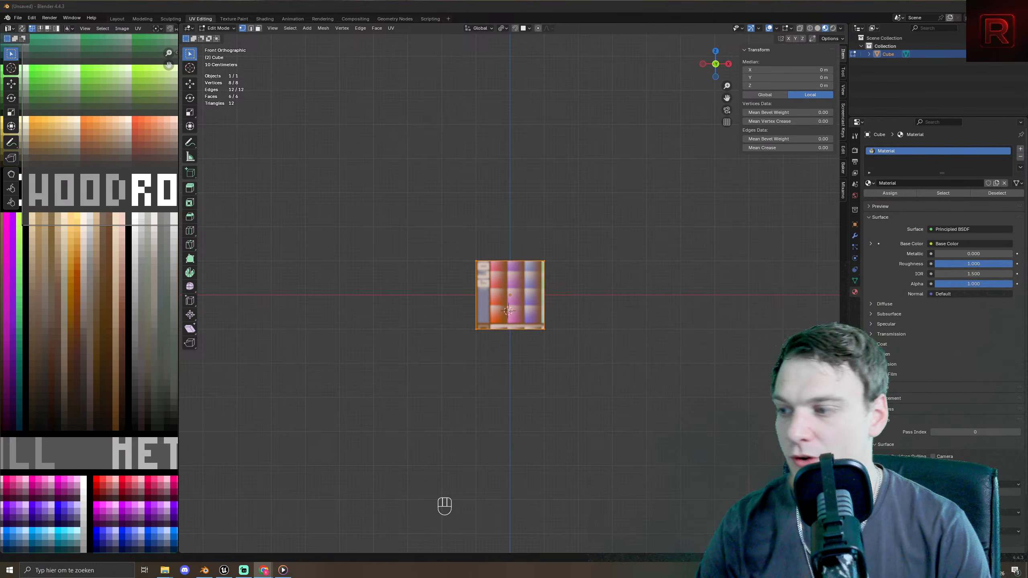
- Scale all the cube's UVs to 0 and move them onto a dark grey swatch in the ROCK section of the palette
middle_drag(505, 292, 456, 343)
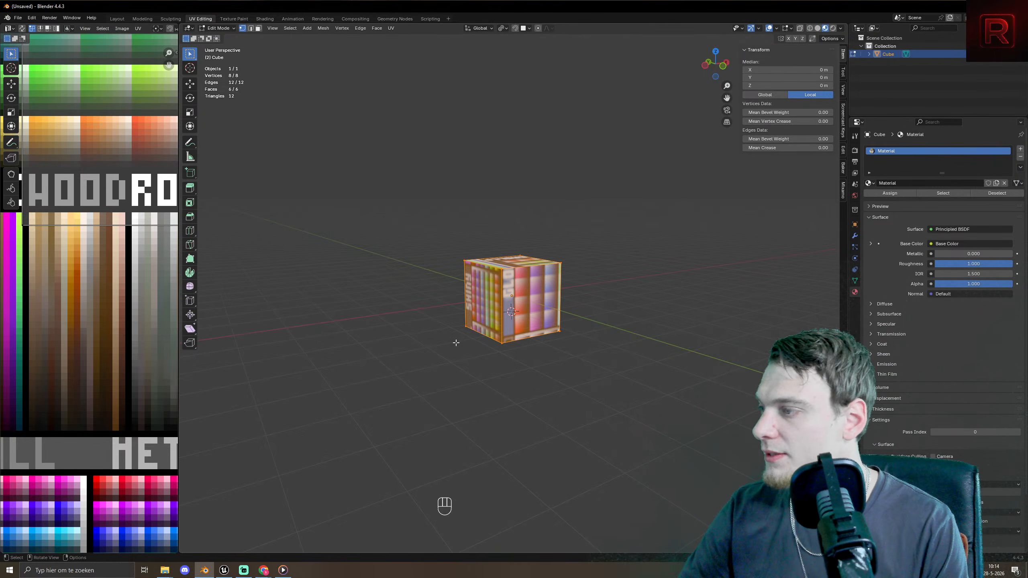
middle_drag(515, 192, 602, 308)
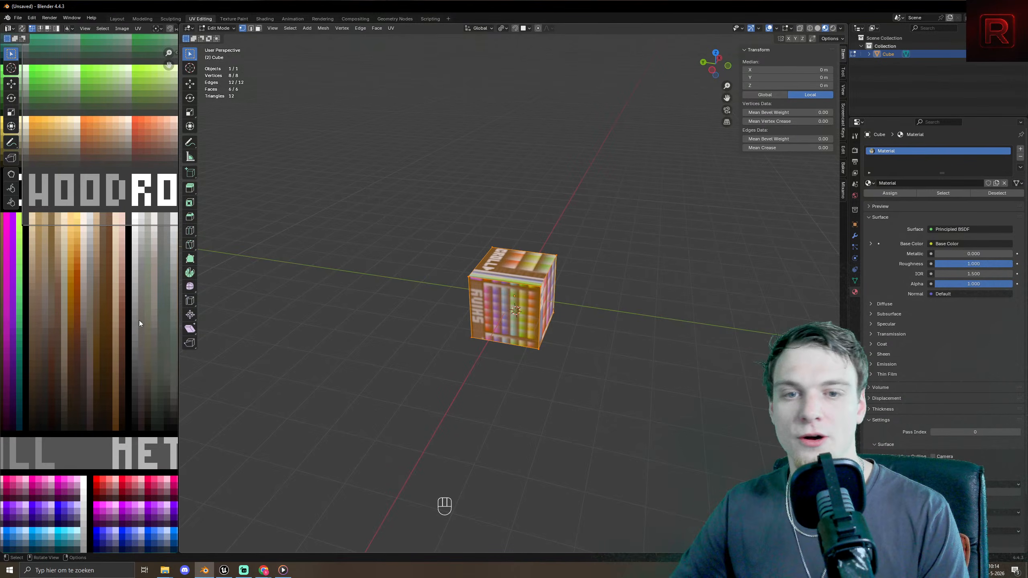
key(a)
key(s)
key(KP_0)
key(KP_Enter)
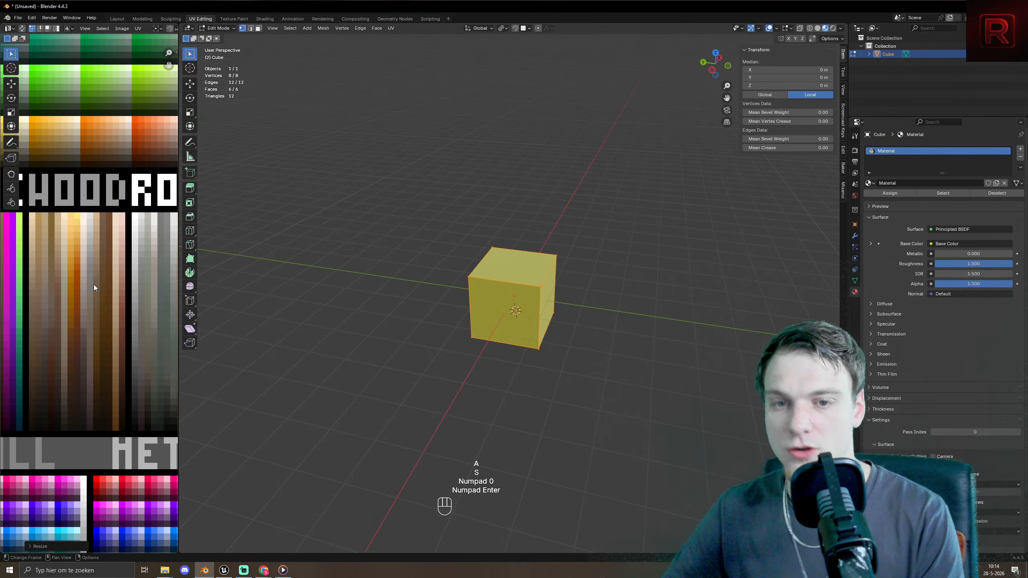
scroll(93, 284, down, 5)
key(g)
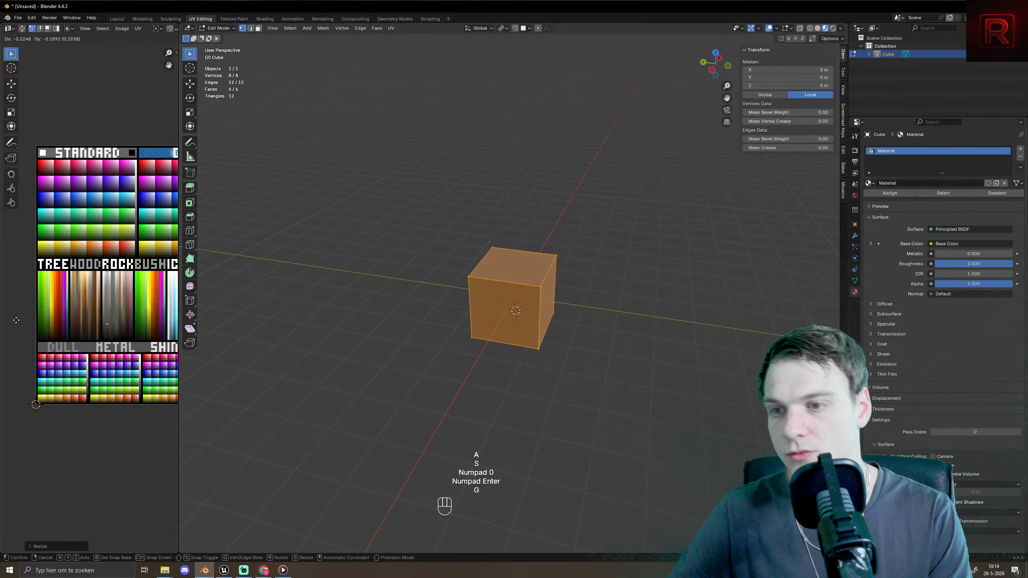
click(17, 319)
- Extrude the cube's two opposite Y-facing faces outward along their normals by 1 m
key(Tab)
middle_drag(588, 308, 695, 310)
key(Tab)
key(3)
click(549, 306)
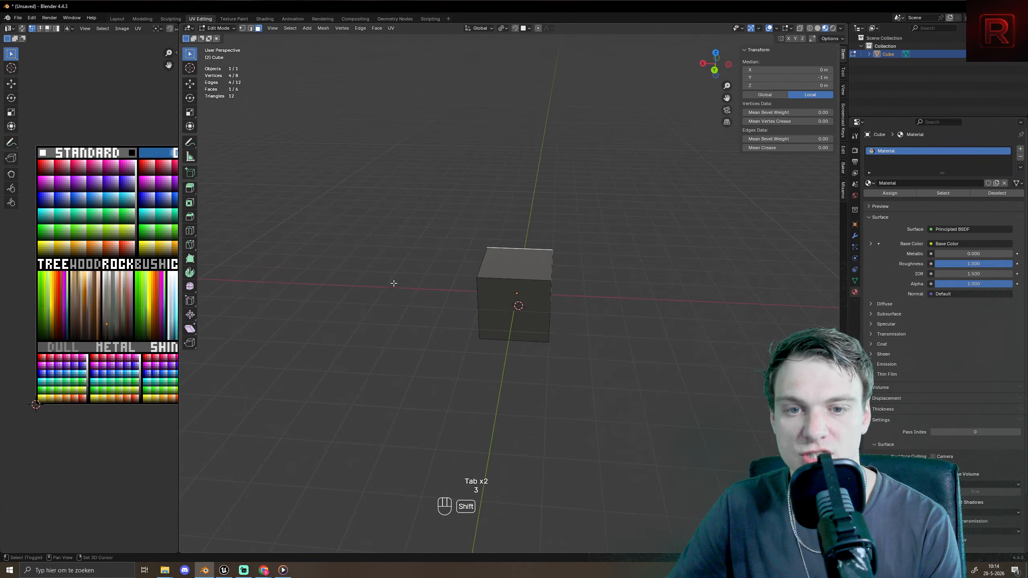
shift+click(536, 327)
middle_drag(586, 336, 483, 396)
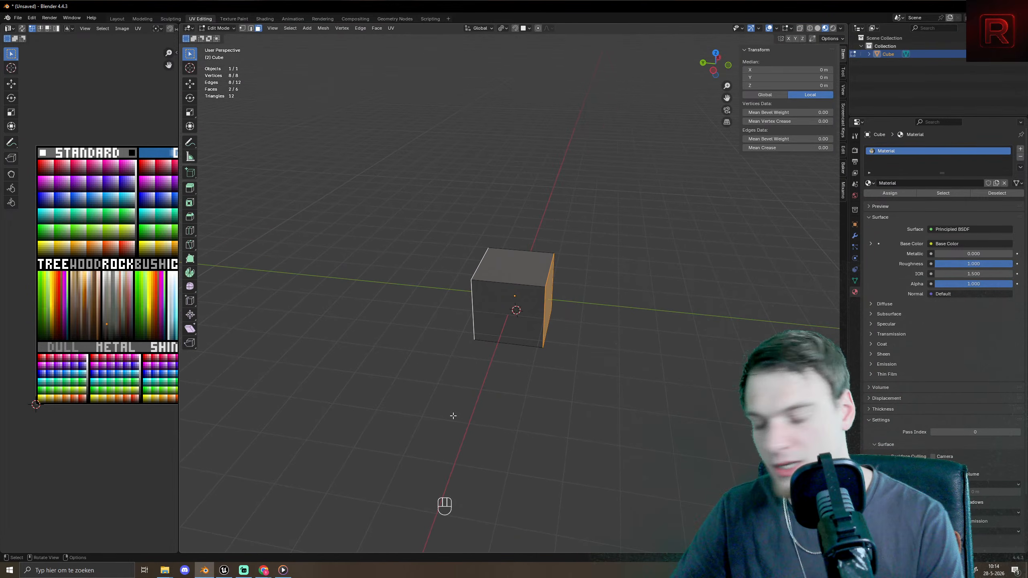
key(alt+e)
click(427, 430)
key(1)
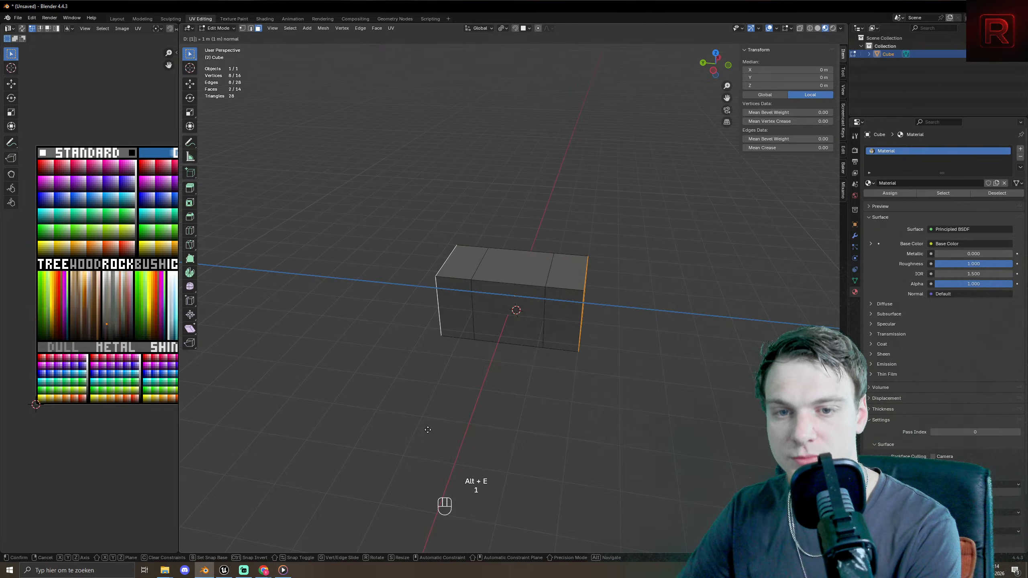
key(KP_Enter)
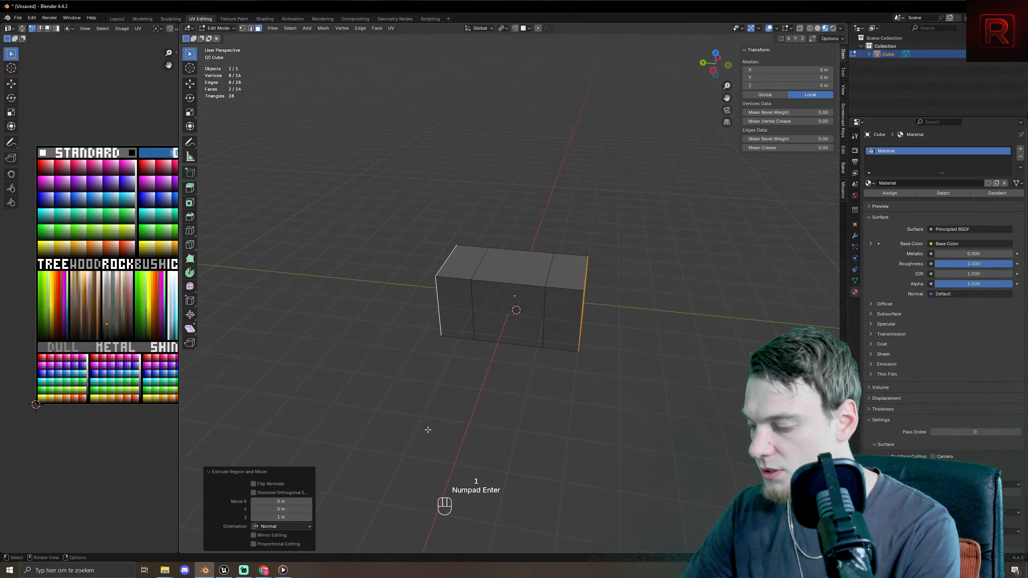
- Extrude both end faces of the block along their normals by 2 m, and again by 1 m
key(alt+e)
click(427, 430)
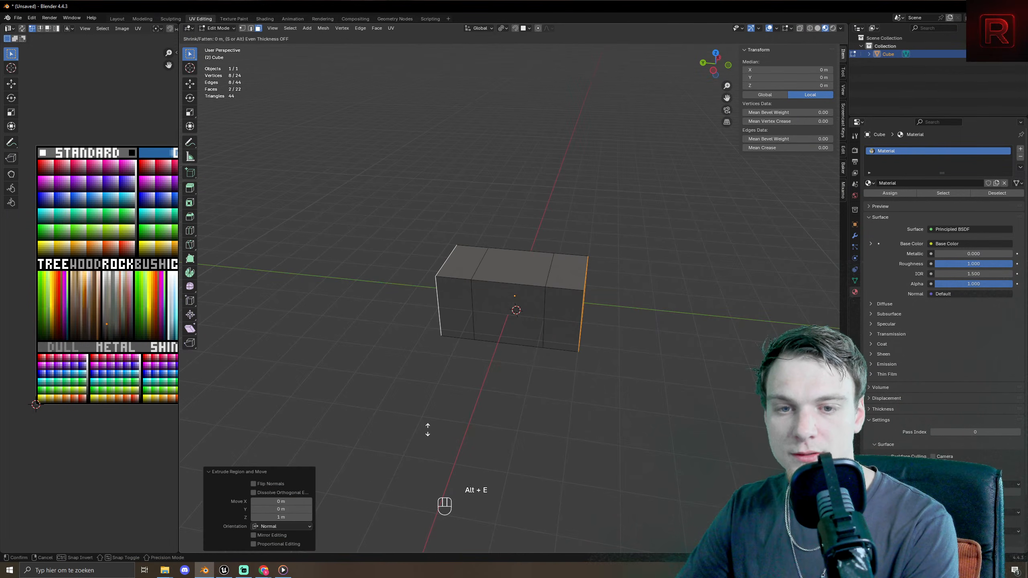
key(2)
key(KP_Enter)
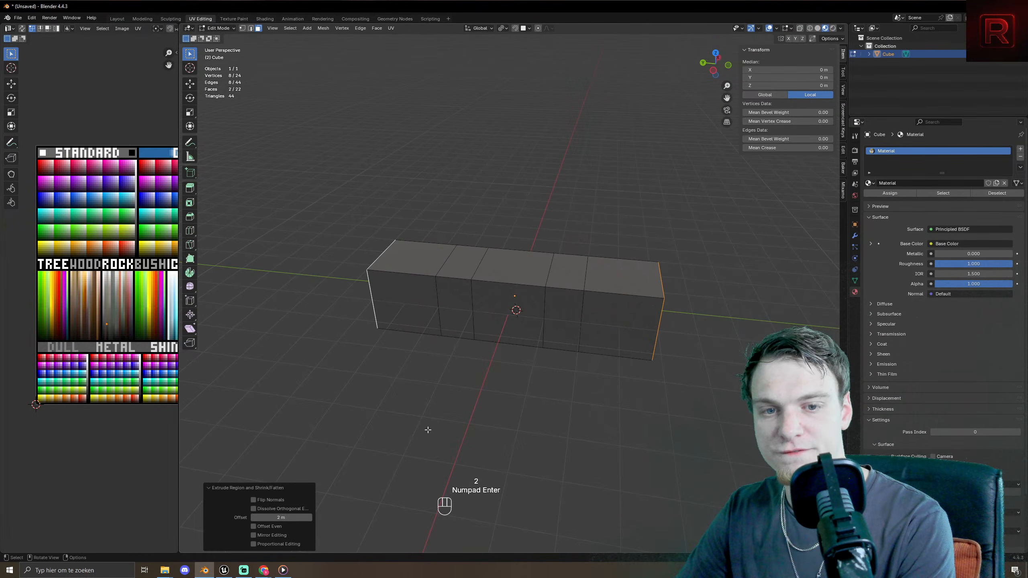
key(alt+e)
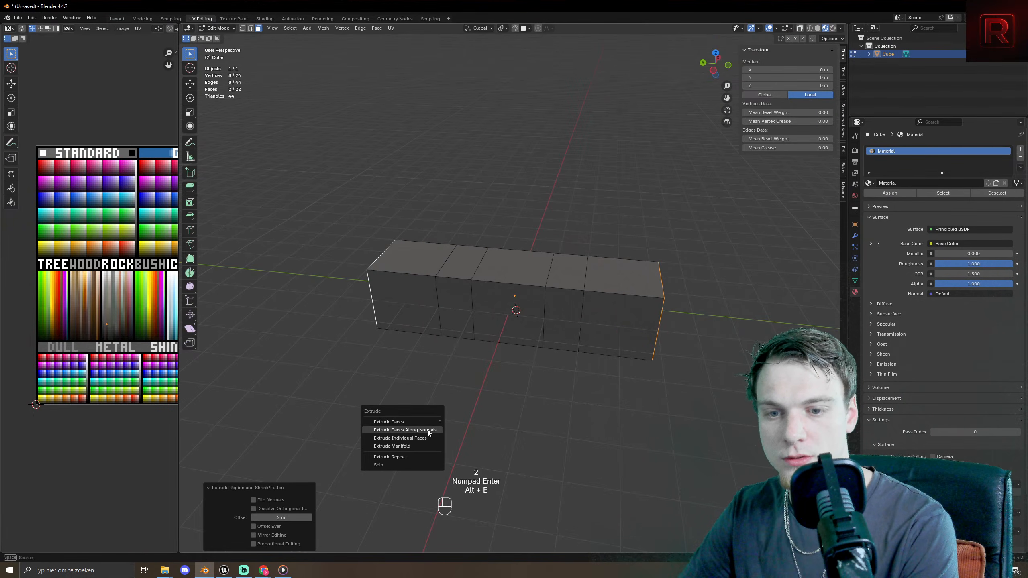
click(427, 430)
key(1)
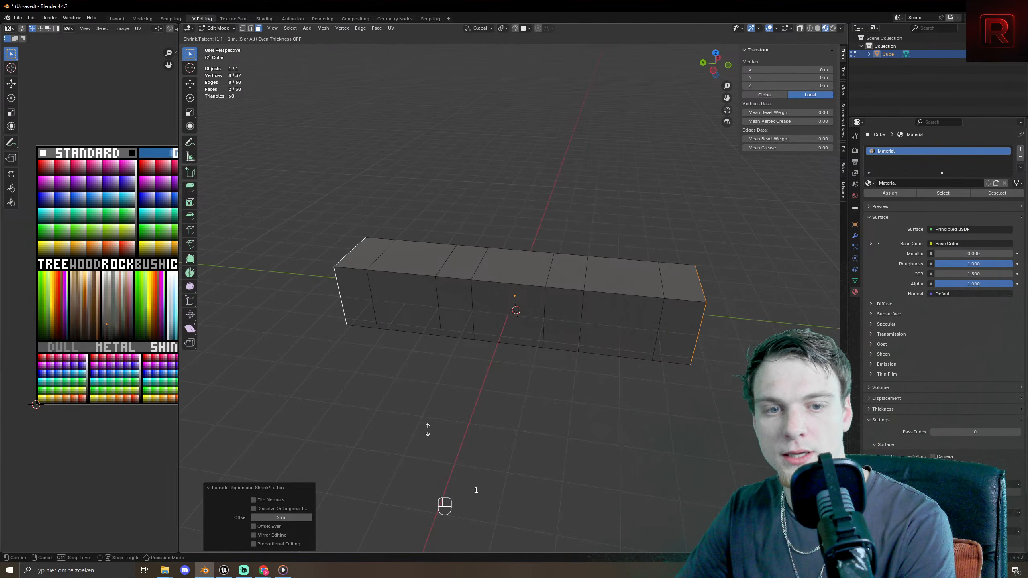
key(KP_Enter)
- Lengthen the bar at both ends with another 2 m extrusion of the end faces, followed by one of 1 m
key(alt+e)
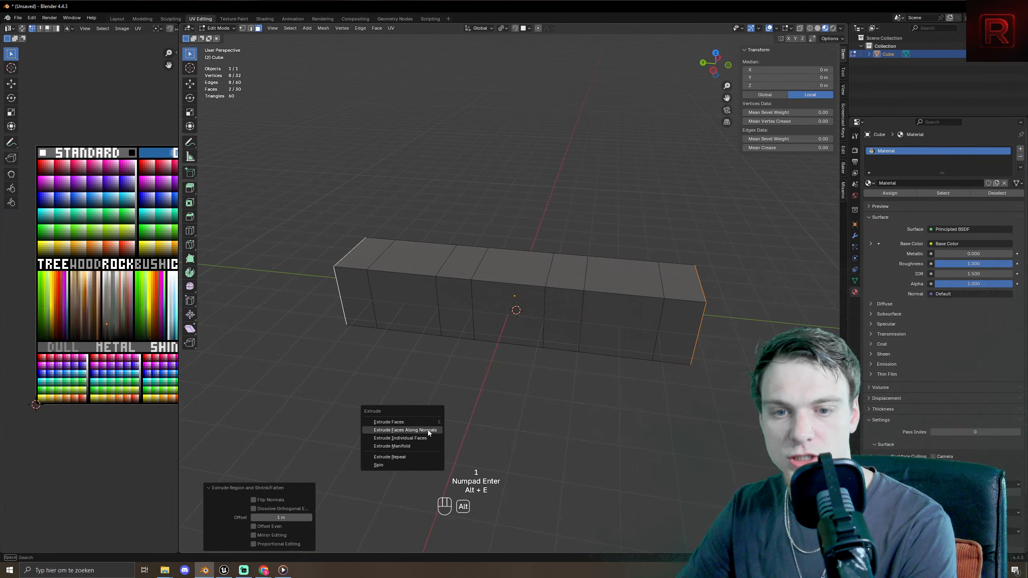
click(427, 430)
key(2)
key(KP_Enter)
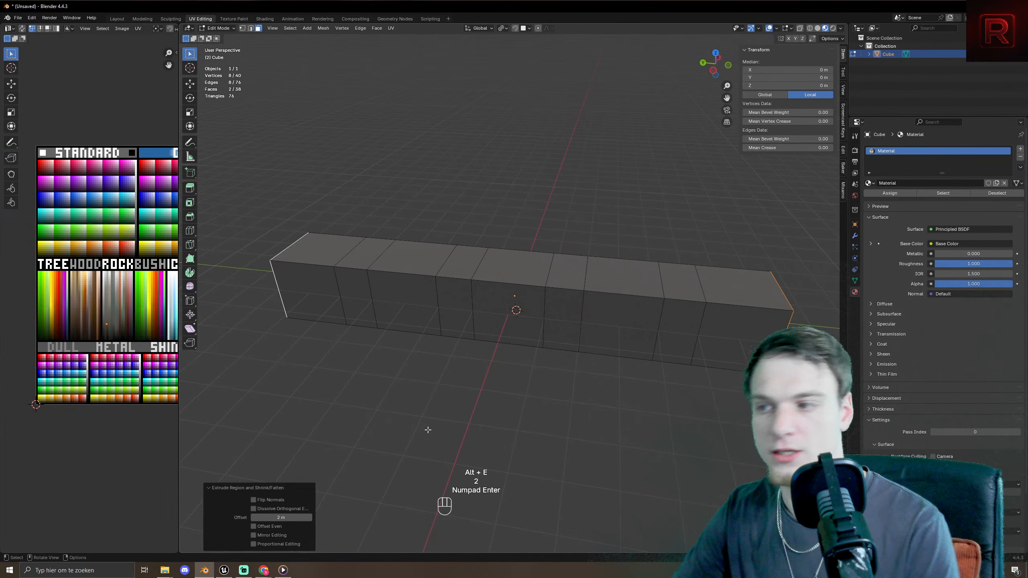
middle_drag(427, 430, 450, 410)
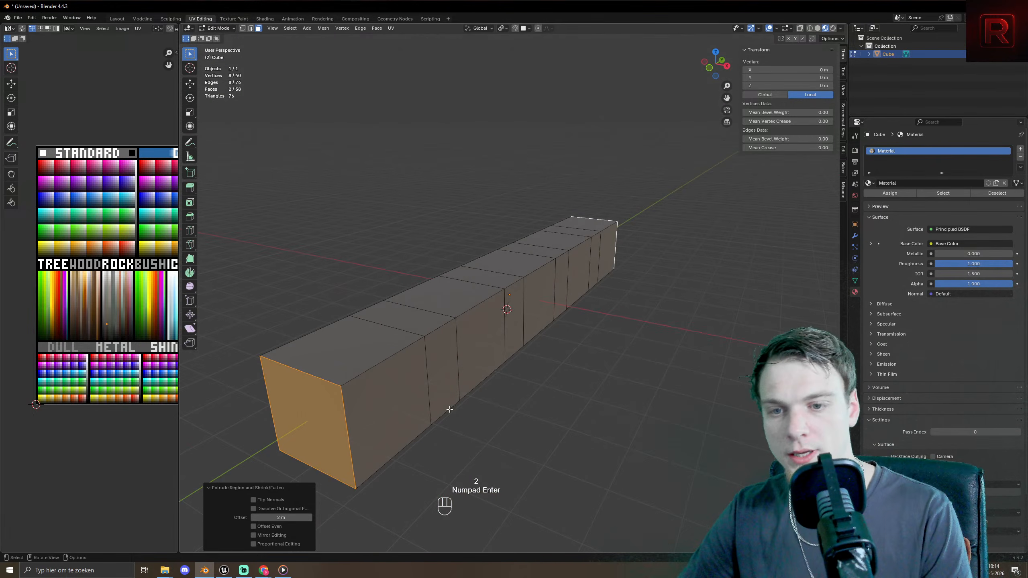
key(e)
key(1)
key(KP_Enter)
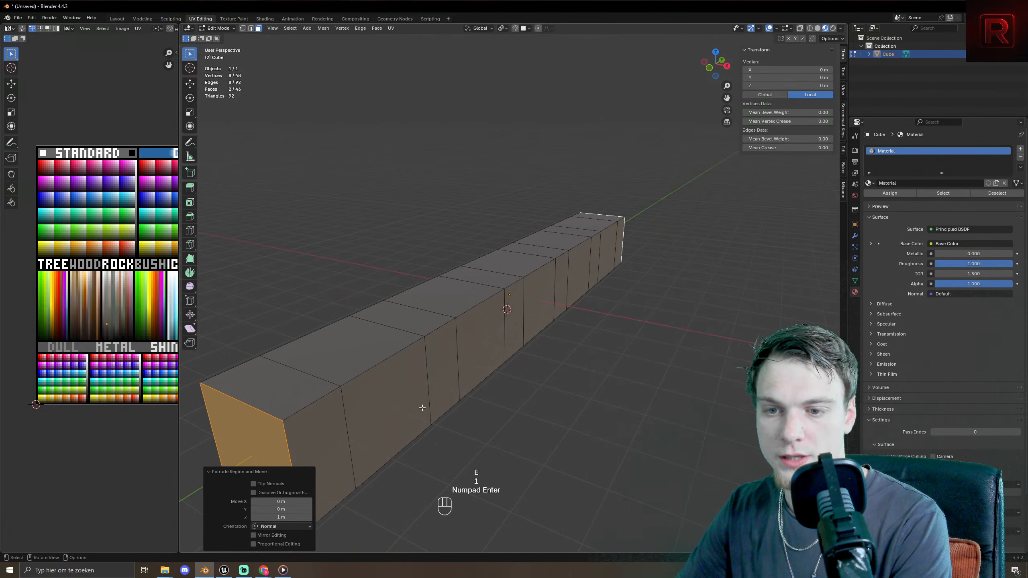
- Select all eleven faces along the bar's long positive X side and extrude them 1 m
click(310, 435)
shift+click(423, 350)
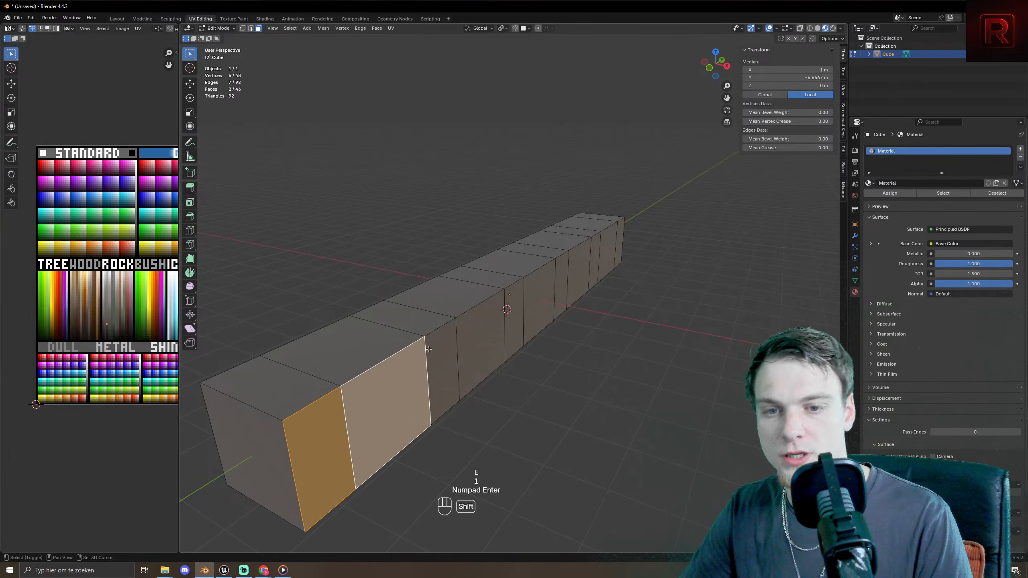
shift+click(445, 344)
shift+click(479, 341)
shift+click(520, 299)
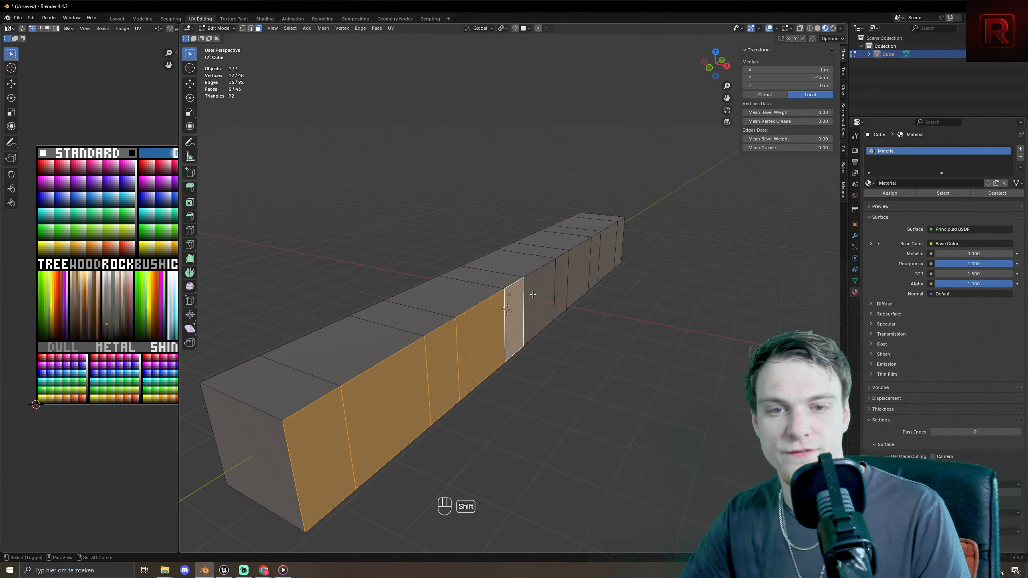
shift+click(540, 292)
shift+click(562, 279)
shift+click(581, 268)
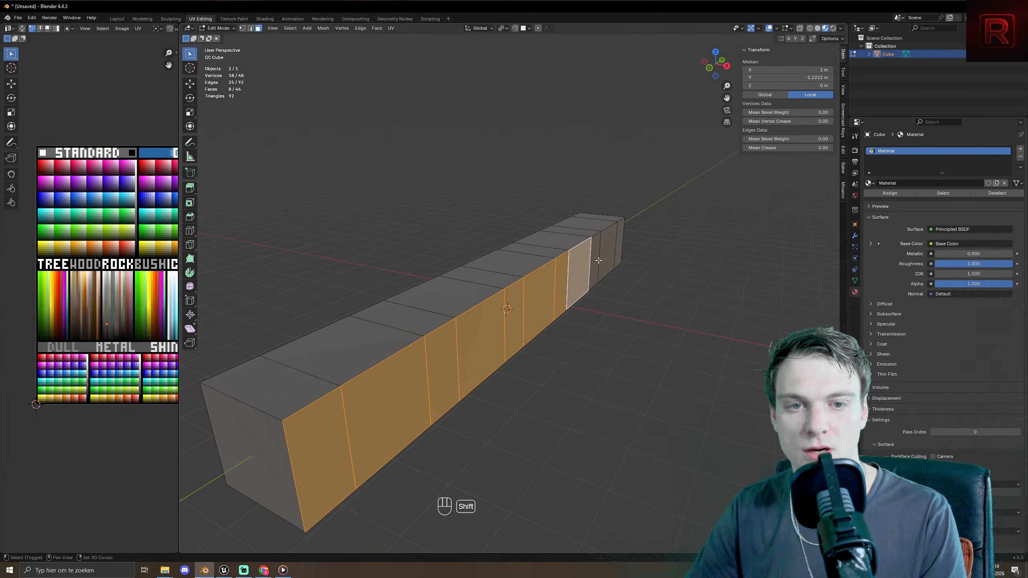
shift+click(597, 260)
shift+click(606, 252)
shift+click(620, 243)
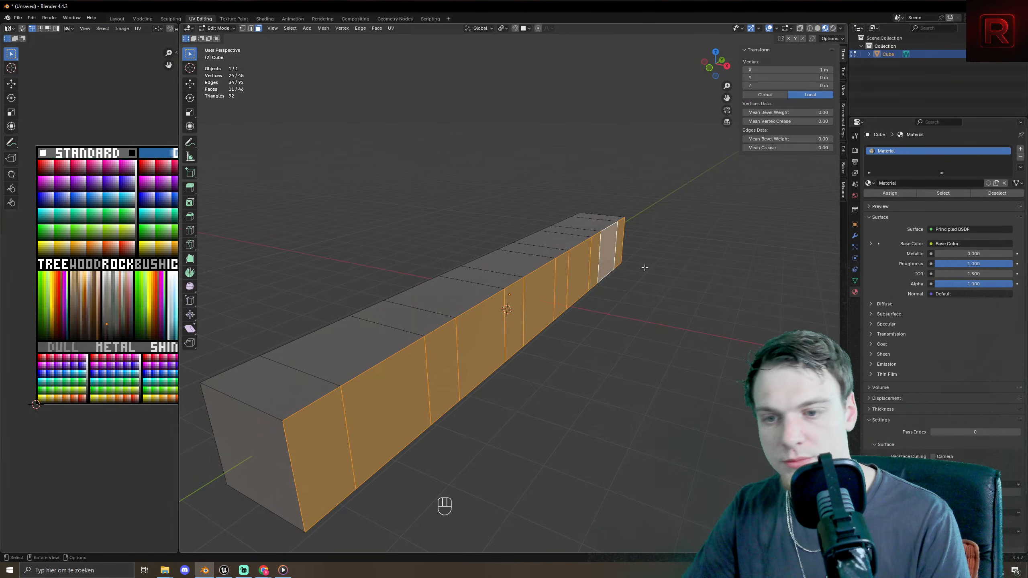
key(e)
key(1)
key(KP_Enter)
- Extrude the selected long-side faces by 2 m and again by 1 m
key(e)
key(2)
key(KP_Enter)
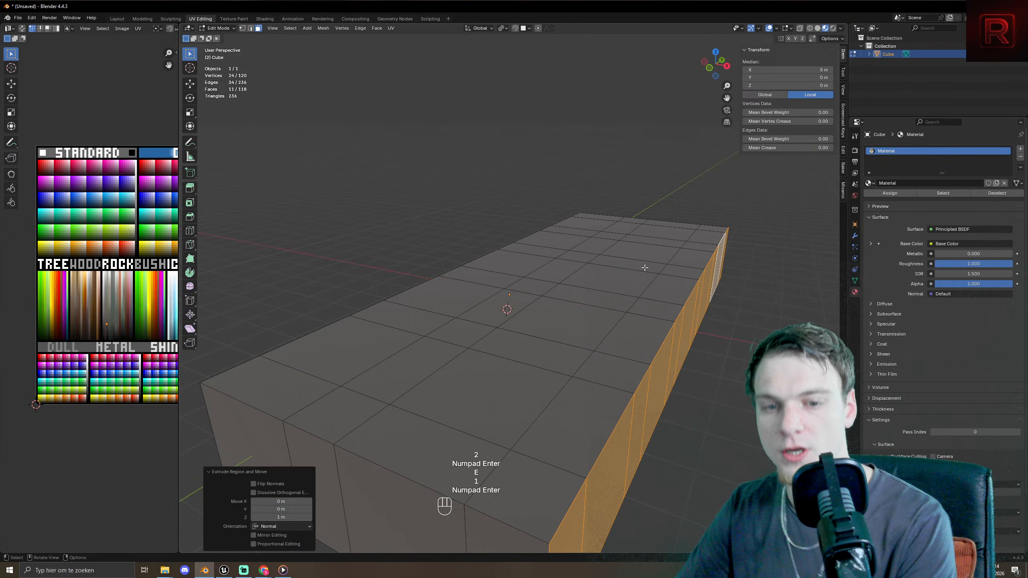
key(e)
key(1)
key(KP_Enter)
- Widen the slab further by extruding the same side faces another 2 m, plus a final 1 m
middle_drag(644, 268, 691, 274)
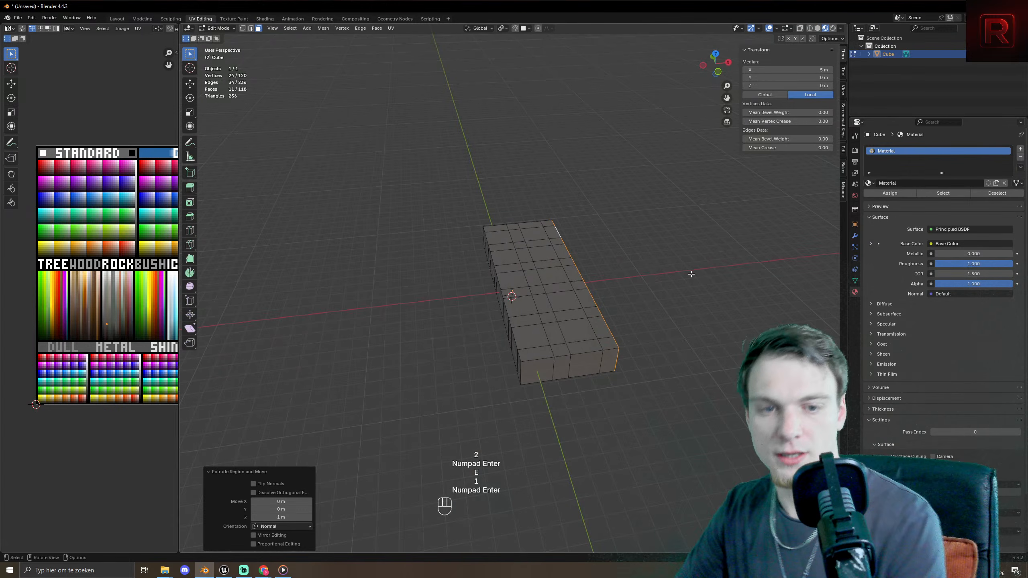
key(e)
key(2)
key(KP_Enter)
key(e)
key(1)
key(KP_Enter)
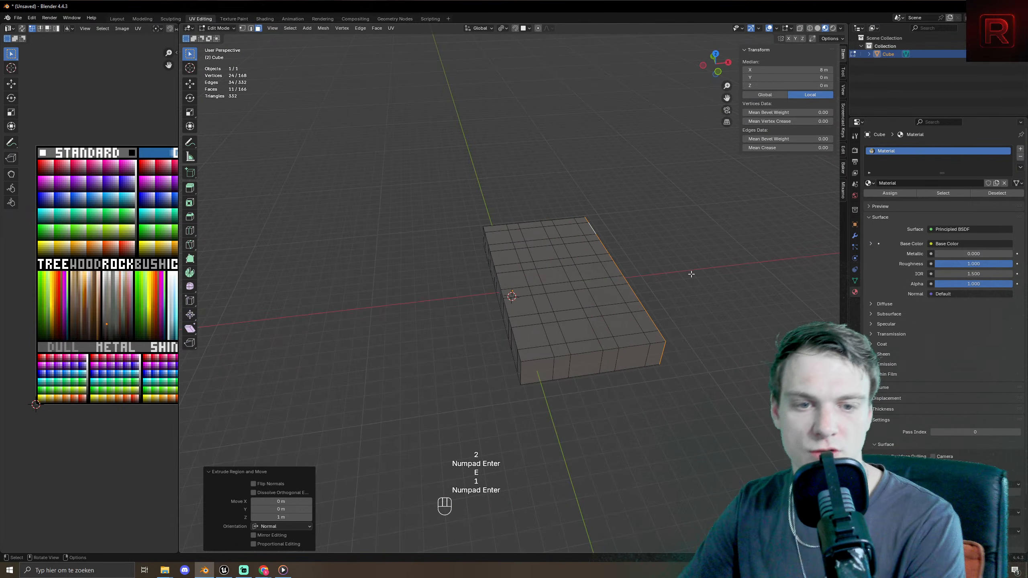
- Select all the faces on top of the slab from the top view
click(392, 264)
middle_drag(395, 264, 452, 276)
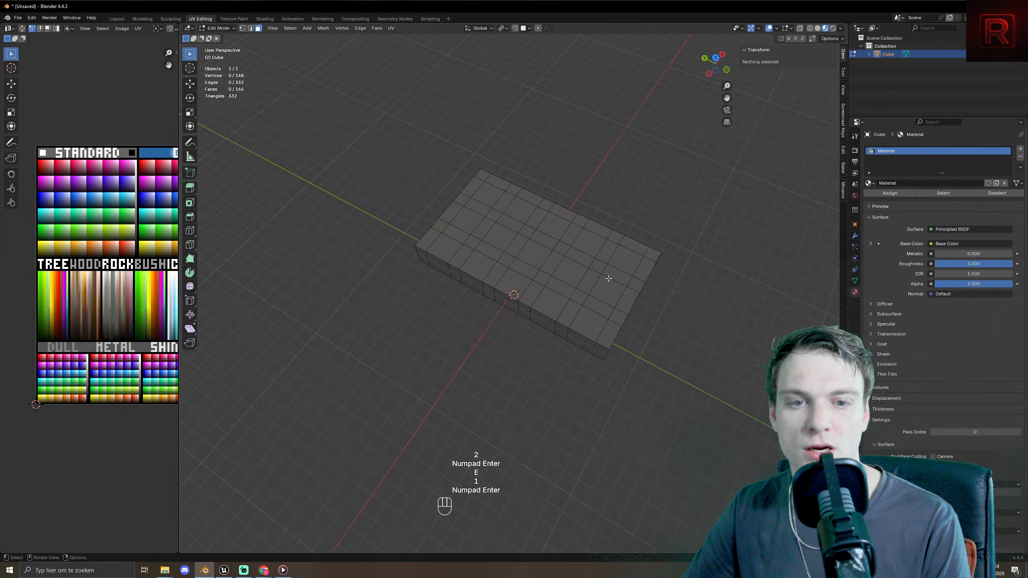
key(KP_7)
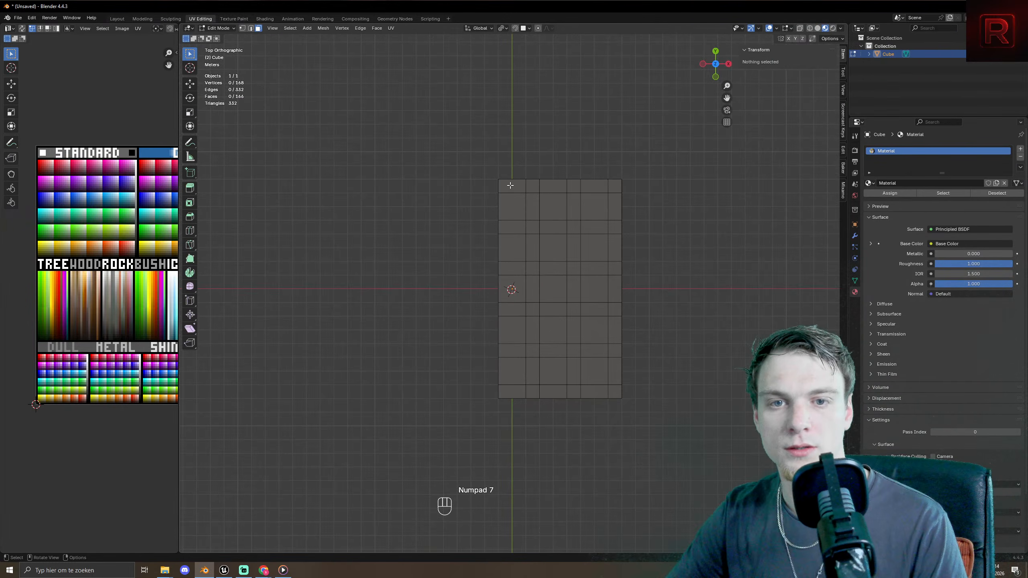
drag(510, 185, 602, 402)
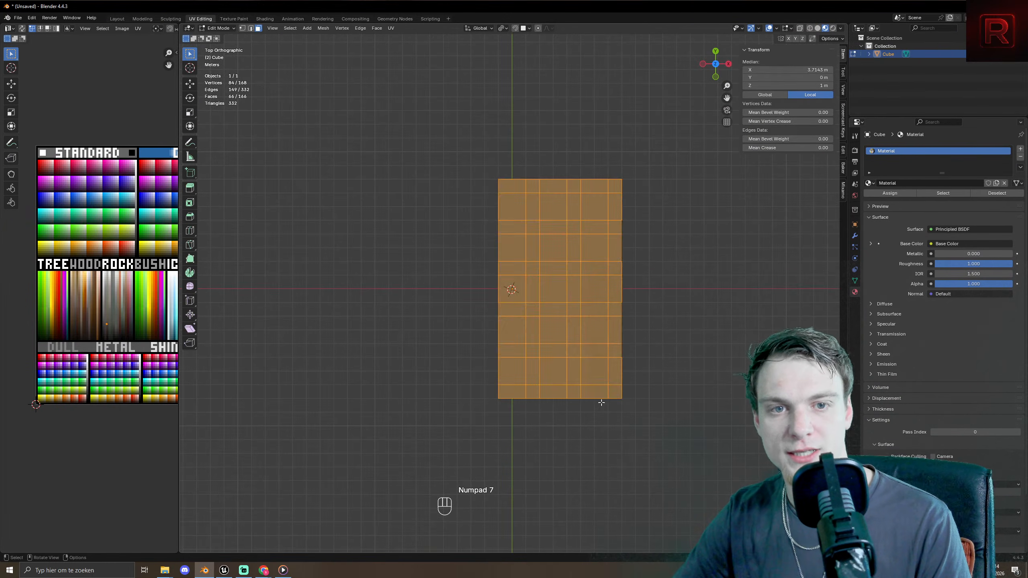
middle_drag(601, 402, 661, 372)
text(e2)
key(KP_Enter)
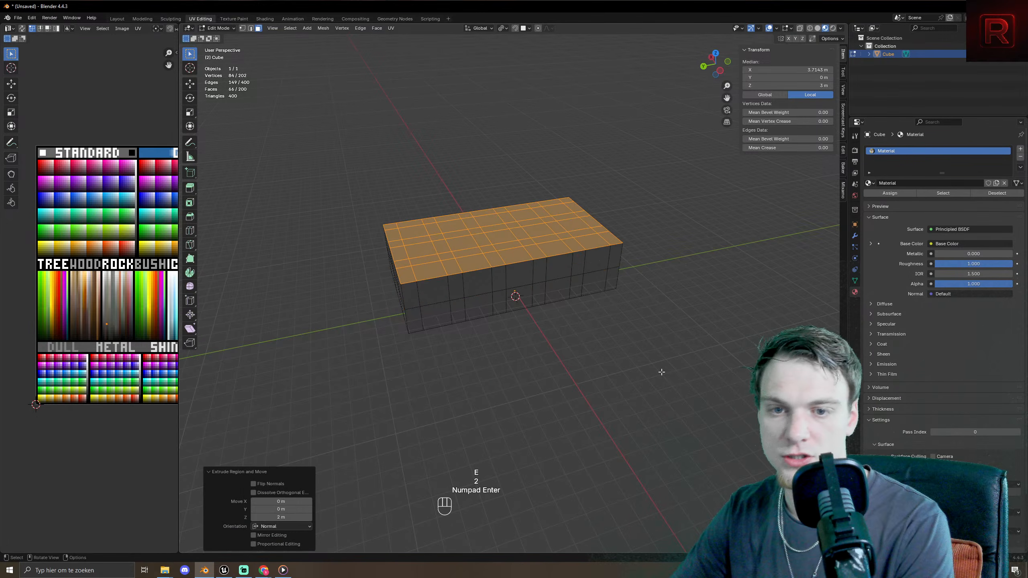
key(ctrl+z)
key(1)
key(KP_Enter)
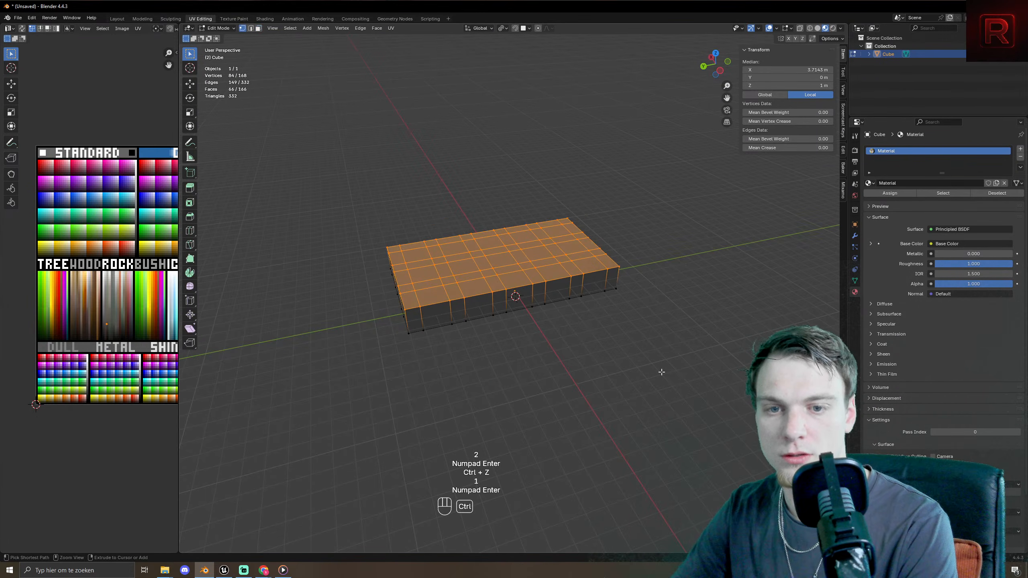
key(ctrl+z)
- Extrude the slab's top faces upward by 1 m, and again by 0.2 m
text(e1)
key(KP_Enter)
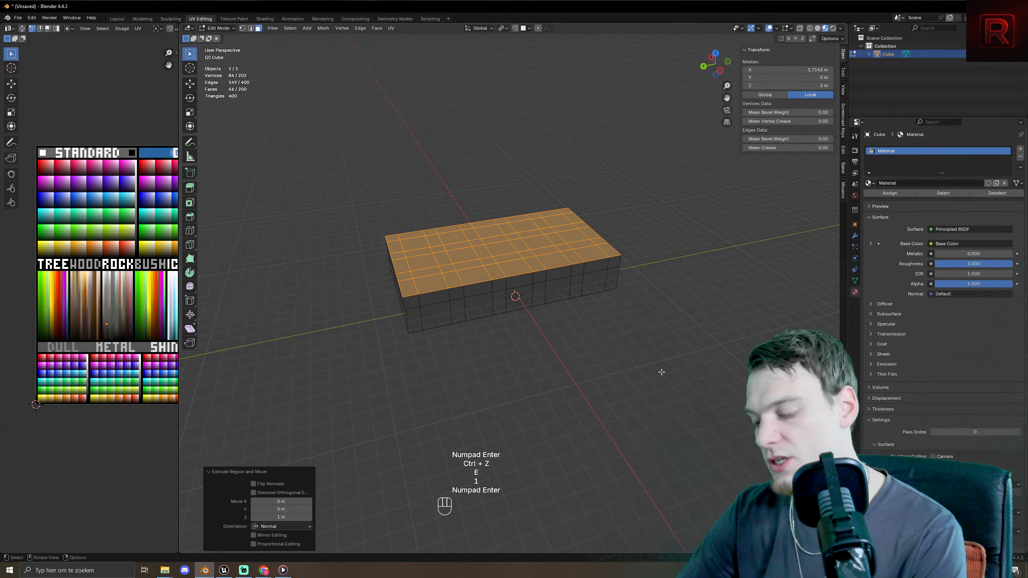
text(e.2)
key(KP_Enter)
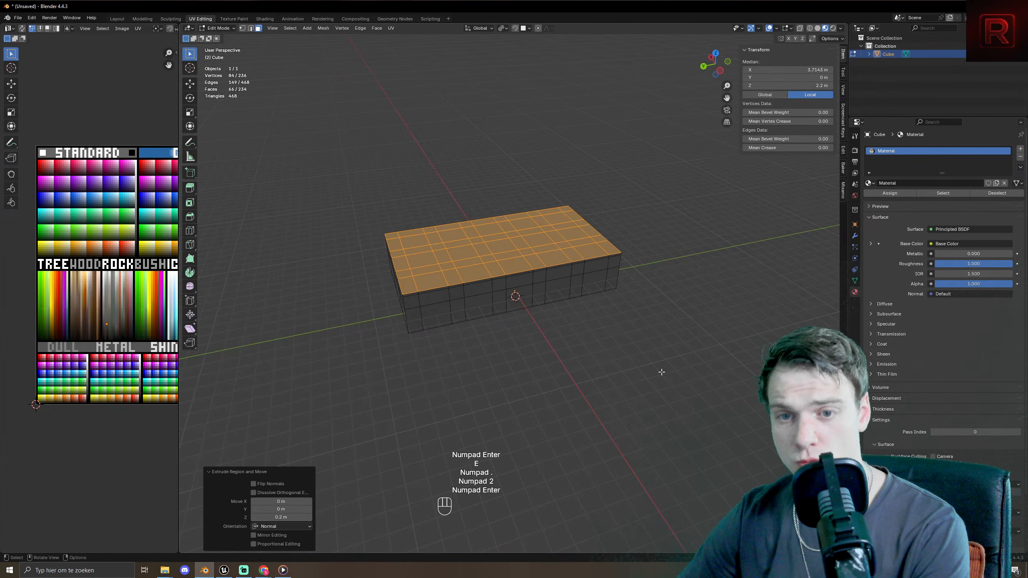
- Raise the block with successive upward extrusions of the top faces by 2 m, 1 m and 0.2 m
text(e2)
key(KP_Enter)
text(e)
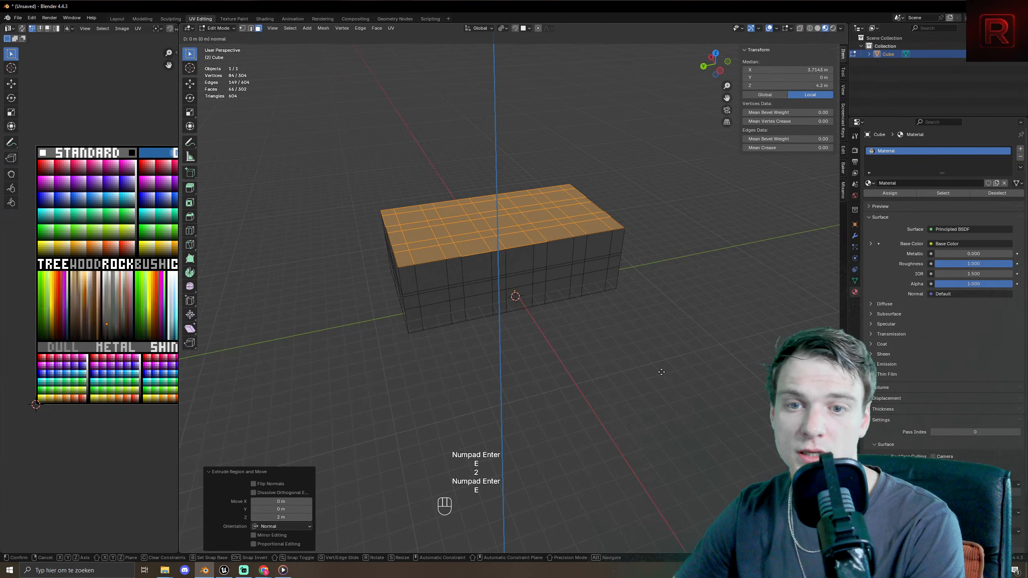
text(1)
key(KP_Enter)
text(e.2)
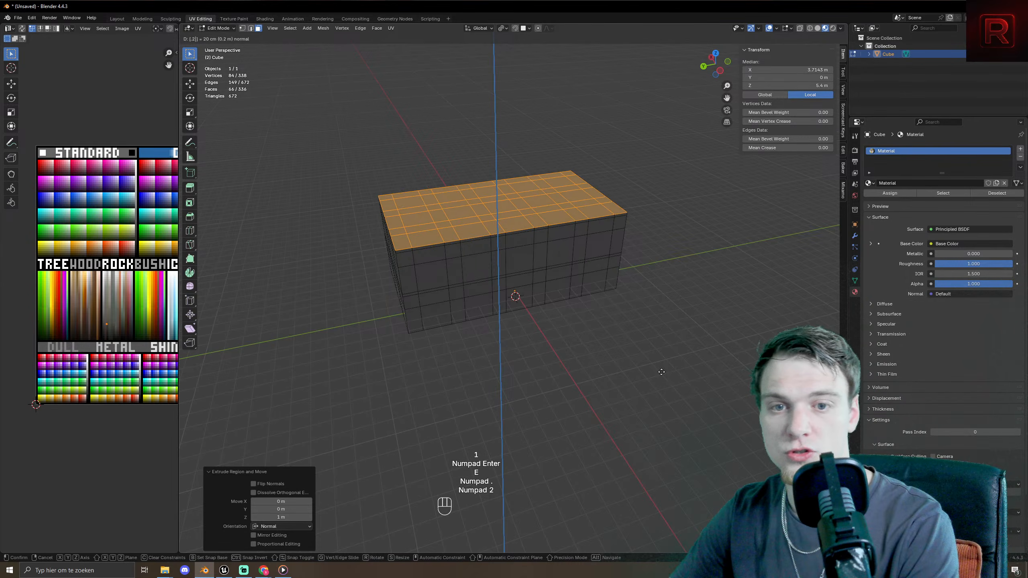
key(KP_Enter)
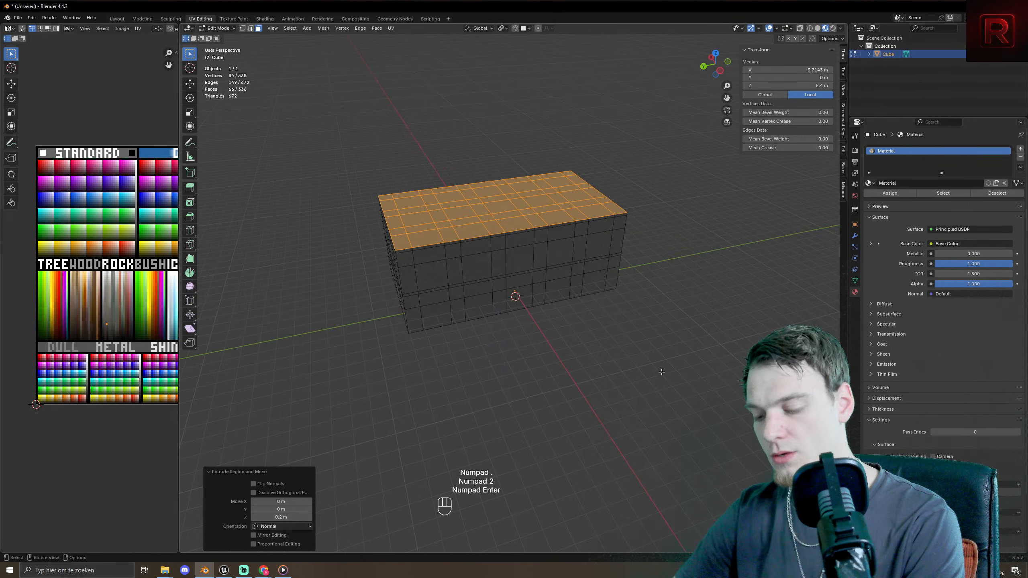
- Extrude the top faces upward in successive segments of 2 m, 1 m and 0.5 m to complete the upper level
text(e)
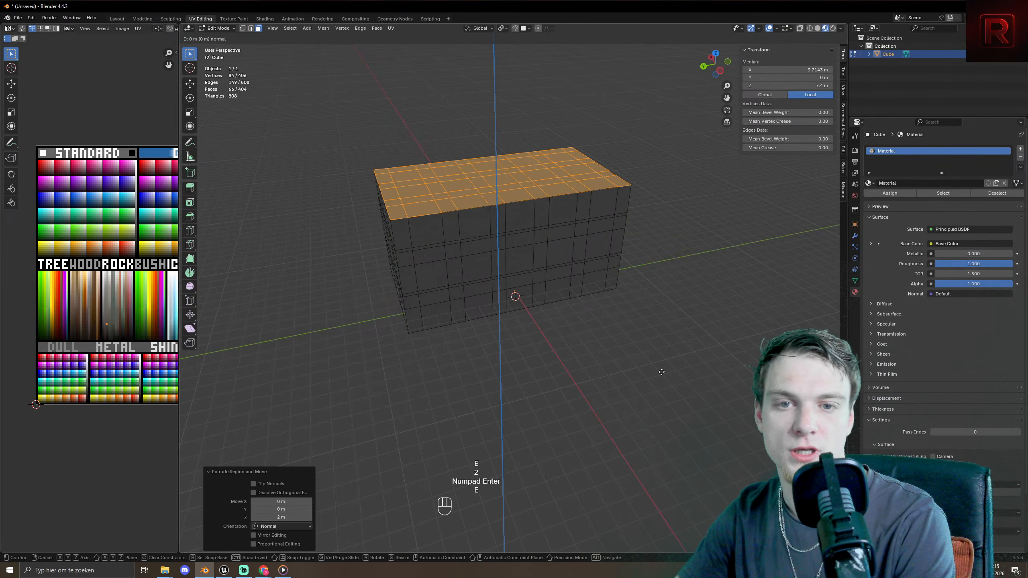
text(1)
key(KP_Enter)
text(e.5)
key(KP_Enter)
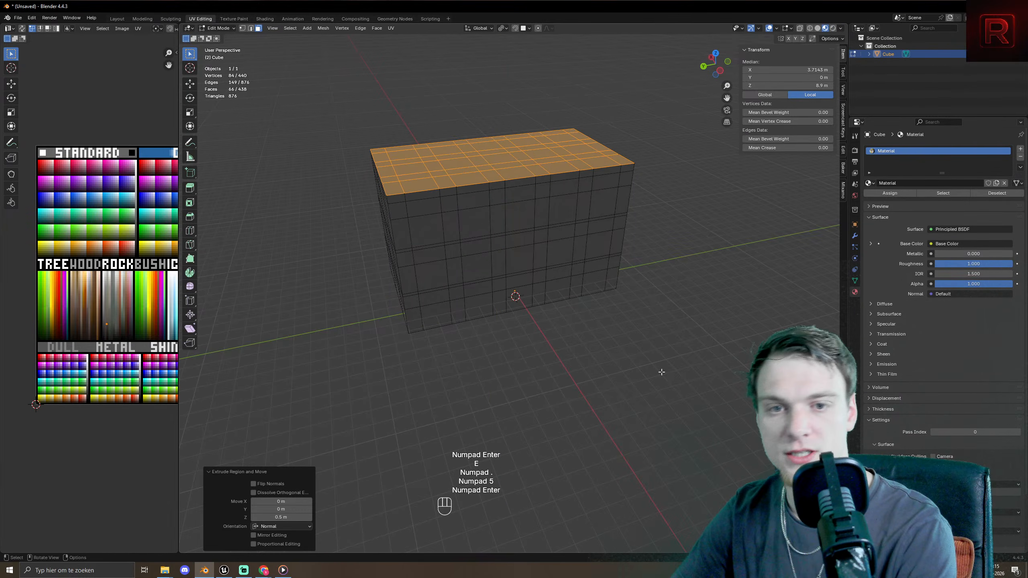
- Inset the top faces by about 0.55 m and extrude the inner faces down about 0.25 m to form a recessed roof
scroll(458, 230, up, 3)
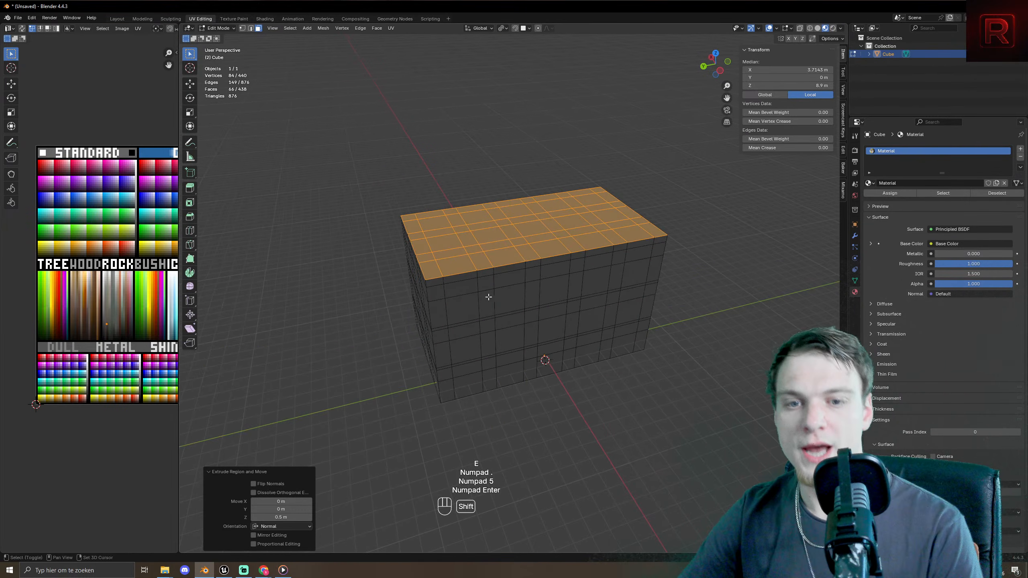
key(i)
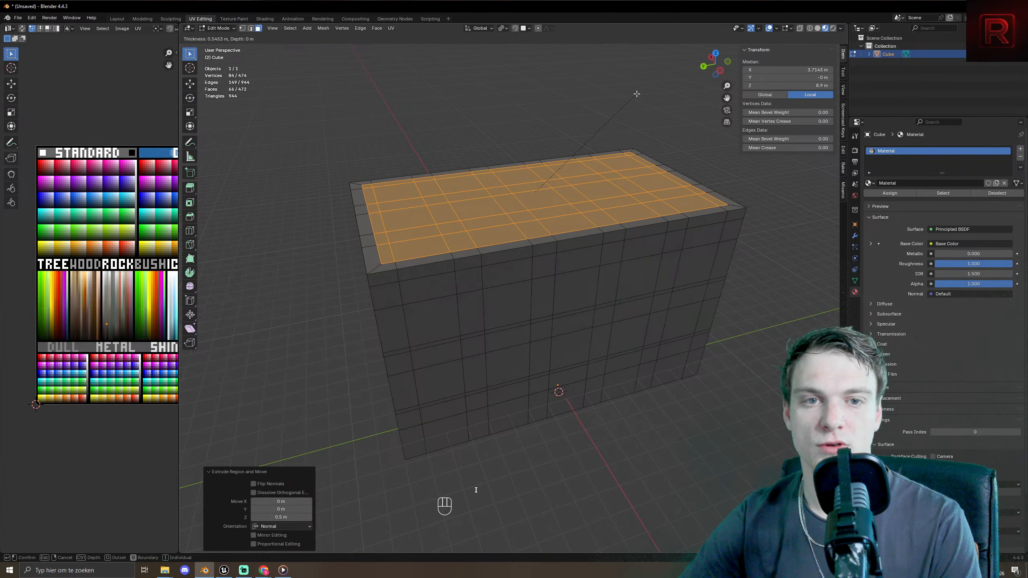
click(586, 134)
key(w)
key(w)
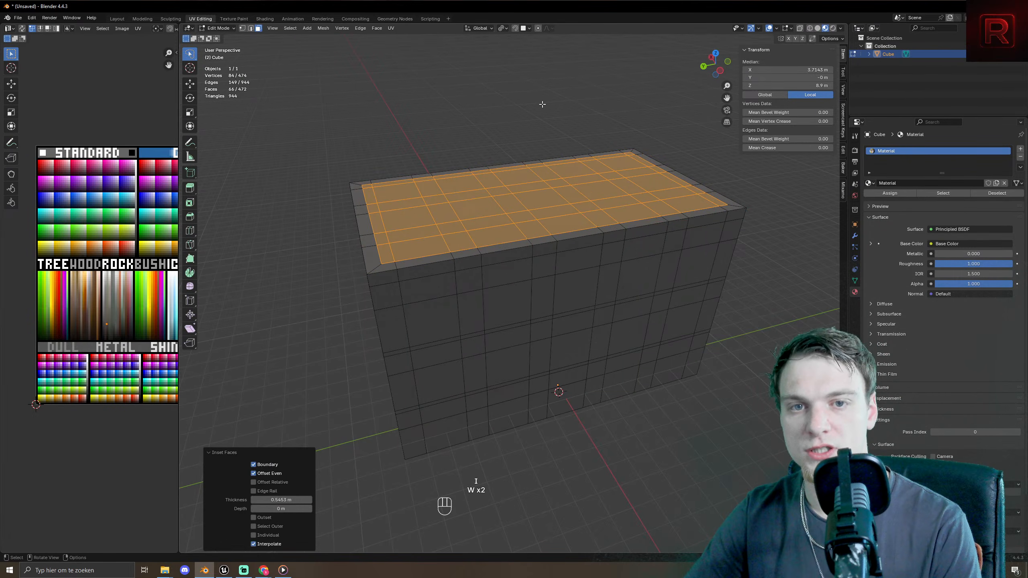
key(e)
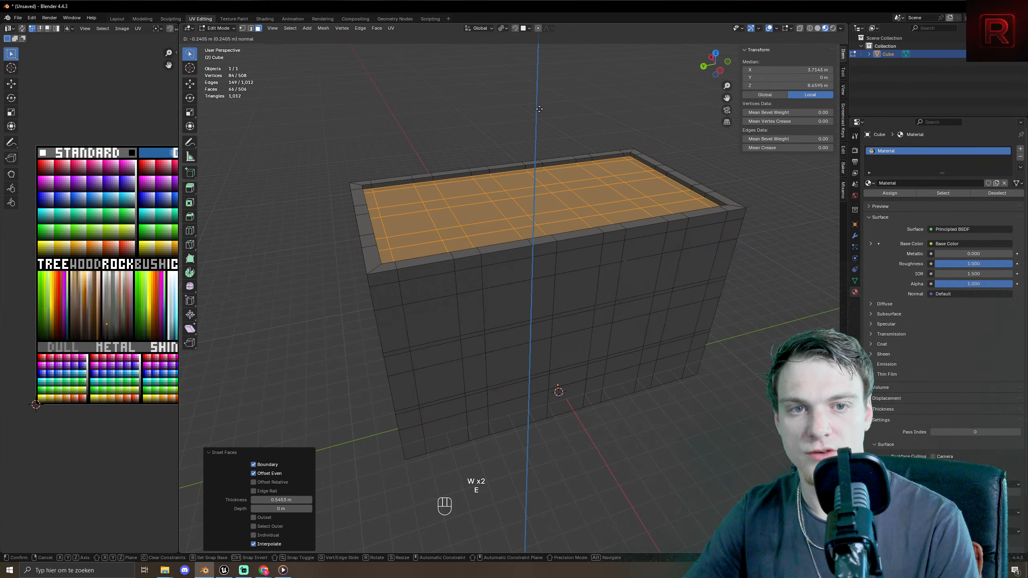
click(505, 133)
- Select the face loops of the top band and the two thin floor bands around the building
middle_drag(505, 133, 429, 218)
key(3)
alt+click(430, 192)
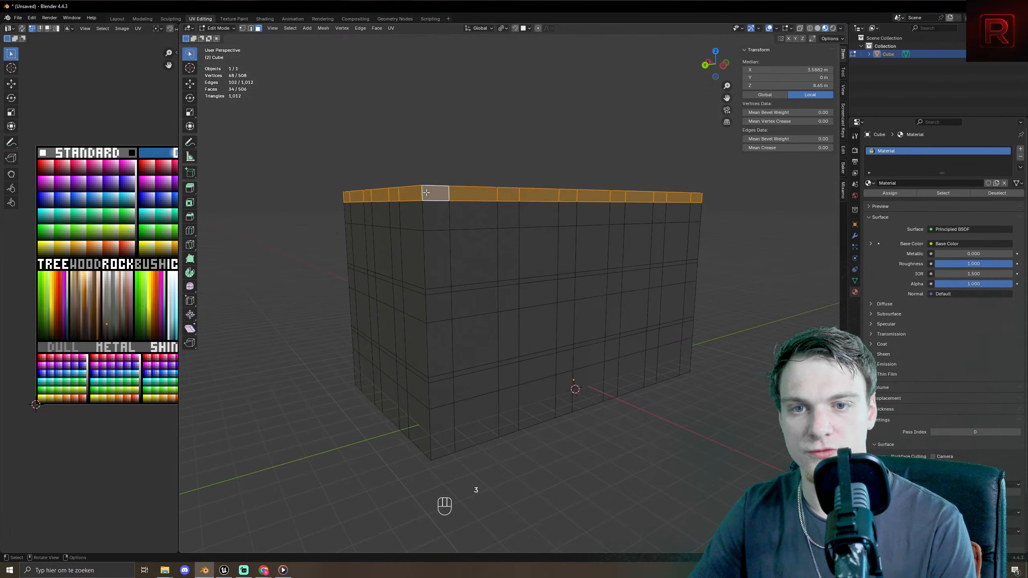
scroll(355, 327, up, 5)
scroll(343, 287, down, 3)
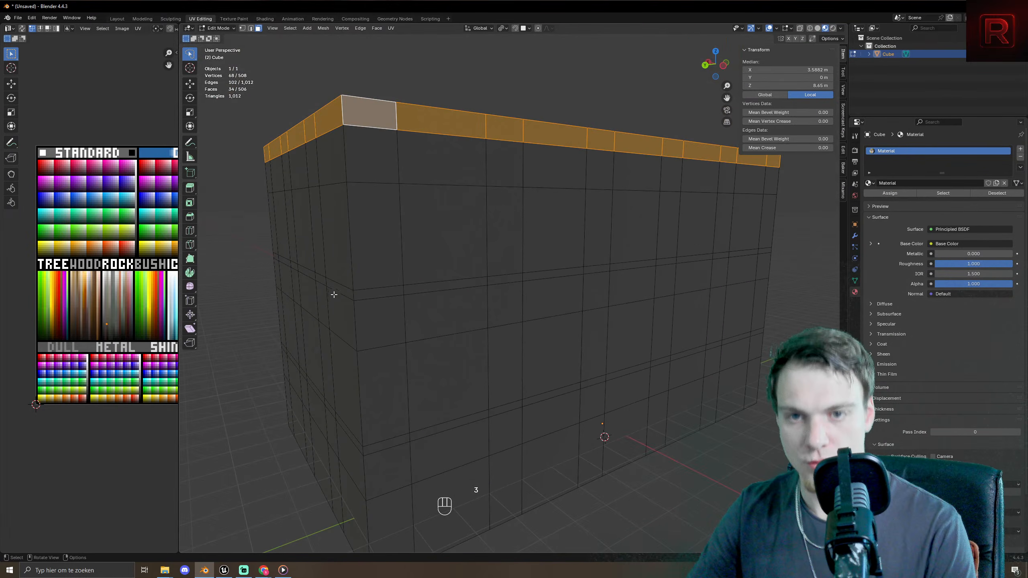
alt+shift+click(358, 292)
key(ctrl+z)
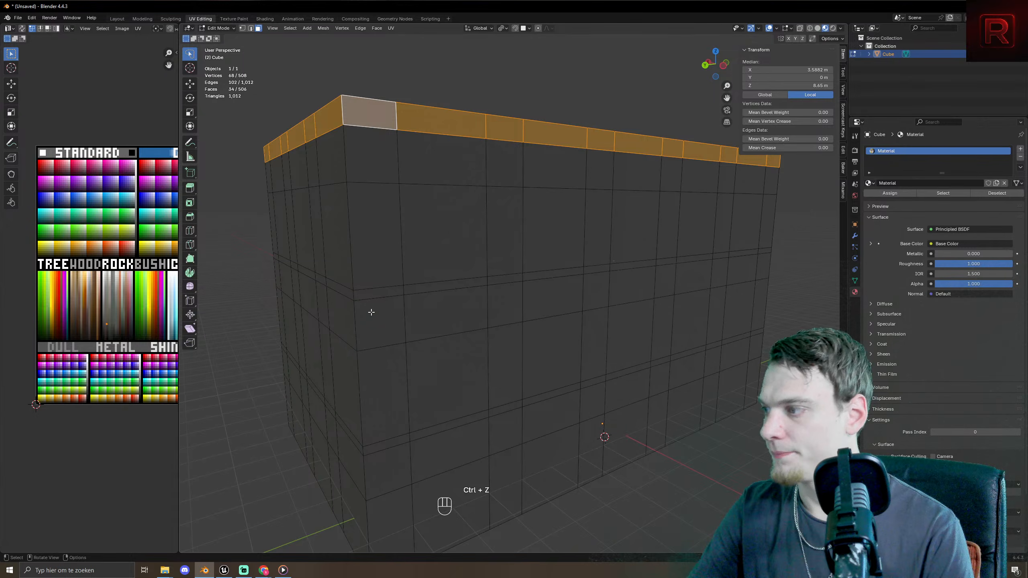
alt+shift+click(353, 295)
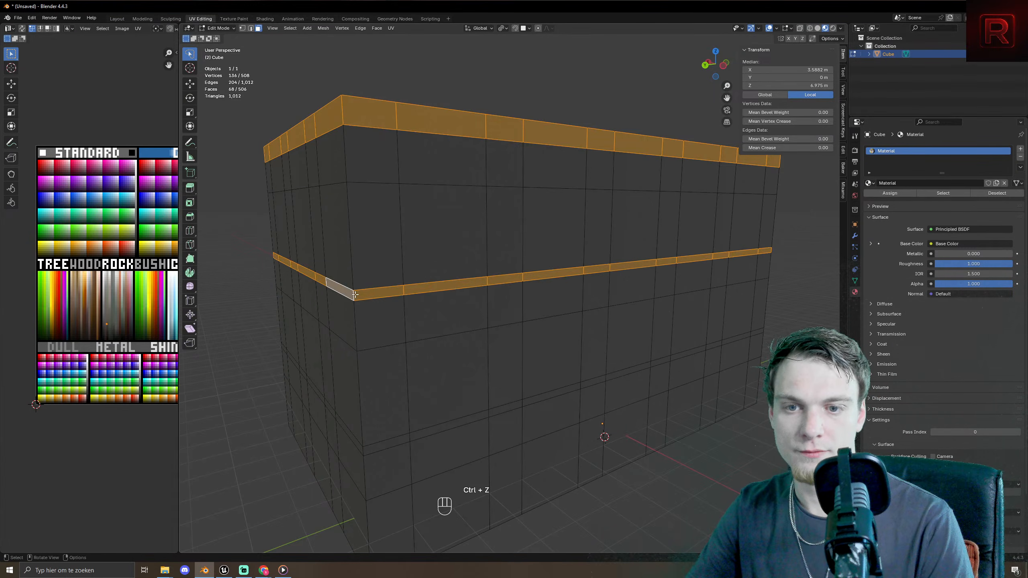
shift+middle_drag(353, 295, 380, 227)
alt+shift+click(386, 310)
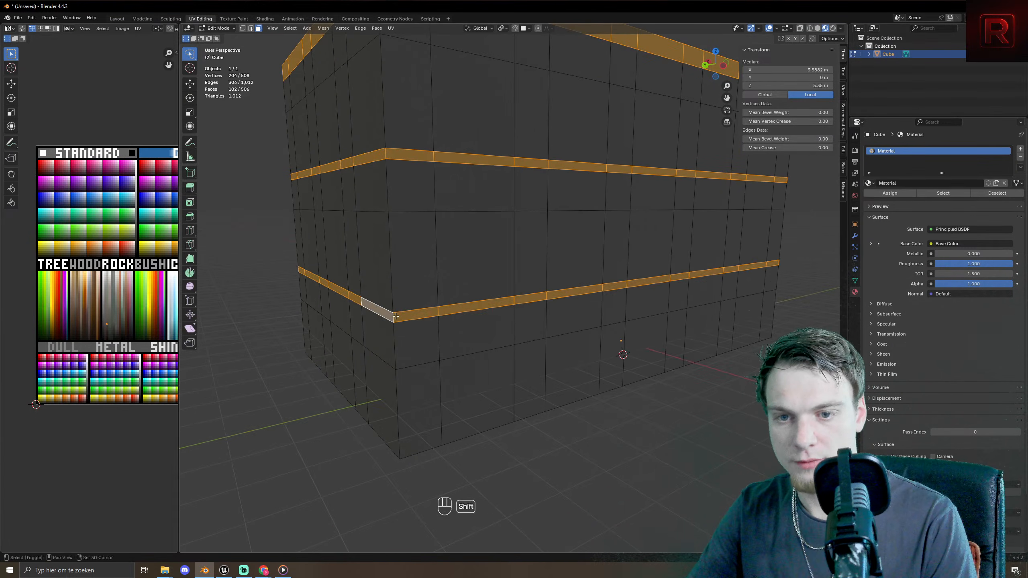
- Try to extrude the three selected bands outward along their normals with Offset Even
key(alt+e)
click(472, 429)
click(473, 425)
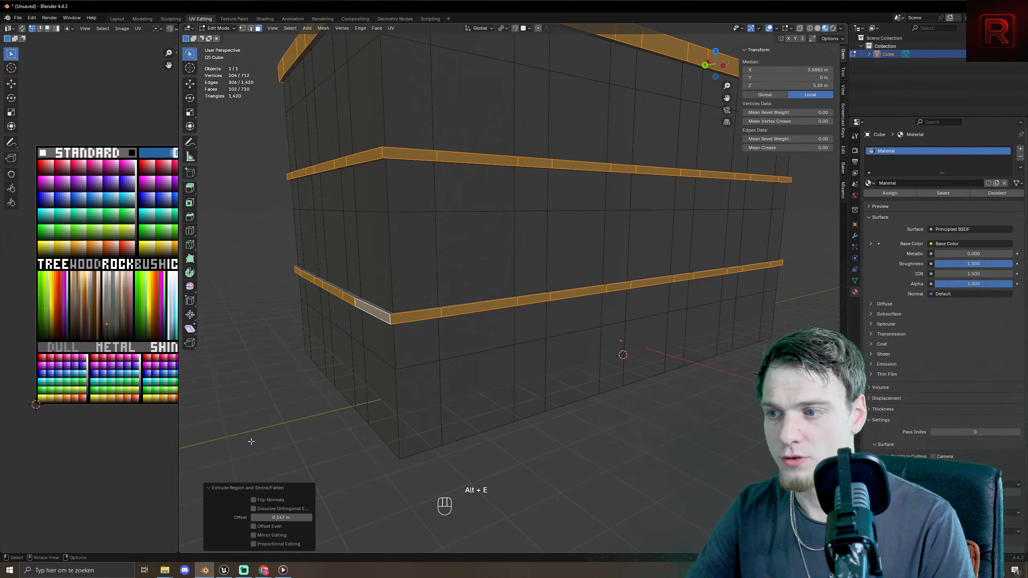
click(271, 526)
middle_drag(484, 358, 497, 373)
scroll(497, 372, up, 3)
key(ctrl+z)
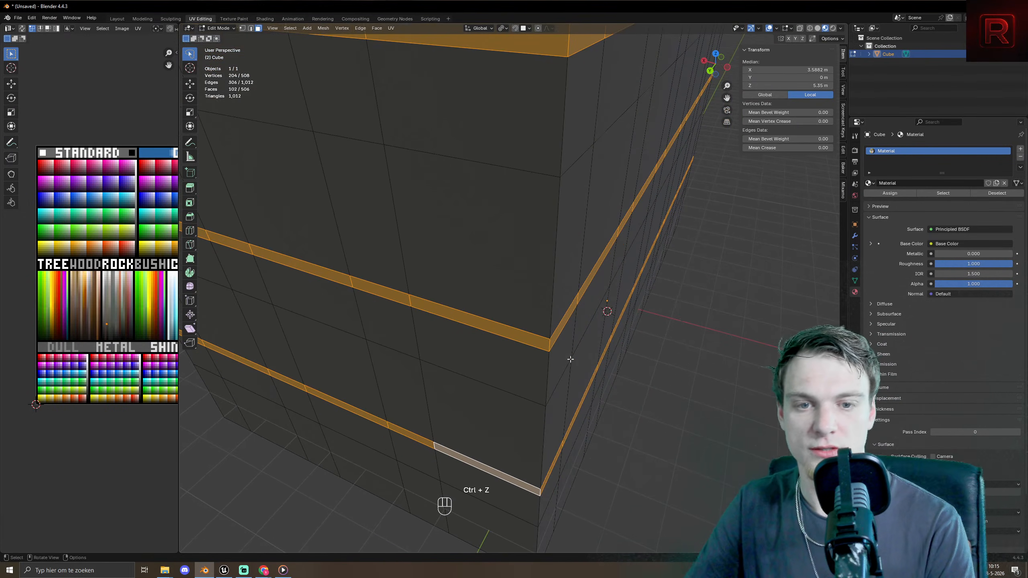
- Extrude the three selected bands slightly outward along their normals as thin ledges
key(alt+e)
click(604, 344)
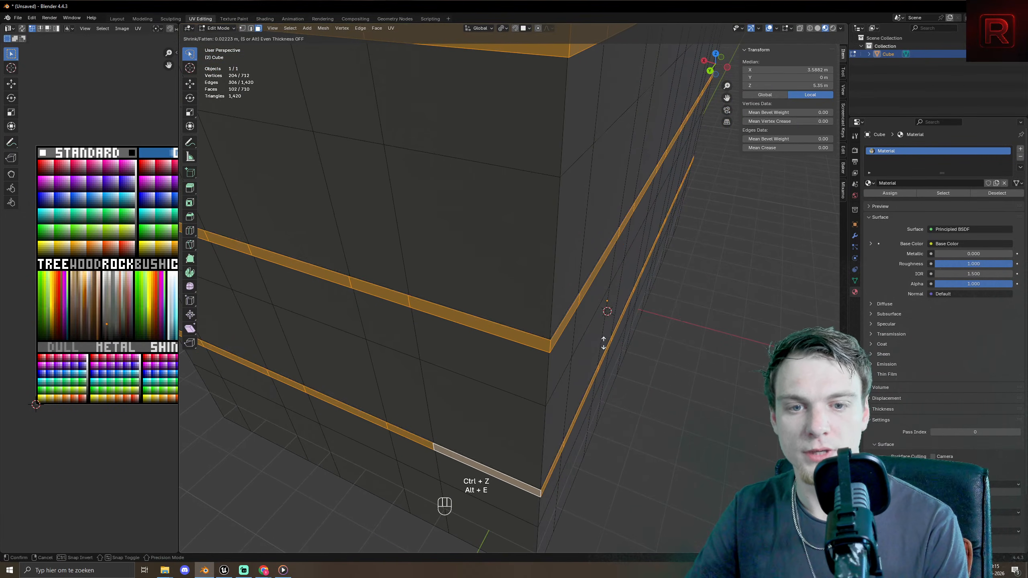
click(604, 342)
- Grow the selection over the ledges' side faces and move their UVs to a slightly lighter grey in the ROCK palette
key(ctrl+KP_Add)
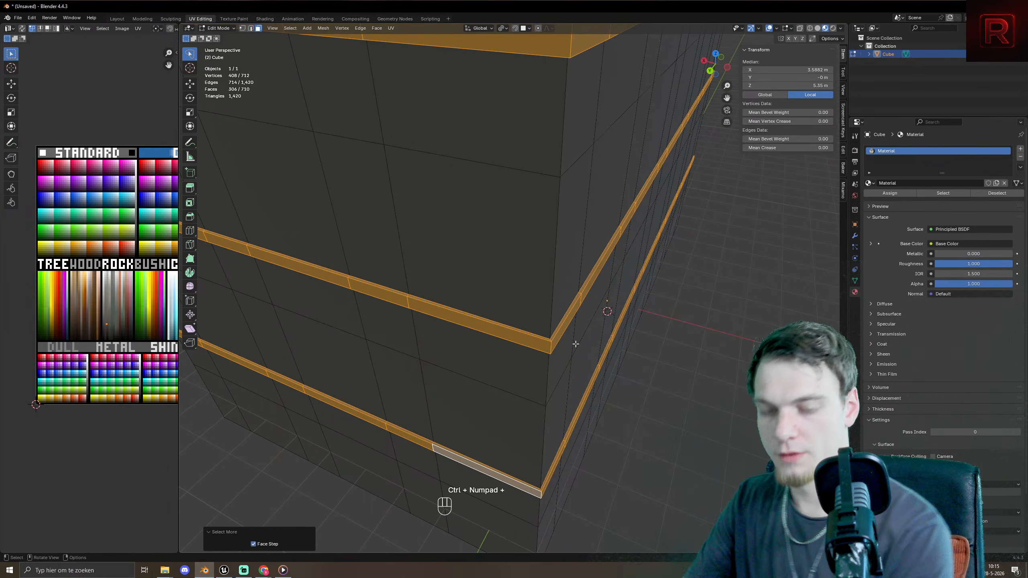
scroll(101, 315, up, 6)
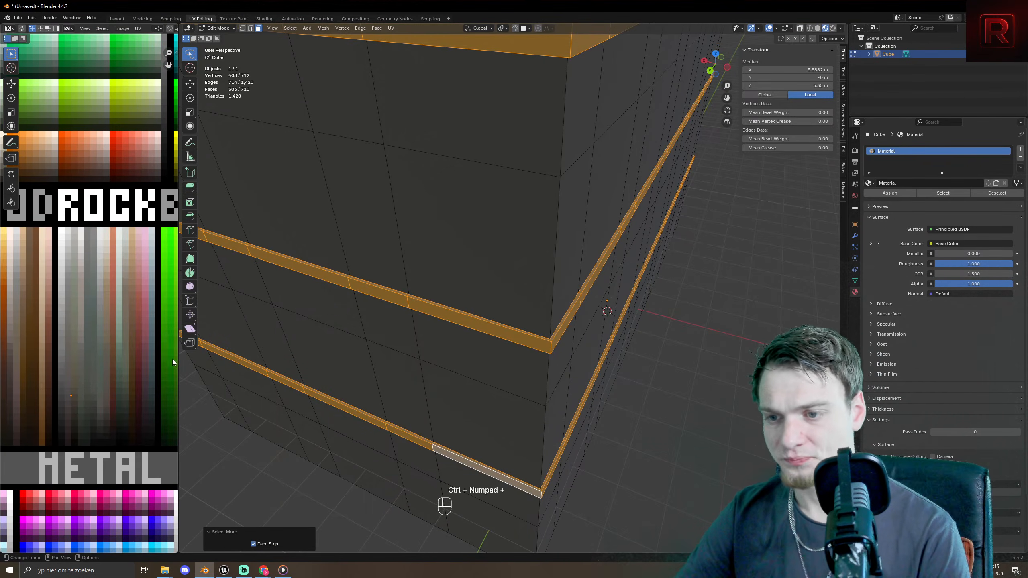
middle_drag(100, 372, 123, 341)
key(g)
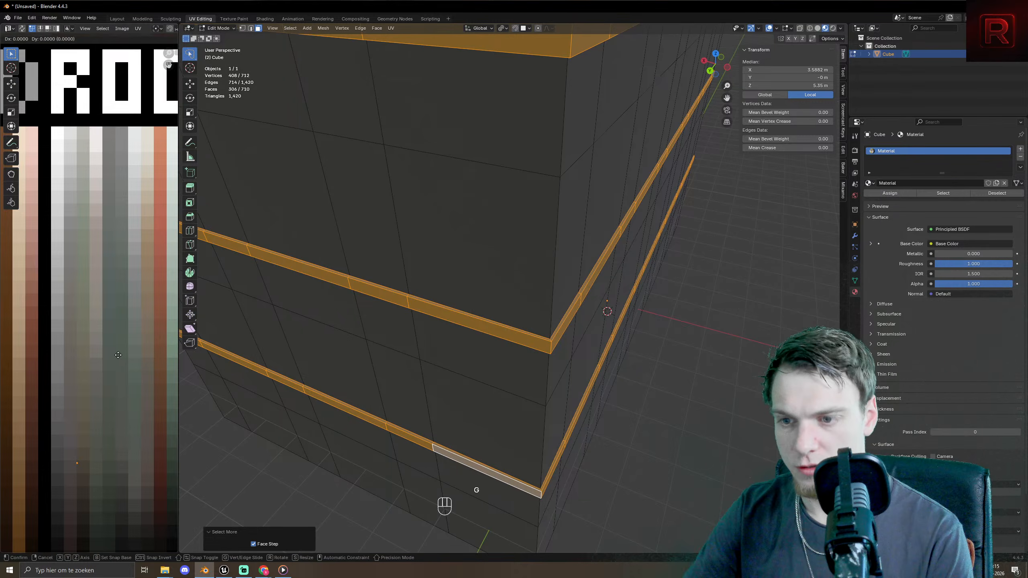
click(125, 292)
key(Tab)
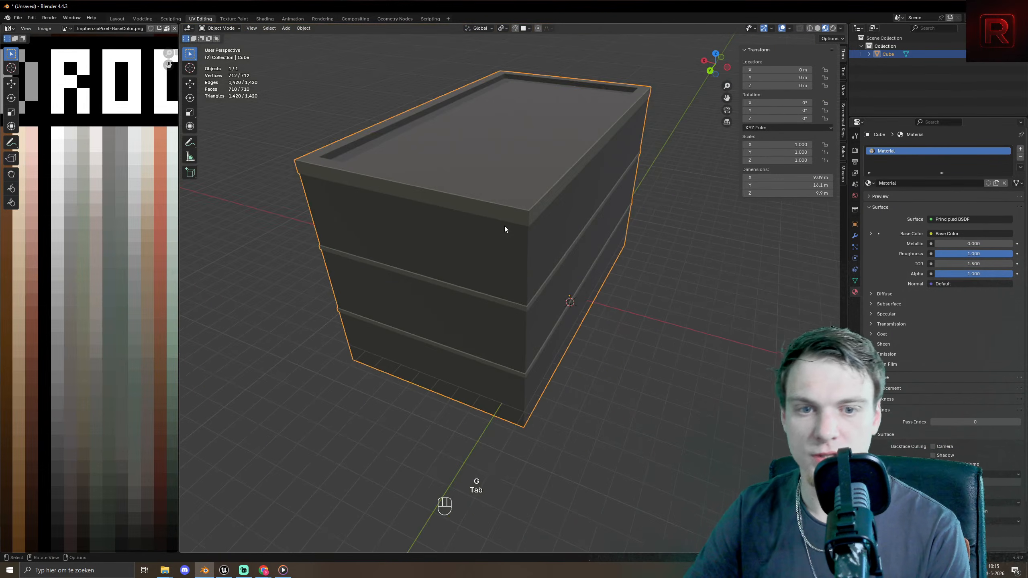
middle_drag(611, 201, 599, 218)
key(Tab)
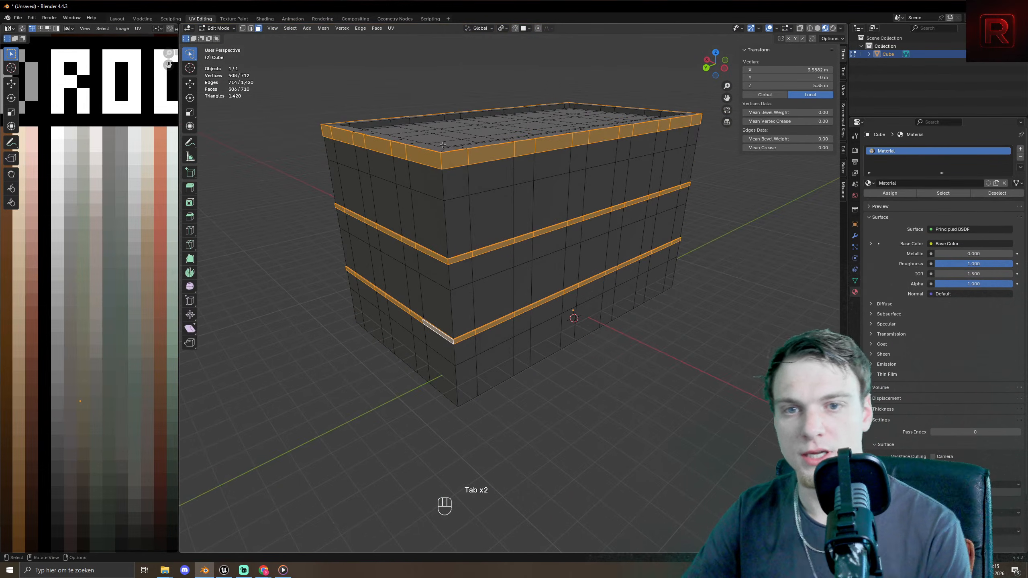
- Select only the top outer band and extrude it along its normals by 0.192 m with Offset Even
alt+click(446, 171)
scroll(493, 211, up, 4)
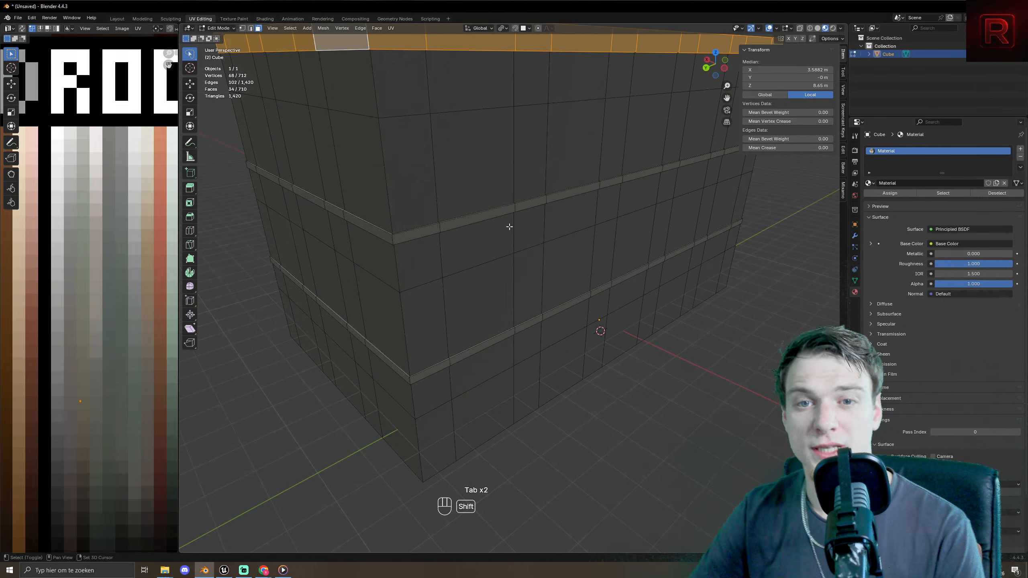
shift+middle_drag(510, 225, 562, 352)
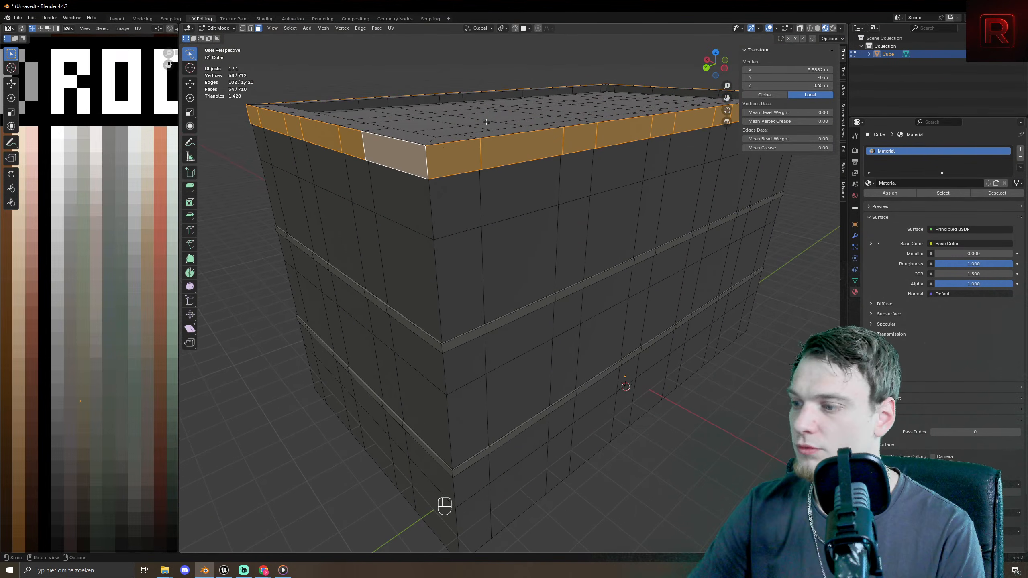
middle_drag(307, 313, 534, 356)
key(alt+e)
click(538, 352)
click(543, 353)
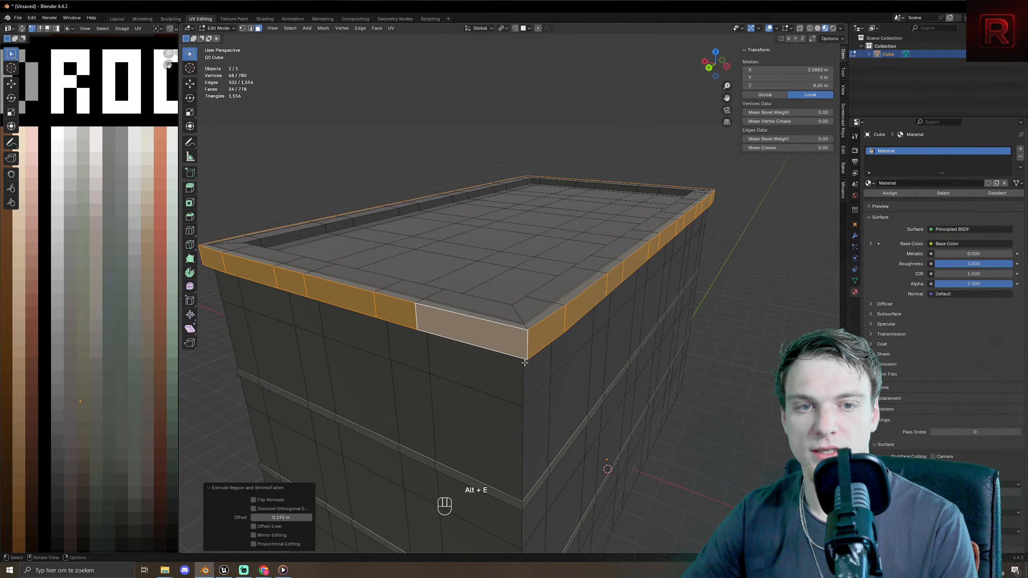
click(253, 526)
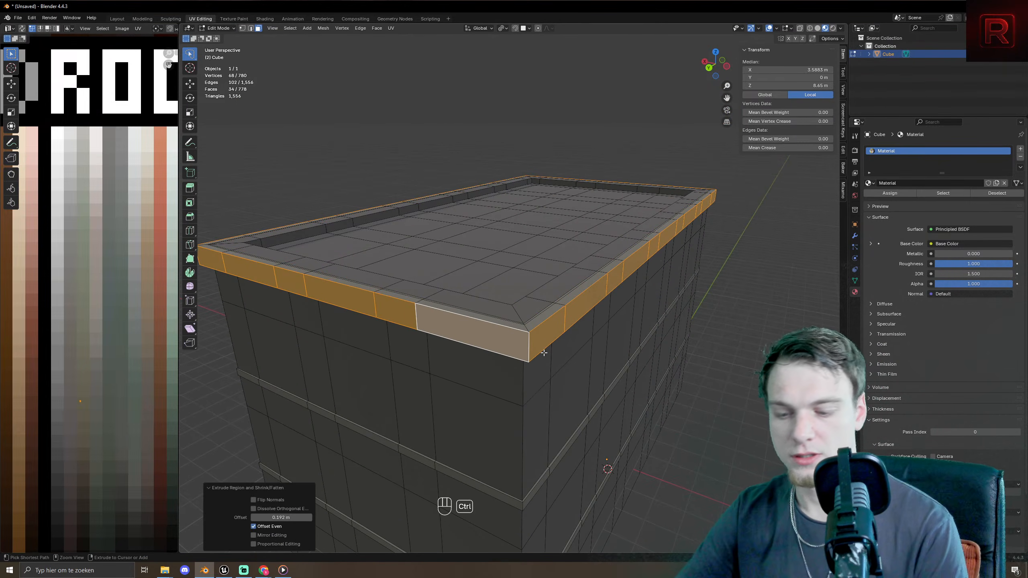
- Grow the selection around the roof edge and add the face loops of the rim top and inner parapet wall
key(ctrl+KP_Add)
key(ctrl+KP_Add)
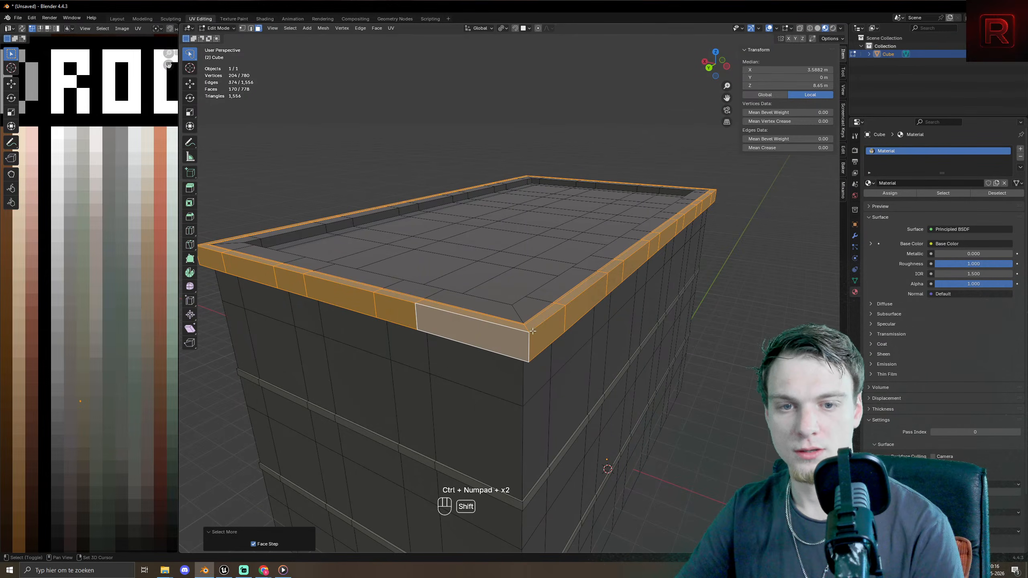
alt+shift+click(513, 311)
scroll(513, 312, up, 5)
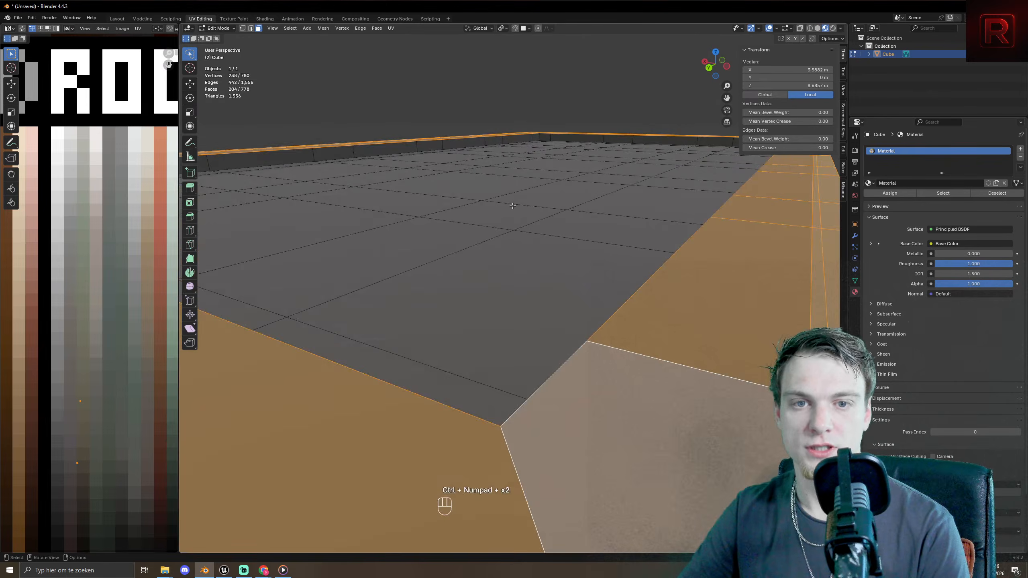
middle_drag(513, 311, 594, 369)
alt+shift+click(539, 249)
scroll(539, 250, down, 3)
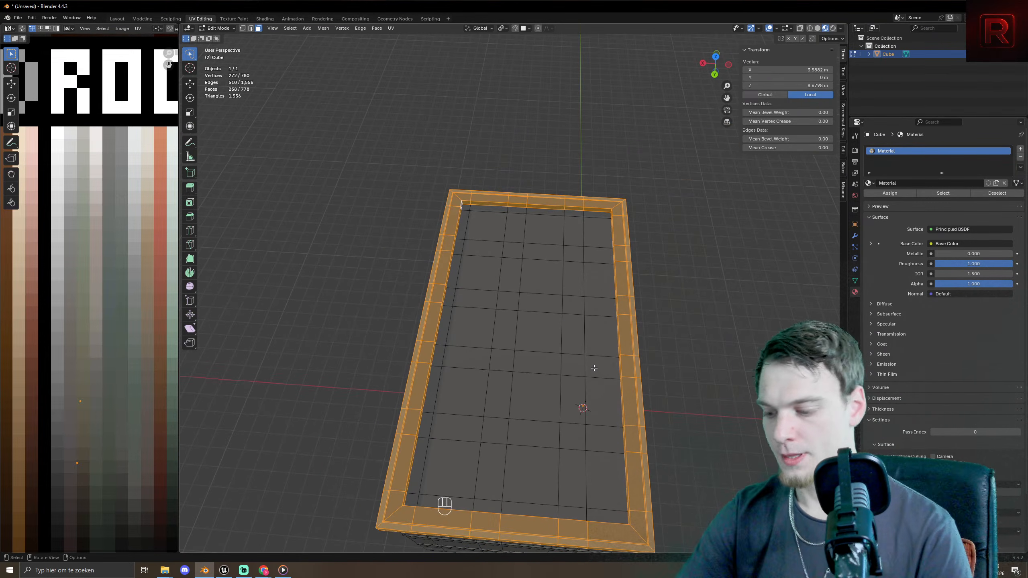
- Add all the recessed roof faces to the selection with Circle Select from the top view
key(KP_7)
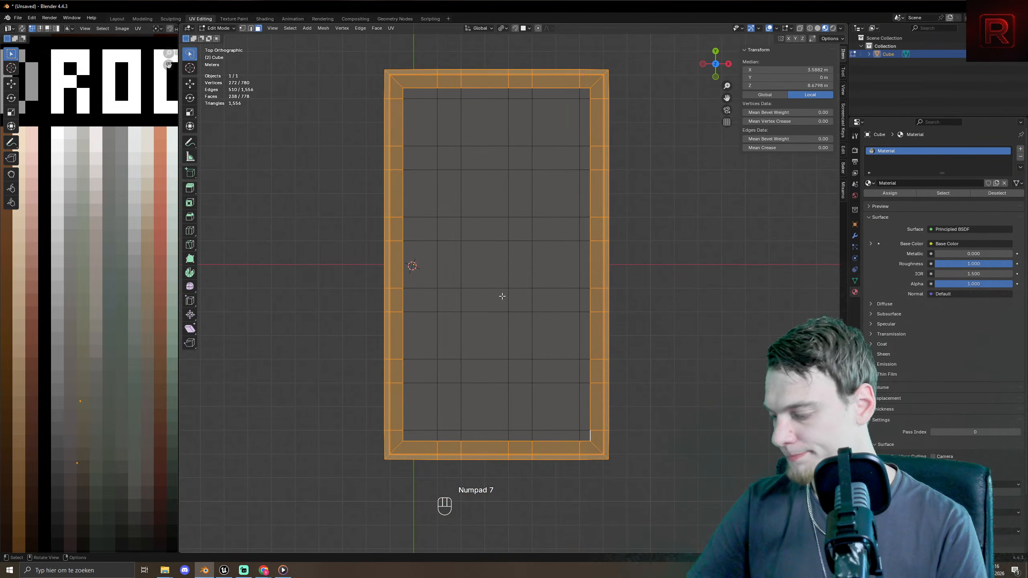
key(c)
drag(438, 116, 555, 344)
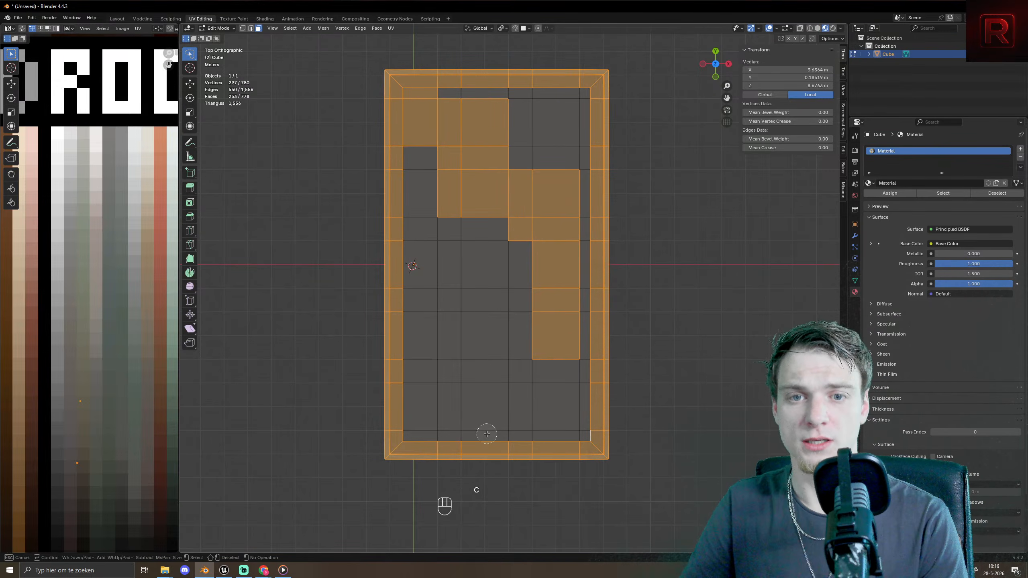
scroll(496, 366, down, 4)
mouse_move(496, 365)
mouse_down()
mouse_move(500, 248)
mouse_move(461, 283)
mouse_move(493, 460)
mouse_up()
key(Escape)
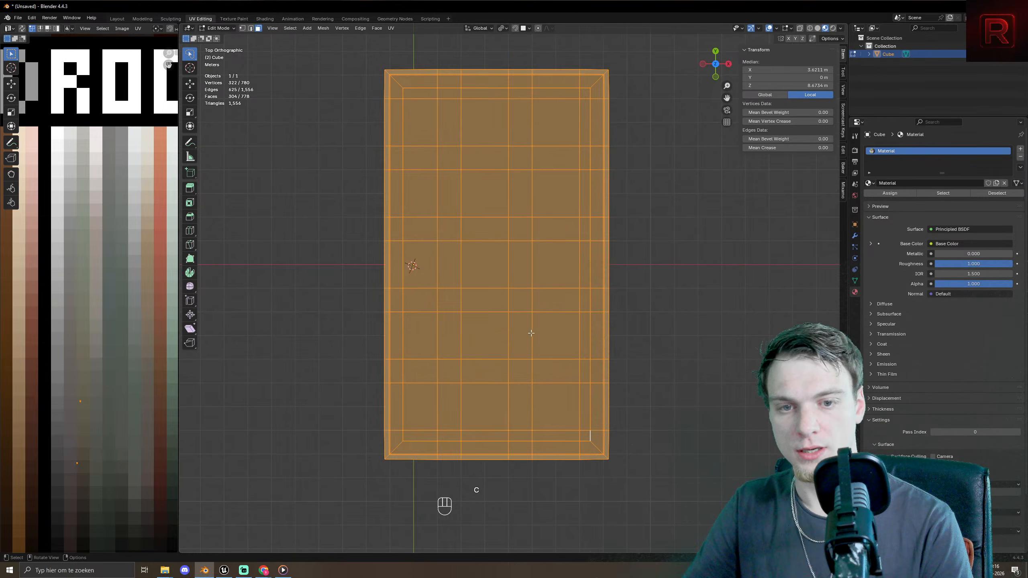
middle_drag(482, 345, 516, 324)
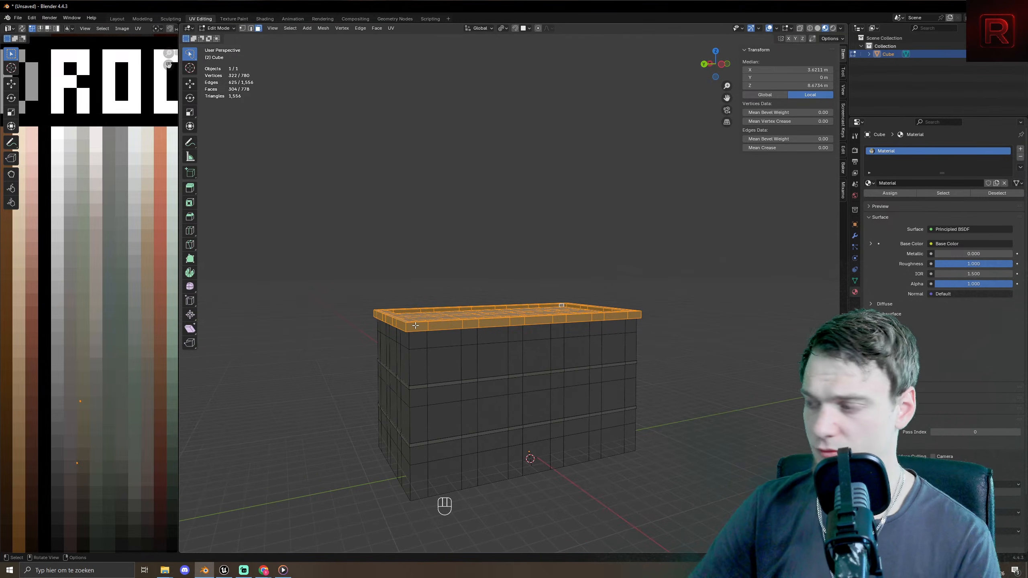
- Scale the selected roof and rim UVs to 0 and move them to a near-black swatch at the base of the ROCK palette
middle_drag(415, 325, 404, 356)
key(a)
key(s)
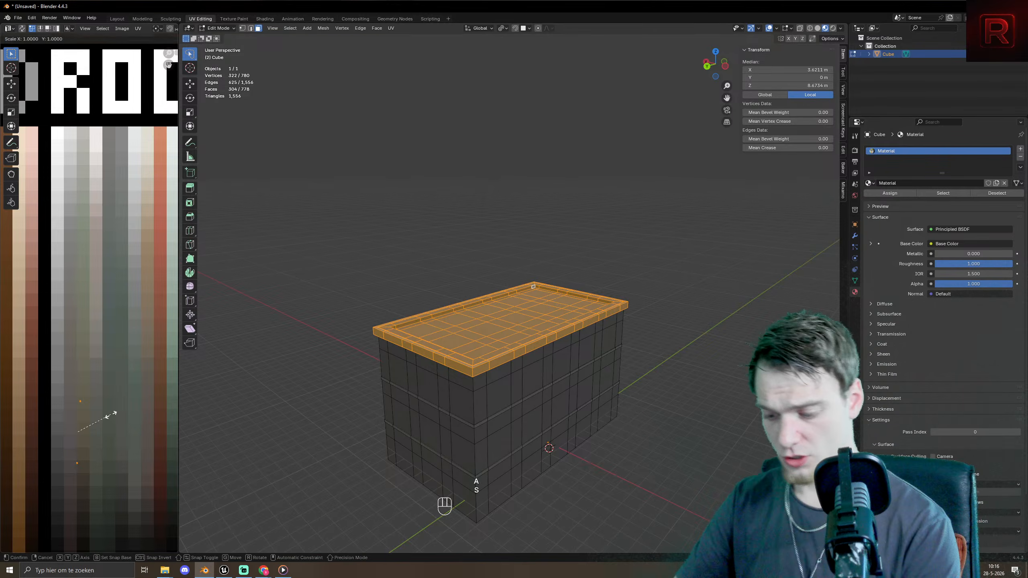
key(KP_0)
key(KP_Enter)
scroll(111, 415, down, 3)
key(g)
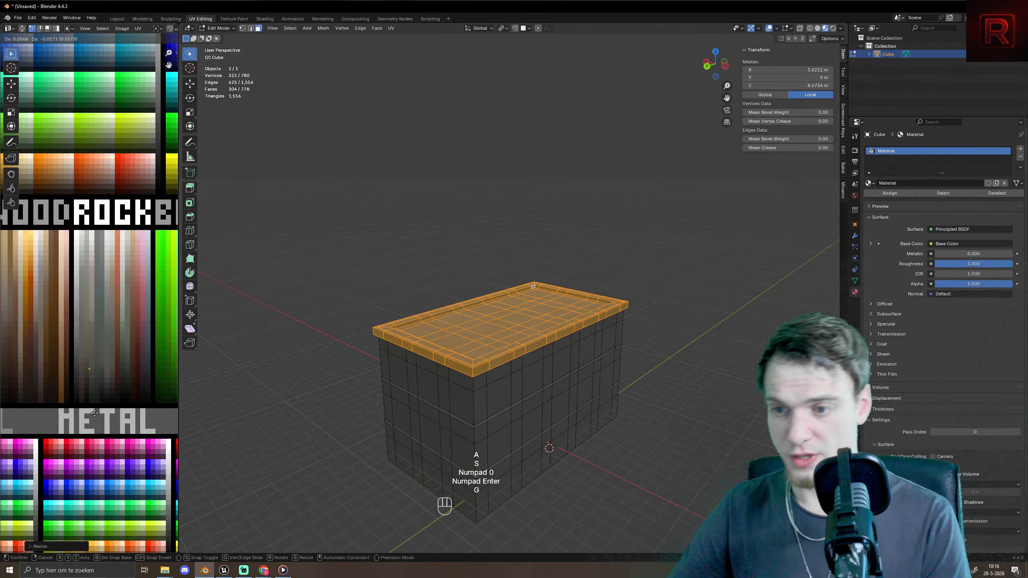
click(86, 434)
key(Tab)
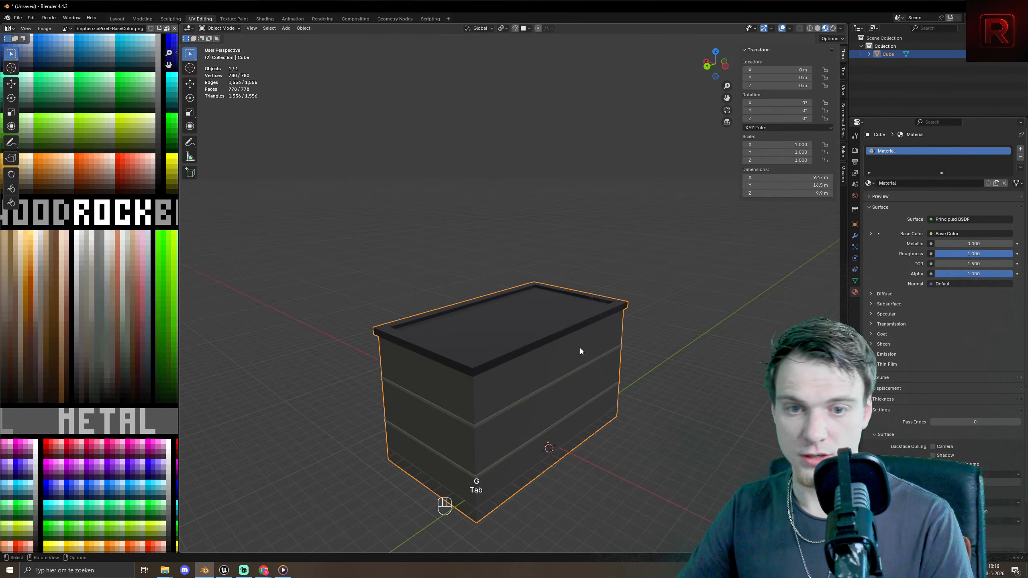
middle_drag(557, 475, 565, 436)
key(Tab)
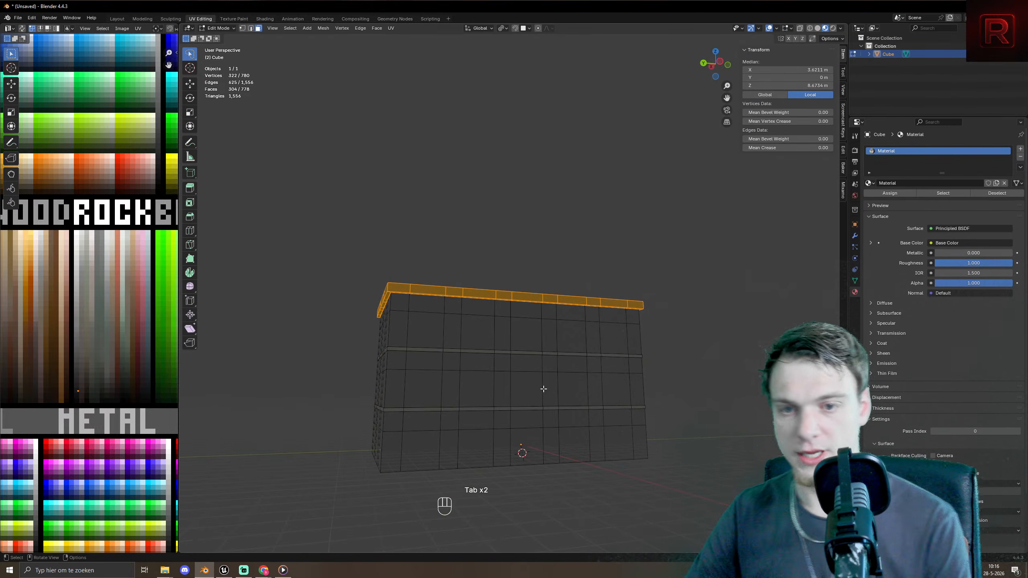
- Switch to the front view and select the entire building mesh
middle_drag(529, 306, 502, 308)
click(739, 329)
scroll(514, 361, down, 4)
click(470, 299)
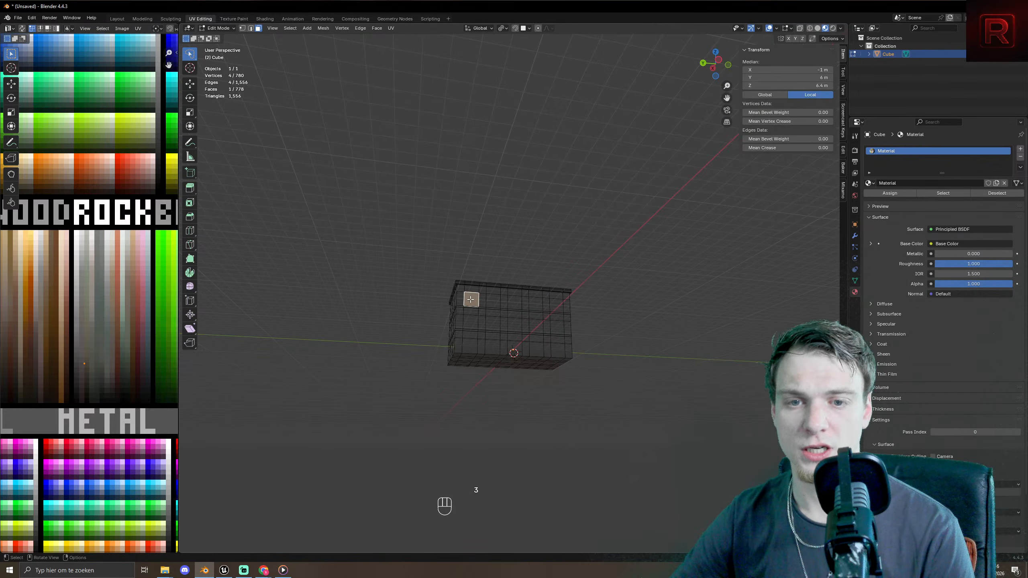
key(KP_1)
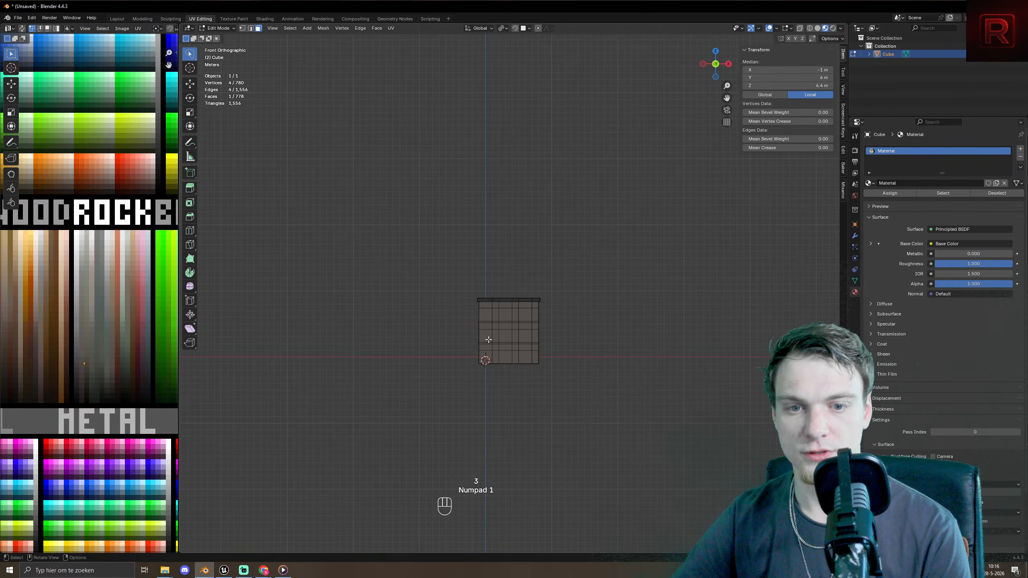
key(a)
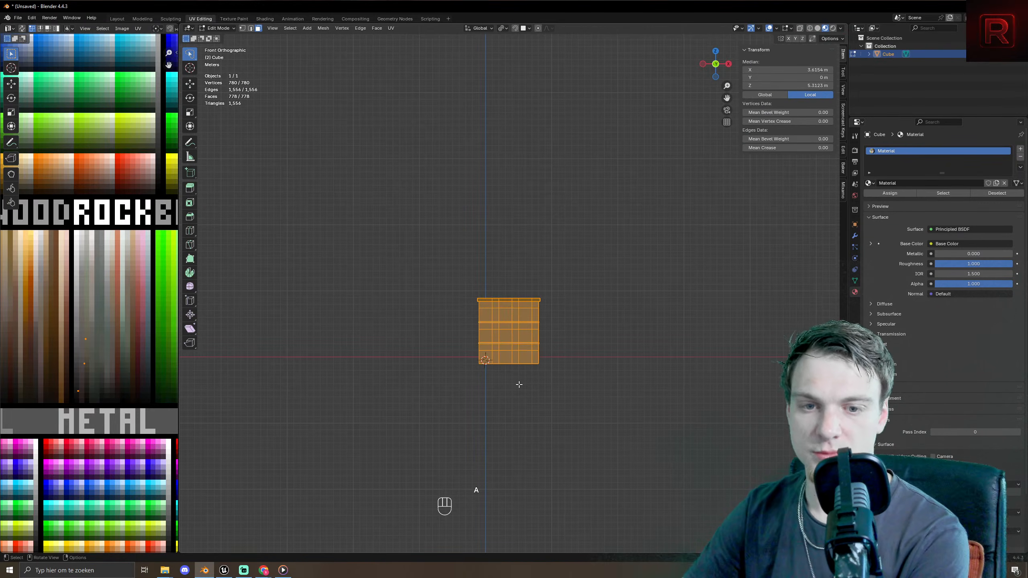
- Try to rotate the whole building mesh 180° about the Z axis
key(r)
key(z)
key(KP_1)
key(KP_8)
key(KP_0)
key(KP_Enter)
key(ctrl+z)
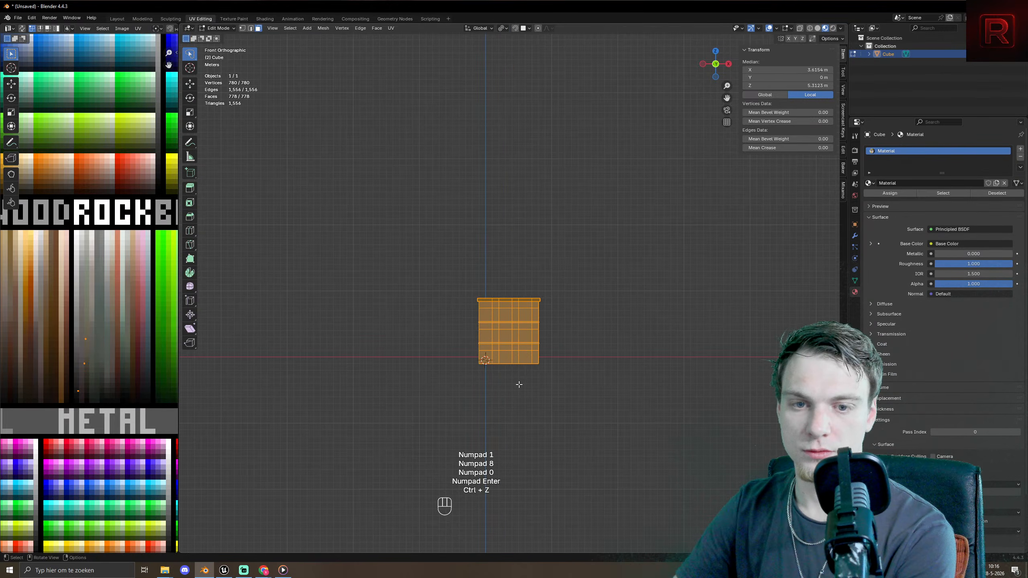
- Rotate the whole building mesh 90° about the Z axis and clear the selection
key(r)
key(z)
key(KP_8)
key(BackSpace)
key(KP_9)
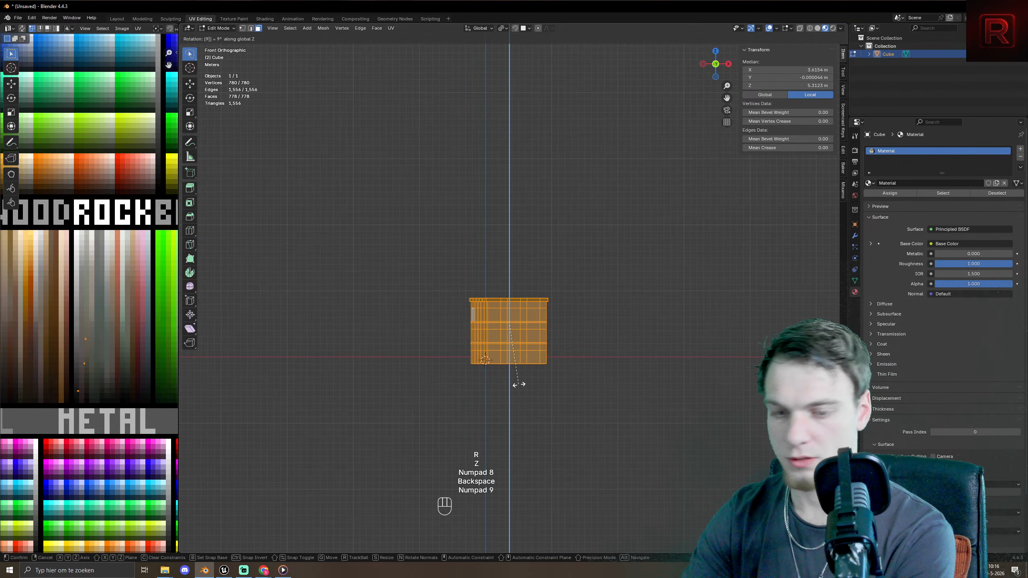
key(KP_0)
key(KP_Enter)
click(519, 384)
- Select the five square window faces along the top storey of the front long facade
scroll(519, 384, up, 5)
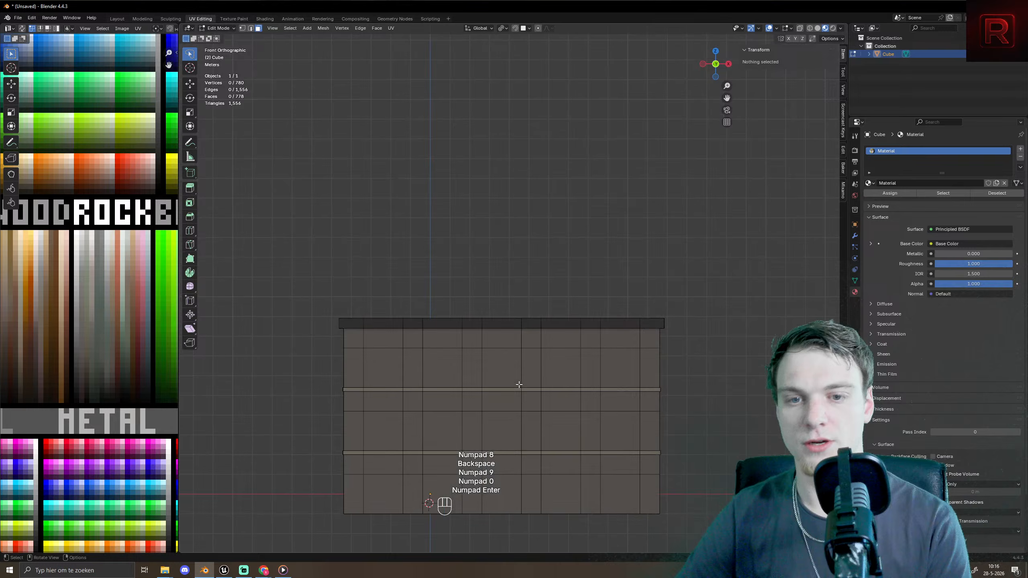
click(383, 367)
shift+click(442, 368)
shift+click(501, 367)
shift+click(560, 367)
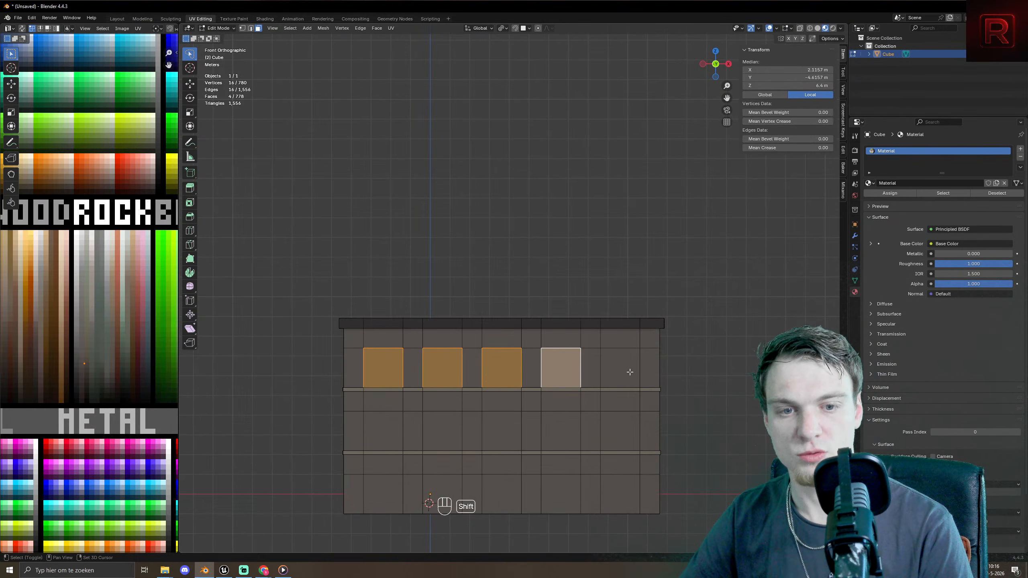
shift+click(620, 368)
- Add the five square window faces of the middle storey on the front long facade to the selection
shift+click(620, 431)
shift+click(561, 431)
shift+click(472, 432)
key(ctrl+z)
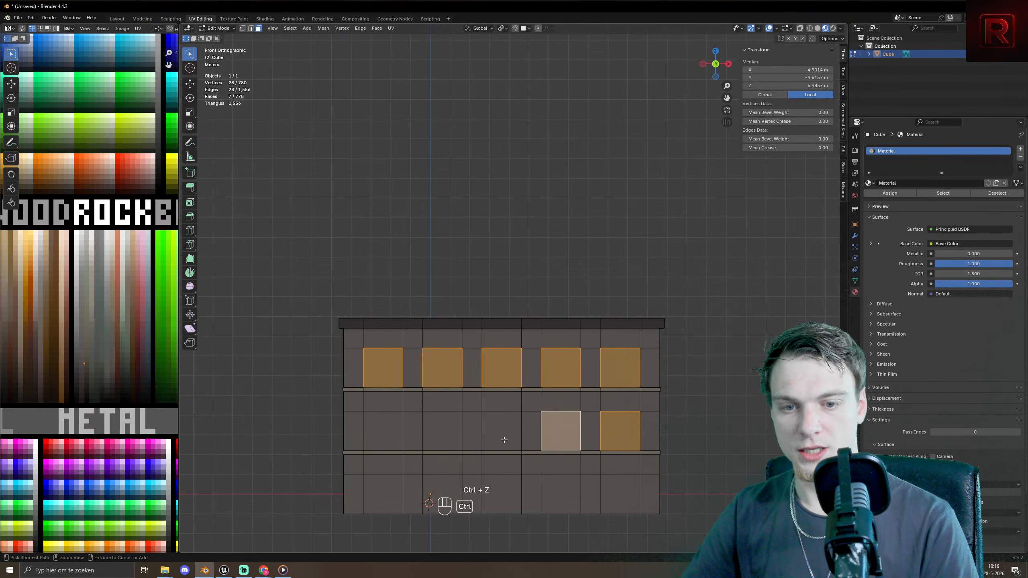
shift+click(504, 440)
shift+click(445, 437)
shift+click(389, 422)
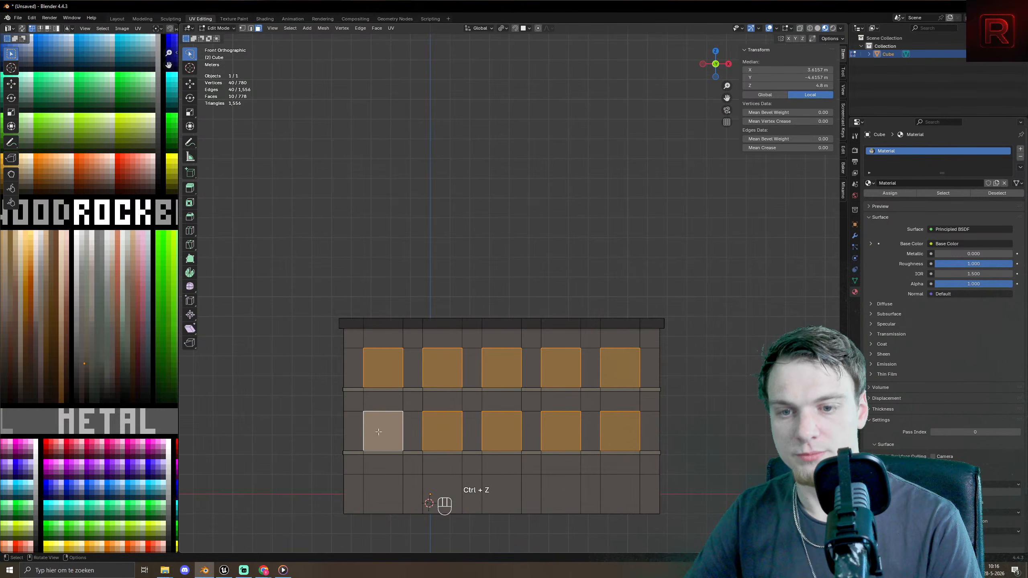
- Add four window faces on the adjoining short facade to the selection, two on each upper storey
middle_drag(389, 422, 385, 374)
shift+click(385, 375)
shift+click(461, 372)
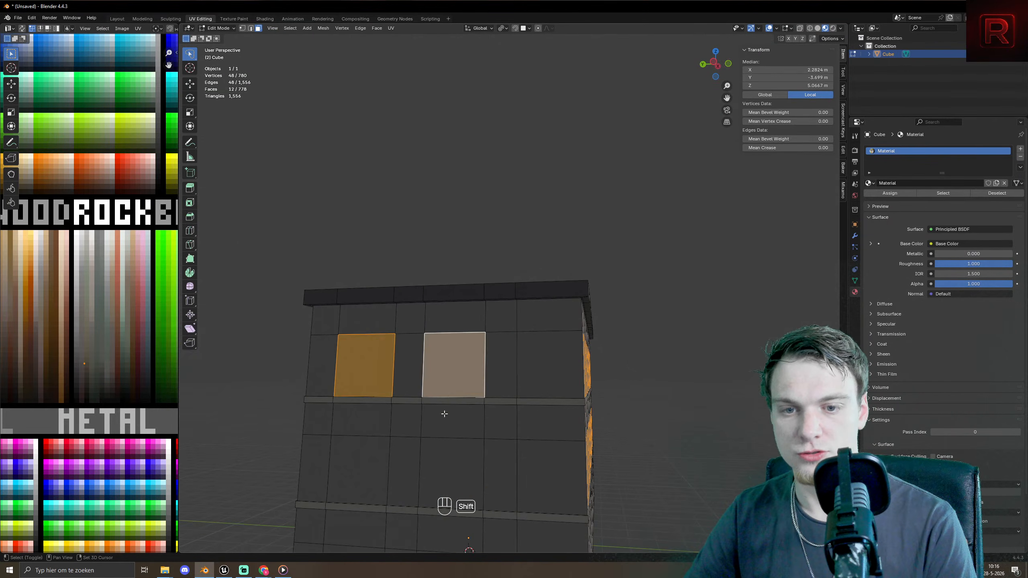
shift+click(366, 461)
shift+click(452, 472)
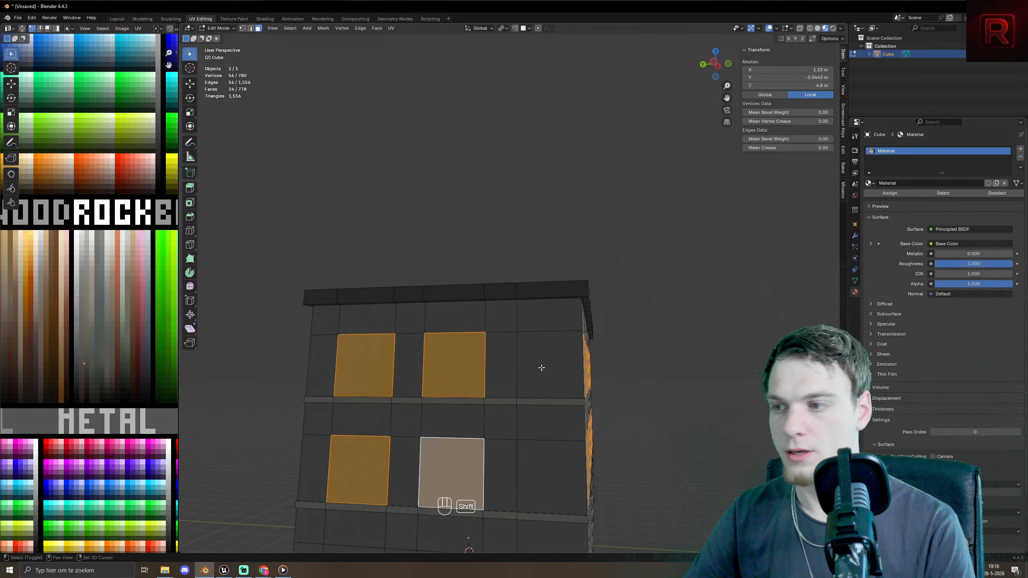
- Add the five square window faces along the top storey of the rear long facade to the selection
scroll(542, 367, down, 1)
shift+middle_drag(536, 379, 543, 319)
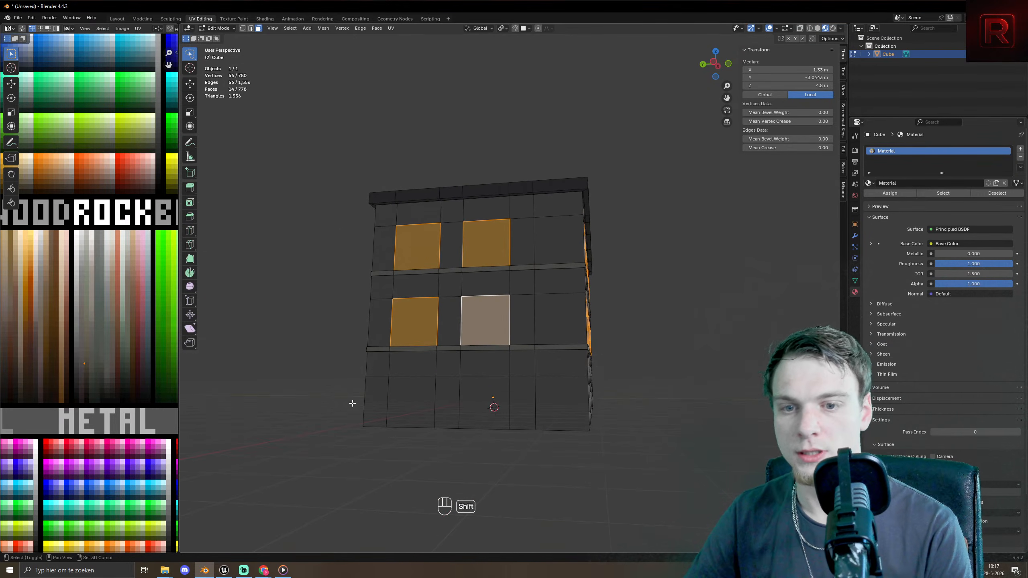
middle_drag(368, 394, 456, 360)
shift+click(402, 282)
shift+click(447, 280)
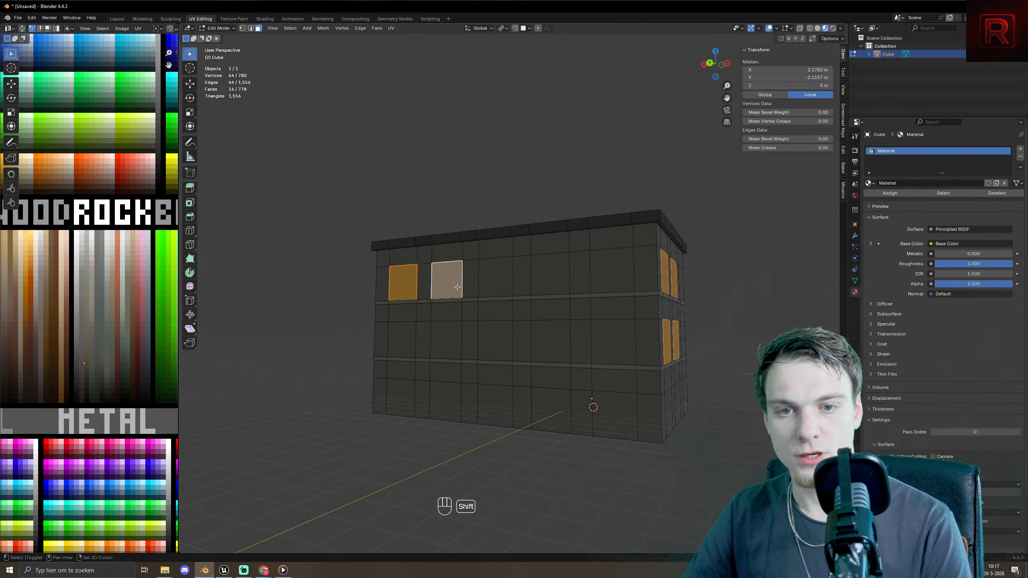
shift+click(496, 278)
shift+click(556, 279)
shift+click(612, 271)
- Add the five square window faces of the rear facade's middle storey to the selection
shift+click(625, 336)
shift+click(551, 342)
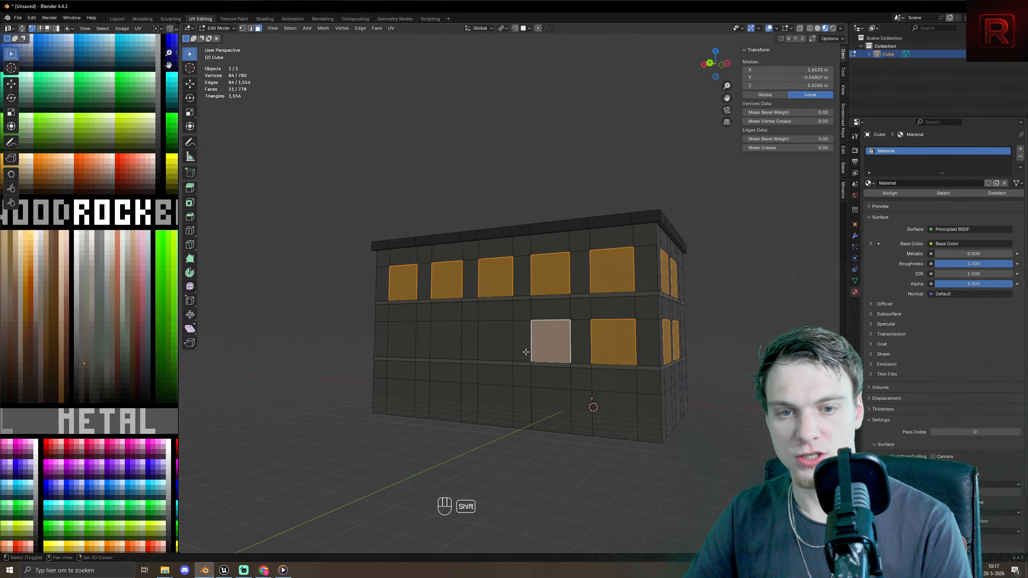
shift+click(490, 353)
shift+click(434, 346)
shift+click(402, 344)
- Add four window faces on the remaining short facade to the selection, two on each upper storey
middle_drag(403, 344, 478, 308)
shift+click(479, 308)
shift+click(550, 297)
shift+click(549, 367)
shift+click(487, 360)
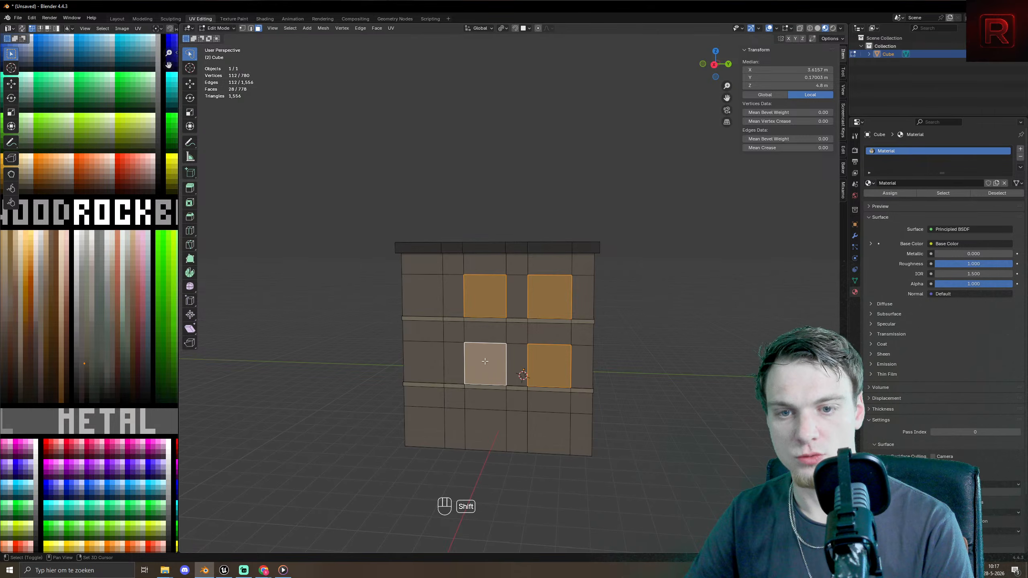
- Try including the face column nearest the corner on the short facade's two upper storeys as extra windows
middle_drag(488, 360, 521, 304)
shift+click(521, 305)
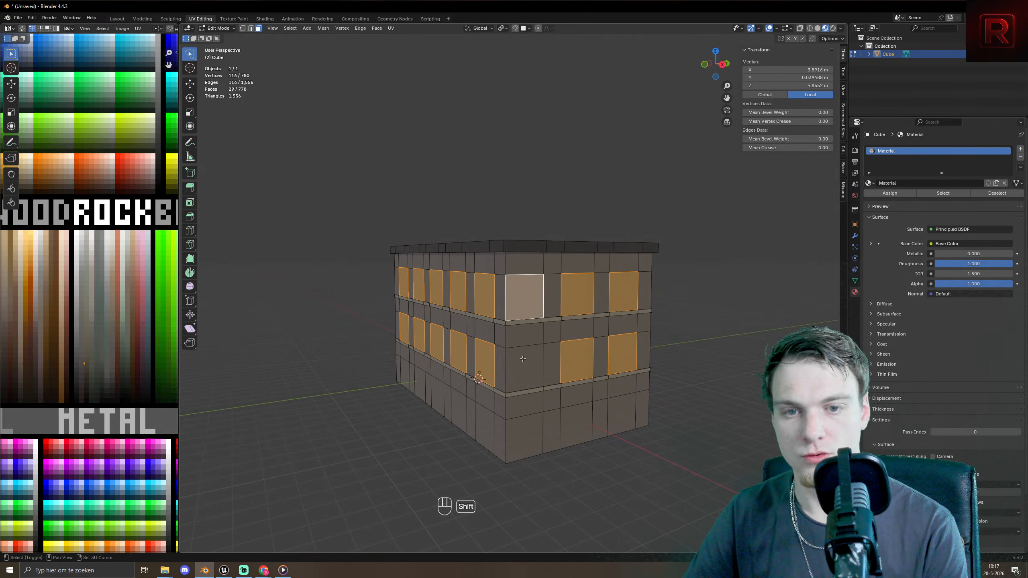
shift+click(521, 353)
scroll(521, 353, down, 3)
middle_drag(521, 353, 511, 354)
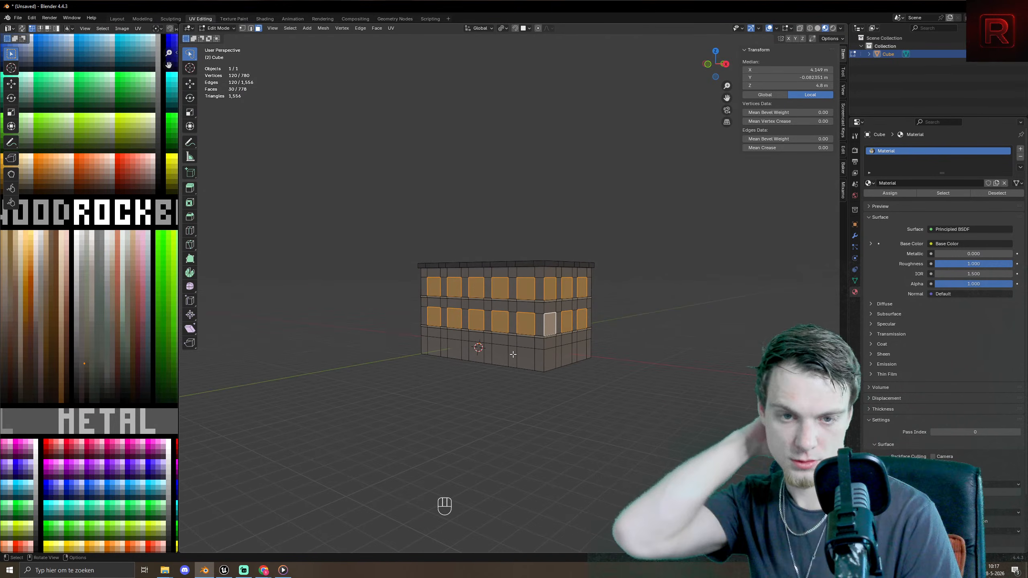
shift+click(550, 294)
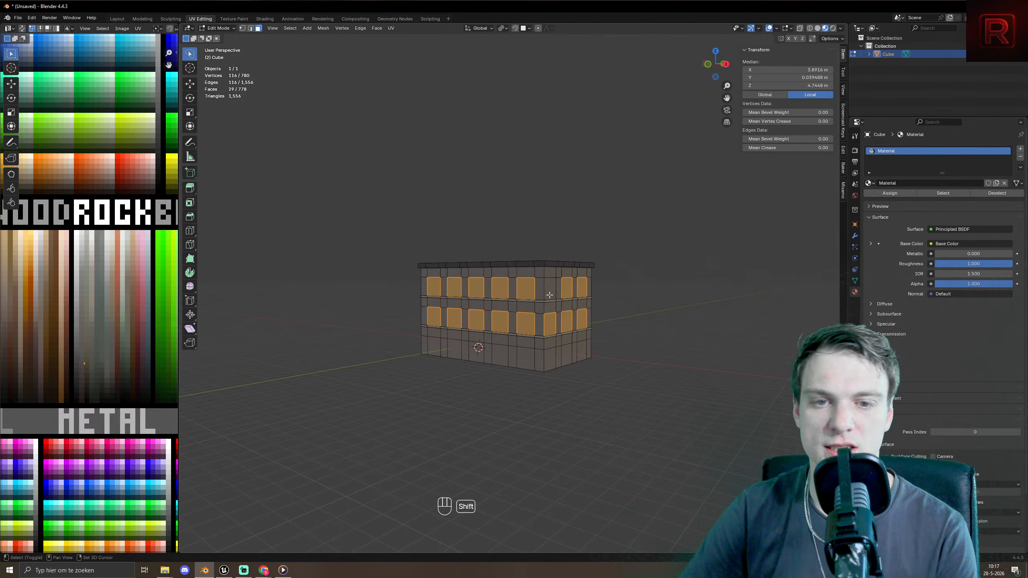
shift+click(553, 324)
middle_drag(553, 324, 474, 314)
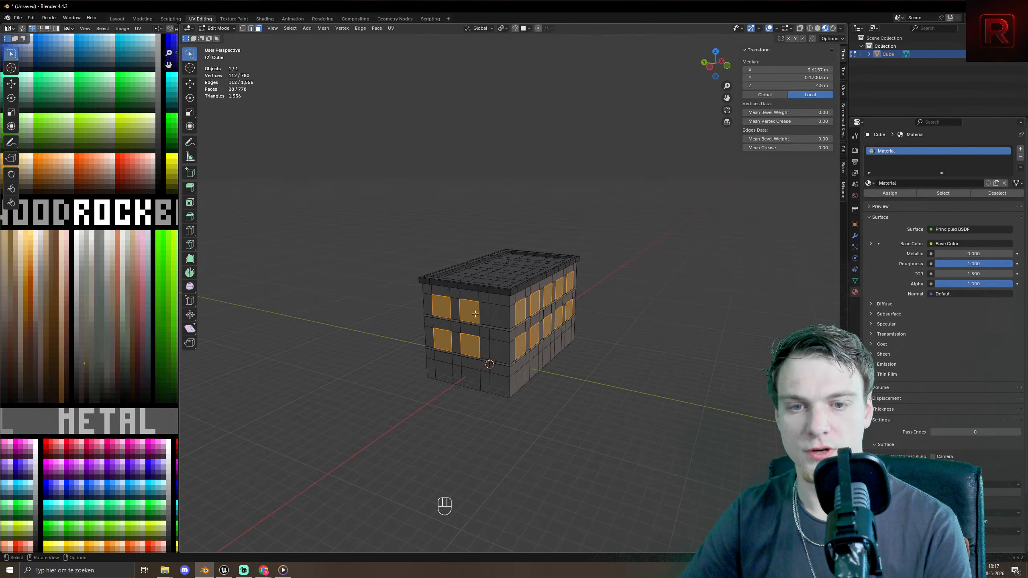
- Inset all the selected window faces by about 0.365 m
middle_drag(530, 497, 495, 418)
scroll(520, 436, up, 5)
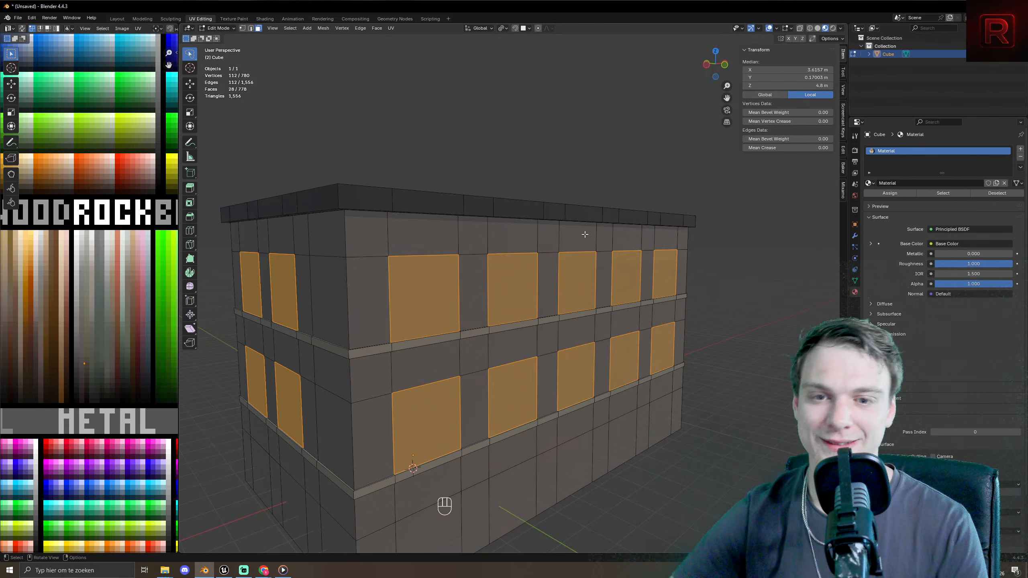
key(i)
click(662, 187)
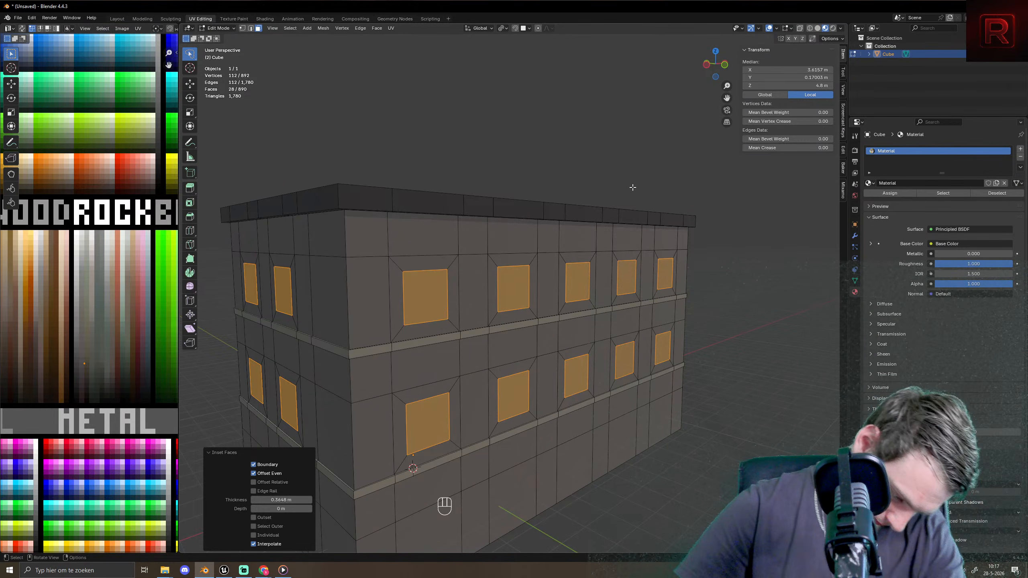
- Inset the window faces a second time by about 0.123 m to outline the frames
scroll(607, 181, up, 7)
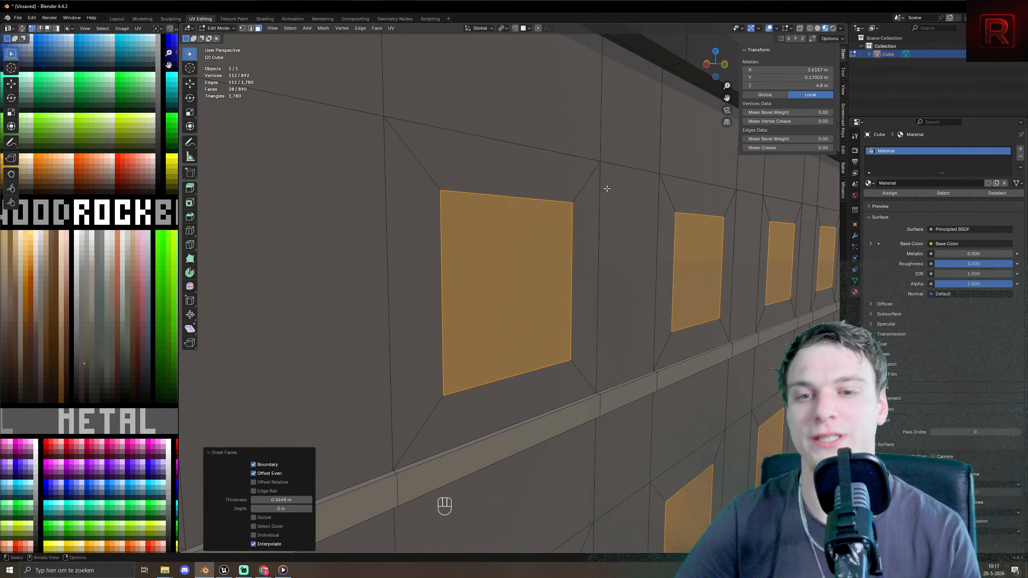
shift+middle_drag(408, 213, 503, 223)
scroll(503, 224, down, 4)
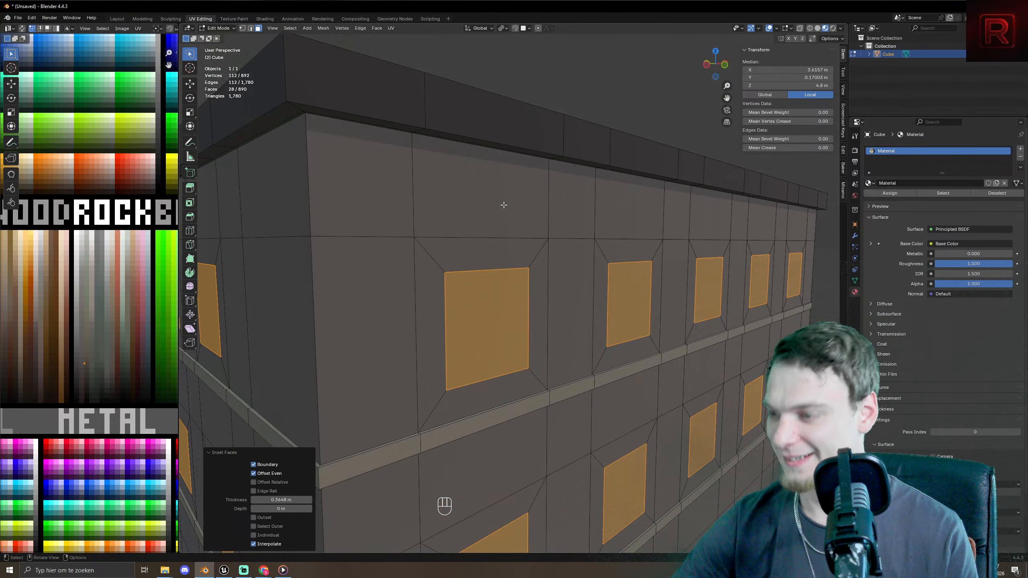
key(i)
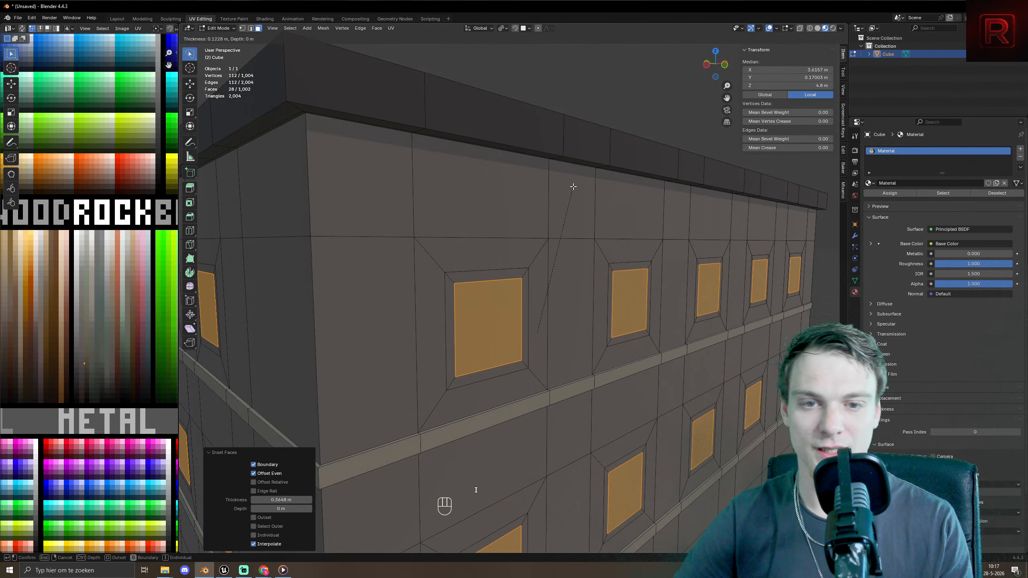
click(573, 187)
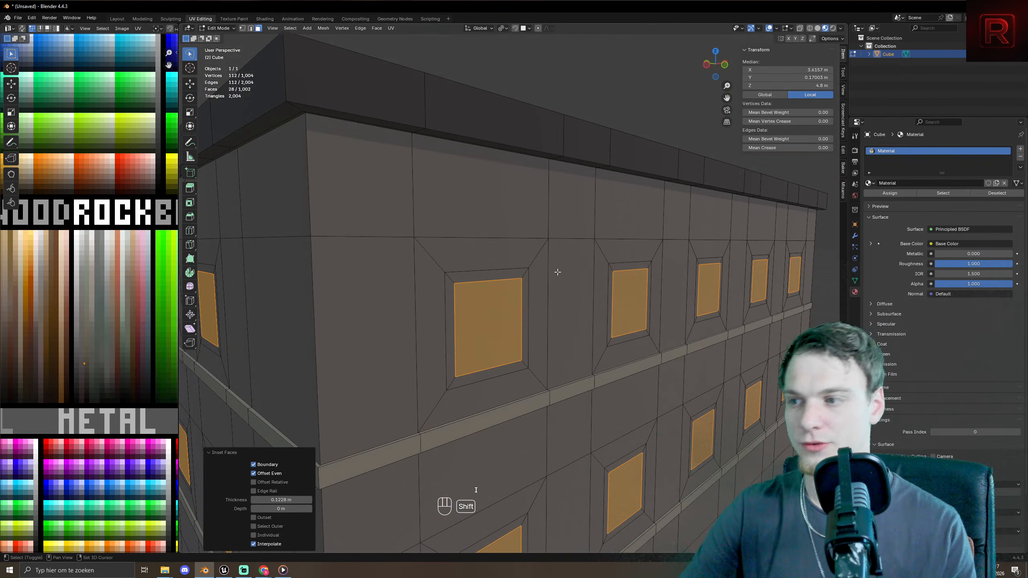
- Extrude the inner window faces along their normals, about 0.07 m into the wall
shift+middle_drag(556, 271, 548, 247)
key(alt+e)
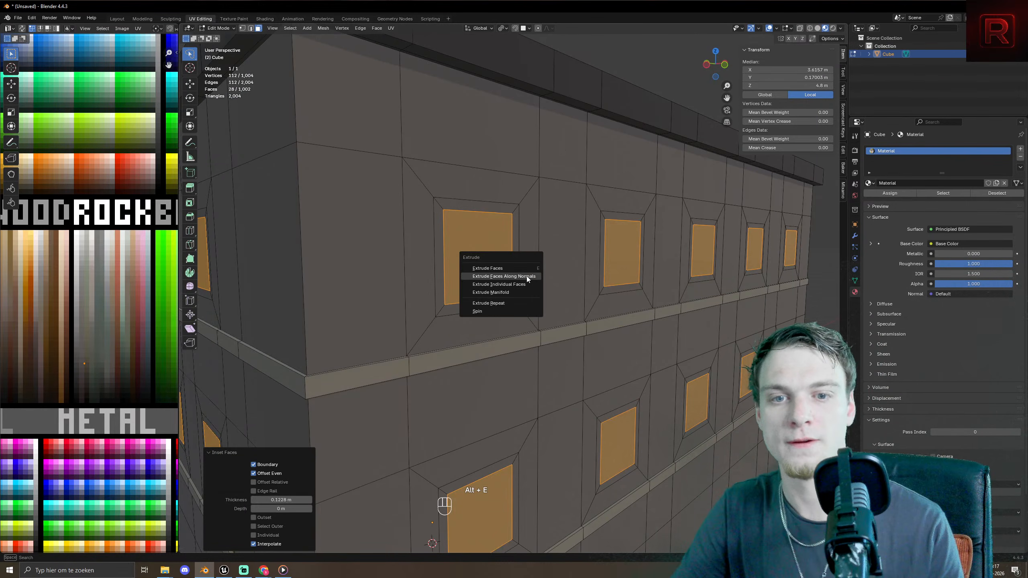
click(526, 277)
click(525, 277)
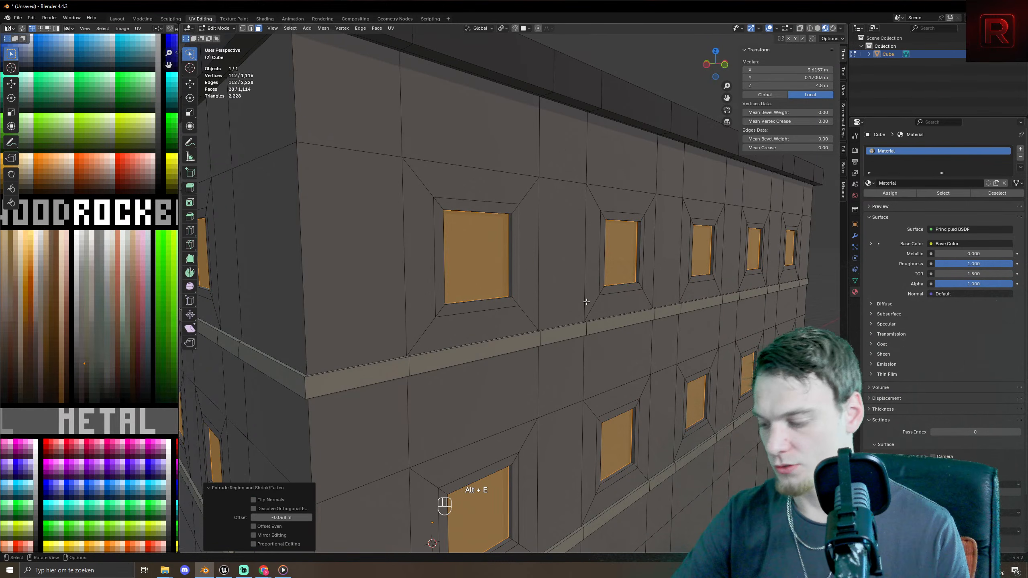
- Inset the recessed window faces by about 0.03 m and extrude them along their normals about 0.023 m further inward
key(i)
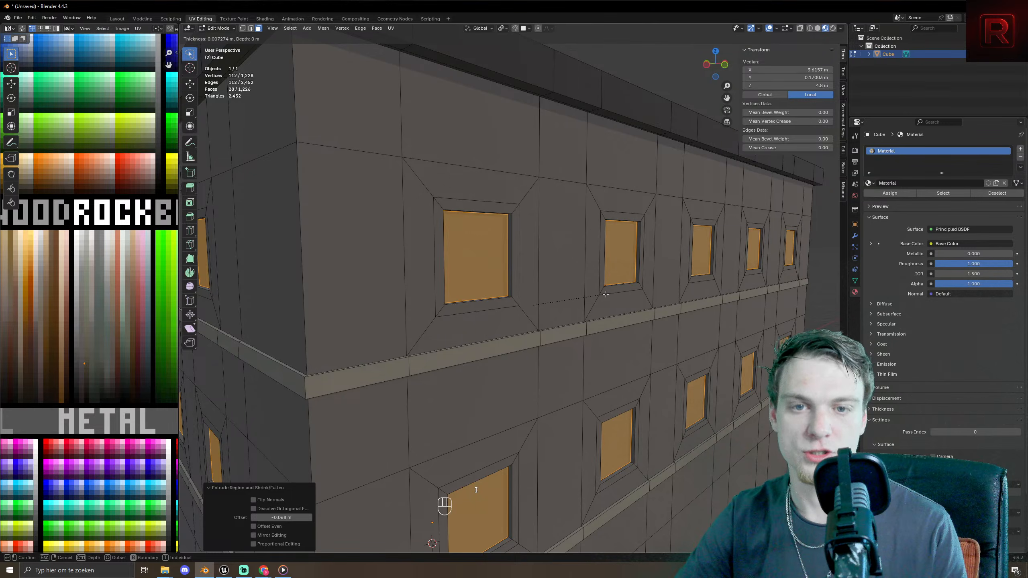
click(604, 295)
key(alt+e)
click(606, 294)
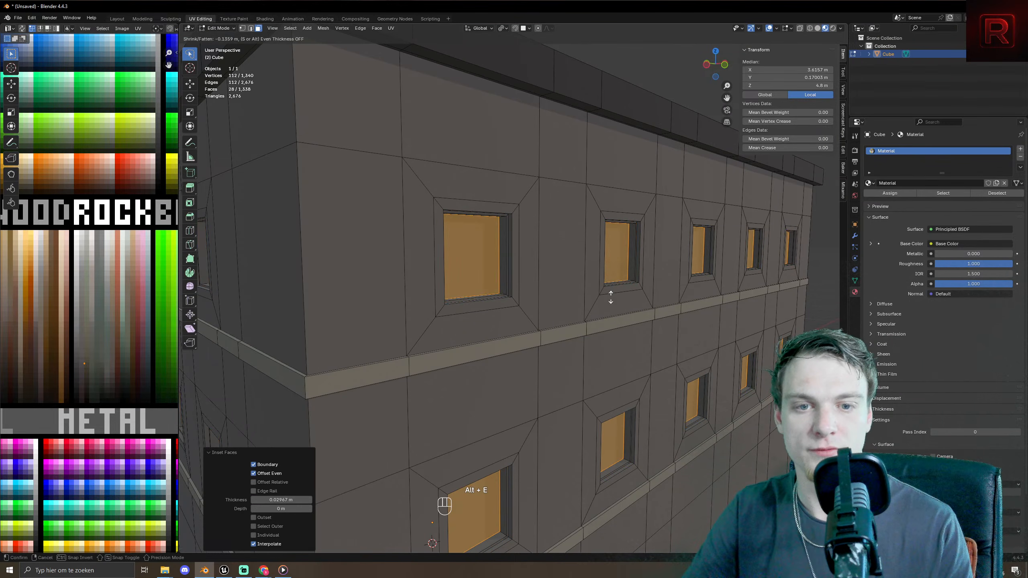
click(586, 311)
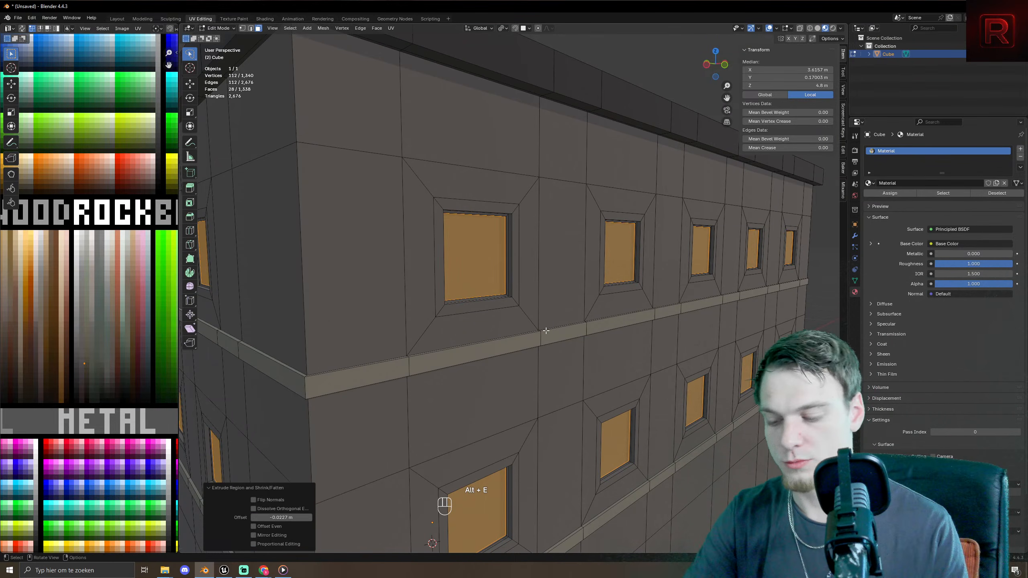
- Inset the selected recessed window faces by about 0.027 m and extrude them along their normals about 0.017 m further inward
key(KP_Decimal)
scroll(522, 344, up, 8)
scroll(506, 350, down, 3)
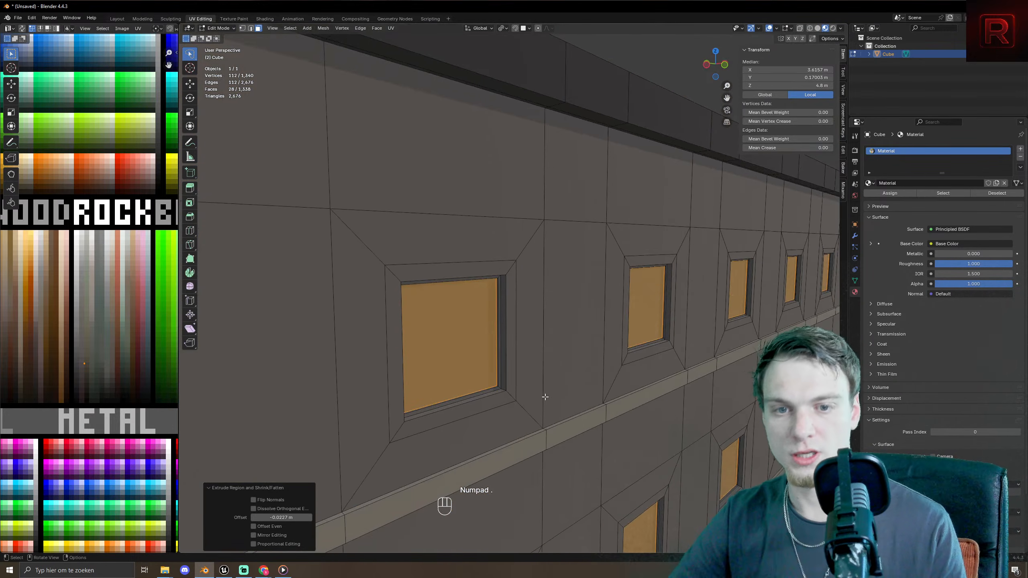
scroll(543, 389, up, 5)
scroll(542, 385, down, 4)
scroll(559, 374, up, 3)
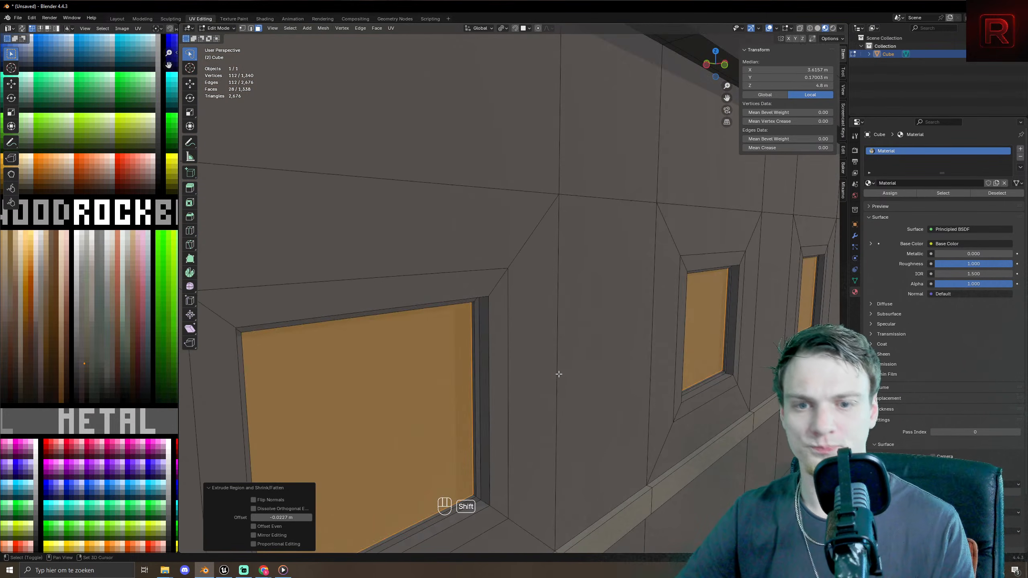
shift+middle_drag(558, 374, 590, 346)
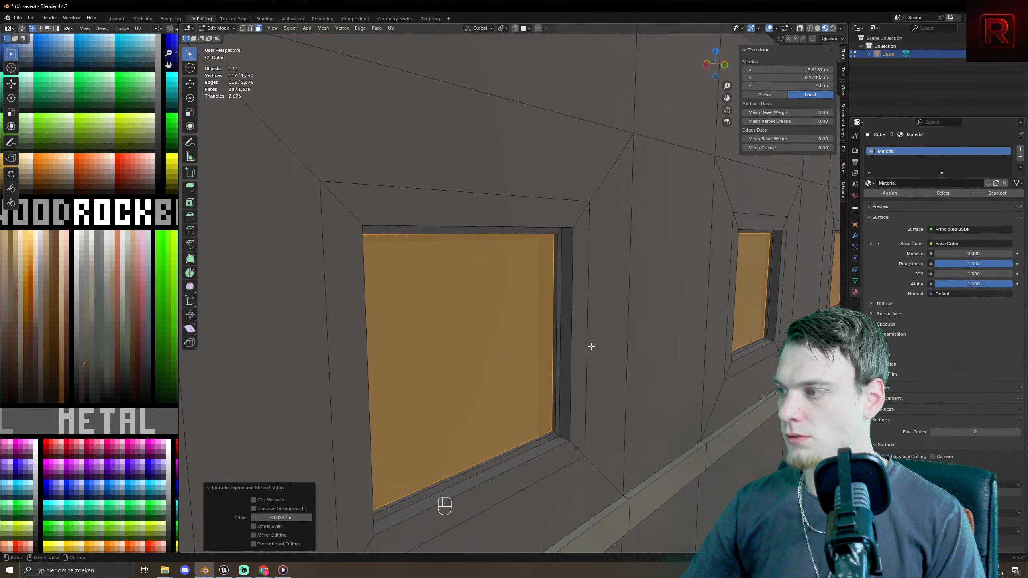
middle_drag(591, 346, 594, 341)
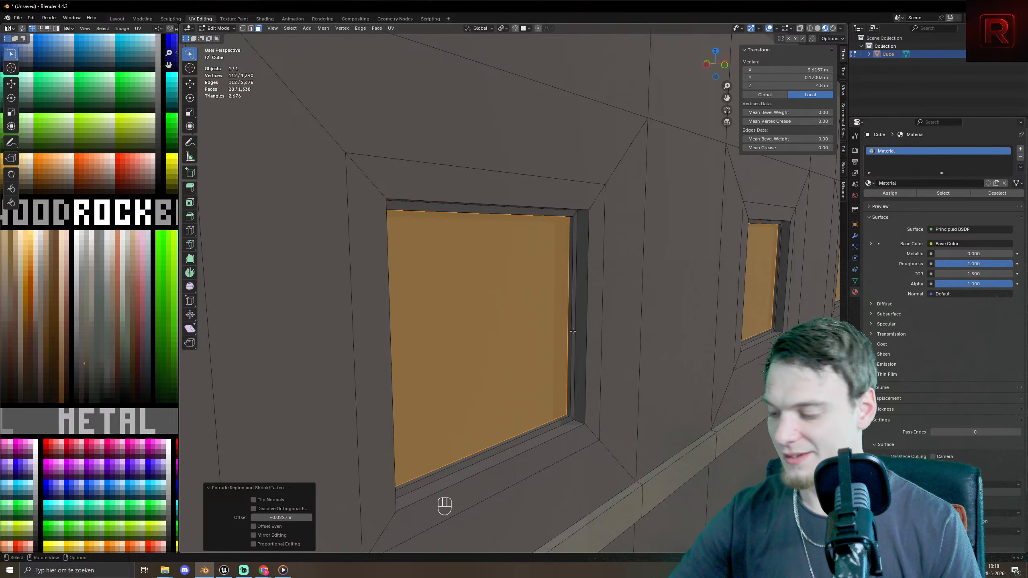
key(i)
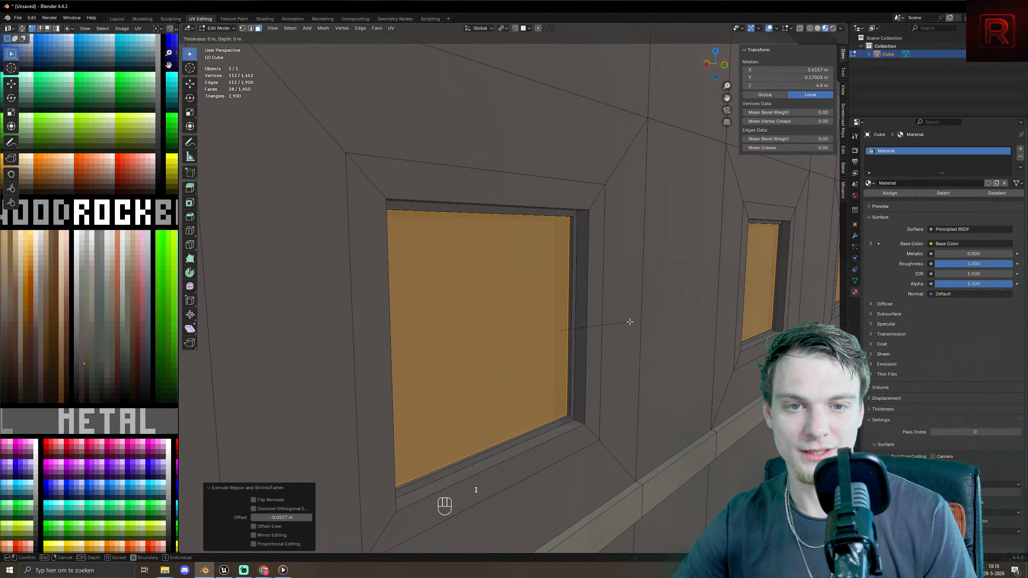
click(632, 321)
key(alt+e)
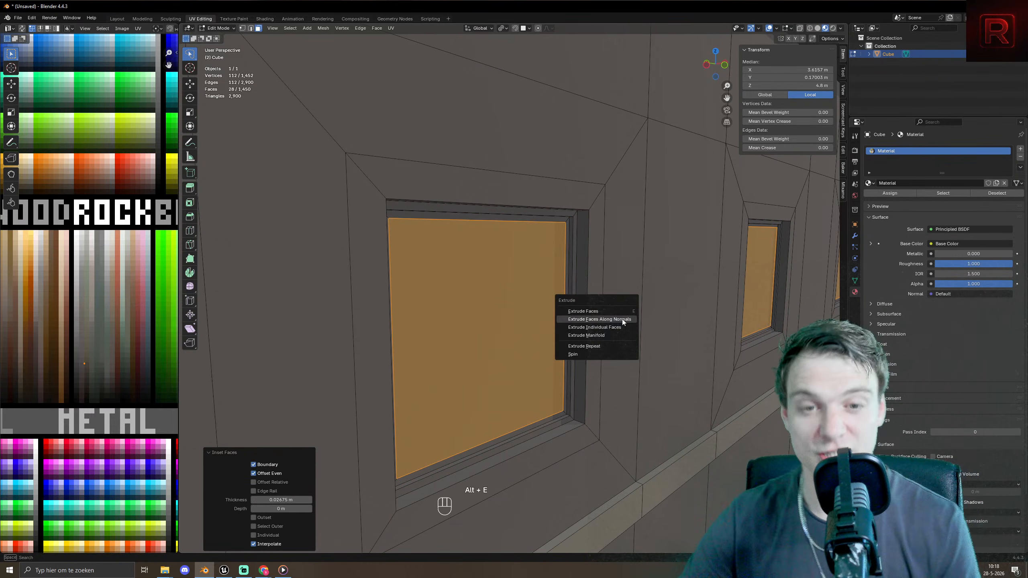
click(621, 319)
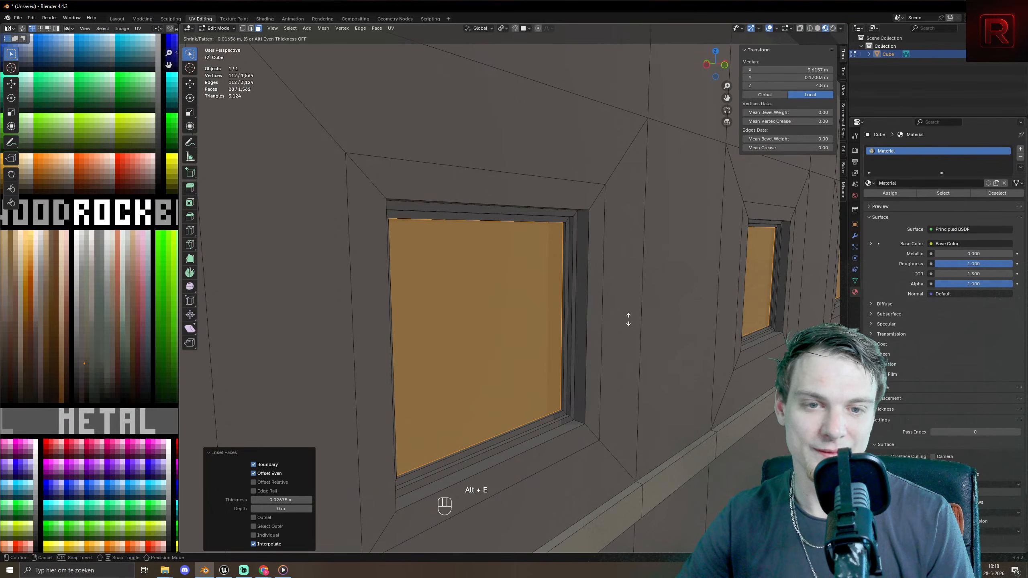
click(624, 320)
- Add two centred horizontal loop cuts around the building, one through each row of windows, splitting the panes in half
scroll(624, 326, down, 10)
key(ctrl+r)
click(479, 300)
right_click(479, 299)
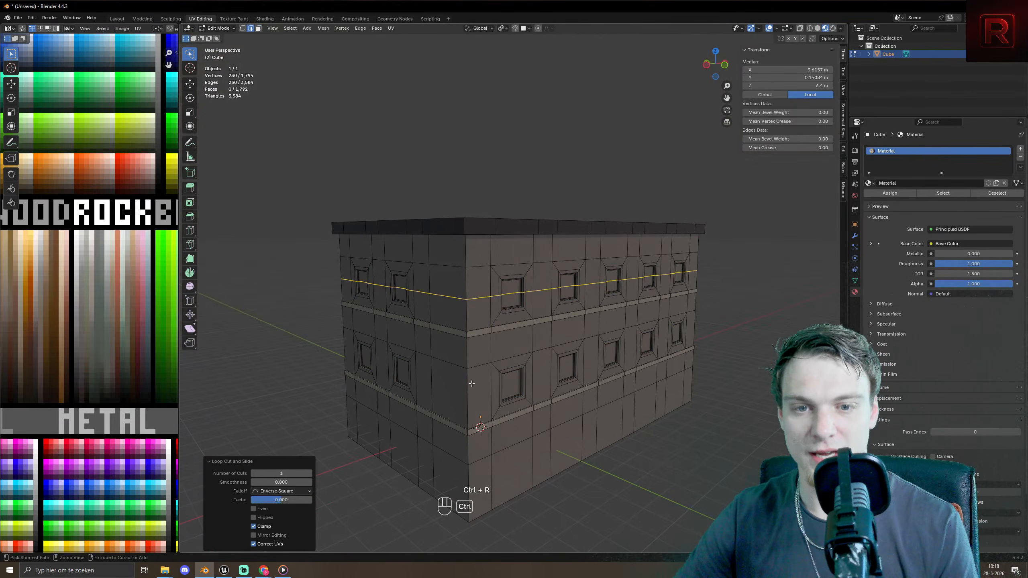
key(ctrl+r)
click(471, 385)
right_click(471, 385)
- Select the upper half-pane faces of all five upper-floor windows on the first long facade
key(3)
click(503, 287)
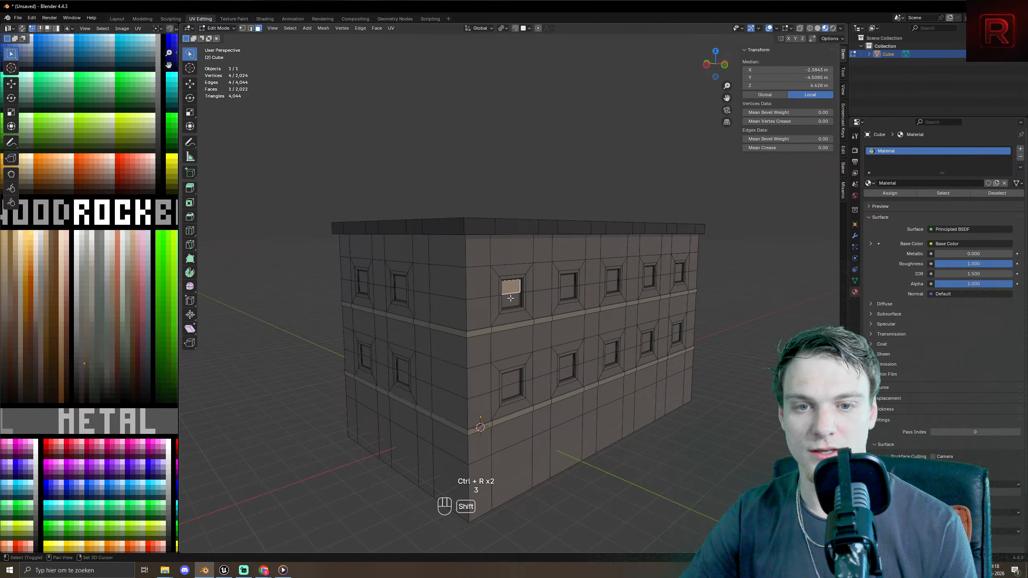
shift+click(517, 303)
shift+click(517, 304)
shift+click(567, 281)
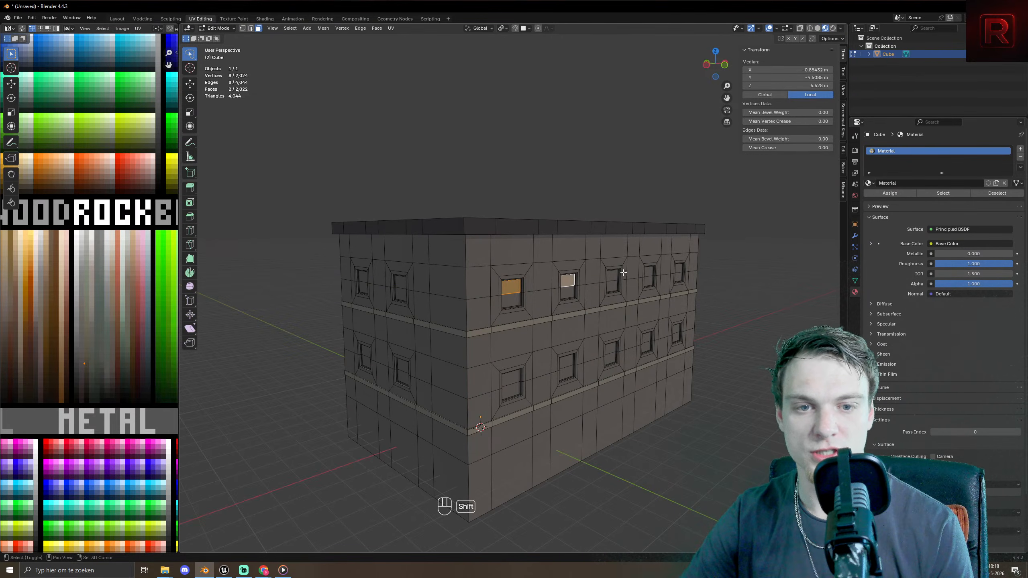
shift+click(612, 276)
shift+click(646, 272)
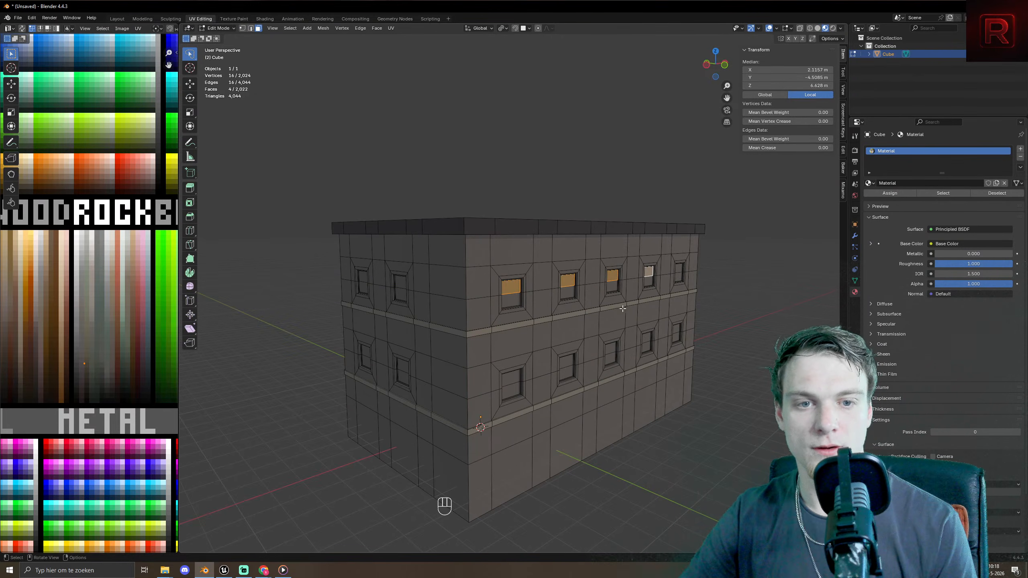
middle_drag(646, 273, 530, 289)
shift+click(523, 295)
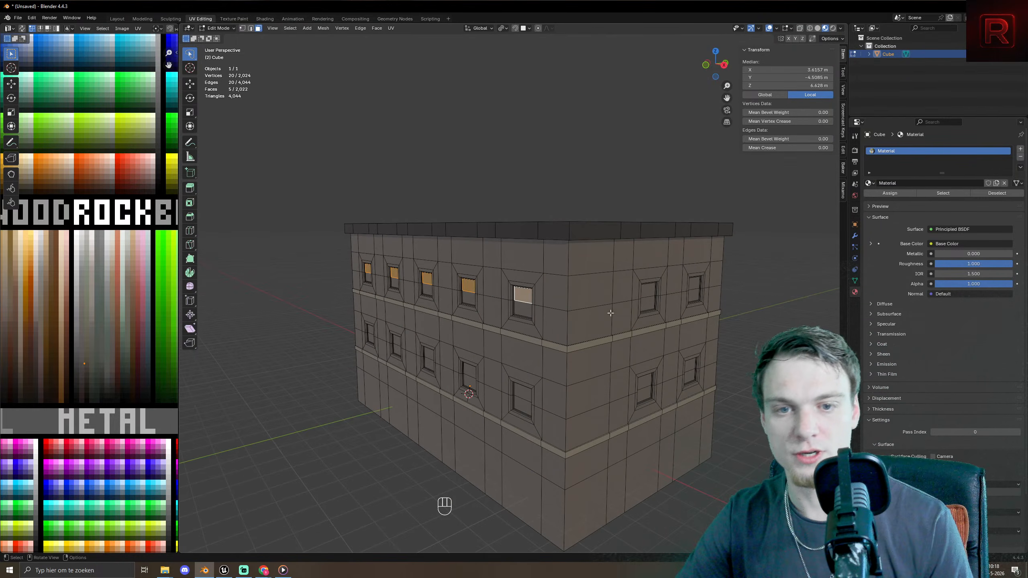
- Add to the selection the upper half-panes of all four windows on the adjacent short facade and the nearest lower-row window on the long facade
shift+click(649, 290)
shift+click(693, 284)
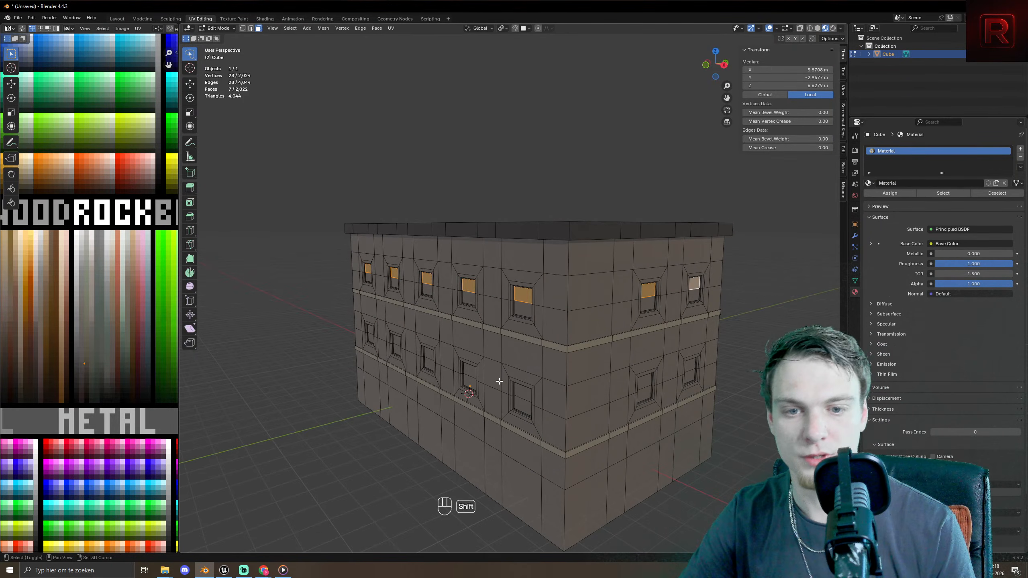
shift+click(522, 392)
shift+click(647, 378)
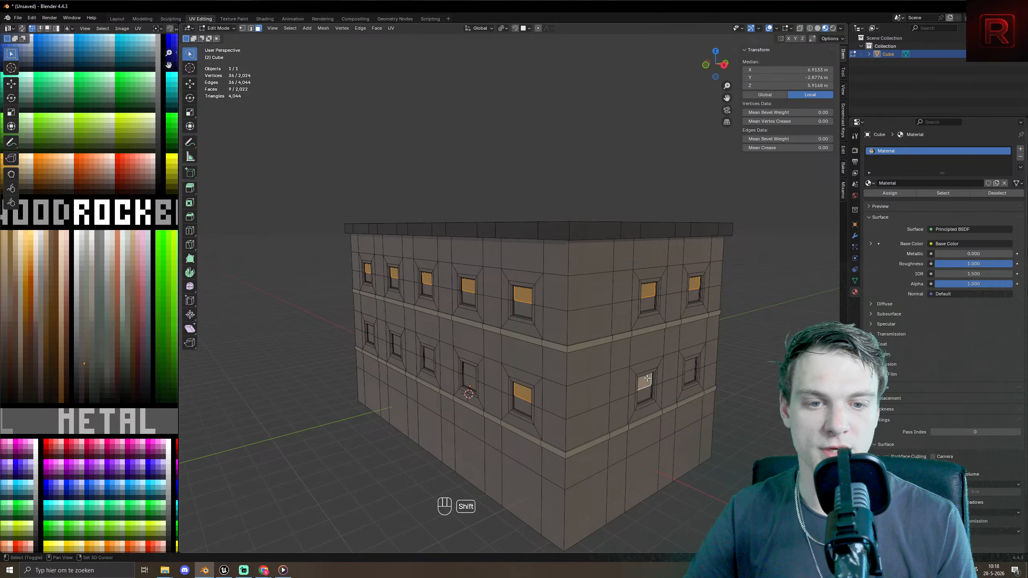
shift+click(688, 364)
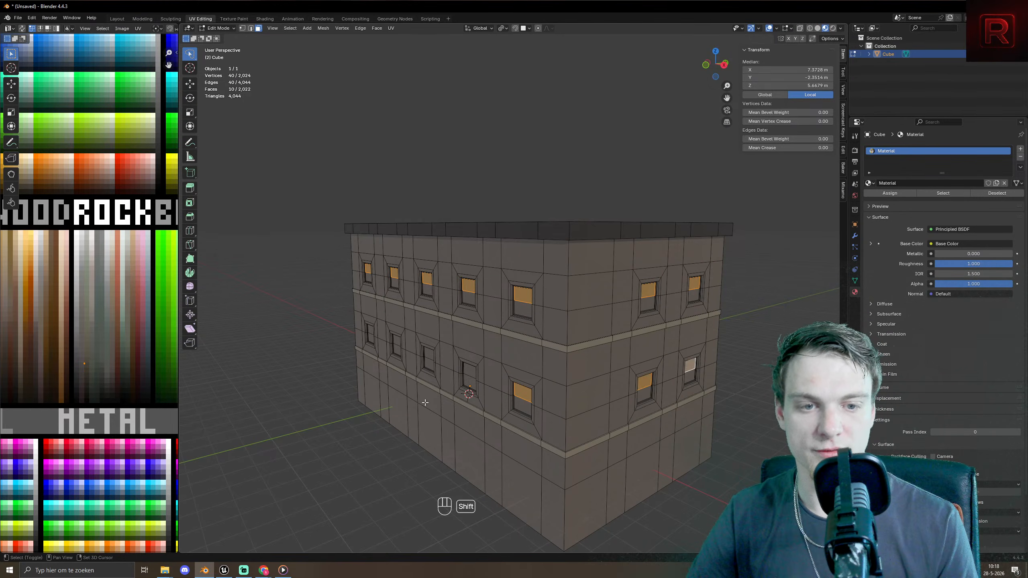
- Add the upper half-panes of the four remaining lower-row windows on the first long facade to the selection
shift+click(467, 371)
middle_drag(467, 371, 543, 345)
shift+click(507, 347)
shift+click(434, 349)
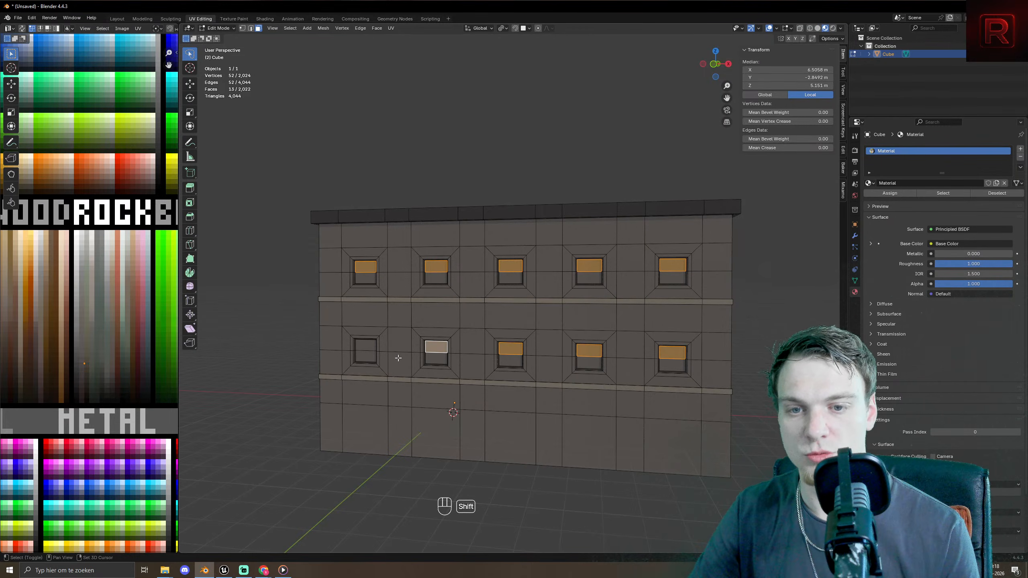
shift+click(365, 346)
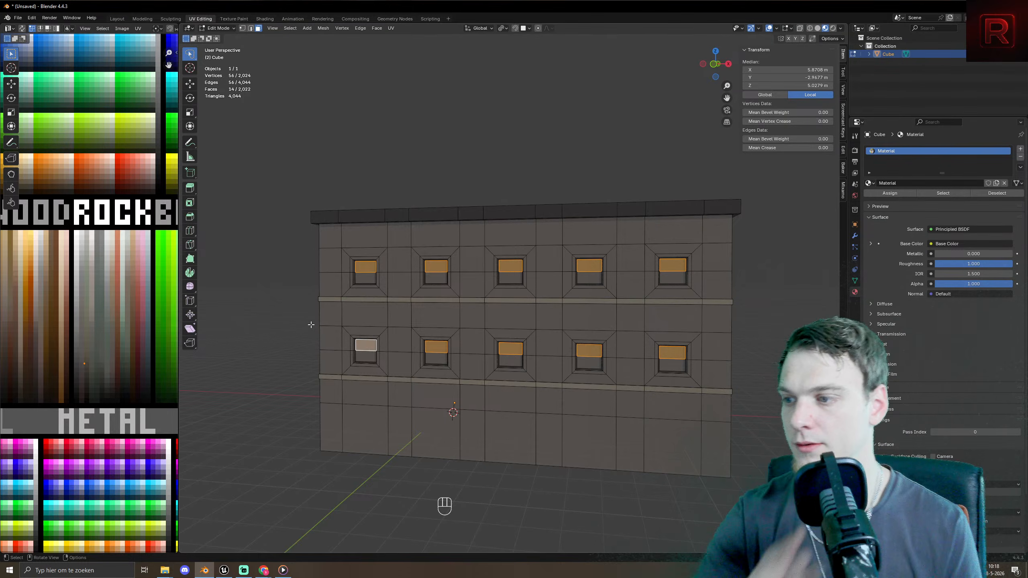
- Add the upper half-panes of the four windows on the opposite short facade to the selection
middle_drag(311, 325, 488, 338)
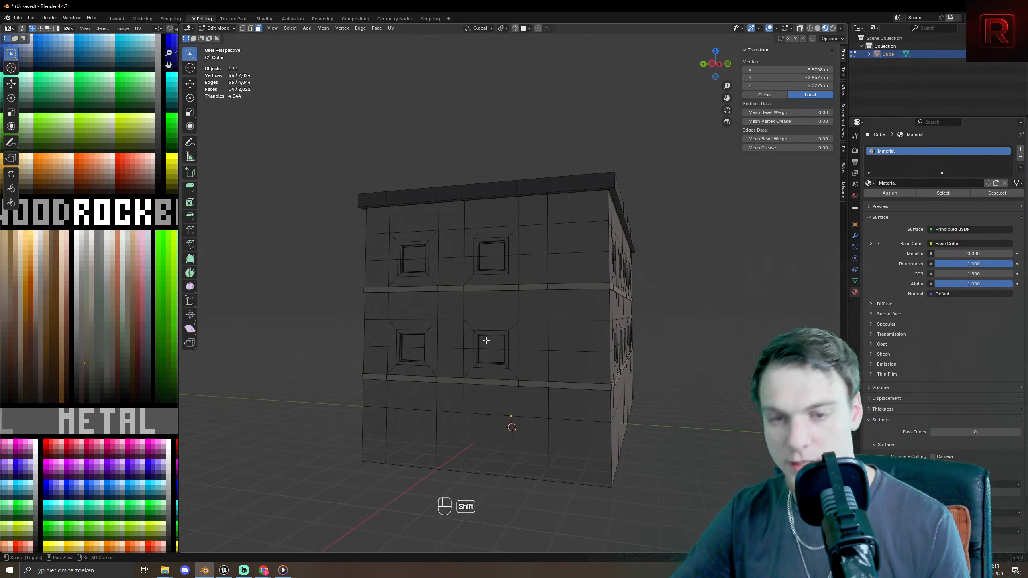
shift+click(486, 340)
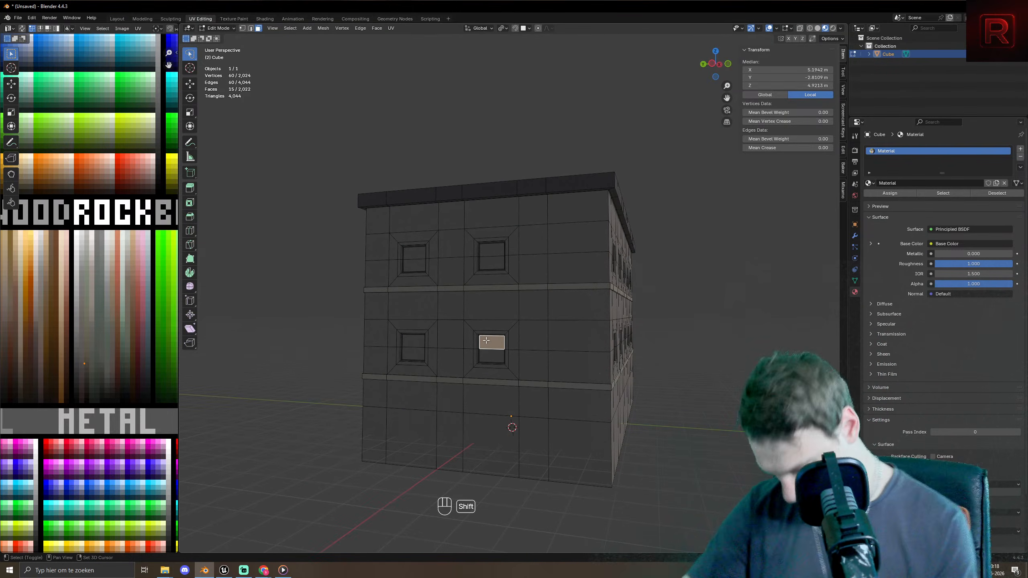
shift+click(488, 250)
shift+click(418, 251)
shift+click(412, 341)
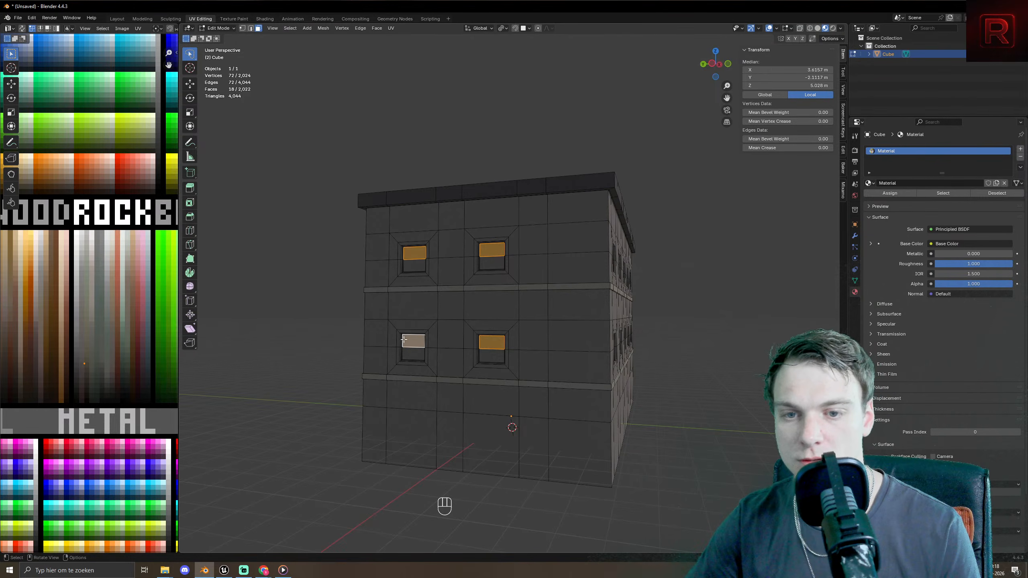
- Add the upper half-panes of all ten windows on the second long facade to the selection
middle_drag(413, 341, 551, 328)
shift+click(637, 343)
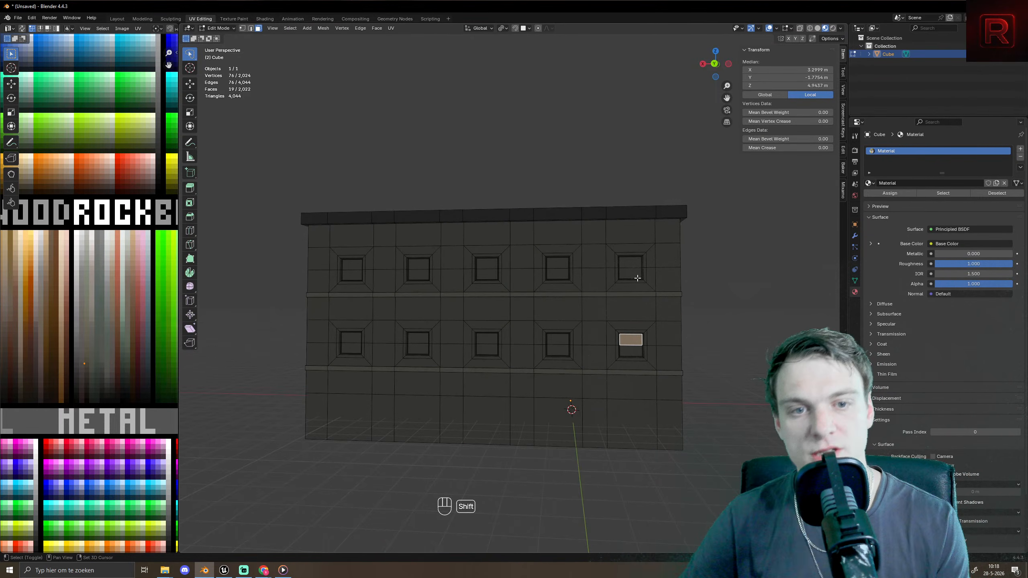
shift+click(630, 263)
shift+click(557, 262)
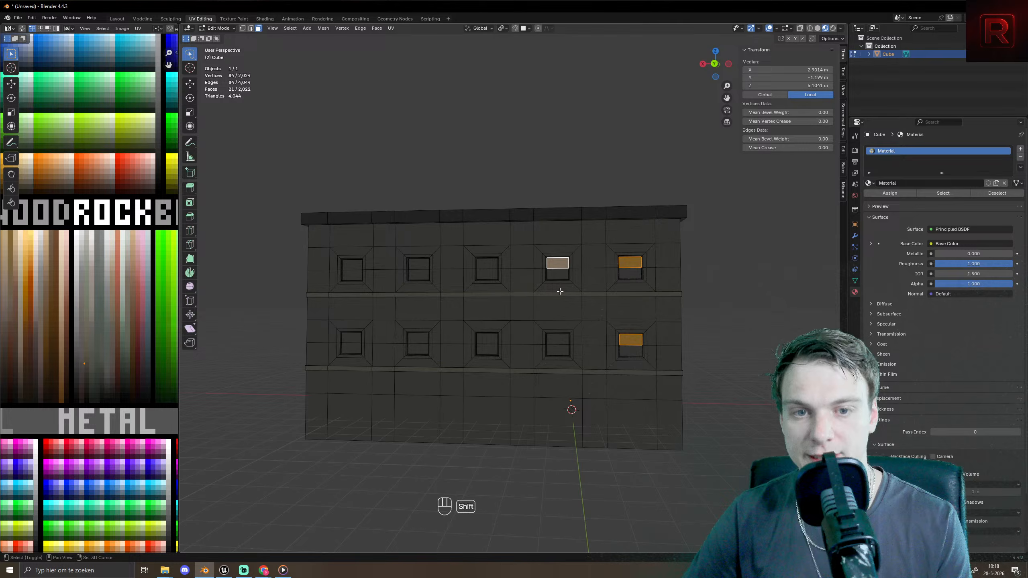
shift+click(555, 337)
shift+click(484, 265)
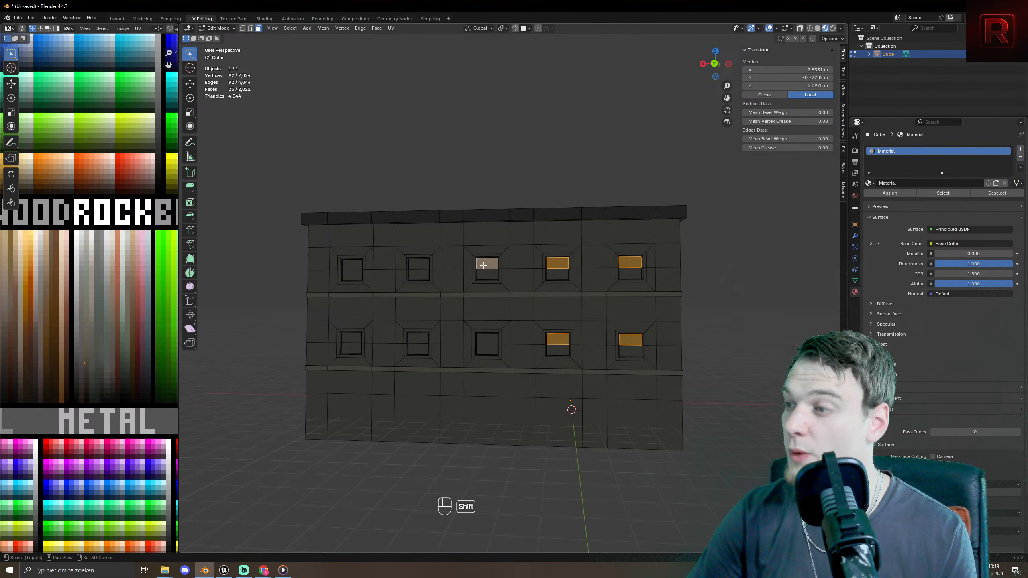
shift+click(479, 337)
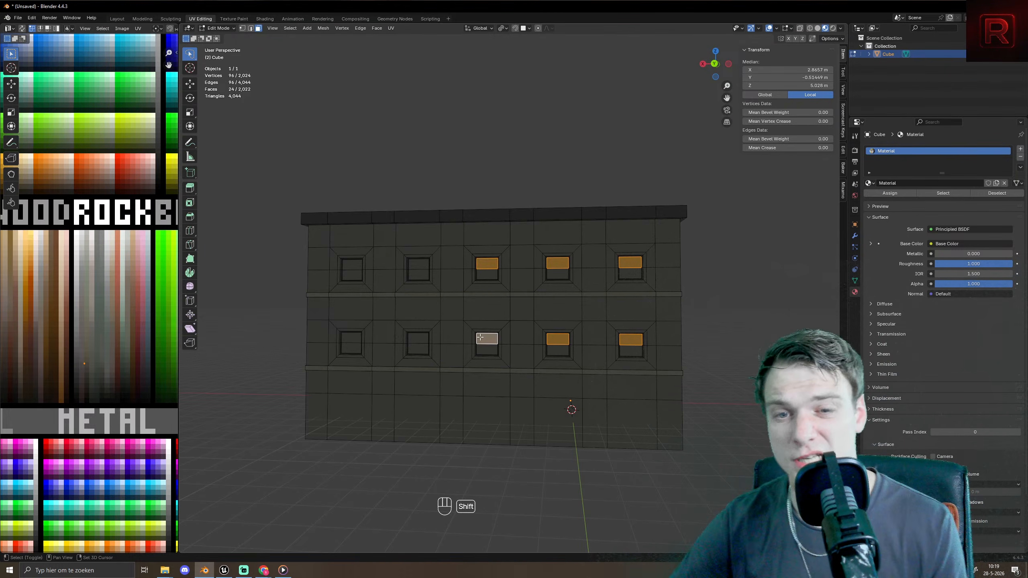
shift+click(418, 340)
shift+click(416, 260)
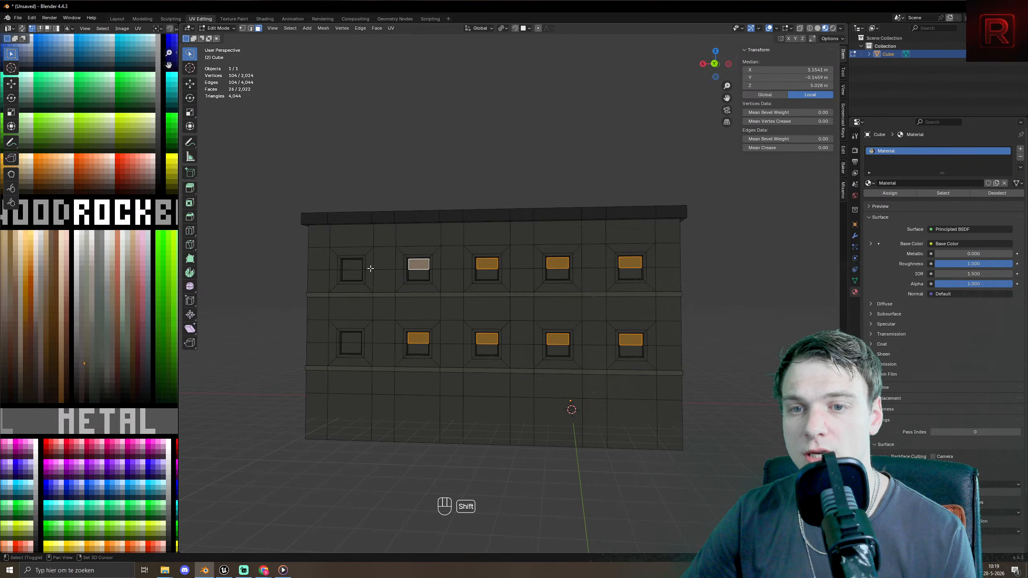
shift+click(350, 263)
shift+click(346, 336)
- Inset all the selected upper half-panes by about 0.029 m
middle_drag(490, 340, 512, 290)
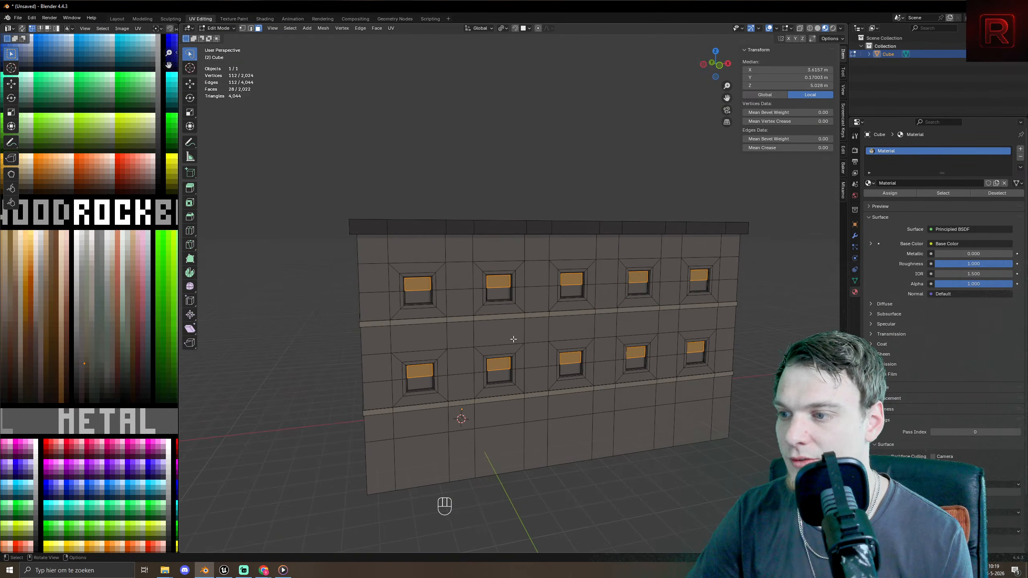
scroll(497, 341, up, 6)
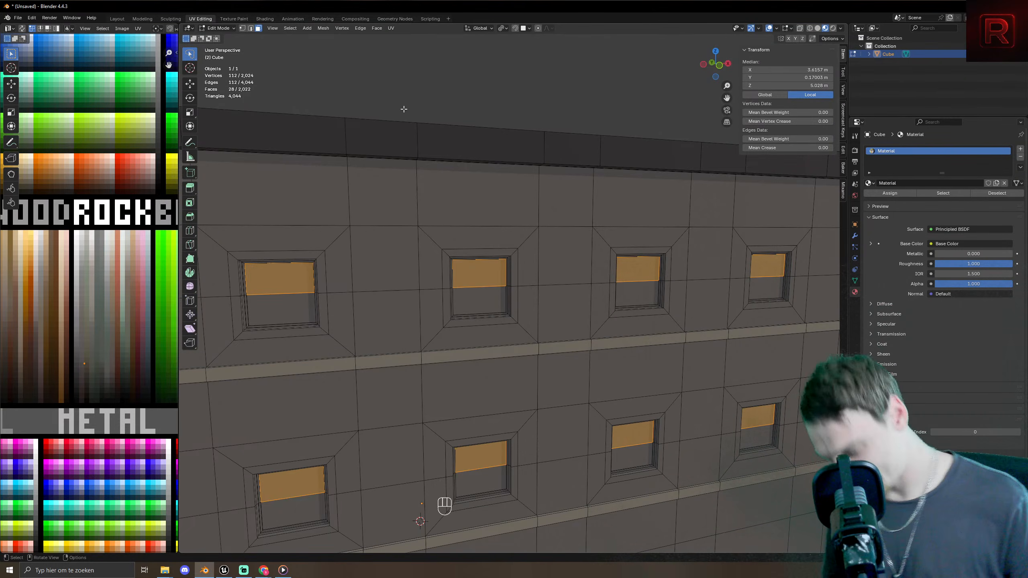
middle_drag(513, 247, 540, 246)
key(i)
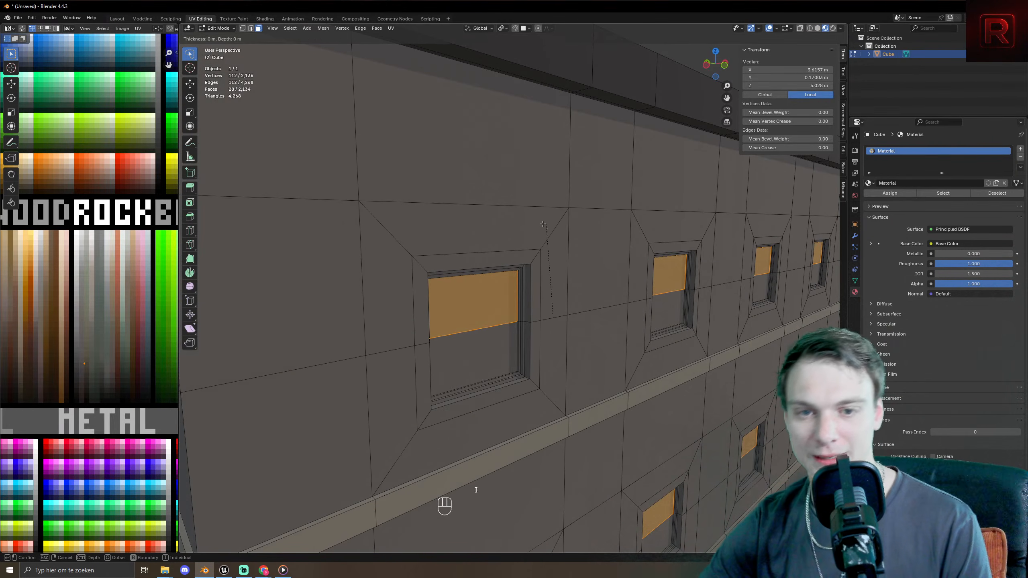
click(551, 227)
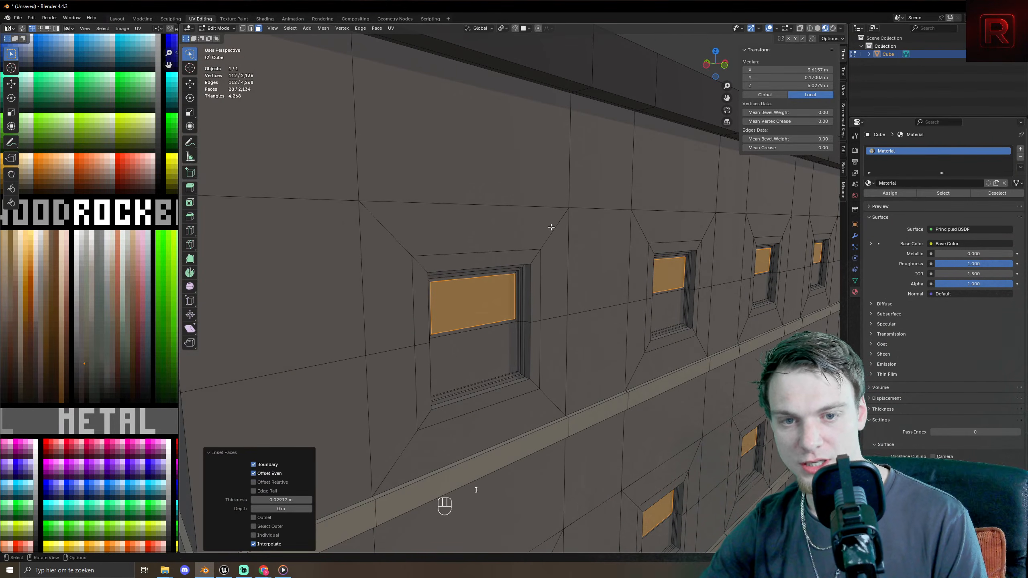
- Extrude the upper half-panes along their normals about 0.013 m into the wall
middle_drag(590, 310, 603, 280)
scroll(608, 282, up, 4)
key(alt+e)
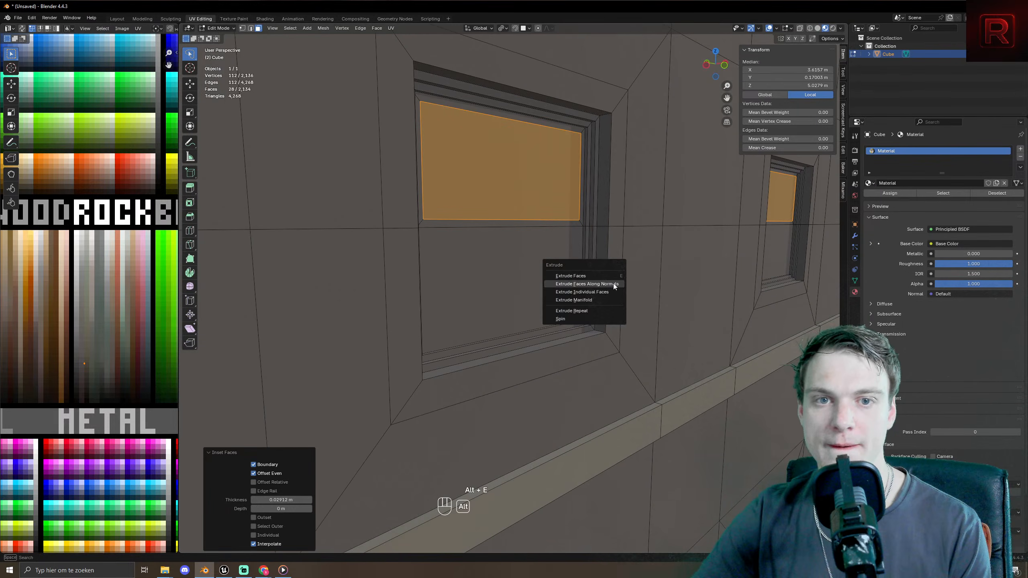
click(614, 283)
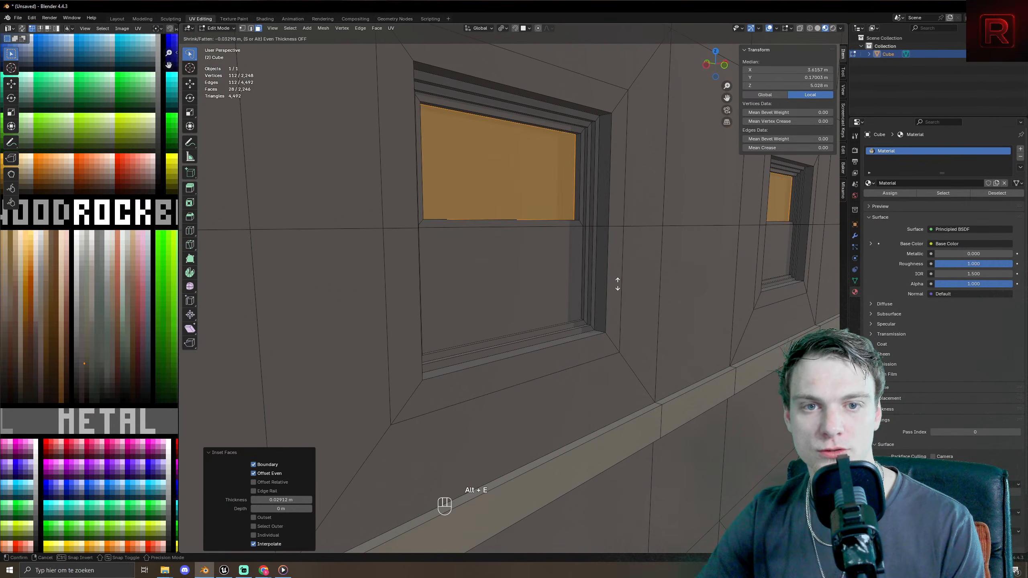
click(614, 284)
middle_drag(584, 284, 595, 237)
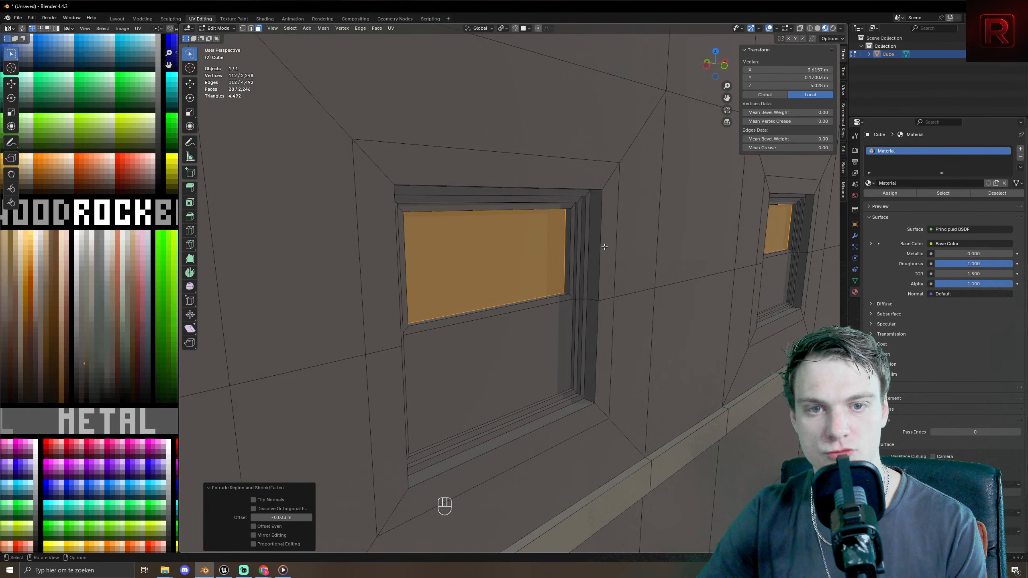
key(Tab)
key(Tab)
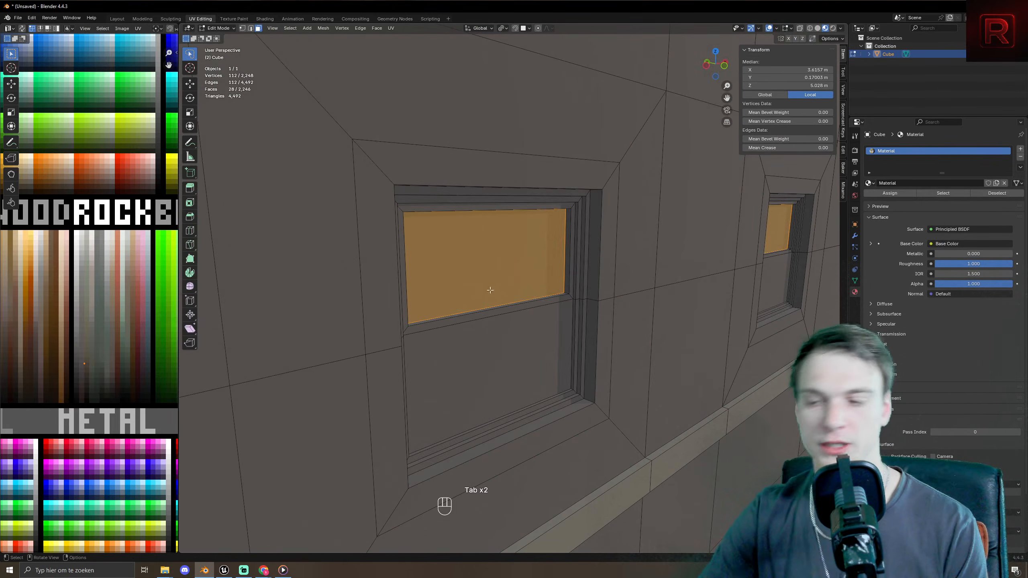
- Try to select all the lower half-panes at once by picking one and selecting similar faces by area
scroll(510, 375, down, 8)
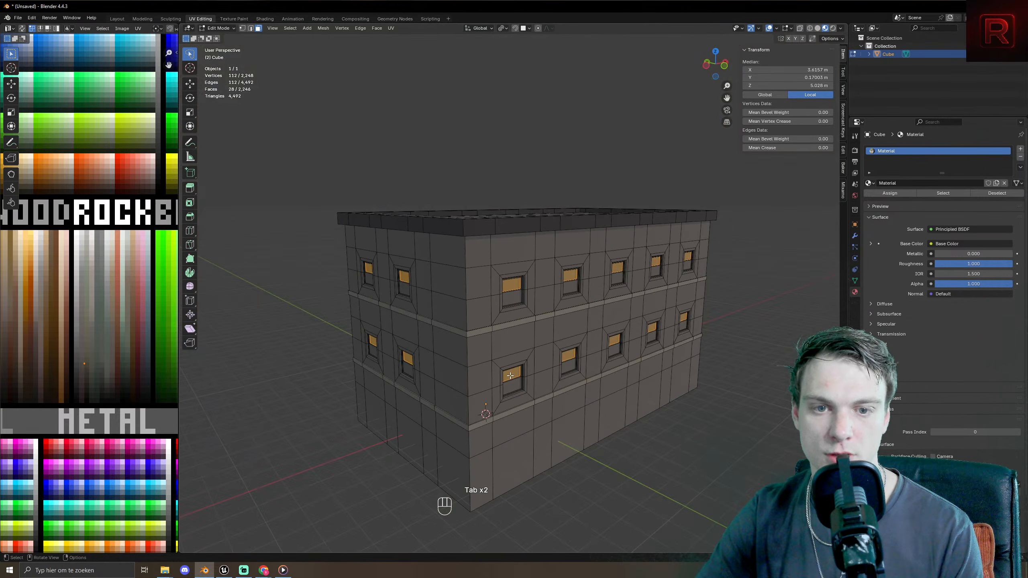
scroll(488, 377, up, 3)
click(506, 300)
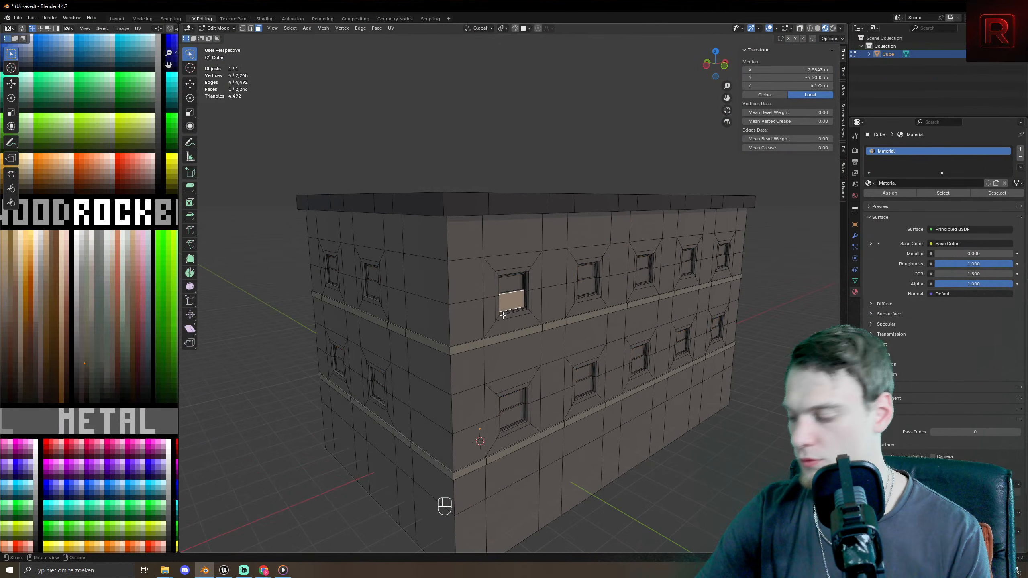
key(shift+g)
click(502, 328)
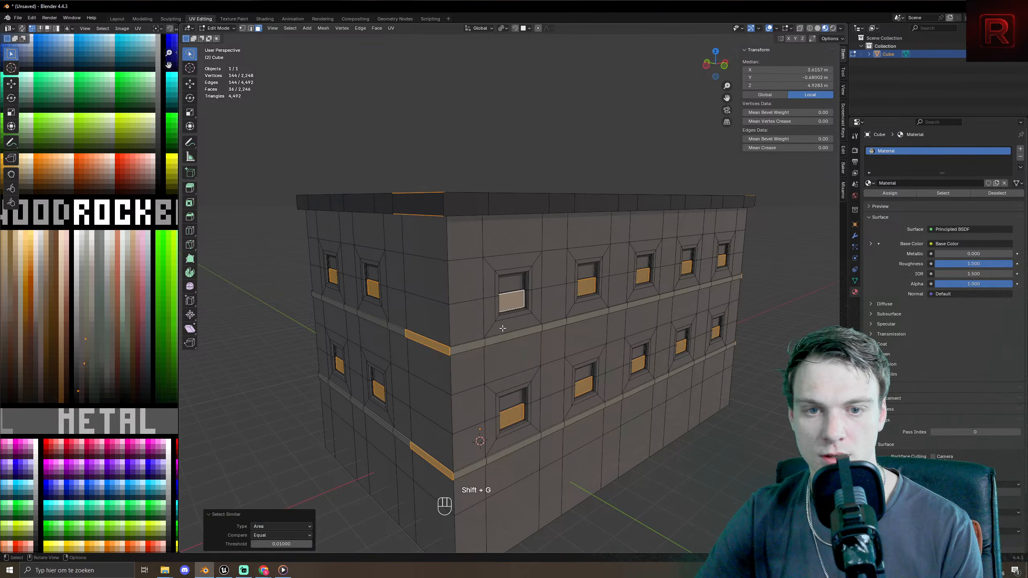
click(722, 463)
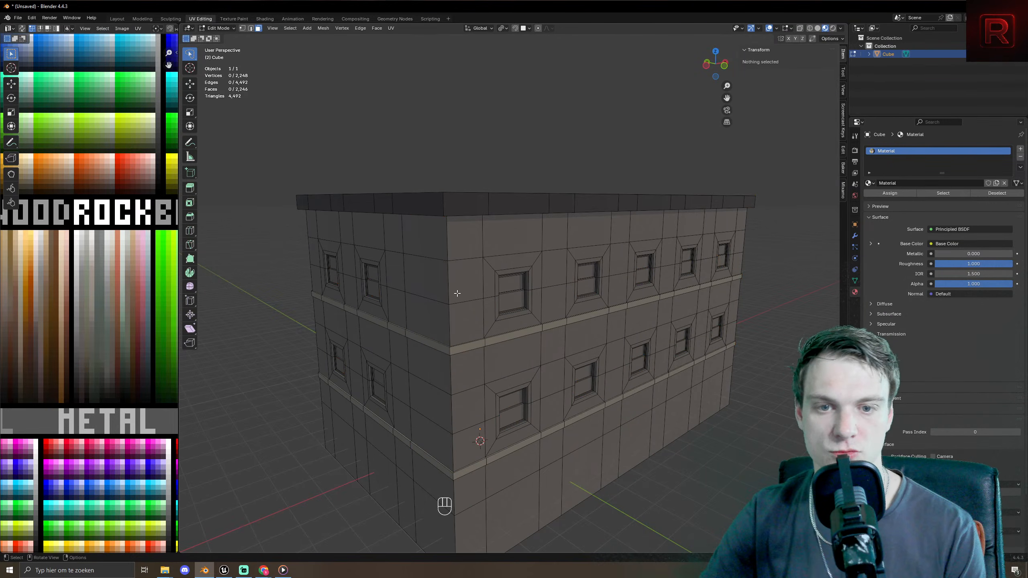
- Select the lower half-panes of all ten windows on the first long facade
click(507, 301)
shift+click(591, 287)
shift+click(650, 277)
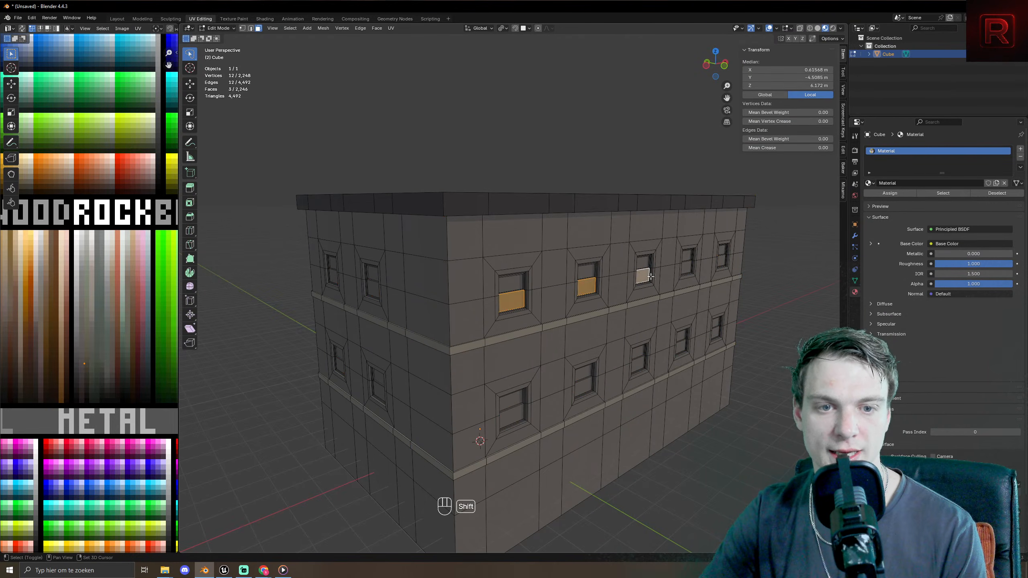
shift+click(683, 271)
shift+click(722, 256)
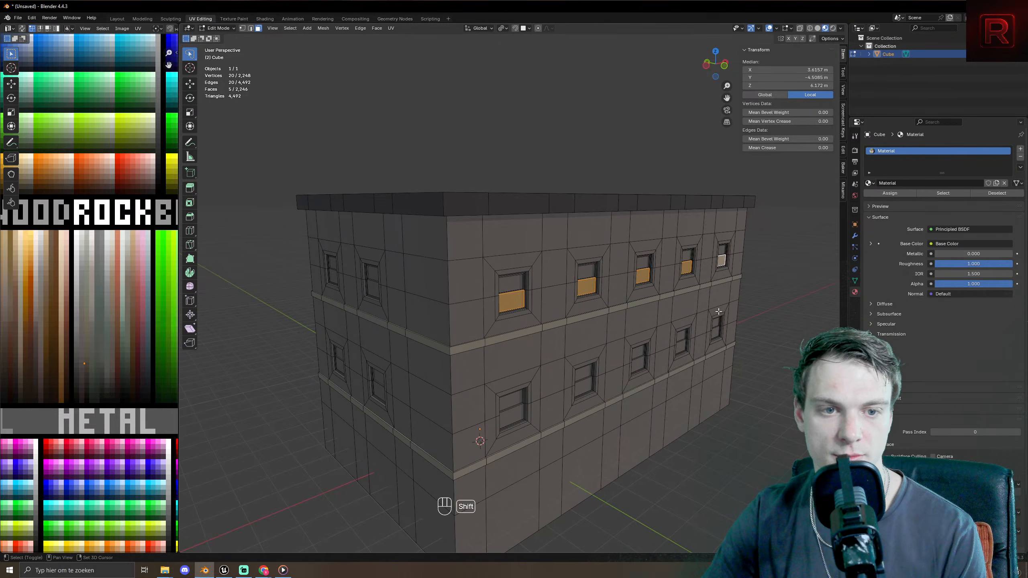
shift+click(715, 332)
shift+click(681, 346)
shift+click(637, 364)
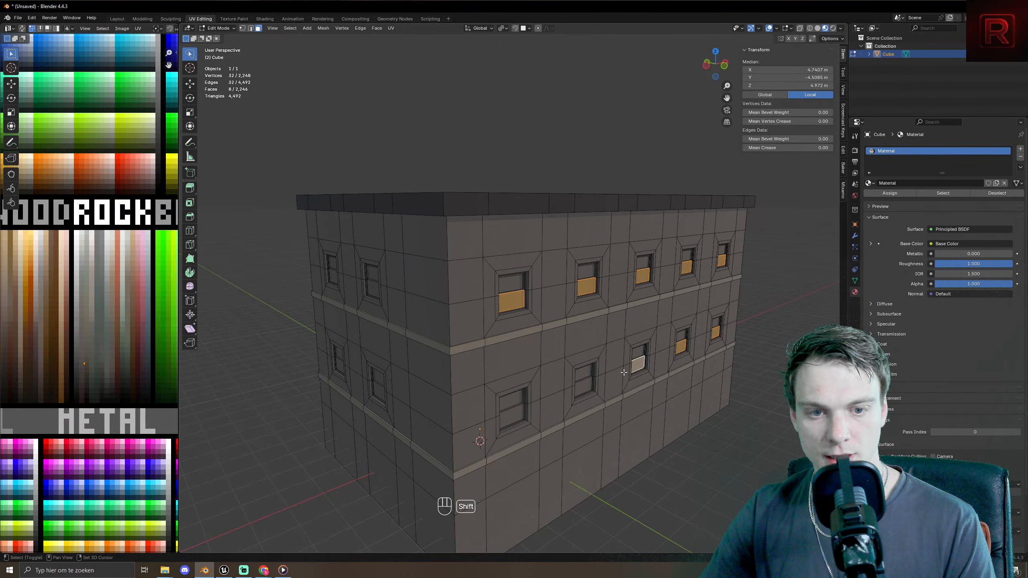
shift+click(586, 386)
shift+click(516, 412)
- Add the lower half-panes of the four windows on the adjacent short facade to the selection
middle_drag(516, 413, 481, 376)
shift+click(437, 302)
shift+click(441, 412)
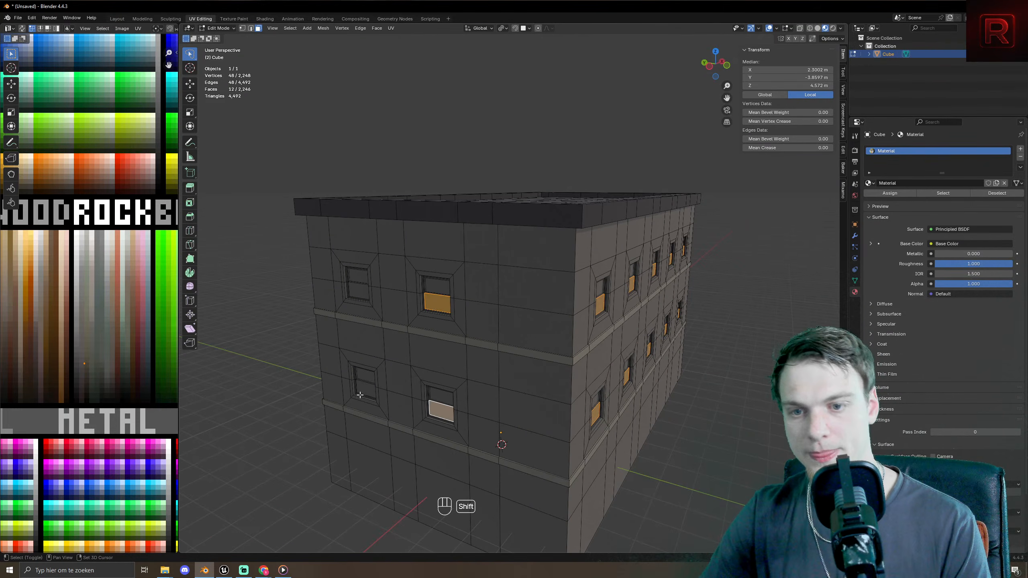
shift+click(364, 389)
shift+click(356, 290)
- Add the lower half-panes of all ten windows on the second long facade to the selection
middle_drag(355, 291, 813, 209)
shift+click(663, 272)
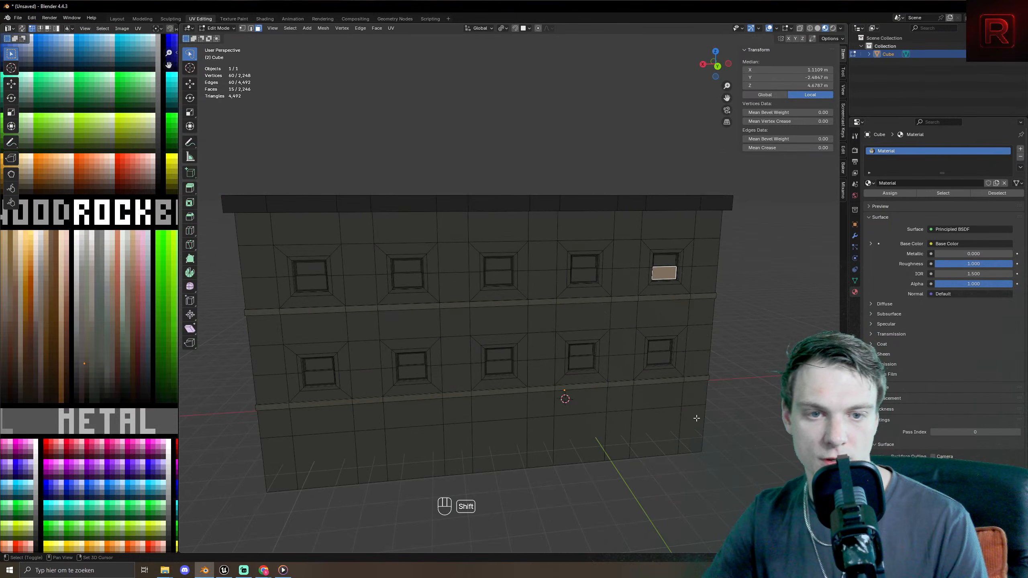
shift+click(655, 354)
shift+click(583, 274)
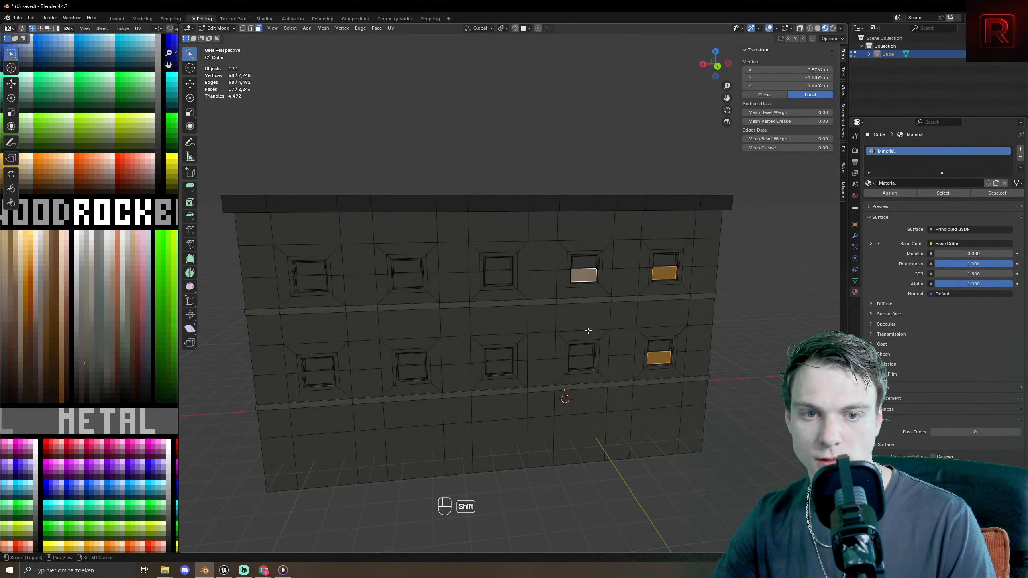
shift+click(580, 362)
shift+click(498, 278)
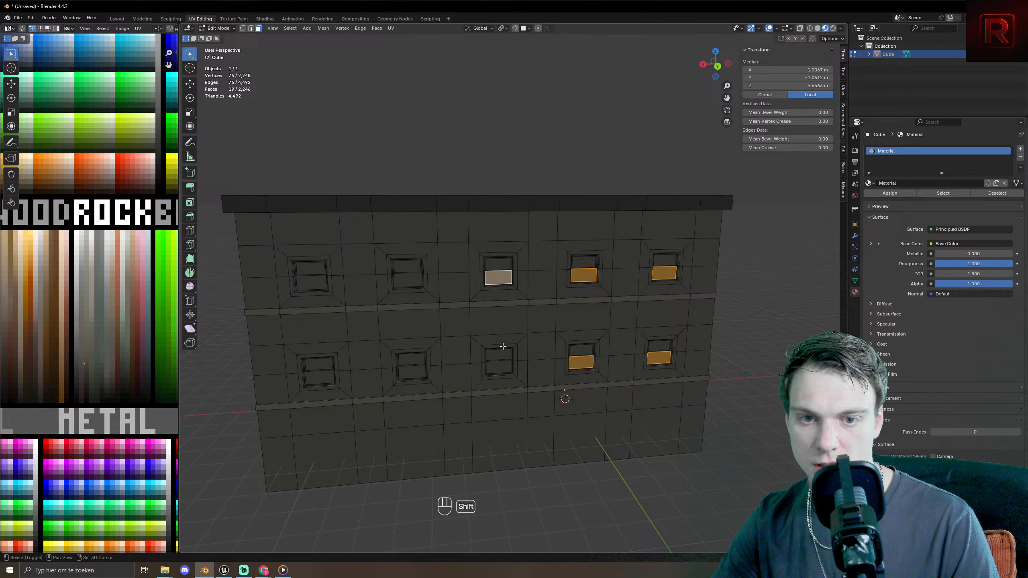
shift+click(501, 367)
shift+click(408, 278)
shift+click(419, 375)
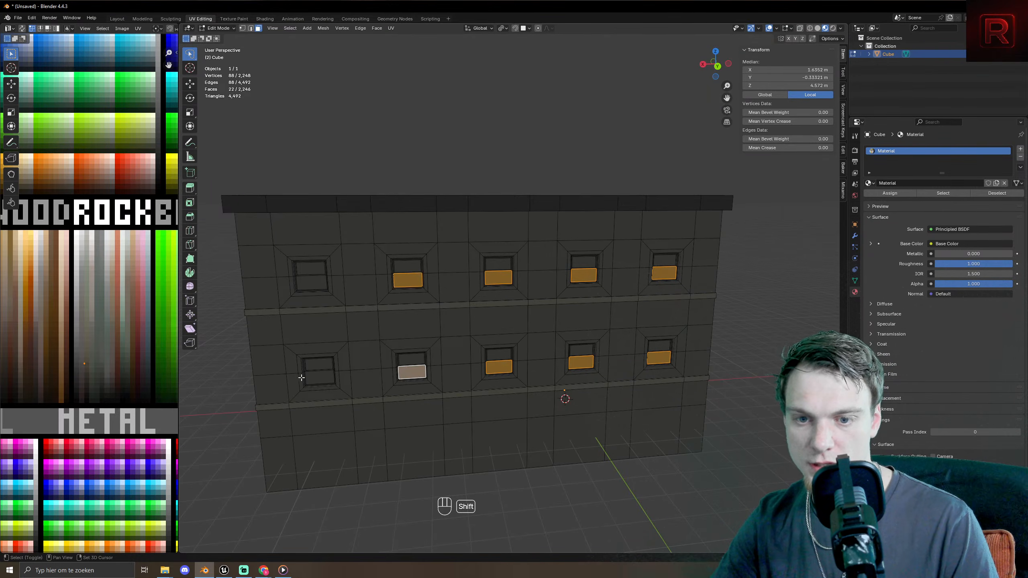
shift+click(328, 377)
shift+click(310, 285)
- Add the lower half-panes of the four windows on the remaining short facade to the selection
middle_drag(321, 317, 425, 291)
shift+click(454, 280)
shift+click(587, 279)
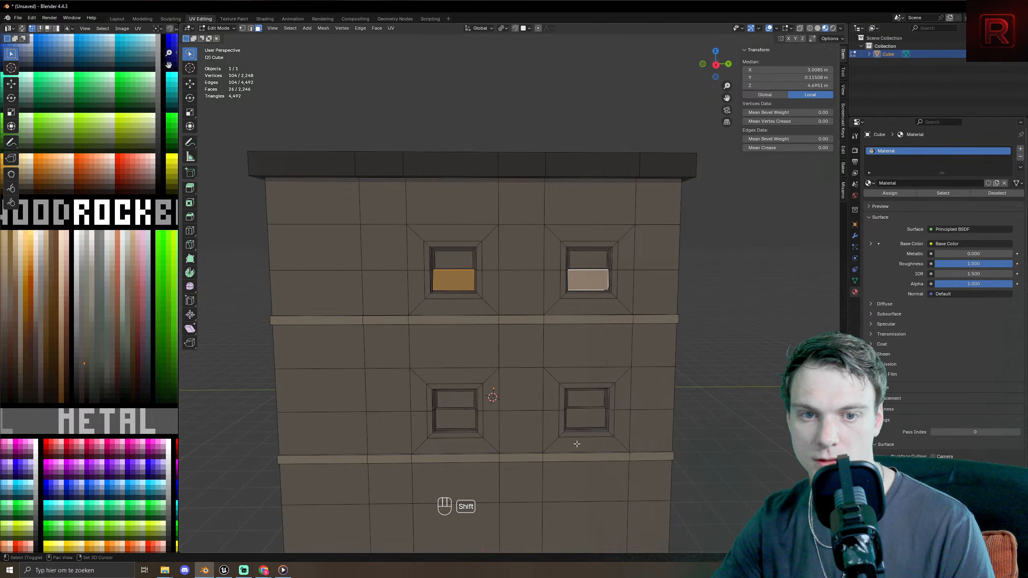
shift+click(580, 420)
shift+click(471, 416)
- Inset all the selected lower half-panes by about 0.035 m
middle_drag(471, 416, 539, 367)
scroll(655, 257, up, 2)
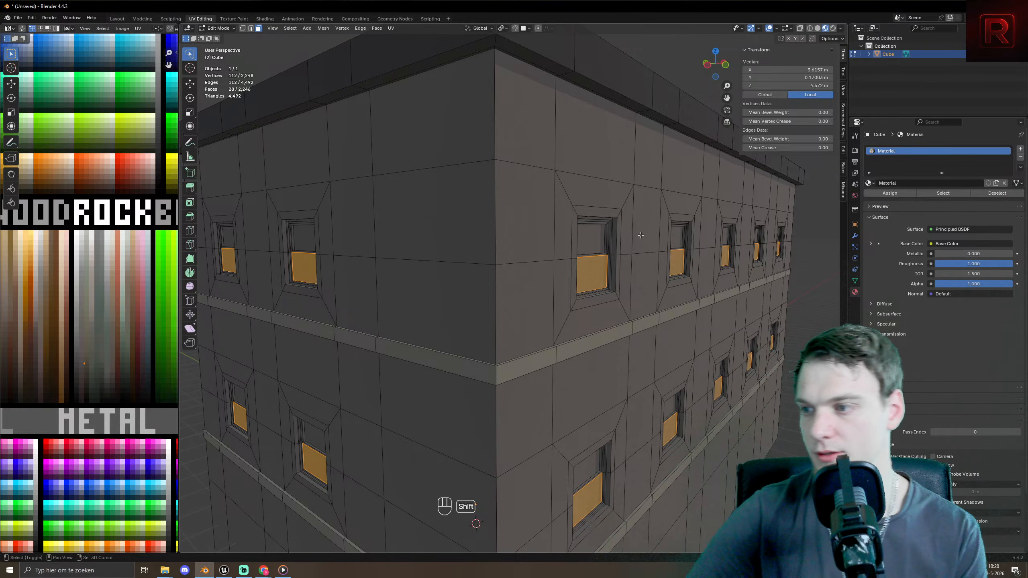
shift+middle_drag(640, 235, 565, 237)
key(i)
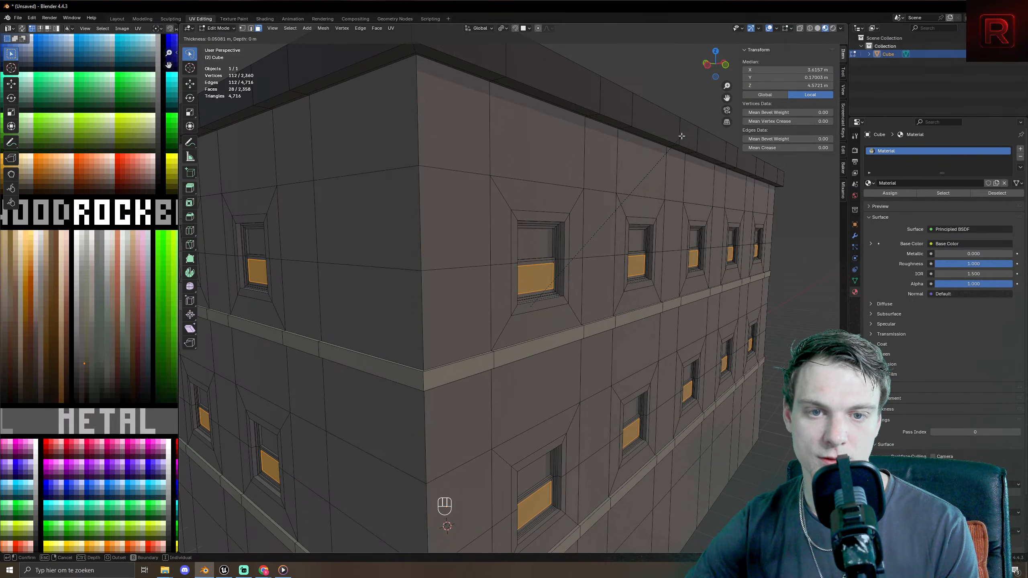
click(682, 136)
- Extrude the lower half-panes along their normals about 0.02 m into the wall
middle_drag(683, 135, 640, 289)
key(alt+e)
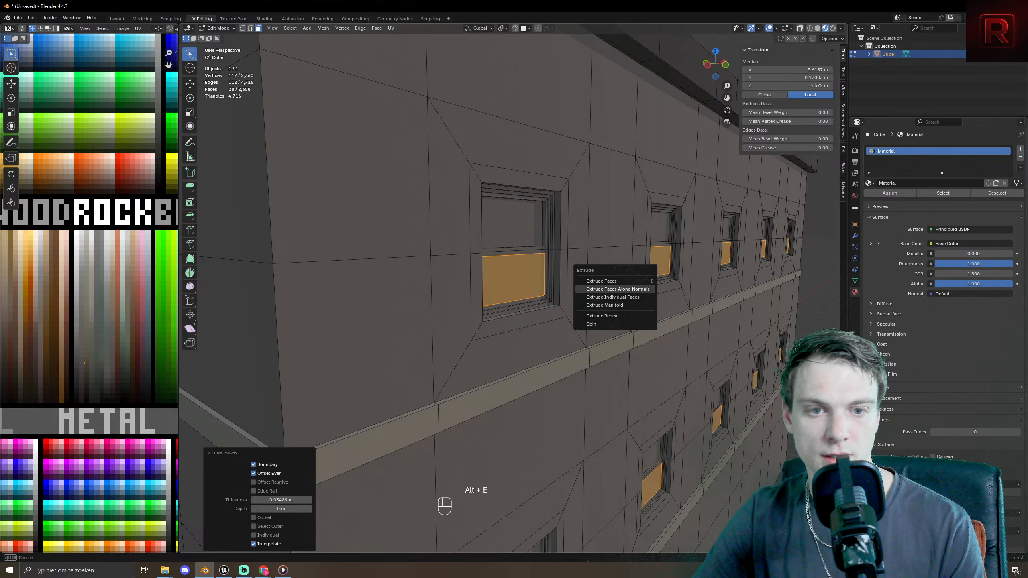
click(641, 289)
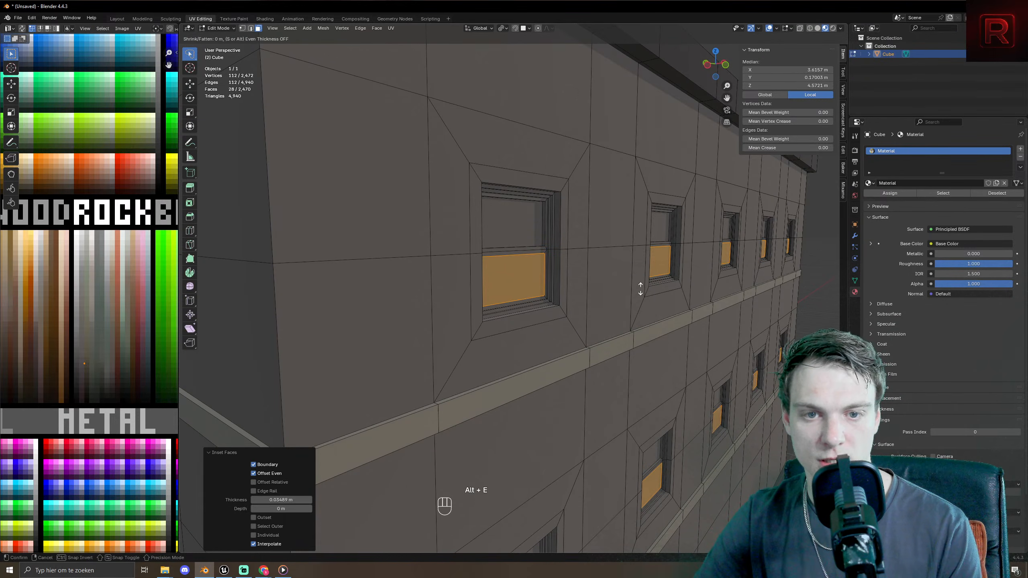
click(638, 290)
- Examine the window recesses on the building's facades in Object Mode
middle_drag(637, 289, 639, 289)
scroll(639, 289, down, 4)
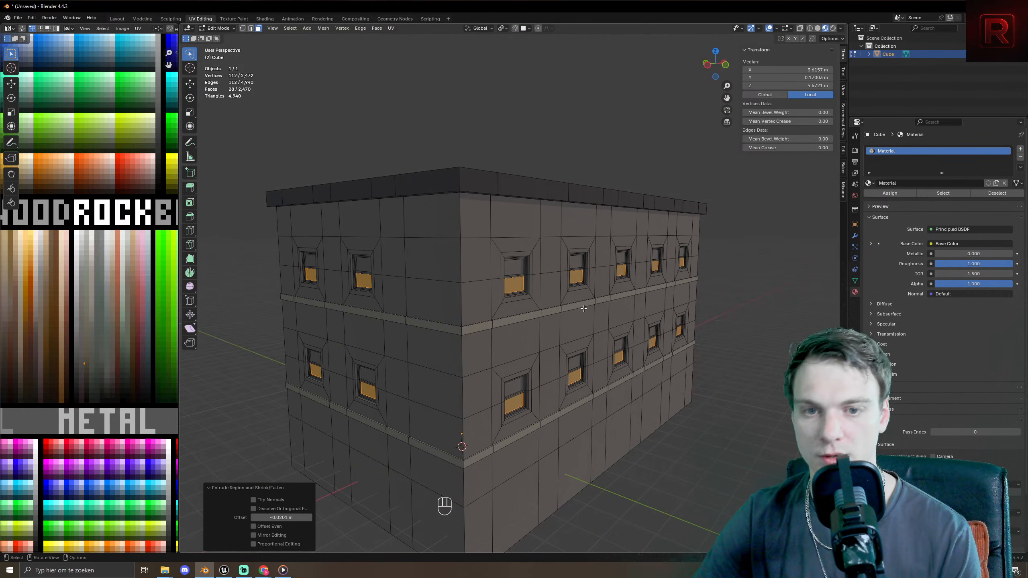
scroll(611, 381, up, 4)
key(Tab)
scroll(612, 382, down, 3)
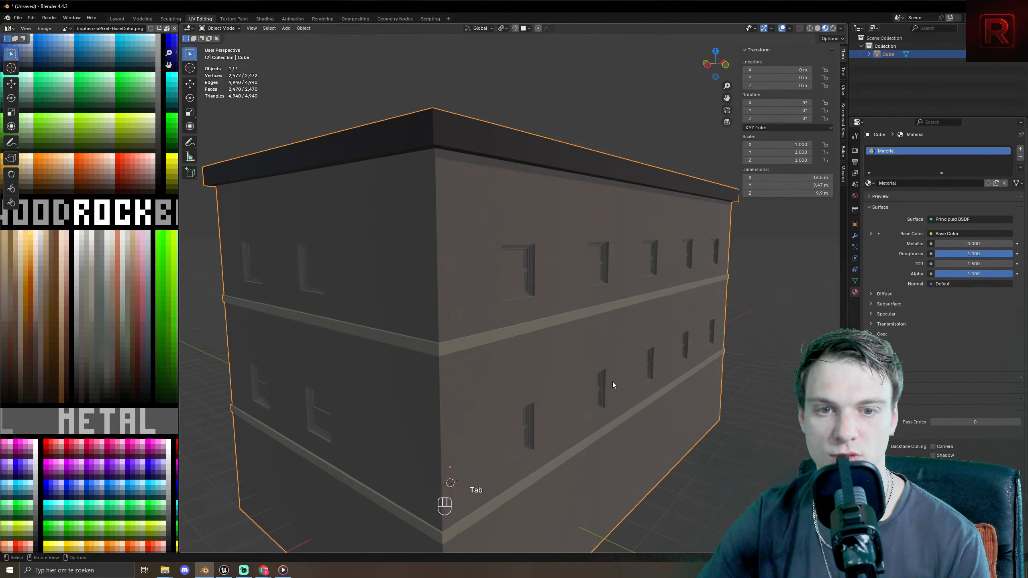
middle_drag(611, 382, 570, 381)
scroll(586, 373, down, 5)
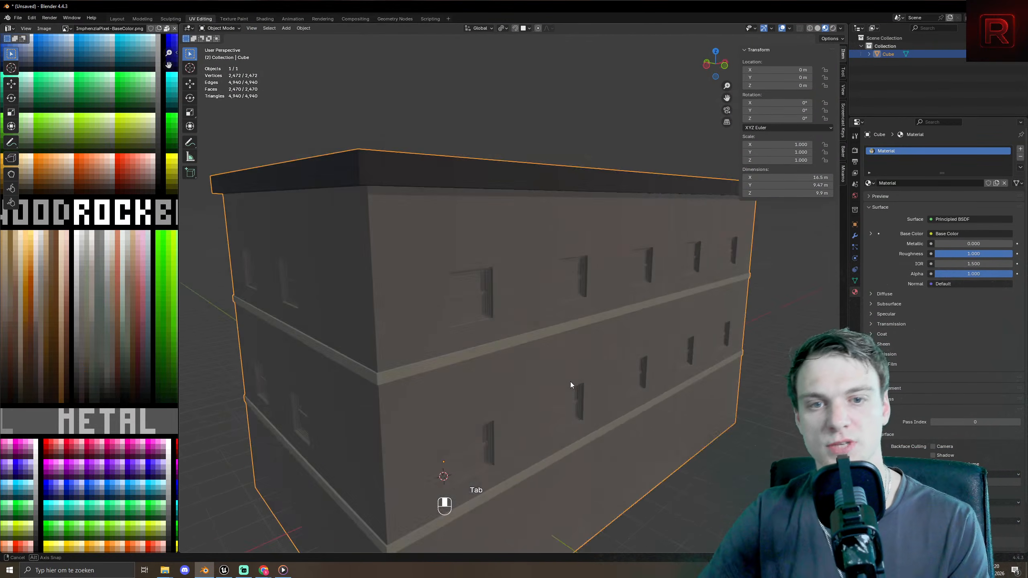
scroll(570, 382, up, 8)
- In Edit Mode, add the upper half-panes of the five upper-floor windows on the first long facade to the lower-pane selection
key(Tab)
shift+click(469, 185)
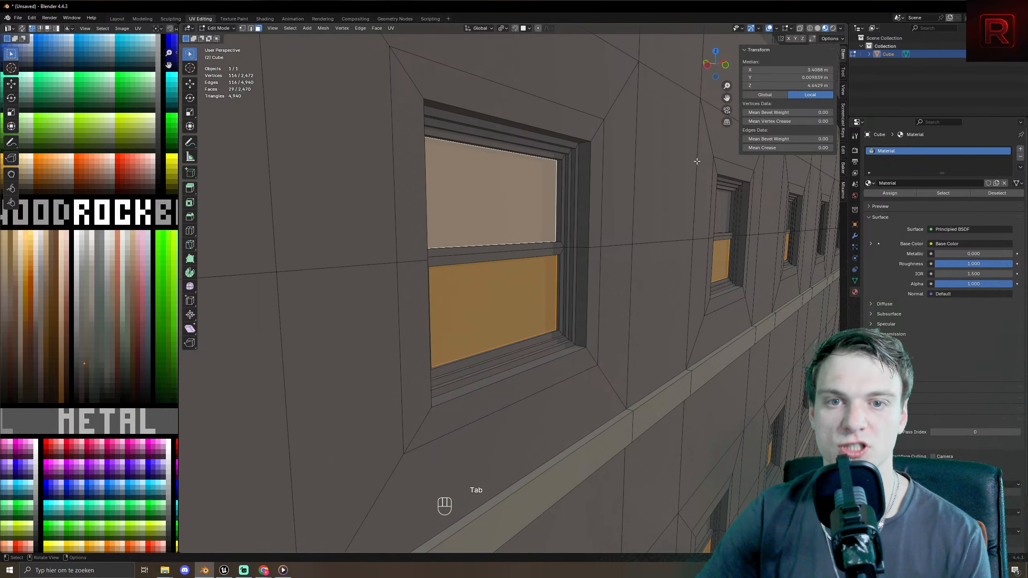
scroll(717, 203, down, 5)
middle_drag(712, 211, 656, 234)
scroll(656, 234, up, 3)
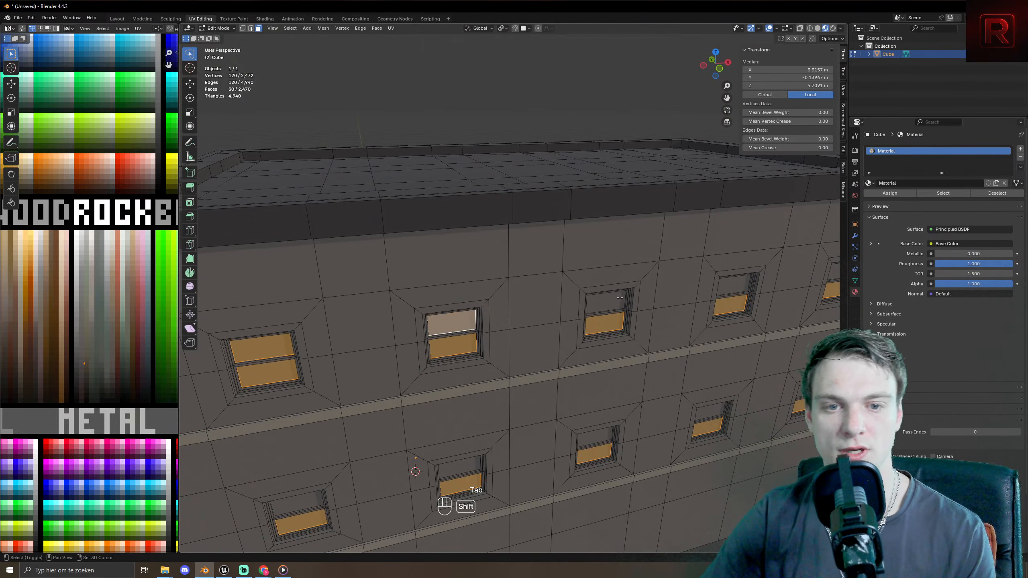
shift+click(605, 302)
shift+click(731, 286)
key(KP_Decimal)
shift+click(563, 271)
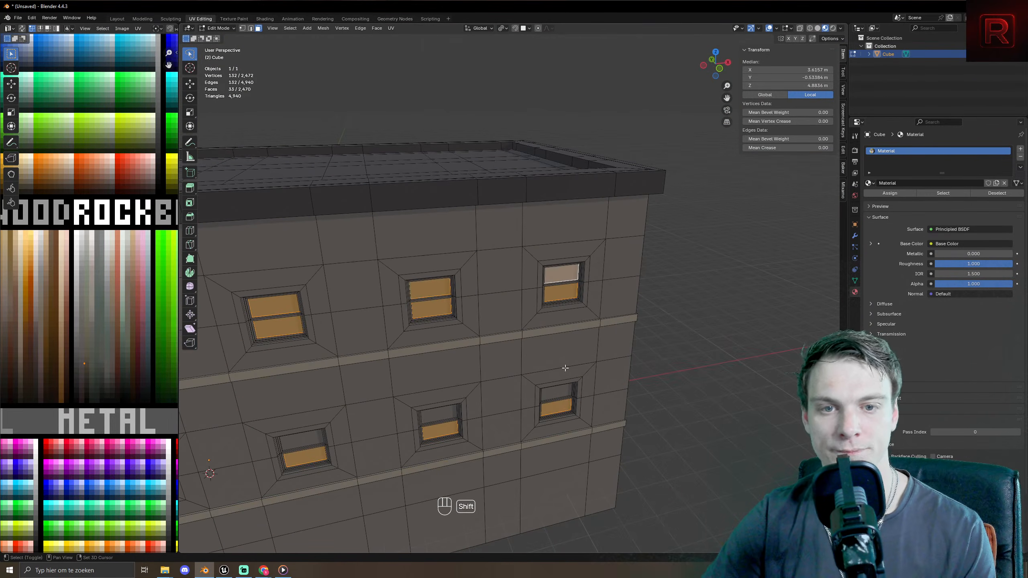
- Add the upper half-panes of the five lower-floor windows on the first long facade to the selection
shift+click(558, 393)
shift+click(444, 412)
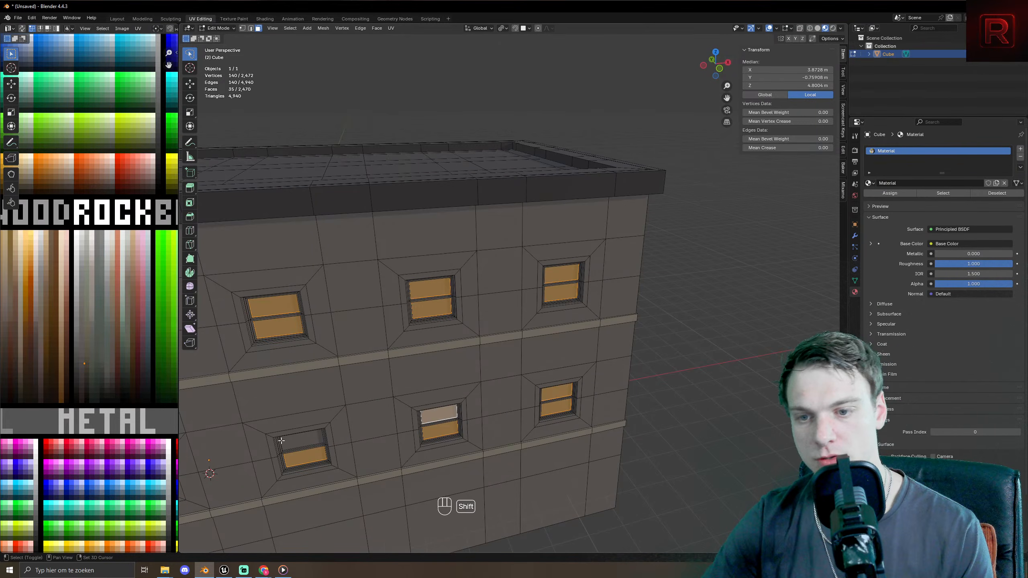
shift+click(303, 444)
shift+middle_drag(303, 445, 399, 353)
shift+click(399, 353)
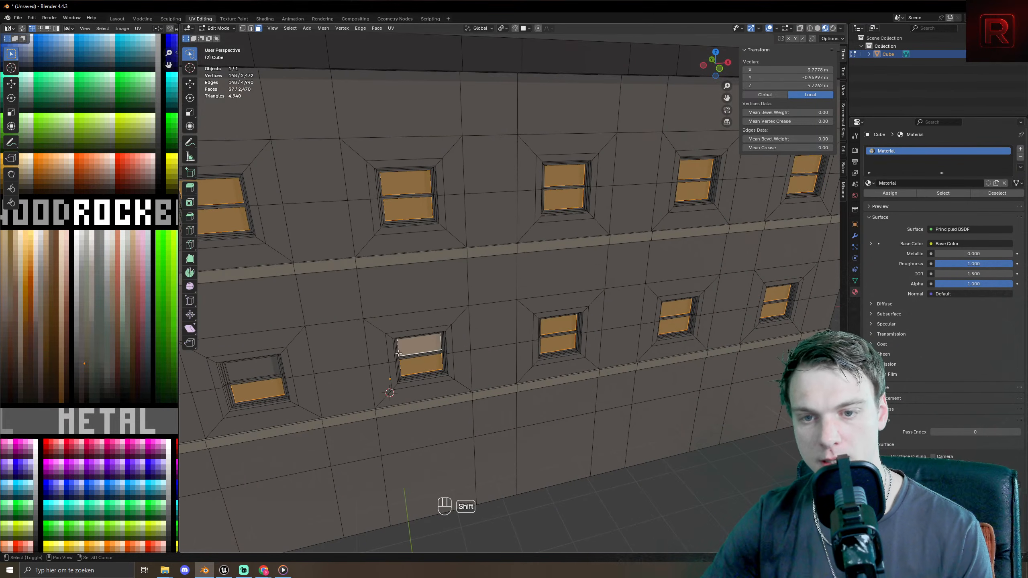
shift+click(256, 360)
- Add the upper half-panes of the four windows on the adjacent short facade to the selection
middle_drag(257, 360, 440, 251)
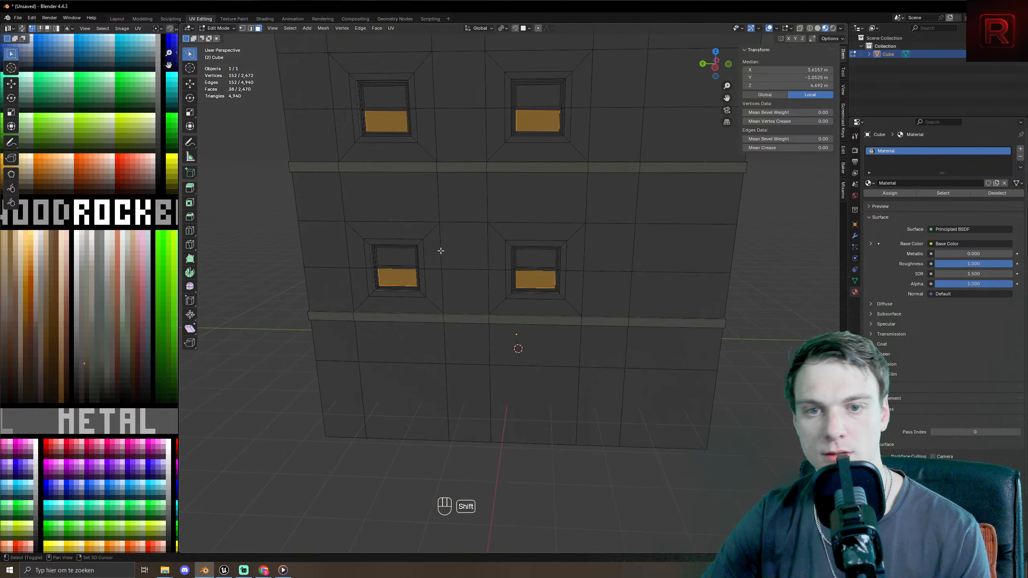
shift+click(388, 258)
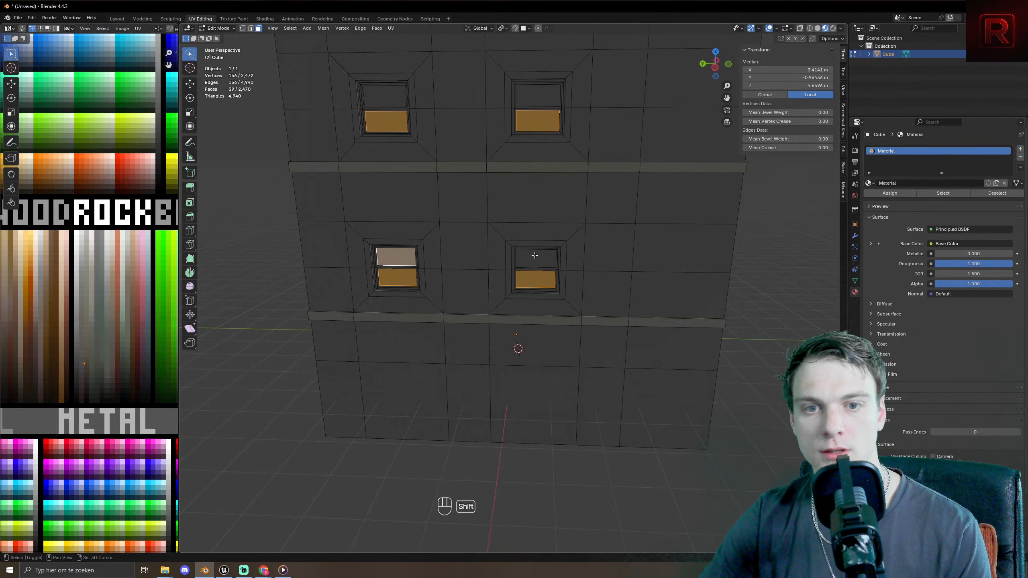
shift+click(536, 86)
shift+click(531, 259)
shift+click(383, 97)
- Add the upper half-panes of the second long facade's six windows nearest the shared corner to the selection
middle_drag(383, 97, 505, 125)
shift+click(489, 103)
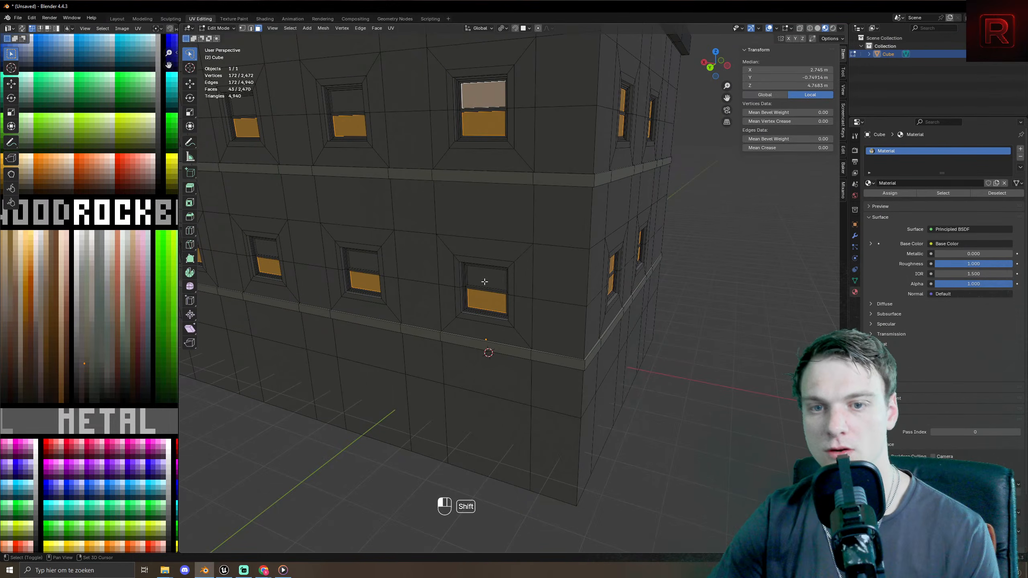
shift+click(485, 279)
shift+click(363, 260)
shift+click(346, 100)
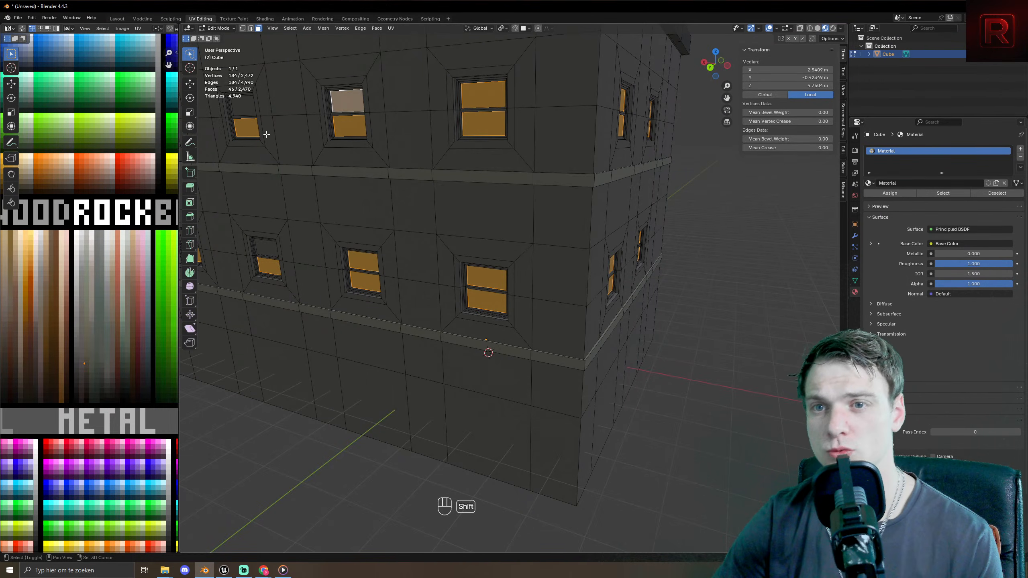
shift+click(236, 106)
key(ctrl+z)
shift+click(238, 107)
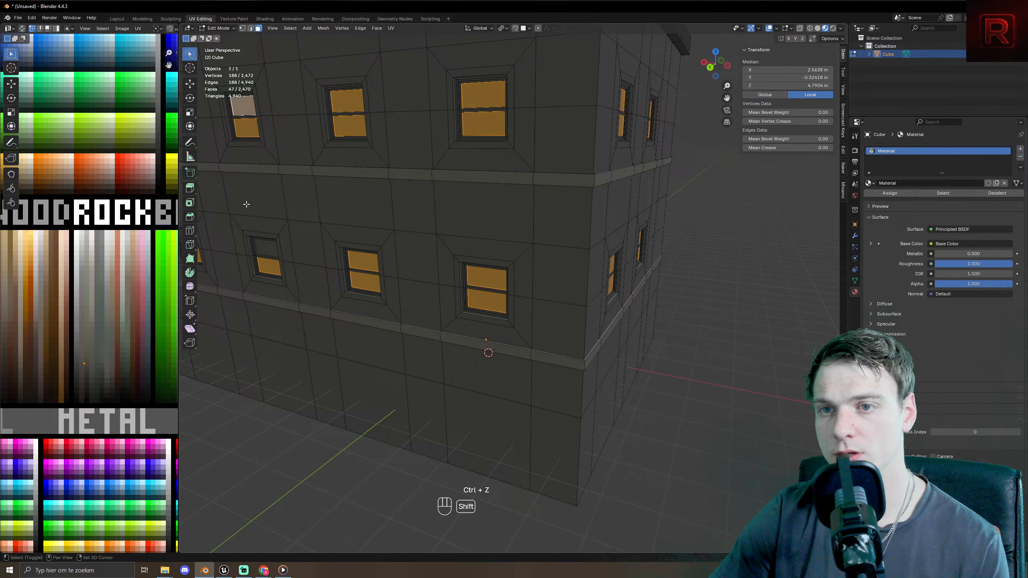
shift+click(263, 243)
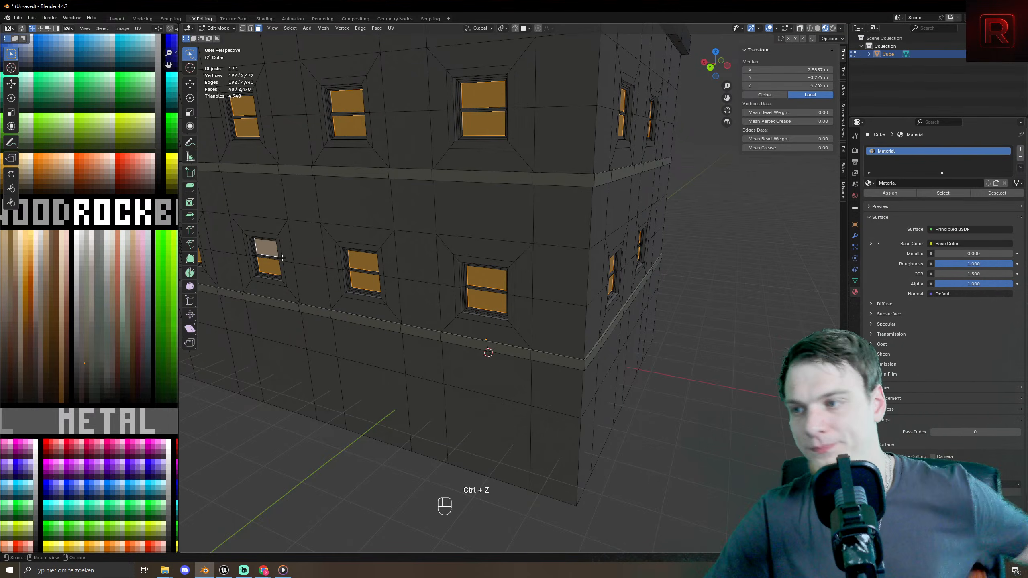
- Add the upper half-panes of the four remaining windows at the far end of the second long facade to the selection
scroll(300, 162, down, 6)
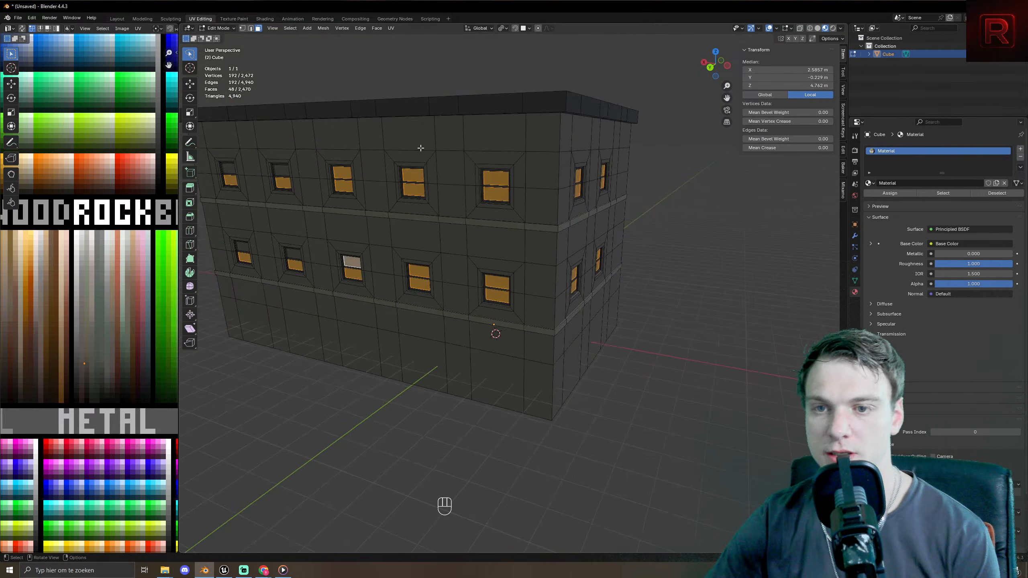
middle_drag(420, 147, 314, 207)
shift+click(330, 206)
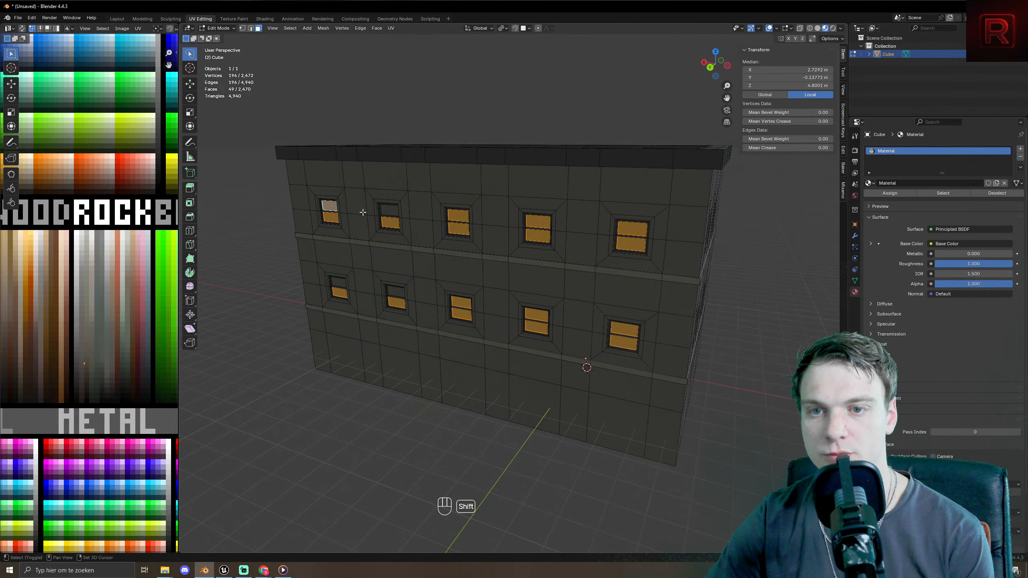
shift+click(385, 209)
shift+click(396, 290)
shift+click(335, 282)
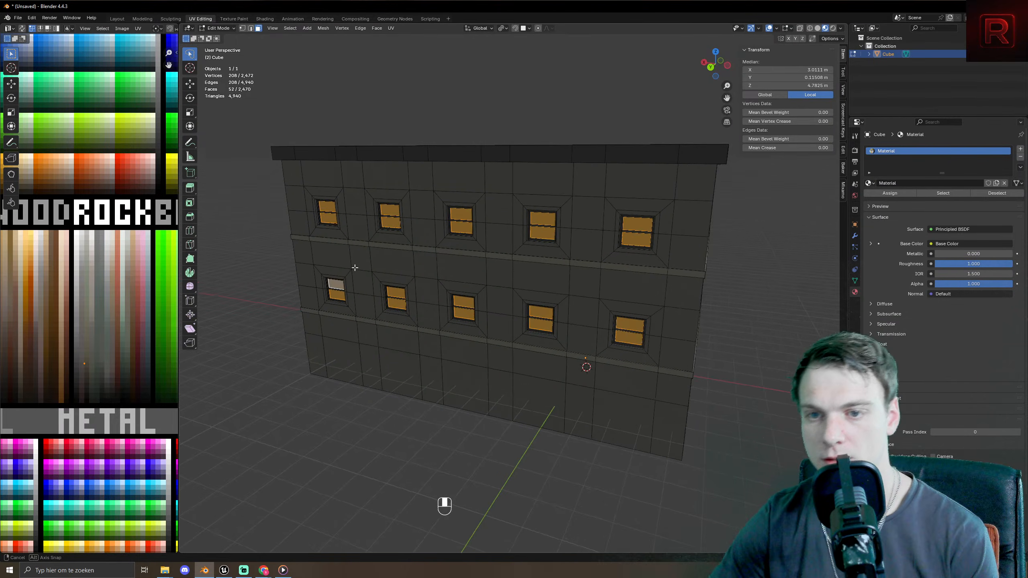
middle_drag(335, 281, 360, 142)
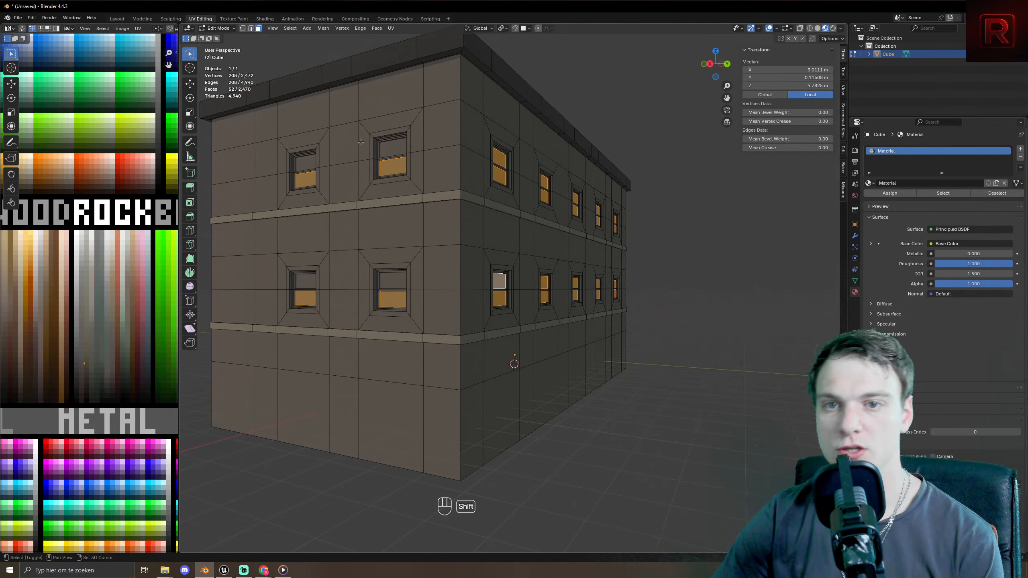
- Add the upper half-panes of the four windows on the remaining short facade to the selection
shift+click(393, 150)
shift+click(305, 161)
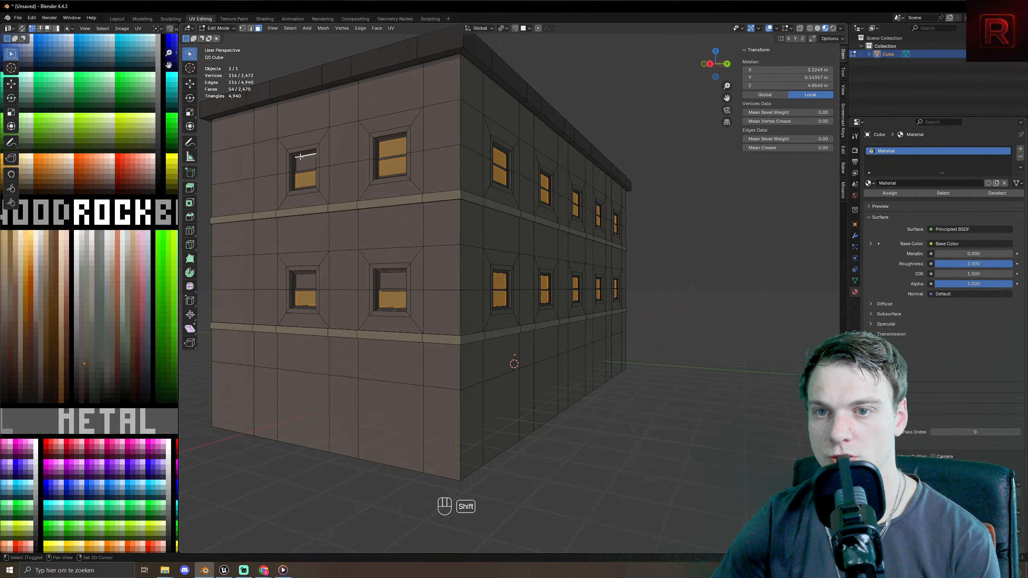
shift+click(306, 165)
key(ctrl+z)
key(ctrl+z)
key(ctrl+shift+z)
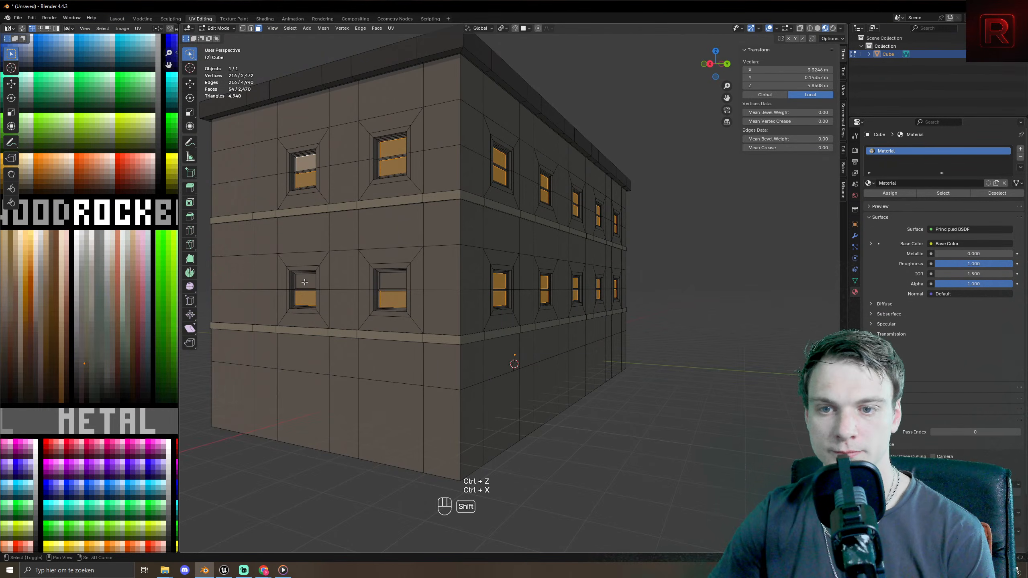
shift+click(375, 281)
shift+click(305, 280)
- Move the UVs of all selected window panes onto the blue shades of the ICE palette
middle_drag(304, 279, 551, 291)
scroll(542, 288, up, 4)
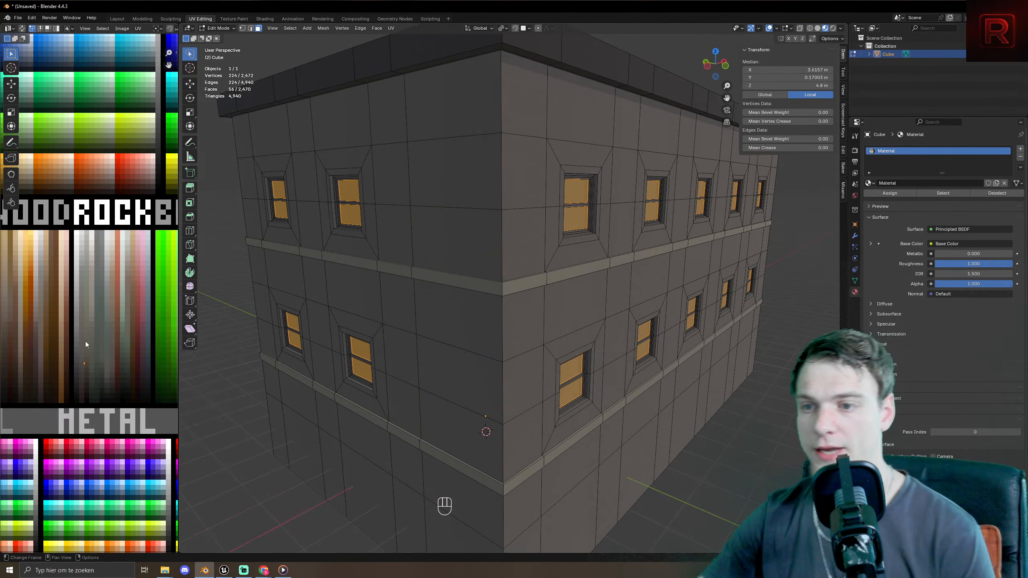
scroll(86, 341, down, 3)
key(g)
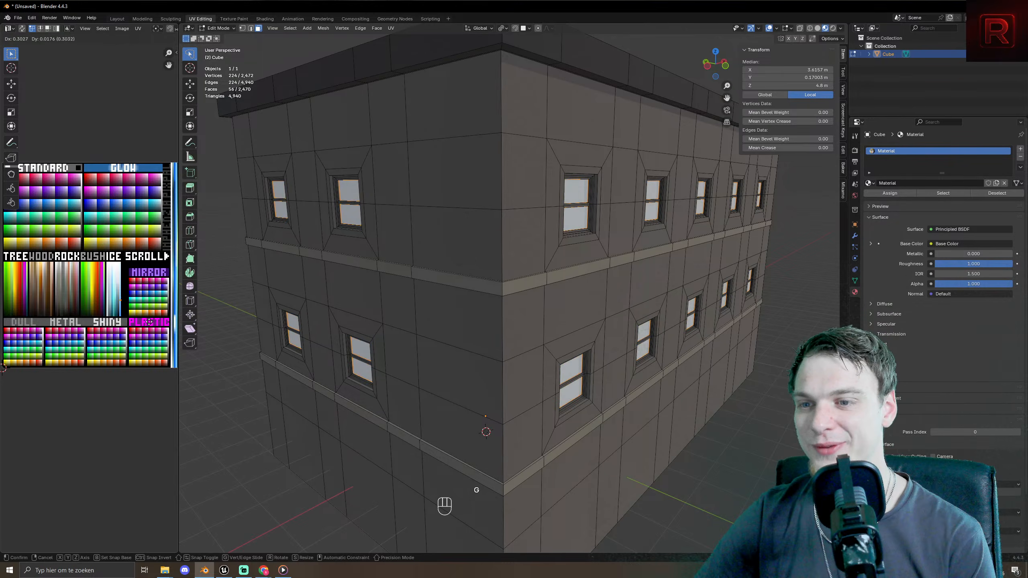
click(145, 327)
key(Tab)
key(Tab)
mouse_move(626, 249)
middle_down()
mouse_move(596, 237)
mouse_move(636, 262)
middle_up()
key(Tab)
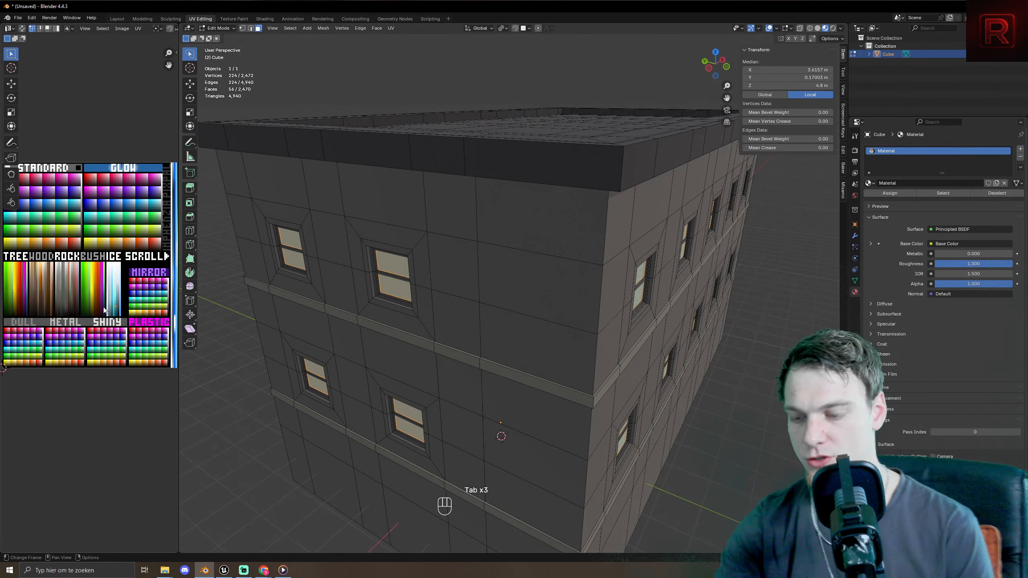
- Fine-tune the window panes' UV position within the muted blue column of the ICE palette
key(KP_Decimal)
key(g)
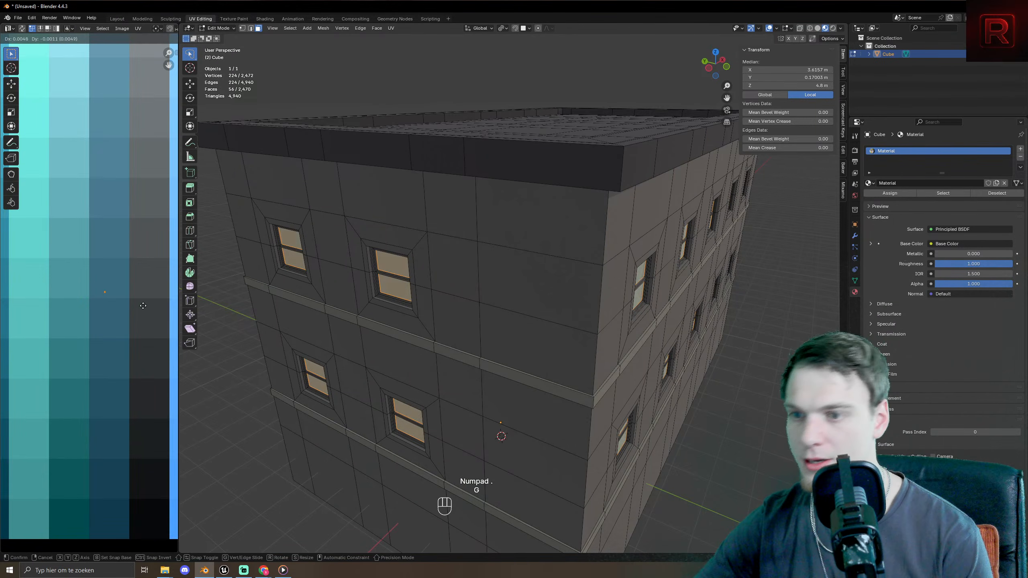
click(142, 304)
key(Tab)
scroll(683, 363, down, 3)
middle_drag(682, 359, 503, 303)
scroll(536, 324, up, 3)
- Grow the selection by one ring of faces and move the surrounding faces' UVs onto a brown in the WOOD palette
key(Tab)
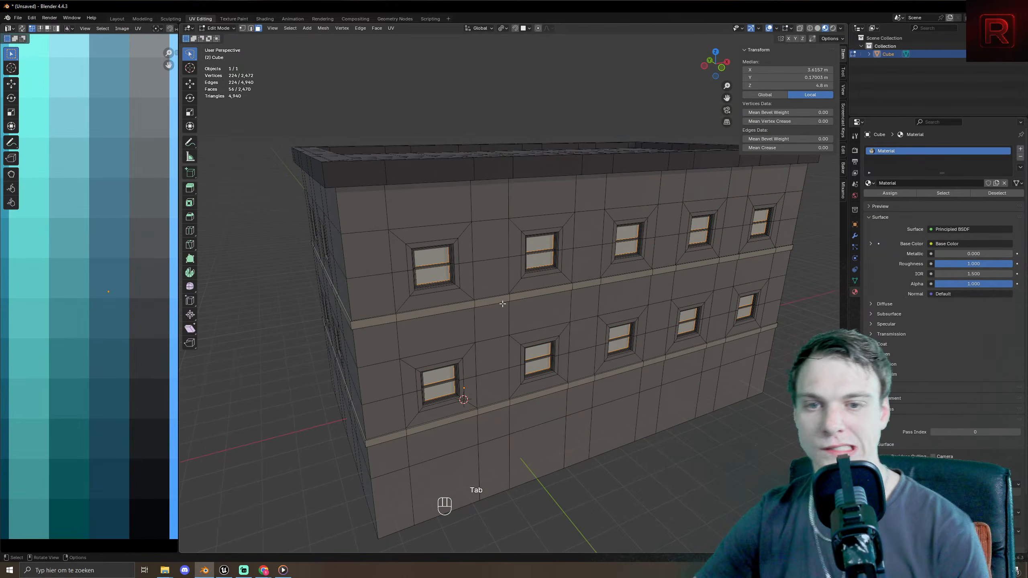
key(ctrl+KP_Add)
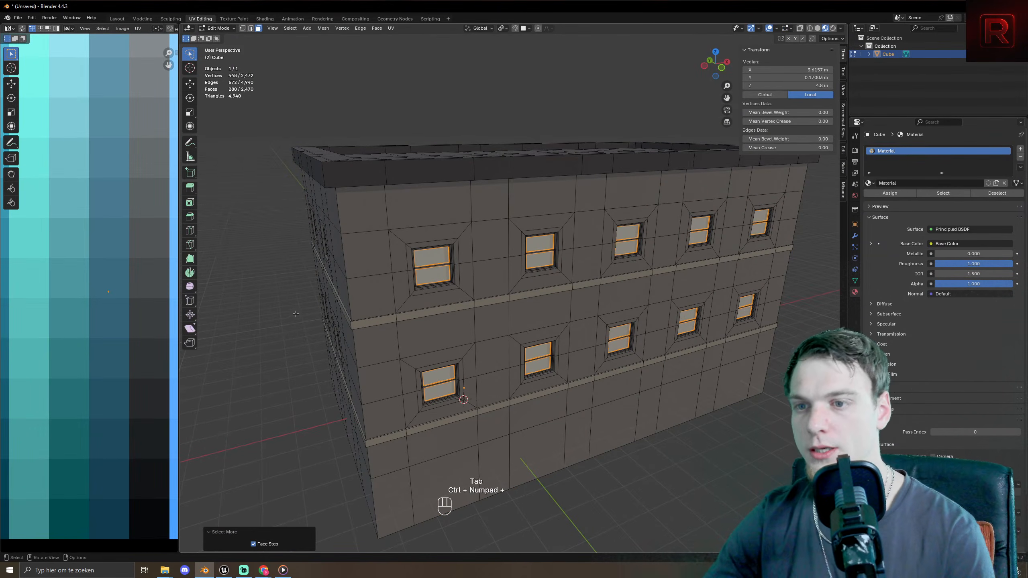
scroll(79, 322, down, 6)
scroll(15, 351, down, 2)
middle_drag(15, 352, 43, 321)
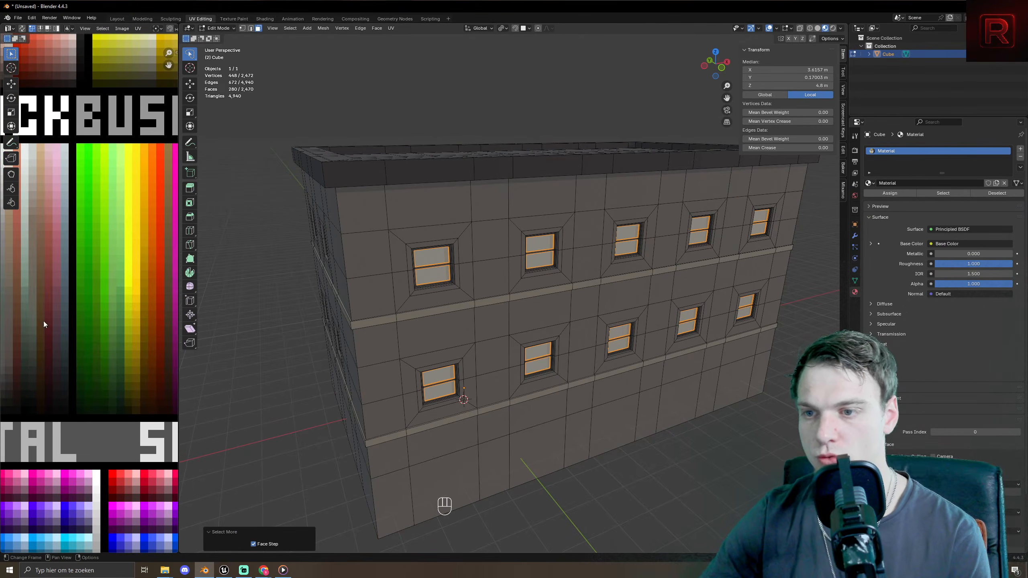
scroll(44, 321, down, 3)
scroll(60, 328, up, 1)
key(g)
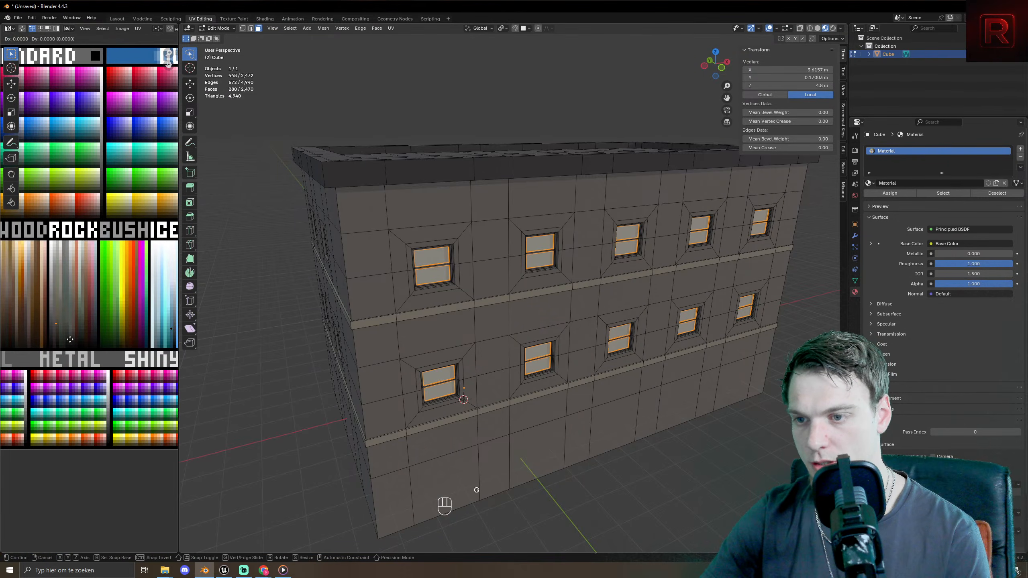
click(168, 320)
key(Tab)
key(Tab)
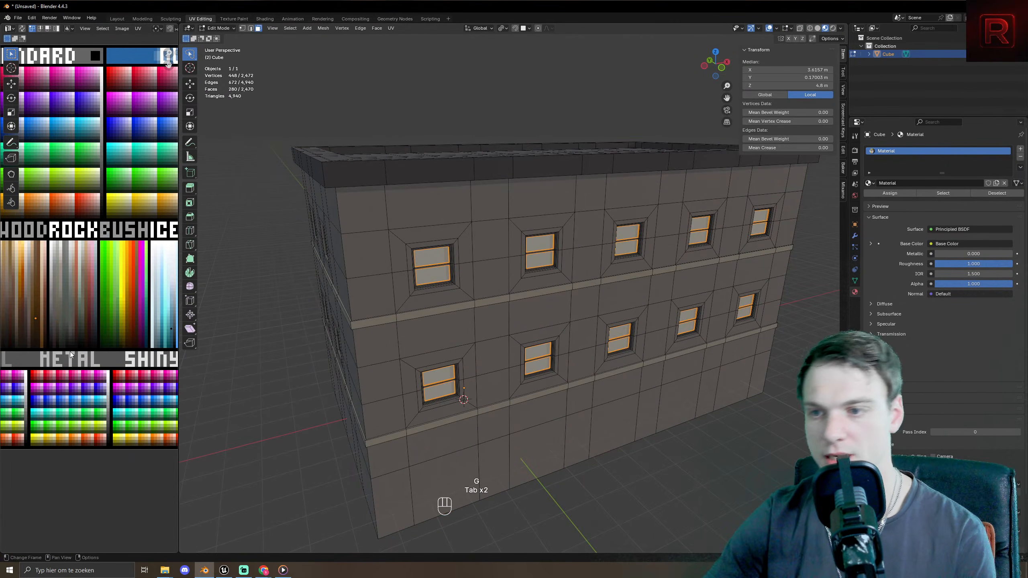
- Shift the innermost window frame faces' UVs down to a darker brown in the WOOD palette
scroll(66, 352, up, 5)
middle_drag(6, 339, 48, 336)
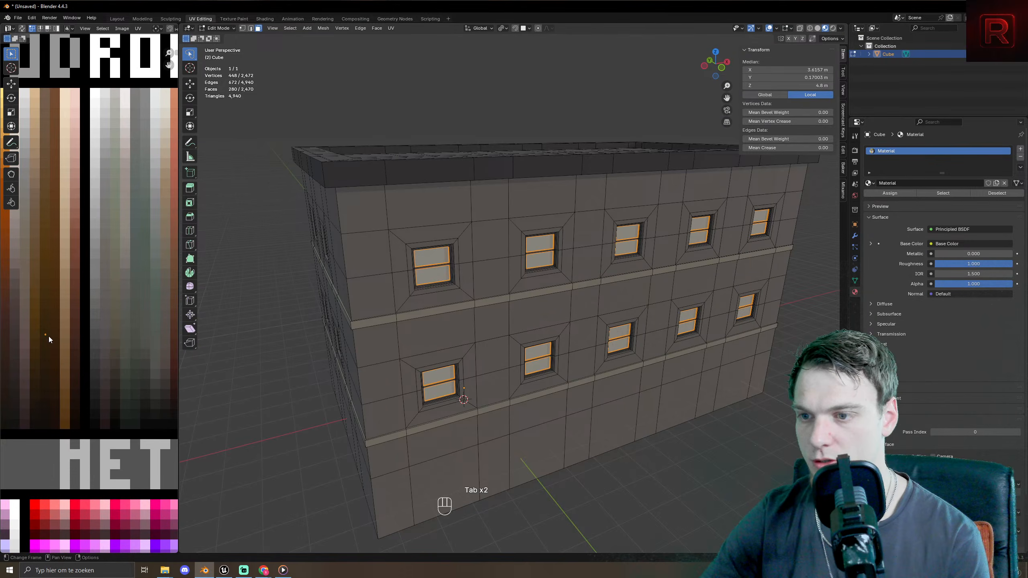
key(g)
click(72, 393)
key(Tab)
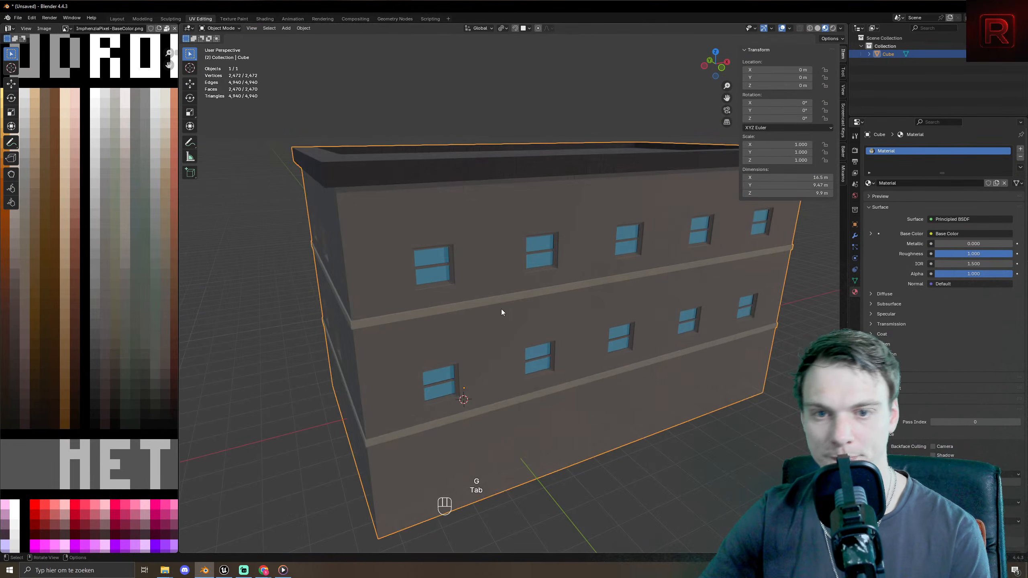
middle_drag(501, 308, 495, 363)
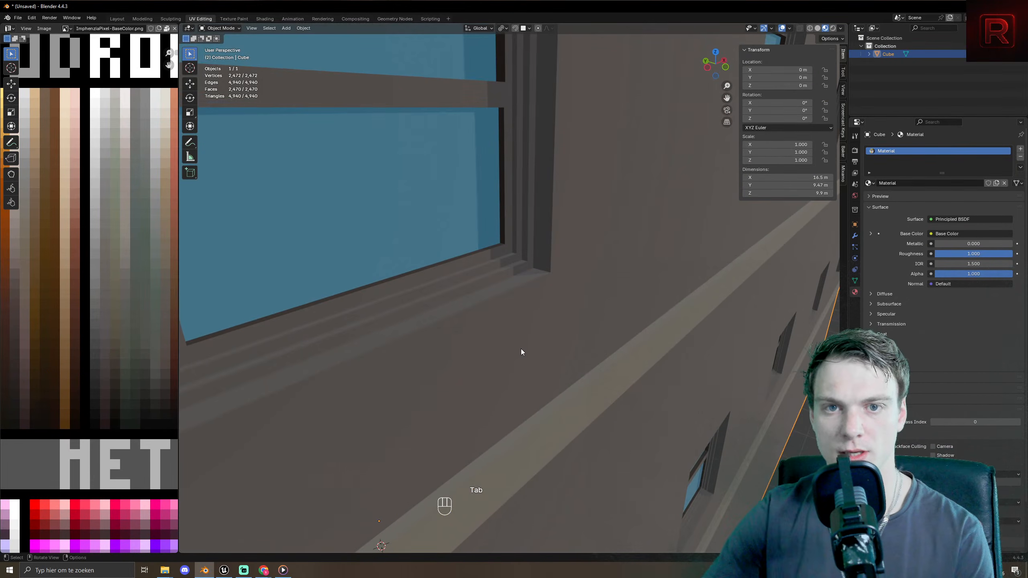
scroll(520, 349, down, 1)
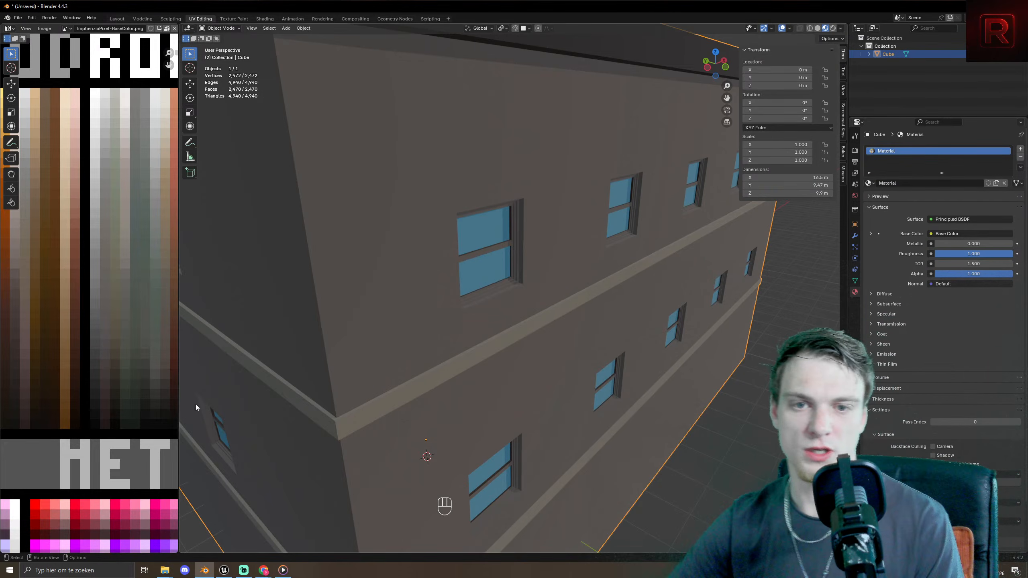
- Grow the selection by another ring and move the new frame faces' UVs onto a dark brown in the WOOD palette
key(Tab)
key(ctrl+KP_Add)
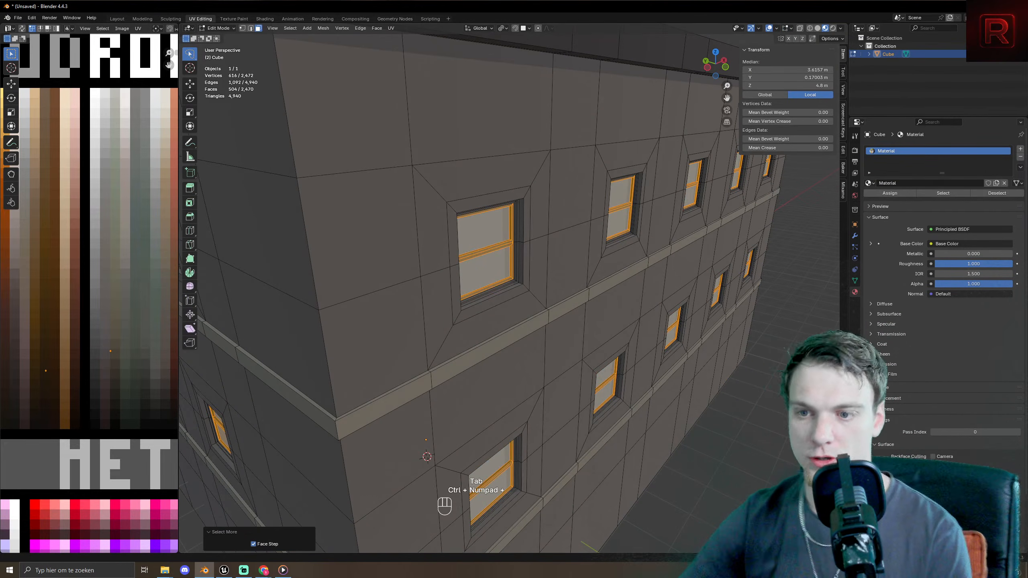
key(h)
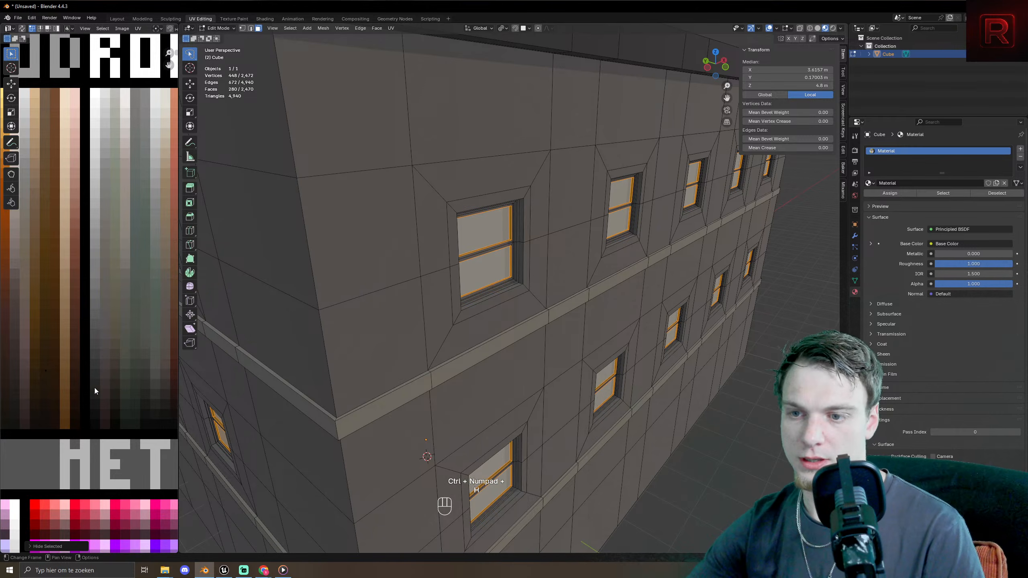
key(ctrl+z)
key(g)
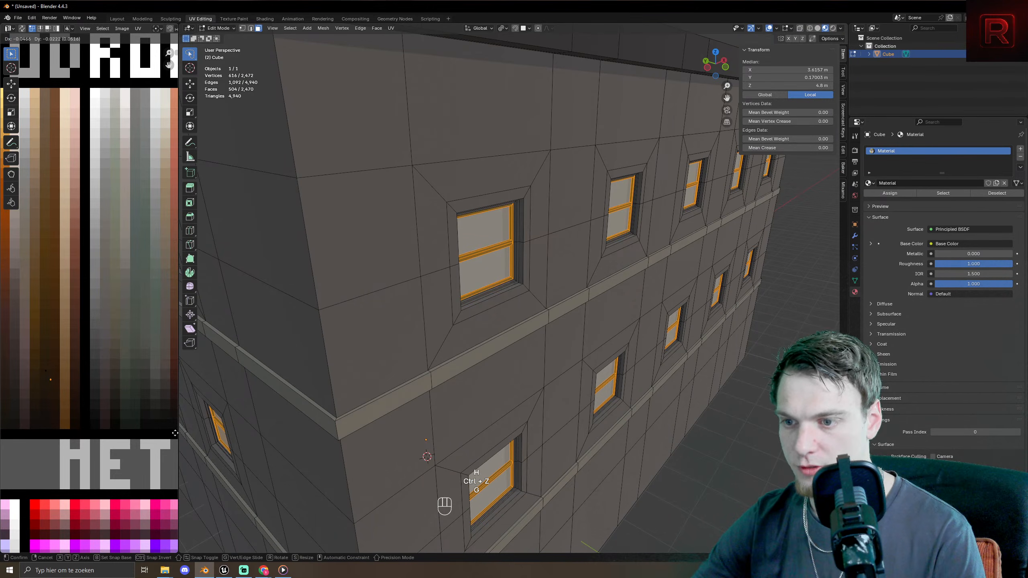
click(2, 380)
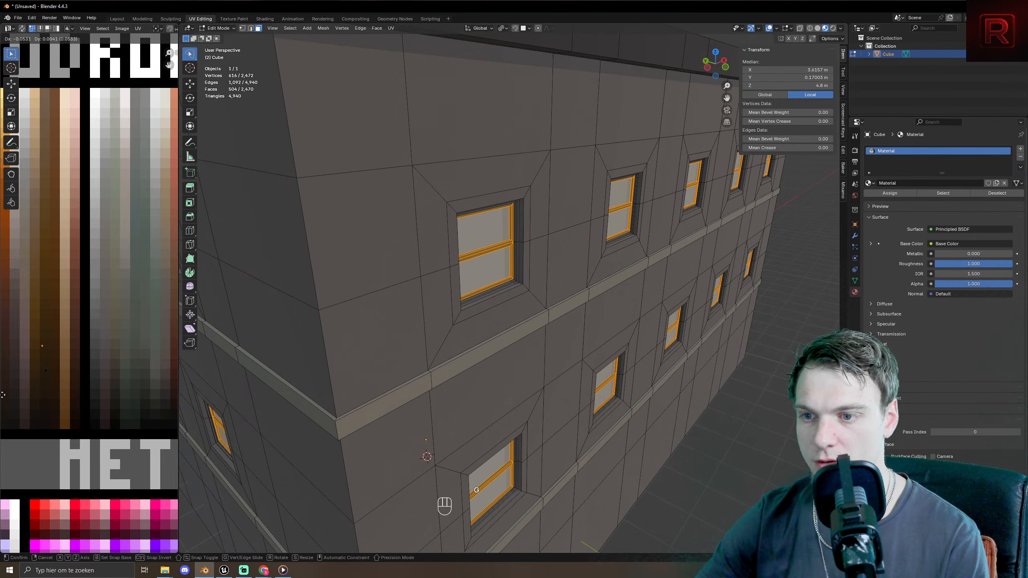
key(Tab)
scroll(602, 349, up, 8)
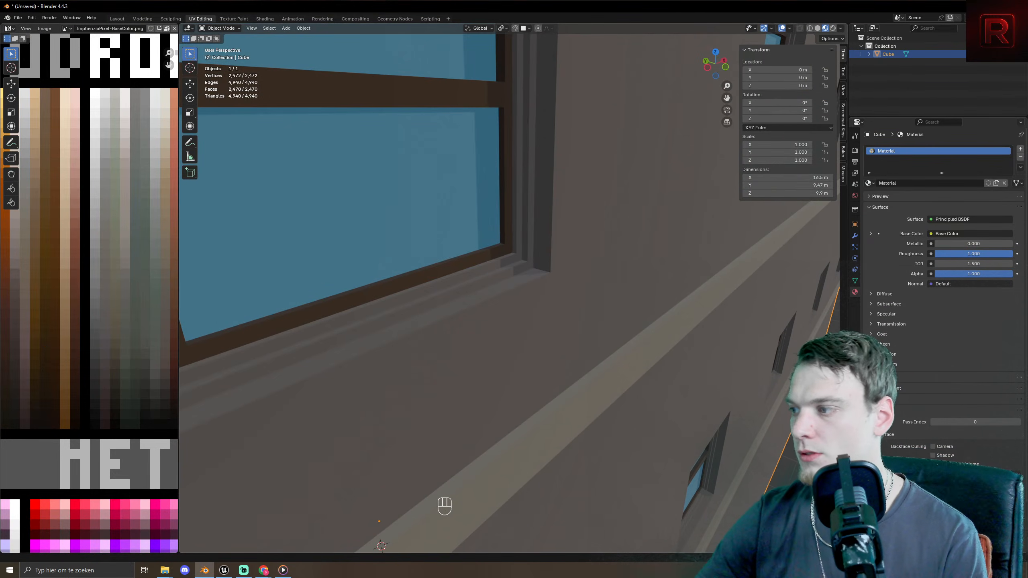
scroll(542, 344, down, 8)
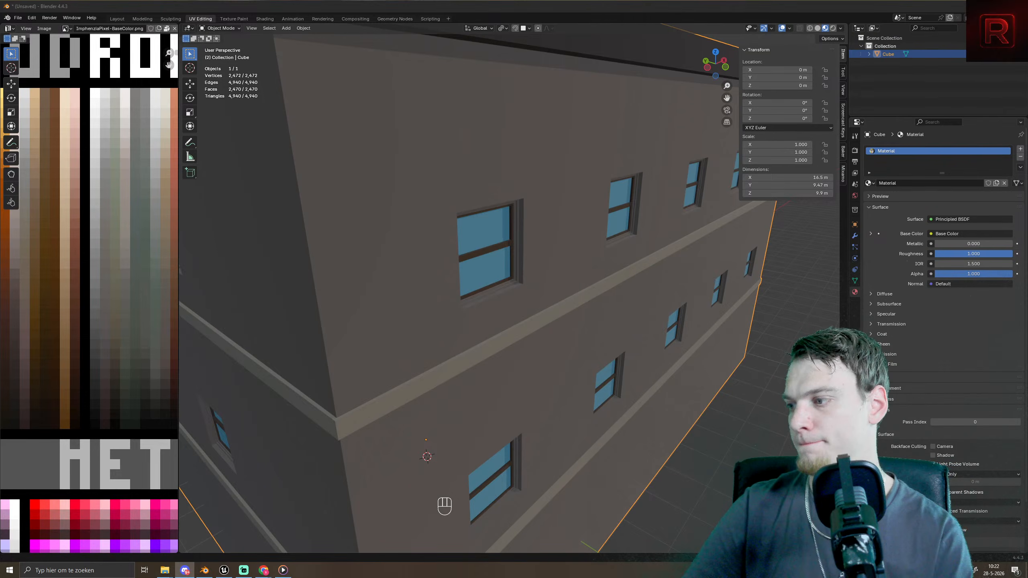
- Grow the selection by two more rings and move the new frame faces' UVs onto a slightly lighter brown in the WOOD palette
key(alt+Tab)
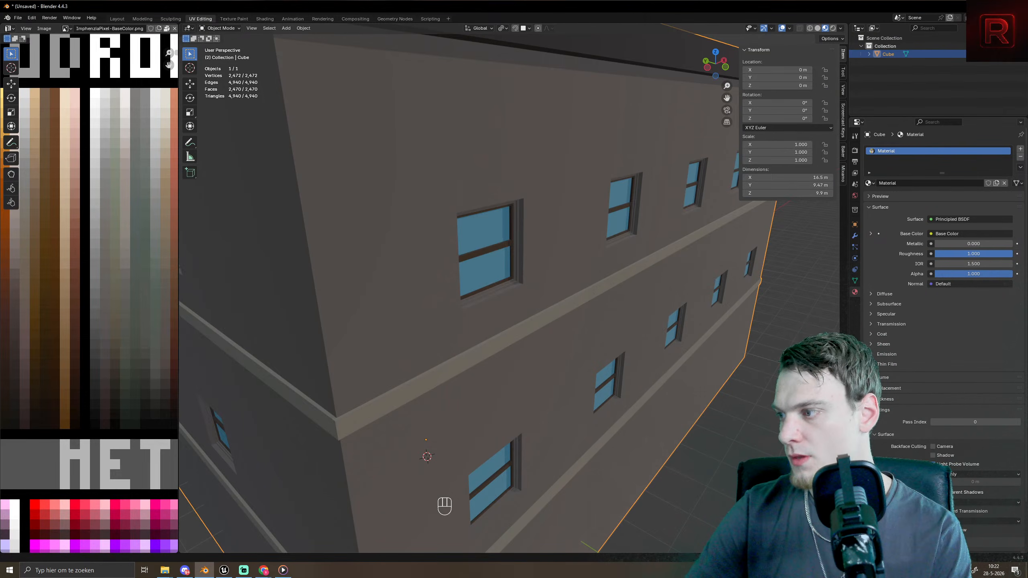
middle_drag(506, 275, 525, 318)
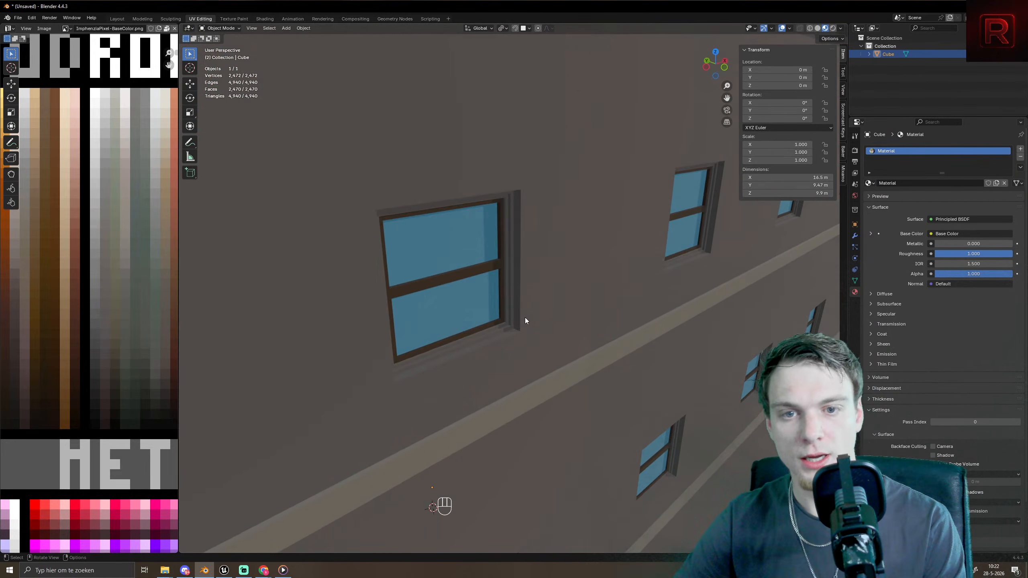
key(Tab)
key(ctrl+KP_Add)
key(ctrl+KP_Add)
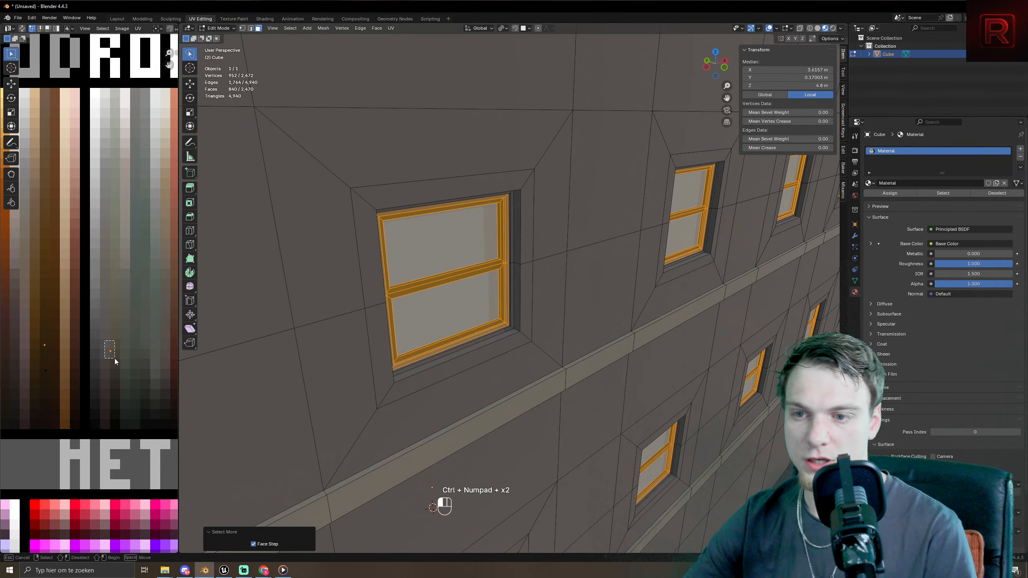
key(g)
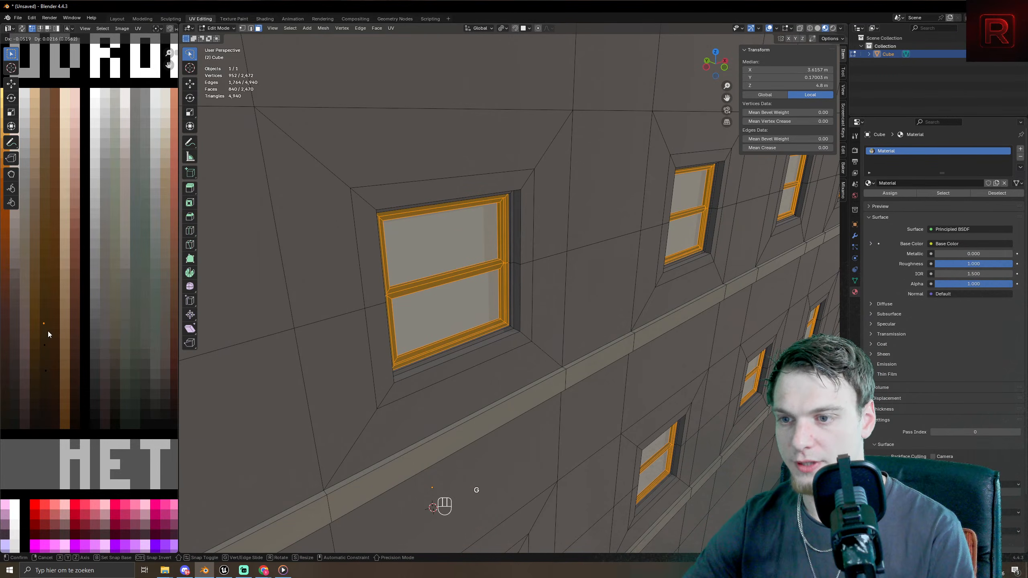
click(48, 334)
key(Tab)
- Extend the selection by the next two face rings and place their UVs on the adjacent, lighter brown column of the WOOD palette
key(Tab)
key(ctrl+KP_Add)
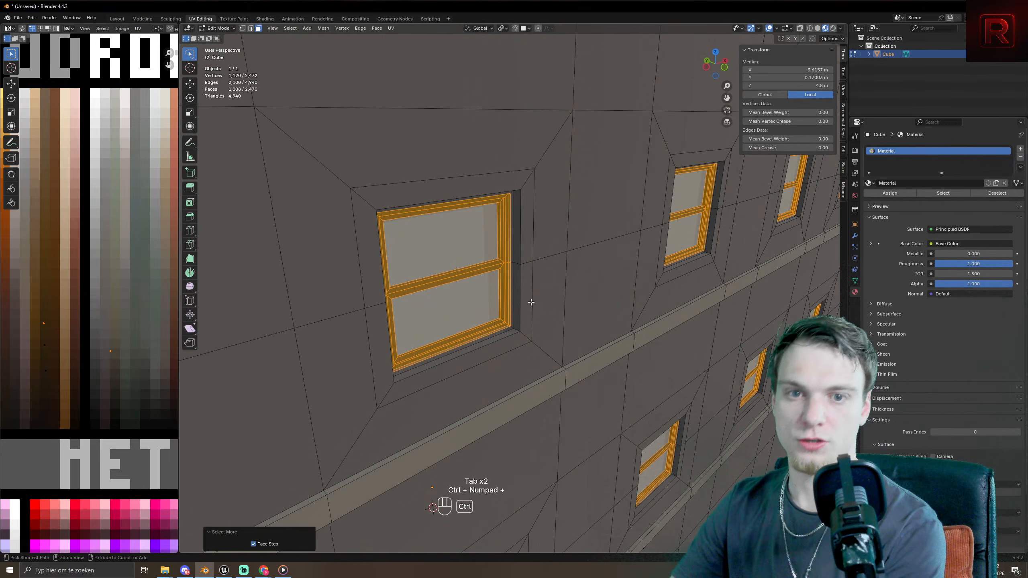
key(ctrl+KP_Add)
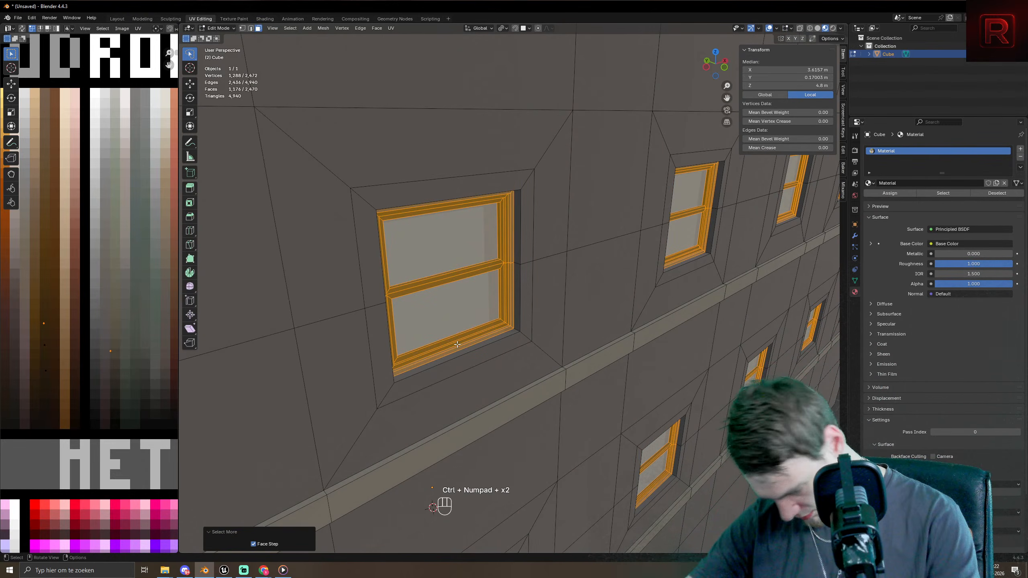
drag(114, 383, 114, 383)
key(g)
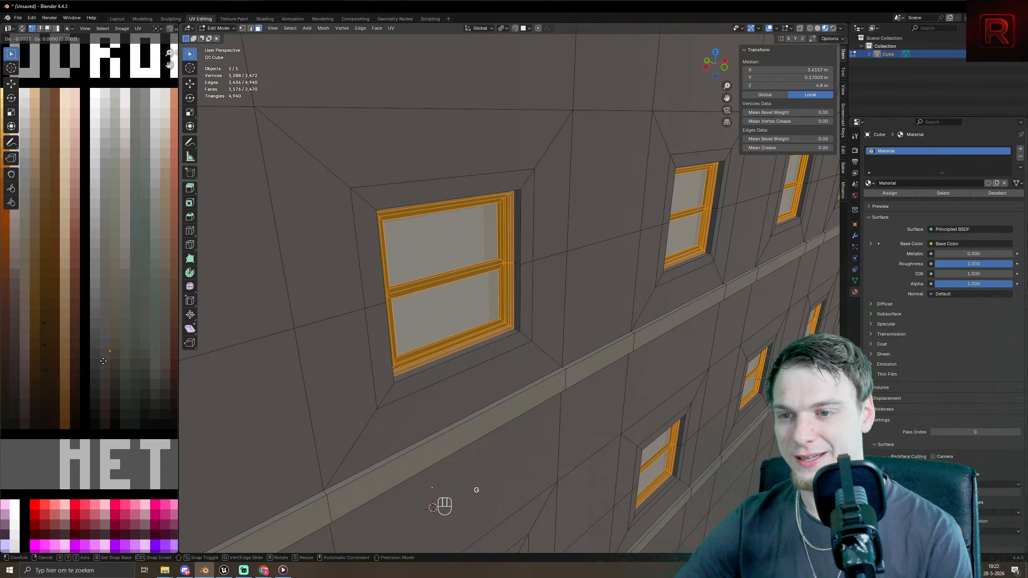
click(41, 353)
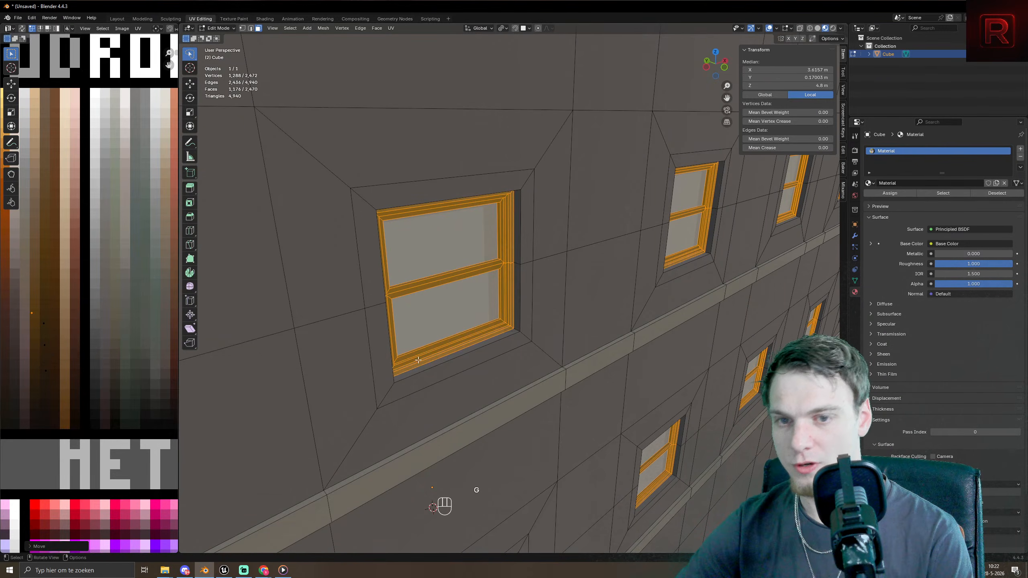
key(Tab)
- Examine the coloured windows, ledges and roof from several sides of the building
scroll(615, 356, down, 5)
middle_drag(617, 355, 664, 220)
scroll(515, 335, down, 2)
scroll(514, 339, up, 6)
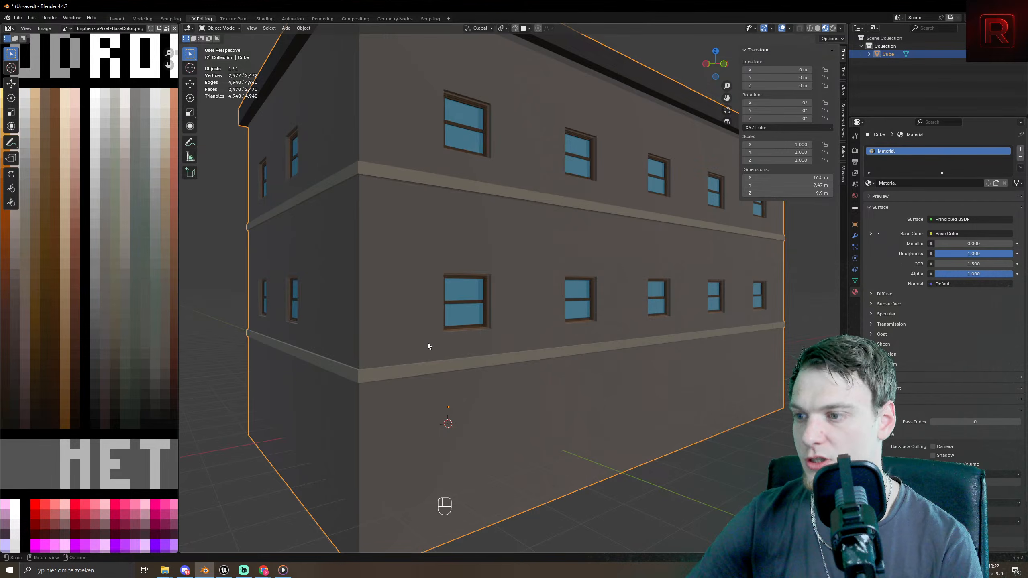
middle_drag(428, 346, 638, 300)
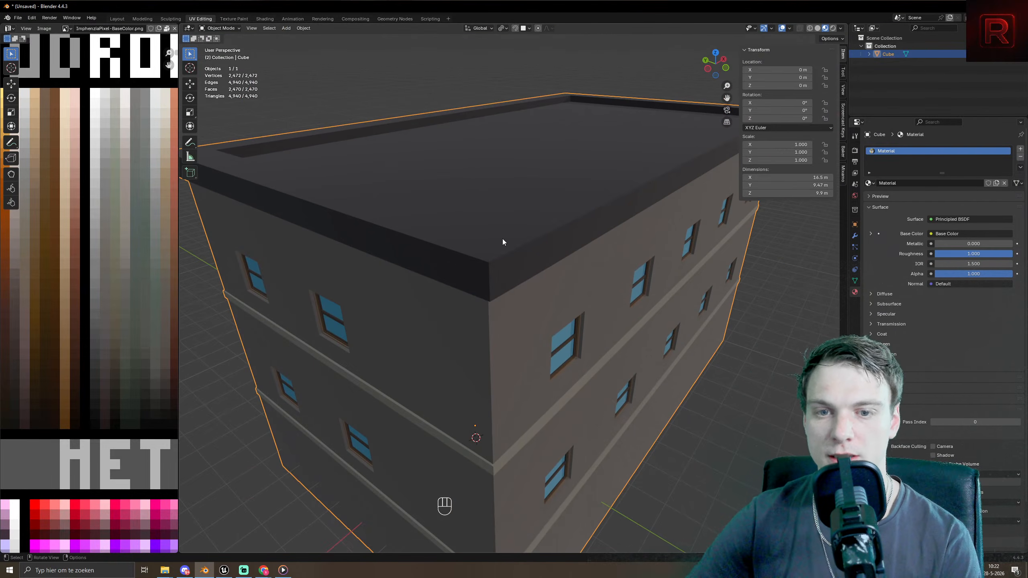
scroll(586, 379, down, 7)
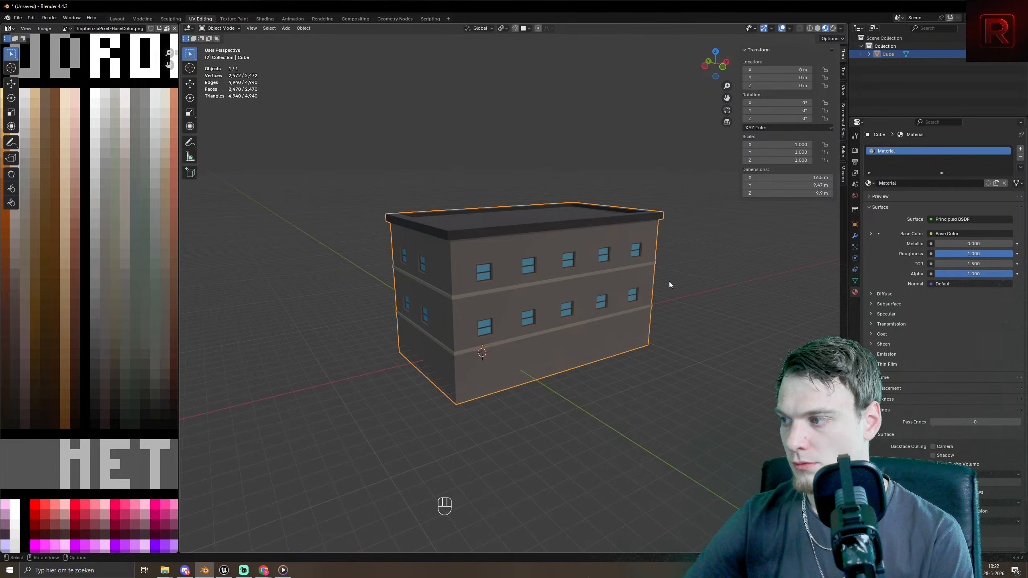
middle_drag(668, 281, 655, 317)
scroll(656, 320, up, 7)
- Grow the frame selection by one ring and move the new faces' UVs onto a darker grey in the grey palette
key(Tab)
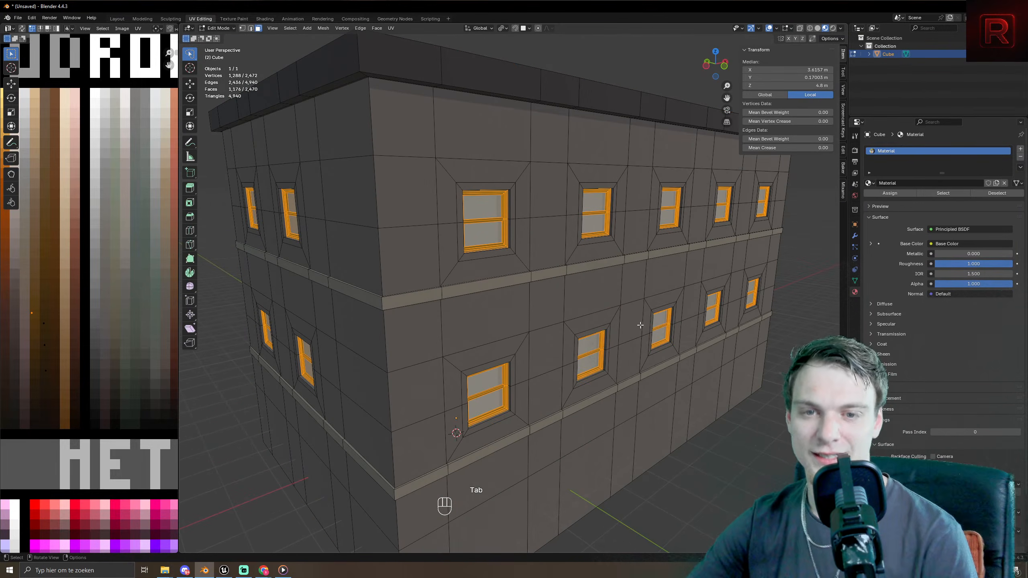
middle_drag(613, 273, 611, 320)
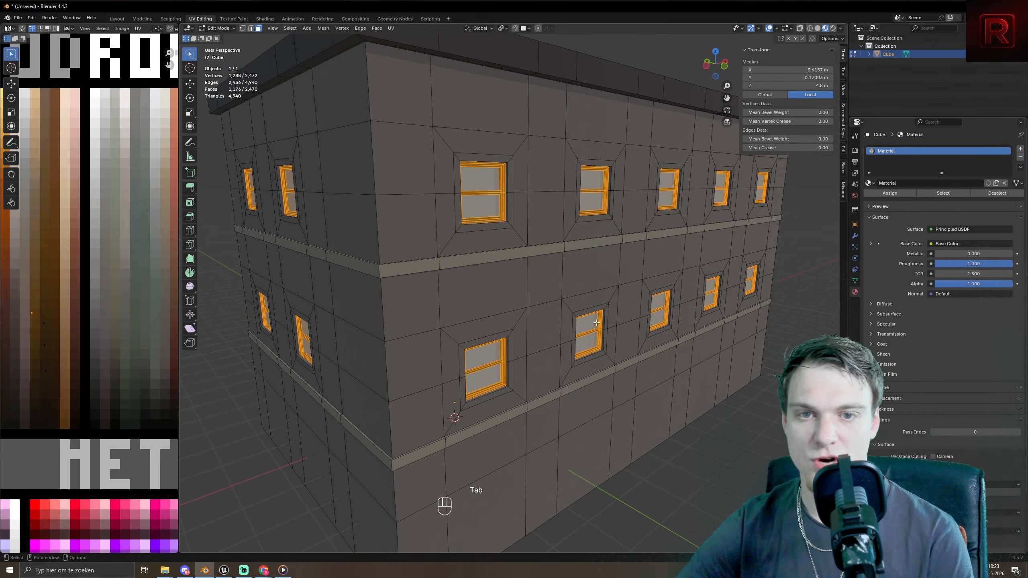
key(ctrl+KP_Add)
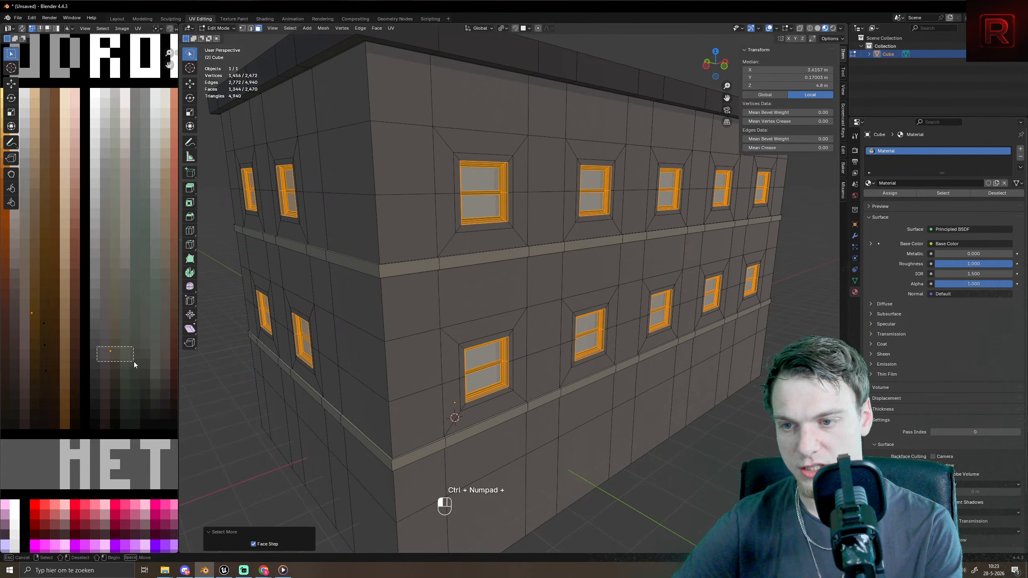
key(g)
key(Tab)
scroll(549, 354, up, 6)
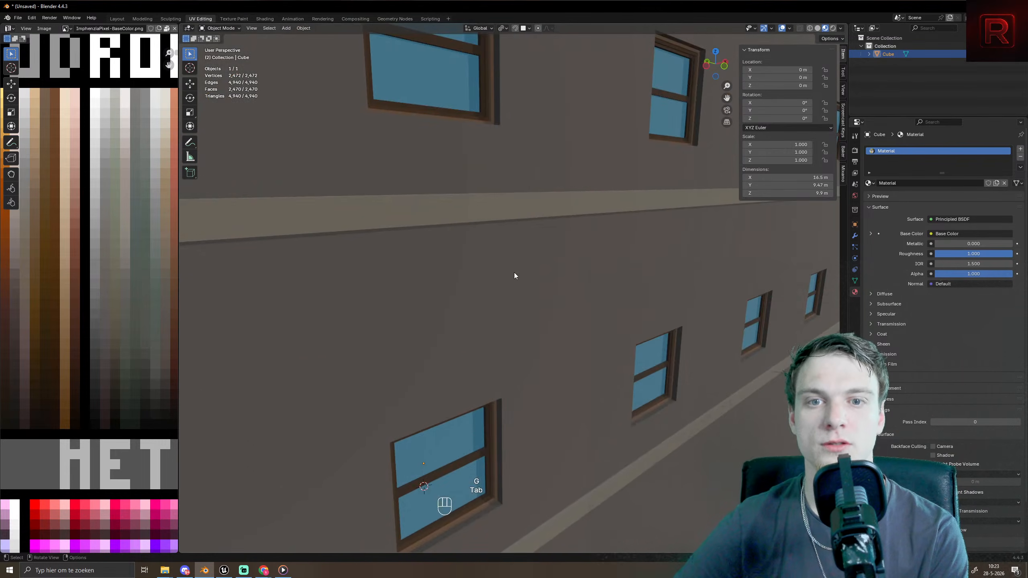
middle_drag(514, 276, 574, 374)
scroll(551, 291, down, 8)
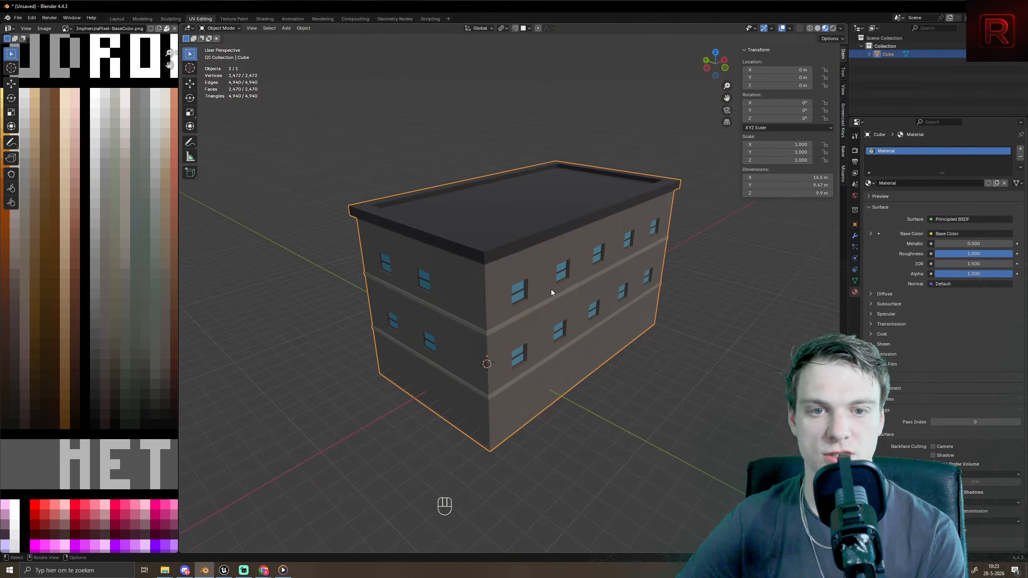
middle_drag(551, 289, 523, 281)
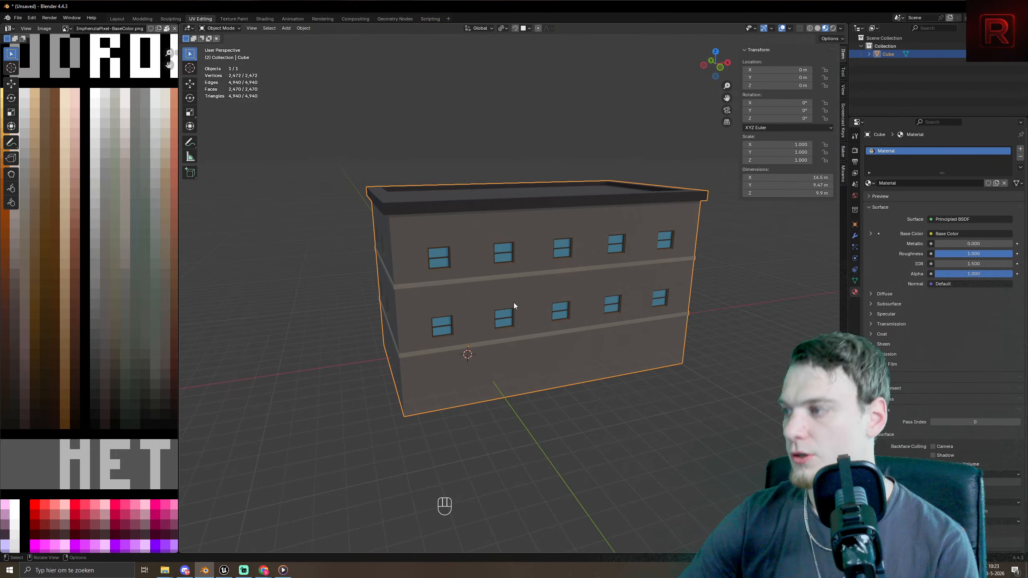
- Select the narrow wall face directly beneath each window on both long sides of the building
middle_drag(480, 372, 477, 336)
key(Tab)
scroll(477, 335, up, 5)
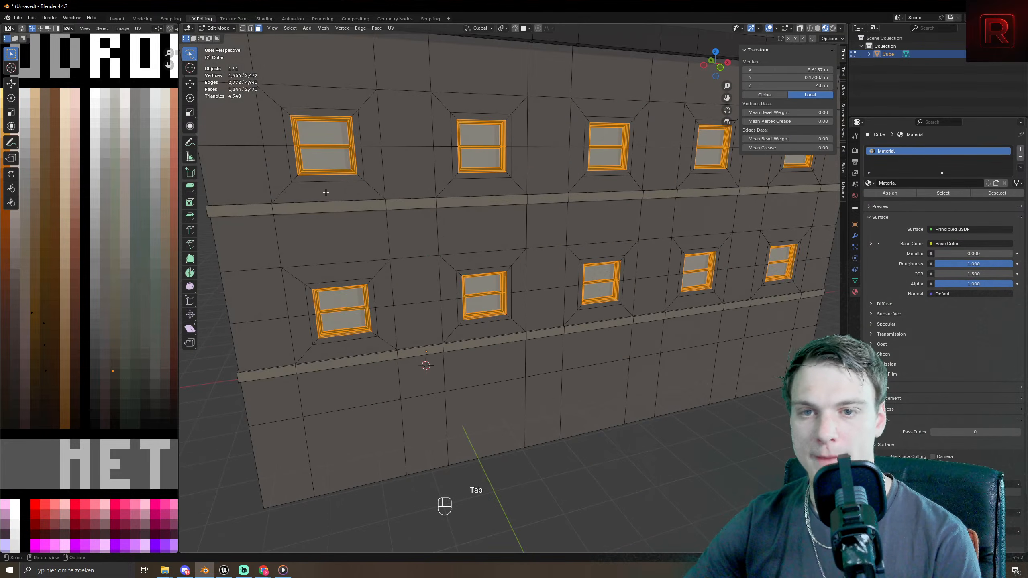
click(330, 177)
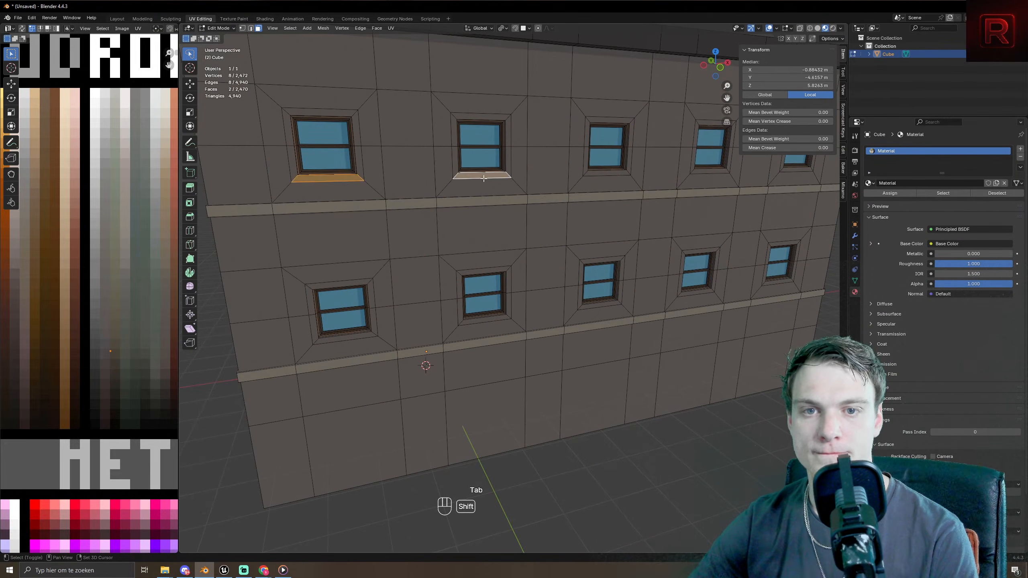
shift+click(620, 173)
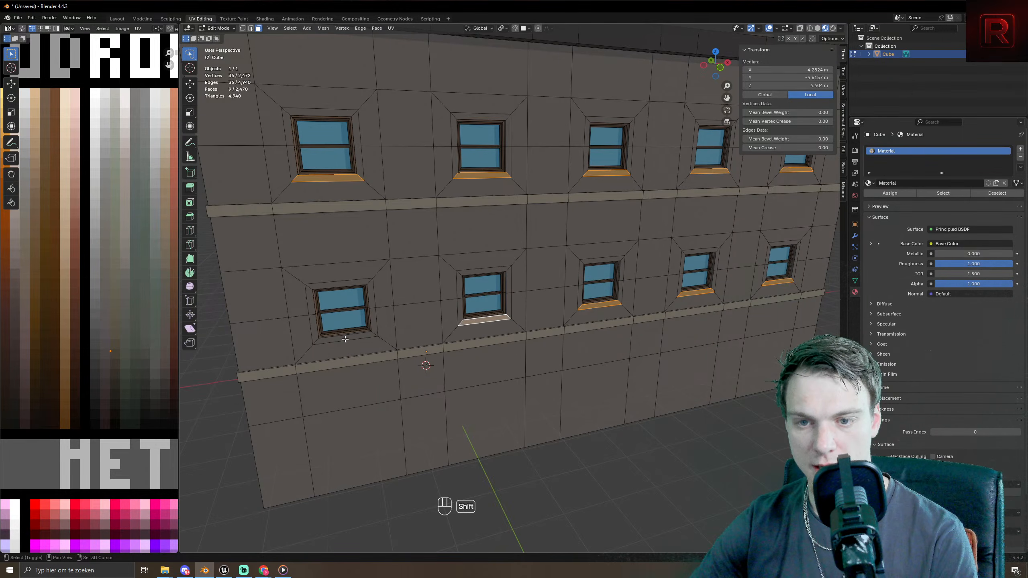
middle_drag(335, 342, 390, 331)
scroll(351, 219, down, 4)
middle_drag(351, 218, 433, 238)
scroll(530, 264, up, 5)
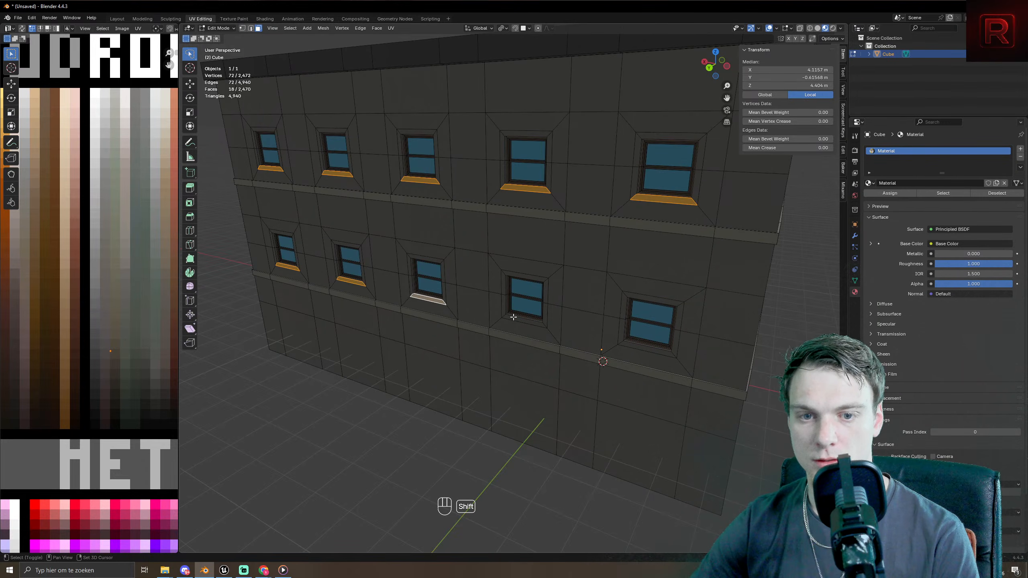
shift+click(639, 346)
middle_drag(639, 347, 571, 339)
scroll(570, 339, up, 3)
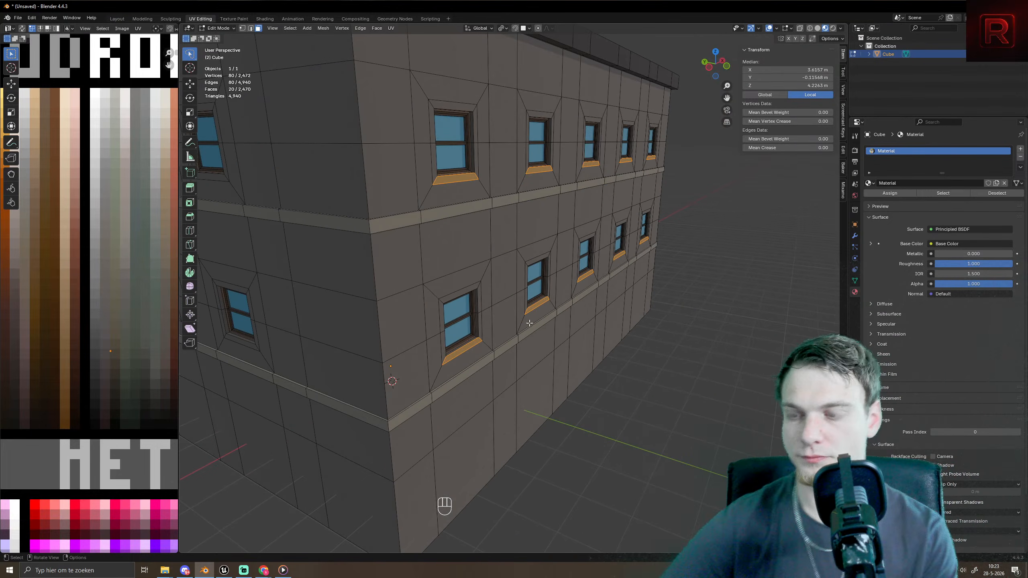
- Duplicate the selected faces in place and extrude them outward as window sills
key(shift+d)
right_click(623, 335)
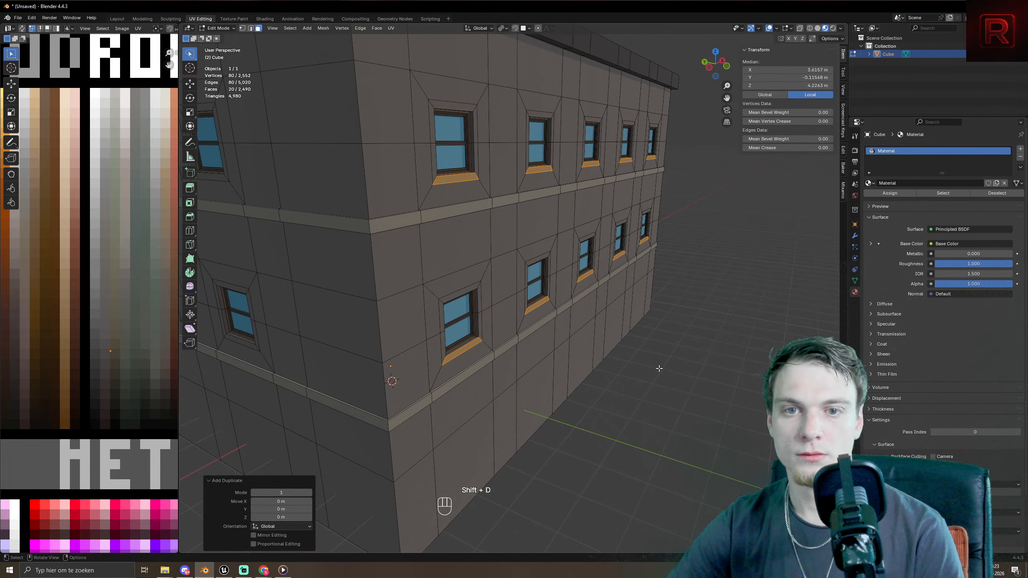
middle_drag(659, 367, 683, 386)
key(e)
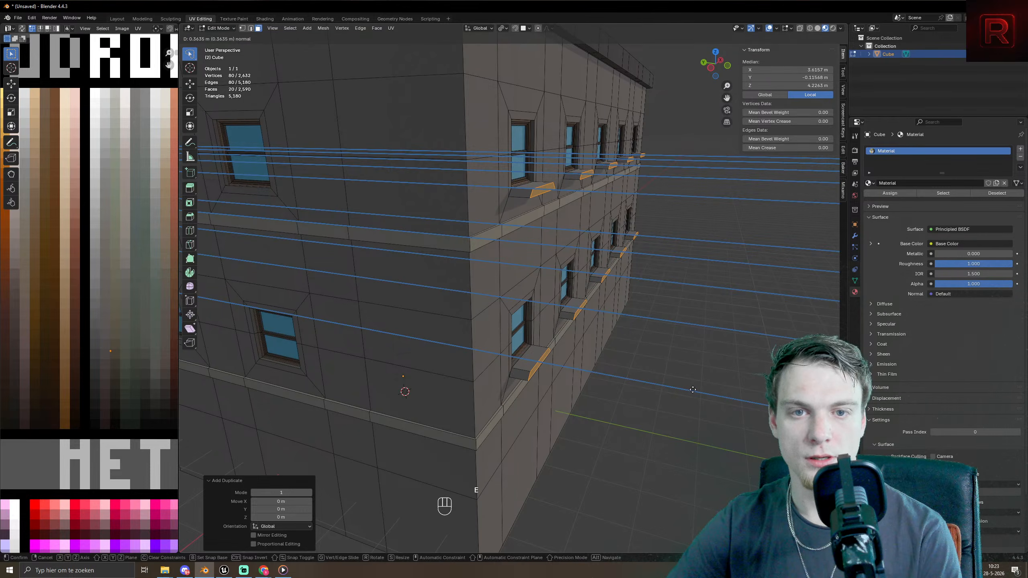
click(672, 357)
key(Tab)
scroll(655, 350, down, 5)
middle_drag(641, 343, 605, 363)
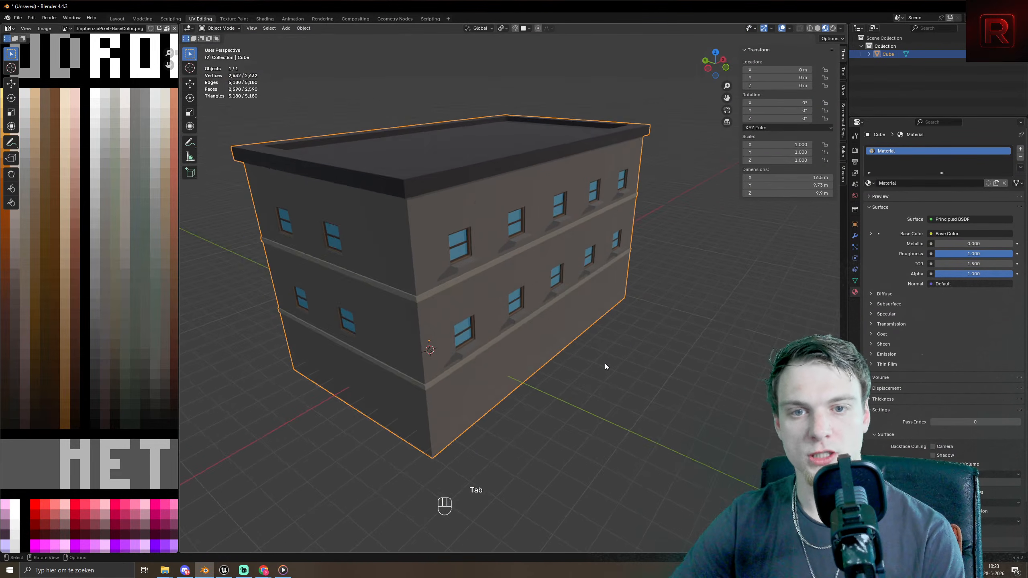
- Extend the selection to the whole sills and move their UVs onto a darker grey in the palette
scroll(604, 360, up, 5)
middle_drag(554, 313, 565, 317)
key(Tab)
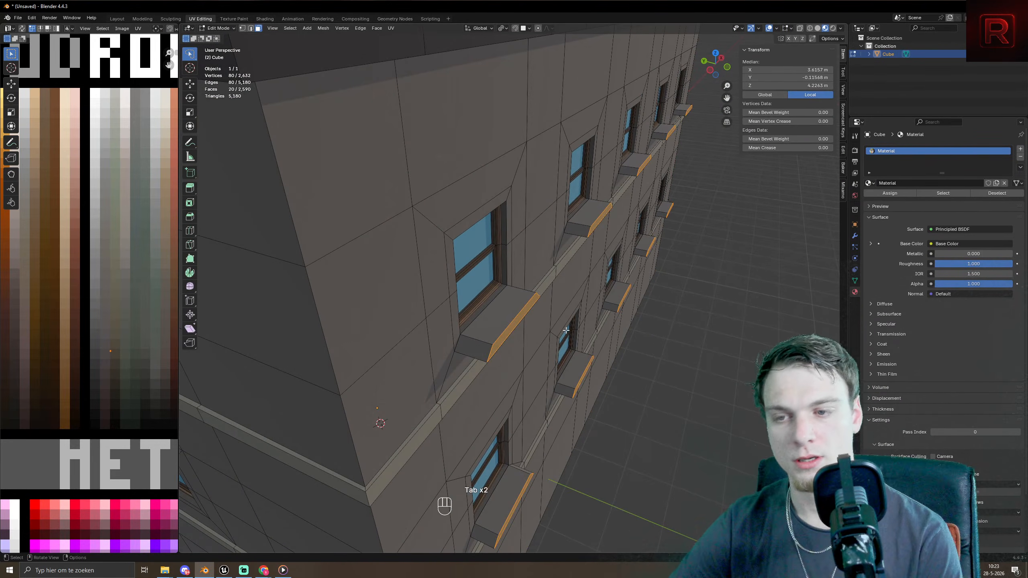
key(ctrl+KP_Add)
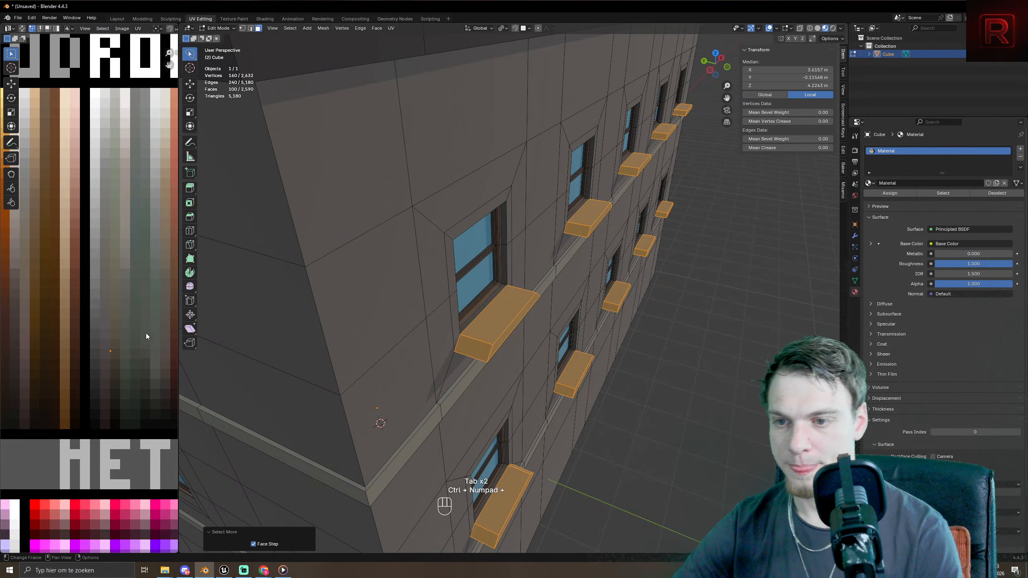
key(g)
click(133, 365)
key(Tab)
scroll(712, 338, down, 6)
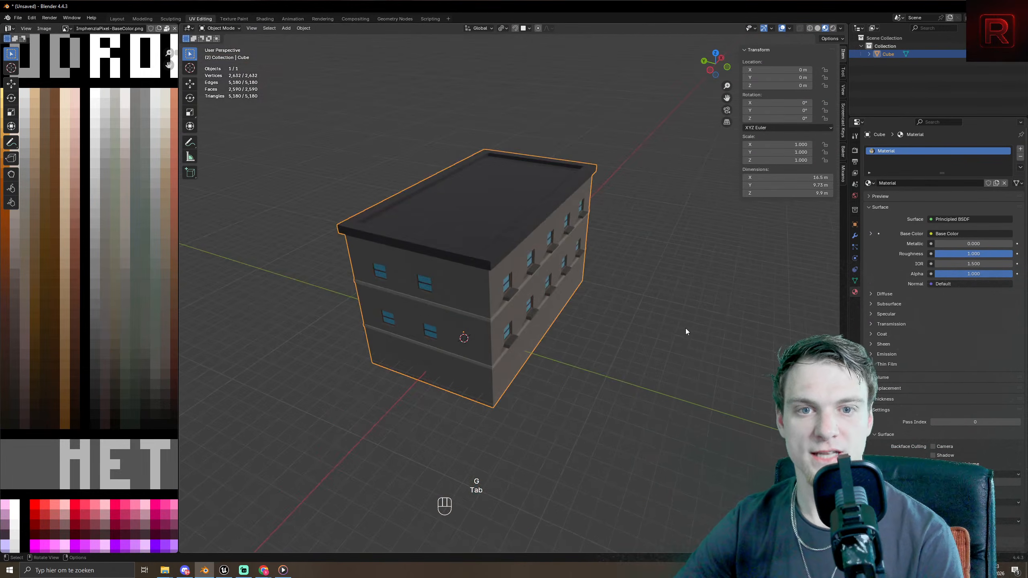
- Examine the new window sills on the facade from several angles
middle_drag(430, 249, 449, 254)
scroll(449, 254, up, 5)
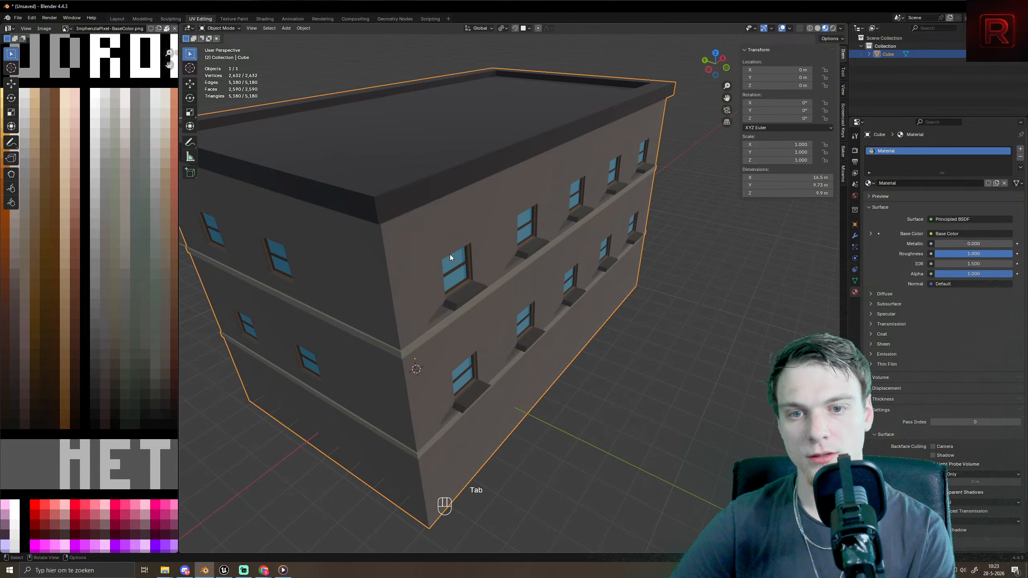
scroll(427, 265, down, 6)
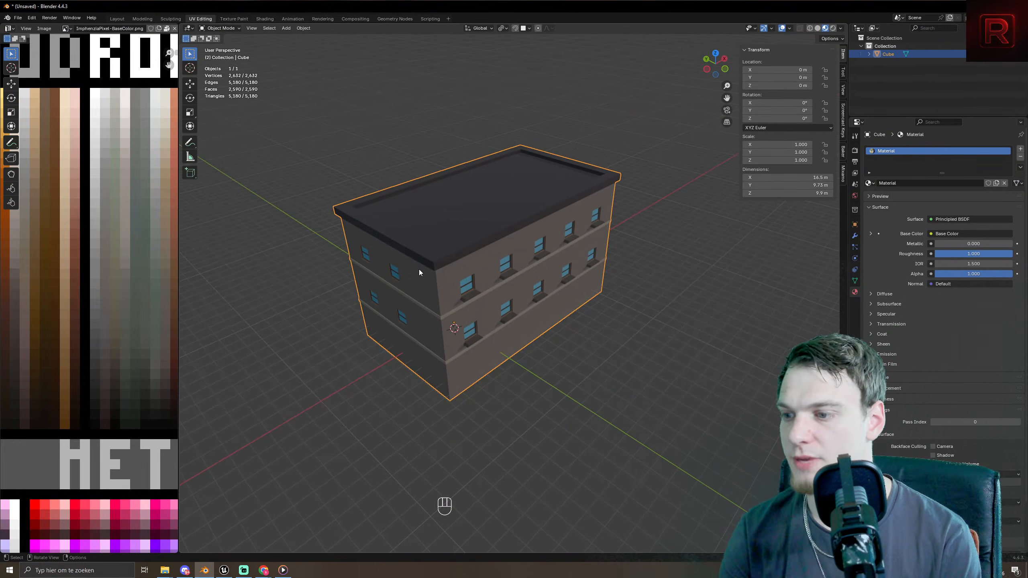
middle_drag(479, 275, 435, 280)
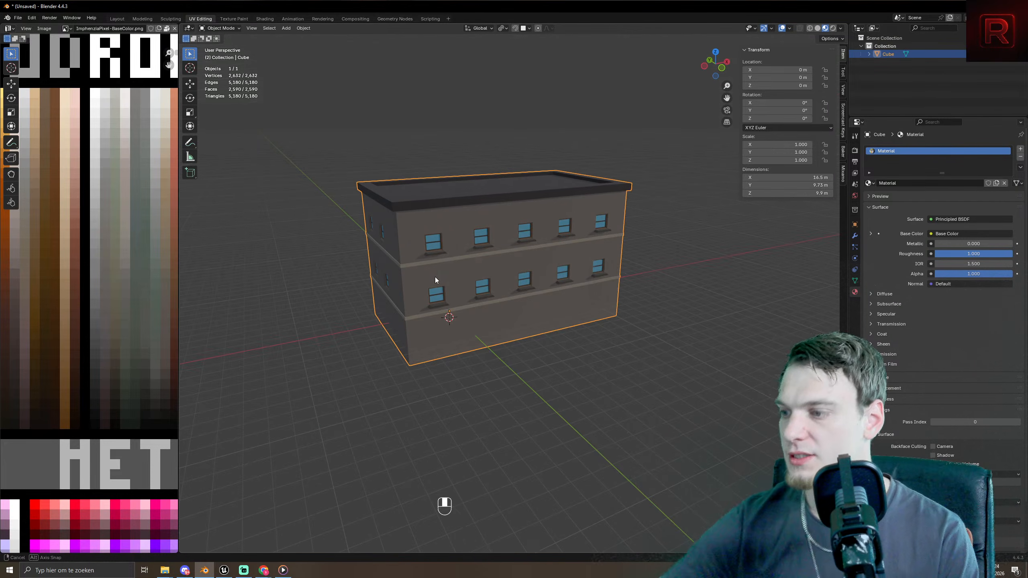
scroll(492, 308, up, 4)
key(Tab)
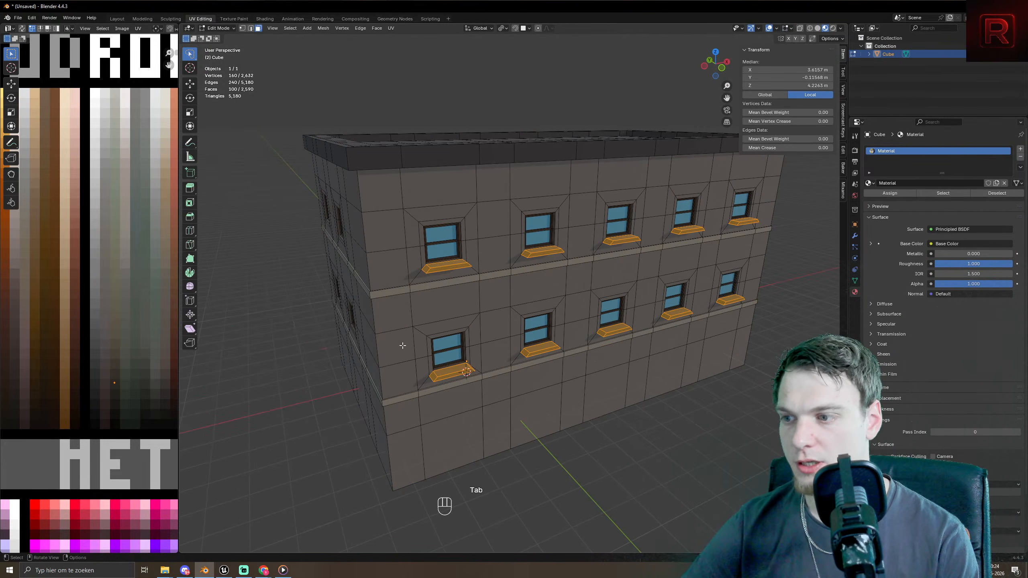
middle_drag(448, 292, 386, 269)
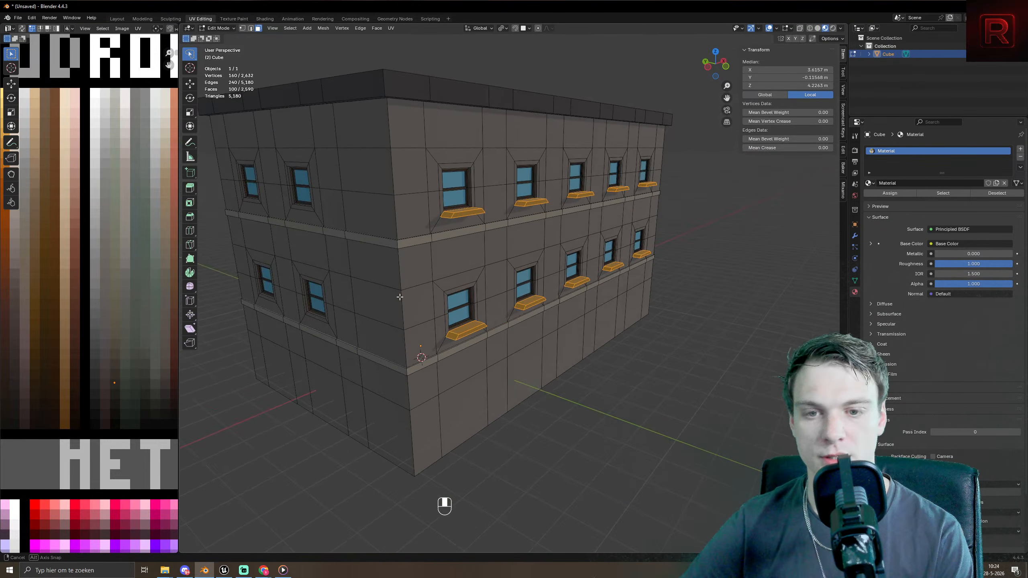
key(Tab)
key(Tab)
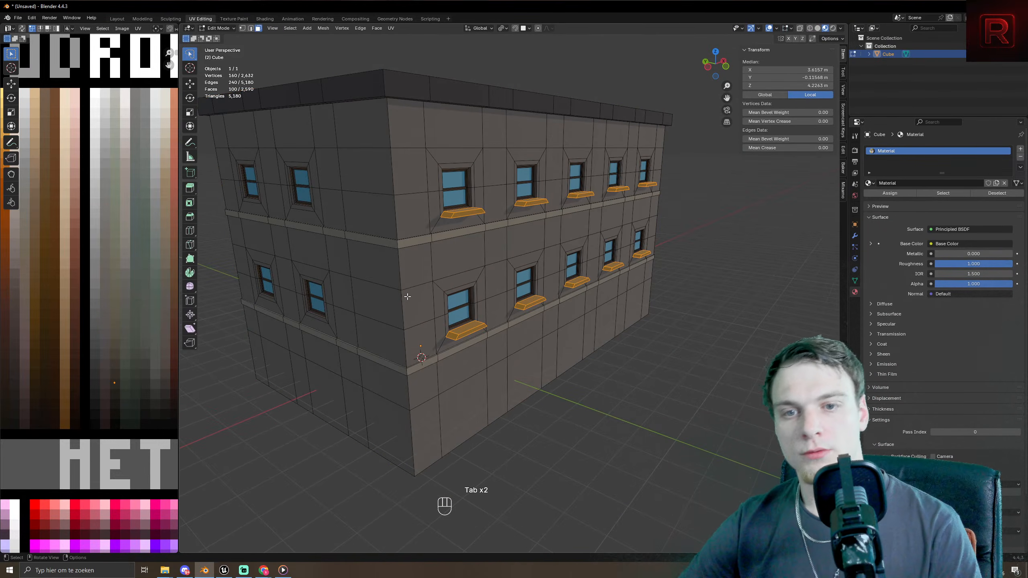
- Duplicate the ground-floor wall face near the corner, narrow it along X and extrude it outward about 0.12 m as a door
scroll(431, 384, up, 3)
shift+middle_drag(433, 373, 426, 280)
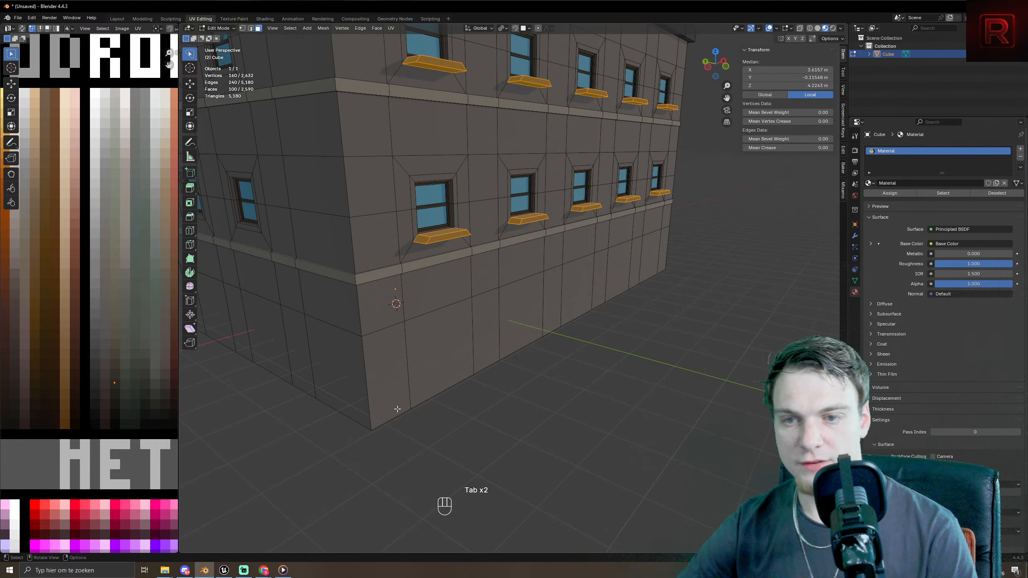
click(428, 359)
key(shift+d)
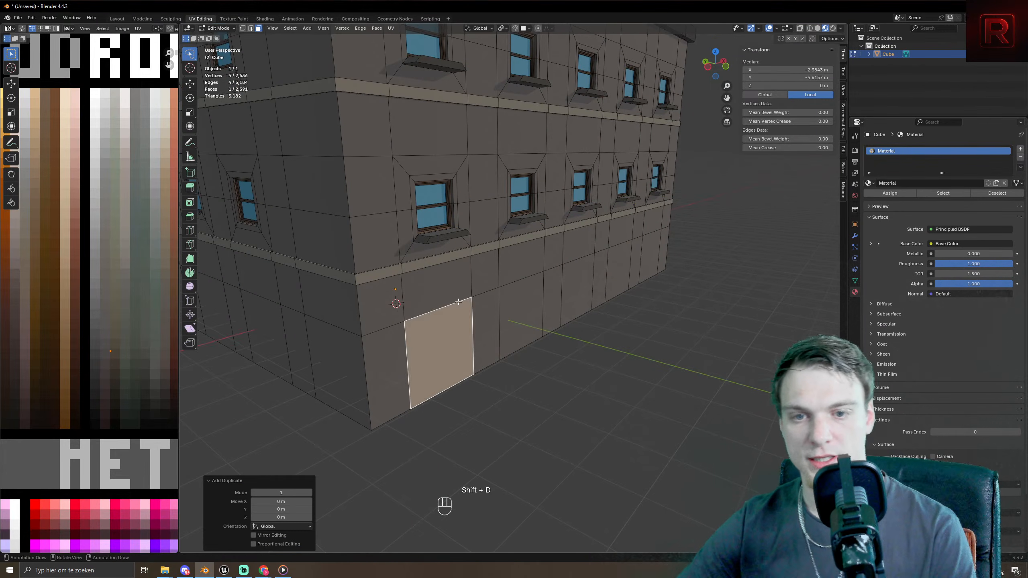
key(s)
key(x)
click(593, 378)
key(e)
click(592, 381)
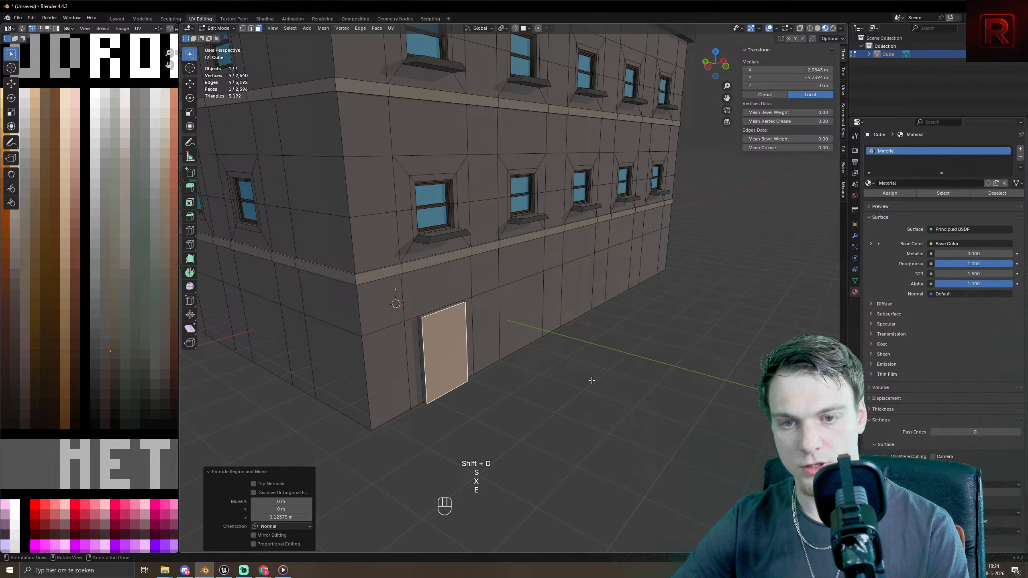
- Inset the door's front face by about 0.09 m and push it inward to leave a raised frame
key(i)
click(601, 392)
key(e)
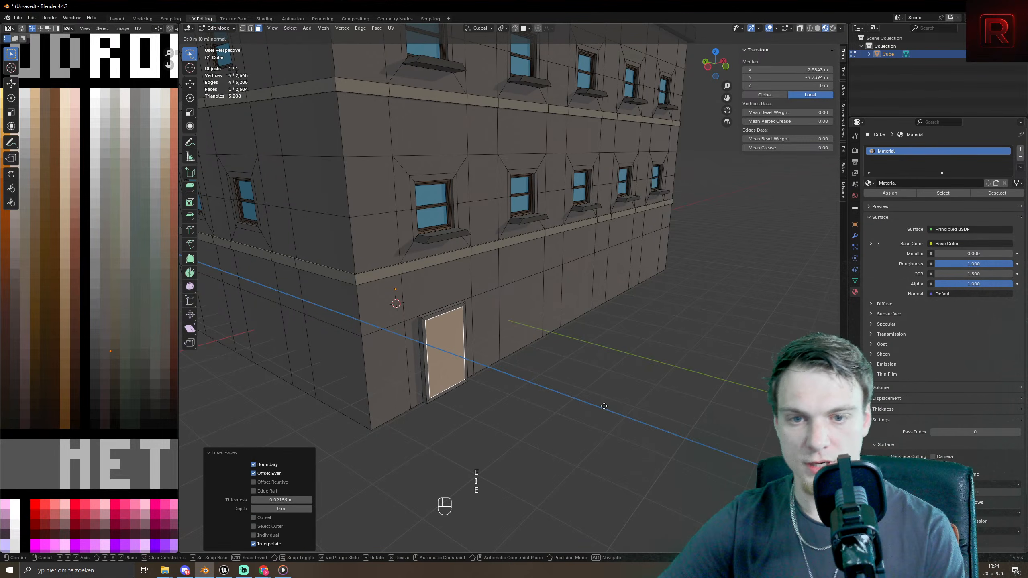
click(602, 407)
key(Tab)
key(Tab)
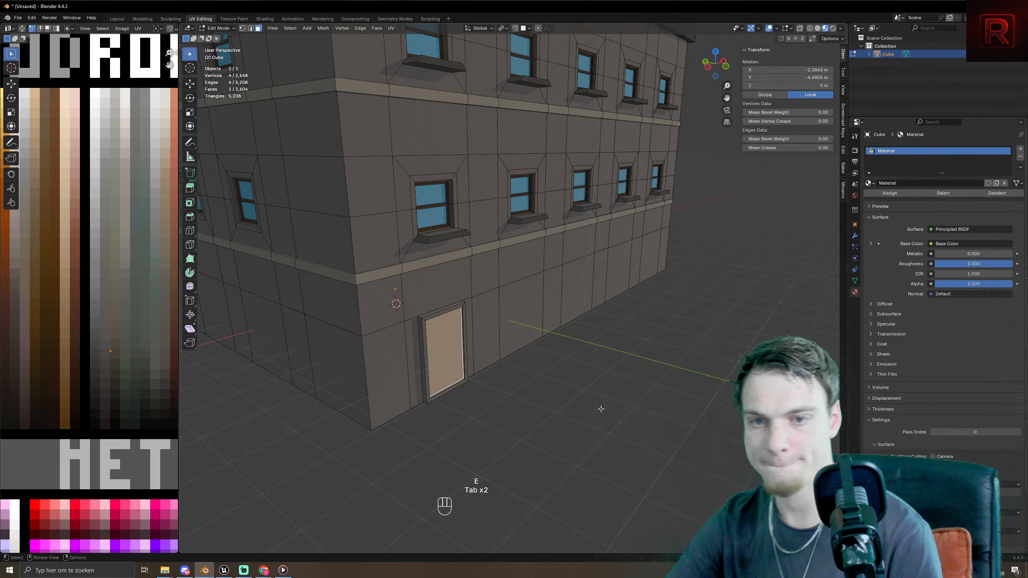
- Move the recessed door panel's UVs onto a dark brown in the WOOD palette
key(g)
click(42, 362)
key(Tab)
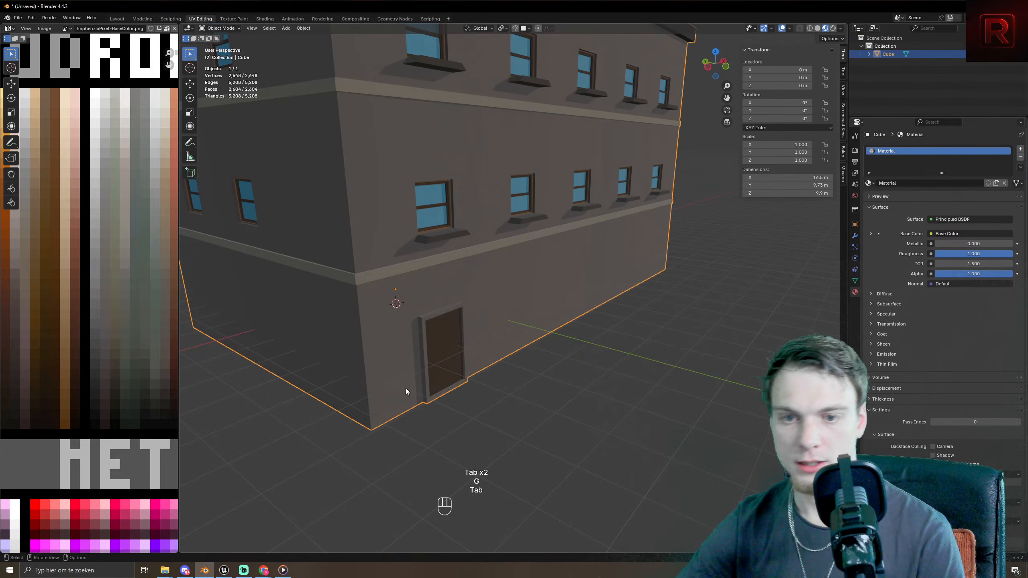
middle_drag(406, 387, 588, 331)
scroll(588, 332, down, 5)
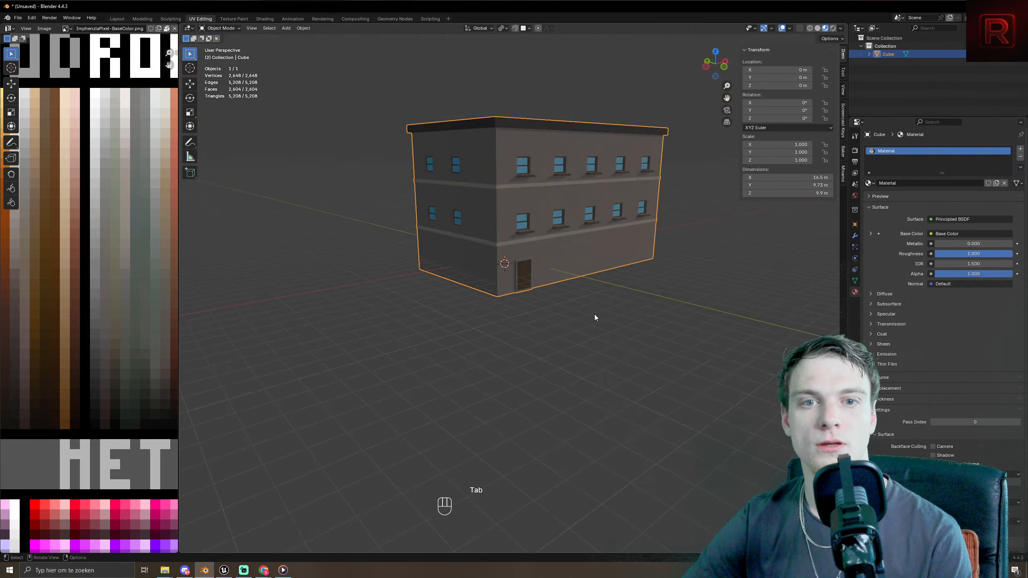
scroll(594, 315, up, 12)
scroll(550, 367, down, 8)
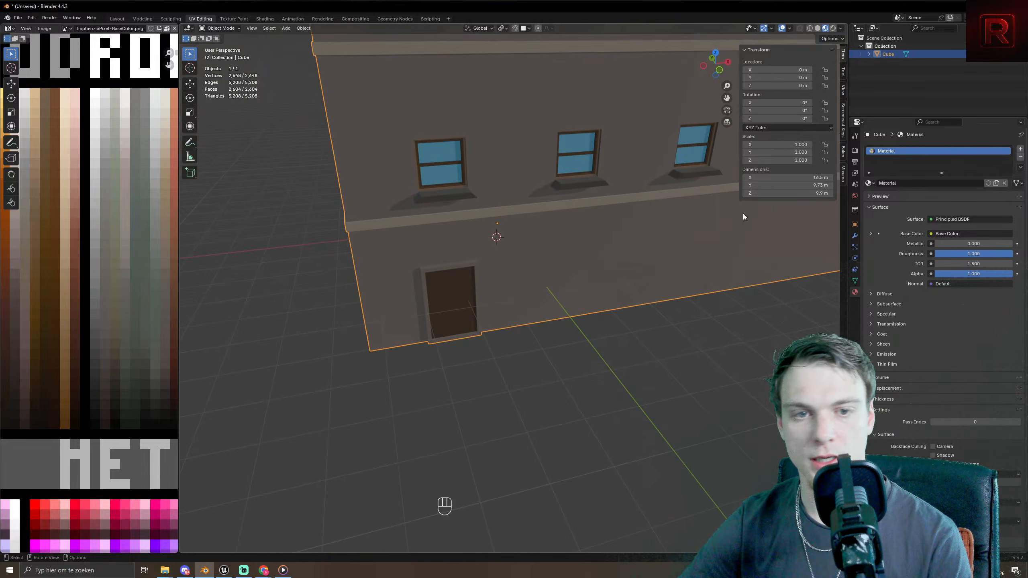
- Add a horizontal loop cut around the ground-floor walls and slide it down close to the base
middle_drag(550, 367, 577, 321)
key(Tab)
scroll(513, 275, up, 4)
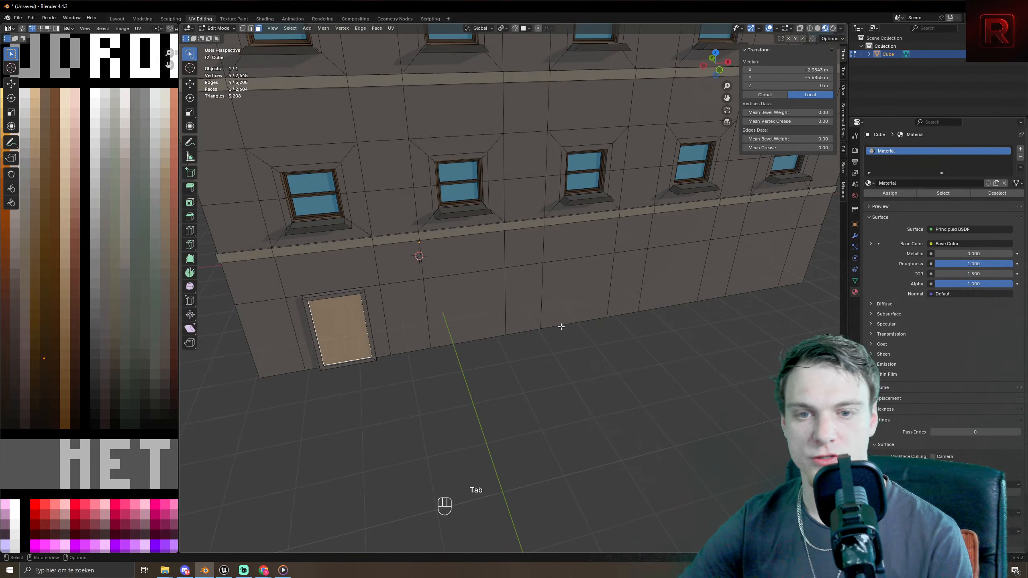
key(ctrl+r)
click(258, 356)
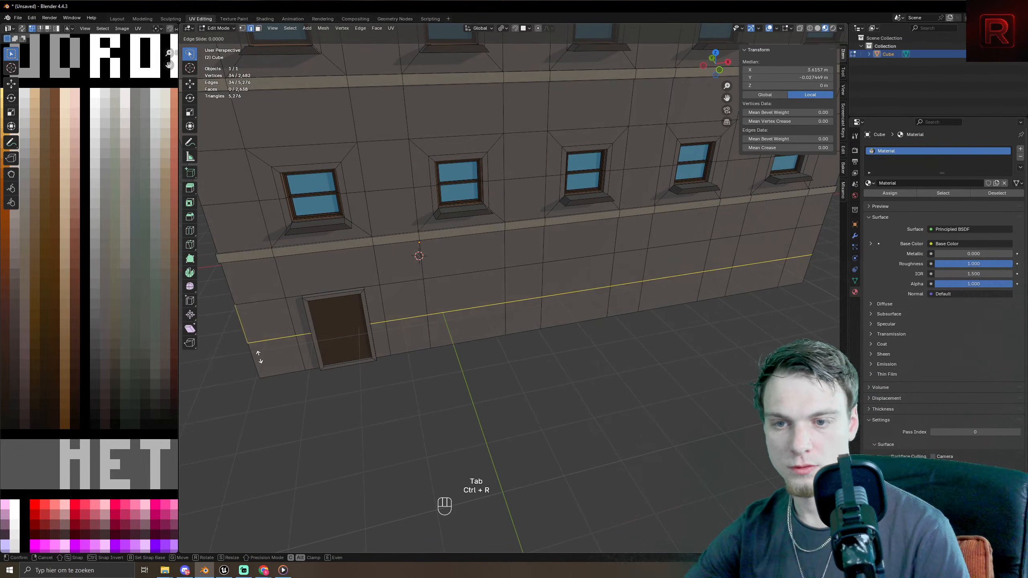
click(254, 389)
- Select six lower ground-floor wall faces to the right of the door as two three-face groups and inset them by about 0.13 m
key(3)
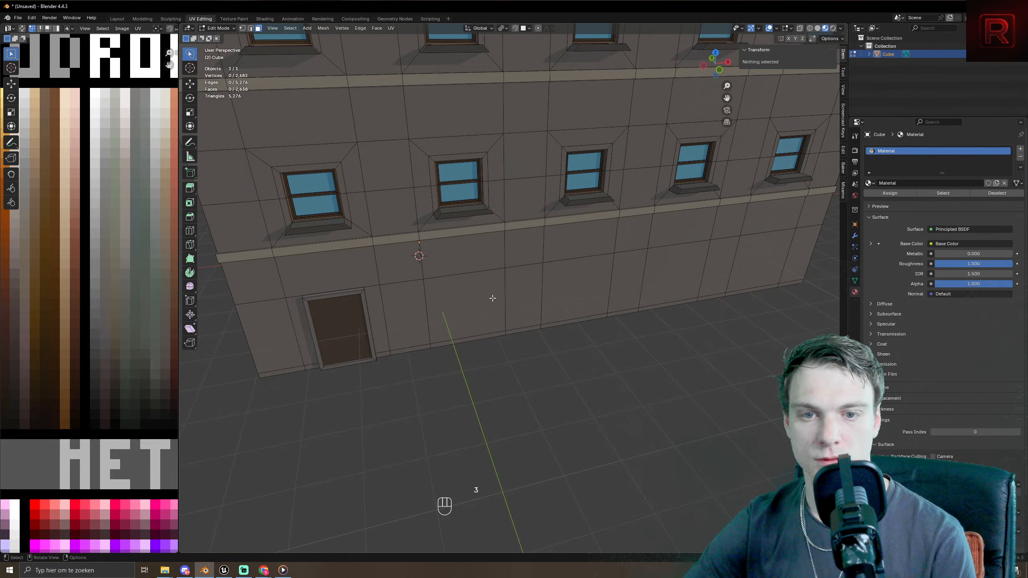
click(465, 304)
shift+click(523, 297)
shift+click(586, 307)
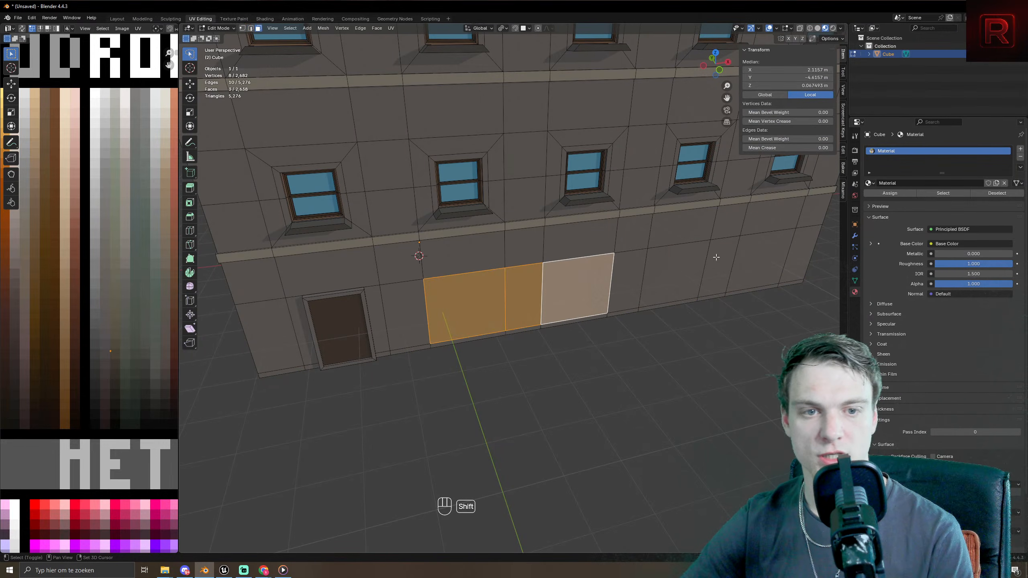
shift+click(675, 277)
shift+click(718, 270)
shift+click(759, 263)
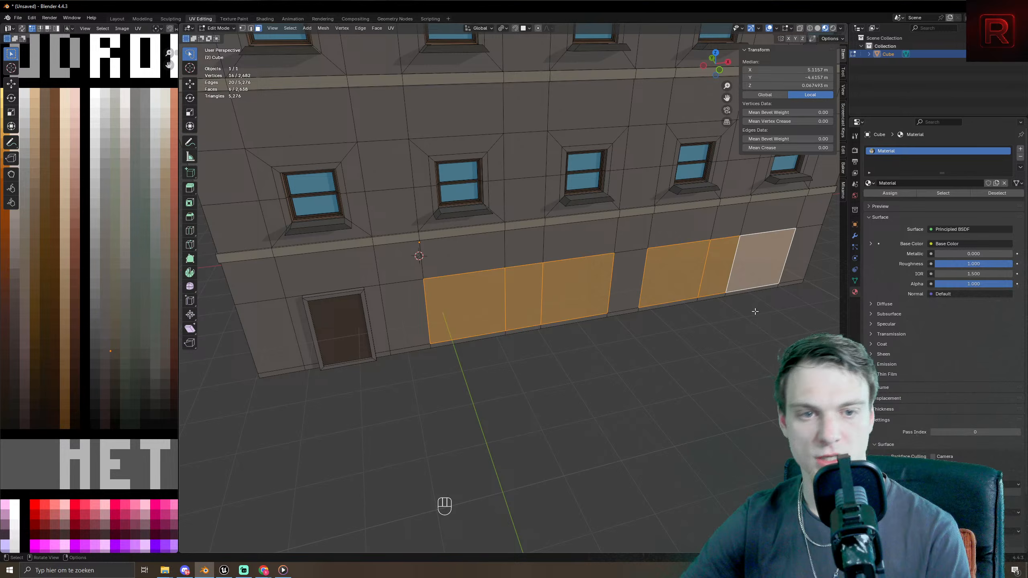
key(i)
click(760, 336)
middle_drag(761, 336, 773, 355)
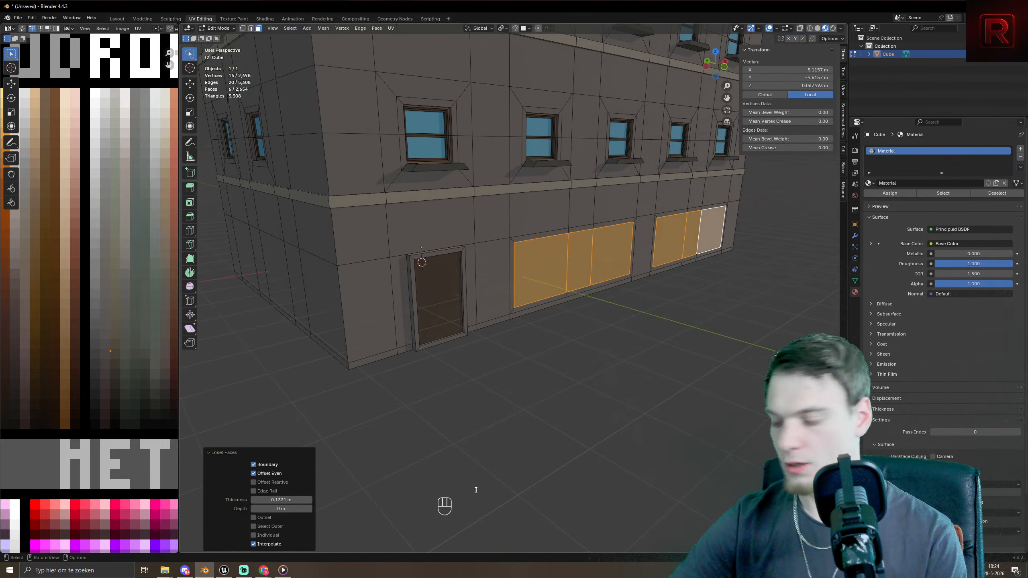
- Inset the two face groups again by about 0.07 m to form shop window frames
key(i)
click(757, 357)
scroll(756, 358, up, 3)
scroll(748, 366, up, 3)
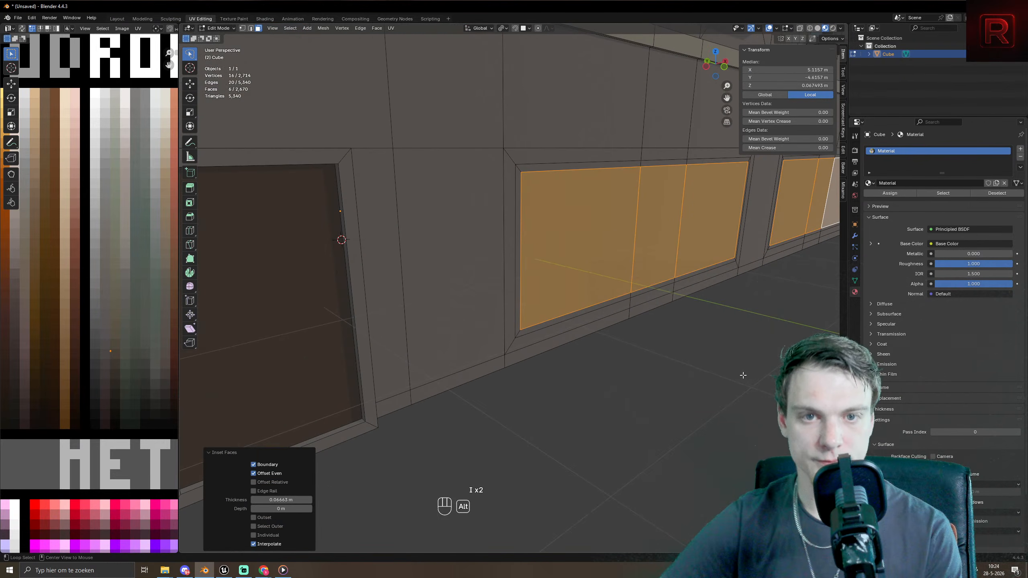
- Extrude the inner shop window faces along their normals about 0.03 m into the wall
key(alt+e)
click(740, 374)
click(740, 376)
key(Tab)
scroll(739, 376, down, 6)
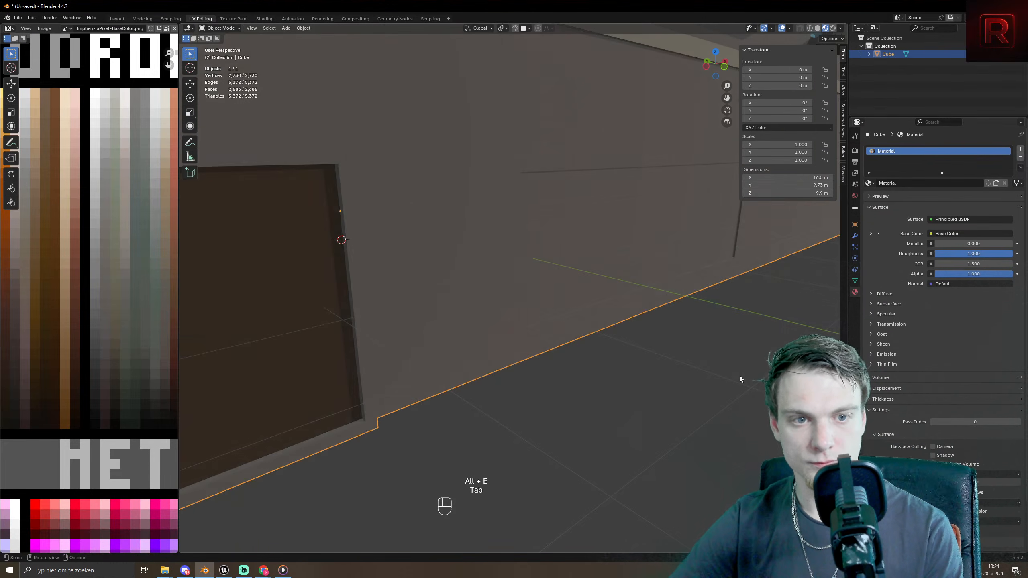
middle_drag(693, 362, 718, 371)
scroll(700, 343, up, 3)
key(Tab)
scroll(699, 344, up, 3)
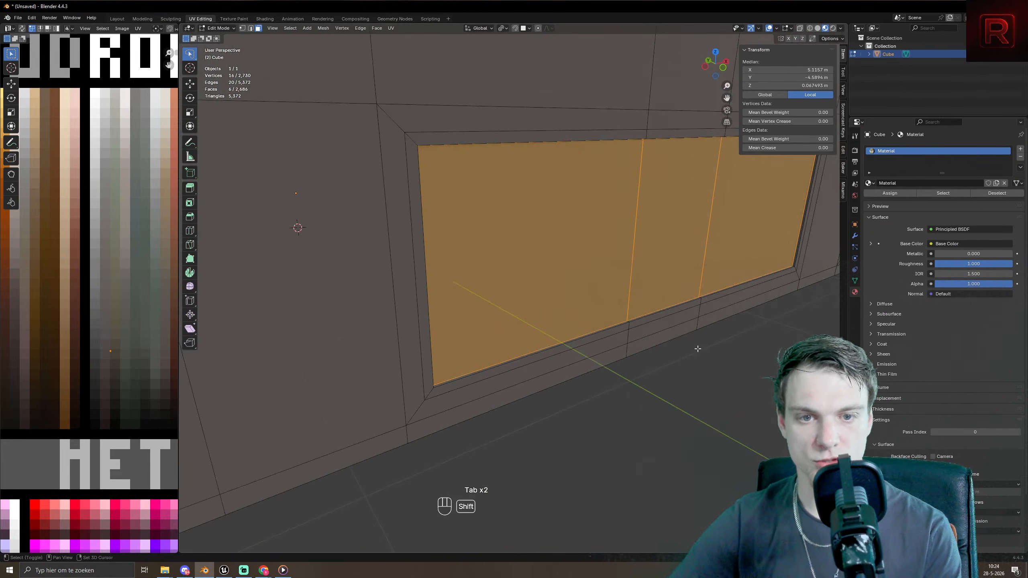
scroll(585, 379, up, 2)
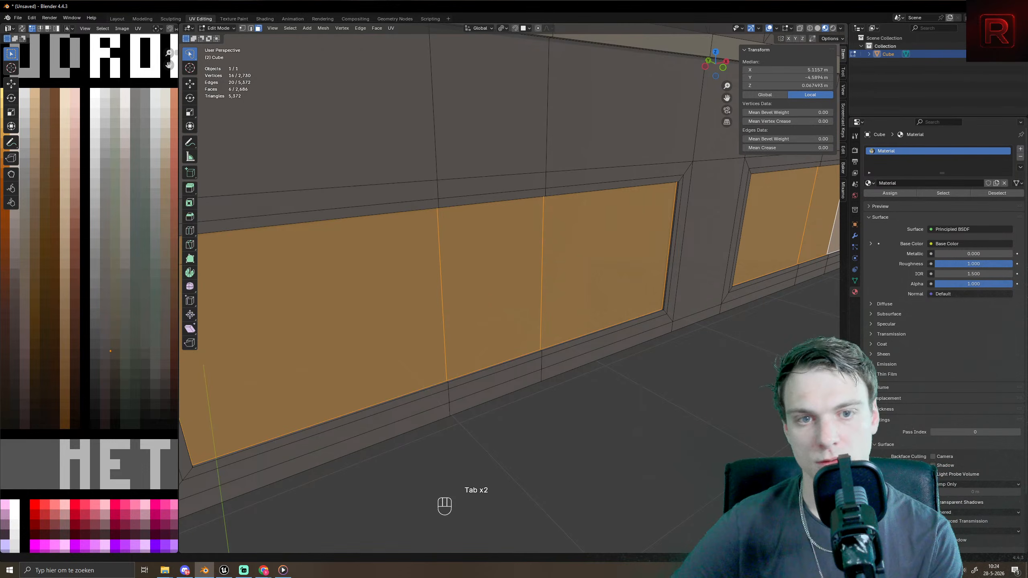
- Move the recessed shop window faces' UVs across the palette texture into the ICE palette
key(g)
click(293, 403)
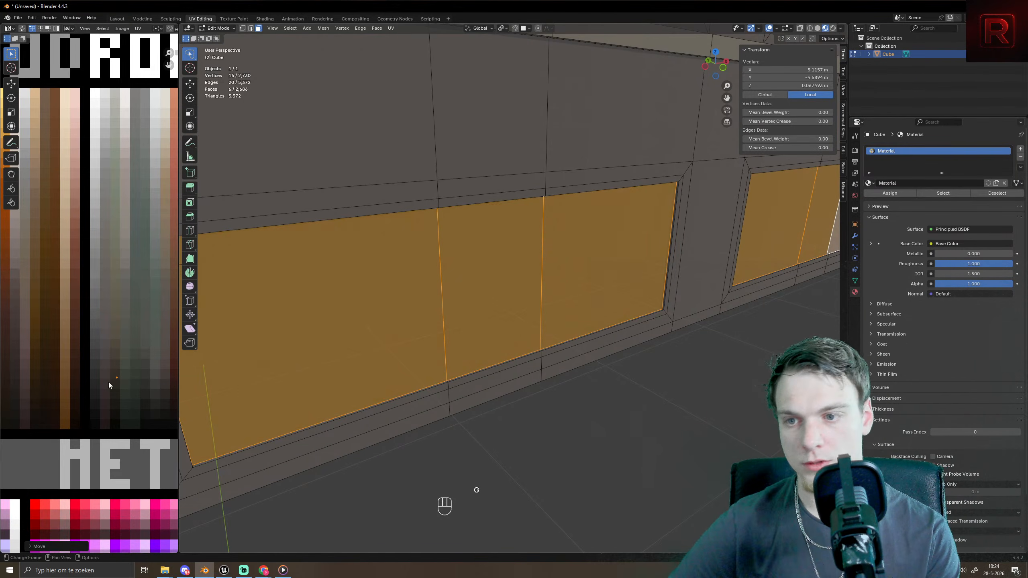
scroll(108, 383, down, 3)
middle_drag(170, 385, 94, 385)
key(g)
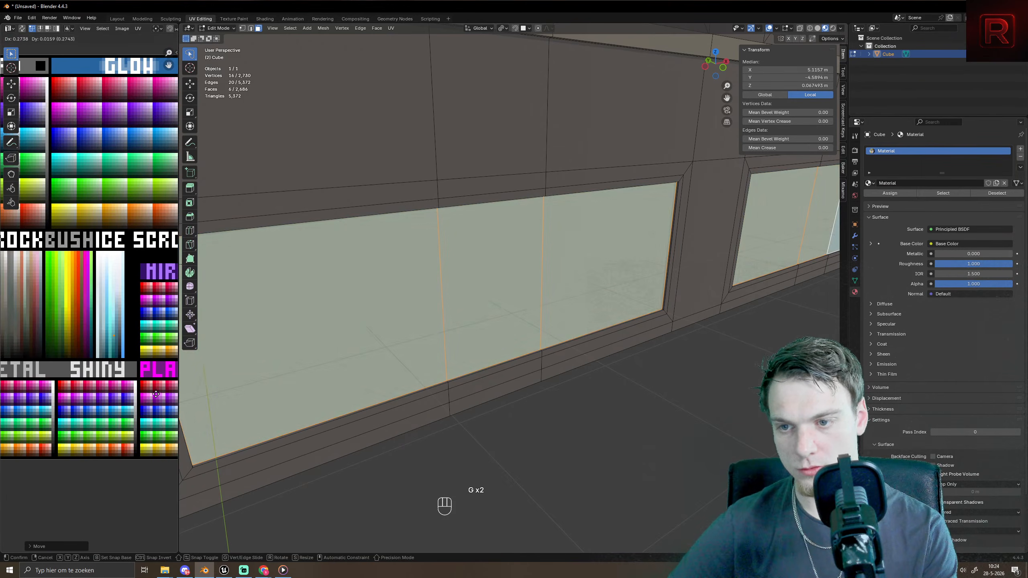
click(101, 364)
key(Tab)
key(Tab)
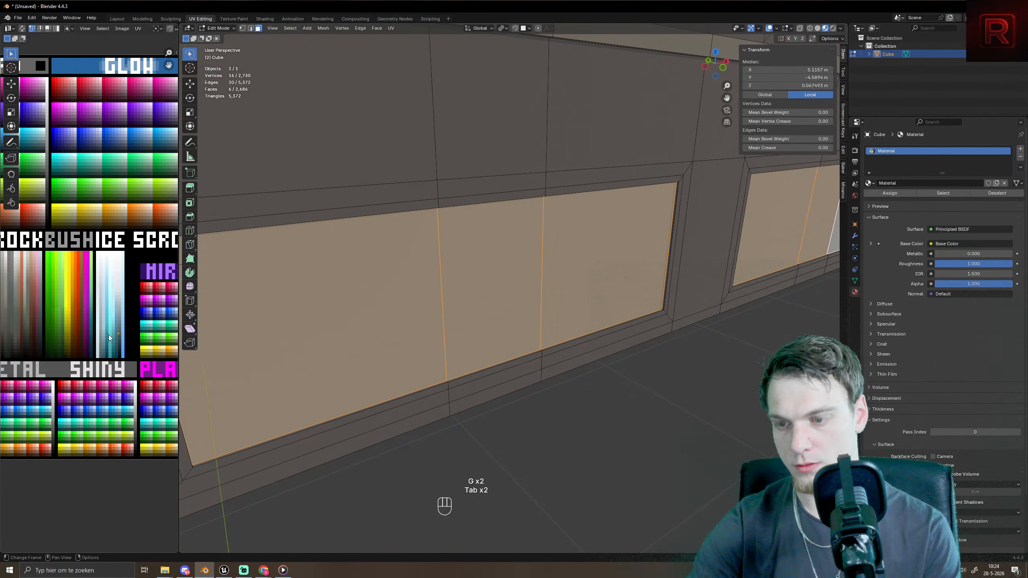
- Fine-position the shop window UVs on the muted blue column of the ICE palette to match the upper windows
key(KP_Decimal)
key(f)
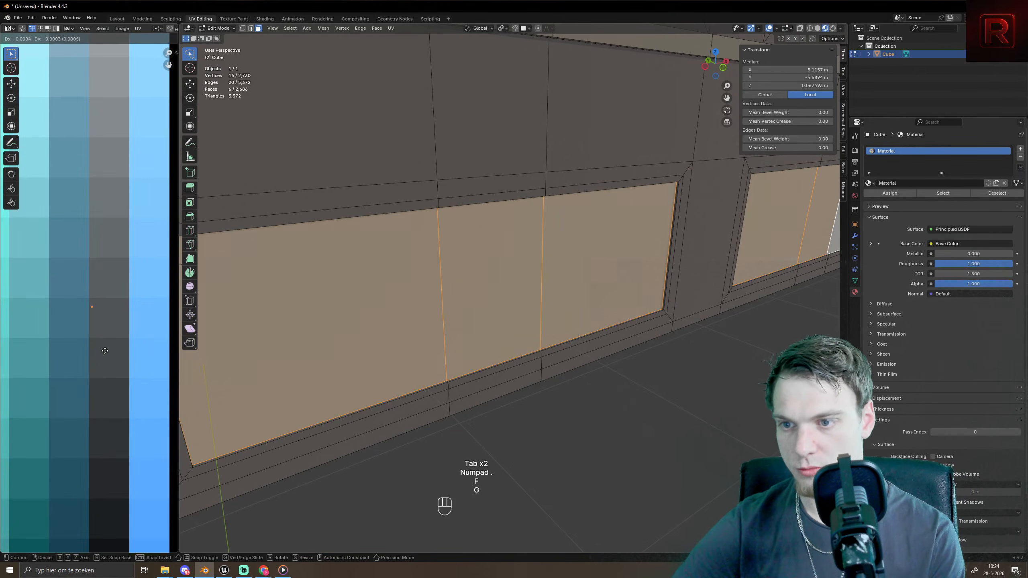
key(g)
click(95, 393)
scroll(459, 325, down, 8)
key(Tab)
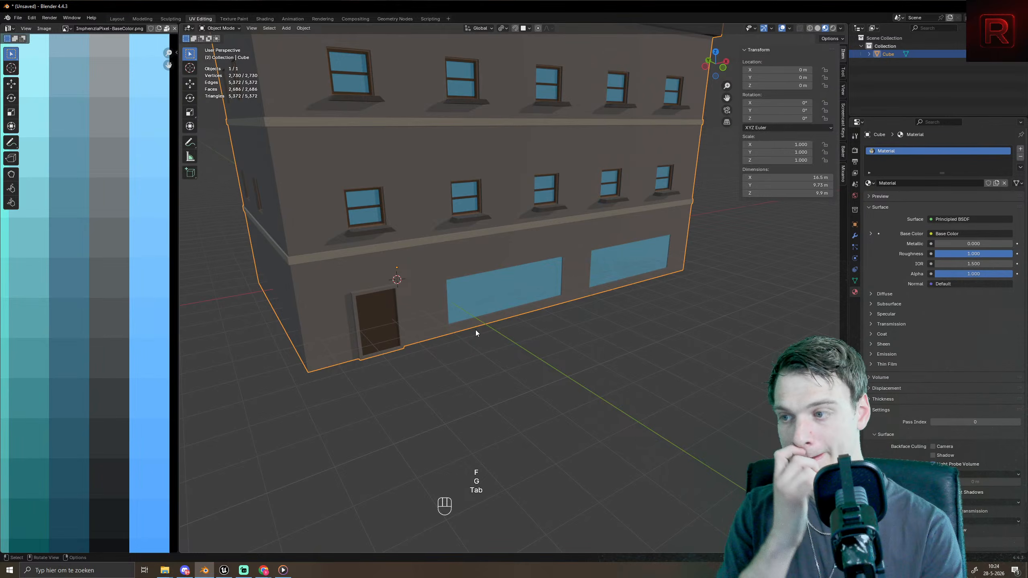
- Grow the selection to include the shop window frames and move the frame UVs onto a very dark shade in the WOOD palette
middle_drag(475, 331, 460, 319)
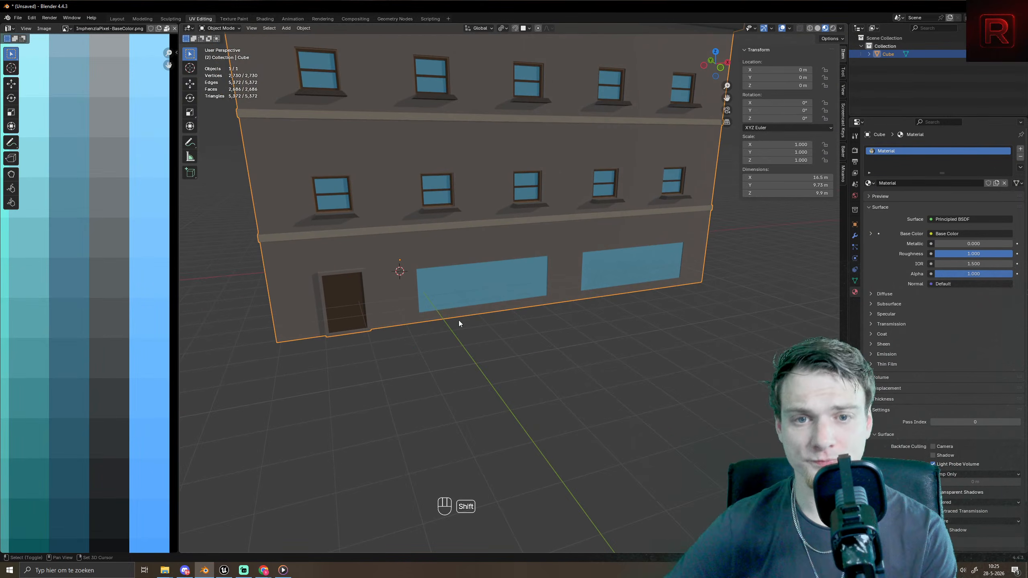
key(Tab)
scroll(465, 324, up, 2)
click(504, 334)
key(ctrl+KP_Add)
key(ctrl+KP_Add)
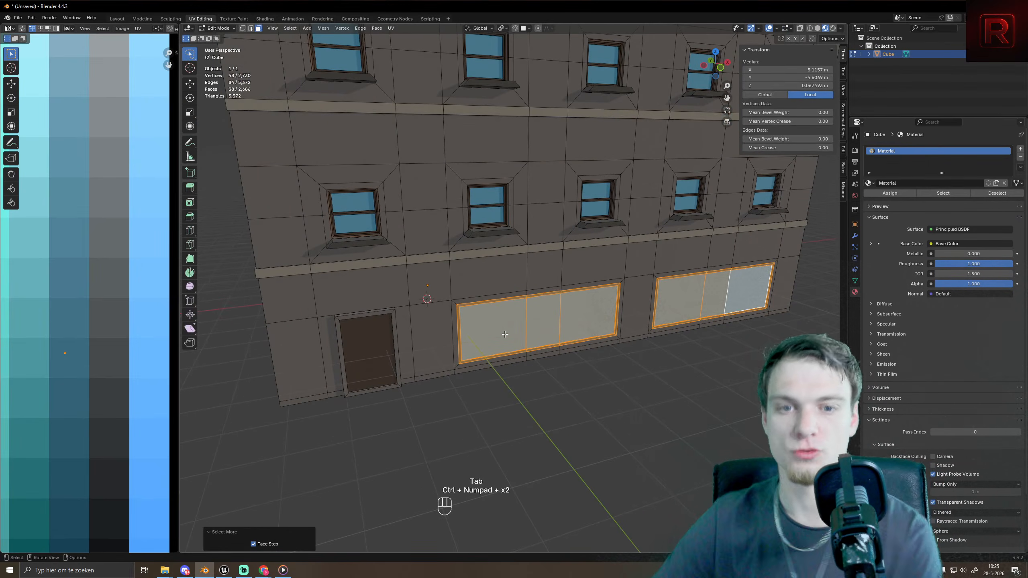
scroll(465, 320, down, 1)
scroll(135, 376, down, 8)
middle_drag(101, 251, 161, 376)
key(g)
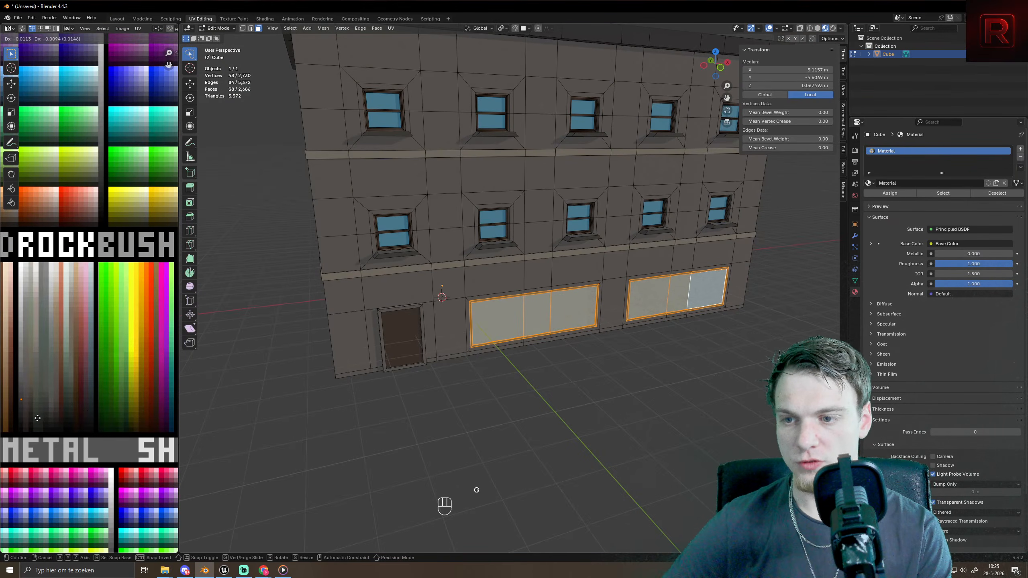
click(30, 443)
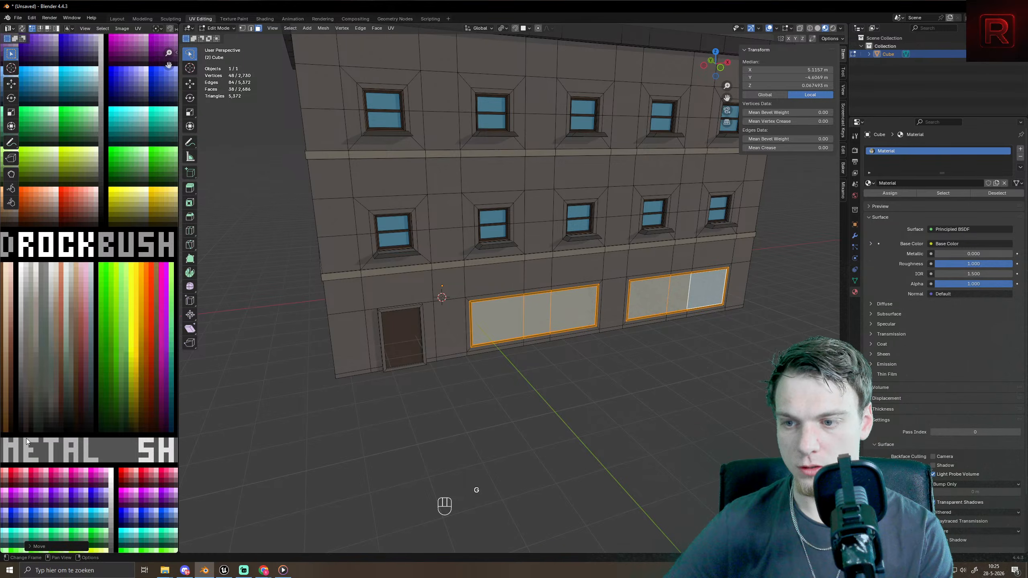
middle_drag(20, 444, 95, 445)
key(g)
click(93, 434)
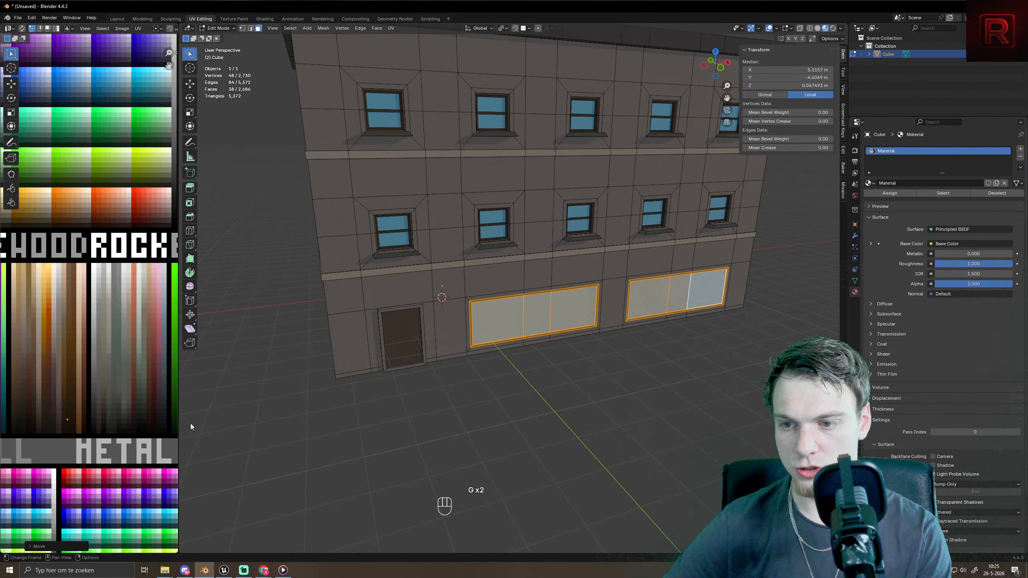
- Examine the shop windows, the whole building and the corner around the door
key(Tab)
scroll(647, 350, up, 2)
scroll(647, 351, up, 4)
scroll(647, 351, down, 4)
middle_drag(496, 275, 474, 293)
scroll(504, 278, down, 4)
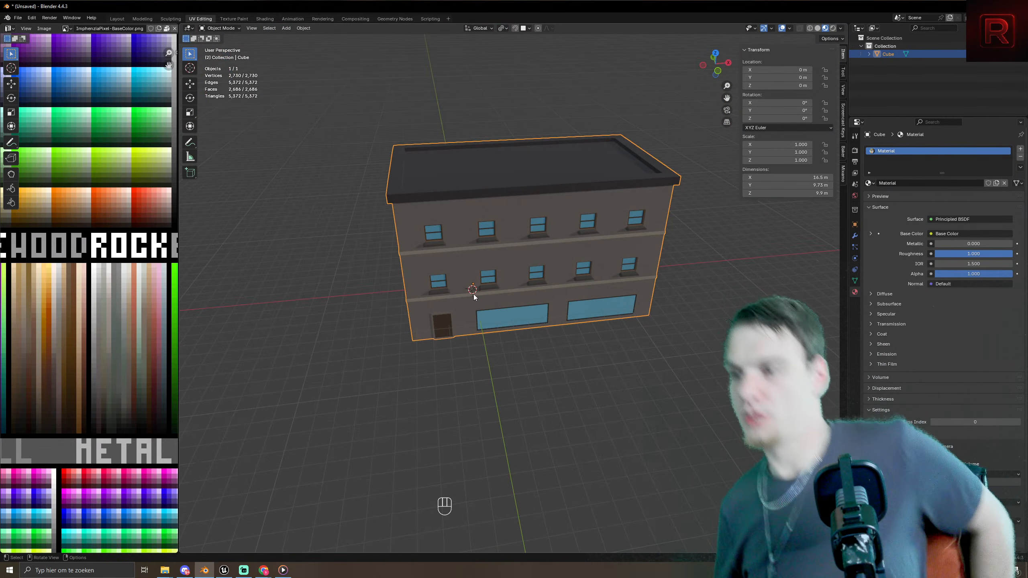
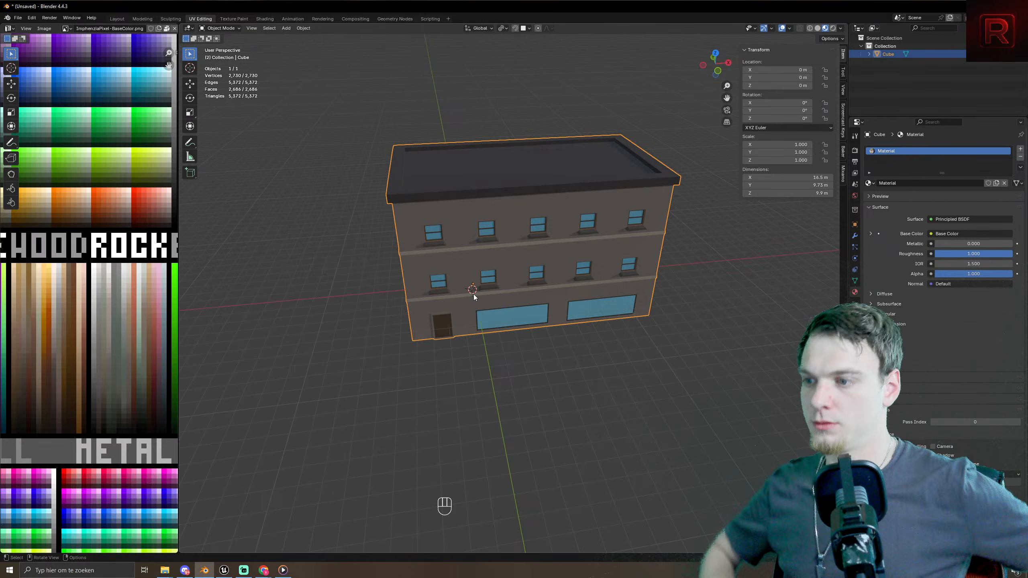
middle_drag(474, 297, 587, 290)
scroll(582, 320, up, 5)
scroll(587, 290, up, 1)
- Select the door frame's outer loop, grow it to the front faces and move their UVs onto a darker grey in the ROCK palette
key(Tab)
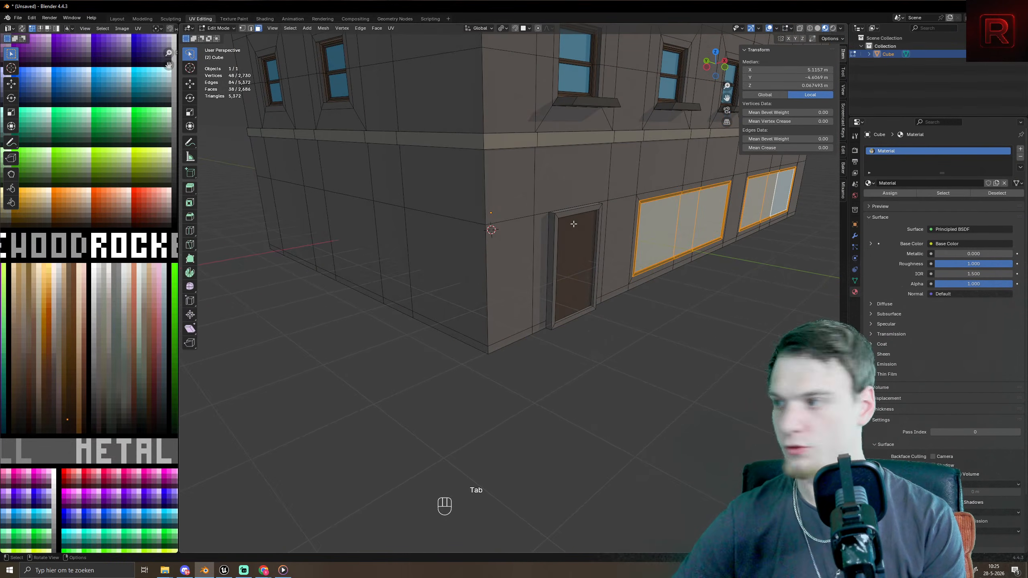
middle_drag(574, 222, 584, 245)
key(4)
alt+click(558, 251)
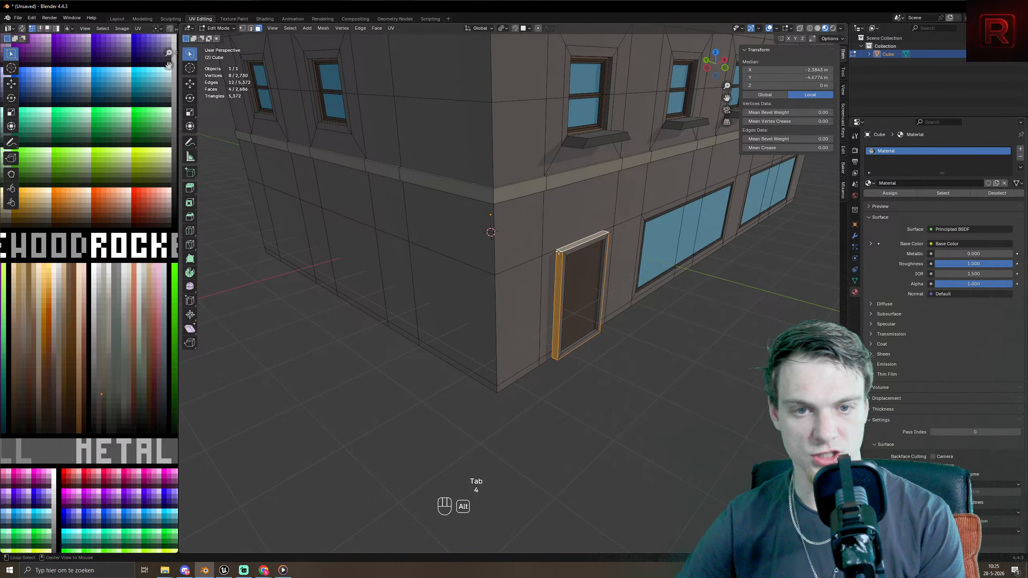
key(ctrl+KP_Add)
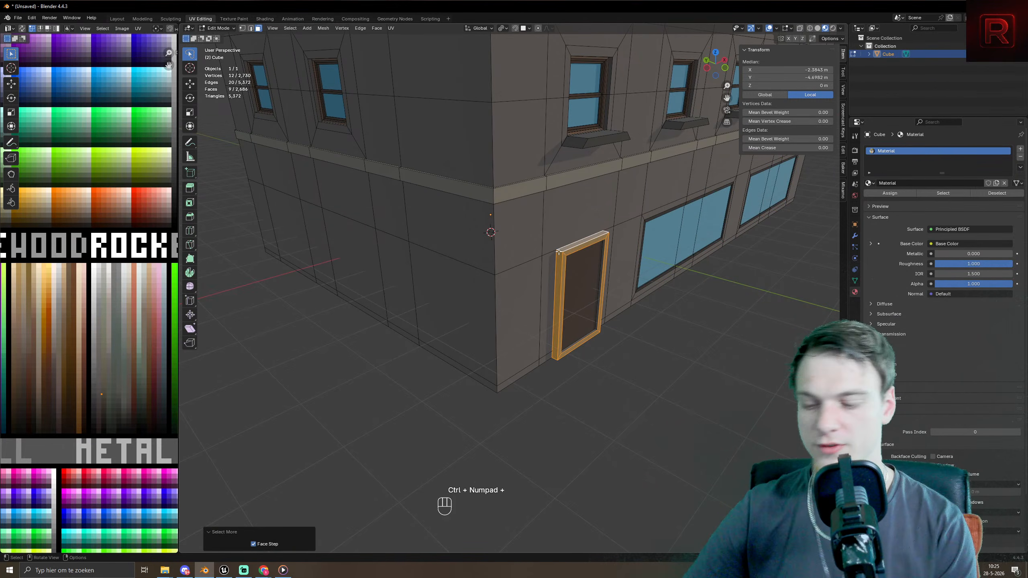
key(g)
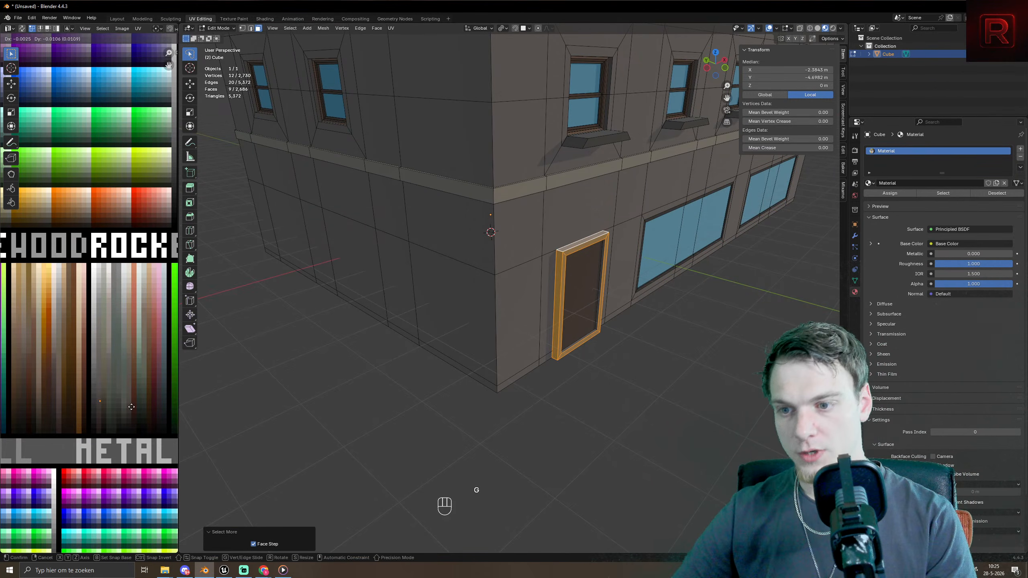
click(135, 416)
key(Tab)
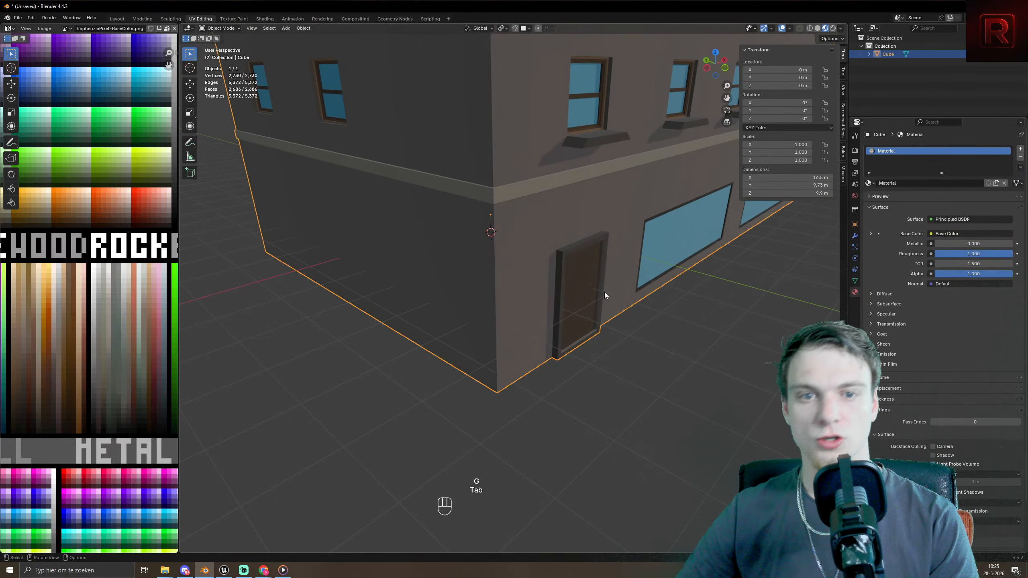
- Extend the selection to the door frame's inner sides and move the UVs onto a darker shade in the ROCK palette
key(Tab)
key(ctrl+KP_Add)
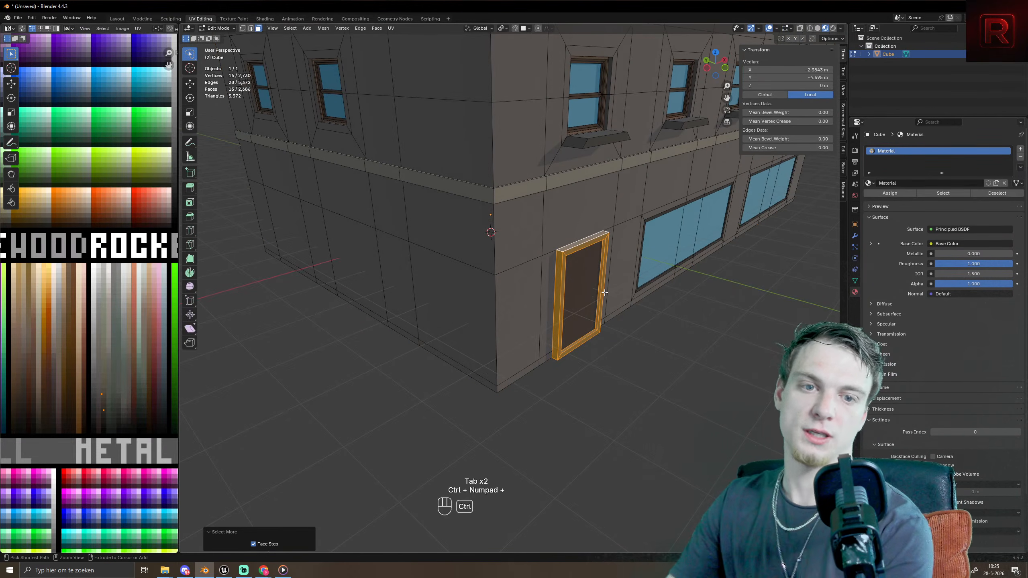
scroll(146, 408, up, 6)
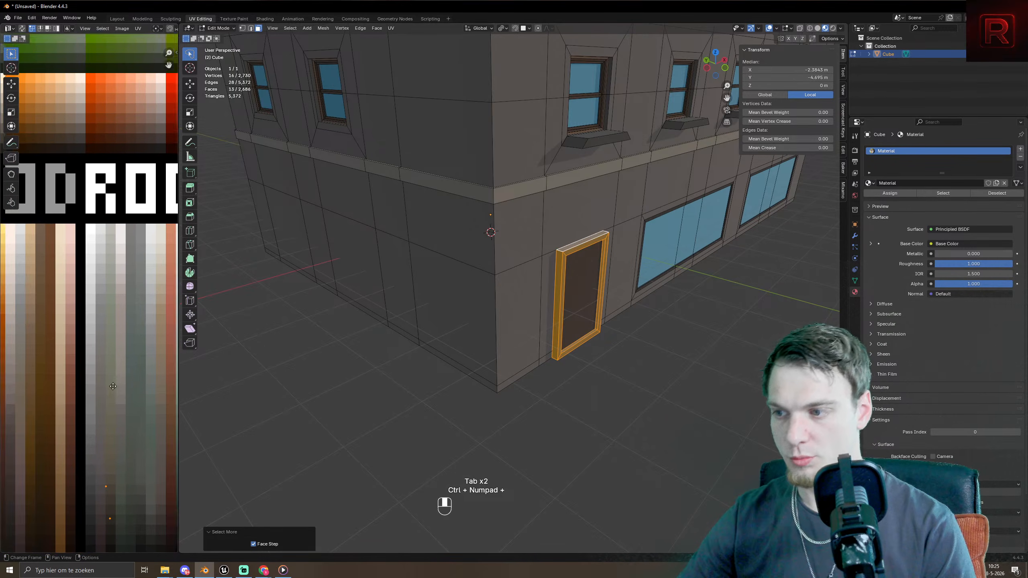
drag(98, 452, 97, 451)
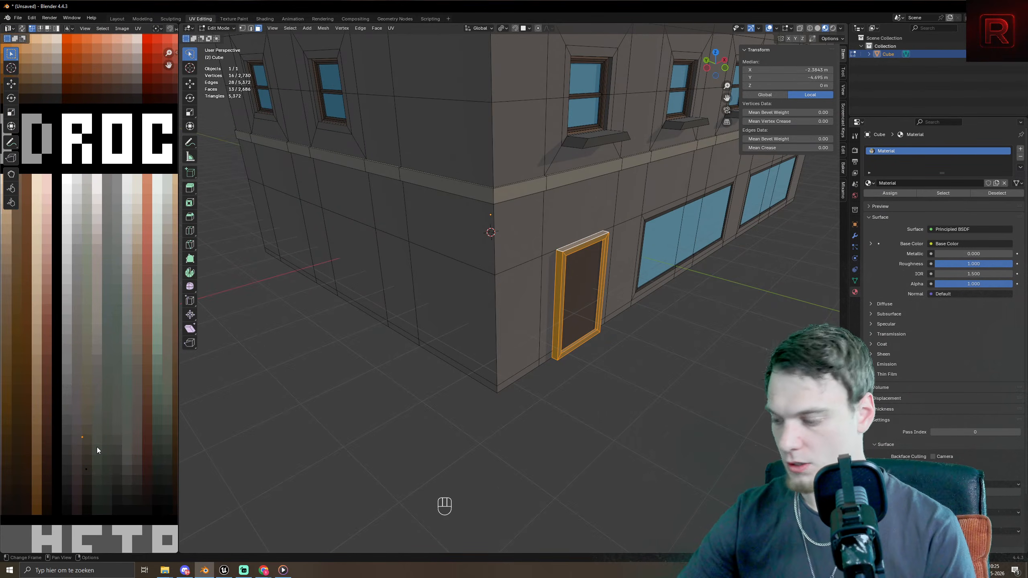
key(g)
click(97, 498)
key(Tab)
scroll(641, 417, down, 8)
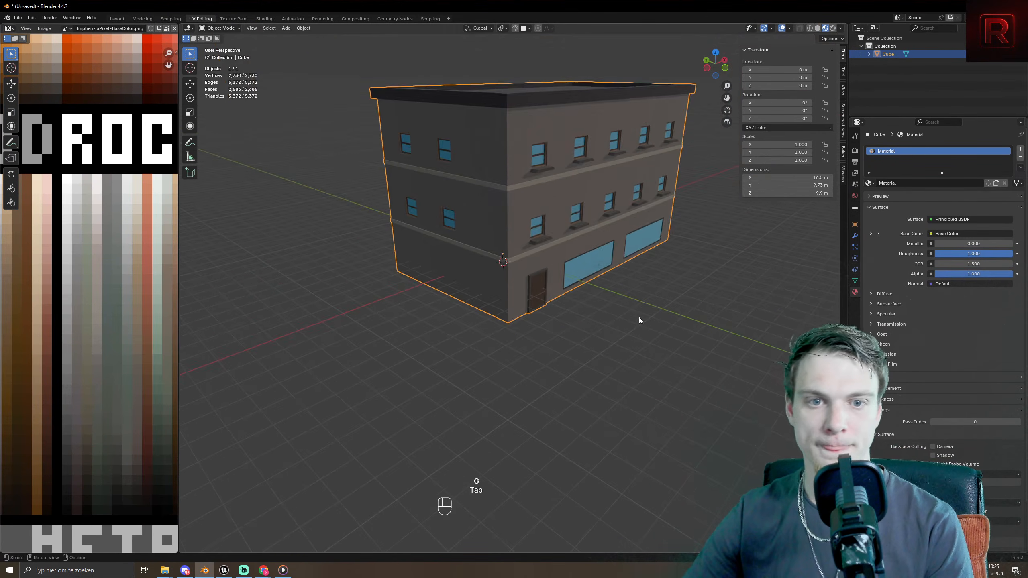
- Duplicate the recessed door panel face in place and scale the copy to about 0.34 along Z and 0.35 along X
middle_drag(639, 317, 480, 292)
click(501, 318)
scroll(514, 332, up, 5)
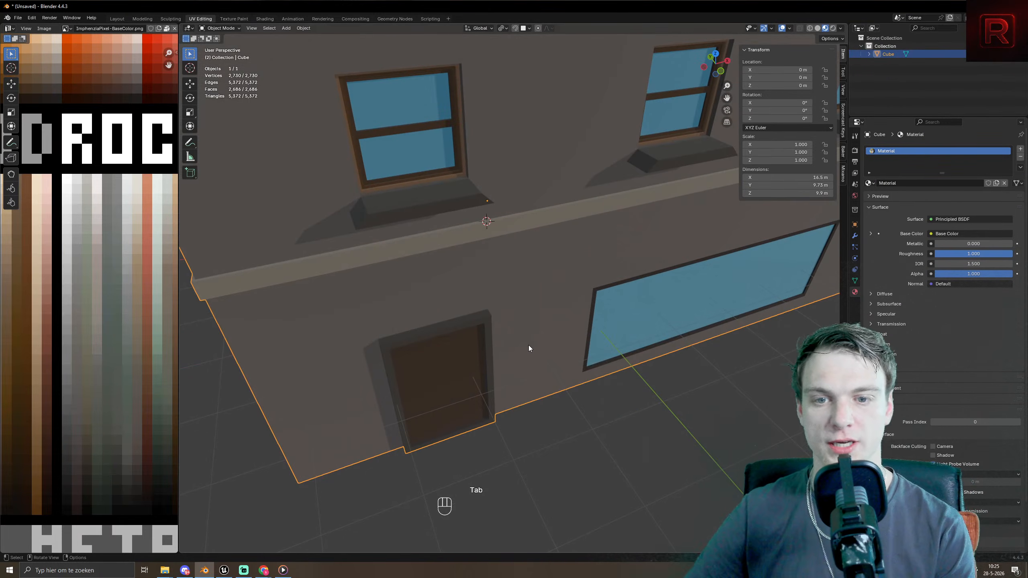
middle_drag(536, 345, 501, 305)
key(Tab)
click(475, 298)
key(shift+d)
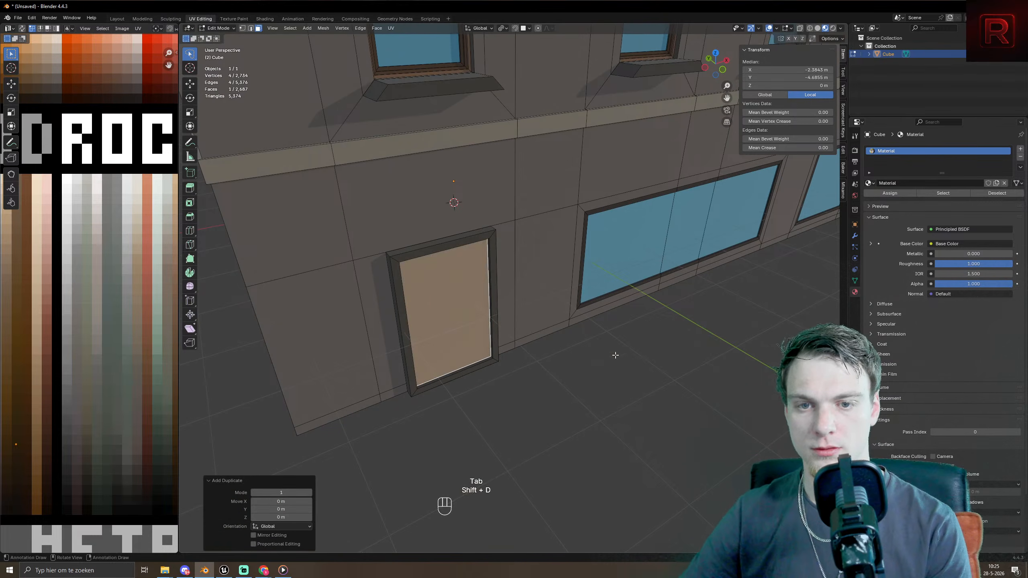
key(s)
key(z)
click(571, 335)
key(s)
key(x)
click(537, 346)
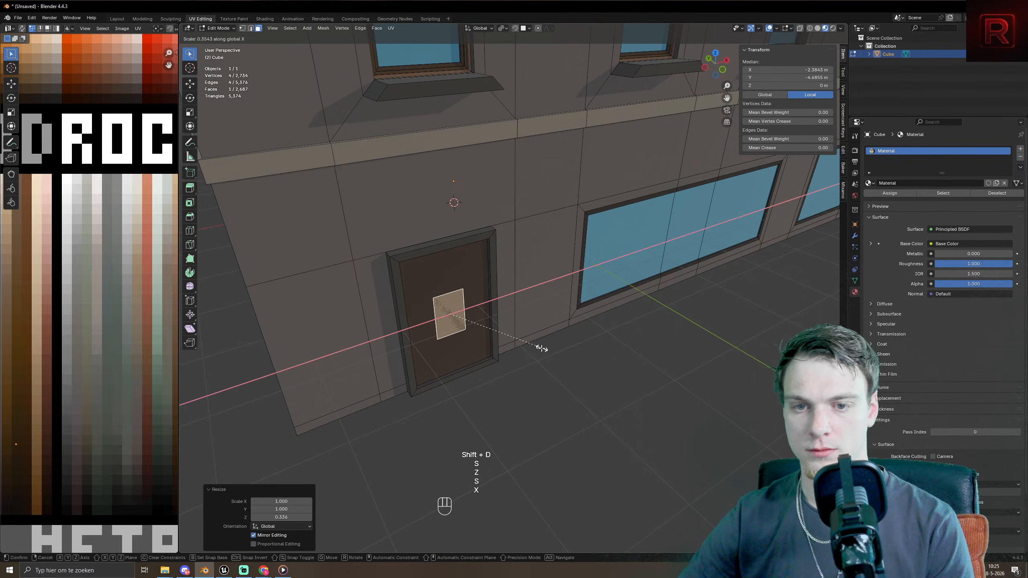
- Move the small duplicated face about 0.23 m along X and flatten it to about 0.36 along Z
key(g)
key(x)
click(633, 374)
key(s)
key(z)
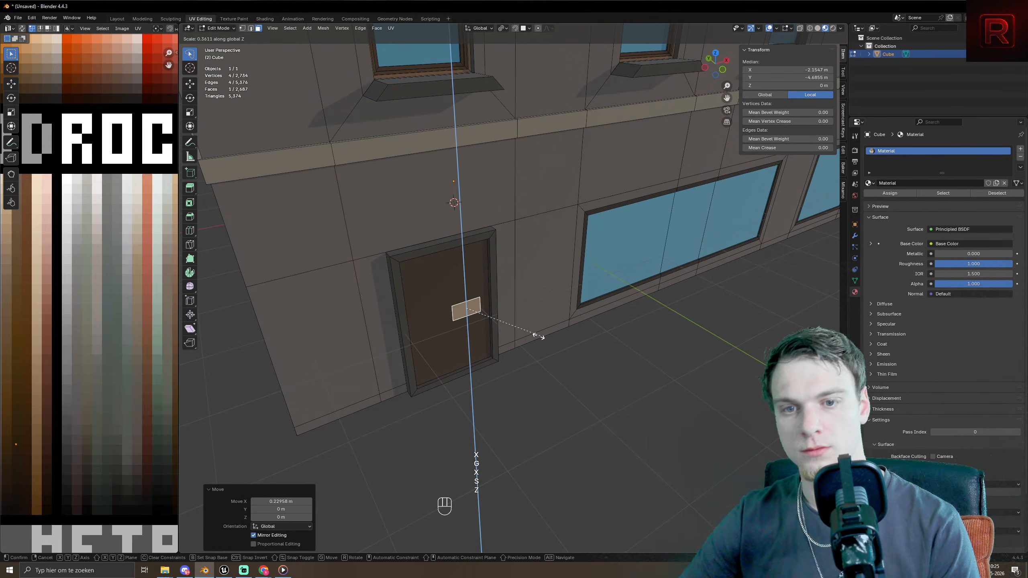
click(538, 336)
- Shift the flattened face about 0.10 m further along X toward the door's edge and narrow it to about 0.47 along X
key(g)
key(x)
click(511, 331)
key(s)
key(x)
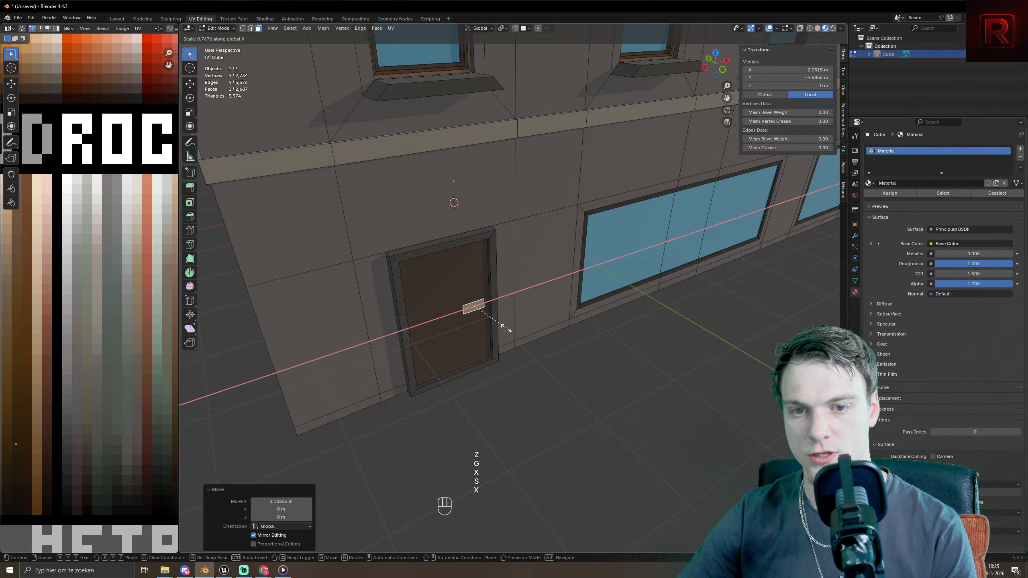
click(495, 327)
key(KP_Decimal)
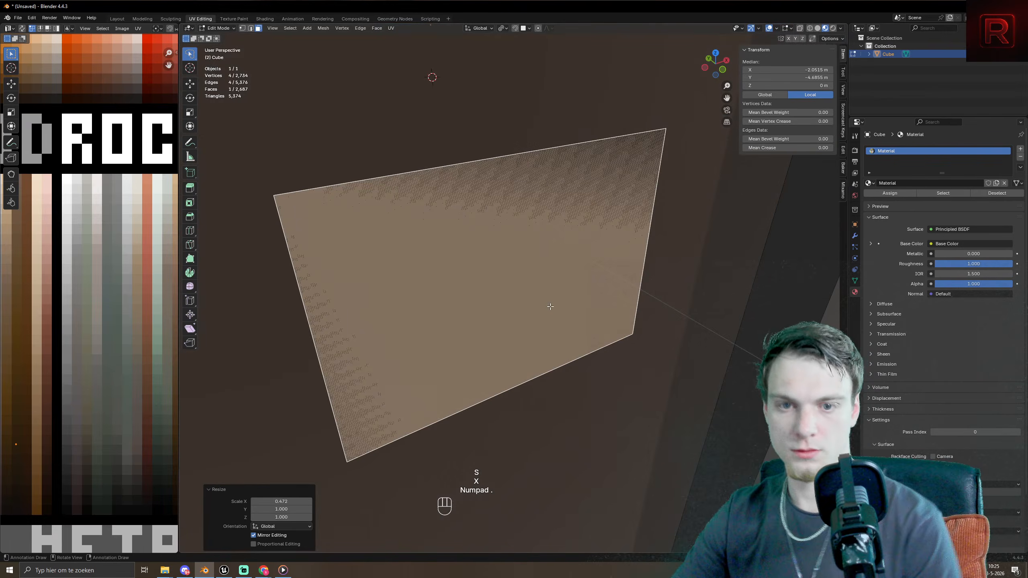
- Extrude the small door handle face outward, select the whole linked block and flatten it to about 0.37 along Z
scroll(538, 303, down, 3)
middle_drag(534, 303, 508, 299)
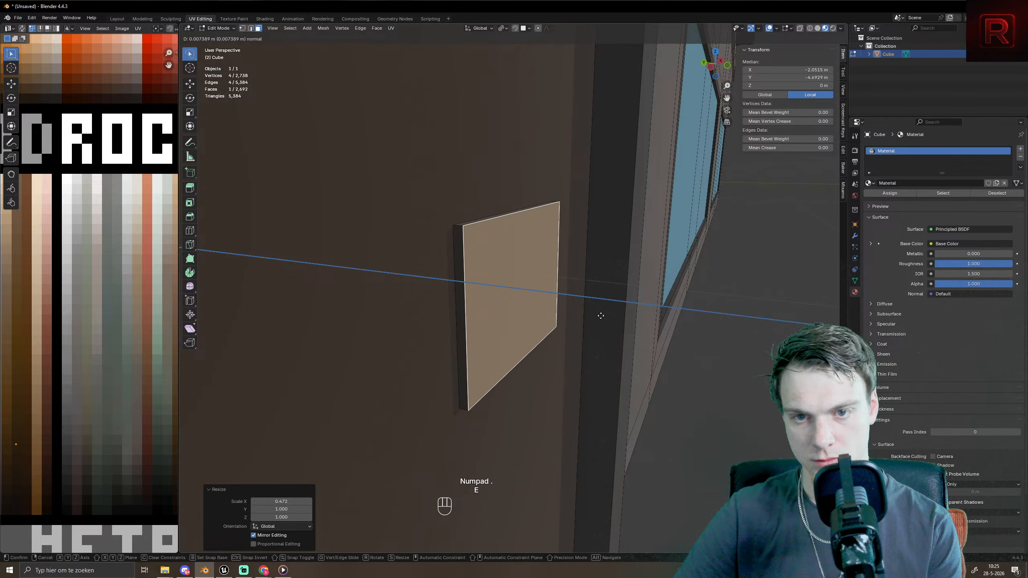
click(530, 306)
key(l)
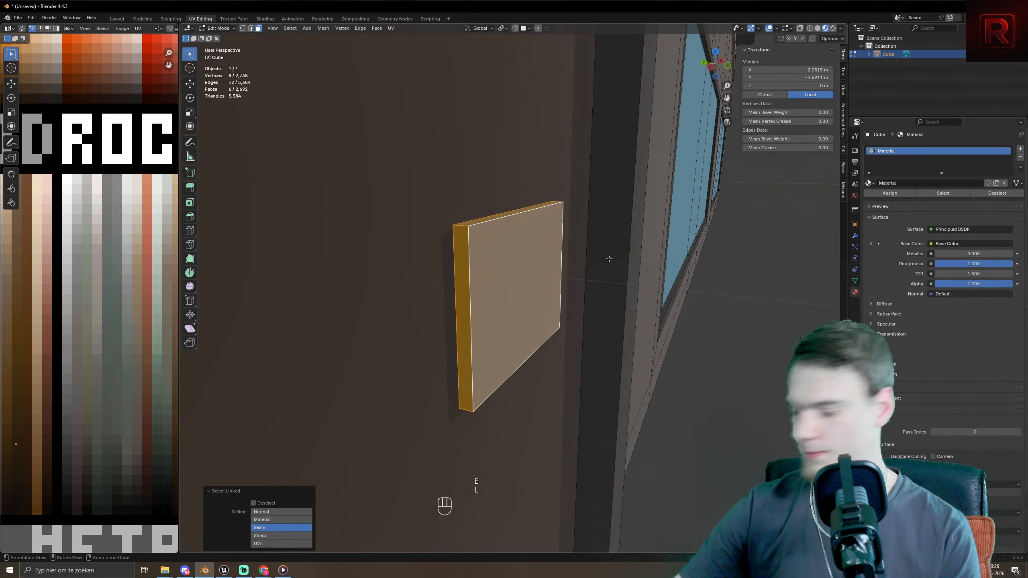
key(s)
key(z)
click(572, 313)
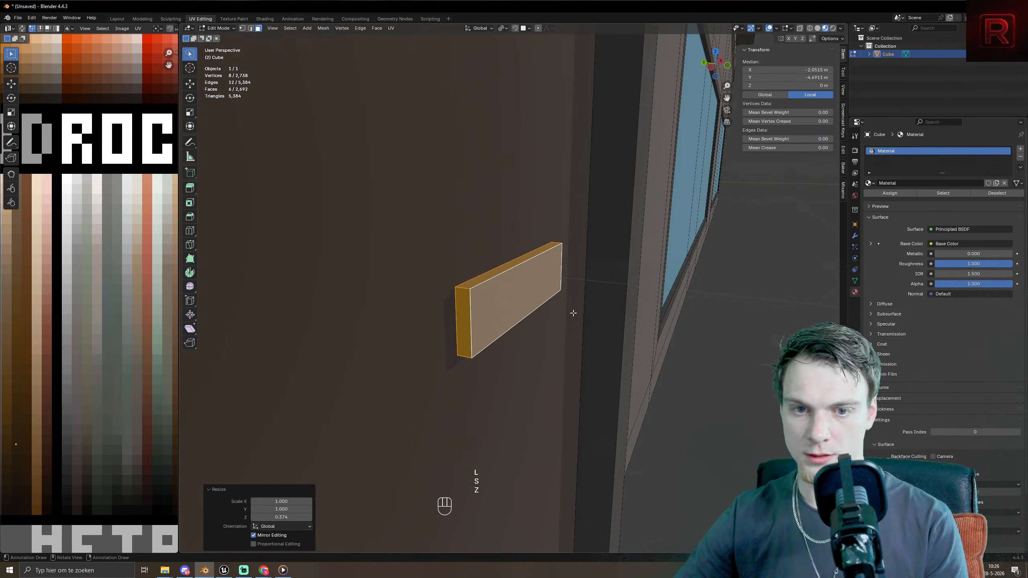
- Extrude the handle block's end face and scale it to about 0.24 to form a tapered tip
click(469, 316)
key(e)
click(527, 394)
key(s)
click(434, 380)
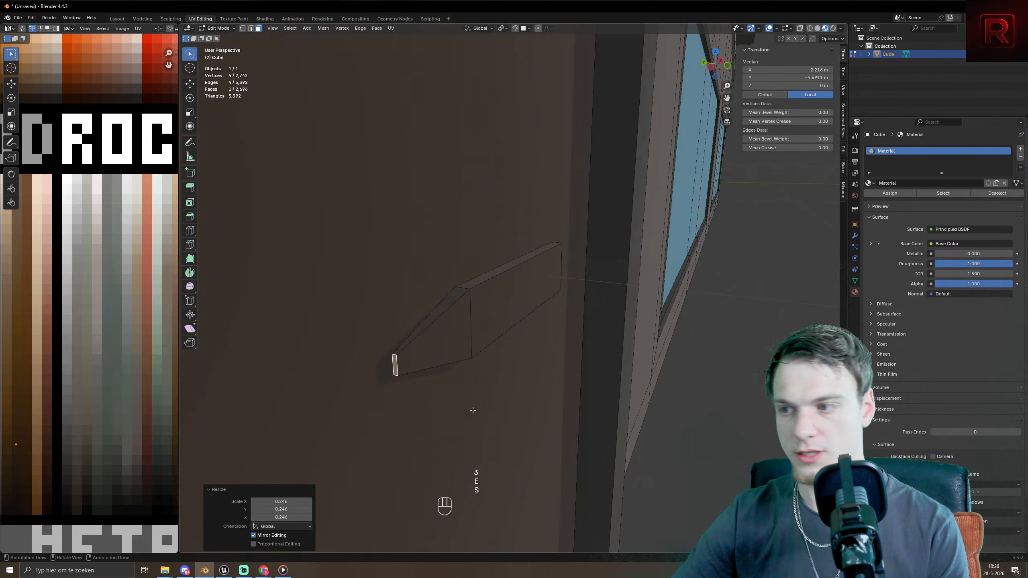
key(Tab)
key(Tab)
middle_drag(472, 410, 555, 286)
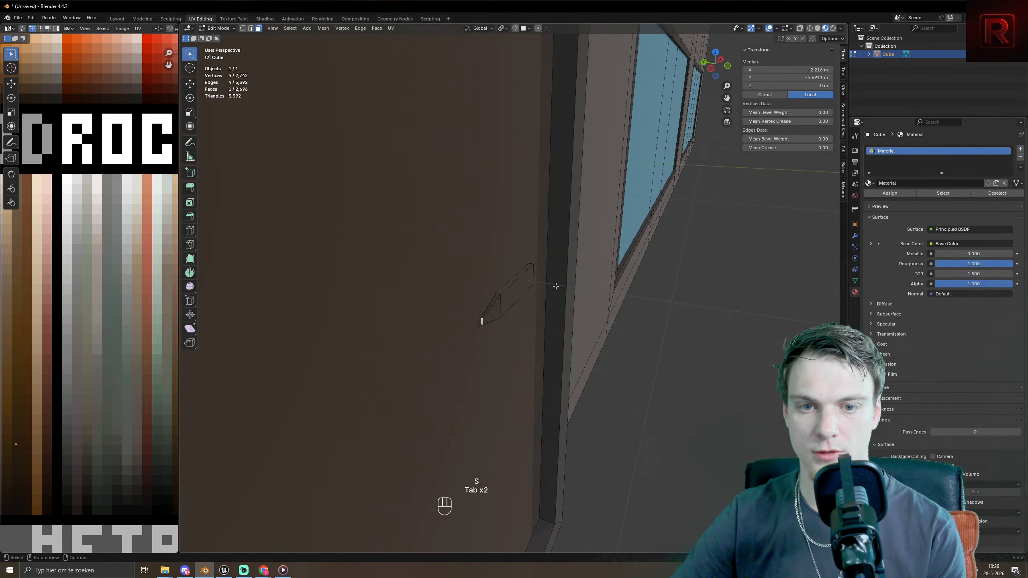
- Extrude the handle's two front faces outward, grow the selection and move its UVs onto a darker shade in the WOOD palette
key(e)
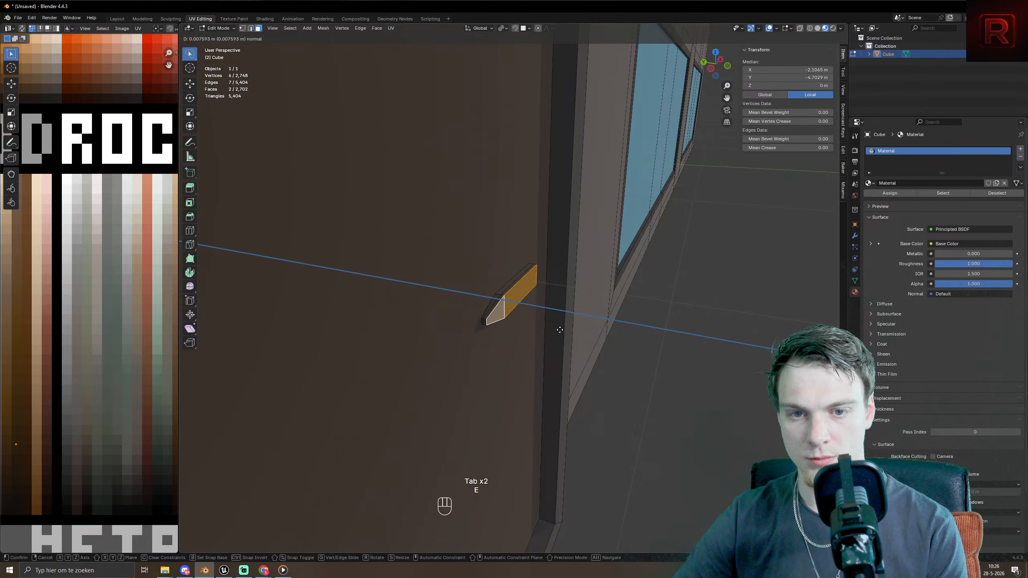
click(563, 329)
key(ctrl+KP_Add)
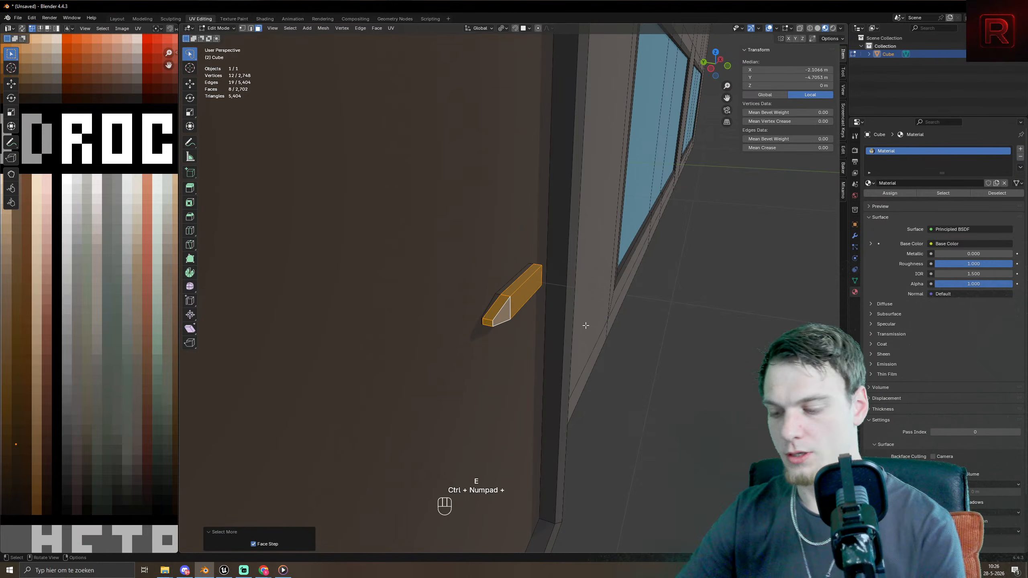
key(g)
click(73, 514)
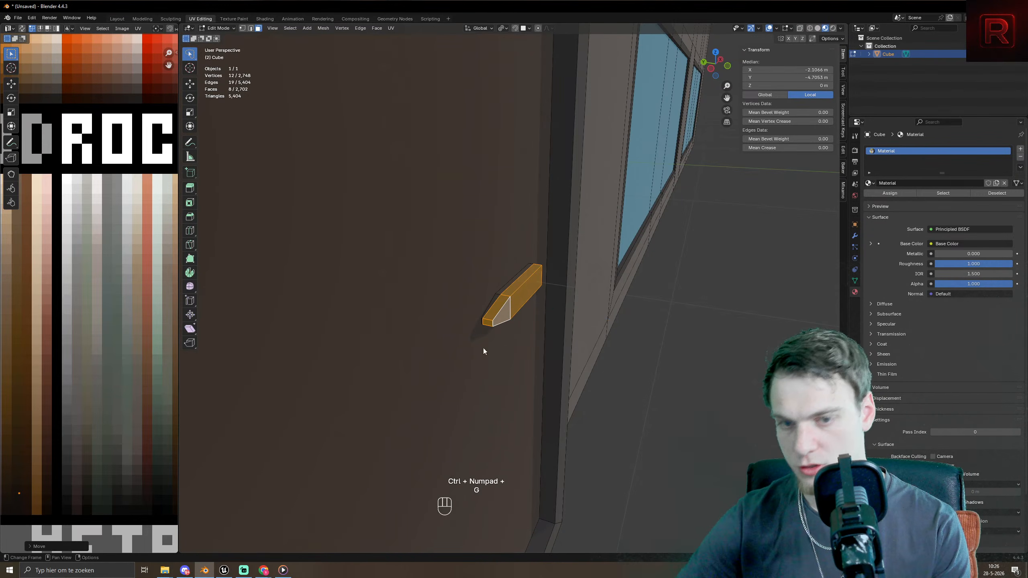
- Examine the recoloured door handle on the door from different distances and angles
key(Tab)
scroll(496, 340, down, 8)
middle_drag(496, 340, 441, 326)
click(576, 447)
middle_drag(576, 447, 554, 456)
scroll(603, 396, up, 6)
click(483, 318)
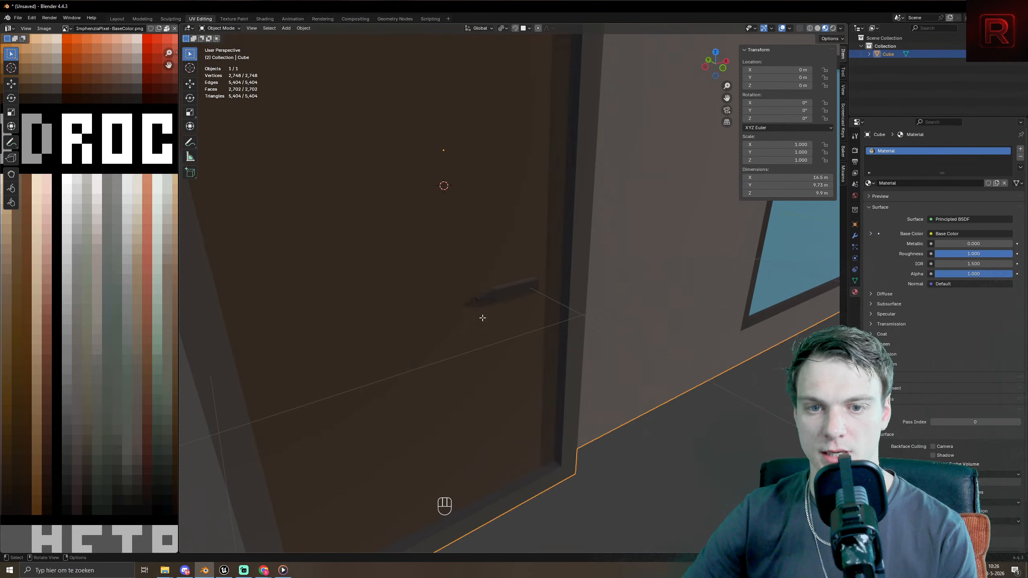
key(Tab)
middle_drag(509, 259, 504, 257)
key(g)
key(z)
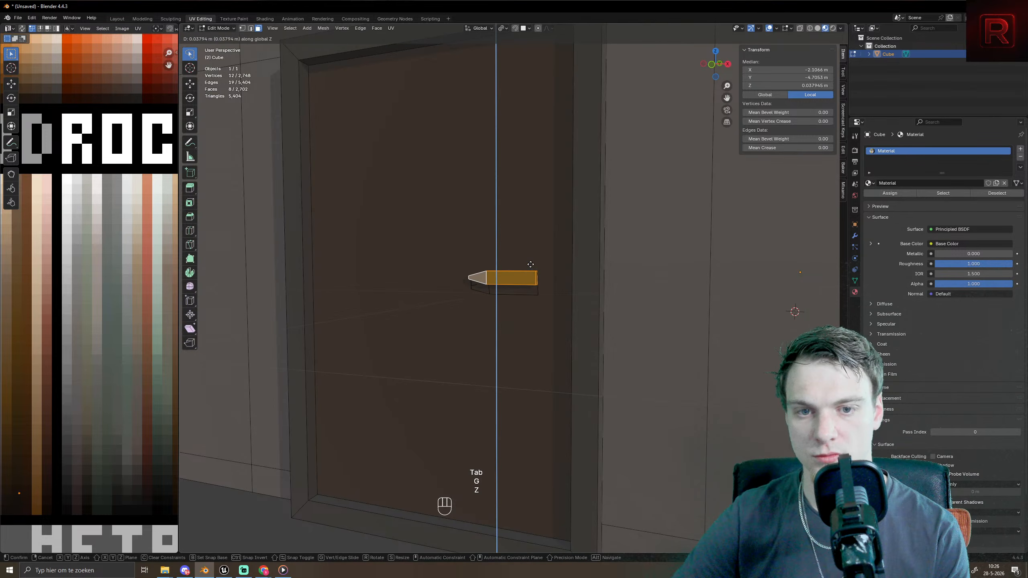
right_click(524, 277)
- Select the whole door handle, adjust its height along Z and shift it about 0.07 m along X toward the door's edge
key(l)
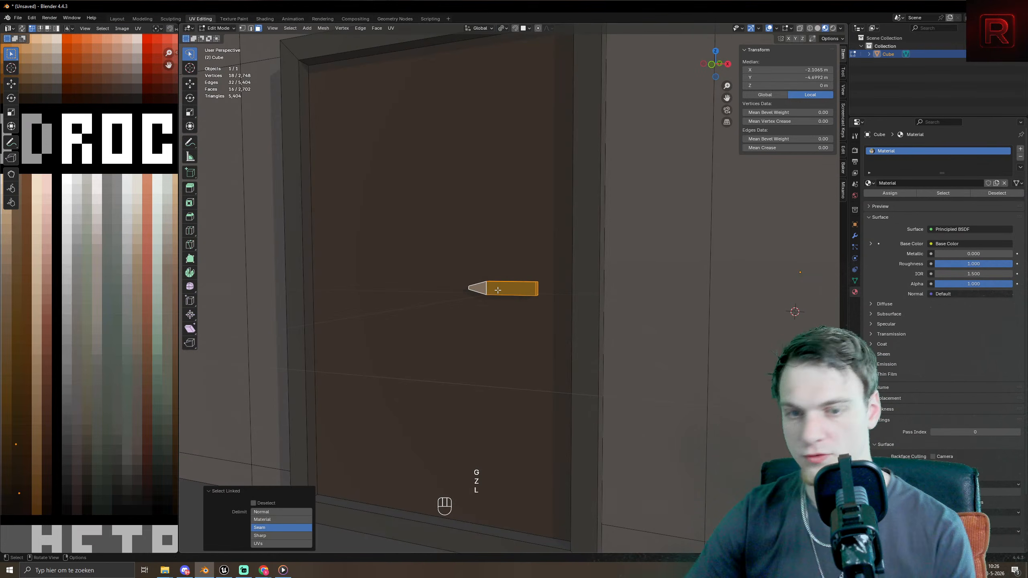
key(g)
key(z)
click(503, 238)
key(g)
key(x)
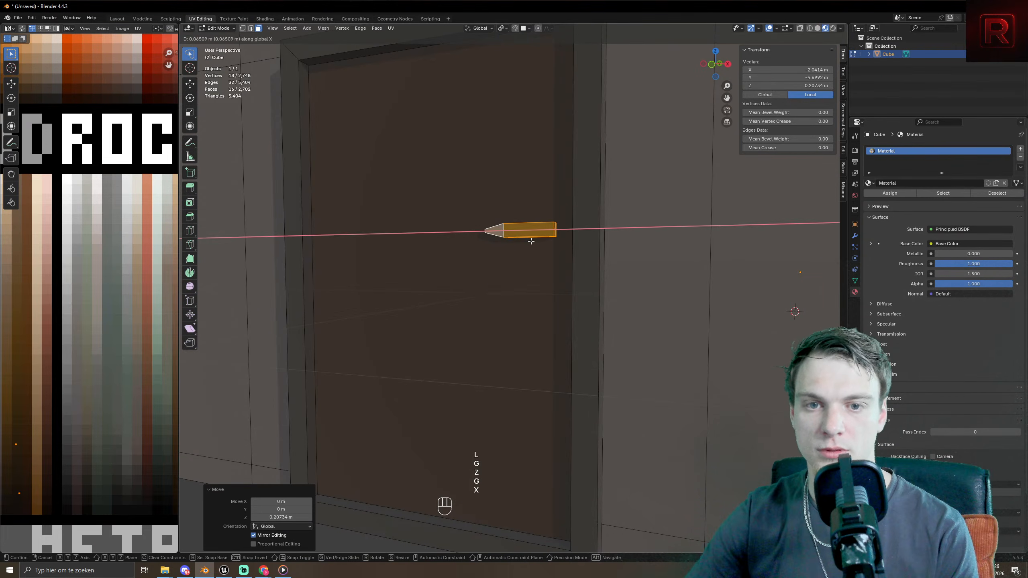
click(526, 234)
scroll(539, 270, down, 5)
middle_drag(539, 271, 601, 296)
key(Tab)
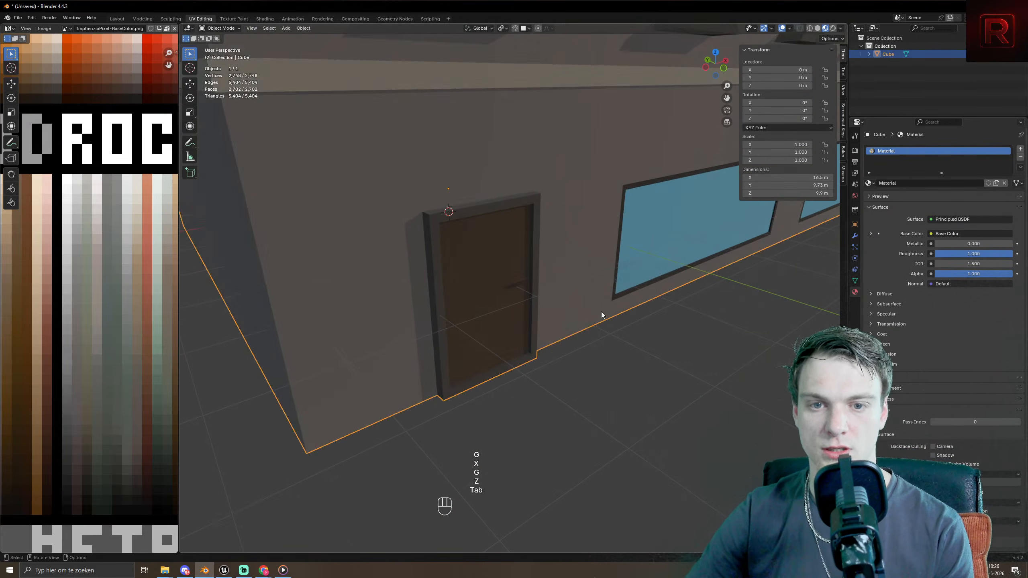
- Duplicate the door panel face in place, scale the copy down and raise it about 0.61 m along Z
scroll(601, 311, down, 2)
scroll(575, 326, up, 8)
key(Tab)
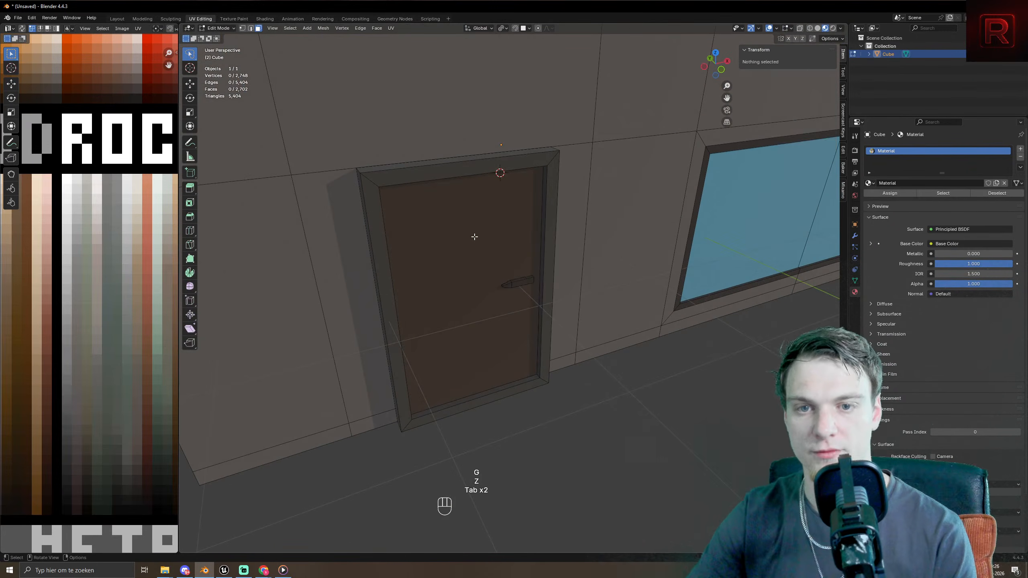
click(459, 248)
key(shift+d)
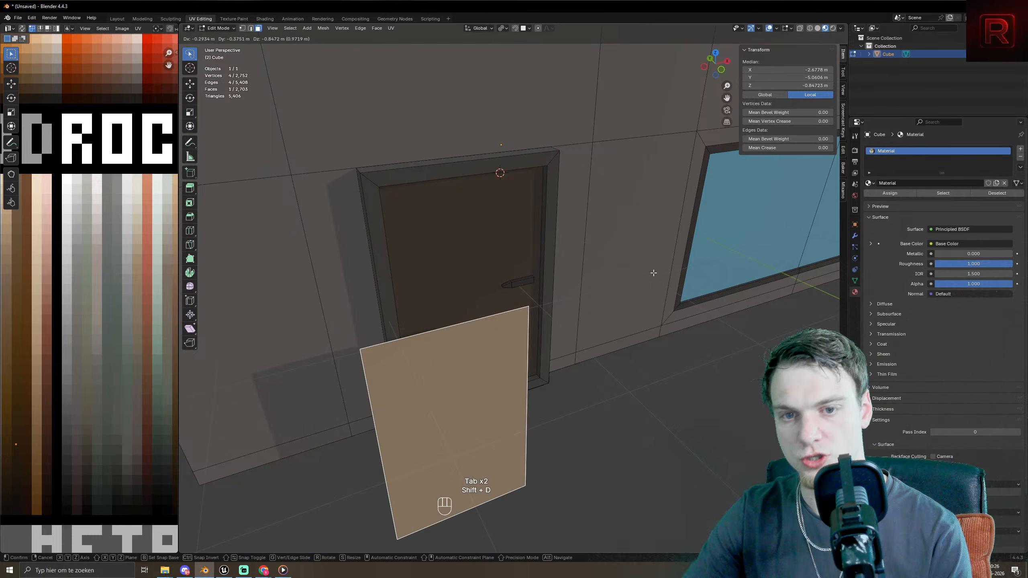
right_click(655, 271)
key(s)
click(611, 344)
key(g)
key(z)
click(542, 253)
- Widen the duplicated face along X across the door's upper part and extrude it outward about 0.025 m
key(s)
key(x)
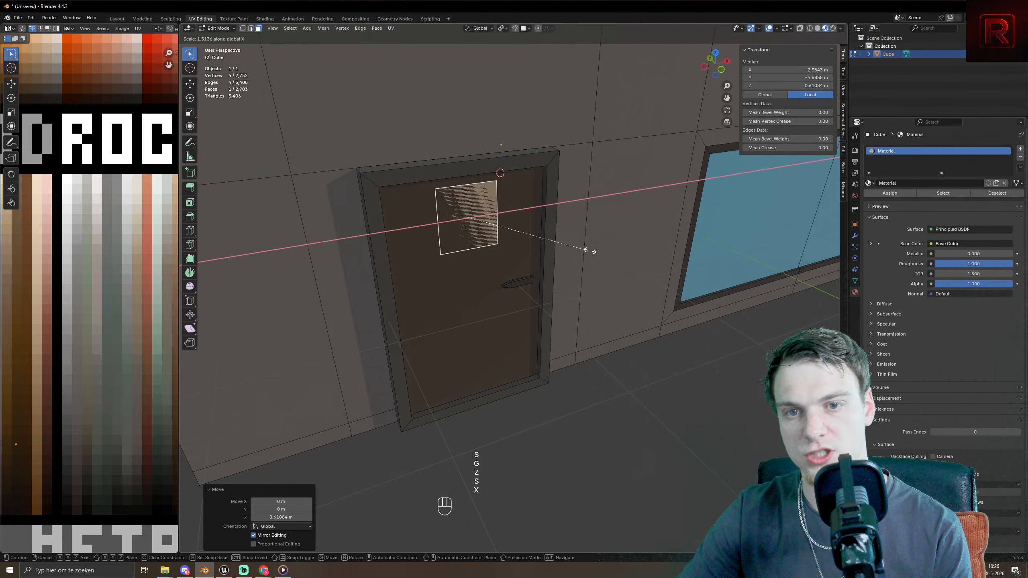
click(676, 257)
key(e)
click(679, 258)
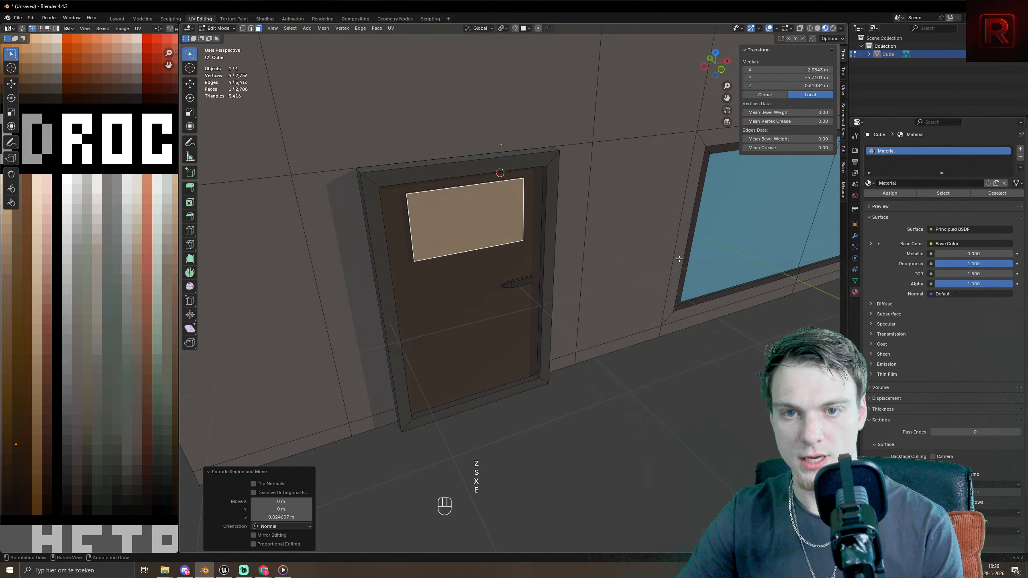
- Inset the raised panel's front face by about 0.024 m and extrude the inner face inward
key(i)
click(687, 263)
middle_drag(687, 263, 712, 283)
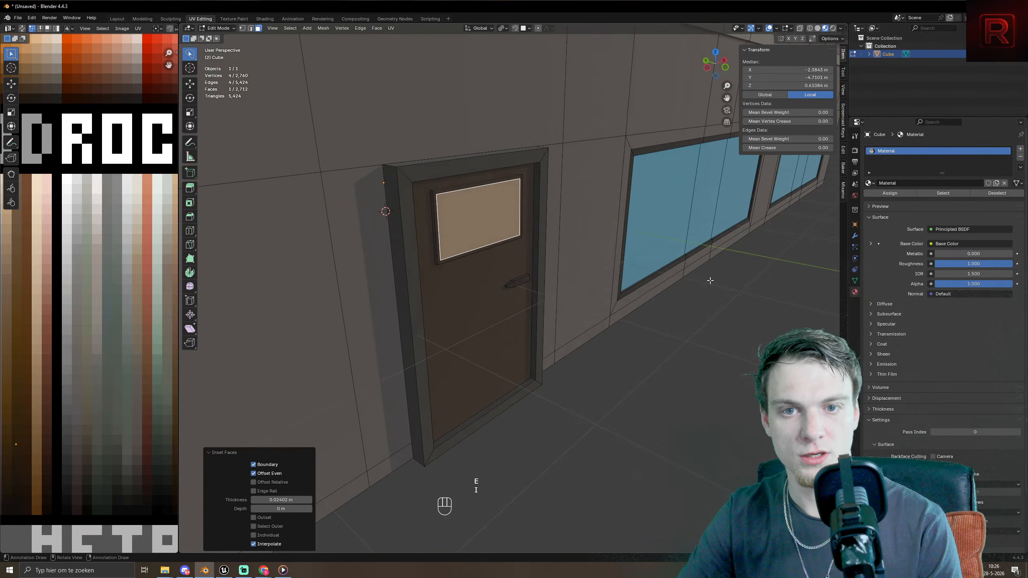
key(e)
key(Tab)
key(Tab)
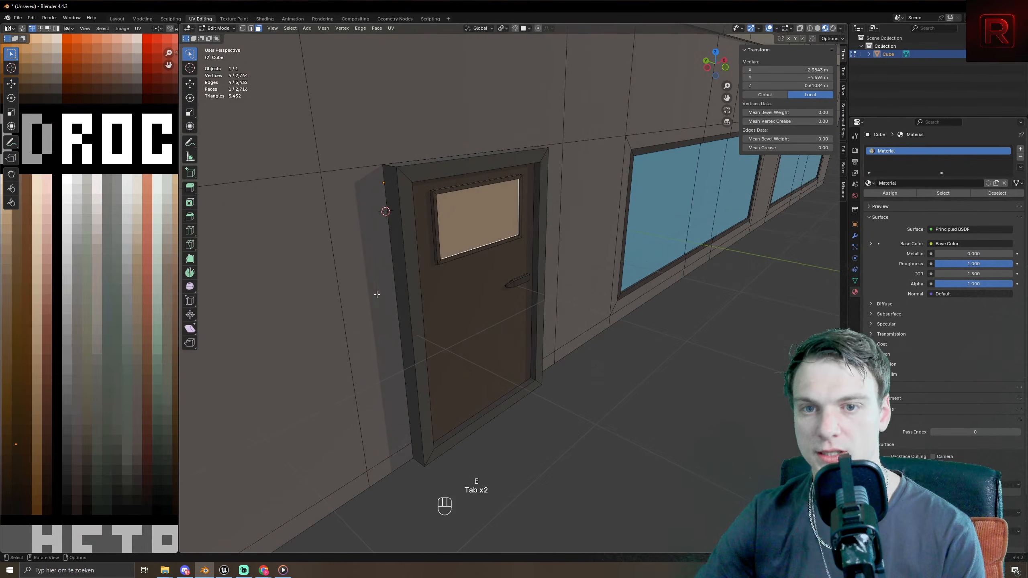
- Move the recessed inner face's UVs onto a darker shade in the WOOD palette
key(g)
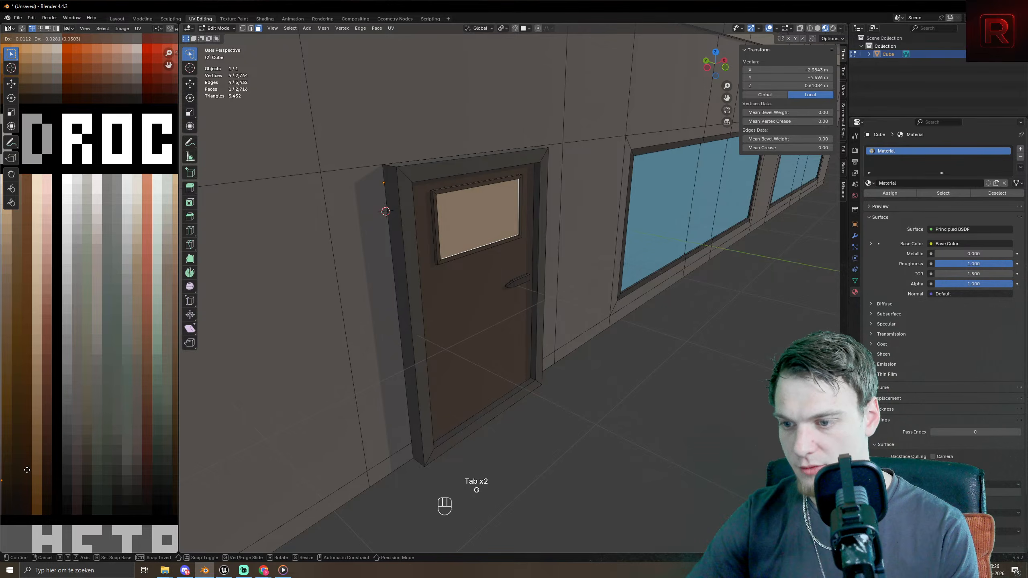
click(43, 471)
key(Tab)
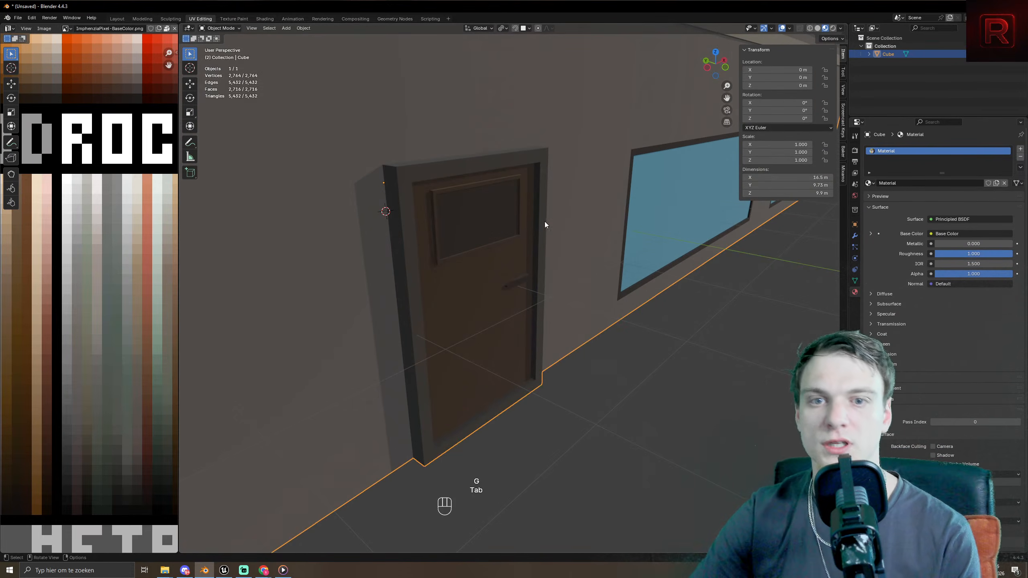
- Grow the selection over the door panel's raised frame and move the UVs onto a different dark column in the WOOD palette
key(Tab)
scroll(545, 222, up, 5)
key(ctrl+KP_Add)
key(ctrl+KP_Add)
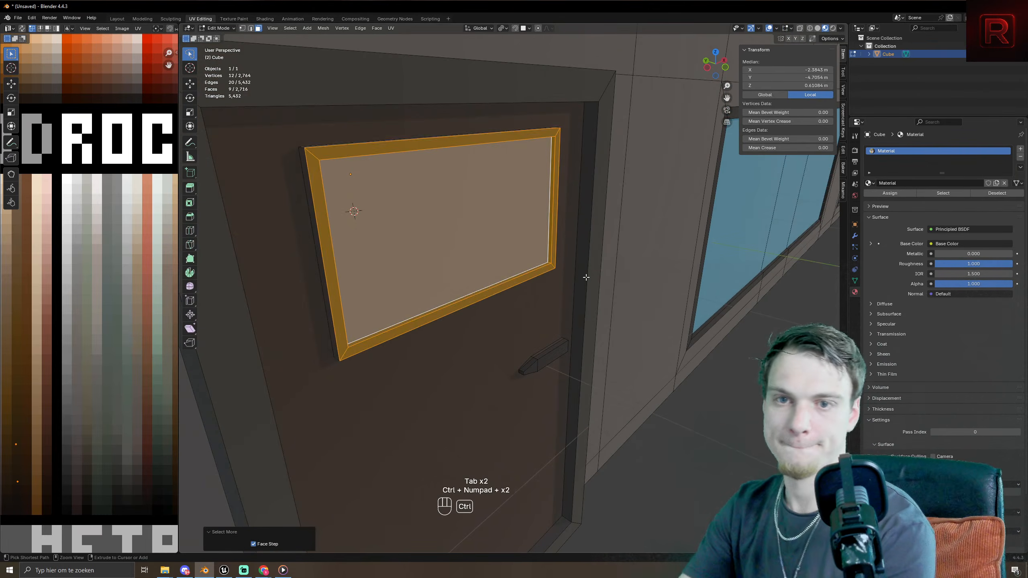
key(ctrl+KP_Add)
scroll(84, 309, down, 3)
middle_drag(84, 356, 136, 374)
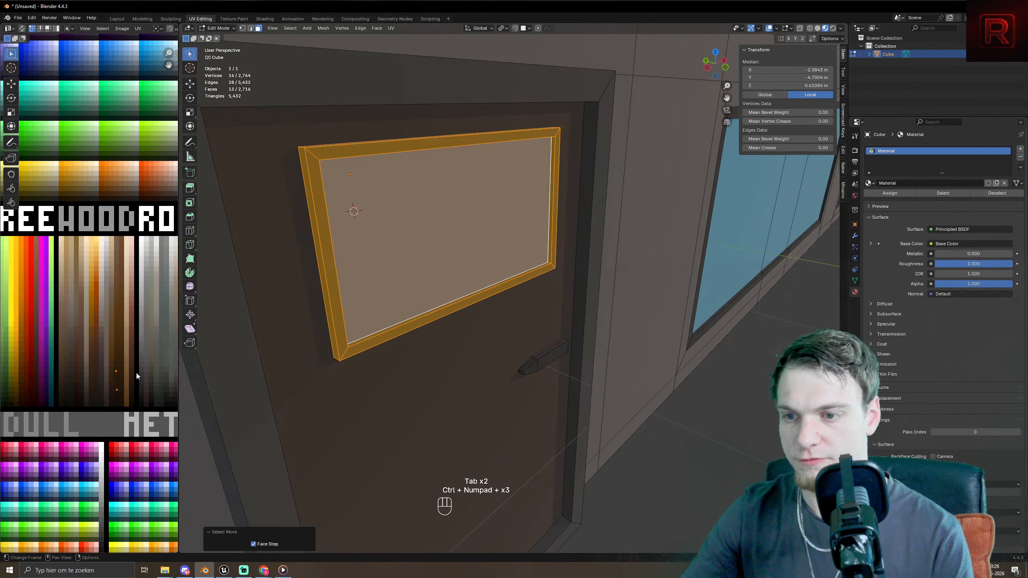
key(g)
click(93, 398)
key(Tab)
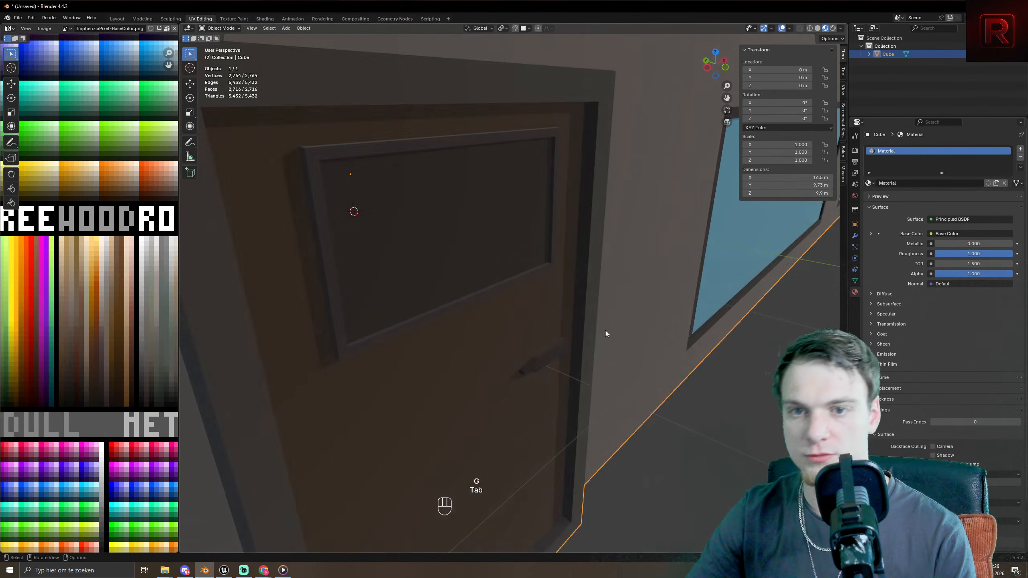
- Move the whole building up about 1.45 m along Z
scroll(605, 330, down, 5)
middle_drag(569, 350, 469, 340)
scroll(469, 340, down, 6)
click(689, 470)
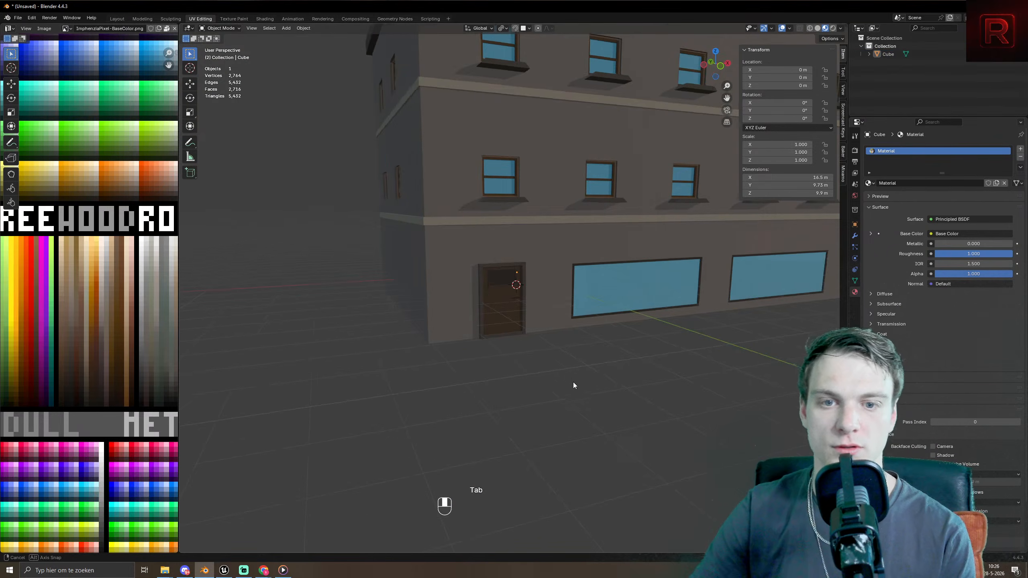
middle_drag(573, 382, 454, 217)
click(455, 219)
key(g)
key(z)
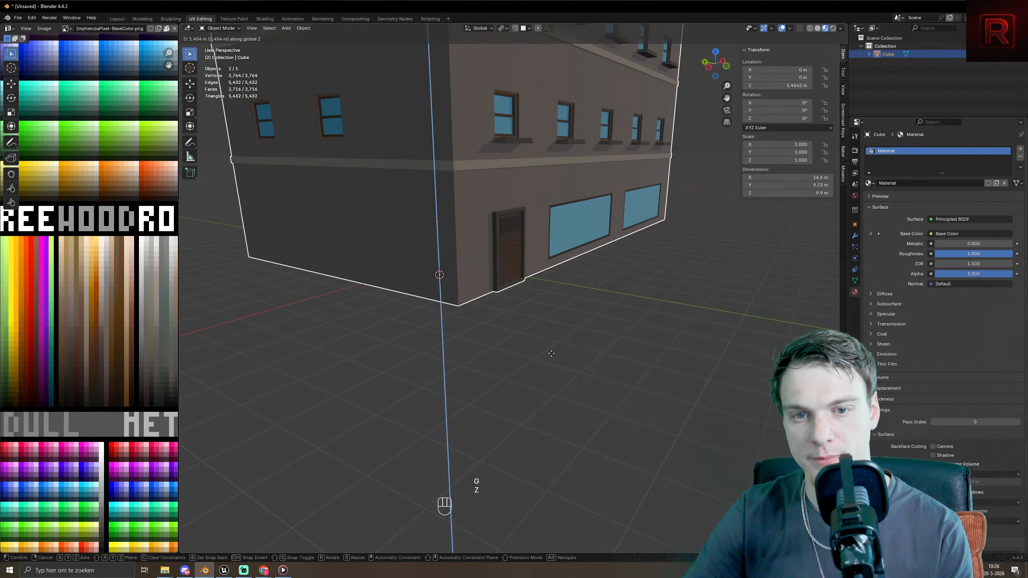
click(551, 356)
- Examine the whole building from the ground floor up to the roof
key(Tab)
scroll(551, 356, down, 3)
click(540, 371)
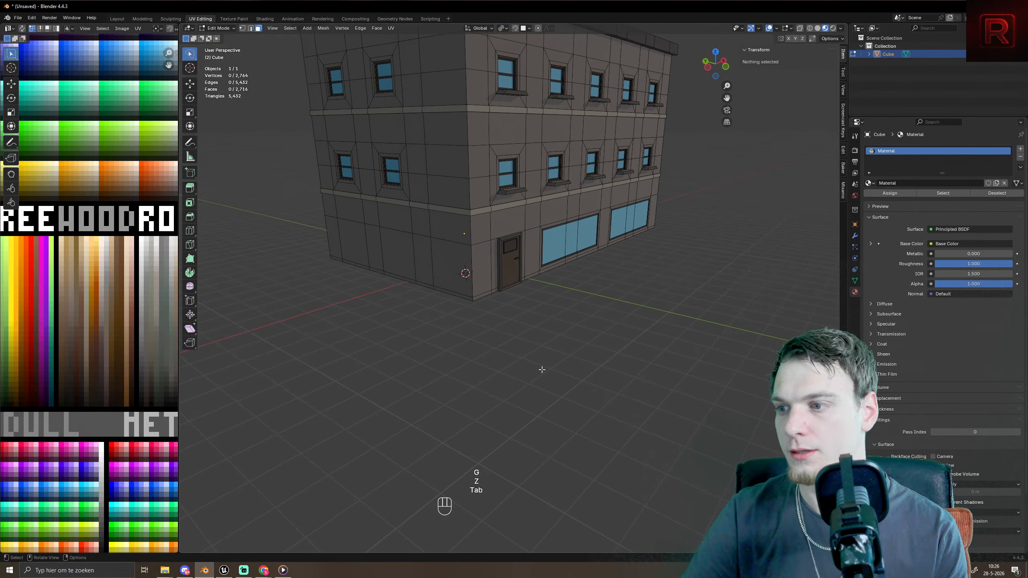
middle_drag(533, 356, 531, 297)
middle_drag(496, 257, 611, 410)
key(Tab)
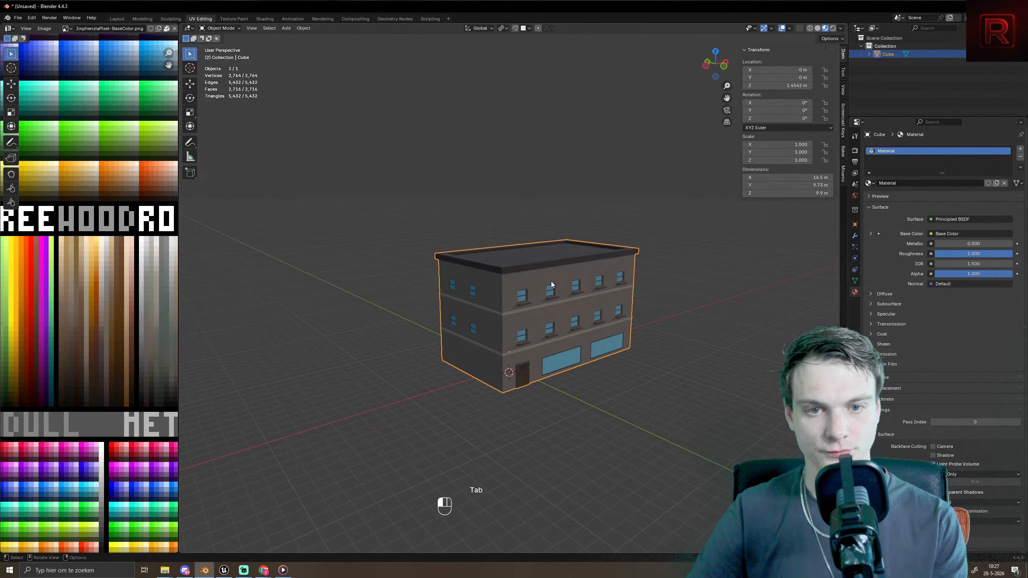
scroll(551, 281, up, 4)
middle_drag(555, 315, 492, 279)
- Duplicate one recessed roof face in place and scale the copy to about 0.73
key(Tab)
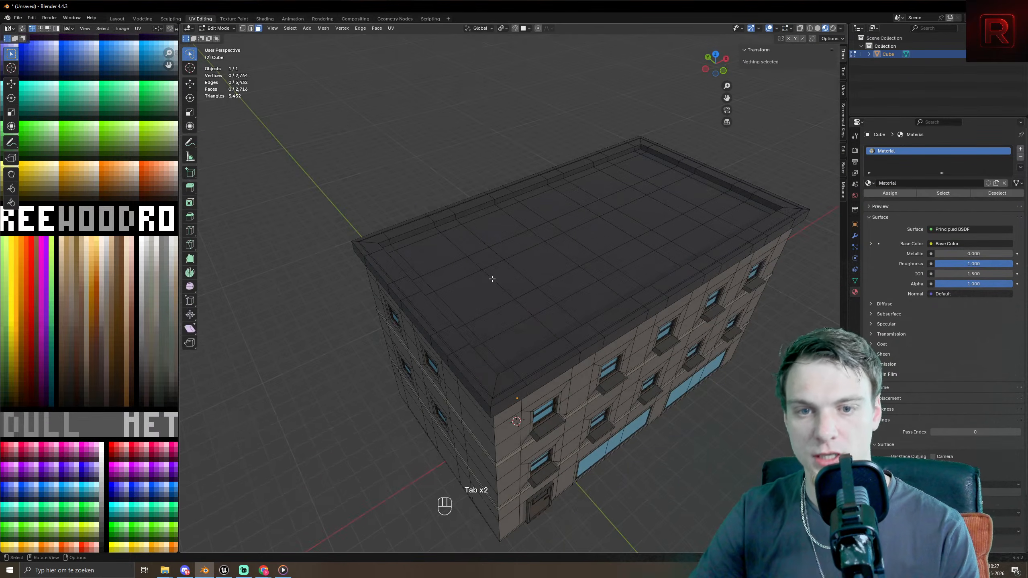
click(492, 279)
key(shift+d)
right_click(564, 326)
key(s)
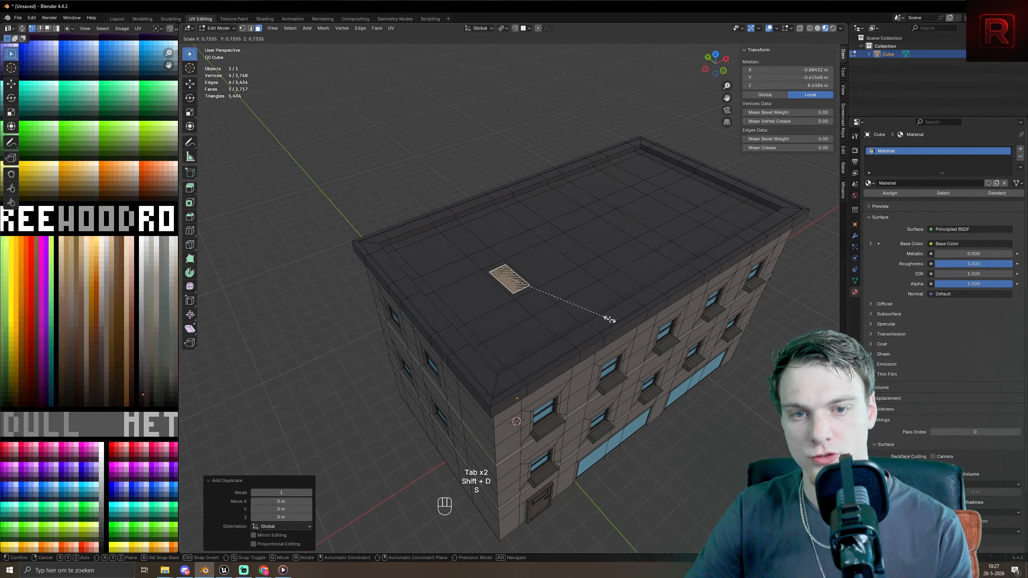
click(610, 319)
- Extrude the duplicated roof face upward, shrink its top and extrude it further to form a stepped rooftop block
key(e)
click(608, 302)
key(s)
click(593, 329)
key(e)
click(620, 334)
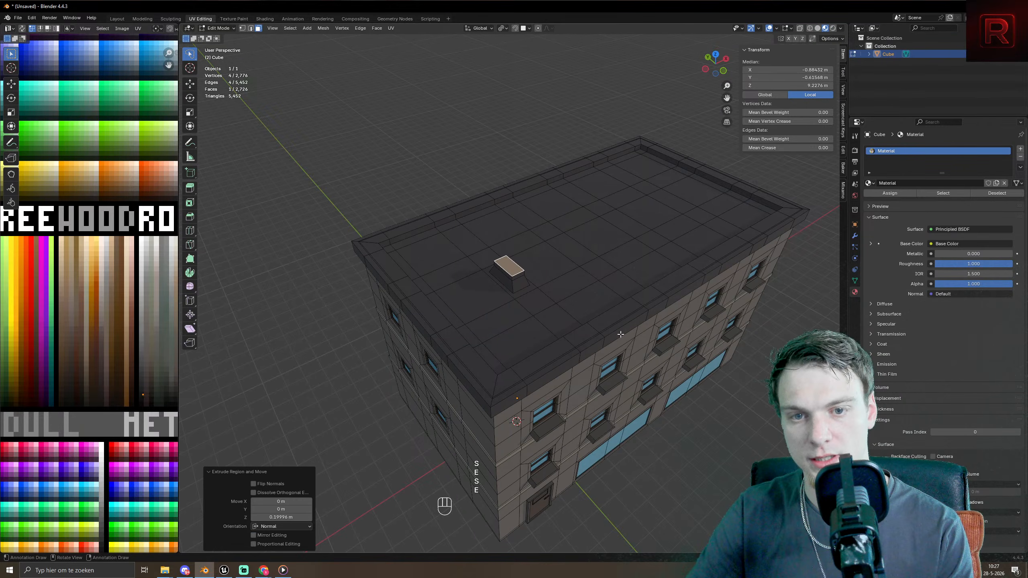
key(Tab)
middle_drag(592, 334, 548, 286)
scroll(548, 286, up, 4)
key(Tab)
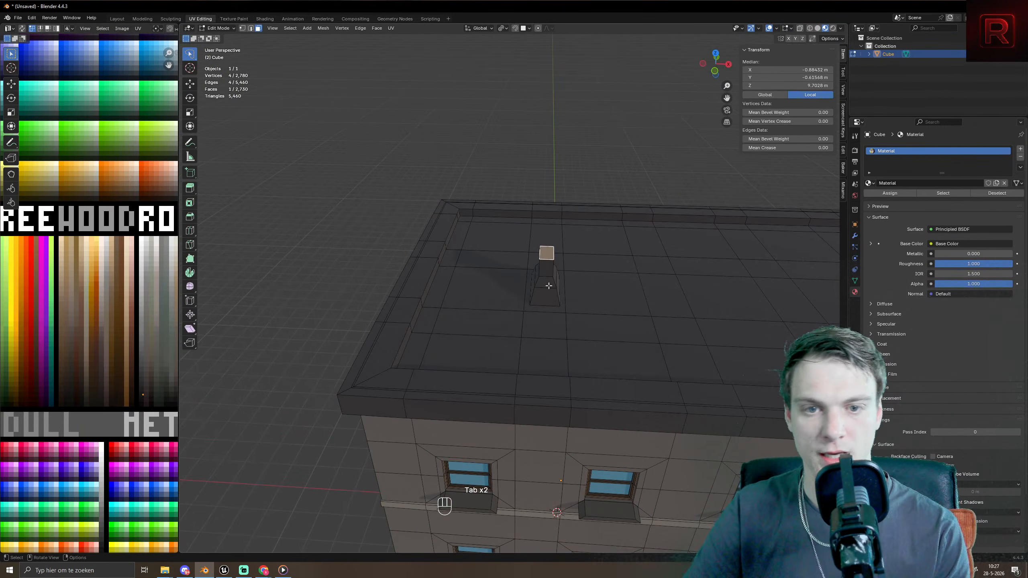
- Select the whole rooftop block, scale it to 0.6, enable snapping and lower it about 0.51 m along Z
key(l)
key(s)
key(x)
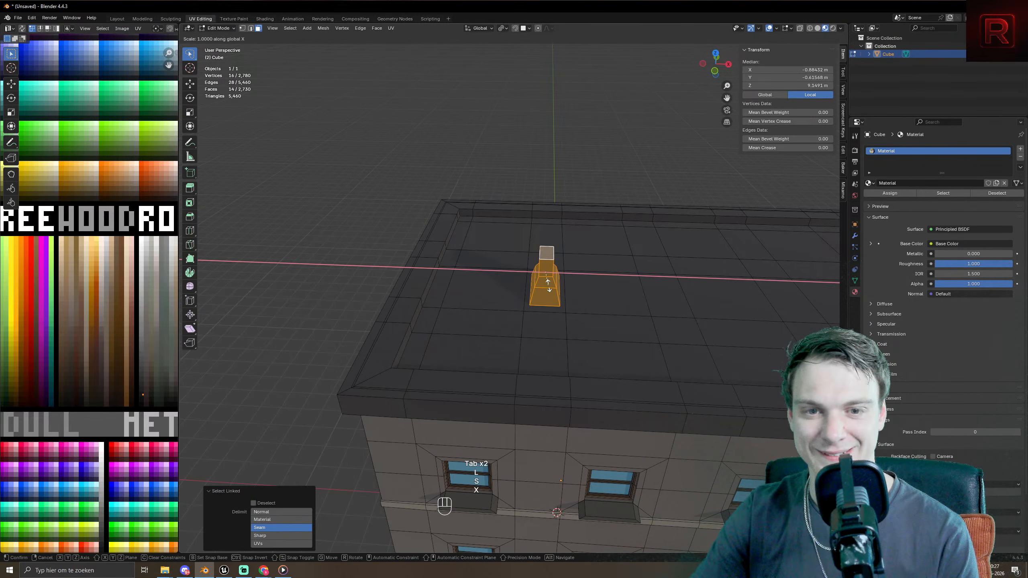
key(s)
key(shift+Tab)
click(592, 299)
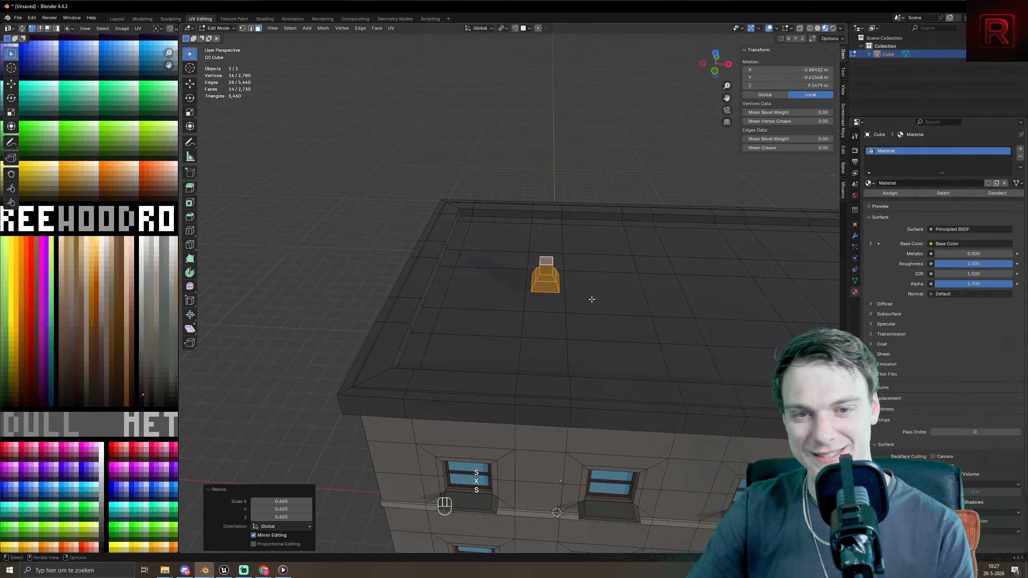
key(g)
key(z)
click(592, 298)
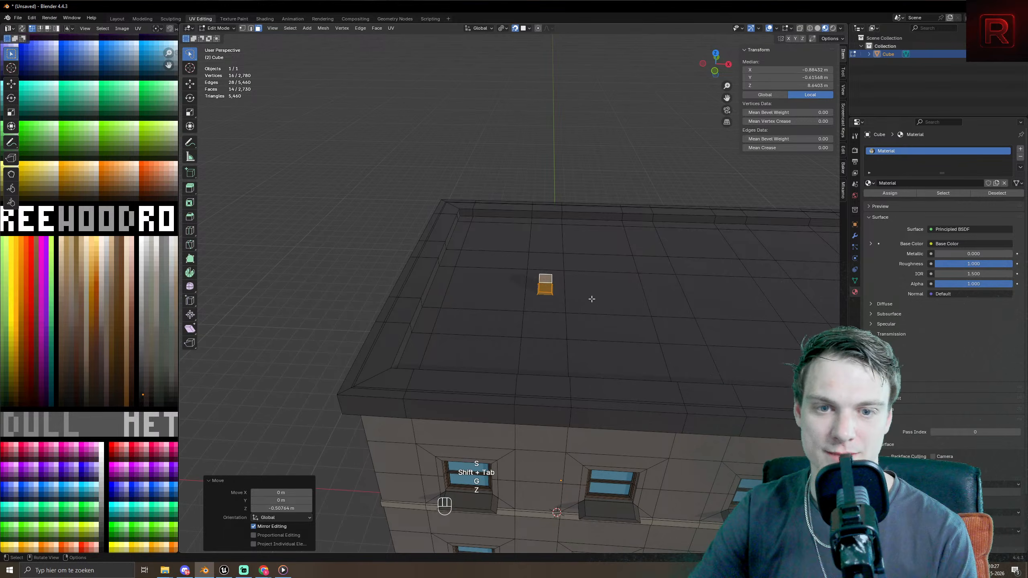
- Raise the rooftop block about 1.46 m along Z, then lower it so its base sits on the roof surface
key(g)
key(z)
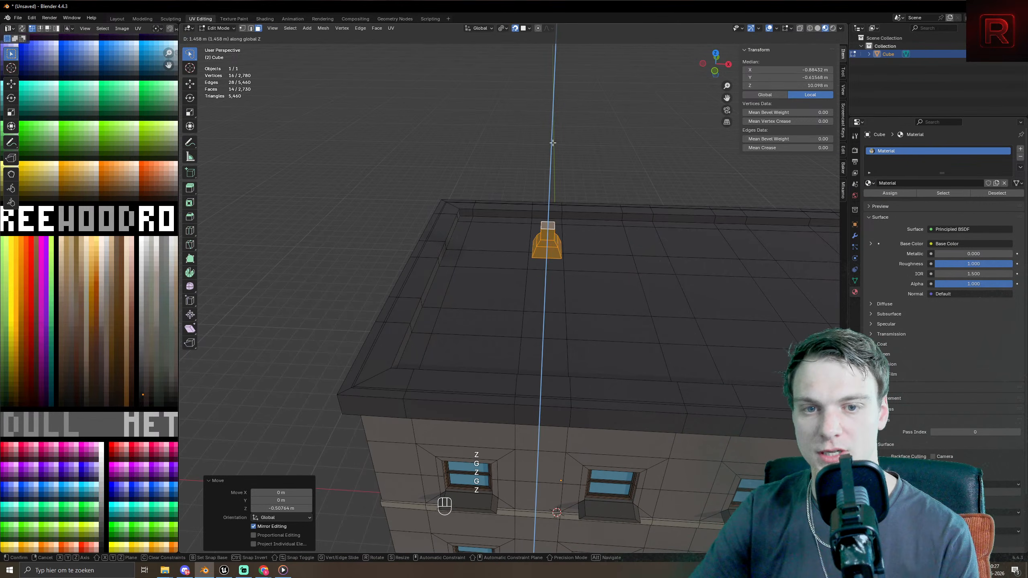
click(554, 143)
click(502, 28)
click(511, 75)
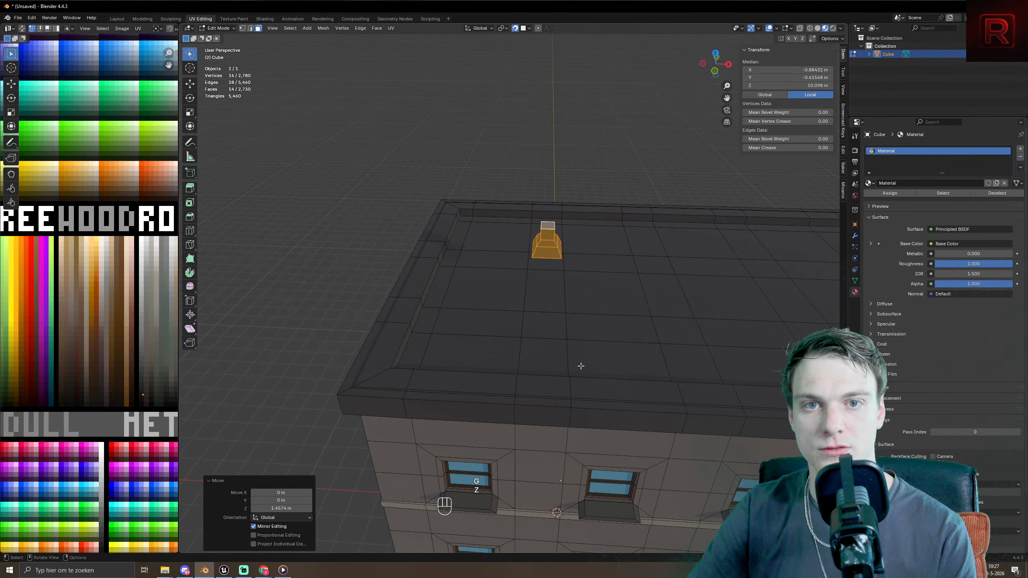
key(g)
key(z)
click(564, 408)
- Recolour the whole rooftop block by moving its UVs to a lighter grey swatch on the palette
key(Tab)
scroll(522, 365, down, 3)
middle_drag(524, 360, 544, 350)
key(Tab)
key(ctrl+KP_Add)
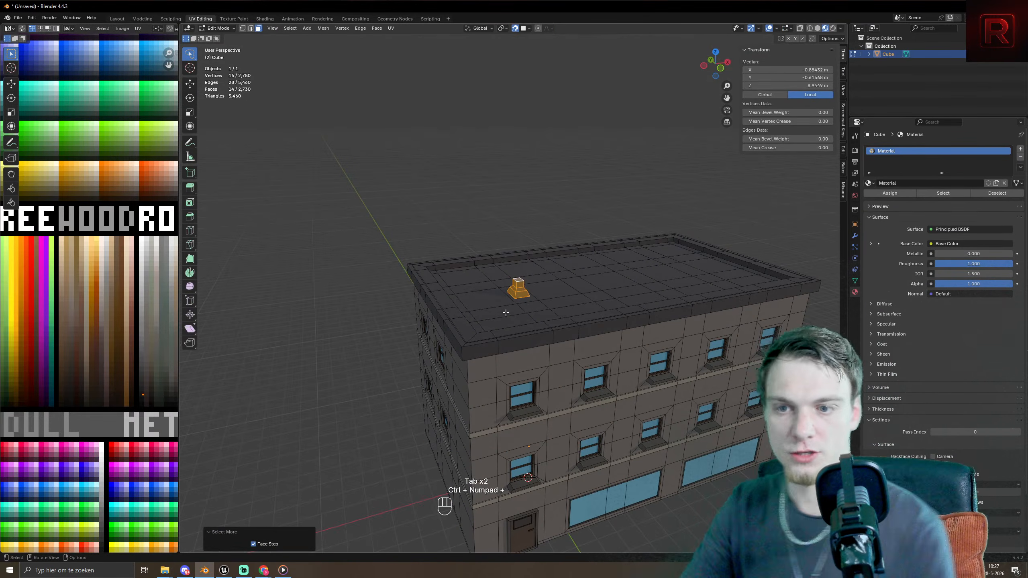
key(g)
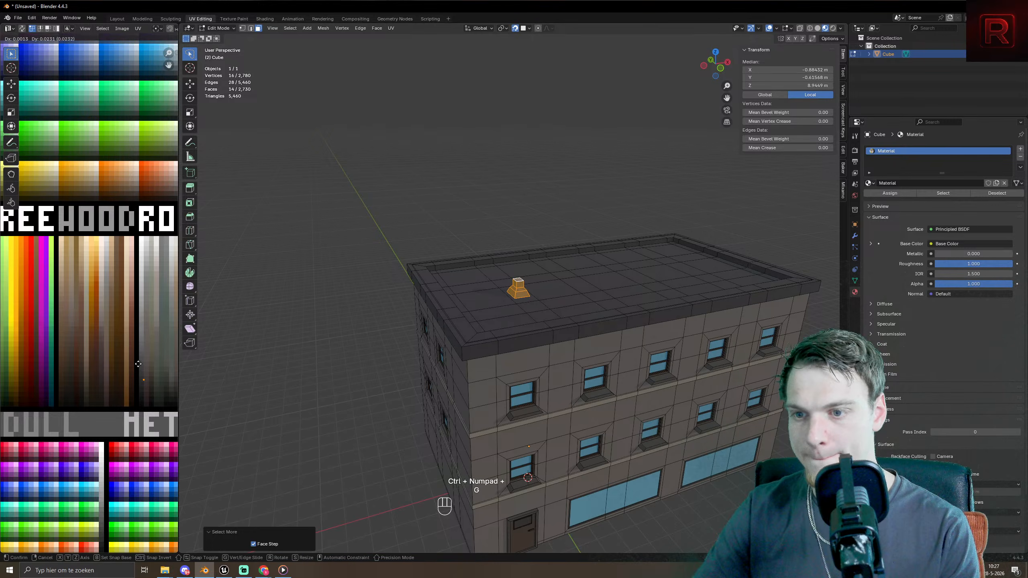
click(140, 363)
key(Tab)
- Inset the top face of the rooftop block, turn snapping off and extrude the inset face about 0.12 m downward
key(Tab)
scroll(532, 283, up, 6)
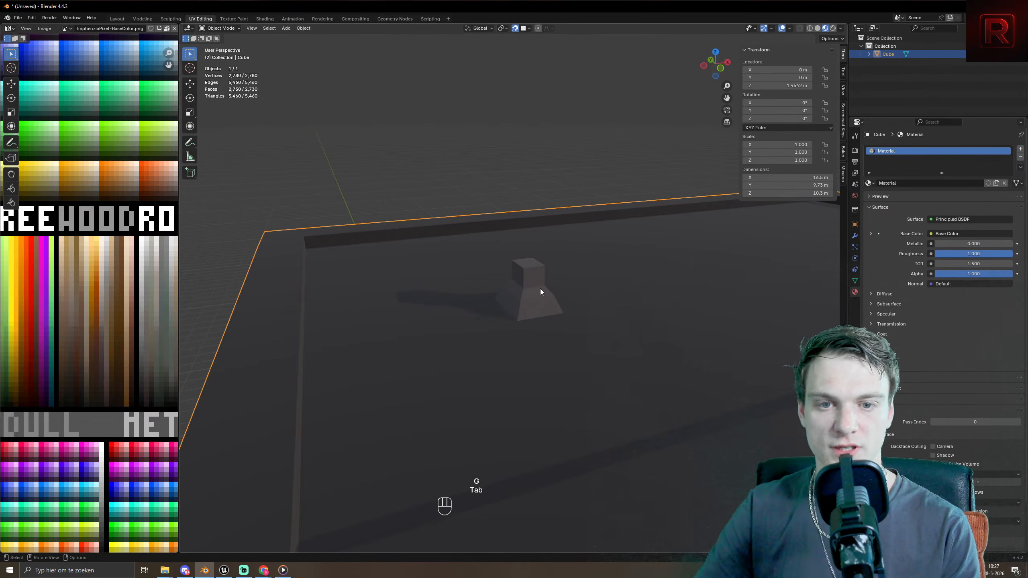
click(531, 260)
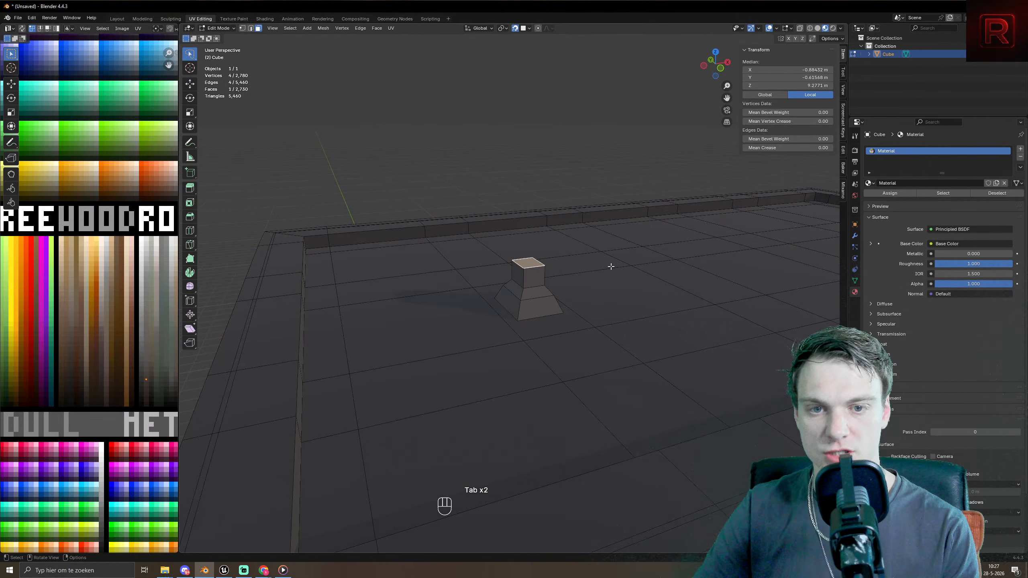
key(i)
click(637, 278)
key(e)
right_click(634, 277)
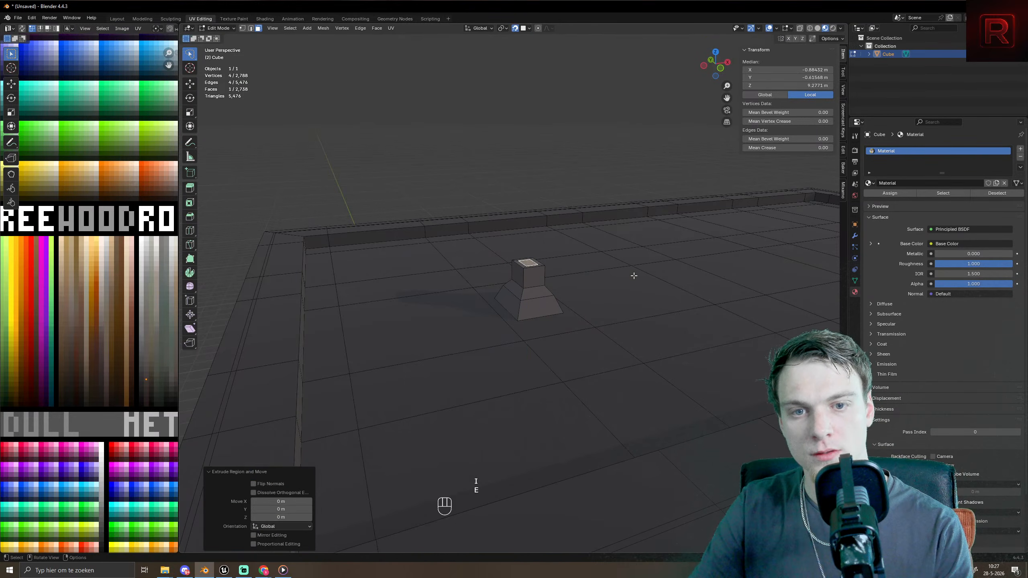
key(shift+Tab)
key(e)
click(607, 286)
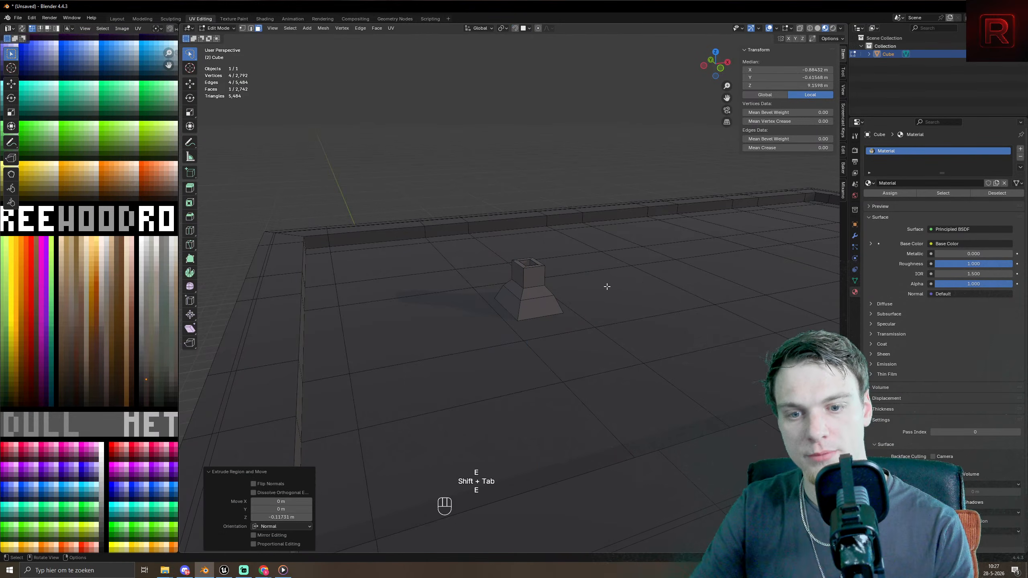
- Recolour the bottom face of the block's opening by moving its UVs to a darker palette swatch
key(g)
click(153, 401)
key(Tab)
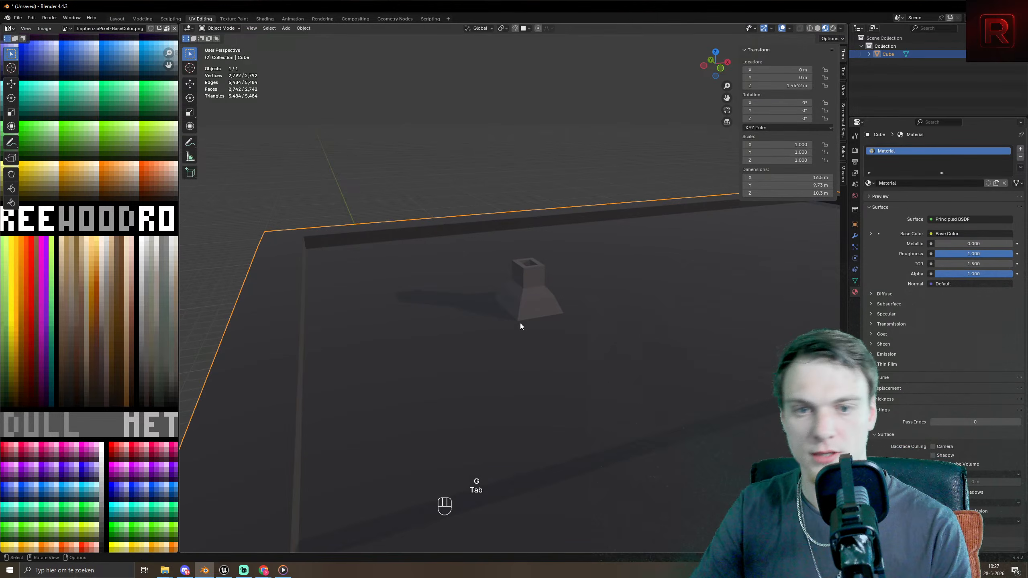
middle_drag(520, 323, 464, 348)
scroll(522, 310, down, 4)
scroll(553, 291, up, 5)
- Select the whole hollowed rooftop block and place a duplicate beside it along the X axis
key(Tab)
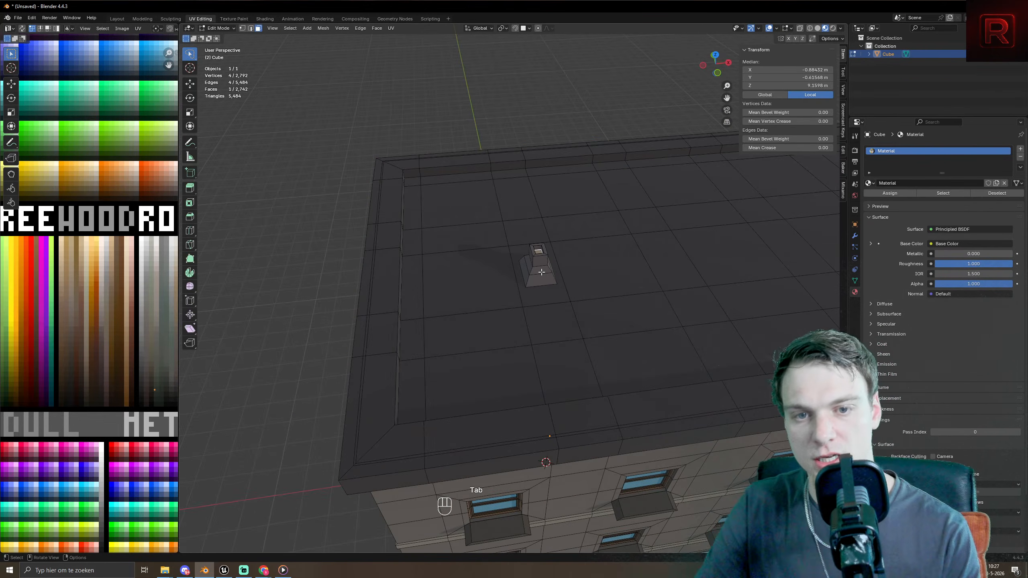
key(l)
key(shift+d)
key(x)
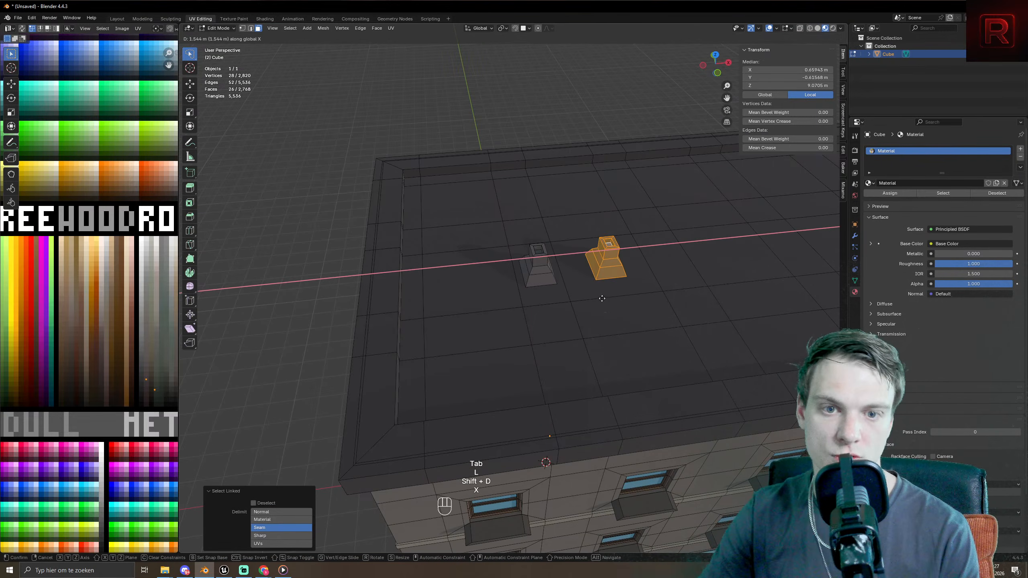
click(582, 300)
- Select both rooftop blocks and duplicate the pair along the Y axis
key(l)
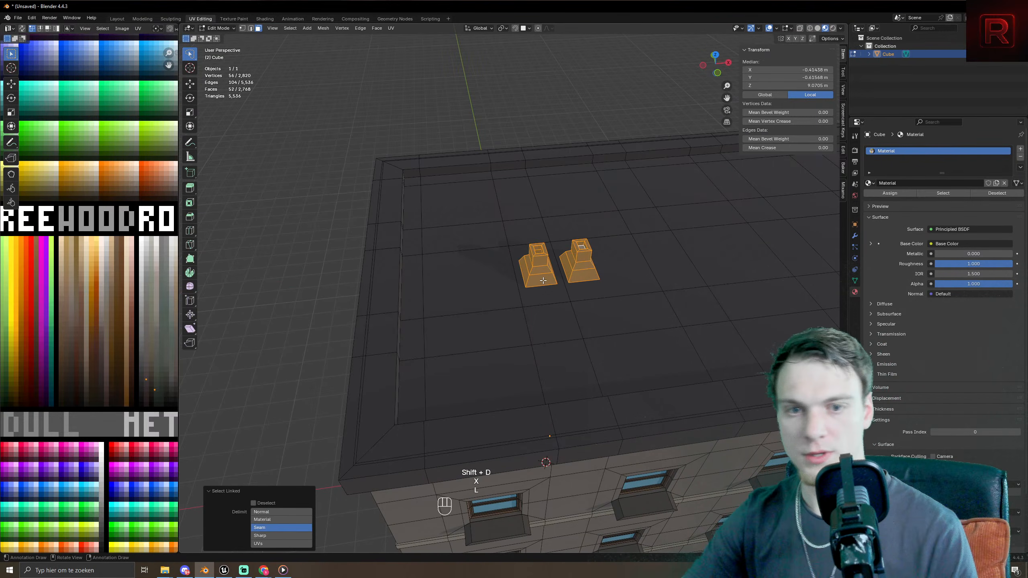
key(shift+d)
key(x)
key(y)
click(561, 325)
key(Tab)
scroll(560, 318, down, 6)
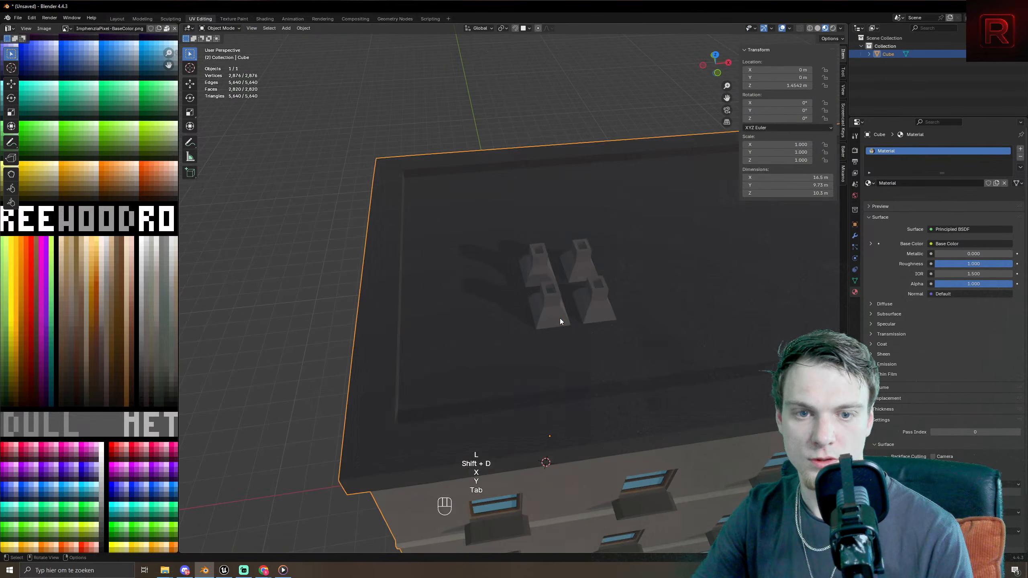
middle_drag(523, 342, 616, 439)
- Delete the duplicated second pair of rooftop blocks
key(alt+a)
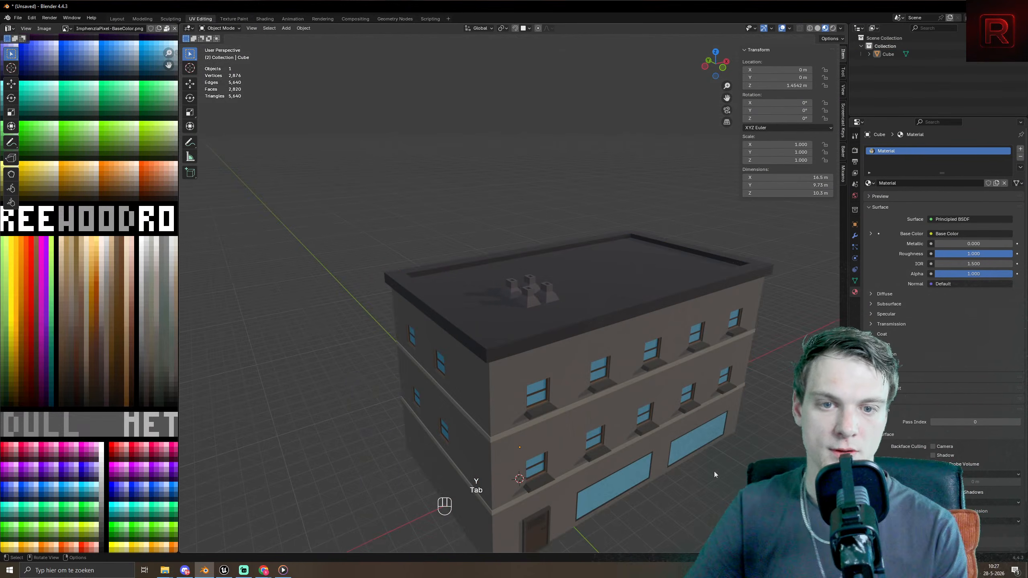
scroll(536, 287, down, 4)
middle_drag(537, 287, 575, 283)
scroll(575, 282, up, 6)
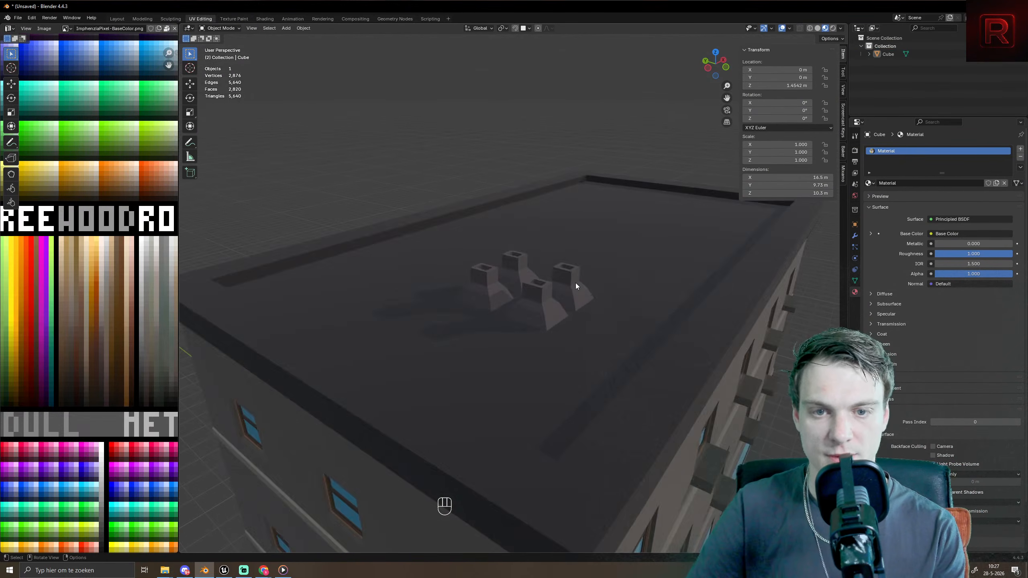
key(Tab)
key(Delete)
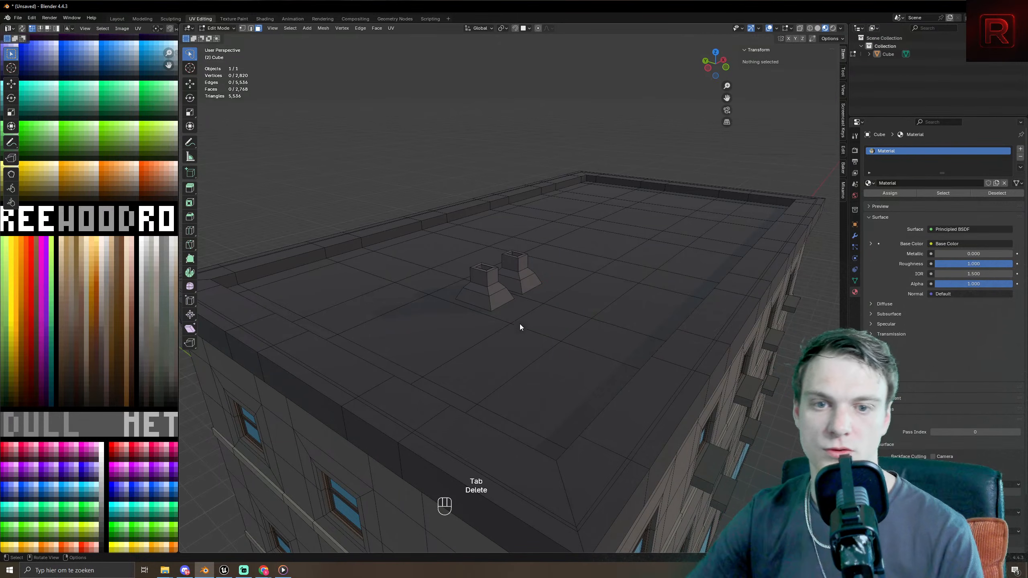
key(Tab)
scroll(520, 324, down, 8)
mouse_move(495, 342)
middle_down()
mouse_move(437, 340)
mouse_move(495, 331)
middle_up()
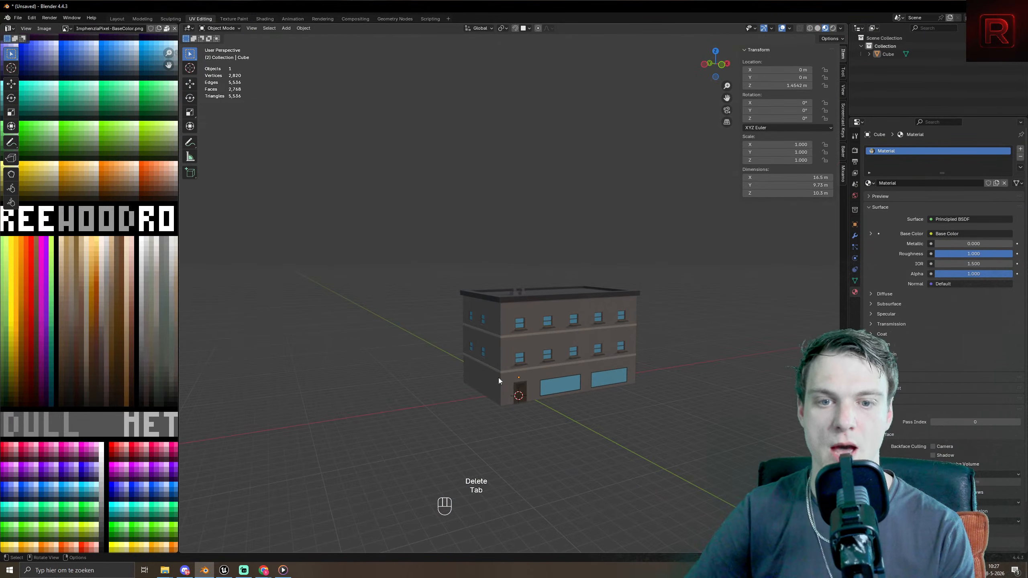
- Add a second material slot to the building with a new material named bricktexturematerial
middle_drag(571, 431, 559, 363)
click(559, 364)
key(Tab)
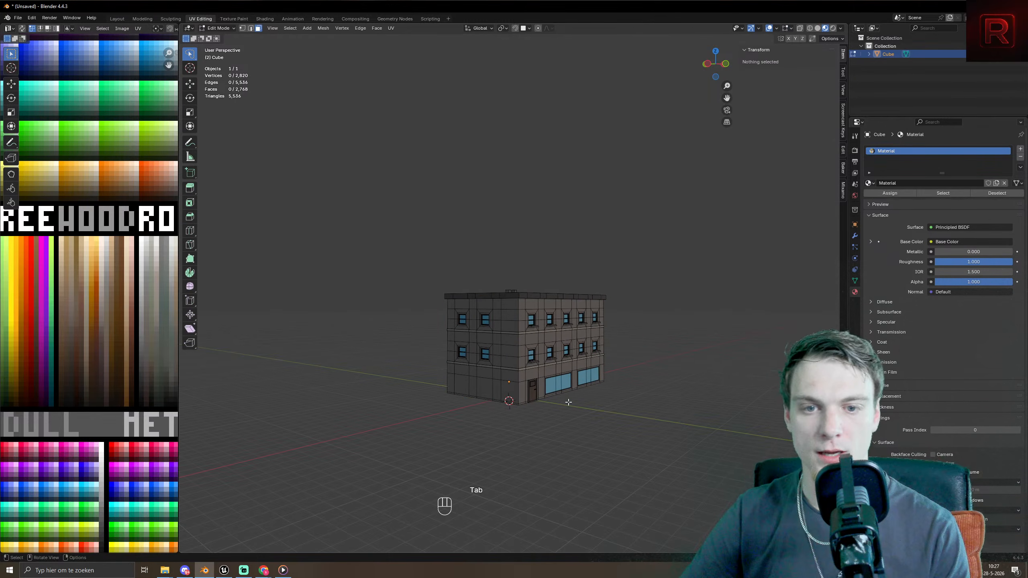
click(1020, 150)
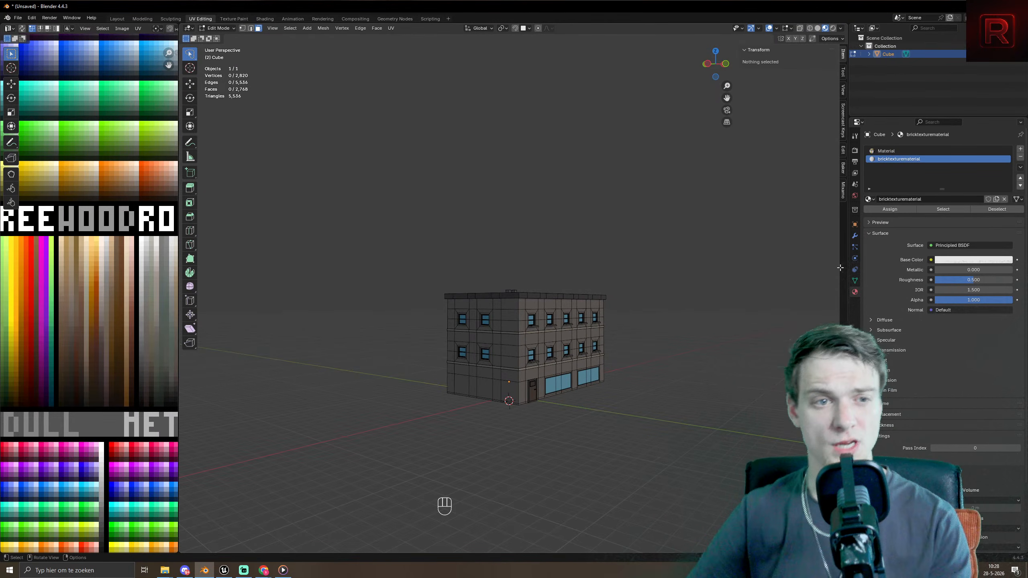
- Select the whole building mesh and pick out the wall faces' UVs on the palette
middle_drag(499, 326, 497, 331)
key(a)
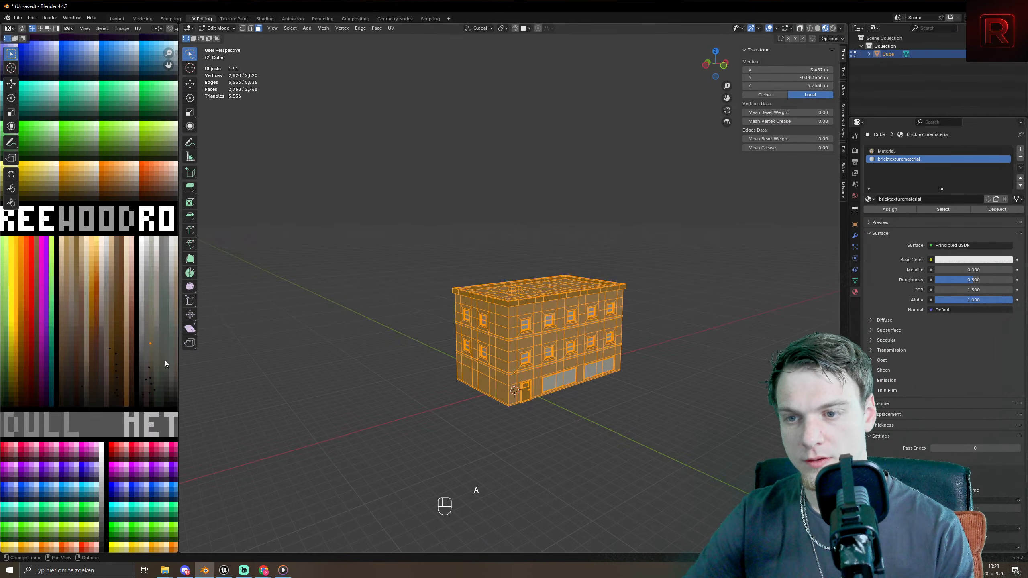
key(h)
key(ctrl+z)
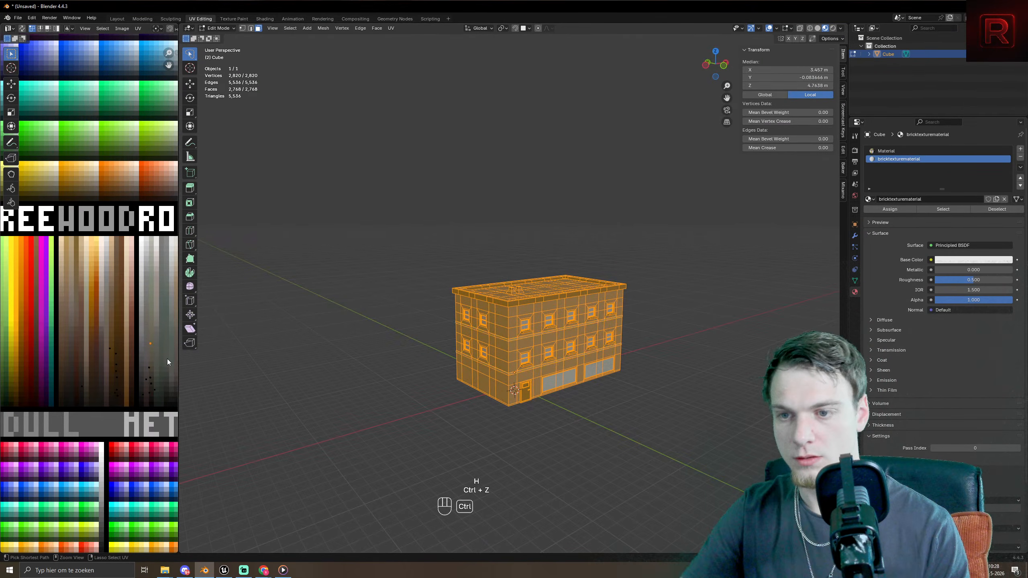
drag(152, 376, 158, 376)
key(g)
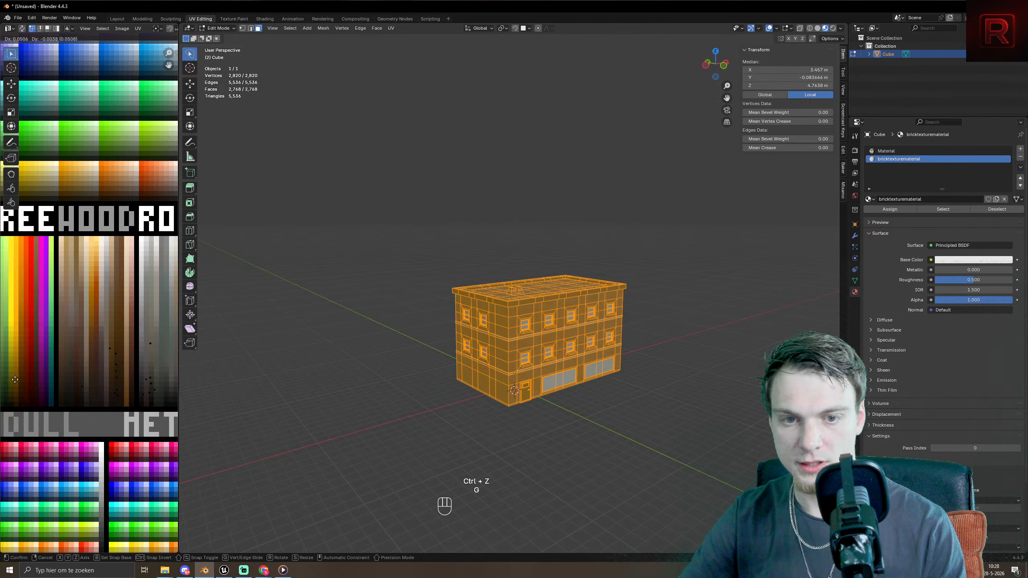
click(137, 366)
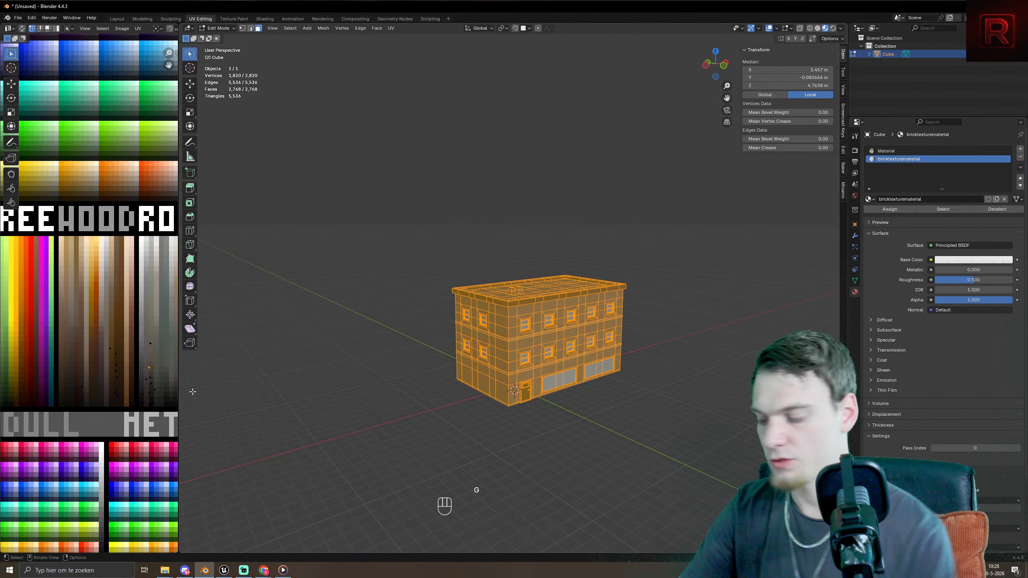
- Invert the UV selection, hide the non-wall UVs and assign bricktexturematerial to the remaining wall faces
key(ctrl+i)
key(ctrl+z)
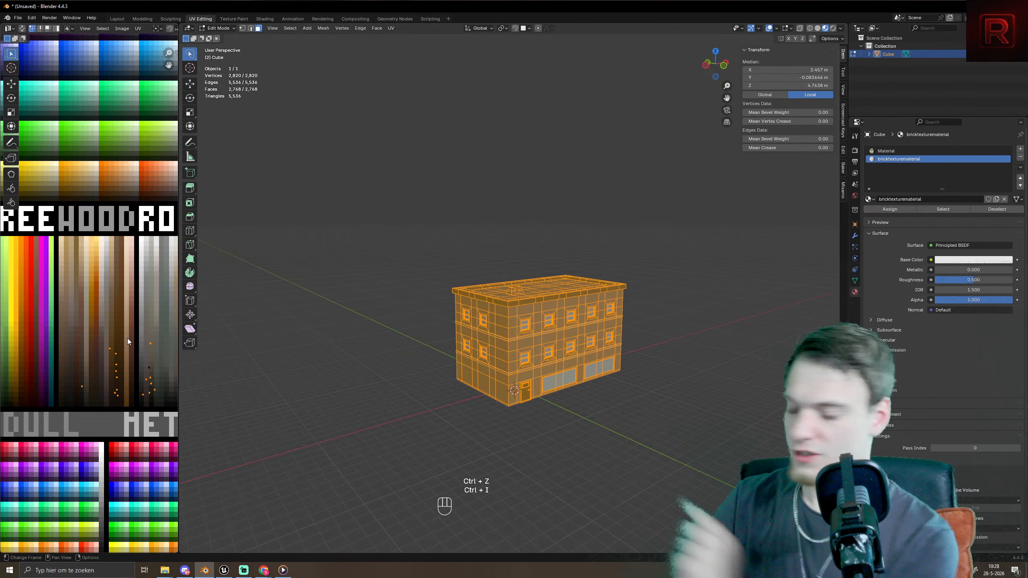
key(ctrl+i)
key(h)
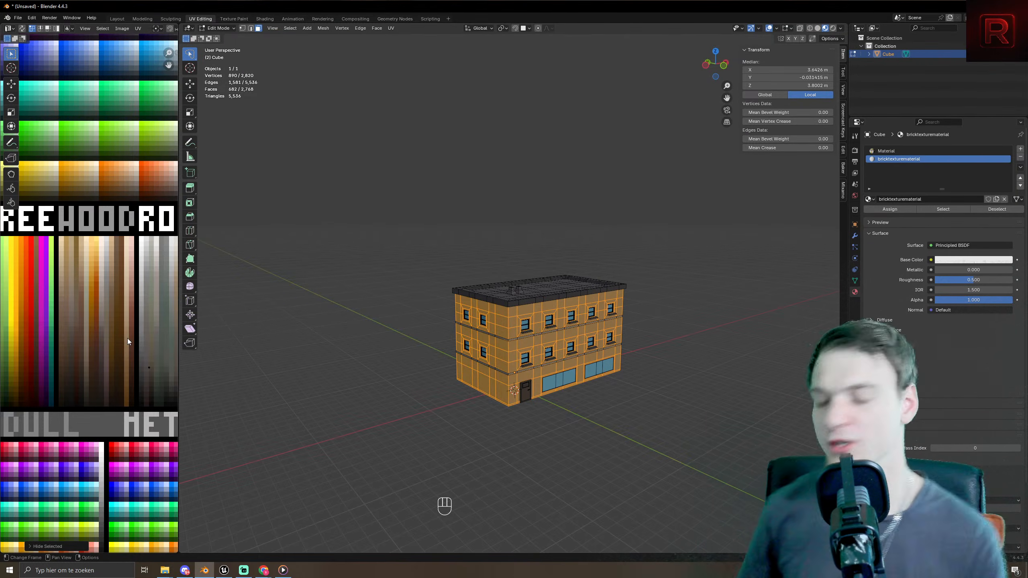
click(871, 207)
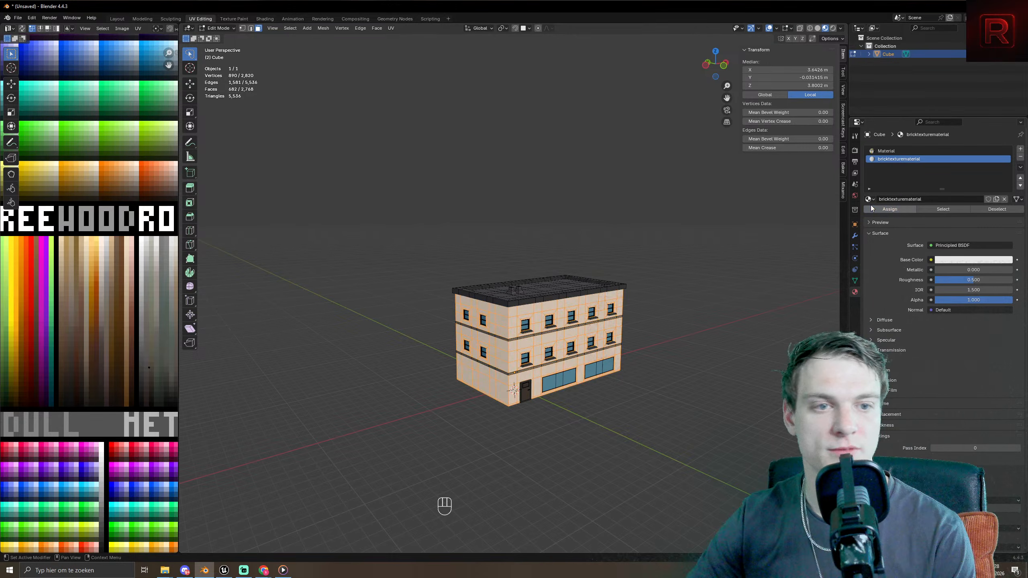
- Open the Shading workspace and connect a new Image Texture node to the Base Color of bricktexturematerial
middle_drag(600, 374, 382, 2)
scroll(606, 356, up, 5)
scroll(657, 401, down, 5)
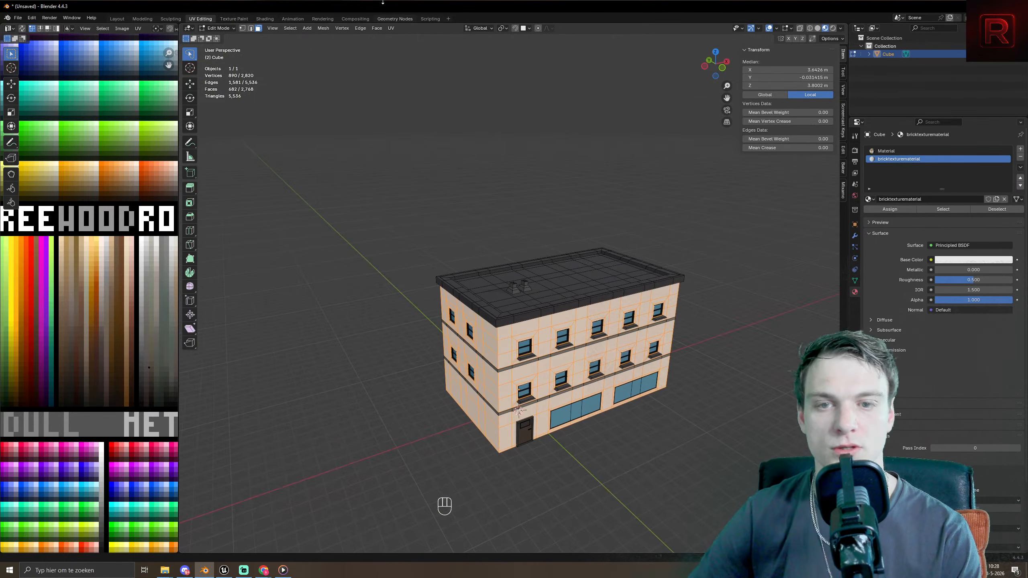
click(263, 18)
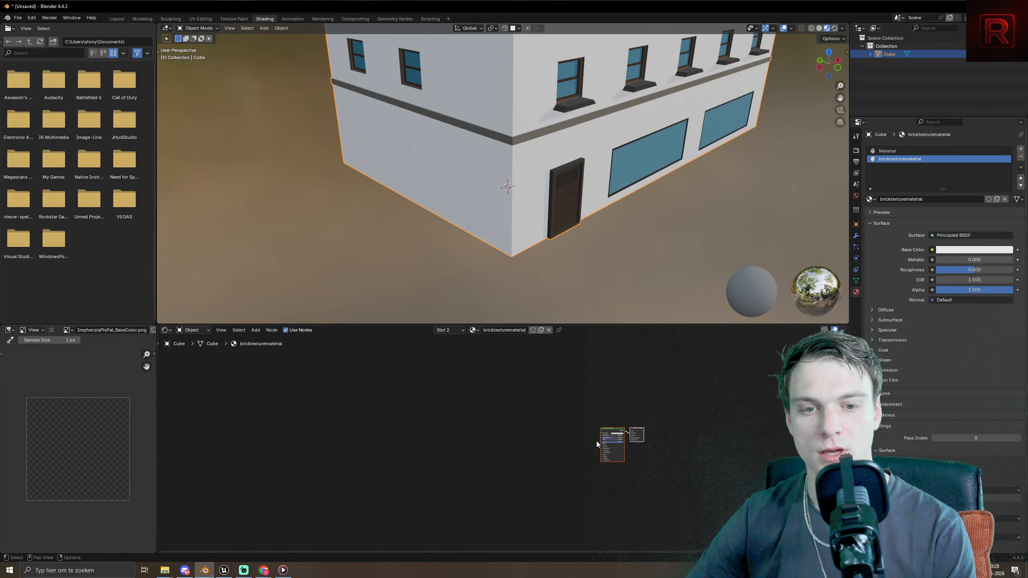
drag(549, 410, 530, 409)
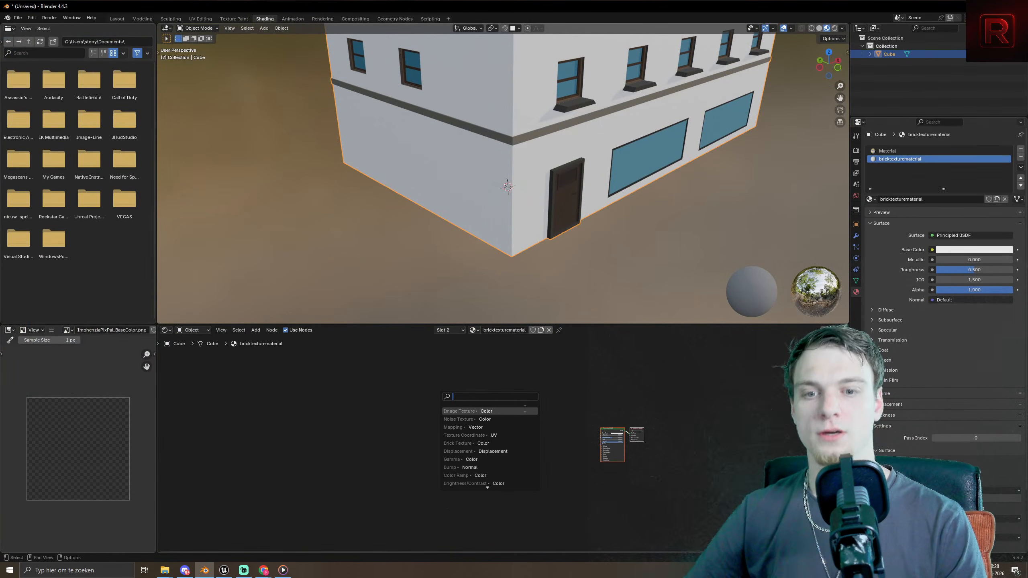
click(521, 410)
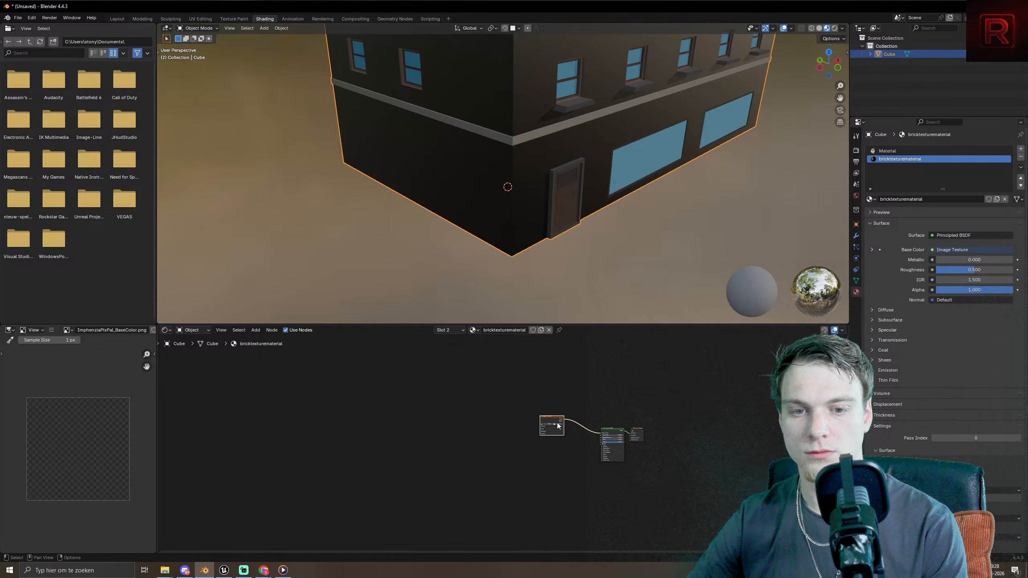
- Open the image browser for the brick material's Image Texture node and go to the I:\blender\cgASSETS_ folder
scroll(542, 451, up, 5)
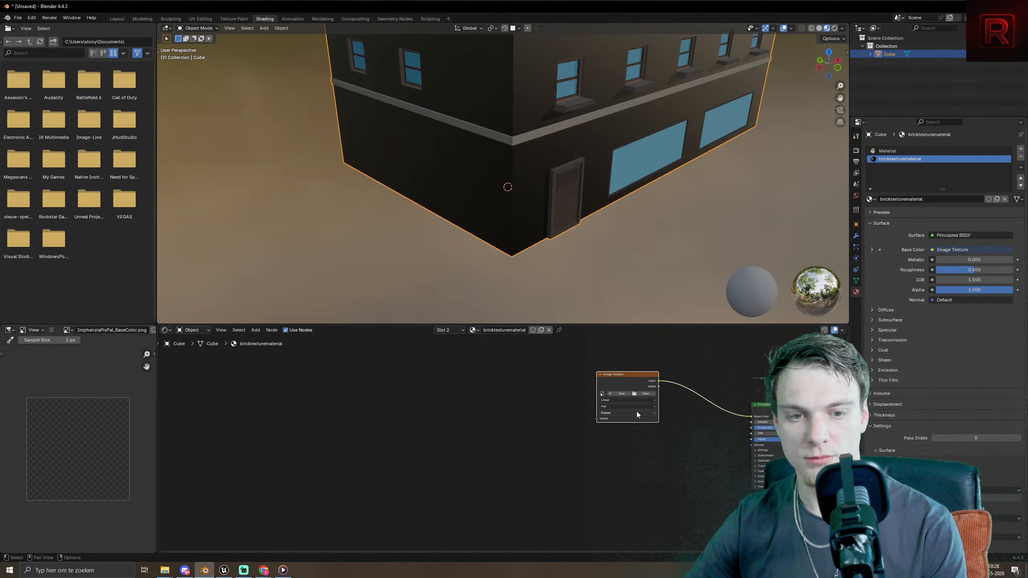
click(641, 394)
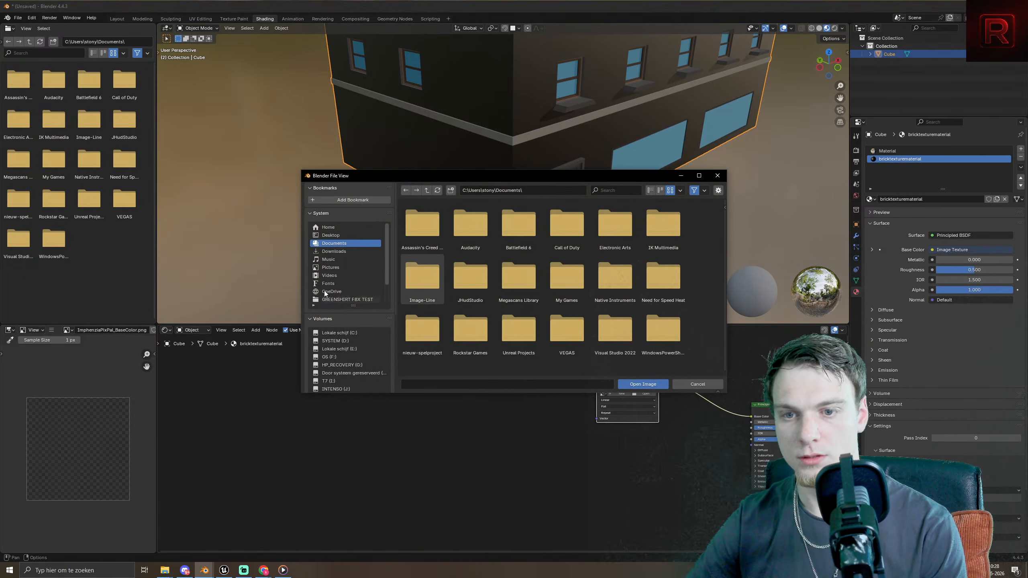
click(347, 299)
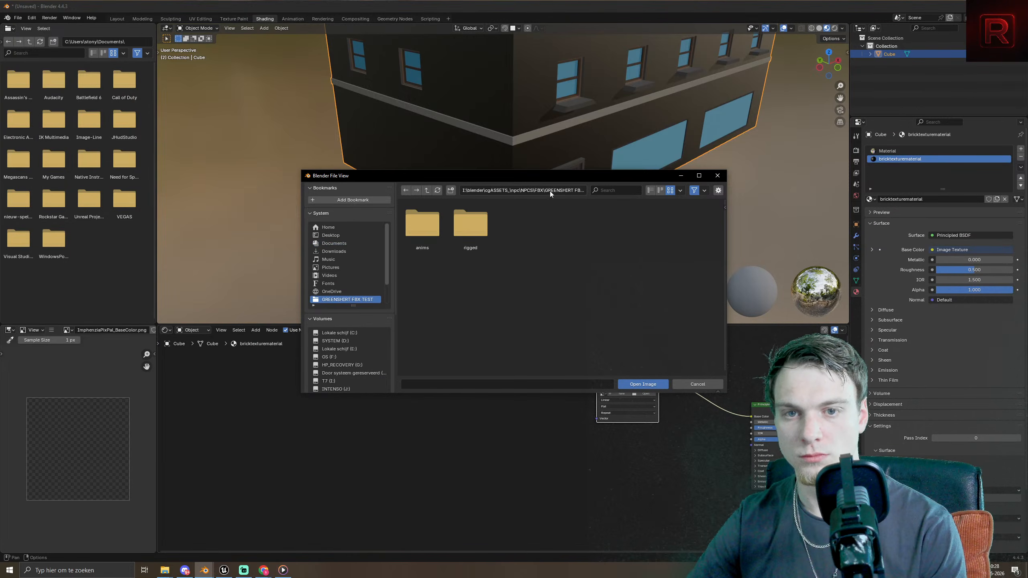
click(428, 190)
click(429, 191)
click(428, 191)
click(427, 190)
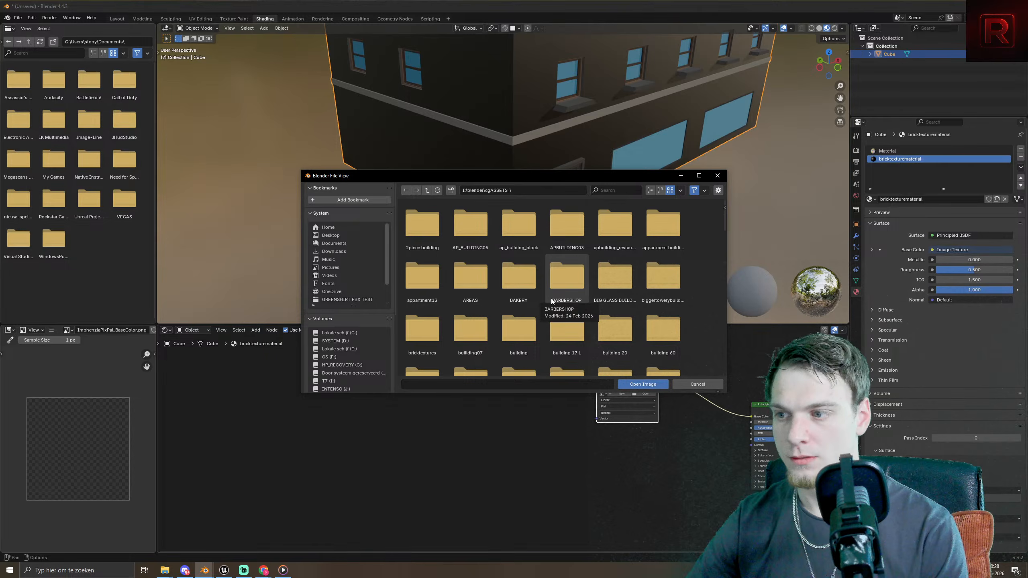
- Load redbrickstylized.png from the bricktextures folder into the Image Texture node
scroll(551, 298, down, 1)
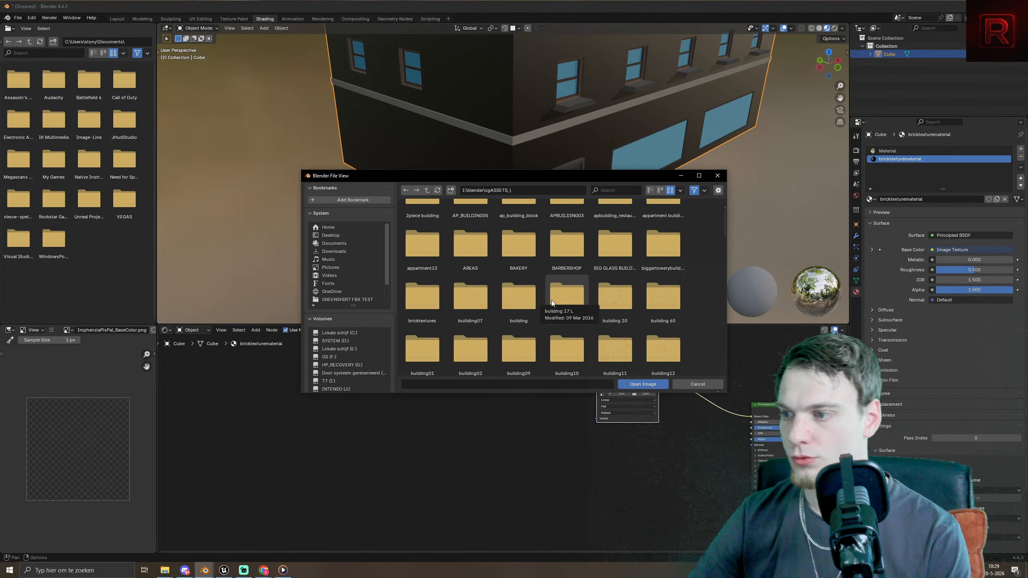
scroll(556, 297, down, 5)
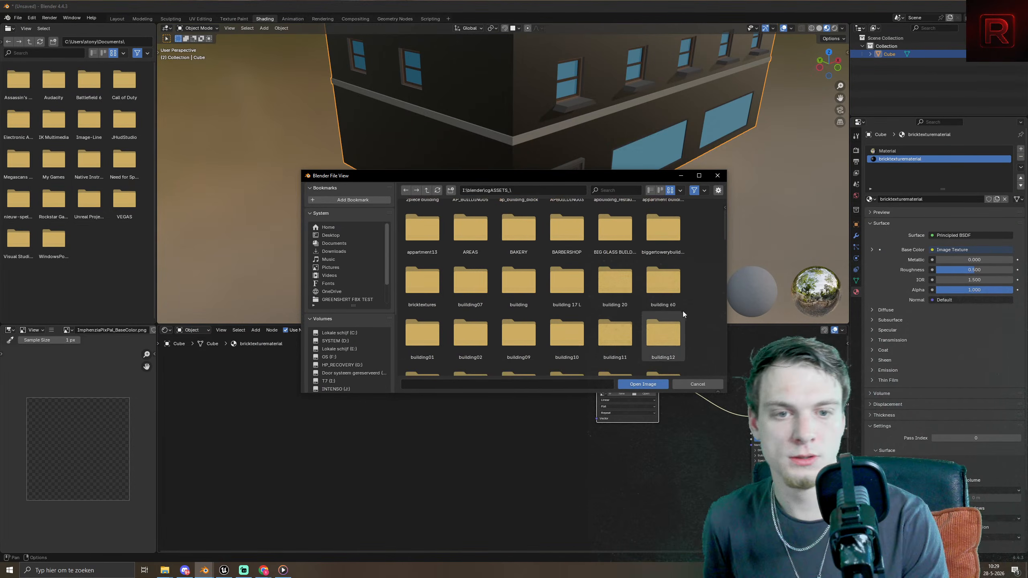
scroll(623, 322, down, 8)
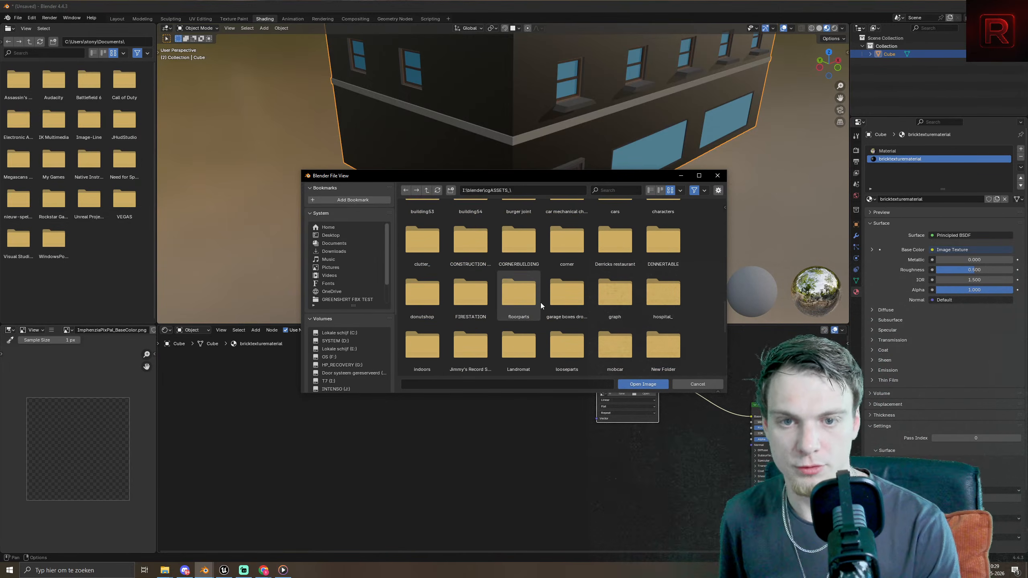
scroll(541, 317, up, 5)
scroll(541, 317, up, 10)
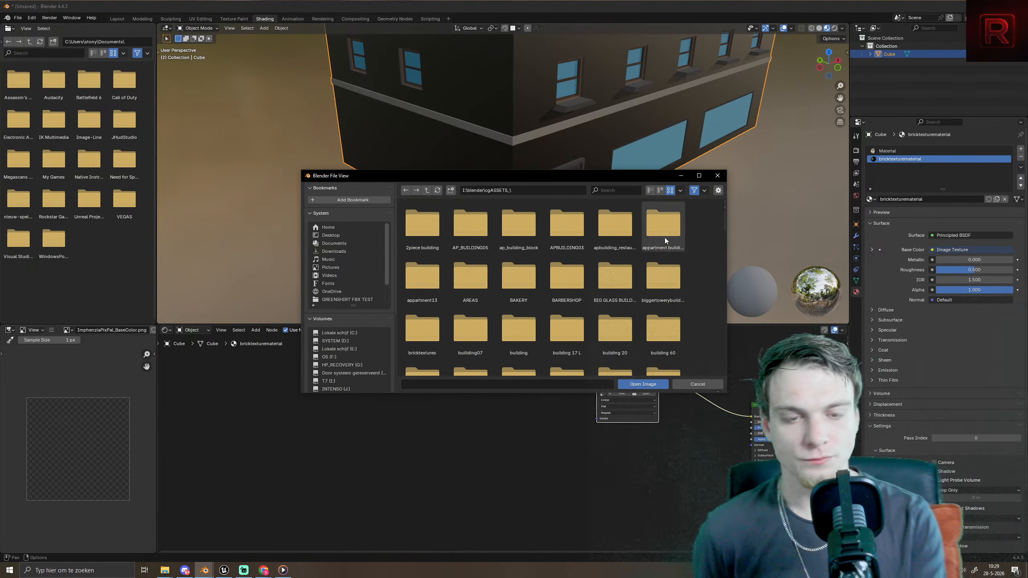
scroll(567, 283, down, 1)
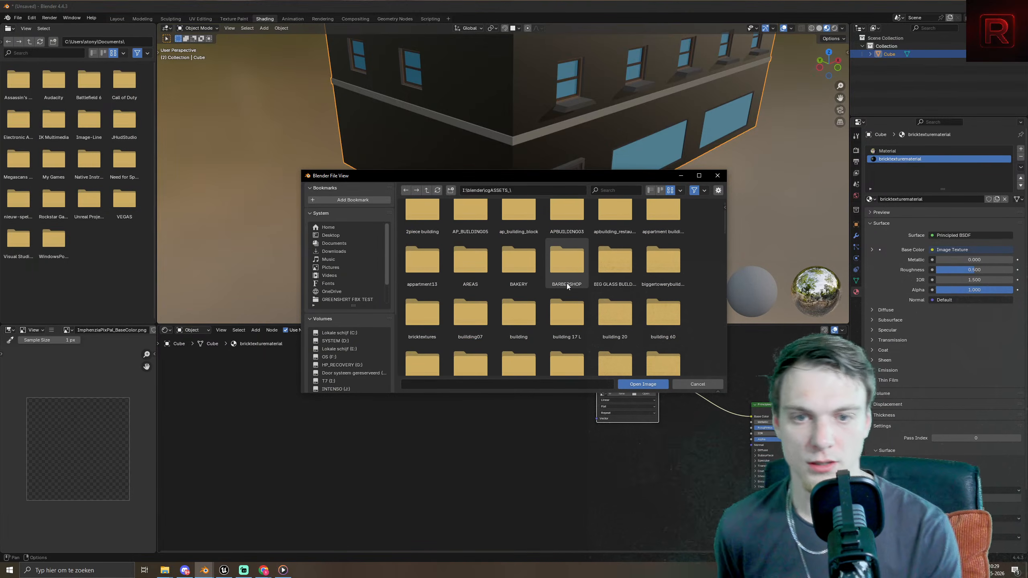
scroll(567, 255, down, 1)
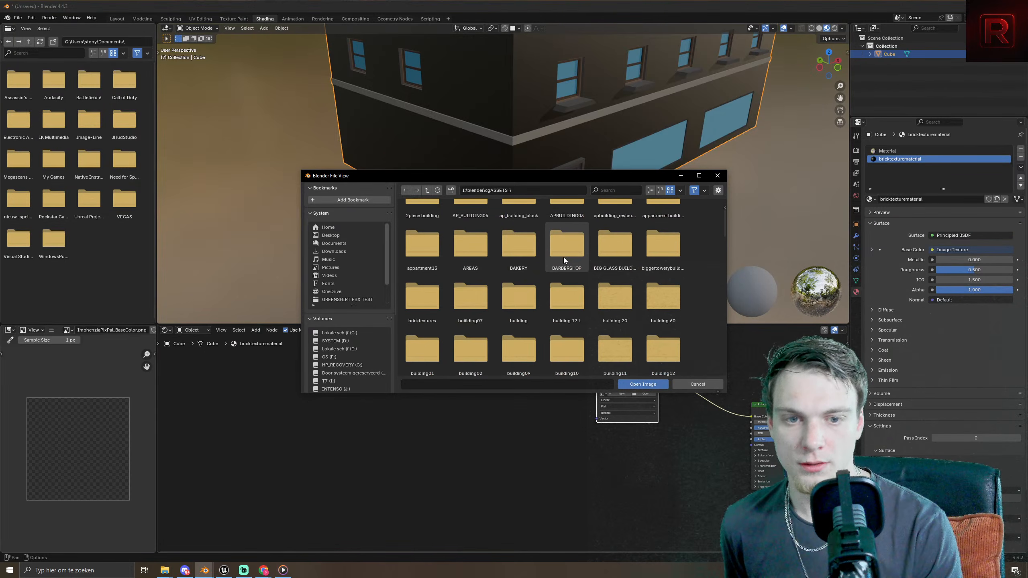
double_click(409, 298)
scroll(647, 284, down, 2)
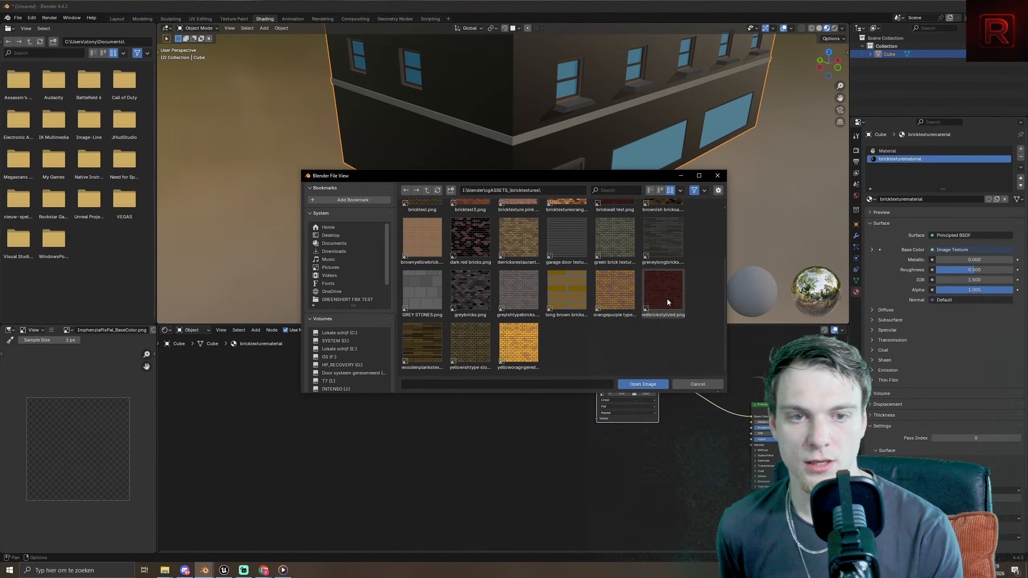
double_click(667, 298)
scroll(567, 130, down, 1)
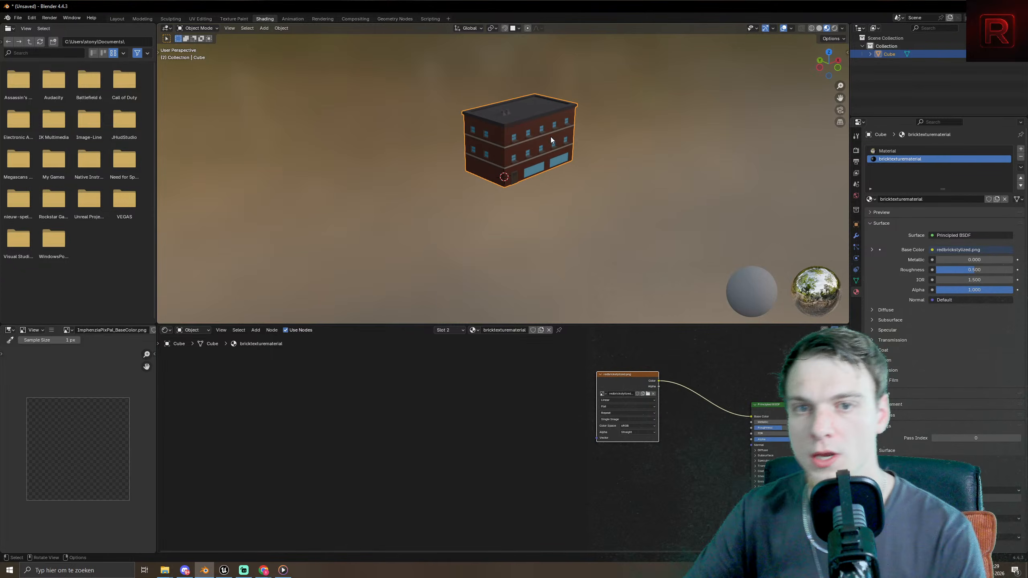
- Unwrap the selected wall faces in Edit Mode with Cube Projection
key(Tab)
key(u)
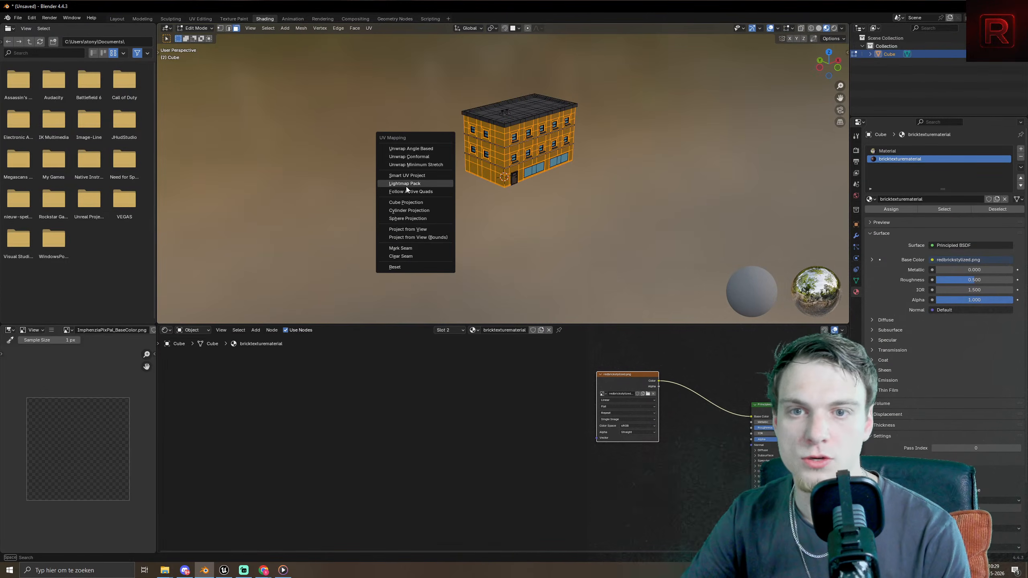
click(407, 201)
scroll(408, 201, up, 10)
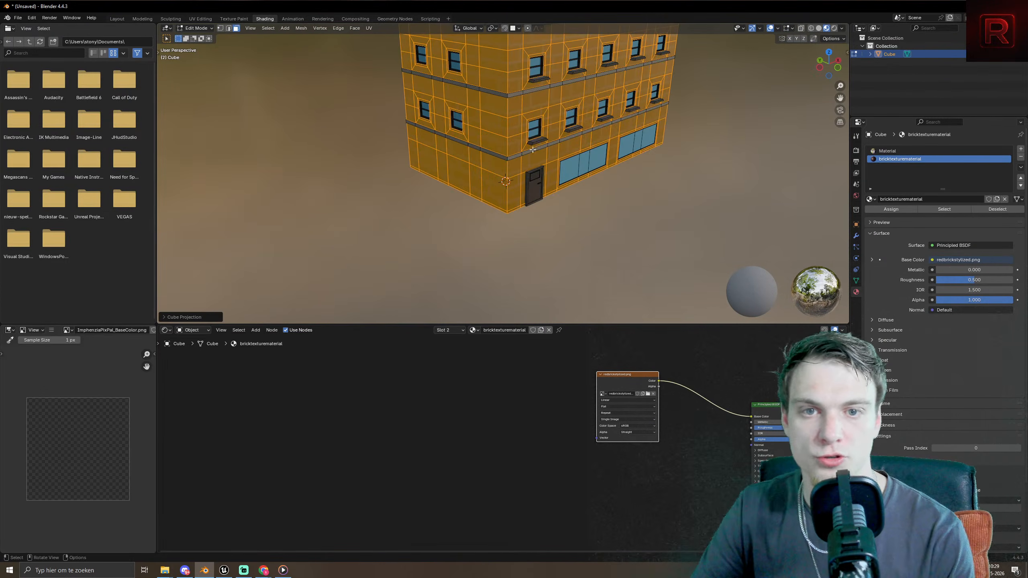
scroll(287, 49, down, 4)
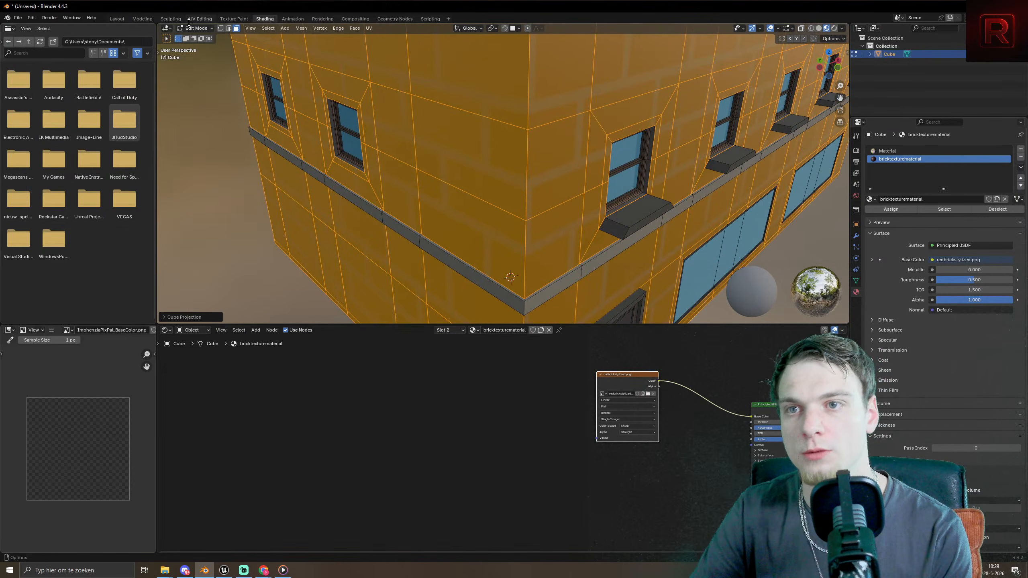
- In the UV Editing workspace, select all the wall UVs, scale them up slightly and check the bricks in Object Mode
click(200, 19)
scroll(88, 281, down, 6)
key(a)
key(s)
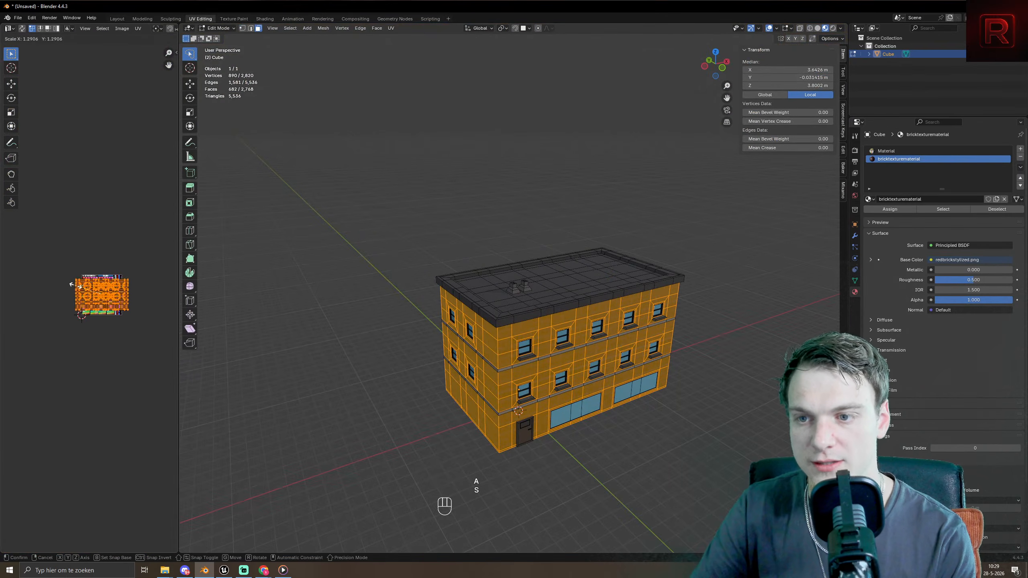
click(121, 284)
key(Tab)
middle_drag(607, 364, 729, 364)
key(Tab)
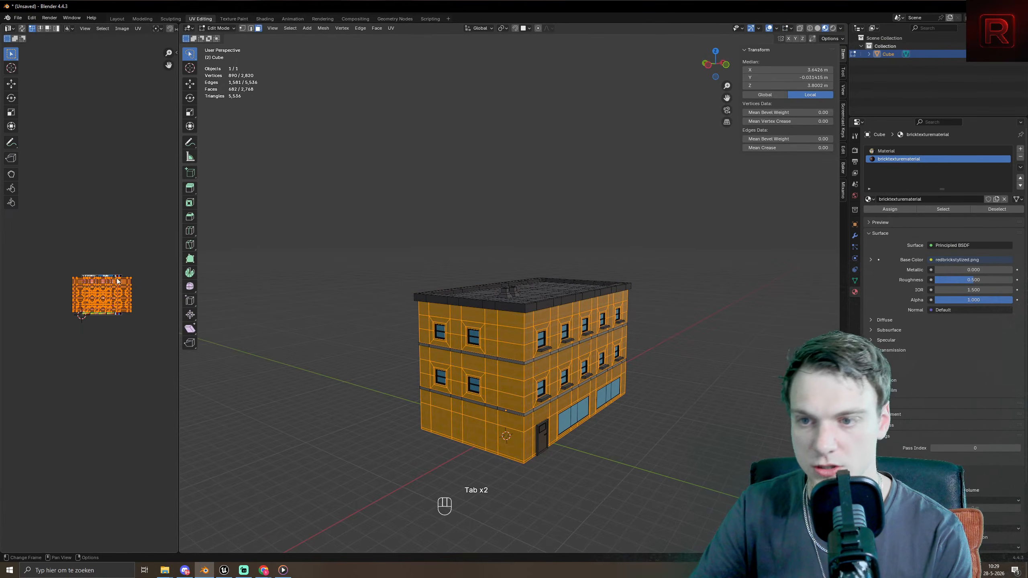
- Scale the wall UVs up further in two passes so the bricks look smaller, checking the building after each
key(s)
click(158, 257)
key(Tab)
middle_drag(562, 328, 534, 342)
key(Tab)
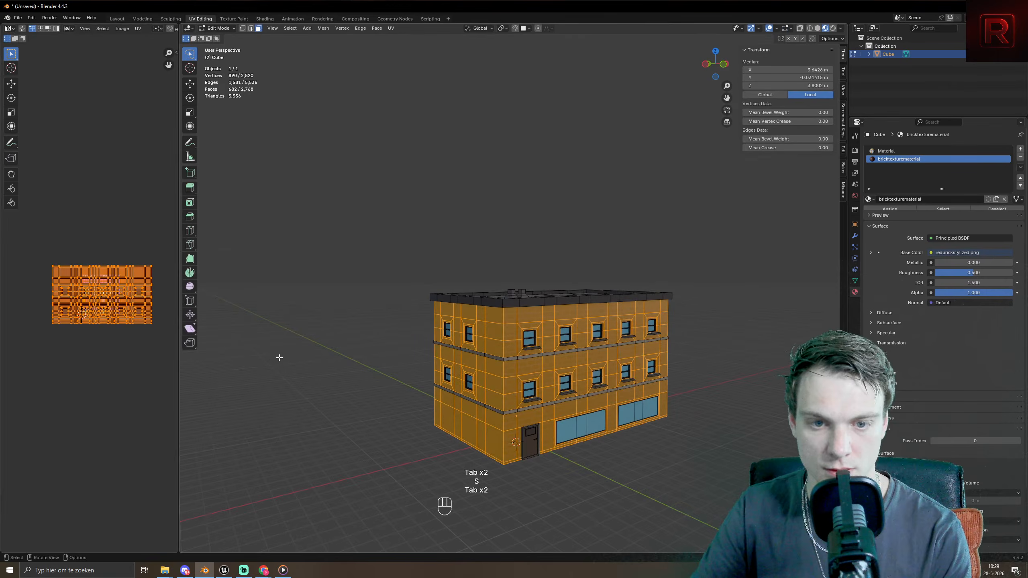
key(s)
click(177, 220)
key(Tab)
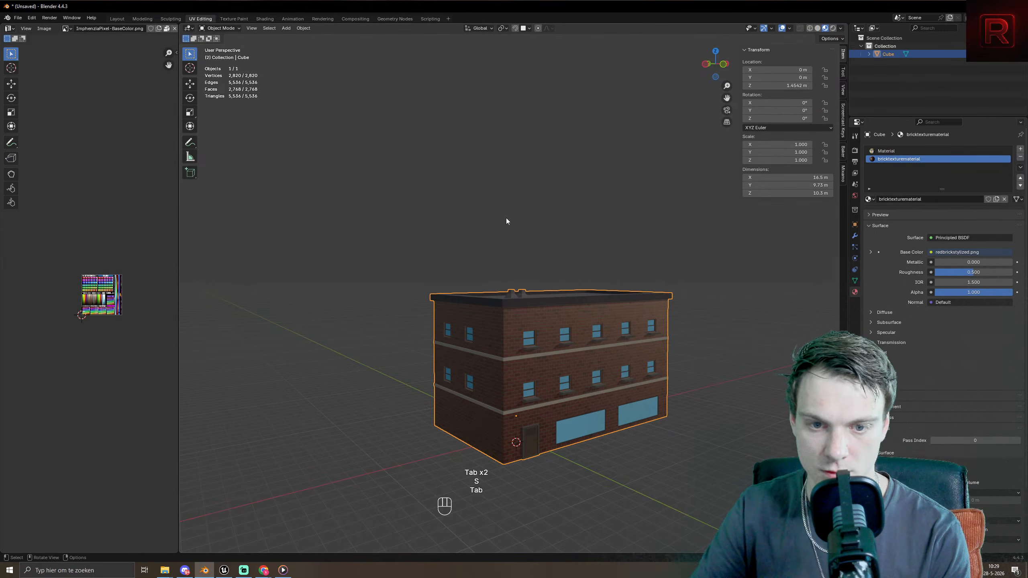
- Set the roughness of bricktexturematerial to 1.000 and check the brick walls from several angles
middle_drag(741, 391, 688, 421)
drag(953, 267, 1012, 269)
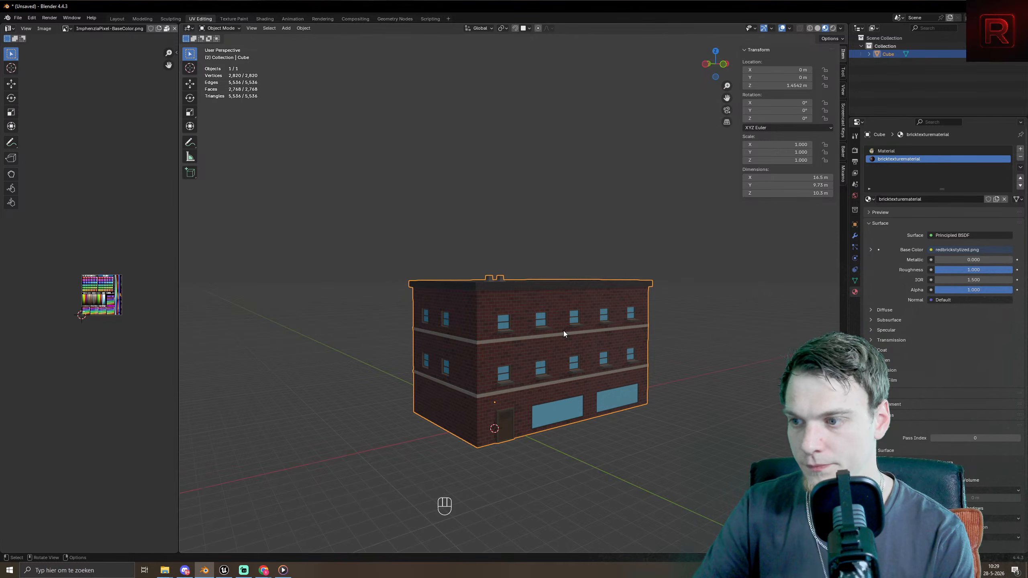
middle_drag(534, 314, 483, 292)
scroll(514, 379, up, 5)
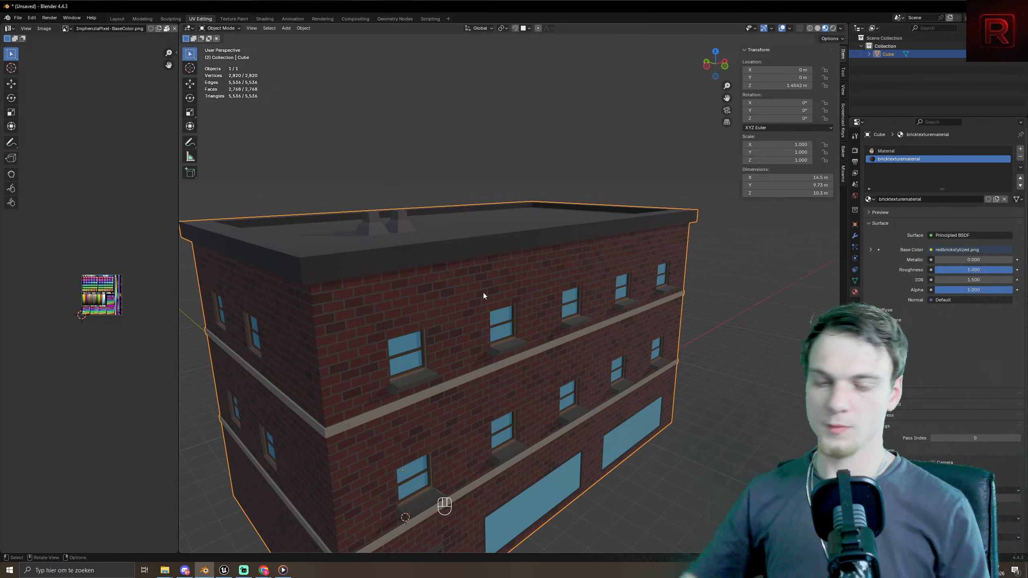
middle_drag(606, 359, 551, 345)
shift+middle_drag(519, 397, 566, 347)
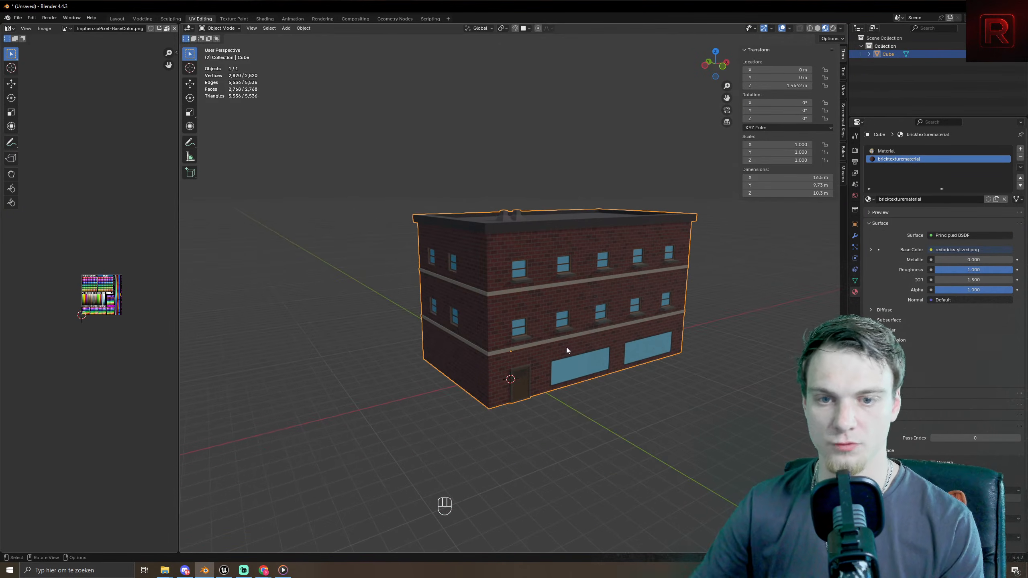
- Start saving the file, create a folder named "filler buildings pt2" in I:\blender\cgASSETS_ and open it
key(ctrl+s)
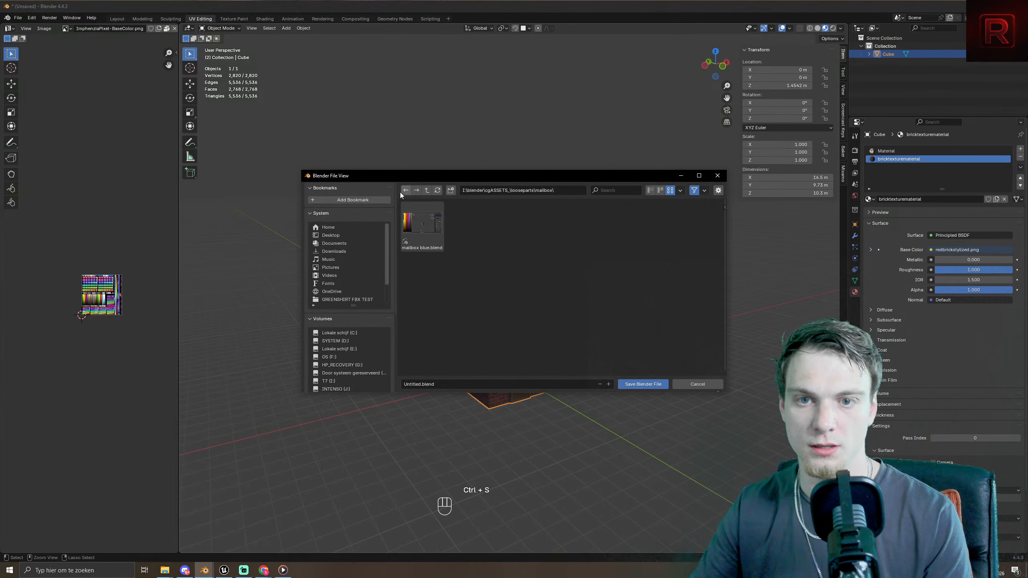
click(429, 189)
click(428, 189)
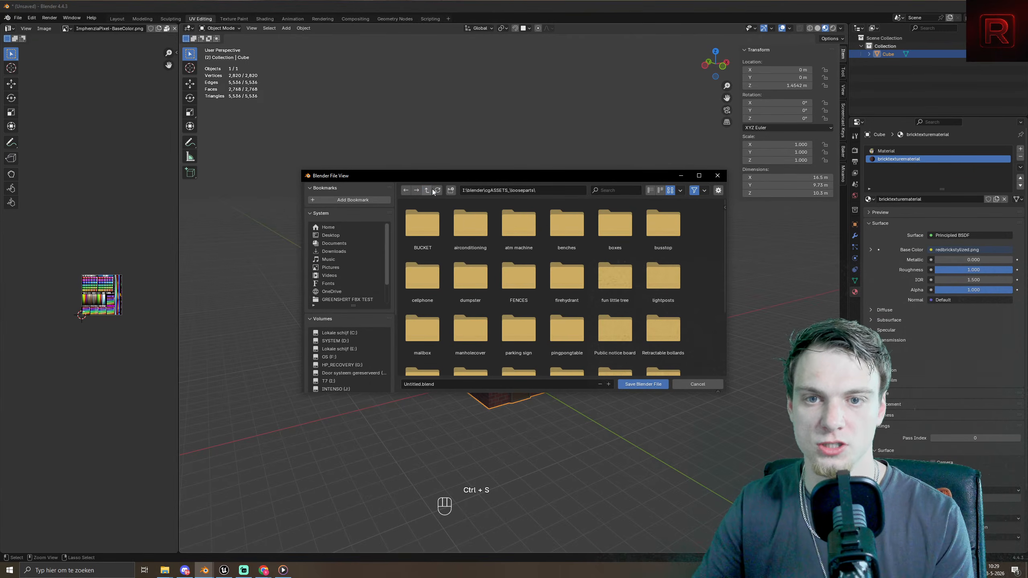
click(448, 191)
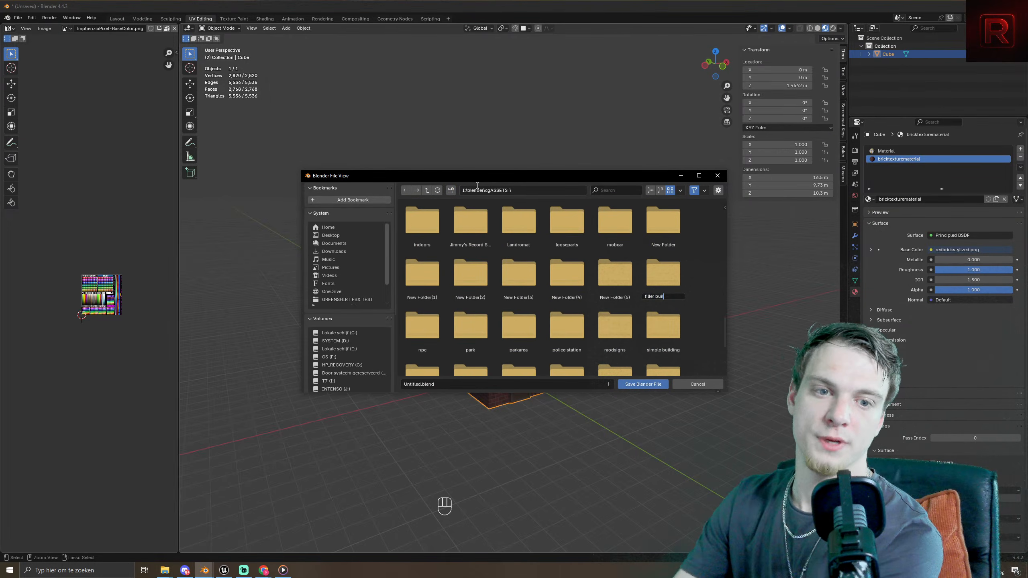
text(filler buildings pt2)
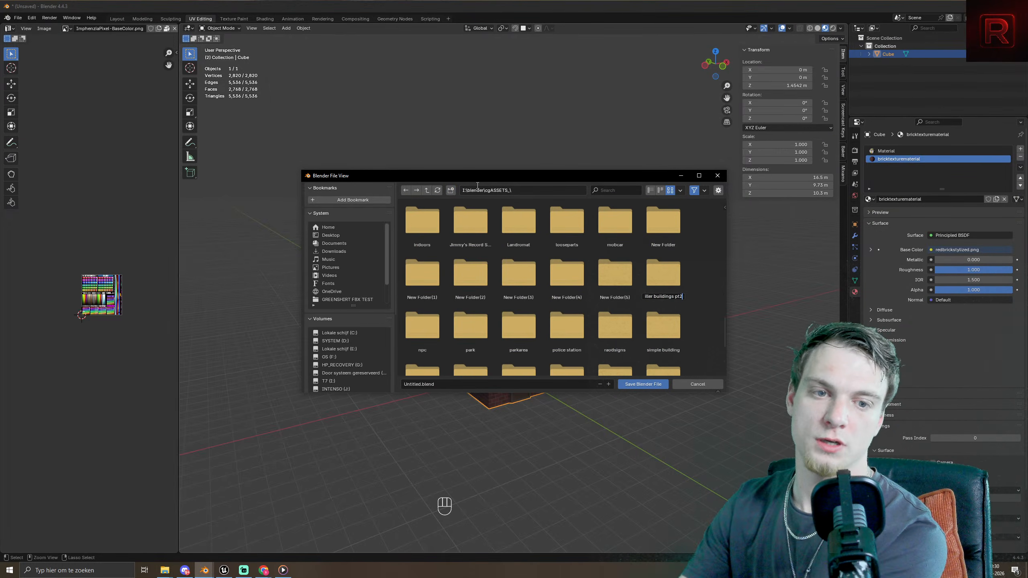
key(Return)
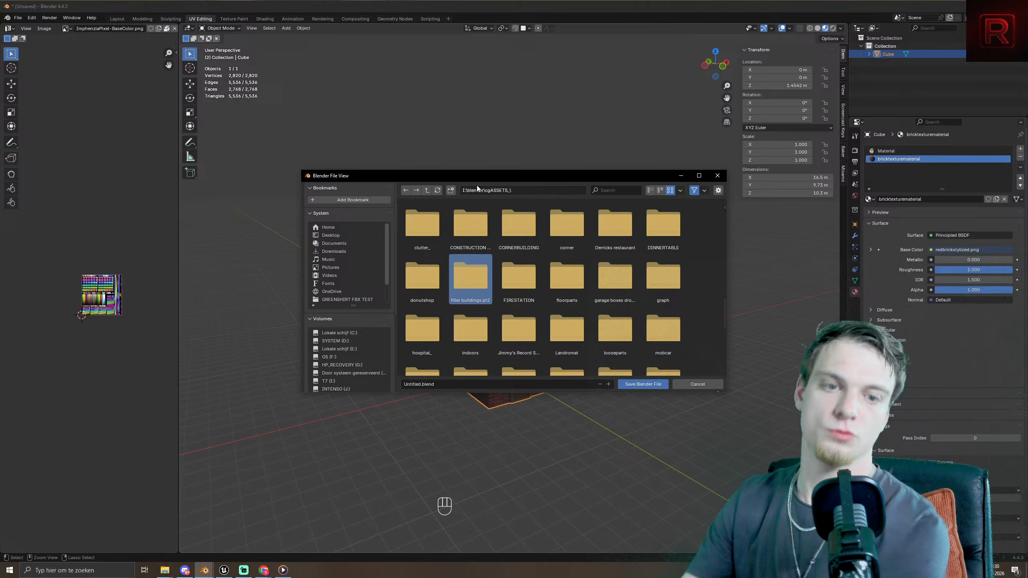
double_click(460, 271)
- Name the file "fillerbuildings part 2" and save it in the new folder
click(412, 385)
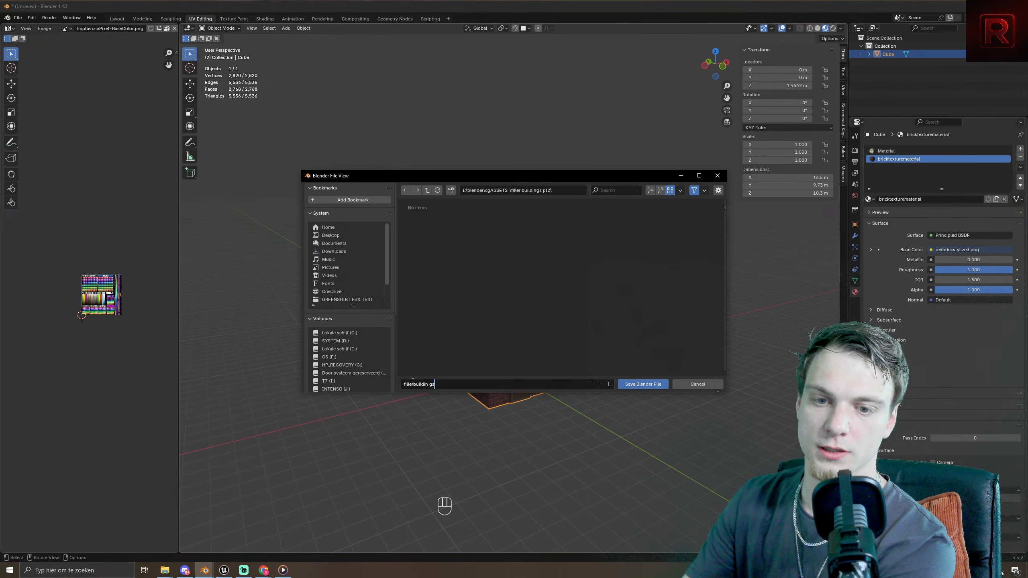
text(ngs part 2)
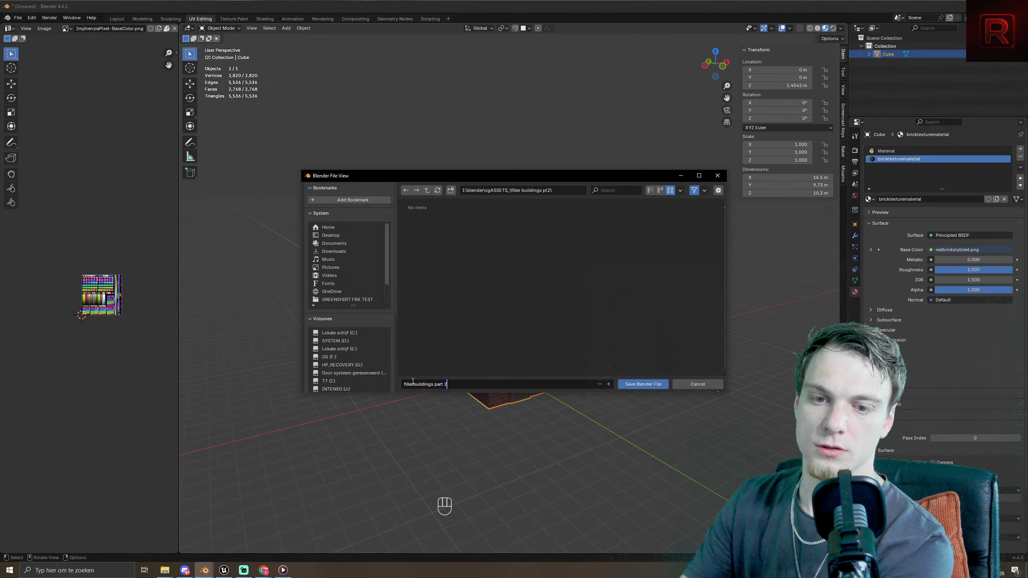
key(Return)
- Rename the building object from Cube to fillerbuilding01
middle_drag(411, 382, 643, 379)
click(892, 54)
double_click(892, 54)
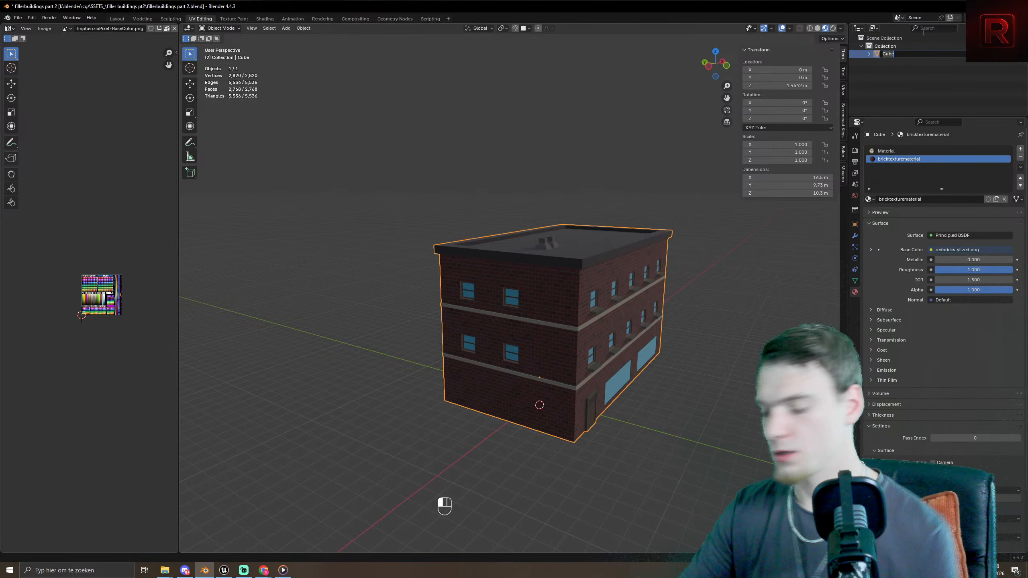
text(filler)
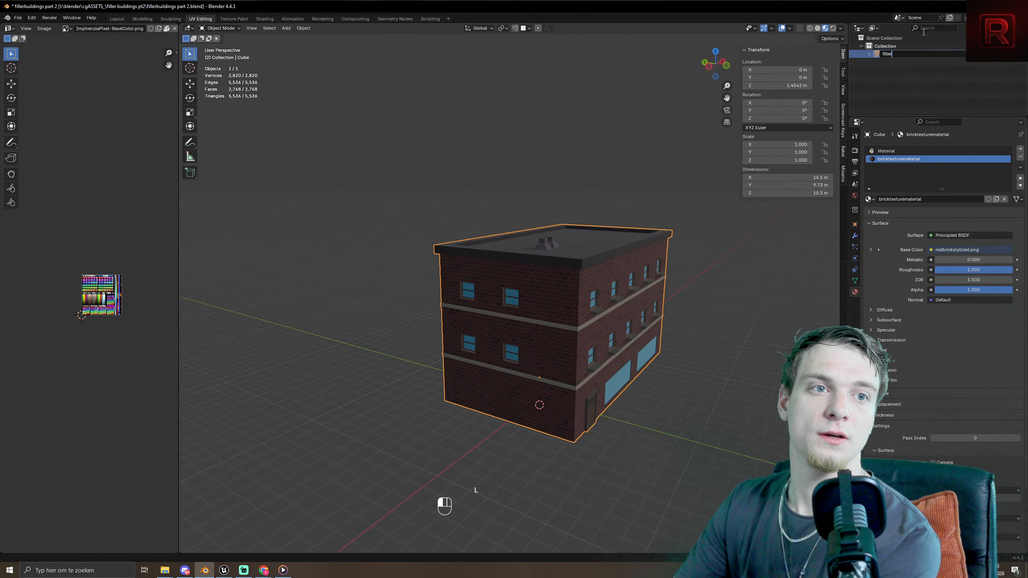
text(building01)
key(Return)
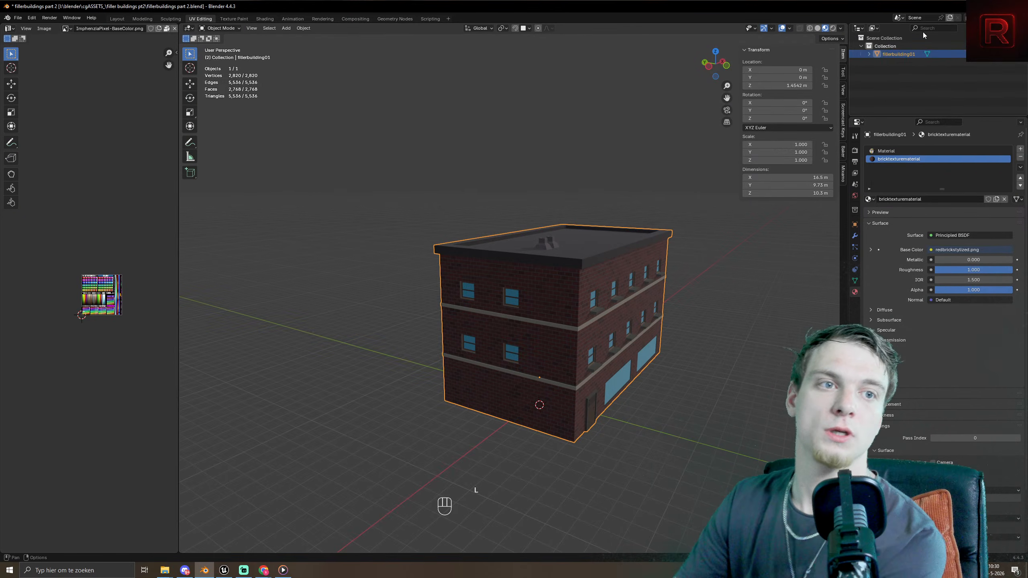
middle_drag(655, 284, 689, 279)
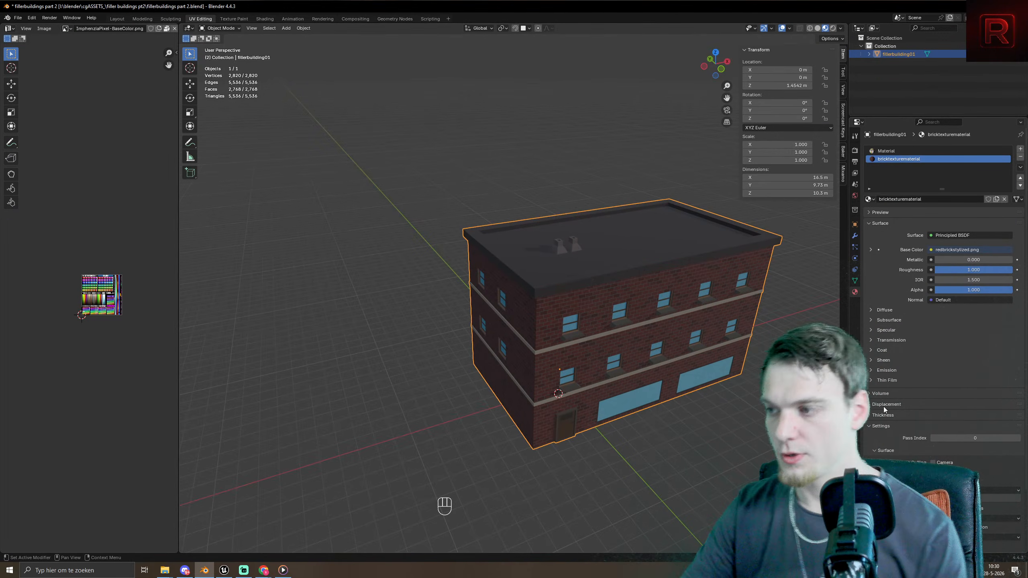
shift+middle_drag(631, 314, 544, 282)
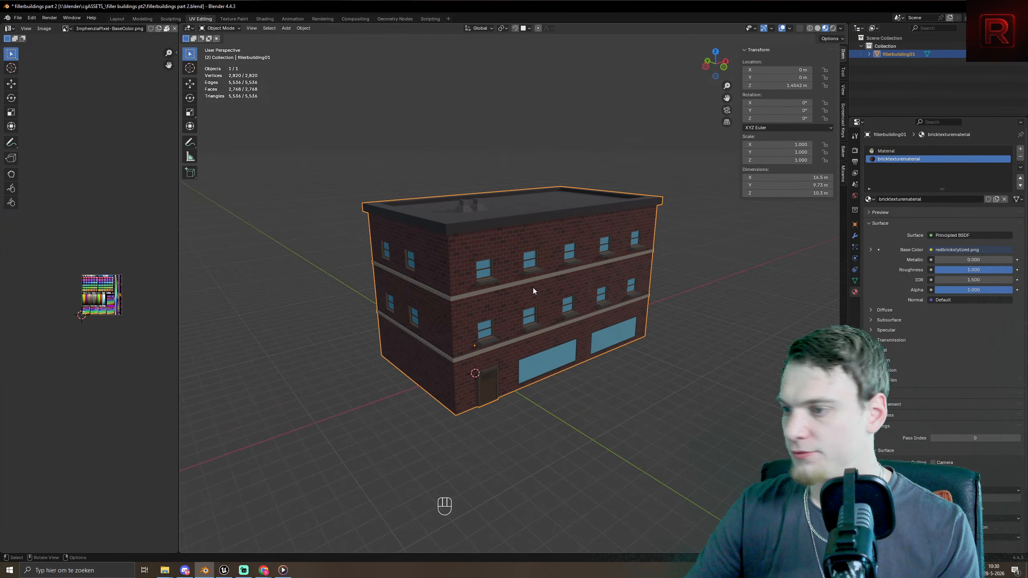
- Save the finished brick building file
shift+middle_drag(533, 287, 528, 322)
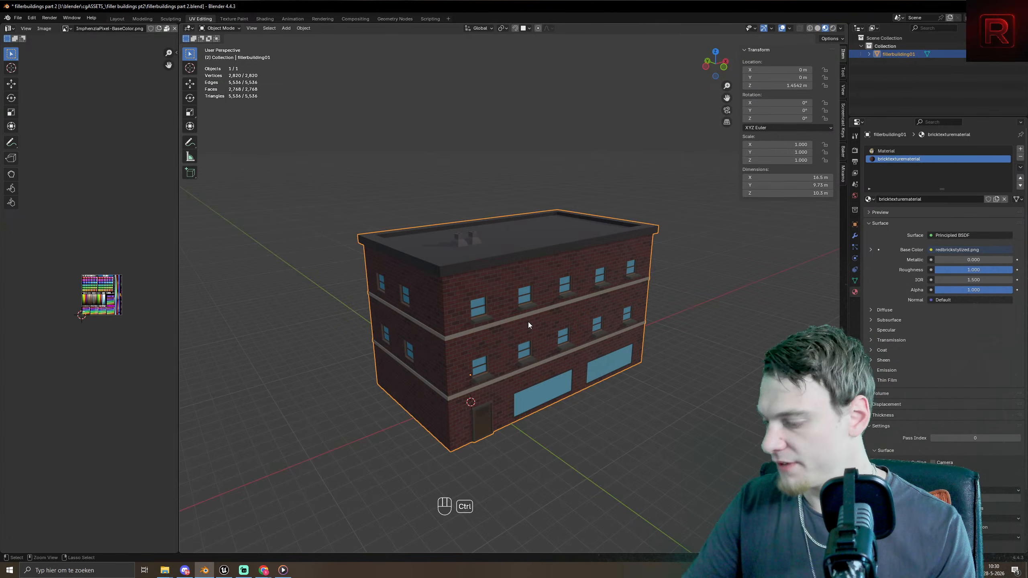
key(ctrl+s)
key(ctrl+s)
key(ctrl+s)
- Start a new General file and reopen fillerbuildings part 2.blend
key(ctrl+n)
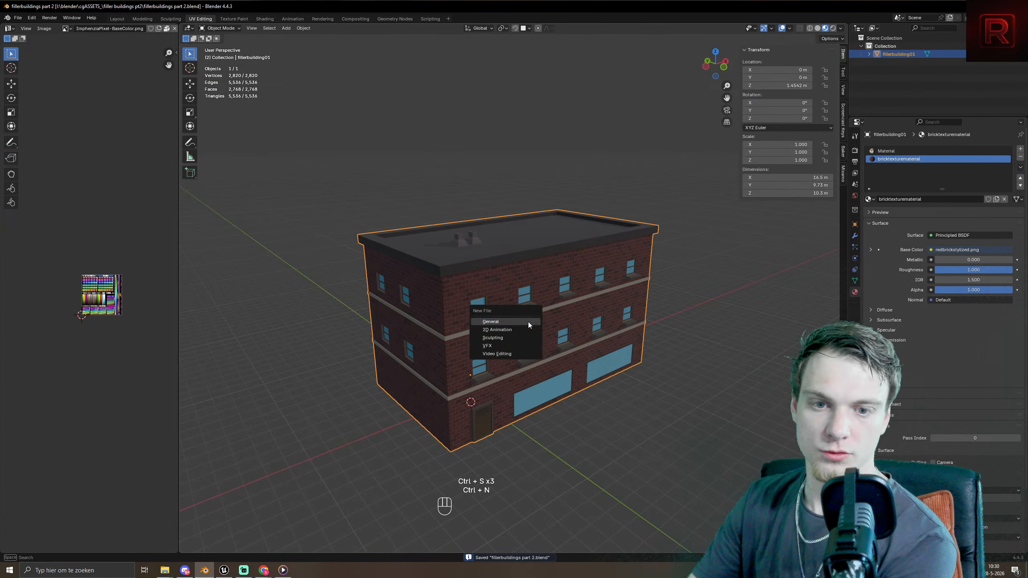
click(529, 322)
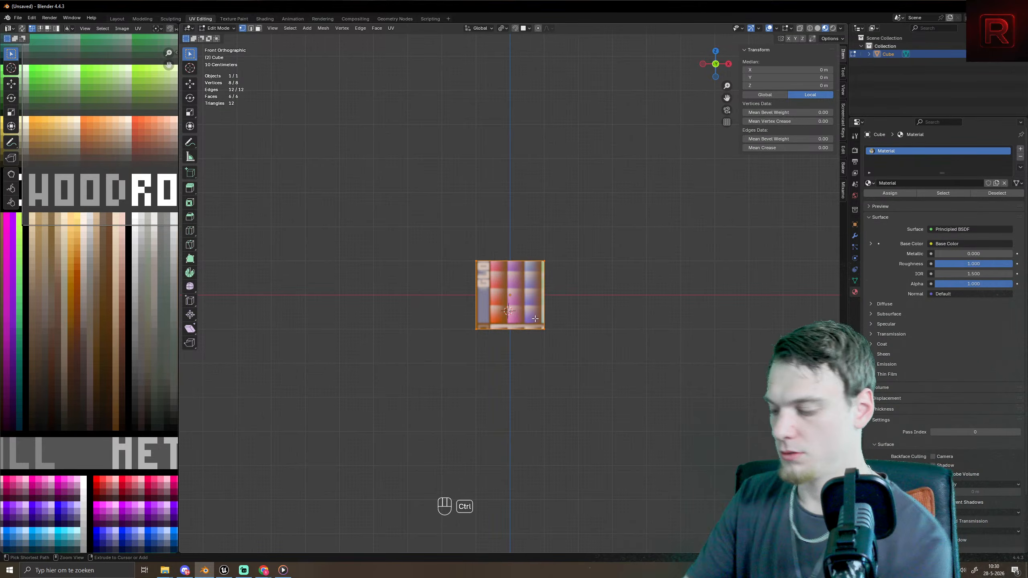
key(ctrl+o)
double_click(430, 234)
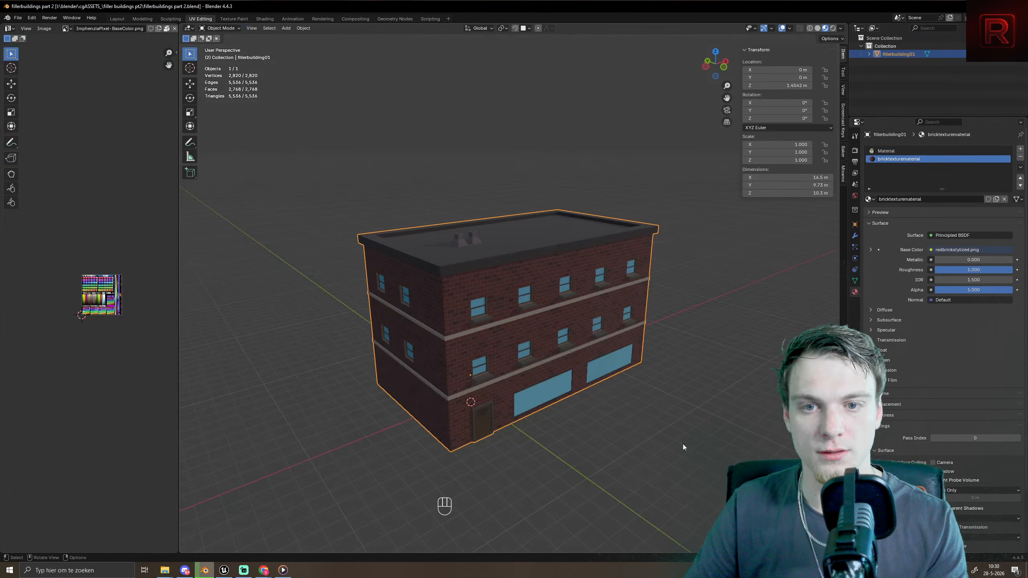
- Hide the existing brick building and add a cube mesh
key(h)
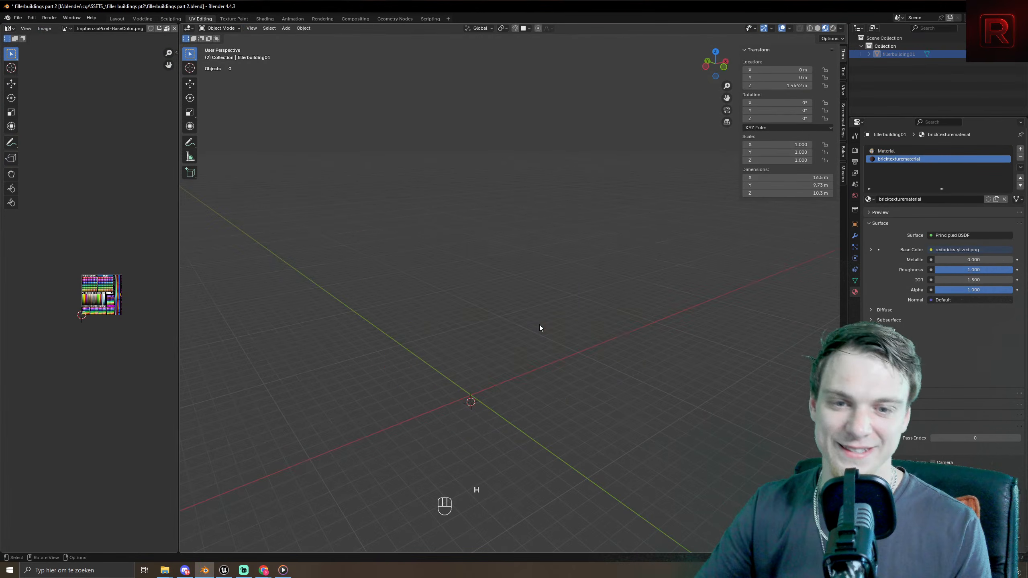
key(shift+a)
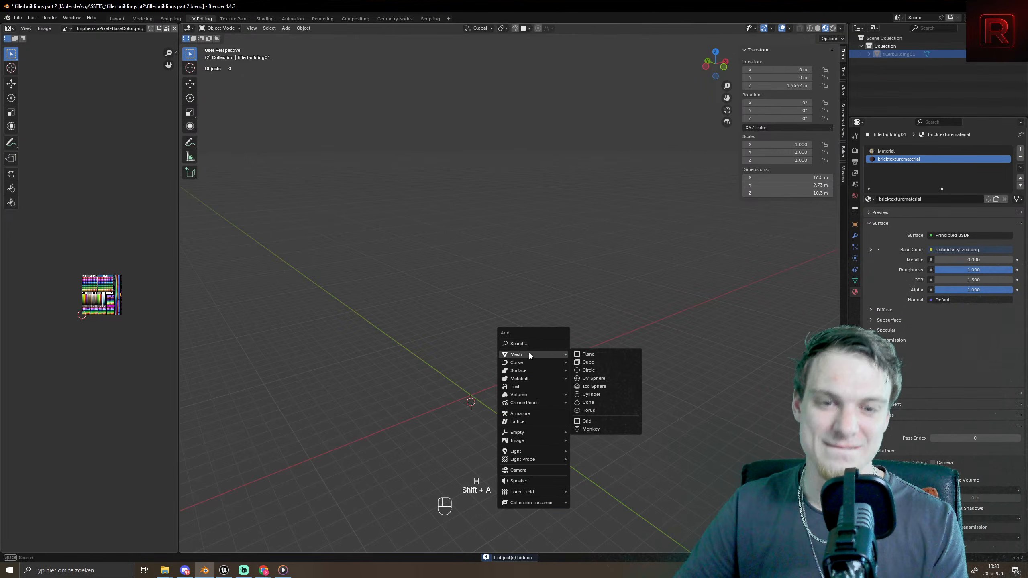
mouse_move(552, 353)
click(591, 362)
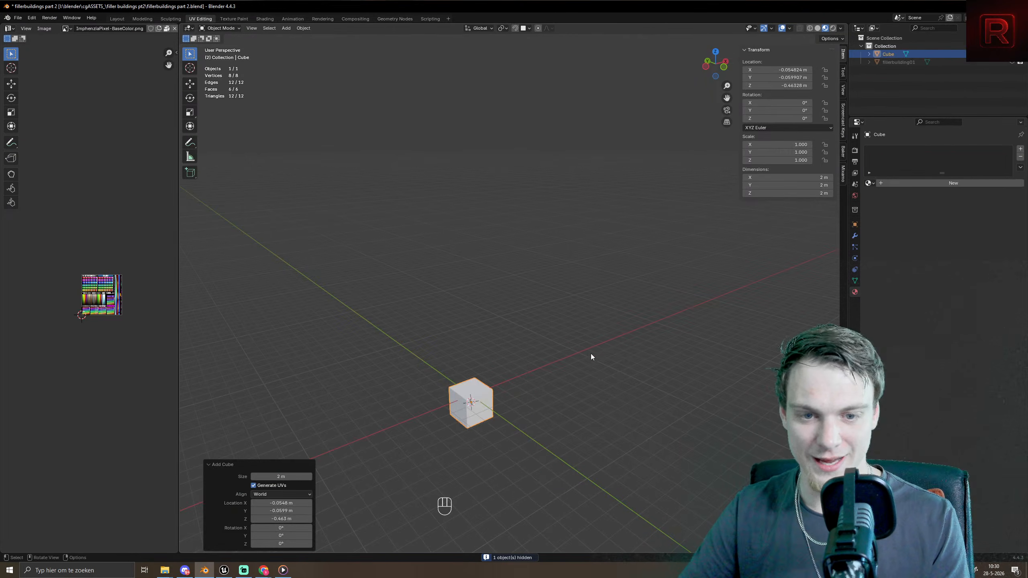
- Move the cube up about 1.47 m along Z so its base sits on the ground line
key(KP_Decimal)
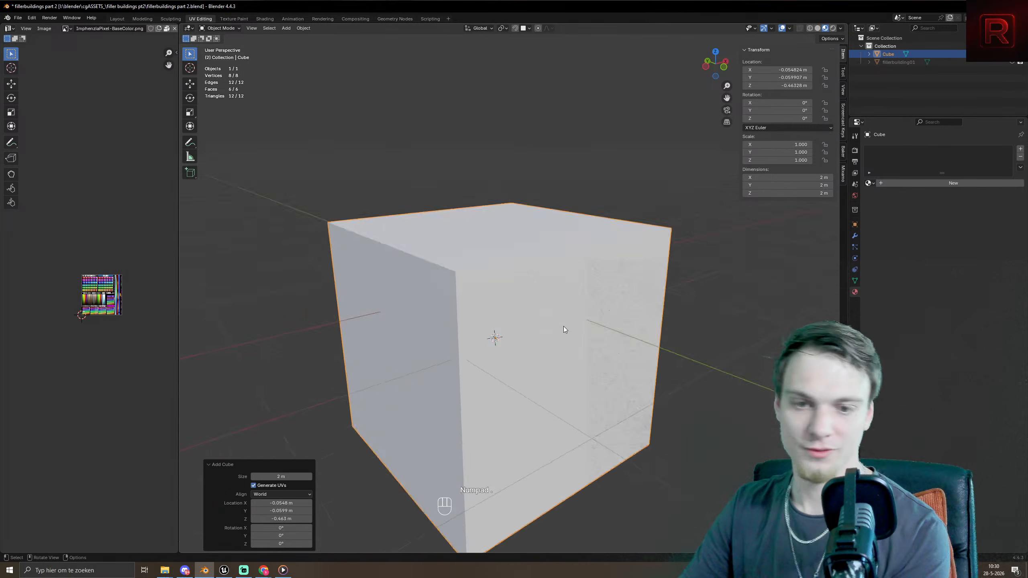
key(KP_1)
key(g)
key(z)
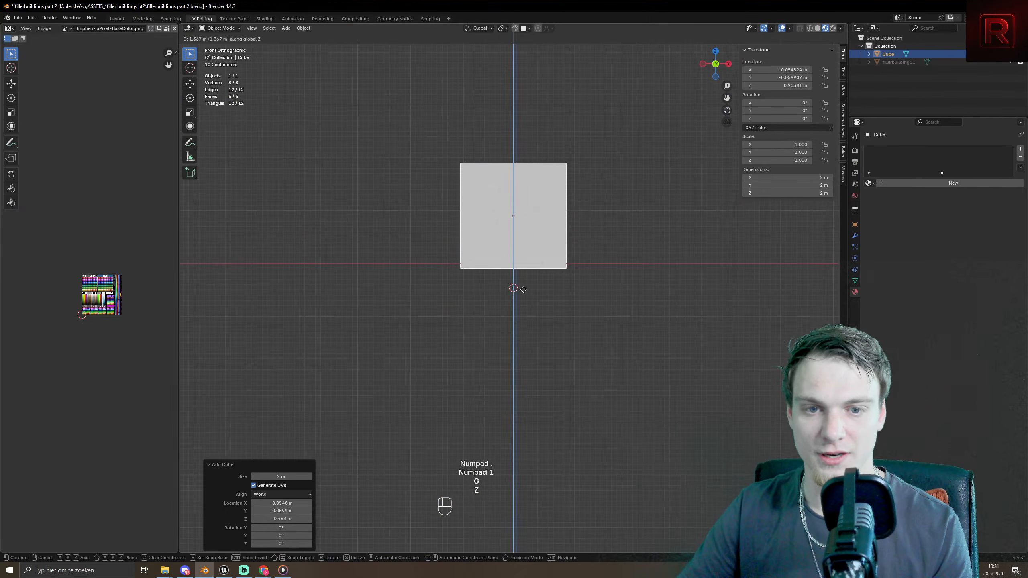
click(519, 288)
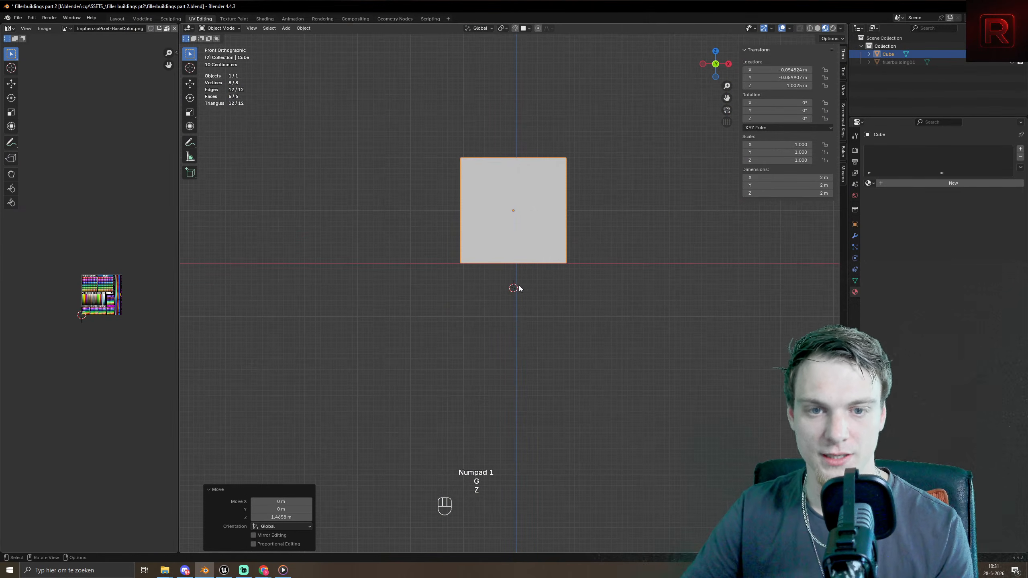
- Assign the existing Material to the cube and scale all its UVs down to a single point
click(867, 183)
click(885, 202)
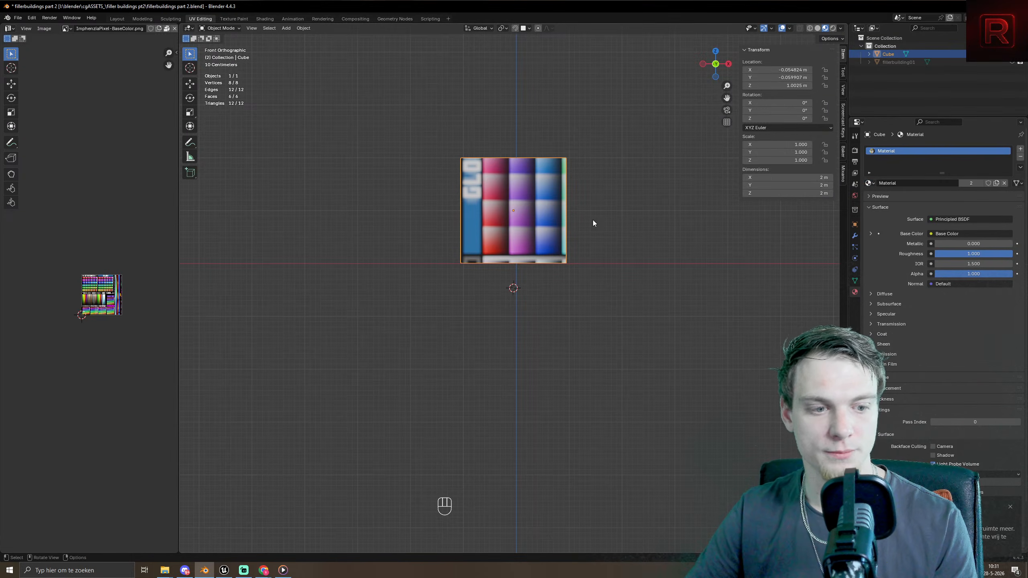
middle_drag(593, 223, 552, 320)
key(Tab)
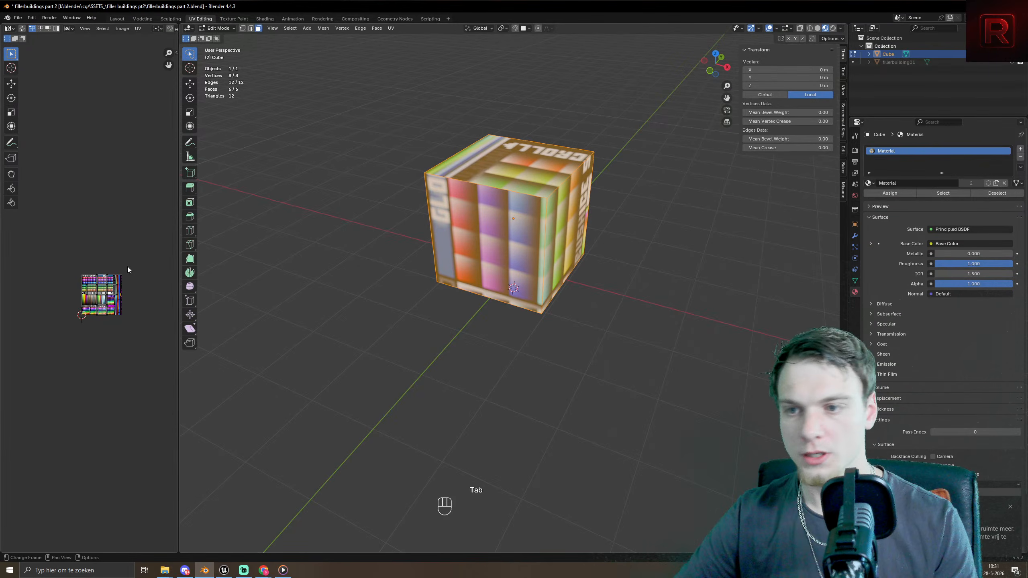
key(a)
key(s)
key(KP_0)
key(KP_Enter)
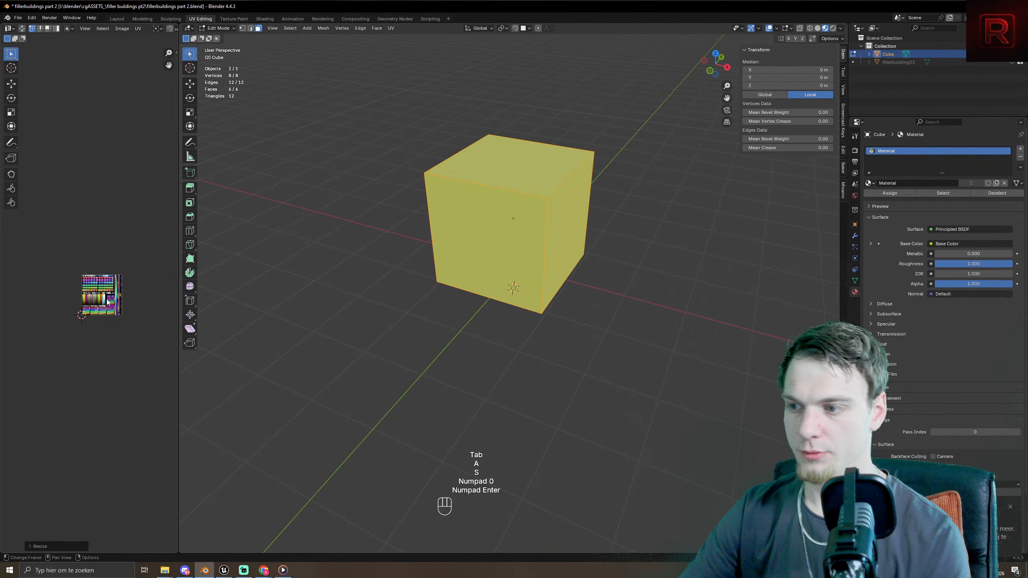
- Place the collapsed UVs on a grey shade in the palette texture's ROCK section
scroll(105, 299, up, 8)
scroll(133, 283, down, 6)
key(g)
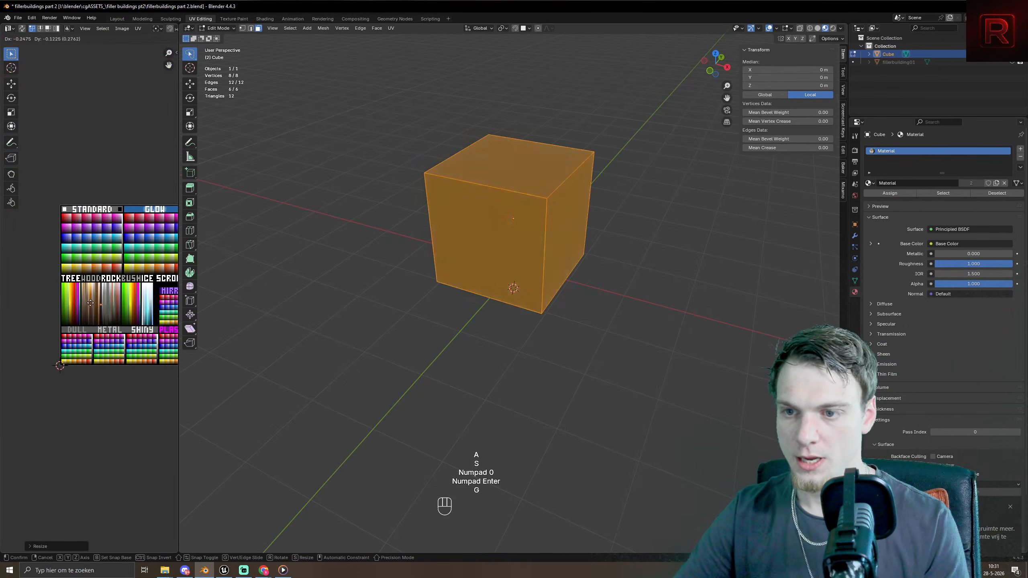
click(176, 280)
key(Tab)
scroll(631, 251, down, 4)
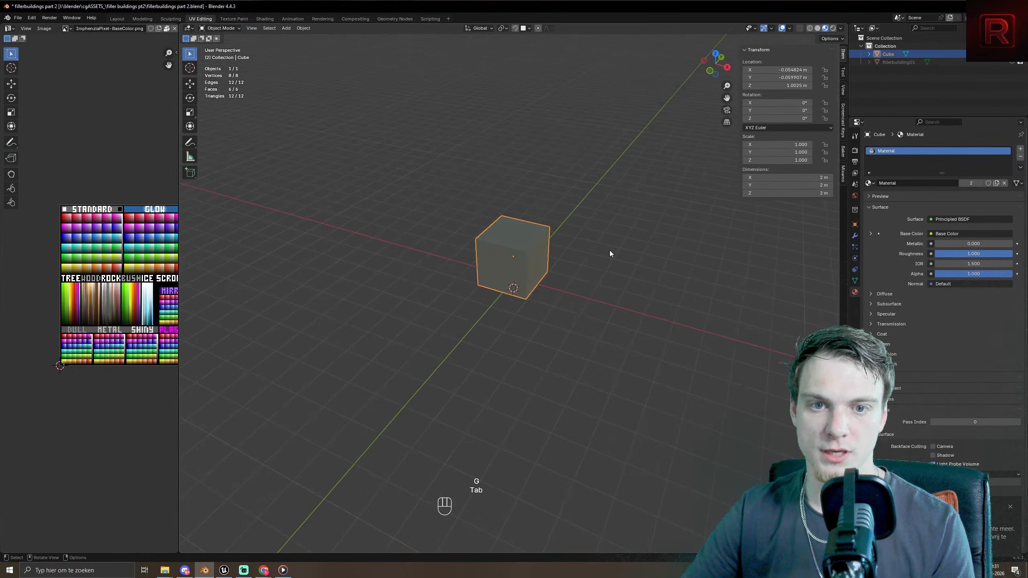
- Select the cube's two opposite side faces along the X axis in Edit Mode
key(Tab)
click(534, 348)
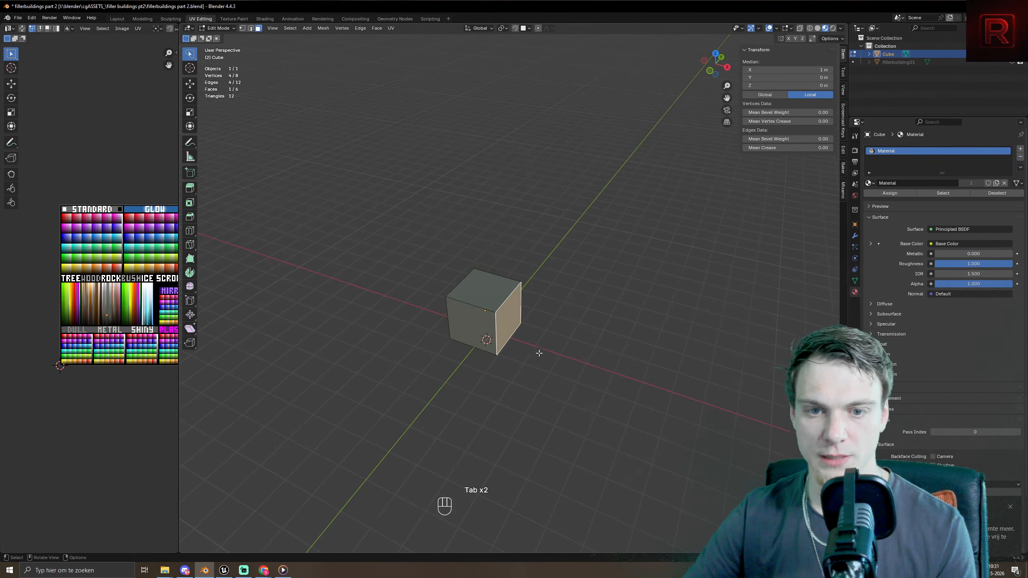
middle_drag(536, 352, 503, 358)
click(501, 356)
middle_drag(547, 390, 562, 375)
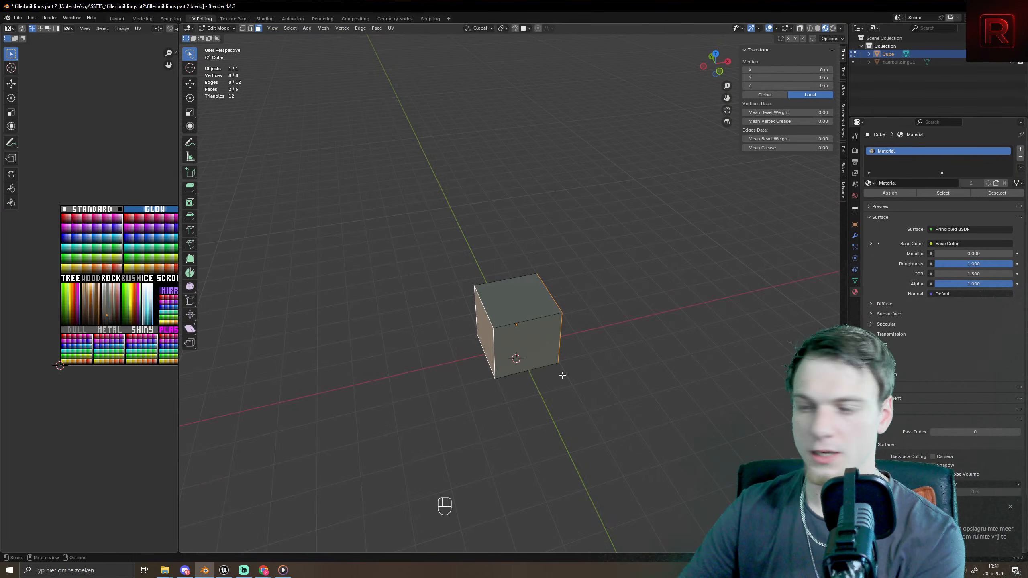
text(e1)
key(KP_Enter)
key(ctrl+z)
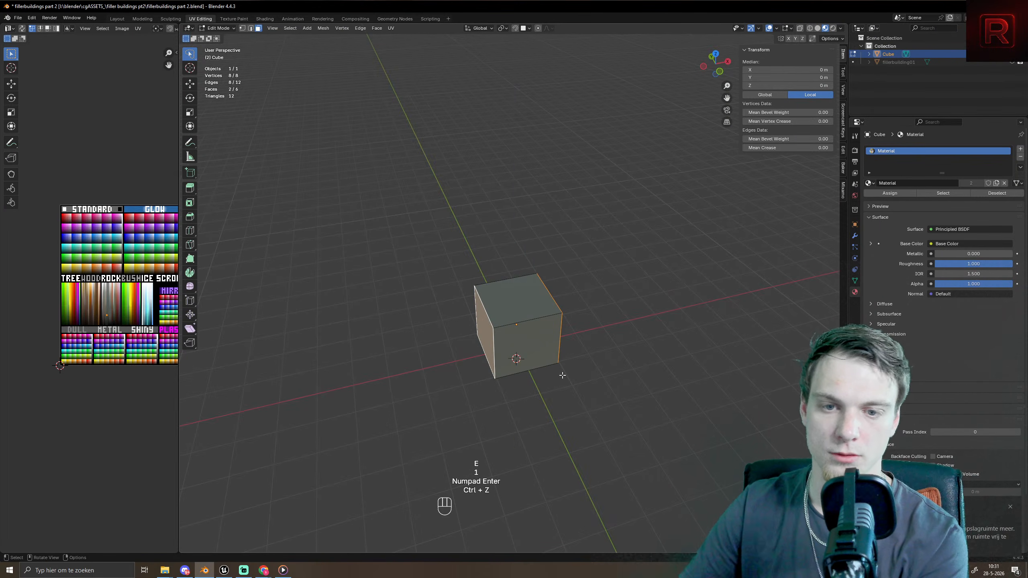
- Extrude the two selected opposite faces 1 m along their normals
key(alt+e)
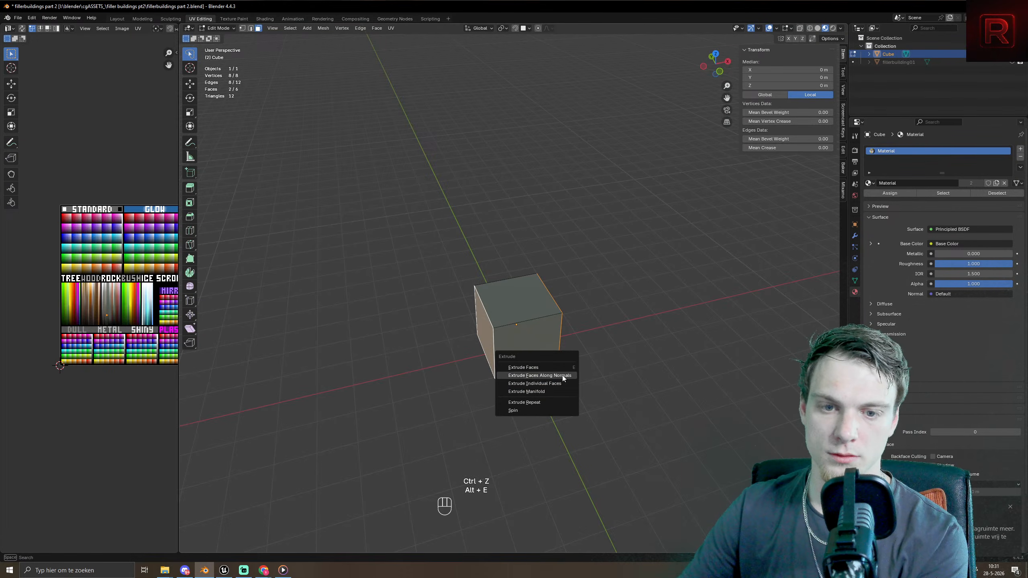
click(563, 376)
text(1)
key(KP_Enter)
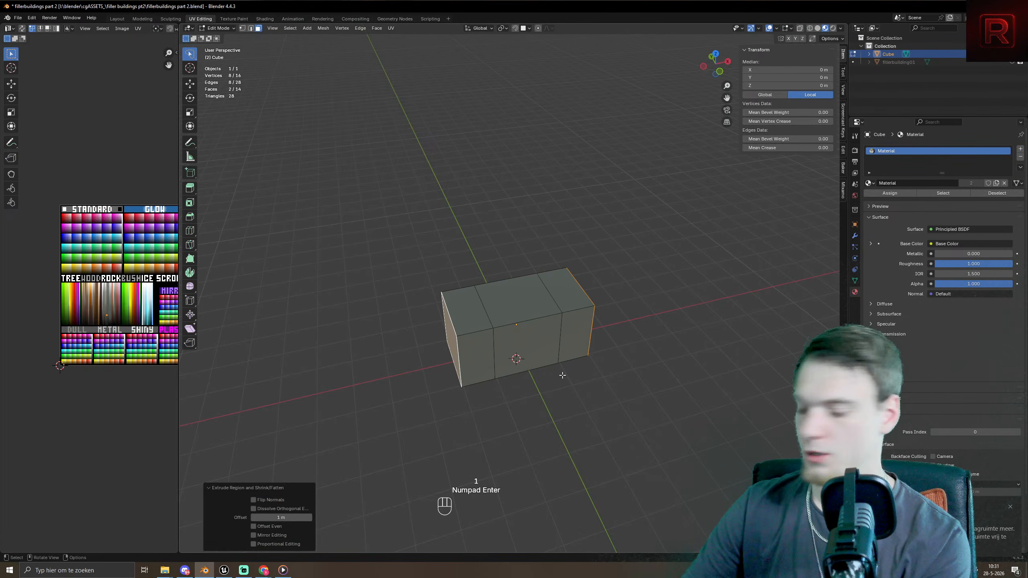
- Extrude both end faces of the block along their normals by 2 m and a further 1 m
key(alt+e)
click(563, 376)
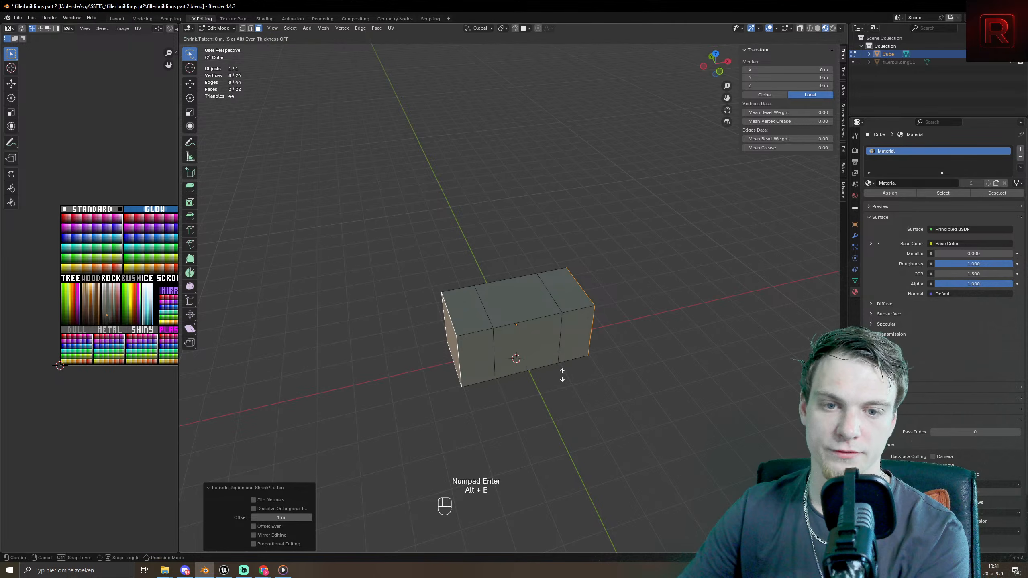
text(2)
key(KP_Enter)
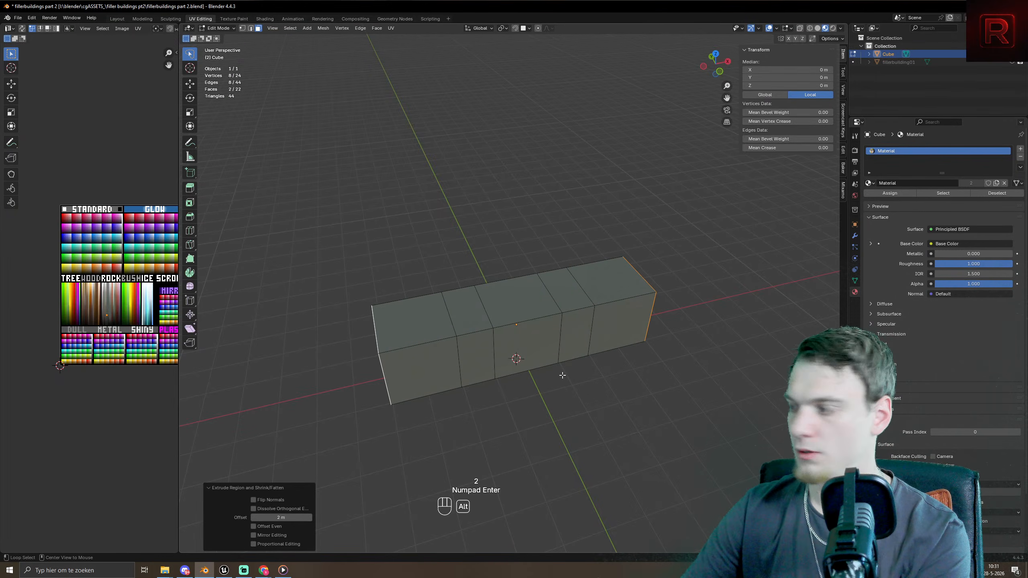
key(alt+e)
click(562, 376)
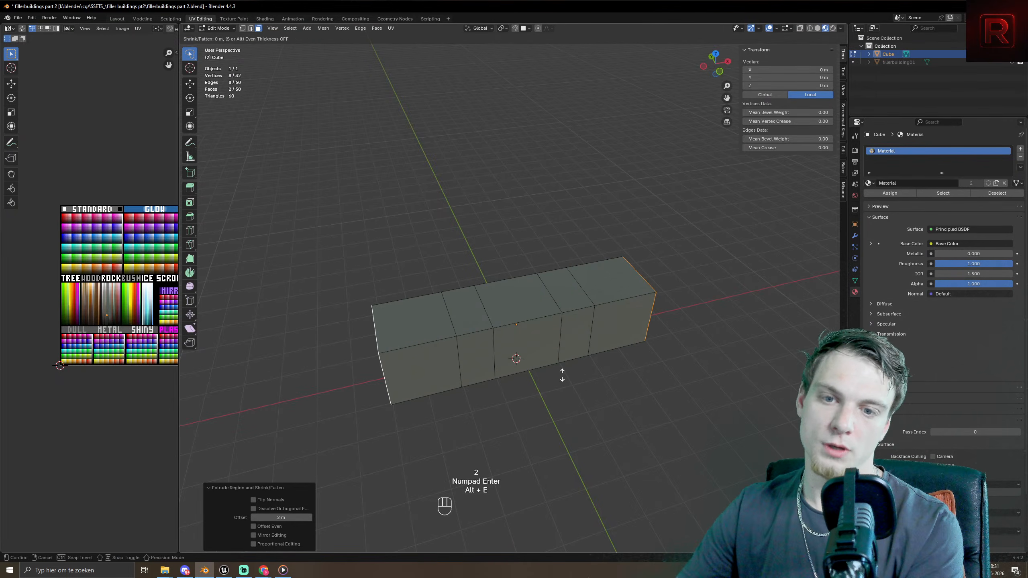
text(2)
key(KP_Enter)
- Lengthen the block at both ends with another 2 m and 1 m extrusion along the face normals
key(alt+e)
click(562, 375)
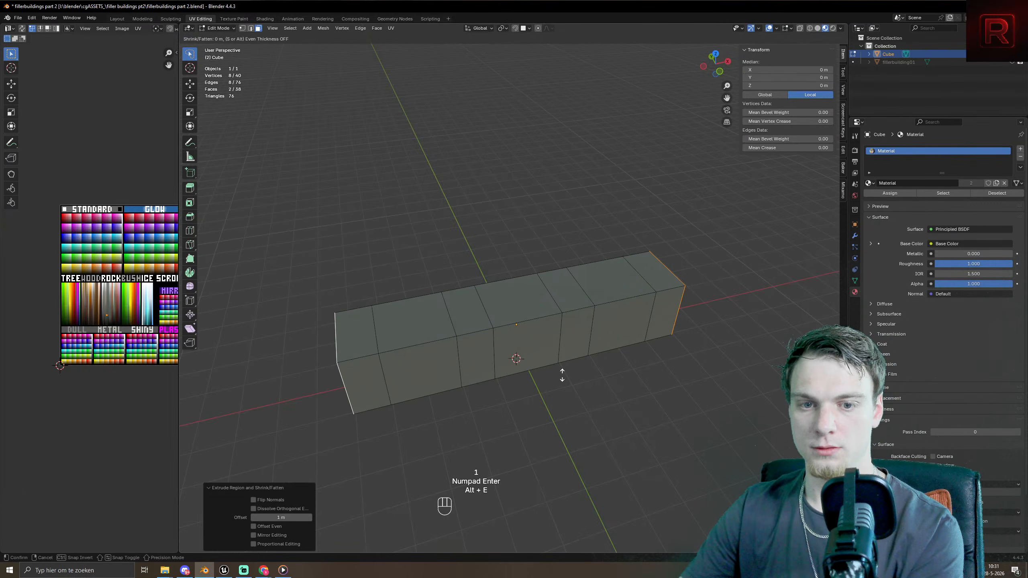
text(2)
key(KP_Enter)
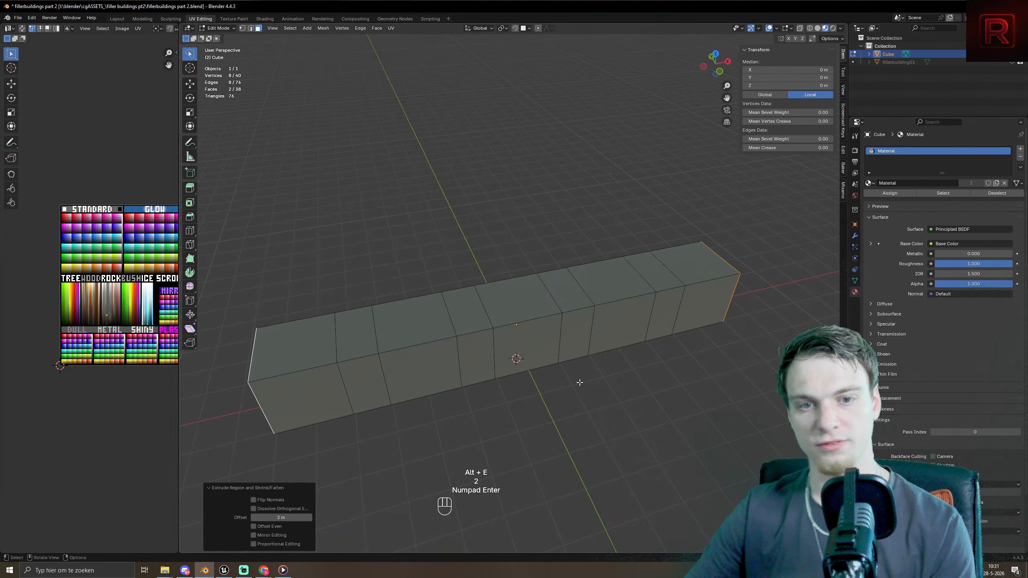
middle_drag(579, 382, 604, 356)
key(alt+e)
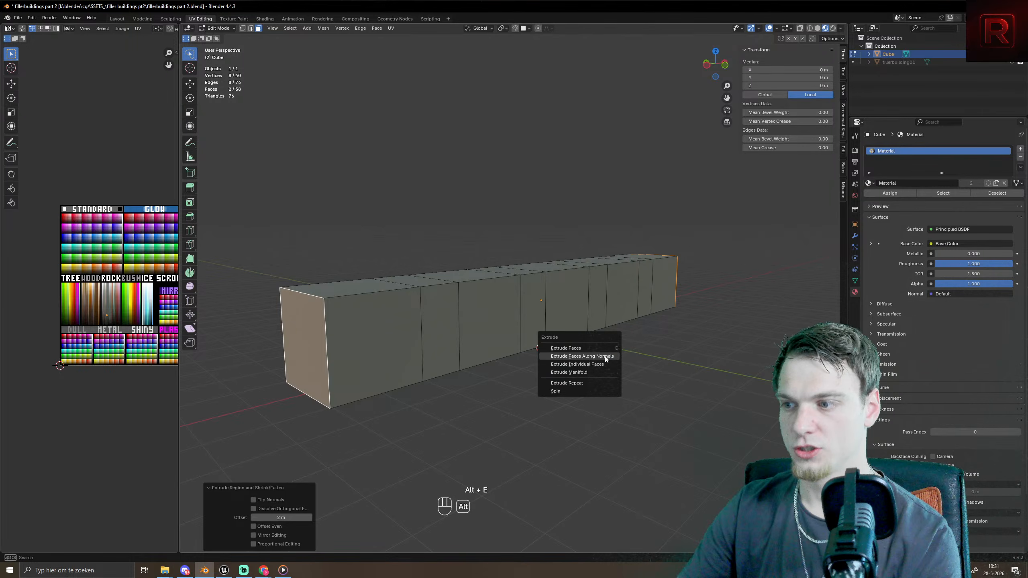
click(605, 356)
text(1)
key(KP_Enter)
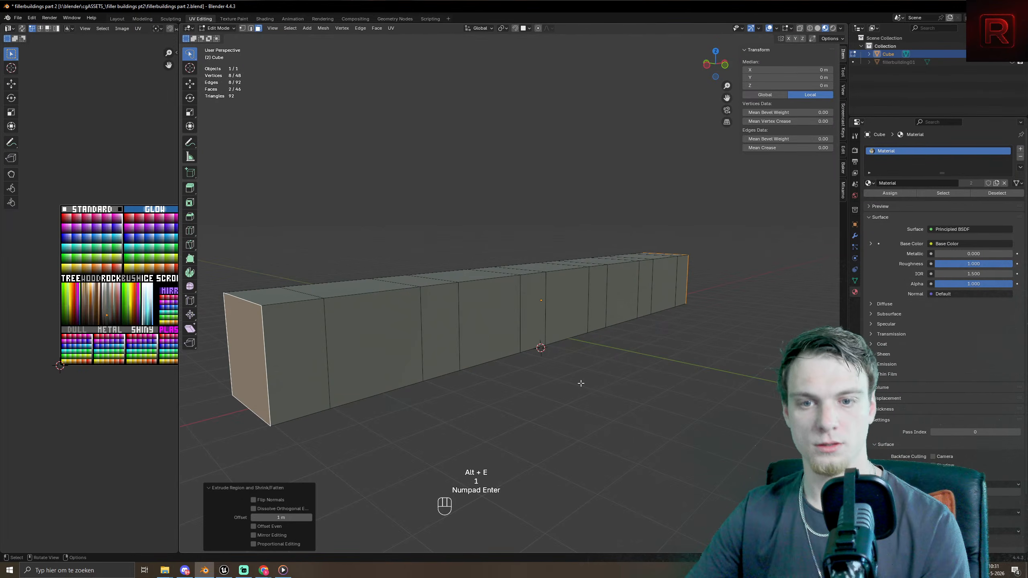
- Extrude the five side faces between one end and the original middle section outward in 1 m, 2 m and 1 m sections
middle_drag(581, 383, 599, 366)
click(754, 356)
shift+click(688, 344)
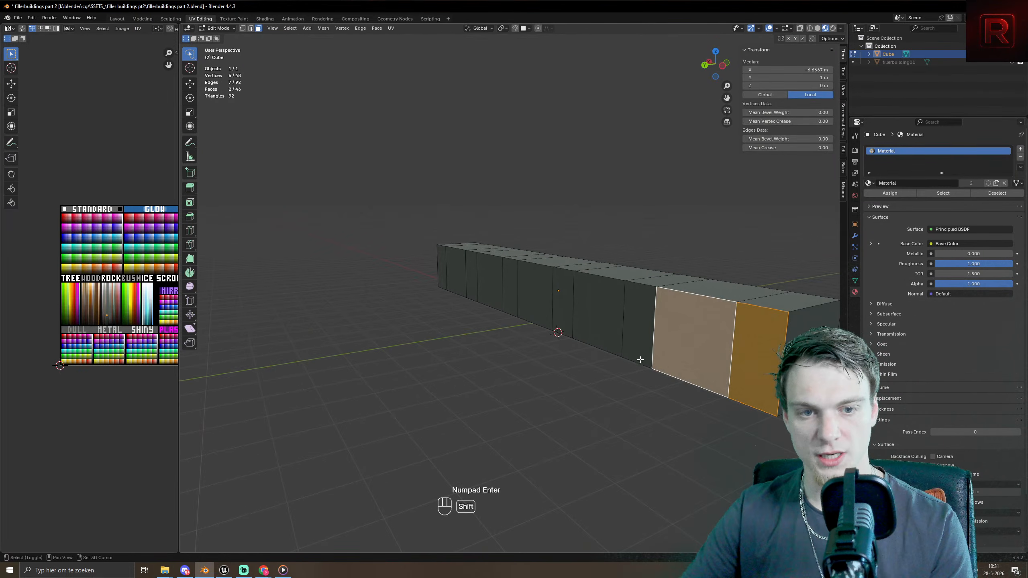
shift+click(640, 359)
shift+click(583, 305)
shift+click(536, 293)
shift+click(552, 293)
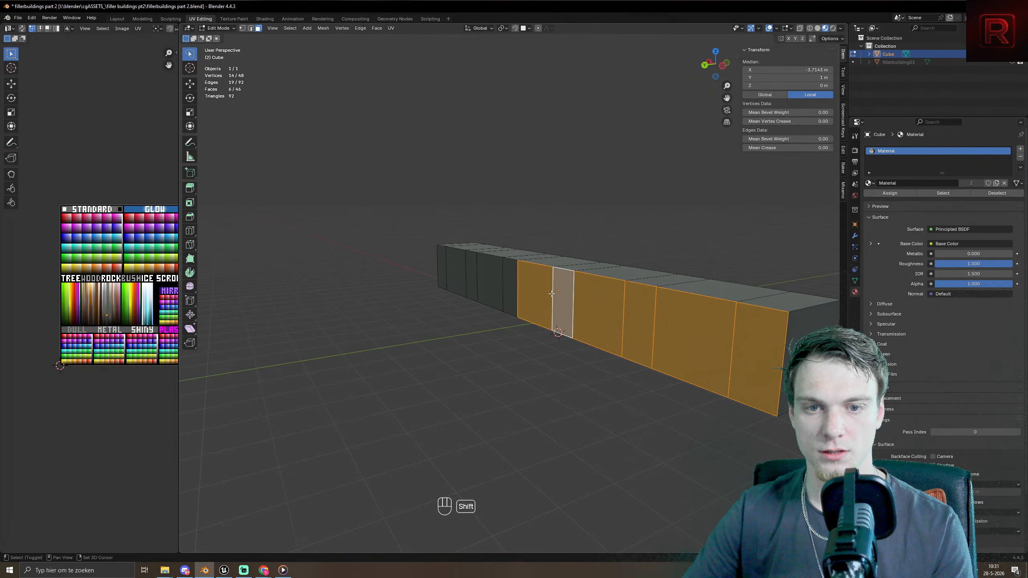
middle_drag(551, 293, 559, 367)
shift+click(538, 287)
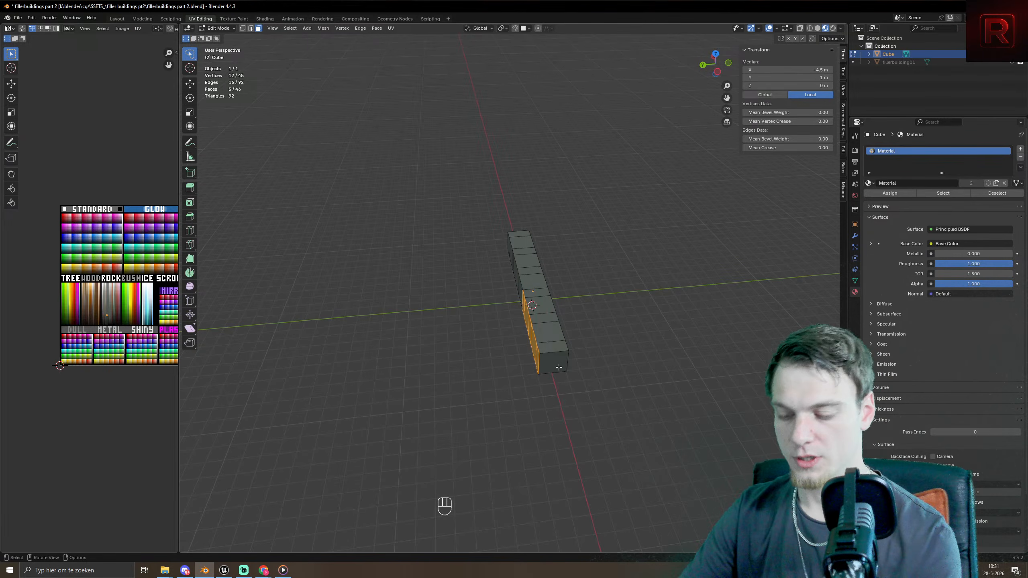
key(KP_Enter)
key(e)
key(1)
key(KP_Enter)
key(e)
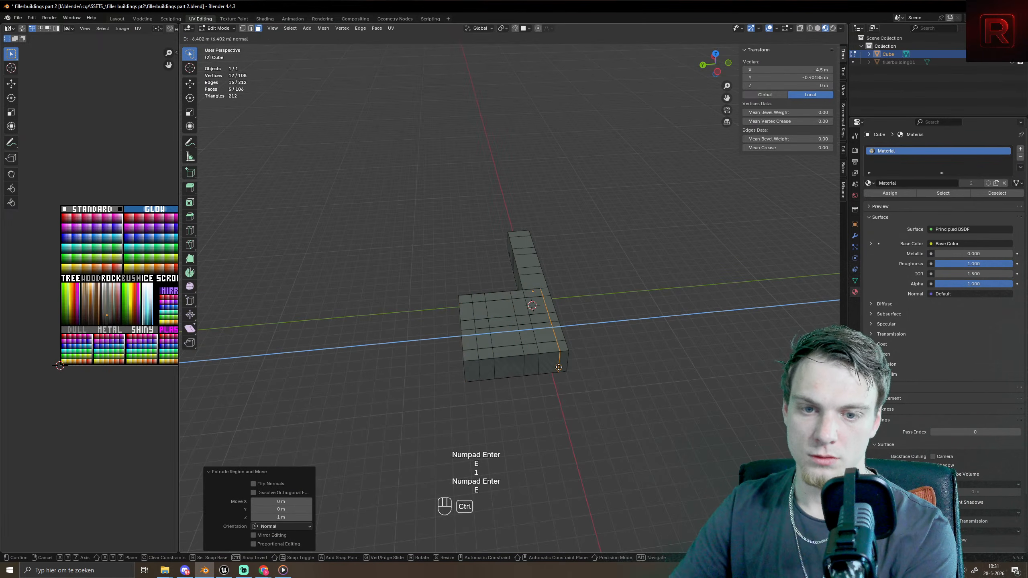
key(ctrl+z)
key(ctrl+z)
key(ctrl+z)
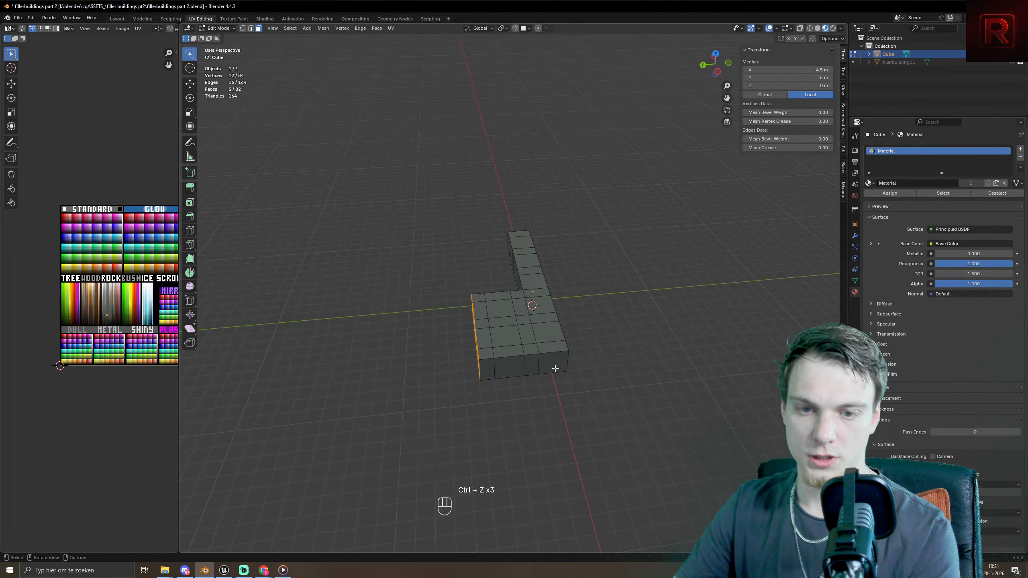
- Extrude the five selected wing faces outward by 2 m and a further 1 m
key(e)
key(2)
key(KP_Enter)
key(e)
key(1)
key(KP_Enter)
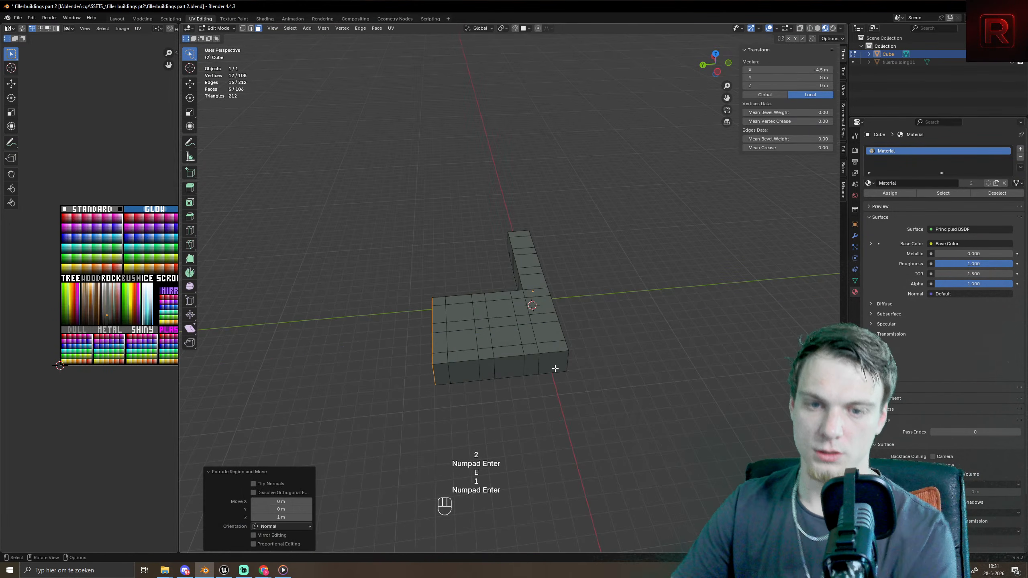
- Extend the wing's end faces with another pair of extrusions, 2 m and 1 m
middle_drag(680, 262, 668, 346)
key(e)
key(2)
key(KP_Enter)
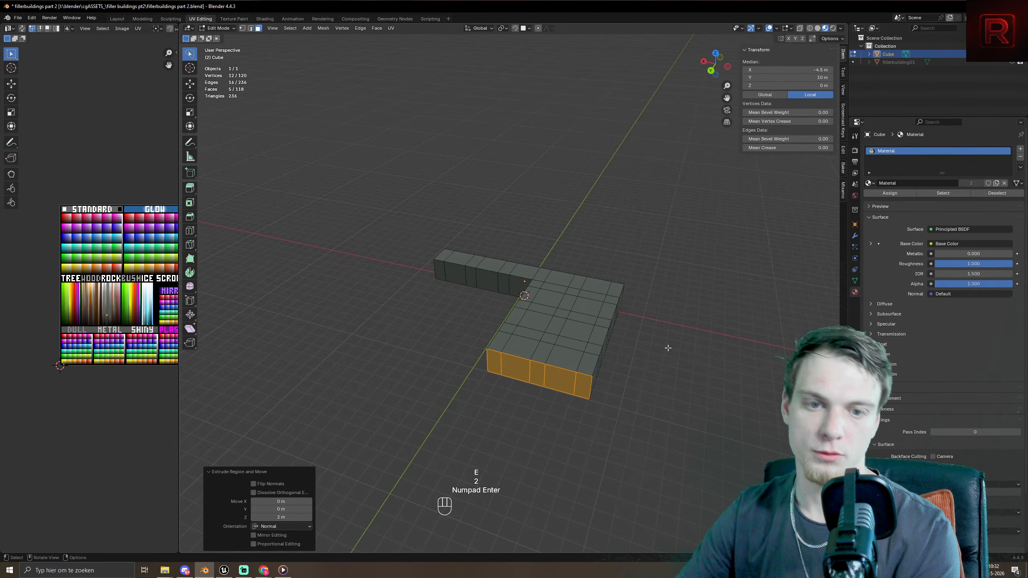
key(e)
key(1)
key(KP_Enter)
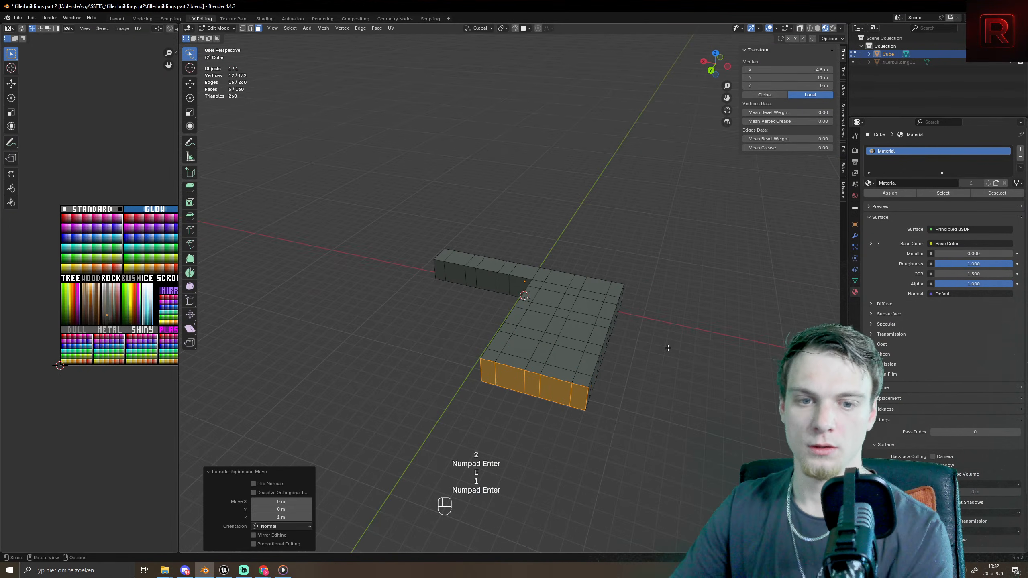
middle_drag(569, 299, 408, 233)
click(515, 293)
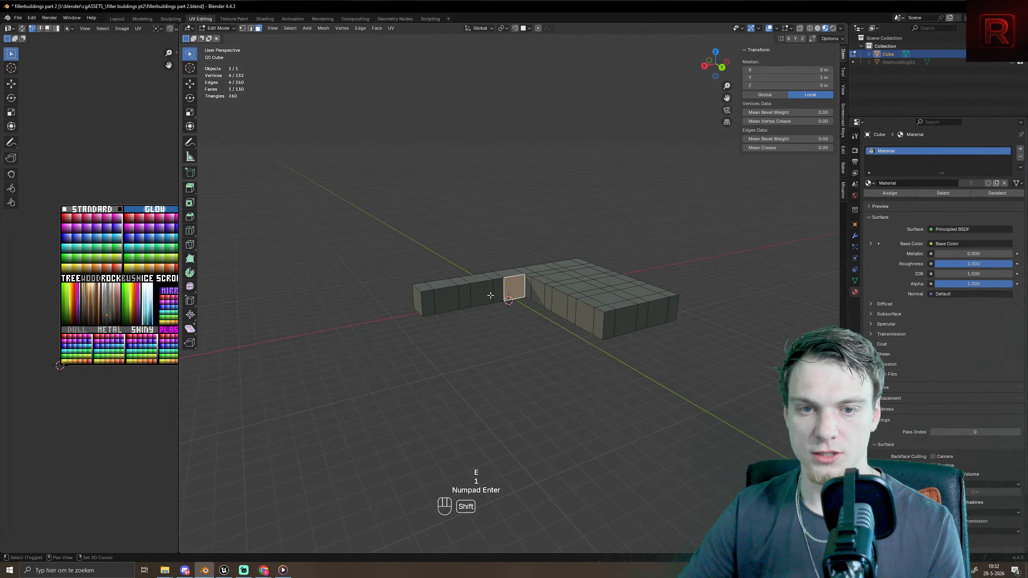
shift+click(498, 292)
shift+click(482, 294)
shift+click(461, 301)
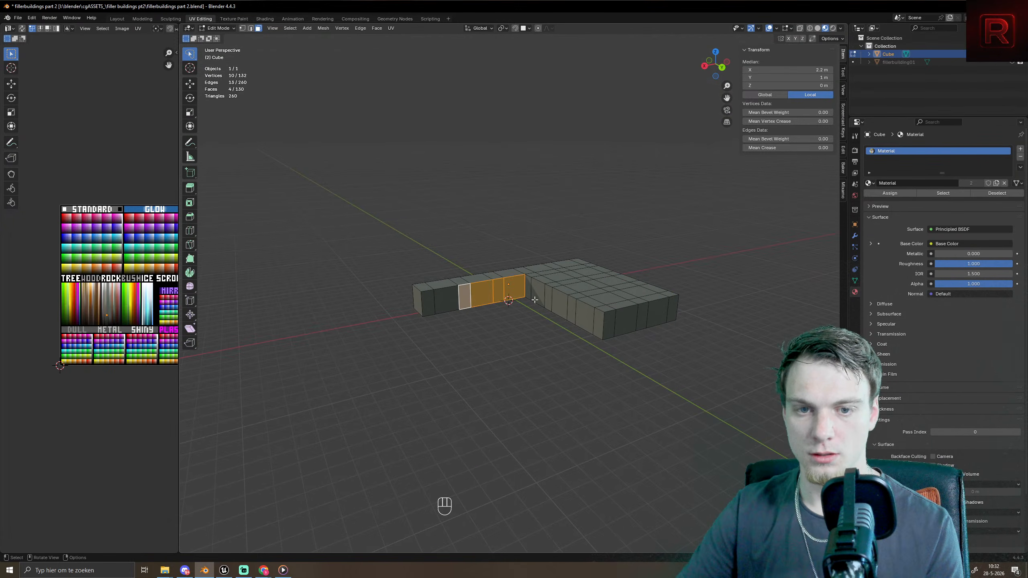
key(ctrl+z)
key(ctrl+z)
key(ctrl+z)
key(ctrl+z)
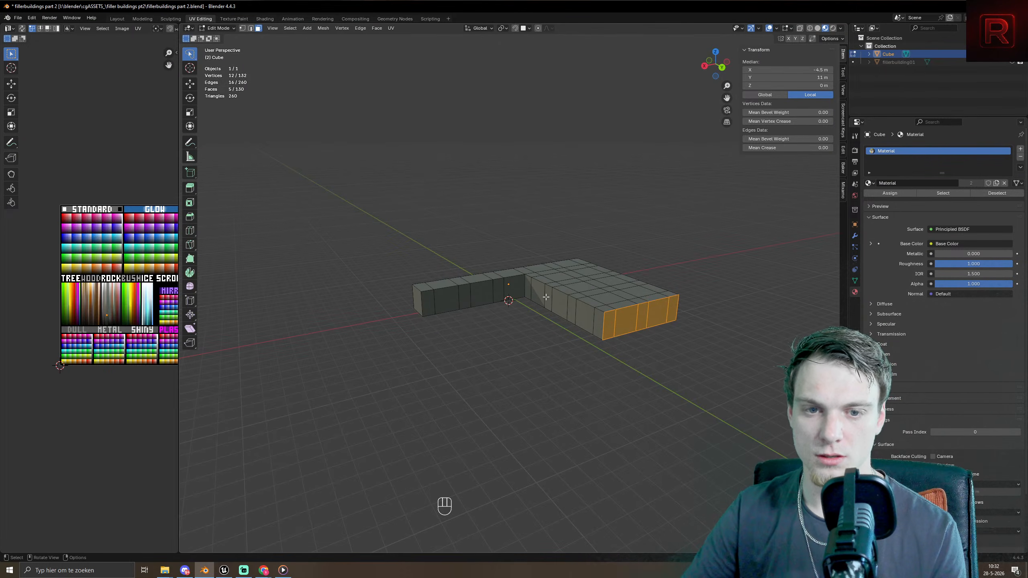
- Try to extrude the inner side faces of both wings around the corner outward by 2 m
middle_drag(436, 377, 489, 365)
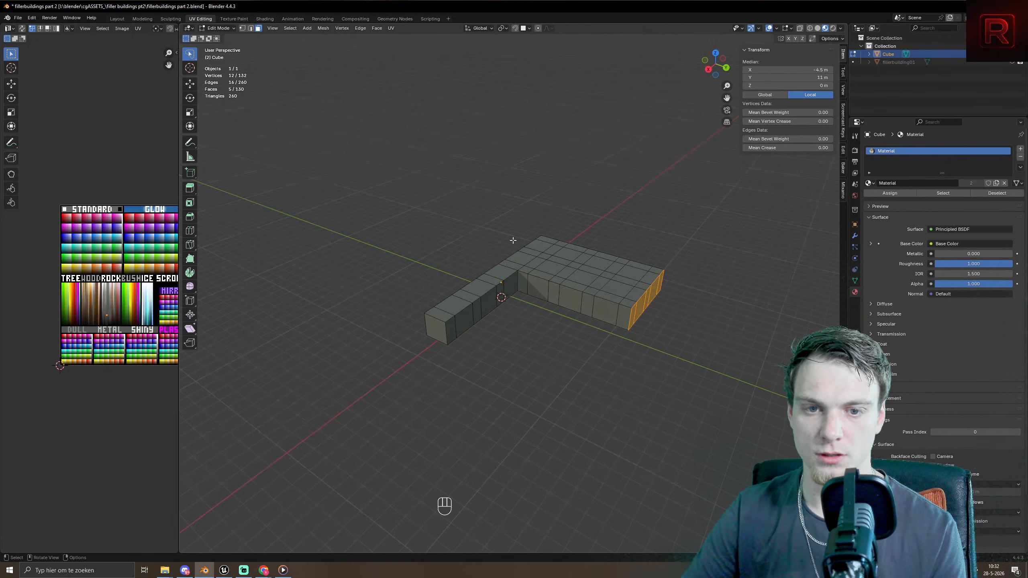
click(513, 286)
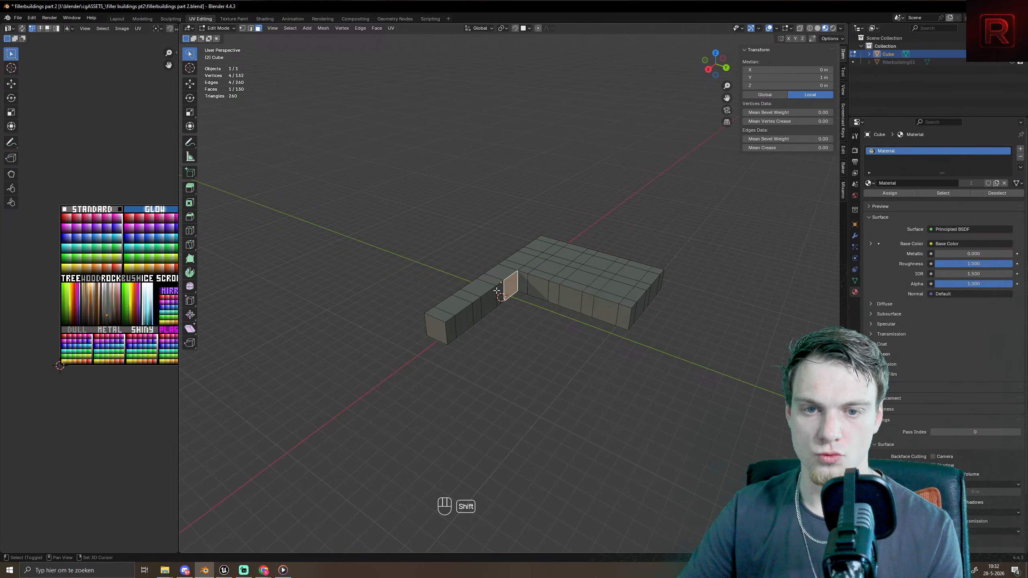
shift+click(497, 291)
shift+click(490, 301)
shift+click(475, 312)
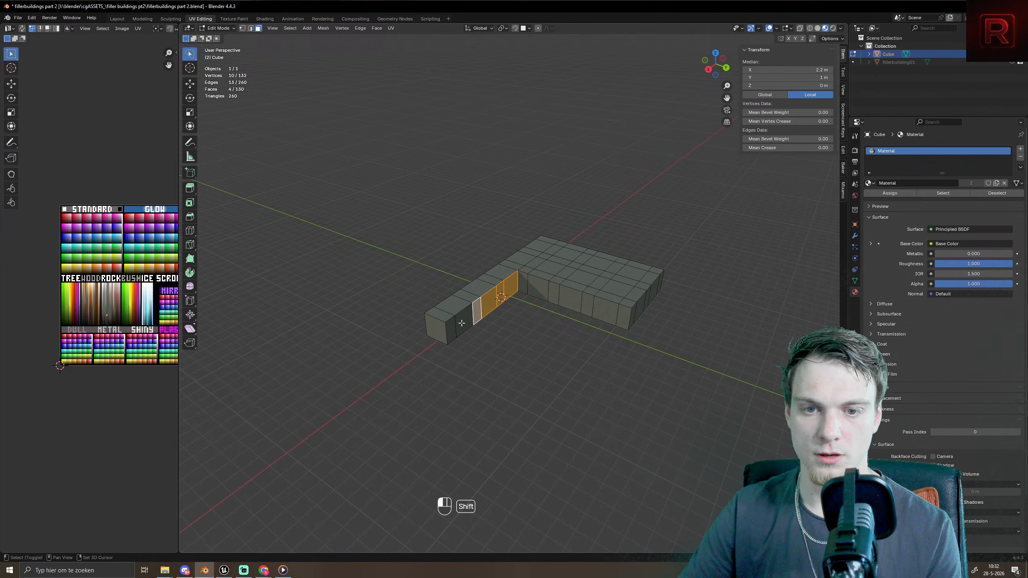
shift+click(461, 323)
shift+click(451, 329)
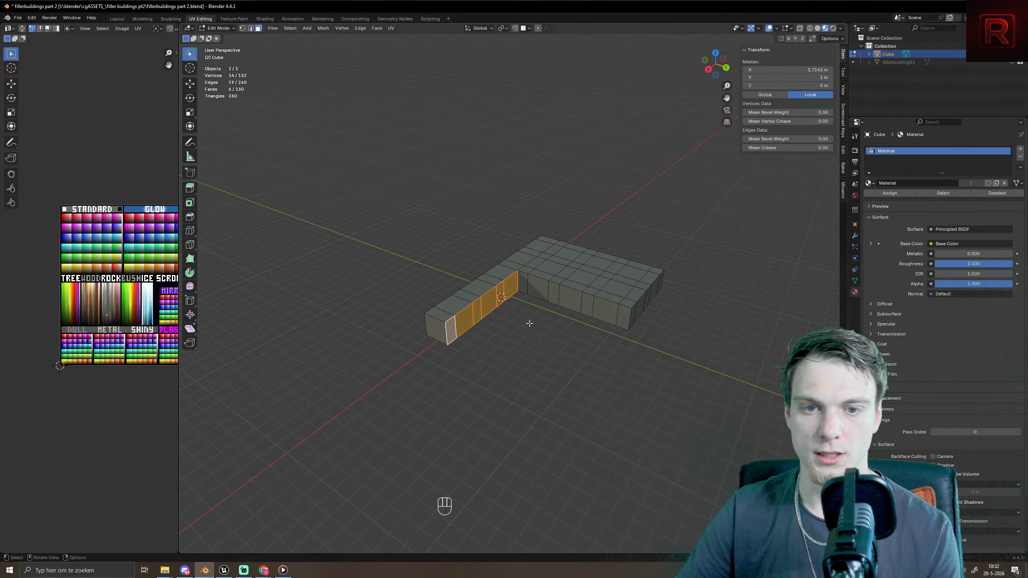
shift+click(528, 283)
shift+click(510, 280)
shift+click(510, 281)
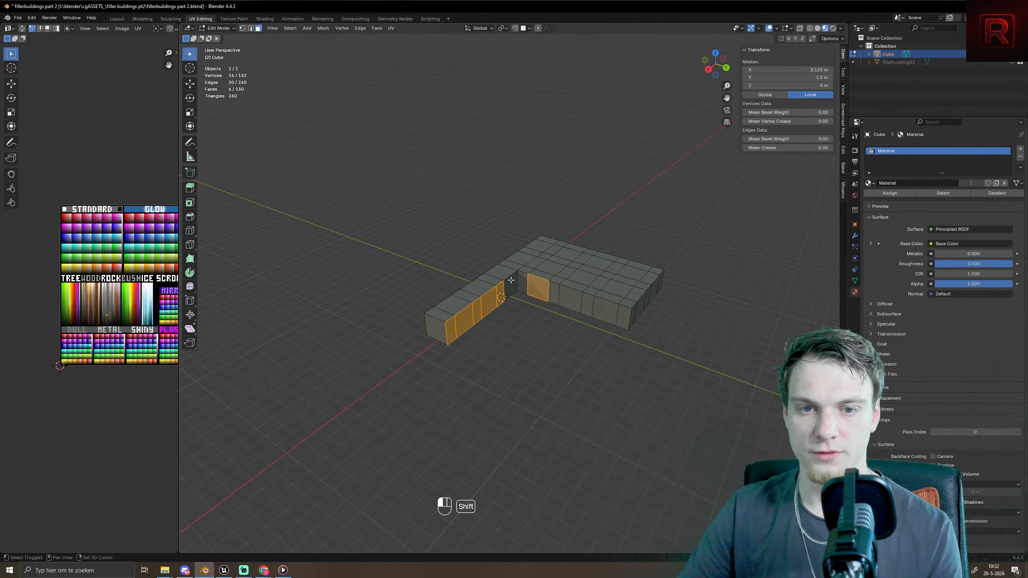
shift+click(564, 297)
text(e2)
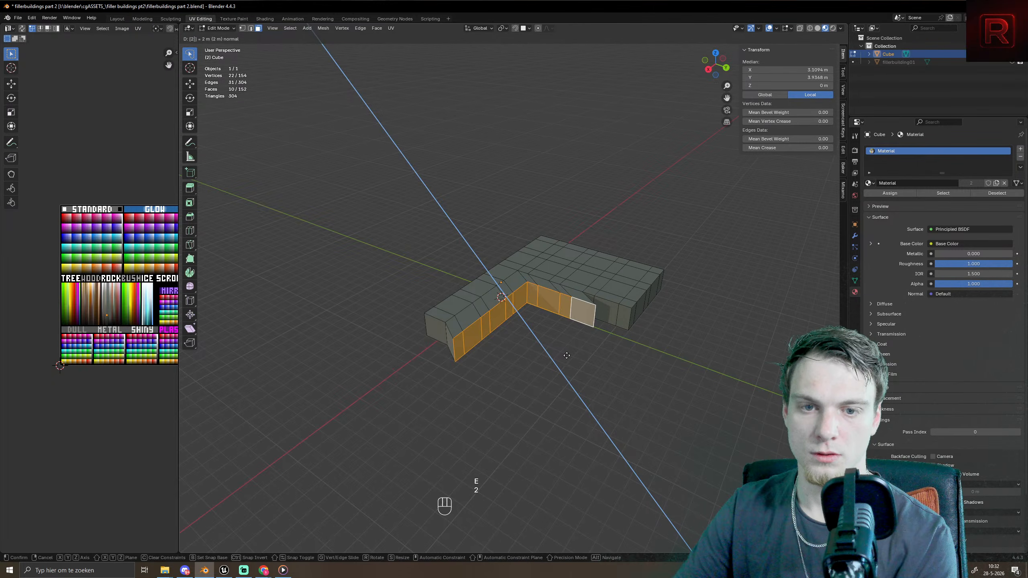
key(Escape)
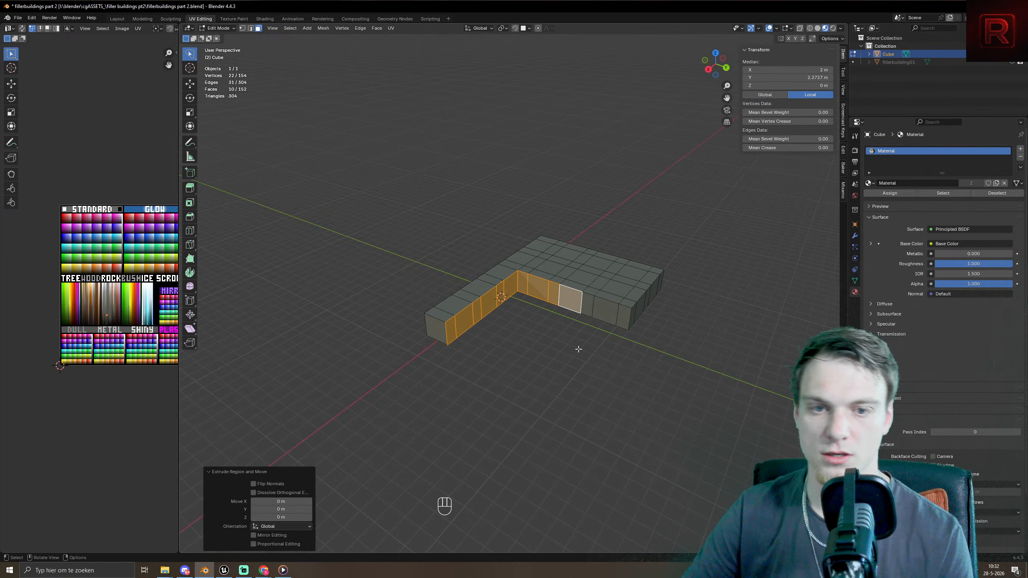
- Clear the current face selection and set the selection tool to Select Box
mouse_move(578, 349)
middle_down()
mouse_move(551, 356)
mouse_move(573, 356)
middle_up()
click(546, 360)
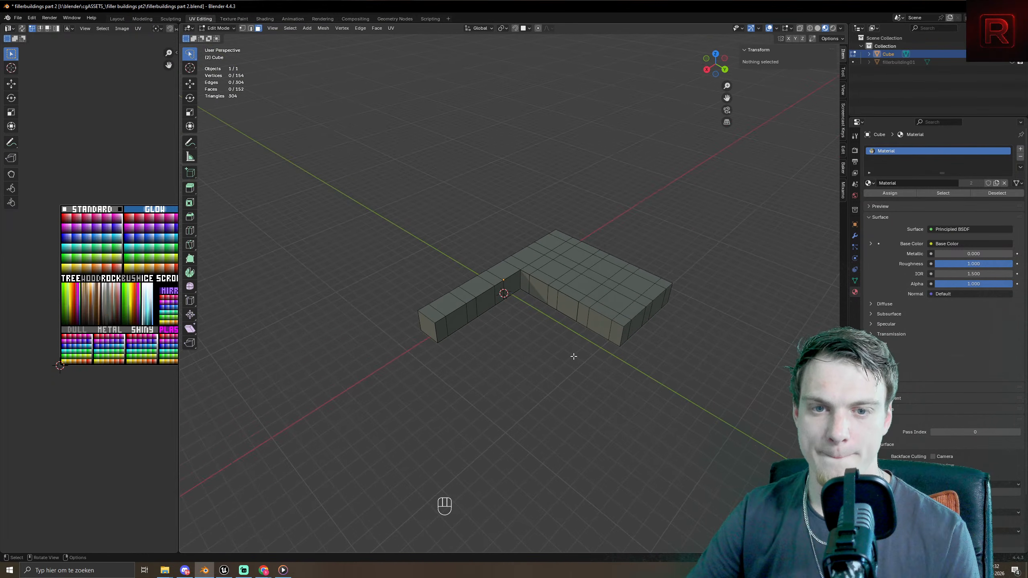
drag(397, 228, 500, 349)
click(190, 54)
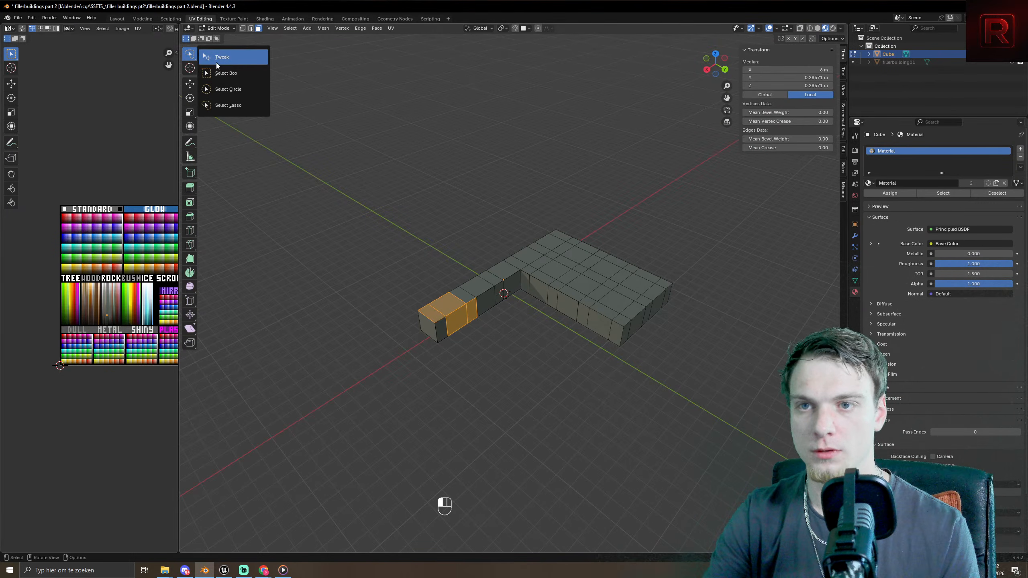
click(226, 74)
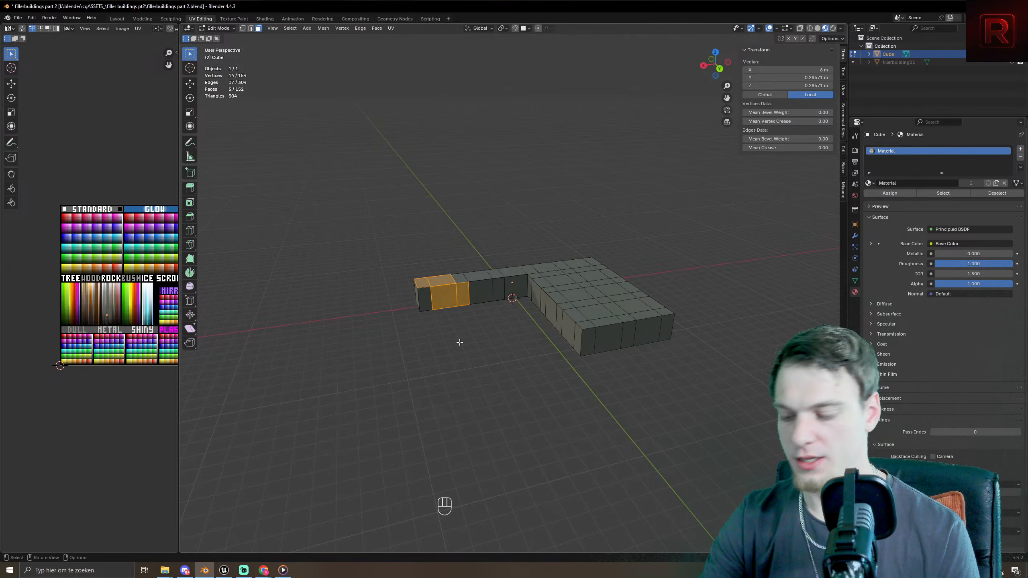
key(KP_1)
middle_drag(627, 317, 659, 381)
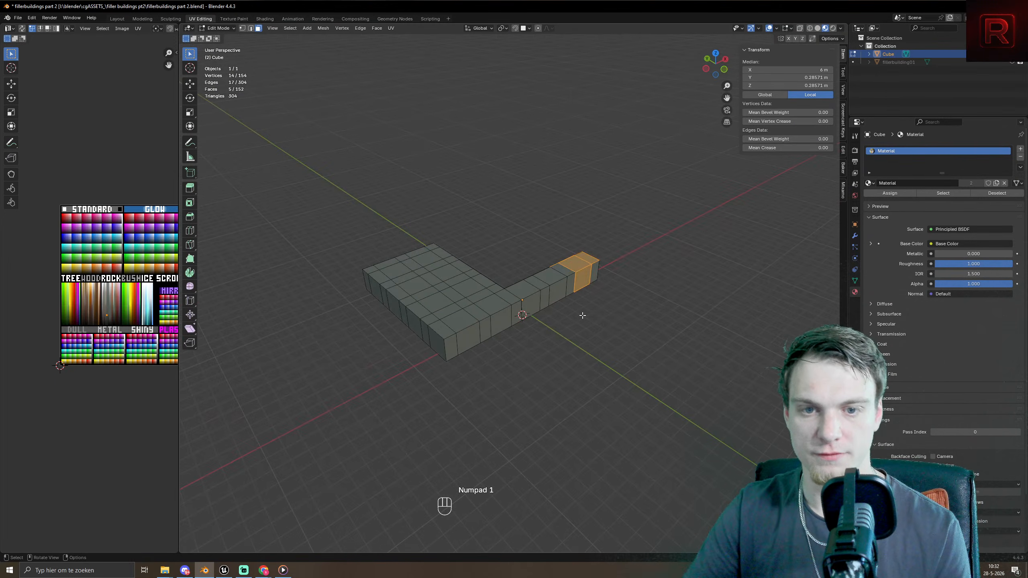
middle_drag(582, 315, 550, 332)
alt+click(529, 302)
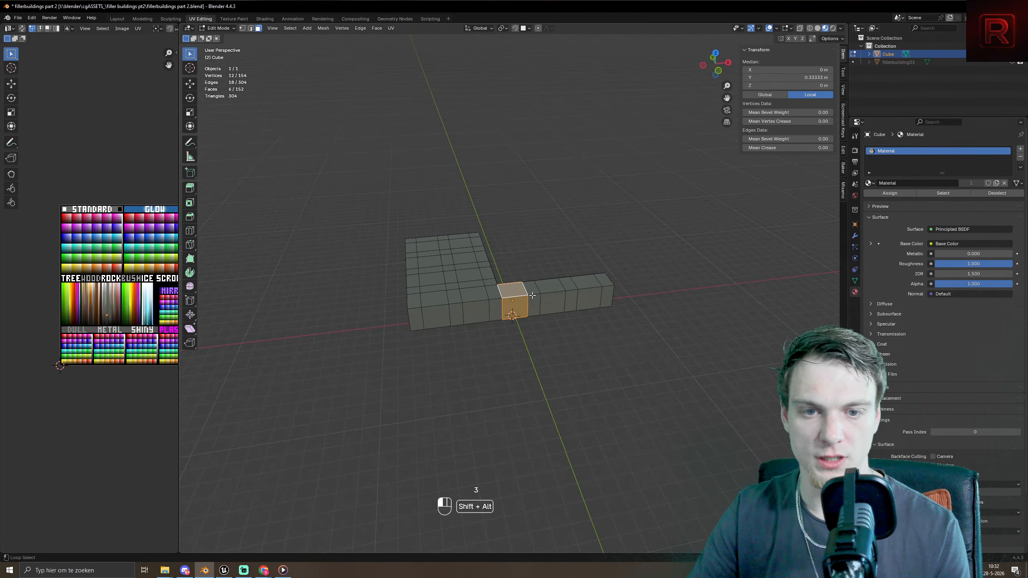
alt+shift+click(533, 295)
alt+shift+click(552, 294)
alt+shift+click(570, 292)
alt+shift+click(592, 290)
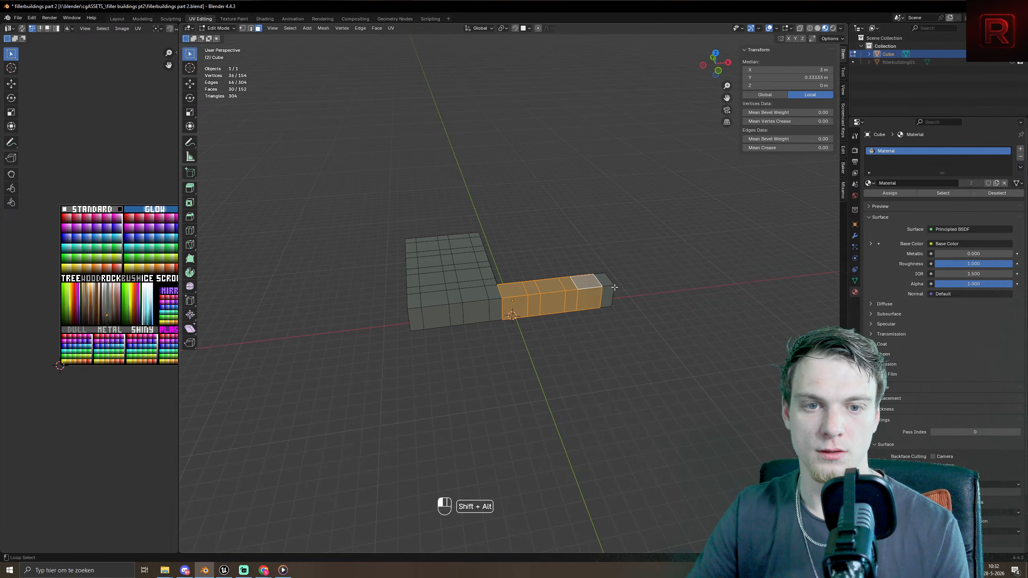
key(a)
key(alt+a)
- Delete the four inner side faces of the wide wing that lie next to the inner corner
middle_drag(614, 287, 548, 287)
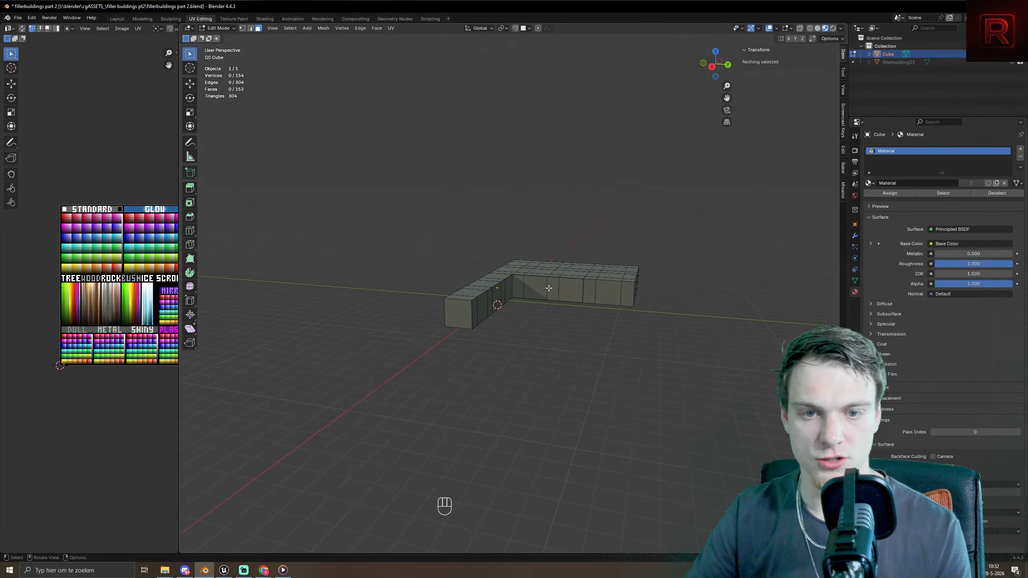
shift+click(517, 282)
shift+click(534, 288)
shift+click(553, 289)
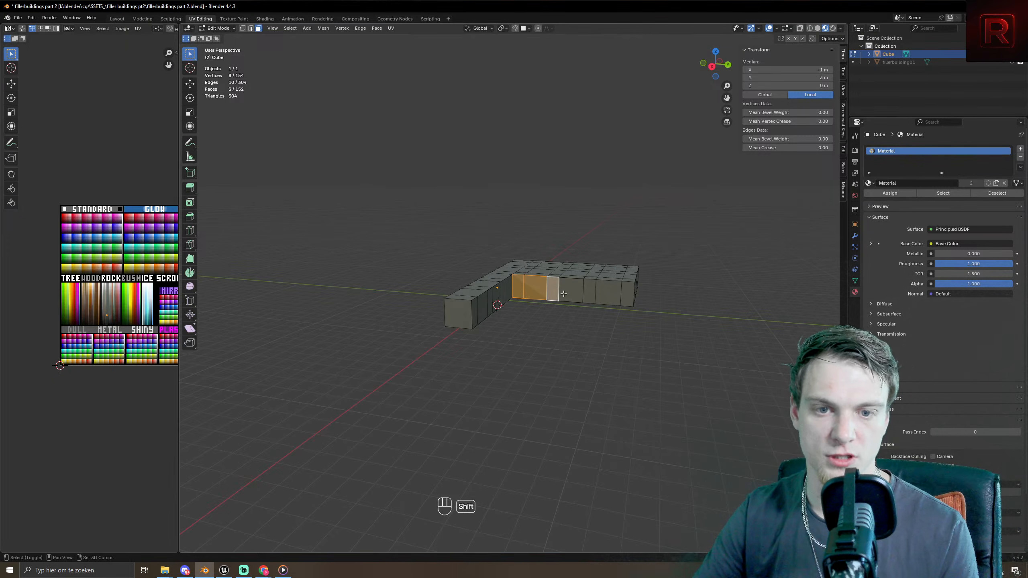
shift+click(571, 289)
shift+click(589, 292)
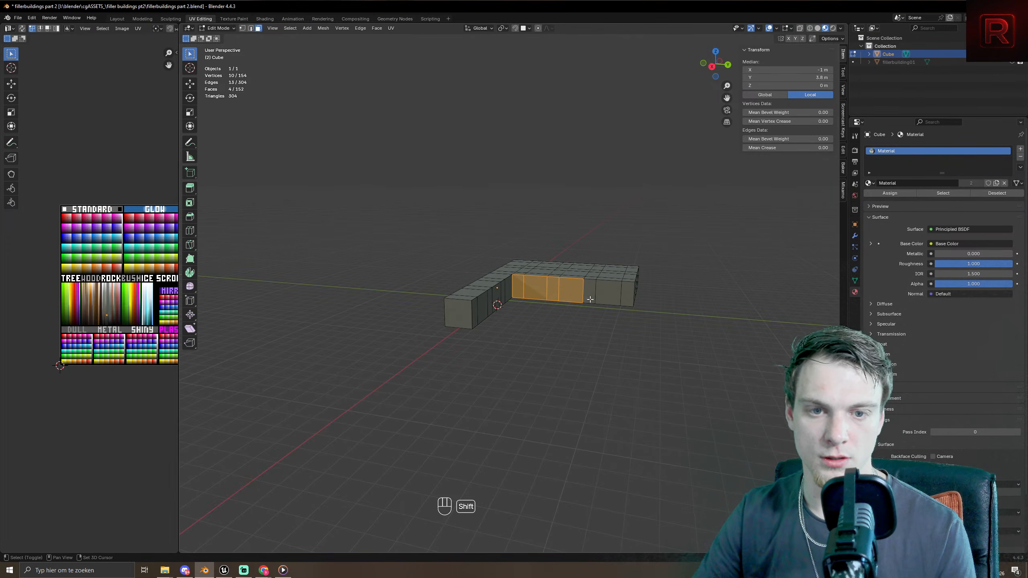
key(x)
click(568, 369)
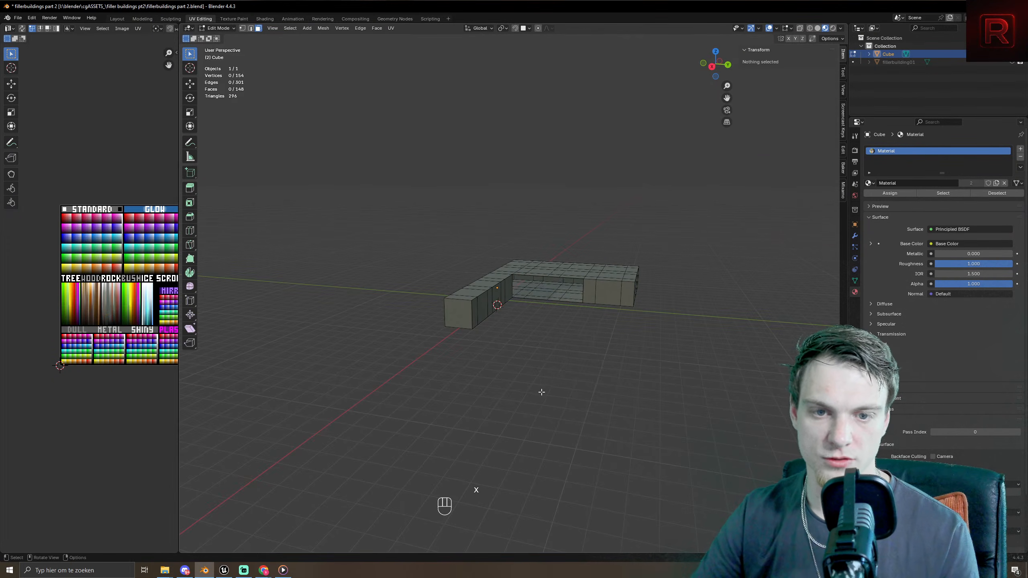
- Extrude the six inner side faces of the narrow wing outward in alternating 1 m and 2 m sections
middle_drag(542, 392, 503, 388)
shift+click(509, 291)
shift+click(496, 292)
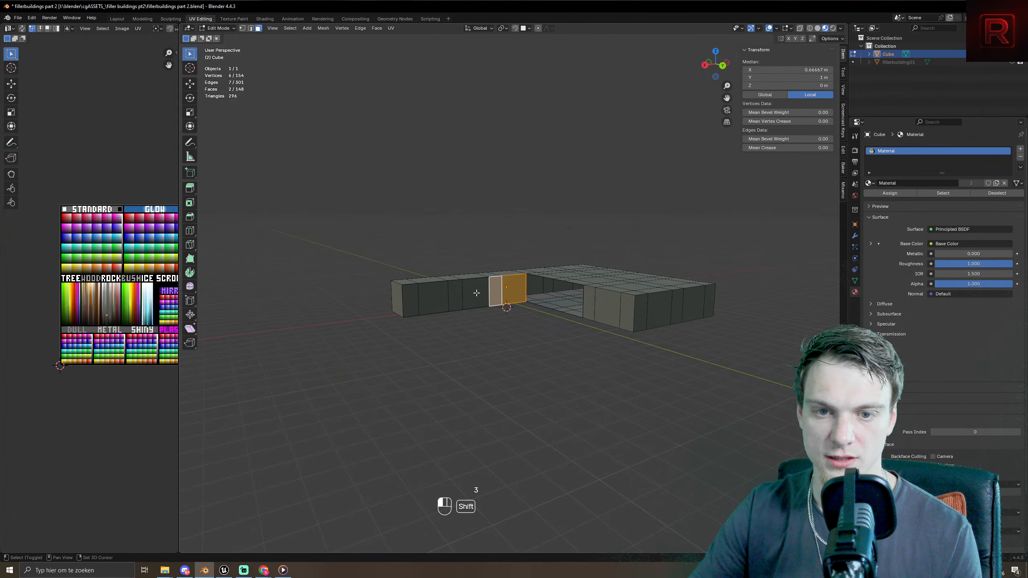
shift+click(475, 293)
shift+click(432, 299)
shift+click(456, 295)
shift+click(410, 300)
key(e)
key(1)
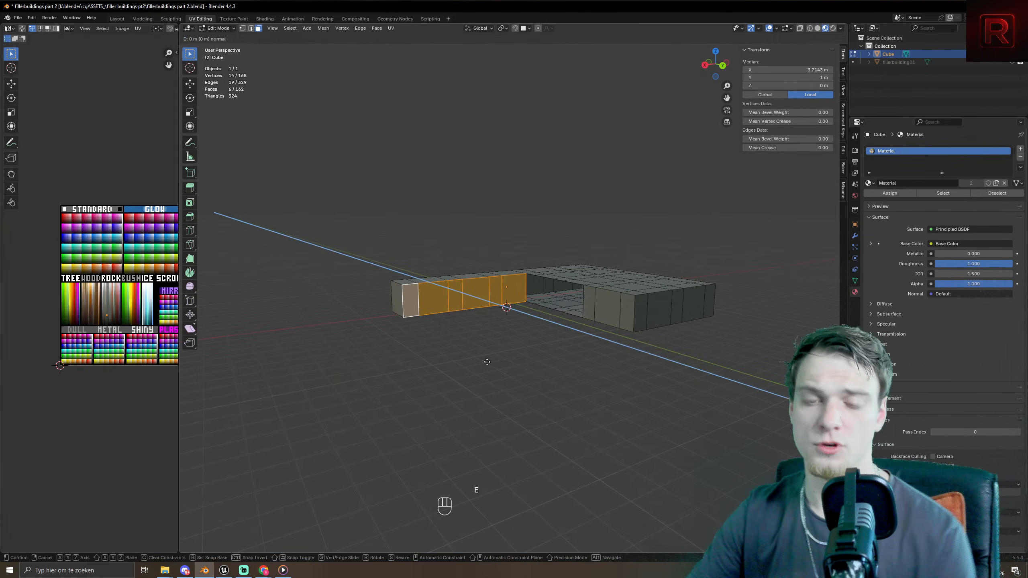
key(KP_Enter)
key(e)
key(2)
key(KP_Enter)
key(e)
key(1)
key(KP_Enter)
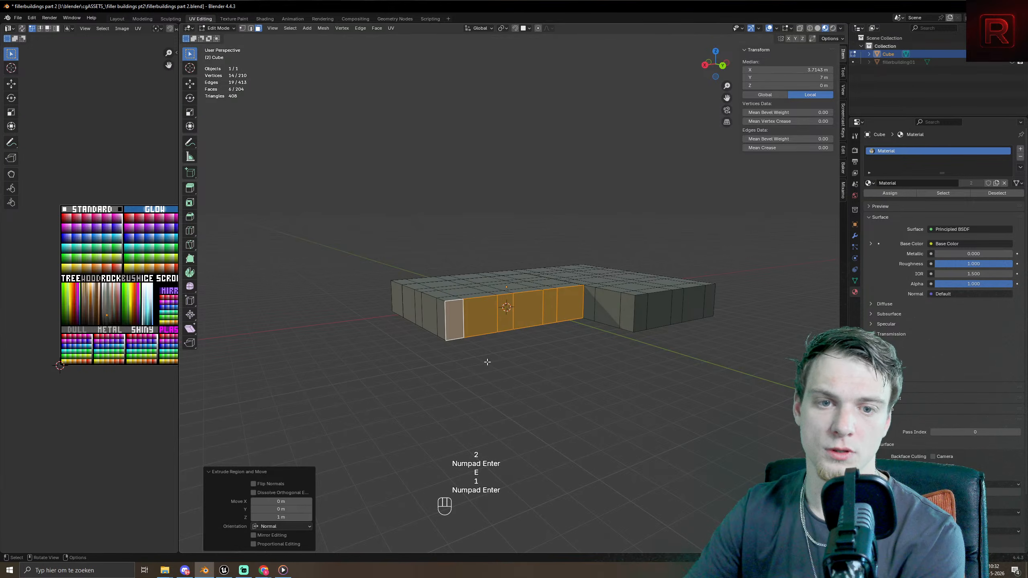
- Undo the last 1 m extrusion of the narrow wing's inner faces and extrude them by 1 m again
middle_drag(555, 384, 536, 408)
scroll(537, 408, up, 8)
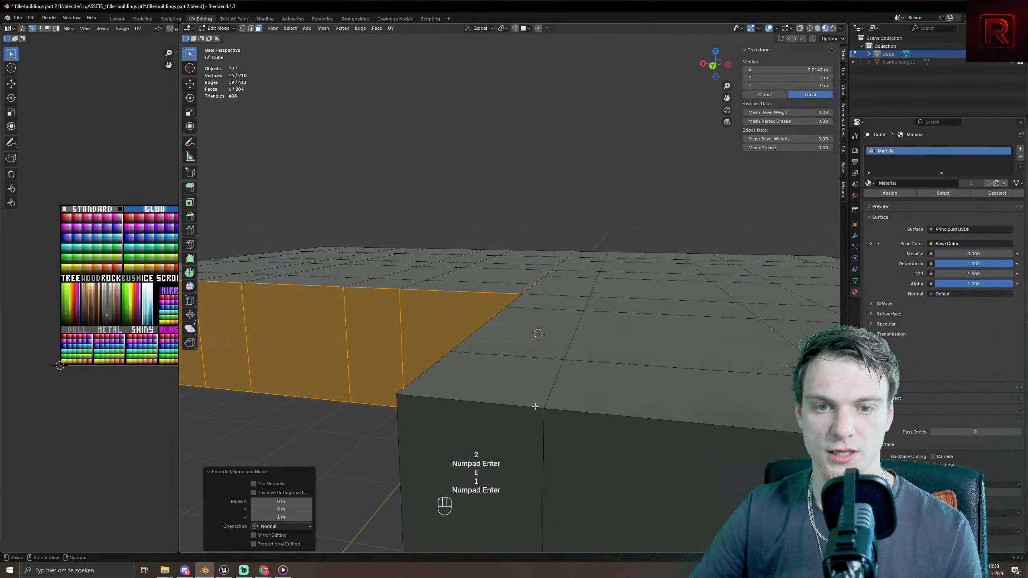
middle_drag(544, 474, 645, 403)
key(ctrl+z)
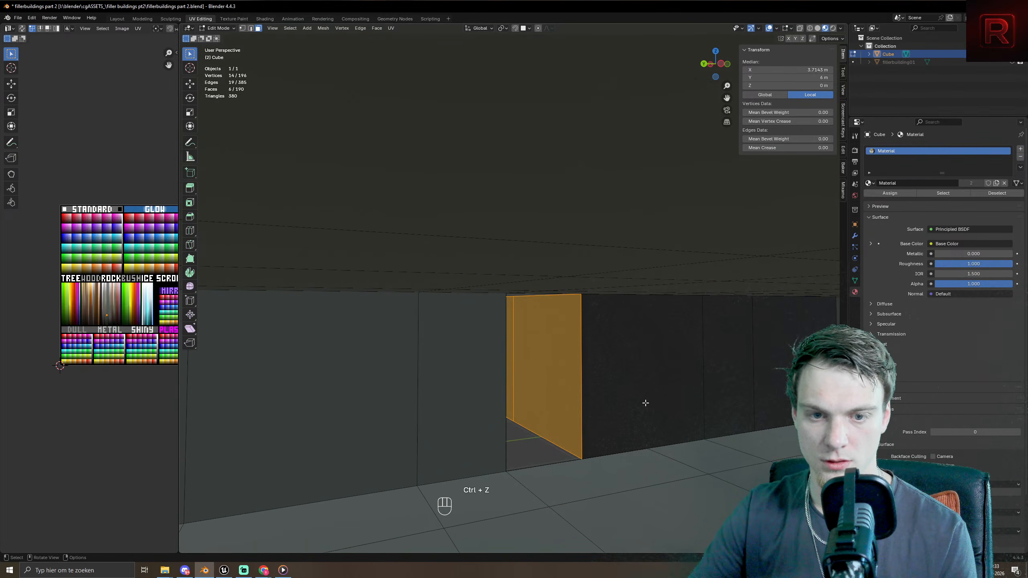
key(e)
key(1)
key(KP_Enter)
scroll(95, 65, down, 6)
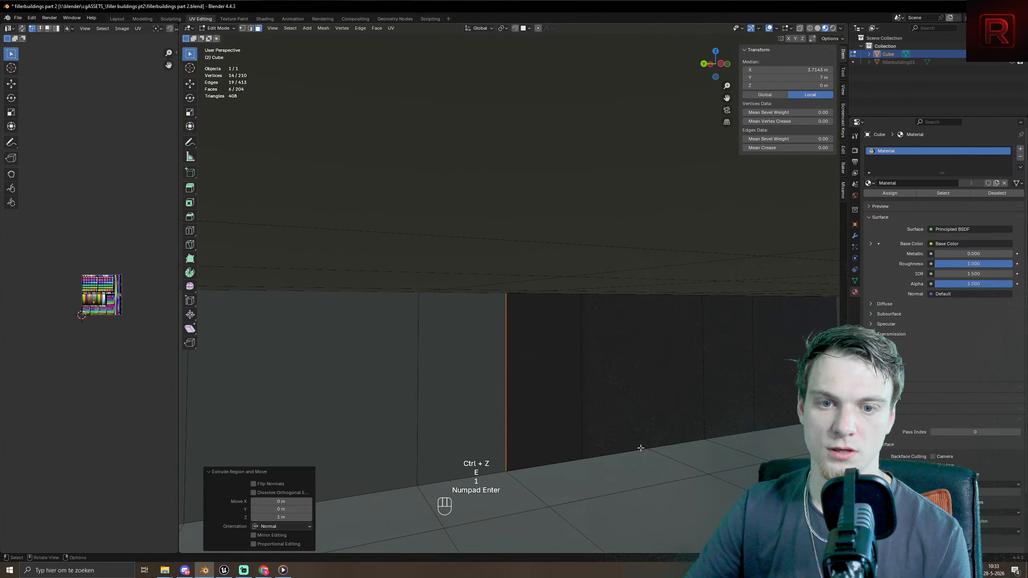
- Examine from above how the face grids of the two wings line up along their junction
scroll(641, 448, down, 8)
middle_drag(449, 344, 548, 404)
click(548, 403)
scroll(90, 315, up, 5)
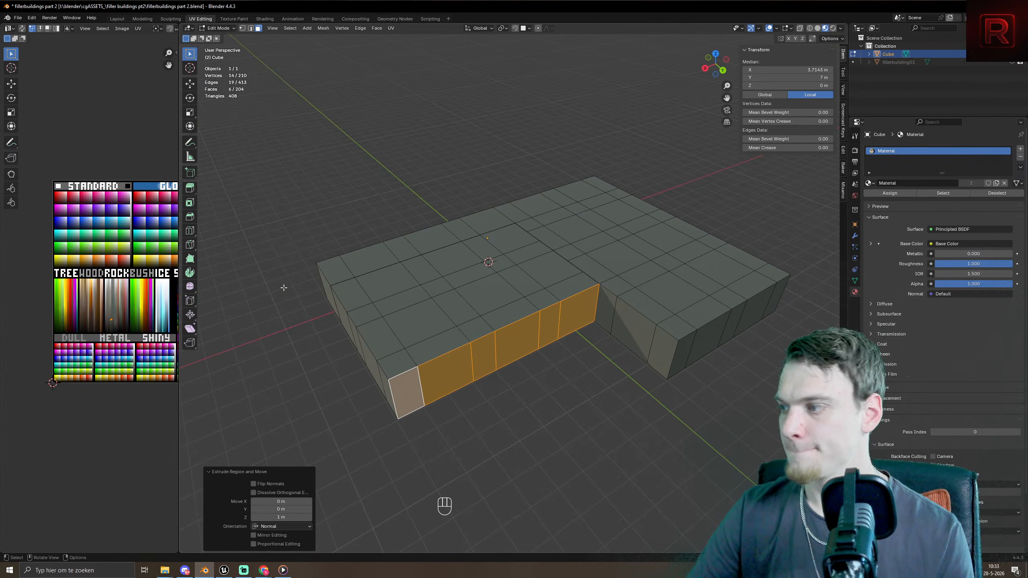
click(615, 467)
middle_drag(615, 467, 386, 427)
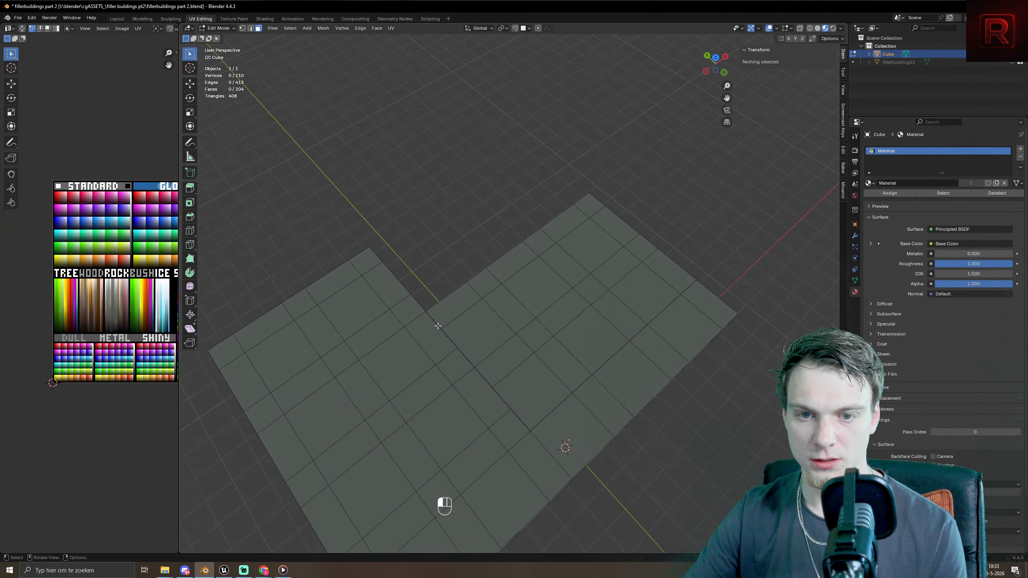
drag(438, 326, 445, 334)
click(468, 219)
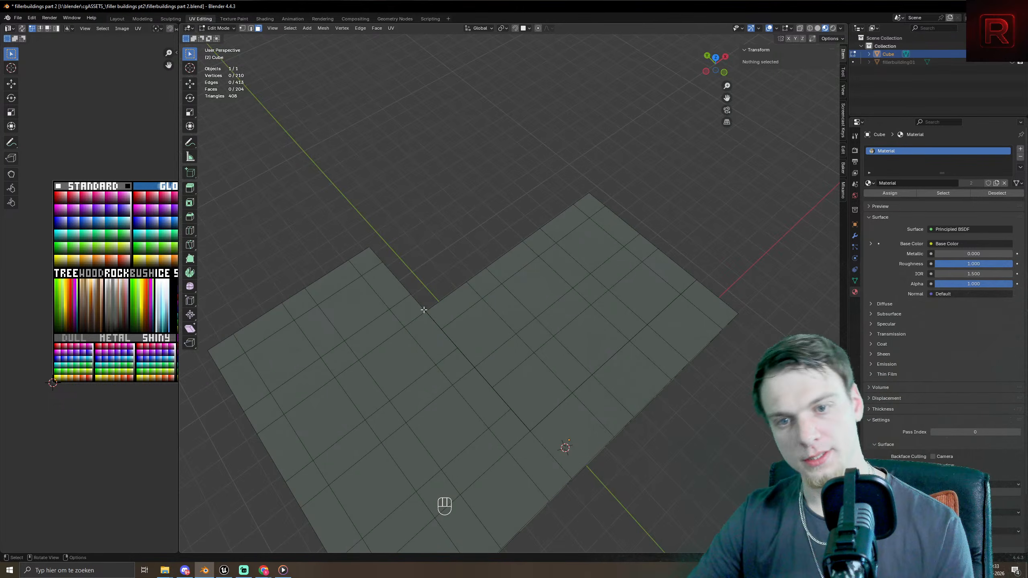
- Try to inset the two top faces at the inner corner where the wings meet
click(438, 313)
shift+click(432, 328)
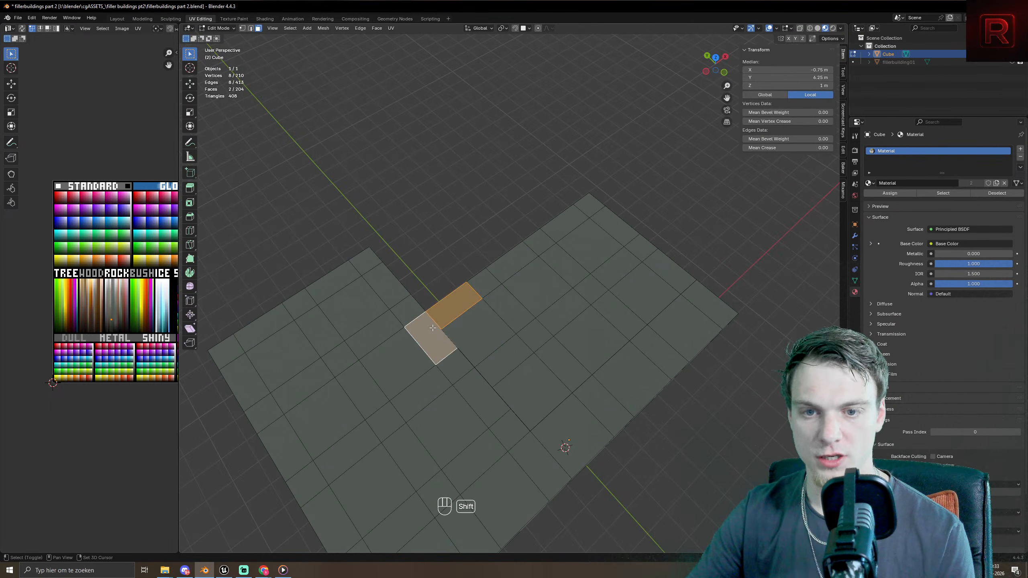
key(i)
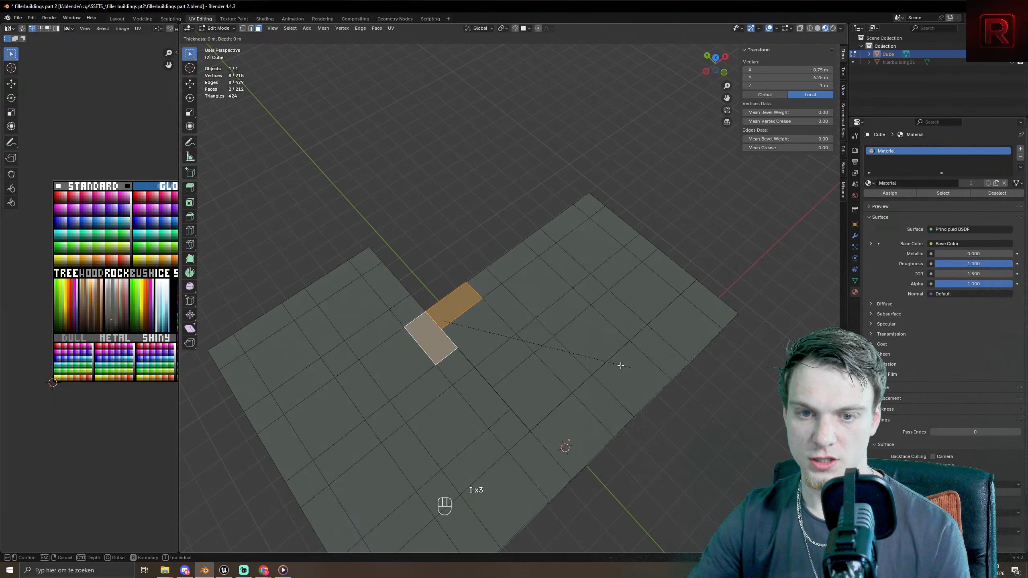
right_click(583, 356)
- Undo the inset attempt and the series of extrusions on the narrow wing's inner side faces
key(ctrl+z)
key(ctrl+z)
key(ctrl+z)
key(ctrl+z)
key(ctrl+z)
key(ctrl+z)
key(ctrl+z)
key(ctrl+z)
key(ctrl+z)
key(ctrl+z)
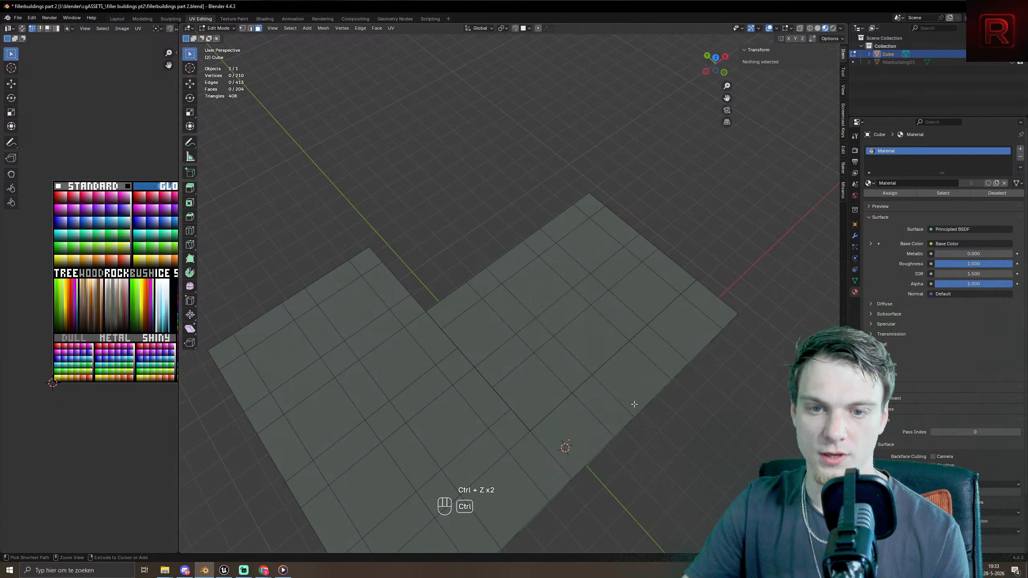
key(ctrl+z)
key(ctrl+z)
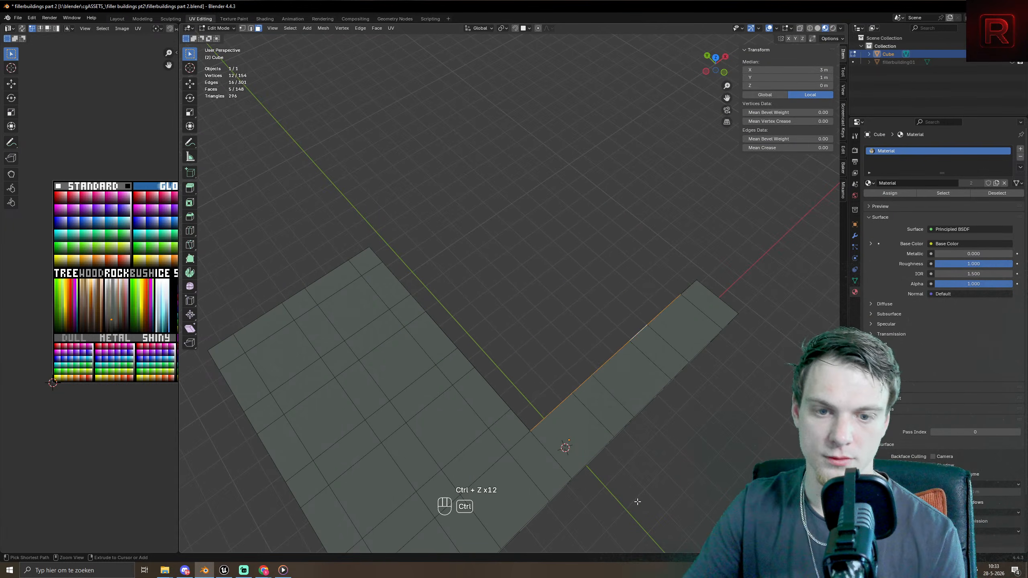
- Undo the deletion of the four inner side faces on the wide wing
key(ctrl+z)
key(ctrl+z)
key(ctrl+z)
key(ctrl+z)
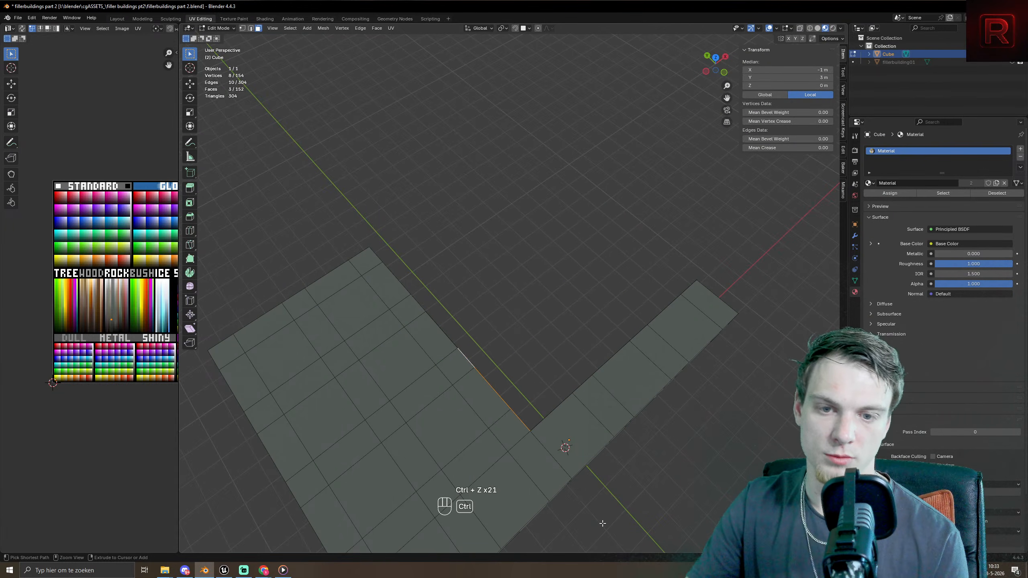
key(ctrl+z)
middle_drag(602, 523, 571, 413)
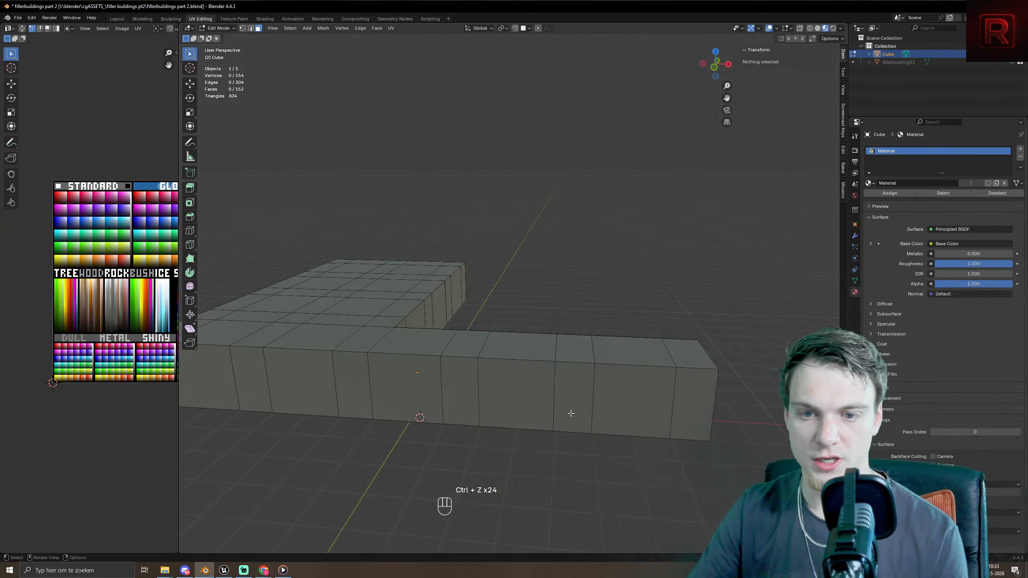
- Delete the faces of the narrow wing's six neighbouring face loops, from the wide wing's junction to the outer end
alt+click(367, 350)
alt+shift+click(469, 360)
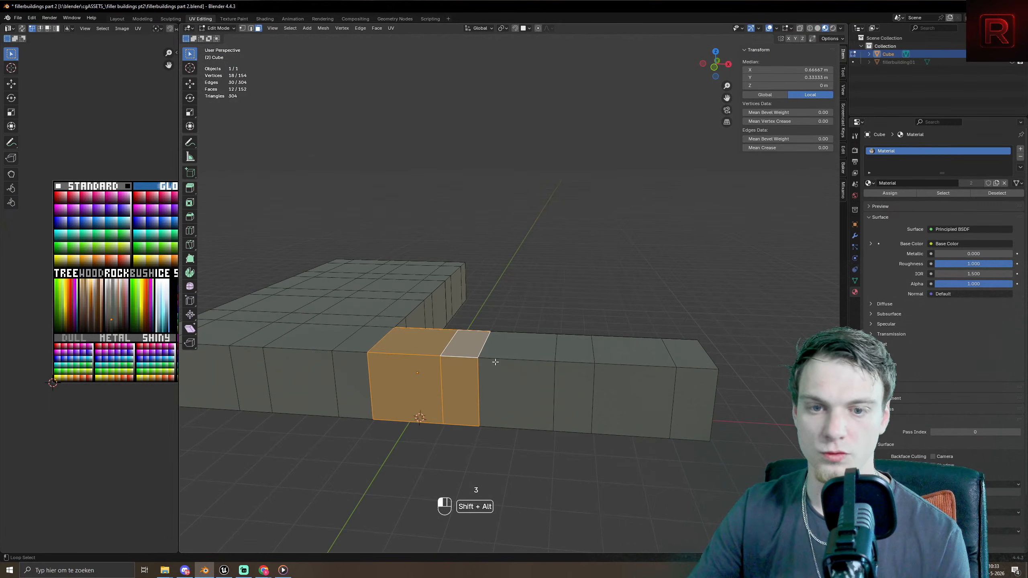
alt+shift+click(517, 362)
alt+shift+click(574, 363)
alt+shift+click(633, 366)
alt+shift+click(681, 368)
middle_drag(681, 369, 551, 420)
key(x)
click(601, 435)
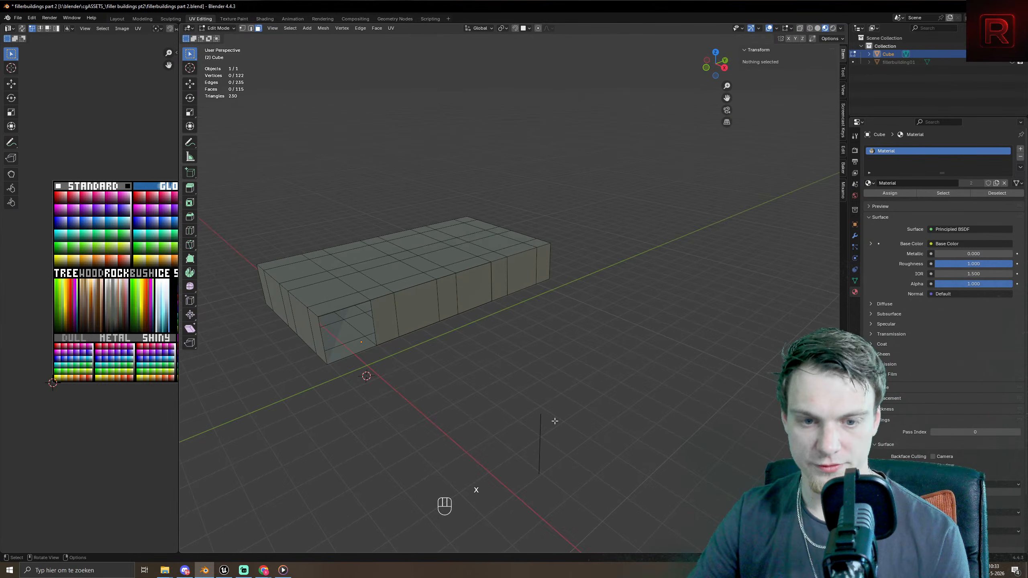
- Delete the loose geometry left floating where the narrow wing's outer end was
key(x)
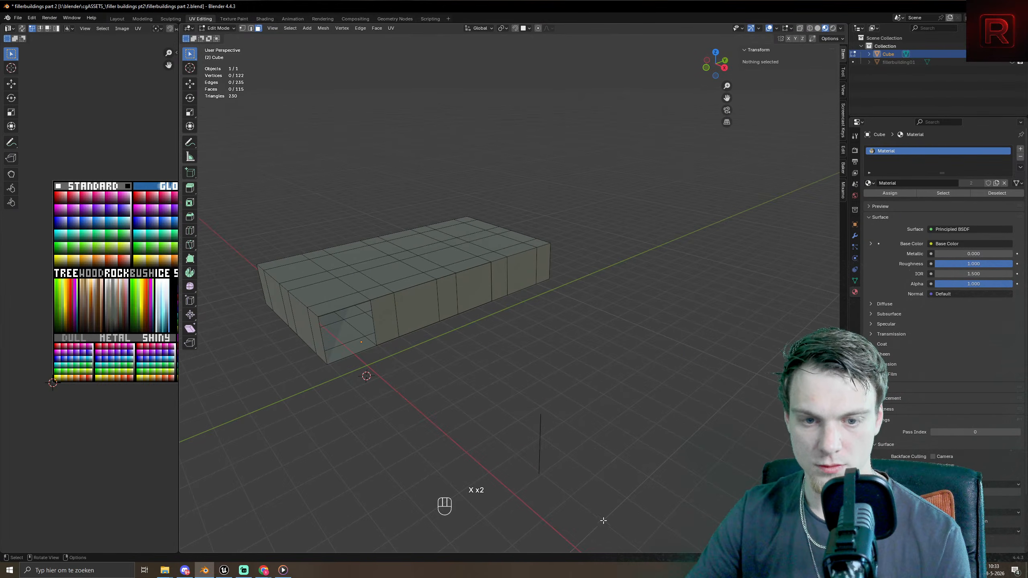
drag(513, 392, 531, 414)
key(x)
click(538, 411)
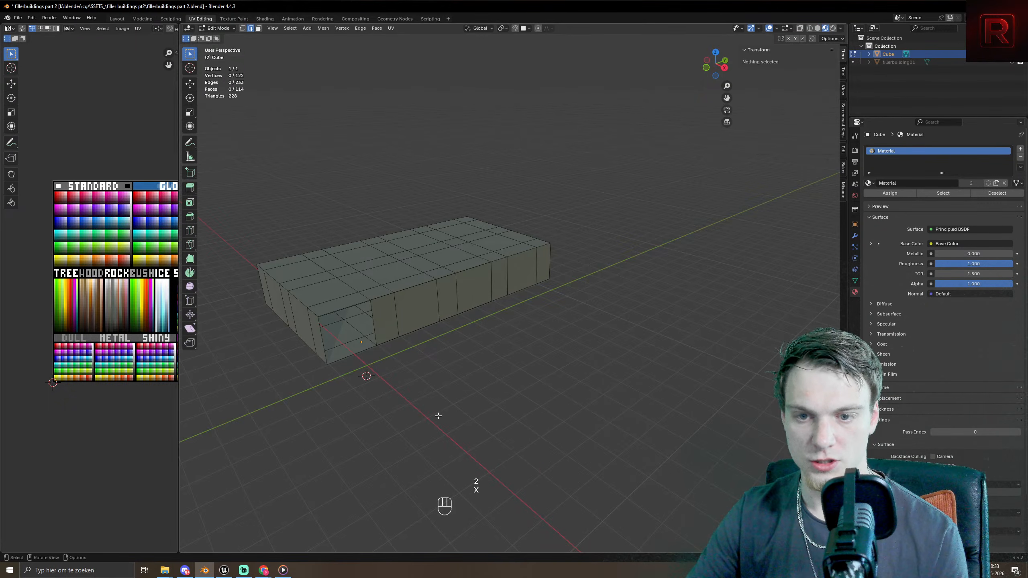
- Delete the four side faces next to the opening in the wide wing's wall
middle_drag(344, 295, 387, 397)
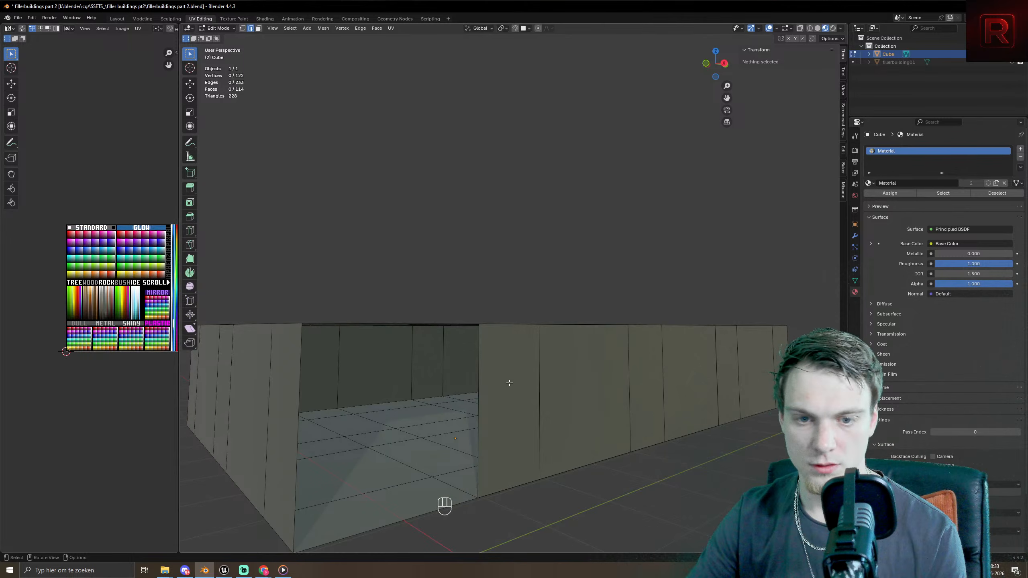
click(538, 369)
key(3)
click(525, 371)
shift+click(578, 373)
shift+click(647, 364)
shift+click(676, 360)
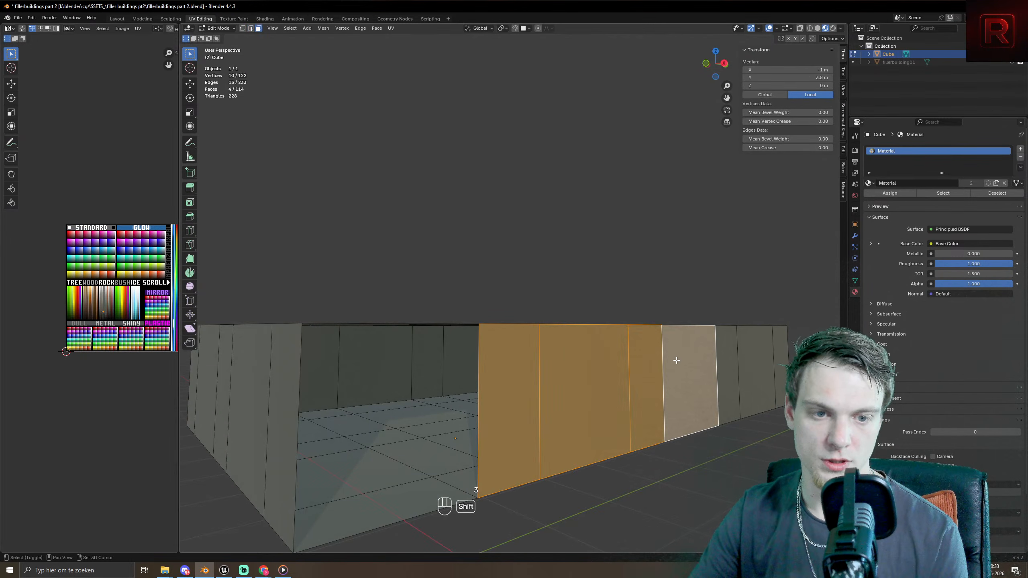
key(x)
click(688, 358)
- Try to delete the edges around the corner top face above the opened wall
middle_drag(689, 358, 576, 384)
drag(507, 374, 638, 452)
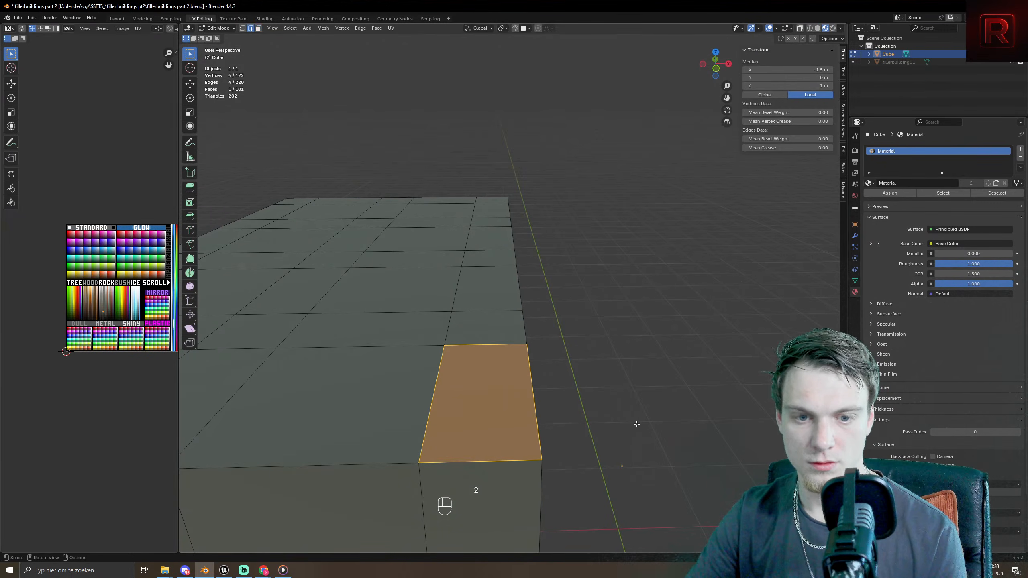
key(x)
click(636, 425)
middle_drag(635, 425, 603, 415)
- Undo the deletions around the opening so the wide wing's four side faces are restored
key(ctrl+z)
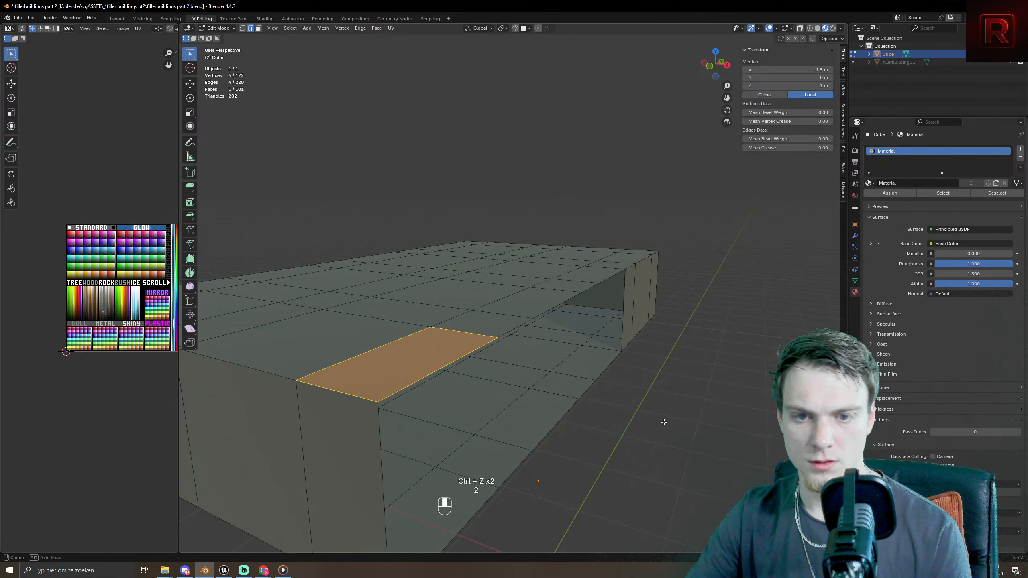
key(ctrl+z)
key(ctrl+z)
key(ctrl+z)
key(ctrl+z)
key(ctrl+z)
key(ctrl+z)
key(ctrl+z)
key(ctrl+z)
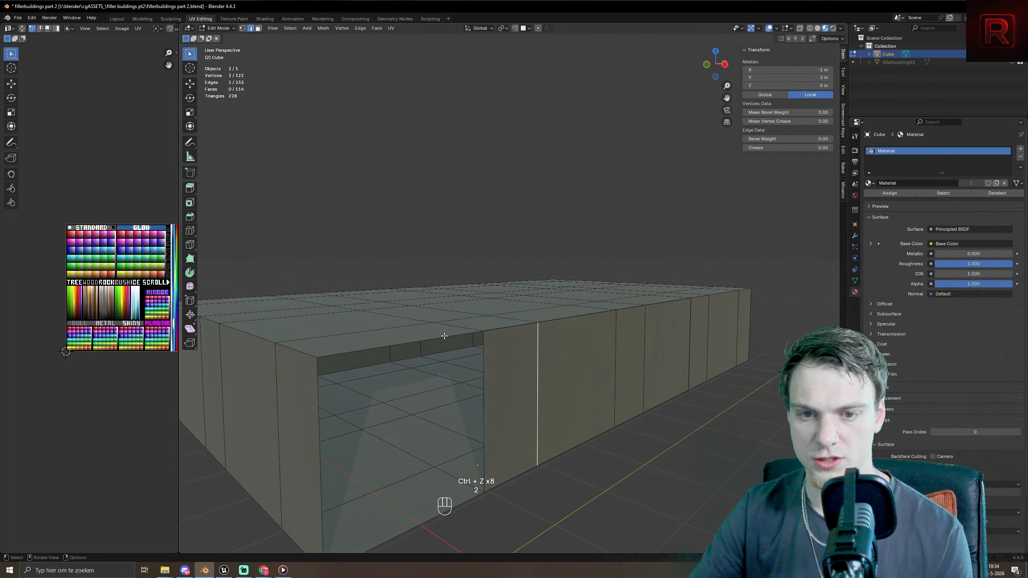
- Close the opening in the wide wing's wall with a new face between its upper and lower edges
shift+click(429, 521)
key(ctrl+e)
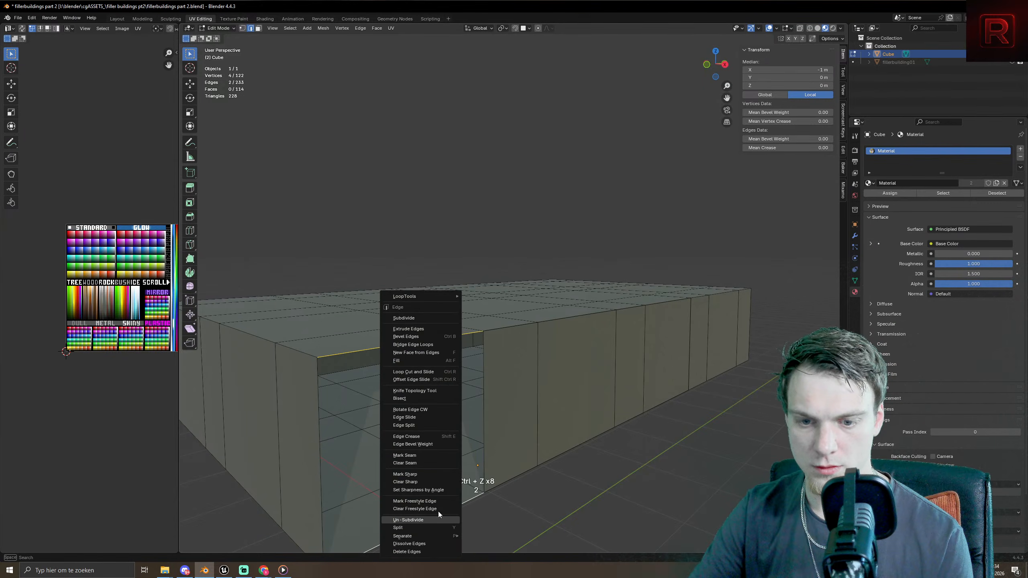
click(428, 352)
middle_drag(429, 405, 457, 392)
- Extrude the new wall face and its two neighbouring side faces outward by 2, 1, 2, 1 and 2 m to form the narrow wing
click(449, 373)
shift+click(498, 342)
shift+click(585, 334)
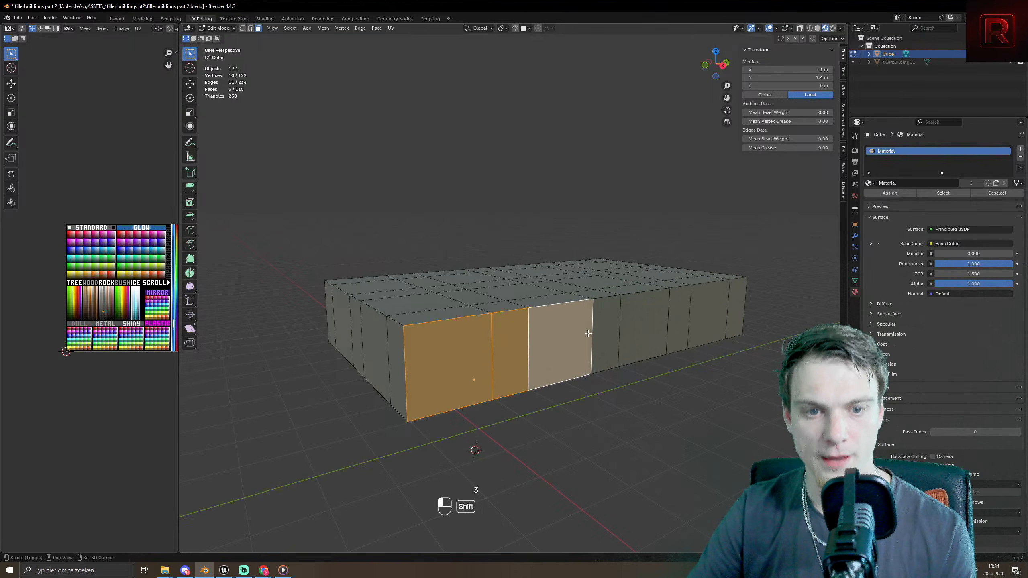
shift+click(586, 334)
shift+click(589, 334)
shift+click(649, 320)
shift+click(560, 344)
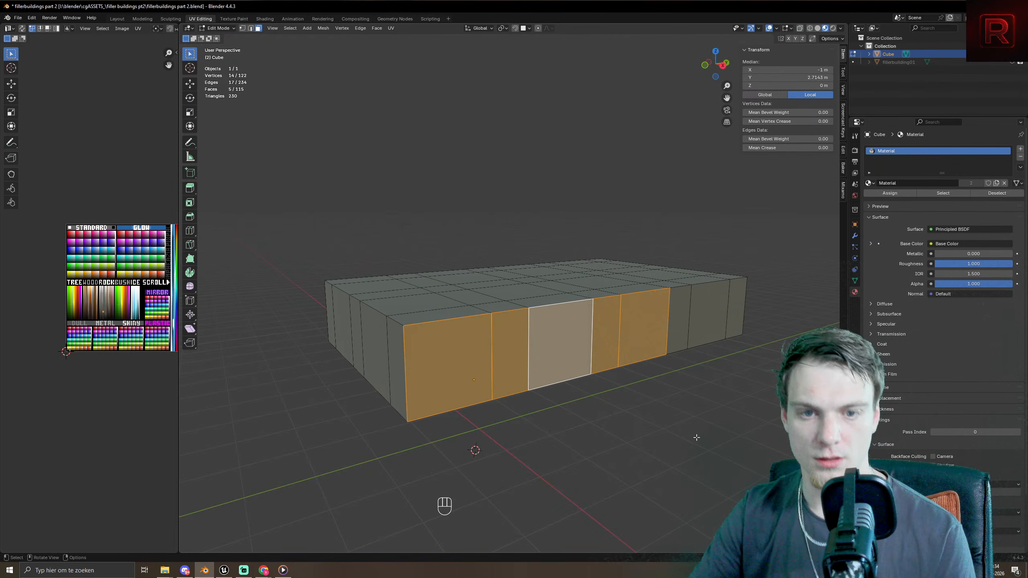
shift+click(644, 328)
shift+click(643, 328)
shift+click(605, 336)
shift+click(606, 336)
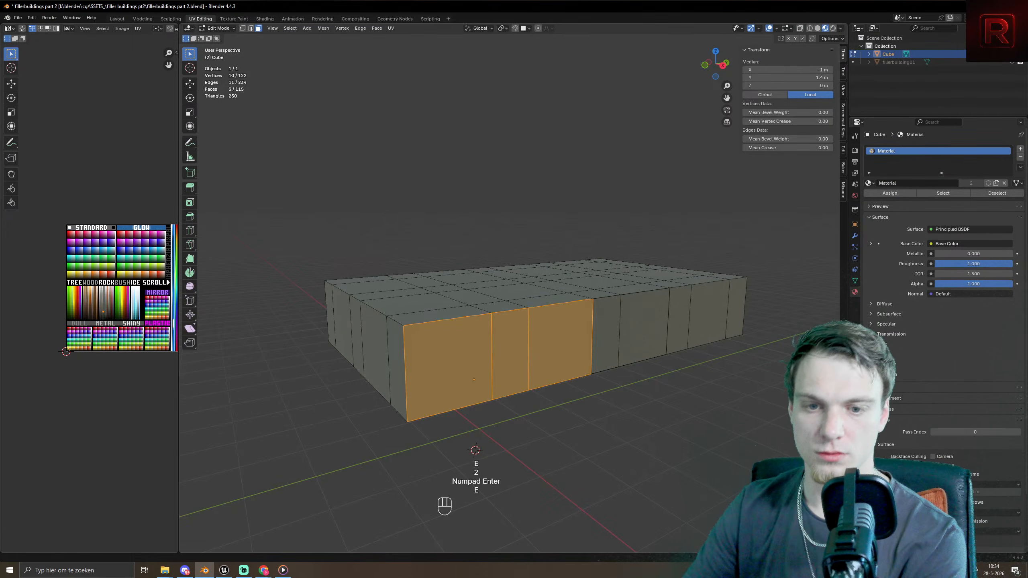
middle_drag(282, 203, 612, 355)
key(e)
key(2)
key(KP_Enter)
key(e)
key(1)
key(KP_Enter)
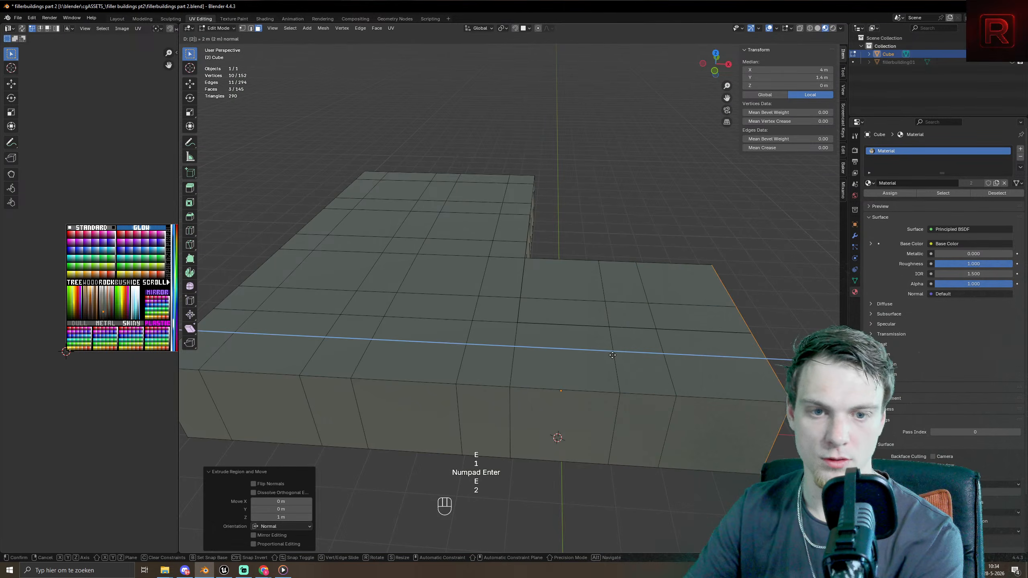
key(e)
key(2)
key(KP_Enter)
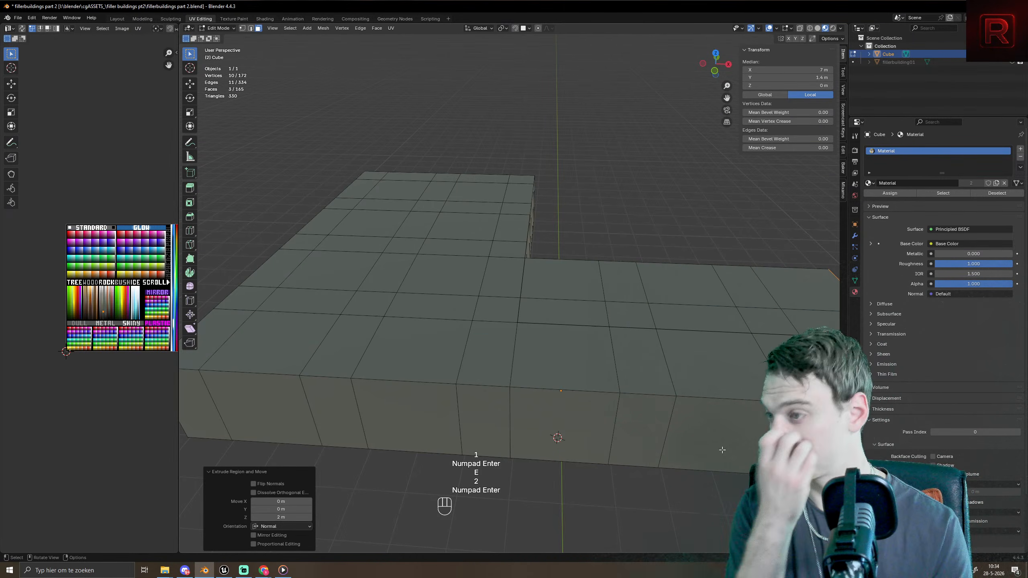
- Select all top faces of the narrow wing in top view
scroll(721, 453, down, 5)
middle_drag(722, 453, 384, 317)
click(630, 429)
scroll(514, 431, up, 4)
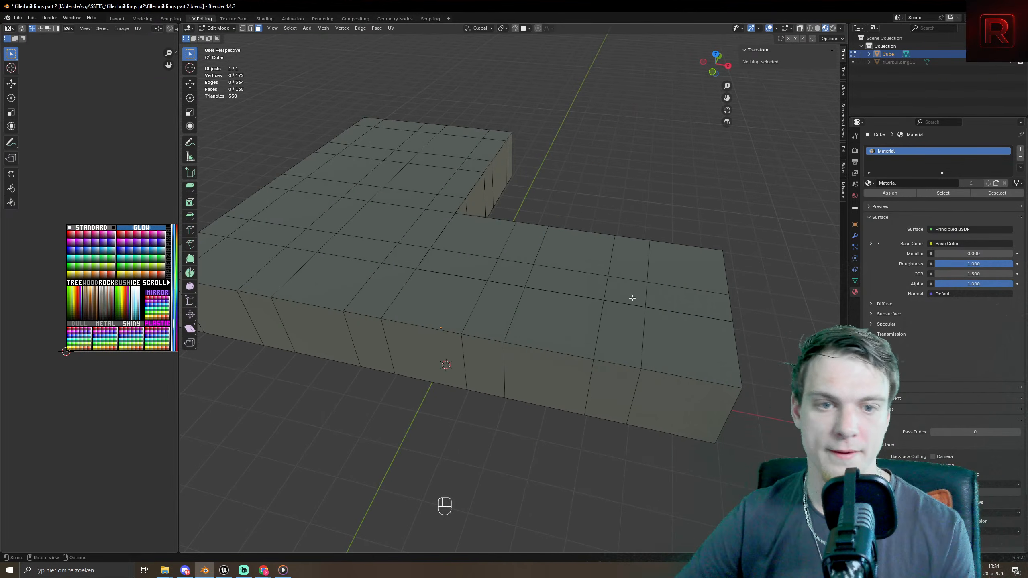
click(671, 262)
key(KP_7)
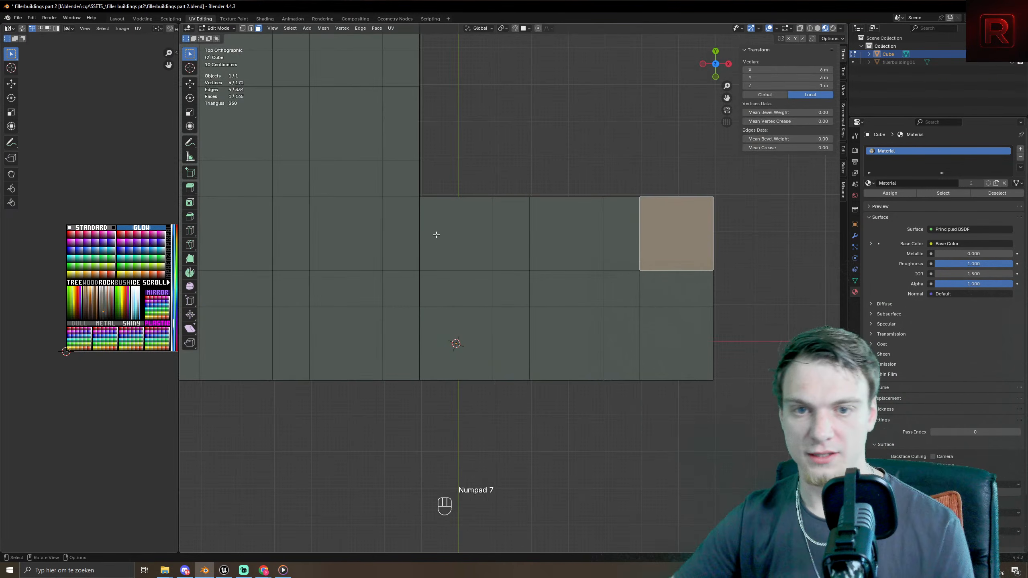
drag(436, 235, 687, 354)
scroll(687, 354, down, 5)
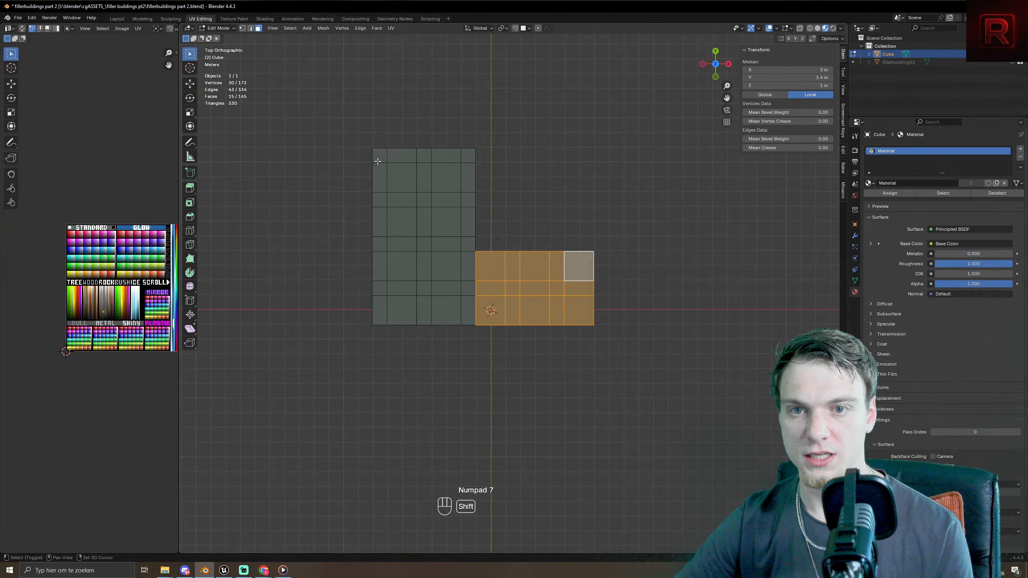
- Add the wide wing's top faces to the selection and extrude them all up by 2 m and 0.2 m
shift+drag(383, 153, 469, 315)
middle_drag(469, 315, 509, 248)
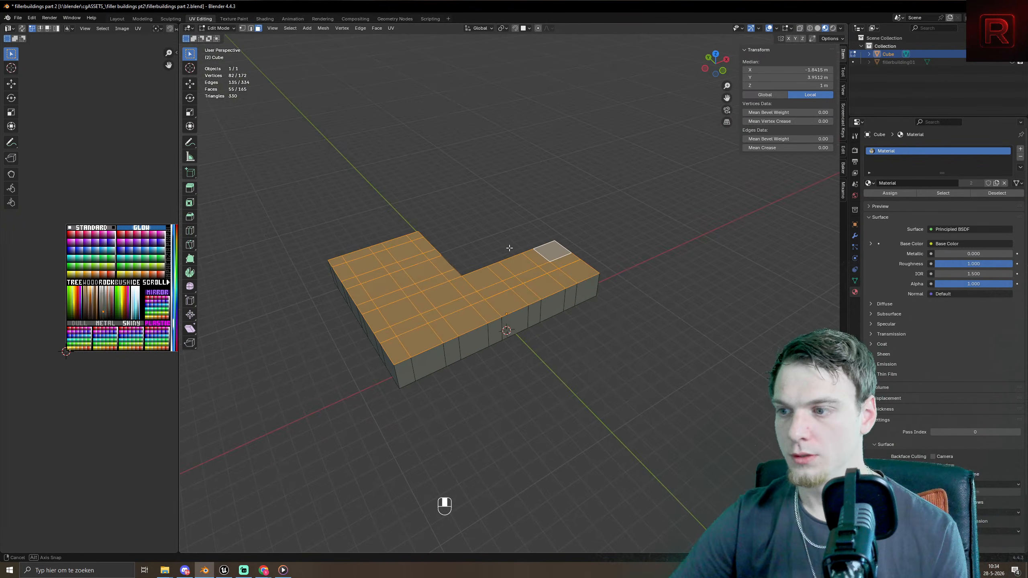
shift+middle_drag(456, 356, 481, 306)
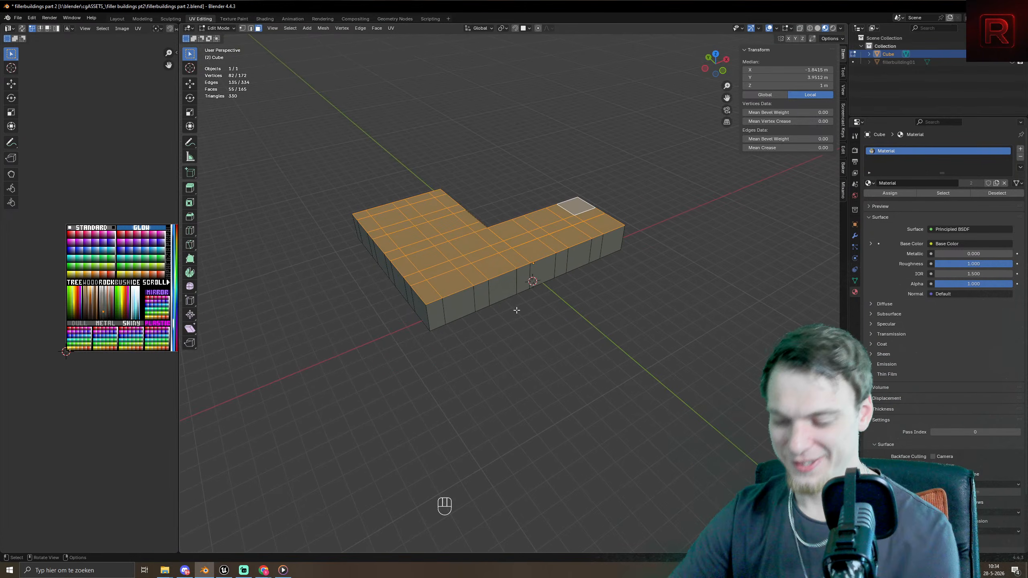
key(e)
key(2)
key(KP_Enter)
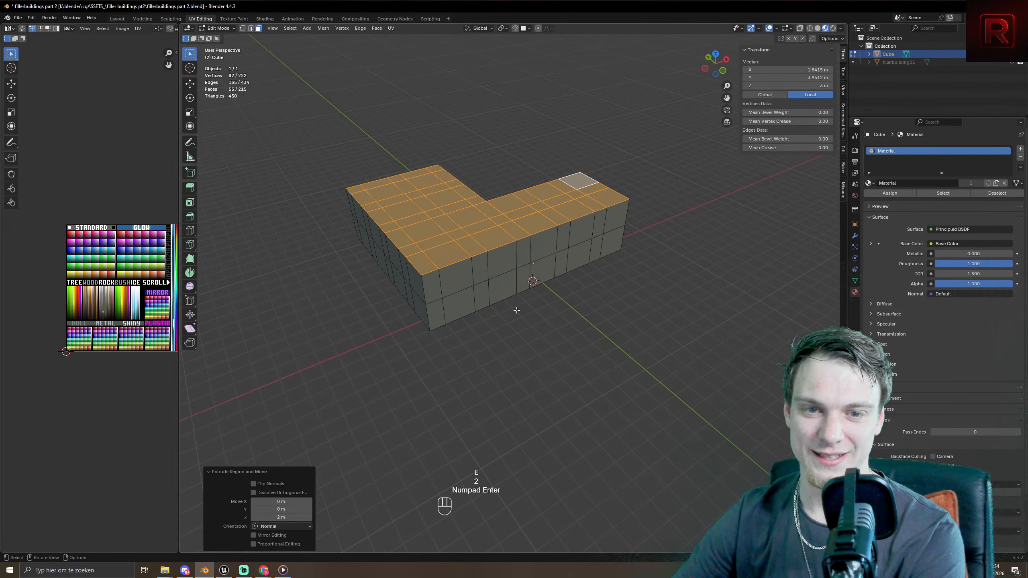
key(e)
key(KP_Decimal)
key(KP_2)
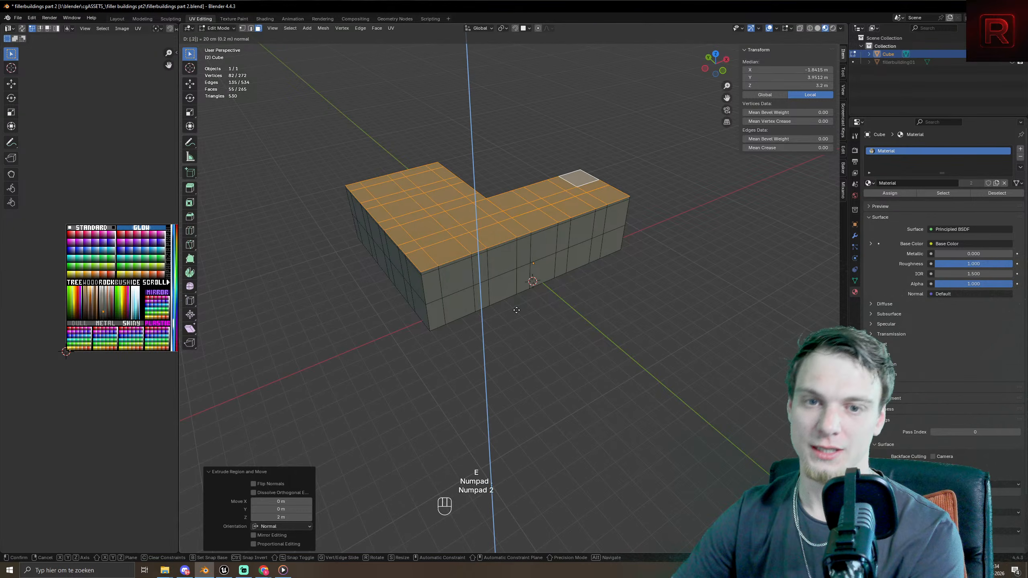
key(KP_Enter)
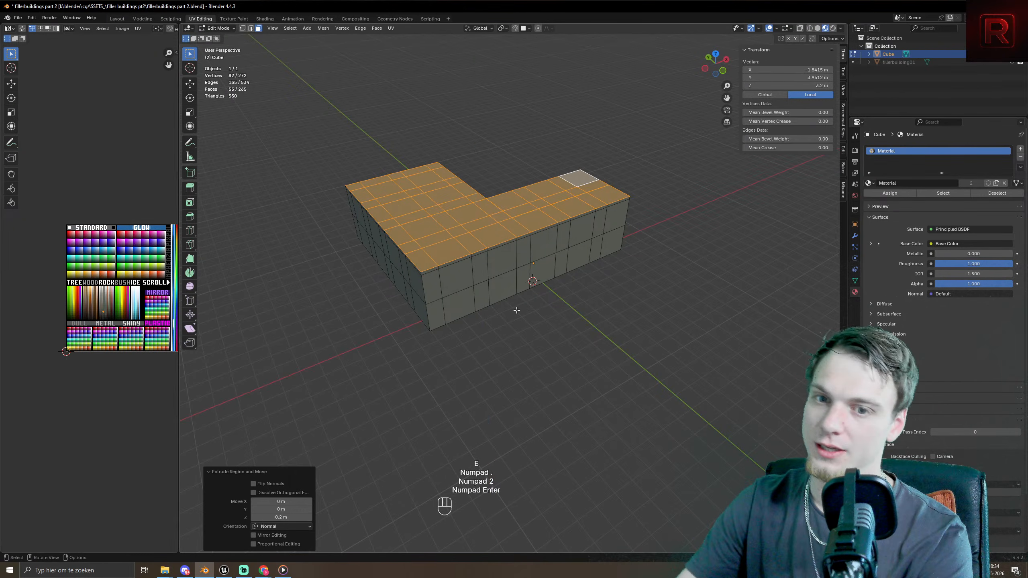
- Undo the two upward extrusions and the selection of the wide wing's top faces
key(ctrl+z)
key(ctrl+z)
key(ctrl+z)
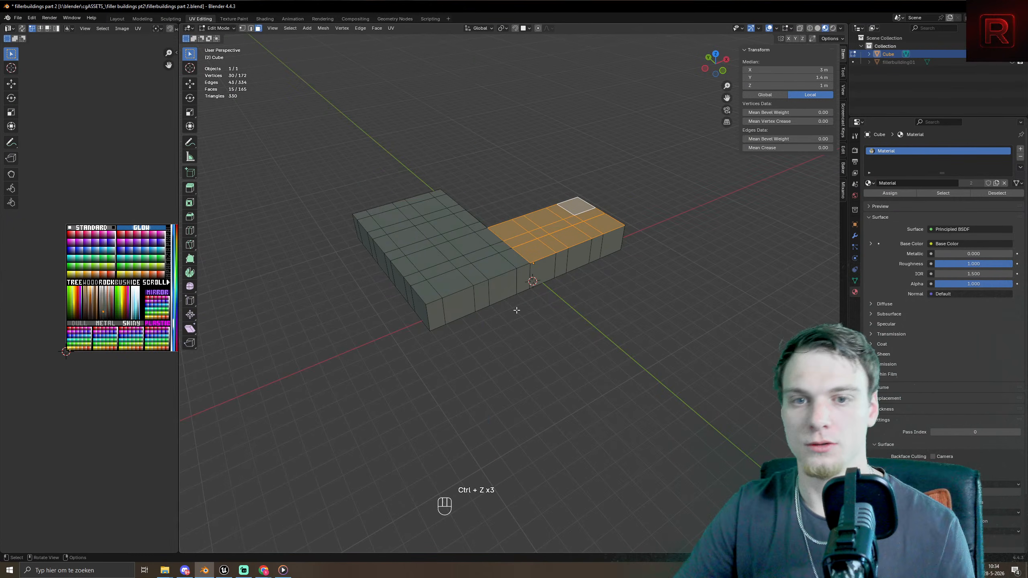
- Add the wide wing's top faces to the selection and extrude the whole L-shaped top up by 1 m and 0.2 m
key(KP_7)
shift+drag(421, 141, 513, 310)
middle_drag(650, 458, 656, 413)
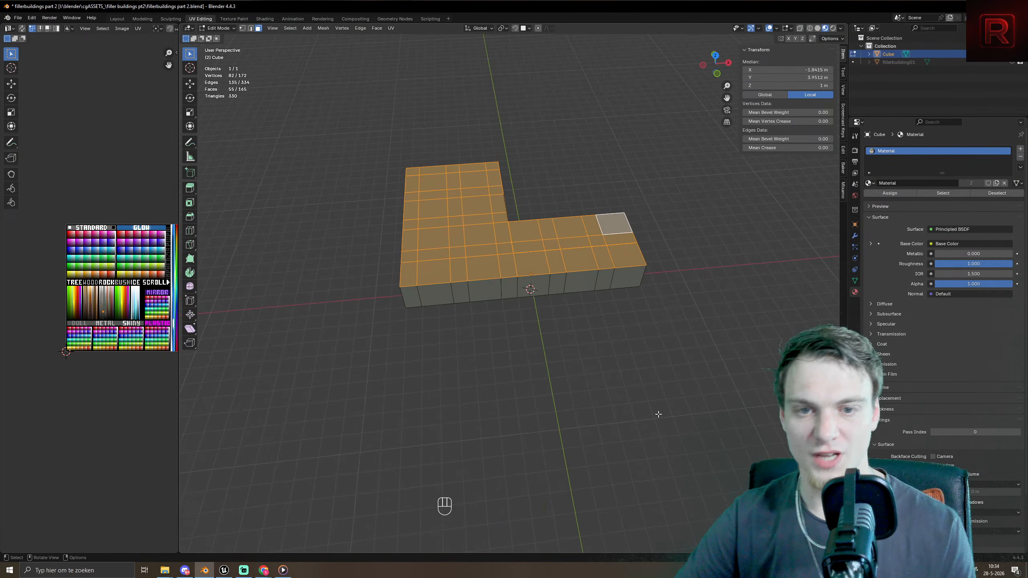
key(e)
key(1)
key(KP_Enter)
key(e)
key(KP_Decimal)
key(KP_2)
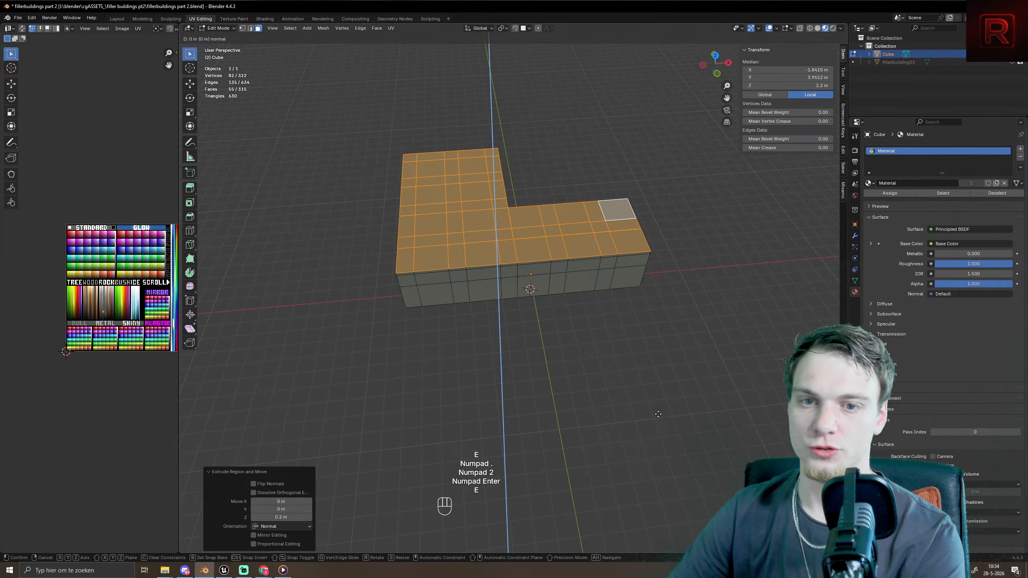
key(KP_Enter)
- Extrude the L-shaped top faces further up by 2 m, 1 m, 0.2 m, 1 m and 0.2 m
key(e)
key(1)
key(KP_Enter)
key(e)
key(1)
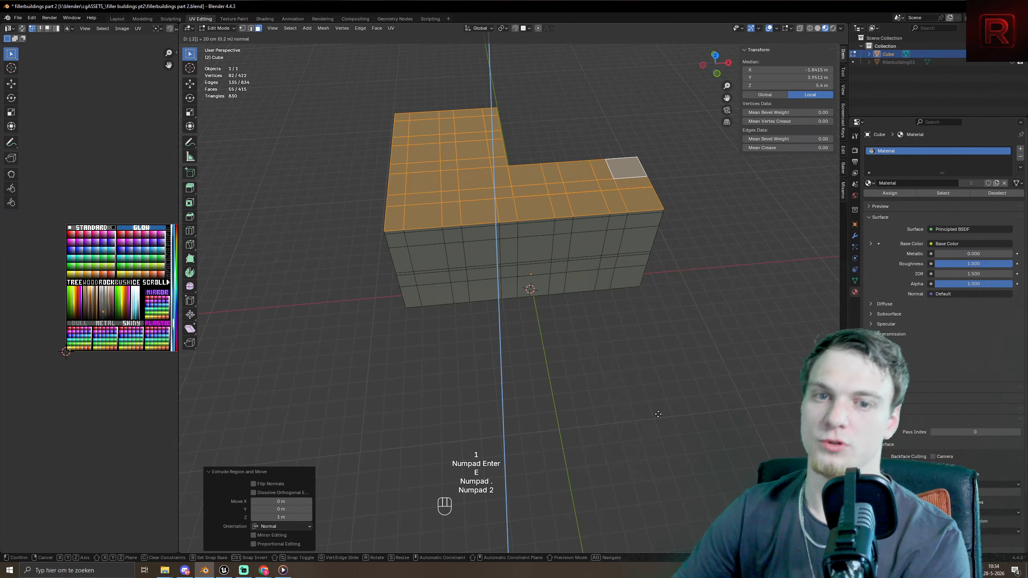
key(KP_Enter)
key(e)
key(KP_Decimal)
key(KP_2)
key(KP_Enter)
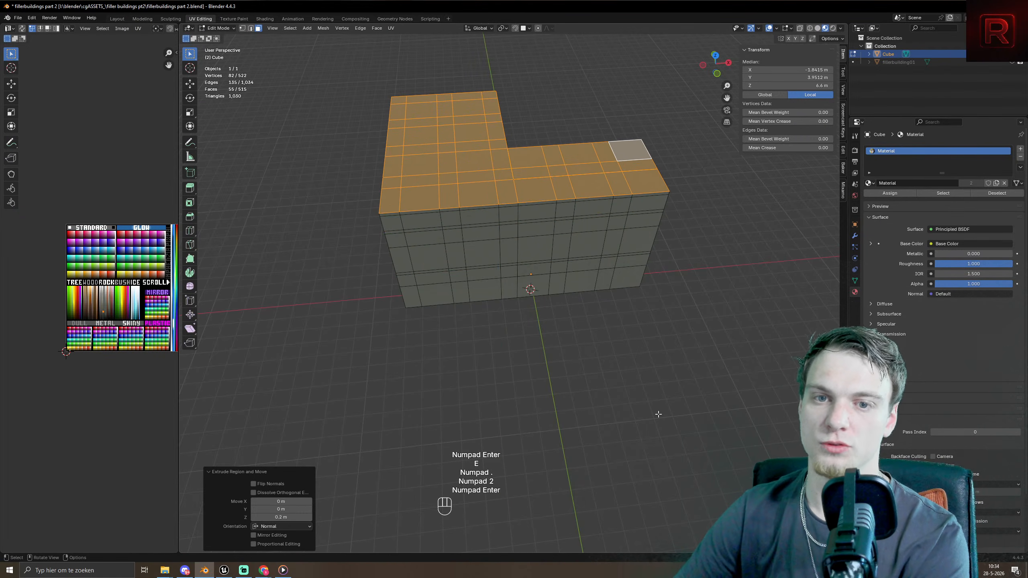
- Extrude the L-shaped top faces up by 0.5 m for a roof edge
key(e)
key(KP_Decimal)
key(KP_5)
key(KP_Enter)
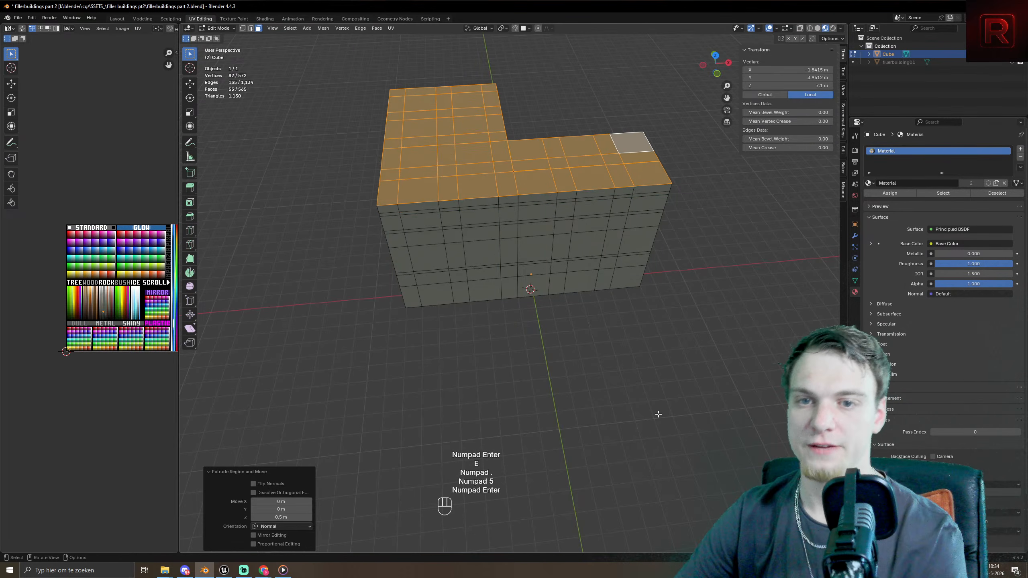
- Inset the L-shaped roof faces as one region by about 0.27 m
middle_drag(662, 411, 667, 266)
key(i)
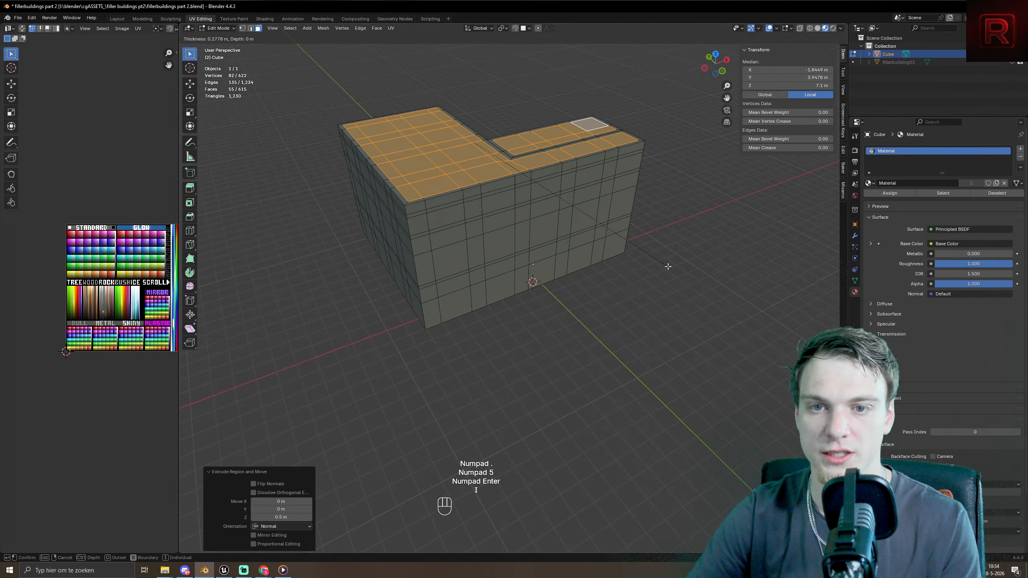
key(i)
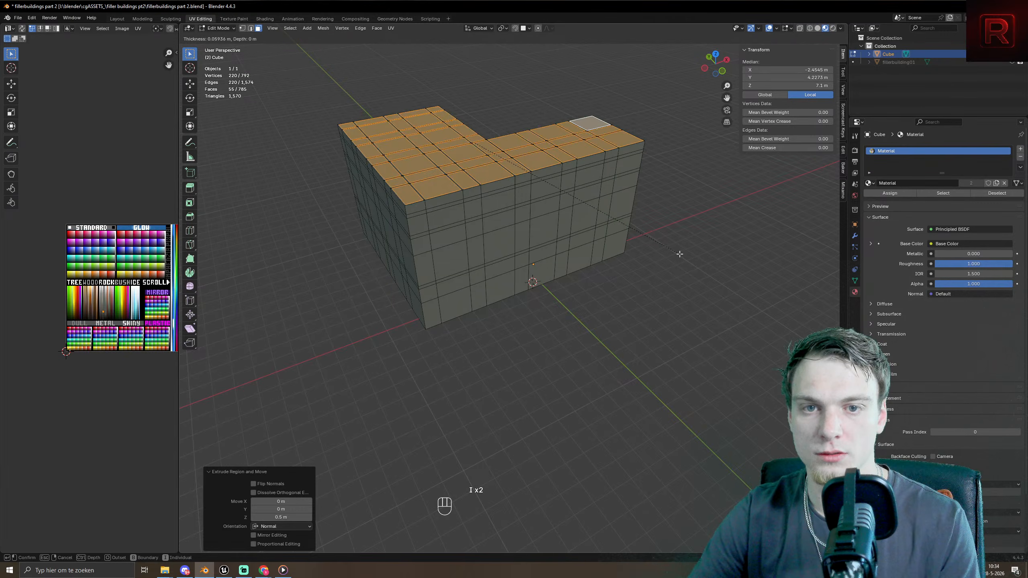
key(i)
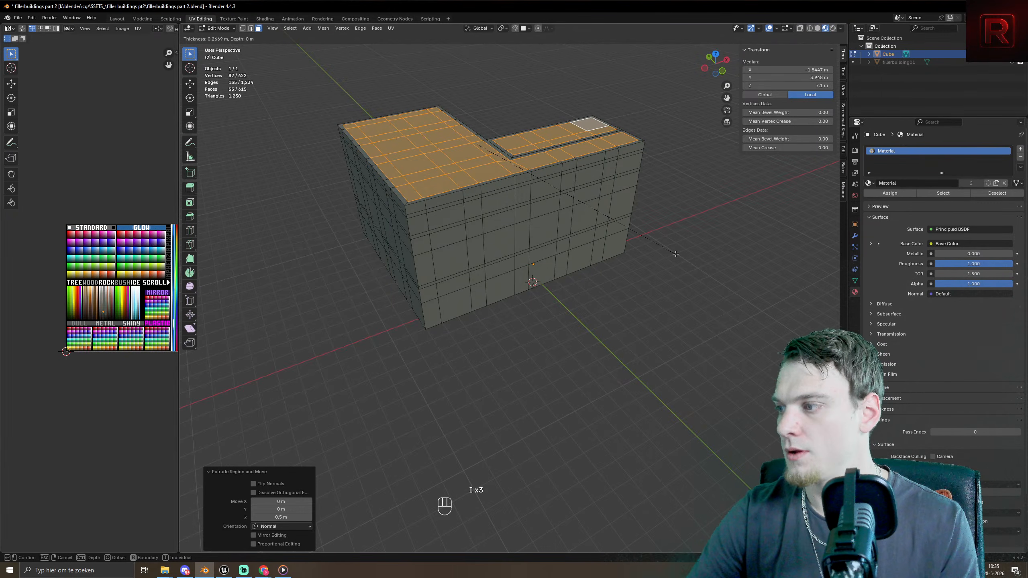
click(675, 254)
- Extrude the inset roof faces down by about 0.28 m to form a parapet
middle_drag(633, 258, 513, 343)
middle_drag(420, 336, 547, 345)
scroll(489, 315, up, 4)
scroll(491, 312, down, 2)
scroll(520, 302, up, 2)
scroll(520, 305, down, 4)
key(e)
click(541, 349)
key(Tab)
key(Tab)
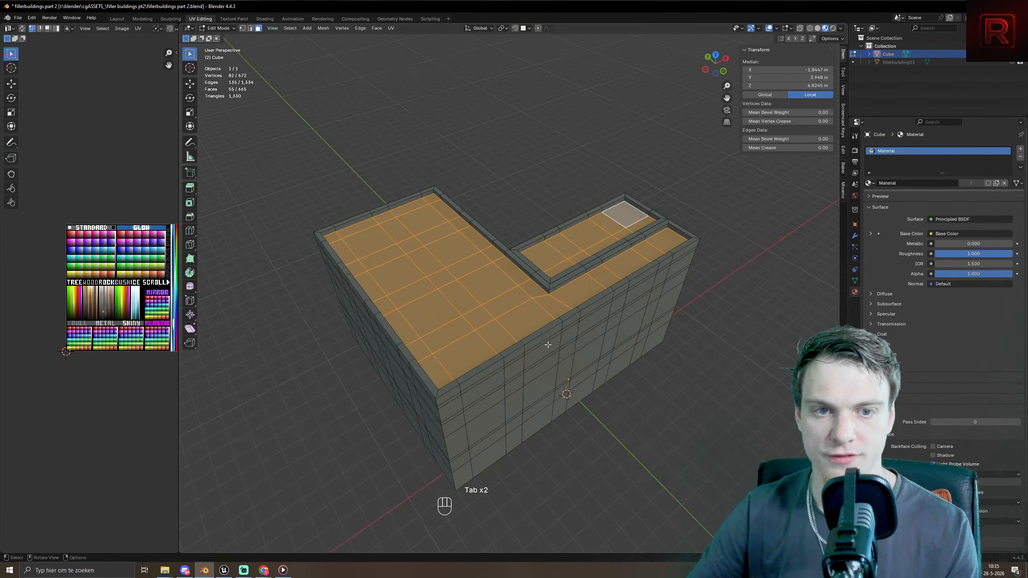
- Undo the parapet extrusion, the roof inset and the 0.5 m roof extrusion
key(ctrl+z)
key(ctrl+z)
key(ctrl+z)
key(ctrl+z)
key(ctrl+z)
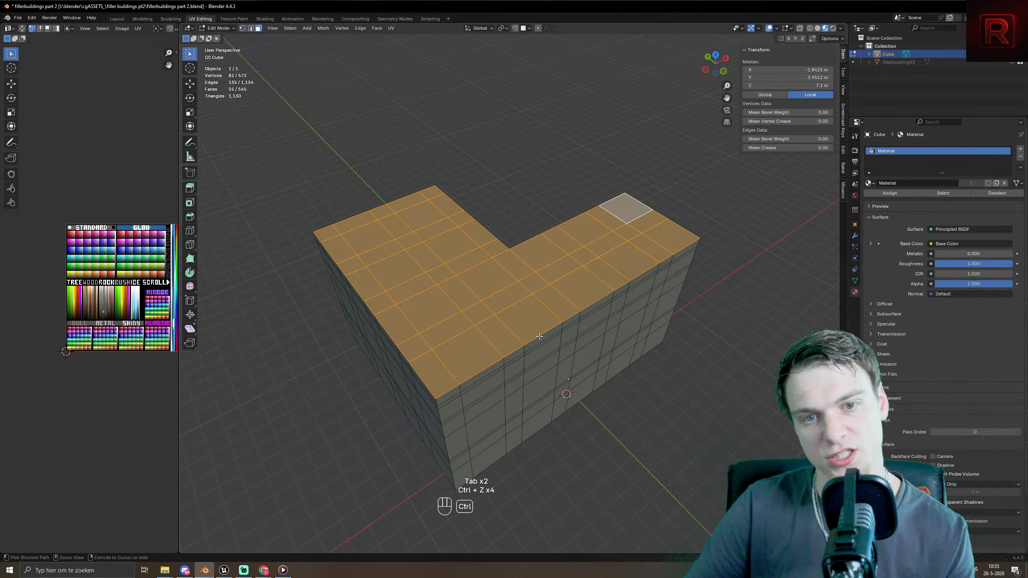
middle_drag(518, 355, 535, 353)
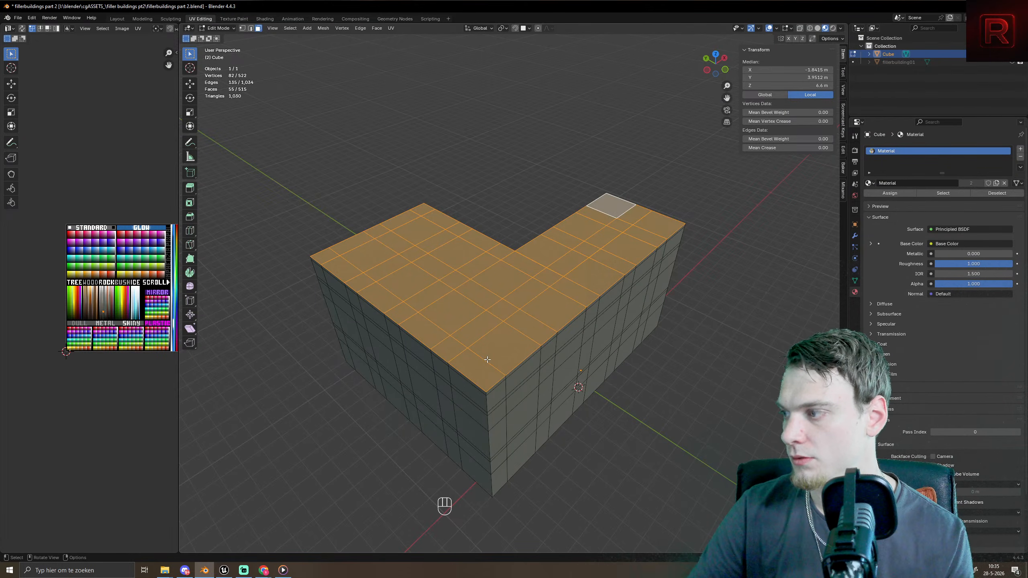
middle_drag(487, 359, 639, 360)
key(e)
right_click(672, 360)
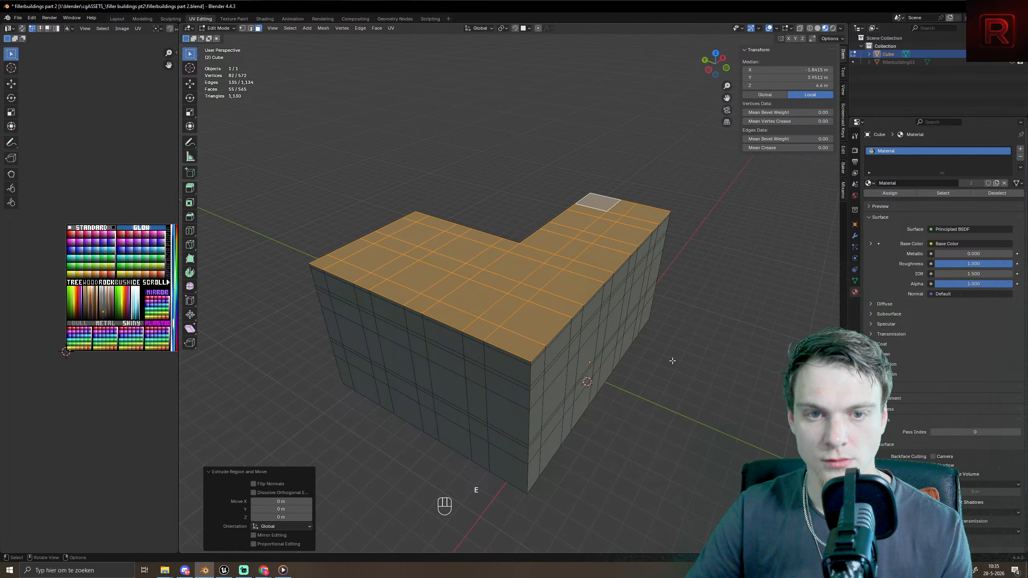
- Select the whole building mesh and merge its vertices by distance to remove duplicate geometry
middle_drag(610, 284, 601, 269)
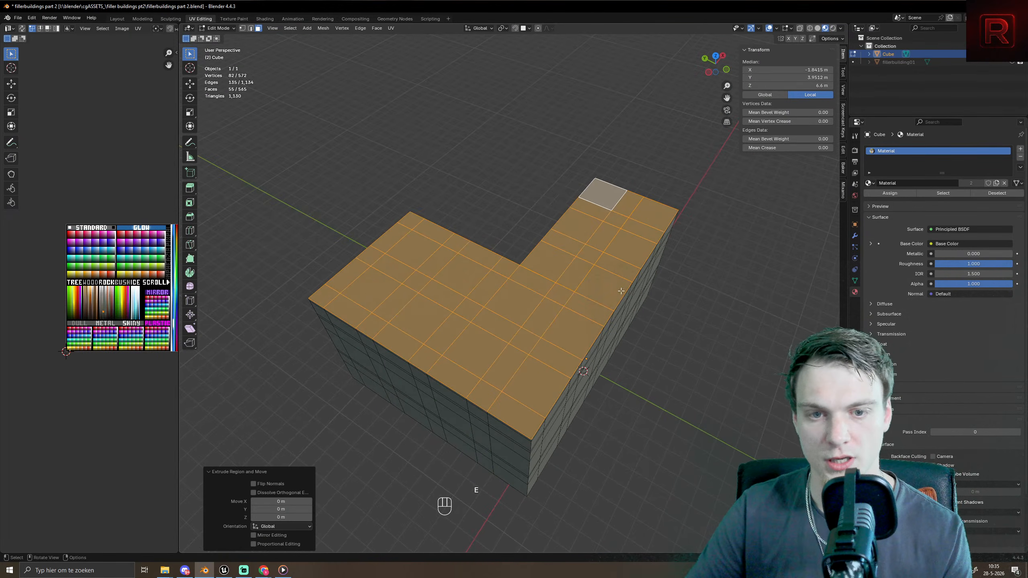
key(a)
key(m)
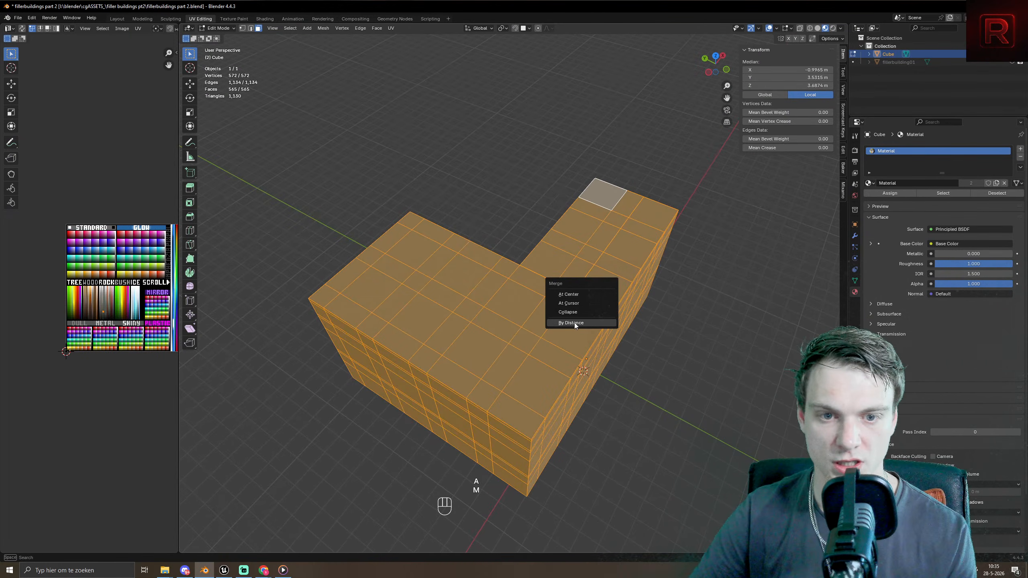
click(574, 323)
key(Tab)
middle_drag(665, 360, 554, 279)
key(Tab)
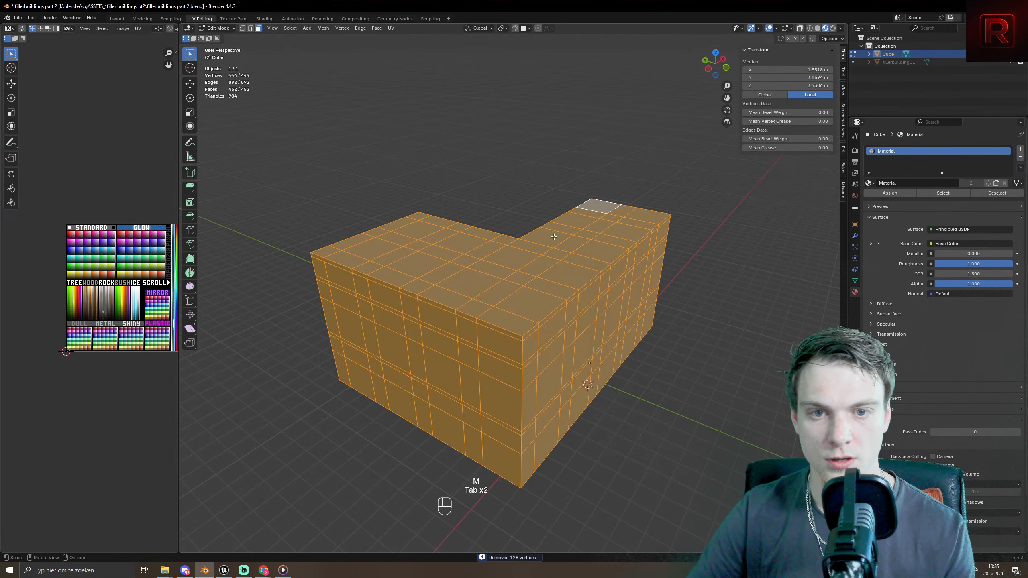
- Select all of the L-shaped roof faces from the top view and extrude them up by about 0.33 m
click(599, 206)
middle_drag(598, 205, 582, 326)
scroll(582, 326, up, 2)
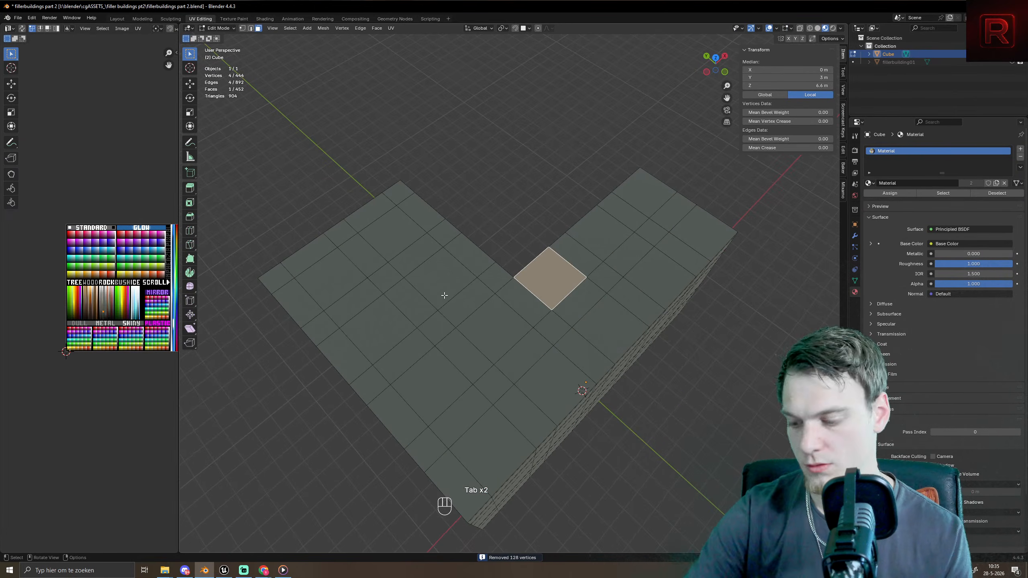
key(KP_7)
drag(352, 168, 490, 414)
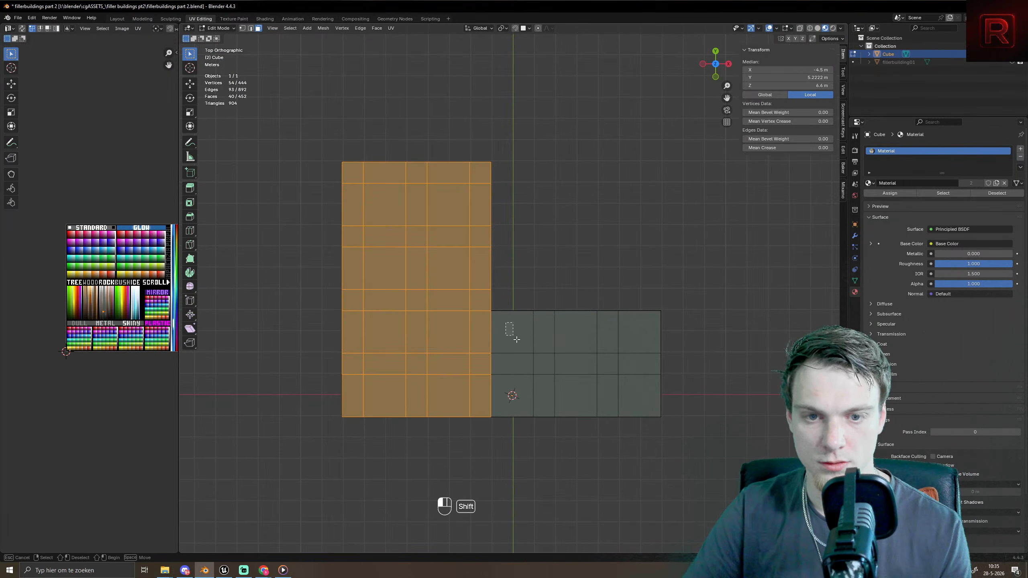
shift+drag(505, 323, 647, 421)
key(i)
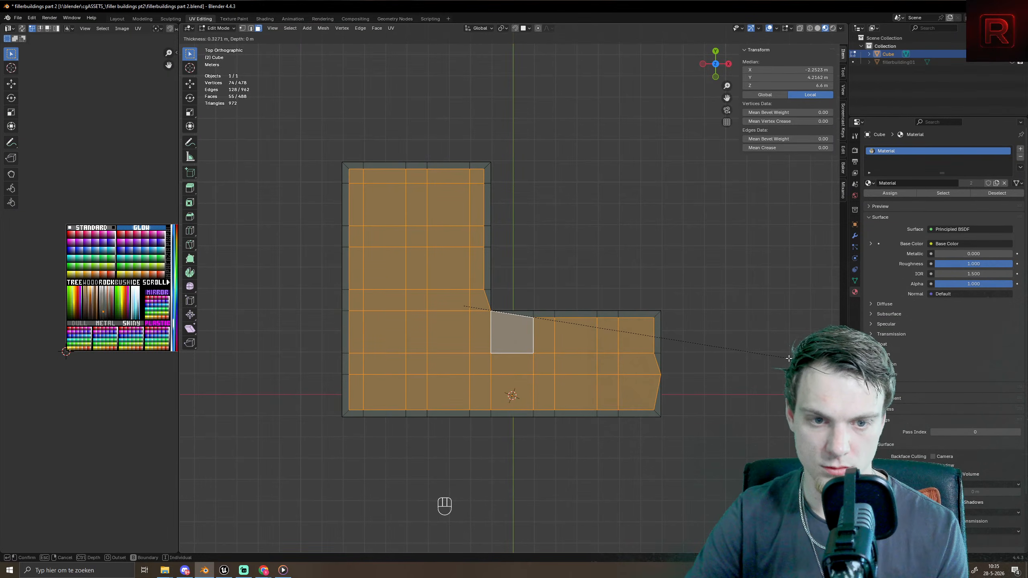
key(Escape)
middle_drag(786, 359, 698, 425)
key(e)
click(707, 399)
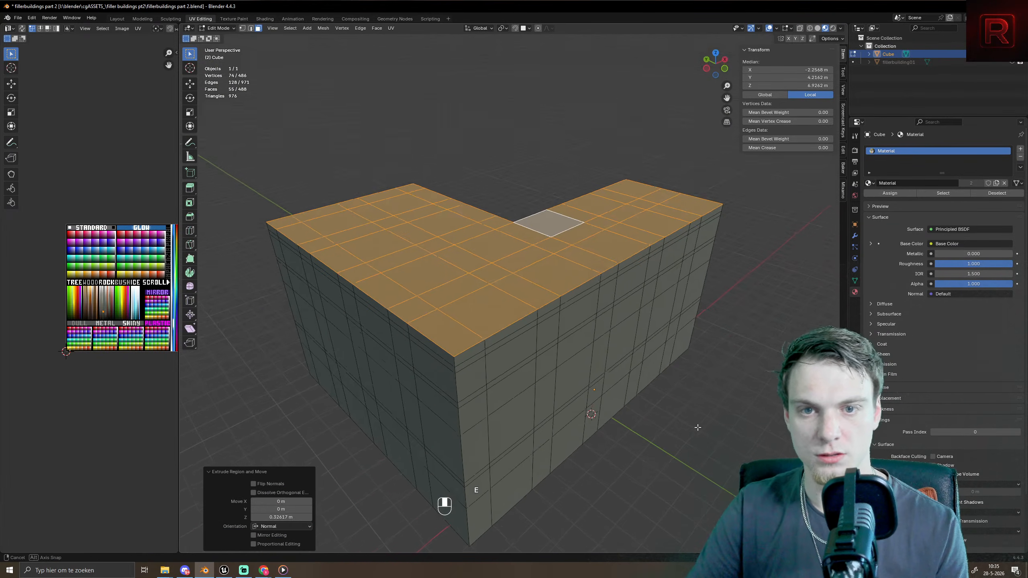
- Inset the roof faces by about 0.31 m and extrude them down by about 0.24 m to form a parapet
key(i)
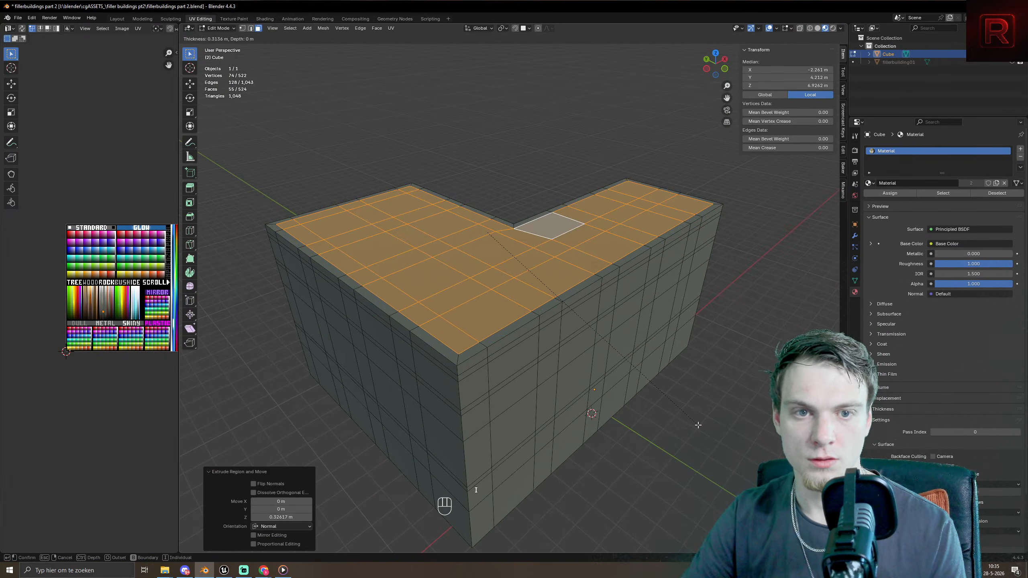
click(698, 427)
key(e)
click(696, 430)
key(Tab)
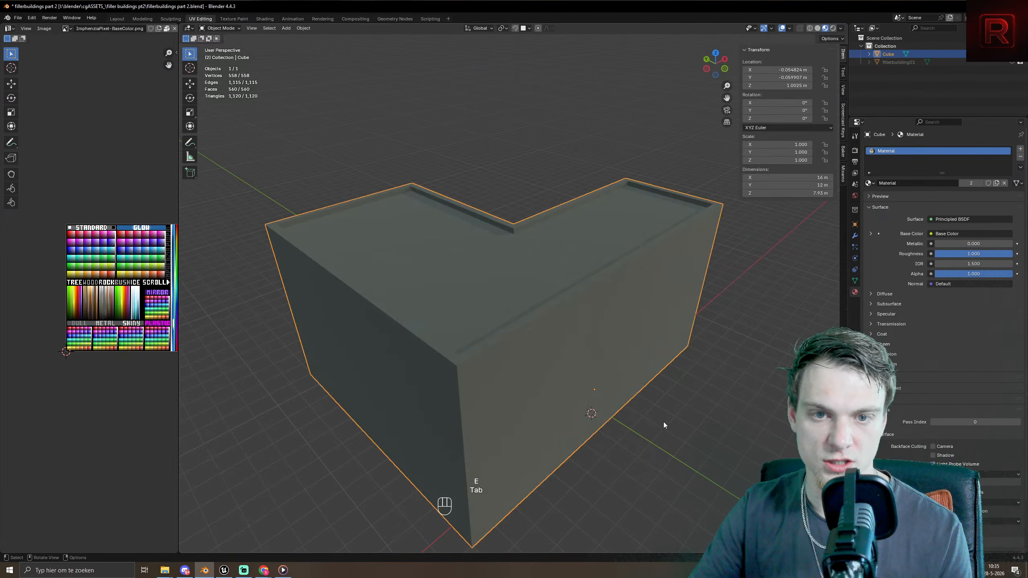
- Inspect the parapet and the building's overall shape from several angles, with and without the mesh edges shown
middle_drag(663, 422, 638, 397)
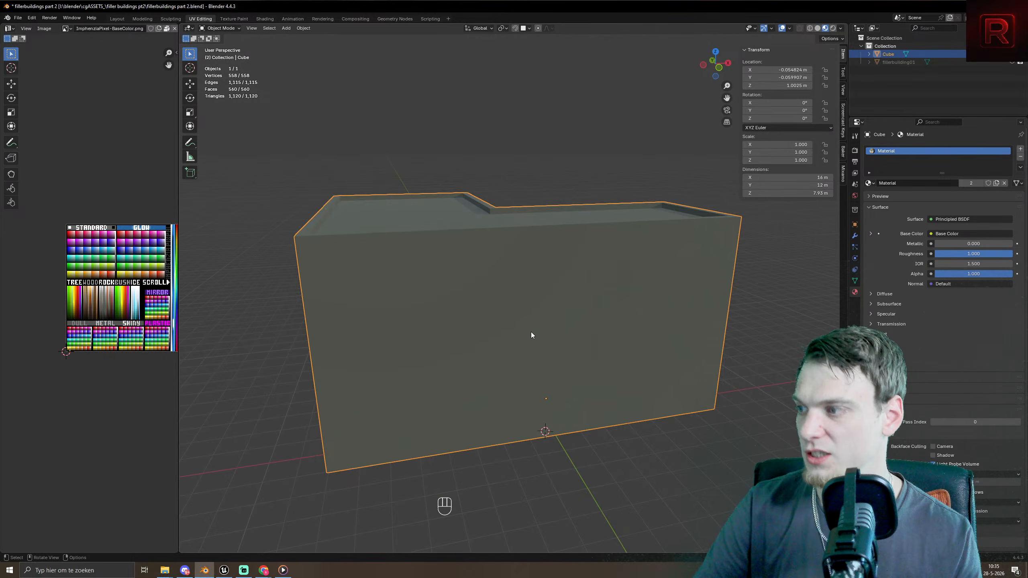
middle_drag(440, 244, 498, 333)
key(Tab)
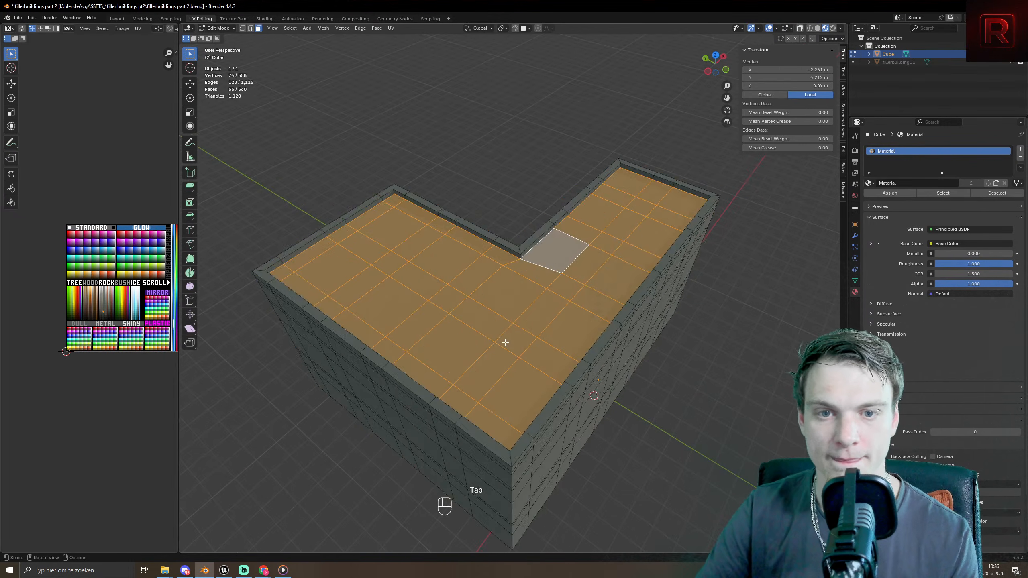
scroll(511, 333, down, 4)
scroll(557, 287, up, 5)
middle_drag(557, 287, 569, 343)
scroll(570, 343, down, 5)
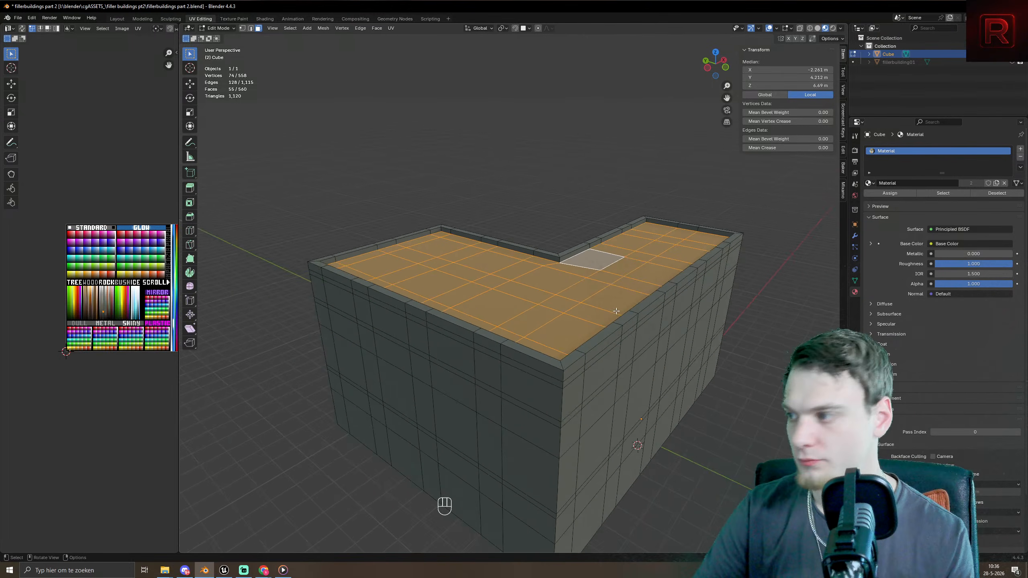
key(Tab)
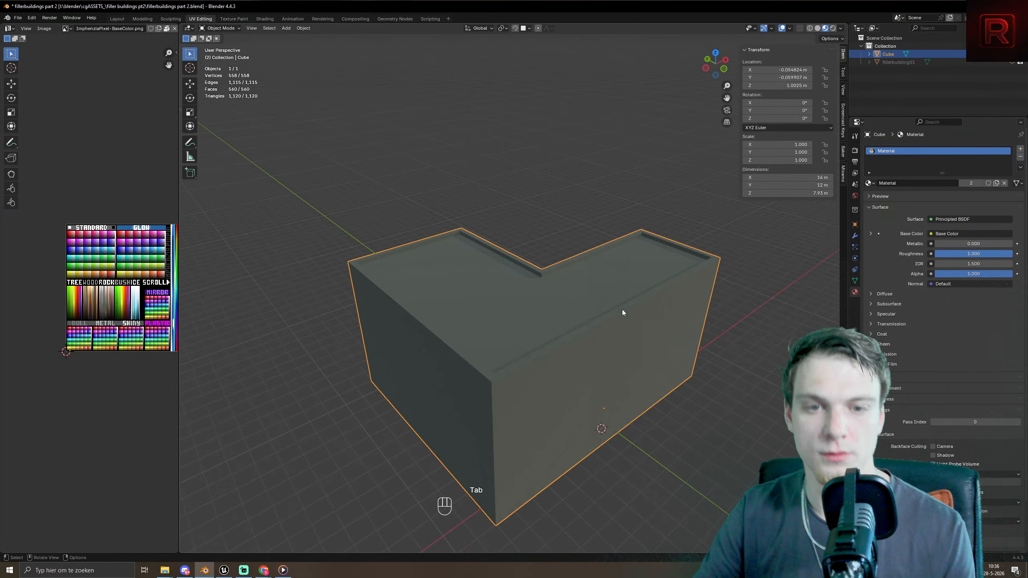
- Grow the roof selection over the whole parapet and move its UVs to a dark purple-grey shade in the ROCK palette
key(Tab)
key(ctrl+KP_Add)
key(ctrl+KP_Add)
key(ctrl+KP_Add)
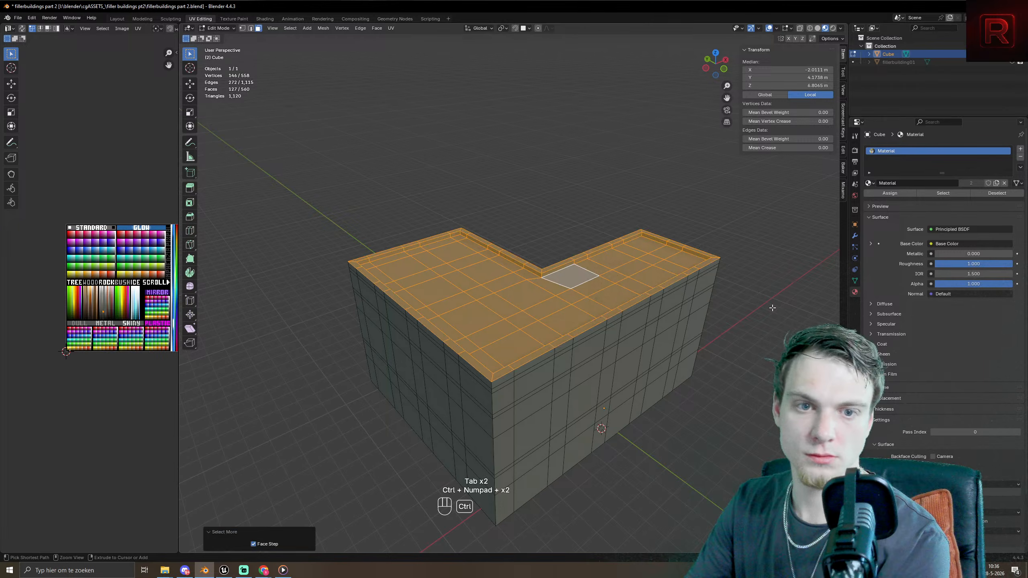
scroll(141, 338, up, 7)
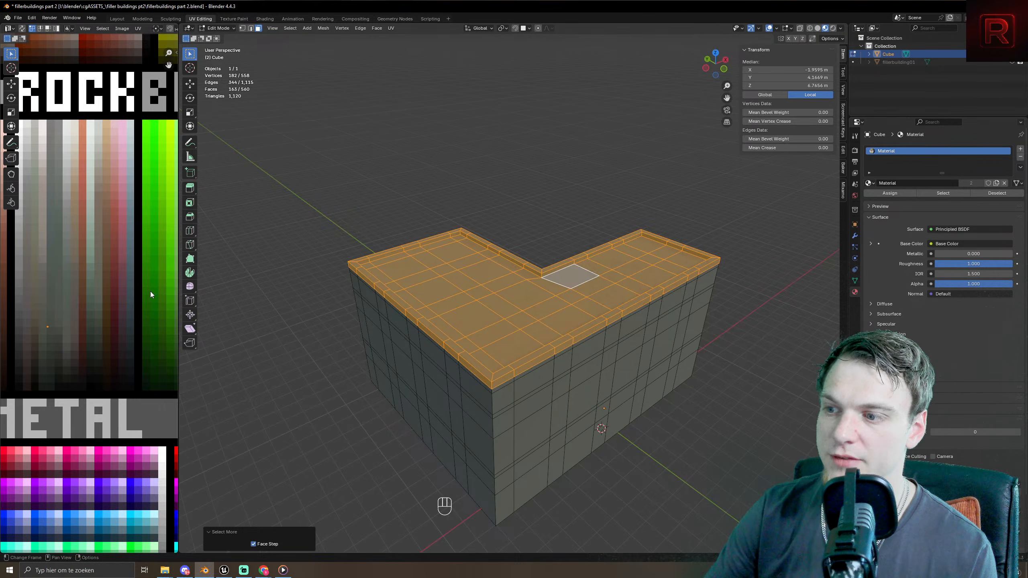
scroll(131, 296, down, 2)
scroll(131, 297, down, 1)
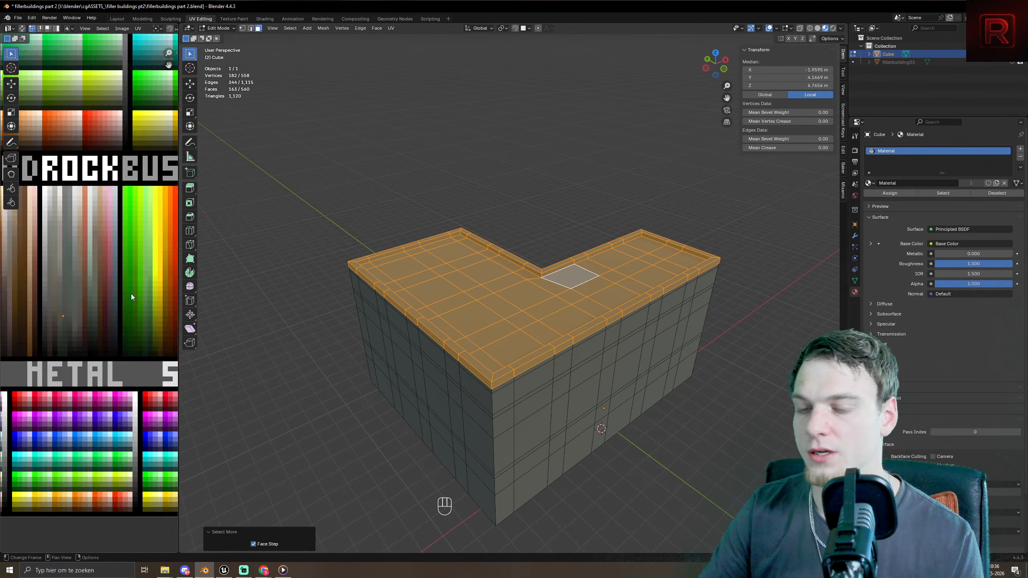
scroll(122, 316, down, 1)
key(g)
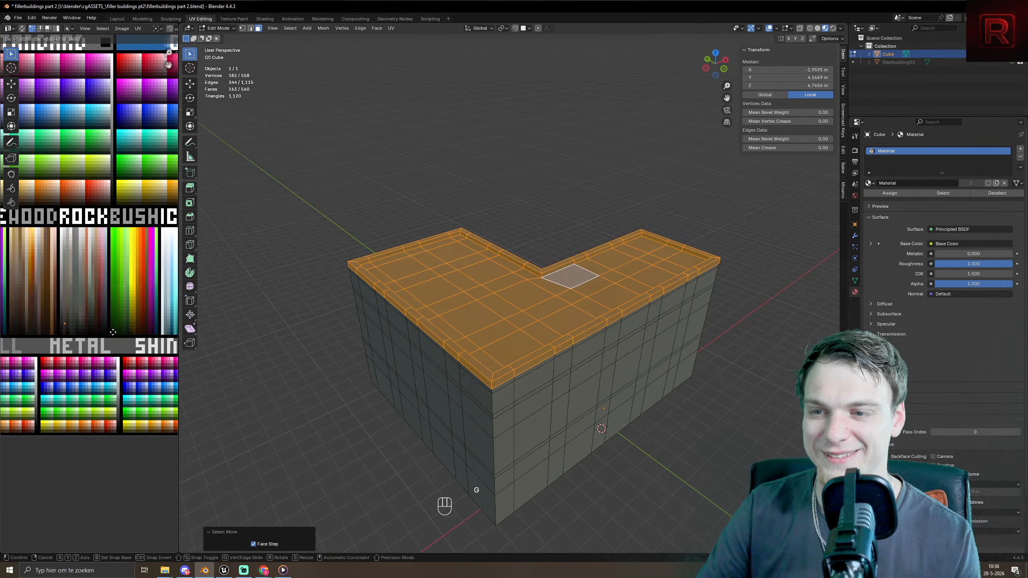
click(177, 328)
key(Tab)
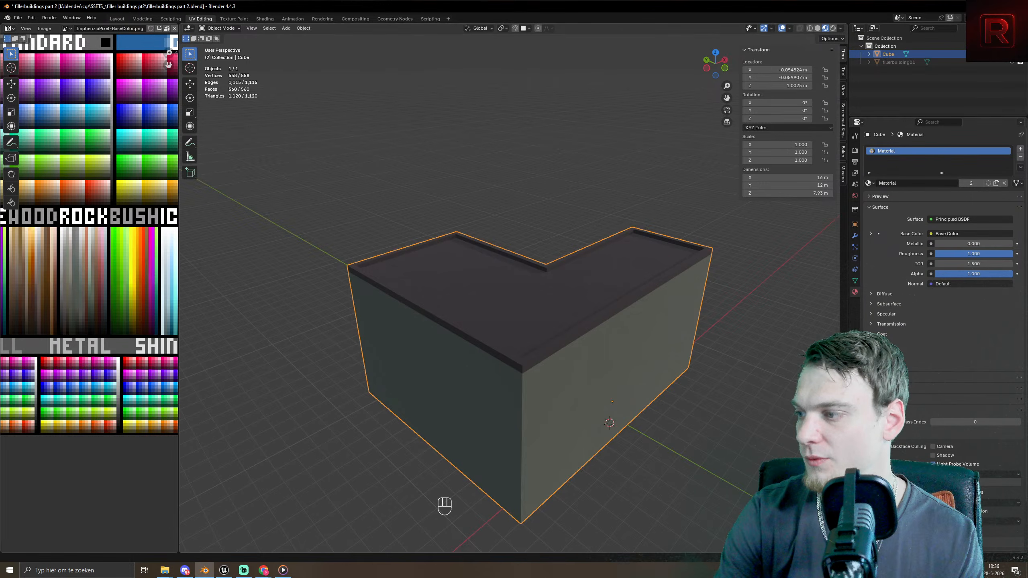
- Select the four wide middle-row wall faces on the end wall and the first one around the corner on the long wall
mouse_move(535, 363)
middle_down()
mouse_move(496, 382)
mouse_move(528, 366)
middle_up()
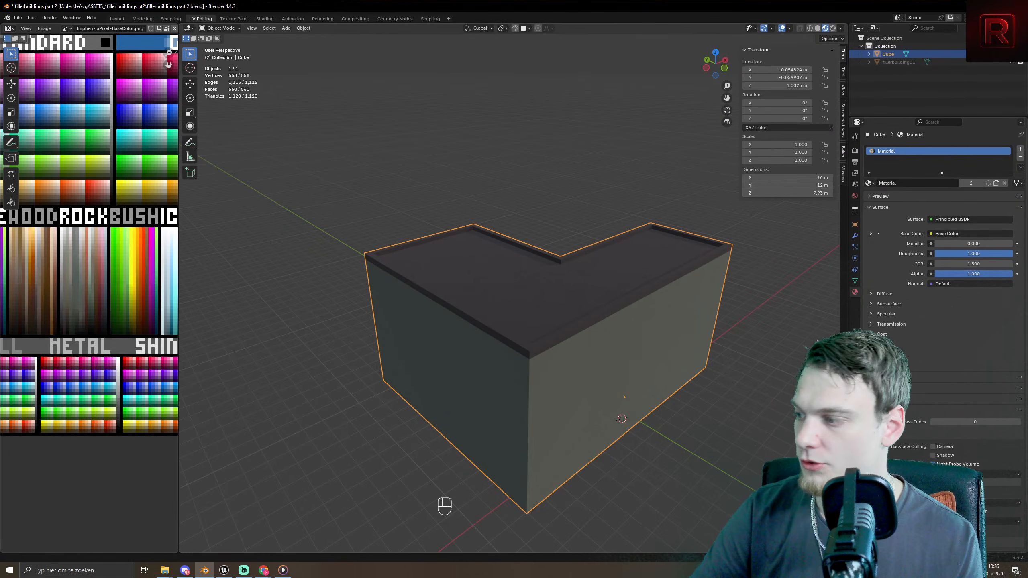
middle_drag(631, 365, 615, 338)
key(Tab)
key(3)
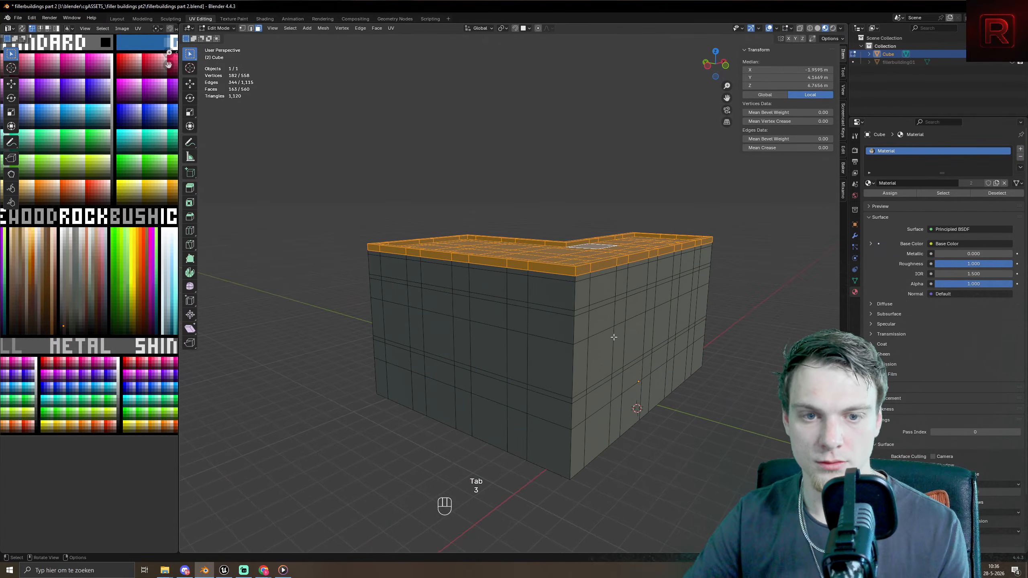
click(600, 356)
shift+click(551, 365)
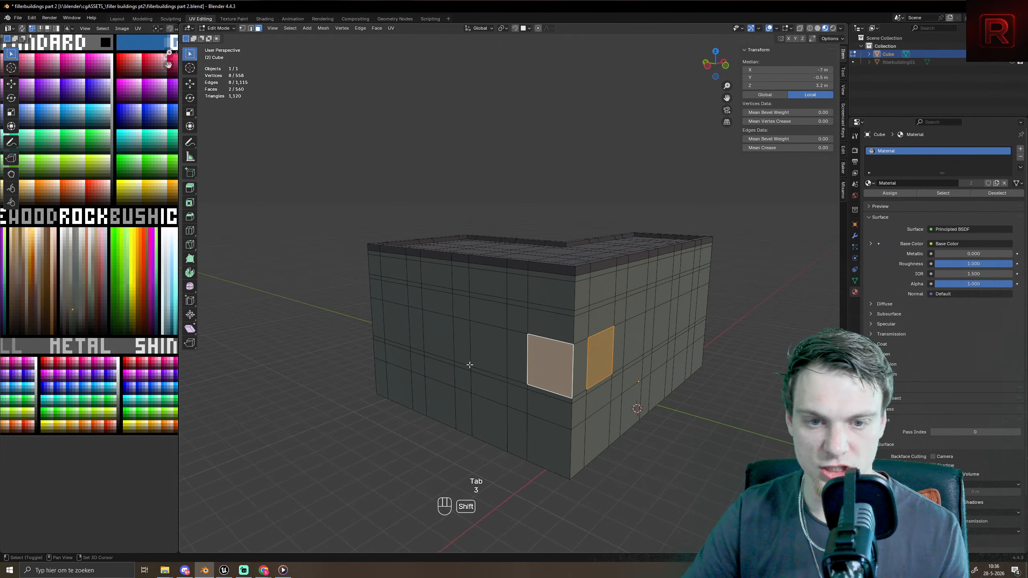
shift+click(488, 347)
shift+click(437, 334)
shift+click(395, 325)
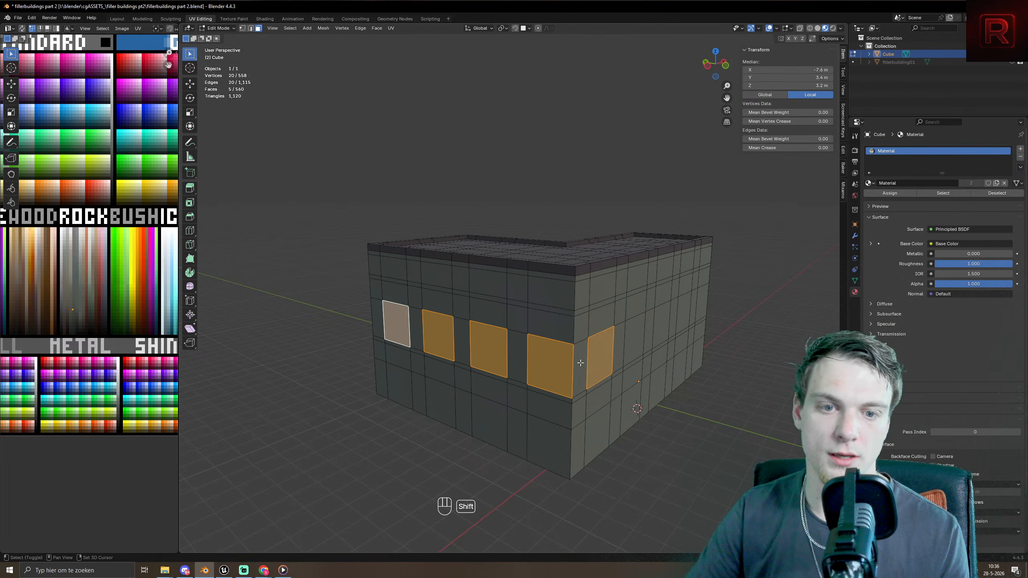
shift+click(562, 394)
middle_drag(563, 395, 506, 337)
middle_drag(423, 426, 435, 387)
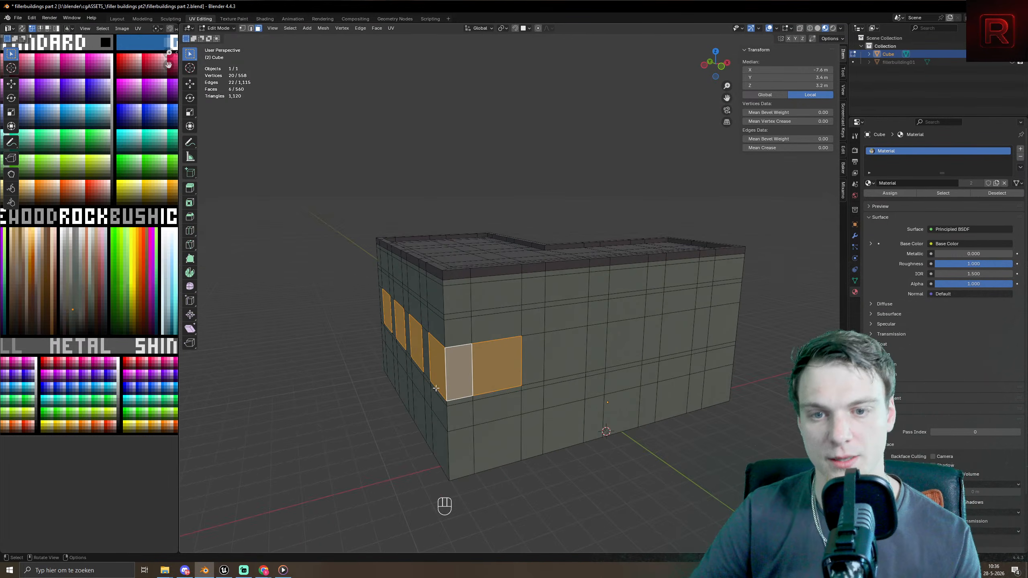
shift+click(455, 378)
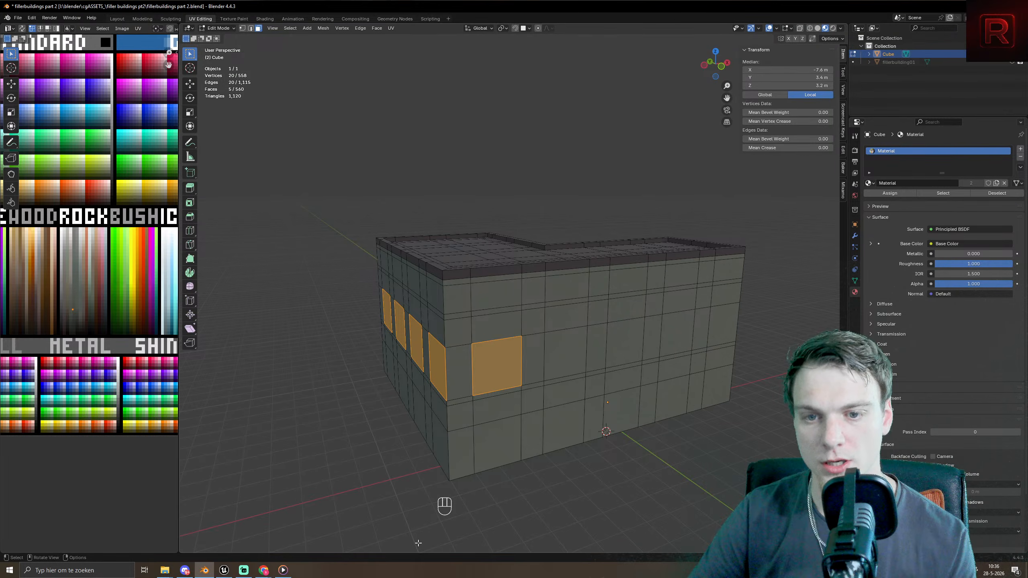
- Add the remaining four wide middle-row faces along the long wall to the window selection
shift+click(565, 354)
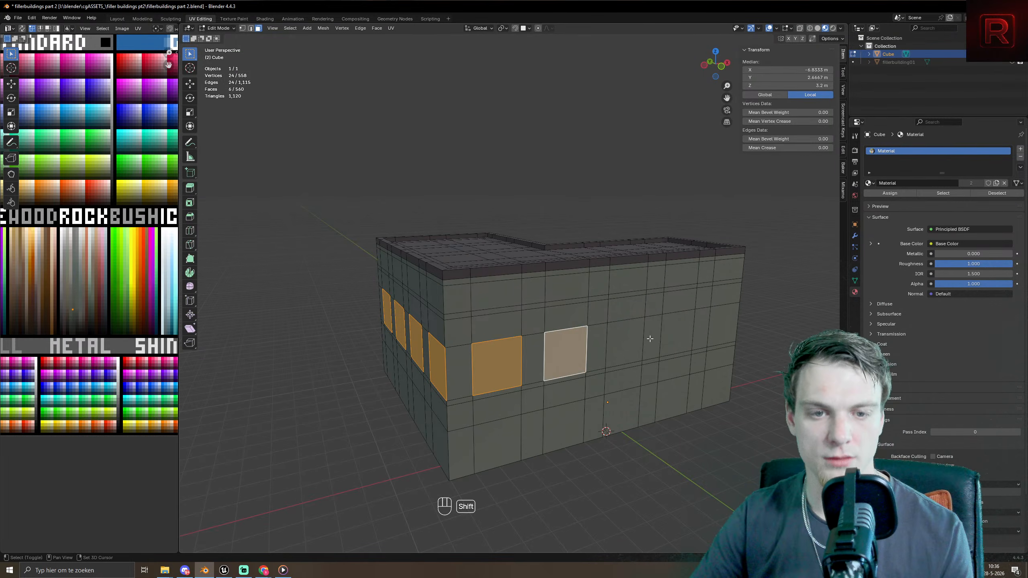
shift+click(624, 343)
shift+click(685, 345)
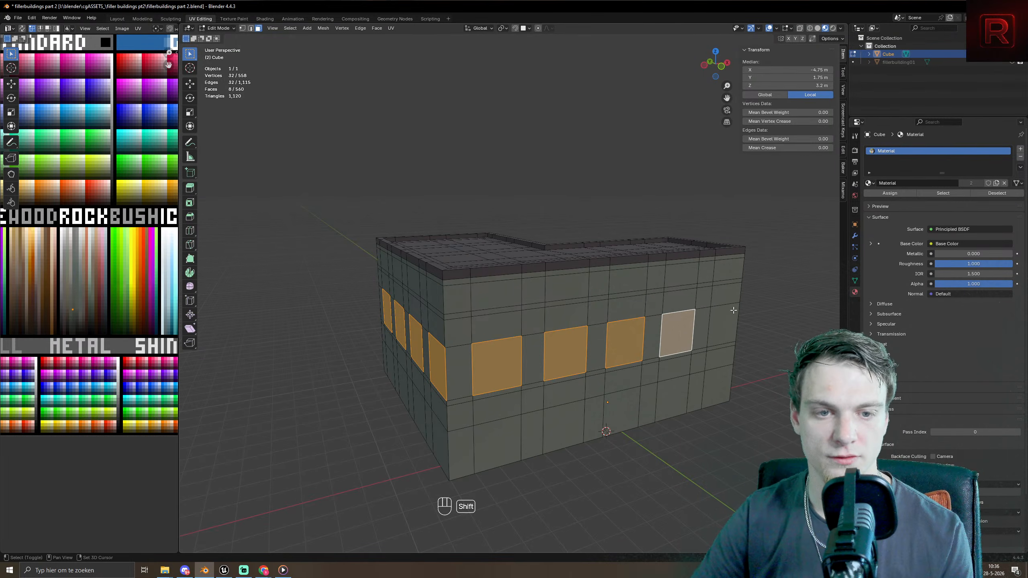
shift+click(733, 310)
- Add the six wide middle-row faces on the wing ends and inner walls to the window selection
middle_drag(733, 310, 401, 307)
shift+click(475, 288)
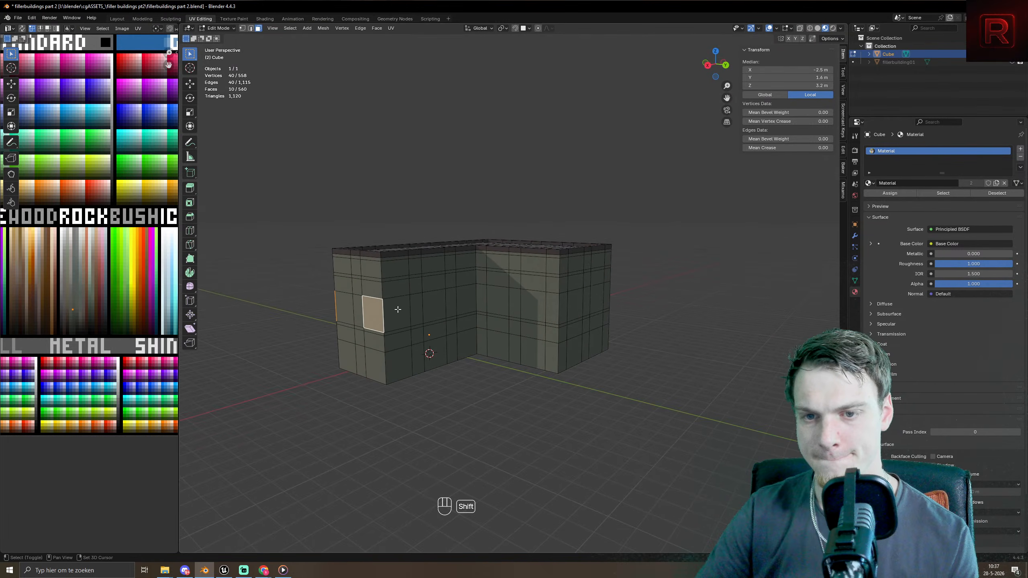
shift+click(433, 306)
shift+click(497, 300)
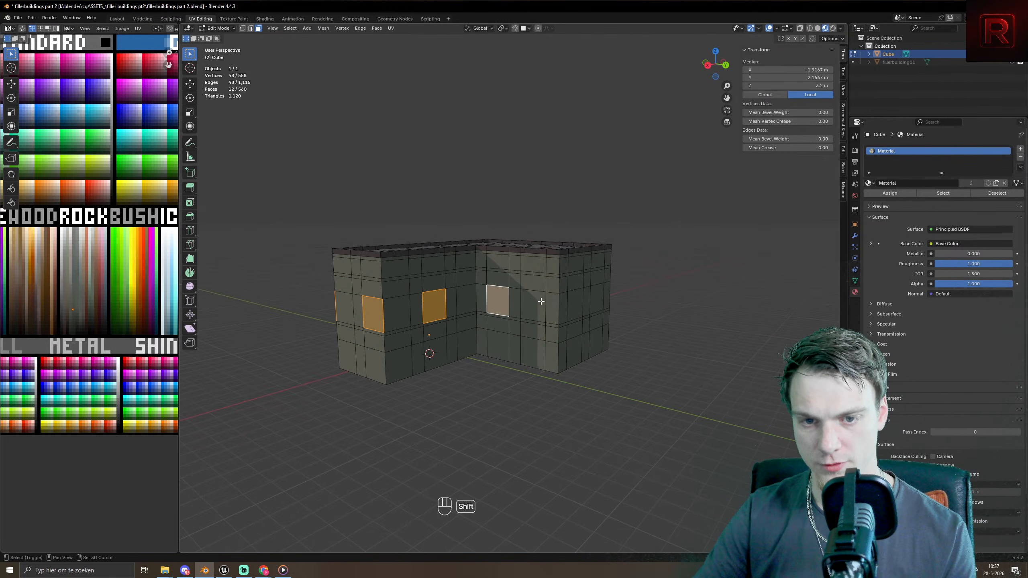
shift+click(534, 302)
middle_drag(533, 303, 551, 403)
shift+click(560, 310)
shift+click(604, 310)
- Inset the selected window faces by about 0.35 m and inset them again by about 0.14 m to form frames
scroll(544, 391, up, 2)
key(i)
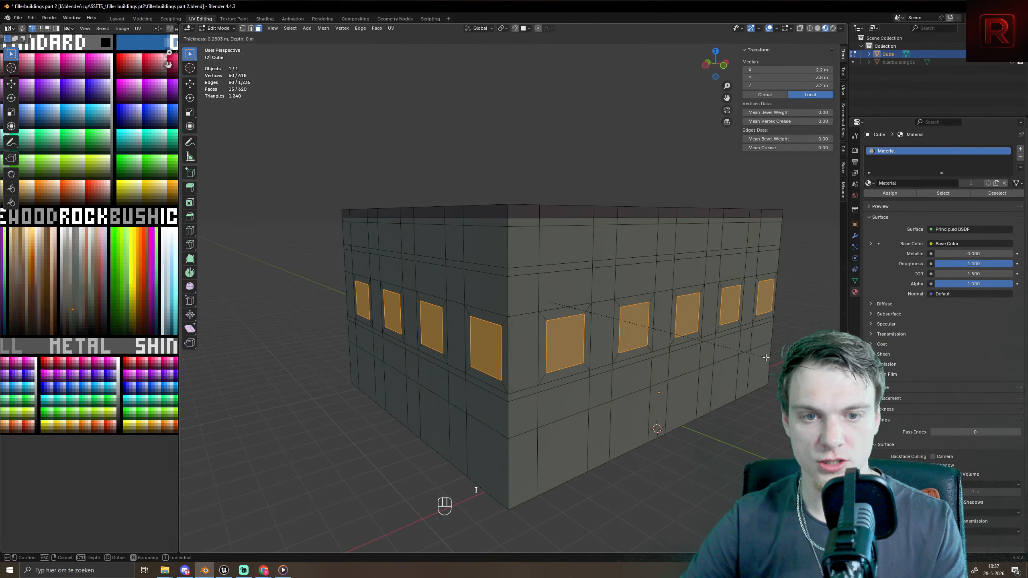
click(763, 355)
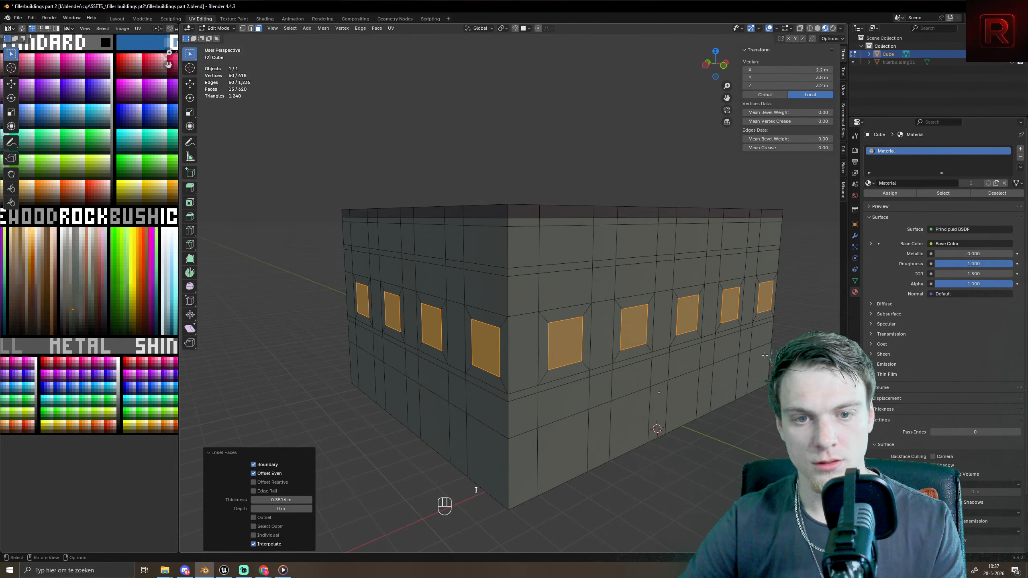
key(i)
click(689, 402)
scroll(644, 384, up, 2)
middle_drag(644, 384, 594, 388)
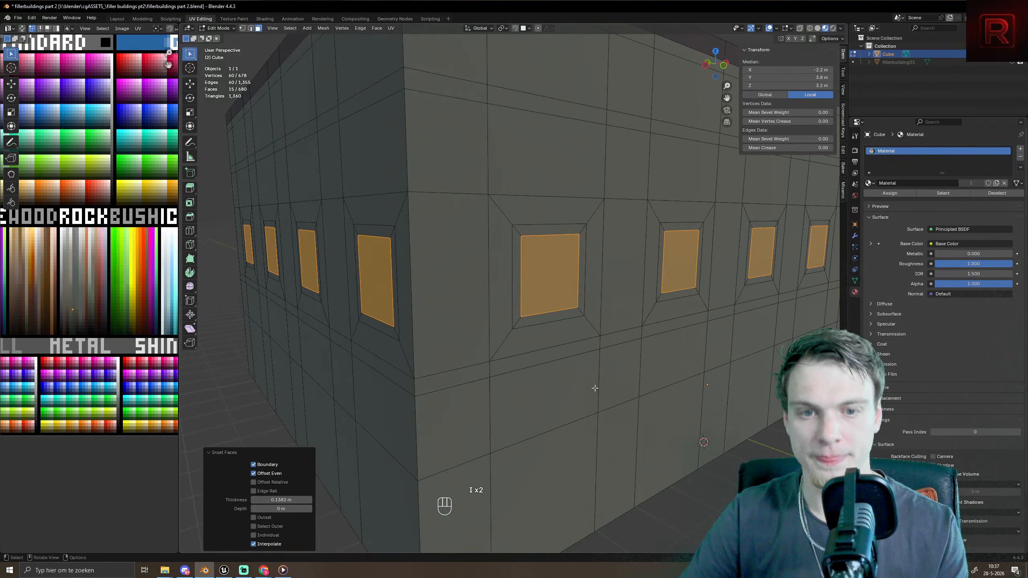
- Try a third inset of about 0.045 m on the window faces and undo it
scroll(628, 419, down, 6)
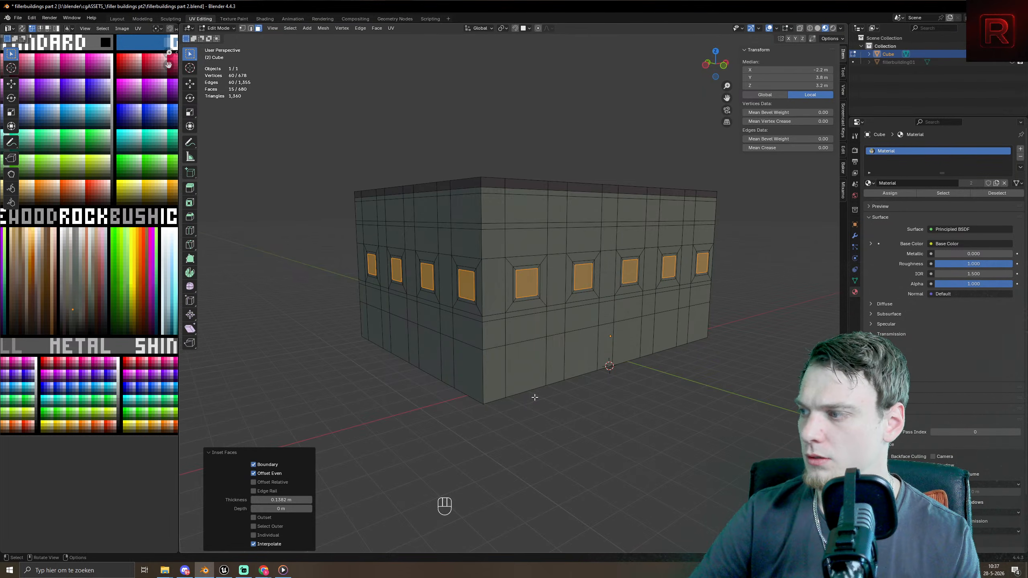
middle_drag(542, 383, 686, 372)
scroll(562, 335, up, 6)
key(i)
click(683, 371)
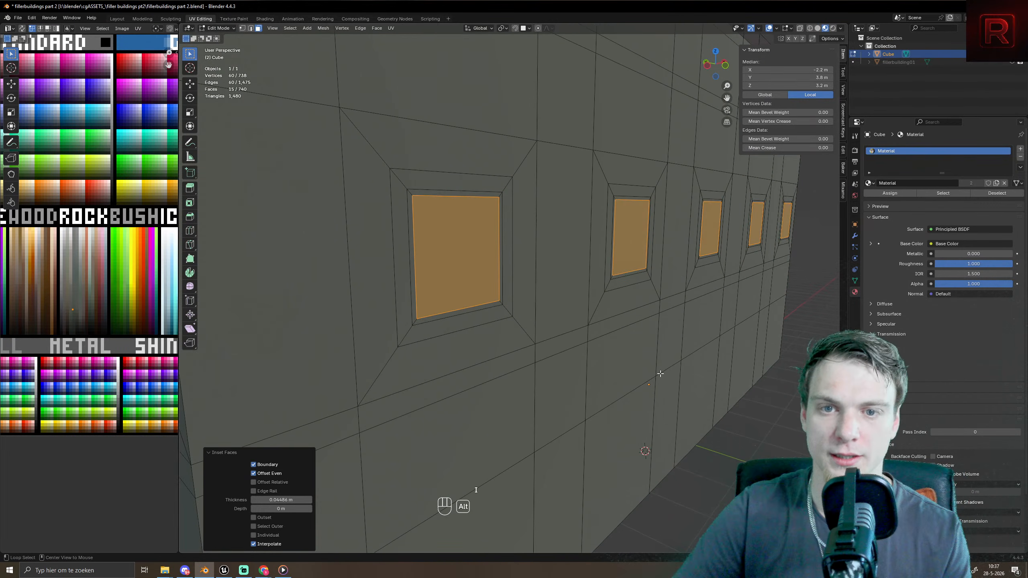
key(alt+e)
key(ctrl+z)
- Try extruding the window faces inward along their normals by about 0.034 m and insetting them by about 0.053 m and 0.032 m
key(alt+e)
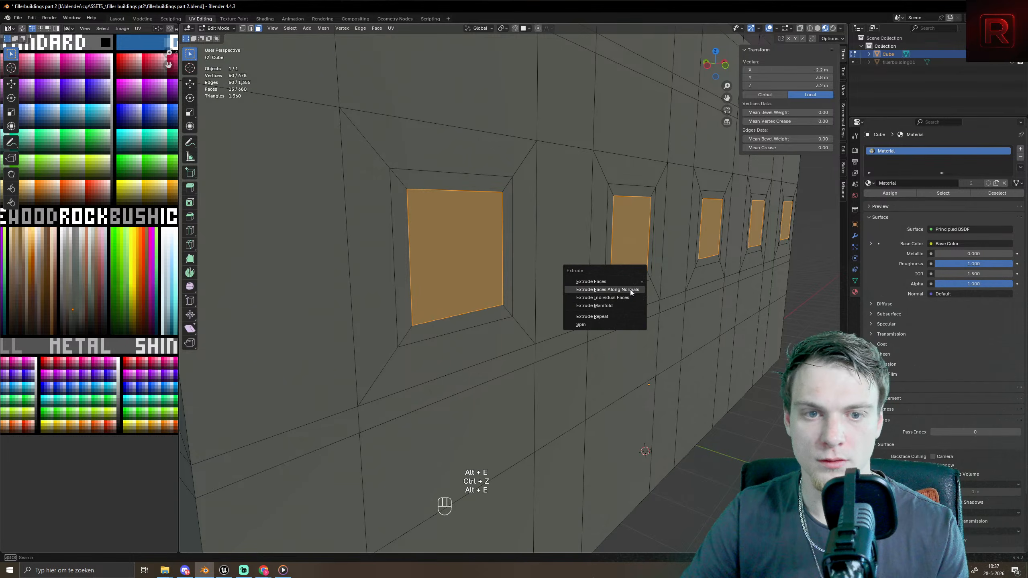
click(629, 289)
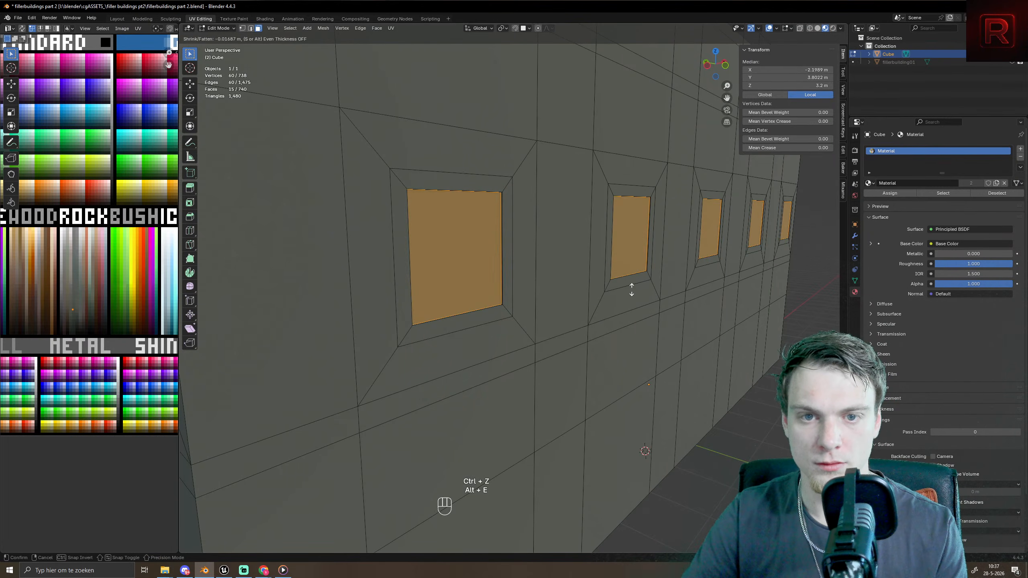
click(629, 290)
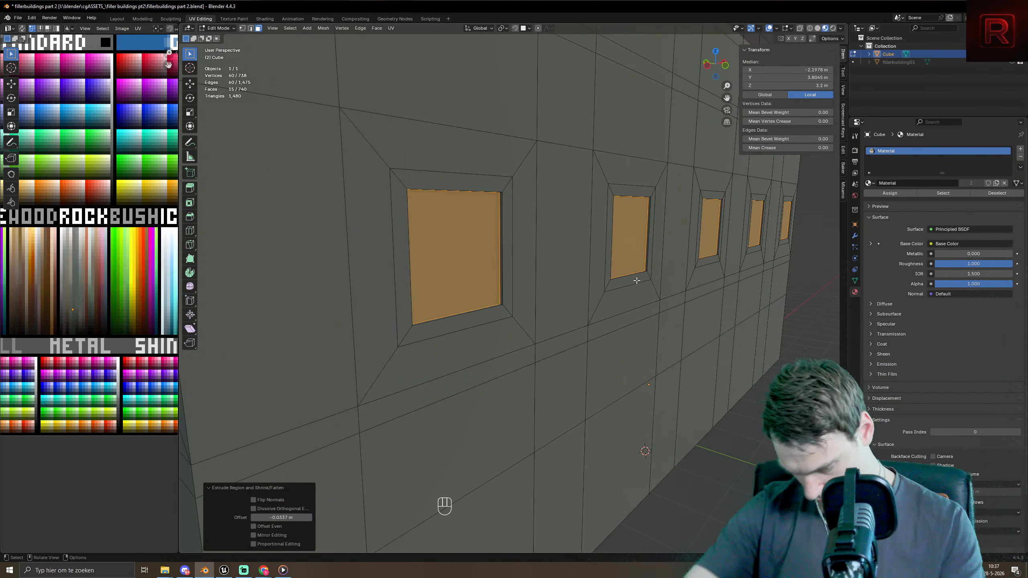
key(i)
click(685, 298)
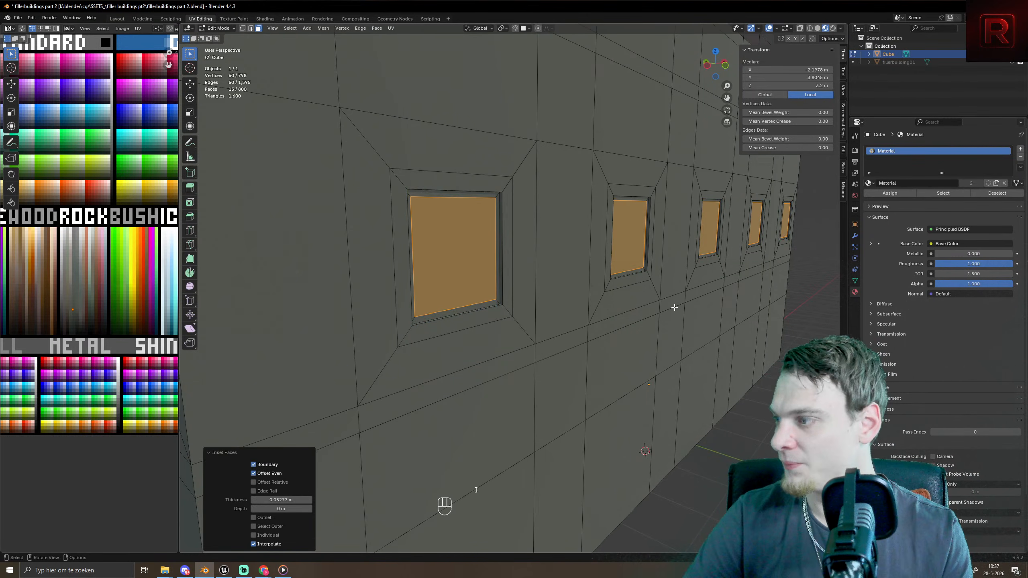
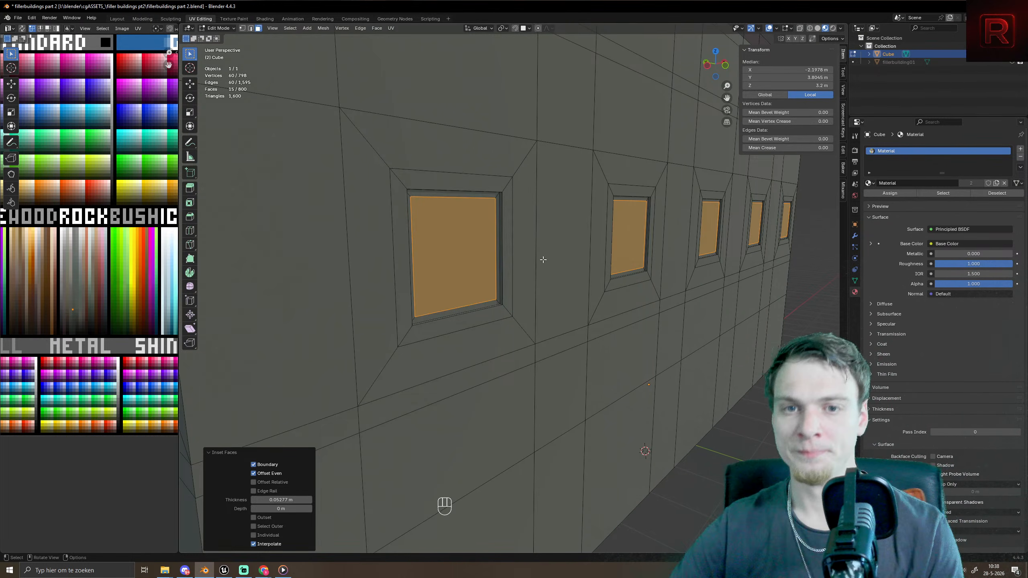
key(i)
click(605, 214)
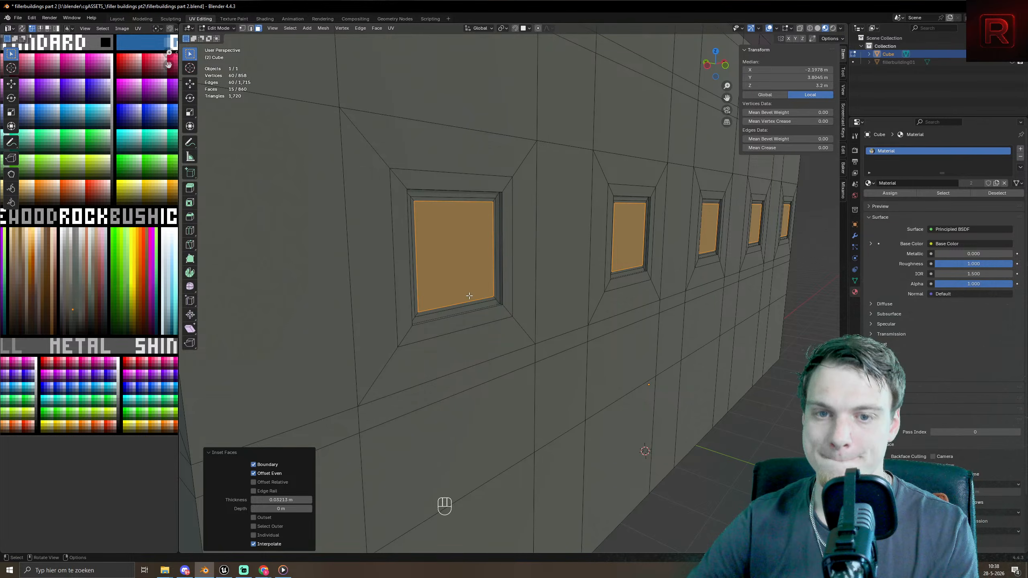
- Undo the window extrusion and all window insets, back to the plain wide faces in the middle row
scroll(471, 297, down, 8)
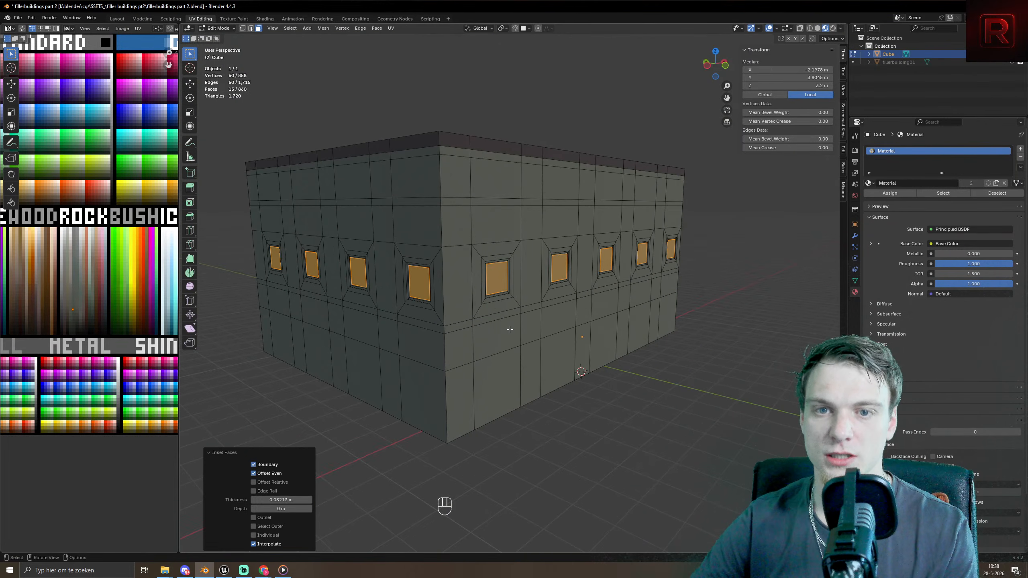
key(Tab)
scroll(509, 329, down, 3)
mouse_move(509, 330)
middle_down()
mouse_move(475, 328)
mouse_move(498, 346)
middle_up()
scroll(497, 348, up, 3)
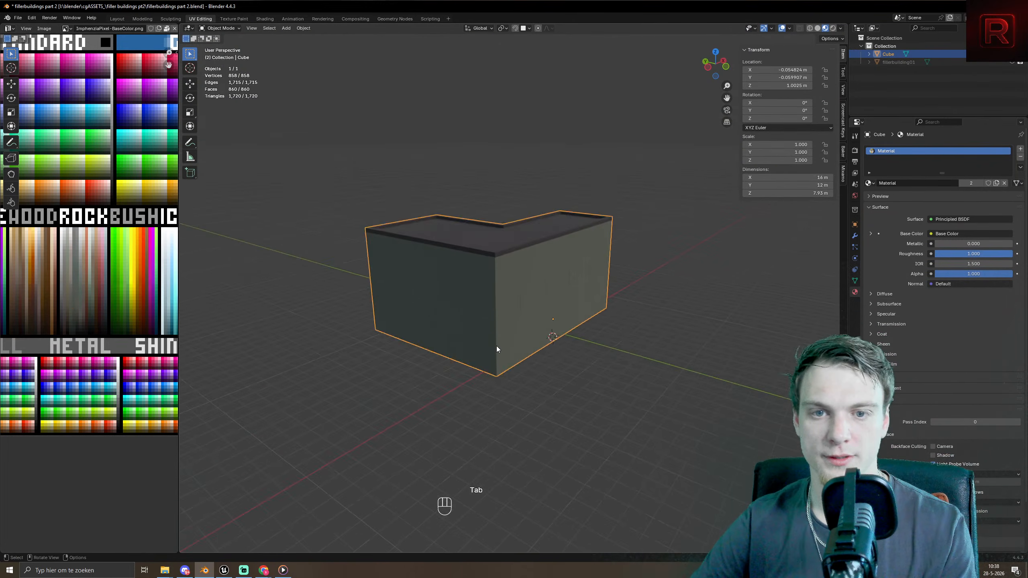
scroll(496, 345, up, 2)
key(Tab)
key(ctrl+z)
key(ctrl+z)
key(ctrl+z)
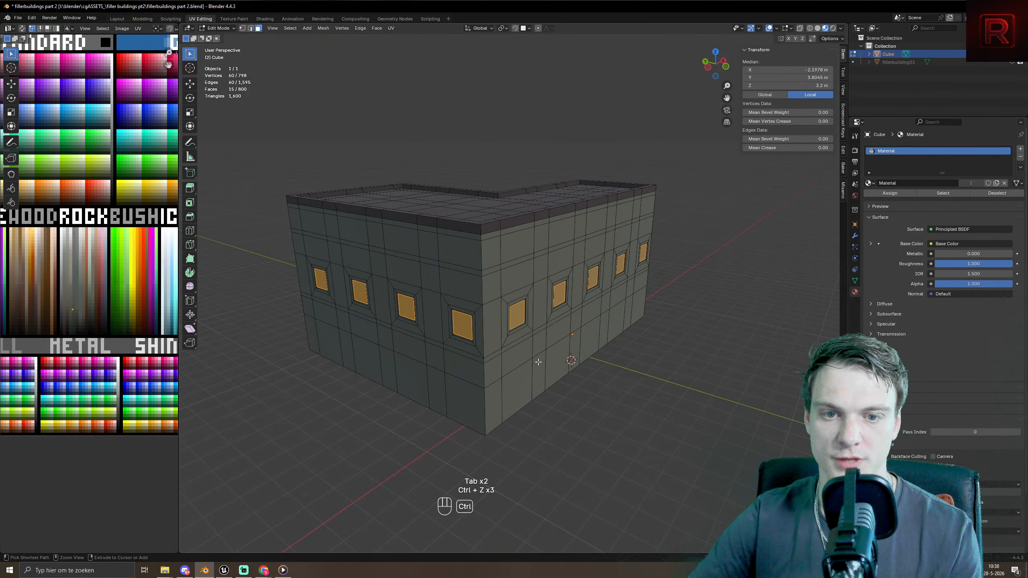
key(ctrl+z)
key(ctrl+z)
key(ctrl+z)
key(ctrl+z)
key(ctrl+z)
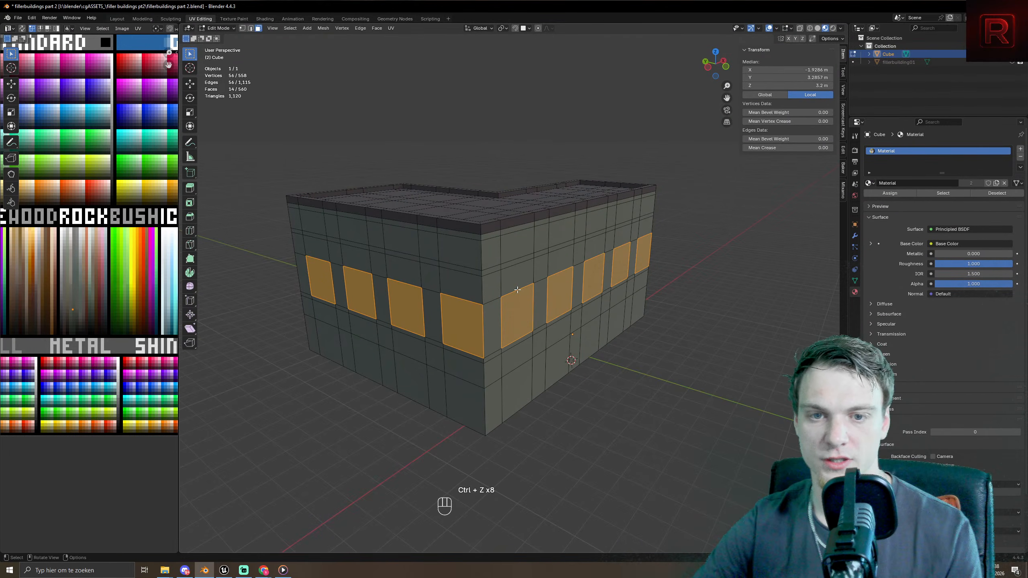
- Inset the selected wide middle-row faces to window size and inset them again by about 0.13 m
middle_drag(491, 312, 502, 311)
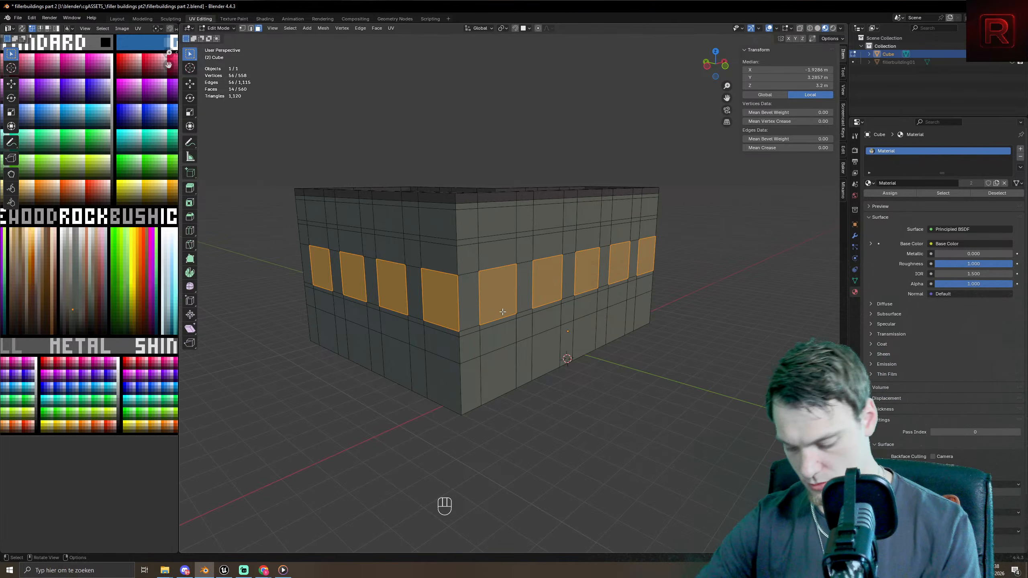
scroll(503, 311, up, 3)
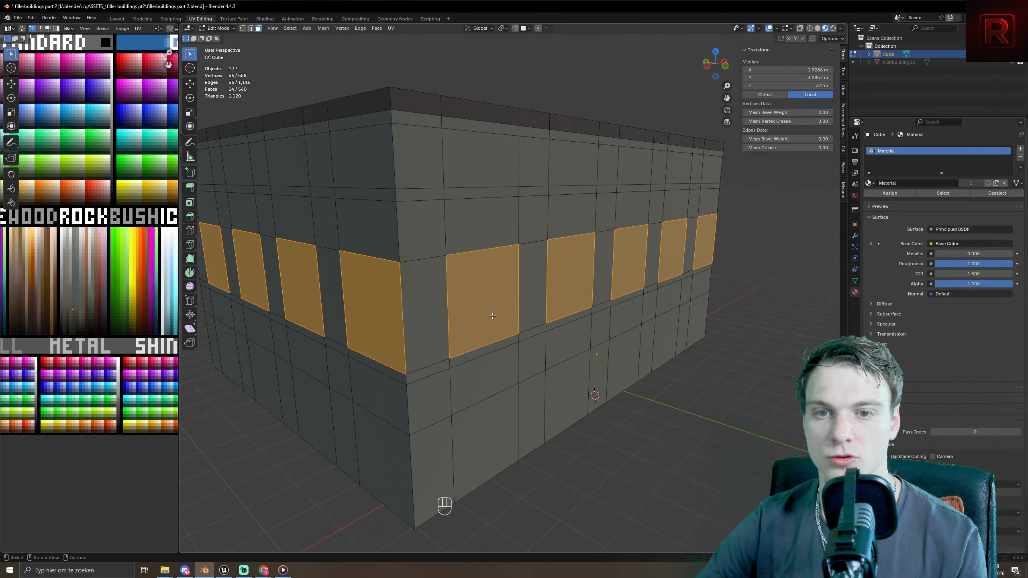
scroll(501, 321, down, 5)
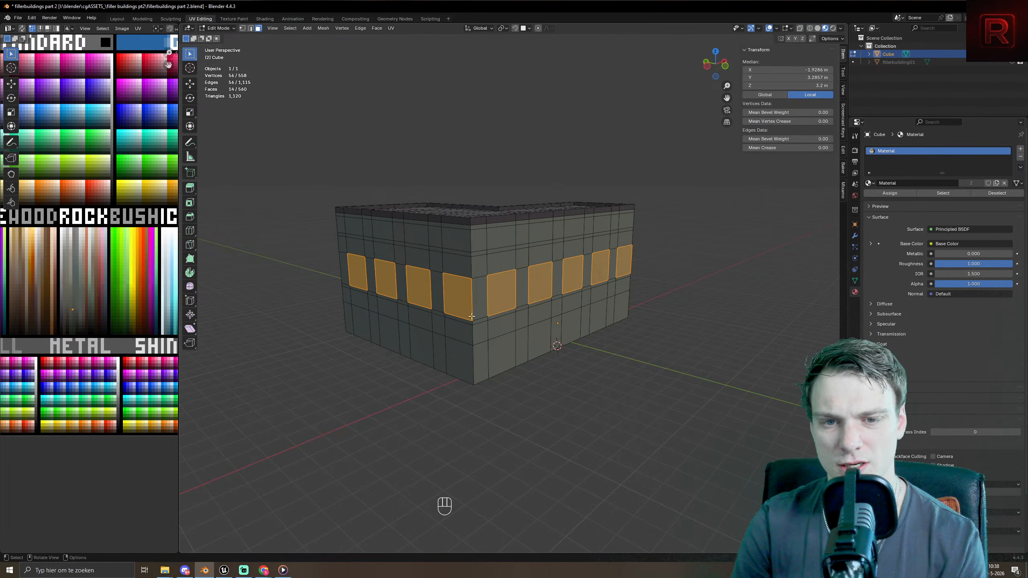
middle_drag(547, 317, 508, 309)
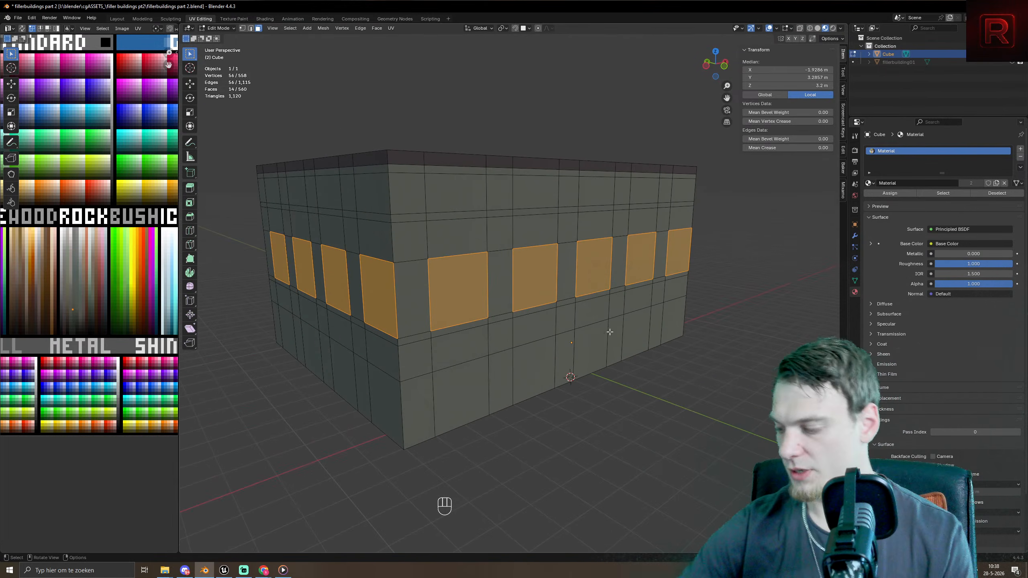
key(i)
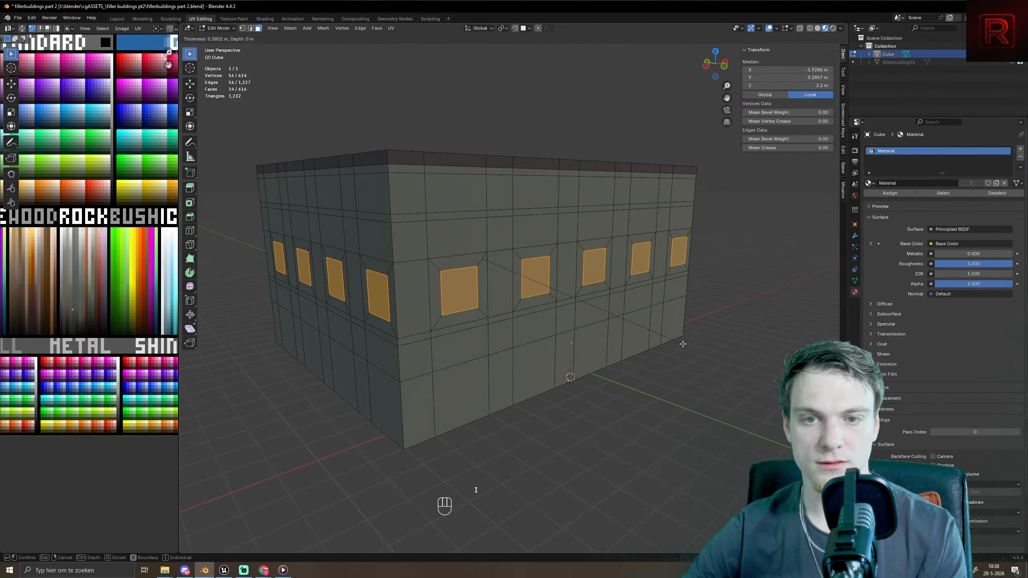
click(665, 352)
key(i)
click(656, 353)
- Extrude the window faces inward along their normals by about 0.062 m and inset them by about 0.064 m
scroll(657, 353, up, 5)
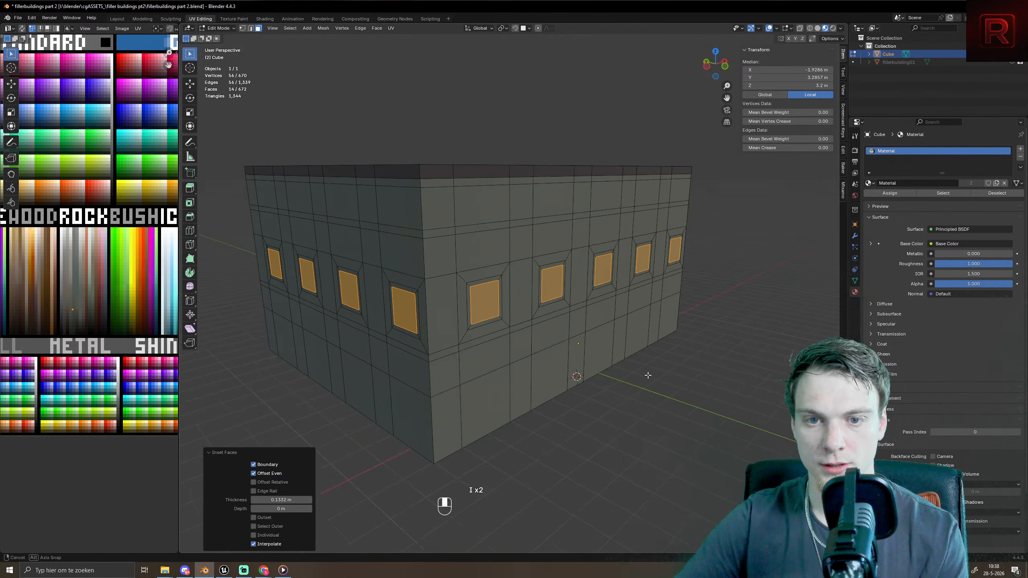
key(alt+e)
click(645, 387)
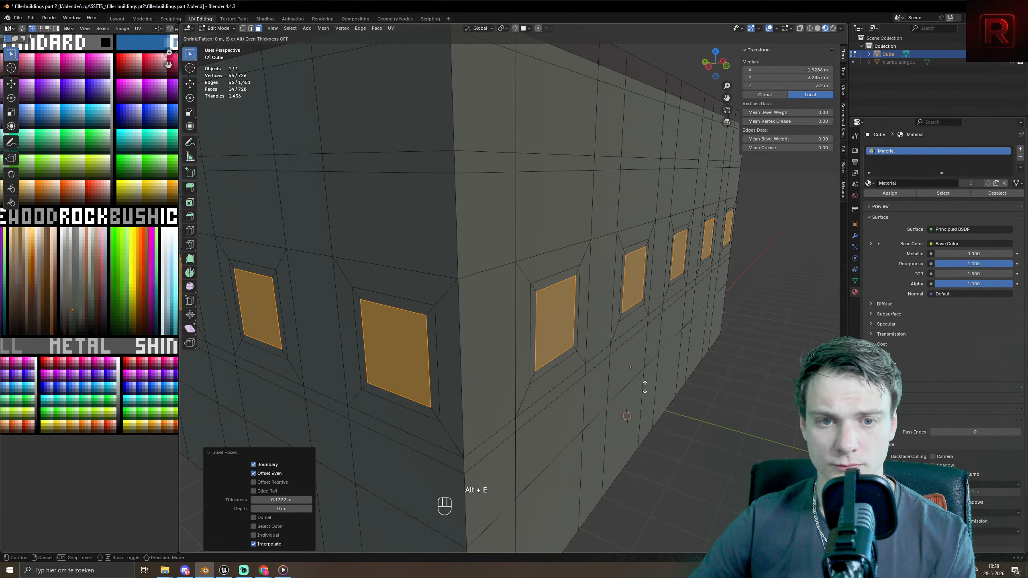
click(643, 388)
key(i)
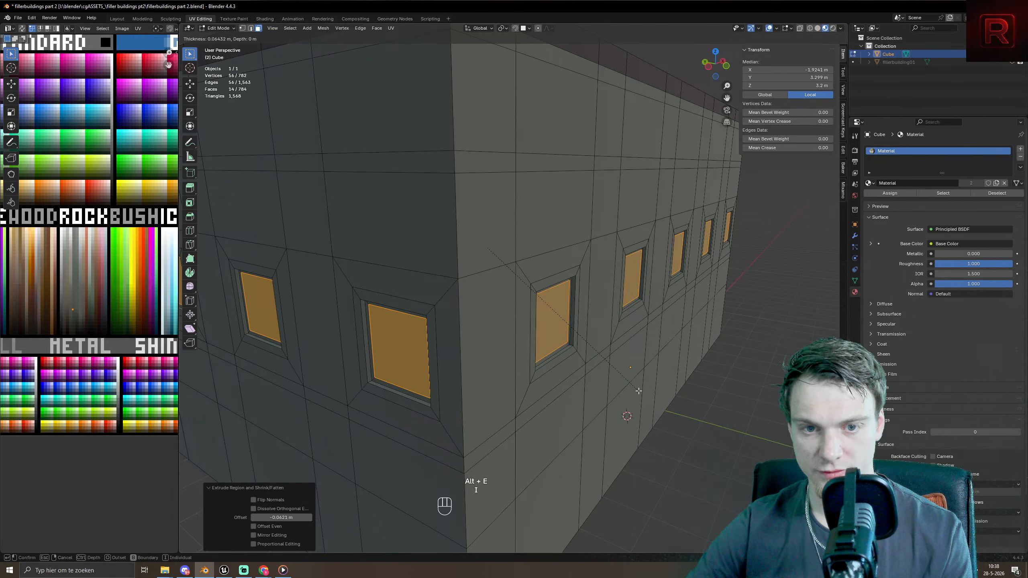
click(638, 391)
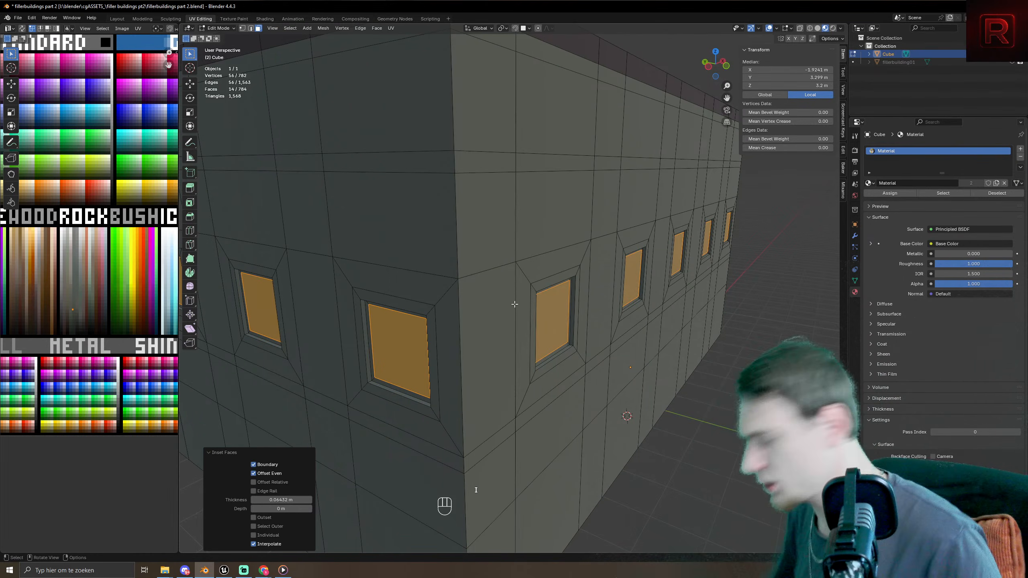
- Inset the recessed window faces by about 0.048 m and extrude them inward along their normals by about 0.021 m
middle_drag(514, 304, 522, 345)
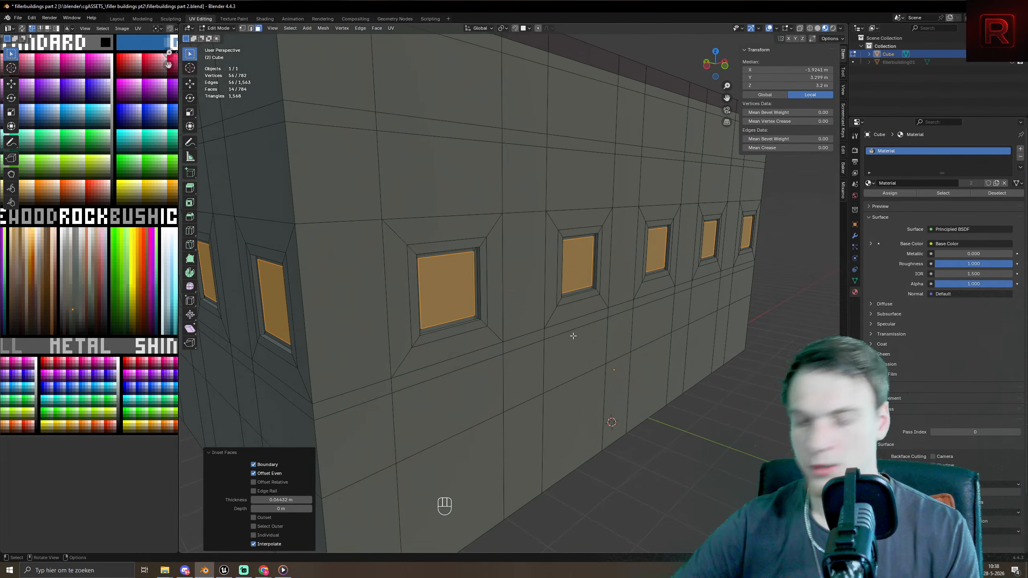
key(i)
click(626, 348)
key(alt+e)
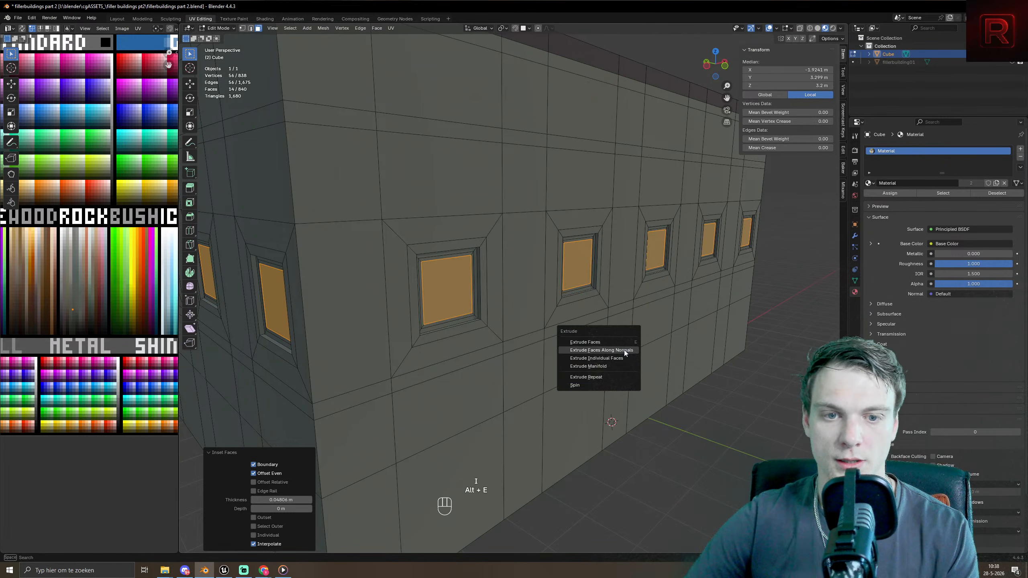
click(627, 349)
click(629, 351)
scroll(606, 359, up, 5)
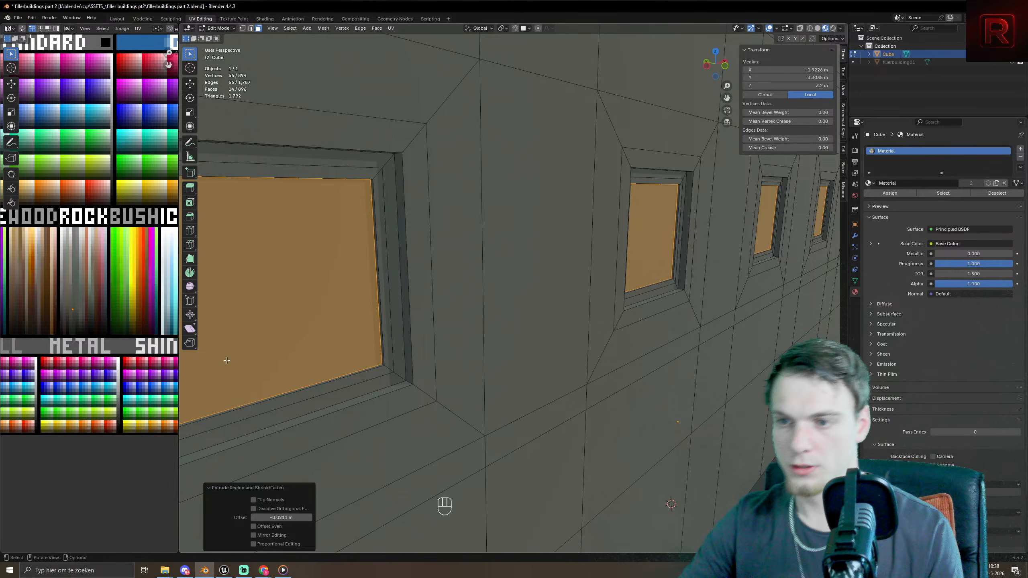
- Colour the window panes blue by moving their UVs onto a blue swatch of the palette texture
scroll(131, 327, down, 4)
key(g)
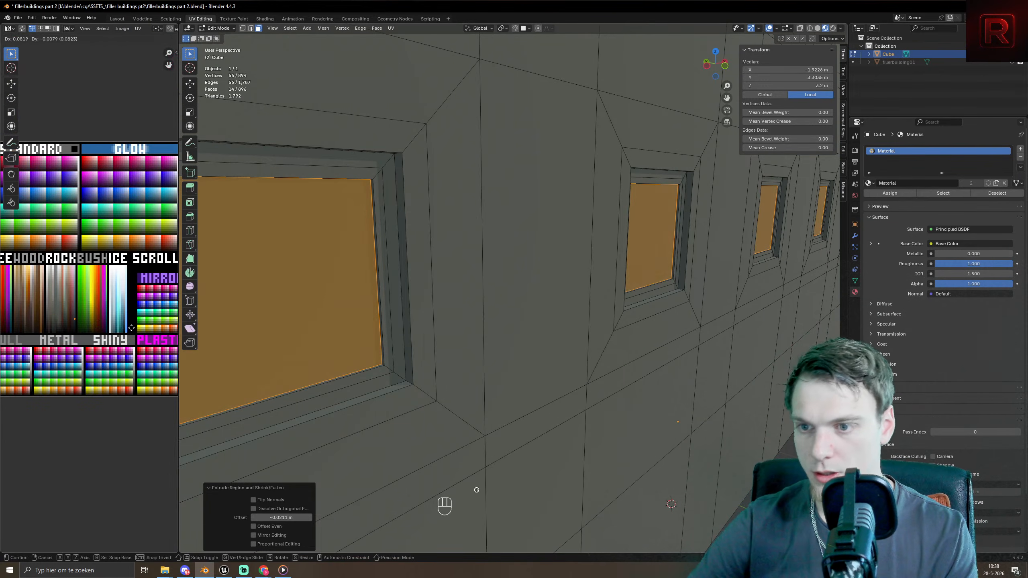
click(161, 324)
key(KP_Decimal)
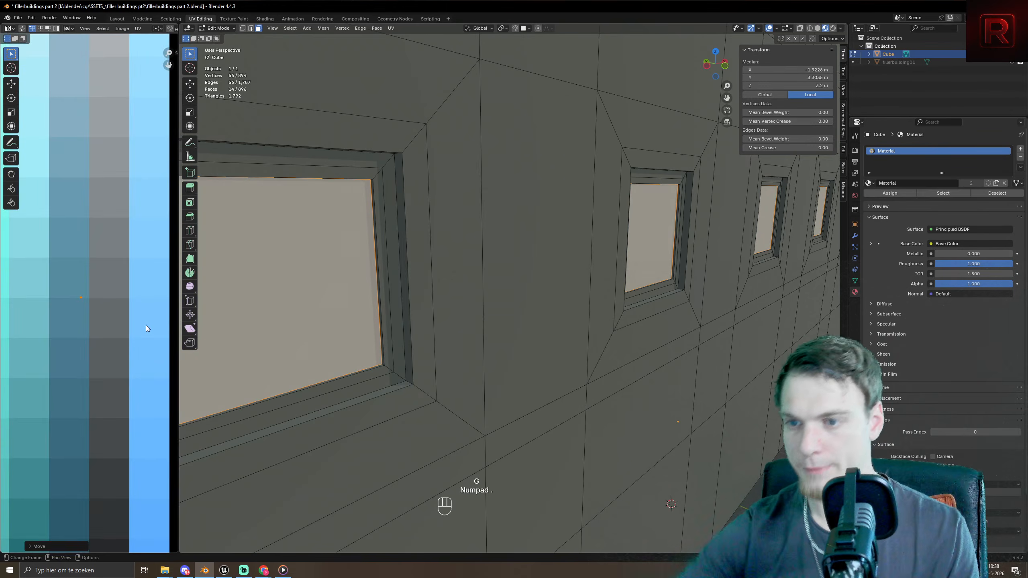
key(g)
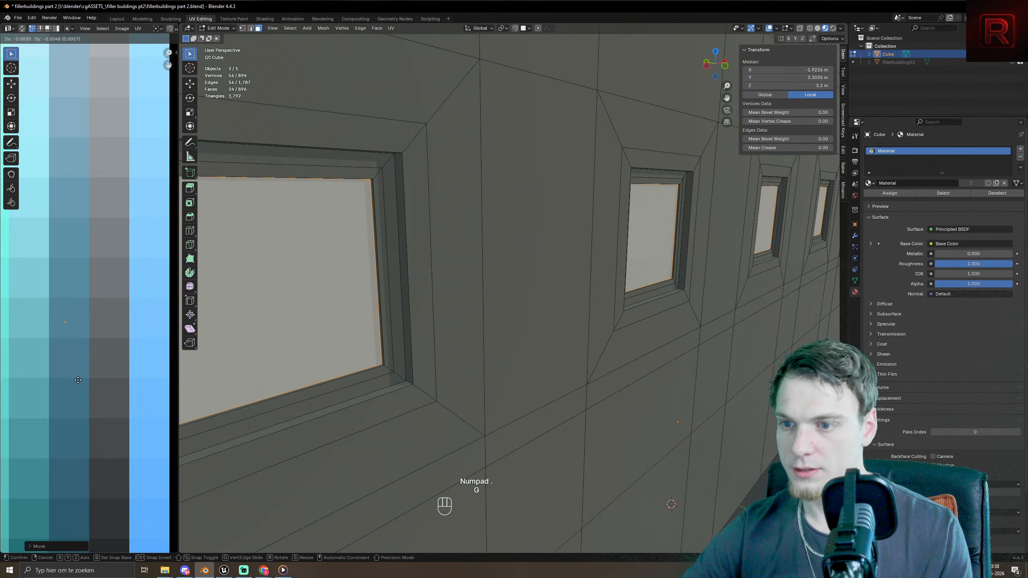
click(93, 411)
scroll(399, 342, down, 8)
key(Tab)
key(Tab)
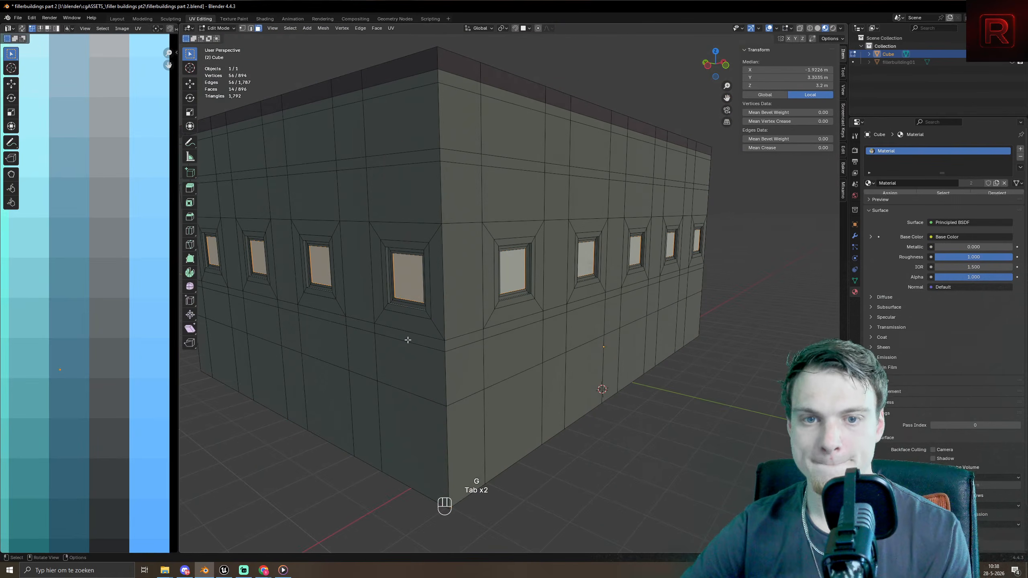
- Grow the selection to the thin faces around the panes and move their UVs onto a brown wood swatch
key(ctrl+KP_Add)
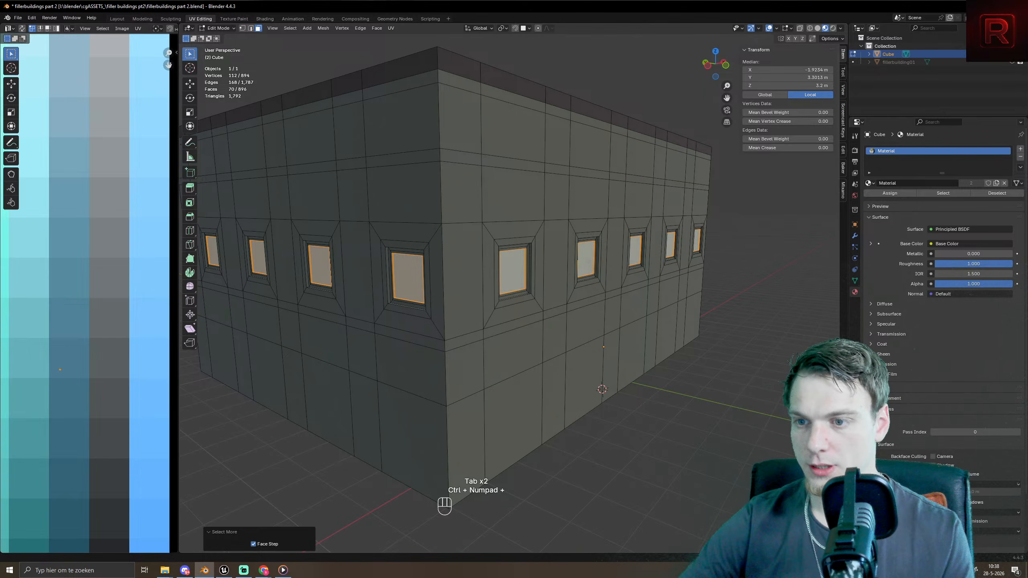
scroll(102, 347, down, 5)
middle_drag(65, 356, 56, 418)
key(g)
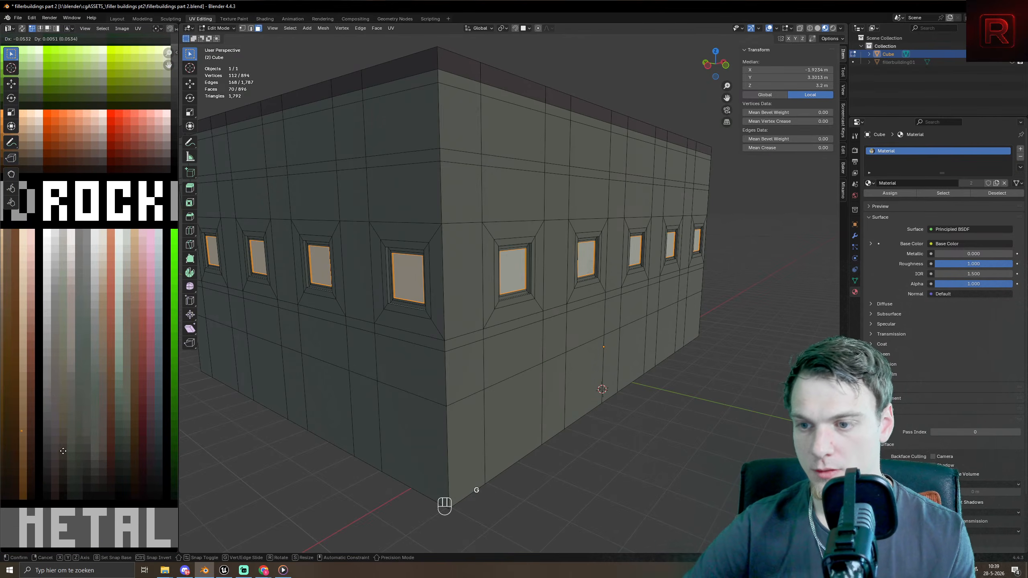
click(50, 441)
key(Tab)
key(Tab)
- Grow the selection by the next ring of frame faces and move their UVs onto a brown wood swatch
ctrl+middle_drag(573, 339, 569, 340)
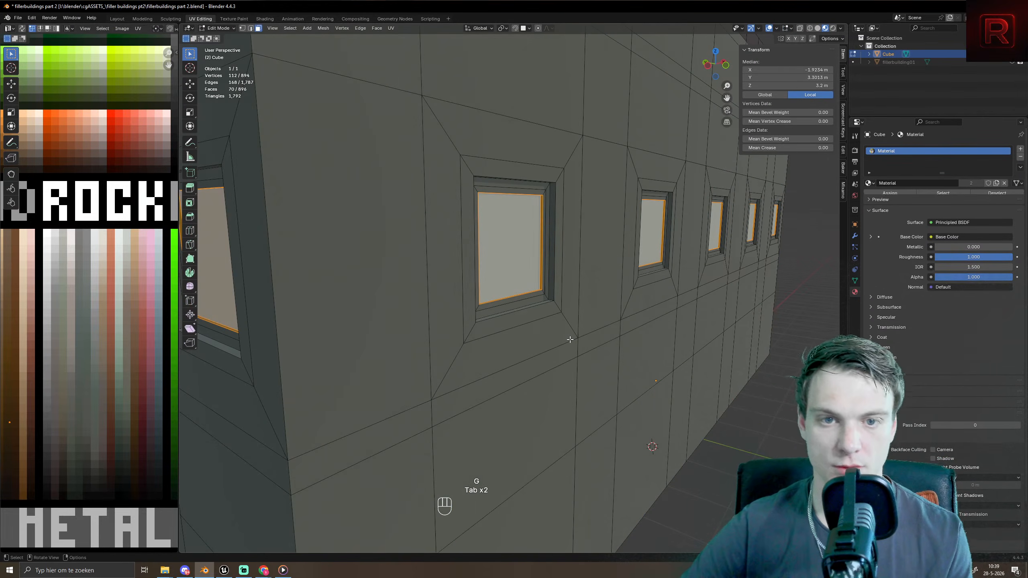
key(ctrl+KP_Add)
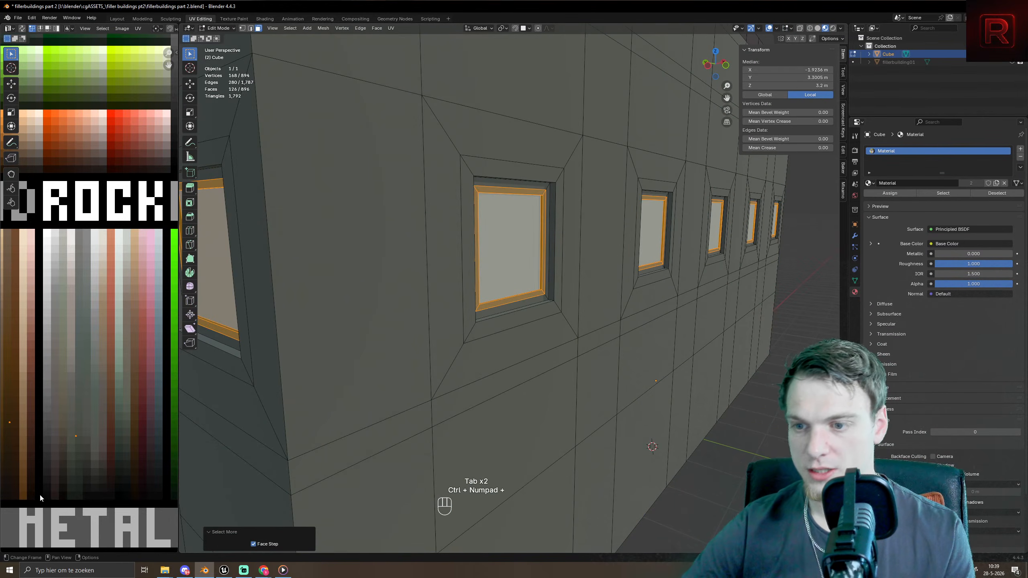
scroll(90, 461, down, 3)
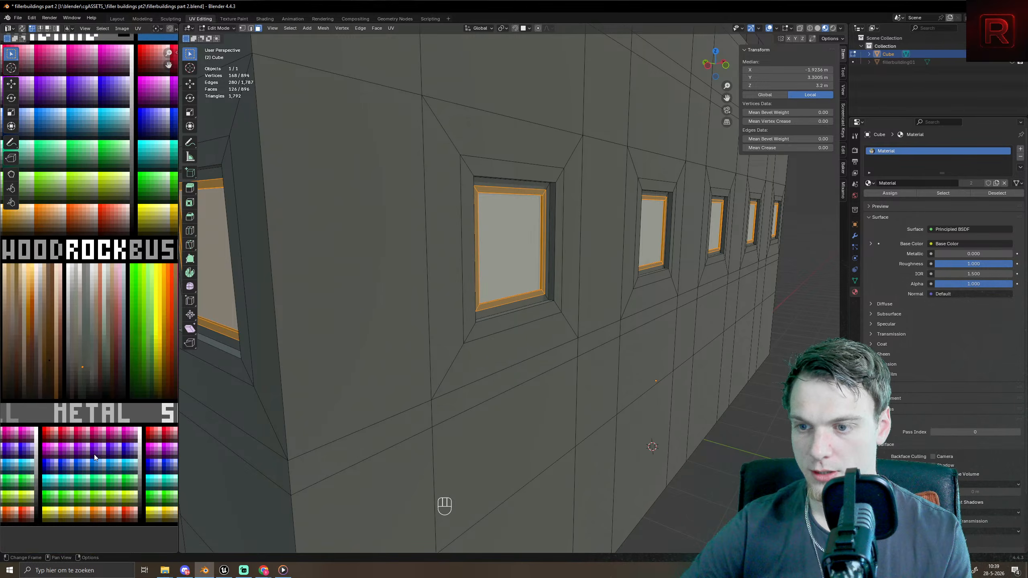
key(g)
click(59, 446)
key(Tab)
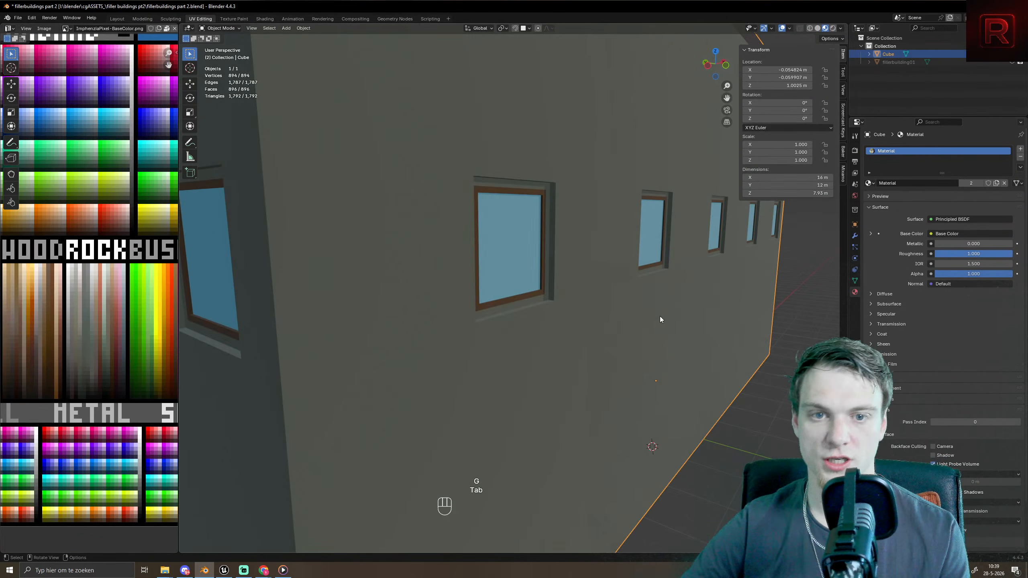
- Extend the selection to the next ring of faces around the window frames and move their UVs onto a dark brown wood swatch
key(Tab)
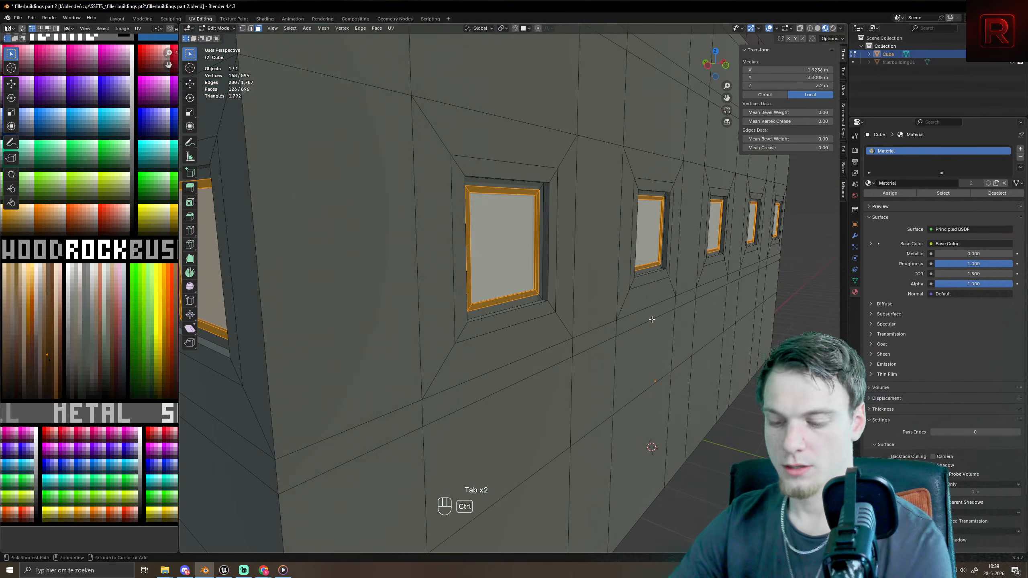
key(ctrl+KP_Add)
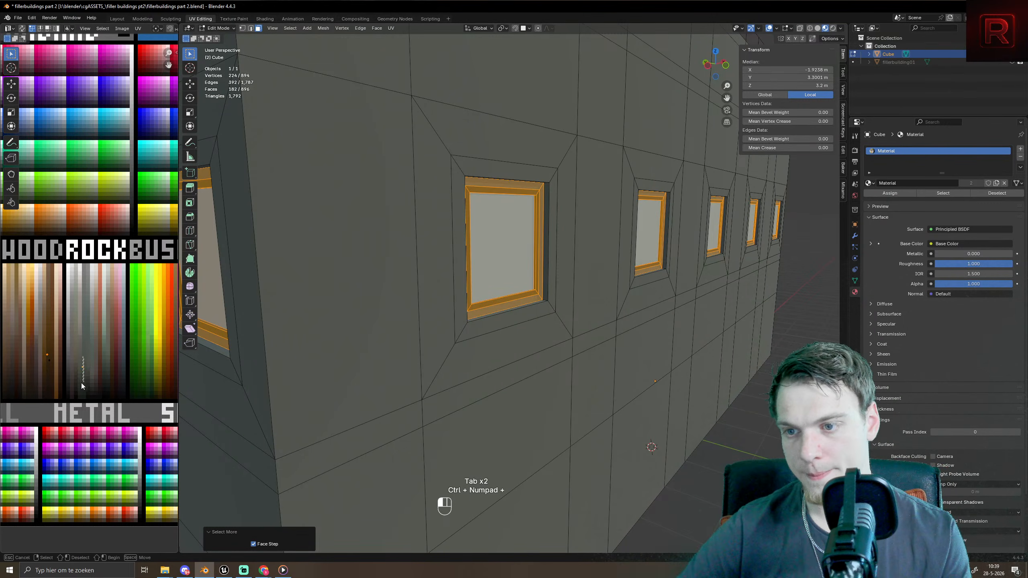
click(69, 383)
key(g)
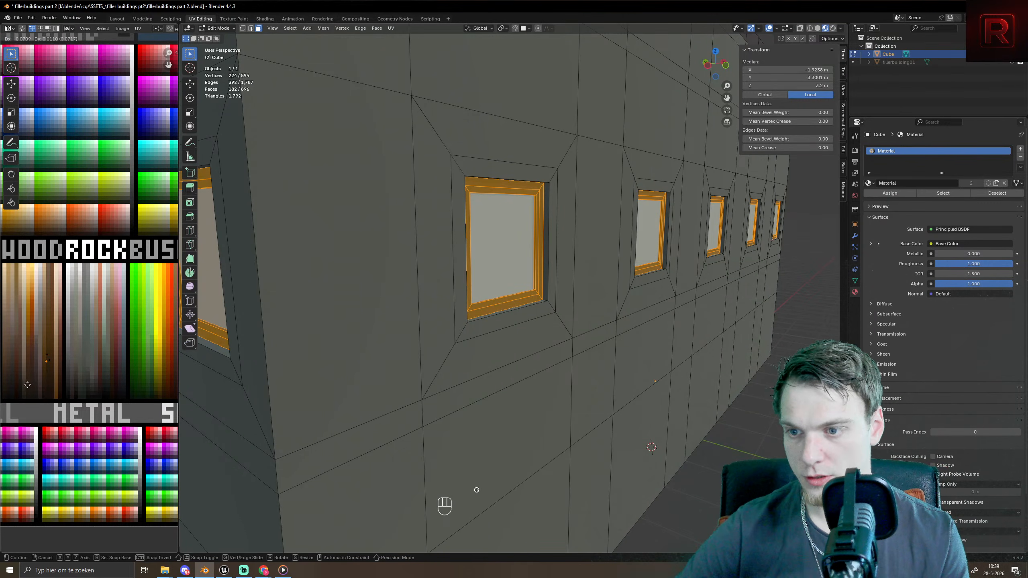
scroll(655, 348, down, 6)
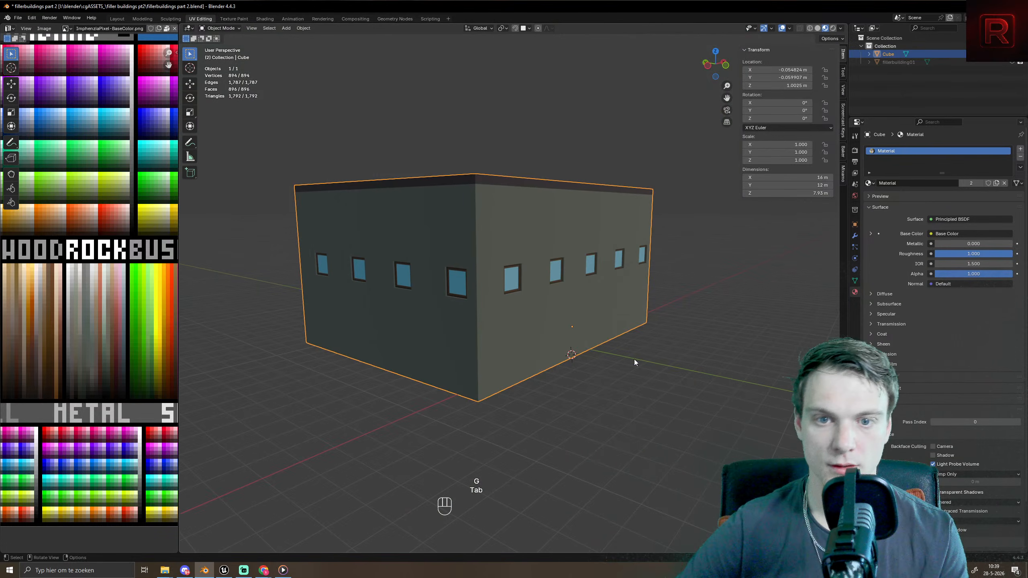
middle_drag(634, 359, 619, 374)
scroll(597, 406, up, 6)
- Shift the outer frame faces' UVs to a slightly lighter brown wood swatch and check the window close up
key(Tab)
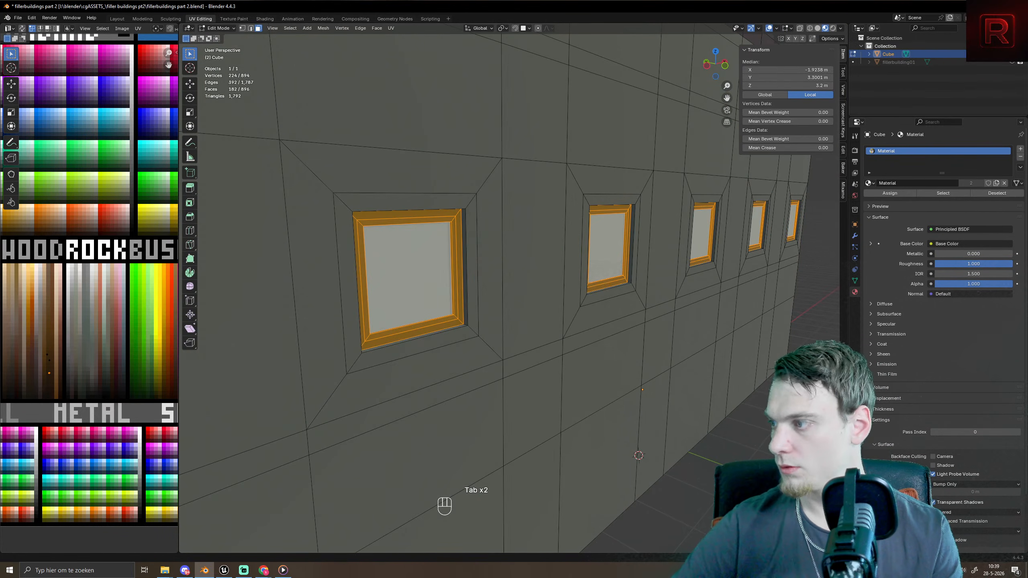
key(g)
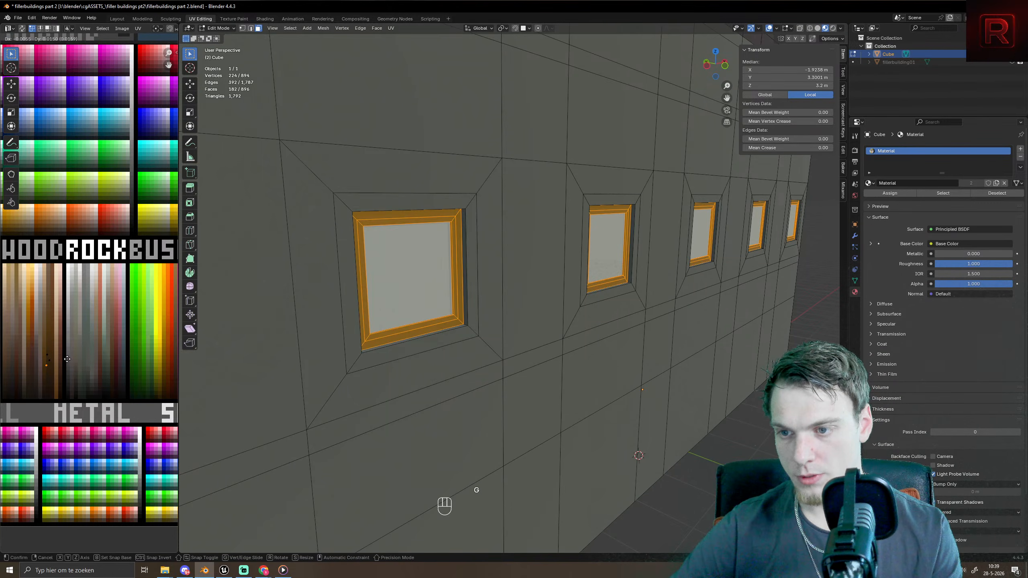
key(Tab)
scroll(465, 331, up, 3)
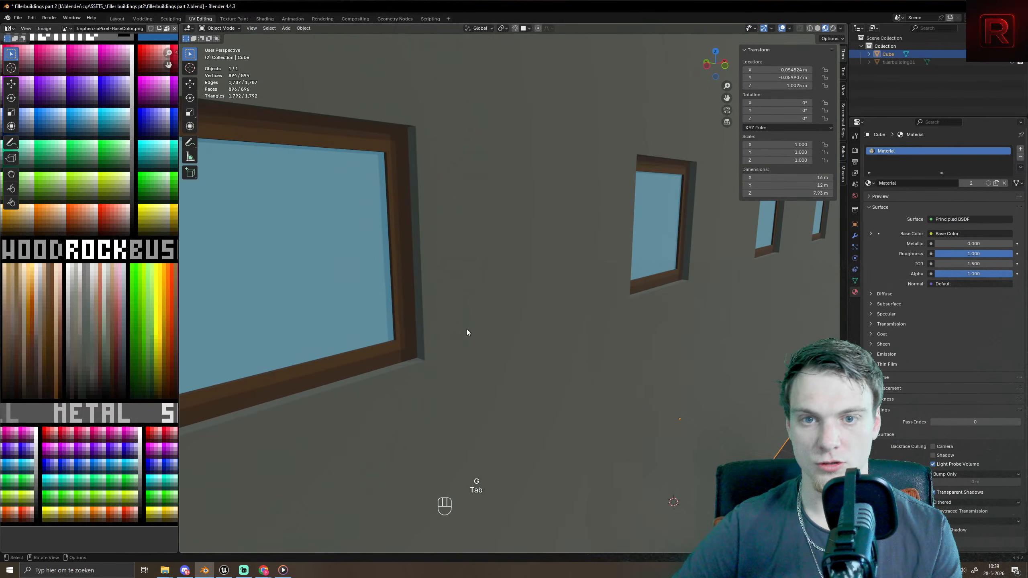
middle_drag(466, 330, 500, 327)
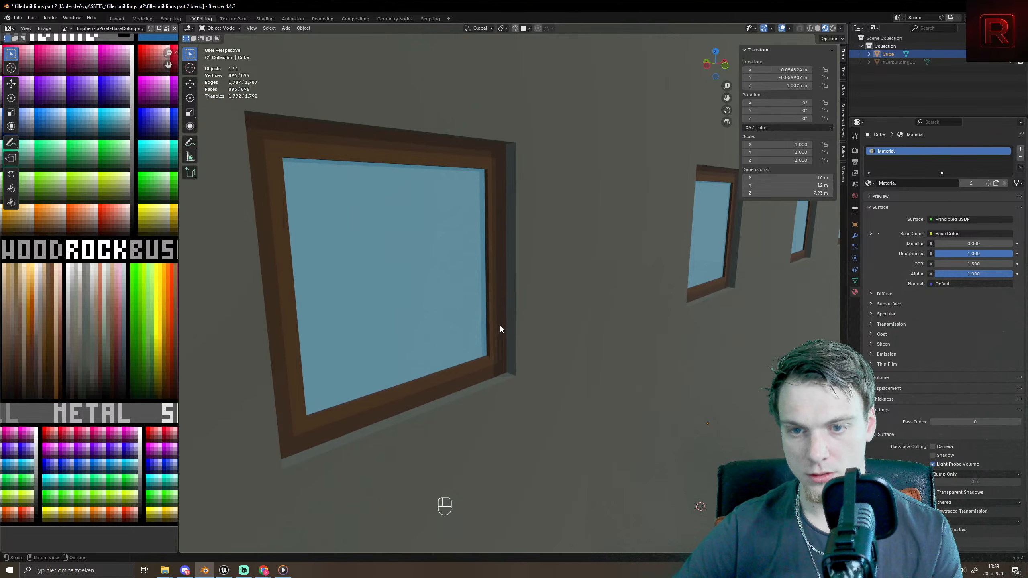
- Grow the selection to the window recess side faces and move their UVs onto a dark brown wood swatch
scroll(500, 326, down, 2)
key(Tab)
key(ctrl+KP_Add)
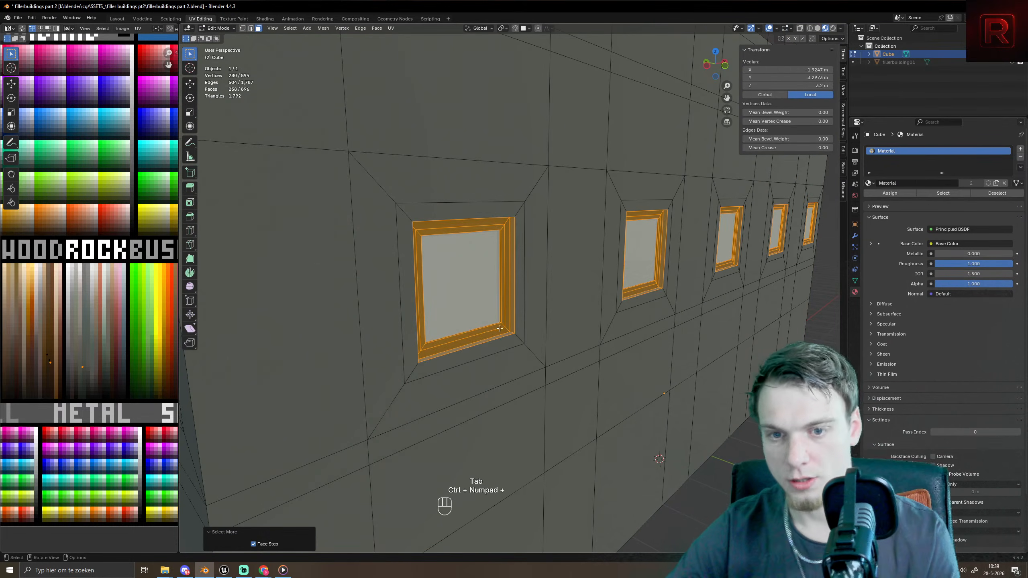
key(g)
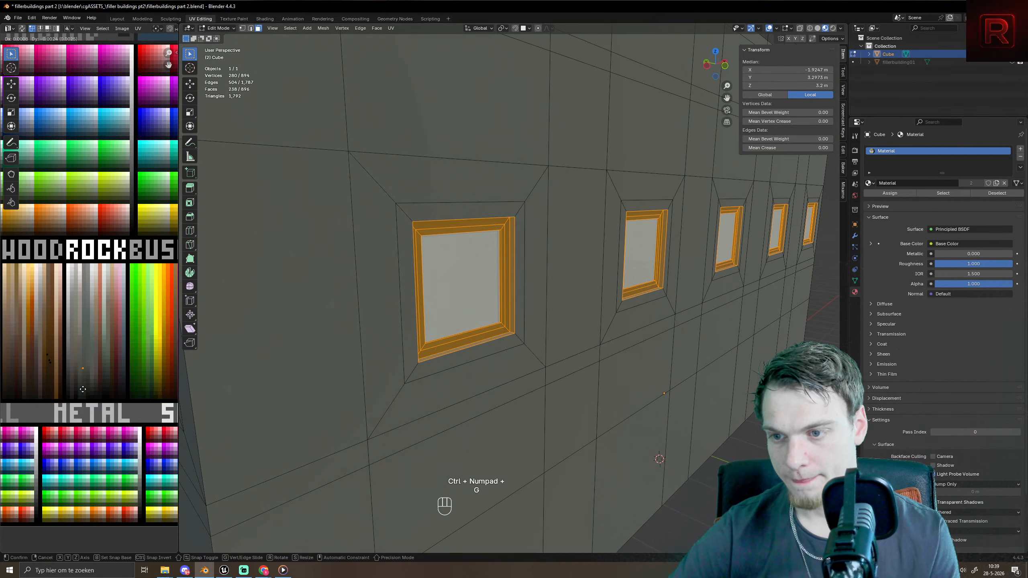
click(60, 391)
key(Tab)
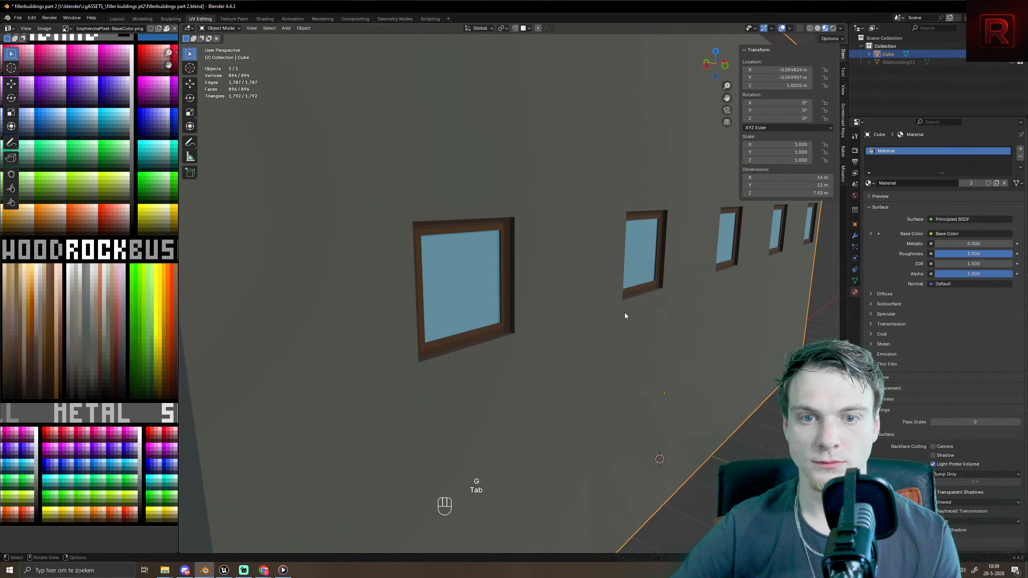
scroll(625, 315, down, 5)
key(Tab)
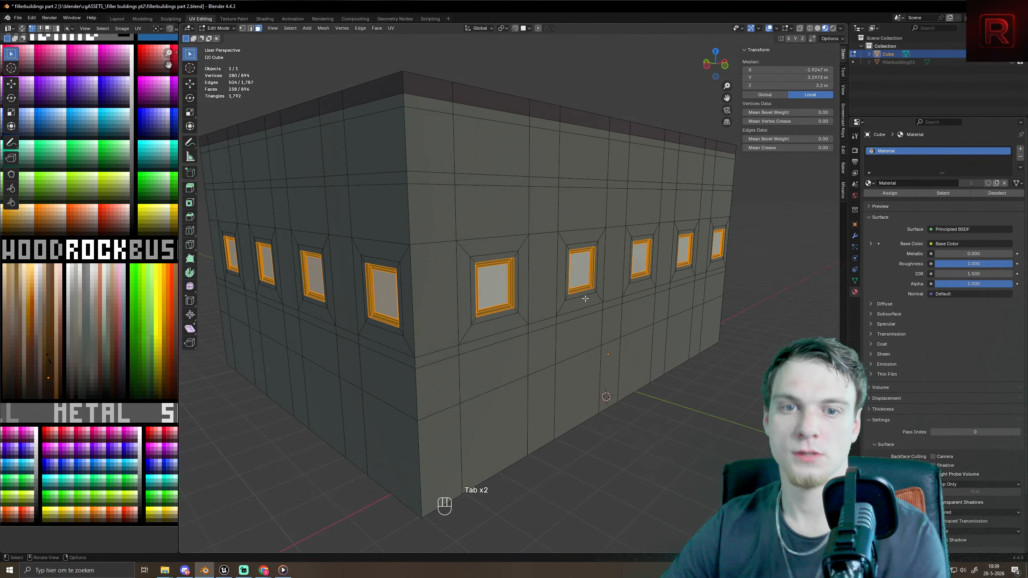
key(Tab)
- Select the narrow sill faces directly beneath the five windows on the long outer wall
scroll(585, 323, up, 5)
key(Tab)
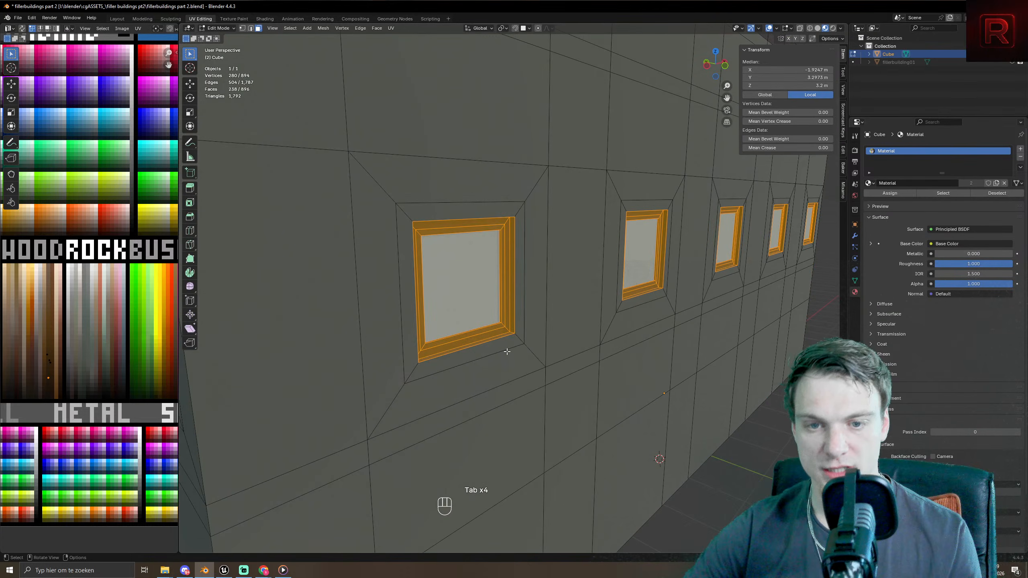
click(507, 351)
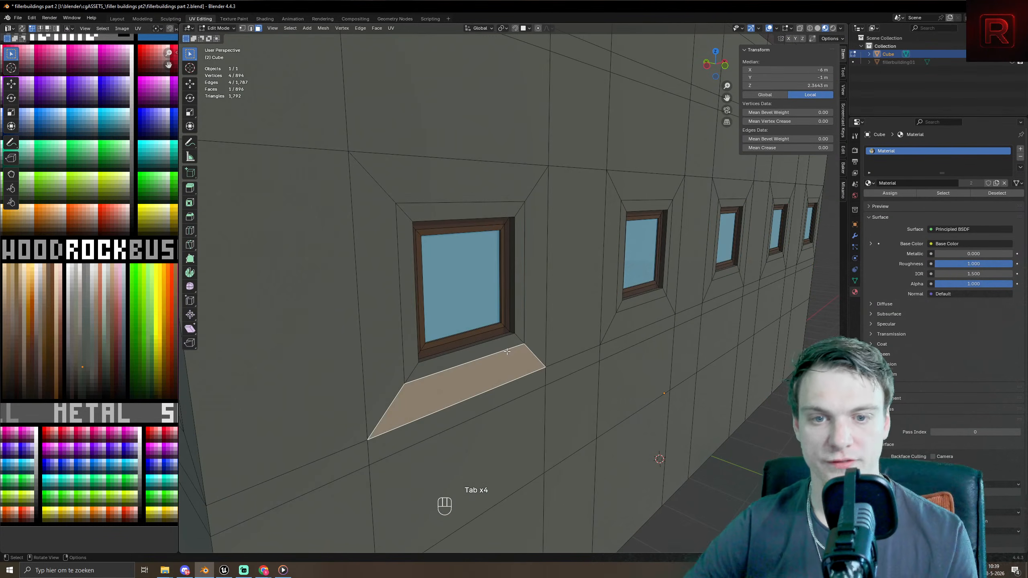
shift+click(635, 300)
shift+click(725, 273)
shift+click(778, 257)
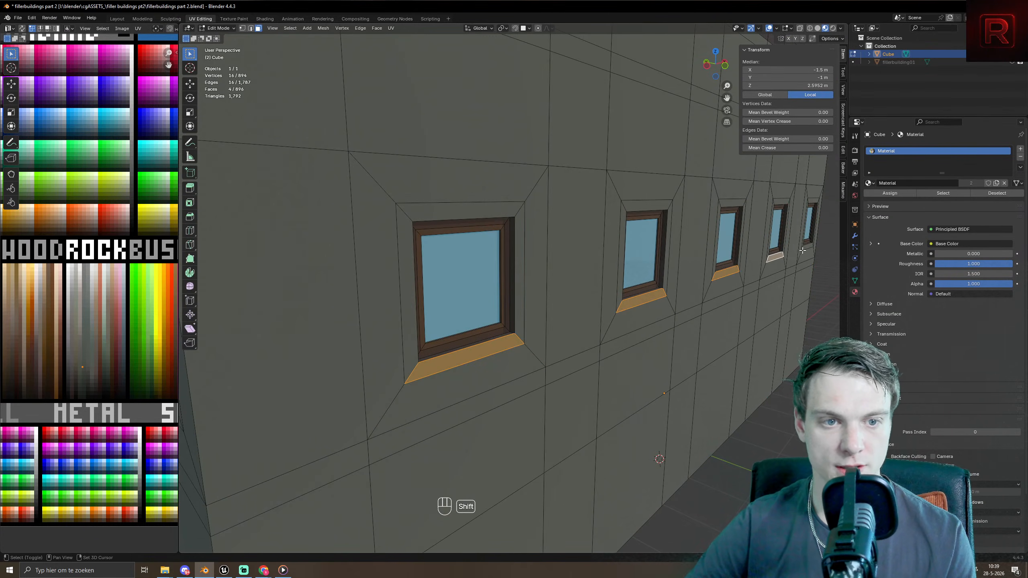
scroll(771, 259, down, 5)
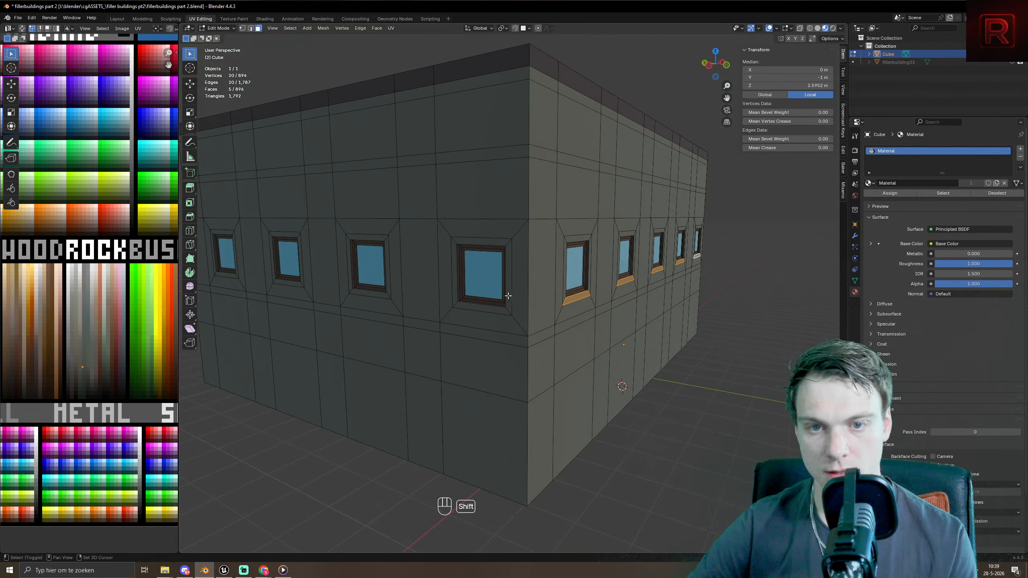
- Add the sill faces beneath the four windows on the adjoining outer wall to the selection
shift+click(491, 310)
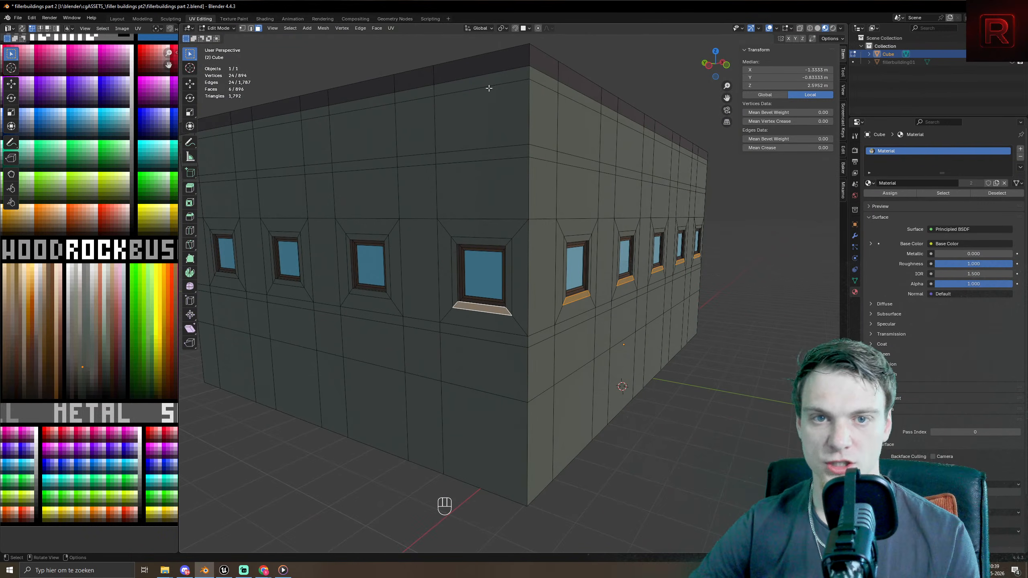
shift+click(361, 291)
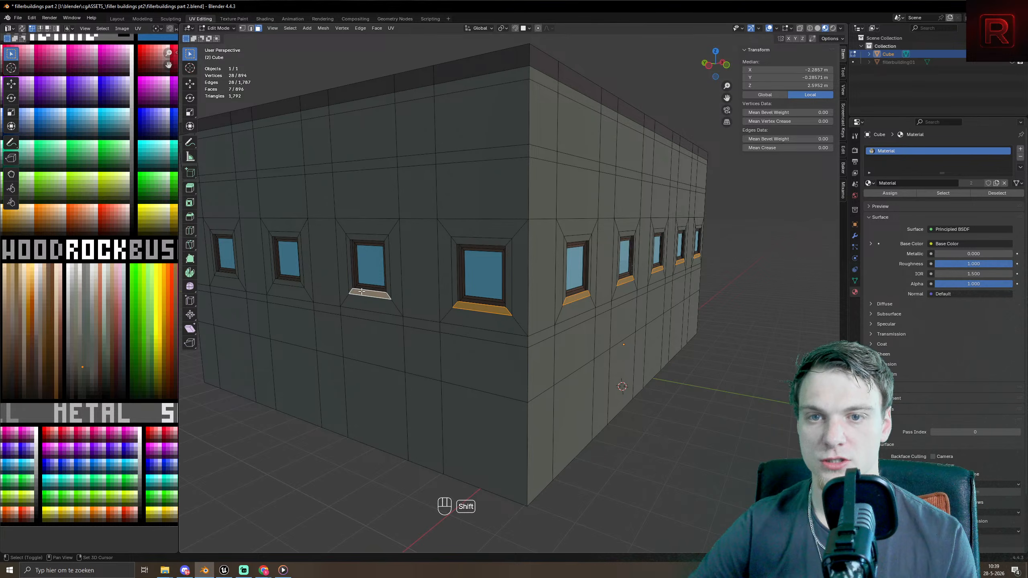
shift+click(290, 283)
shift+click(224, 277)
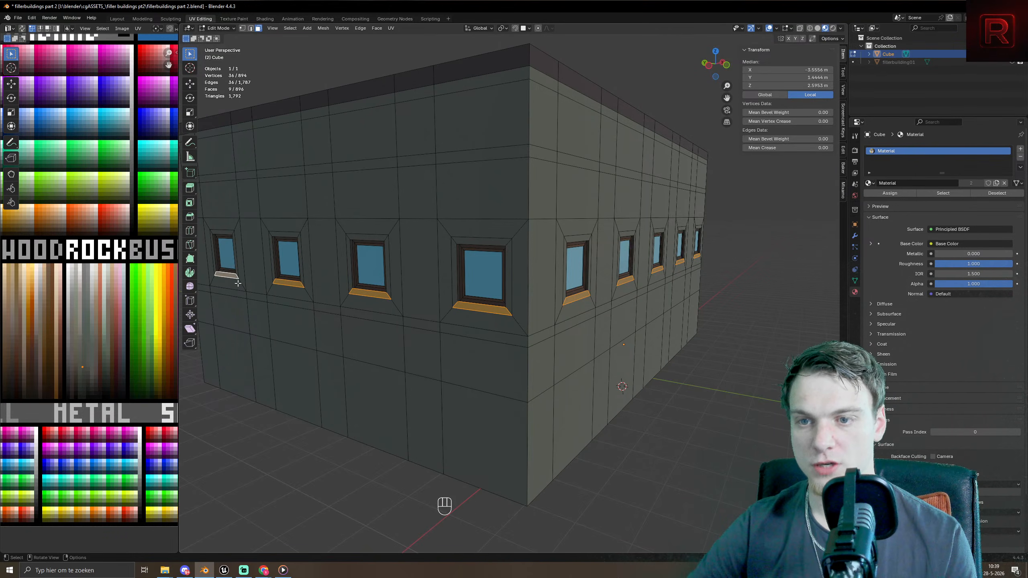
- Add the sill faces beneath the remaining windows on the inner-corner walls and both wing ends to the selection
middle_drag(225, 277, 565, 268)
shift+click(598, 263)
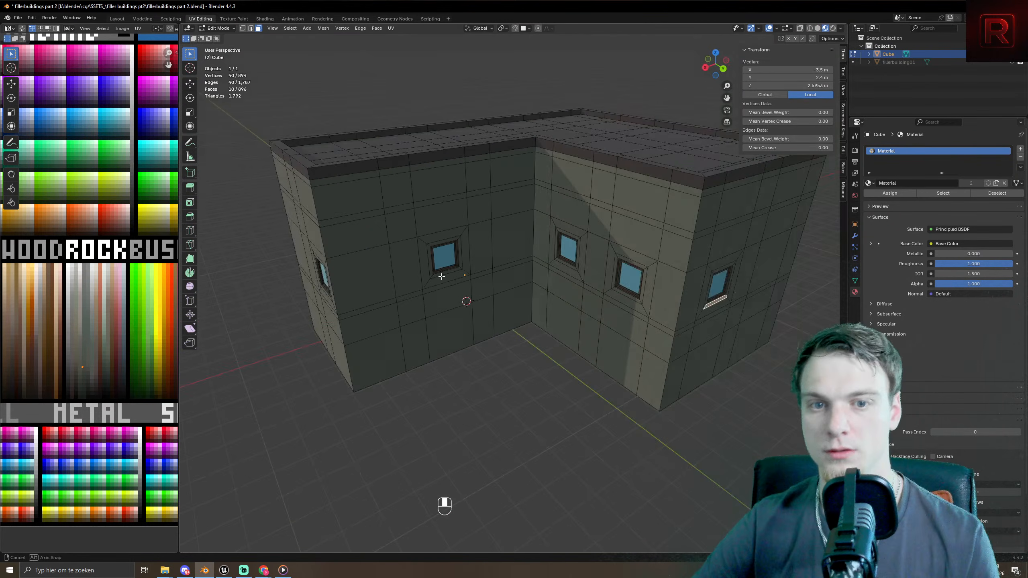
shift+click(562, 261)
shift+click(626, 296)
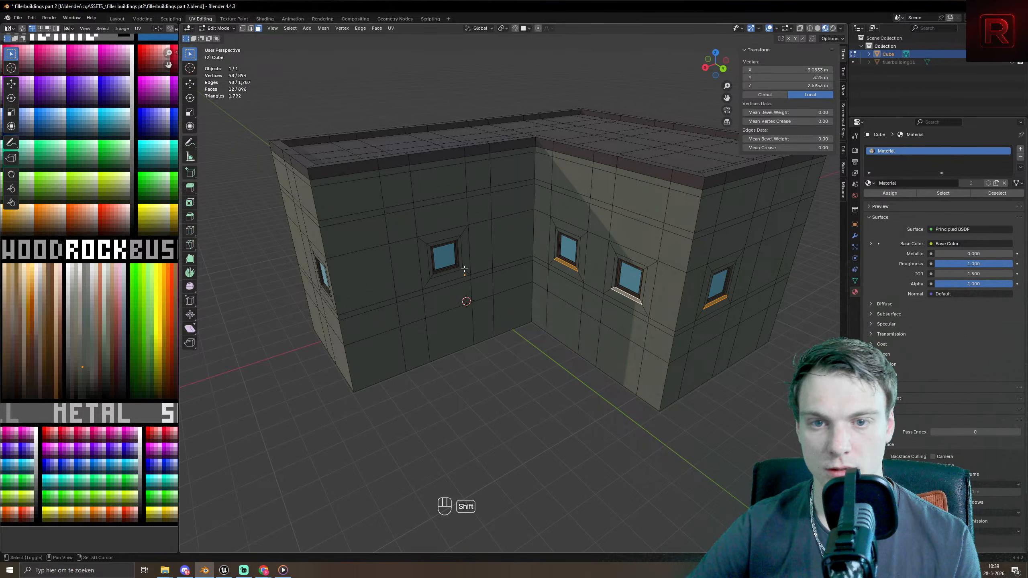
shift+click(446, 271)
middle_drag(447, 271, 291, 425)
scroll(364, 348, up, 3)
scroll(292, 425, down, 2)
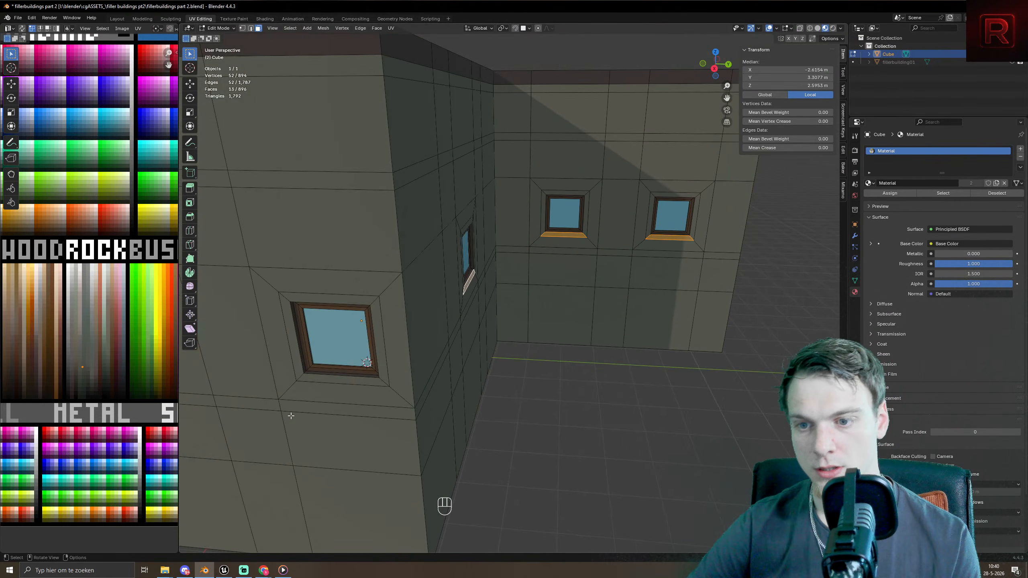
shift+click(326, 378)
- Extrude the sill faces along their normals with zero offset and duplicate them in place
scroll(326, 379, down, 5)
middle_drag(326, 379, 572, 428)
scroll(545, 389, up, 6)
key(alt+e)
click(574, 430)
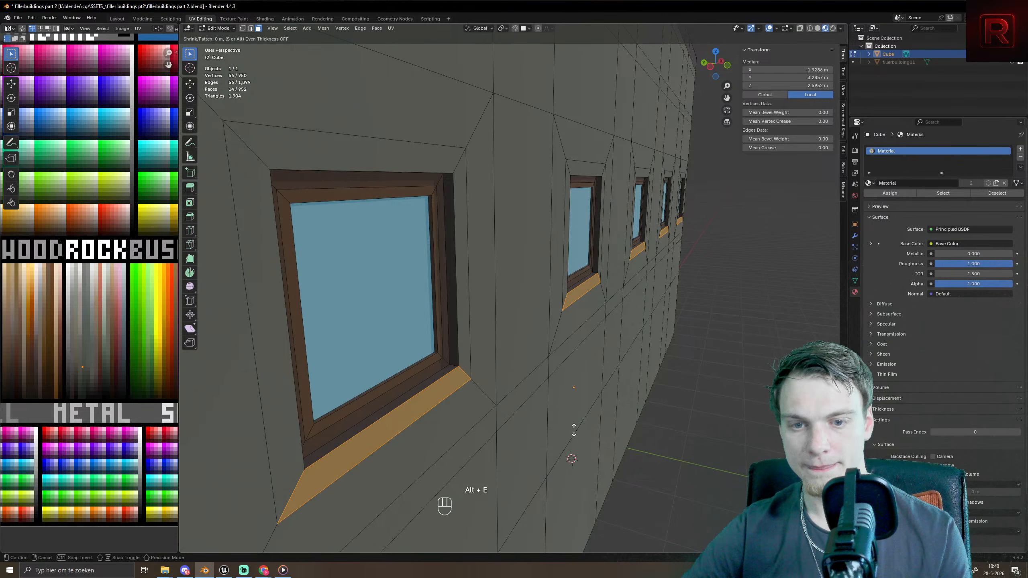
click(577, 428)
key(shift+d)
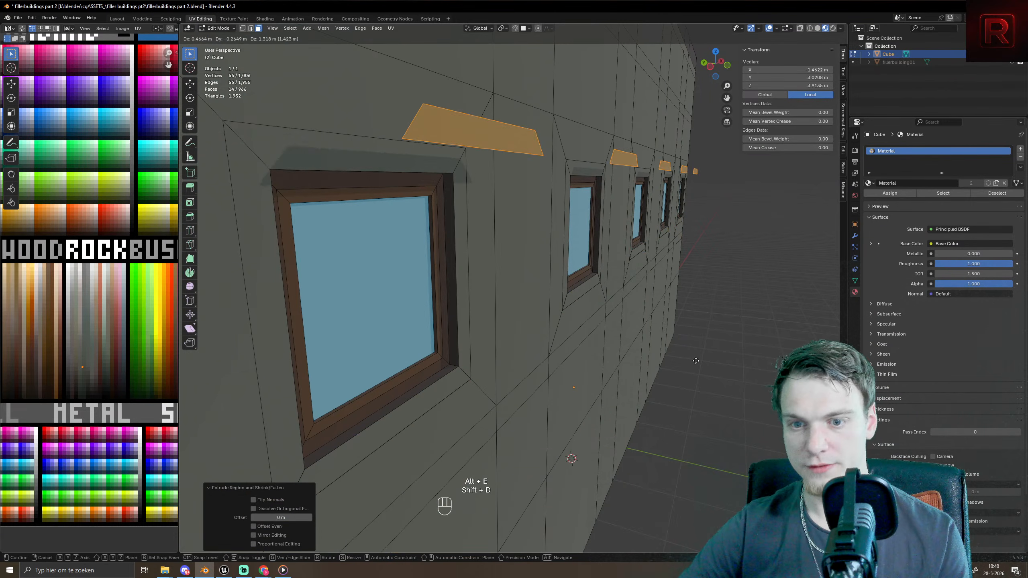
right_click(699, 387)
key(e)
click(709, 395)
scroll(700, 399, down, 5)
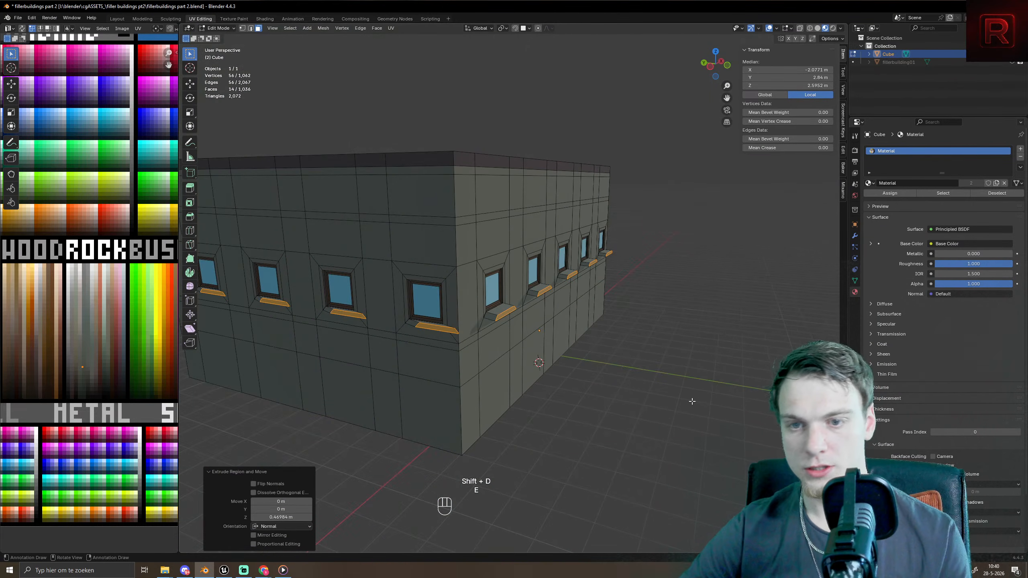
key(ctrl+z)
- Extrude the window sill faces outward along their normals by about 0.2 m
key(alt+e)
click(692, 401)
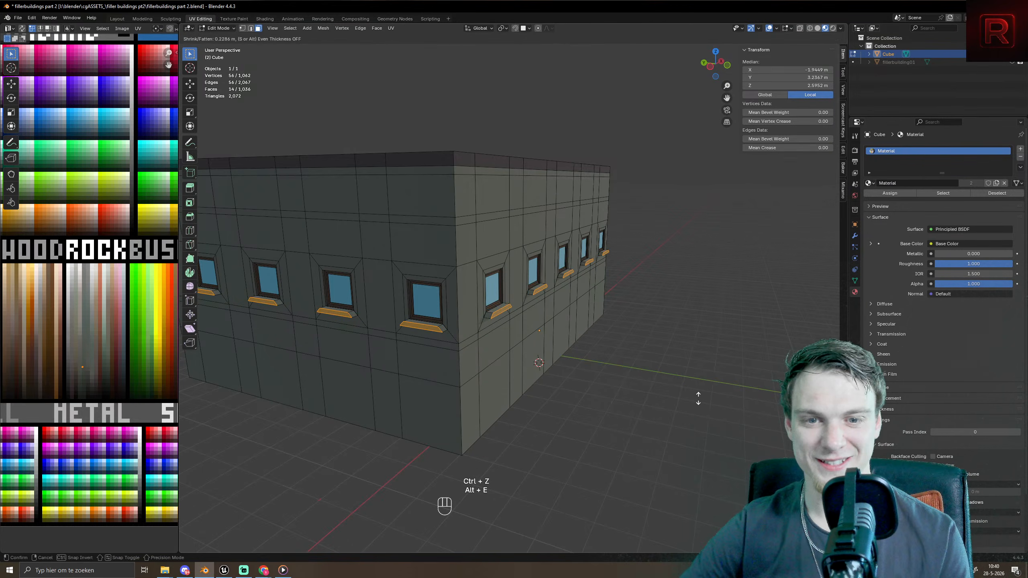
click(698, 399)
key(Tab)
key(Tab)
scroll(632, 414, up, 6)
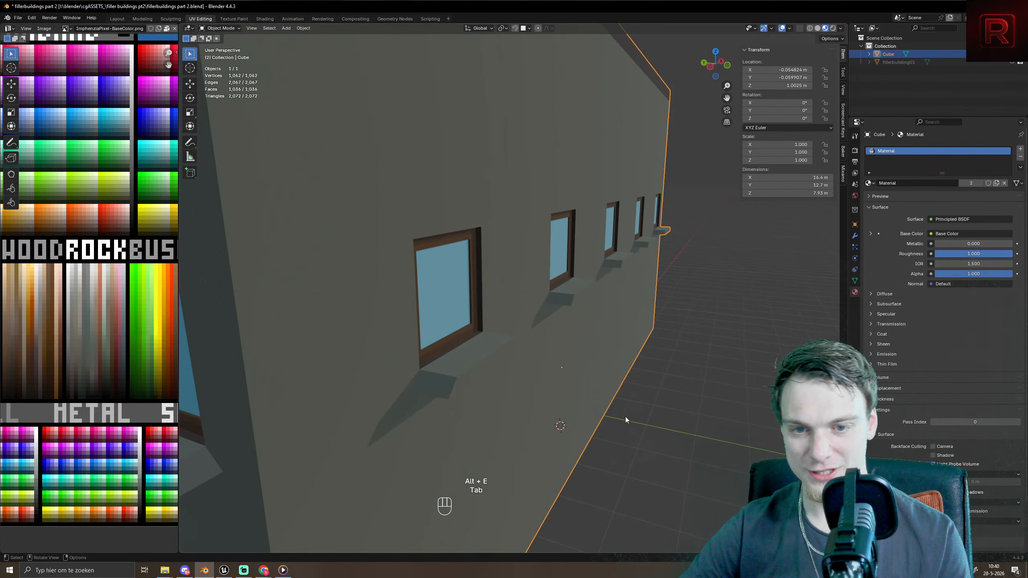
- Grow the selection to the whole protruding sills and move their UVs onto a dark grey rock swatch
key(ctrl+KP_Add)
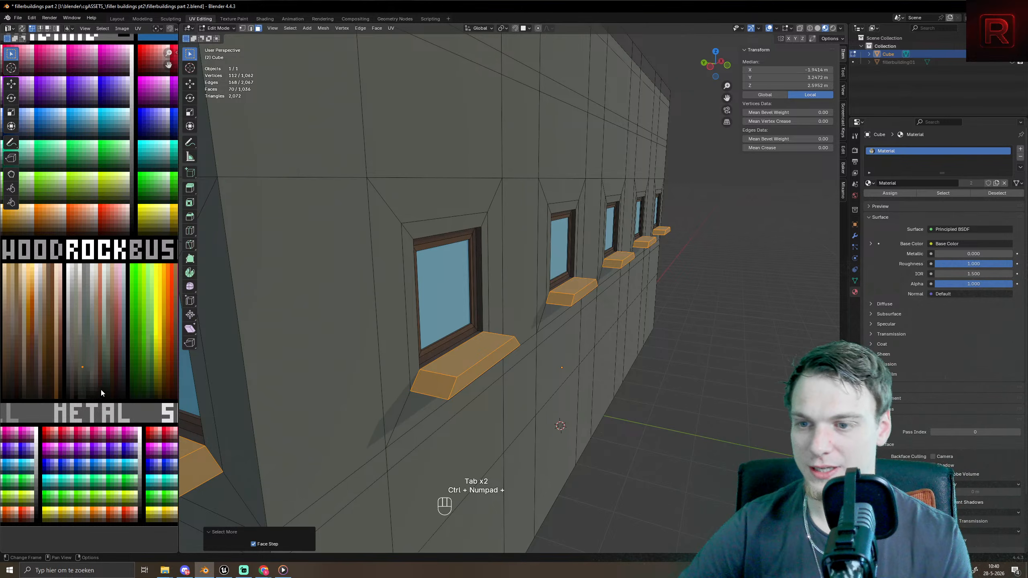
key(g)
click(97, 405)
key(Tab)
scroll(593, 400, down, 6)
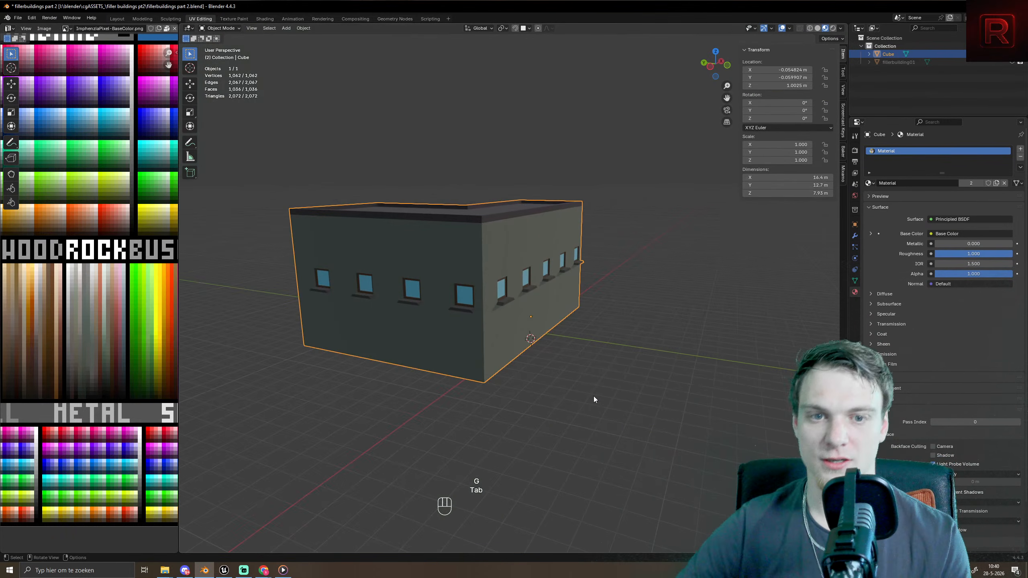
scroll(606, 347, up, 8)
scroll(568, 332, down, 3)
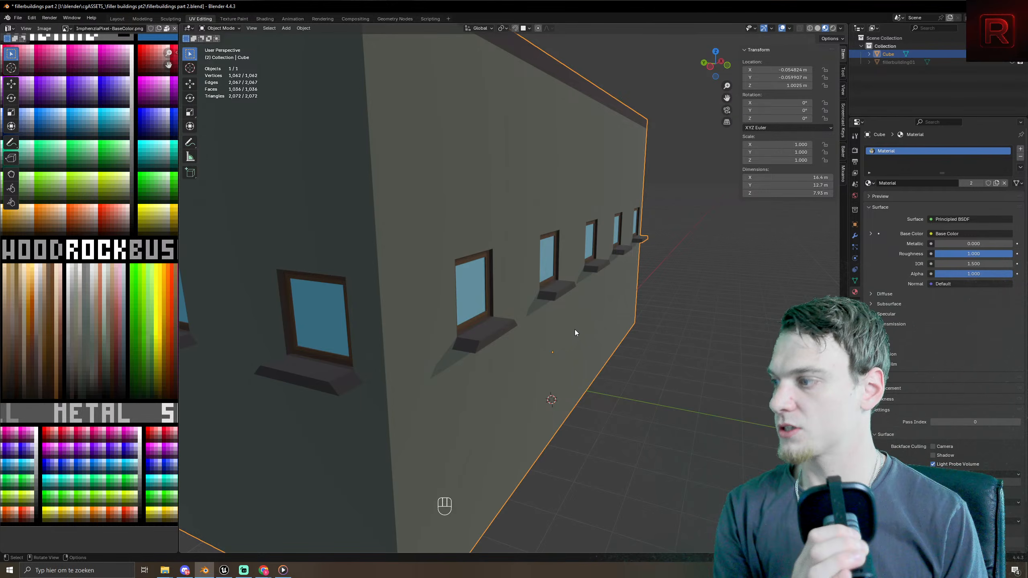
scroll(522, 339, down, 8)
- Add centred horizontal loop cuts through the middle of the windows, on the outer walls and on the remaining wing walls
key(Tab)
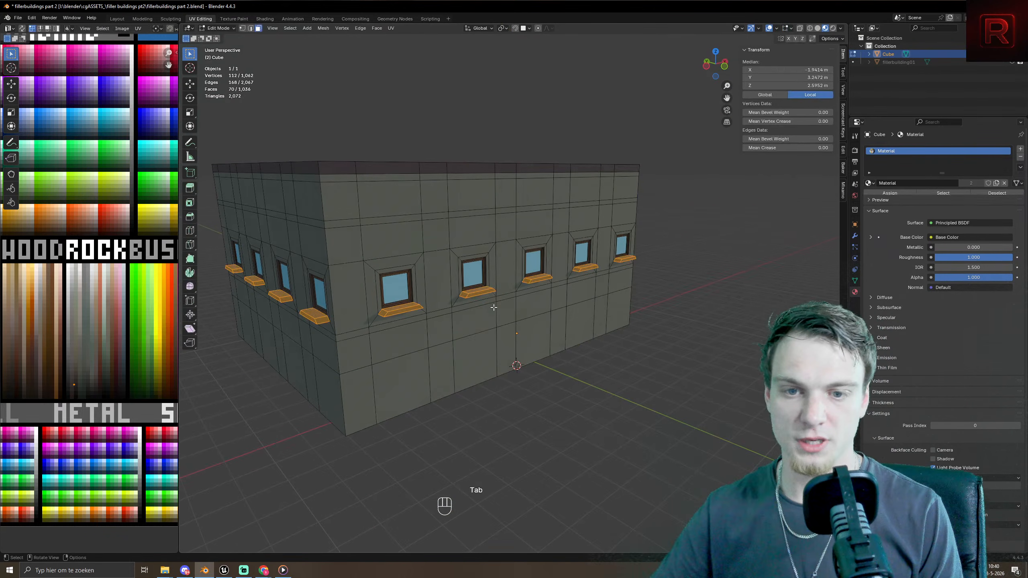
key(ctrl+r)
click(339, 299)
right_click(340, 299)
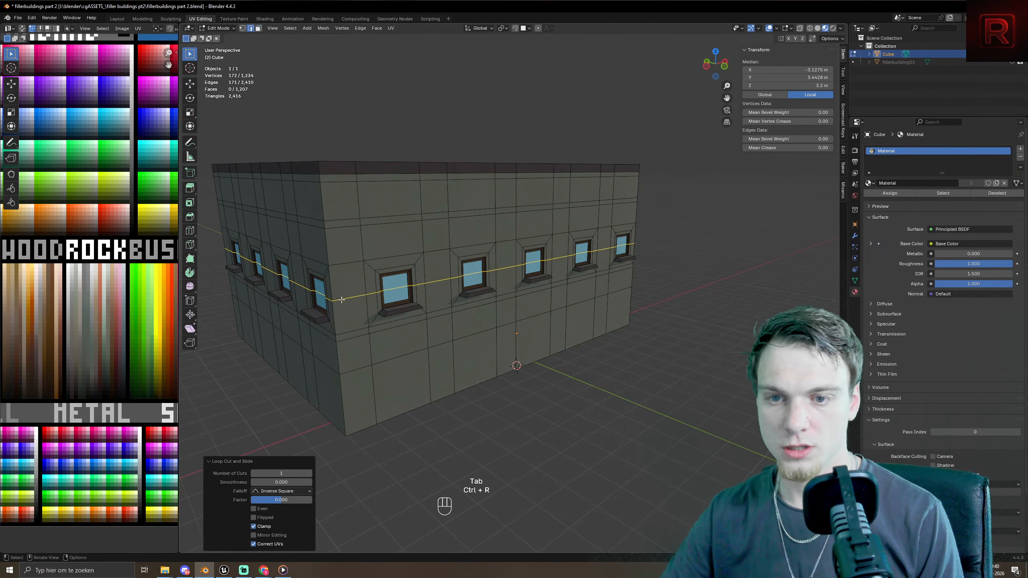
scroll(341, 300, down, 4)
middle_drag(341, 299, 489, 278)
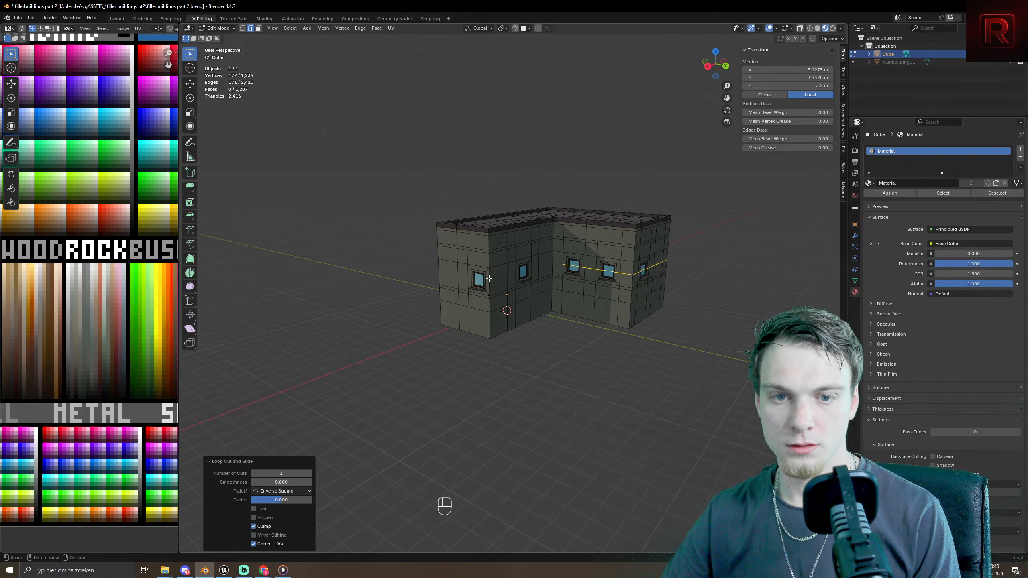
key(ctrl+r)
click(487, 282)
right_click(487, 283)
- Select the upper half-pane faces of the windows on the wing's end, the two inner walls and the neighbouring end wall
key(3)
middle_drag(500, 358, 475, 351)
scroll(448, 161, up, 5)
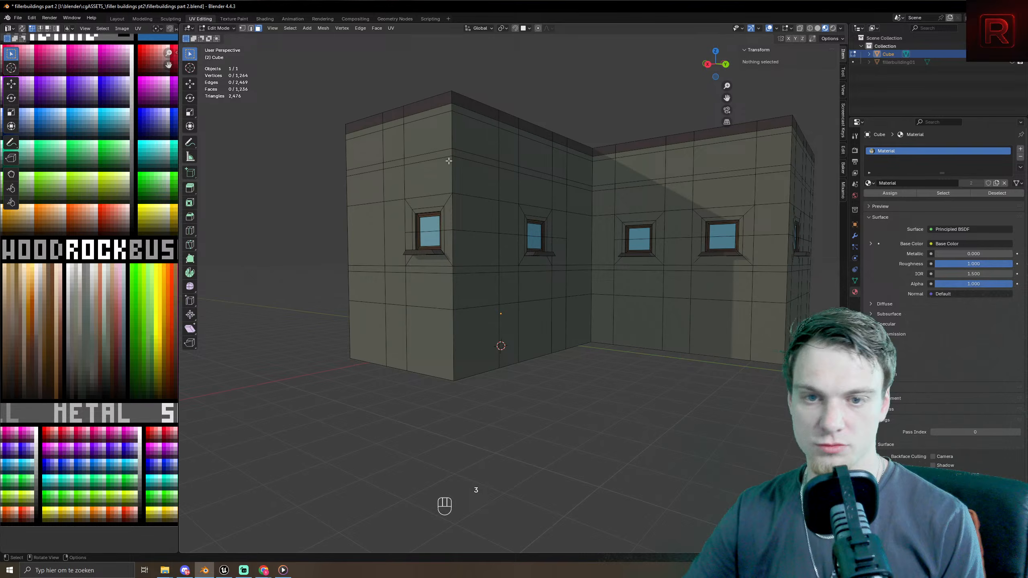
shift+click(425, 224)
shift+click(534, 230)
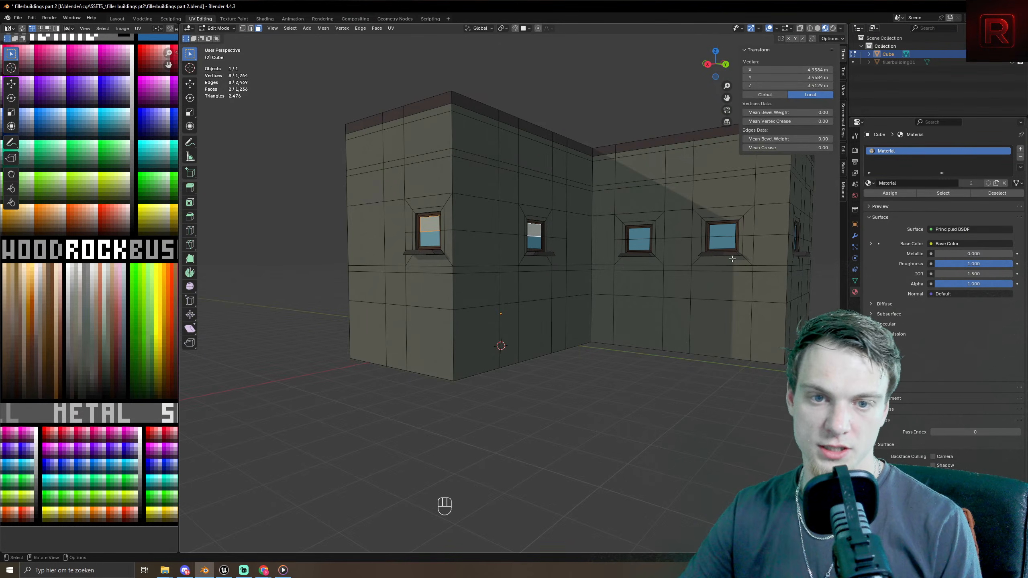
shift+click(639, 233)
shift+click(712, 233)
middle_drag(705, 237, 486, 243)
shift+click(613, 288)
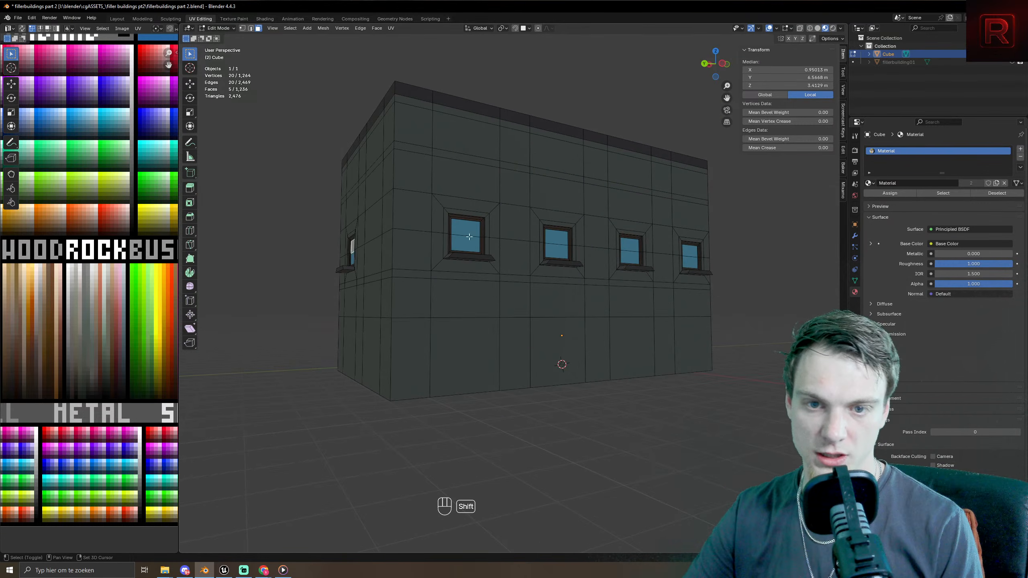
- Add the upper half-pane faces of the windows on the four-window wall and the long five-window wall to the selection
shift+click(464, 234)
shift+click(557, 240)
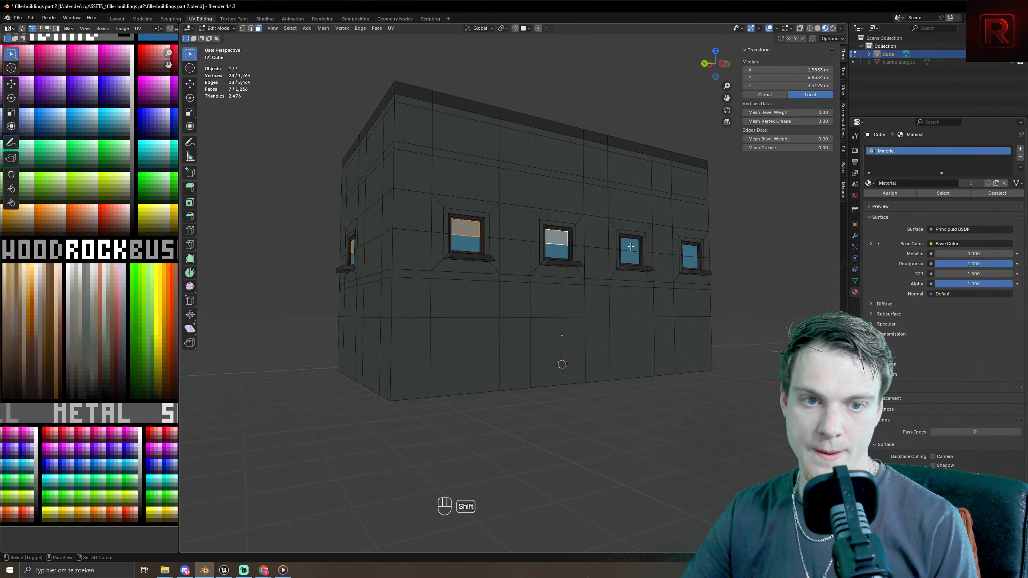
shift+click(630, 246)
shift+click(690, 254)
middle_drag(690, 254, 528, 298)
shift+click(584, 323)
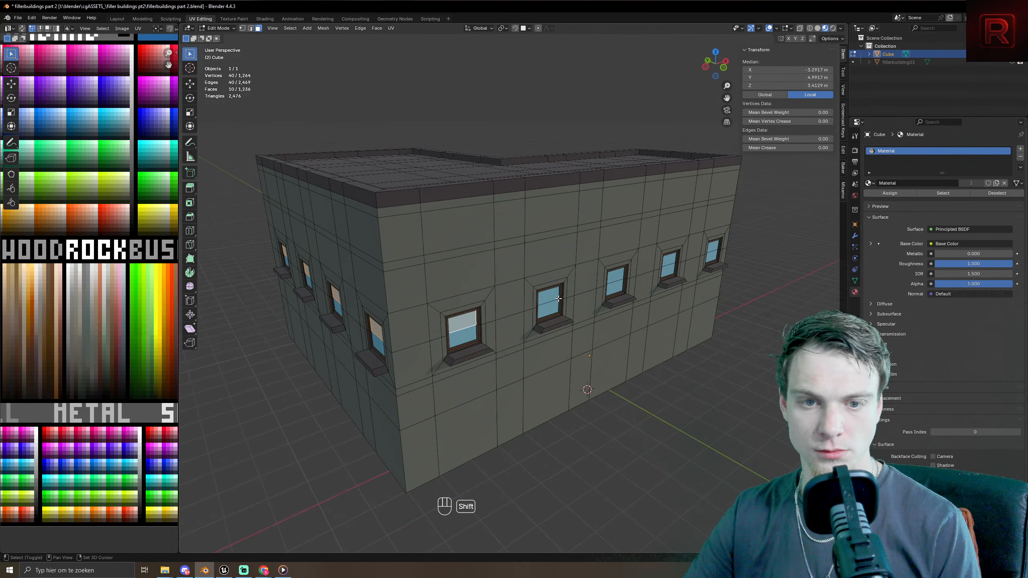
shift+click(549, 297)
shift+click(627, 270)
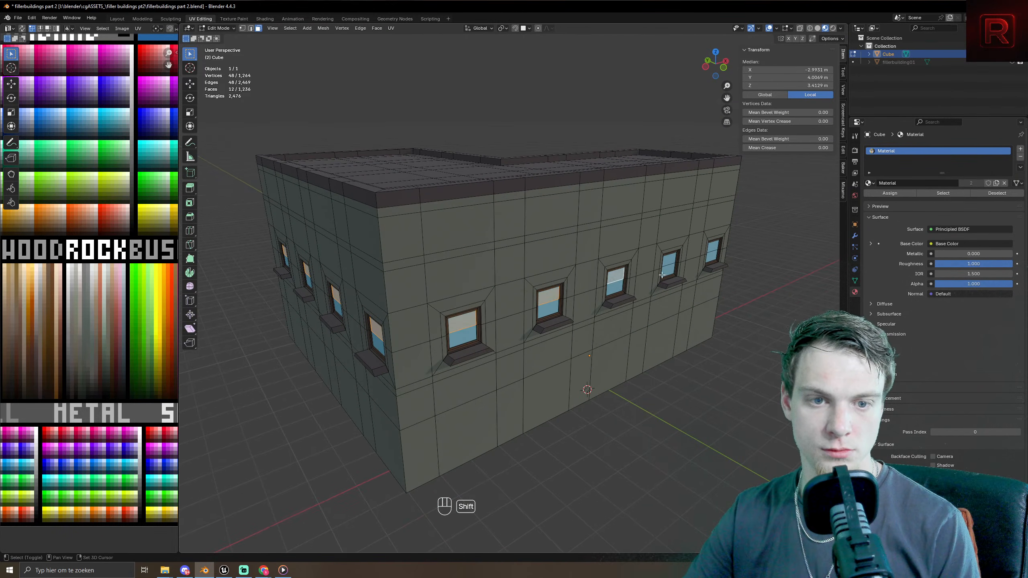
shift+click(668, 263)
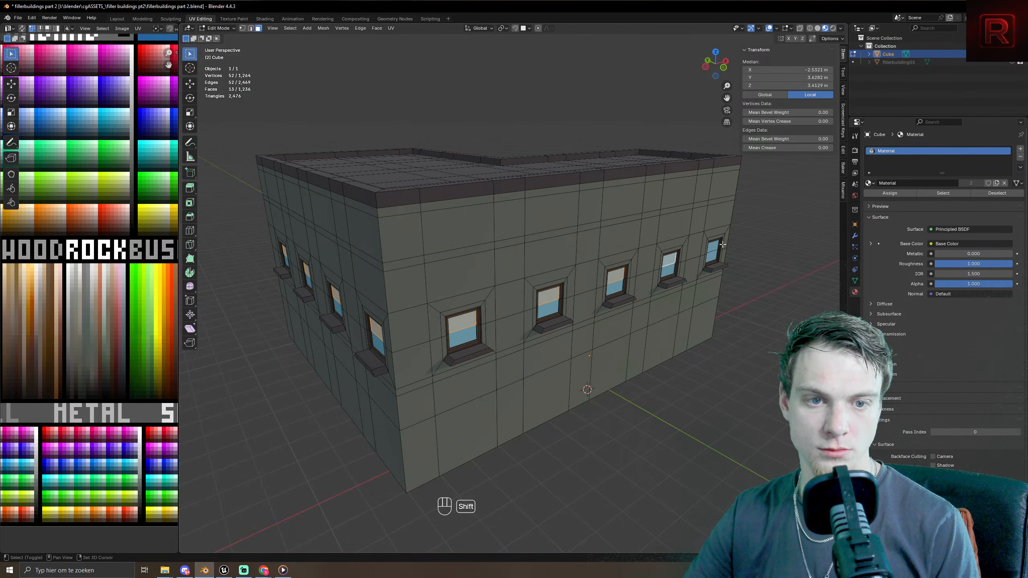
shift+click(714, 246)
middle_drag(714, 246, 438, 245)
- Inset the selected upper panes by about 0.055 m and extrude them inward along their normals by about 0.05 m
key(i)
click(460, 259)
scroll(386, 305, up, 5)
key(alt+e)
click(588, 223)
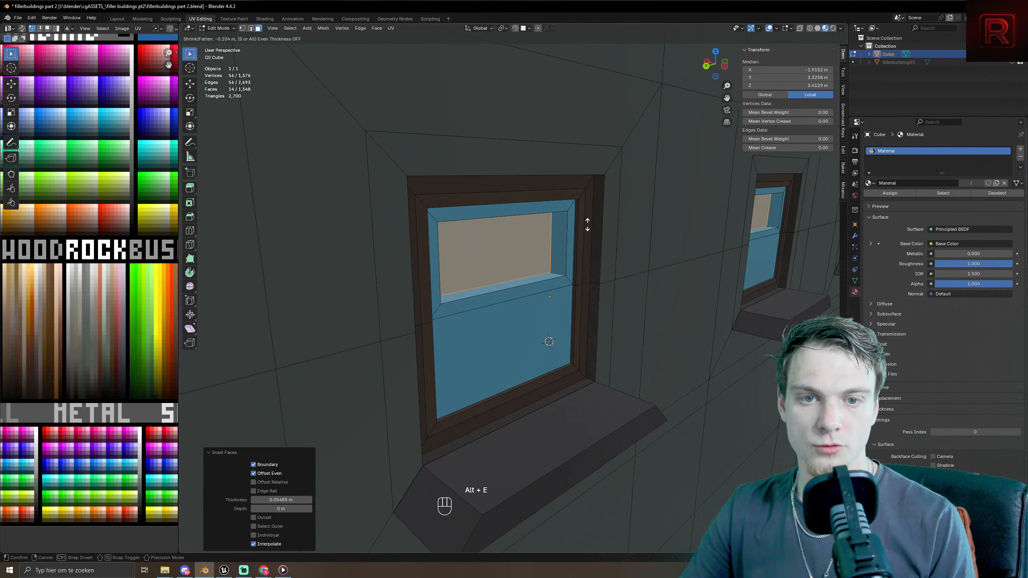
click(592, 223)
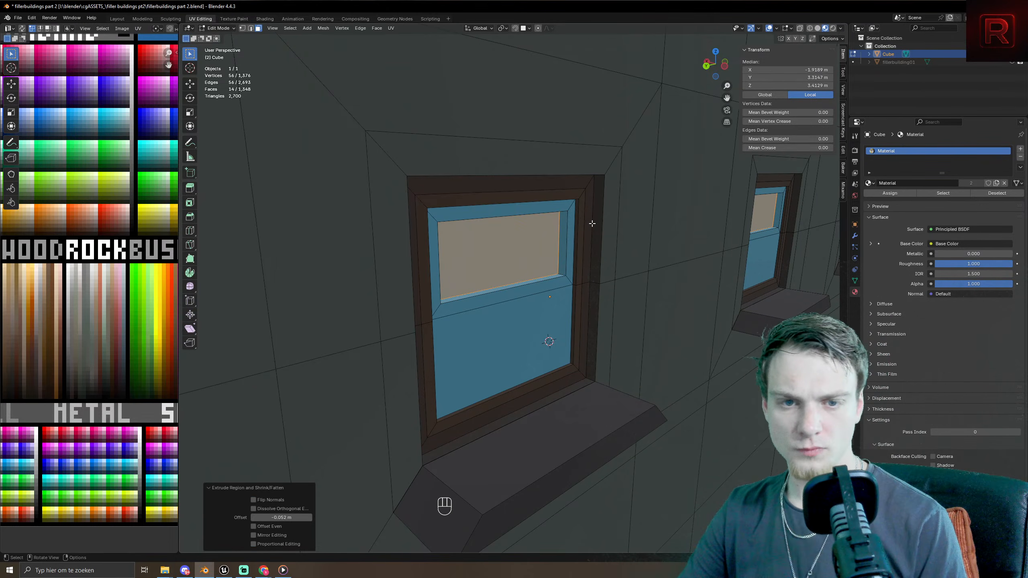
- Grow the selection to the frames around the upper panes and move their UVs onto a dark brown wood swatch
key(ctrl+KP_Add)
key(ctrl+KP_Add)
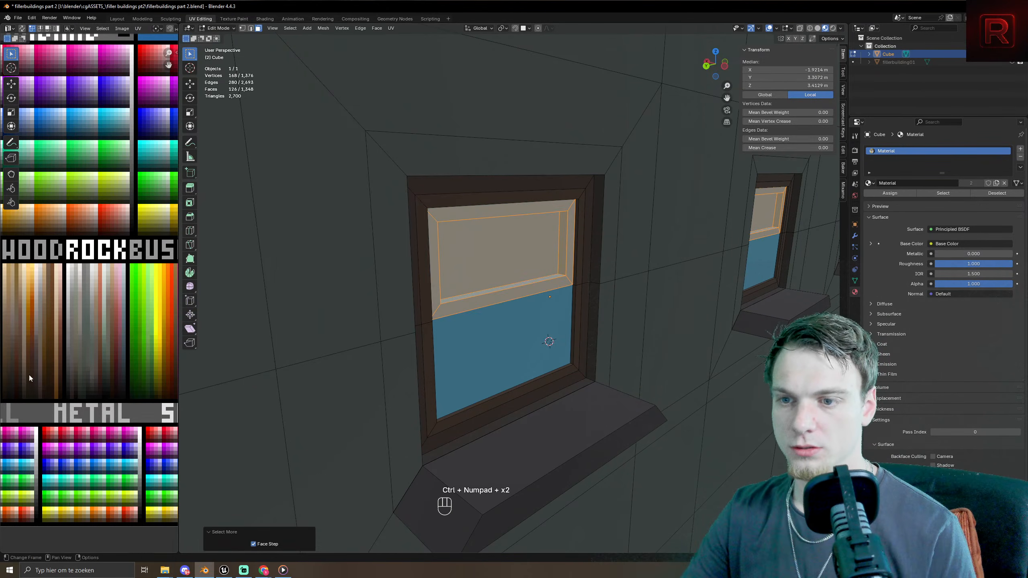
scroll(30, 378, down, 5)
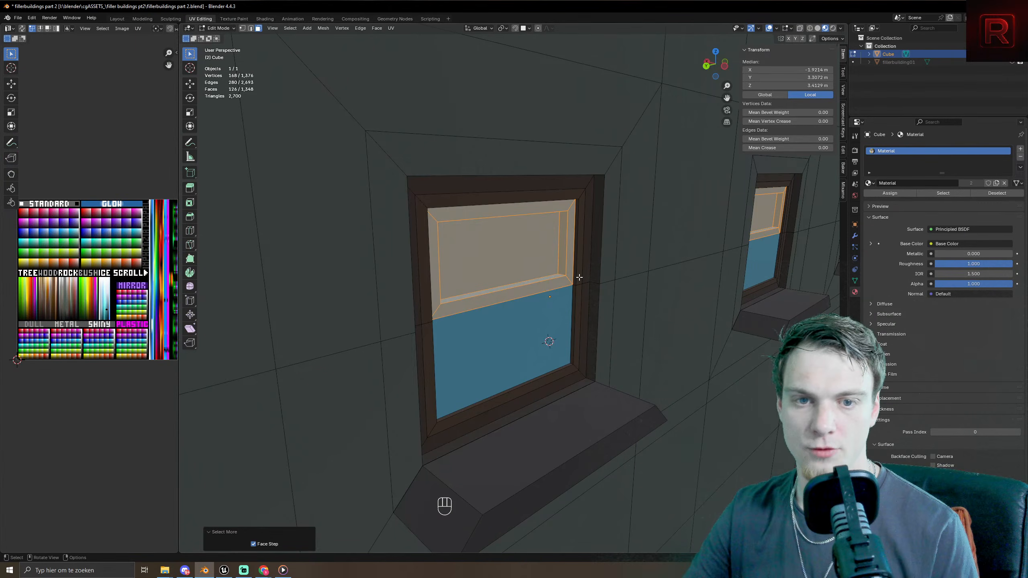
scroll(579, 277, down, 10)
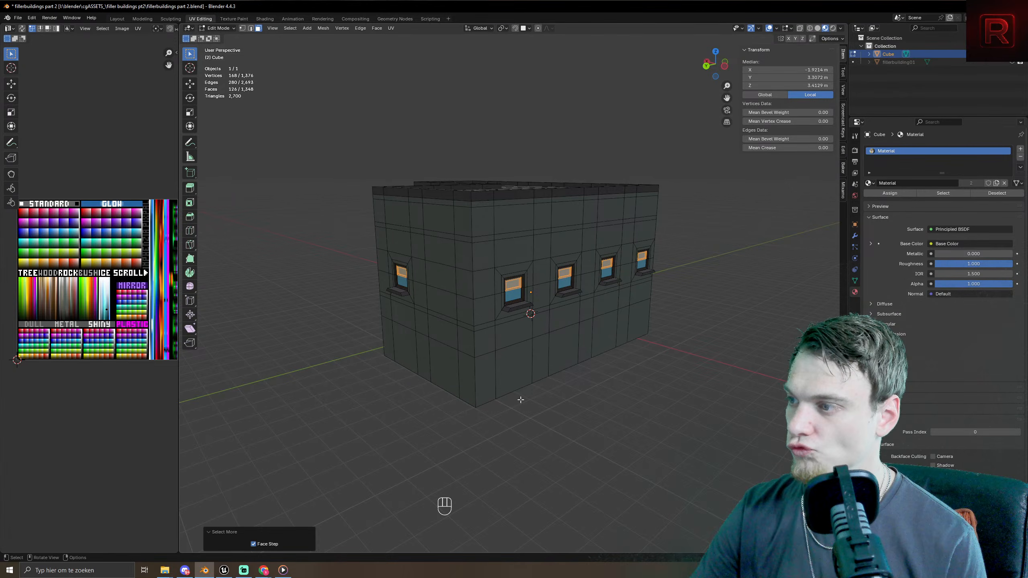
scroll(521, 400, up, 8)
key(g)
key(a)
key(g)
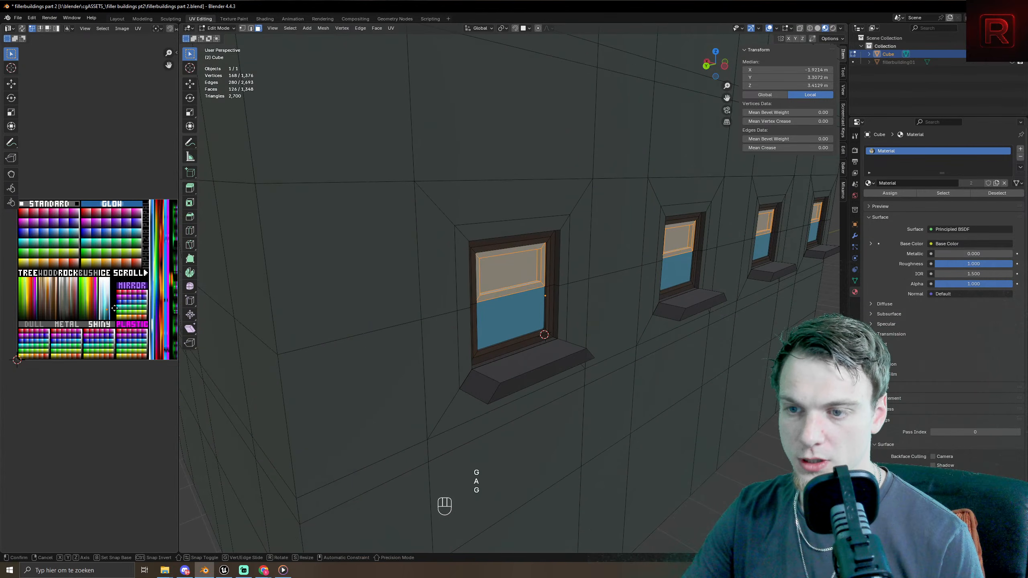
click(64, 308)
key(Tab)
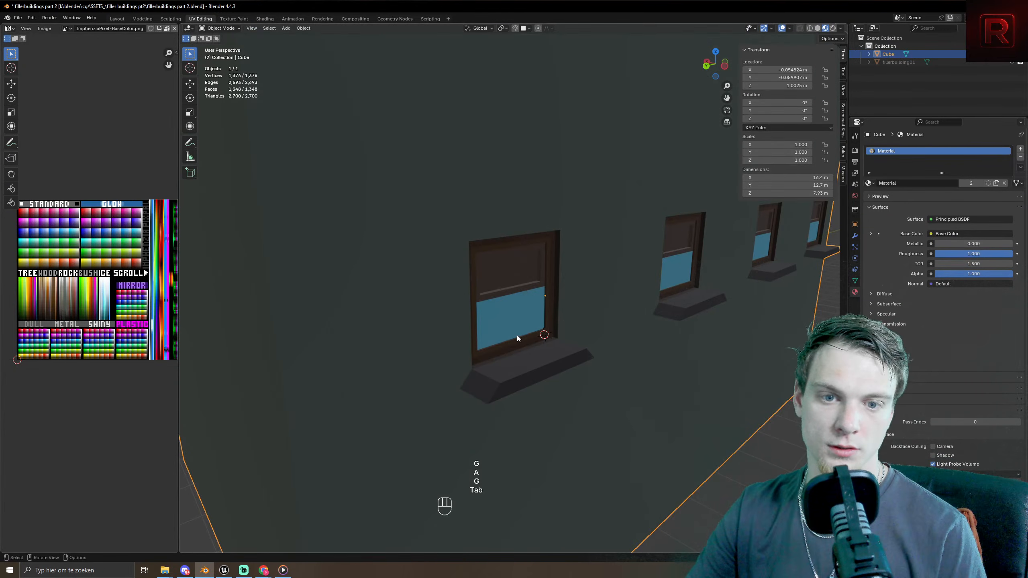
- Nudge the upper sash UVs slightly within the wood swatch to refine their brown shade
scroll(511, 336, up, 6)
scroll(508, 338, down, 3)
key(Tab)
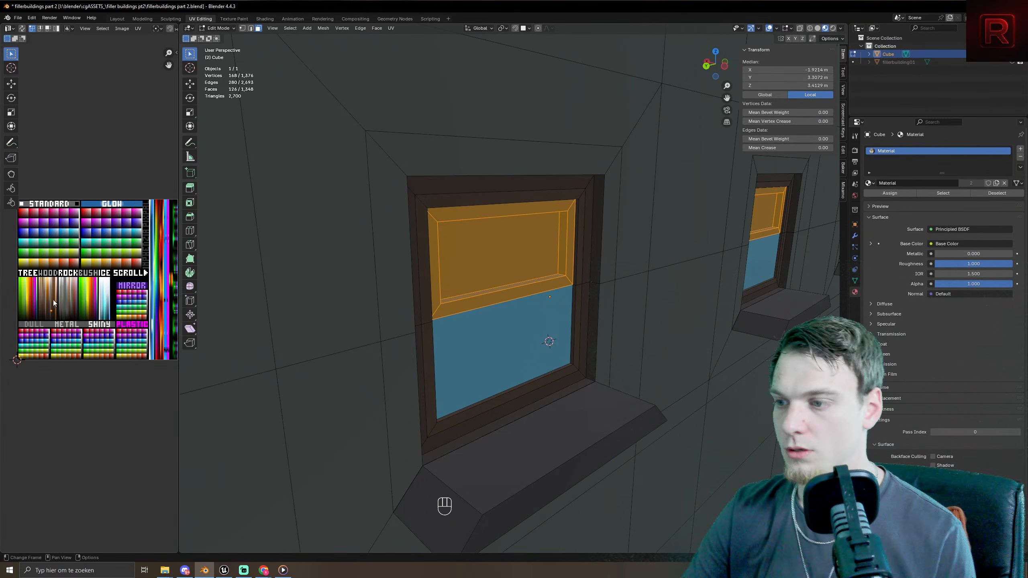
scroll(53, 302, up, 4)
key(g)
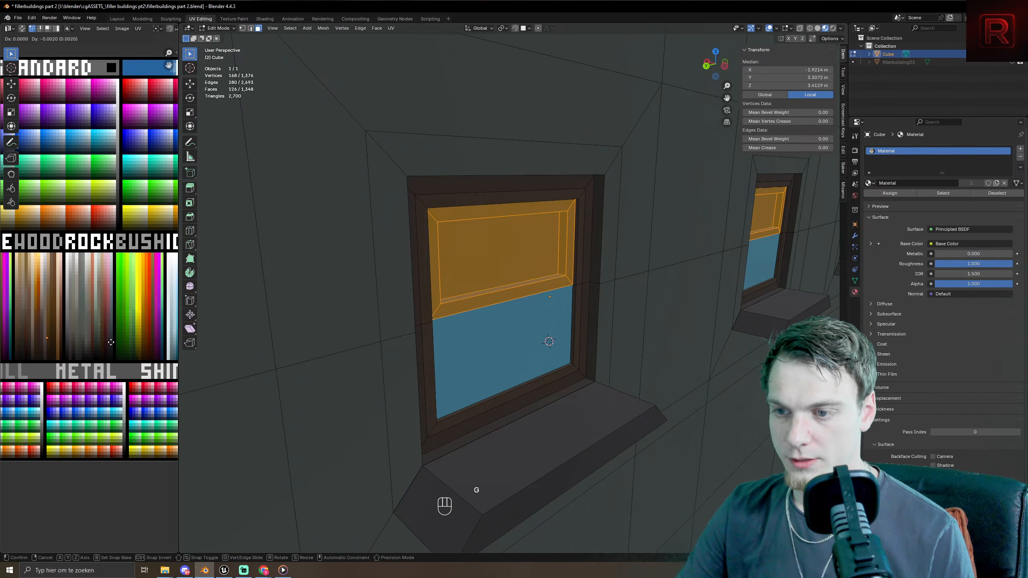
click(111, 350)
key(Tab)
key(Tab)
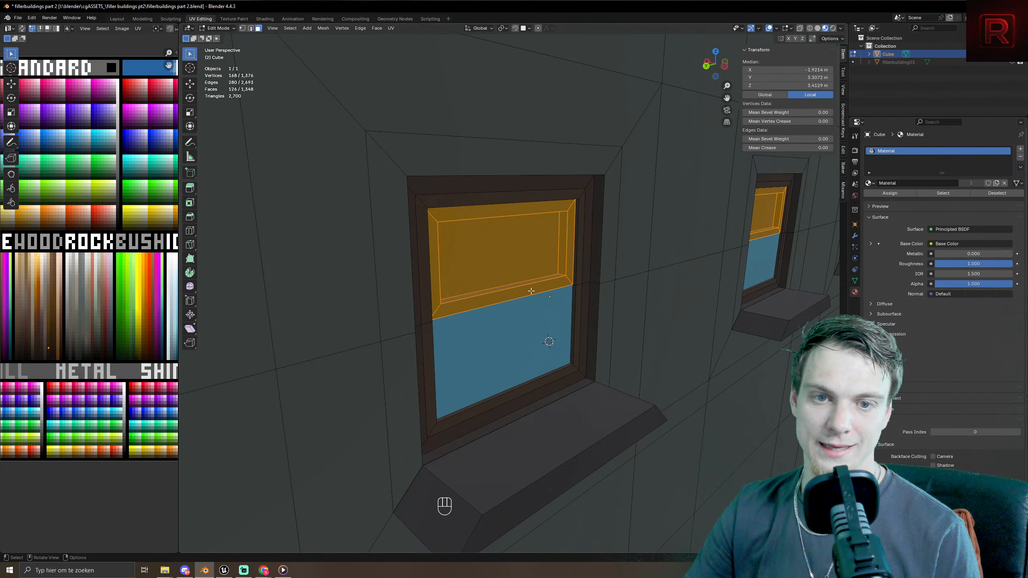
- Select only the recessed upper pane faces of the windows on the four-window wall
click(525, 248)
scroll(524, 251, down, 5)
shift+middle_drag(526, 263, 522, 299)
shift+click(522, 299)
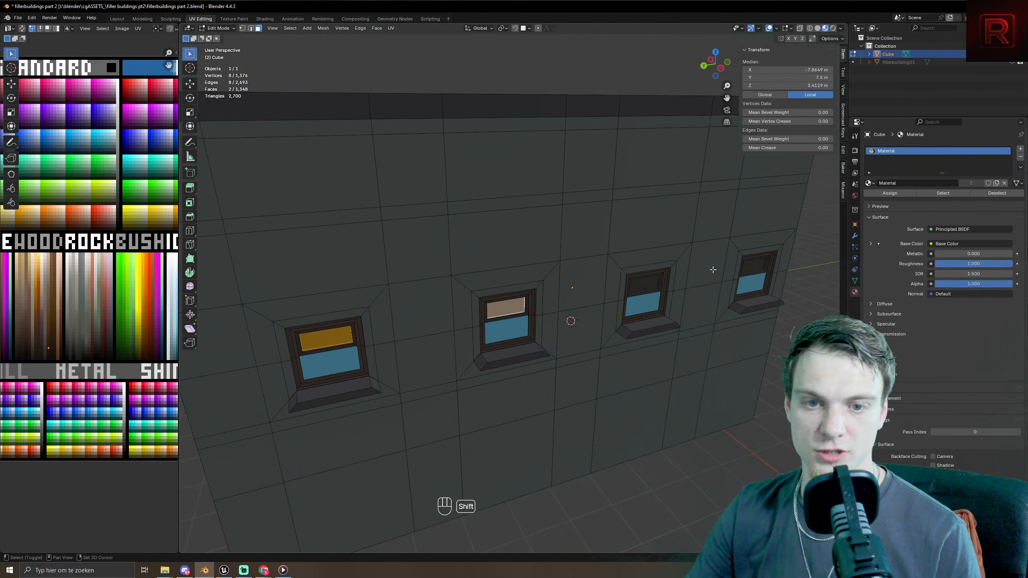
shift+click(644, 290)
shift+click(749, 266)
scroll(749, 266, down, 4)
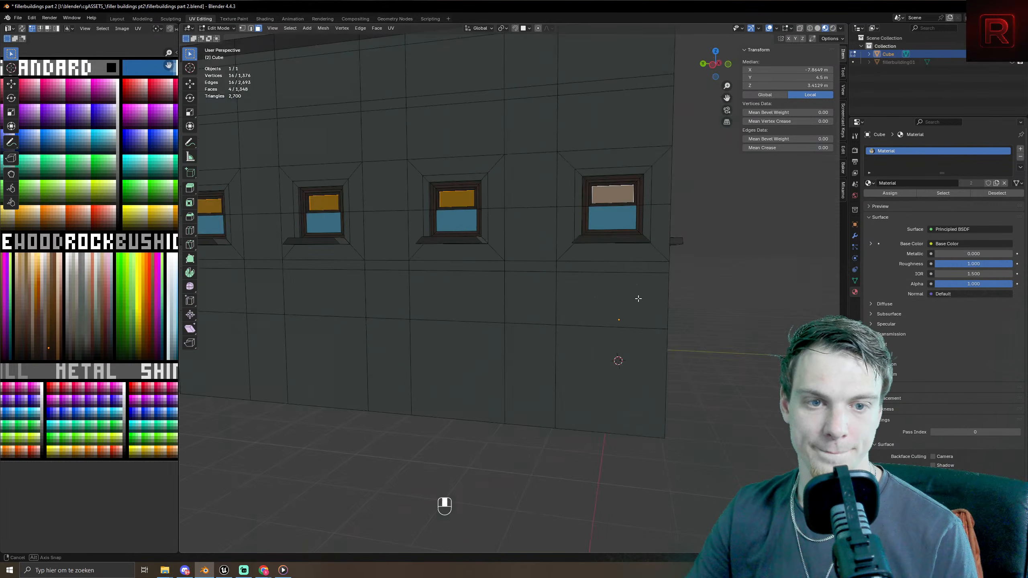
- Add the recessed upper pane faces of the five windows along the long outer wall to the selection
middle_drag(688, 267, 566, 267)
shift+click(562, 266)
shift+click(624, 239)
middle_drag(624, 238, 540, 254)
shift+click(556, 251)
shift+click(610, 235)
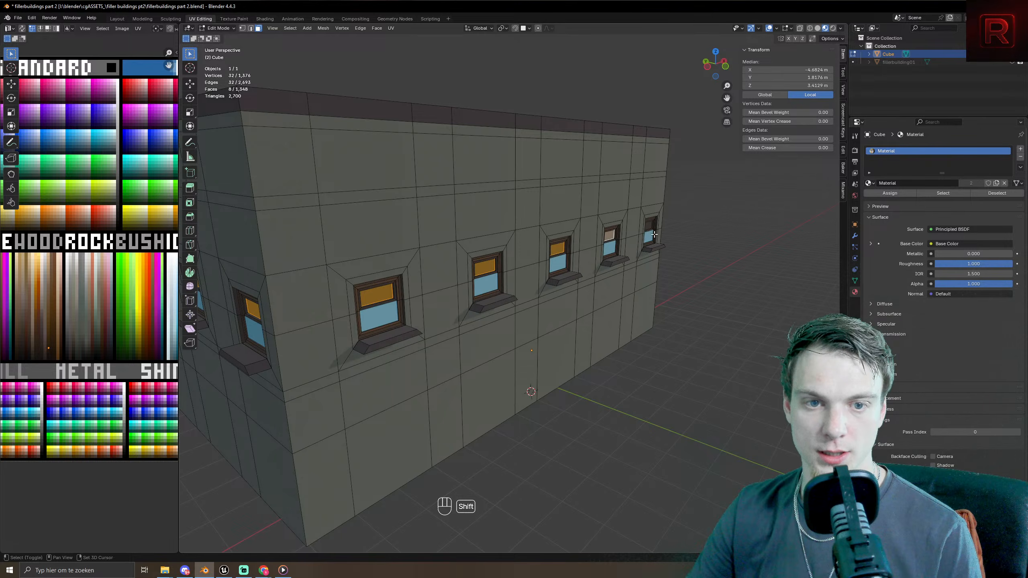
middle_drag(648, 226, 524, 295)
- Add the remaining recessed upper pane faces on the wing end, the inner walls and the other end wall
scroll(663, 268, up, 3)
shift+click(662, 278)
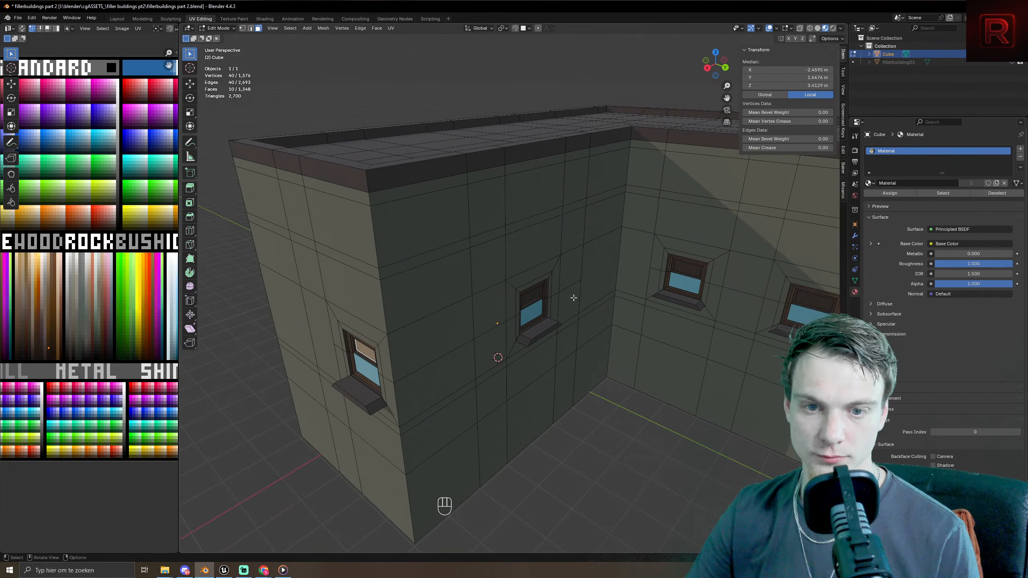
shift+click(530, 295)
shift+click(685, 268)
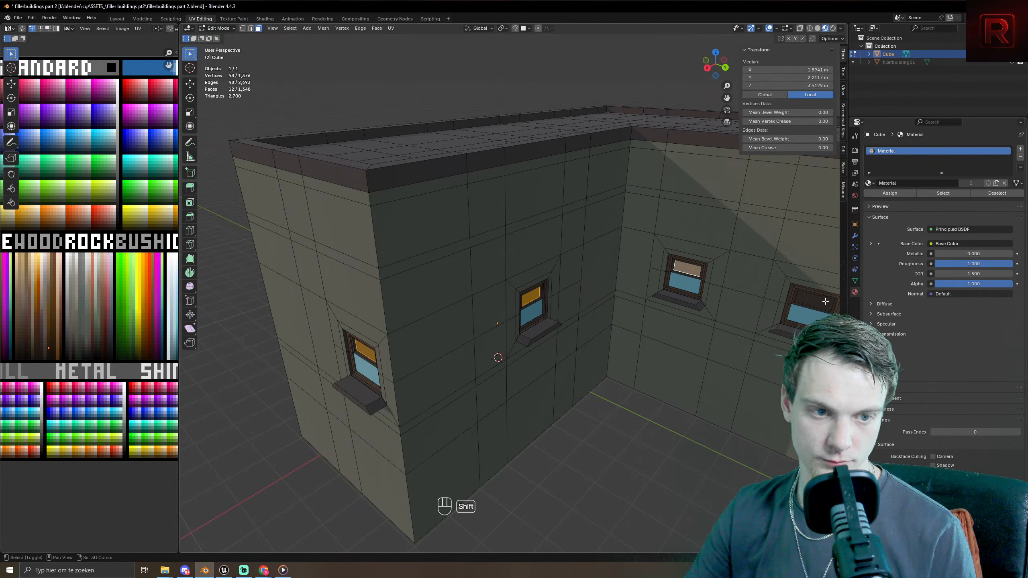
shift+click(685, 284)
middle_drag(684, 284, 628, 291)
shift+click(520, 278)
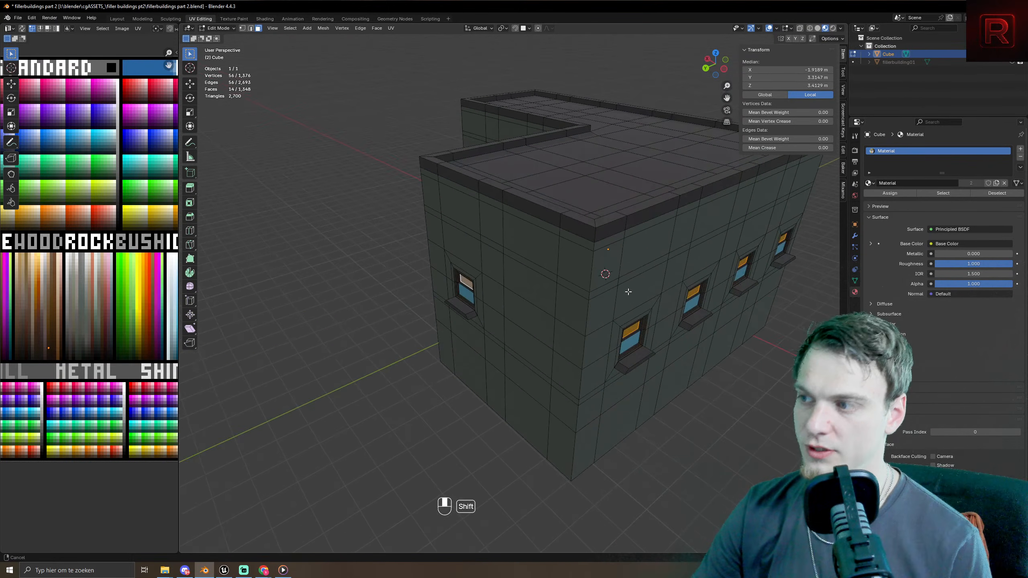
- Check the city buildings in Unreal Editor, return to Blender and move the selected upper panes' UVs onto a muted blue swatch
click(223, 570)
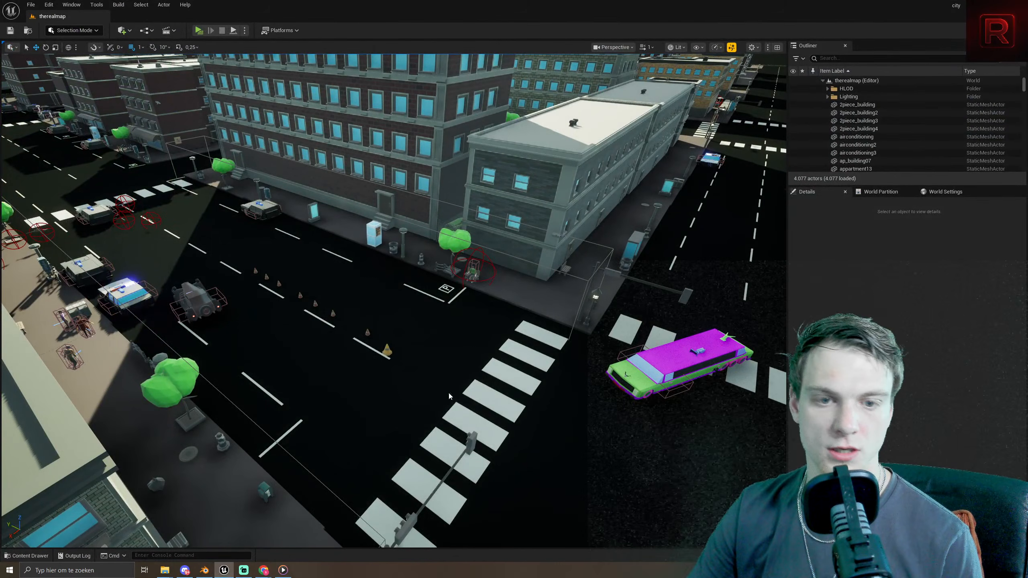
key(alt+Tab)
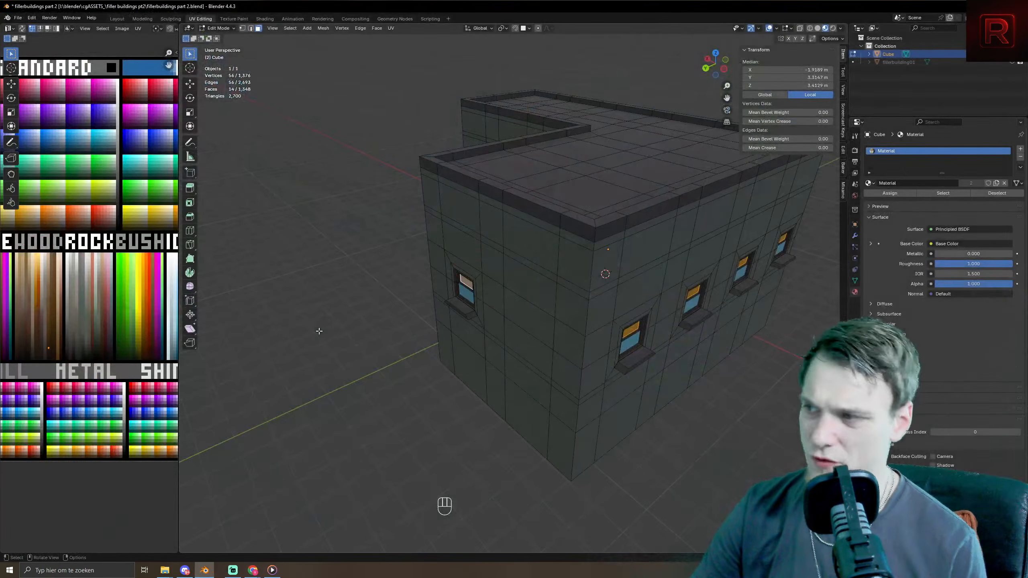
middle_drag(319, 332, 492, 344)
scroll(533, 356, up, 5)
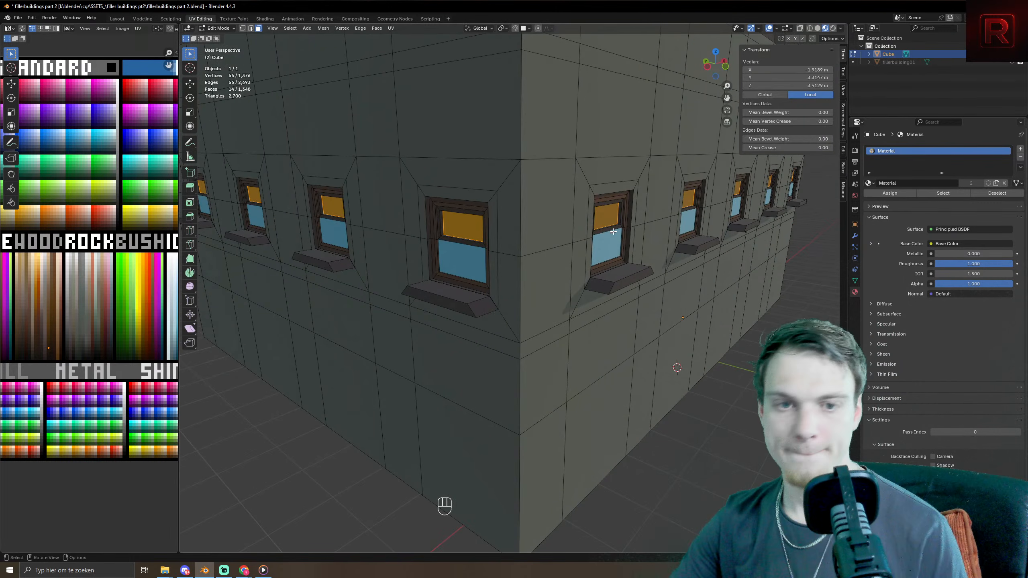
scroll(97, 317, down, 2)
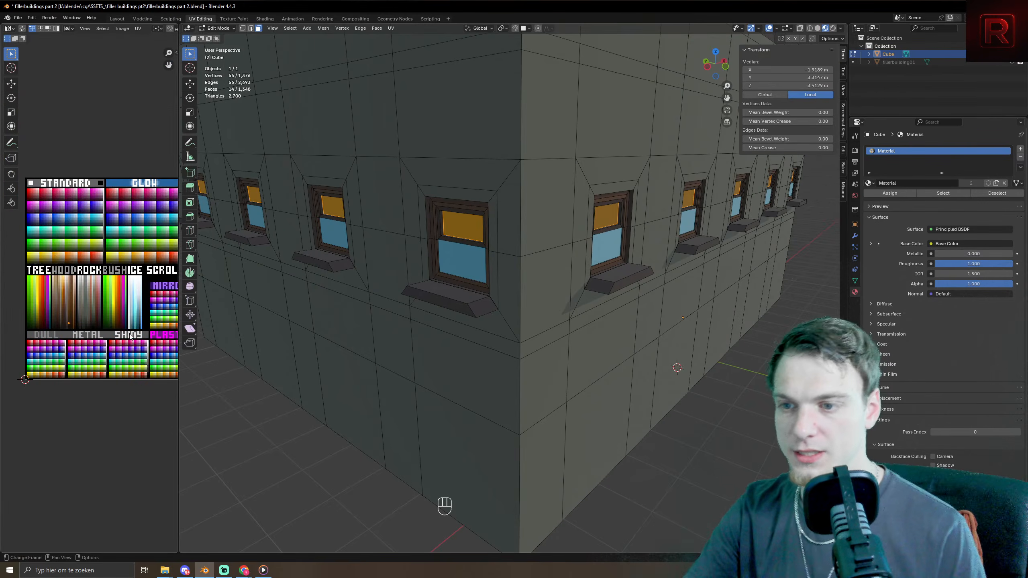
key(g)
click(13, 318)
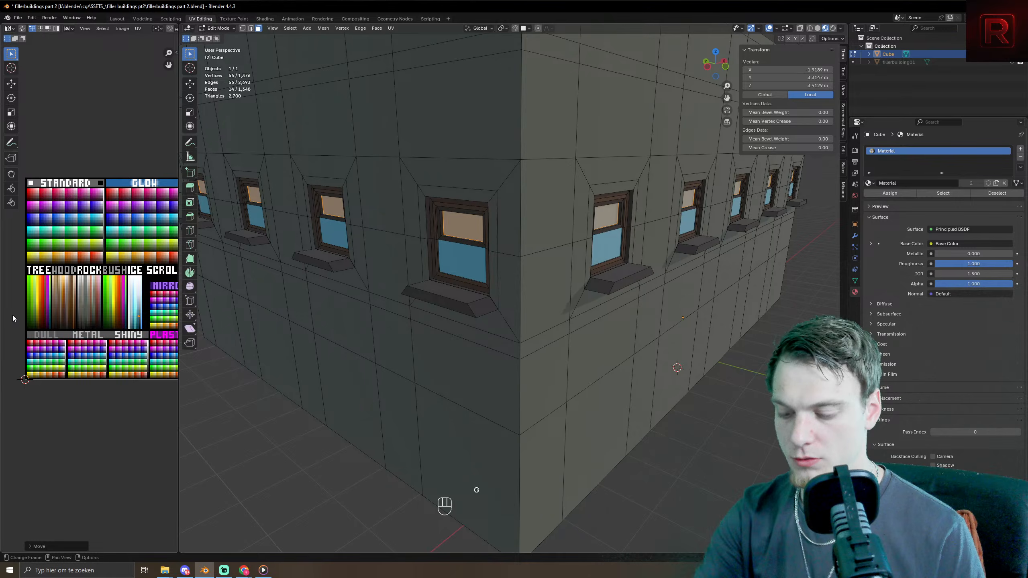
key(KP_Decimal)
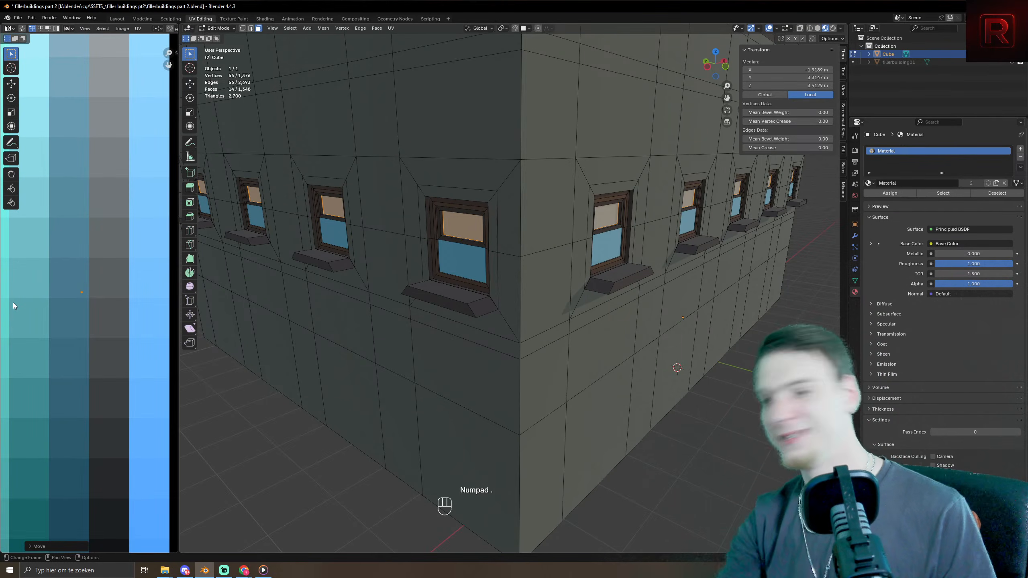
- Preview the glass colour in Object Mode and shift the upper panes' UVs slightly within the muted blue column
key(Tab)
scroll(526, 263, down, 8)
middle_drag(566, 258, 593, 261)
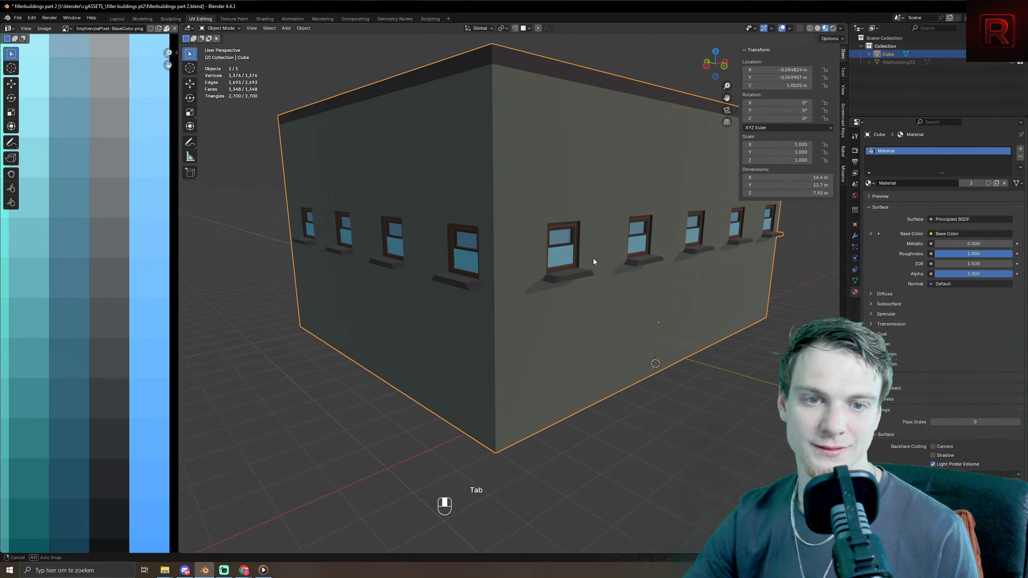
key(Tab)
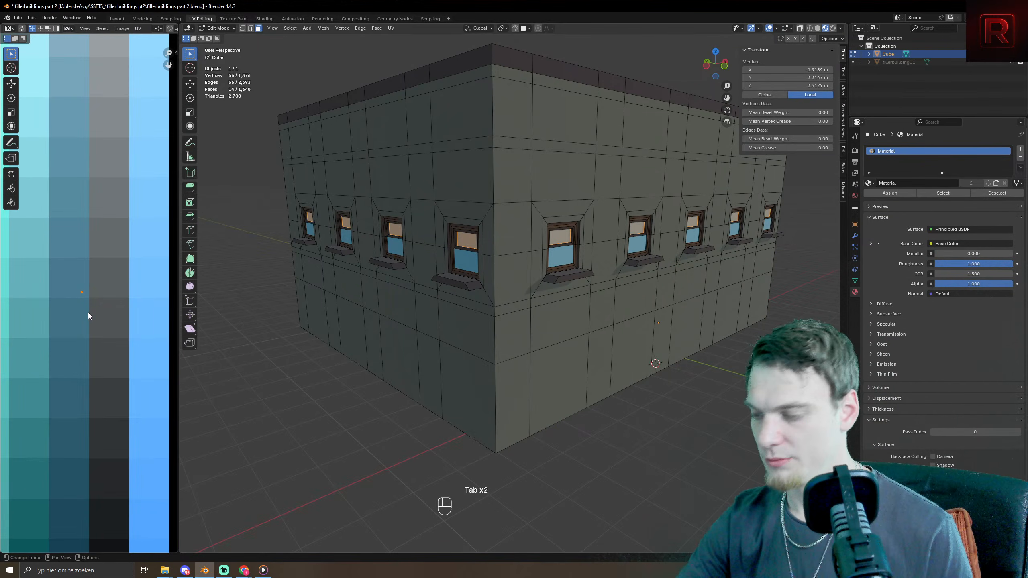
key(g)
click(64, 292)
key(Tab)
key(Tab)
- Select the lower pane faces of the two windows nearest the corner on the long outer wall and the four on the adjoining wall
scroll(588, 255, up, 2)
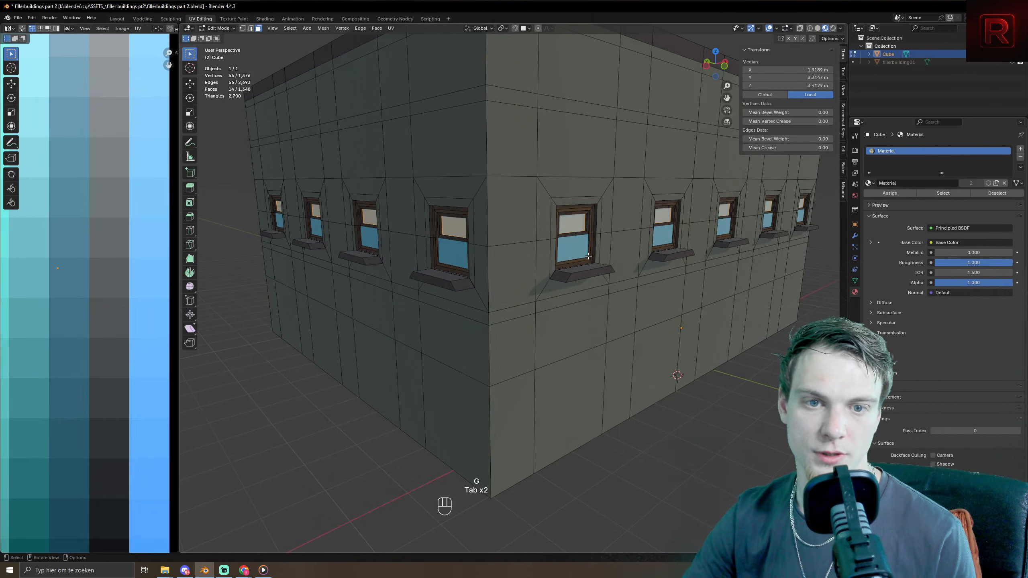
click(587, 256)
shift+click(666, 230)
shift+click(442, 254)
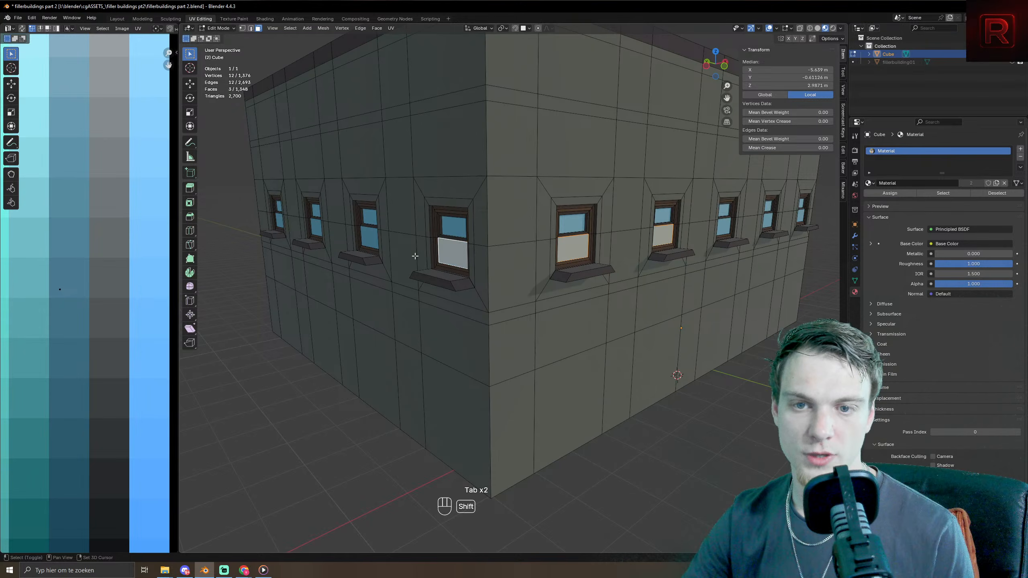
shift+click(363, 233)
shift+click(315, 226)
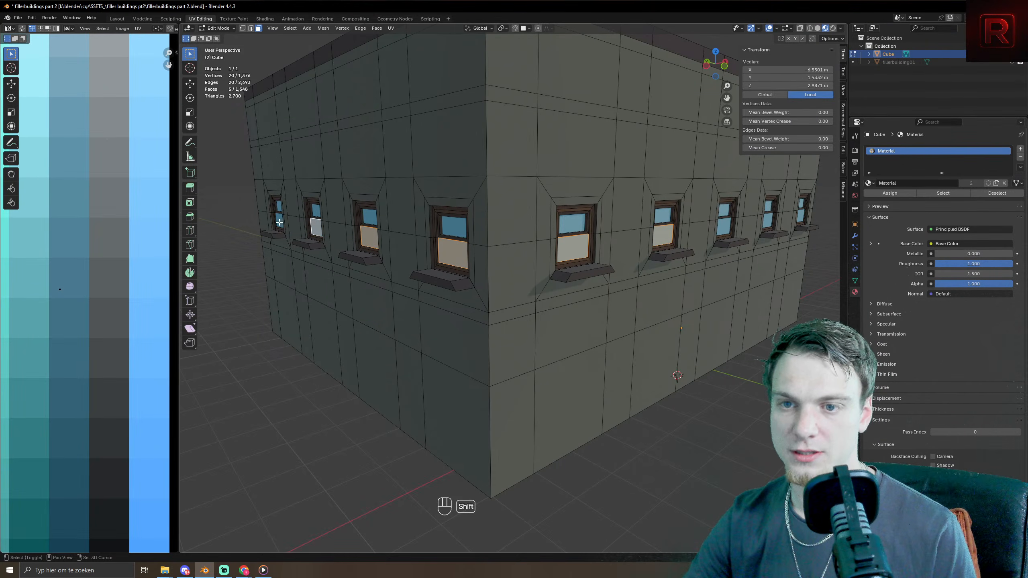
shift+click(279, 221)
- Add the lower pane faces of the three remaining windows on the long outer wall and the one on the wing end
middle_drag(279, 221, 529, 231)
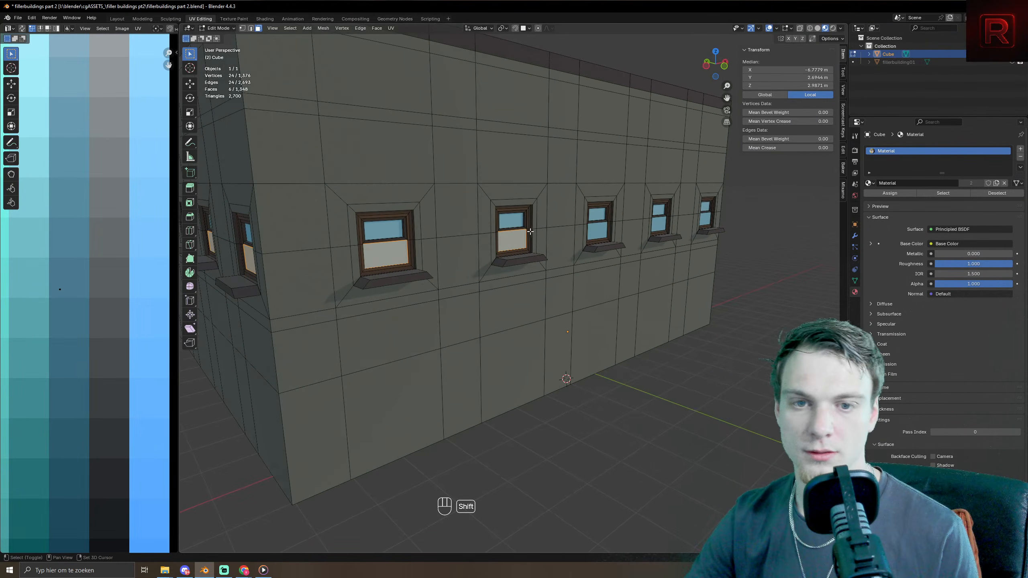
shift+click(603, 229)
shift+click(667, 226)
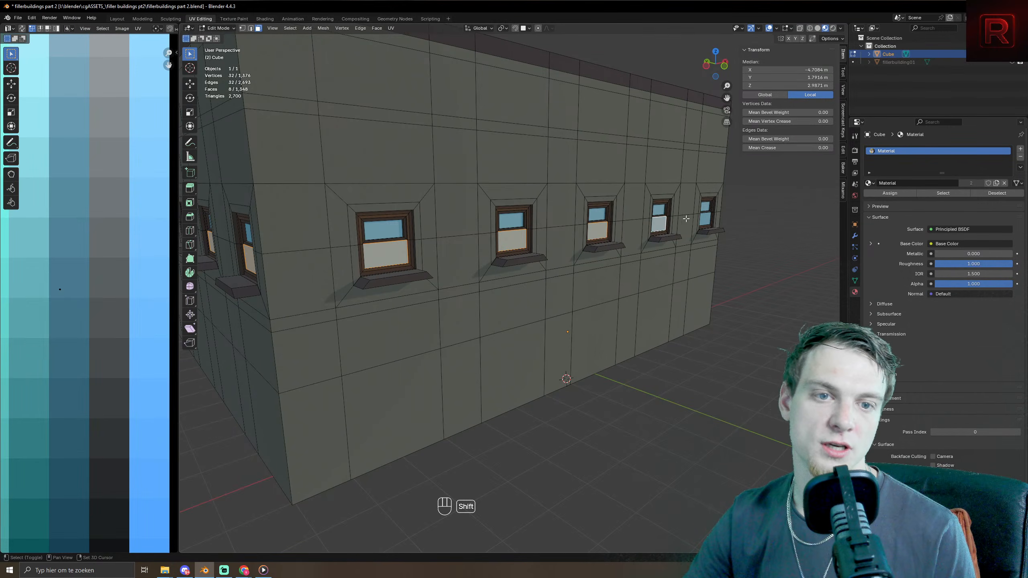
shift+click(706, 217)
middle_drag(705, 217, 638, 238)
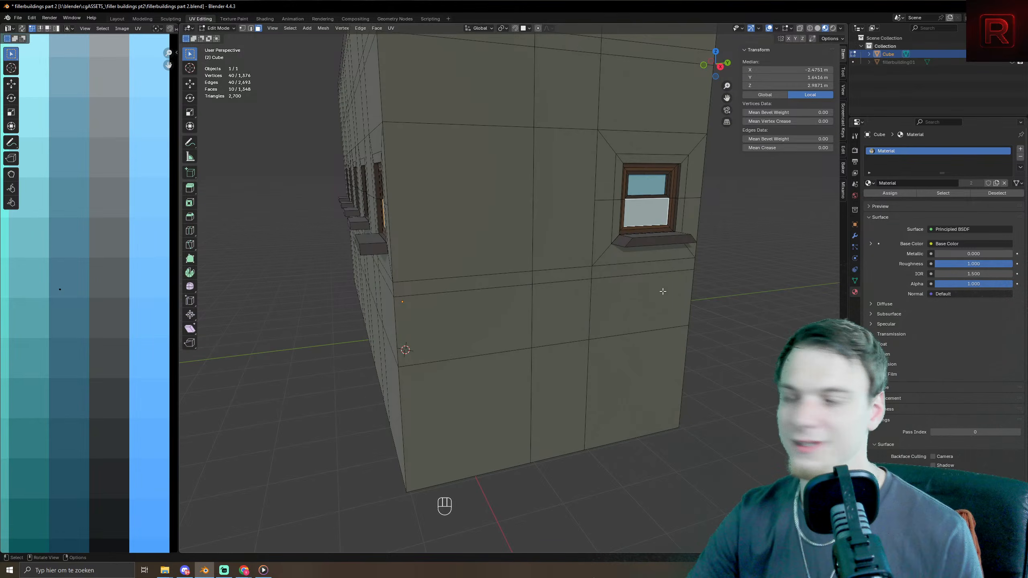
- Add the remaining lower pane faces on the inner walls and the other end wall to the selection
scroll(656, 294, down, 5)
middle_drag(631, 290, 440, 120)
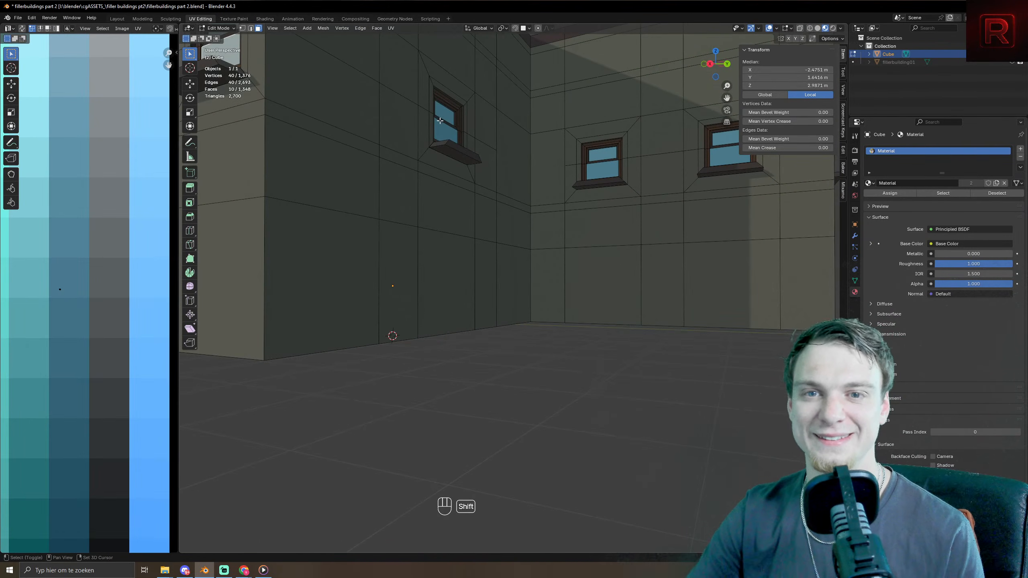
shift+click(596, 168)
scroll(597, 167, down, 5)
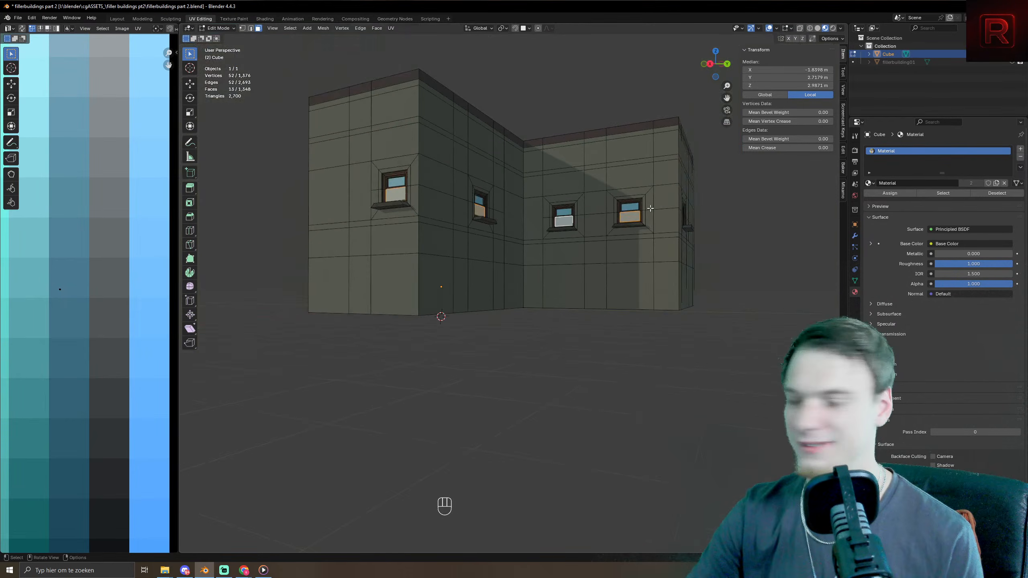
middle_drag(596, 168, 599, 245)
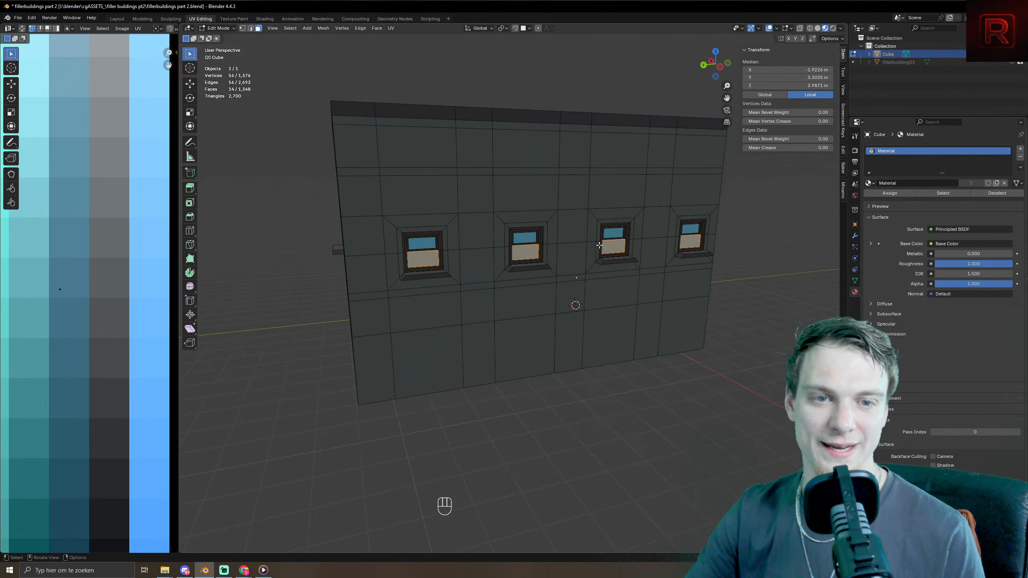
- Inset all selected lower pane faces by about 0.049 m to form sash borders
scroll(477, 277, down, 5)
middle_drag(477, 277, 567, 282)
scroll(568, 282, up, 4)
middle_drag(463, 348, 505, 352)
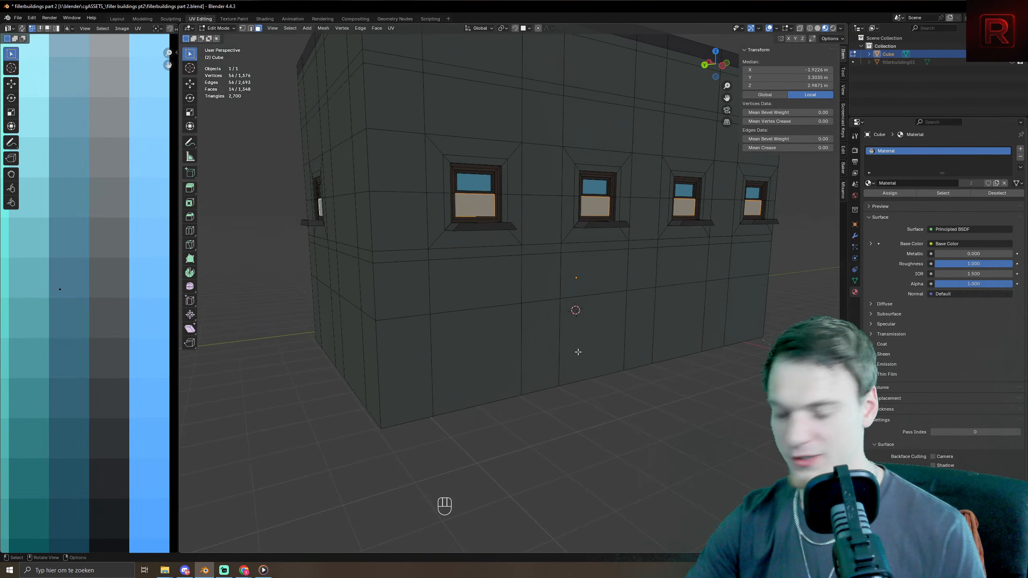
key(i)
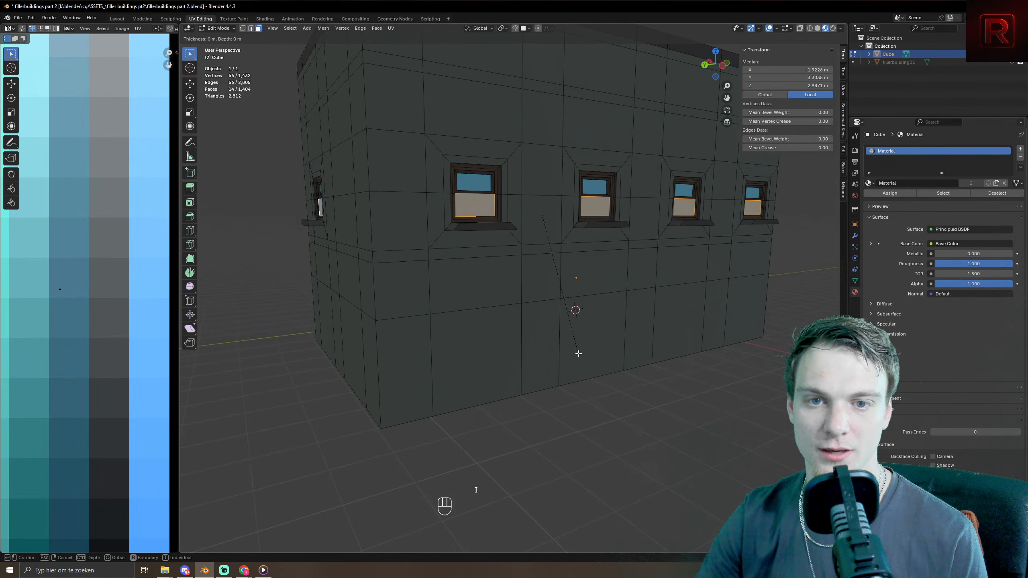
click(578, 350)
middle_drag(554, 342, 567, 365)
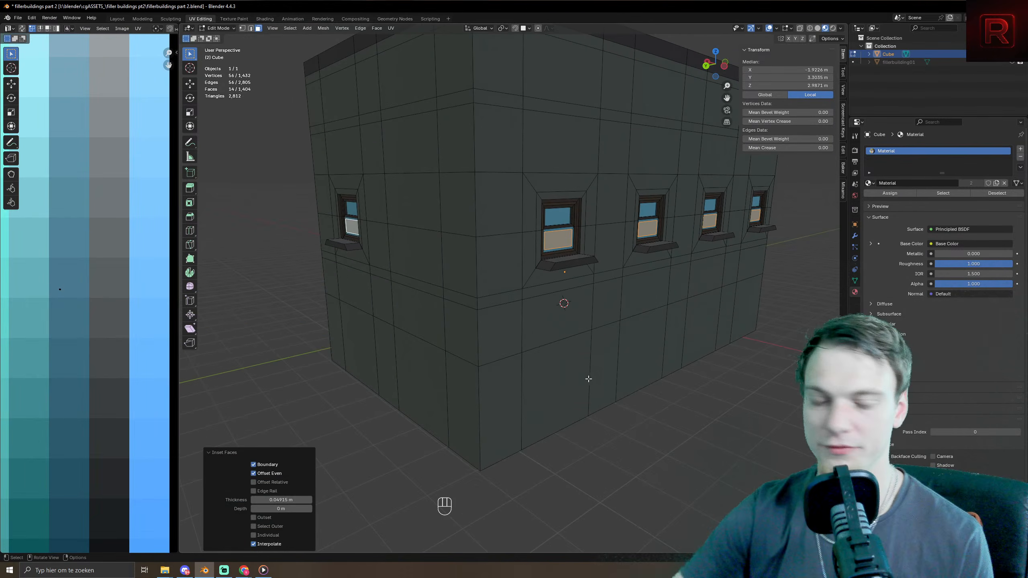
- Start extruding the inset panes along their normals, cancel the offset, and grow the selection twice to include the sash borders
scroll(583, 400, up, 5)
key(alt+e)
click(578, 422)
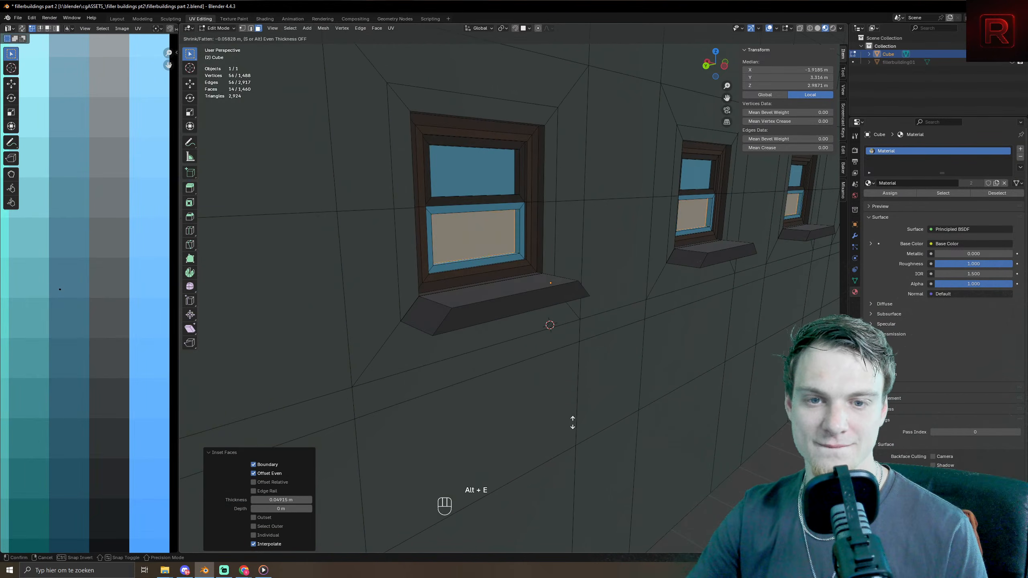
right_click(573, 423)
key(ctrl+KP_Add)
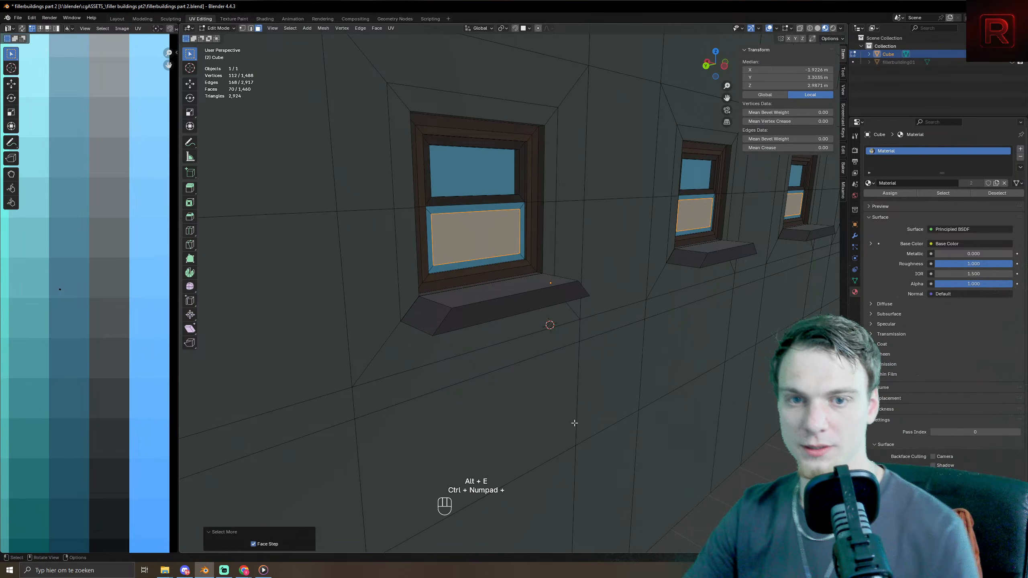
key(ctrl+KP_Add)
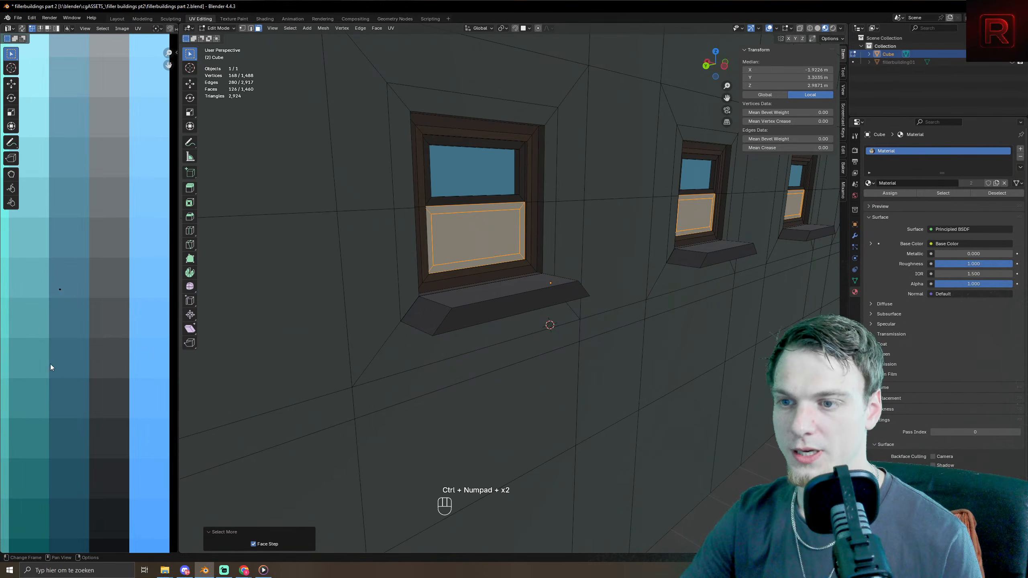
- Move the UVs of the lower panes and their borders onto a dark brown WOOD swatch and preview the colour in Object Mode
scroll(75, 347, down, 7)
key(a)
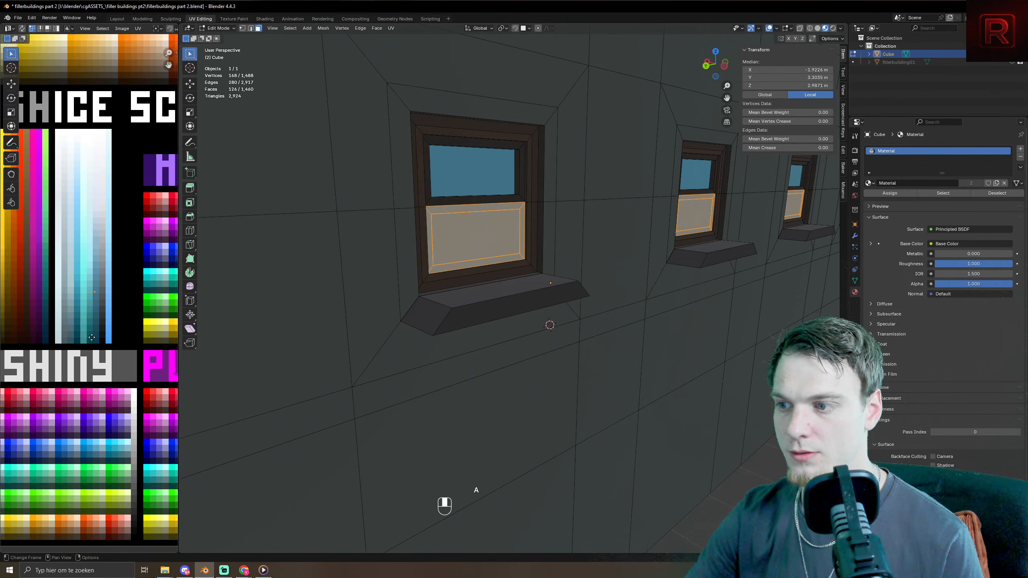
middle_drag(92, 337, 111, 340)
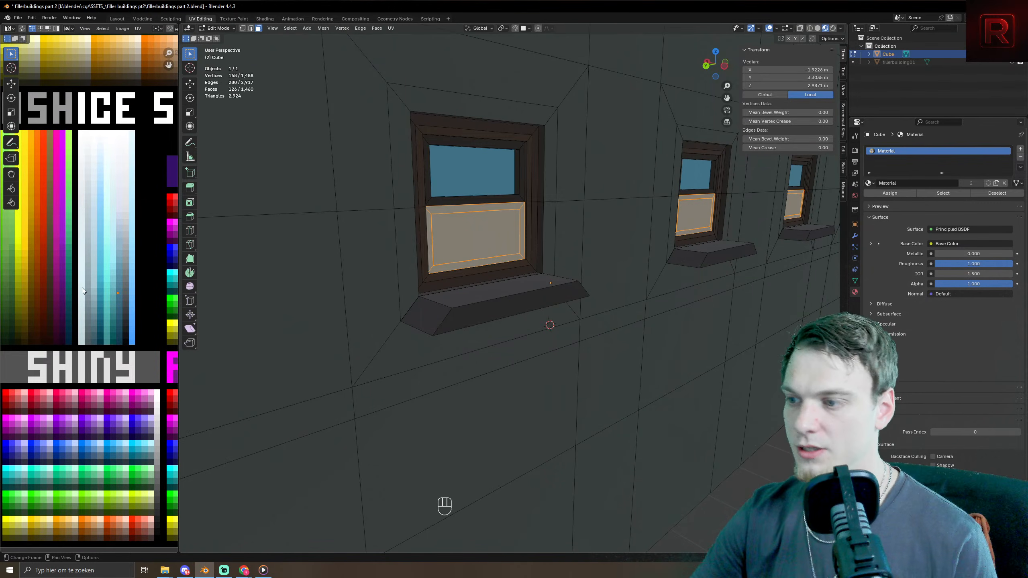
scroll(83, 289, down, 2)
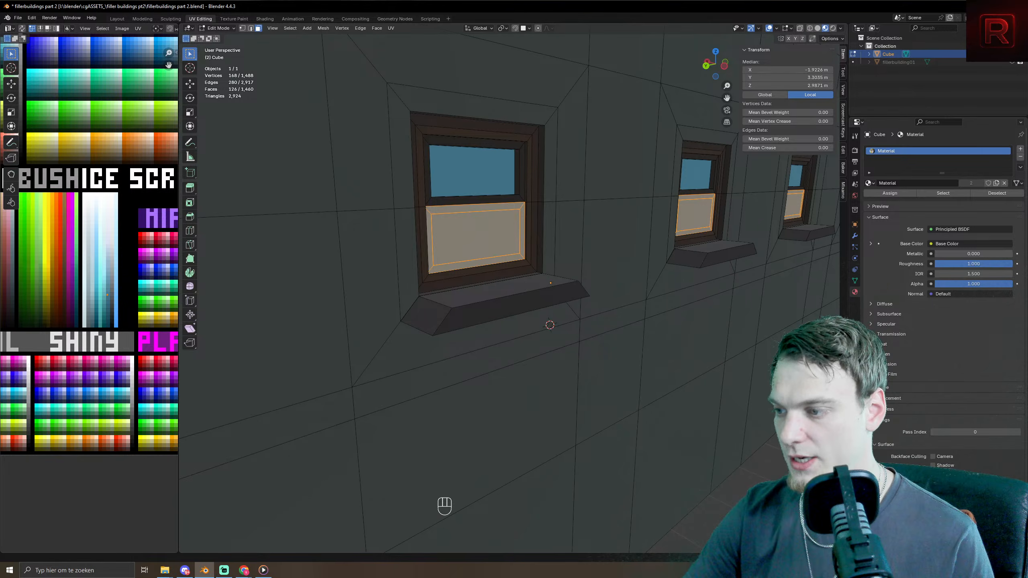
scroll(86, 333, down, 2)
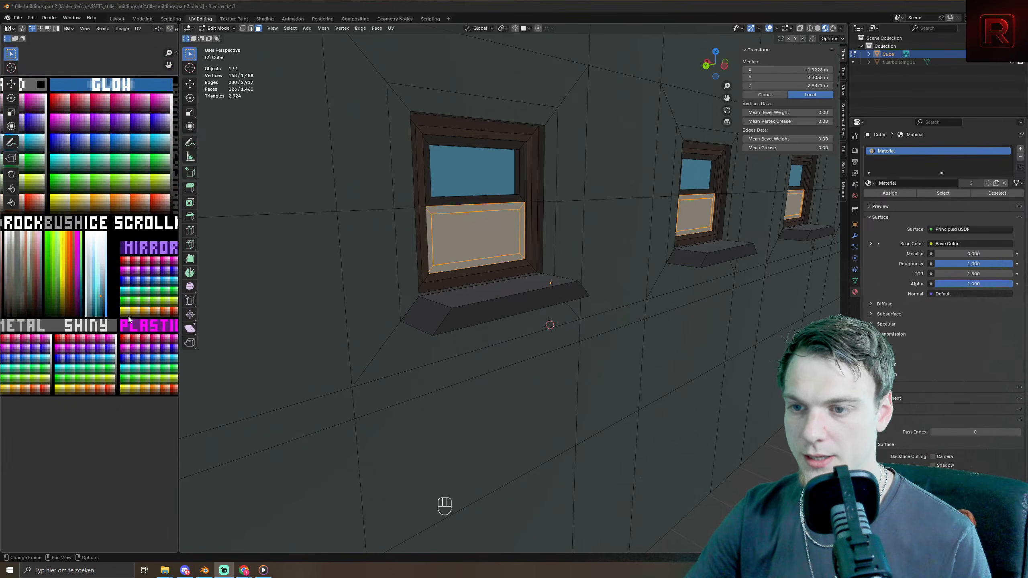
middle_drag(129, 317, 169, 319)
key(g)
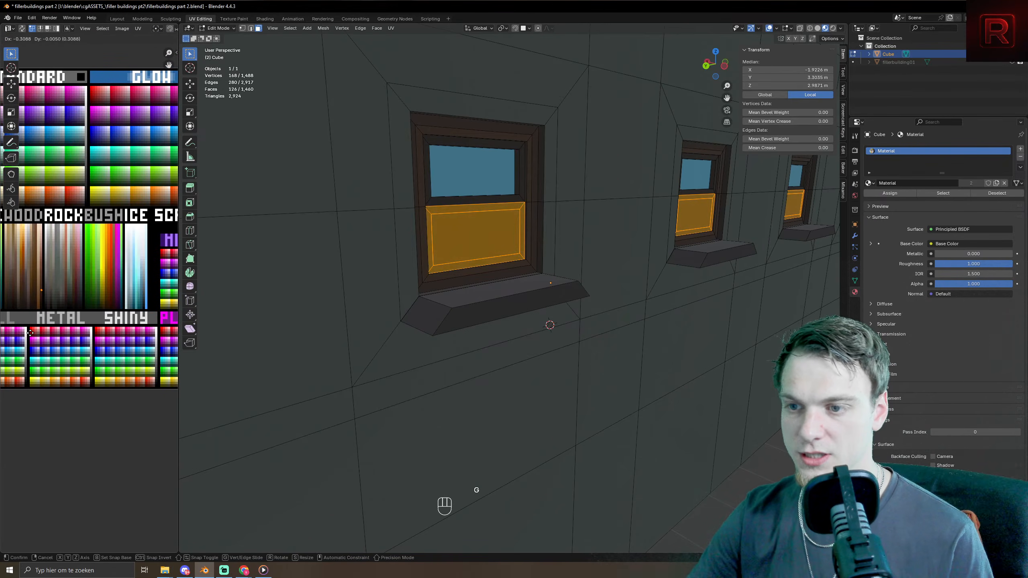
click(28, 334)
key(Tab)
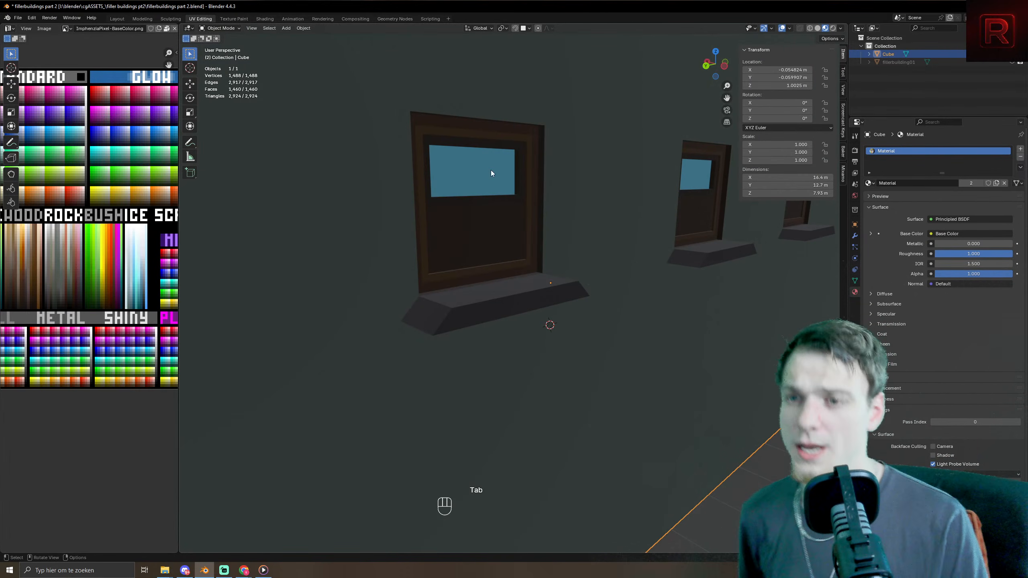
- Widen the UV editor to show the whole palette, examine the material's nodes in the Shading workspace and return to UV editing
drag(179, 249, 346, 263)
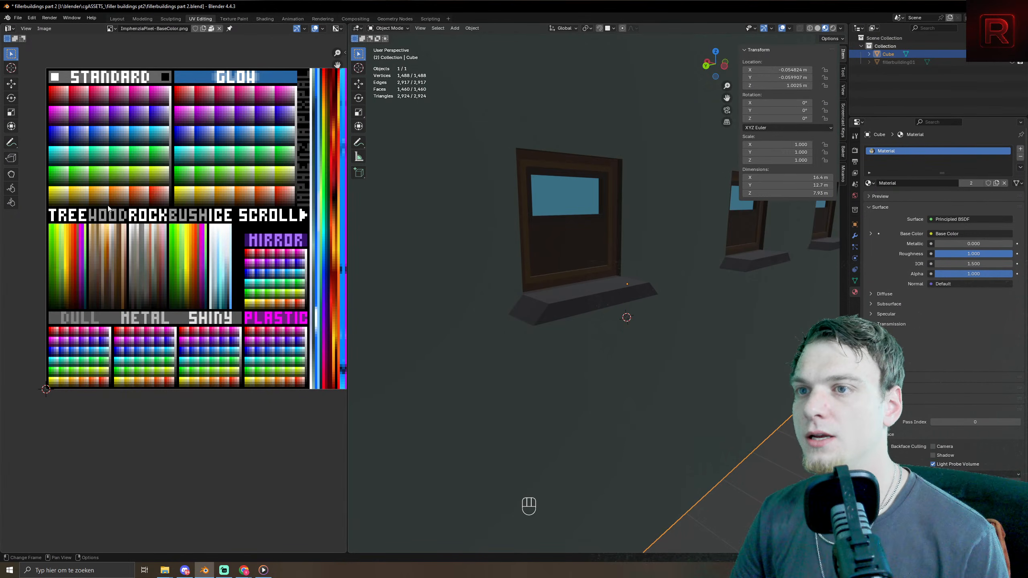
click(265, 20)
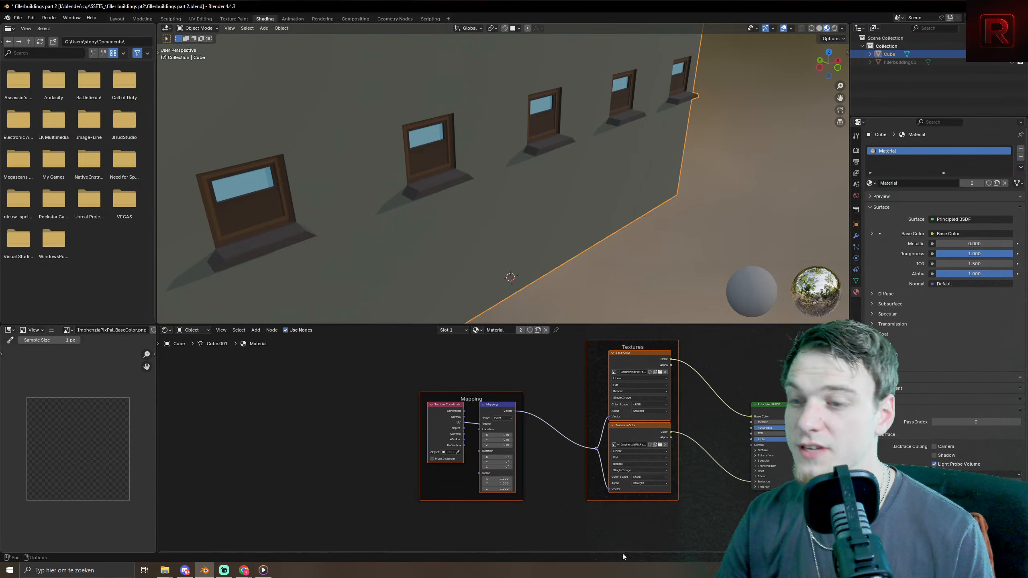
click(210, 19)
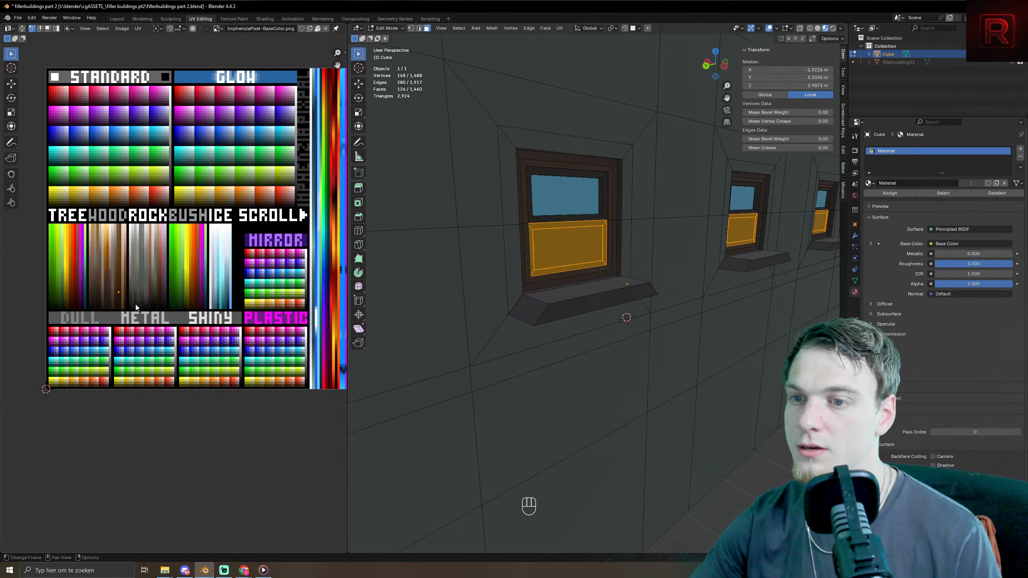
- Select only the inner lower pane faces of the four windows along the four-window wall
click(580, 244)
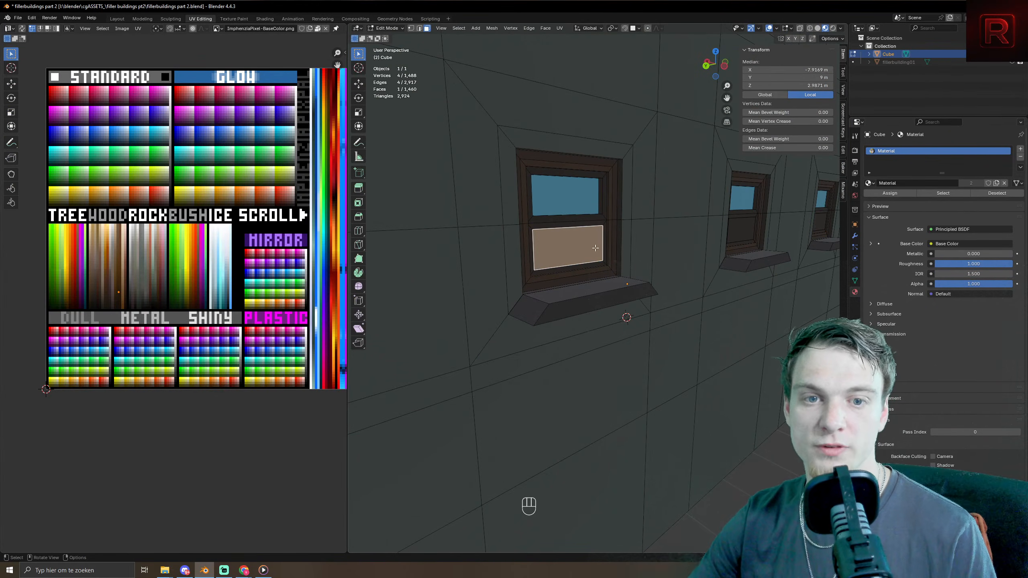
shift+click(747, 233)
shift+middle_drag(687, 288, 530, 291)
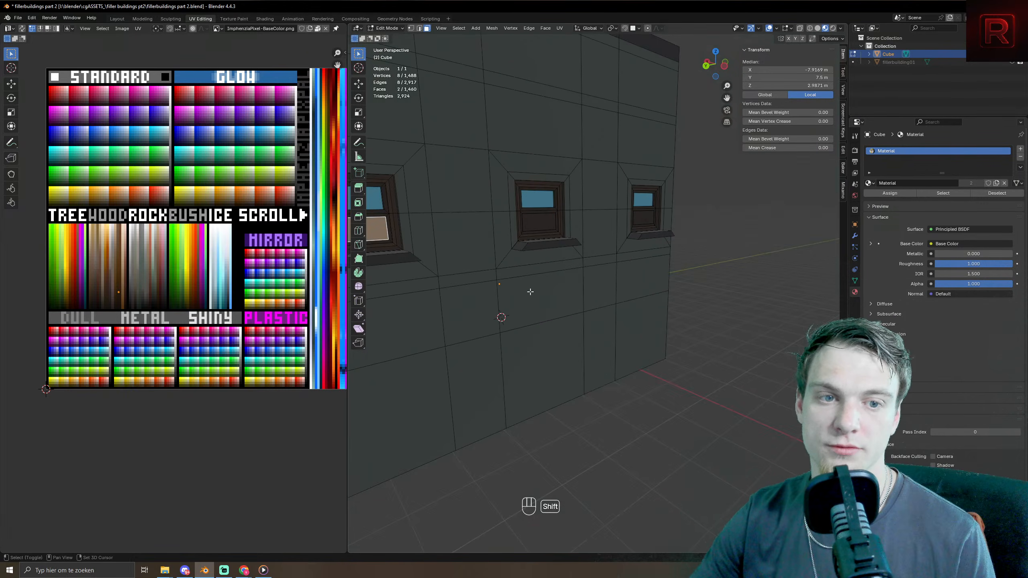
shift+click(539, 223)
shift+click(644, 218)
- Add the inner lower pane faces on the other end wall, inner walls, wing end and long five-window wall to the selection
mouse_move(644, 218)
middle_down()
mouse_move(512, 156)
mouse_move(516, 203)
middle_up()
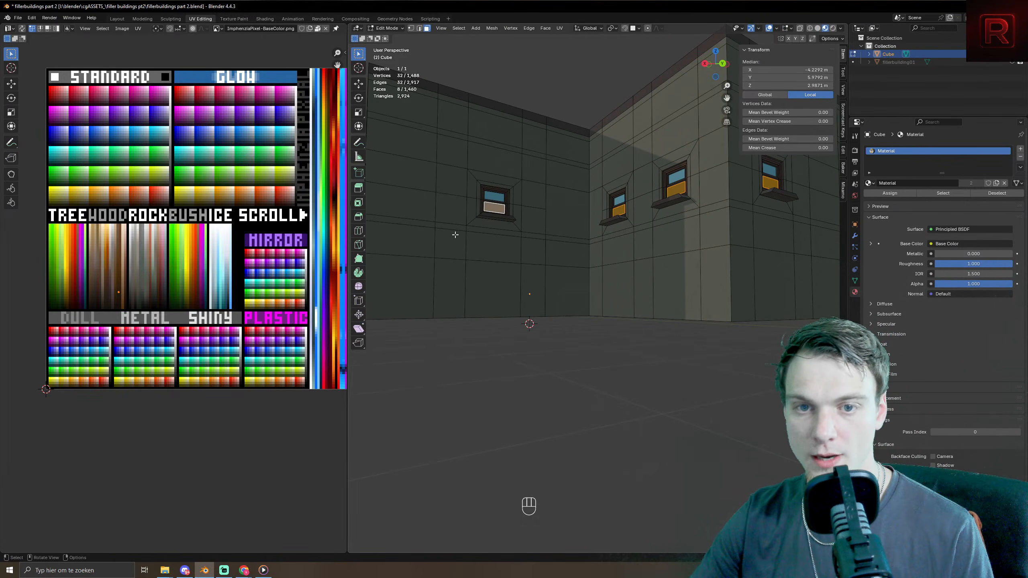
middle_drag(455, 235, 646, 299)
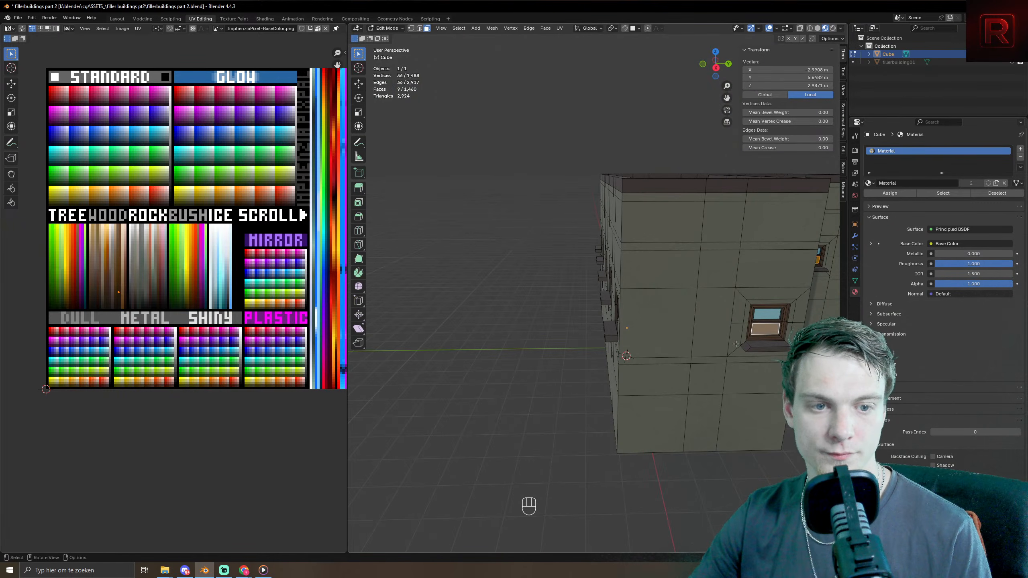
middle_drag(736, 344, 700, 312)
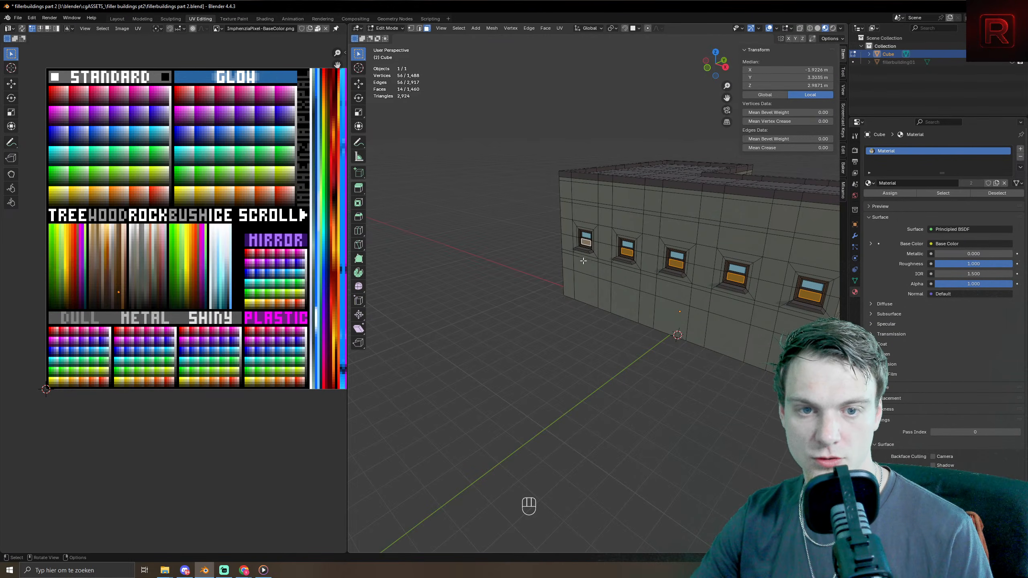
middle_drag(583, 260, 621, 268)
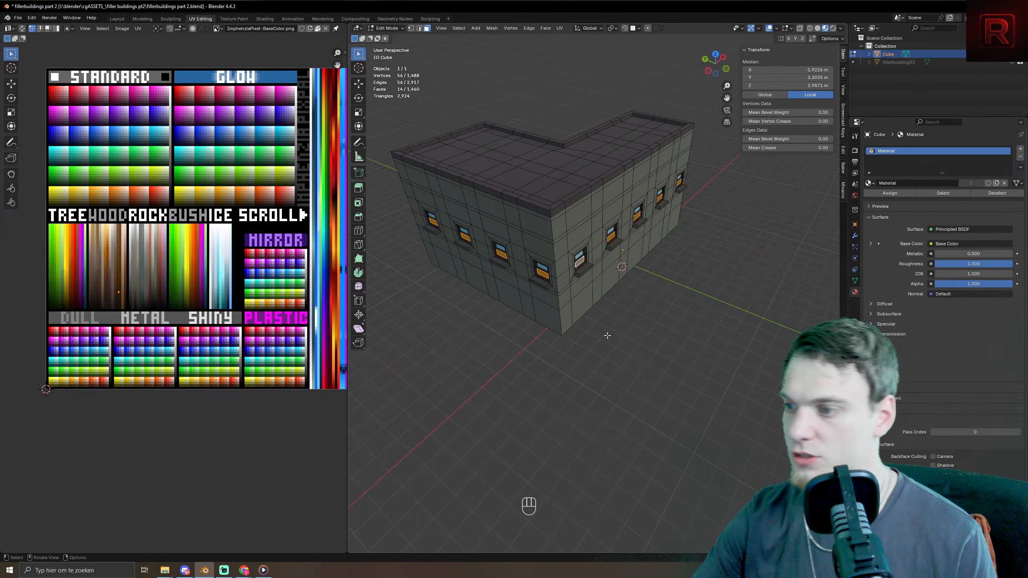
- Extrude the selected lower panes along their normals by -0.0167 m to recess the glass into the sashes
scroll(607, 335, up, 4)
middle_drag(607, 326, 657, 336)
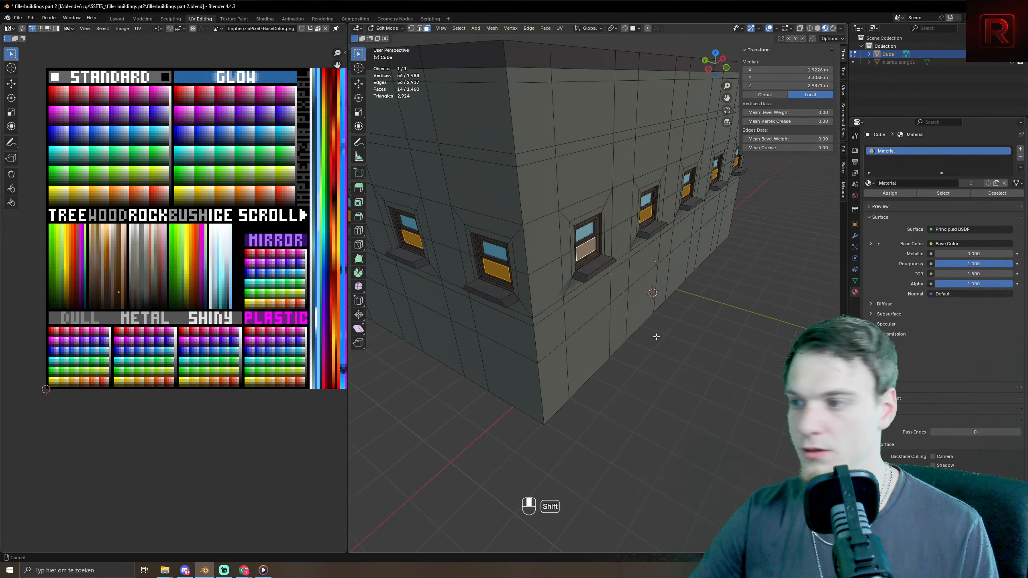
scroll(657, 336, up, 5)
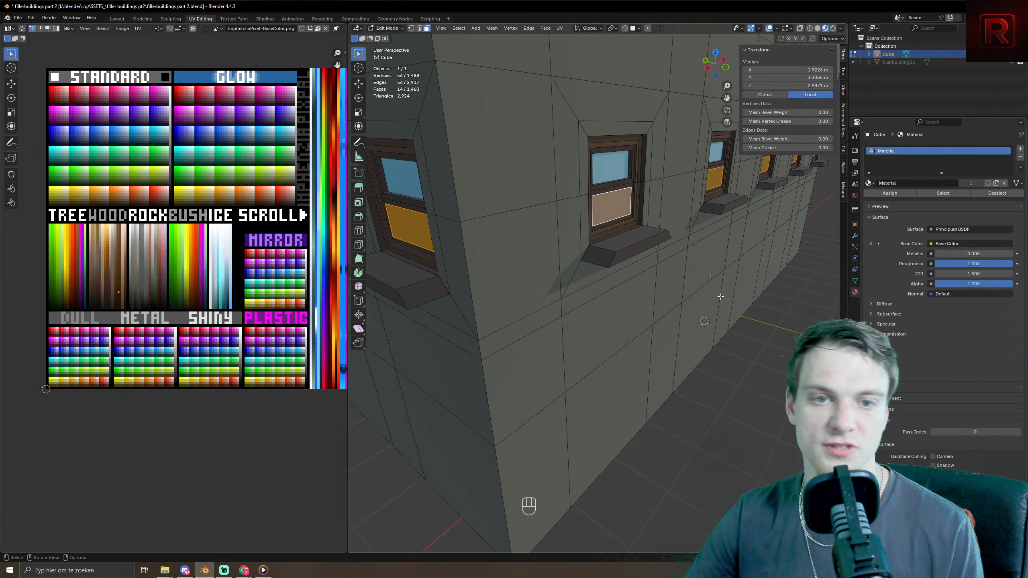
scroll(720, 297, up, 2)
shift+middle_drag(720, 297, 720, 354)
key(alt+e)
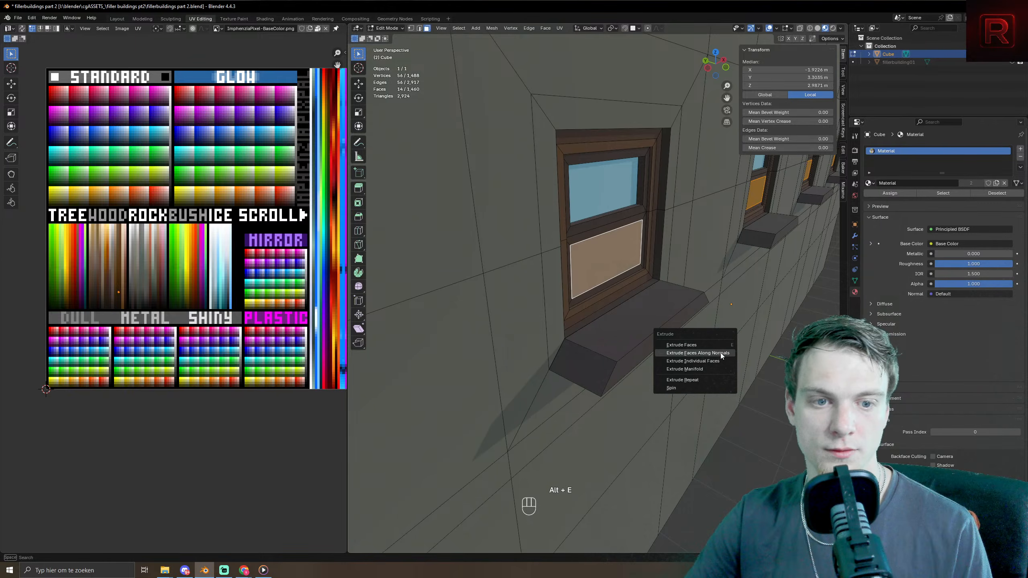
click(721, 352)
click(709, 325)
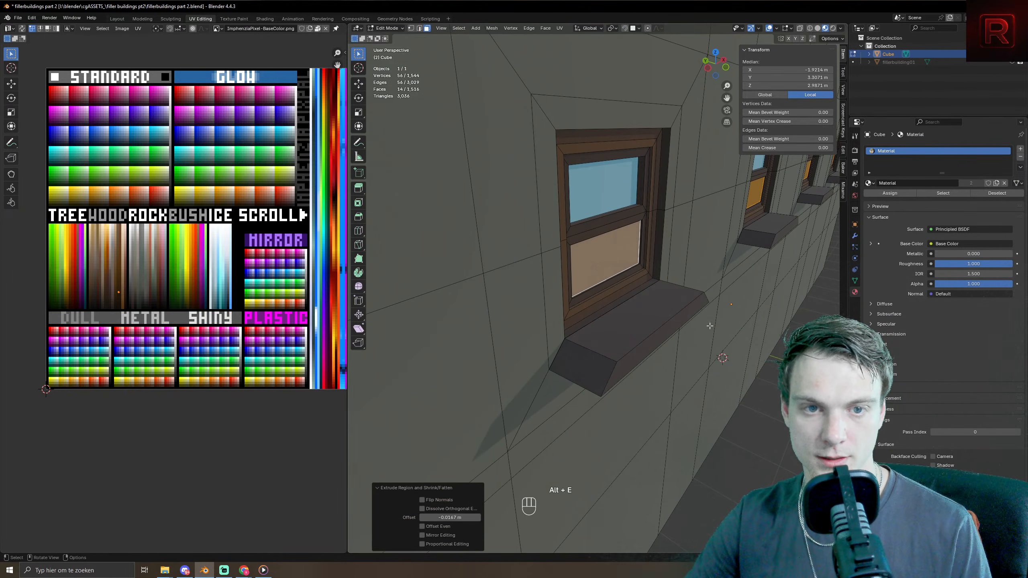
- Move the selected lower panes' UVs onto the light blue area of the palette's ICE gradient and review the windows in Object Mode
key(g)
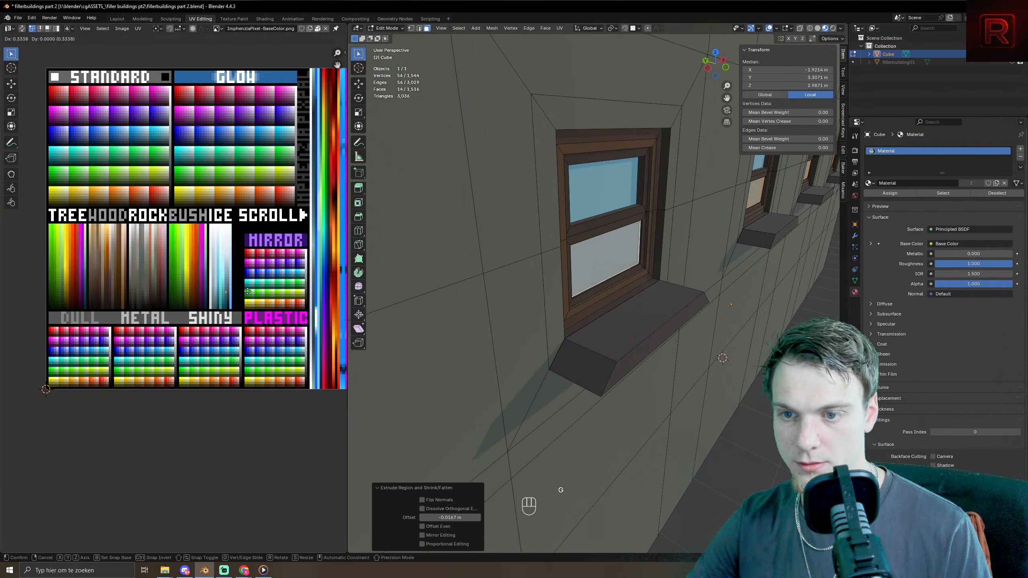
key(Tab)
scroll(673, 258, down, 10)
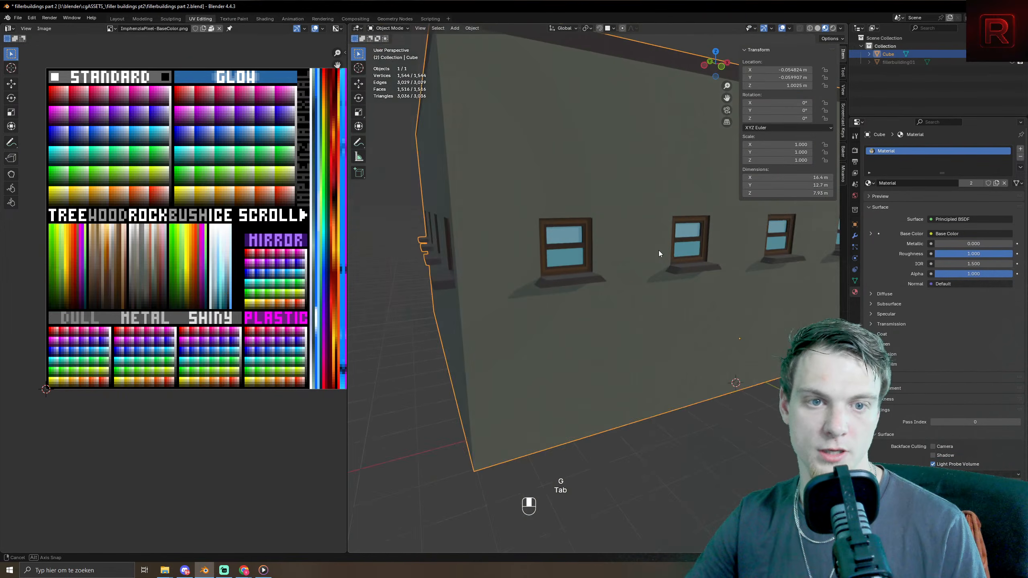
mouse_move(678, 363)
middle_down()
mouse_move(704, 386)
mouse_move(688, 365)
middle_up()
click(600, 230)
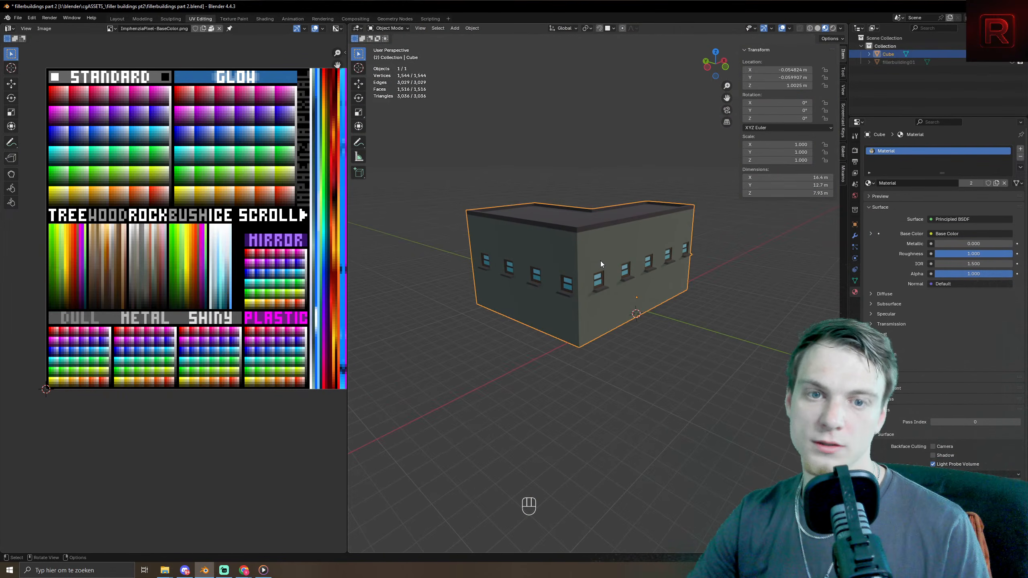
- Try a single horizontal loop cut around the walls above the windows, then undo it
middle_drag(600, 264, 575, 227)
scroll(562, 204, up, 8)
key(Tab)
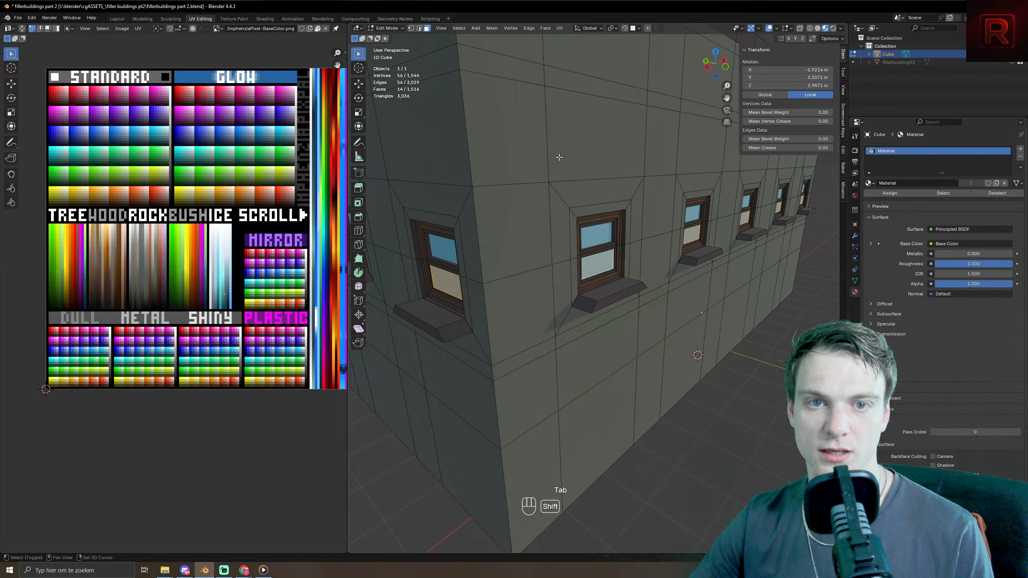
shift+middle_drag(559, 157, 585, 240)
scroll(612, 251, down, 8)
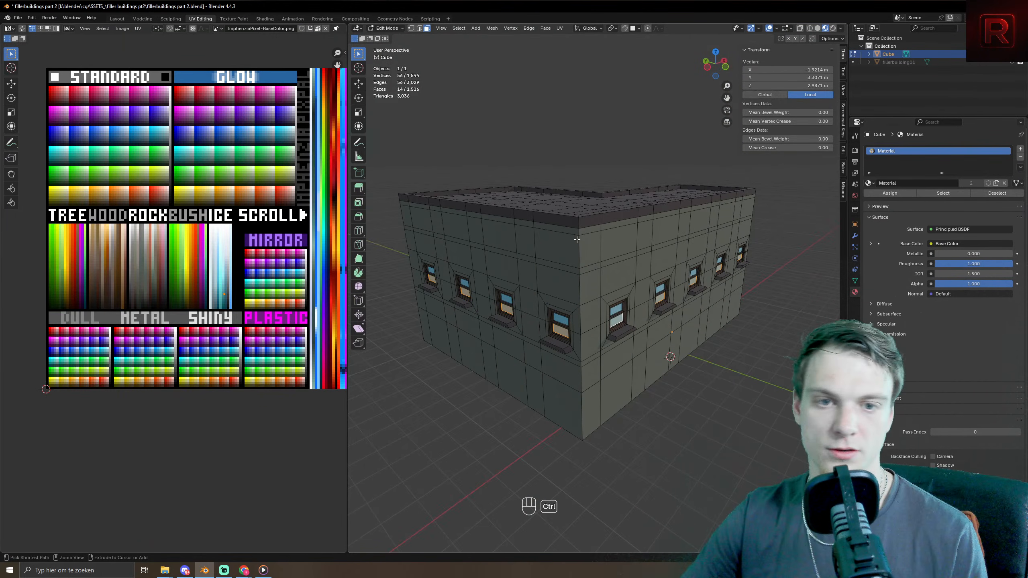
key(ctrl+r)
click(578, 258)
scroll(630, 269, down, 3)
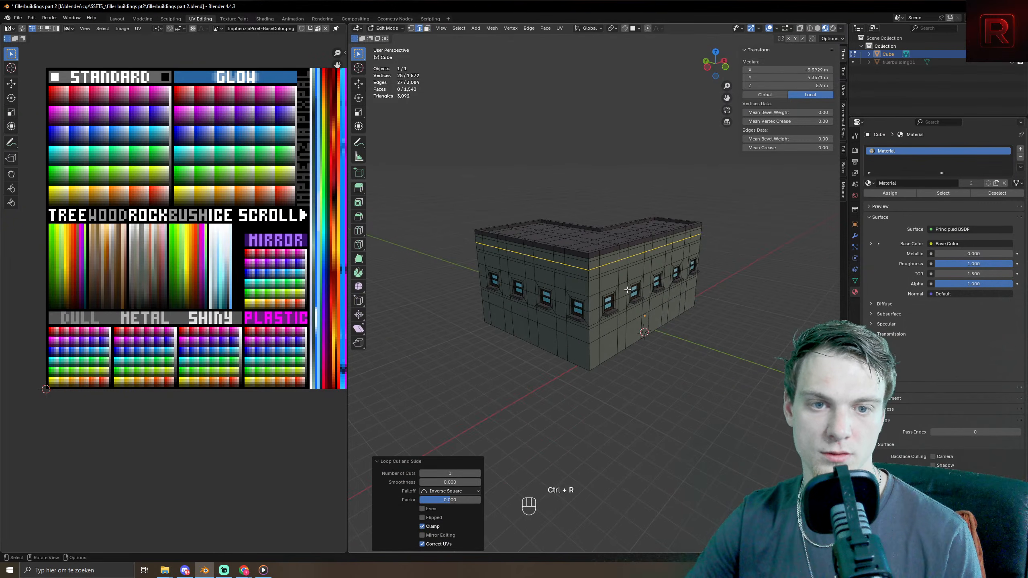
middle_drag(630, 269, 574, 335)
key(ctrl+z)
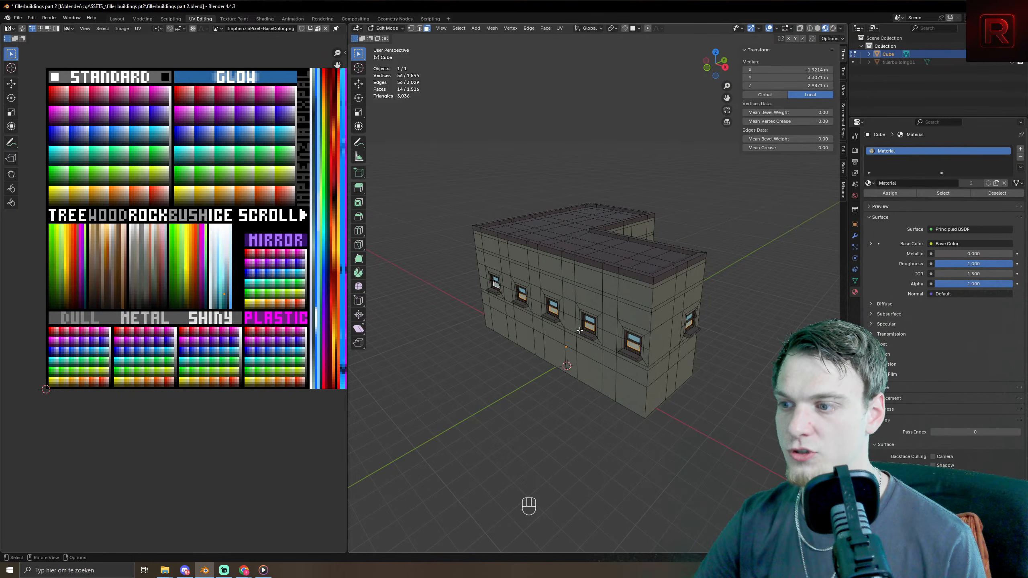
- Add a second material slot to the building with a new material named pallete
middle_drag(580, 330, 597, 258)
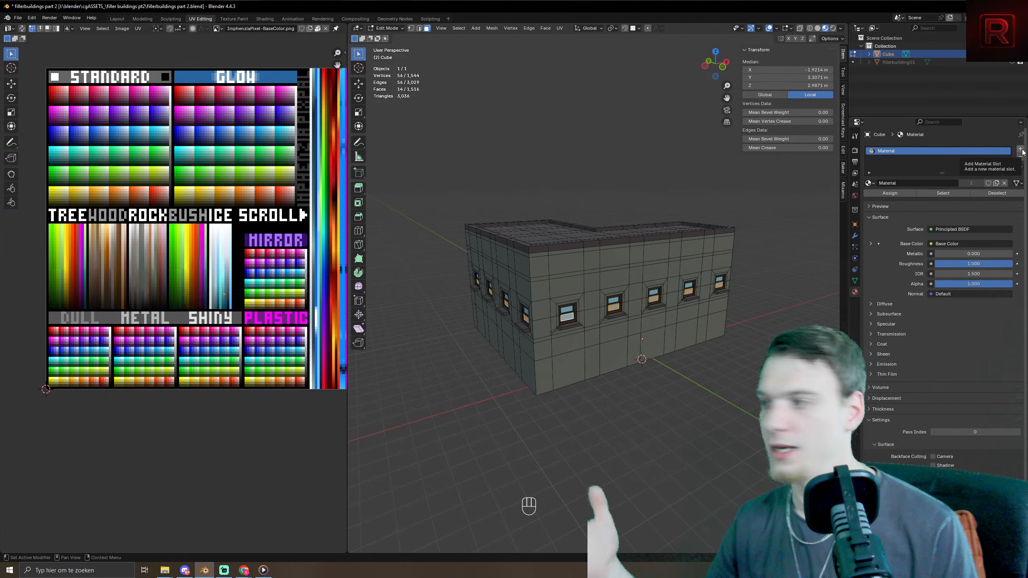
click(1020, 150)
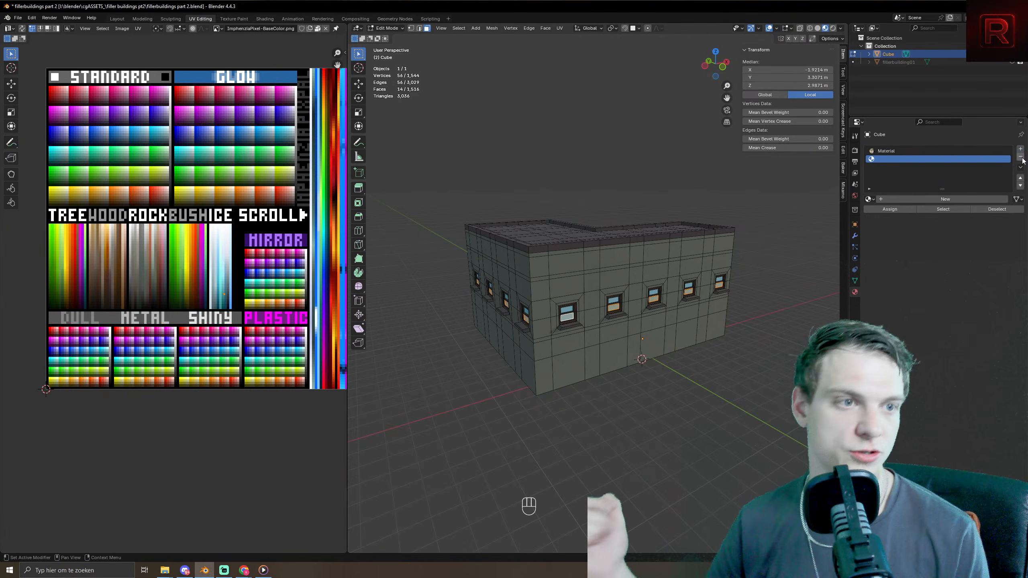
click(926, 199)
double_click(884, 159)
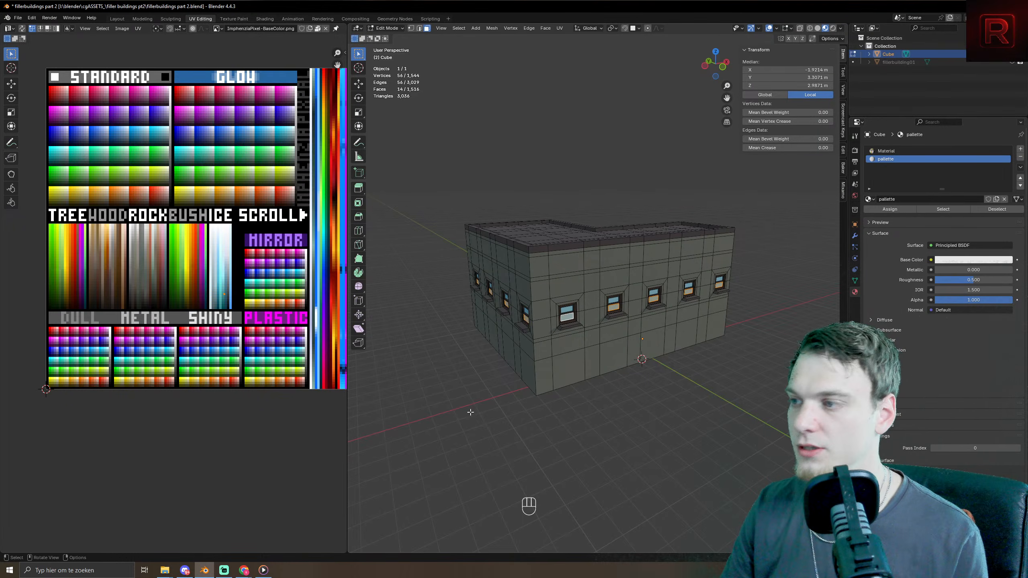
- Add a 2 m cube in Object Mode and move it -6.265 m along Y, clear of the building
middle_drag(567, 376, 488, 377)
key(Tab)
key(shift+a)
mouse_move(641, 383)
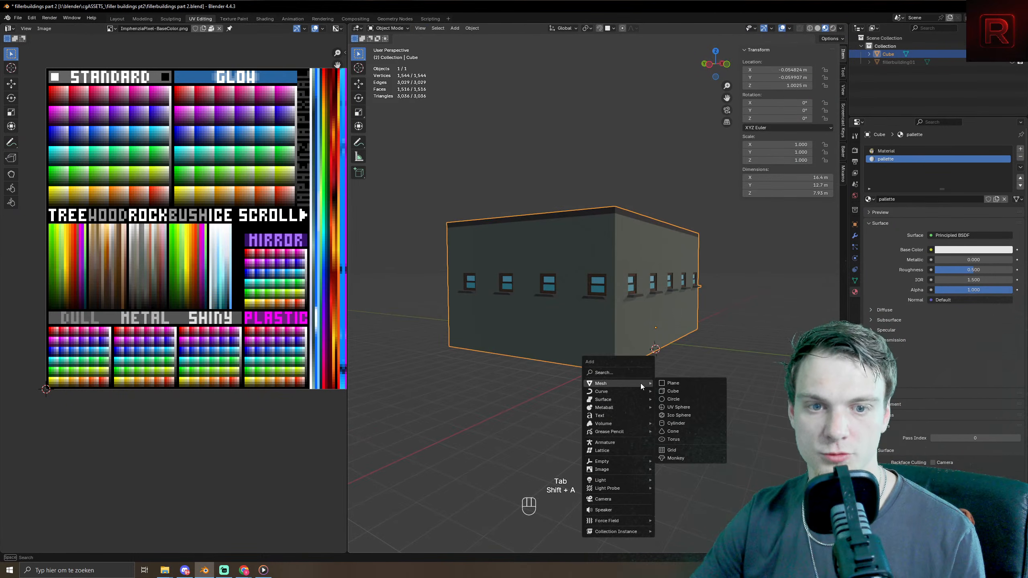
click(693, 391)
key(g)
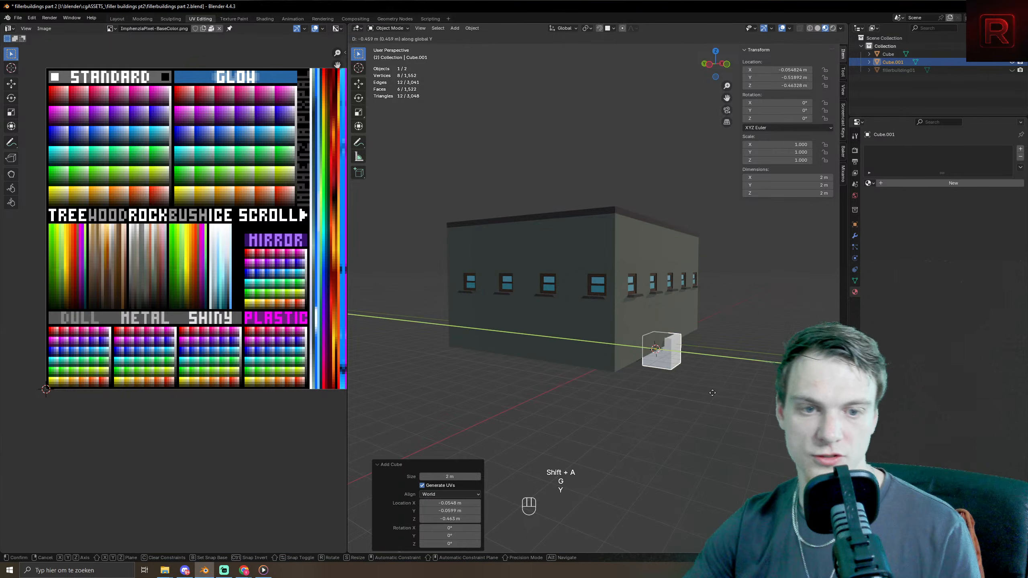
key(y)
click(762, 434)
key(KP_Decimal)
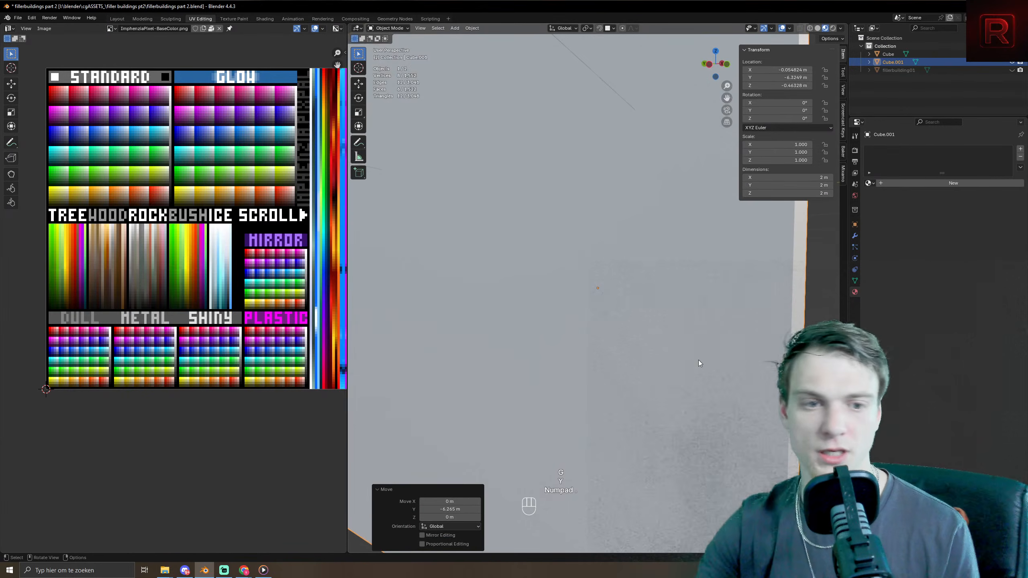
- Raise the new cube 1.1823 m along Z
middle_drag(660, 416, 711, 435)
key(g)
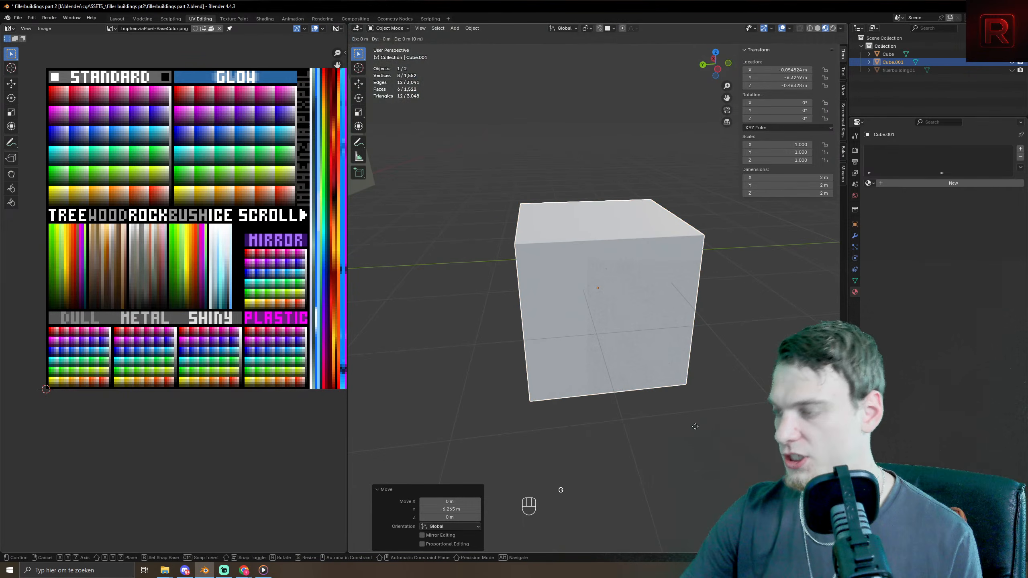
key(z)
click(762, 323)
middle_drag(762, 322, 684, 349)
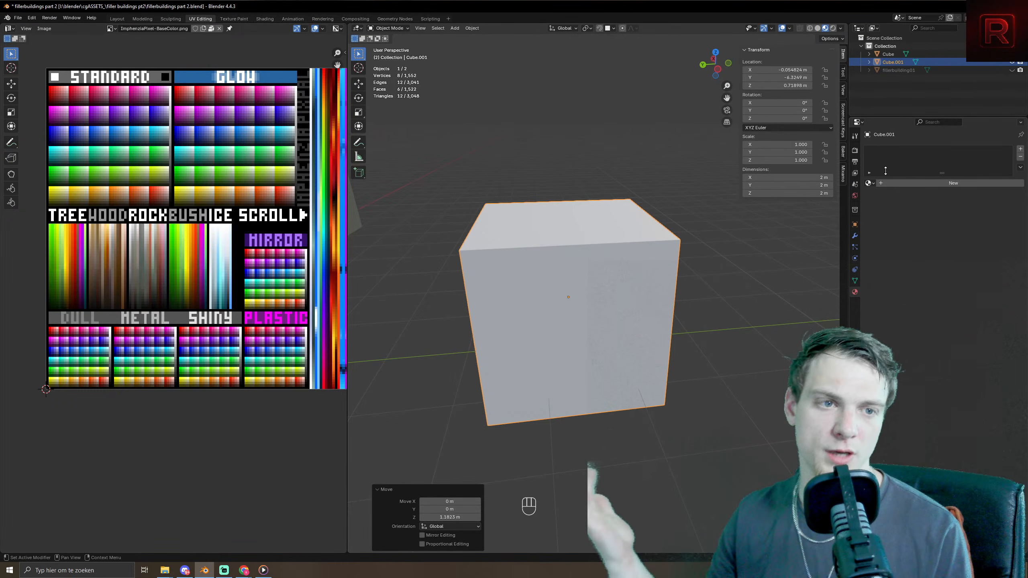
- Assign the existing pallete material to the cube and show its nodes in the Shading workspace
click(867, 183)
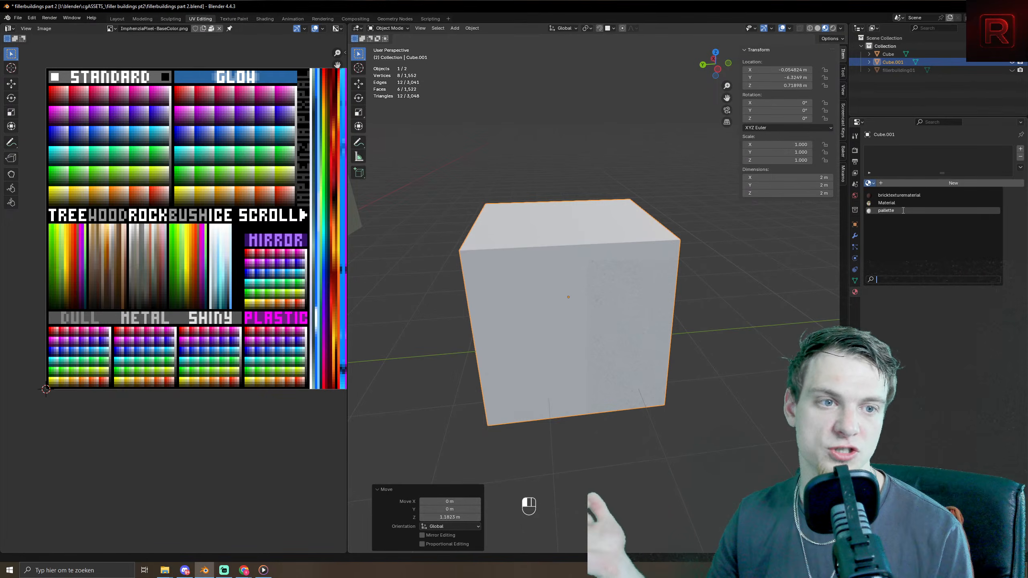
click(886, 210)
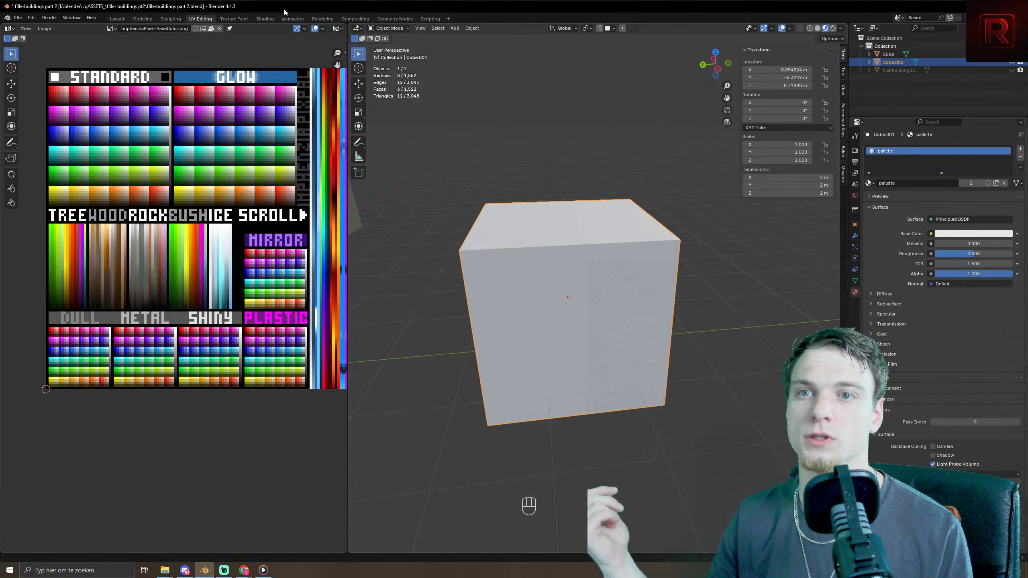
click(263, 18)
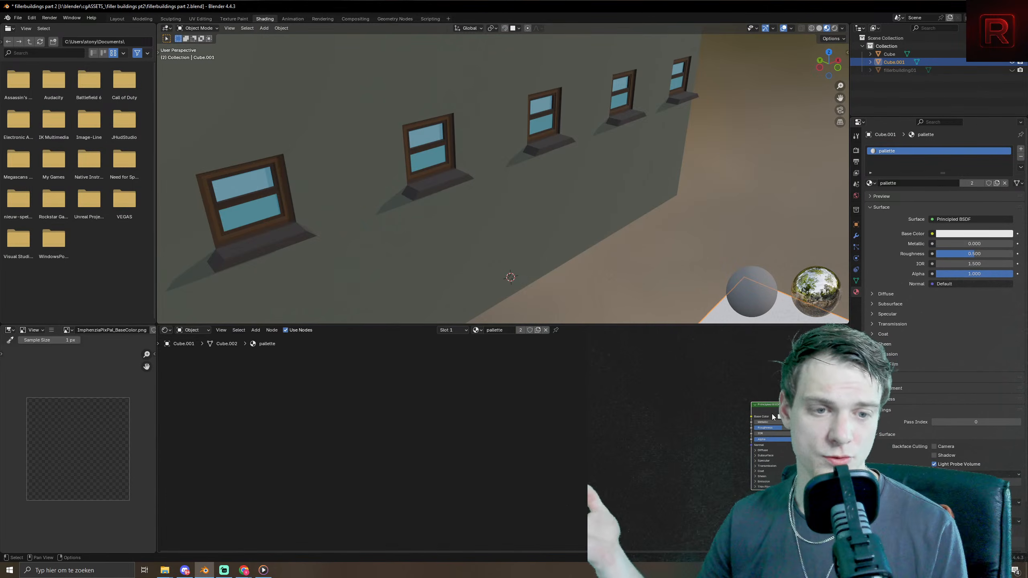
- Check in the add-on preferences whether Node Wrangler is enabled
click(28, 18)
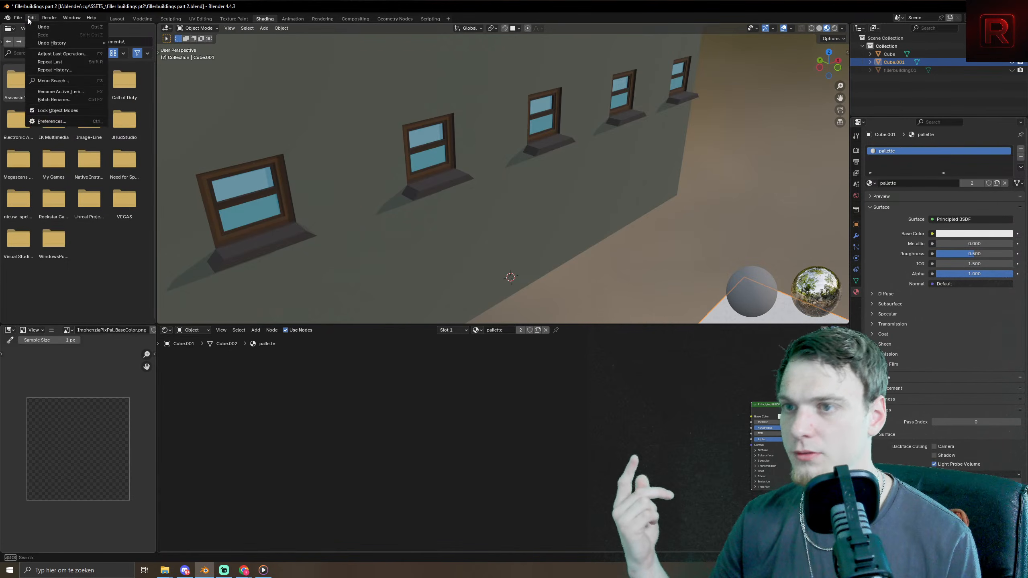
click(46, 122)
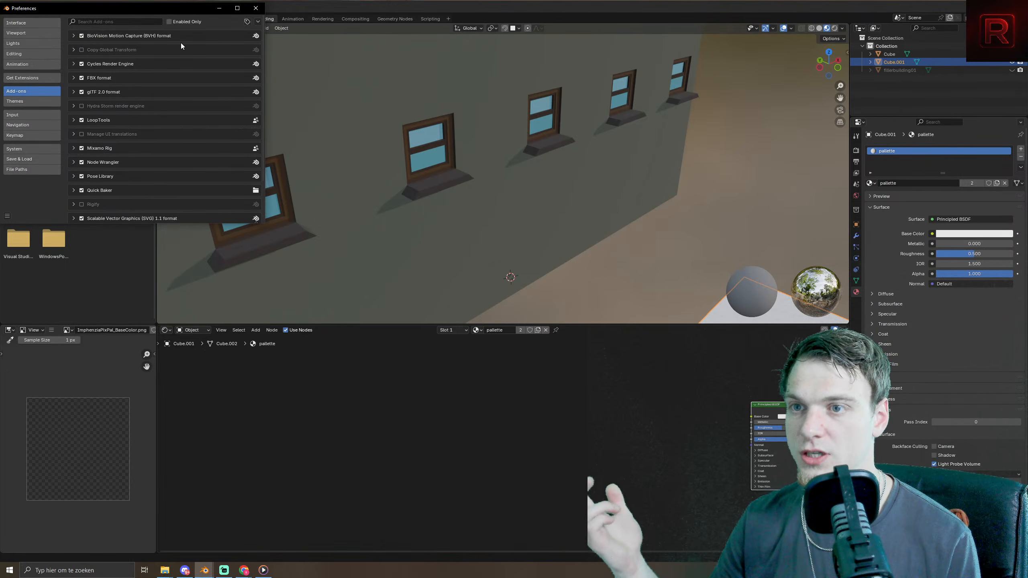
click(256, 9)
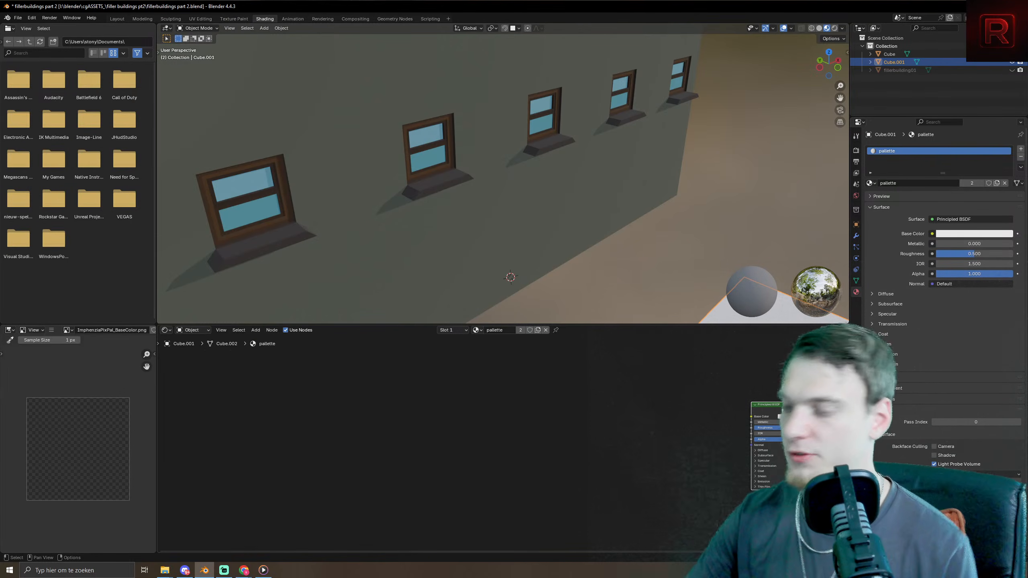
- Start Node Wrangler's Principled Texture Setup and browse the T7 drive to the blender\PALLETE\Textures folder
key(ctrl+shift+t)
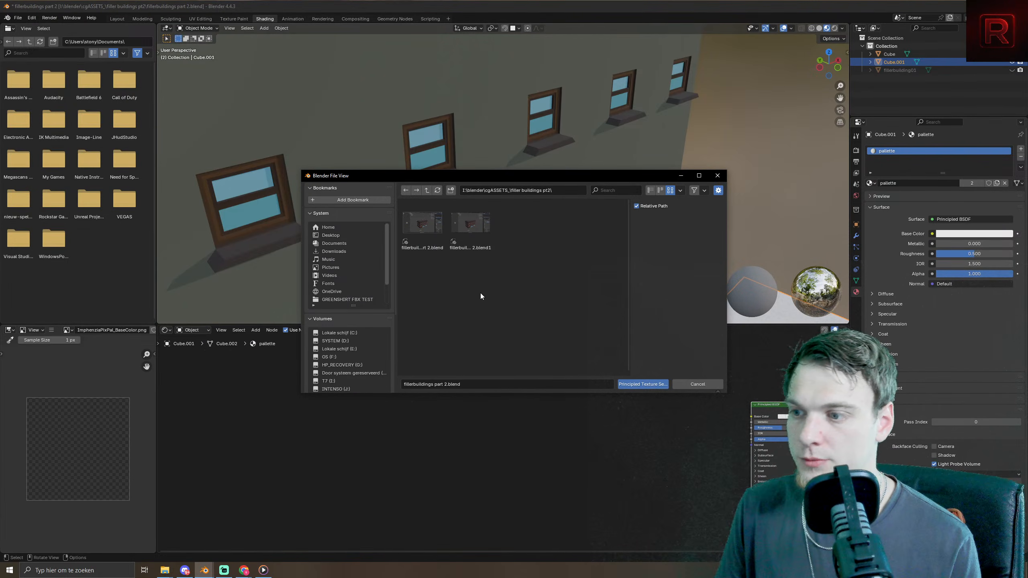
scroll(329, 352, down, 6)
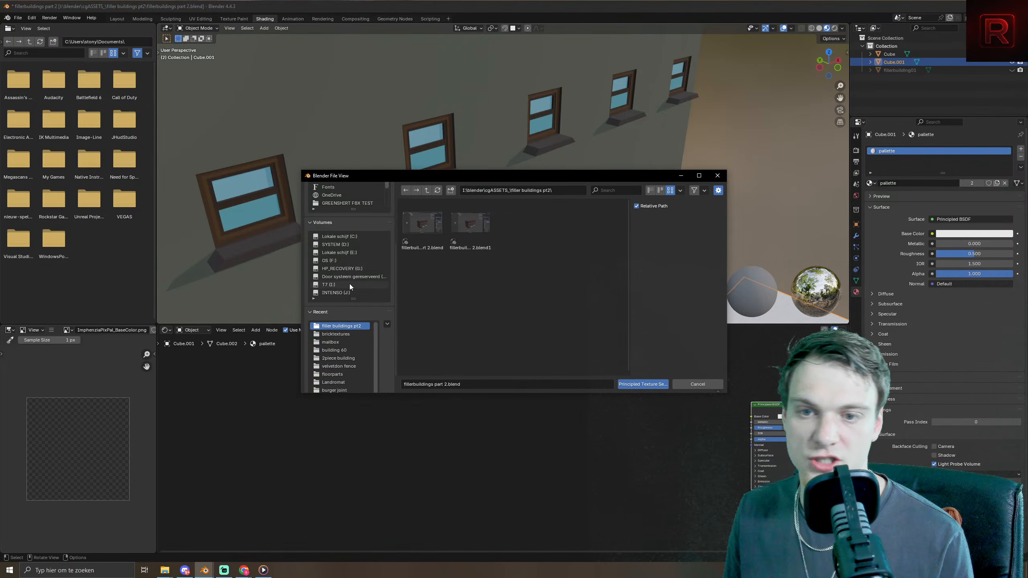
click(349, 283)
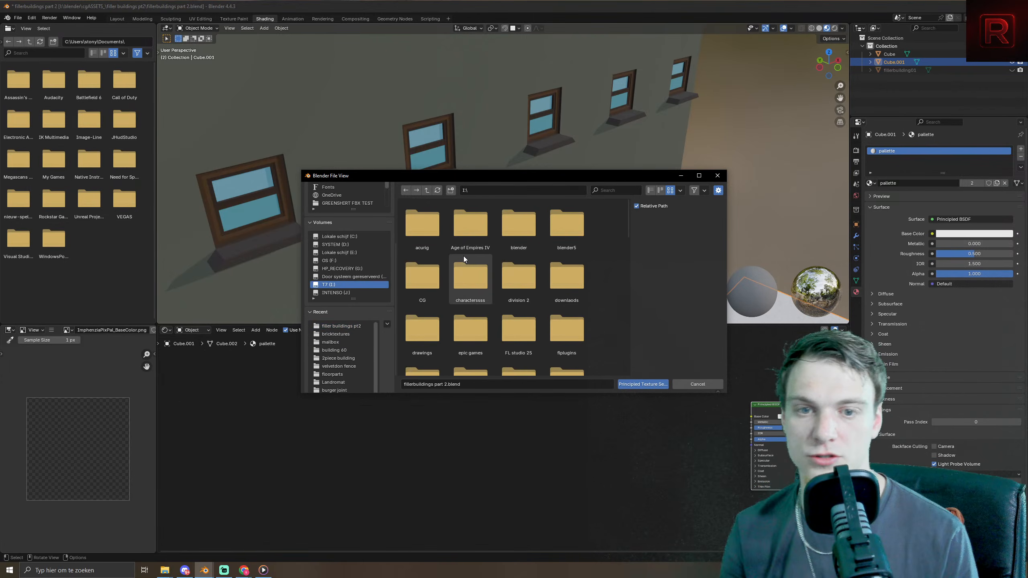
scroll(615, 324, down, 3)
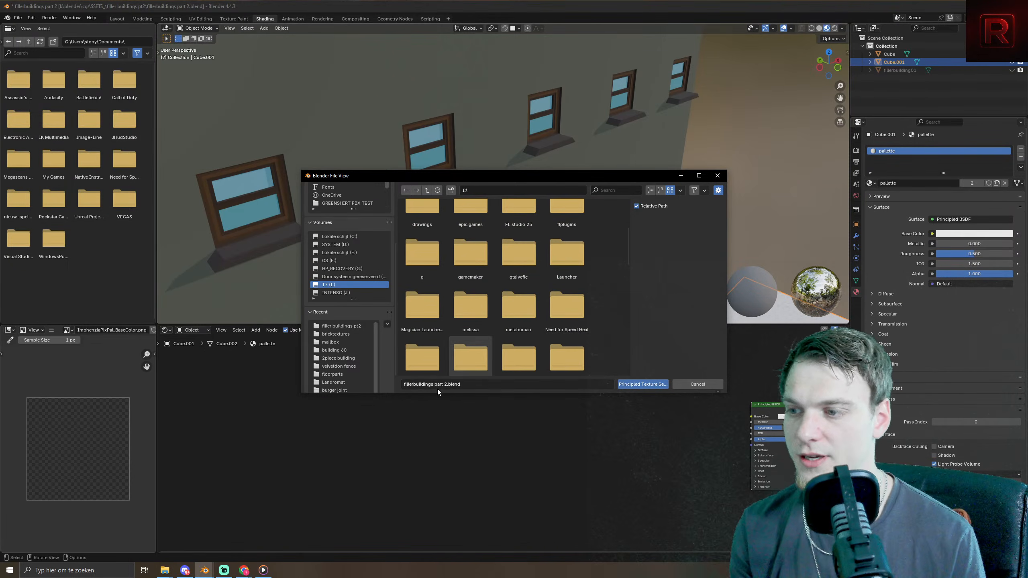
scroll(565, 273, down, 4)
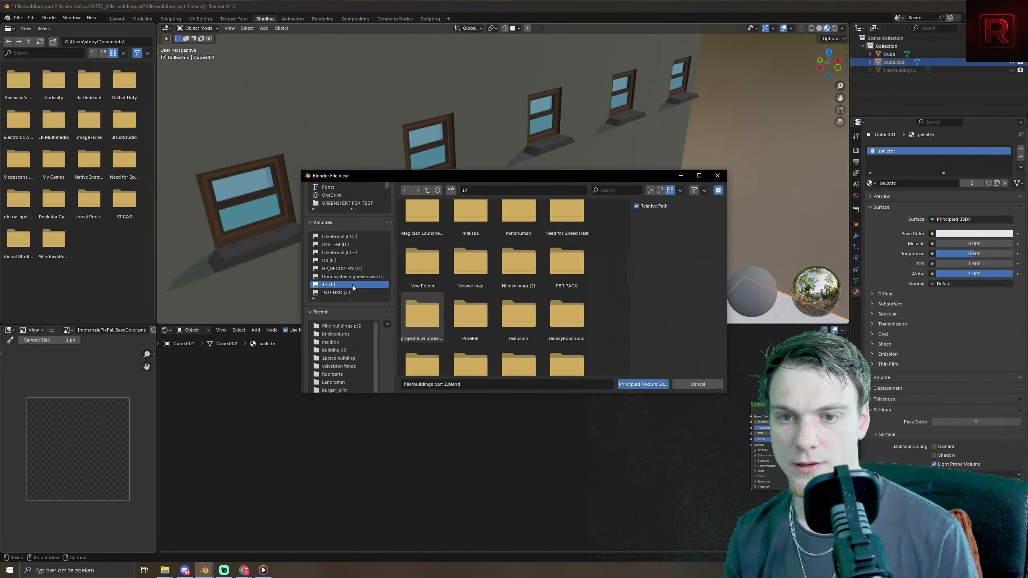
scroll(448, 306, up, 8)
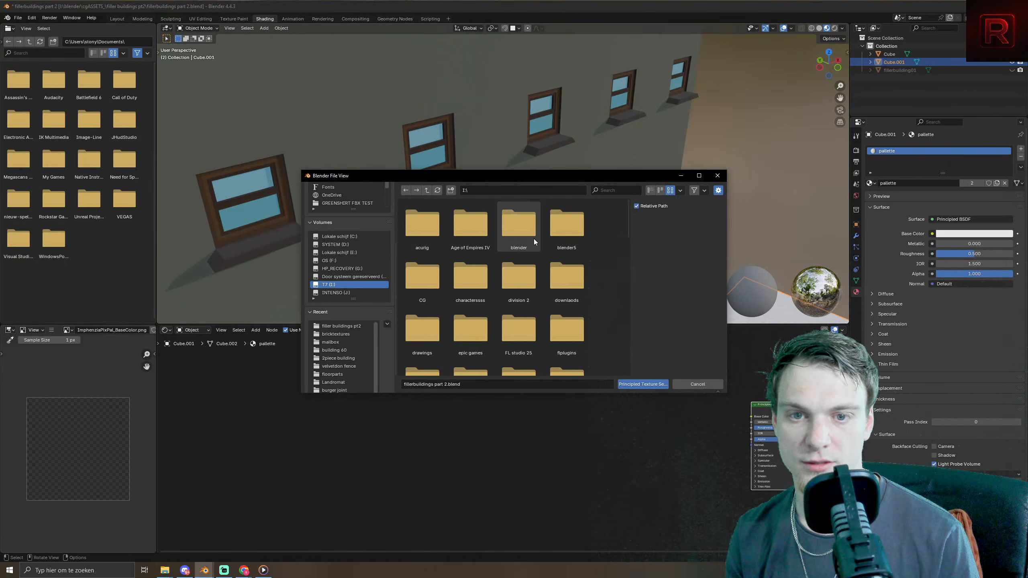
double_click(502, 241)
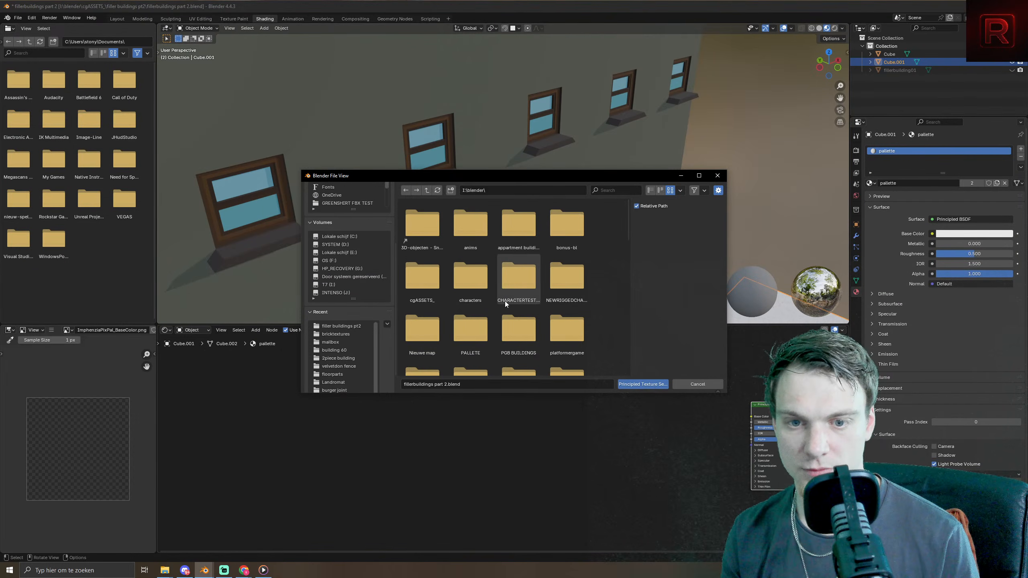
double_click(479, 327)
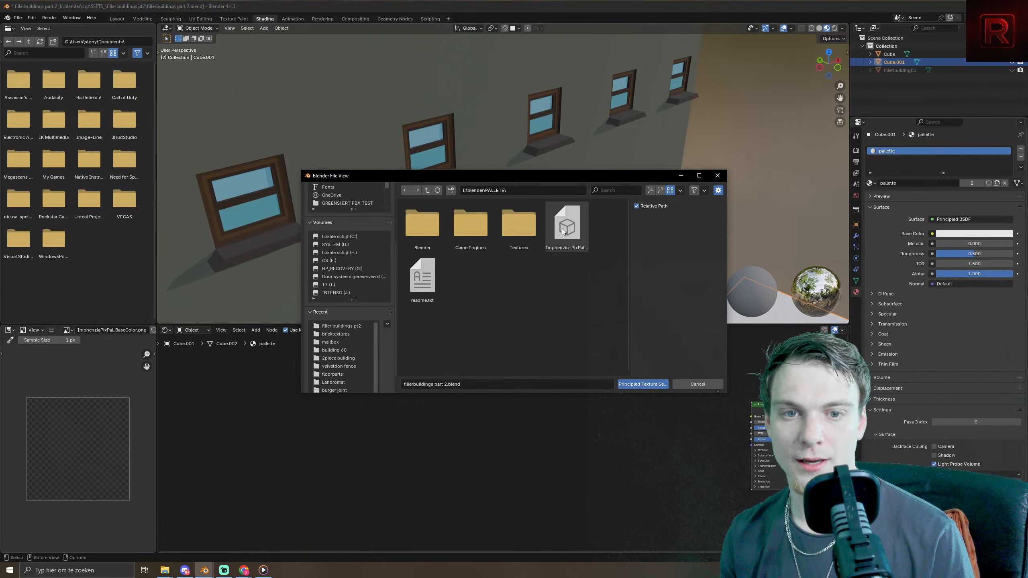
double_click(504, 227)
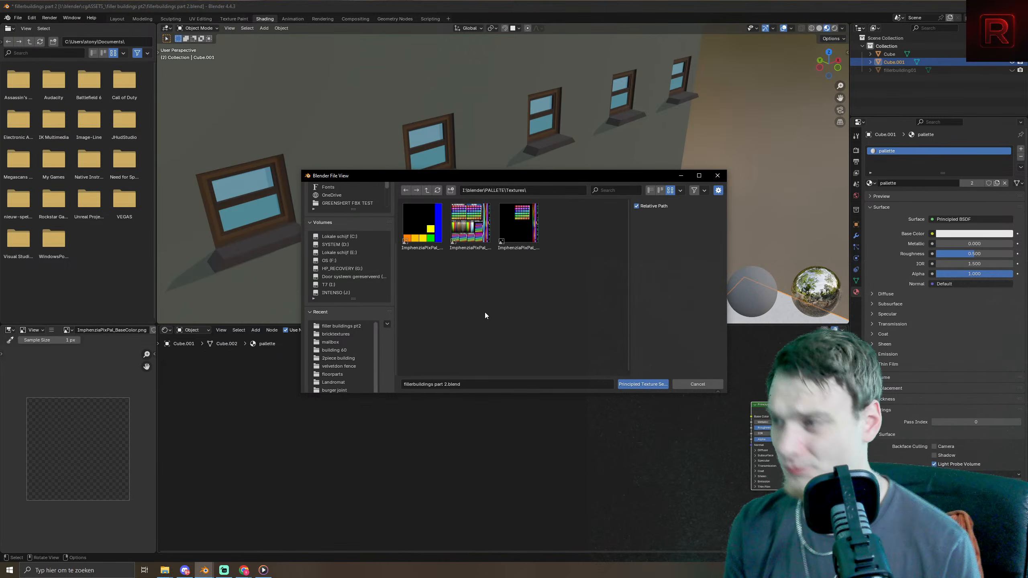
- Load all three ImphenziaPixPal textures into the pallete material's Principled Texture Setup
click(521, 221)
ctrl+click(468, 224)
ctrl+click(439, 239)
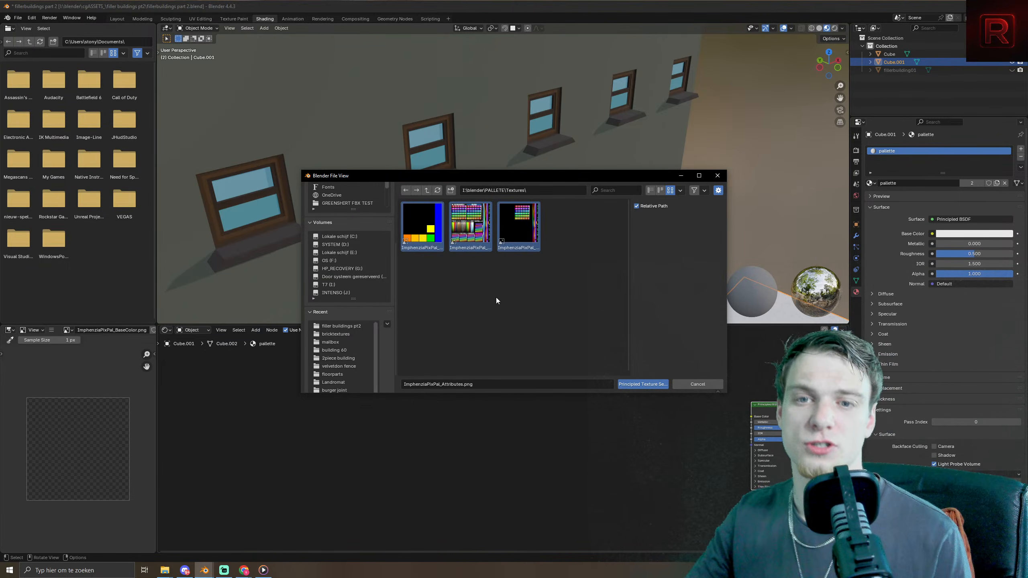
click(639, 386)
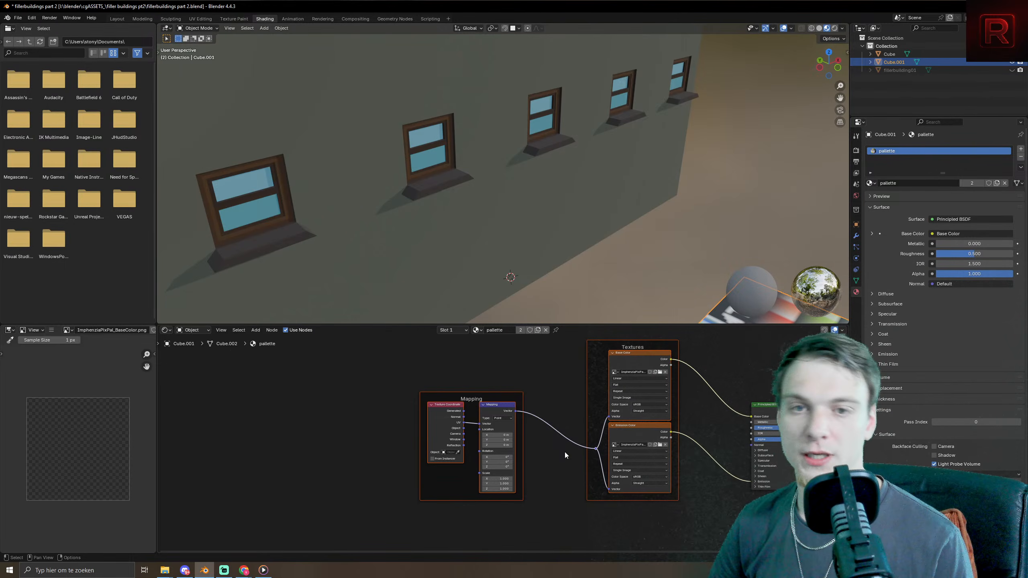
- Frame the textured cube for inspection and set the pallete material's roughness to 1.000
scroll(564, 451, down, 2)
scroll(448, 249, down, 4)
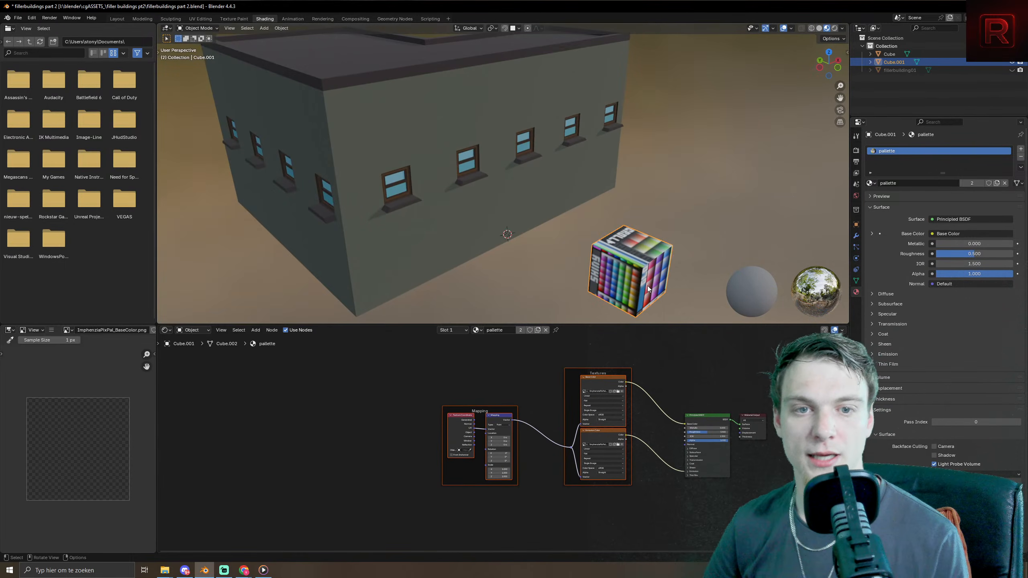
key(KP_Decimal)
middle_drag(647, 284, 593, 221)
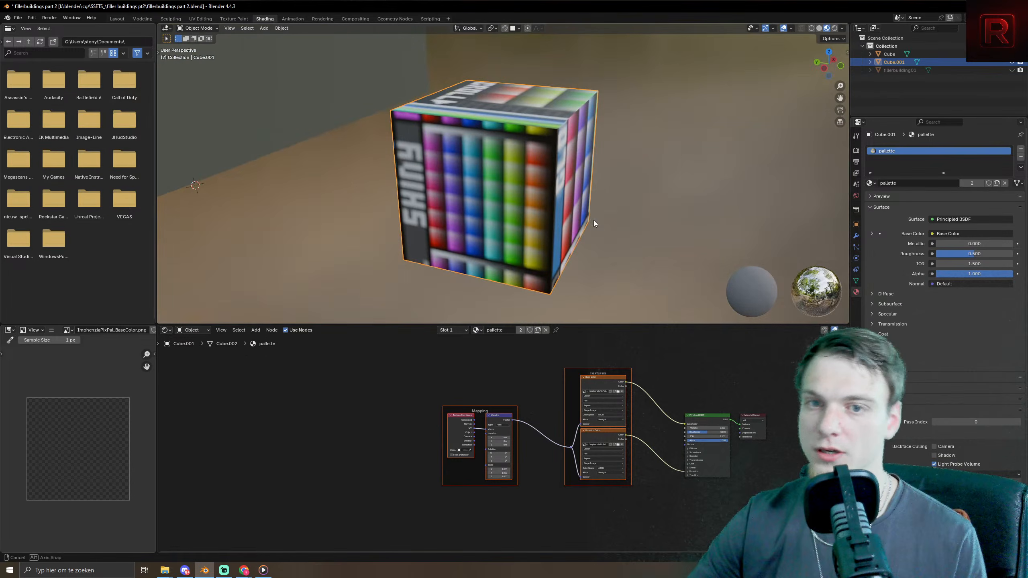
drag(942, 254, 981, 253)
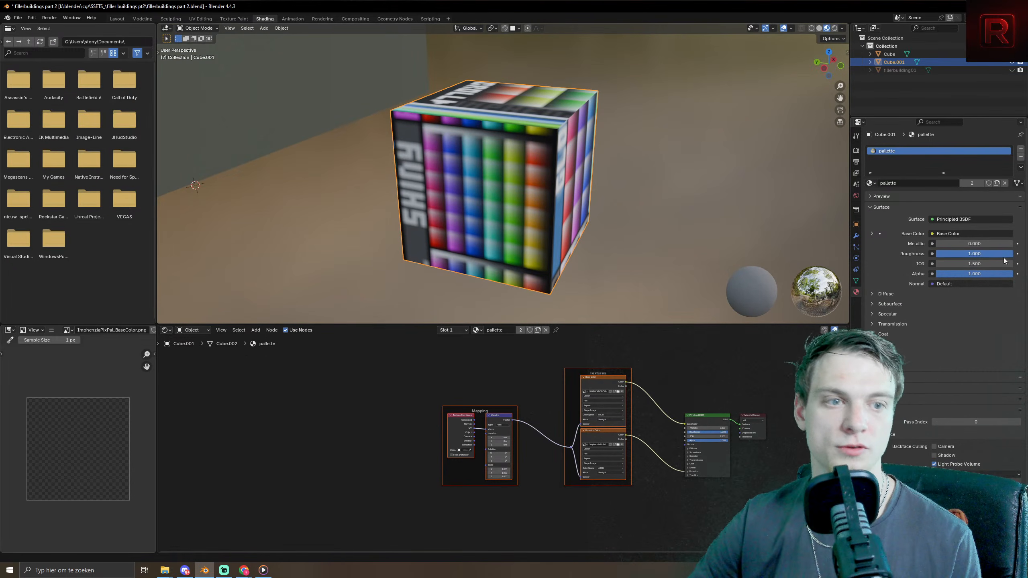
- Collapse all of the test cube's UVs to a single point with scale 0 and place them on a grey ROCK palette colour
click(196, 18)
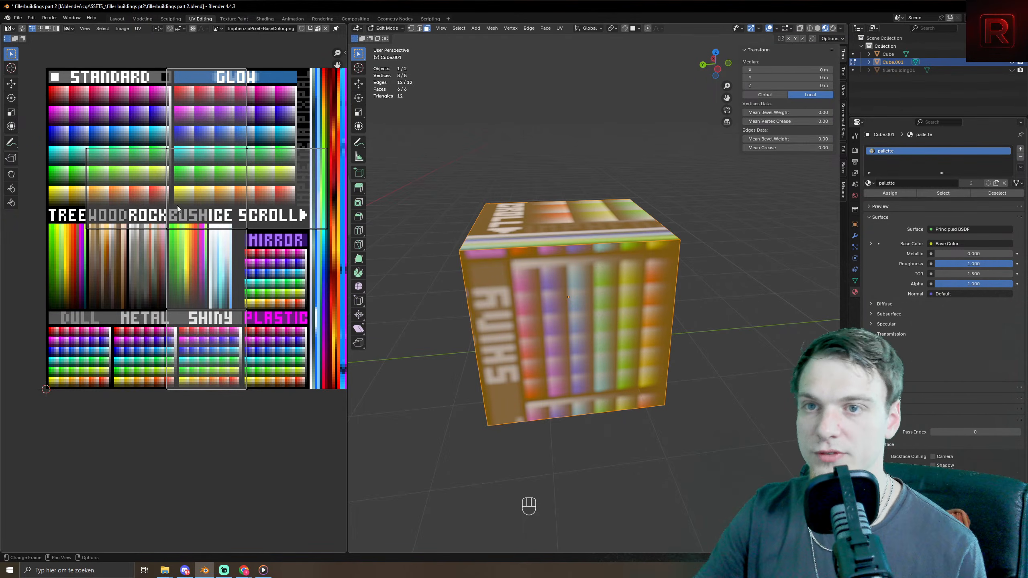
key(a)
key(s)
key(KP_0)
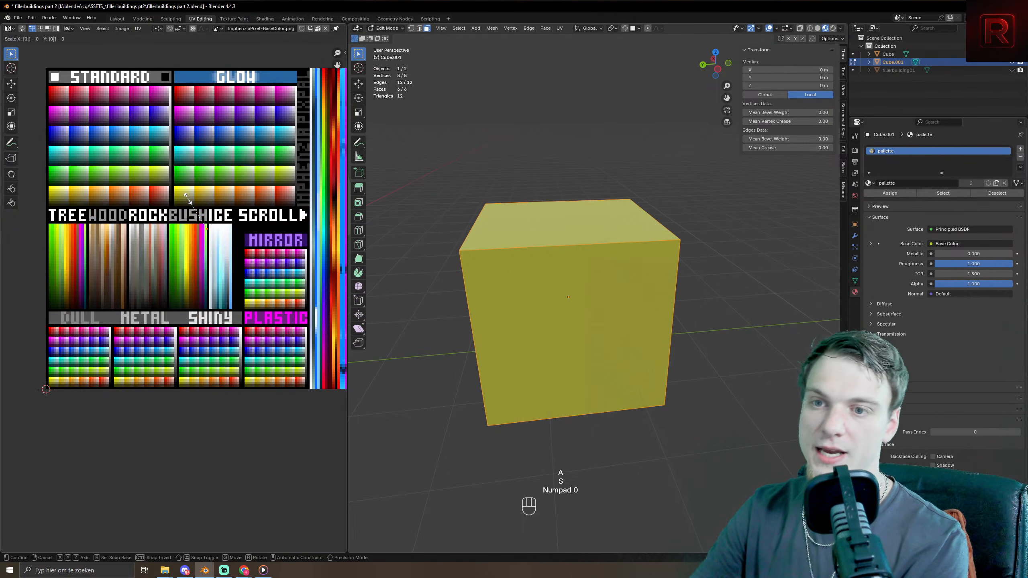
key(KP_Enter)
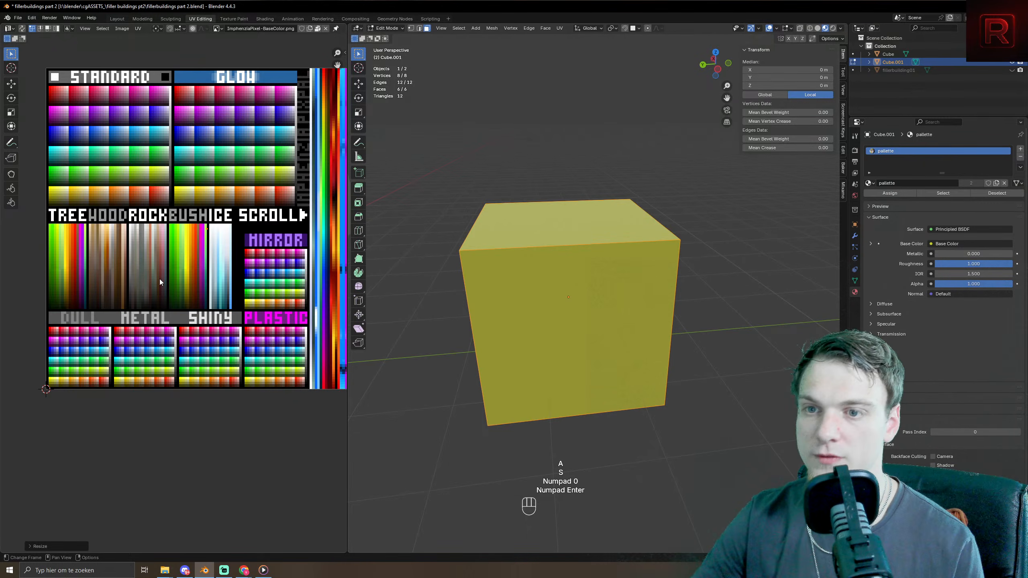
key(g)
click(146, 328)
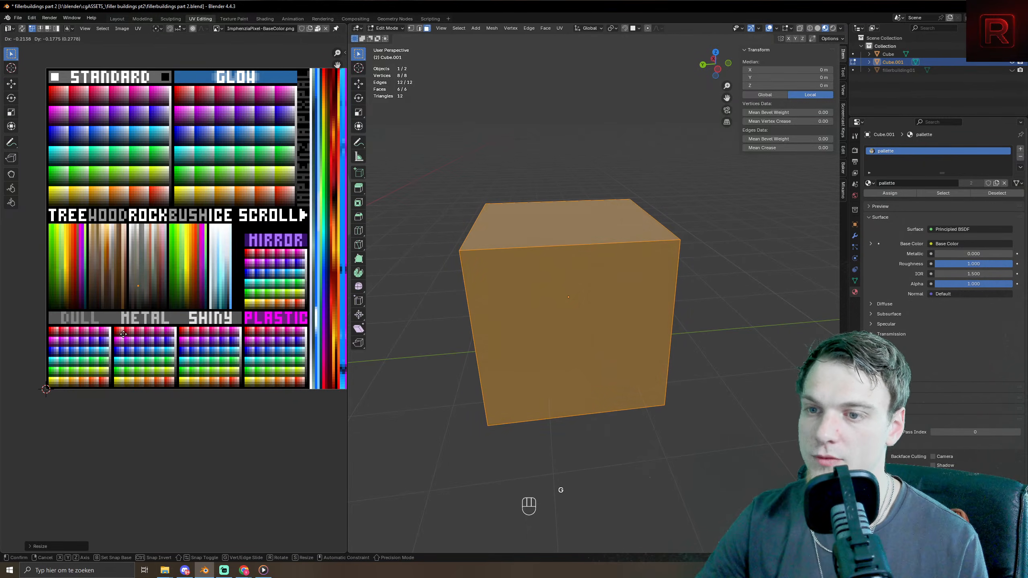
- Extrude one side face of the test cube outward by 2 m
key(Tab)
scroll(623, 330, down, 4)
key(Tab)
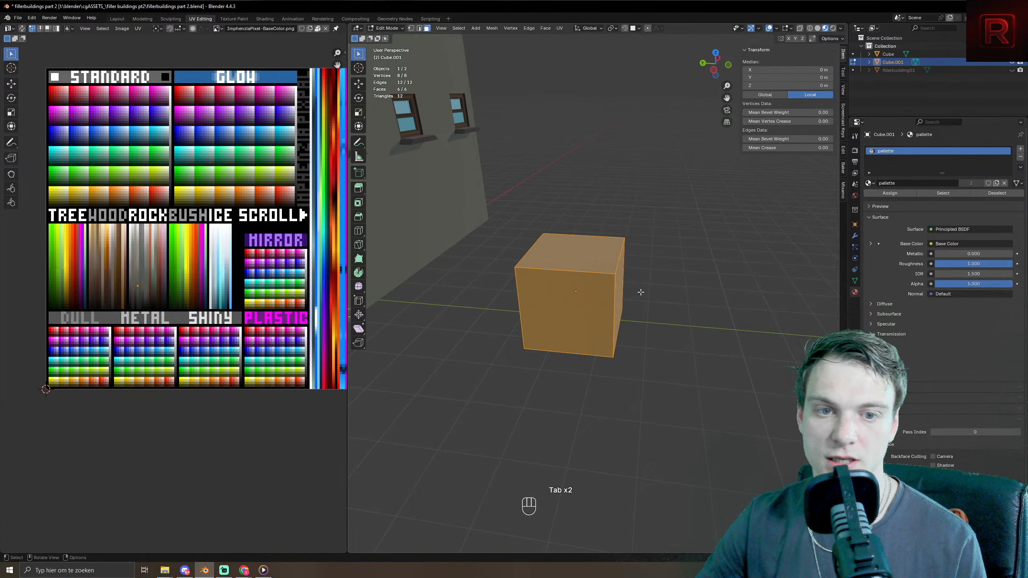
key(3)
key(e)
key(2)
click(701, 408)
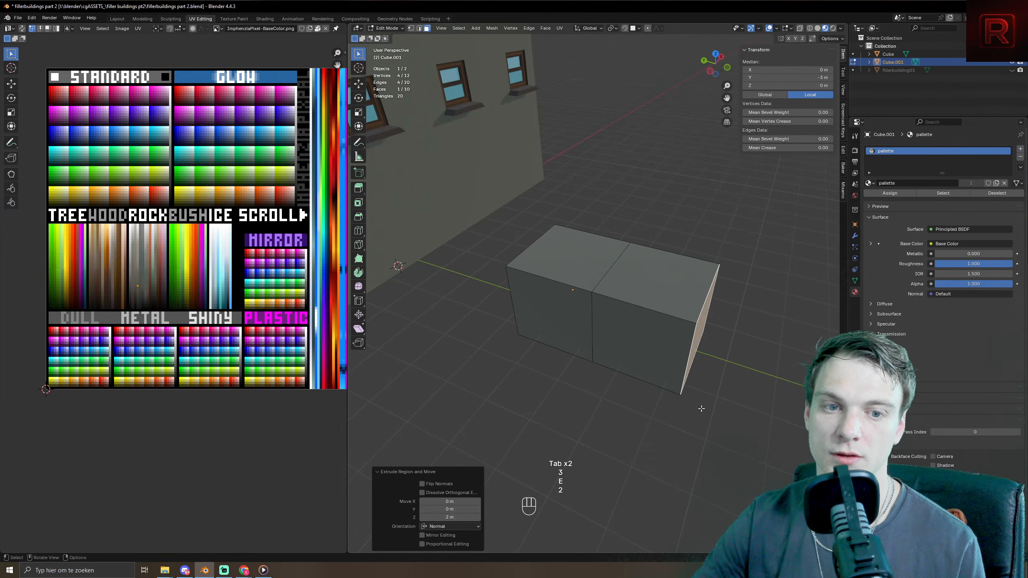
- Recolour the extruded half's end, side and top faces by moving each face's UVs to different dark and brown ROCK palette colours
key(g)
click(172, 318)
middle_drag(607, 333, 591, 328)
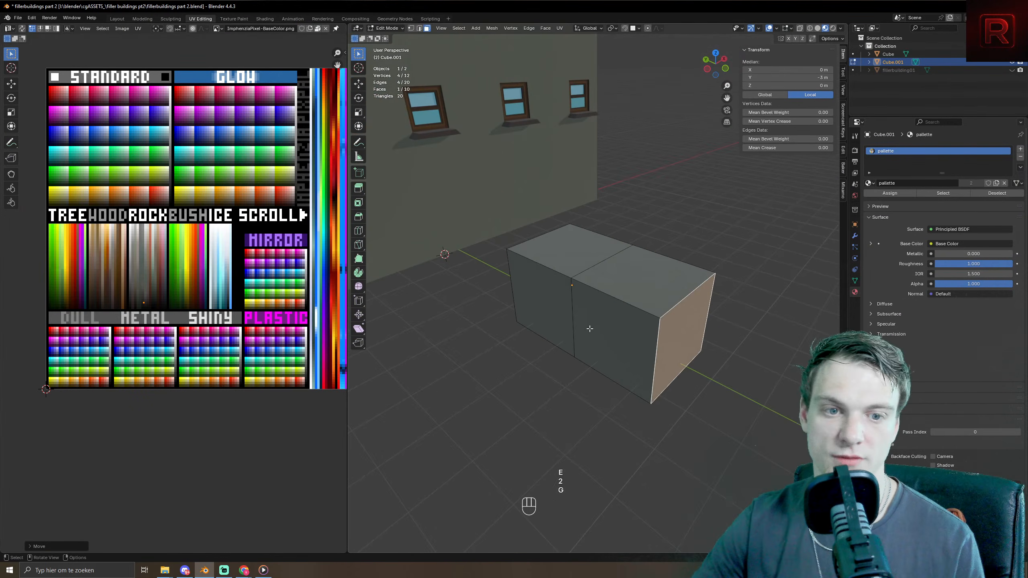
click(590, 329)
key(g)
click(289, 286)
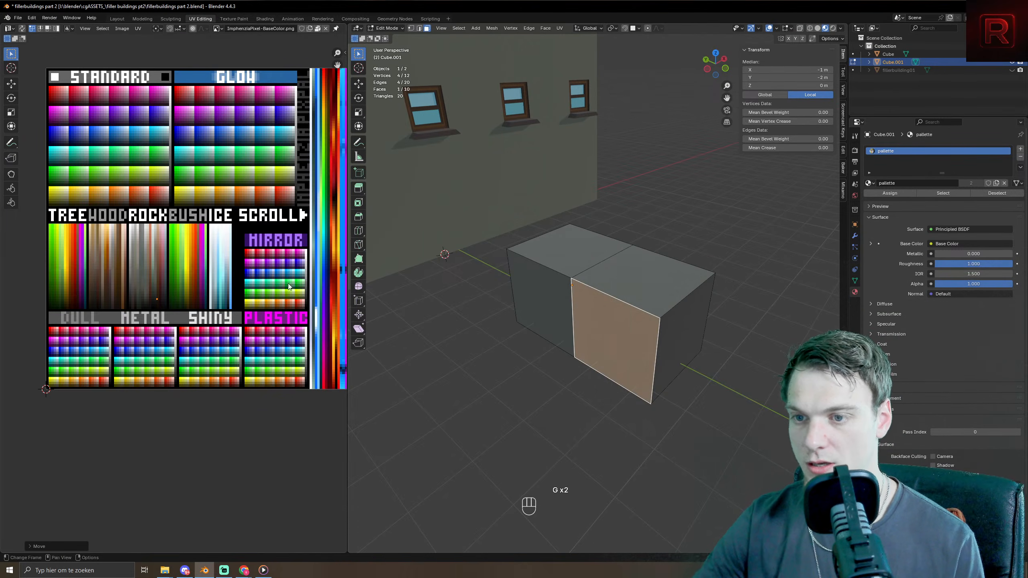
click(633, 275)
key(g)
click(162, 240)
key(Tab)
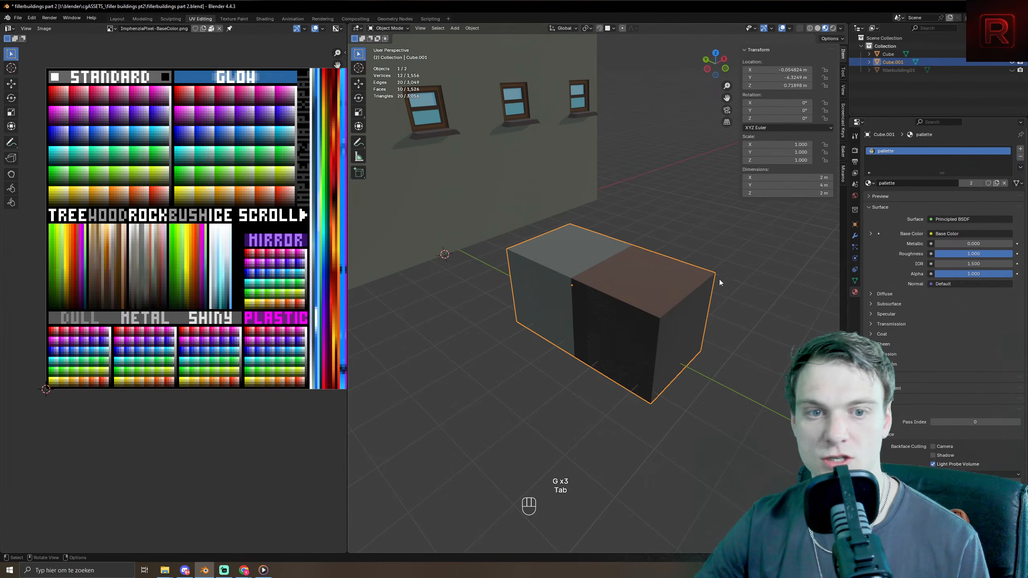
- Delete the test block and remove the extra pallete material slot from the L-shaped building
middle_drag(664, 389, 618, 412)
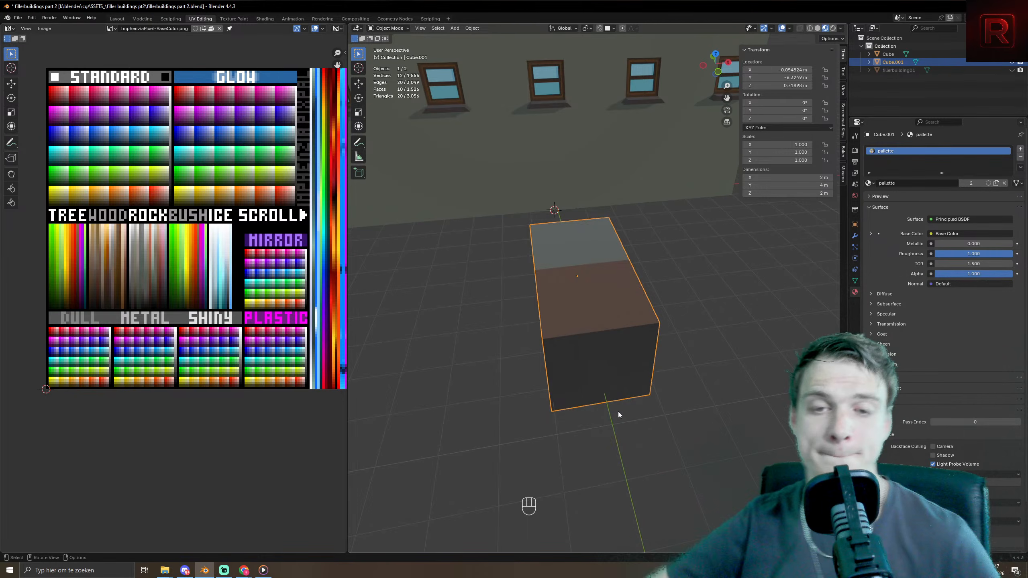
key(Delete)
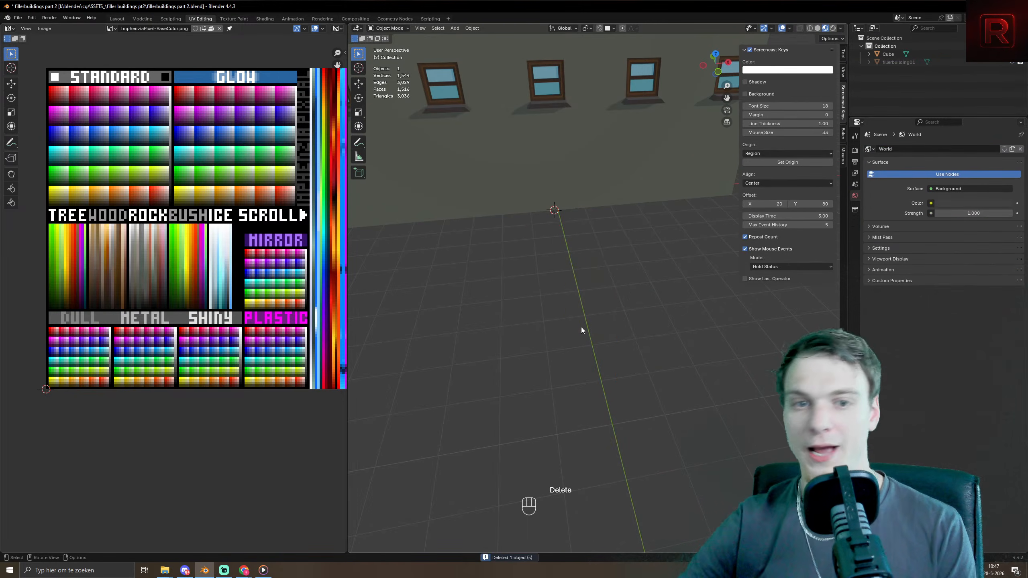
click(465, 158)
scroll(586, 247, down, 5)
middle_drag(586, 247, 655, 299)
click(905, 150)
middle_drag(687, 243, 801, 405)
click(901, 159)
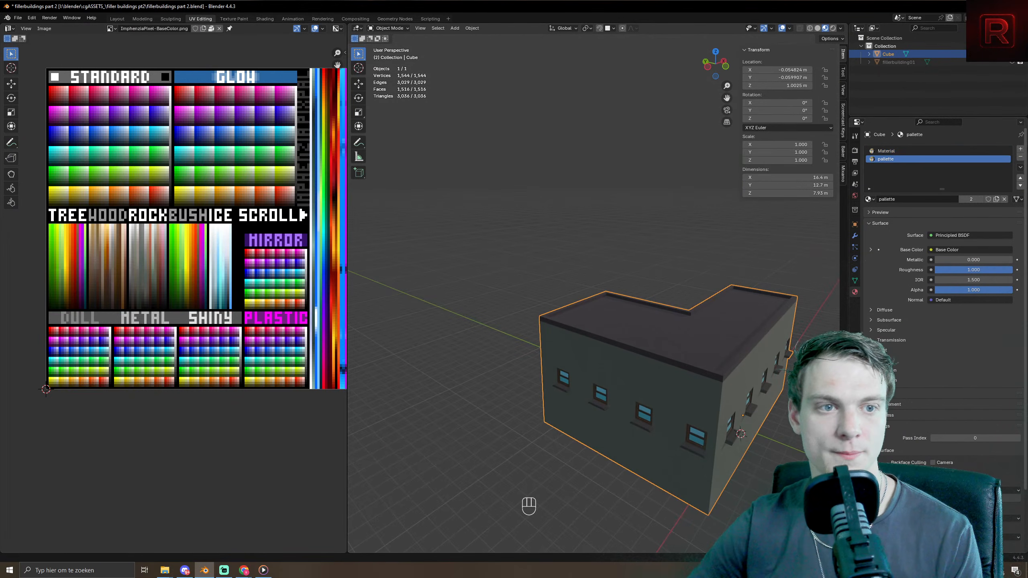
click(1020, 156)
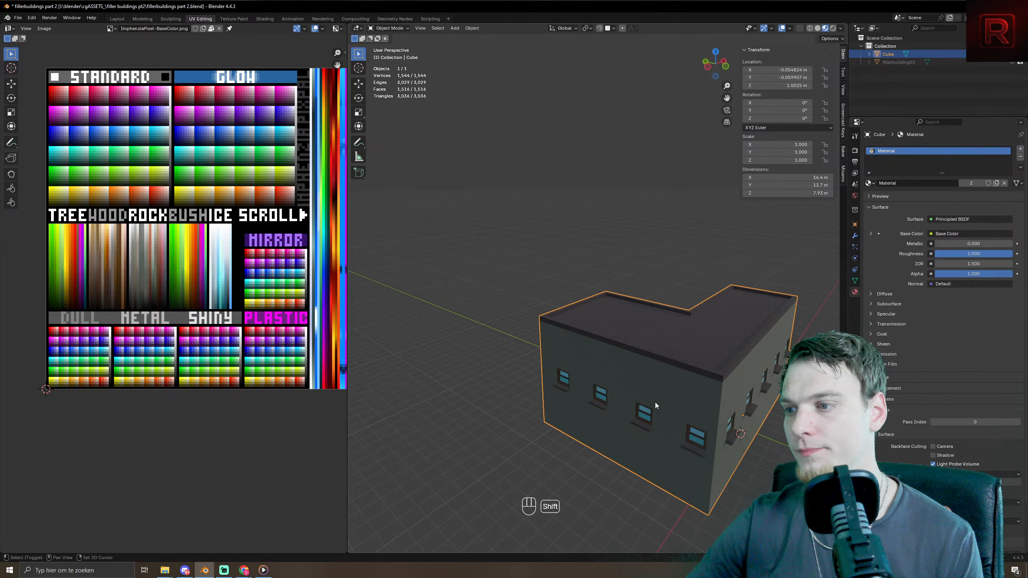
- Save the file and select the two narrow horizontal face loops around the building, one above and one below the windows
middle_drag(655, 402, 614, 319)
key(ctrl+s)
key(Tab)
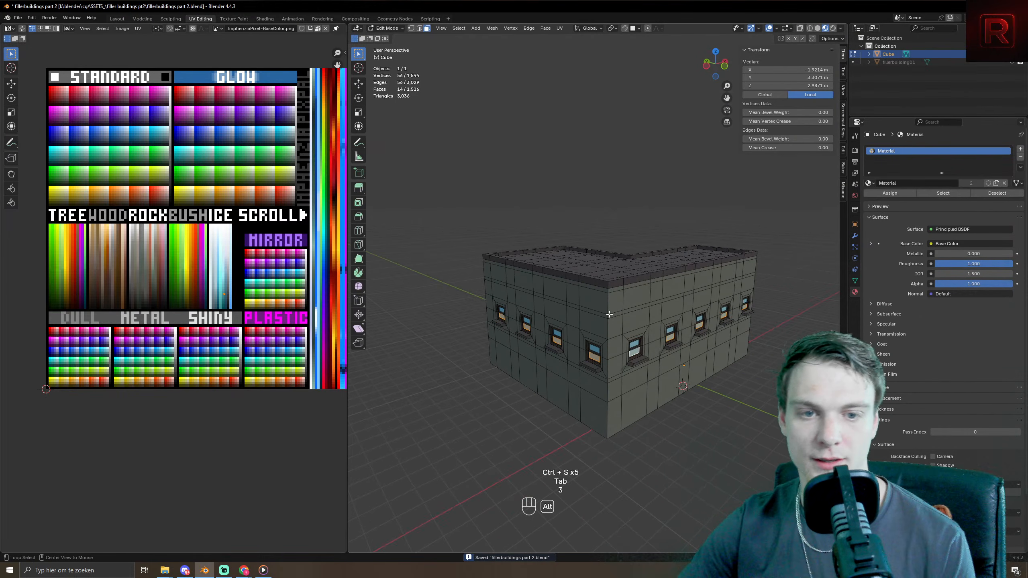
alt+click(615, 319)
scroll(617, 394, up, 3)
scroll(617, 394, down, 3)
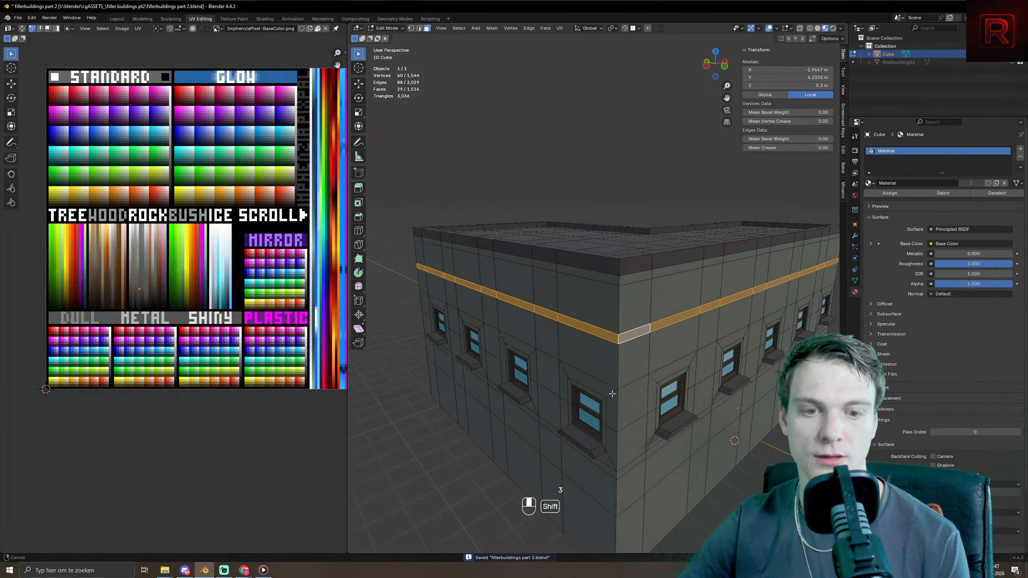
middle_drag(616, 394, 616, 379)
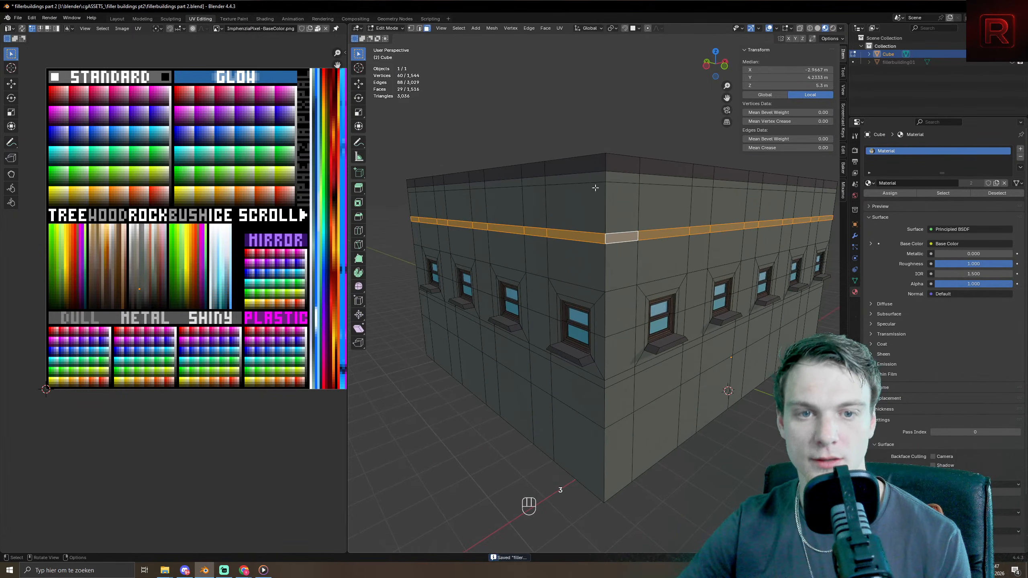
alt+shift+click(616, 379)
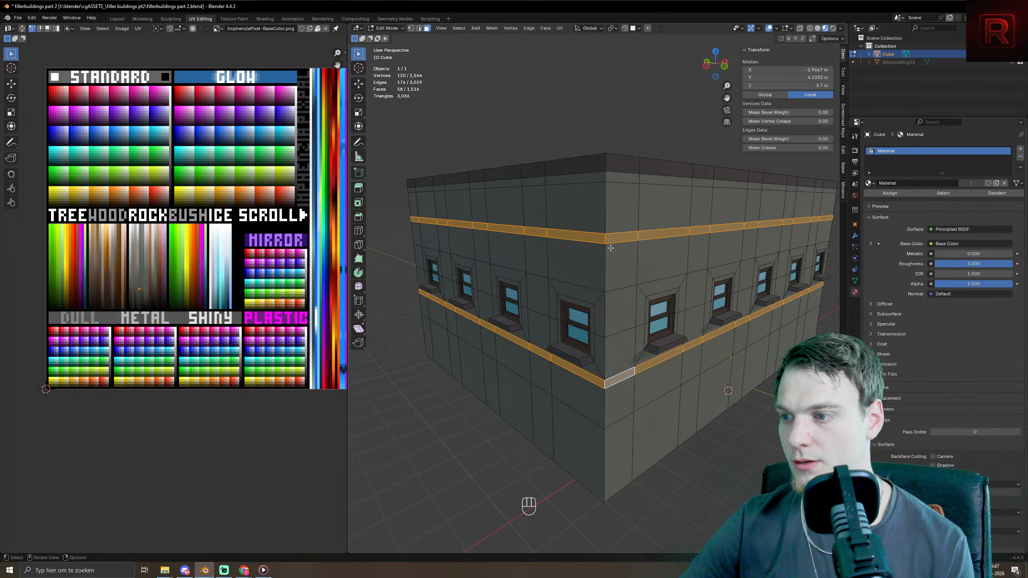
middle_drag(546, 282, 615, 221)
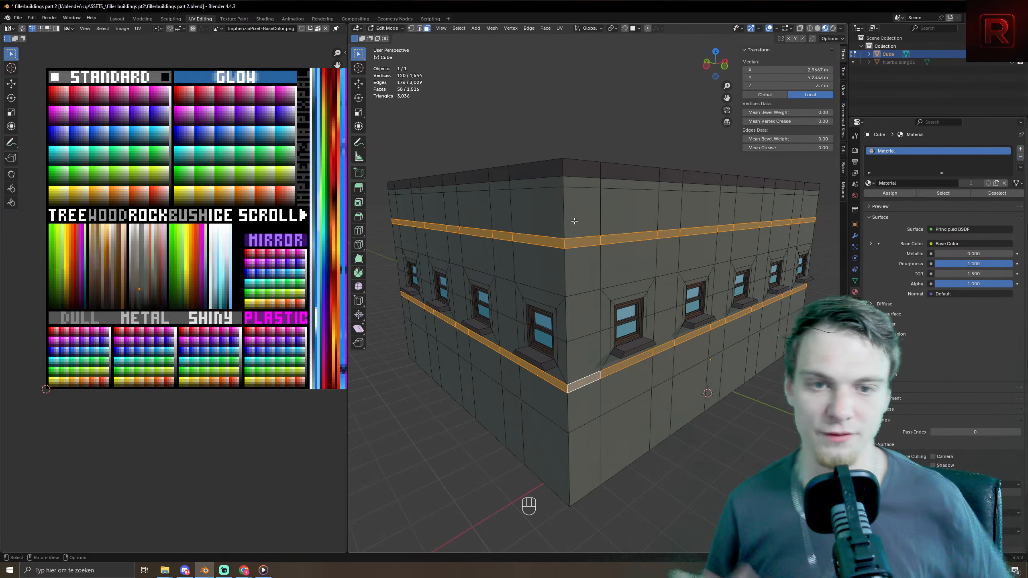
key(Tab)
key(Tab)
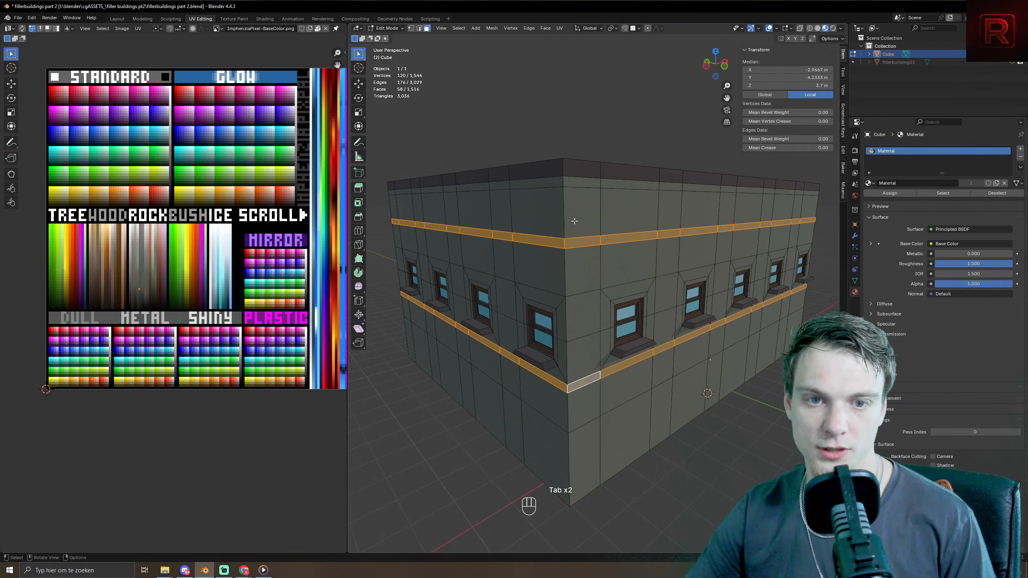
- Try extruding both face loops outward along their normals by about 0.113 m, and undo the extrusion
middle_drag(621, 49, 568, 339)
key(alt+e)
click(569, 340)
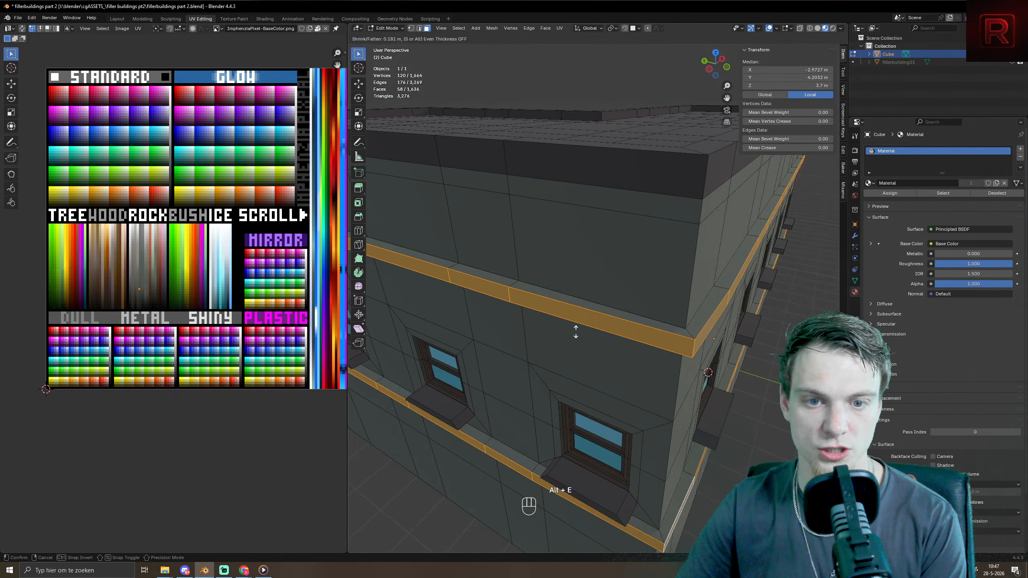
click(583, 336)
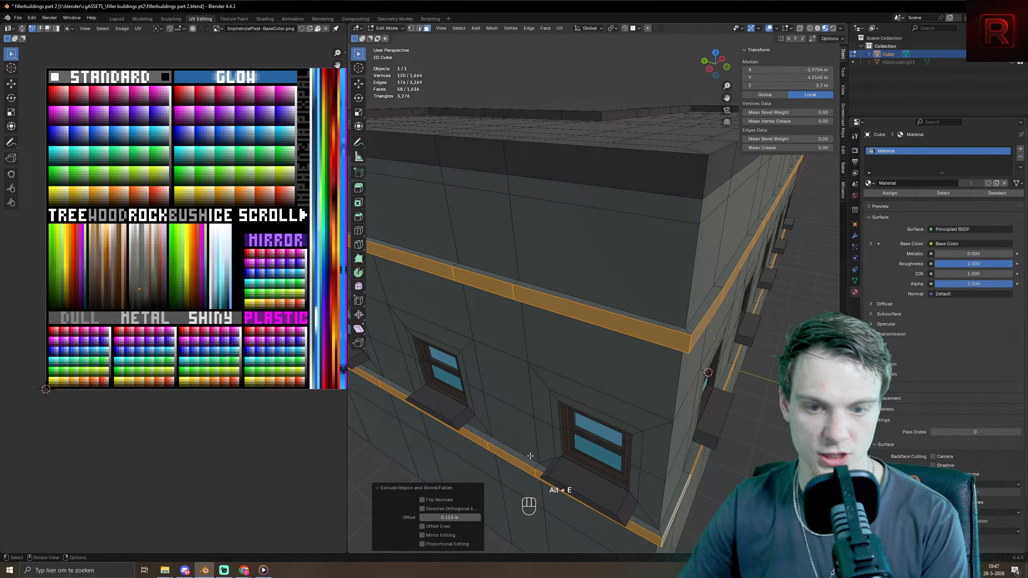
key(Tab)
scroll(632, 390, down, 5)
middle_drag(633, 390, 613, 365)
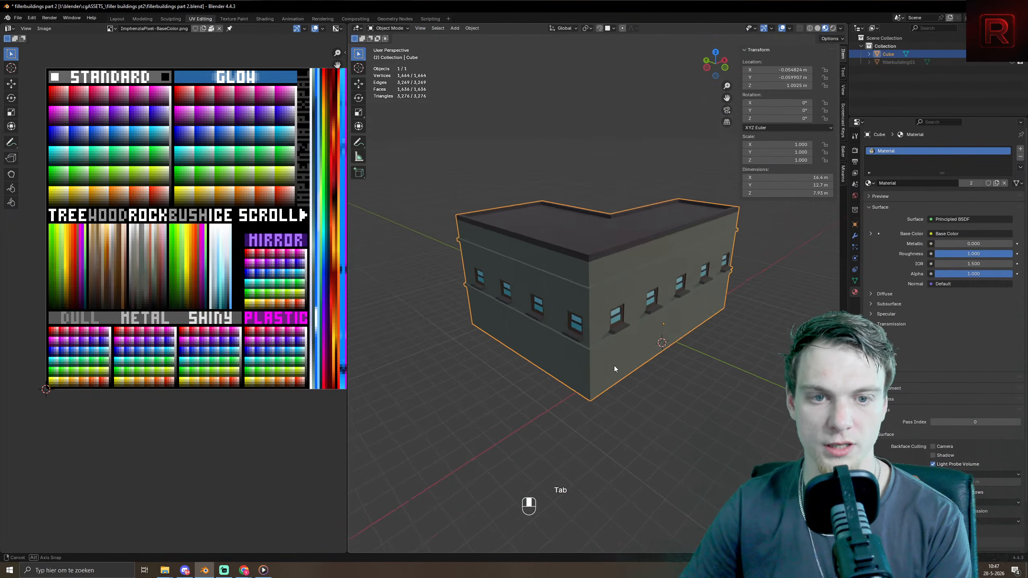
scroll(609, 363, up, 5)
key(Tab)
key(ctrl+z)
key(ctrl+z)
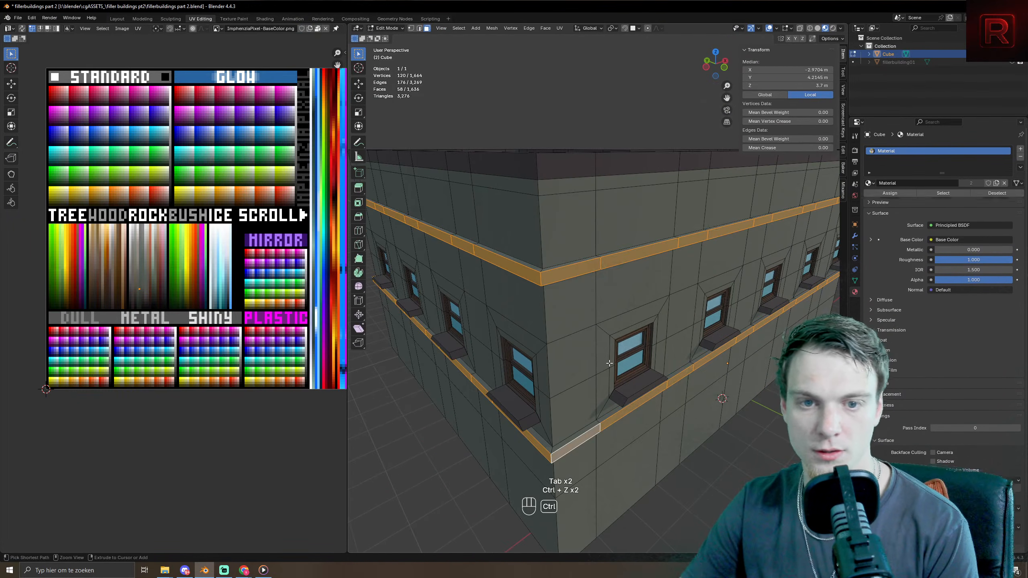
scroll(609, 363, down, 2)
middle_drag(609, 363, 631, 370)
key(ctrl+z)
- Extrude both face loops outward along their normals by about 0.109 m with Offset Even enabled
key(alt+e)
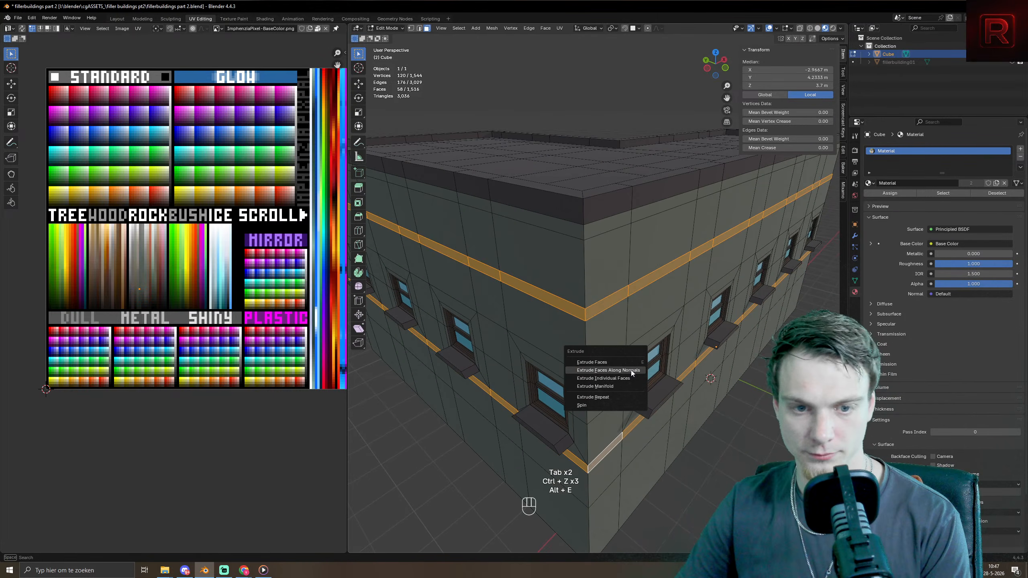
click(631, 370)
click(633, 367)
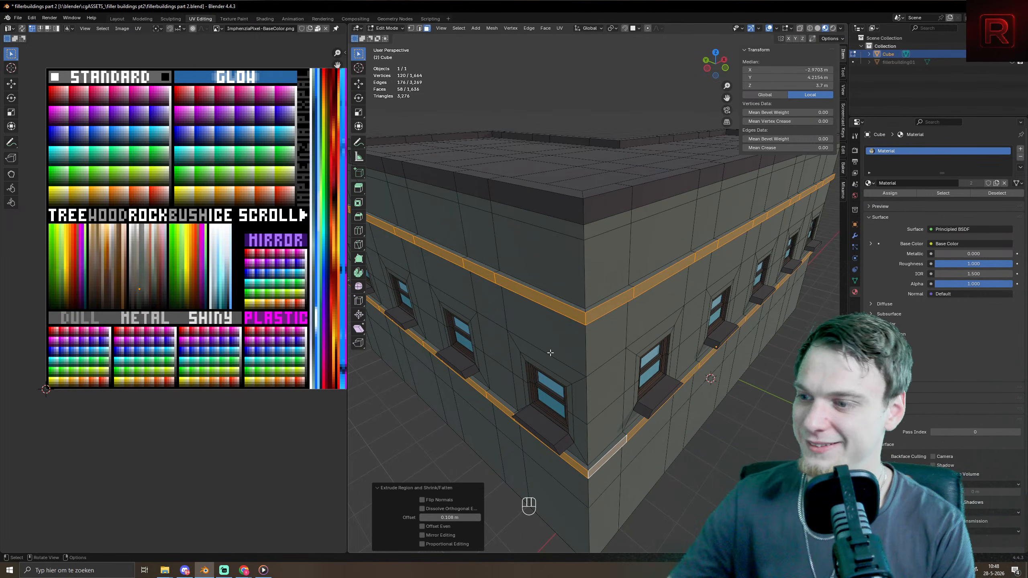
click(421, 527)
- Grow the selection to cover both ledges entirely and move their UVs to a dark grey ROCK palette colour
key(ctrl+KP_Add)
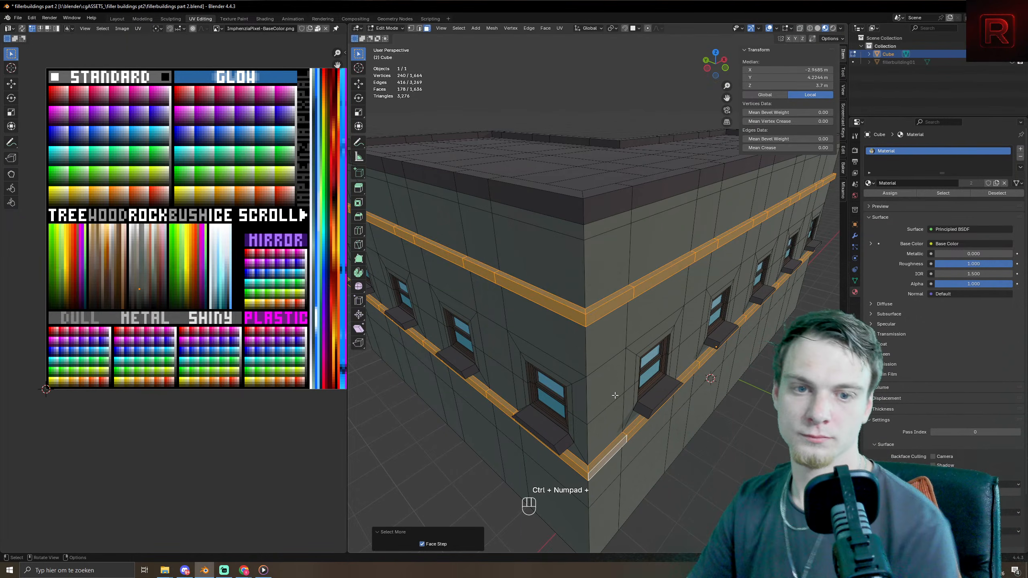
scroll(149, 247, up, 6)
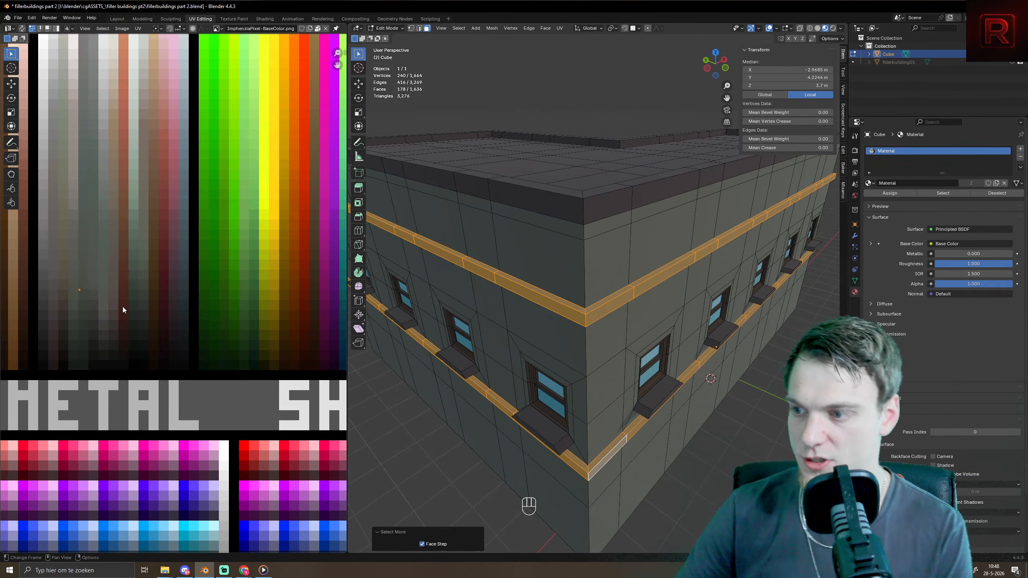
key(g)
click(154, 315)
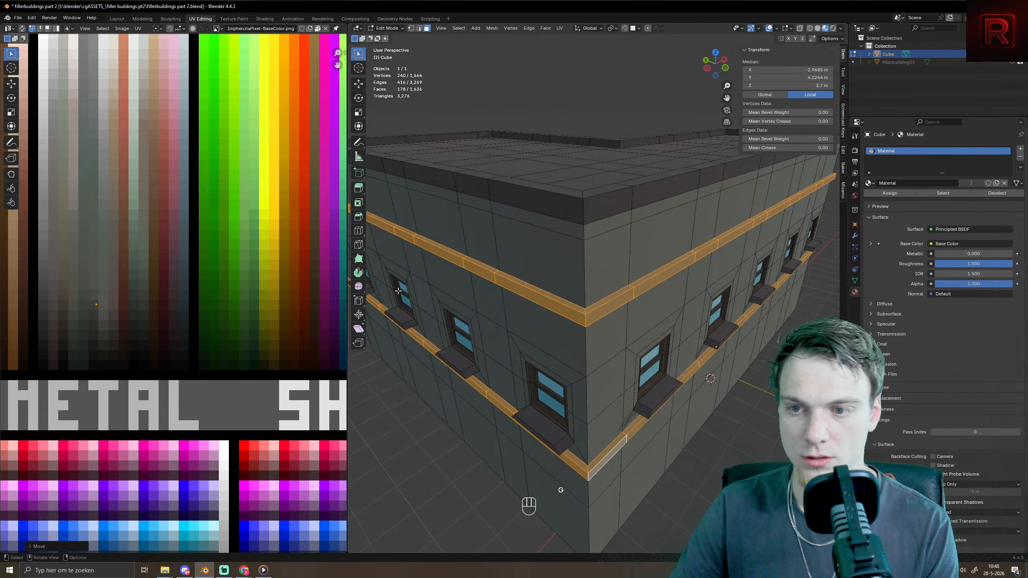
key(Tab)
key(Tab)
key(g)
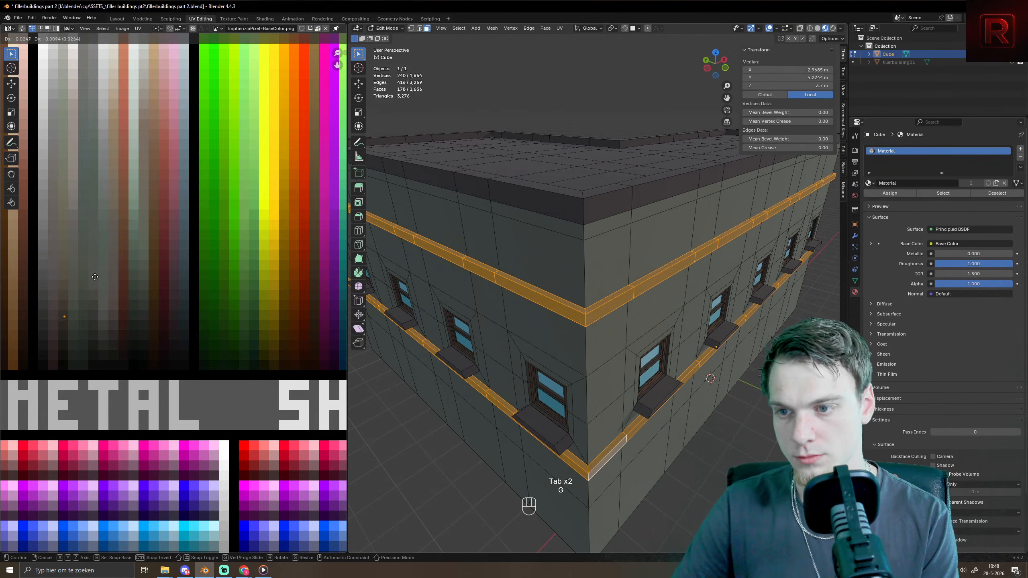
click(88, 275)
- Inspect the recoloured ledges at the building's corner and around the windows, with and without the mesh editing overlay
middle_drag(606, 338, 521, 284)
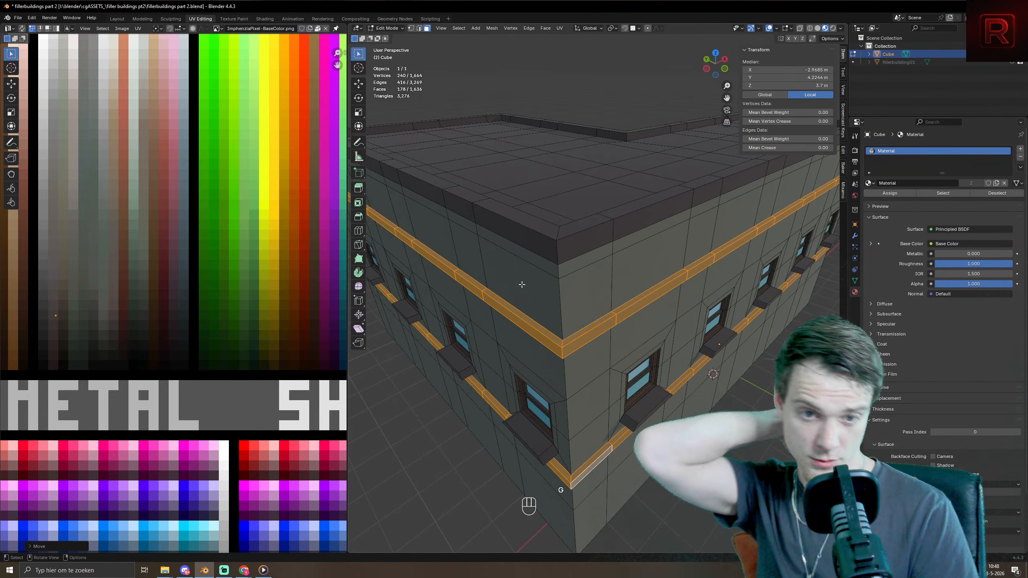
scroll(521, 284, down, 5)
key(Tab)
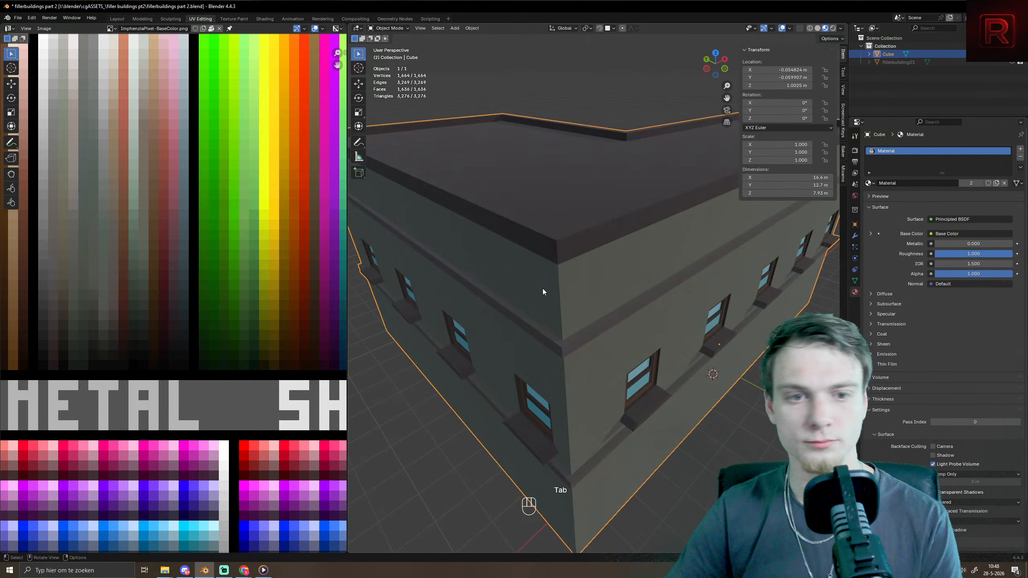
scroll(539, 289, up, 6)
key(Tab)
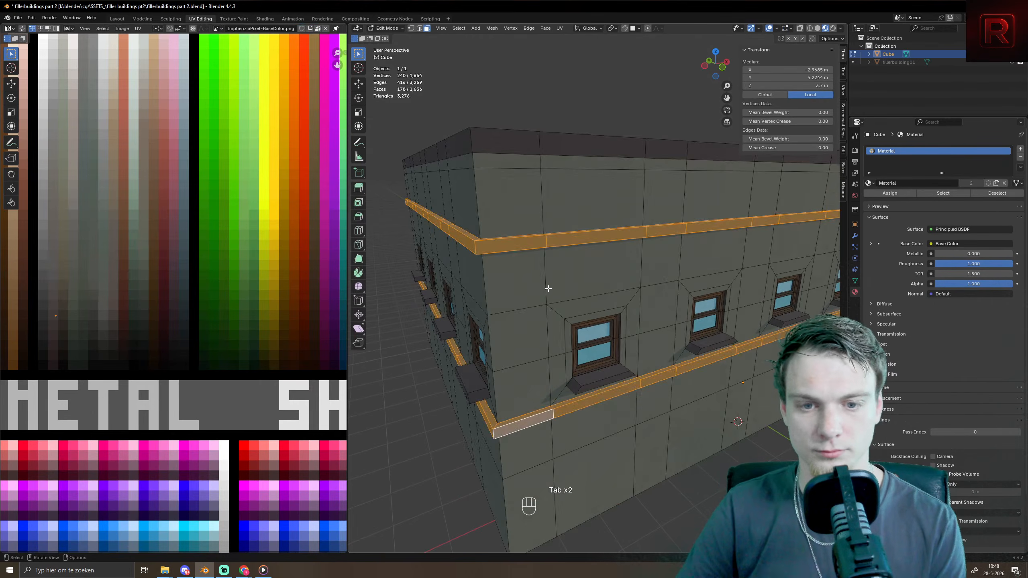
scroll(565, 299, up, 5)
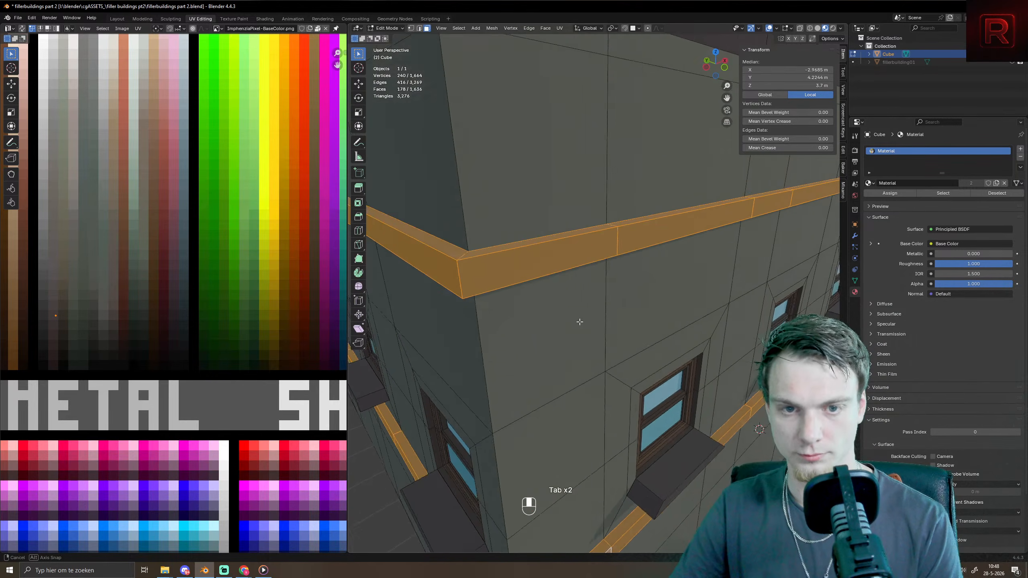
key(Tab)
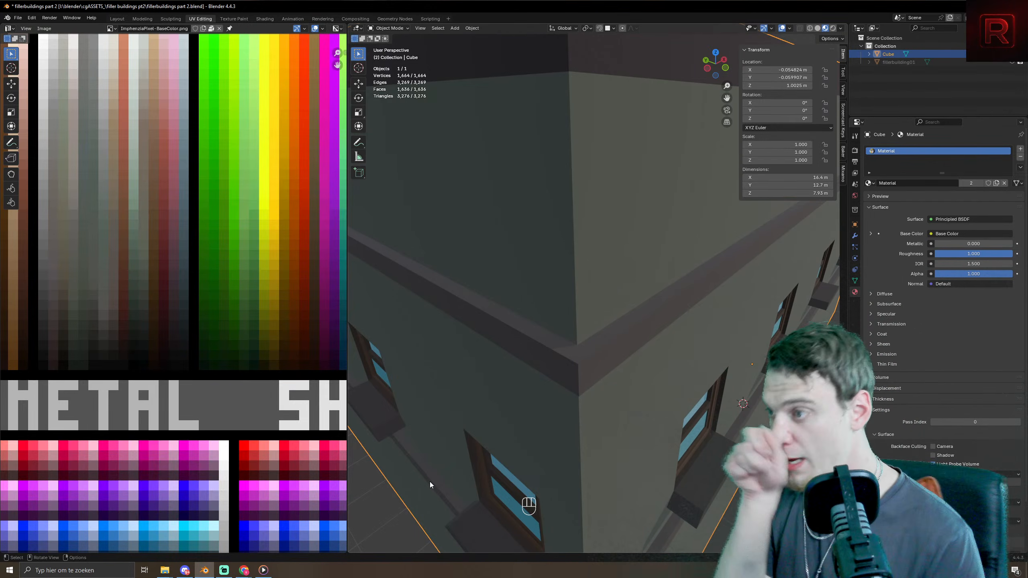
scroll(740, 298, down, 8)
key(Tab)
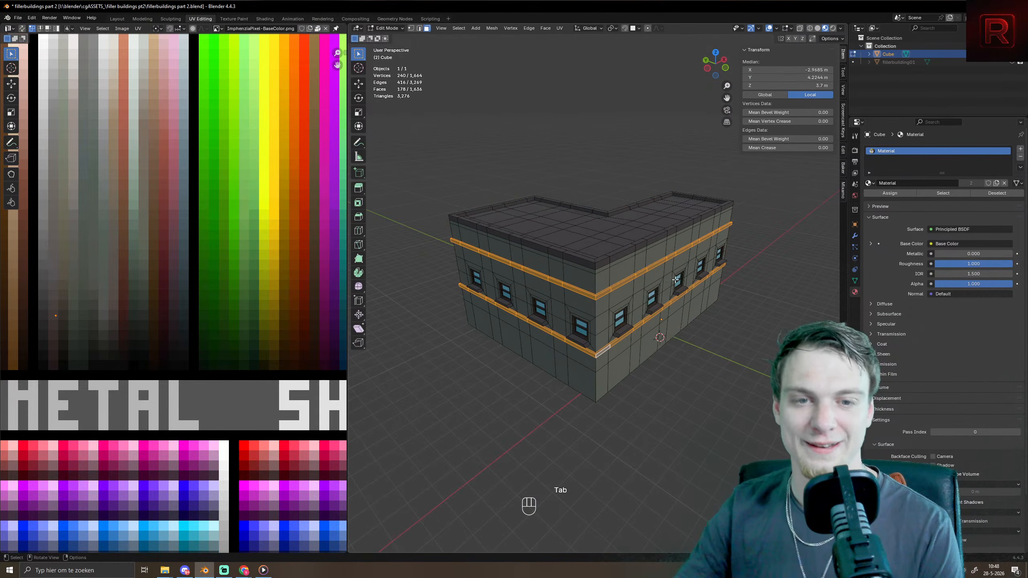
- Scale both selected wall ledges vertically along the Z axis
scroll(665, 289, up, 8)
scroll(665, 289, down, 8)
key(s)
key(z)
click(701, 363)
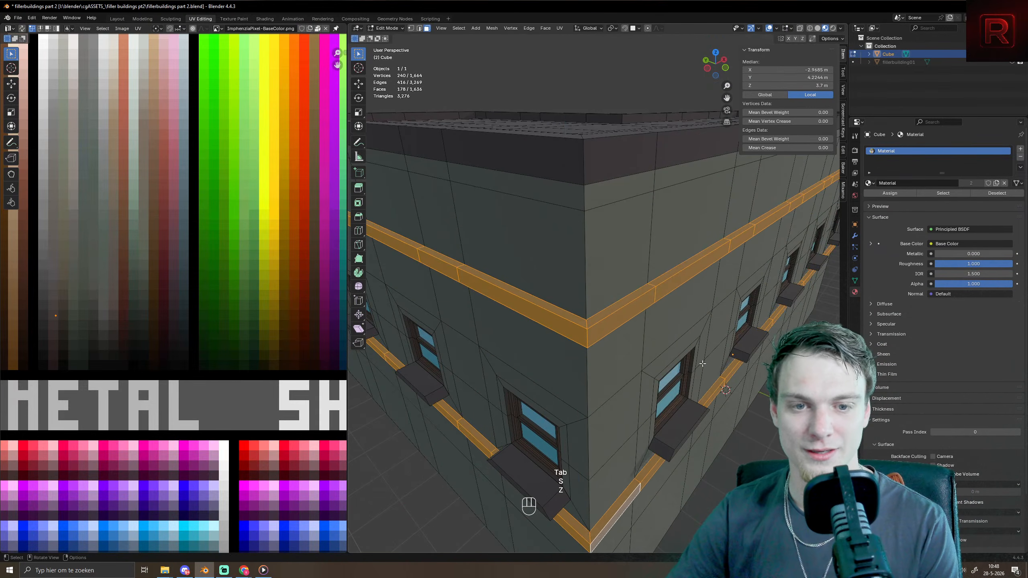
- Inspect the whole building from several sides without the mesh editing overlay, checking ledge proportions against walls and windows
key(Tab)
scroll(702, 363, down, 3)
middle_drag(685, 341, 723, 324)
scroll(723, 325, down, 2)
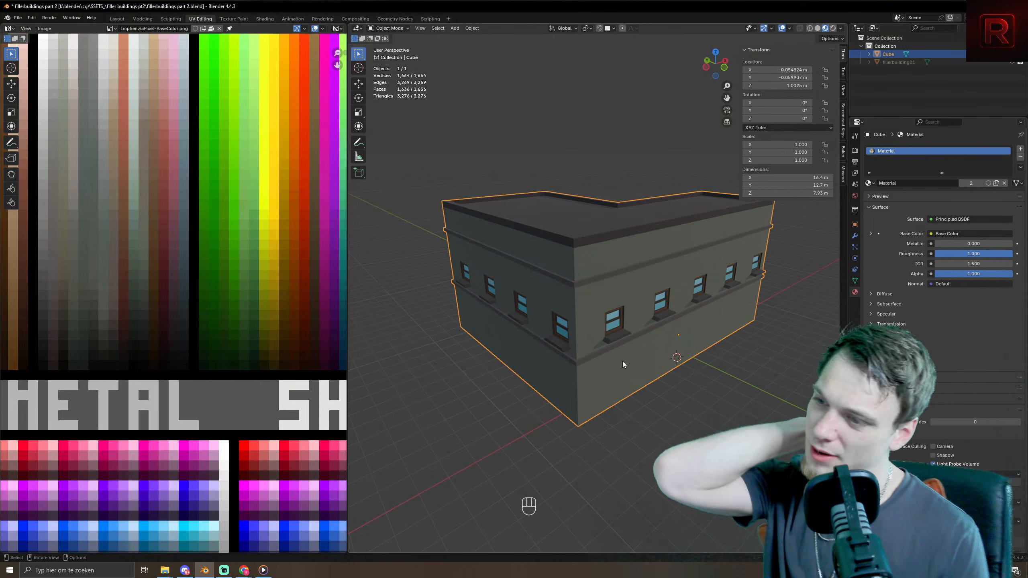
middle_drag(633, 355, 662, 335)
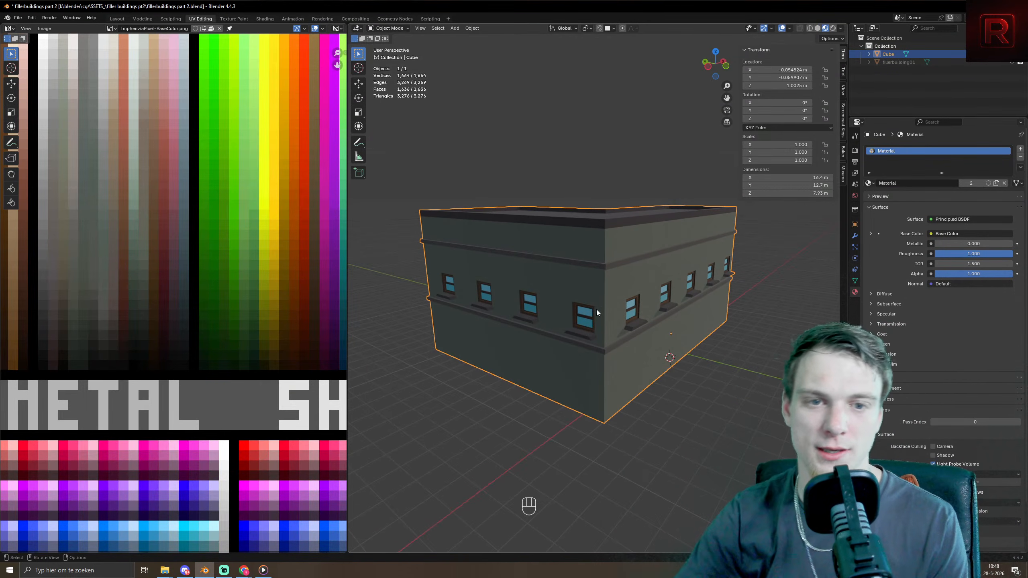
middle_drag(622, 377, 594, 358)
middle_drag(578, 292, 534, 324)
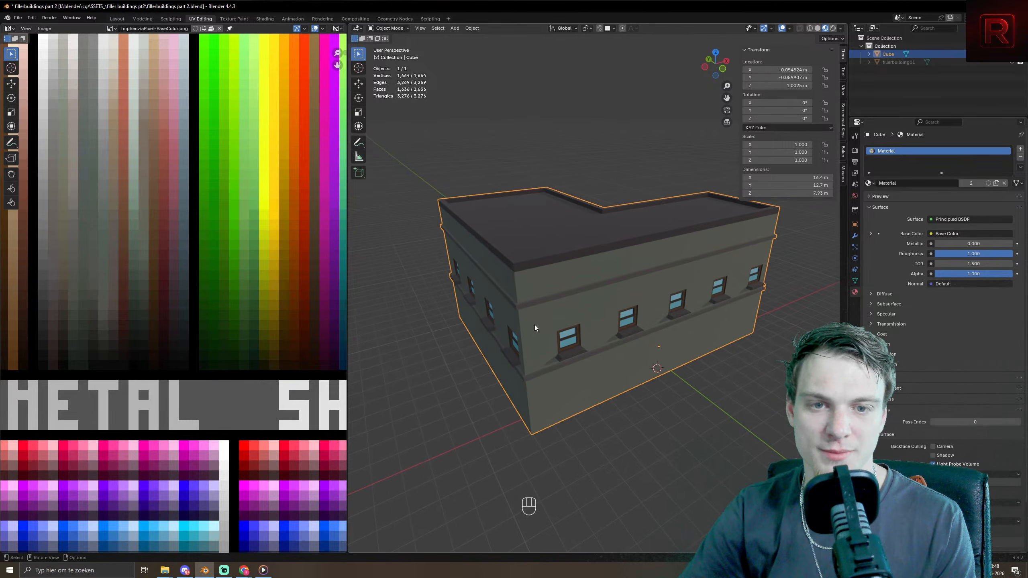
- Narrow the mesh selection to all the grey-green wall faces by hiding every UV point except the walls' palette colour
key(Tab)
click(529, 297)
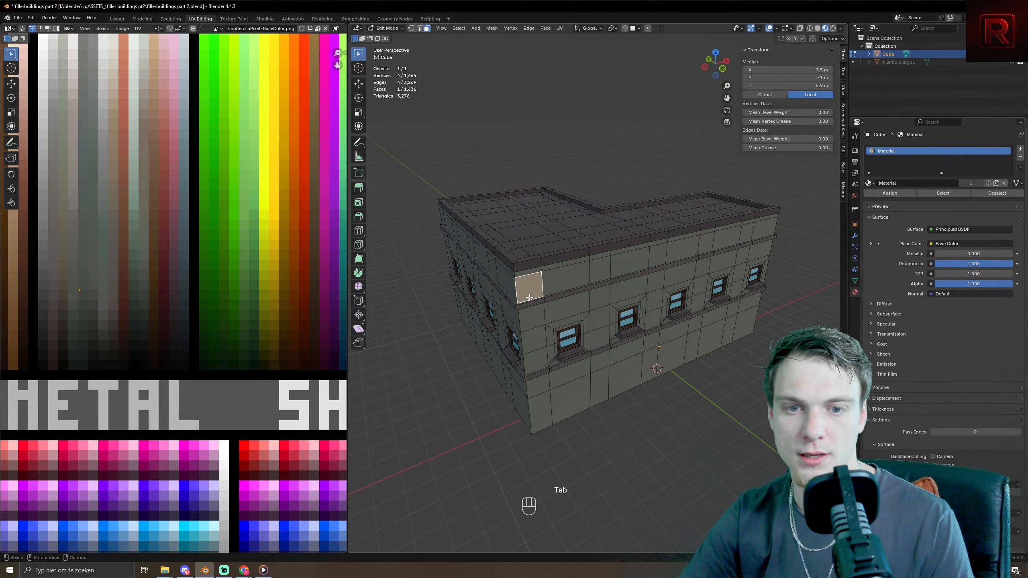
key(a)
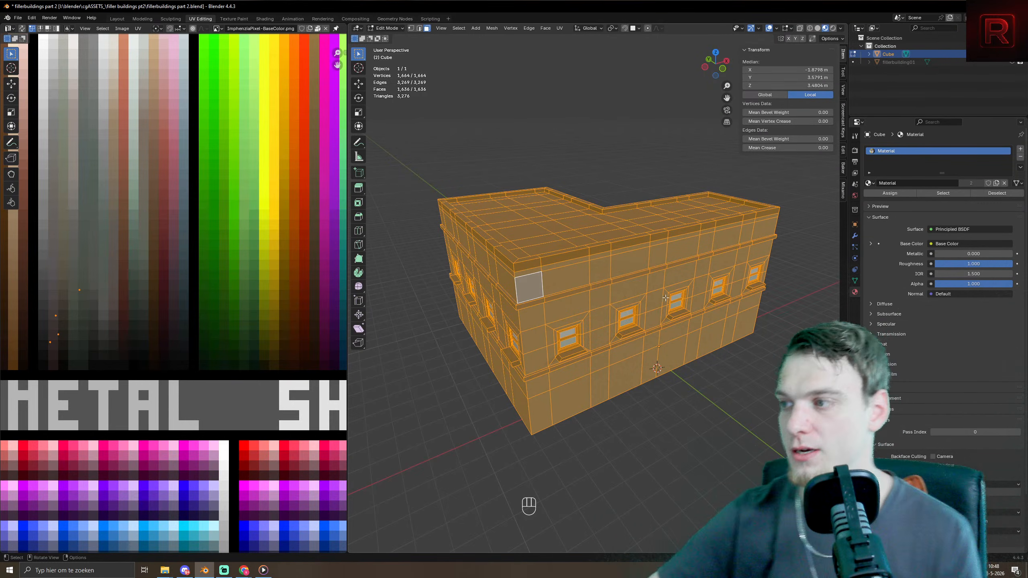
click(531, 288)
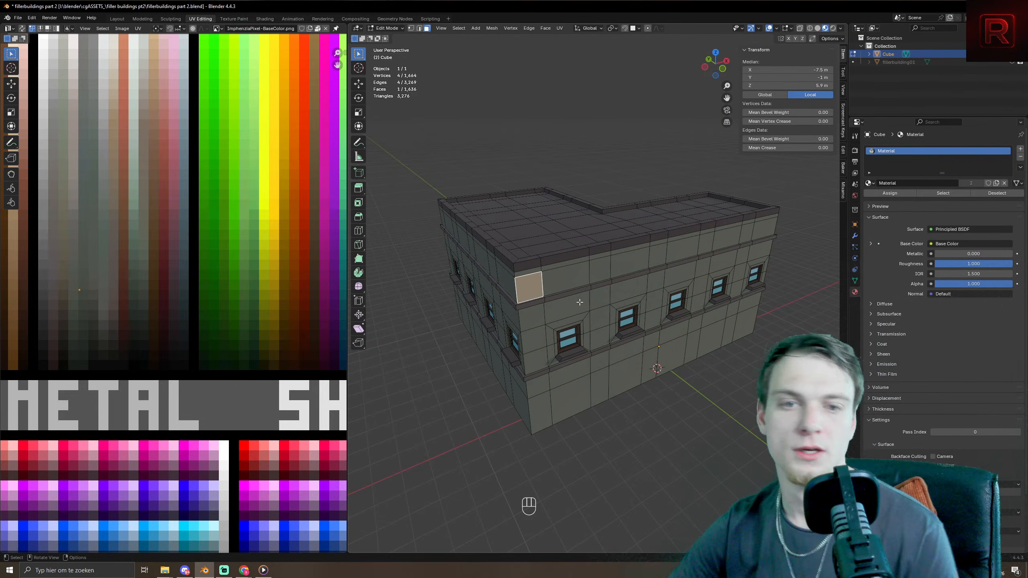
key(a)
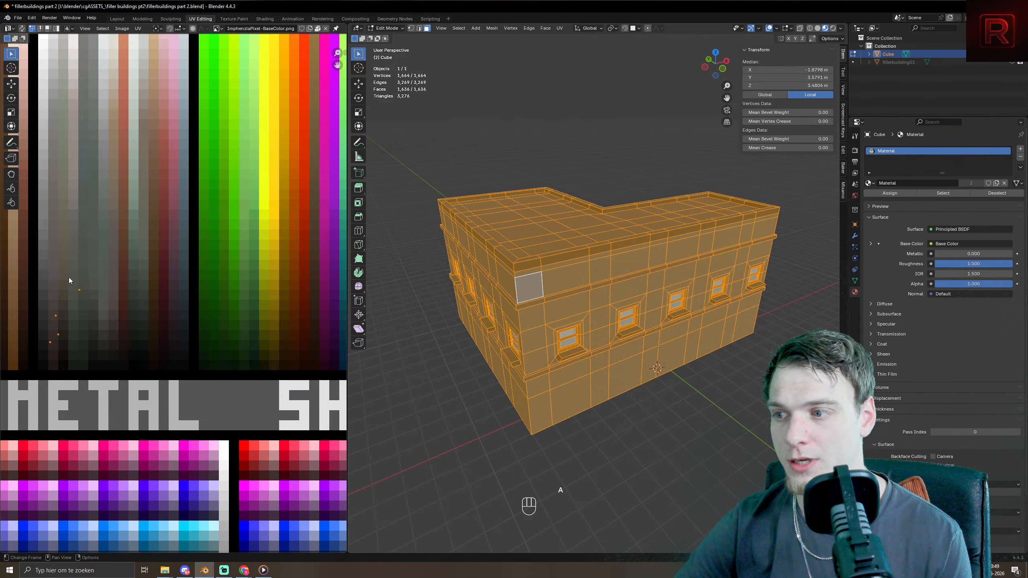
drag(66, 278, 117, 308)
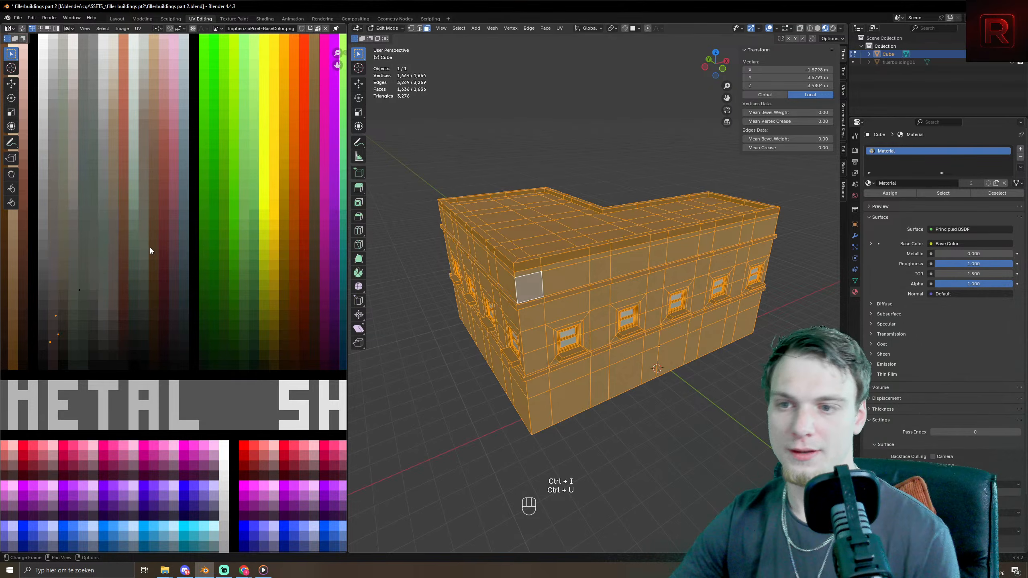
key(h)
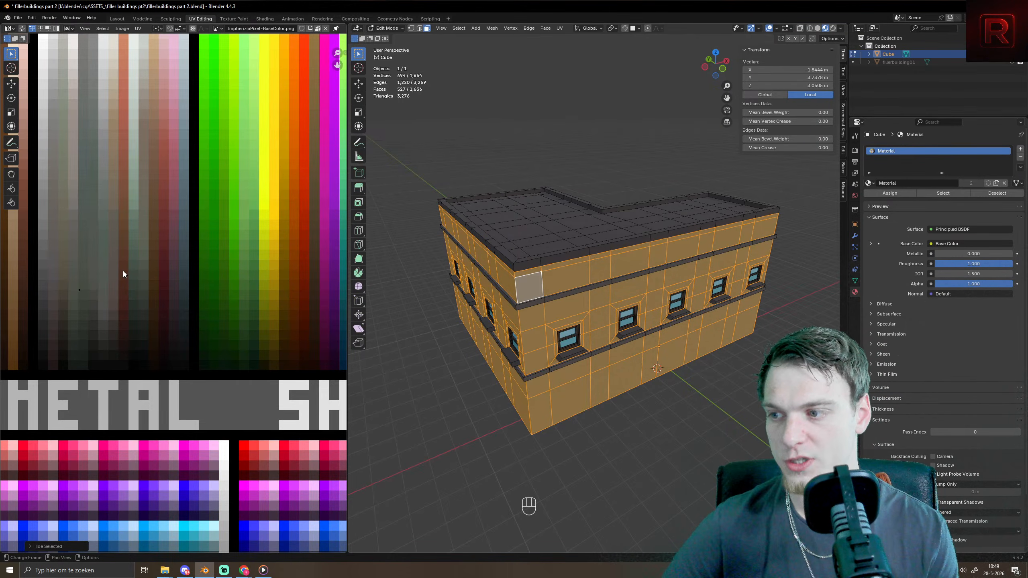
key(a)
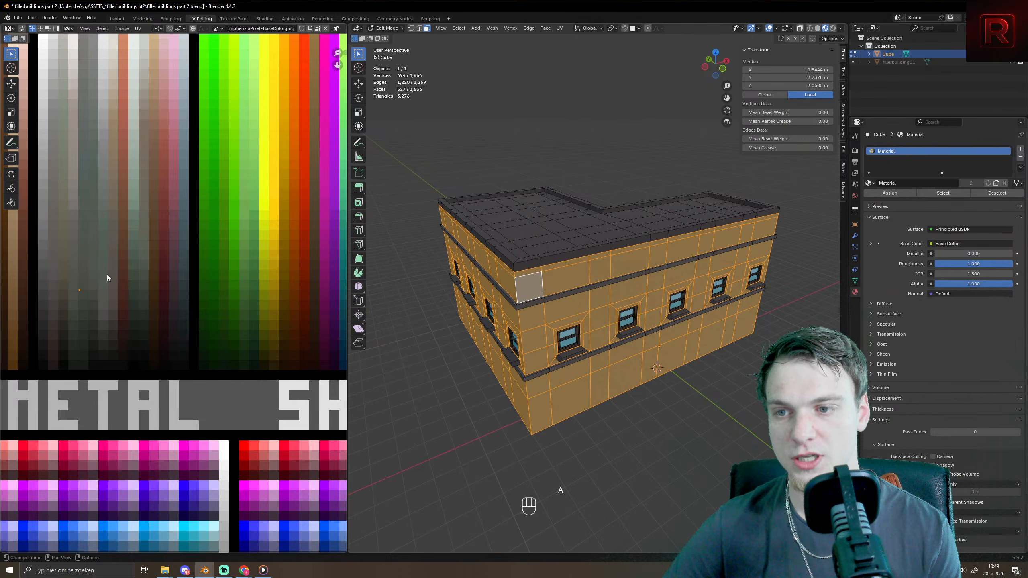
- Add a second material slot to the building and create a new material in it
key(u)
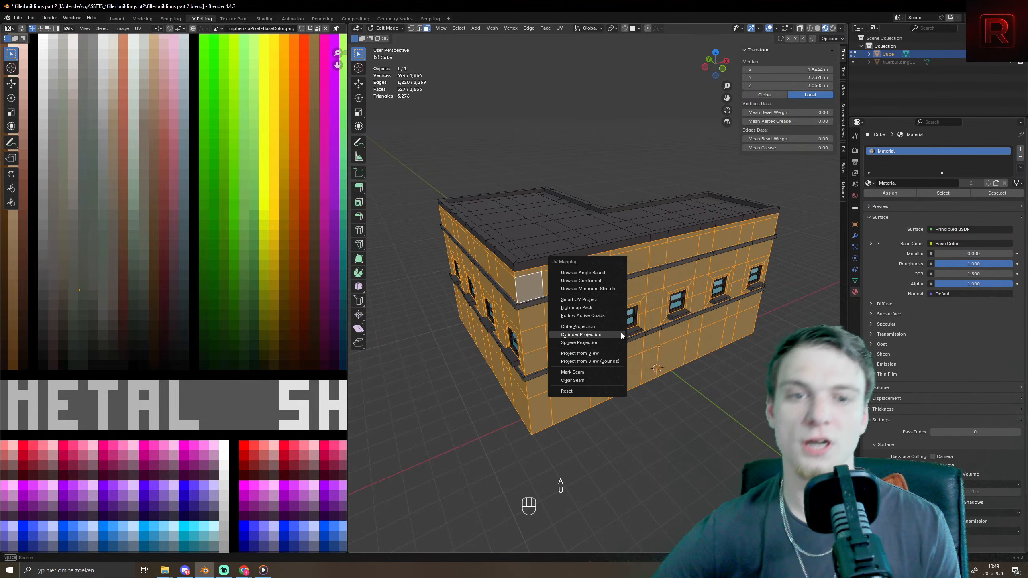
click(1020, 149)
click(890, 198)
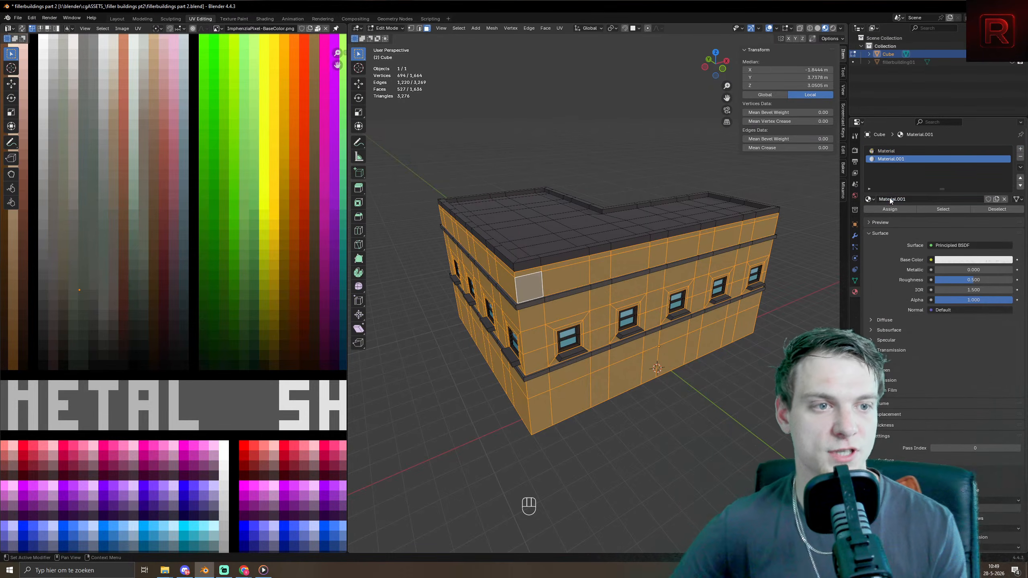
- In the Shading workspace, add an Image Texture node feeding the Base Color of Material.001's Principled BSDF
click(264, 18)
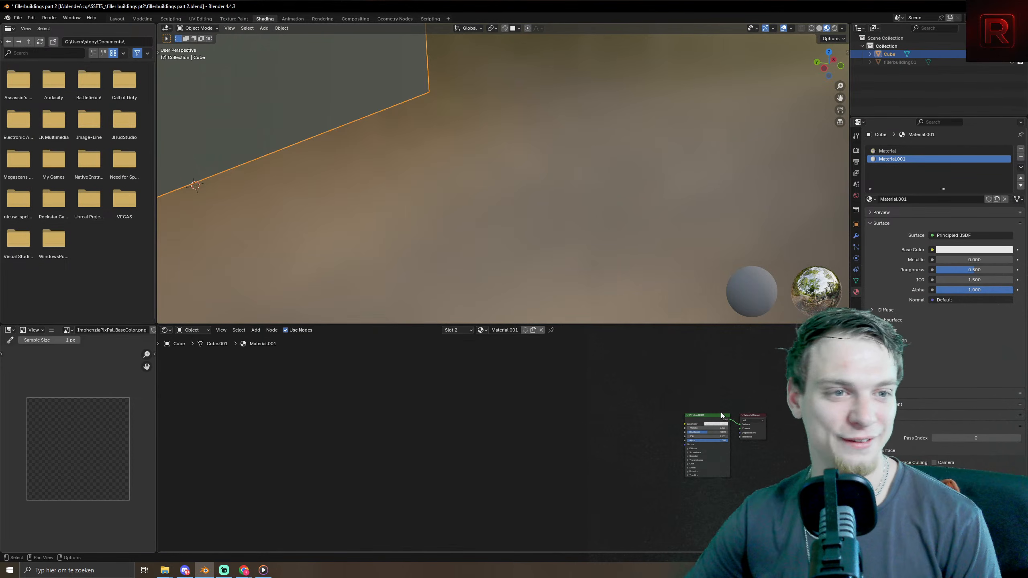
drag(693, 424, 490, 400)
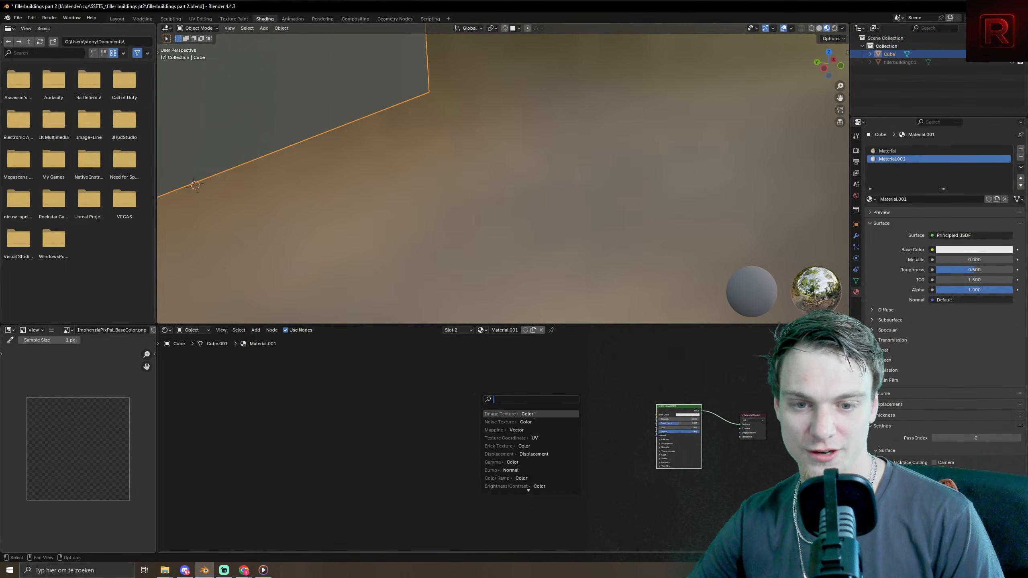
click(525, 414)
click(576, 407)
- Load redbrickstylized.png from the bricktextures folder into the image texture node and place the node closer to the Principled BSDF
click(576, 406)
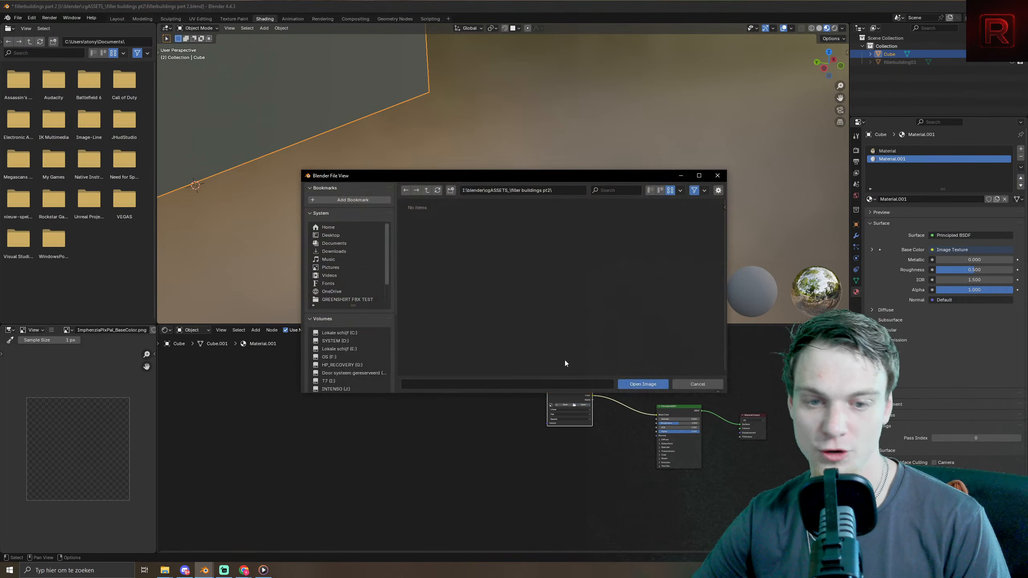
click(426, 191)
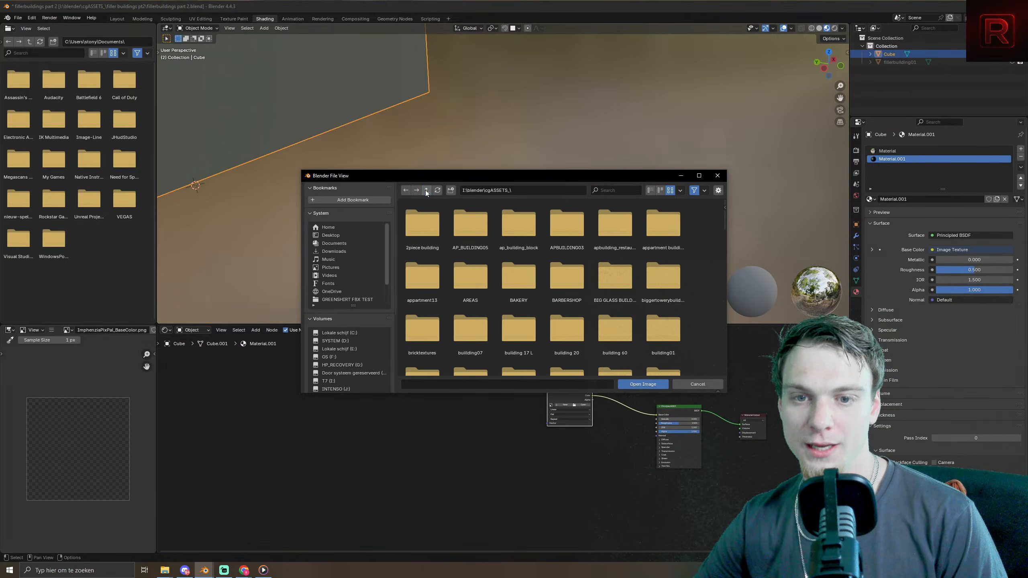
scroll(466, 263, down, 1)
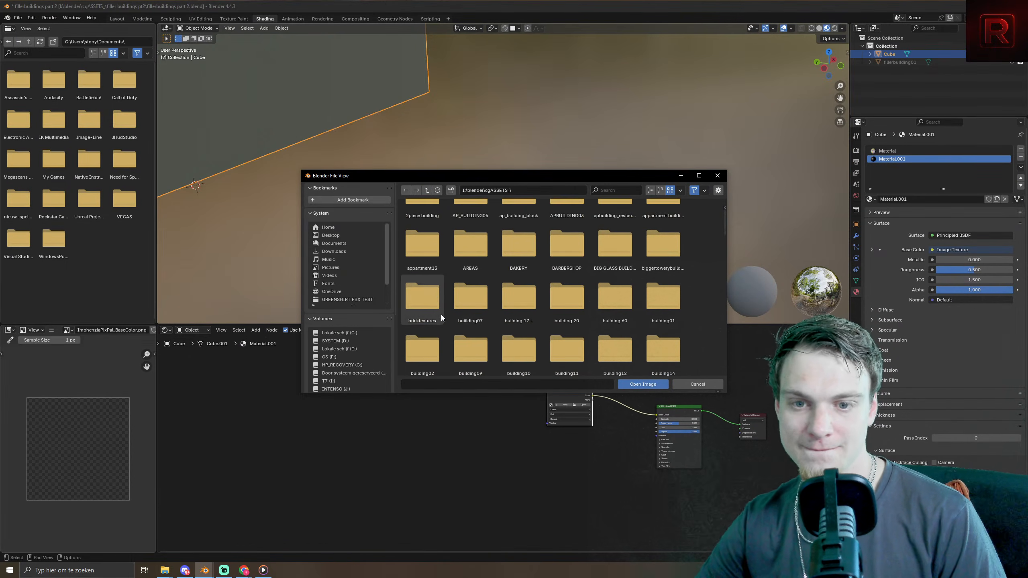
click(422, 300)
click(648, 309)
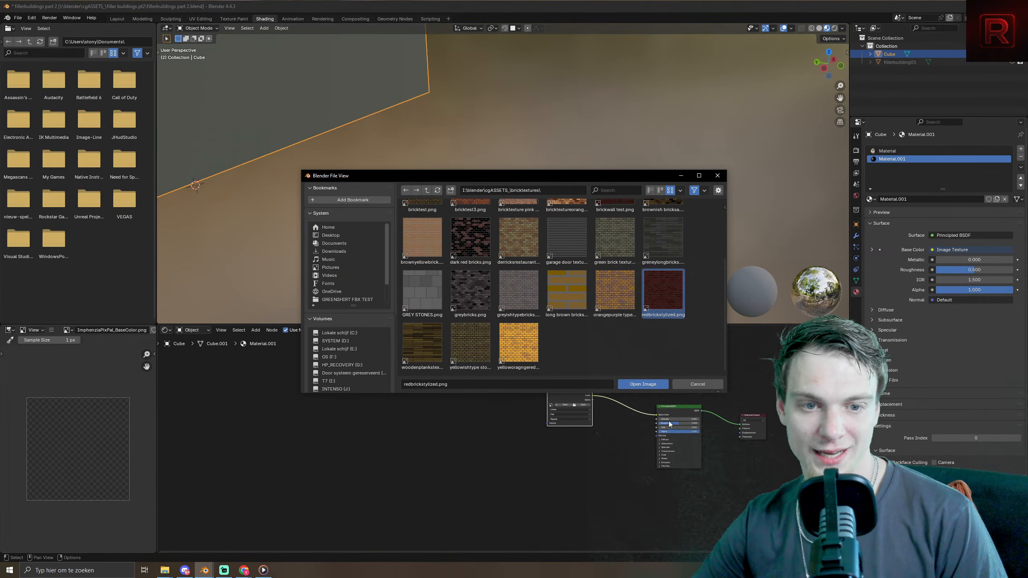
click(642, 383)
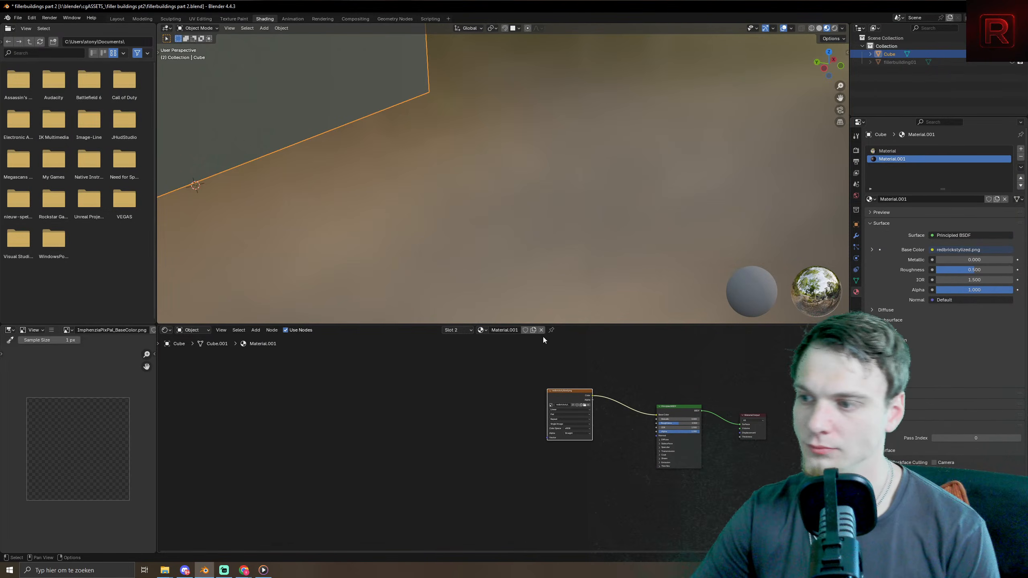
drag(558, 399, 595, 415)
- Unwrap the selected wall faces with Cube Projection
scroll(431, 119, down, 8)
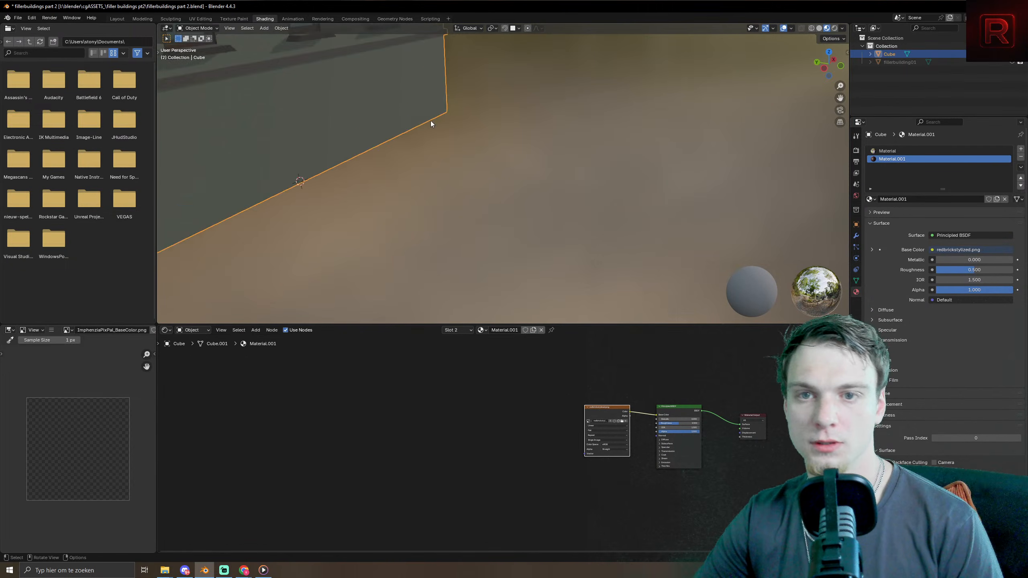
key(Tab)
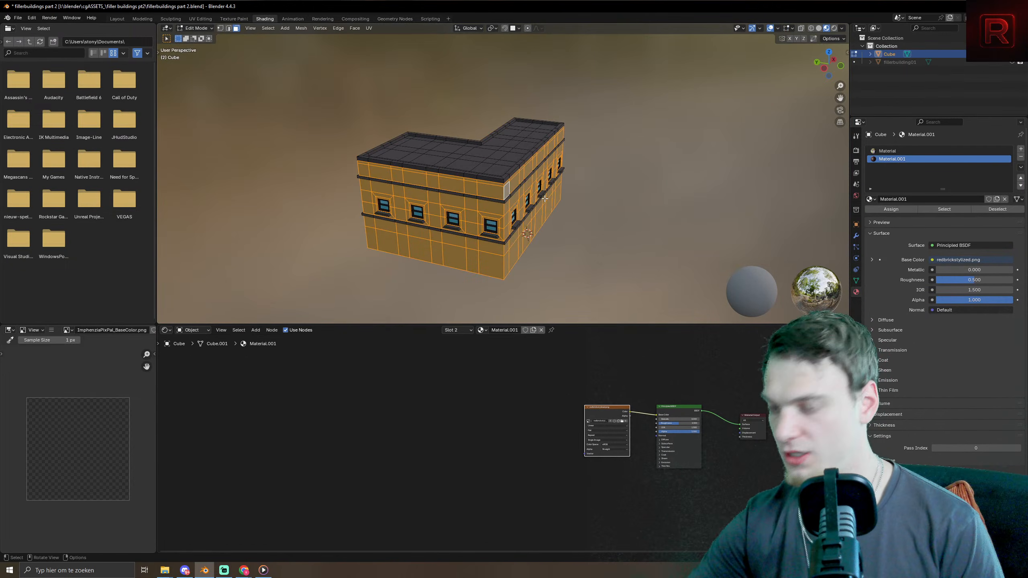
scroll(531, 171, up, 2)
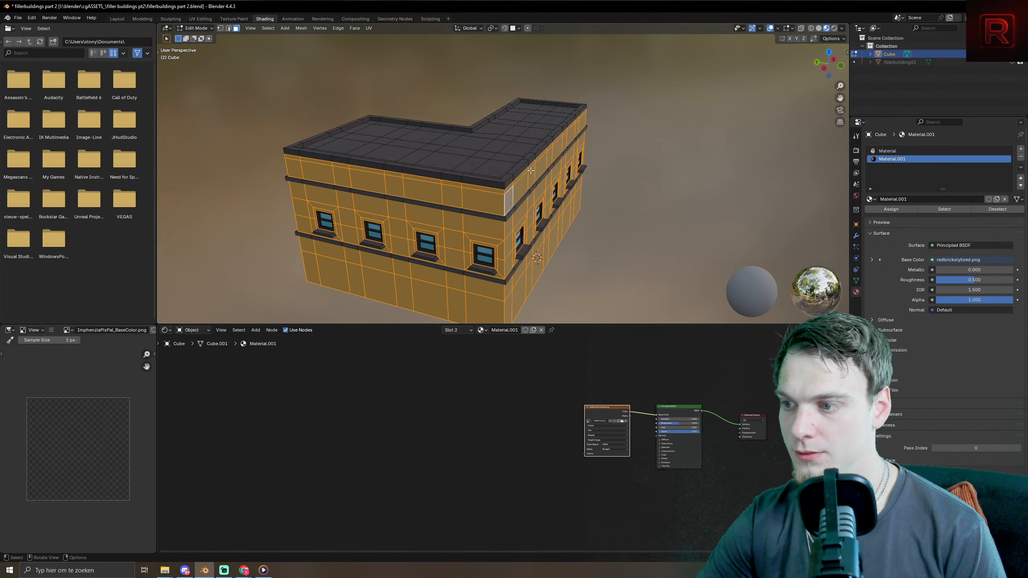
key(u)
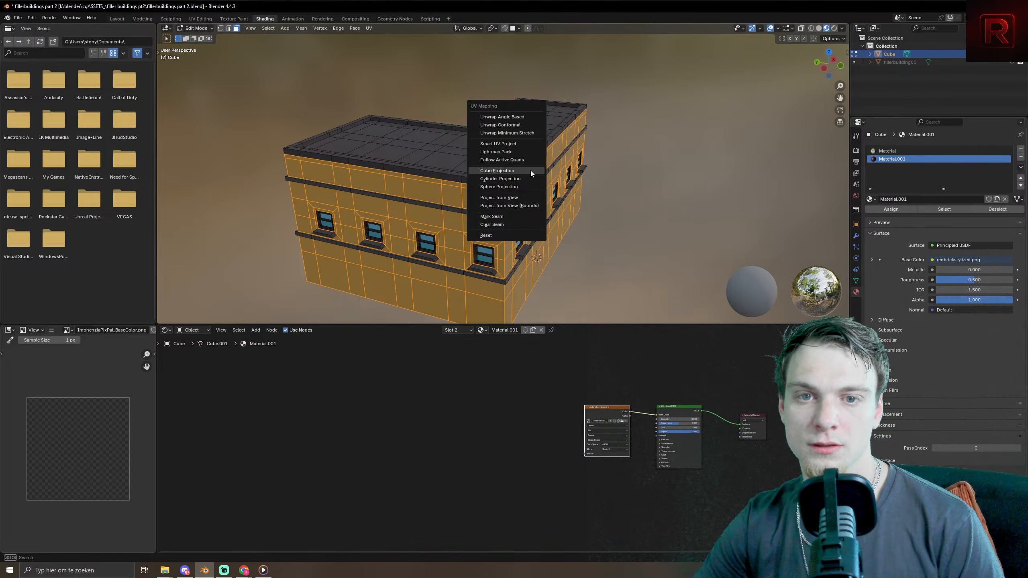
click(529, 171)
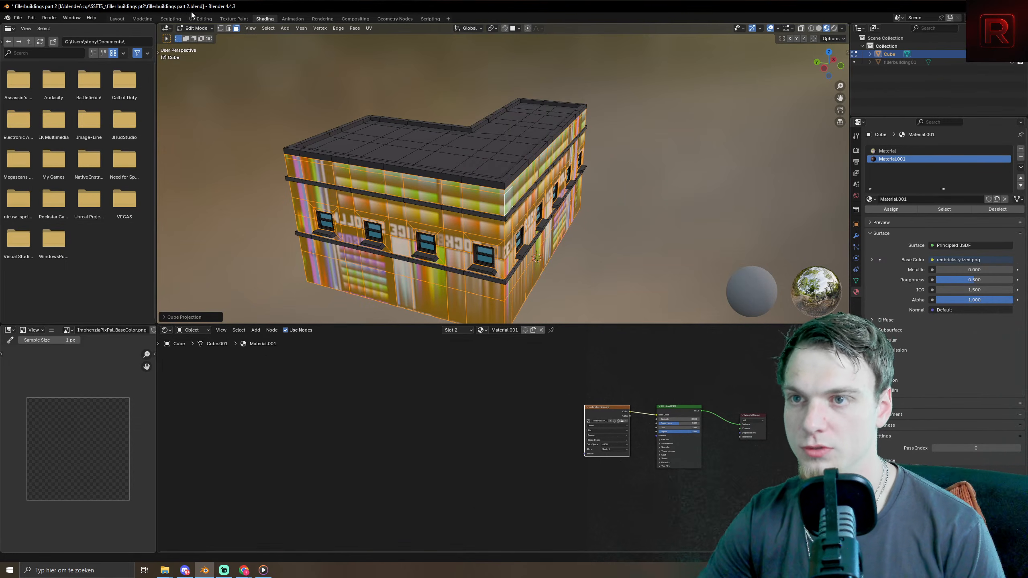
- Scale all UVs of the selected brick wall faces up by about 3.6 in the UV Editing workspace
click(200, 19)
scroll(191, 273, down, 8)
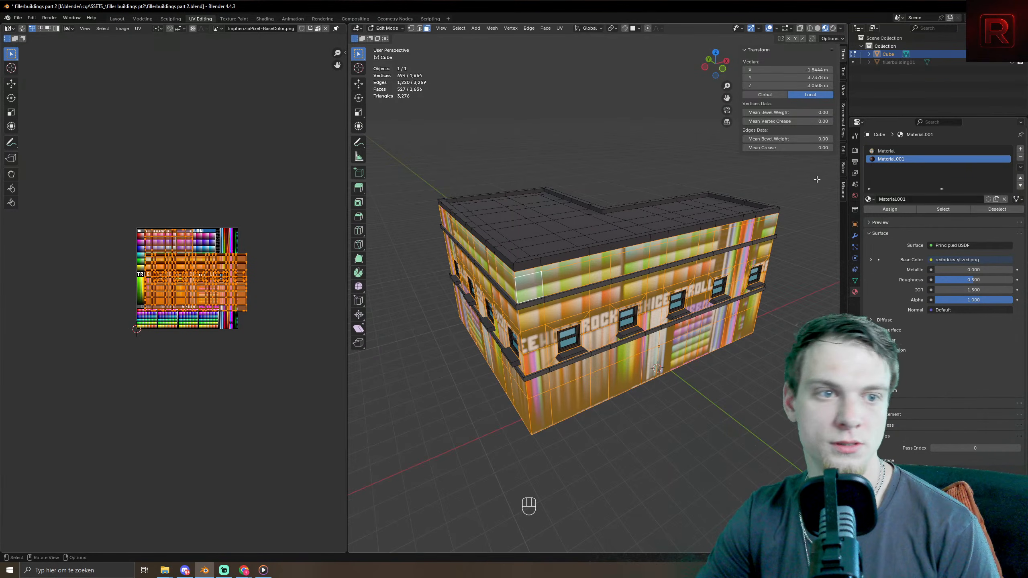
click(899, 206)
key(a)
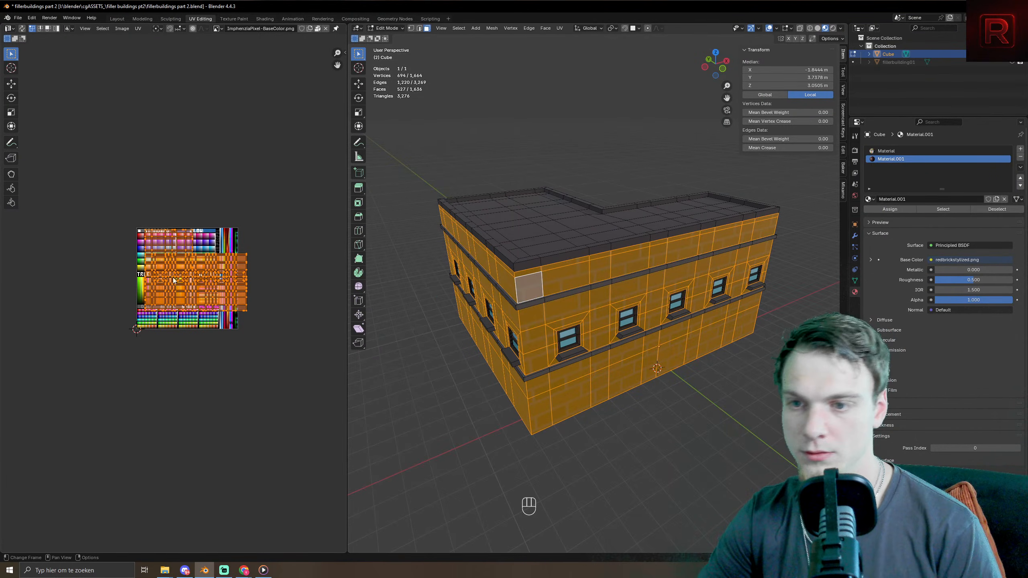
key(s)
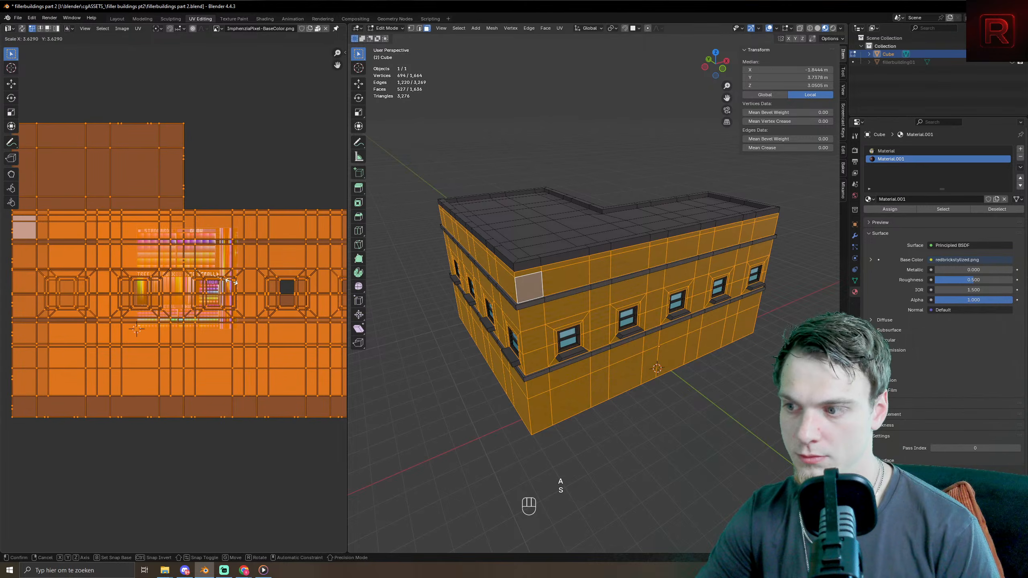
click(224, 301)
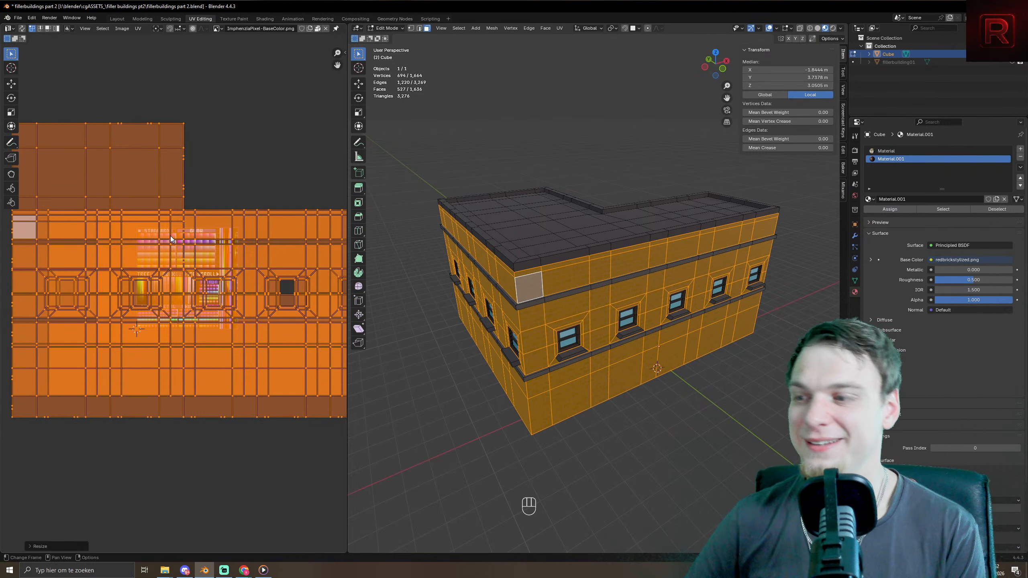
- Return to Object Mode and set the brick material's roughness to 1.000
key(Tab)
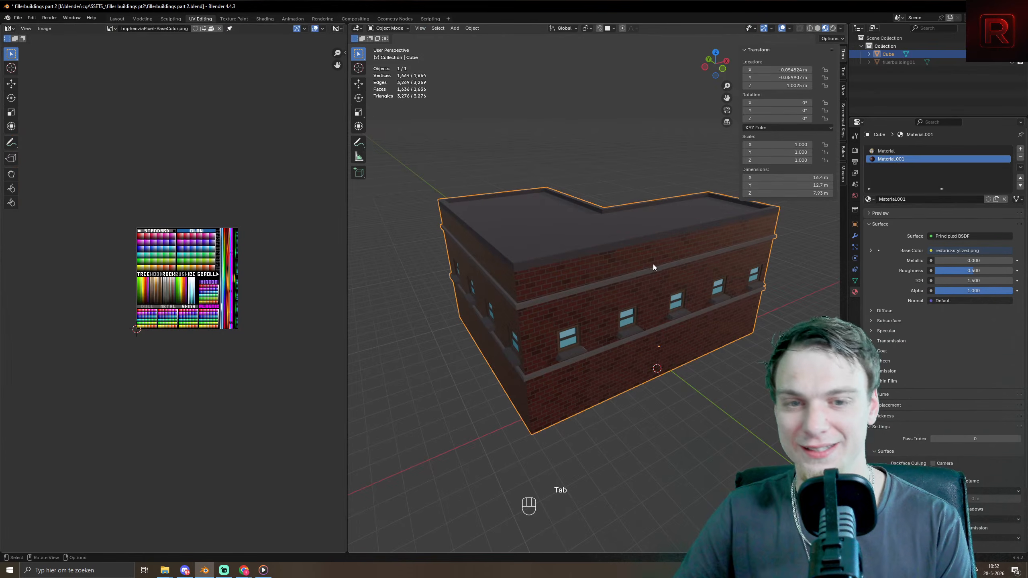
middle_drag(615, 331, 799, 271)
drag(982, 272, 1009, 271)
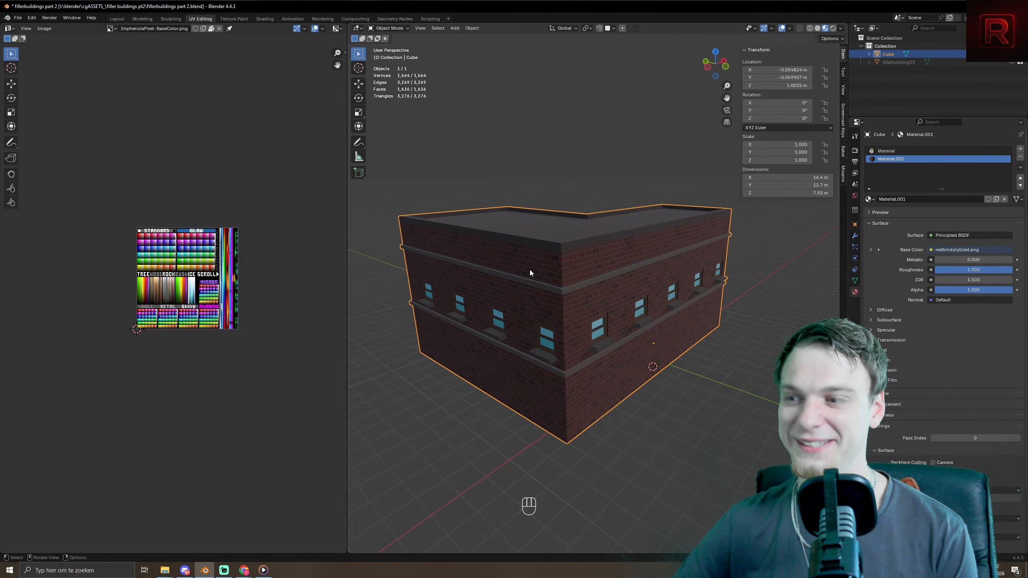
middle_drag(517, 288, 537, 280)
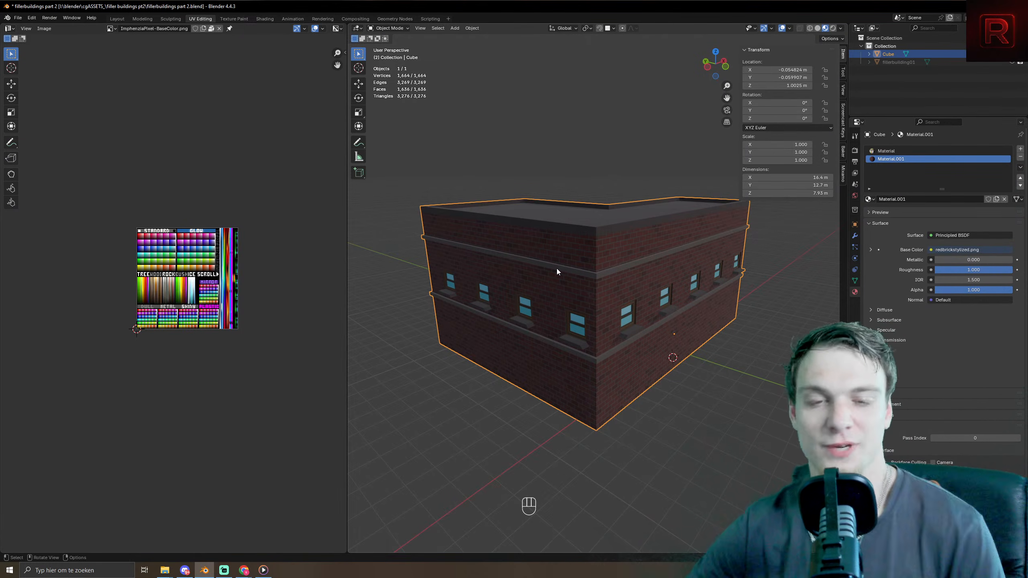
middle_drag(557, 268, 705, 278)
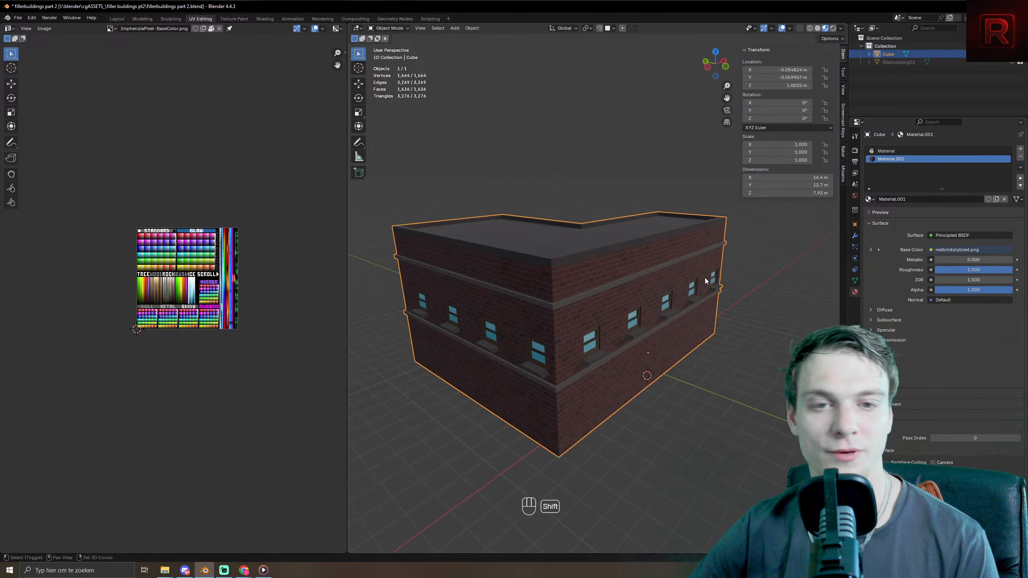
- Select the face loop around the outer side of the roof edge and extrude it outward along its normals
key(Tab)
key(3)
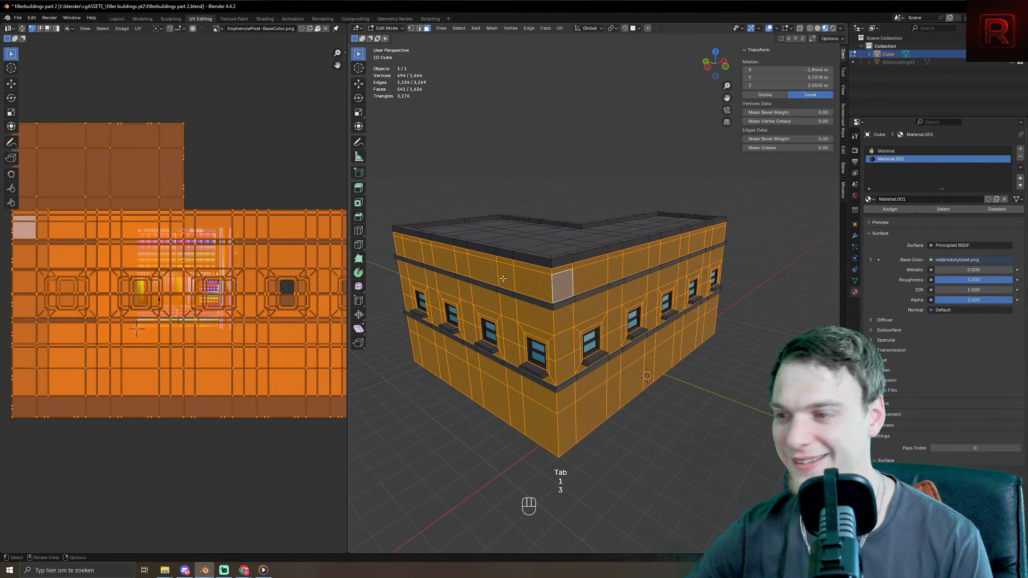
alt+click(551, 263)
scroll(552, 263, up, 5)
middle_drag(586, 304, 647, 387)
key(alt+e)
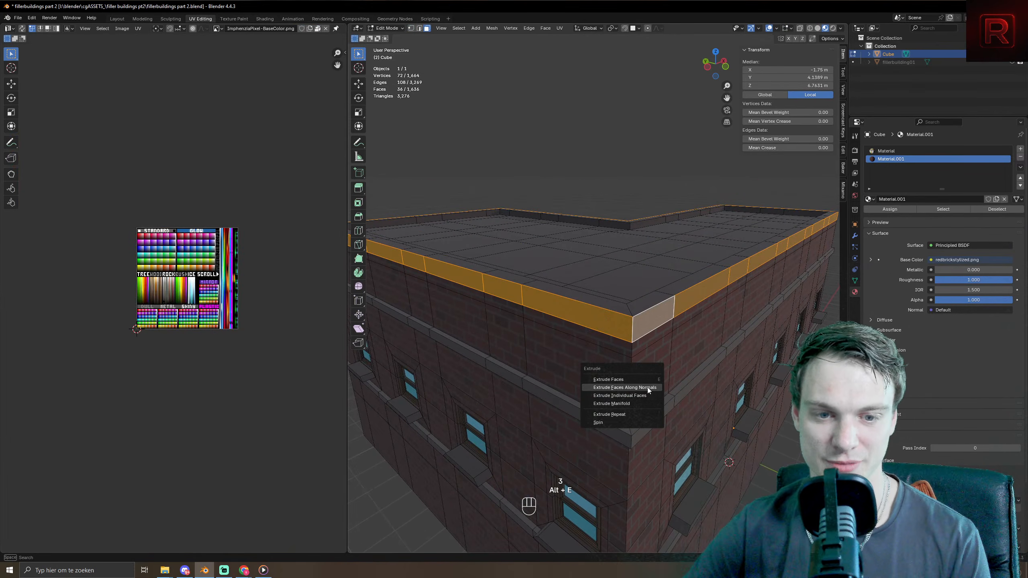
click(647, 387)
click(658, 381)
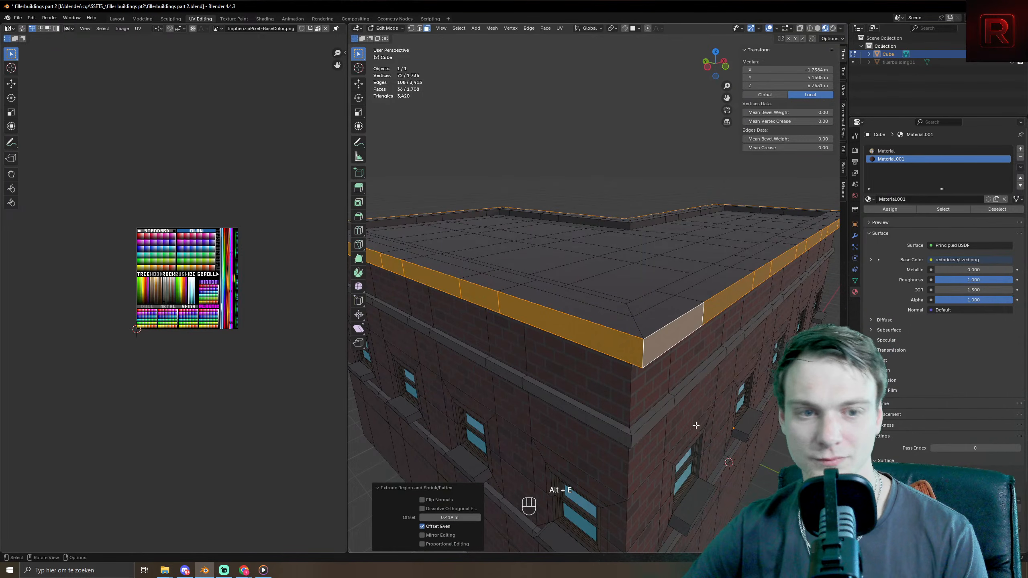
- Grow the selection over the roof rim, scale its UVs to 0 and place them on the palette's grey ROCK gradient
key(ctrl+KP_Add)
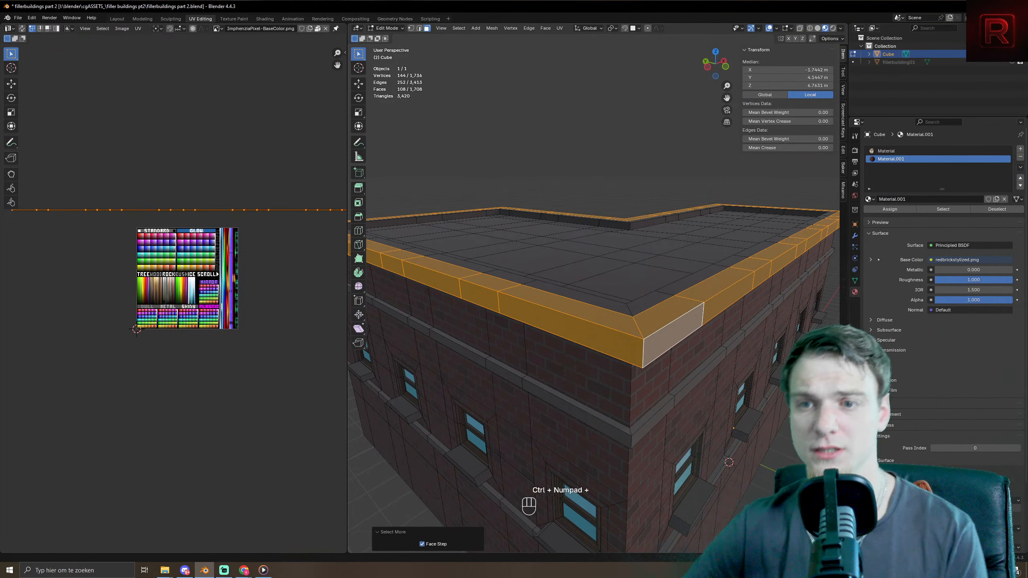
key(a)
key(s)
key(KP_0)
key(KP_Enter)
key(g)
click(176, 224)
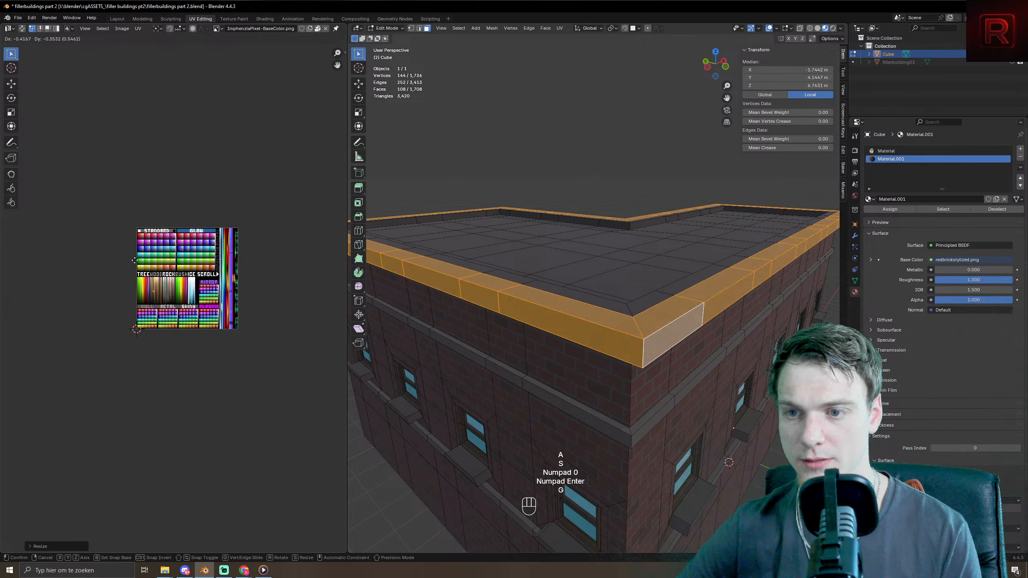
key(Tab)
scroll(564, 304, down, 4)
middle_drag(555, 295, 533, 280)
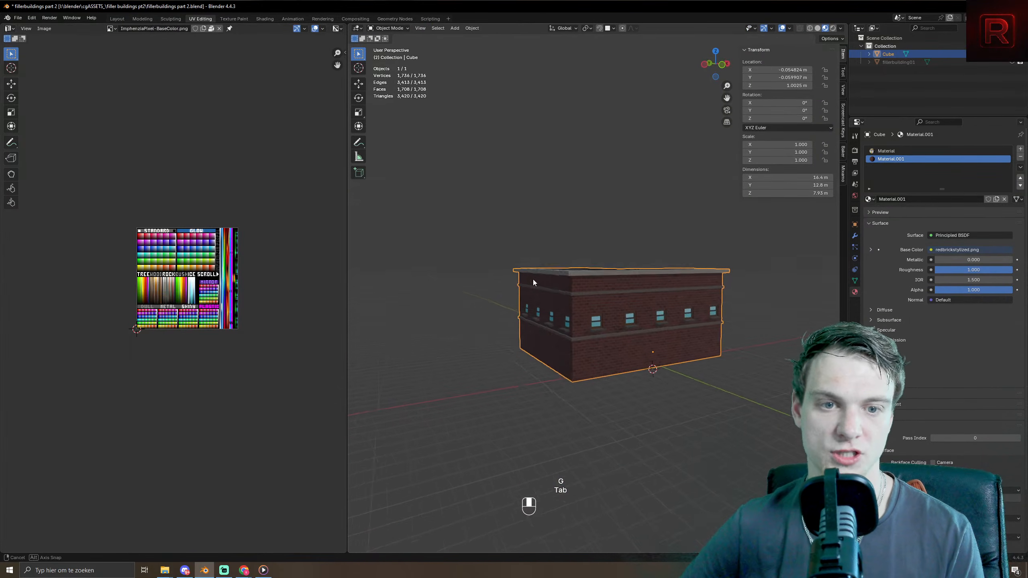
- Add one centred loop cut around each of the two horizontal ledges on the building's walls
middle_drag(698, 400, 625, 321)
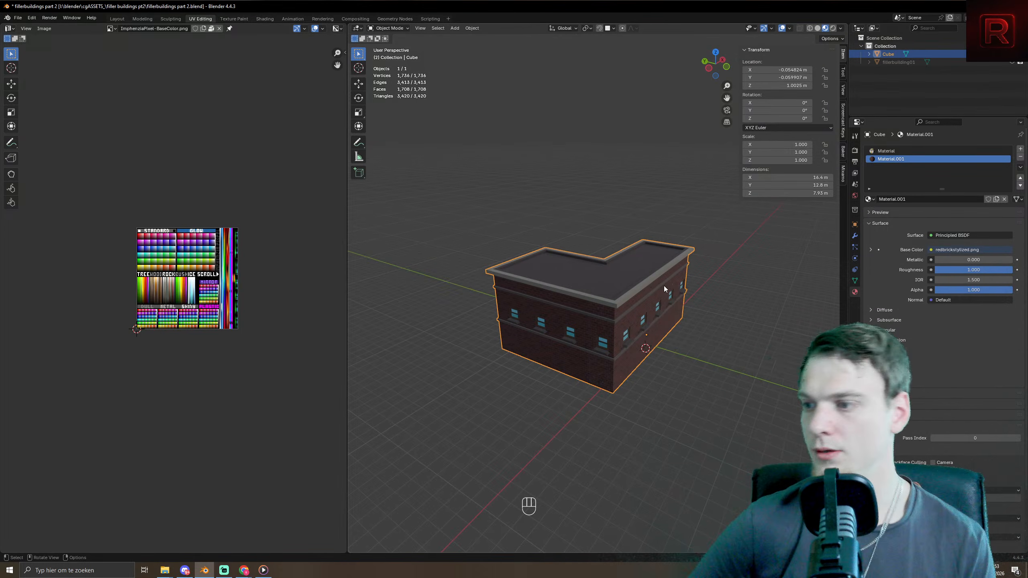
scroll(664, 286, up, 5)
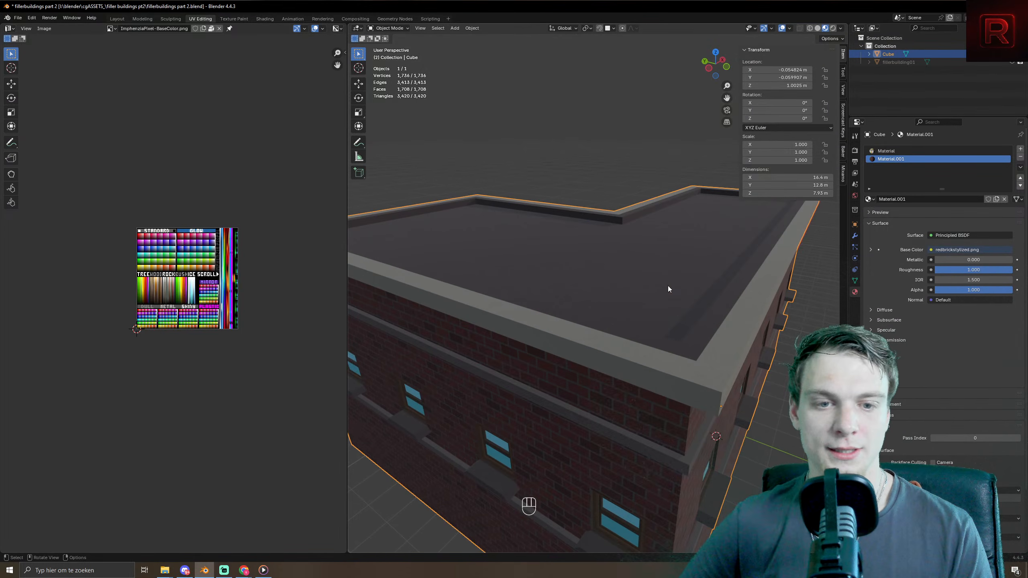
shift+middle_drag(668, 285, 656, 278)
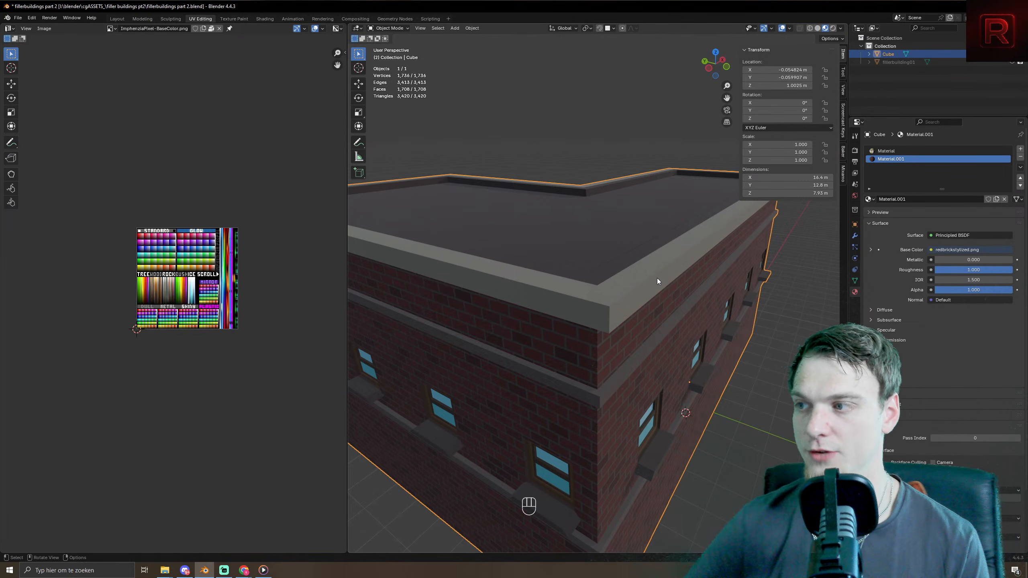
middle_drag(663, 276, 644, 185)
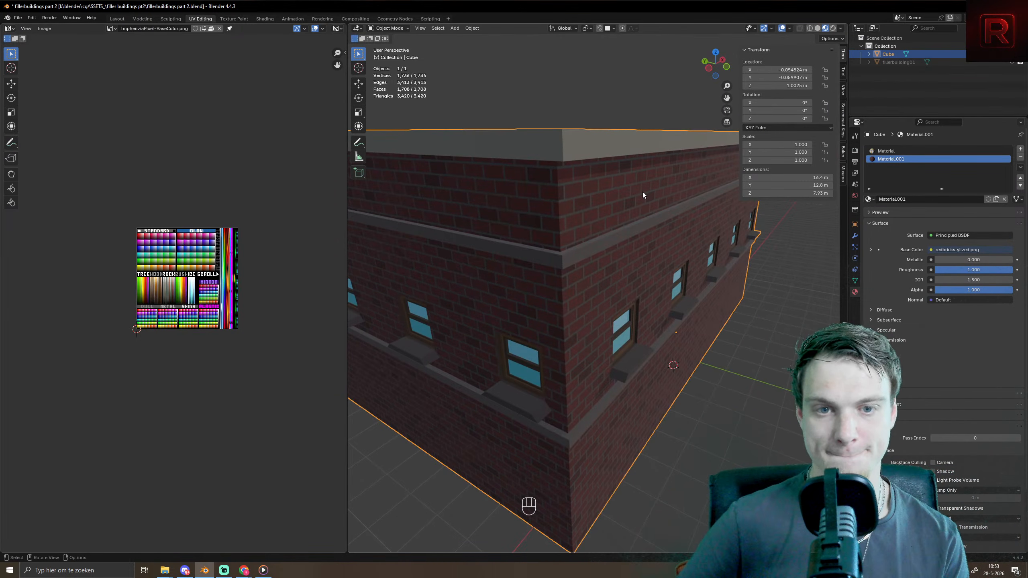
key(Tab)
key(ctrl+r)
click(594, 308)
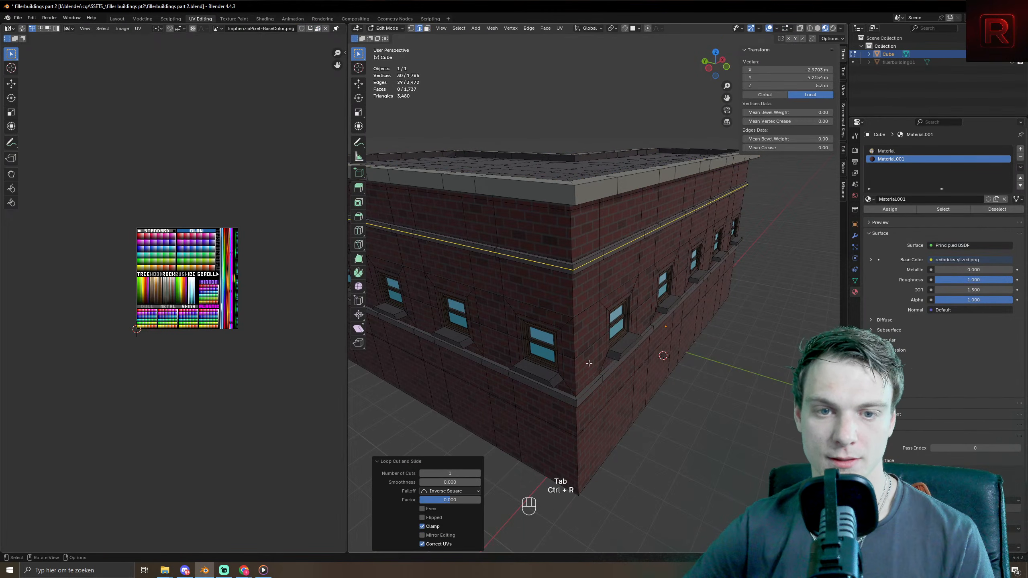
key(ctrl+r)
click(576, 404)
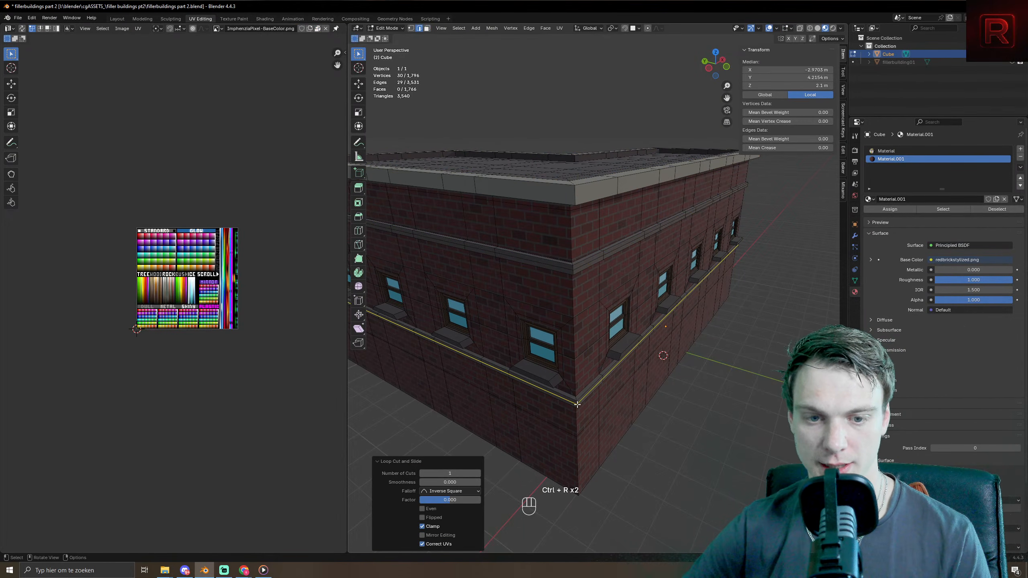
- Bevel both ledge loops by about 0.05 m and extrude the resulting strips outward along their normals by about 0.04 m
alt+shift+click(573, 287)
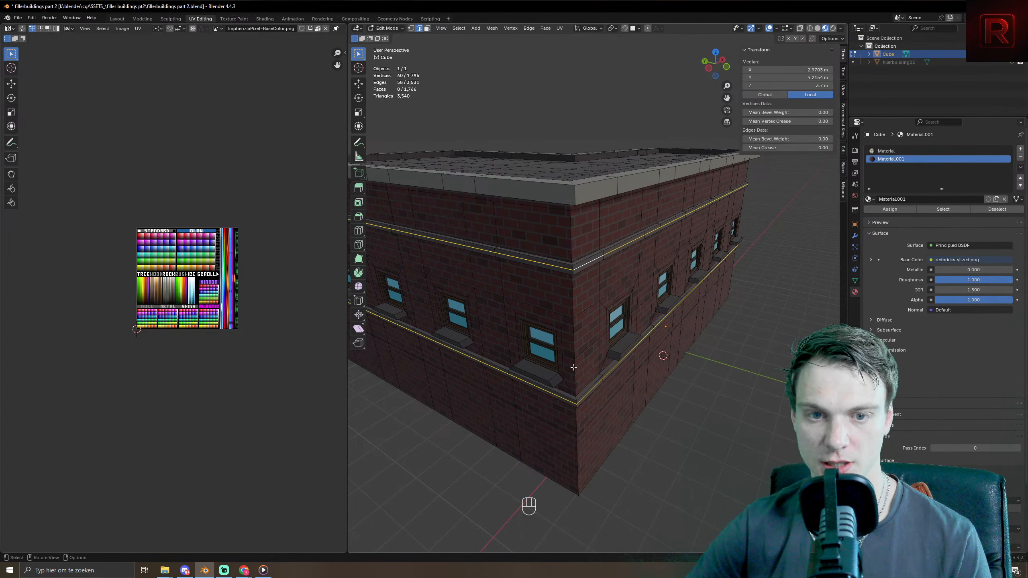
key(ctrl+b)
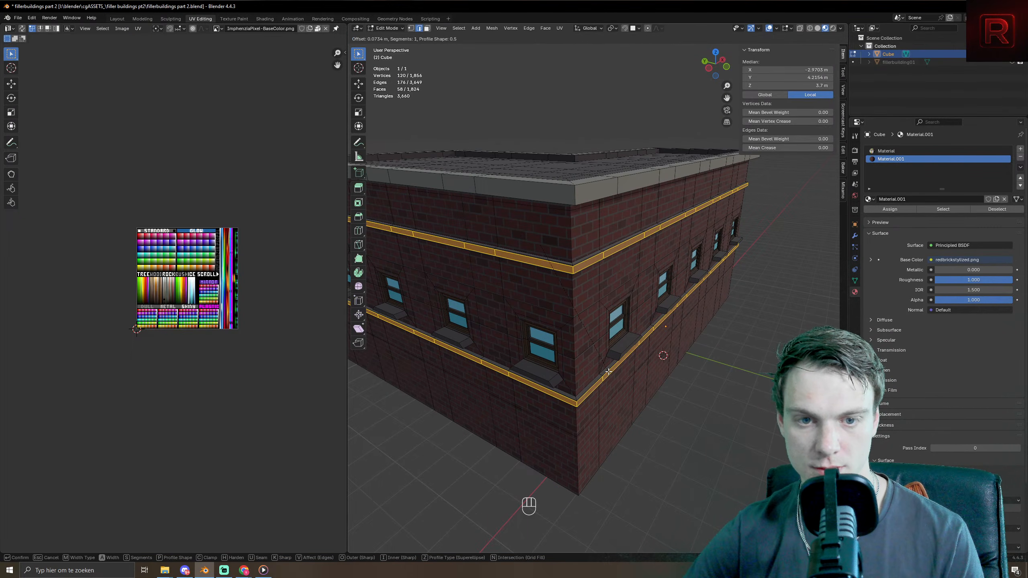
click(593, 350)
scroll(592, 348, up, 5)
key(alt+e)
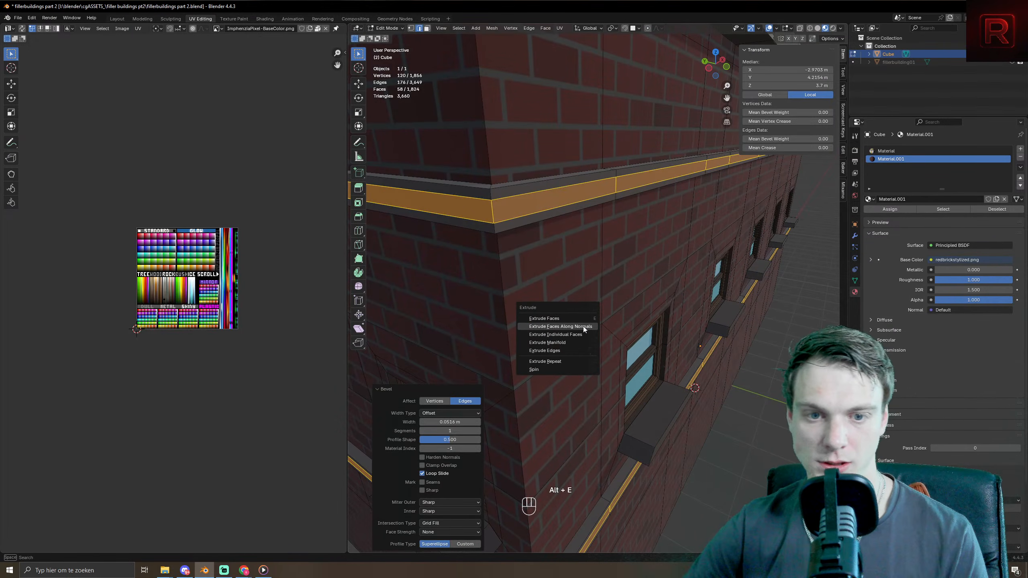
click(583, 326)
click(585, 328)
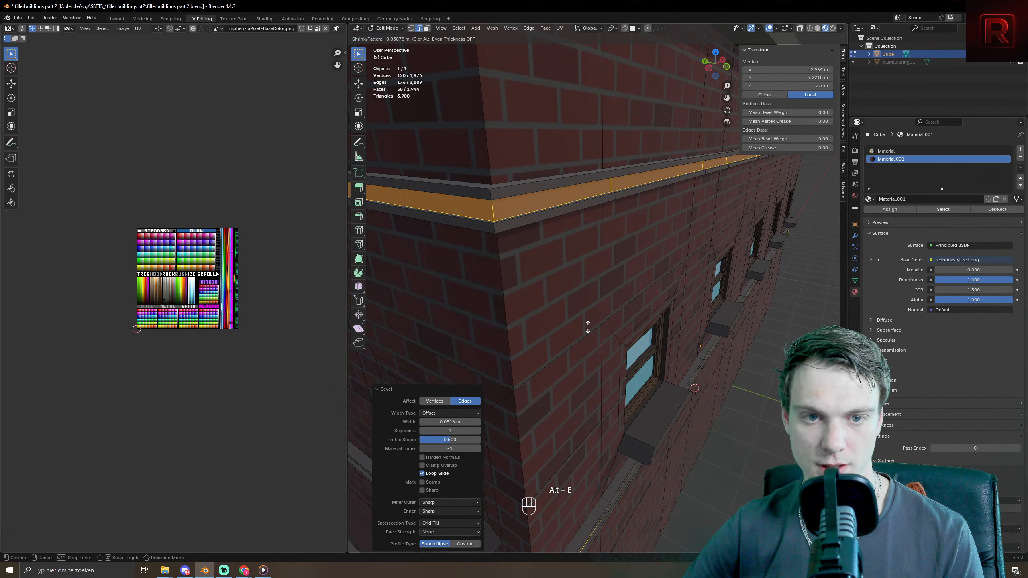
- Move the UVs of the extruded ledge strips to a lighter grey on the palette's ROCK gradient
key(a)
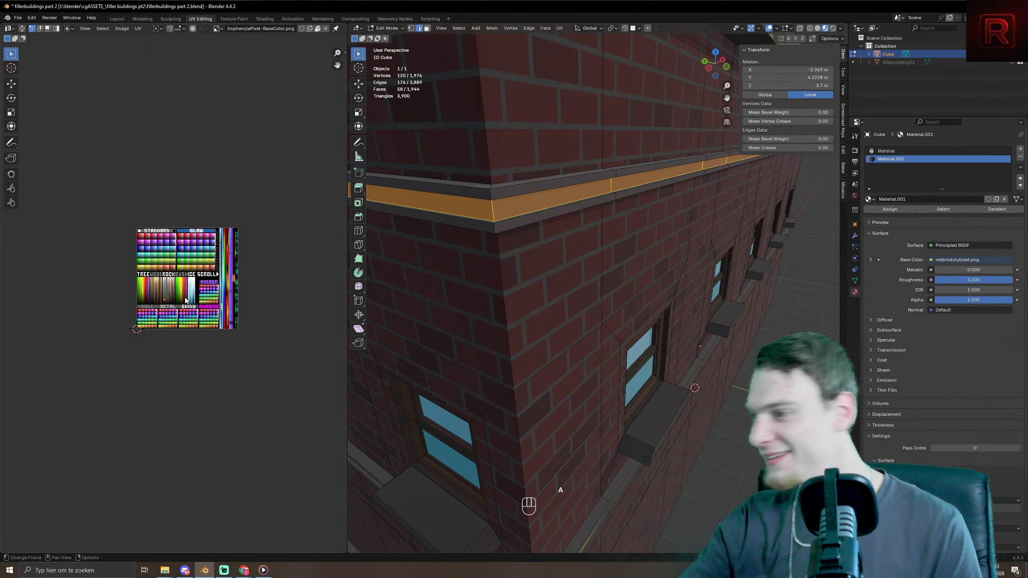
scroll(185, 299, up, 2)
scroll(185, 298, up, 1)
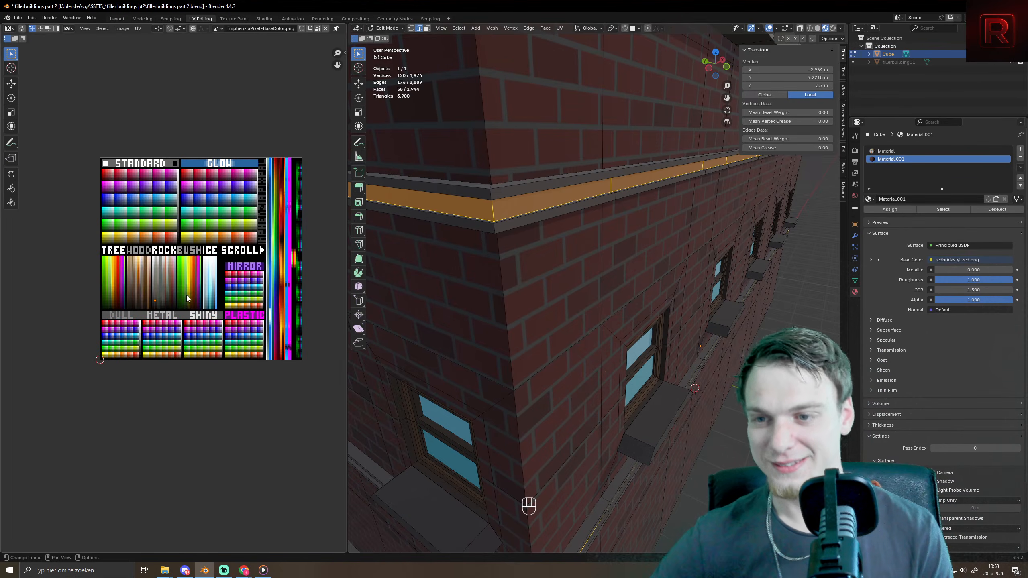
key(g)
click(190, 290)
key(Tab)
scroll(537, 230, down, 8)
middle_drag(565, 233, 608, 310)
scroll(590, 286, up, 5)
- Try recolouring the brick band below the roof by scaling its UVs to 0 and moving them onto the colour palette
key(Tab)
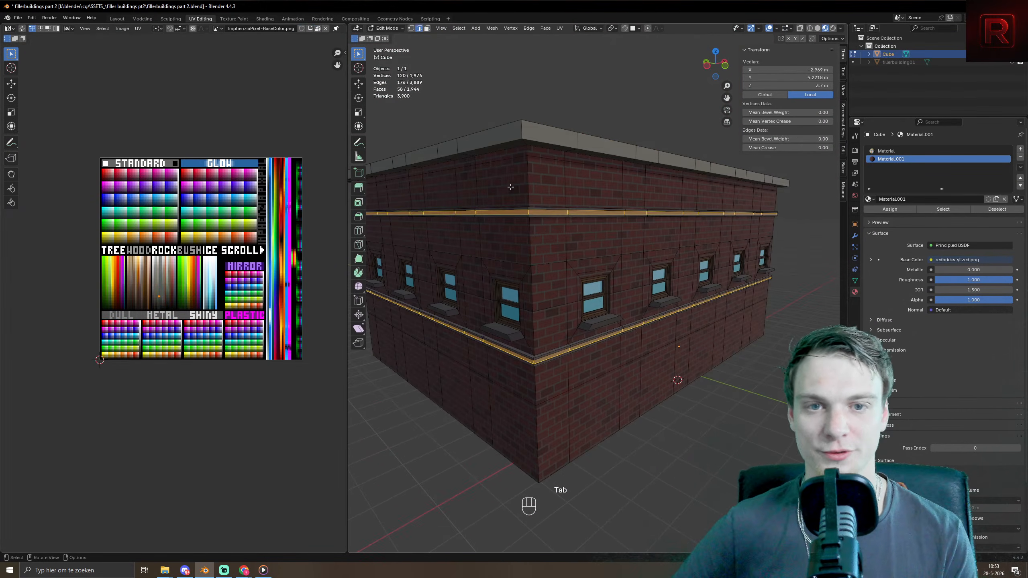
key(3)
alt+click(532, 170)
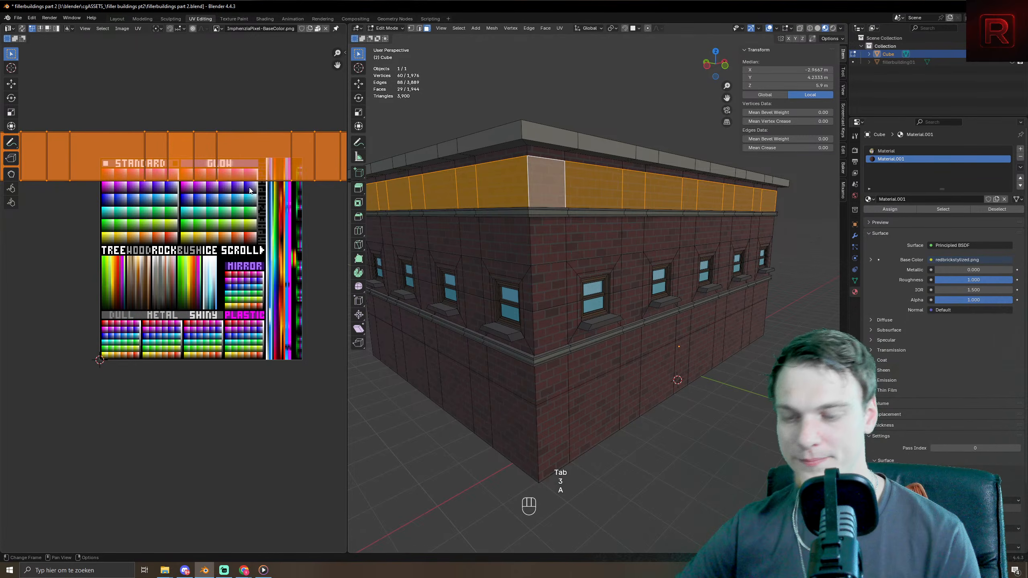
key(a)
key(s)
key(KP_0)
key(KP_Enter)
key(g)
click(197, 250)
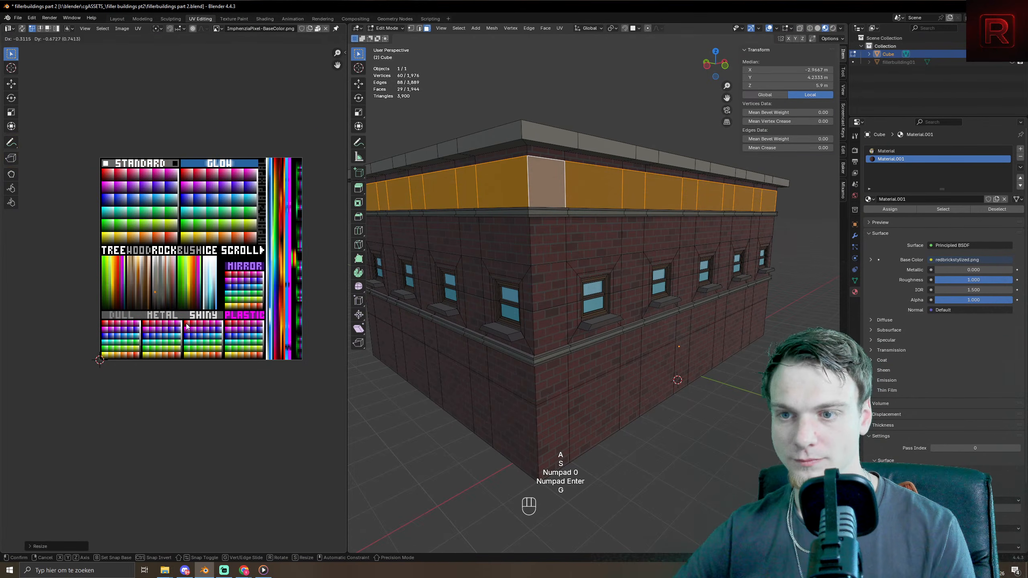
key(Tab)
scroll(728, 215, down, 6)
click(749, 393)
middle_drag(579, 324, 589, 341)
click(554, 255)
scroll(600, 315, up, 6)
- Undo the UV scaling and move on the brick band below the roof, and return to Object Mode
key(ctrl+z)
key(ctrl+z)
key(ctrl+z)
key(ctrl+z)
key(ctrl+z)
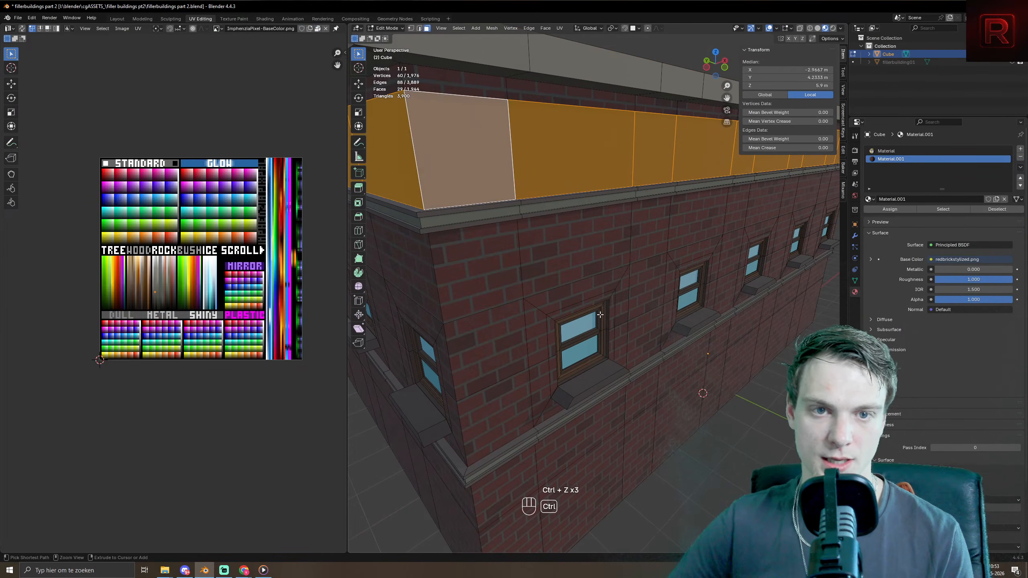
key(Tab)
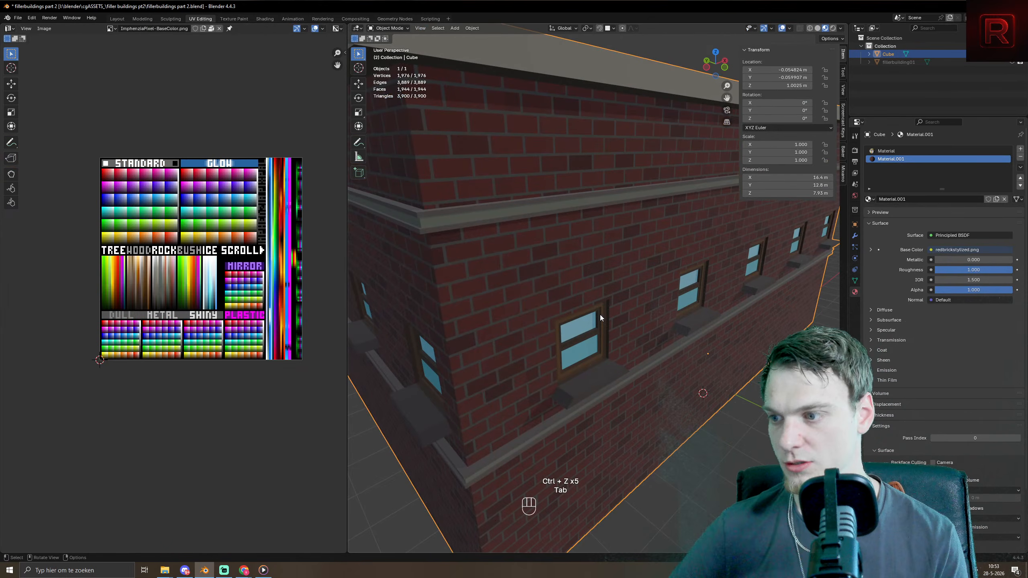
- Save the Blender file
scroll(600, 315, down, 5)
scroll(590, 284, up, 3)
scroll(590, 285, down, 5)
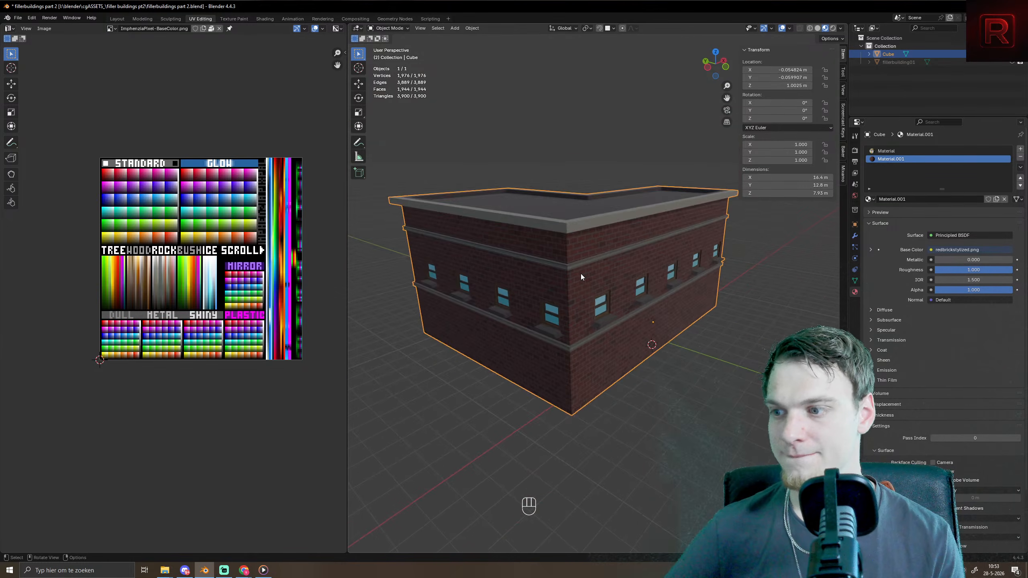
scroll(570, 294, up, 1)
key(ctrl+s)
key(ctrl+s)
key(ctrl+s)
key(ctrl+s)
key(ctrl+s)
key(ctrl+s)
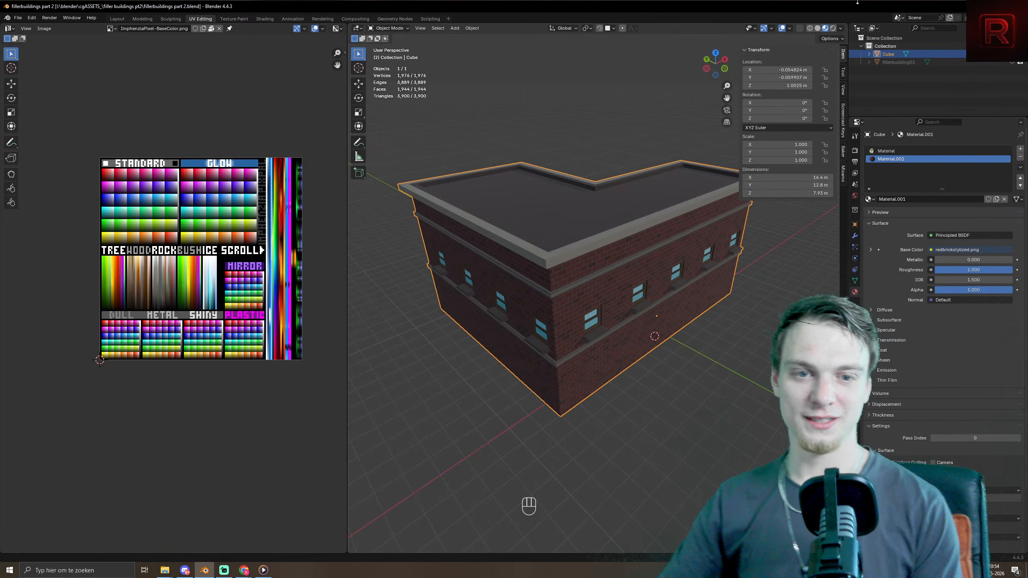
- Duplicate one of the flat roof faces in place and extrude the copy upwards about 0.52 m into a box
middle_drag(613, 205, 602, 215)
key(Tab)
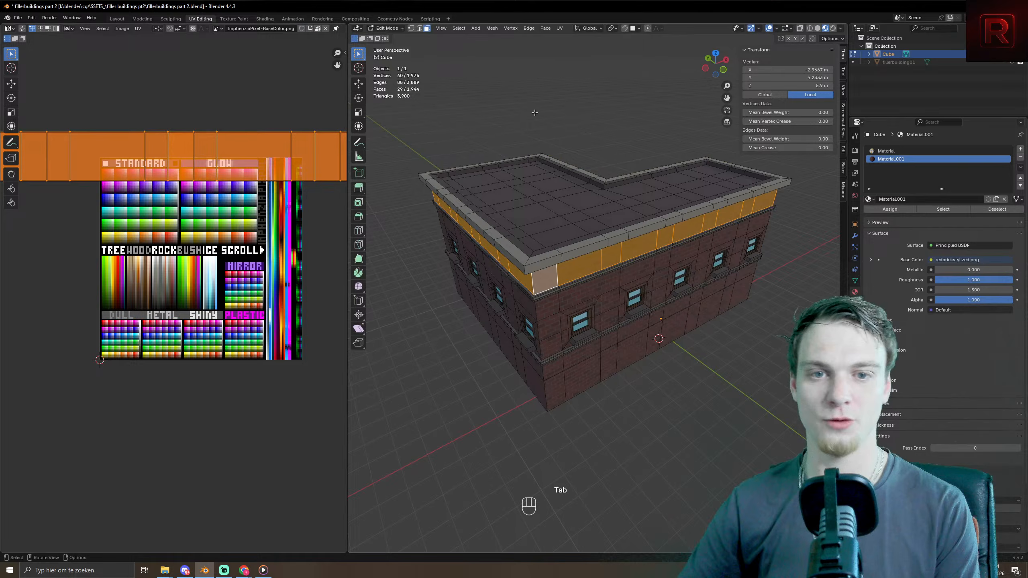
click(529, 194)
key(shift+d)
right_click(529, 194)
key(e)
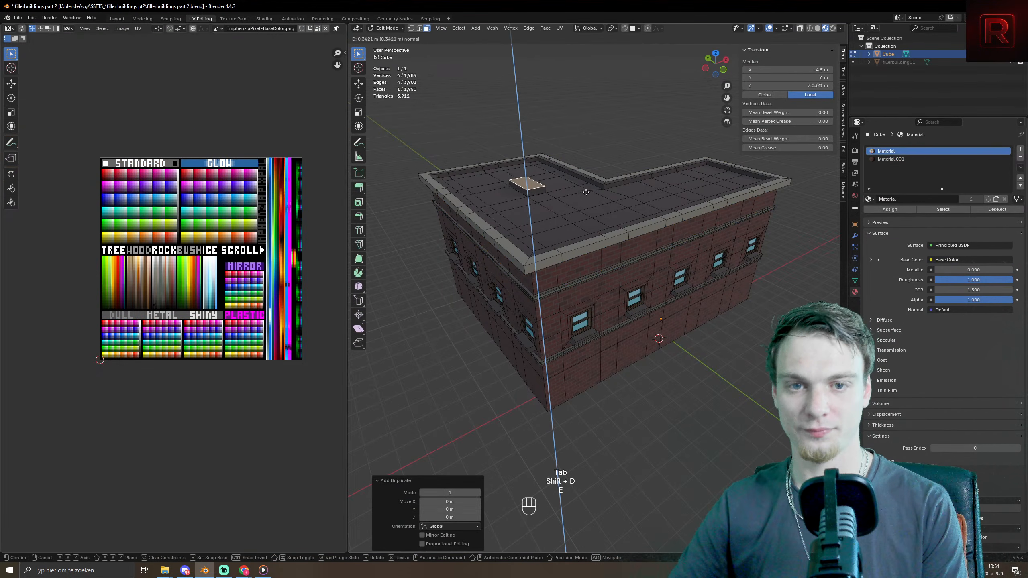
click(602, 202)
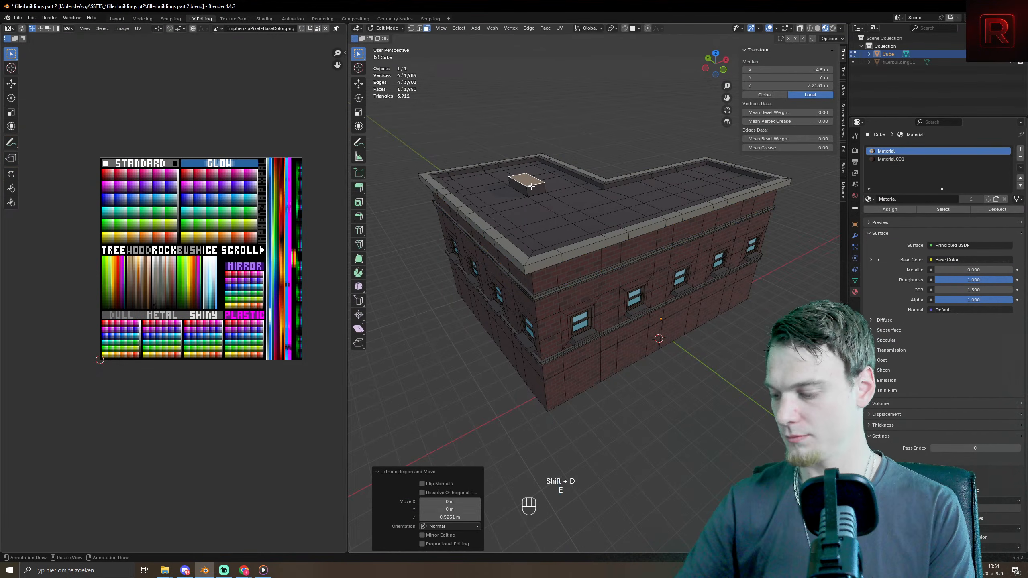
- Scale the whole rooftop box to about 0.378 in X and Y, and stretch it along X into an elongated block
key(l)
key(s)
key(shift+z)
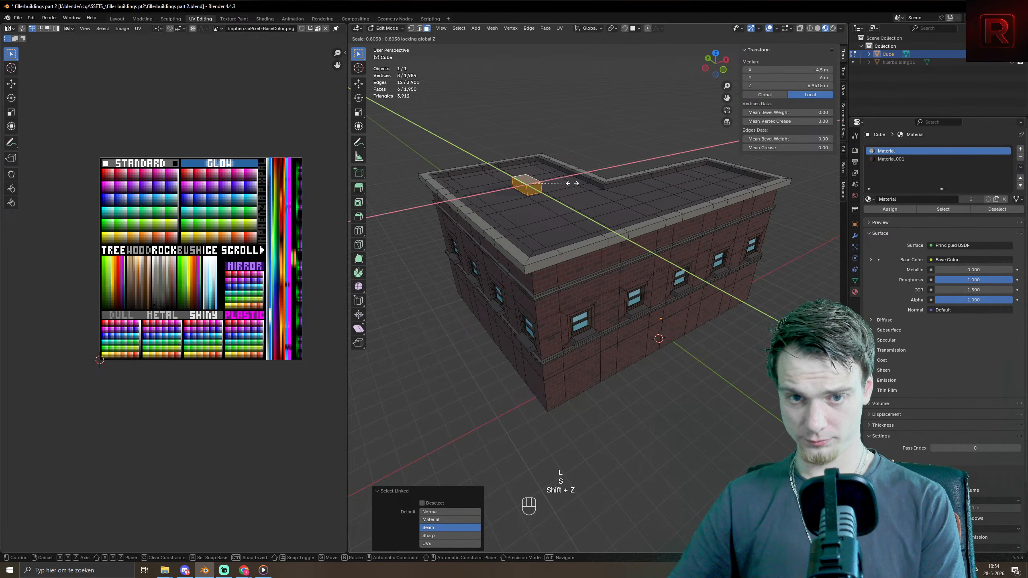
click(548, 184)
scroll(539, 179, up, 8)
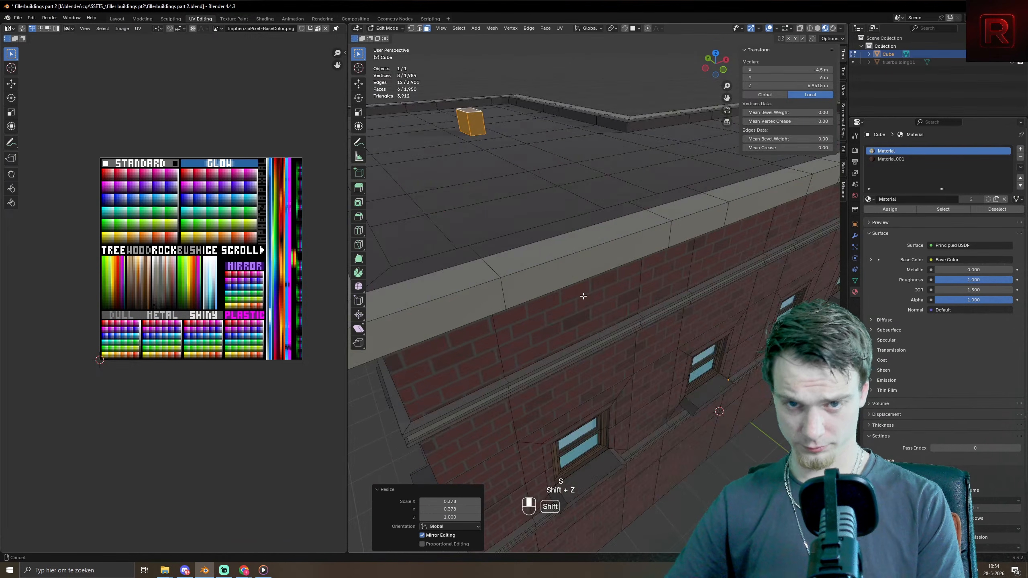
key(s)
key(x)
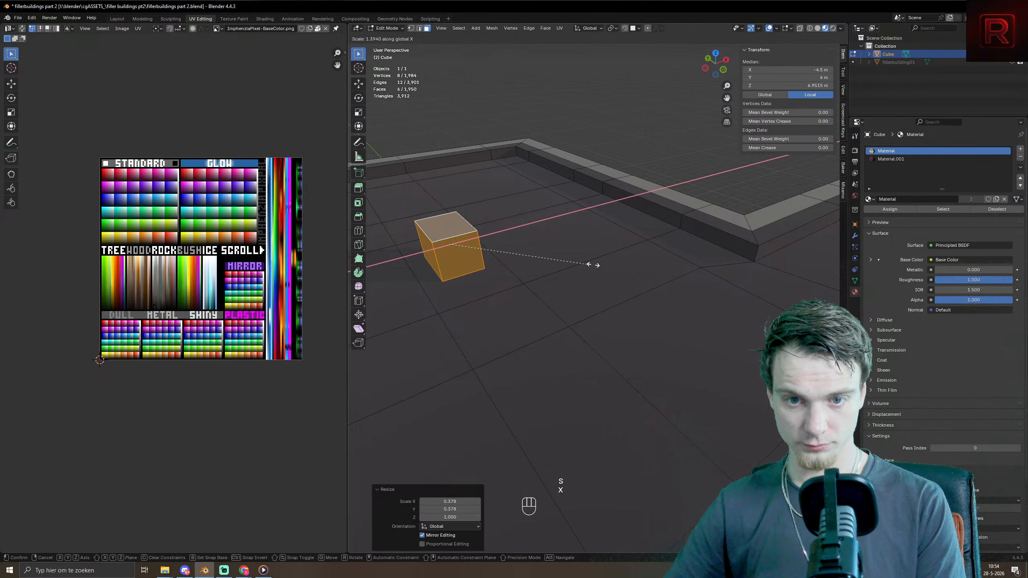
click(636, 215)
- Inset the rooftop box's top face about 0.19 m and build a small stepped cap from it with extrusions and a scale
click(463, 225)
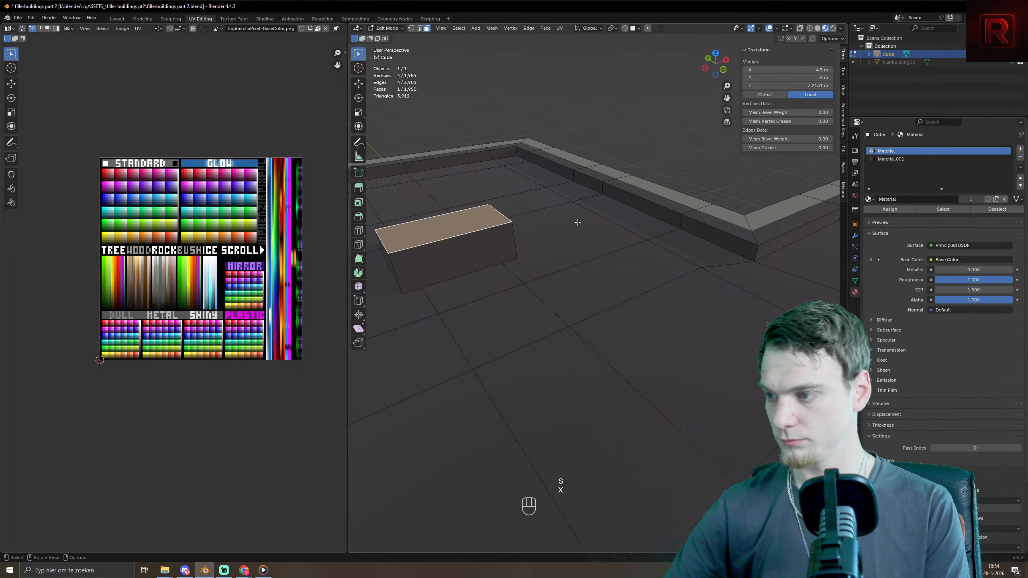
key(i)
click(561, 222)
key(e)
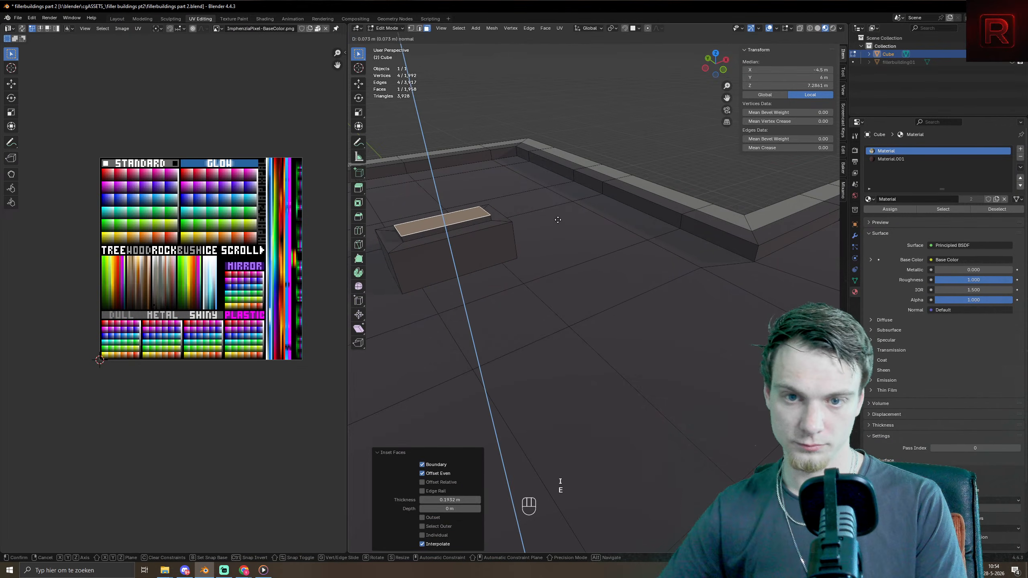
click(558, 220)
key(s)
click(538, 221)
key(e)
click(529, 223)
key(Tab)
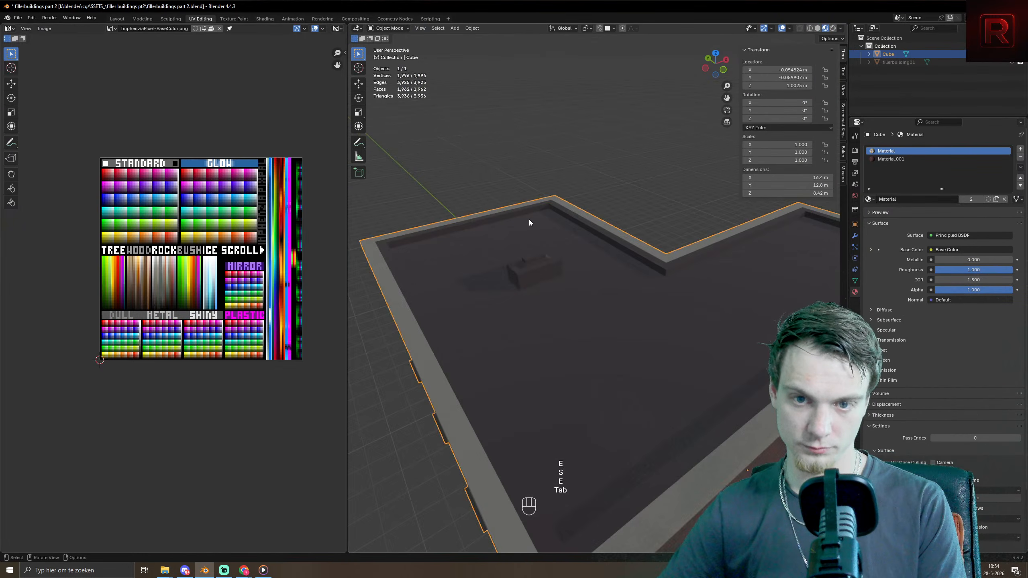
- Select the entire rooftop box and move its UVs to a darker grey on the palette's ROCK gradient
scroll(528, 222, down, 5)
key(Tab)
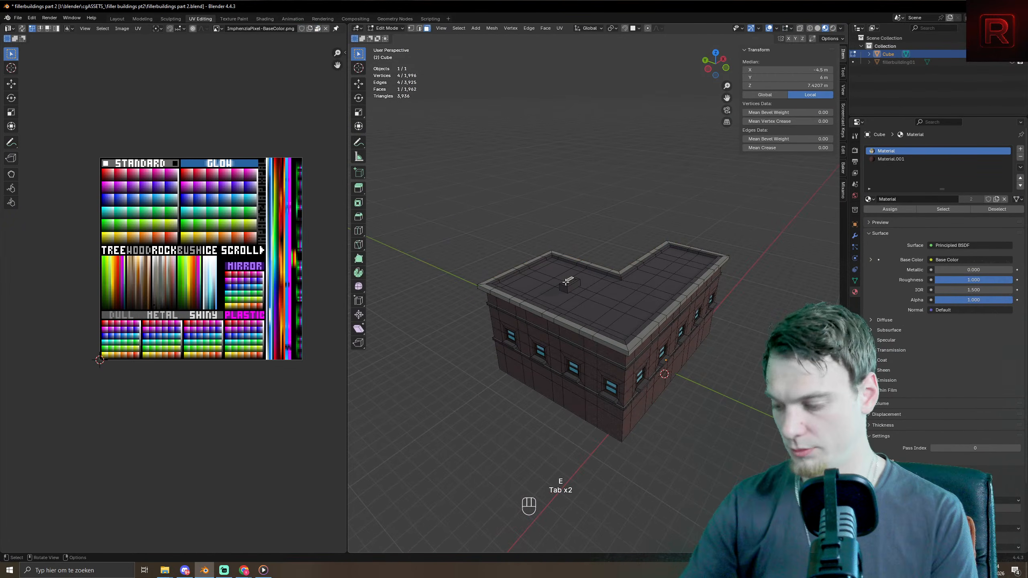
key(l)
key(a)
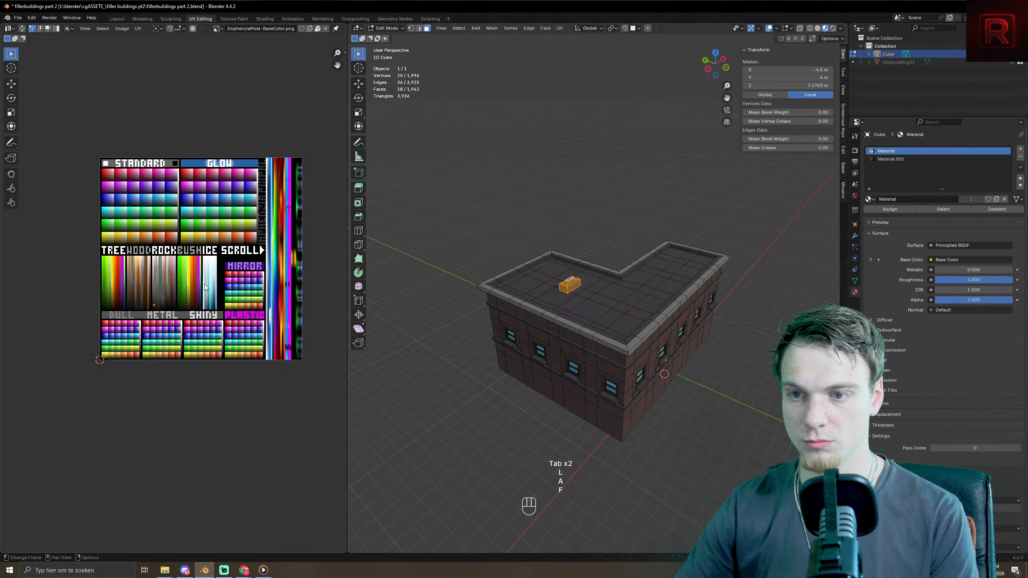
key(g)
key(Tab)
scroll(593, 285, up, 6)
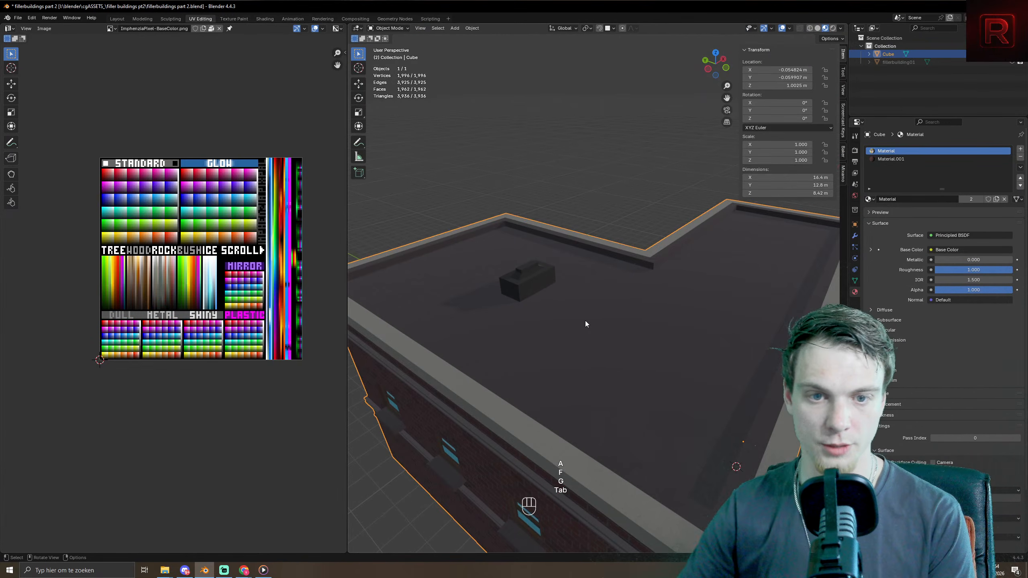
middle_drag(584, 321, 486, 315)
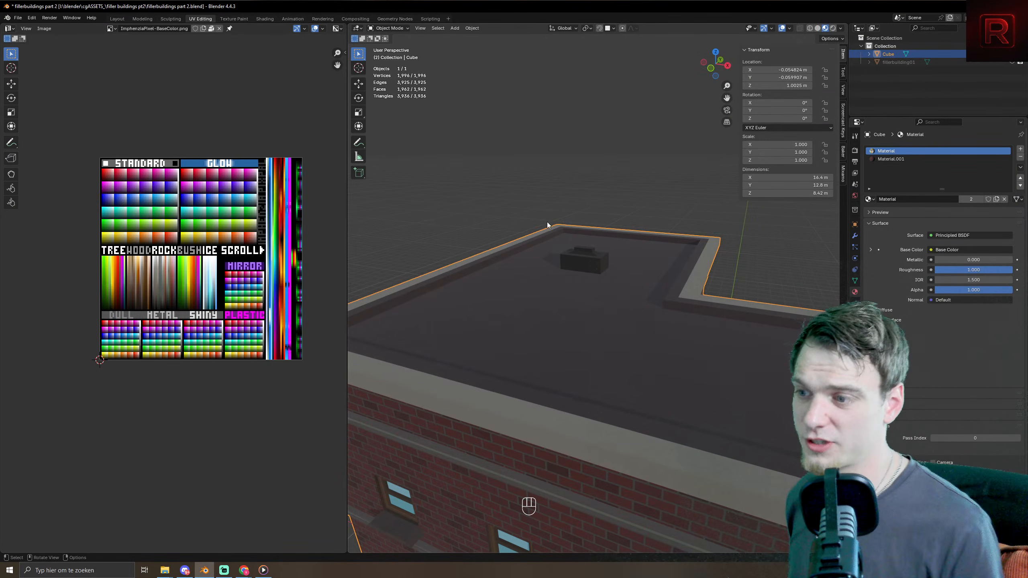
- Scale the rooftop box down along the X axis to make it more compact
middle_drag(547, 223, 540, 224)
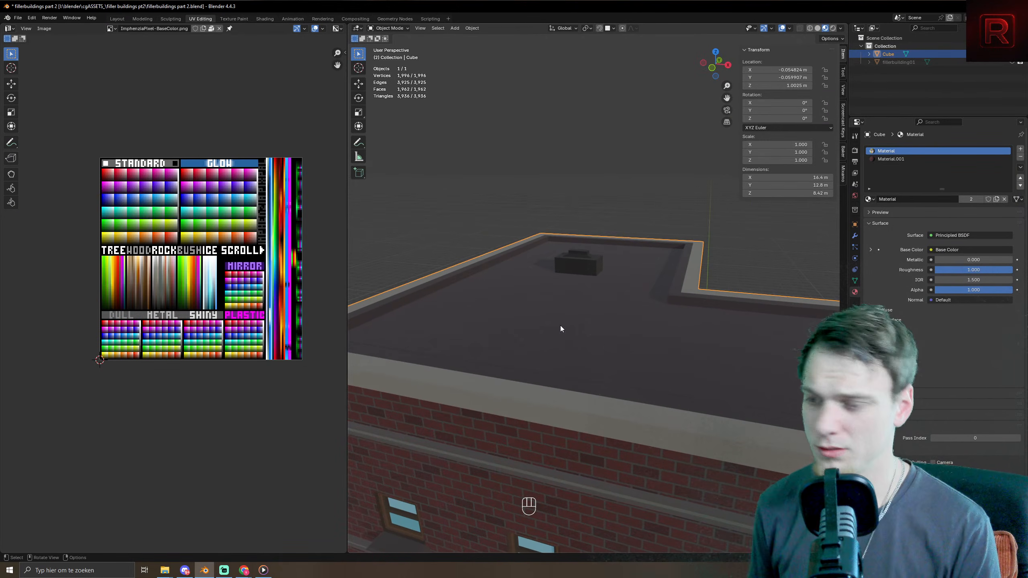
key(Tab)
key(s)
key(x)
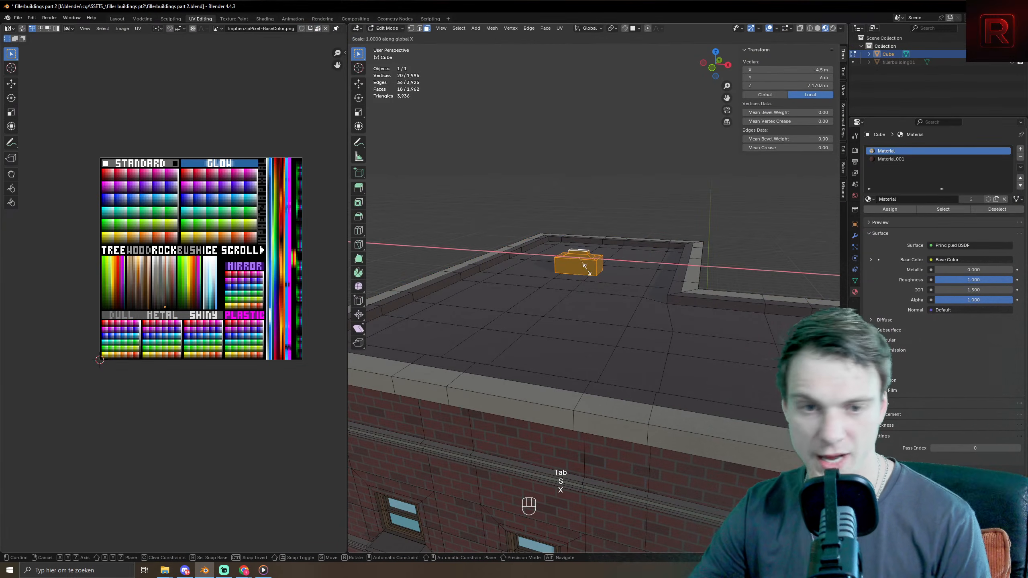
click(579, 268)
key(Tab)
middle_drag(579, 268, 655, 285)
key(Tab)
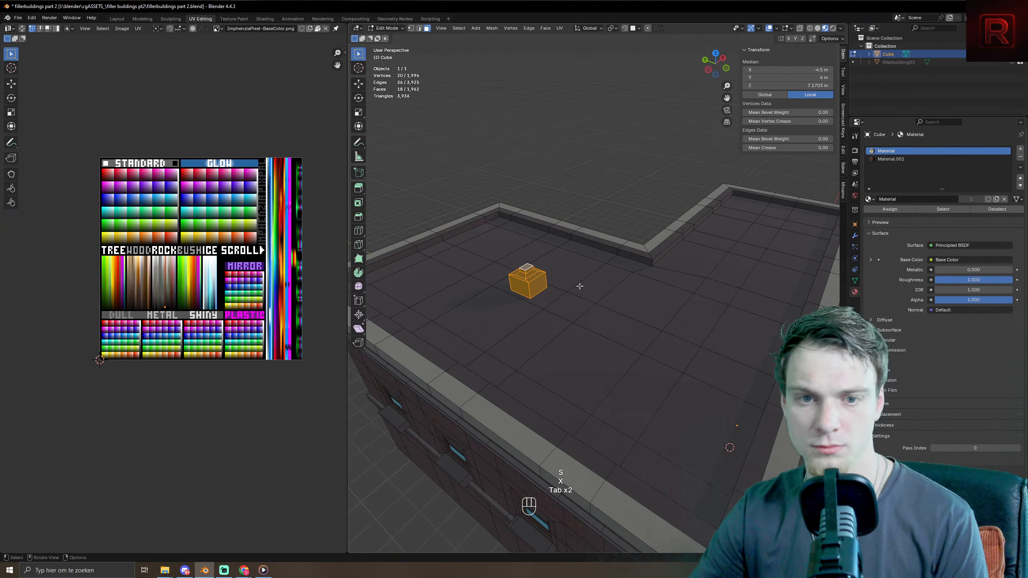
- Duplicate the rooftop box and move the copy about -1.28 m along X beside the original
key(shift+z)
key(shift+d)
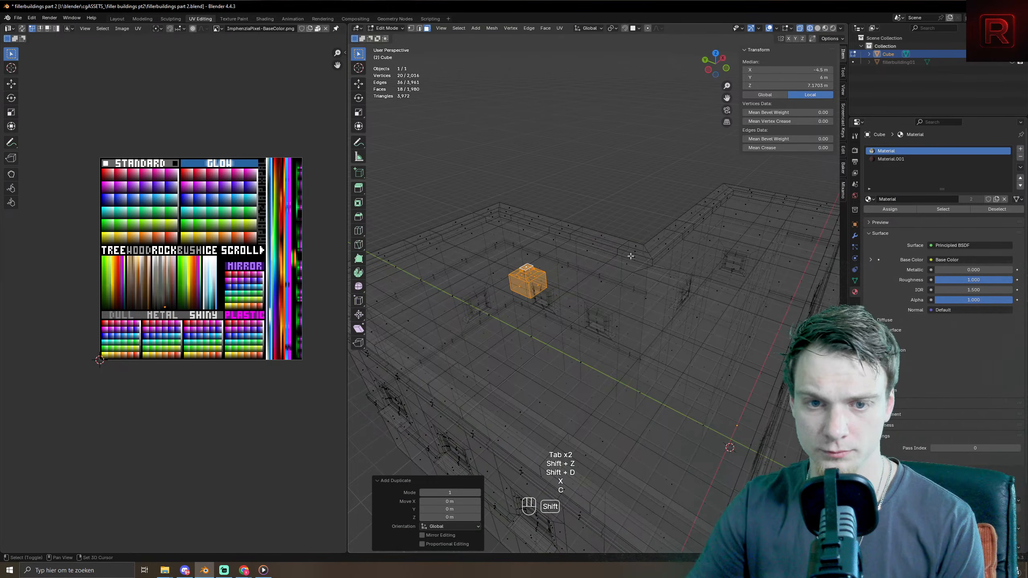
key(shift+z)
key(g)
key(x)
click(581, 277)
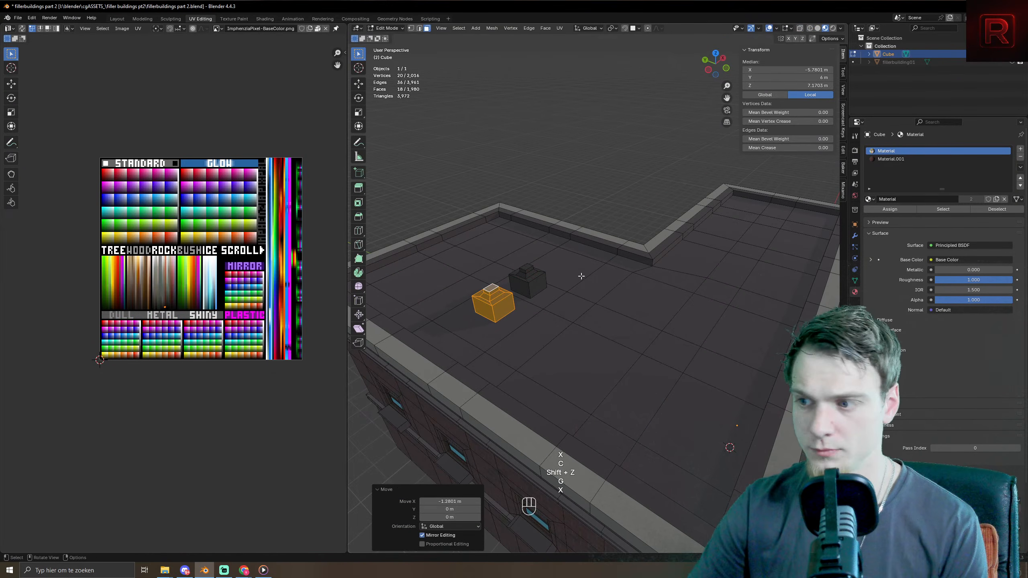
- Return to Object Mode and save the Blender file
key(Tab)
scroll(580, 285, down, 5)
middle_drag(581, 286, 683, 405)
key(ctrl+s)
key(ctrl+s)
key(ctrl+s)
key(ctrl+s)
key(ctrl+s)
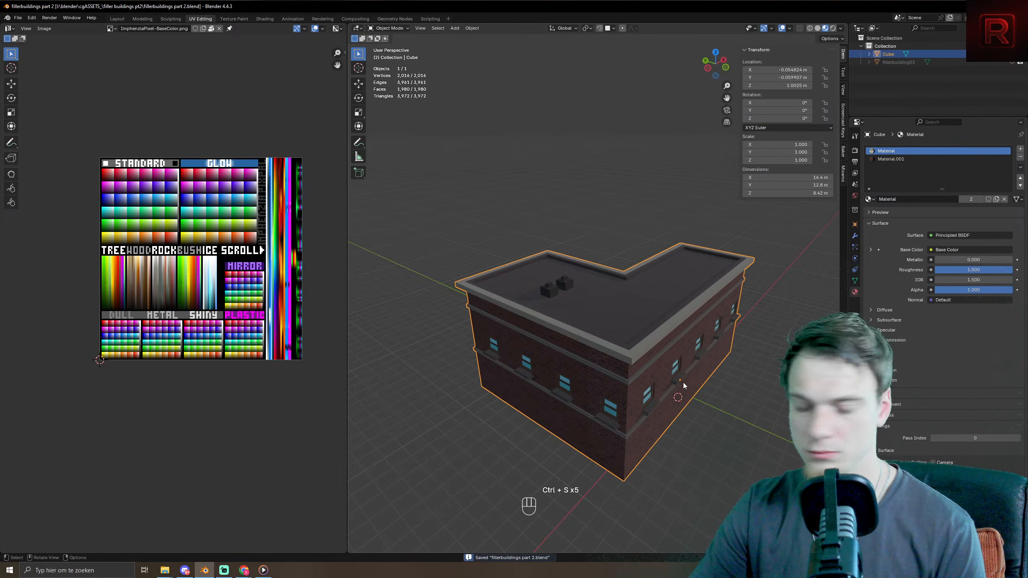
shift+middle_drag(581, 387, 561, 371)
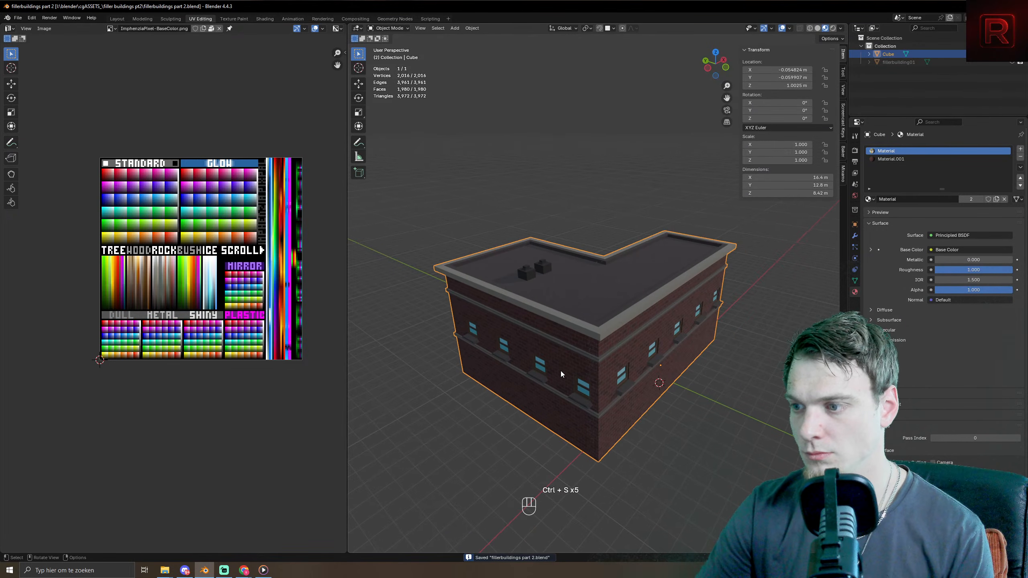
middle_drag(500, 333, 482, 321)
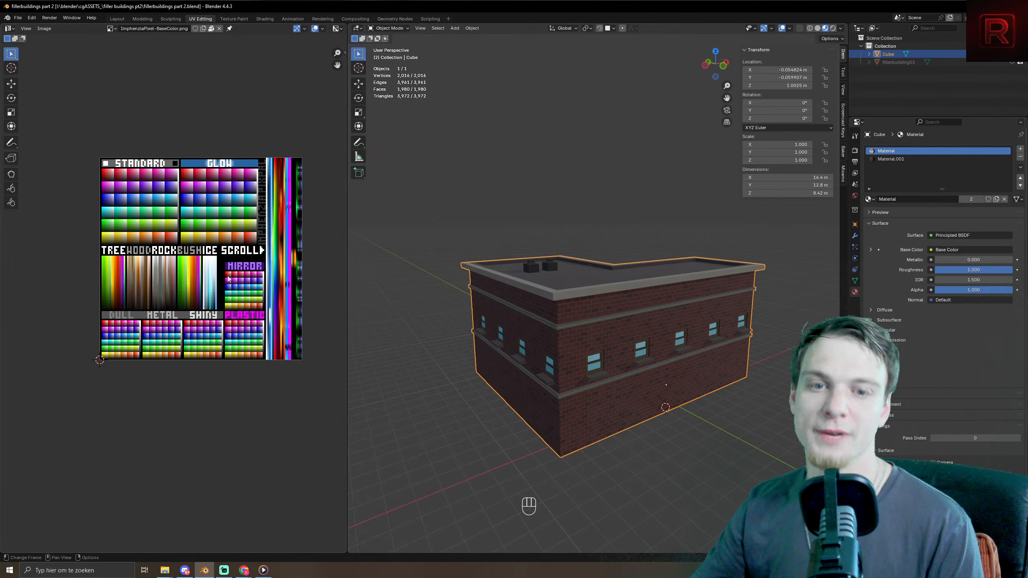
middle_drag(573, 408, 575, 408)
key(ctrl+s)
key(ctrl+s)
key(ctrl+s)
key(ctrl+s)
key(ctrl+s)
key(ctrl+s)
key(ctrl+s)
key(ctrl+s)
key(ctrl+s)
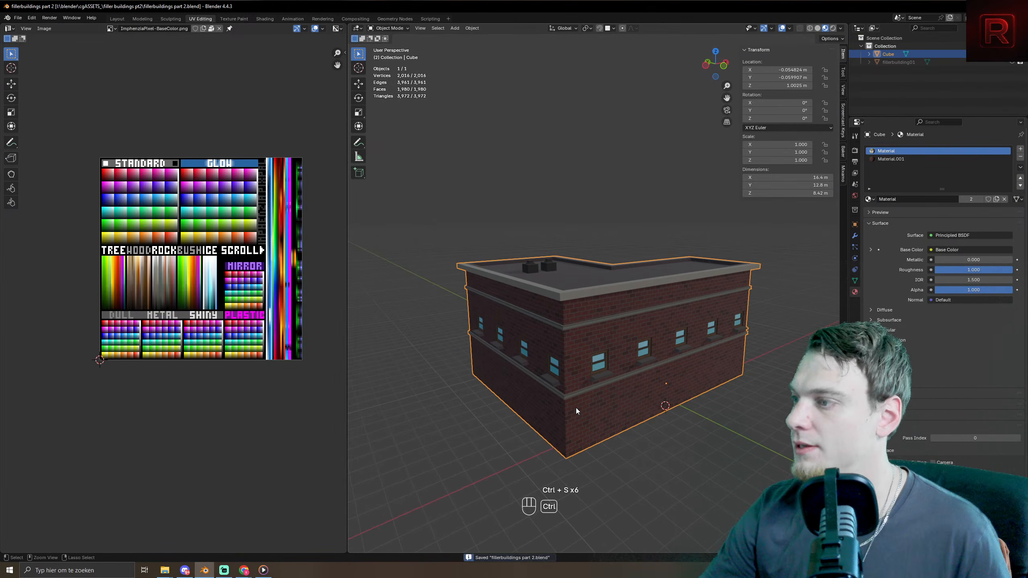
key(ctrl+s)
key(ctrl+s)
key(ctrl+s)
key(ctrl+s)
key(ctrl+s)
key(ctrl+s)
key(ctrl+s)
key(ctrl+s)
key(ctrl+s)
key(ctrl+s)
key(ctrl+s)
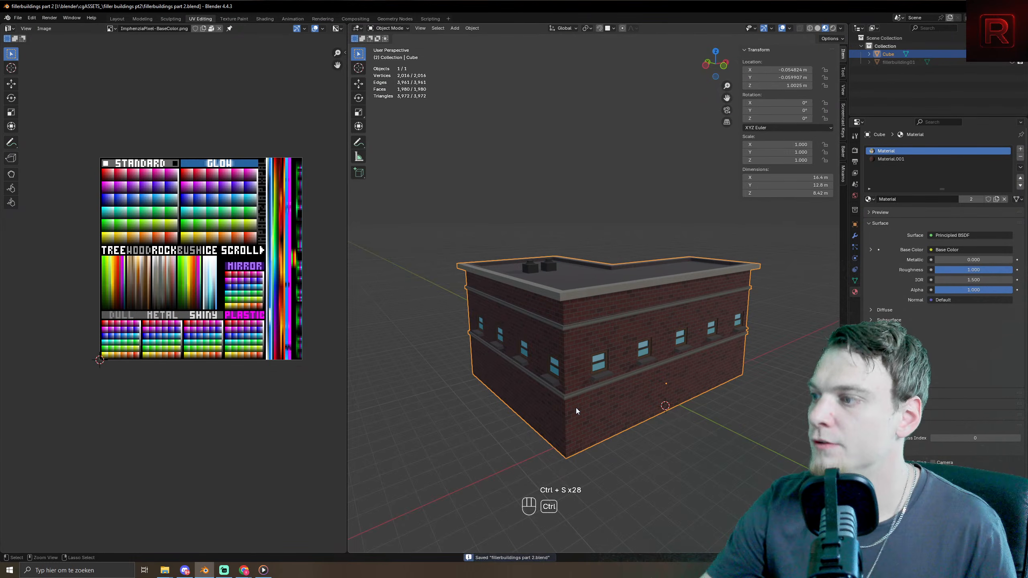
key(ctrl+s)
key(ctrl+s)
key(ctrl+s)
key(ctrl+s)
key(ctrl+s)
key(ctrl+s)
key(ctrl+s)
key(ctrl+s)
key(ctrl+s)
key(ctrl+s)
key(ctrl+s)
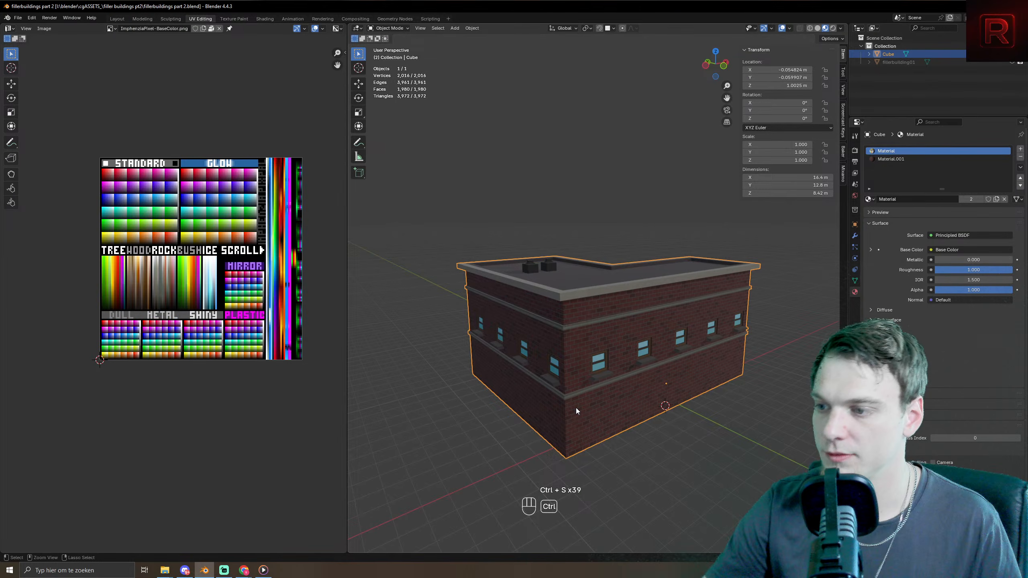
key(ctrl+s)
key(ctrl+s)
key(ctrl+s)
key(ctrl+s)
key(ctrl+s)
key(ctrl+s)
key(ctrl+s)
key(ctrl+s)
key(ctrl+s)
key(ctrl+s)
key(ctrl+s)
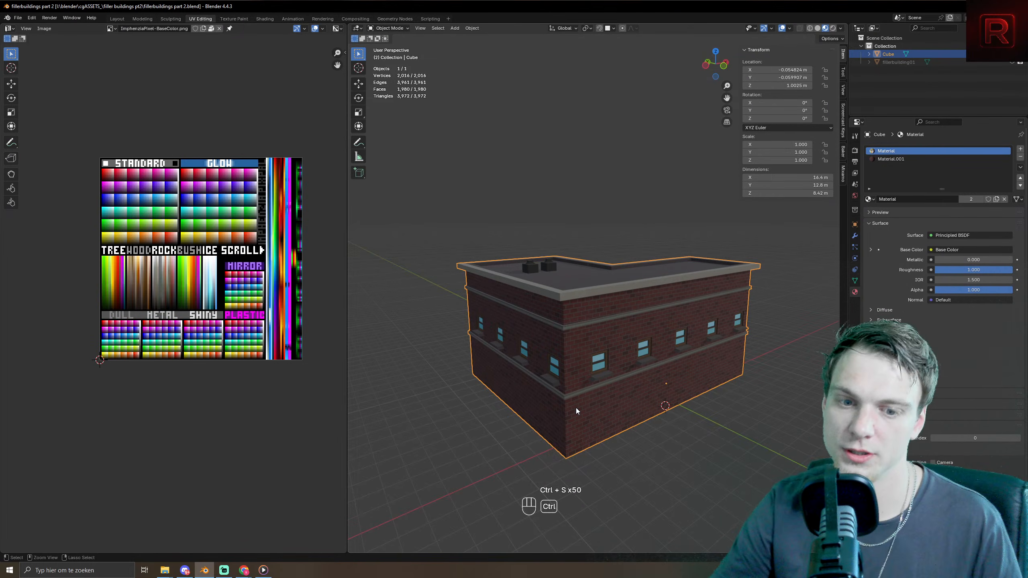
key(ctrl+s)
key(ctrl+s)
key(ctrl+s)
key(ctrl+s)
key(ctrl+s)
key(ctrl+s)
key(ctrl+s)
key(ctrl+s)
key(ctrl+s)
key(ctrl+s)
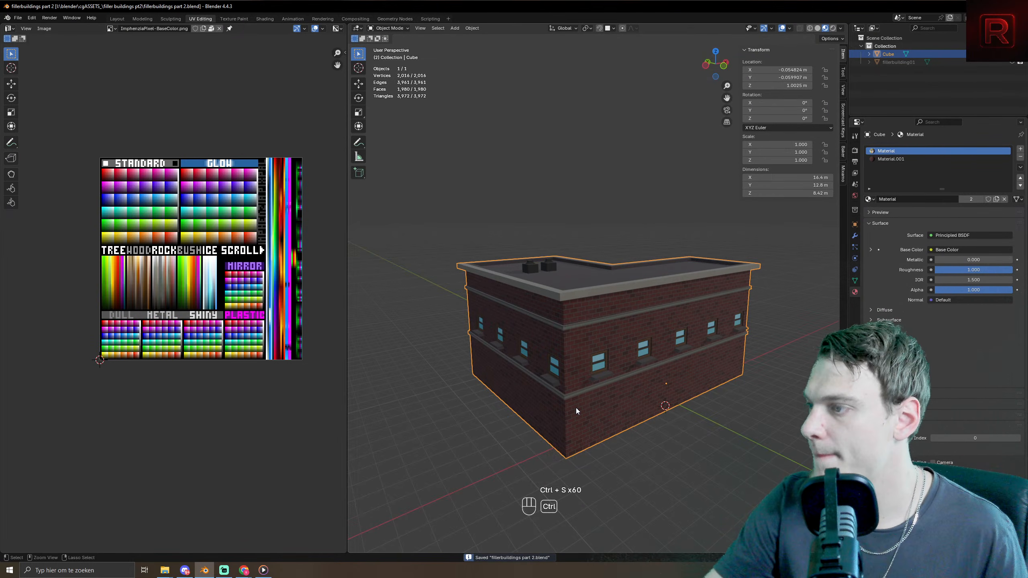
key(ctrl+s)
key(ctrl+s)
key(ctrl+s)
key(ctrl+s)
key(ctrl+s)
key(ctrl+s)
key(ctrl+s)
key(ctrl+s)
key(ctrl+s)
key(ctrl+s)
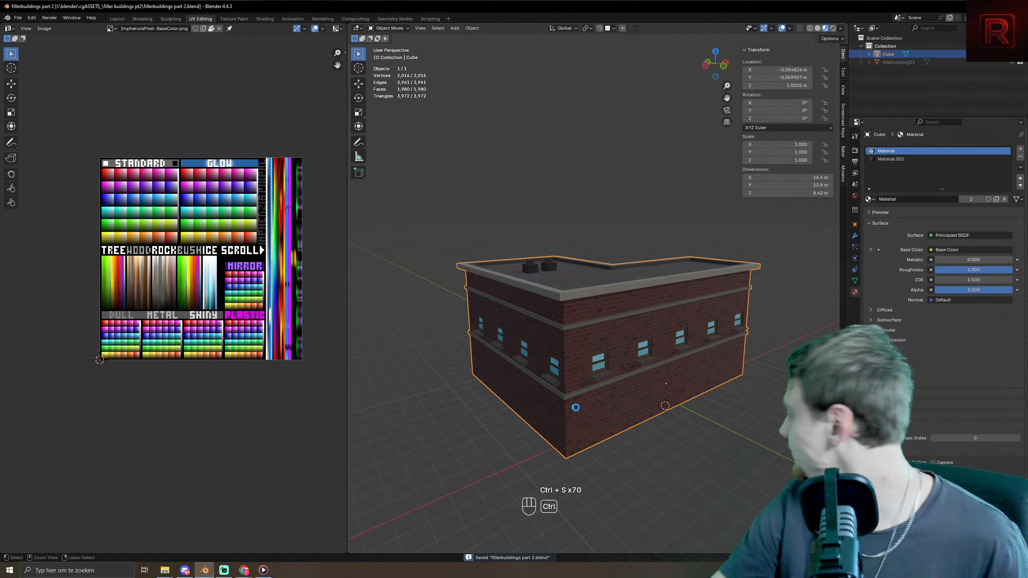
key(ctrl+s)
key(ctrl+s)
key(ctrl+s)
key(ctrl+s)
key(ctrl+s)
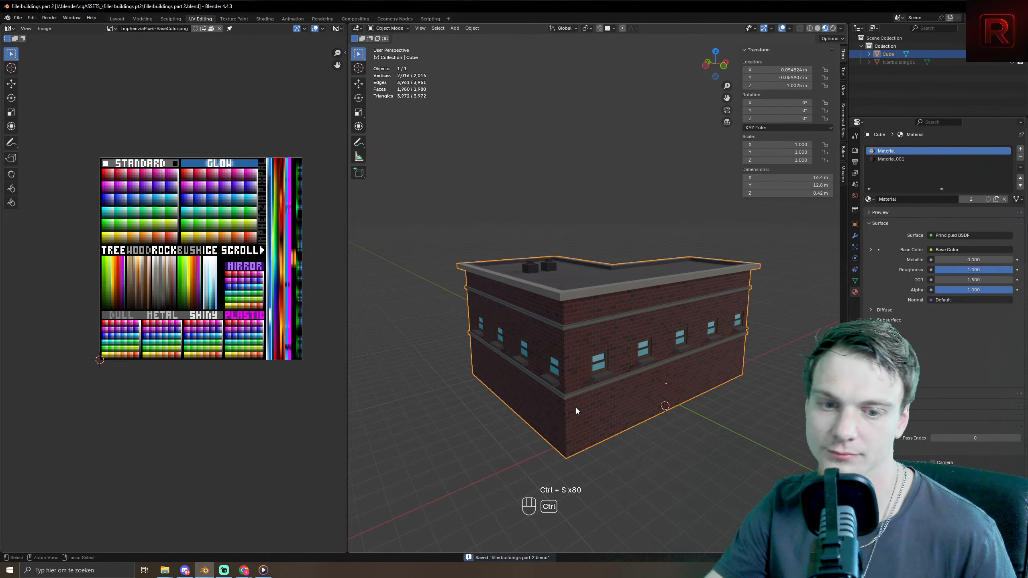
key(ctrl+s)
key(ctrl+s)
key(ctrl+s)
key(ctrl+s)
key(ctrl+s)
key(ctrl+s)
key(ctrl+s)
key(ctrl+s)
key(ctrl+s)
key(ctrl+s)
key(ctrl+s)
key(ctrl+s)
key(ctrl+s)
key(ctrl+s)
key(ctrl+s)
key(ctrl+s)
key(ctrl+s)
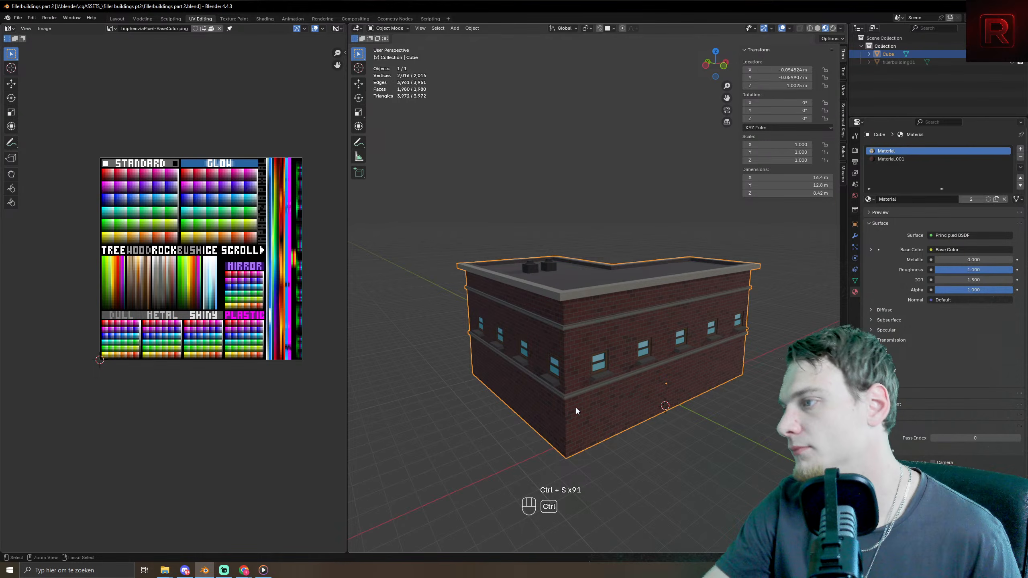
key(ctrl+s)
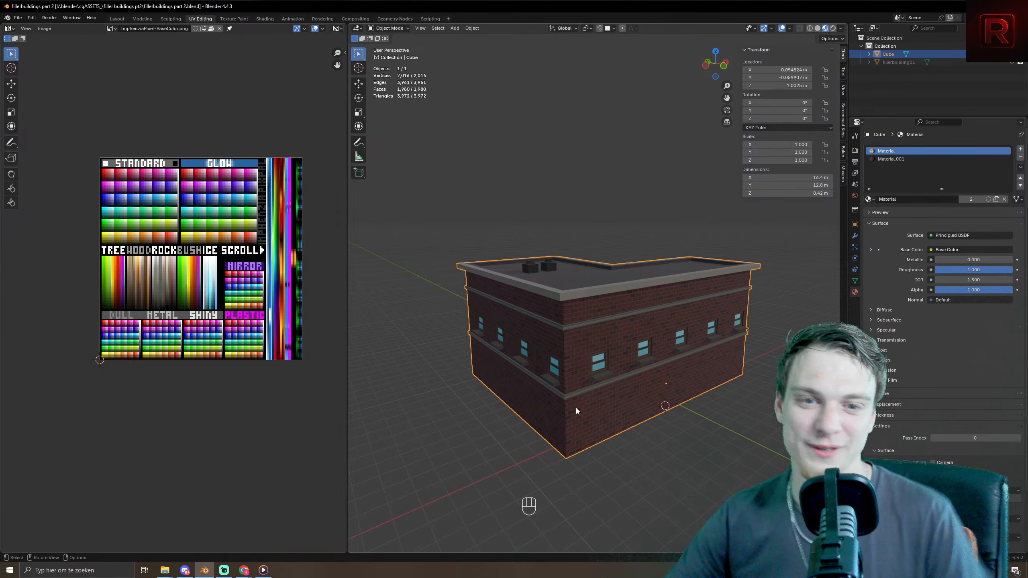
- Extrude the selected underside faces of the roof trim downwards to deepen the cornice
middle_drag(576, 408, 759, 184)
middle_drag(673, 287, 620, 156)
key(Tab)
key(Tab)
key(Tab)
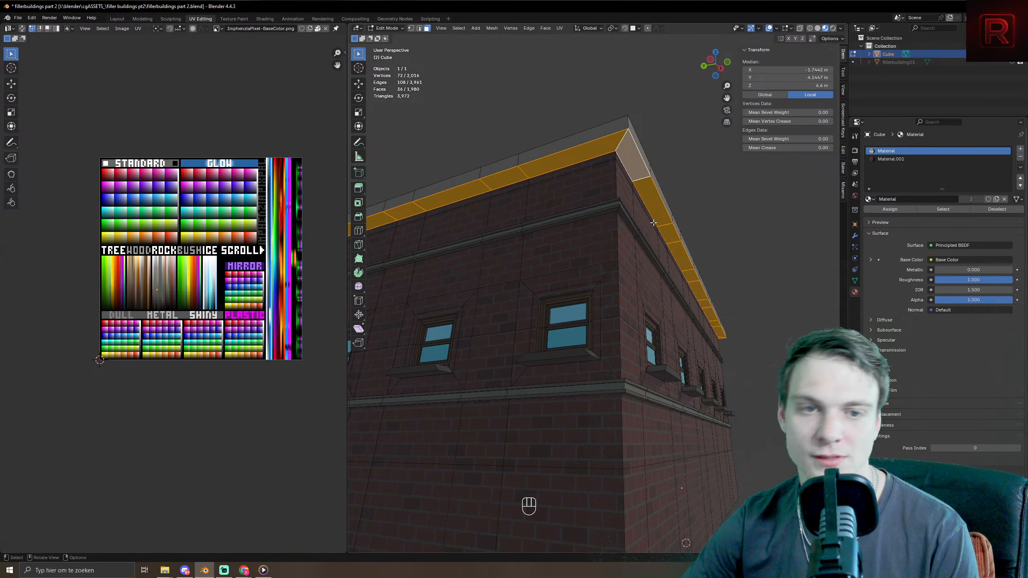
key(e)
click(646, 238)
- Add one centred horizontal loop cut around the newly extruded lower band of the roof trim
middle_drag(647, 239, 634, 352)
key(ctrl+r)
click(619, 363)
click(618, 362)
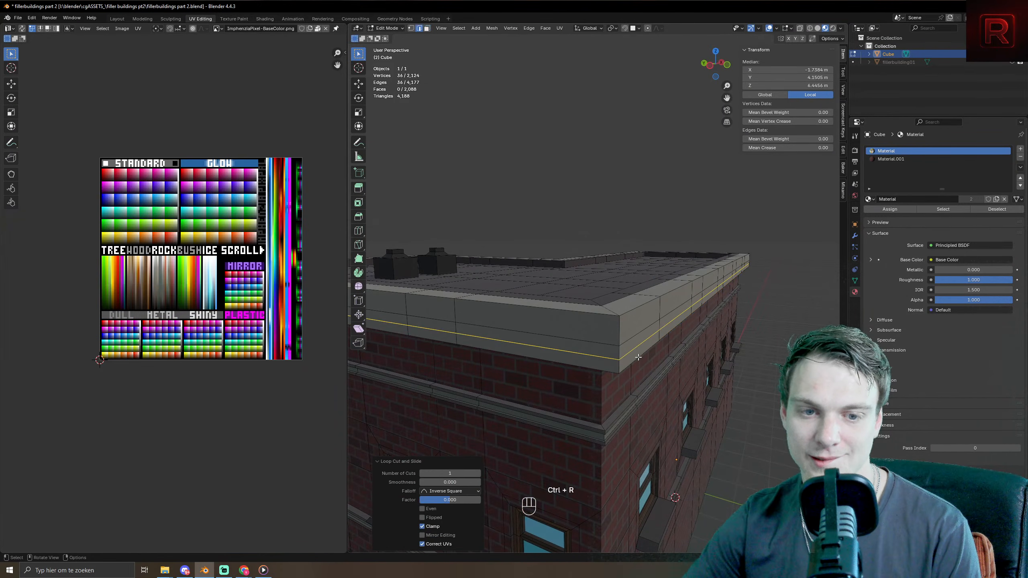
- Select the lowest outer face loop of the roof trim and extrude it outwards along its normals by about 0.108 m
key(3)
alt+click(620, 369)
key(alt+e)
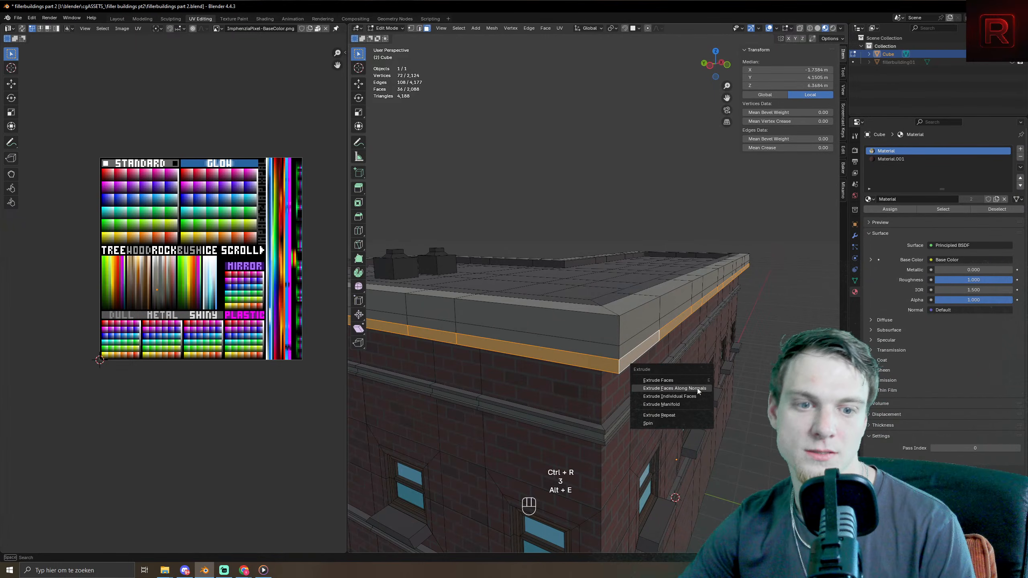
click(671, 388)
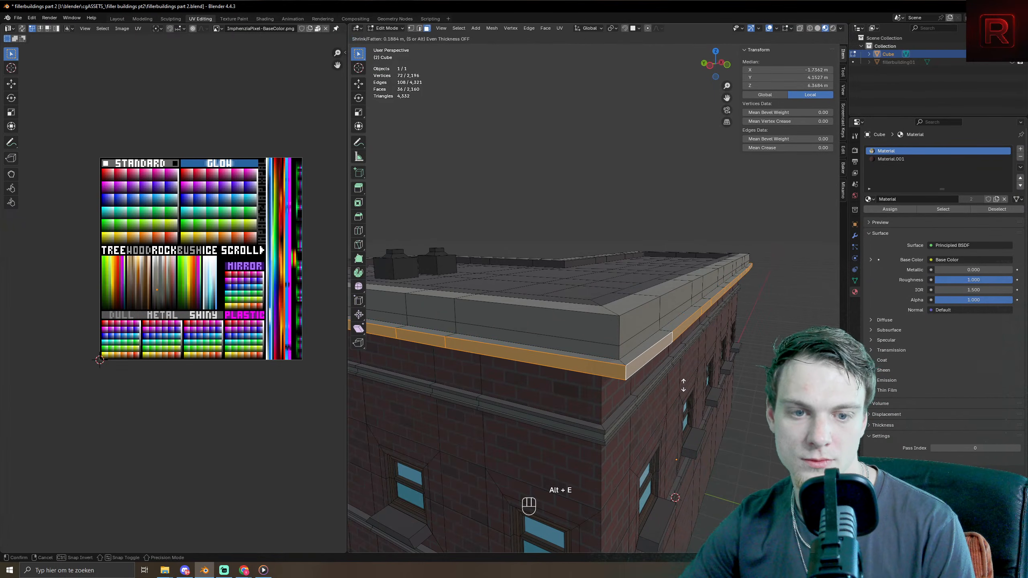
click(671, 387)
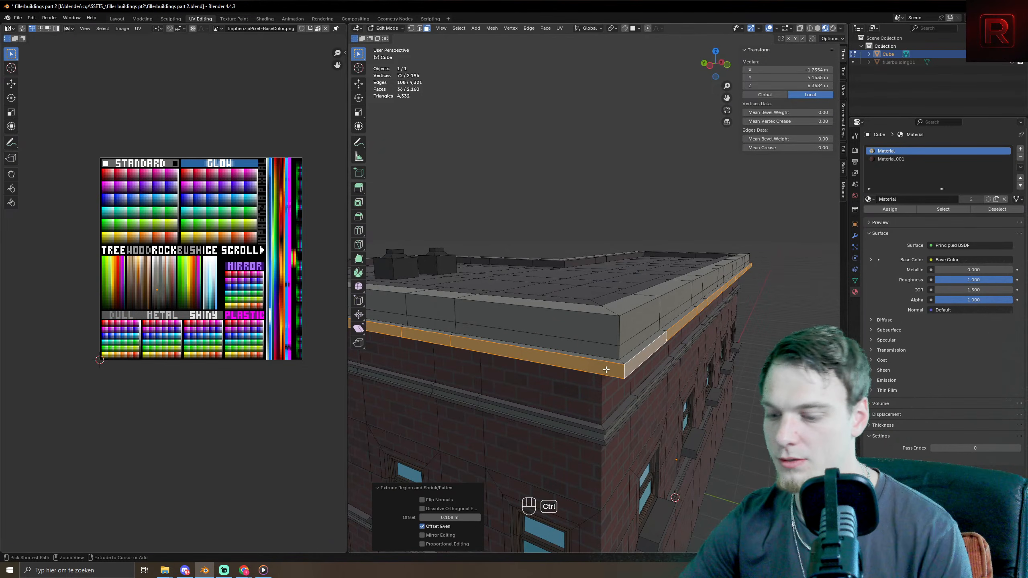
- Grow the selection to the whole protruding lower band of the roof trim and shift its UVs to another palette shade
key(ctrl+KP_Add)
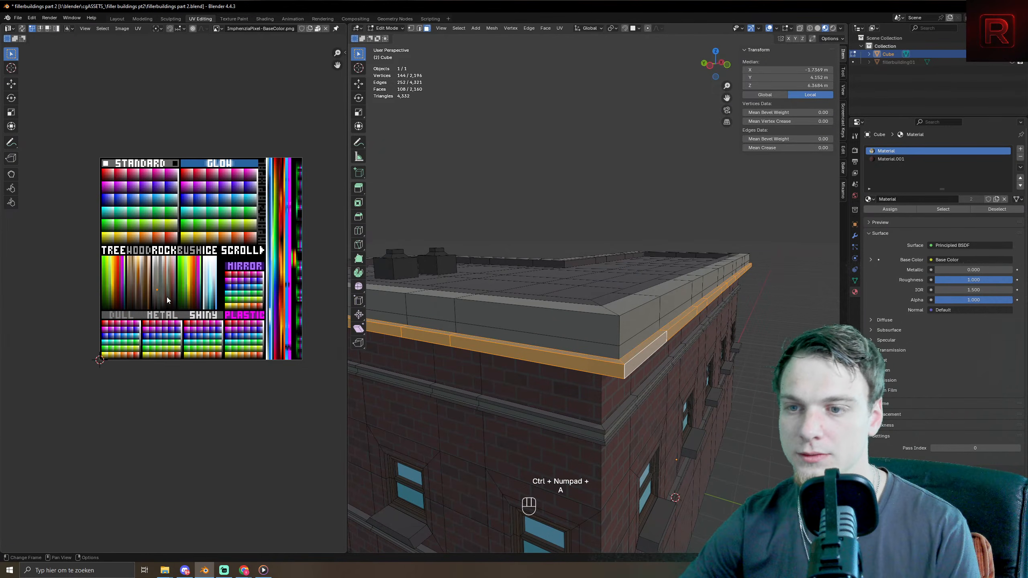
key(a)
key(g)
key(Tab)
scroll(620, 303, down, 6)
middle_drag(620, 303, 595, 315)
scroll(588, 352, up, 8)
middle_drag(587, 351, 609, 342)
scroll(609, 342, down, 3)
key(Tab)
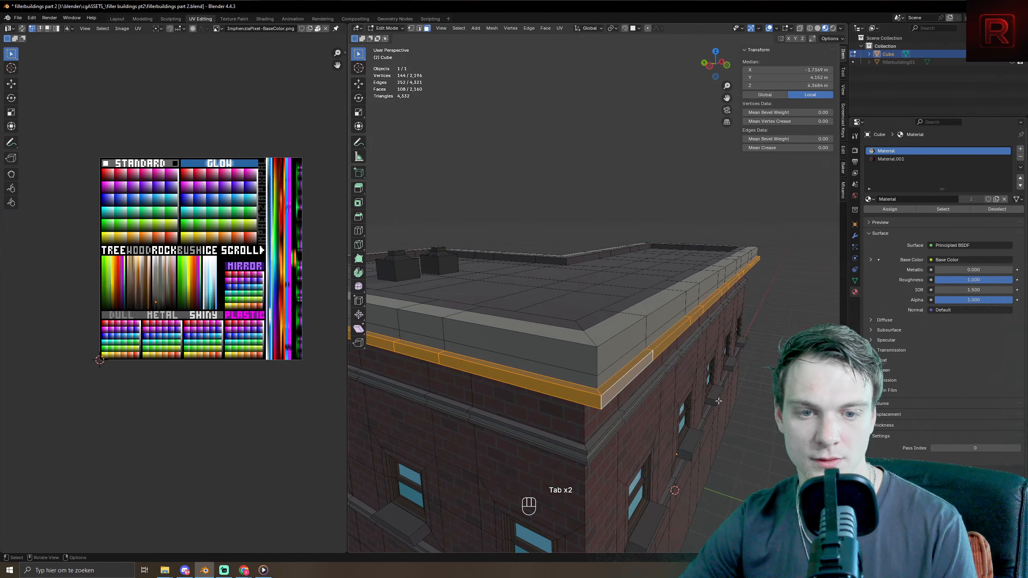
- Try scaling the lower trim band vertically, and undo both the scaling and the band's recolouring
key(s)
key(z)
click(644, 389)
key(Tab)
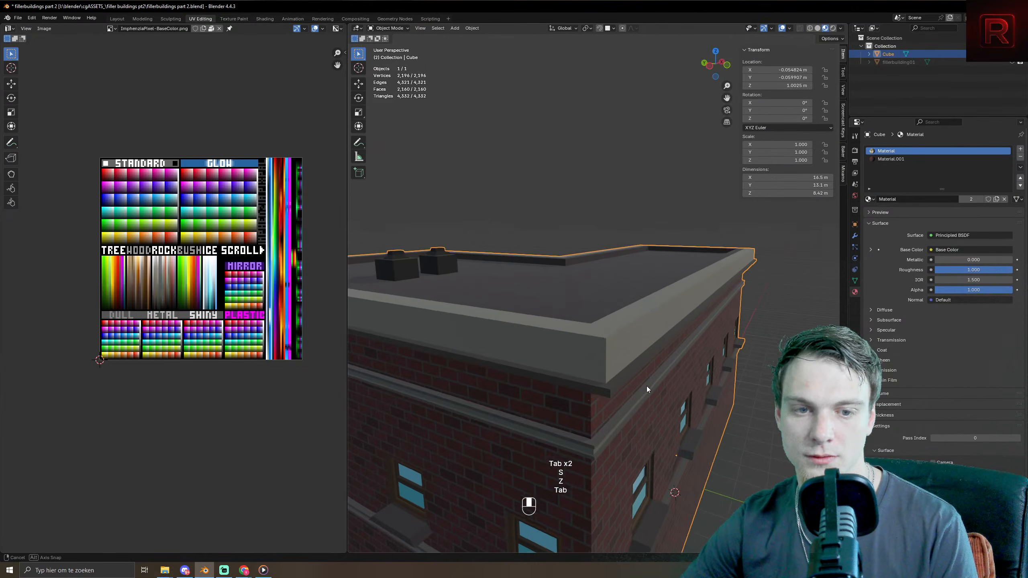
scroll(647, 378, up, 4)
scroll(648, 370, down, 3)
key(ctrl+z)
key(ctrl+z)
key(ctrl+z)
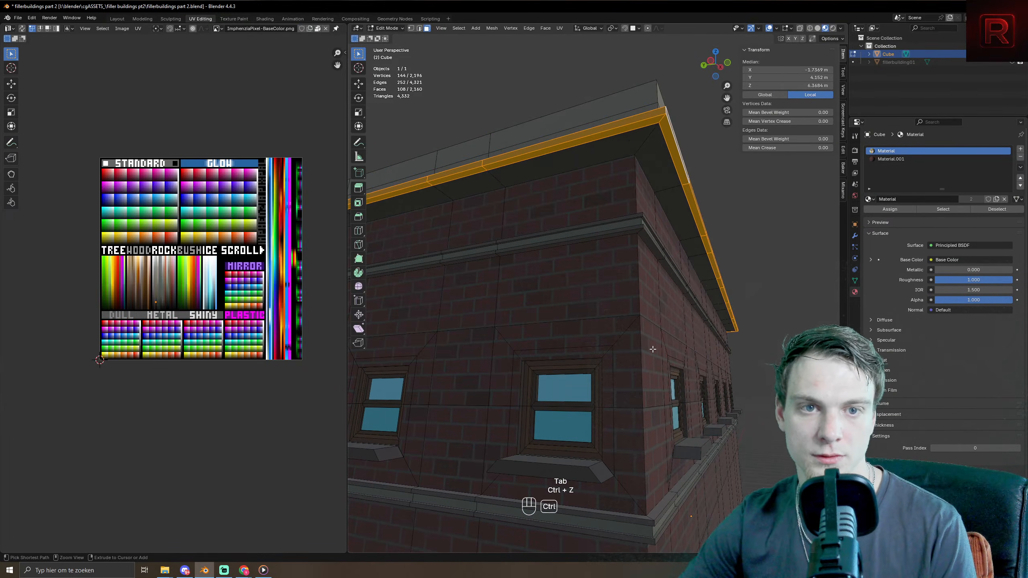
key(ctrl+z)
key(ctrl+z)
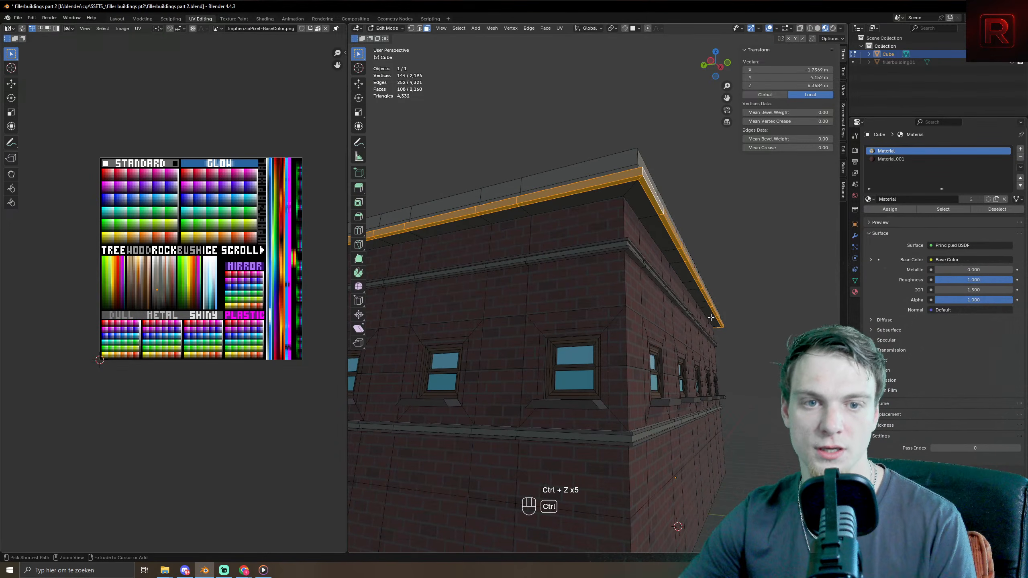
key(ctrl+z)
key(ctrl+z)
- Select the narrow ledge face loop on top of the protruding lower trim band and shift its UVs to a darker Rock palette grey
middle_drag(664, 343, 686, 374)
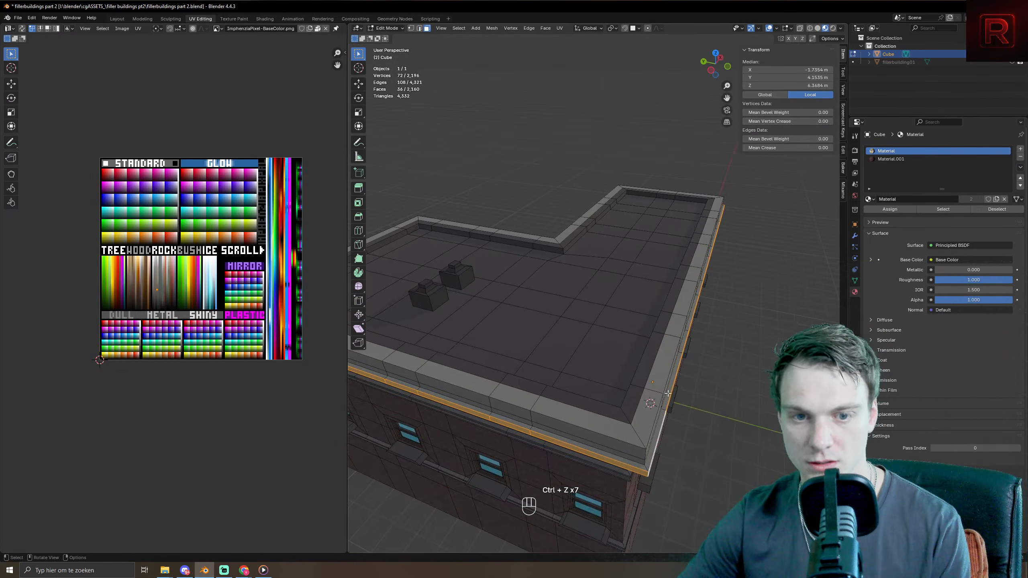
key(Tab)
scroll(687, 375, up, 2)
scroll(686, 376, down, 3)
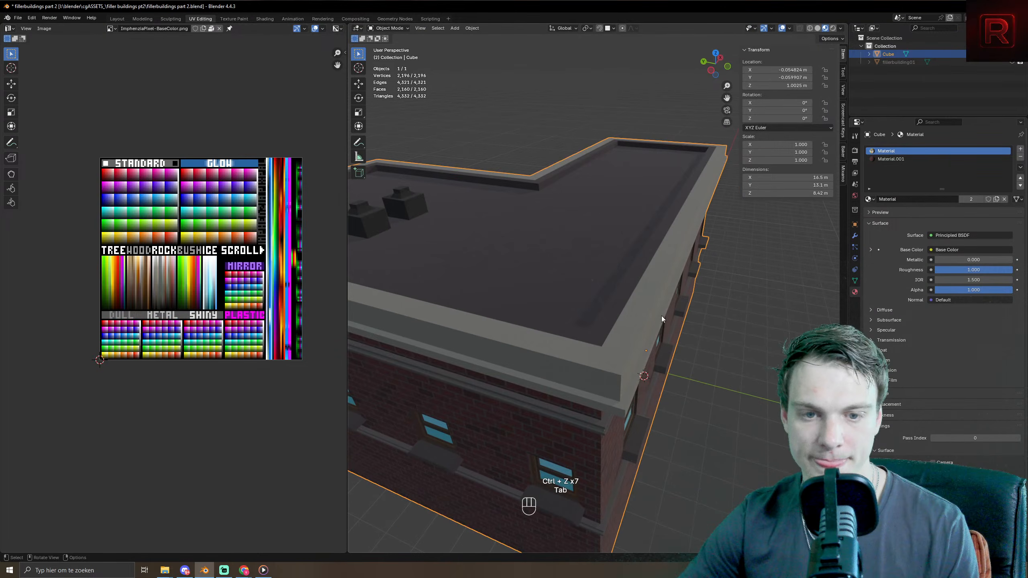
key(Tab)
key(3)
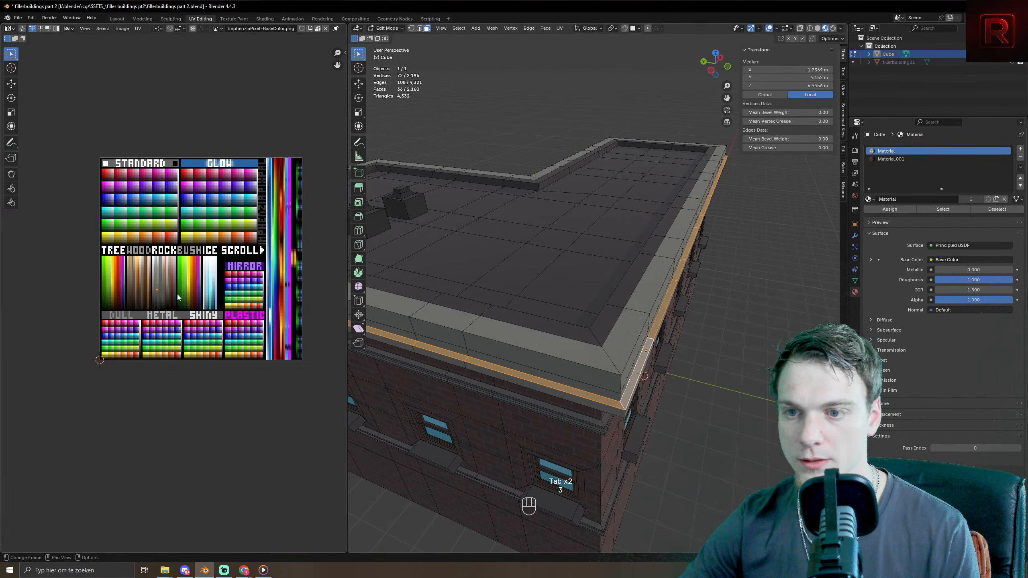
scroll(177, 297, up, 4)
key(g)
key(Tab)
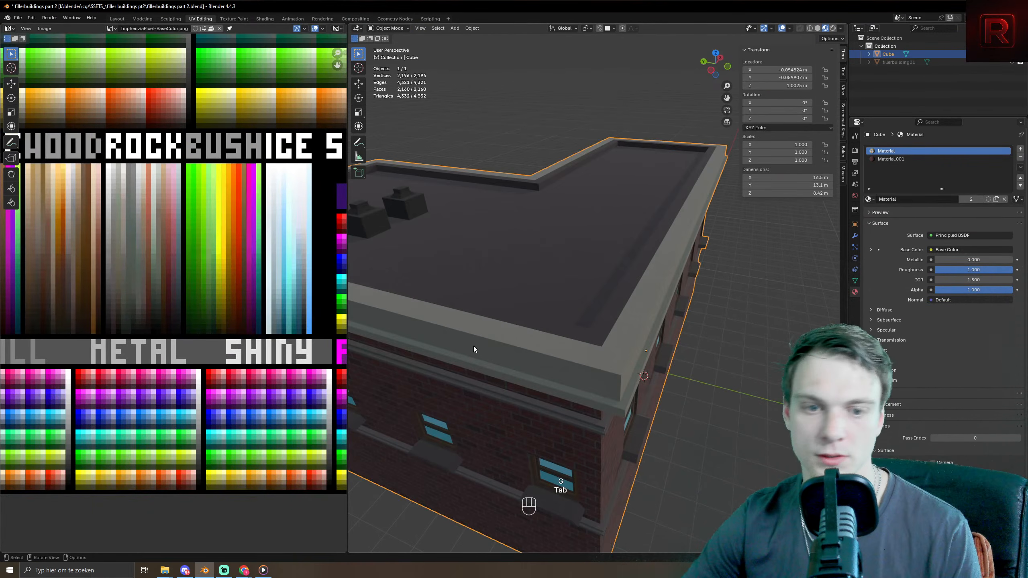
scroll(474, 350, down, 5)
middle_drag(549, 353, 555, 332)
scroll(556, 332, up, 5)
key(Tab)
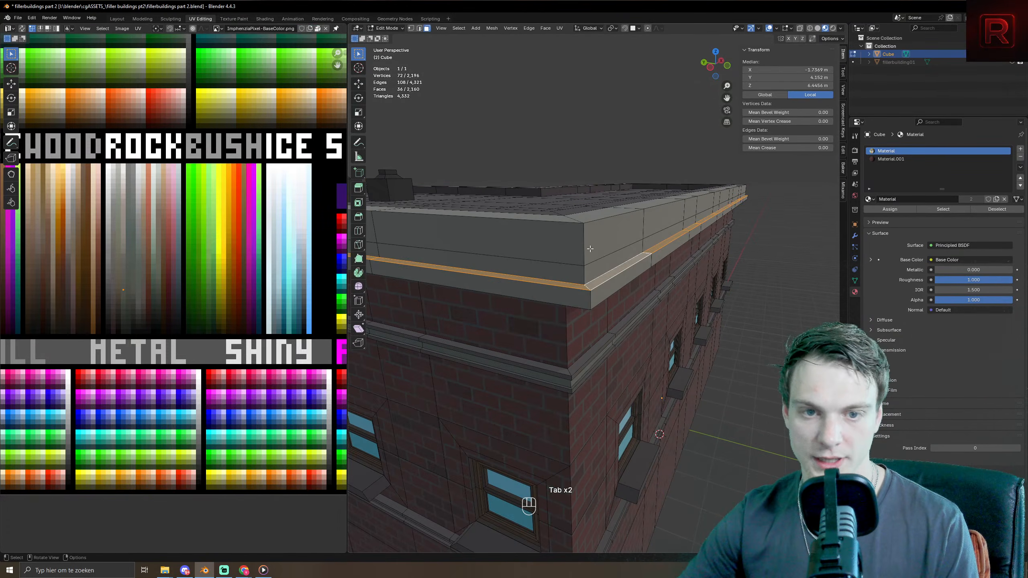
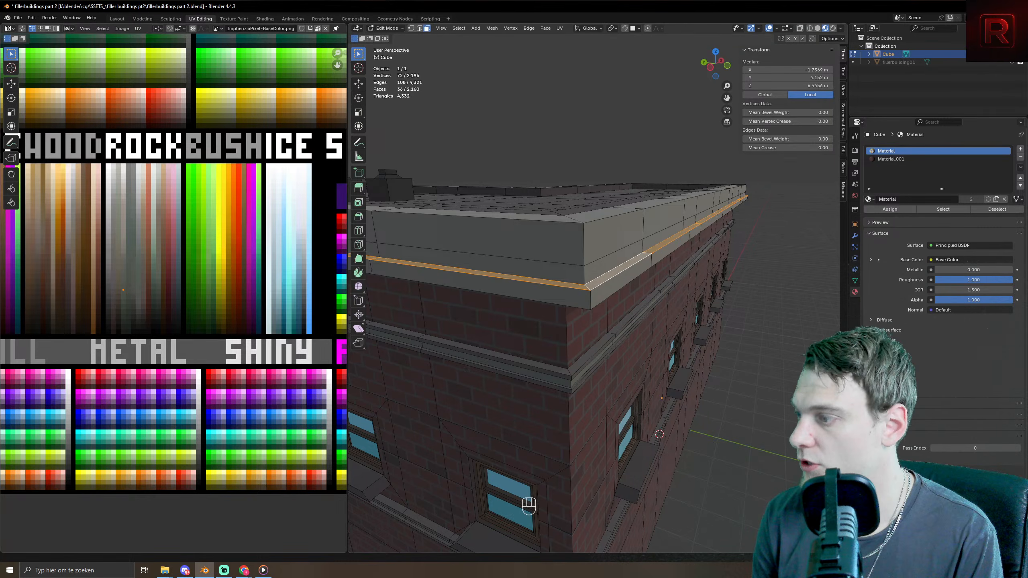
key(alt+Tab)
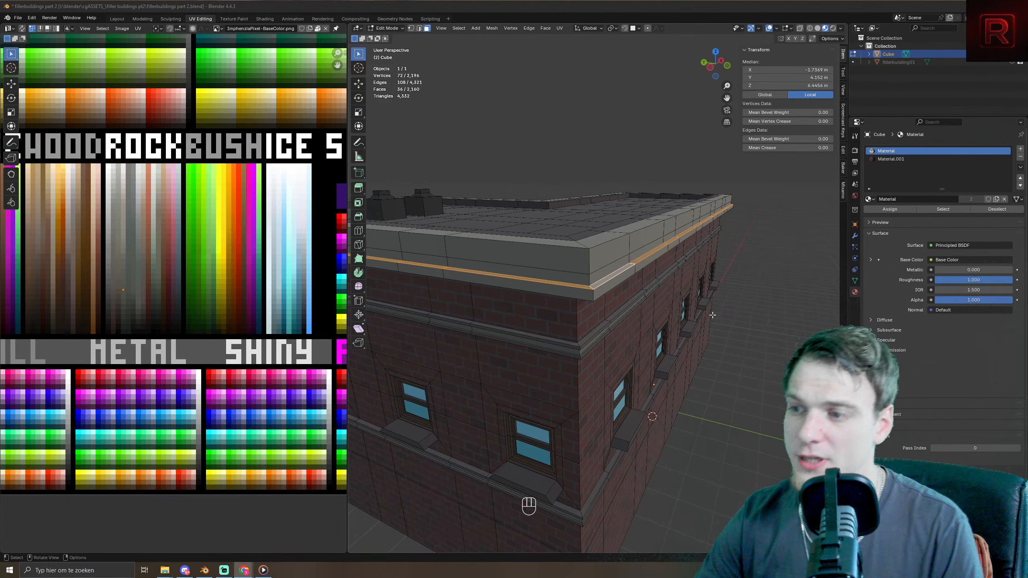
middle_drag(675, 304, 605, 497)
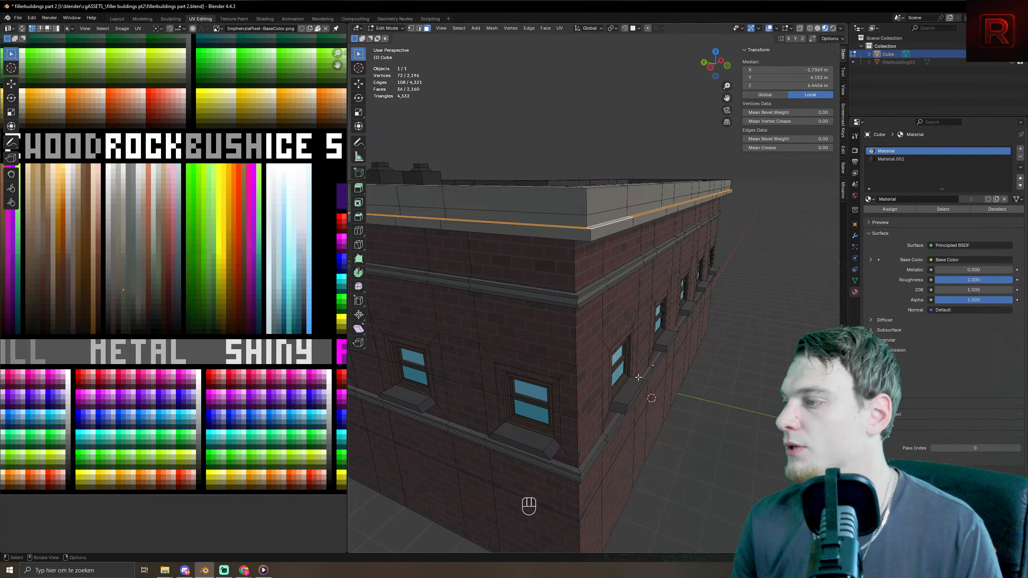
middle_drag(608, 453, 601, 451)
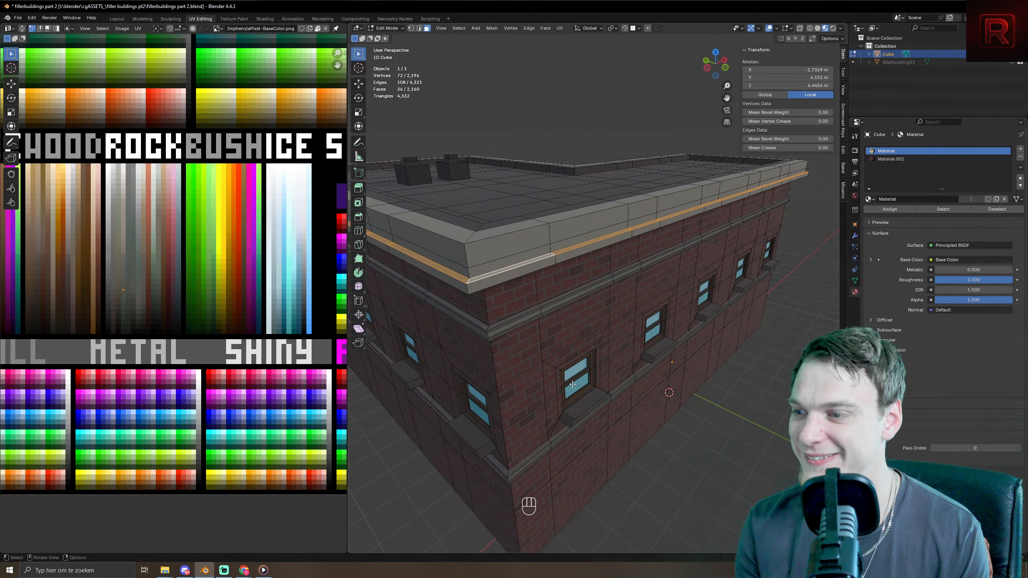
middle_drag(574, 337, 589, 331)
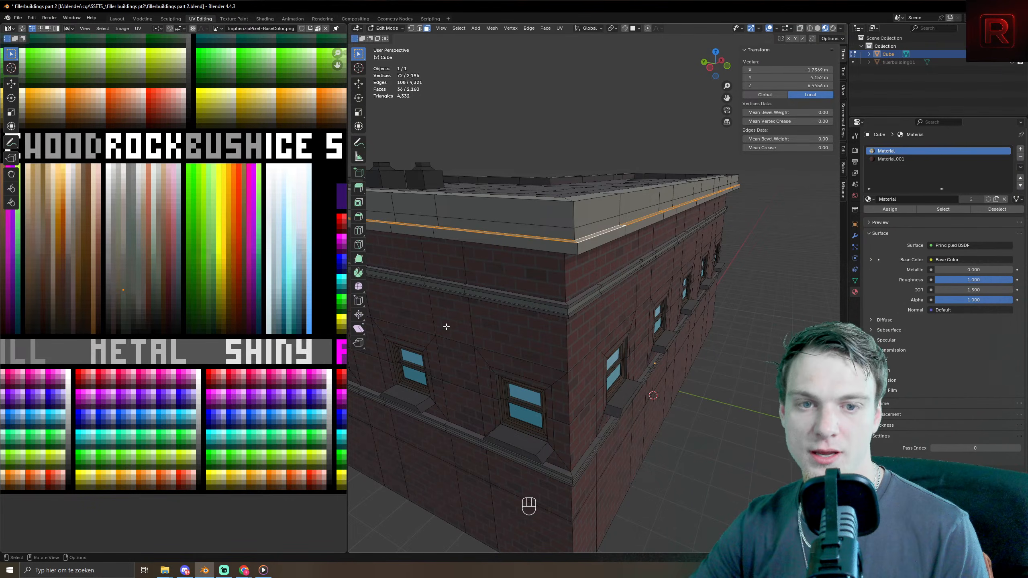
scroll(584, 295, down, 6)
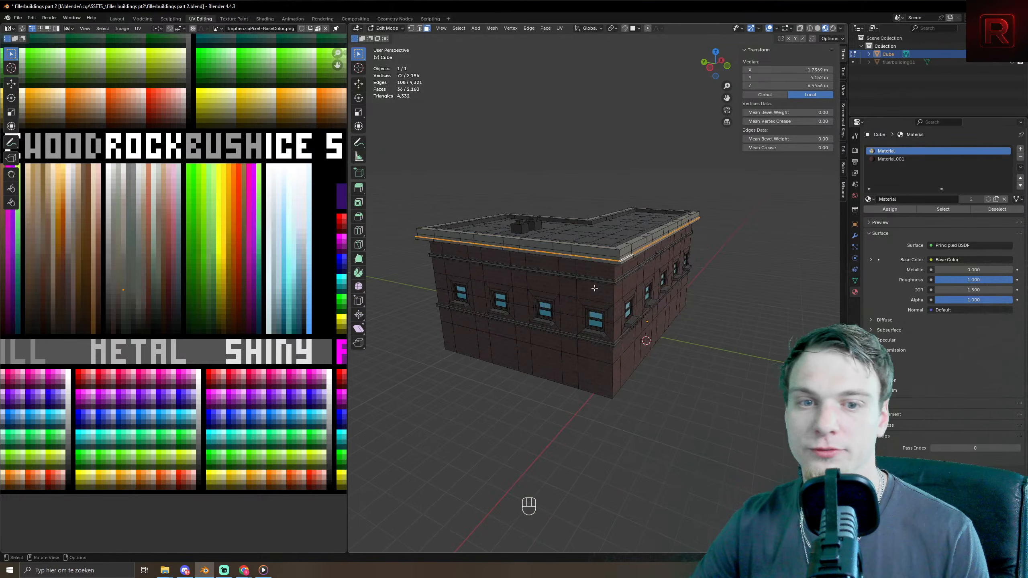
key(Tab)
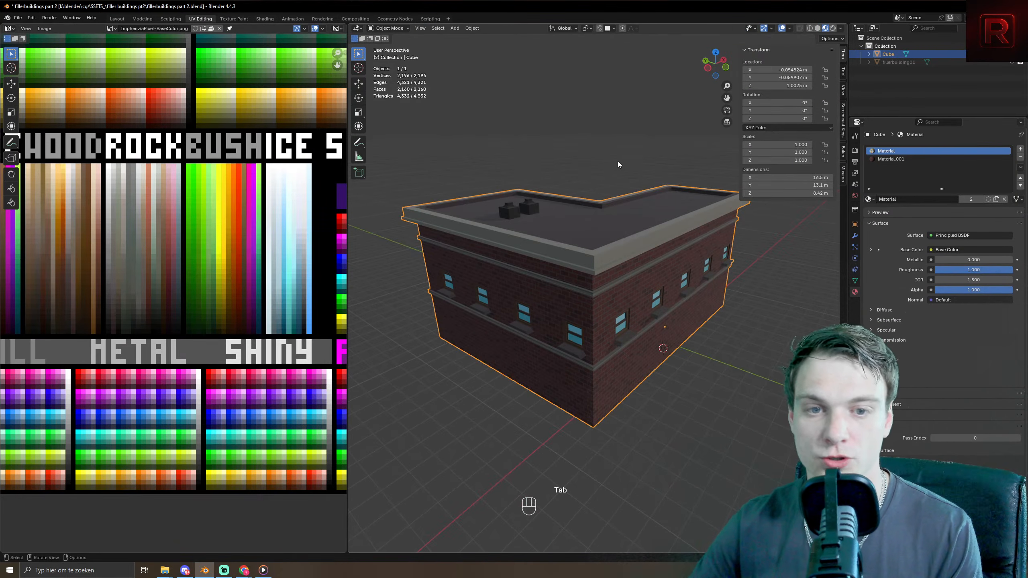
right_click(552, 186)
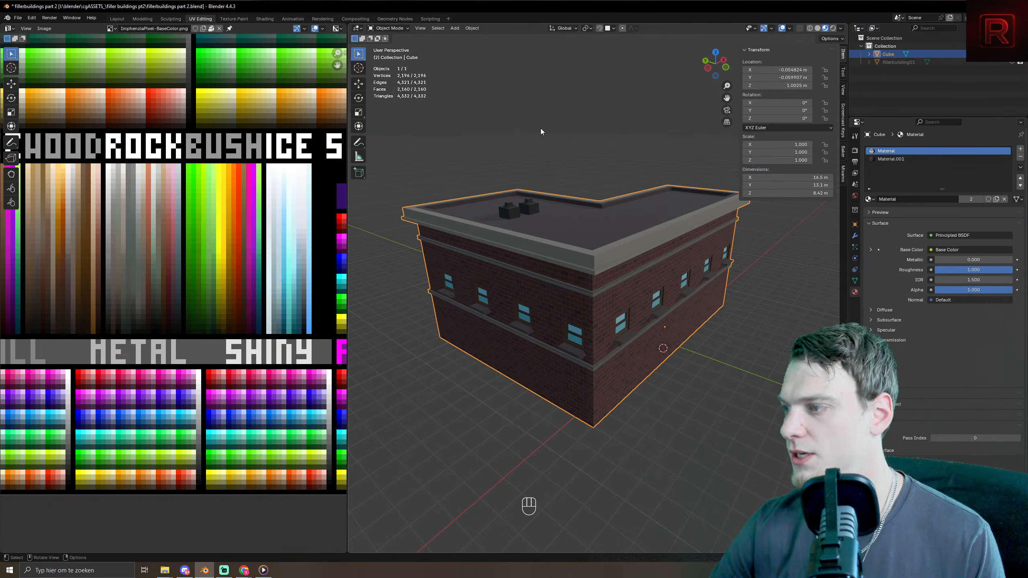
- Select the horizontal edge loop along the roof trim's outer face and bevel it by 0.048 m with one segment
middle_drag(636, 165, 576, 294)
key(Tab)
scroll(578, 297, up, 6)
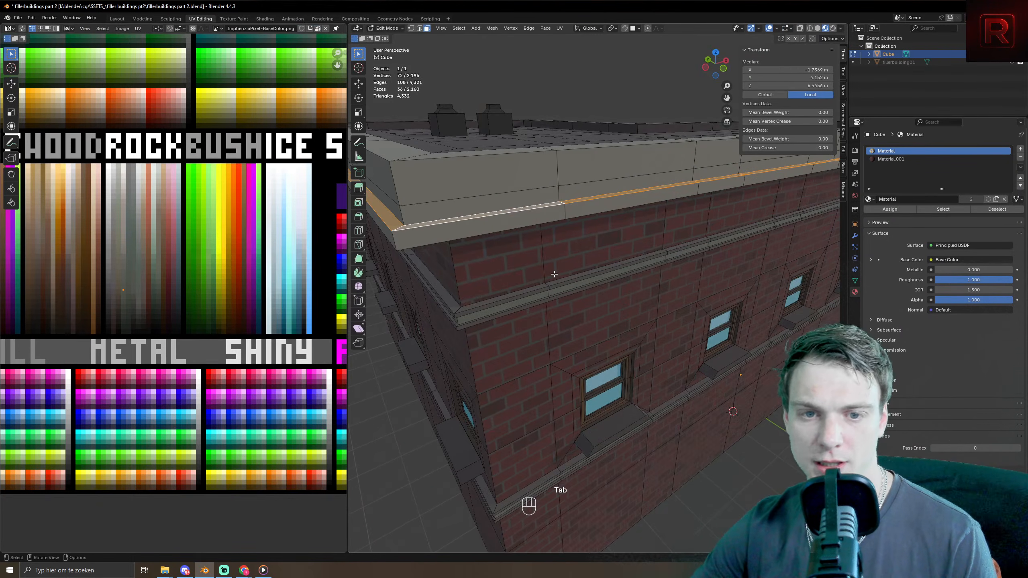
key(ctrl+r)
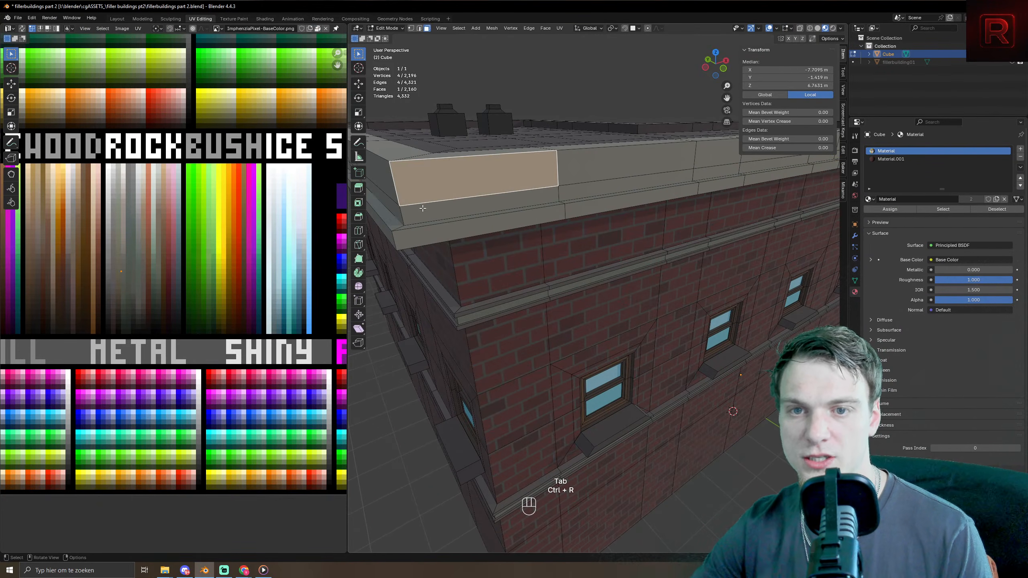
click(420, 206)
key(2)
key(ctrl+b)
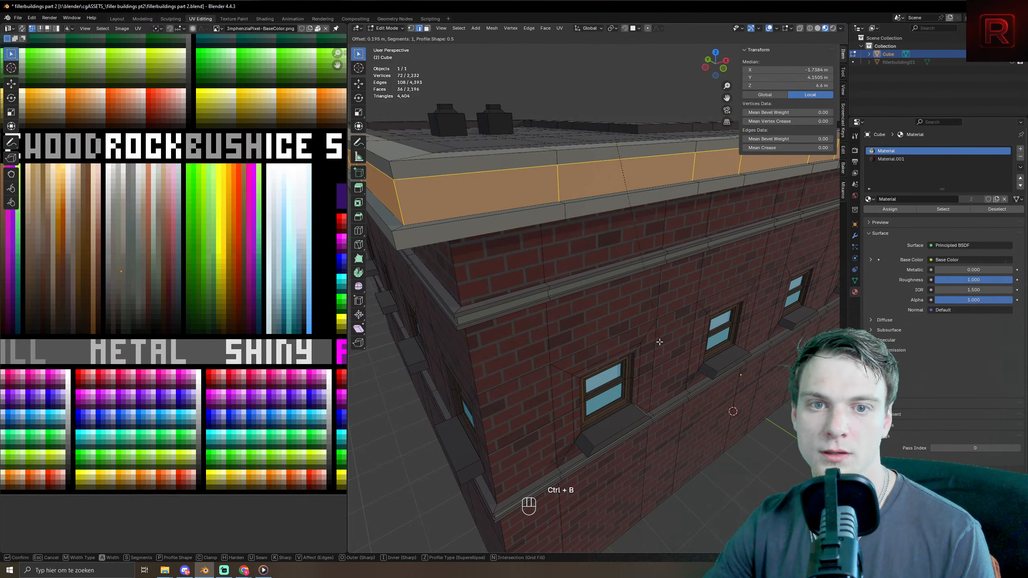
click(611, 322)
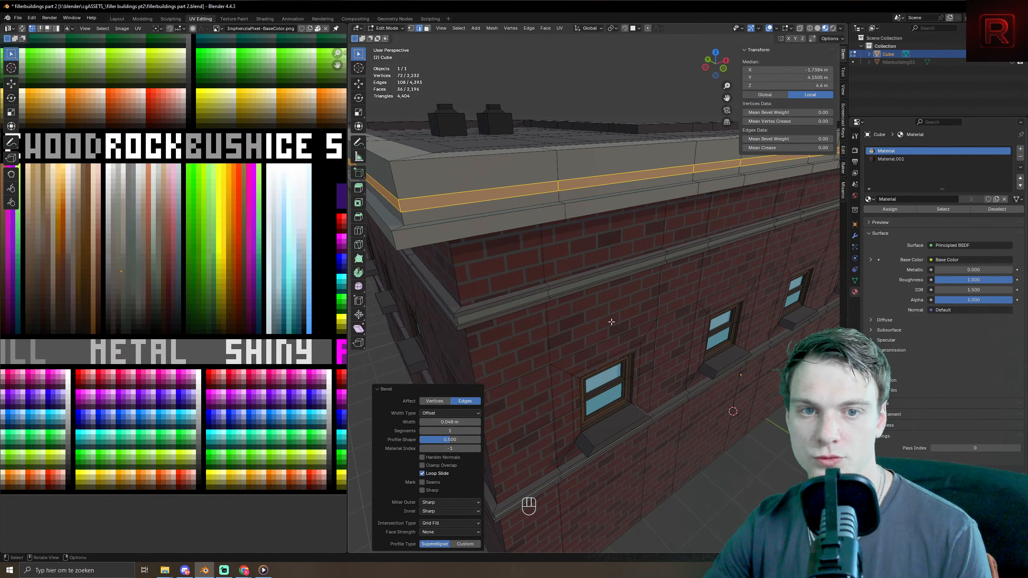
- Extrude the bevelled trim strip inwards along its normals by about 0.045 m and shift its UVs to a darker shade
key(alt+e)
click(519, 294)
click(518, 295)
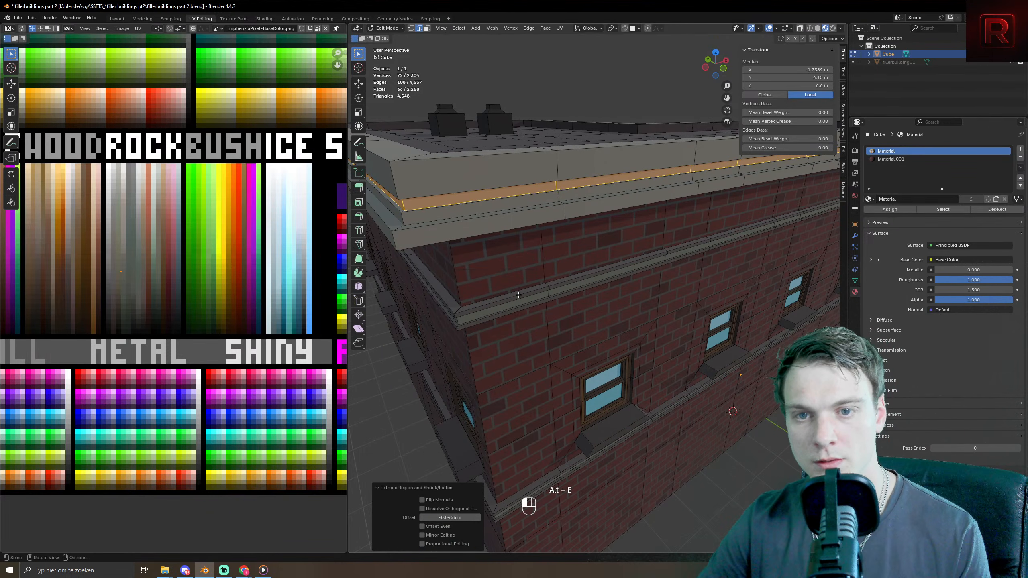
key(g)
key(Tab)
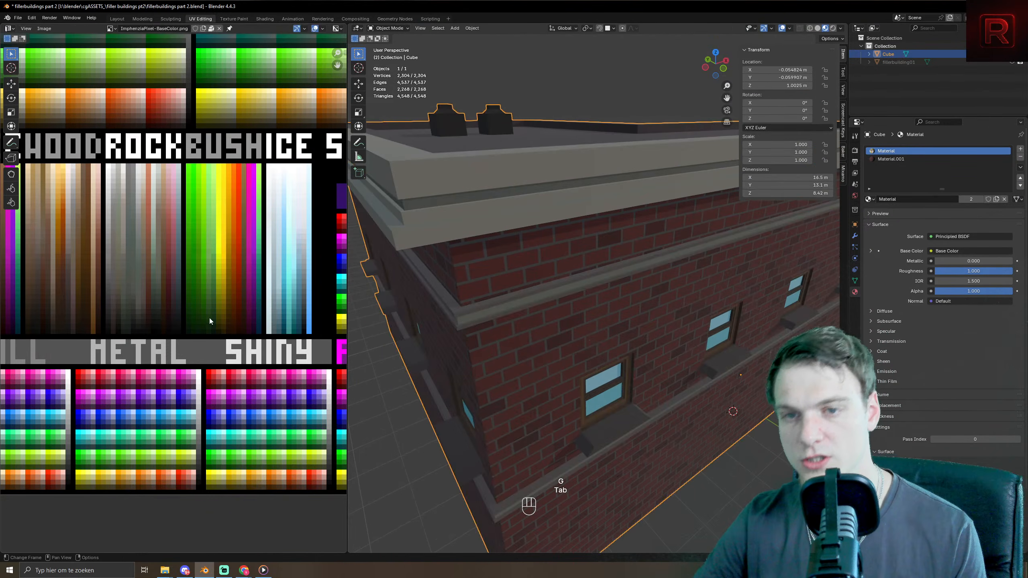
- Save the Blender file
scroll(465, 271, down, 6)
middle_drag(607, 352, 582, 340)
key(ctrl+s)
key(ctrl+s)
key(ctrl+s)
key(ctrl+s)
- Duplicate the ground-floor wall face near the building corner, narrow it along X, and extrude it outwards by about 0.183 m
key(Tab)
click(588, 356)
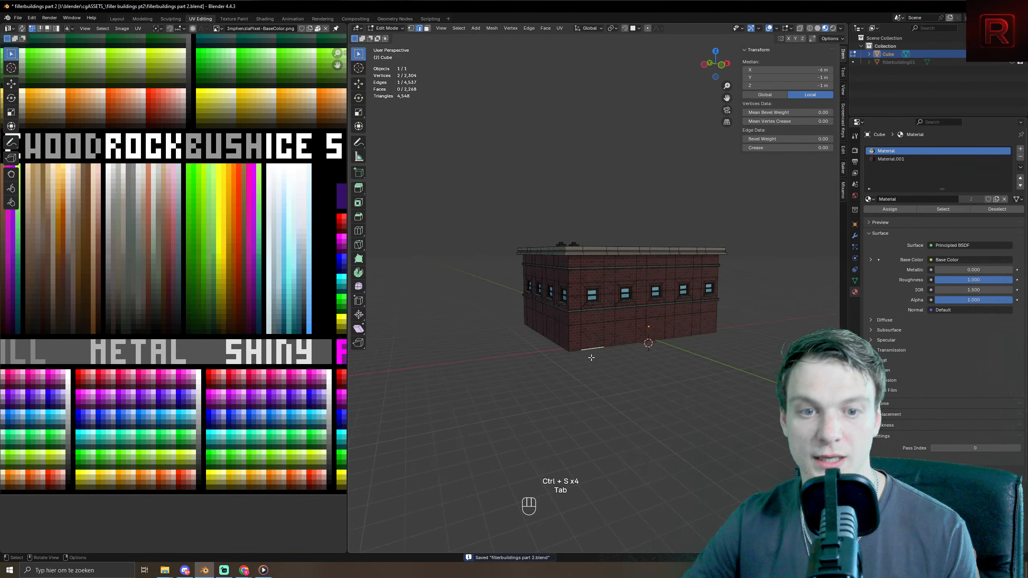
key(3)
middle_drag(594, 393, 615, 401)
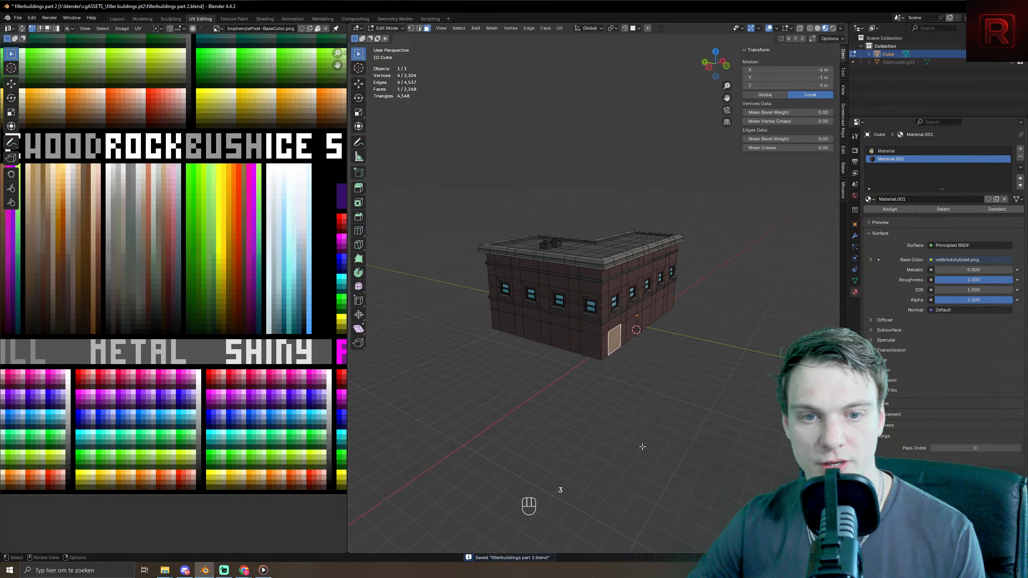
scroll(614, 401, up, 5)
key(shift+d)
key(s)
key(x)
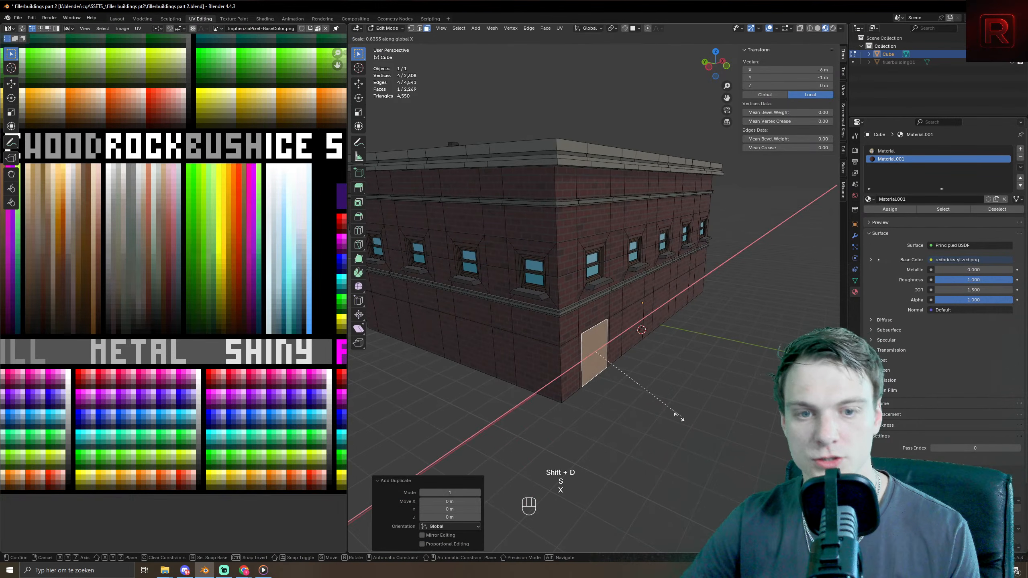
click(647, 420)
key(e)
click(654, 418)
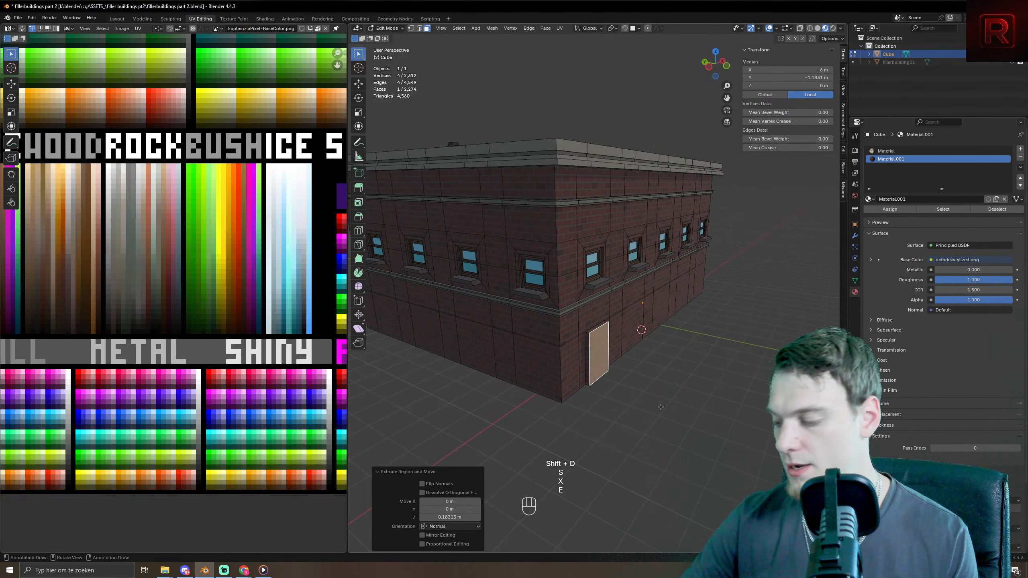
- Inset the door block's front face by about 0.05 m and extrude the inner face inwards by about 0.094 m
key(i)
click(713, 431)
scroll(713, 432, up, 4)
shift+middle_drag(712, 432, 665, 284)
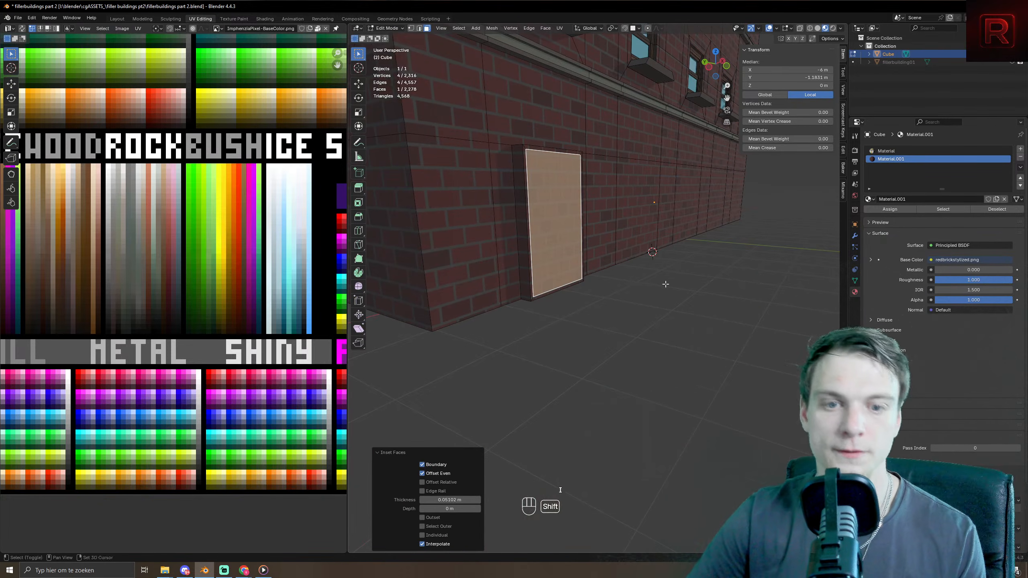
key(e)
click(659, 313)
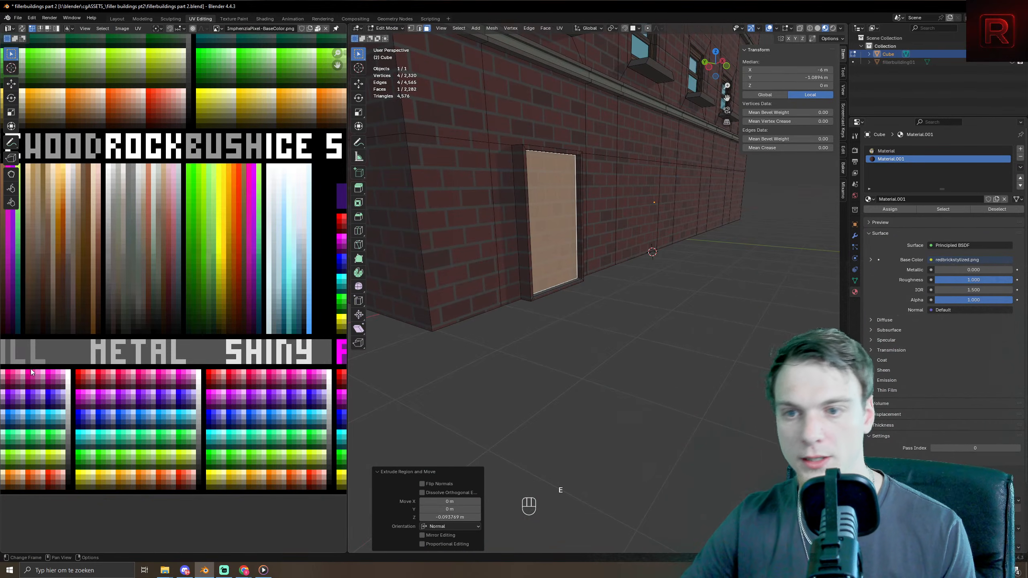
- Collapse the inner door face's UVs to a single point with a scale of 0 and move it onto the colour palette
scroll(170, 284, down, 4)
key(a)
key(g)
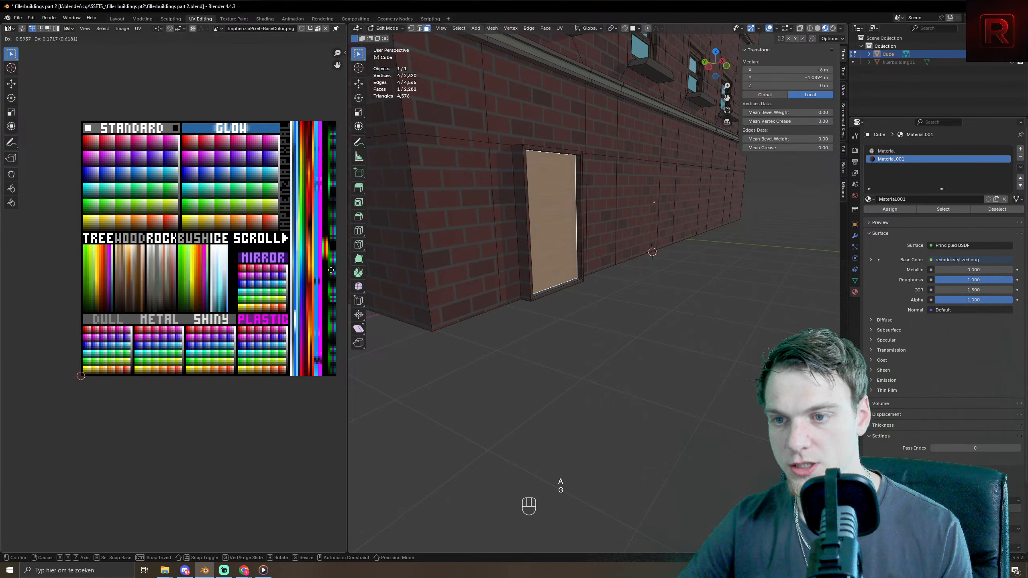
click(266, 295)
scroll(286, 315, down, 4)
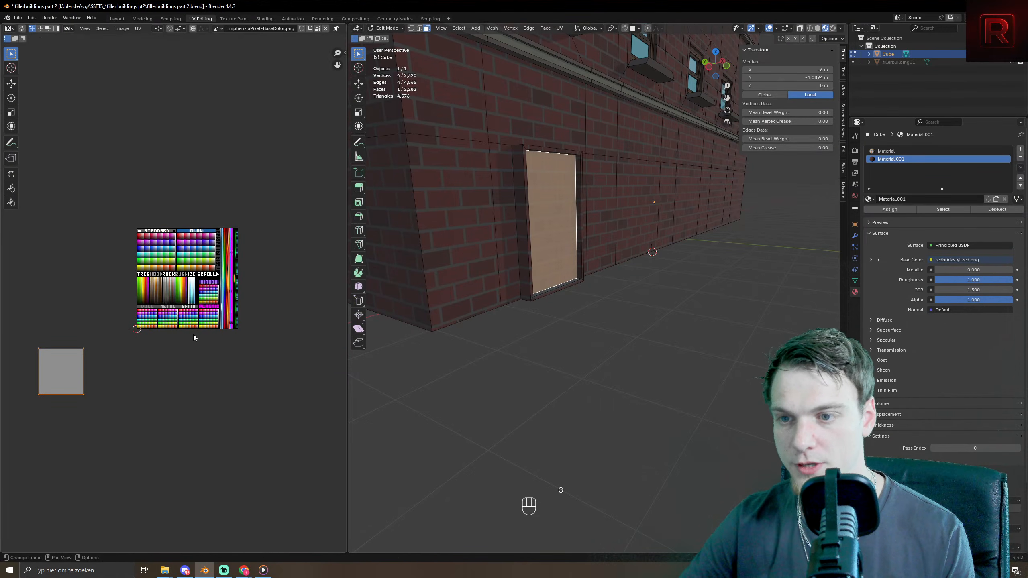
text(as20)
key(KP_Enter)
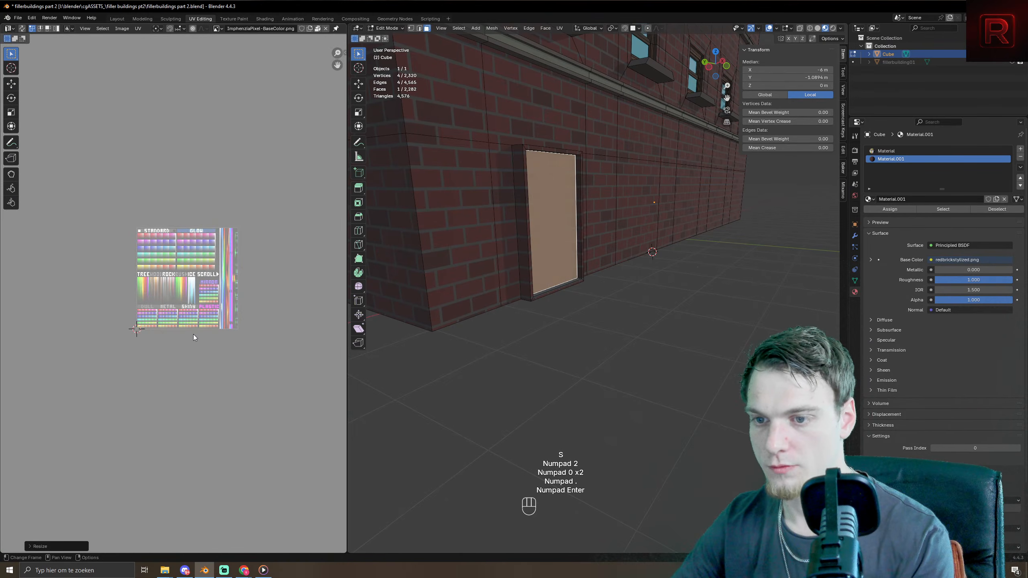
text(as0)
key(KP_Enter)
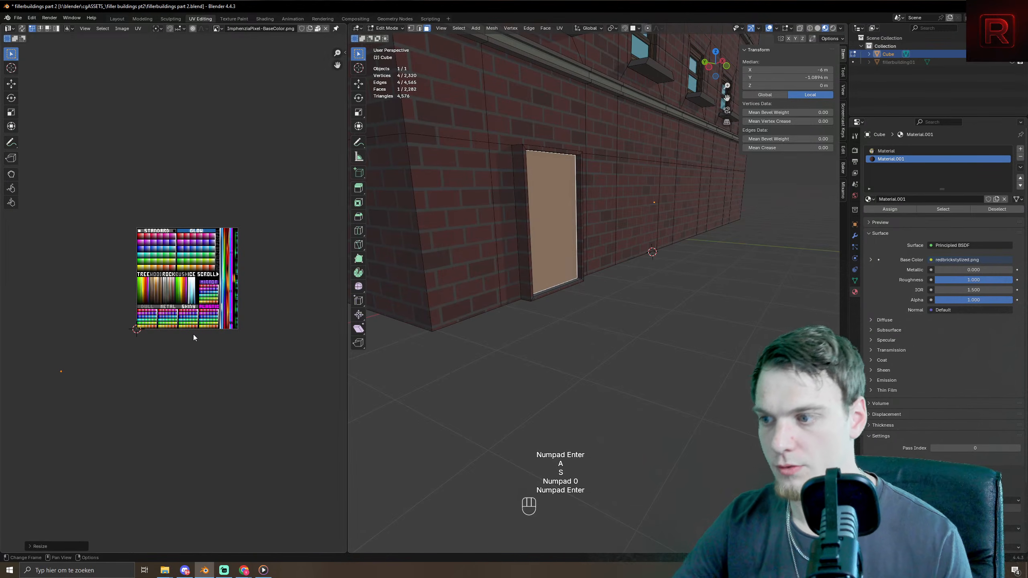
key(g)
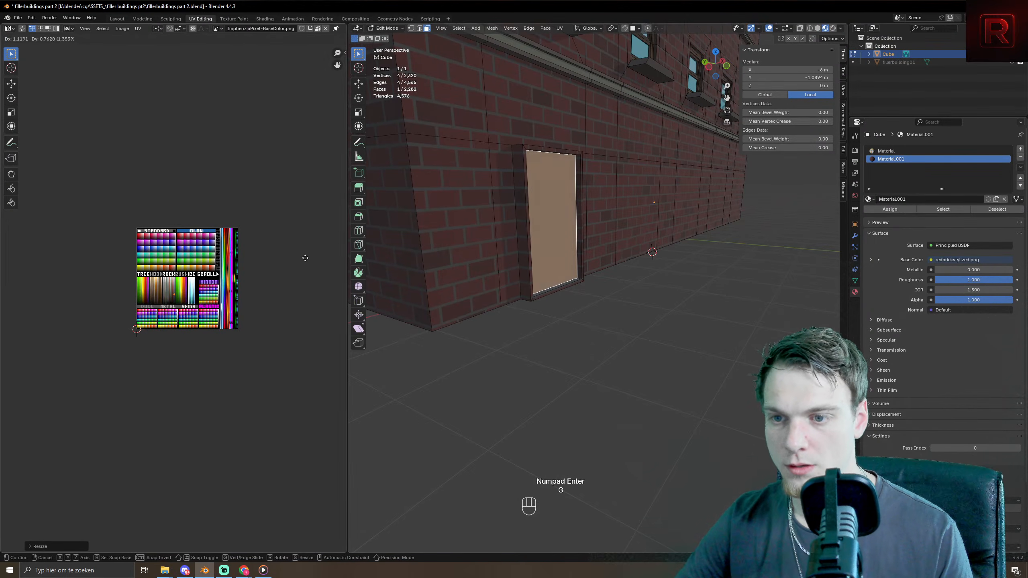
click(297, 261)
key(Tab)
key(Tab)
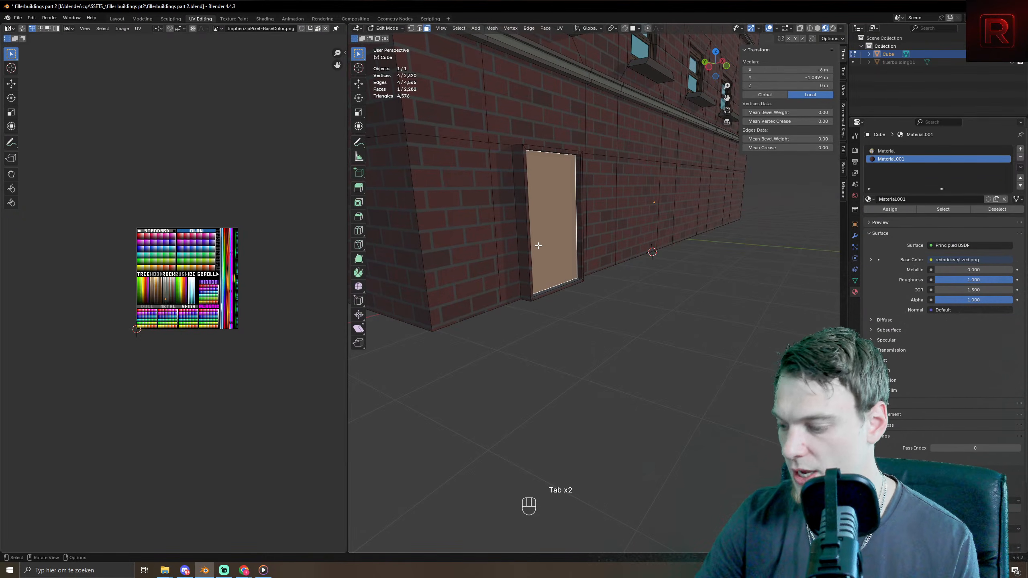
- Assign the palette material "Material" to the whole door block and collapse its UVs onto a dark grey swatch
key(l)
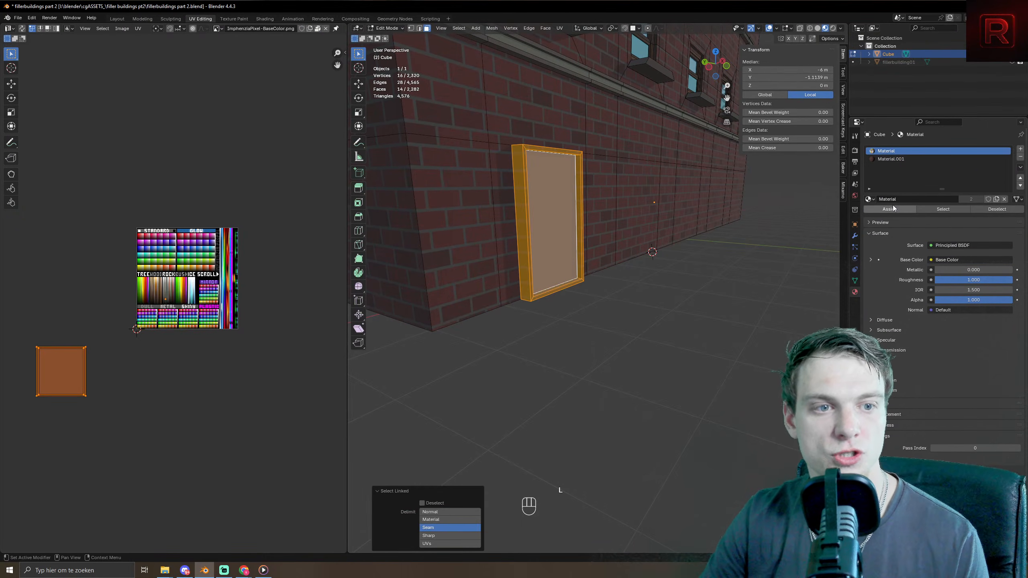
click(893, 208)
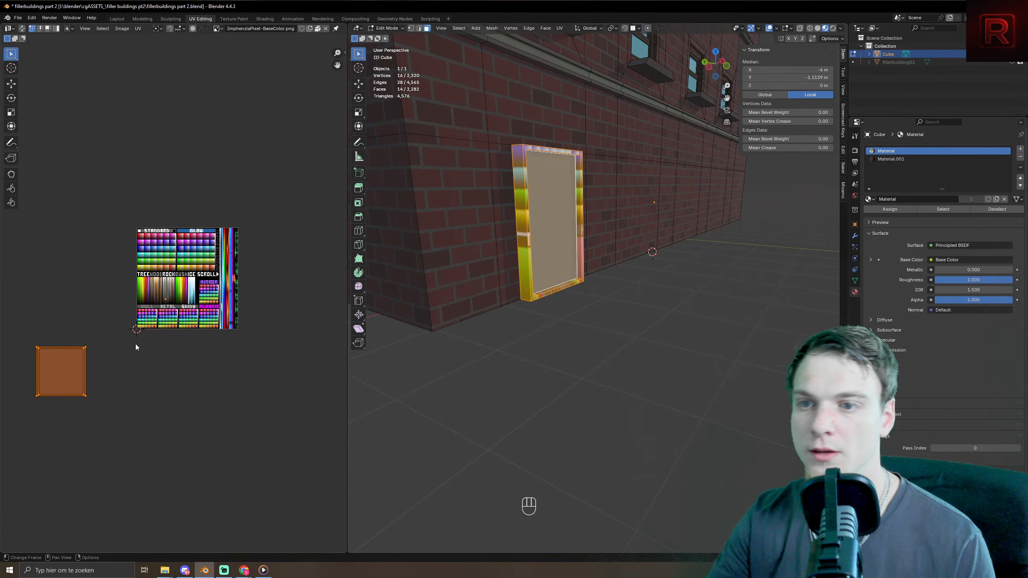
key(s)
key(KP_0)
key(KP_Enter)
key(g)
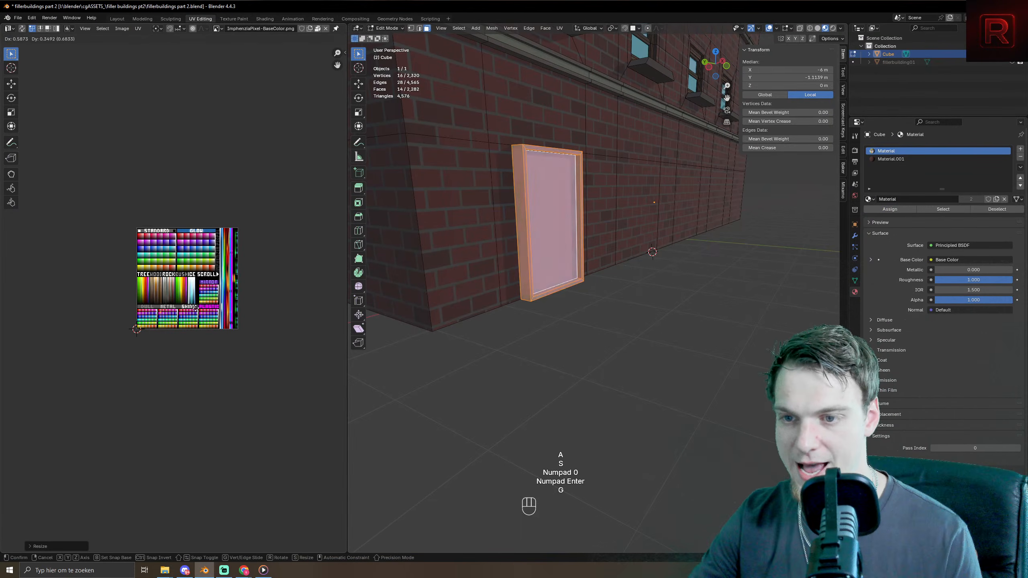
click(197, 299)
key(Tab)
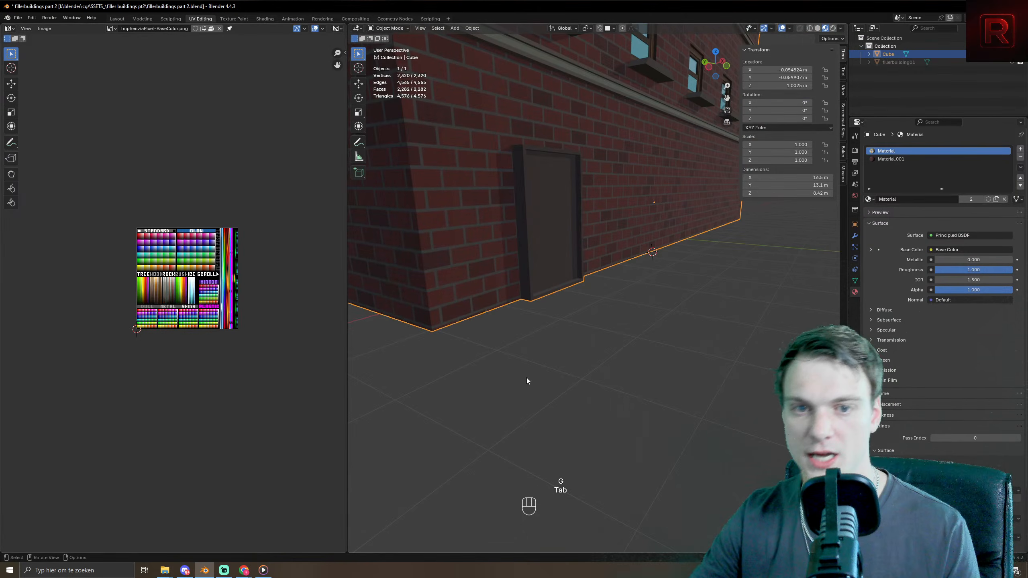
- Move the inner door face's UVs onto a dark brown shade in the WOOD section of the palette
key(Tab)
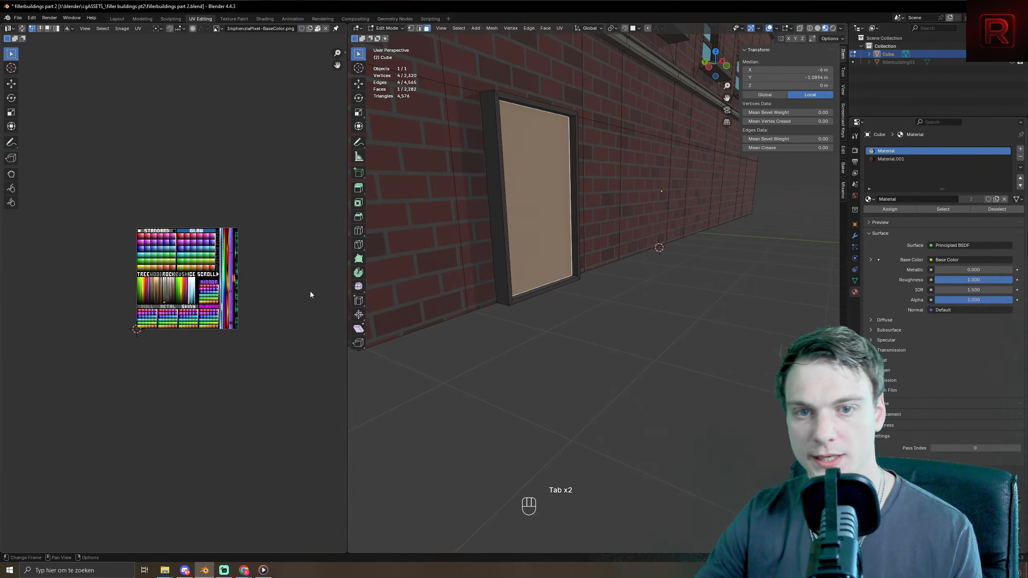
scroll(194, 292, up, 8)
scroll(155, 330, down, 6)
key(g)
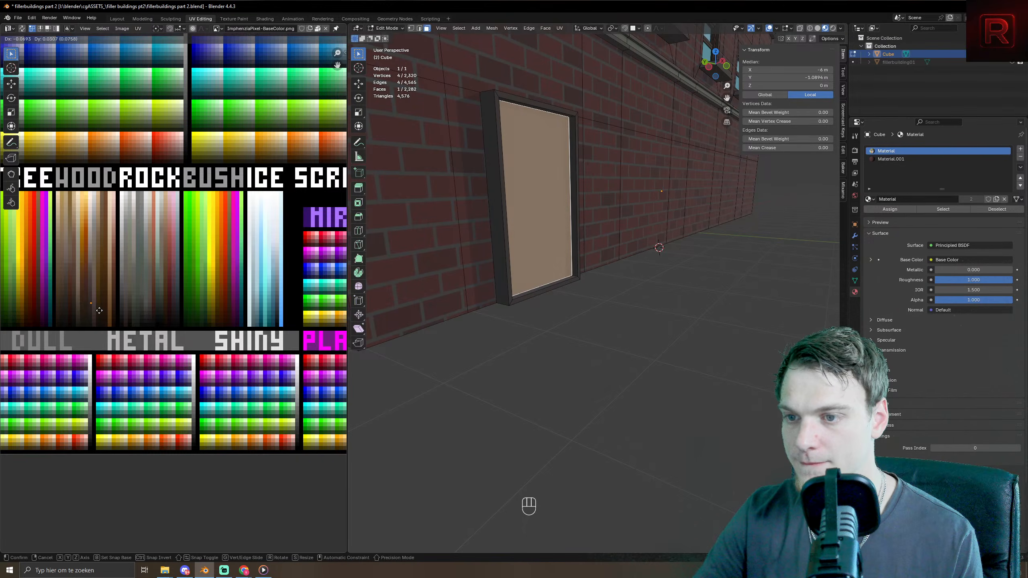
click(105, 315)
key(Tab)
scroll(581, 247, down, 4)
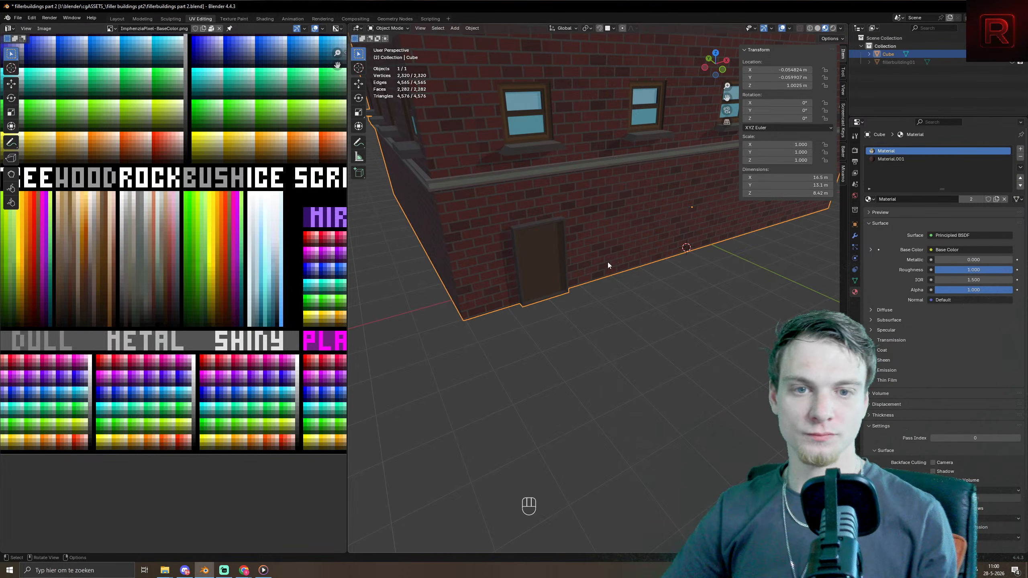
- Duplicate the inner door face, scale the copy to about 0.186, and flatten it along Z to about 0.19 for a handle
key(Tab)
key(KP_Decimal)
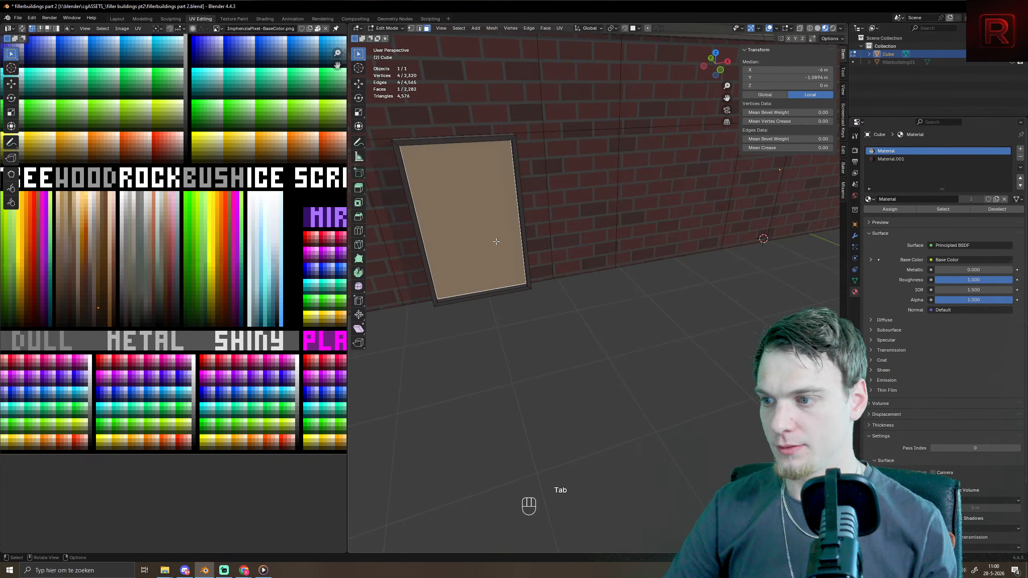
scroll(497, 242, up, 1)
shift+middle_drag(512, 245, 558, 264)
scroll(633, 228, up, 2)
shift+middle_drag(633, 227, 663, 229)
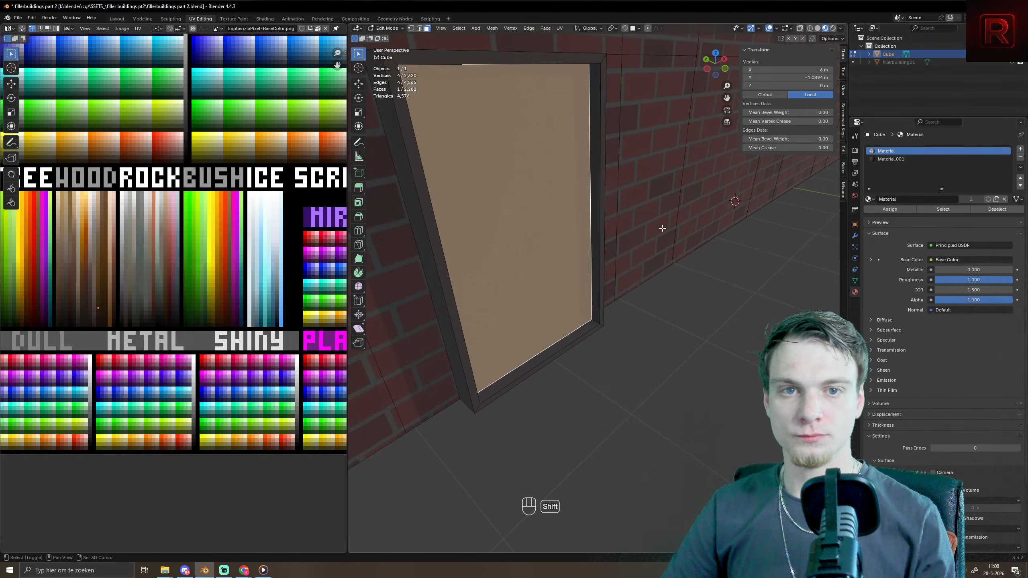
key(shift+d)
key(s)
click(566, 240)
key(s)
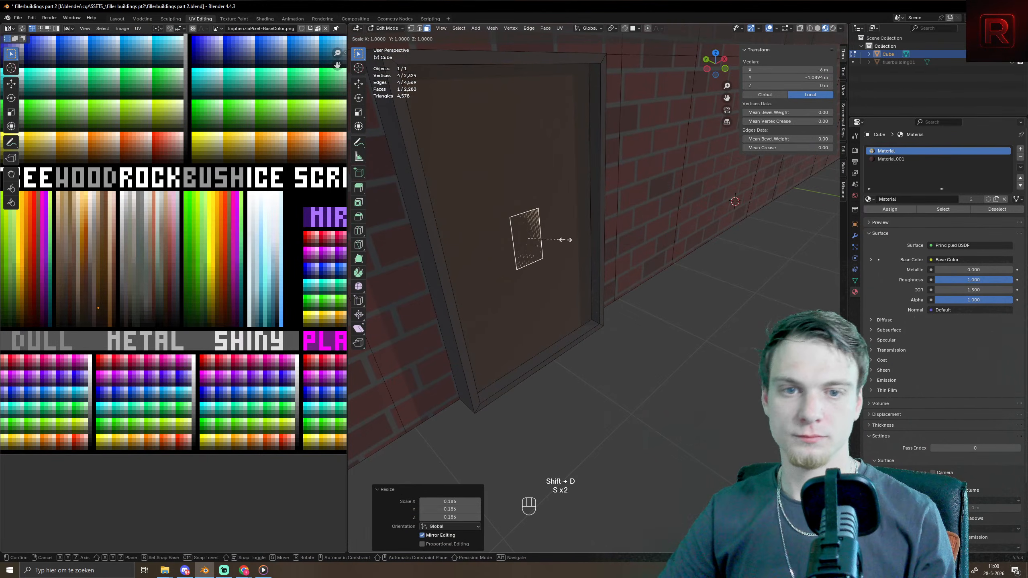
key(z)
click(533, 239)
- Move the handle face about 0.46 m along X toward the door's edge and raise it about 0.154 m along Z
key(g)
key(x)
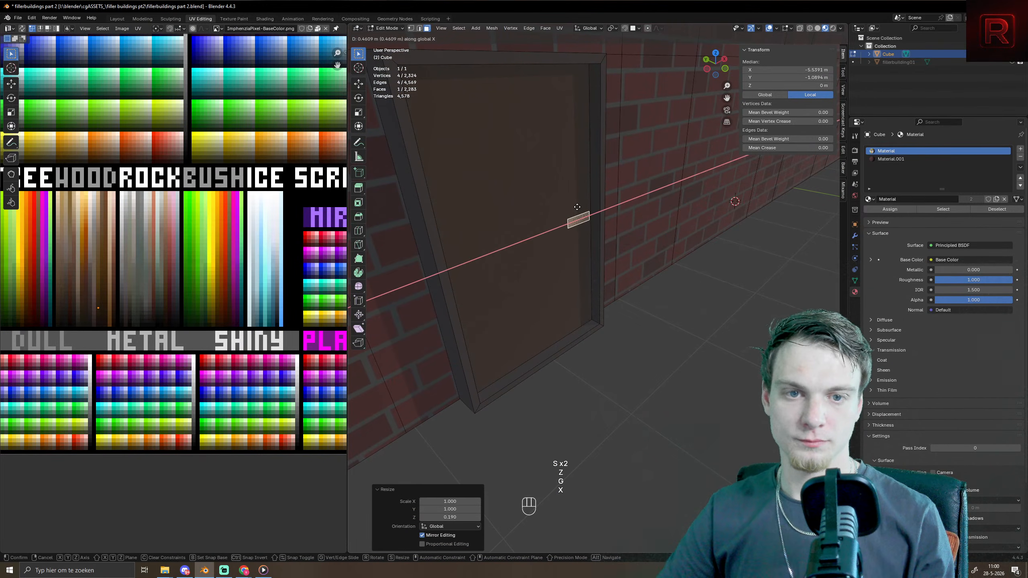
click(577, 207)
key(g)
key(z)
click(556, 188)
- Extrude the handle face outwards from the door and shift the handle block's UVs to another shade in the WOOD section
key(e)
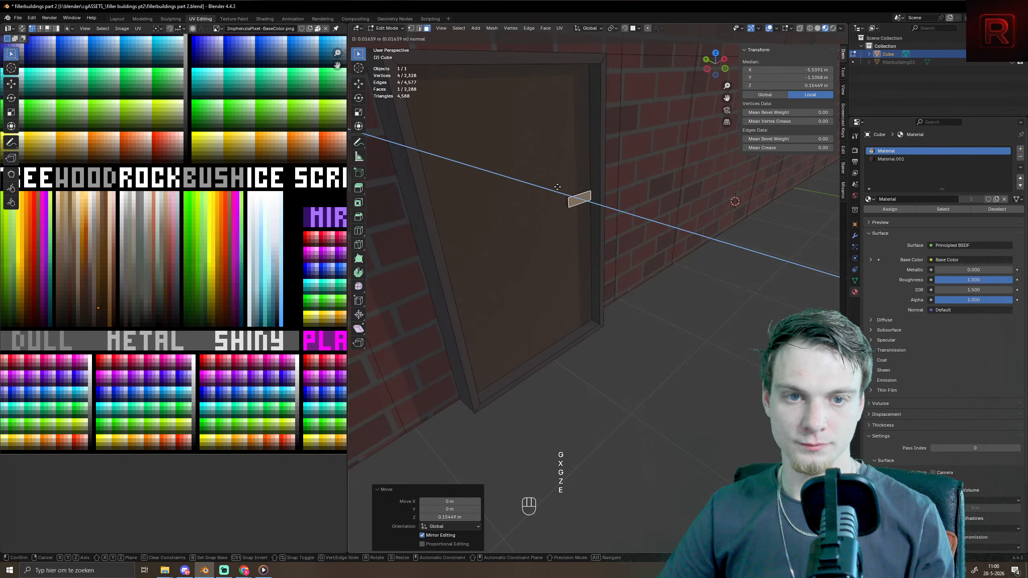
click(553, 192)
key(ctrl+KP_Add)
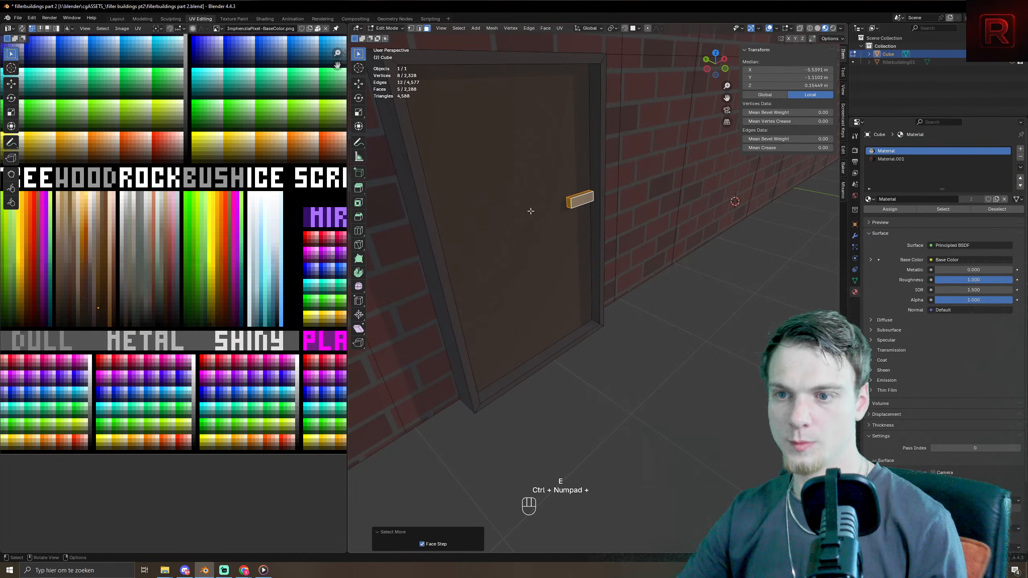
key(a)
key(g)
click(199, 305)
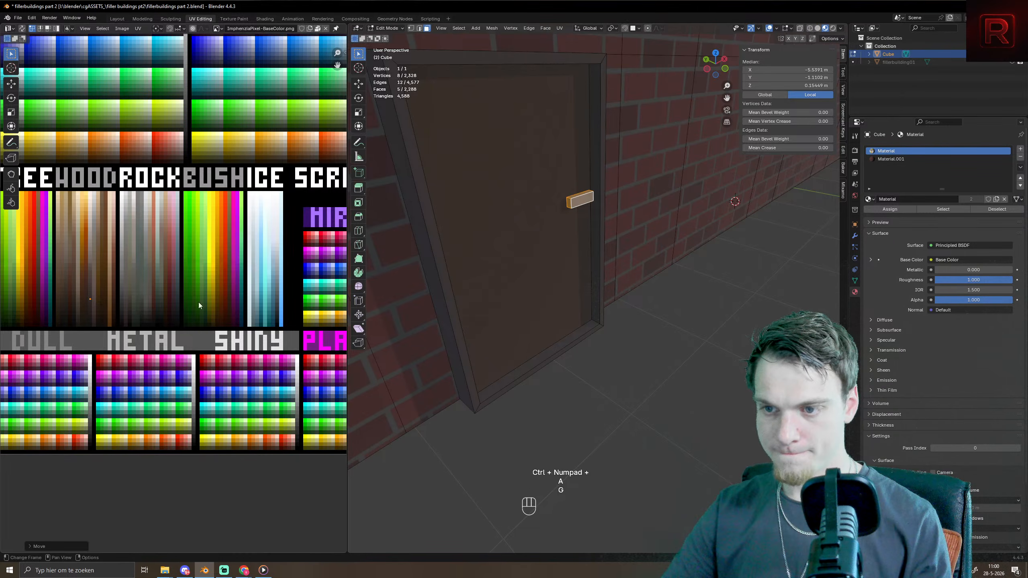
scroll(578, 206, down, 6)
key(Tab)
scroll(614, 218, up, 8)
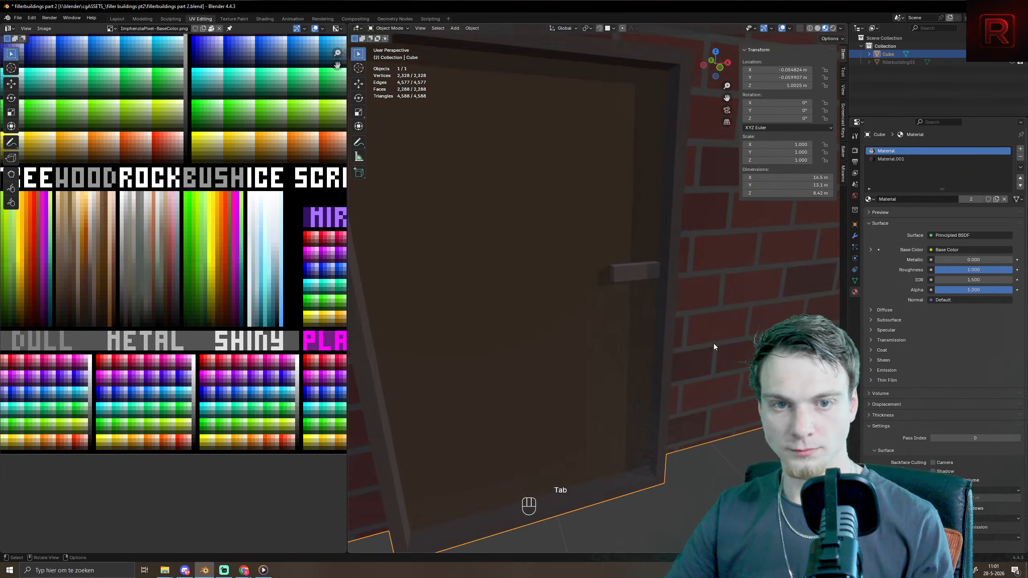
- Widen the door handle by a factor of about 1.2 along X and shift it about -0.063 m along X
key(Tab)
key(s)
key(x)
click(749, 326)
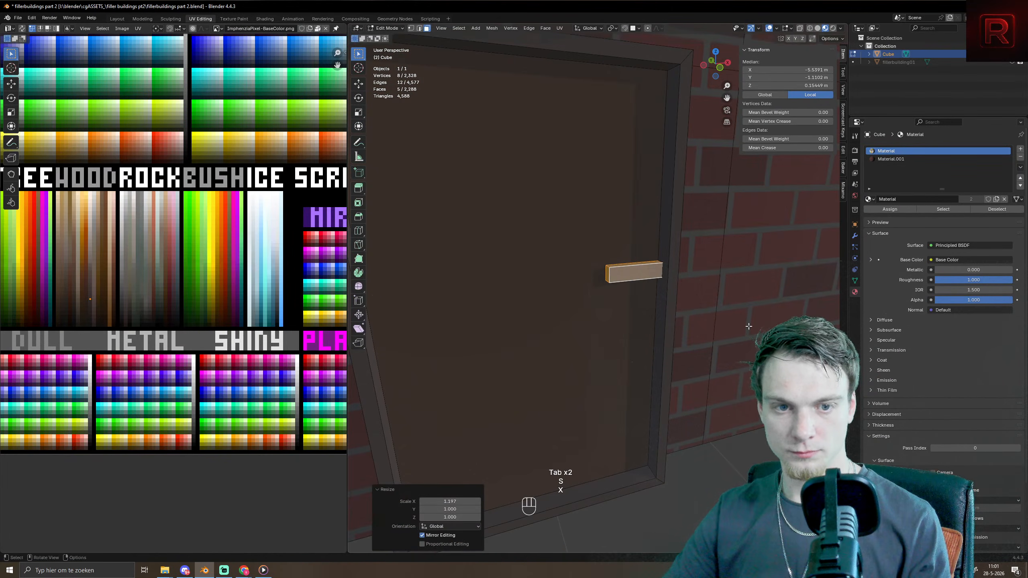
key(g)
key(x)
click(735, 326)
- Scale the door handle by about 1.44 along Z and reposition it vertically on the door
key(g)
key(z)
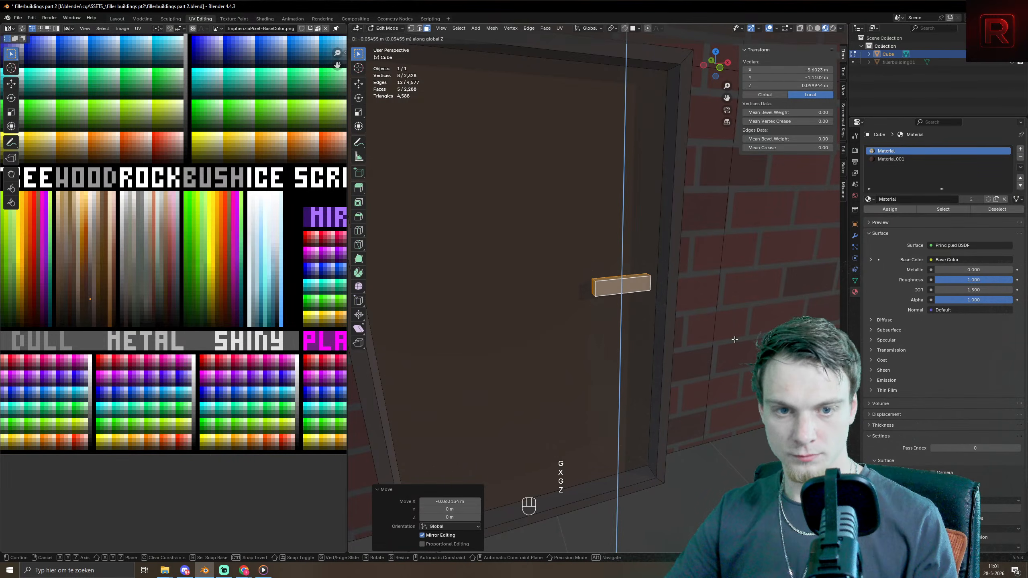
click(734, 340)
key(s)
key(z)
click(769, 320)
key(g)
key(z)
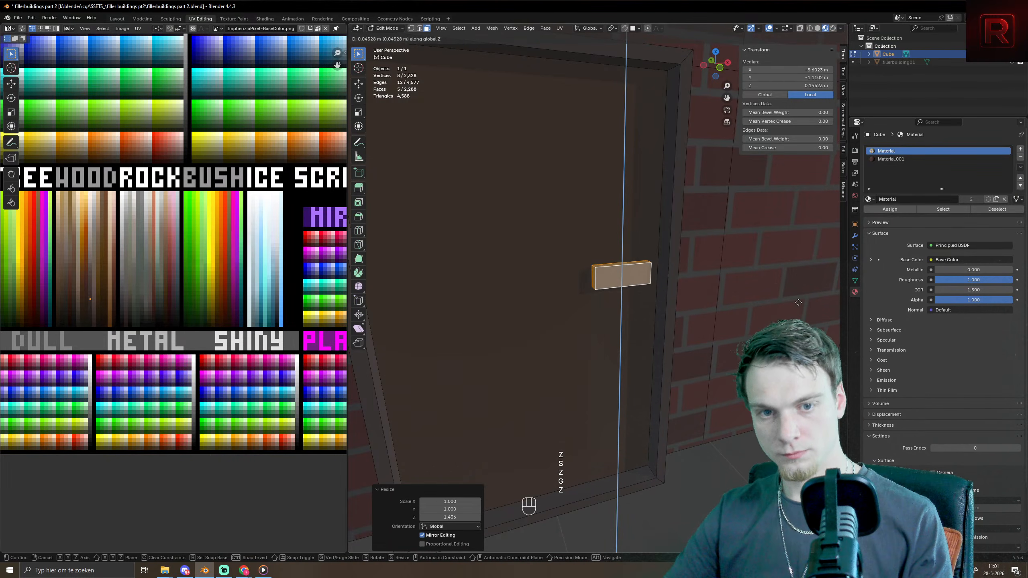
click(798, 302)
- Fine-tune the door handle's height along Z with the door seen from the front
scroll(798, 302, down, 5)
middle_drag(735, 343, 625, 320)
key(Tab)
key(Tab)
key(g)
key(z)
key(Tab)
scroll(743, 340, down, 2)
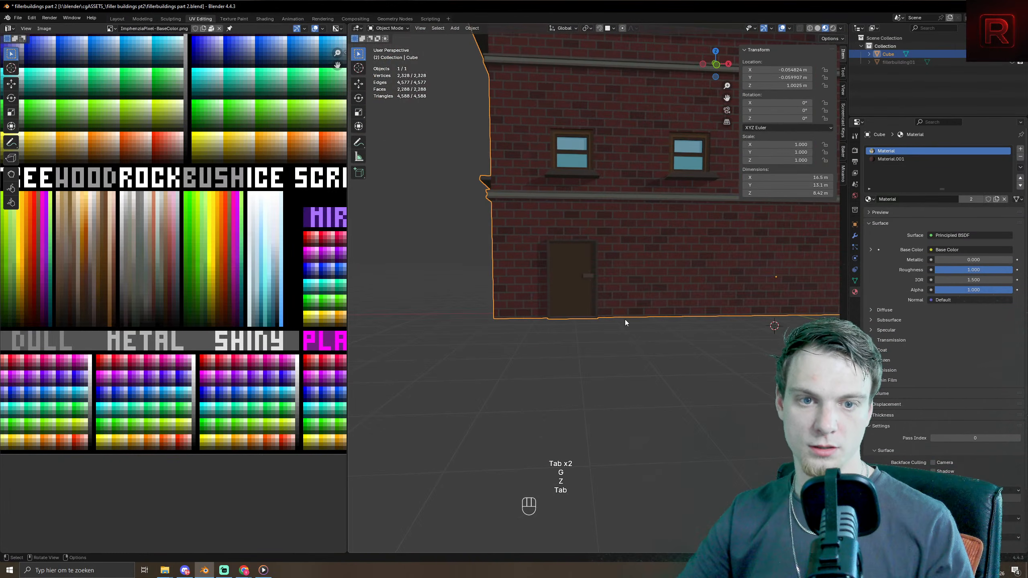
- Duplicate the inner door face, scale the copy to 0.4, and raise it about 0.5 m along Z
key(Tab)
scroll(625, 320, up, 4)
click(534, 262)
key(shift+d)
right_click(732, 315)
key(s)
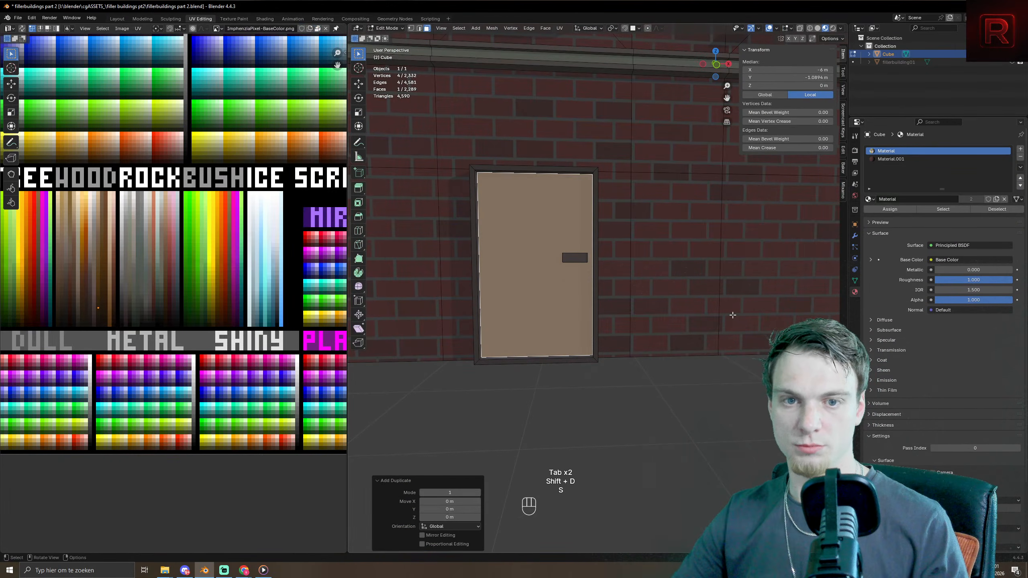
key(s)
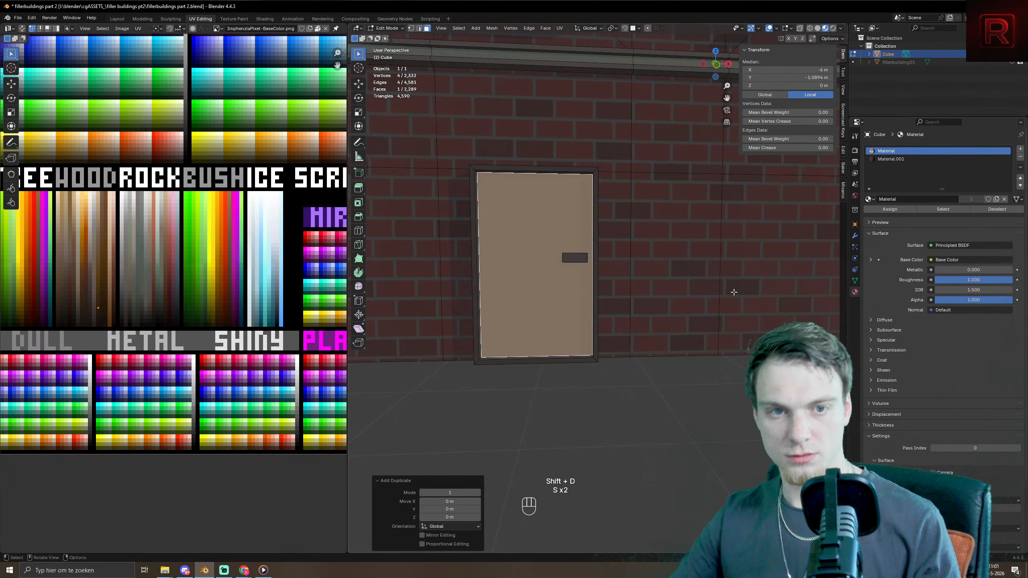
key(s)
click(629, 283)
key(g)
key(z)
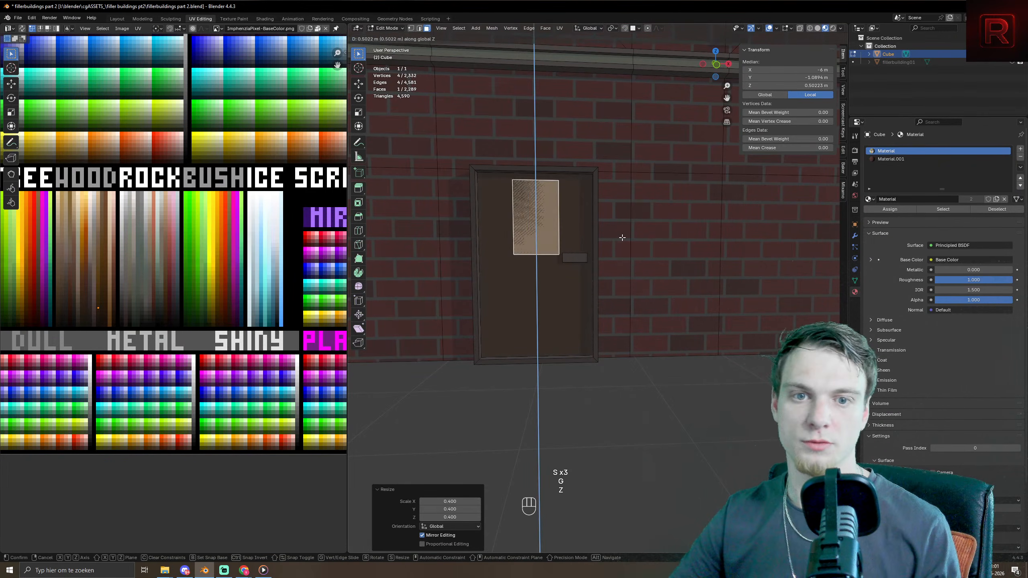
- Flatten the duplicated panel along Z to about 0.4 and raise it about 0.164 m near the top of the door
key(s)
key(z)
click(631, 245)
key(g)
key(z)
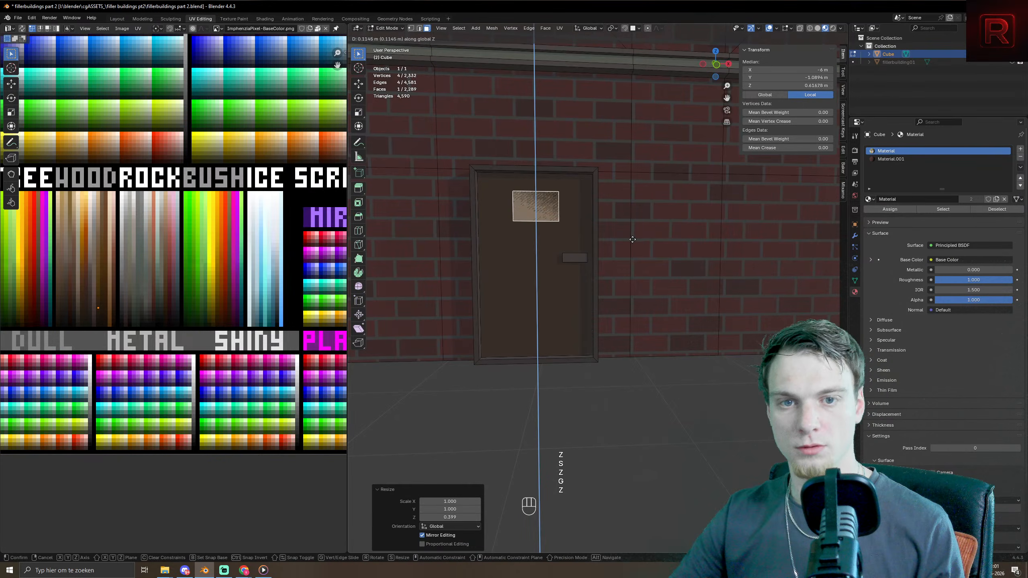
click(620, 240)
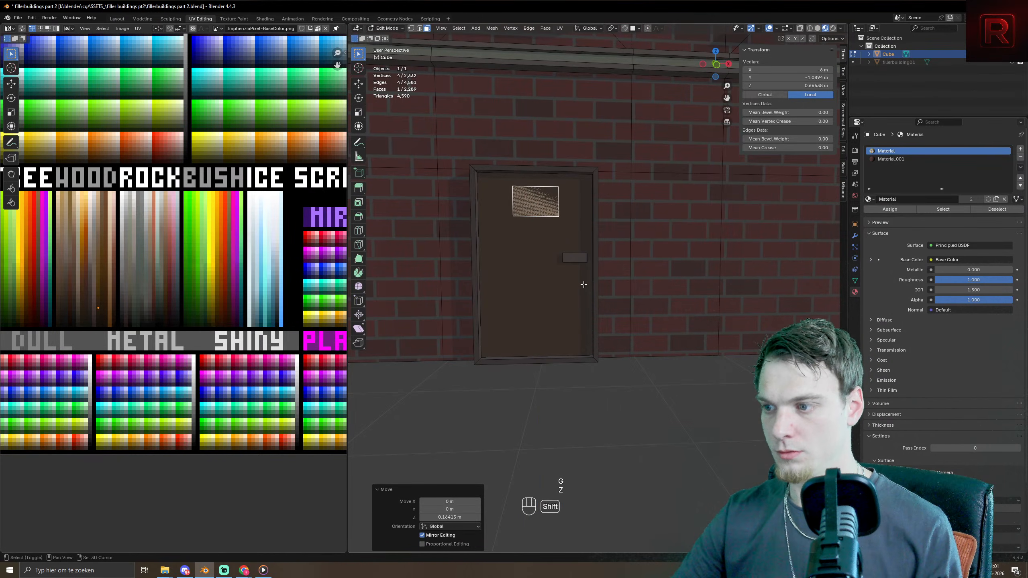
- Extrude the small upper door panel outwards by about 0.04 m
middle_drag(583, 284, 647, 281)
key(e)
click(680, 278)
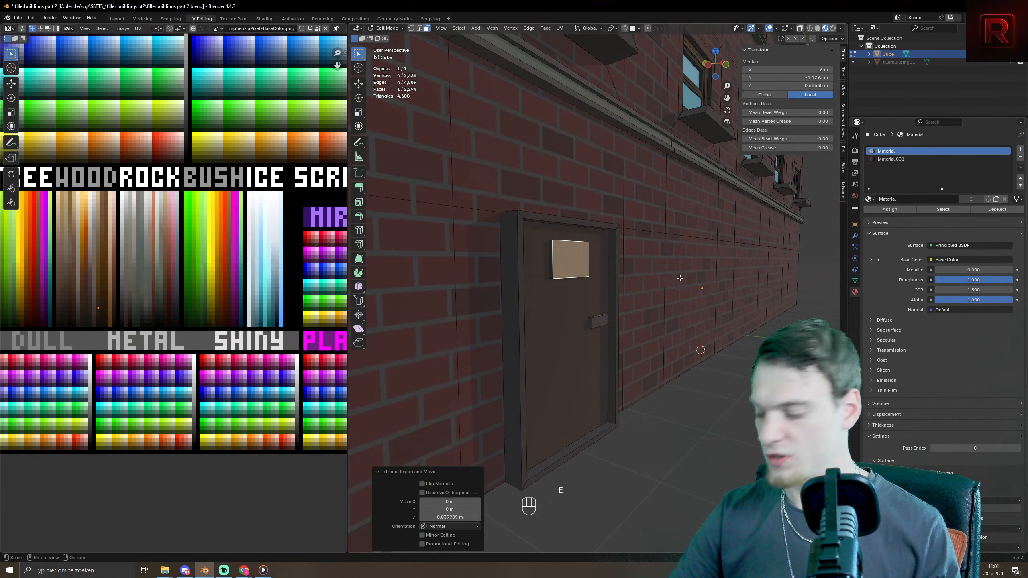
- Inset the front of the small panel slightly and extrude the inner face inwards by about 0.025 m
scroll(690, 275, up, 3)
key(i)
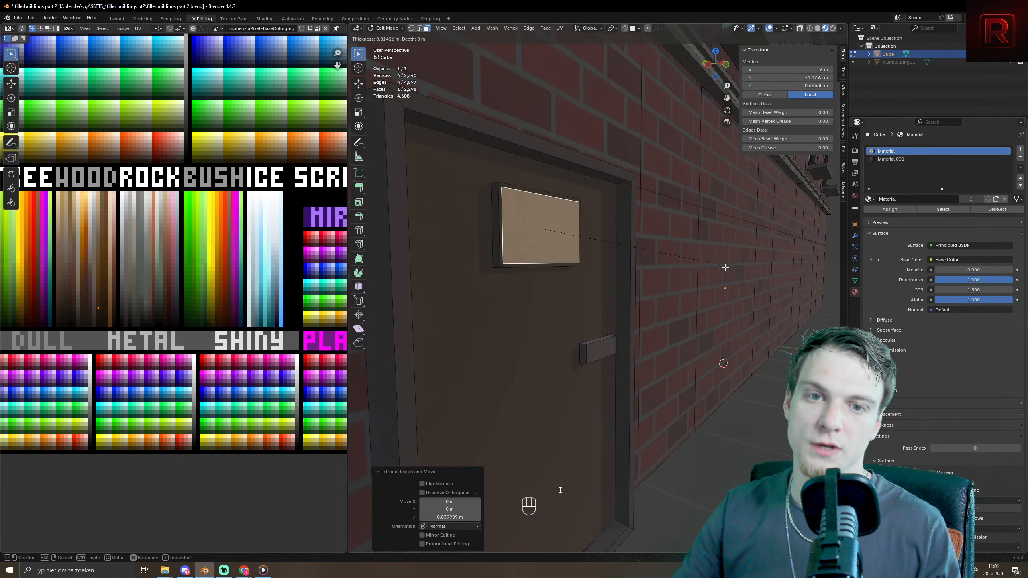
click(721, 268)
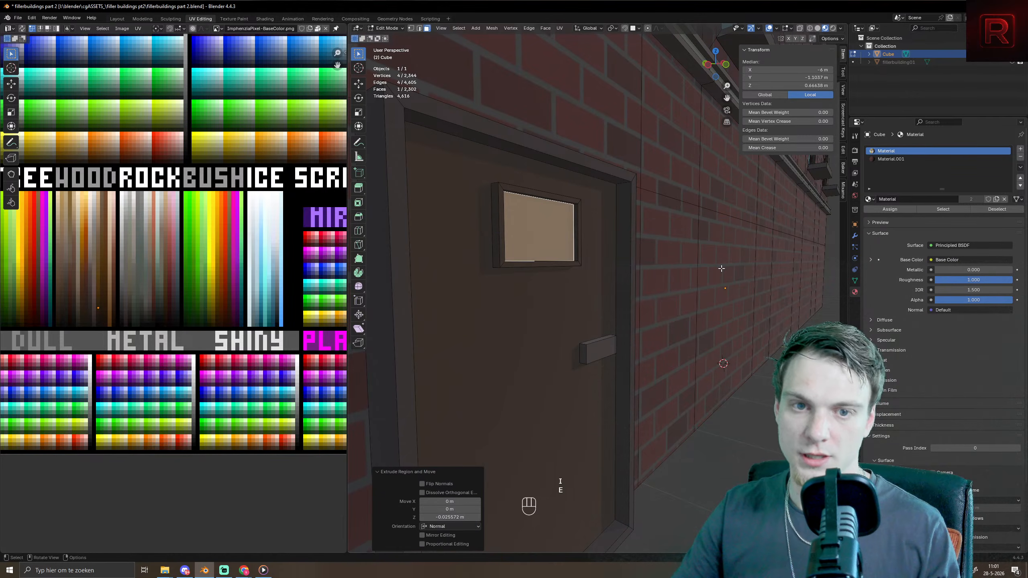
- Shift the UVs of the small panel's recessed face to a different brown shade in the WOOD section
key(a)
key(g)
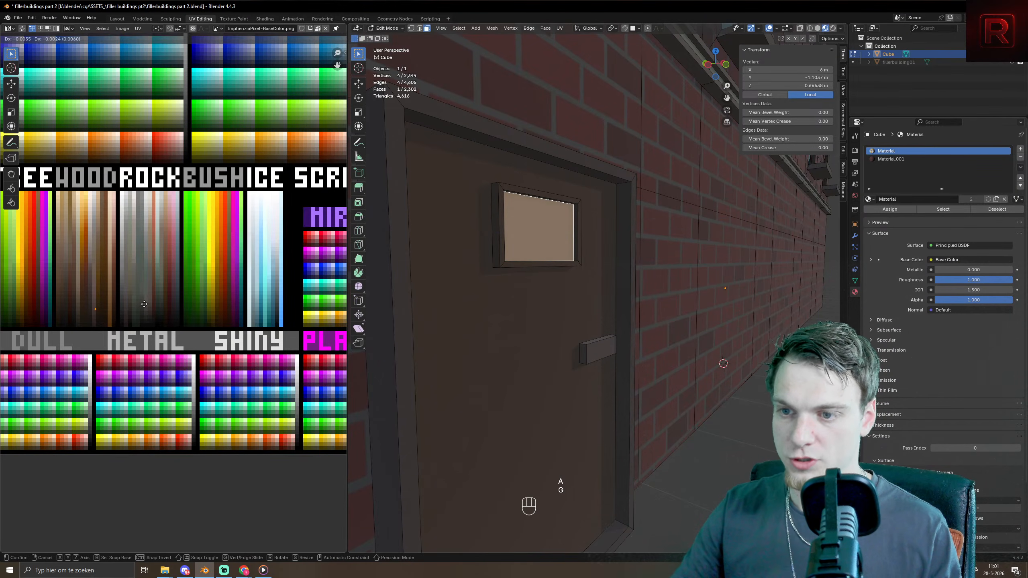
click(144, 303)
key(Tab)
key(Tab)
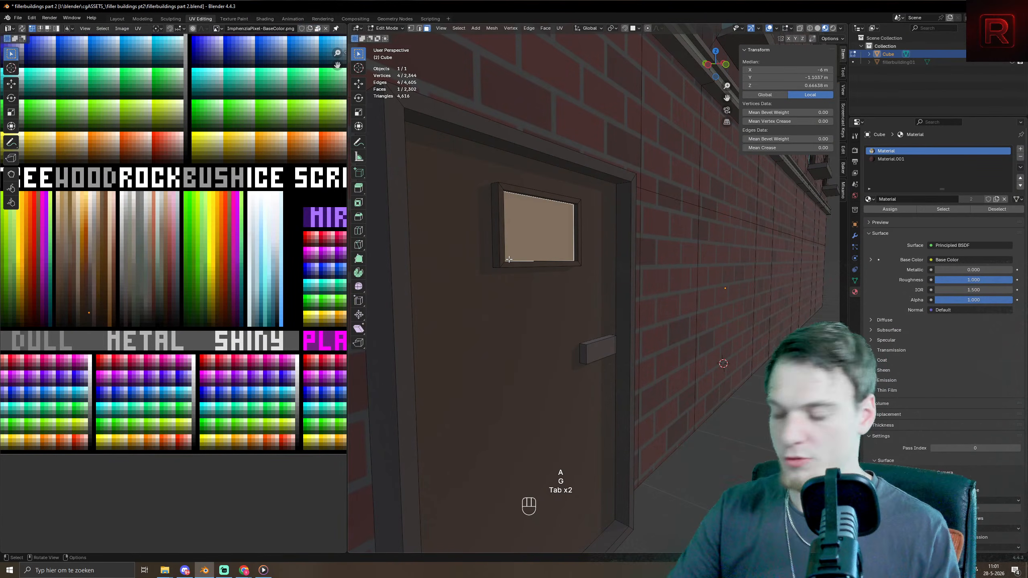
- Select the whole small upper door panel and shift its frame UVs to a neighbouring dark brown in the WOOD section
key(l)
scroll(86, 307, up, 5)
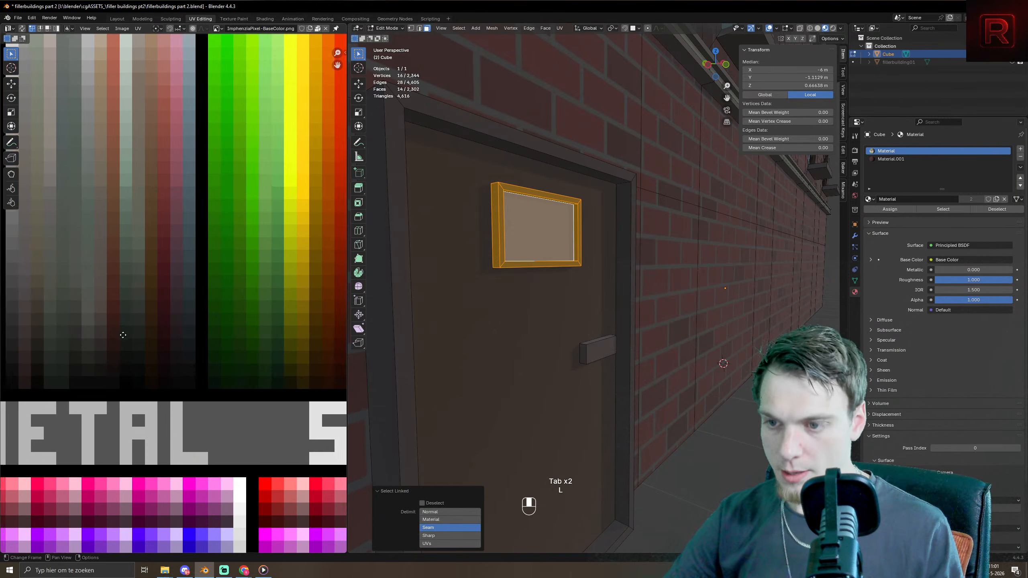
drag(95, 331, 134, 370)
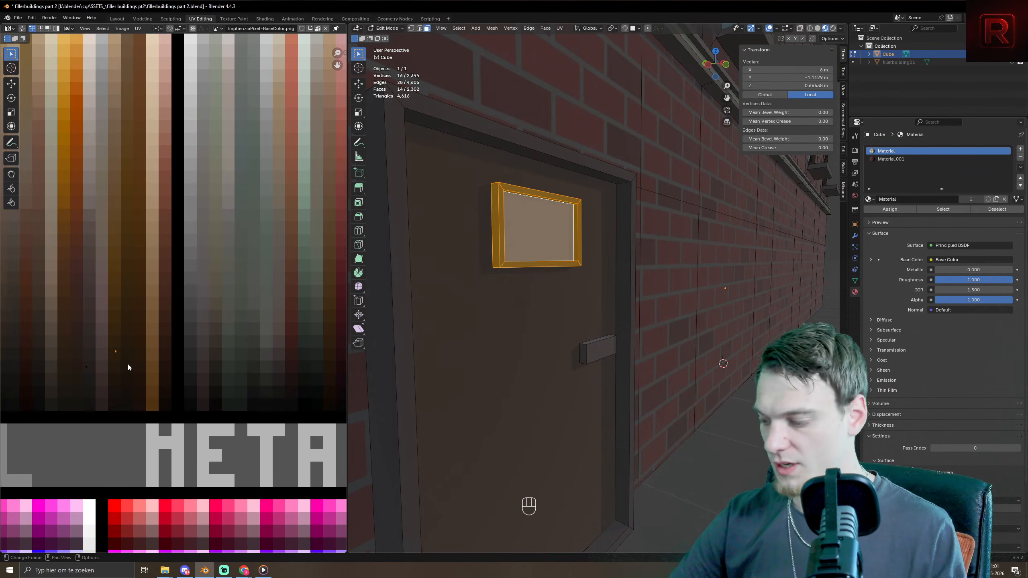
key(g)
click(100, 364)
key(Tab)
scroll(571, 230, down, 5)
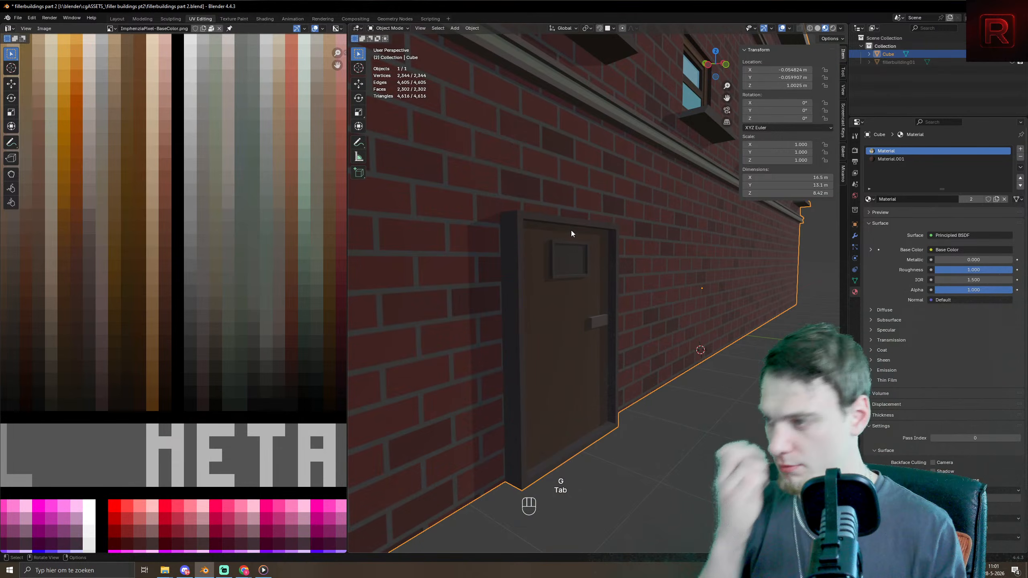
scroll(583, 231, up, 5)
key(Tab)
scroll(583, 231, down, 8)
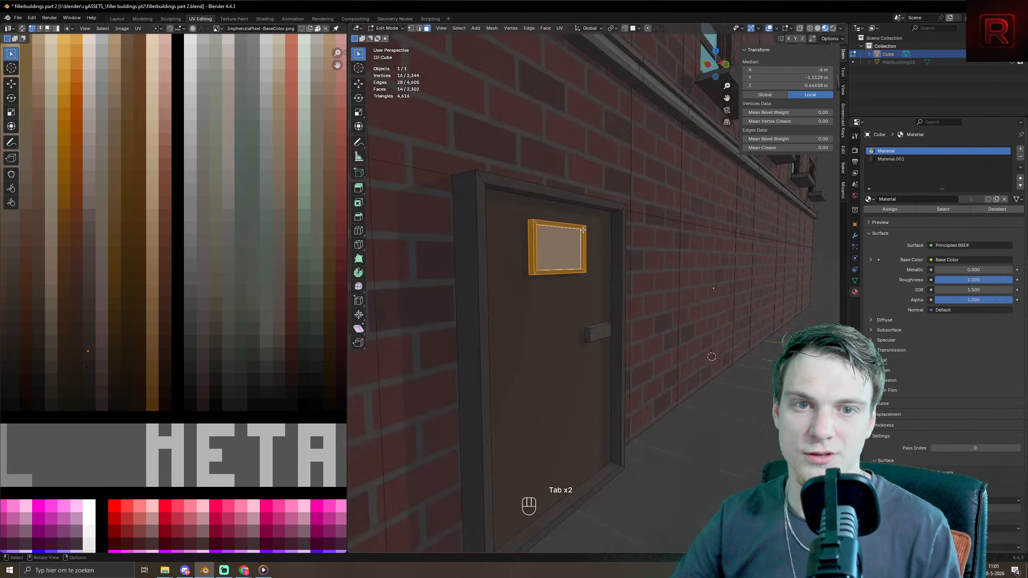
key(Tab)
key(Tab)
- Move the small panel frame's UVs one more column over to another dark WOOD shade
scroll(577, 236, up, 8)
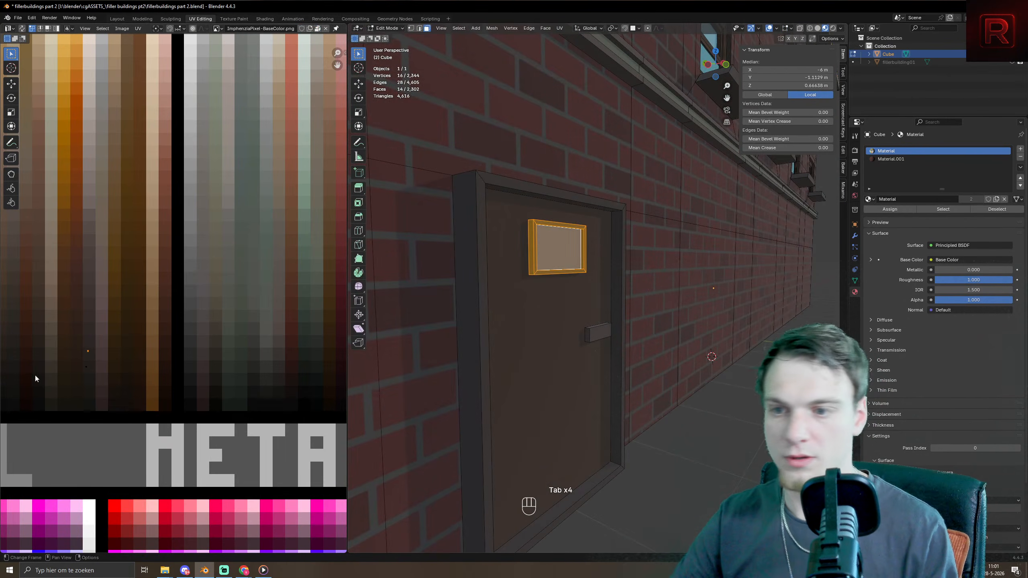
drag(104, 359, 104, 359)
key(g)
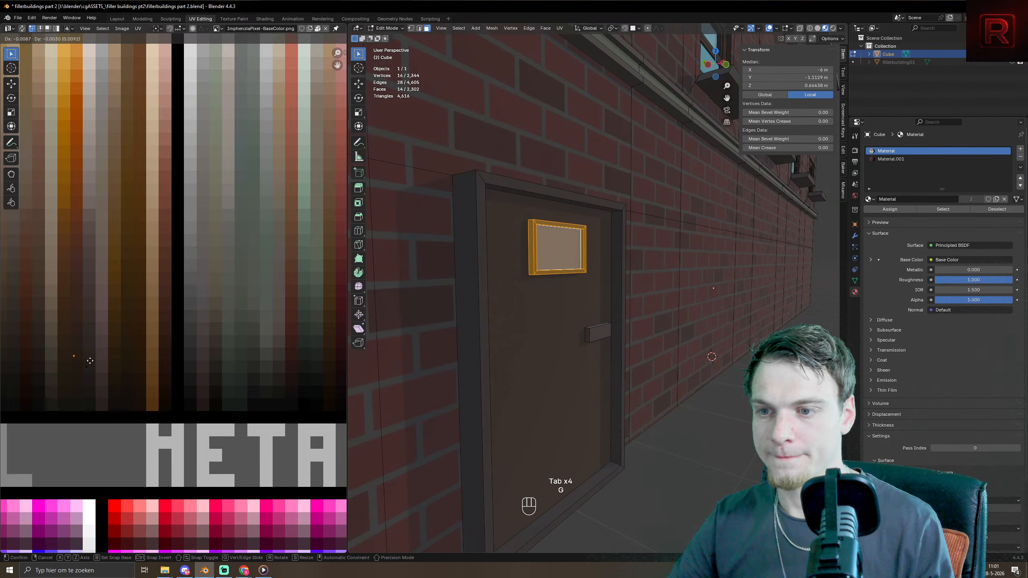
click(91, 360)
key(Tab)
scroll(627, 342, down, 6)
middle_drag(616, 348, 594, 358)
- Shift the small panel frame's UVs to a lighter greyish-brown shade of the WOOD palette
key(Tab)
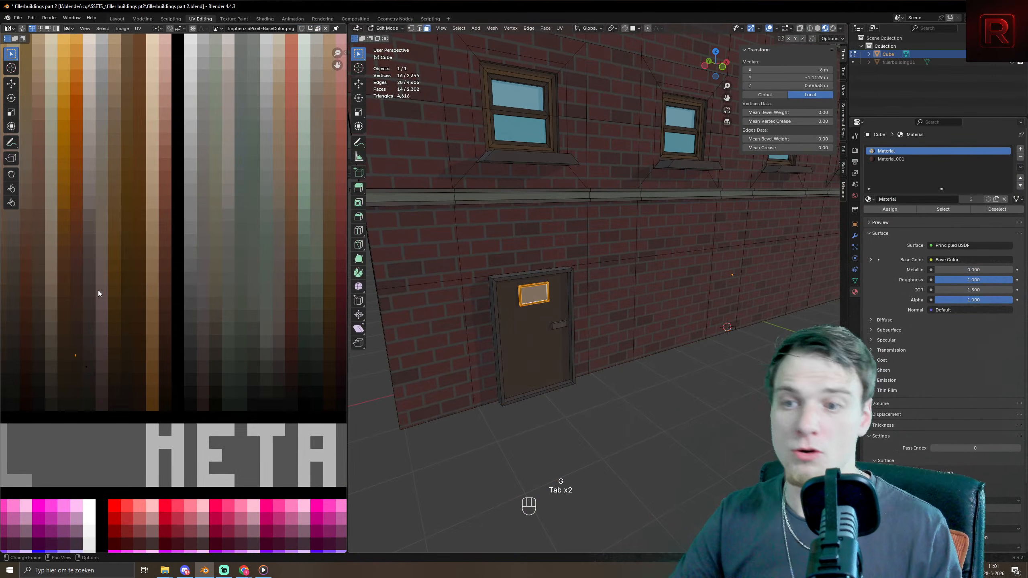
key(g)
click(159, 303)
key(Tab)
scroll(466, 266, down, 6)
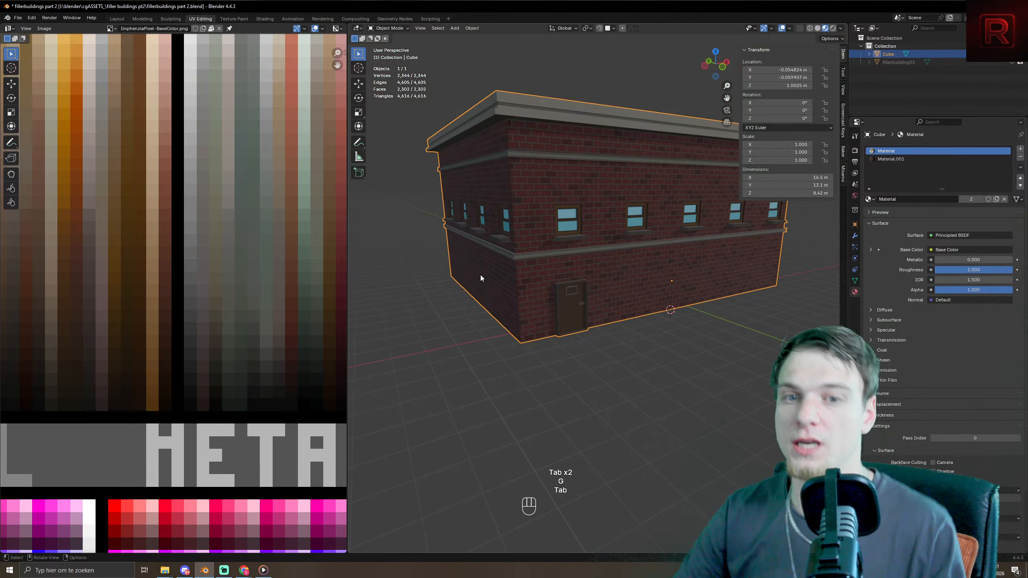
- Enlarge the small door panel by a factor of about 1.3 in width along X and slightly in height along Z
scroll(485, 289, up, 6)
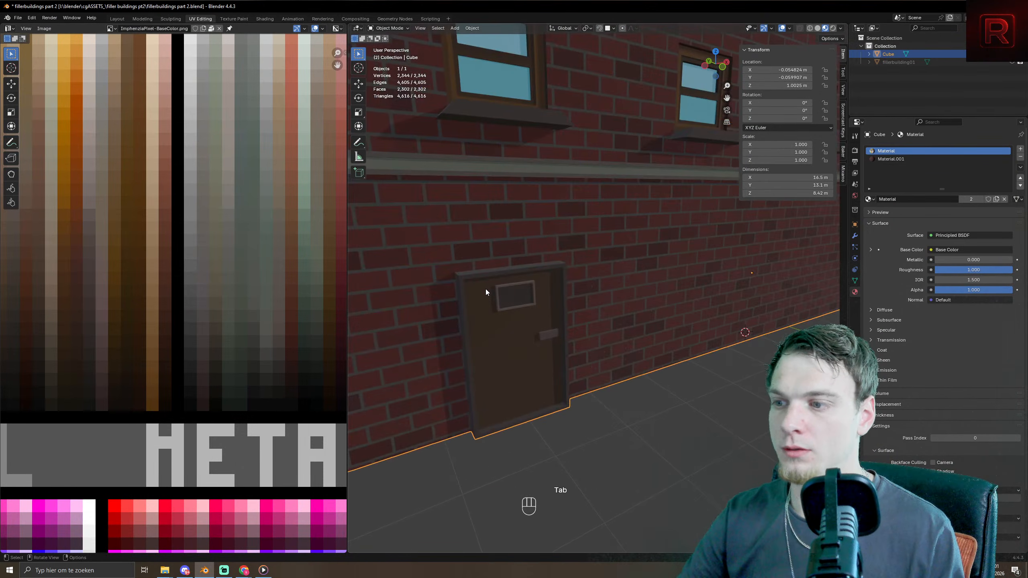
key(Tab)
key(s)
key(x)
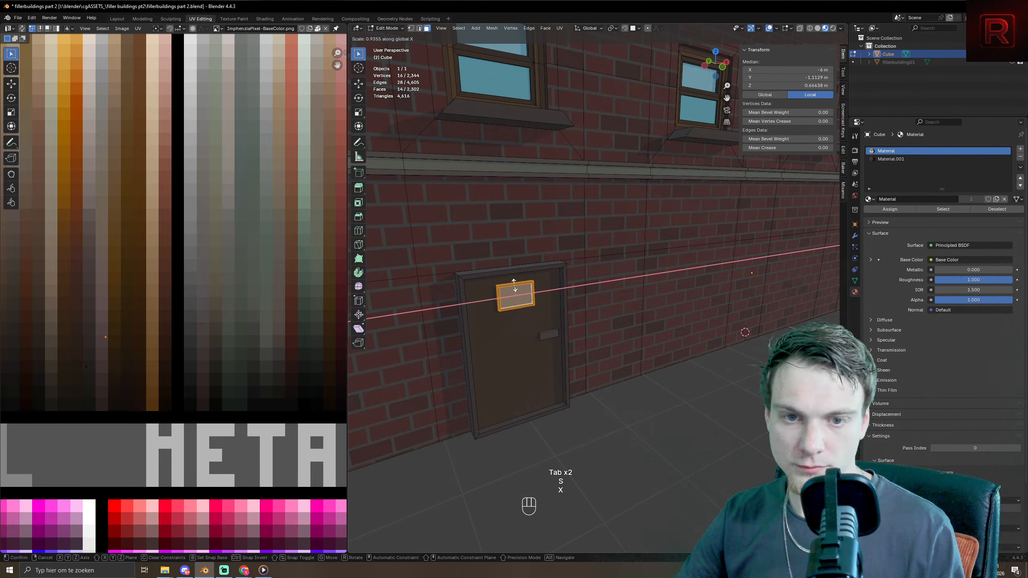
click(525, 289)
key(q)
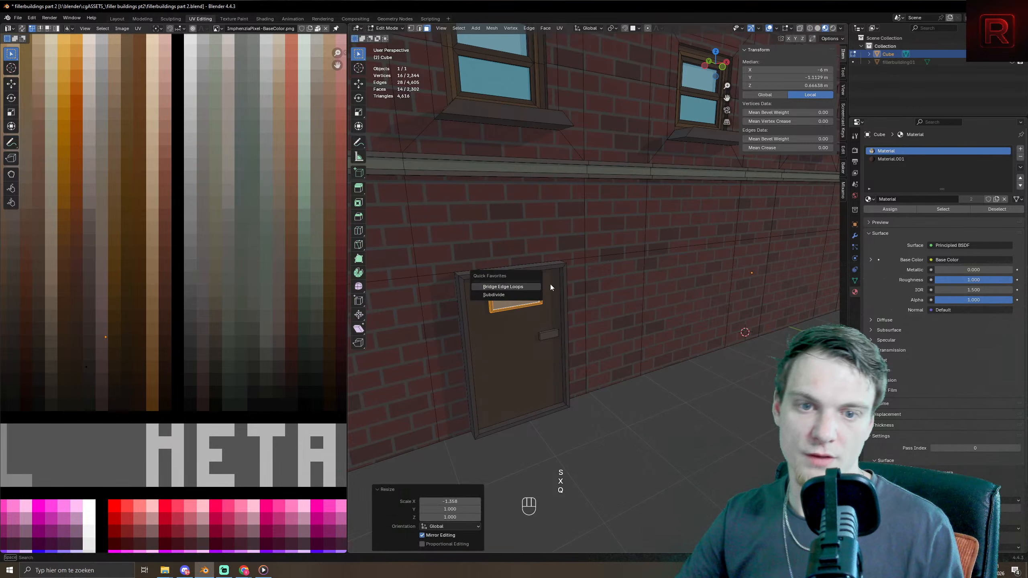
key(s)
key(z)
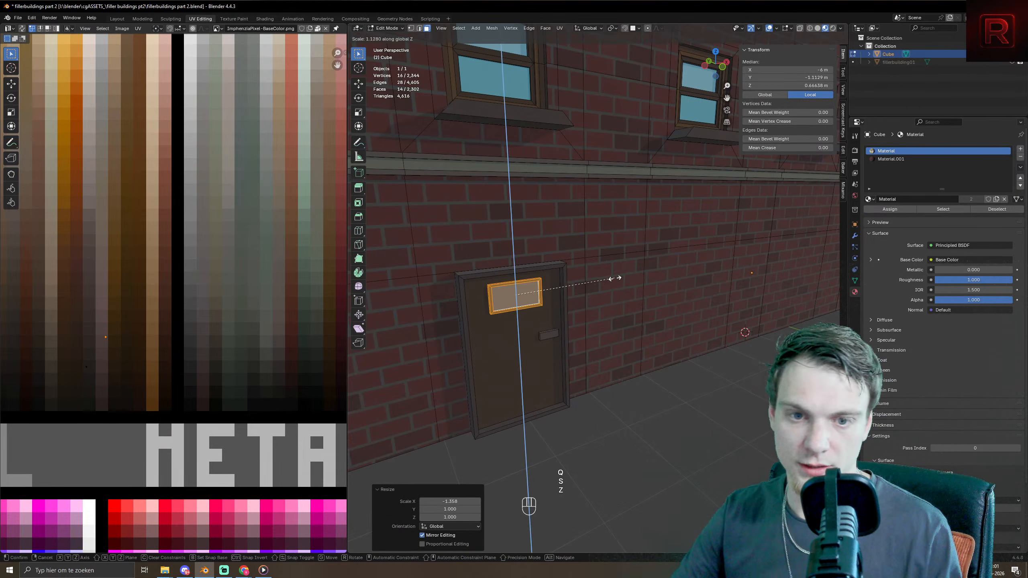
click(631, 287)
- Lower the enlarged door panel about 0.1 m along Z and check its fit on the door
key(g)
key(z)
click(639, 292)
key(Tab)
scroll(637, 293, down, 5)
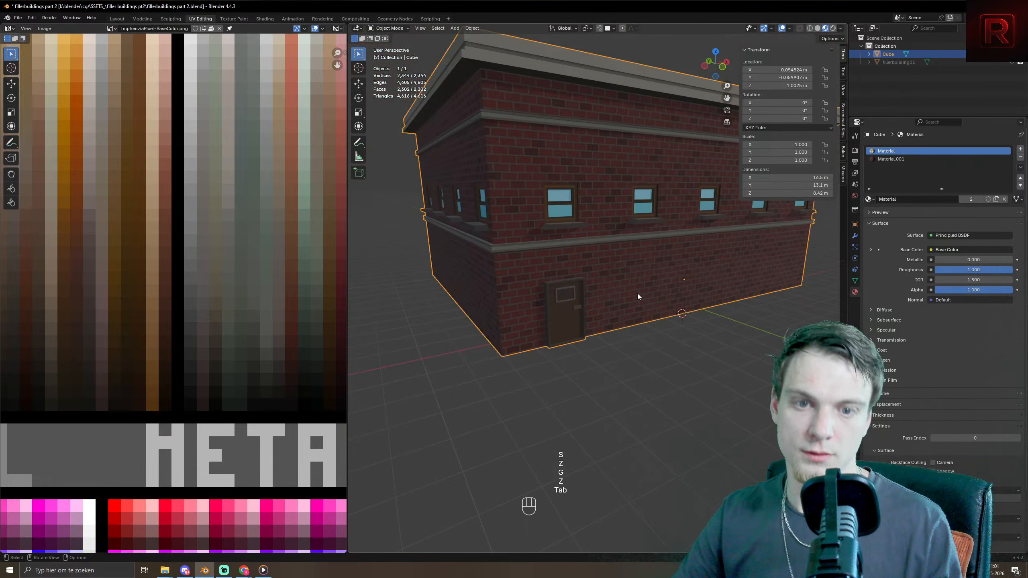
scroll(647, 313, up, 5)
middle_drag(646, 315, 701, 313)
scroll(663, 350, up, 4)
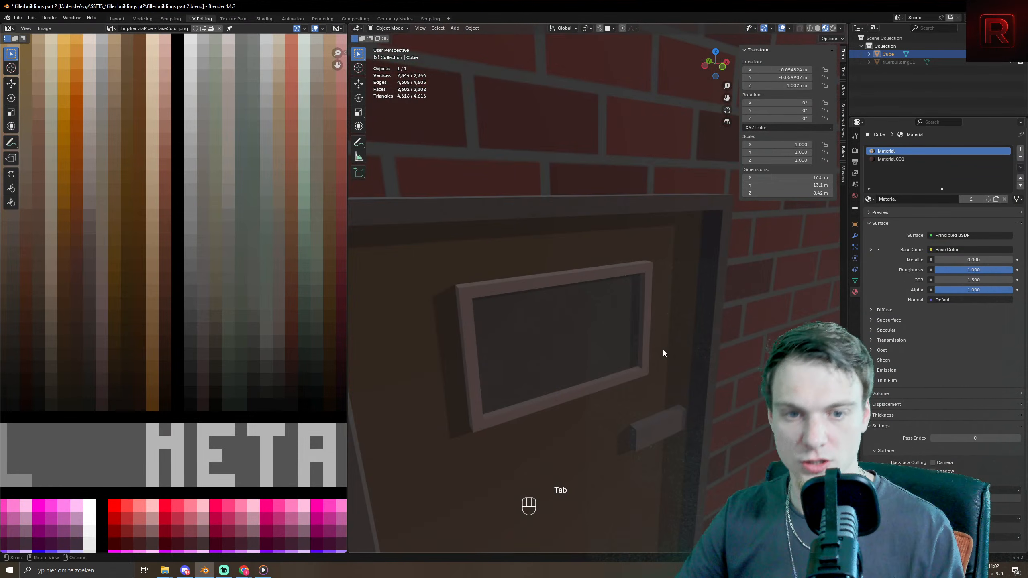
middle_drag(663, 350, 539, 276)
- Duplicate the narrow inner side face of the door window frame and offset the copy 0.1 m along X
key(Tab)
key(KP_Decimal)
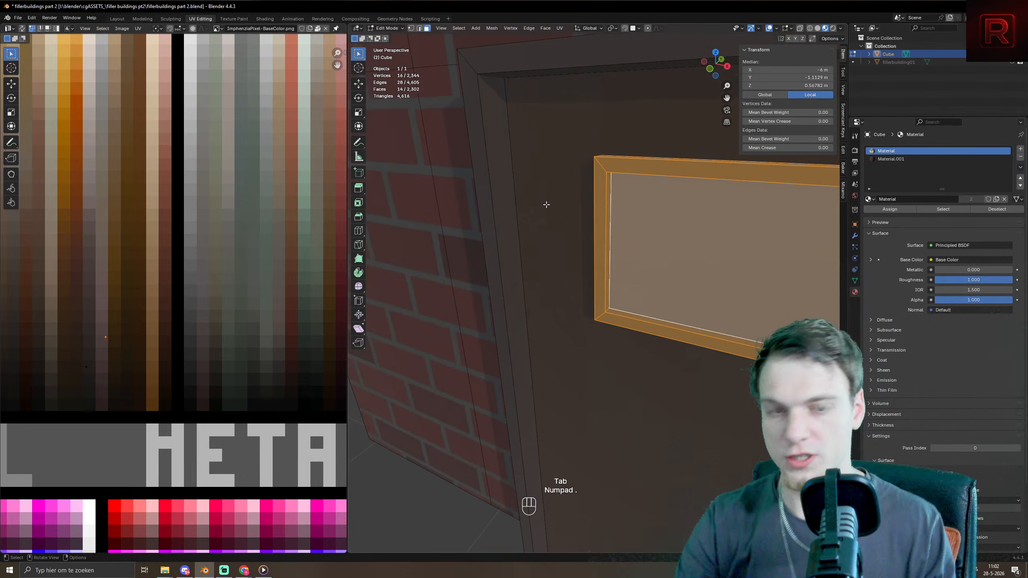
click(466, 237)
key(shift+d)
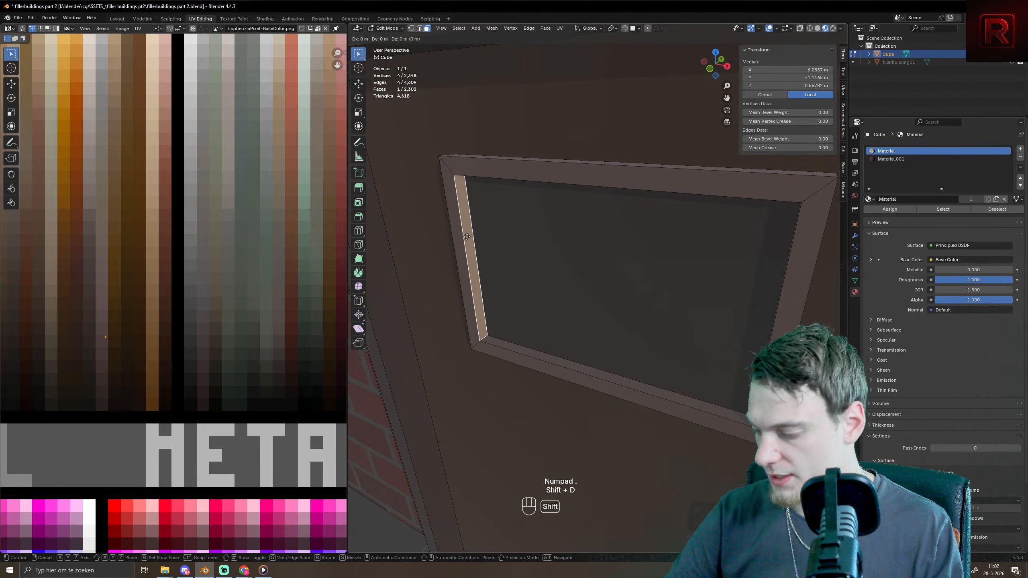
key(x)
key(2)
key(BackSpace)
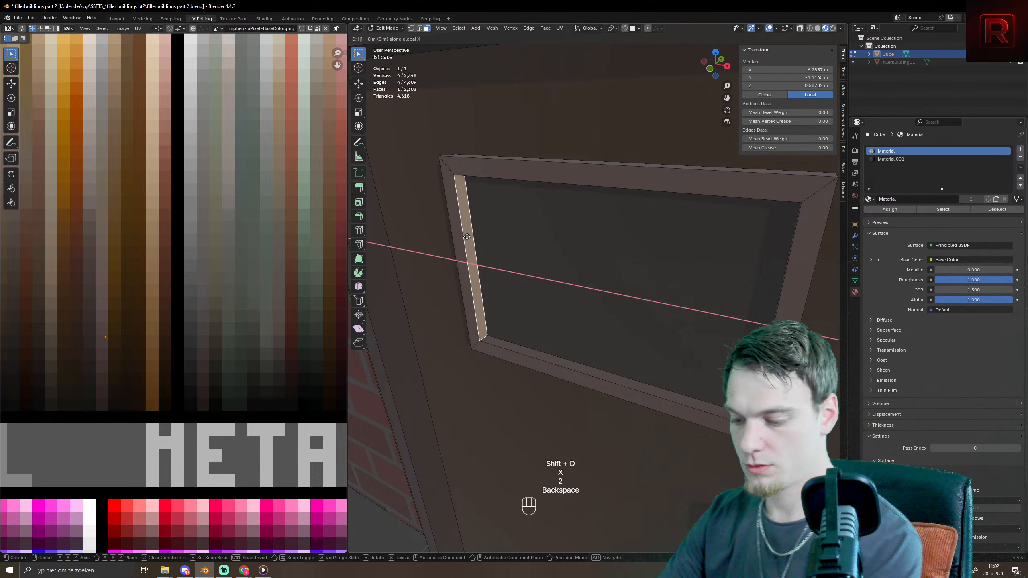
key(KP_Decimal)
key(KP_1)
key(KP_Enter)
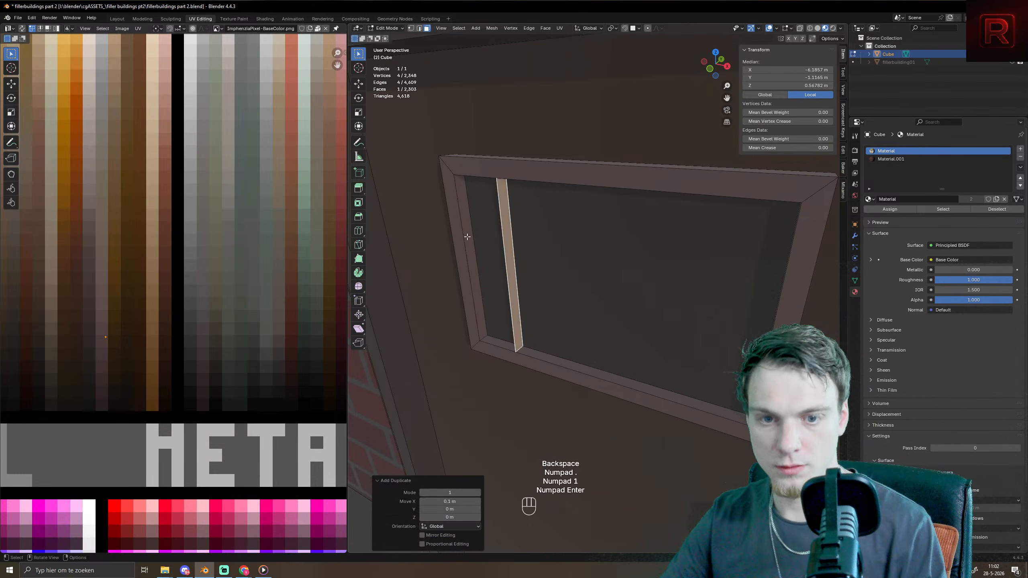
- Try extruding the duplicated strip 0.1 m along its normal
key(e)
key(KP_Decimal)
key(KP_1)
key(ctrl+z)
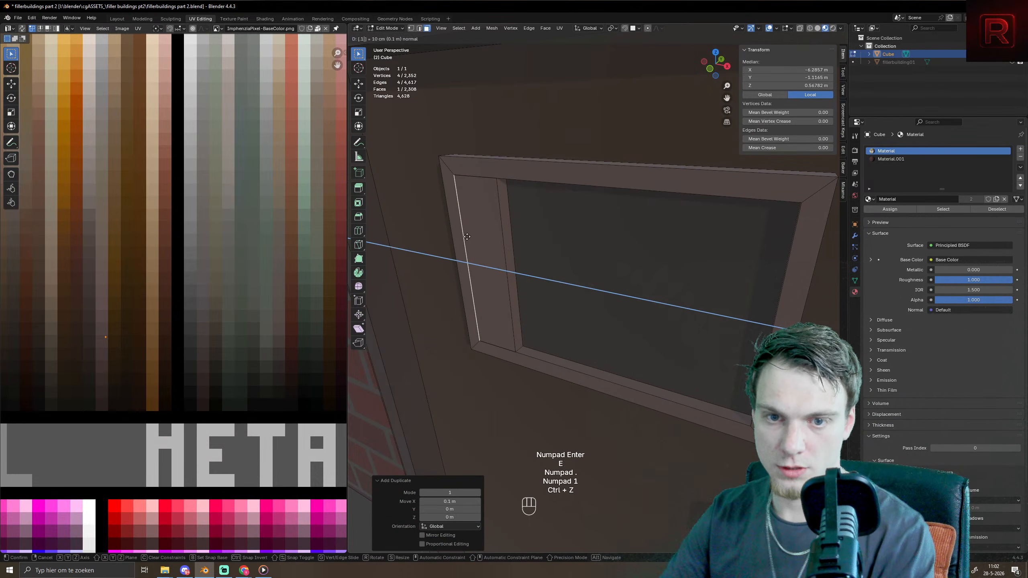
key(BackSpace)
key(BackSpace)
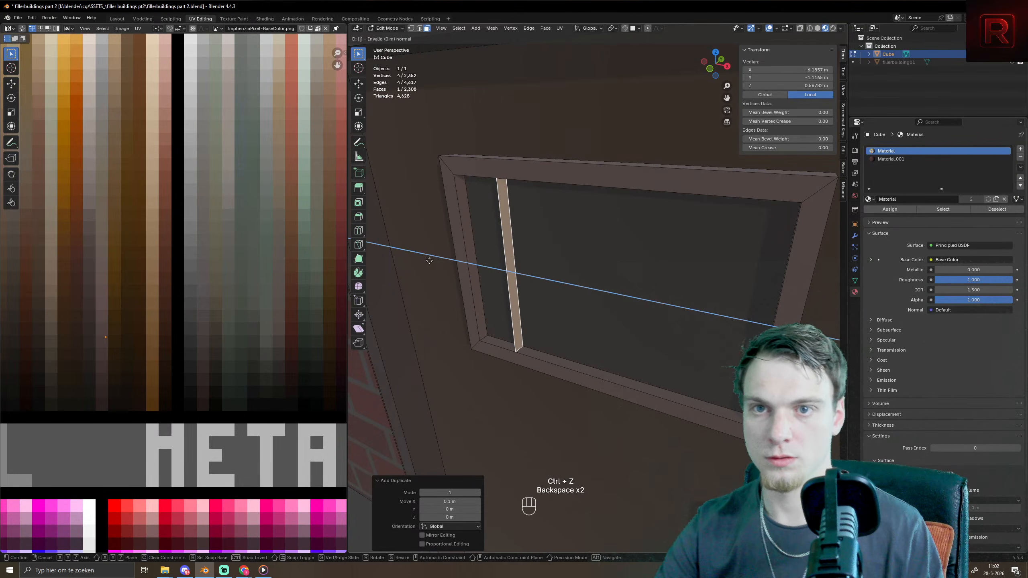
key(KP_Subtract)
key(KP_1)
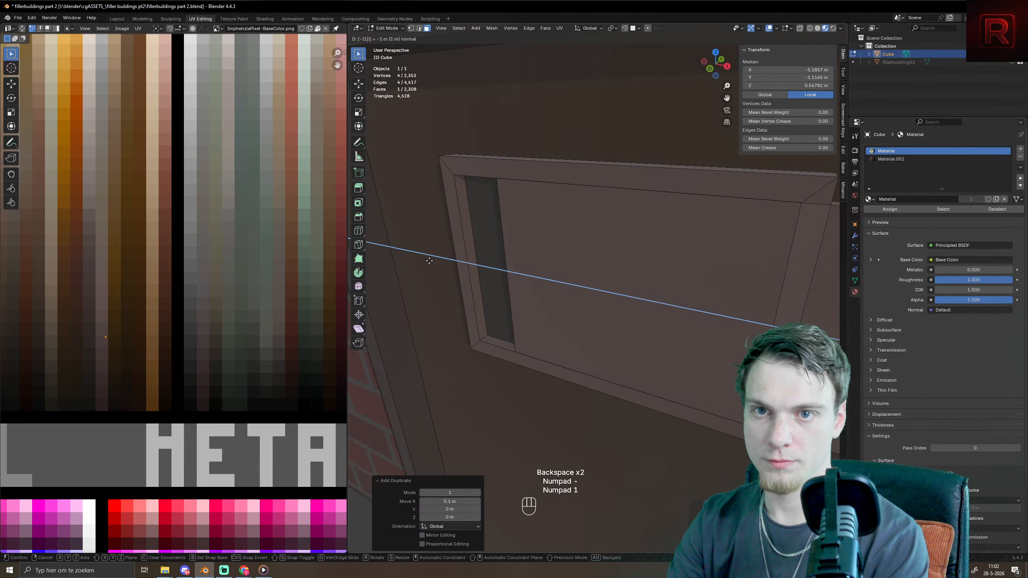
key(BackSpace)
key(BackSpace)
key(KP_Decimal)
key(KP_1)
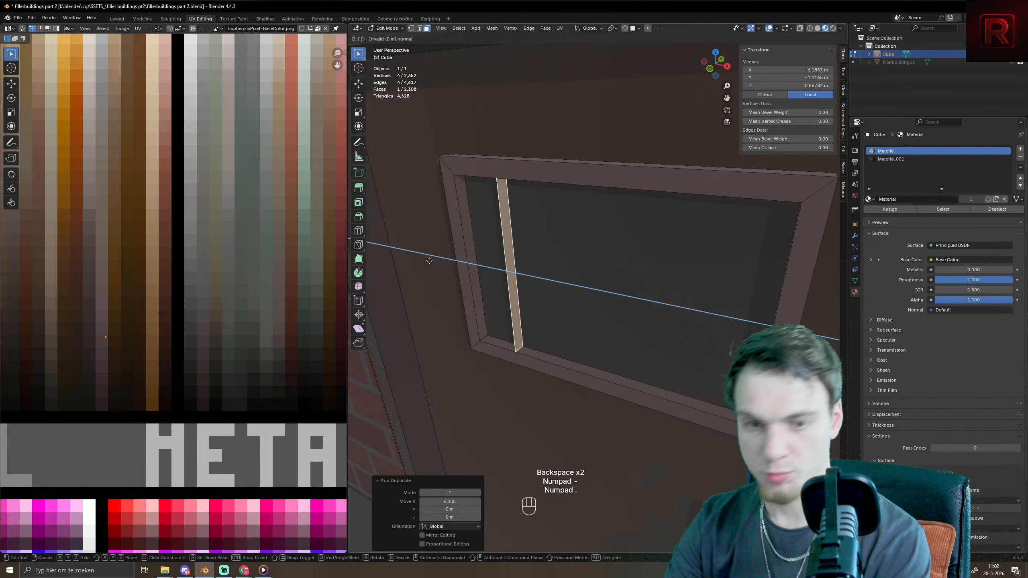
key(KP_Enter)
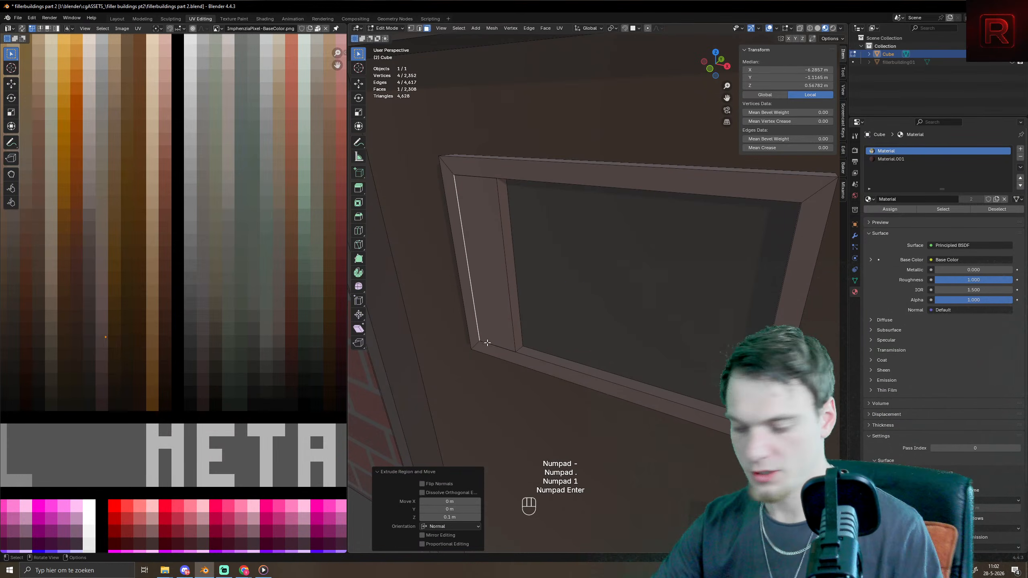
- Try shifting the thick extruded bar along X, and undo both the move and its 0.1 m extrusion
key(l)
key(g)
key(x)
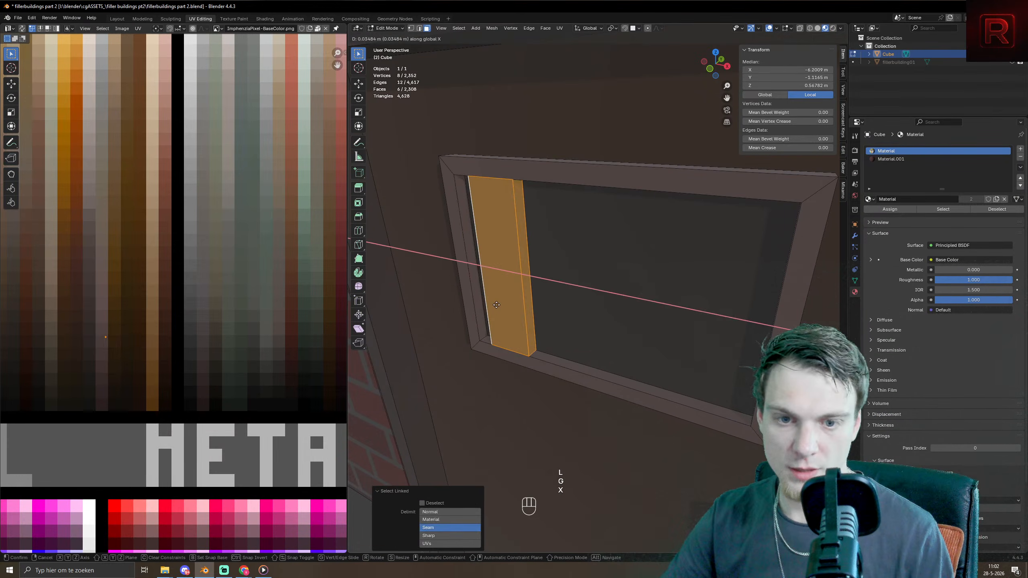
click(509, 309)
key(ctrl+z)
key(ctrl+z)
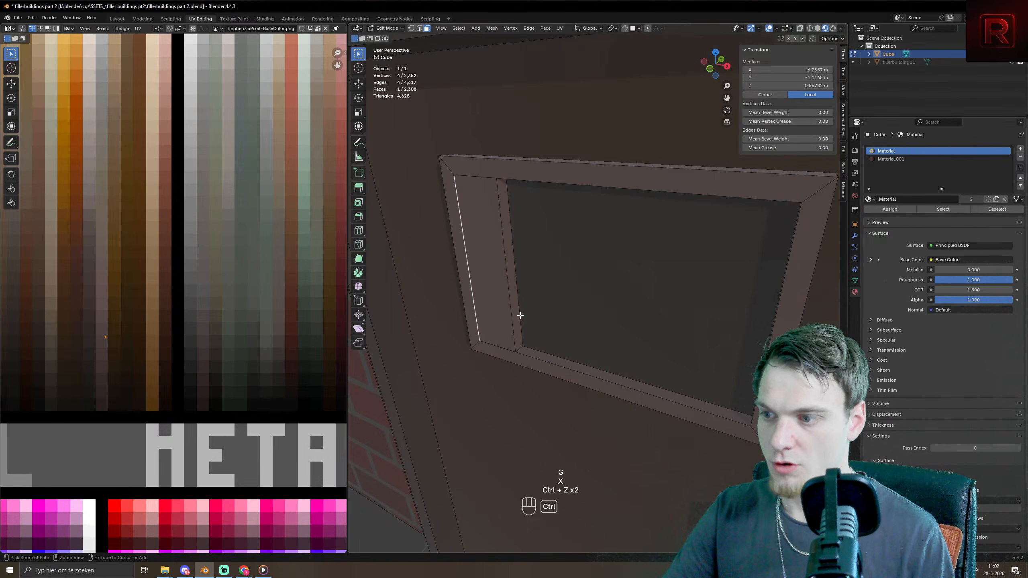
key(ctrl+z)
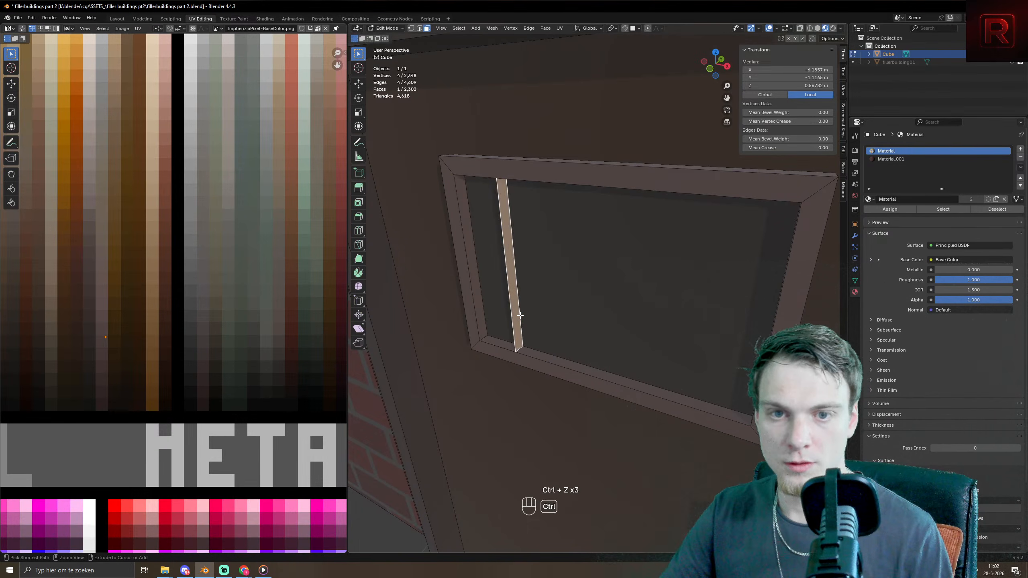
- Extrude the duplicated strip by -0.01 m to form a thin vertical window bar
key(e)
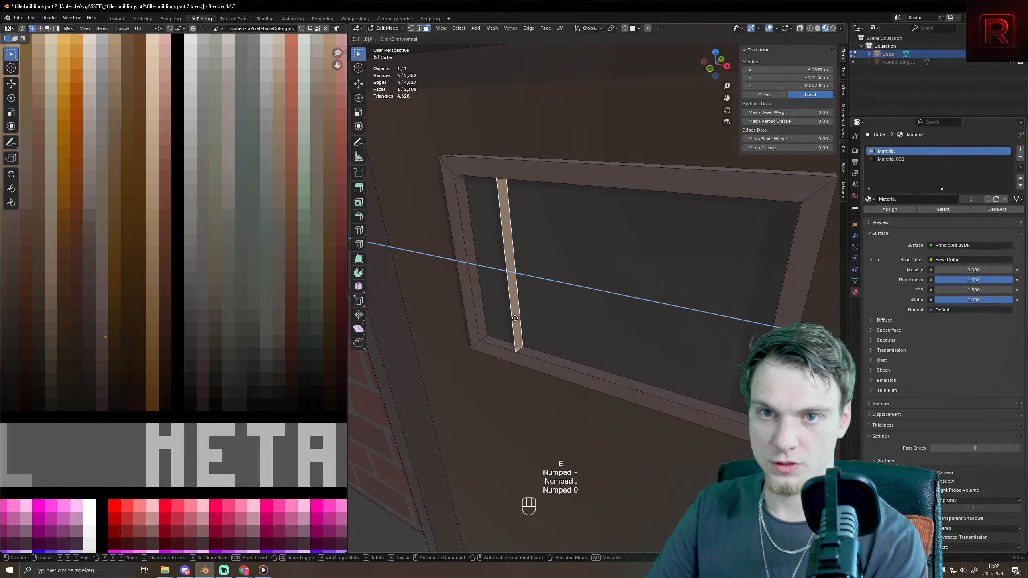
key(KP_1)
key(KP_Enter)
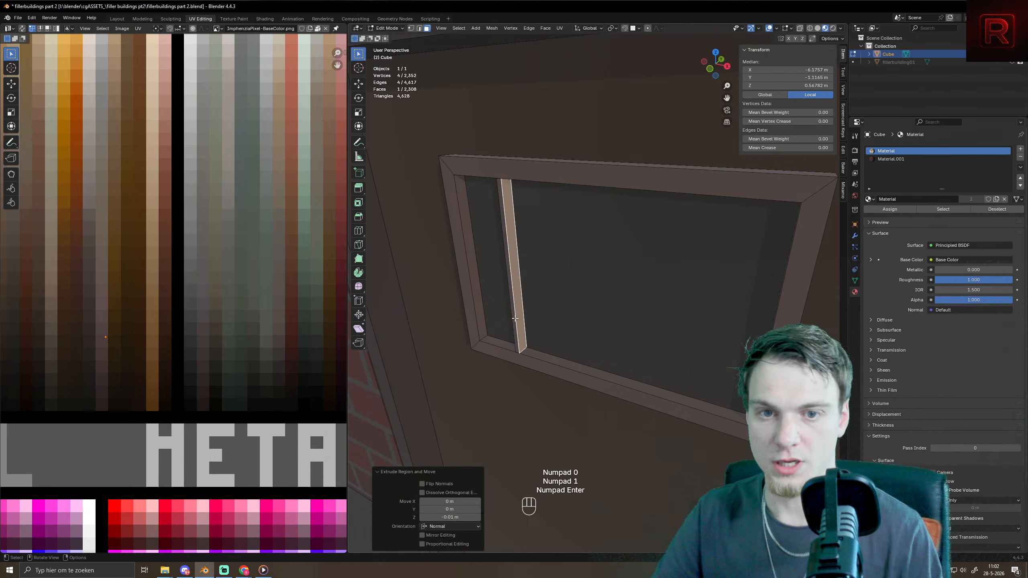
- Duplicate the whole window bar 0.1 m along X and repeat the duplication three times to fill the door window
key(l)
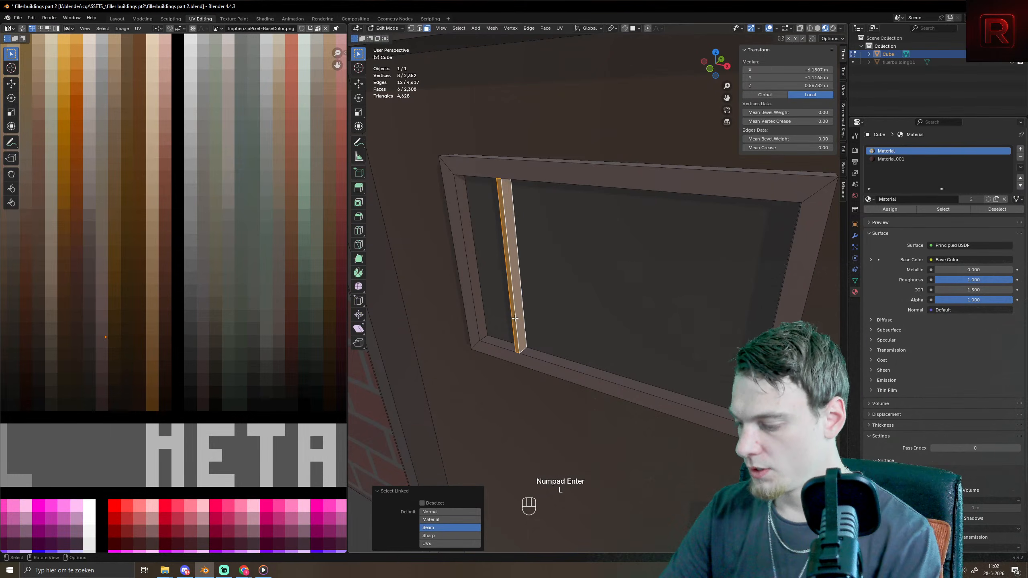
key(shift+d)
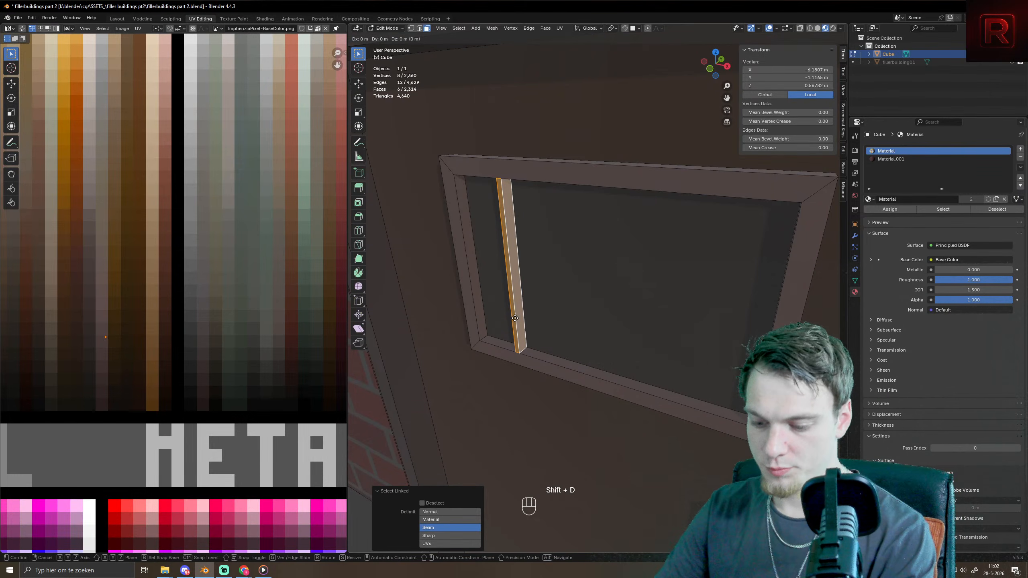
key(KP_Decimal)
key(KP_1)
key(KP_Enter)
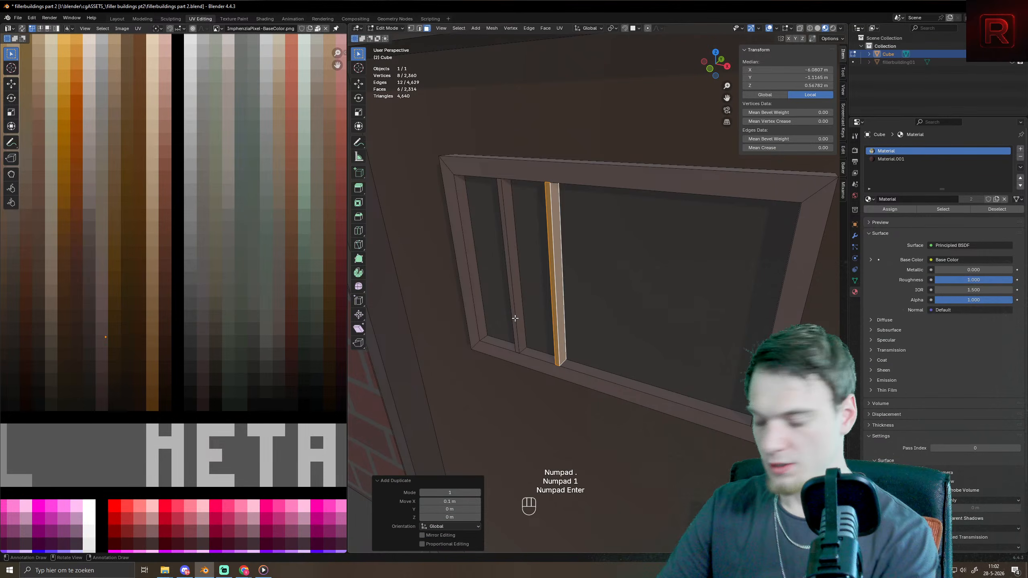
key(shift+r)
key(shift+r)
key(shift+r)
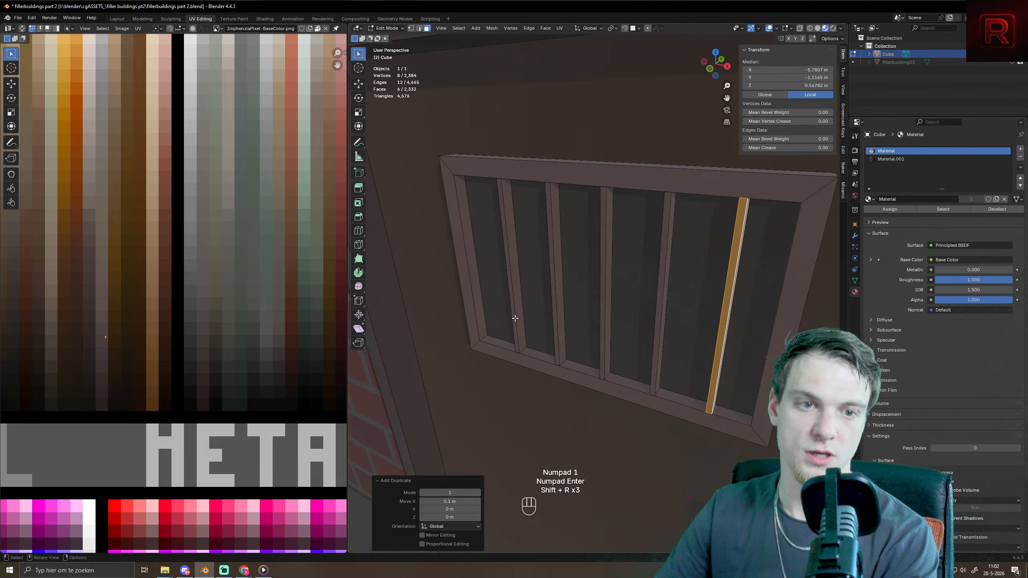
key(Tab)
scroll(514, 318, down, 6)
middle_drag(511, 321, 605, 324)
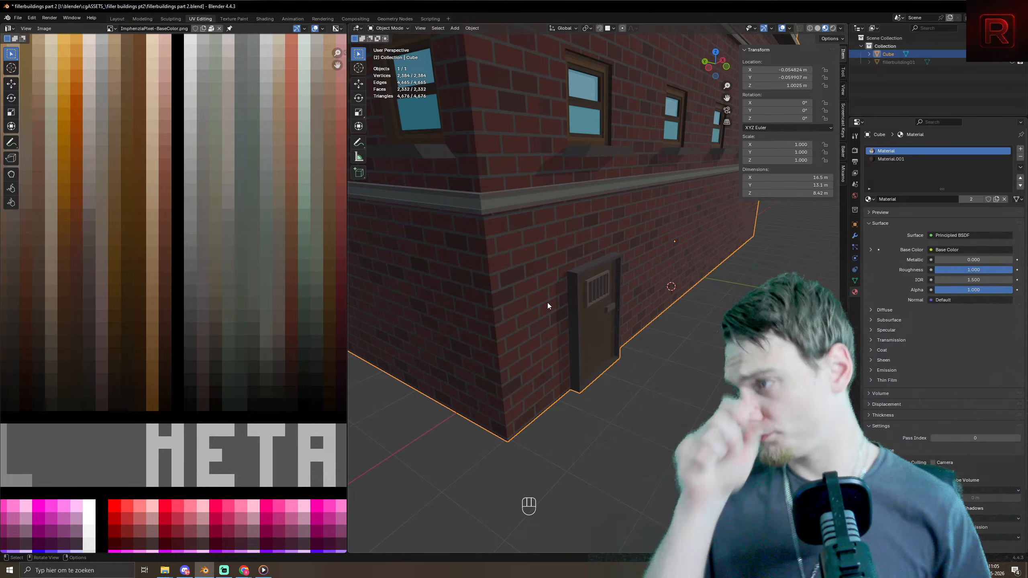
- Enlarge the 3D viewport by narrowing the UV editor, keeping the door and the colour palette in view
middle_drag(603, 257, 573, 355)
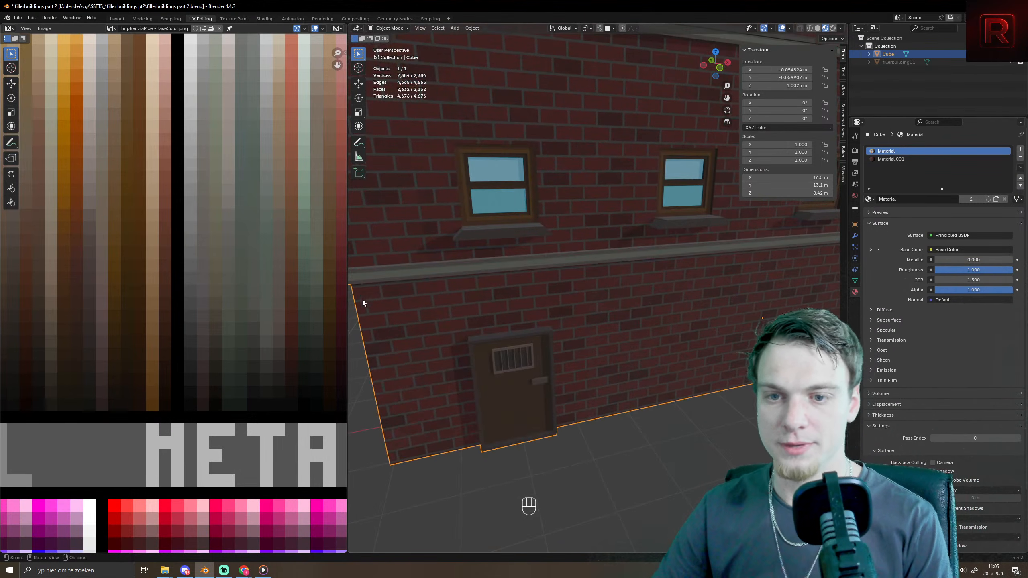
drag(347, 298, 160, 283)
scroll(108, 288, down, 3)
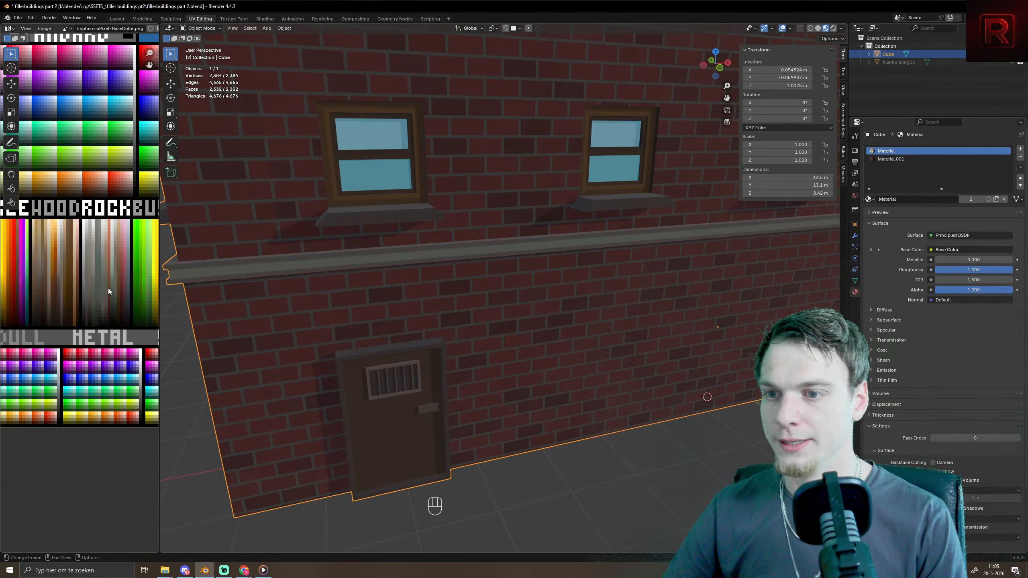
- Save the file with the detailed L-shaped brick building
scroll(107, 287, down, 7)
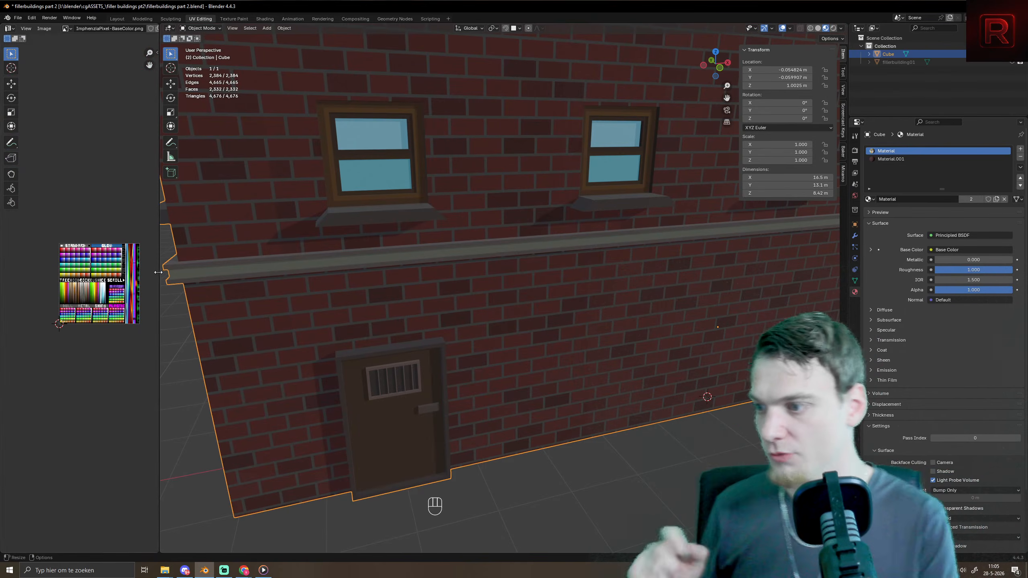
scroll(473, 228, down, 6)
middle_drag(474, 228, 501, 243)
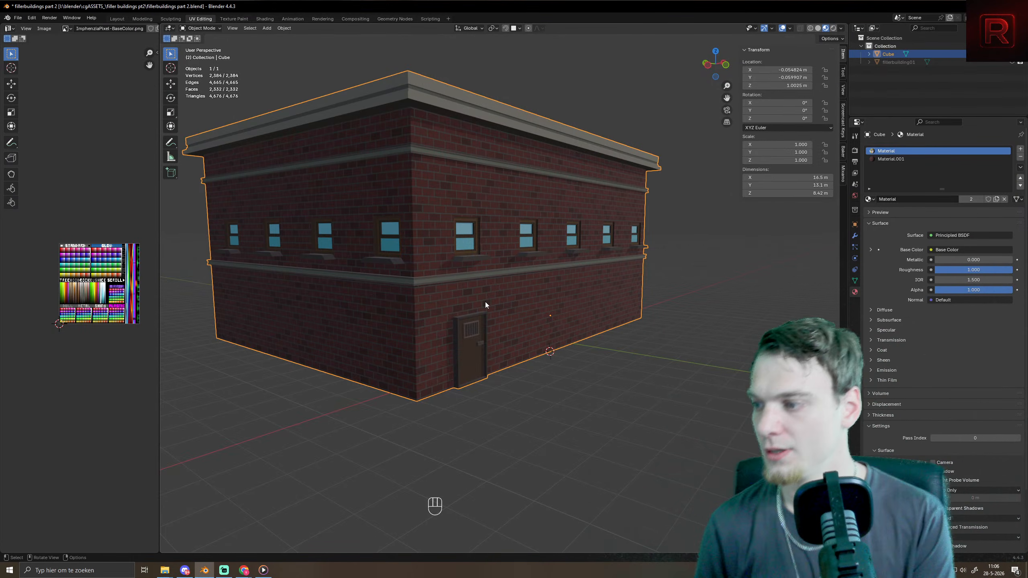
middle_drag(482, 252, 588, 212)
scroll(584, 350, down, 4)
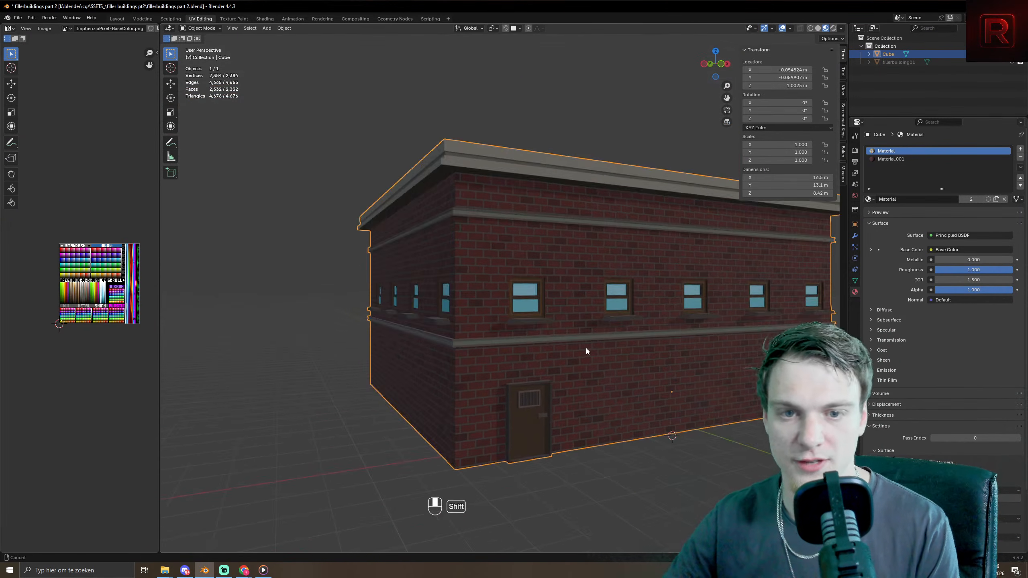
middle_drag(563, 326, 587, 347)
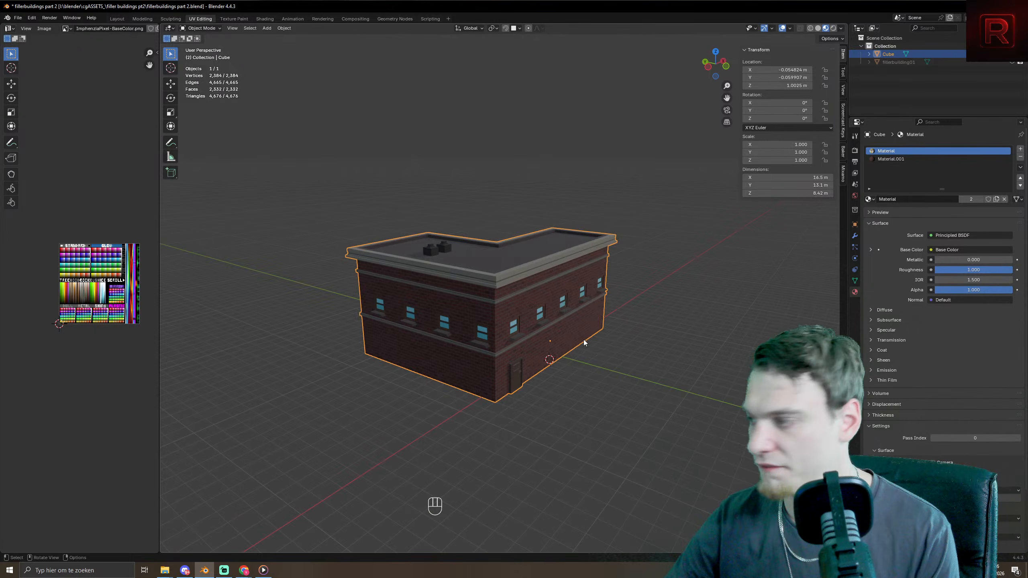
key(ctrl)
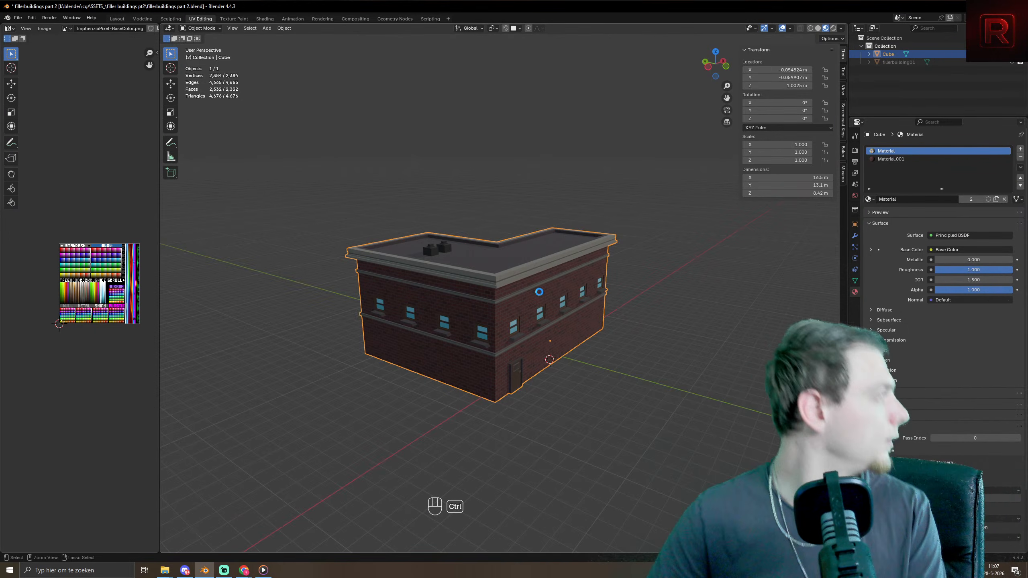
key(ctrl+s)
key(ctrl+s)
key(ctrl+s)
key(ctrl+s)
key(ctrl+s)
key(ctrl+s)
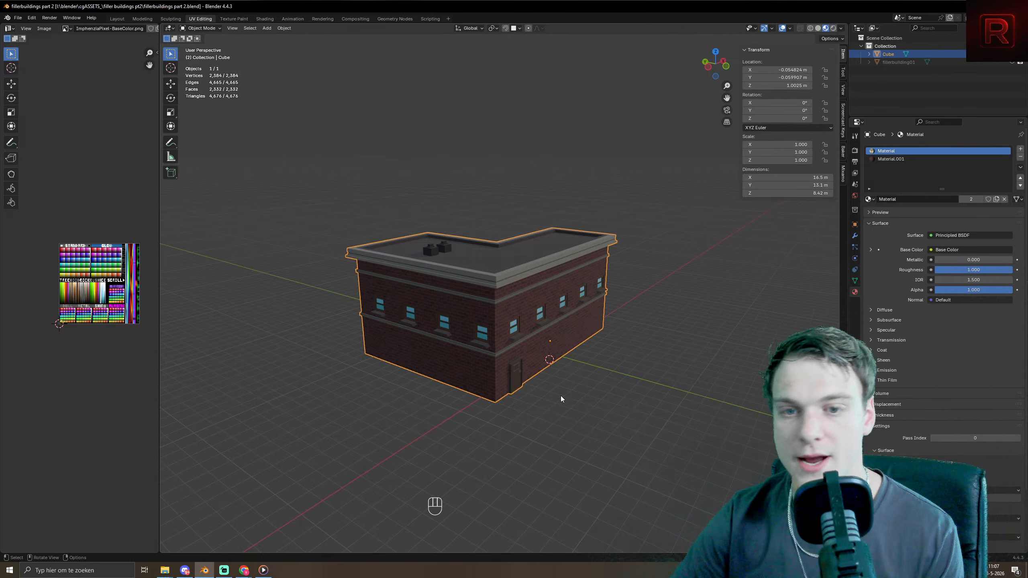
- Rename the L-shaped building object from Cube to fillerbuilding2
middle_drag(573, 345, 560, 316)
double_click(887, 53)
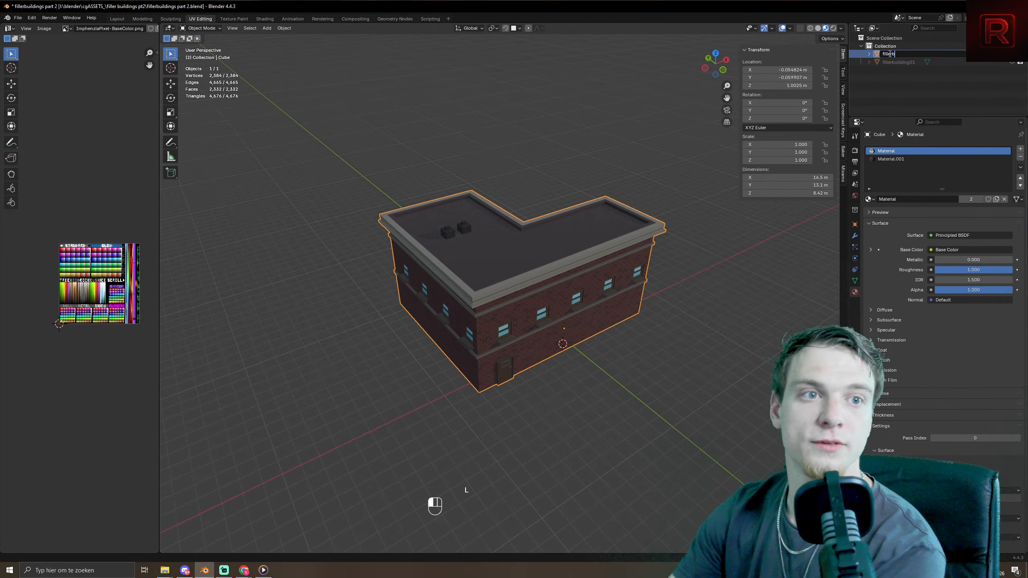
text(fillerbuilding2)
key(Return)
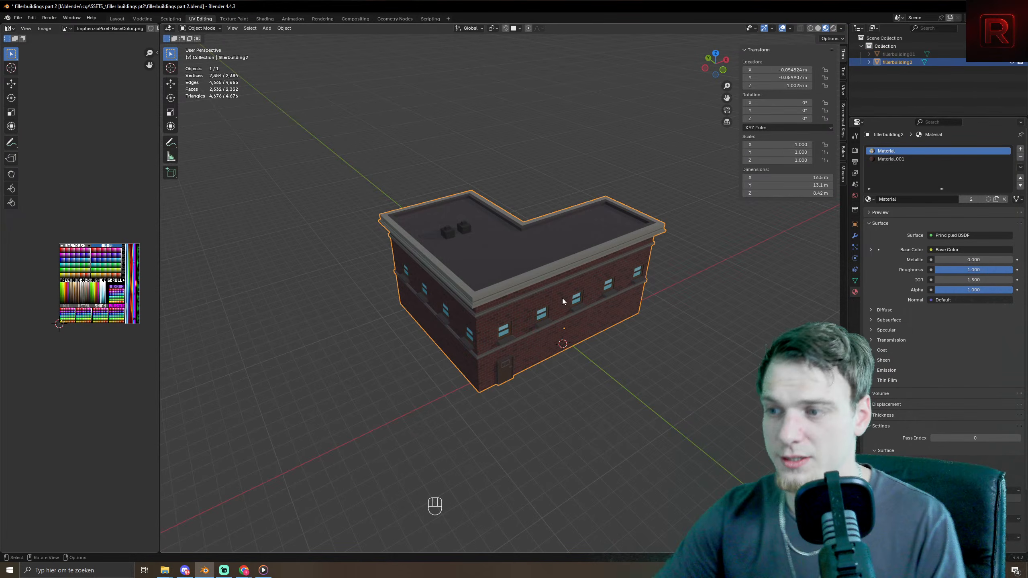
- Duplicate the complete door with its frame, handle and window bars, and move the copy about -4.76 m along X
middle_drag(560, 264, 573, 294)
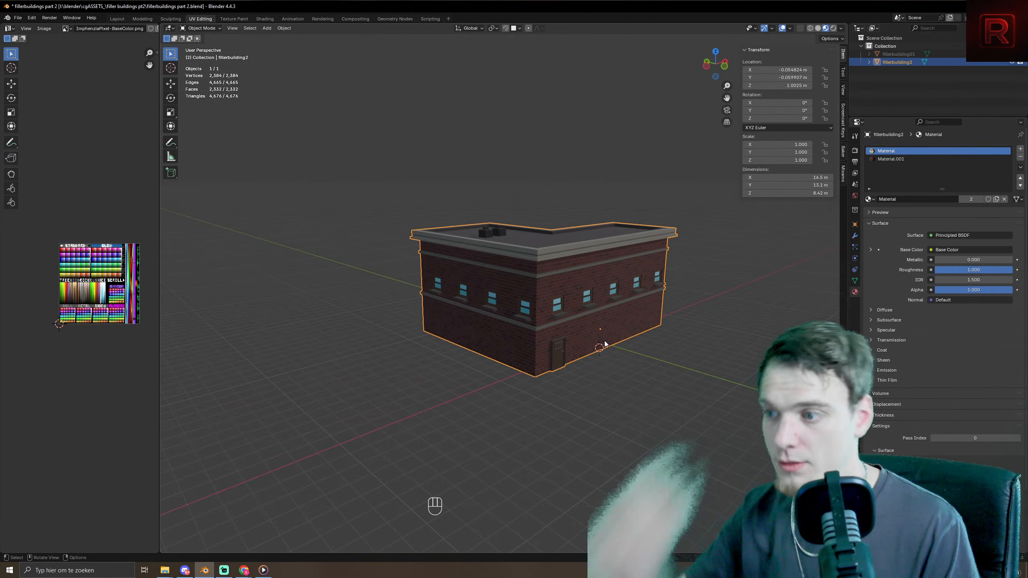
key(Tab)
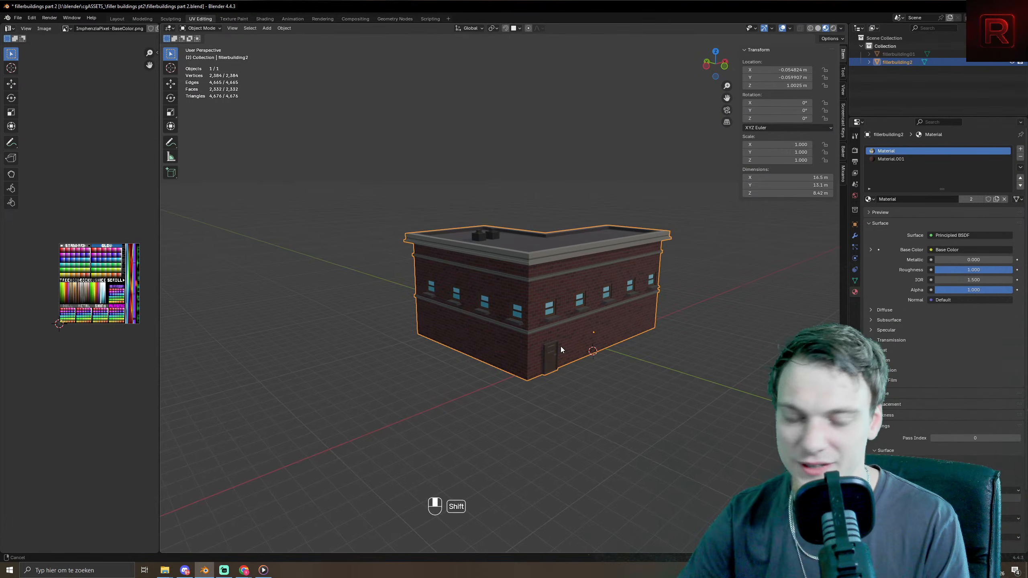
click(550, 362)
key(l)
key(l)
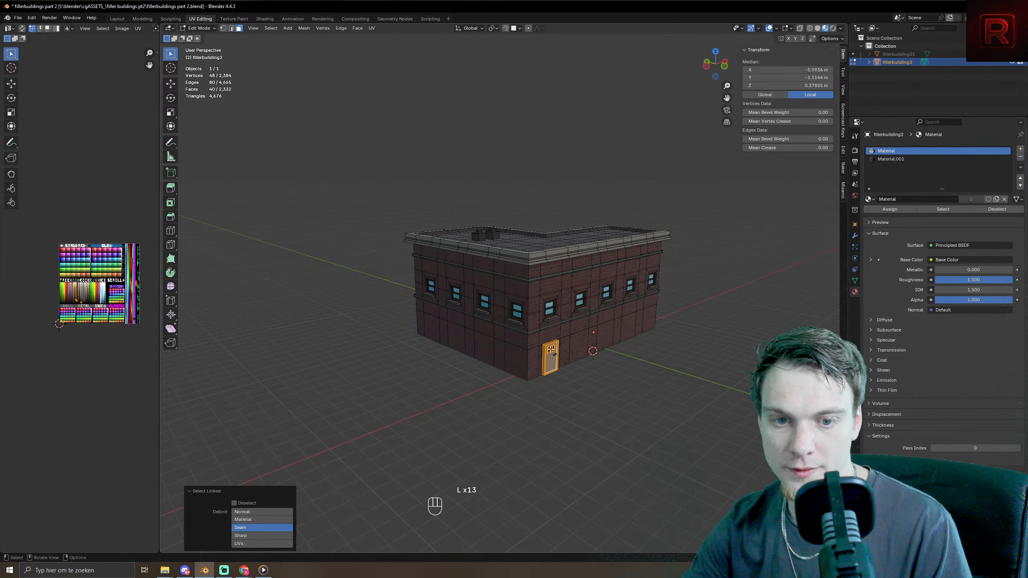
scroll(548, 352, up, 4)
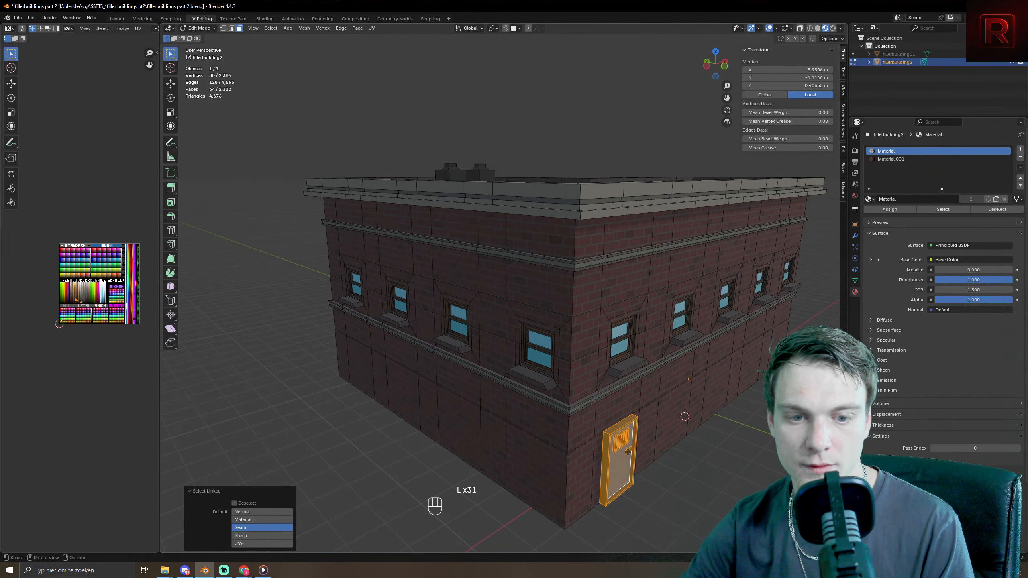
key(shift+d)
key(x)
click(458, 484)
- Rotate the duplicated door 90° about the Z axis
key(r)
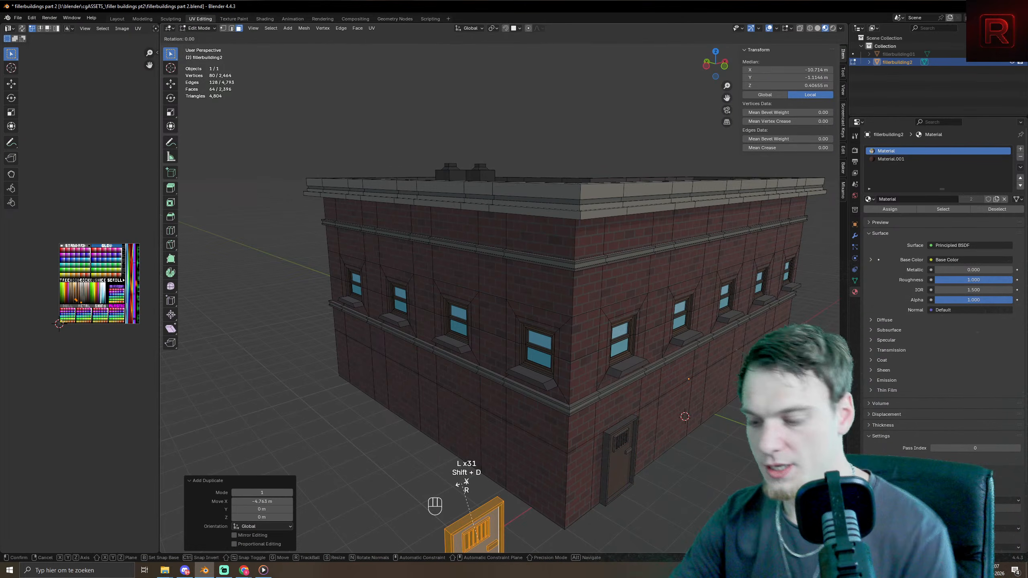
key(z)
key(KP_9)
key(KP_0)
key(KP_Enter)
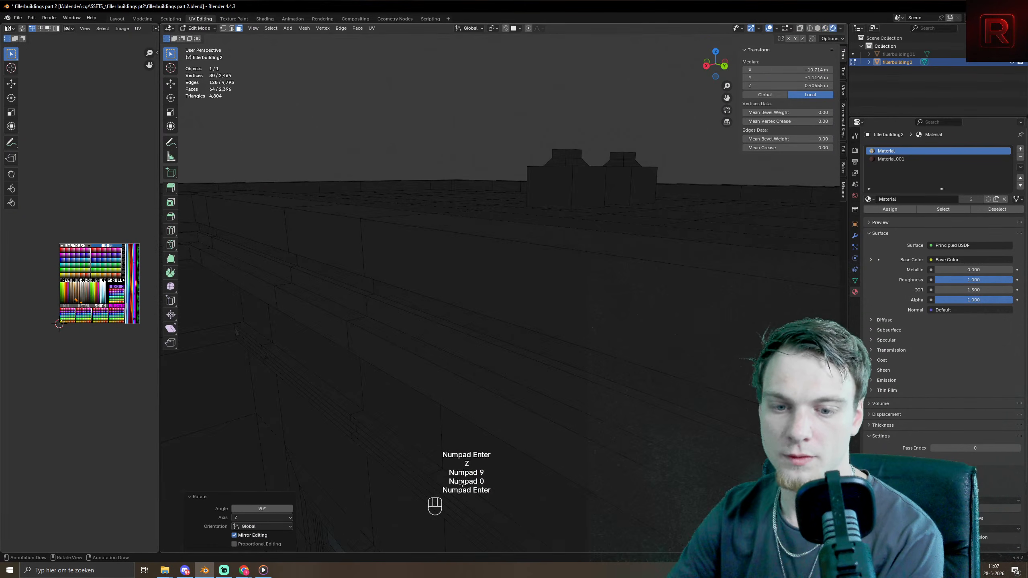
- Toggle wireframe shading on and off to try to leave the dark rendered view
scroll(461, 483, down, 8)
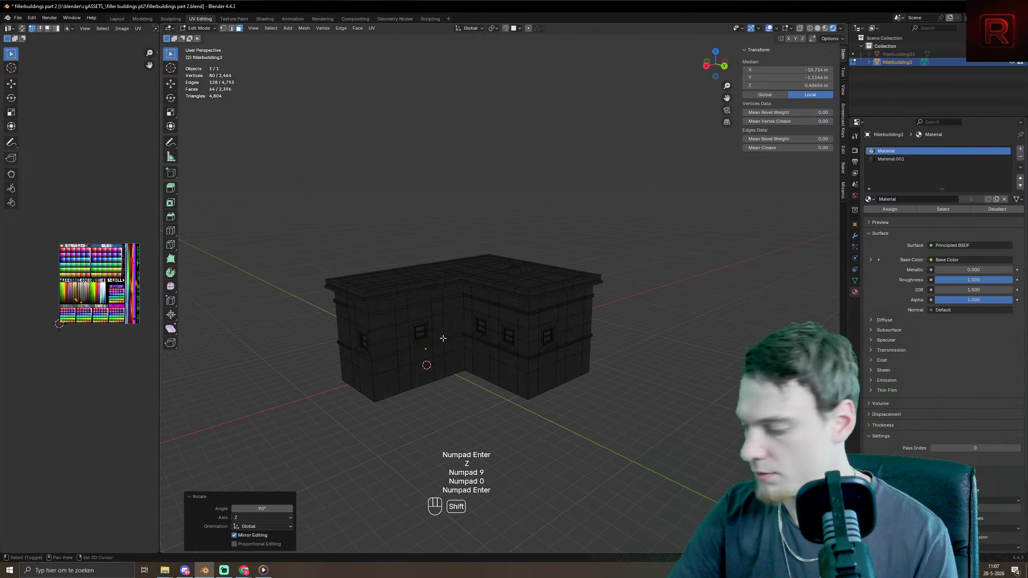
key(shift+z)
key(shift+z)
key(shift+x)
key(shift+z)
key(shift+z)
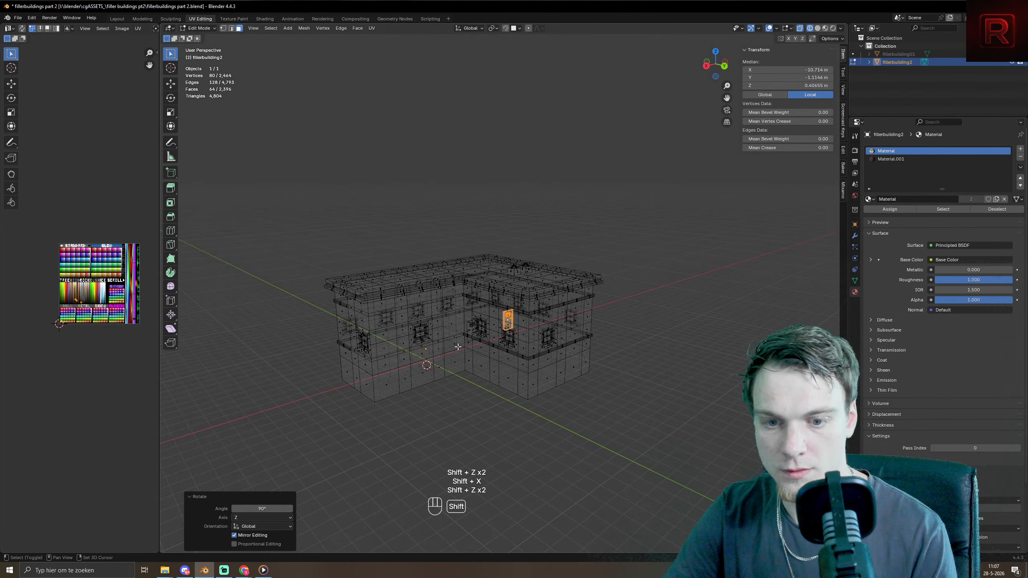
key(shift+z)
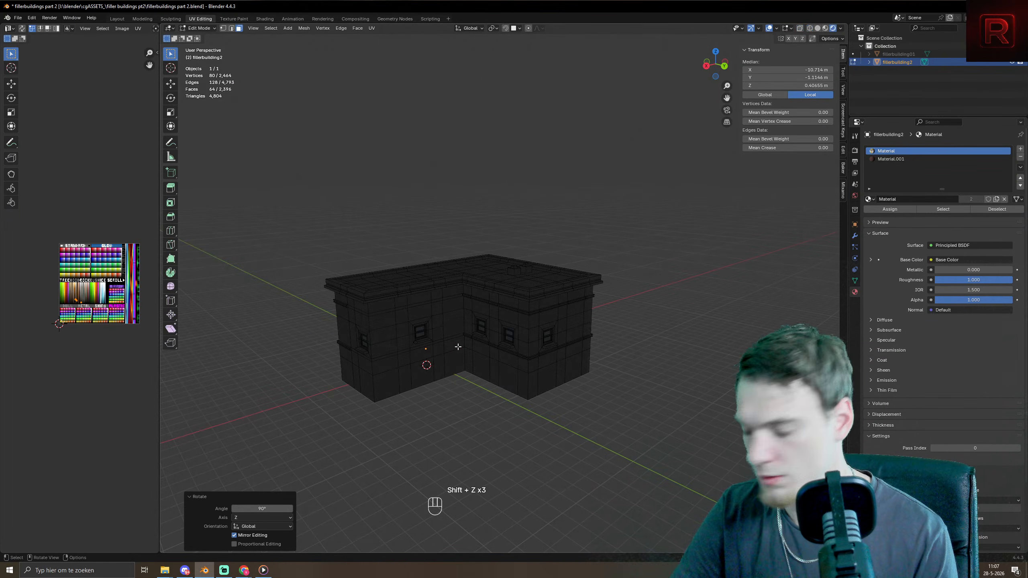
- Restore material preview shading and rotate the door copy in 90° steps about Z until it faces outward from the side wall
mouse_move(665, 287)
middle_down()
mouse_move(478, 297)
mouse_move(629, 362)
middle_up()
key(r)
key(z)
key(KP_9)
key(KP_0)
key(KP_Enter)
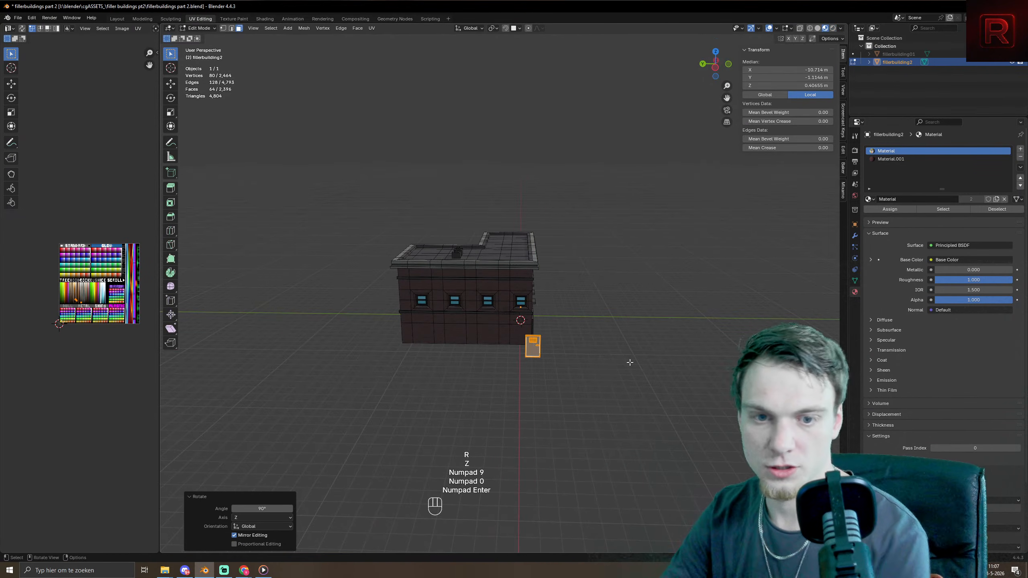
- Move the door copy along Y to about 8.66 m, near the side wall's far end, enabling snapping for the final adjustment
key(g)
key(x)
key(u)
key(y)
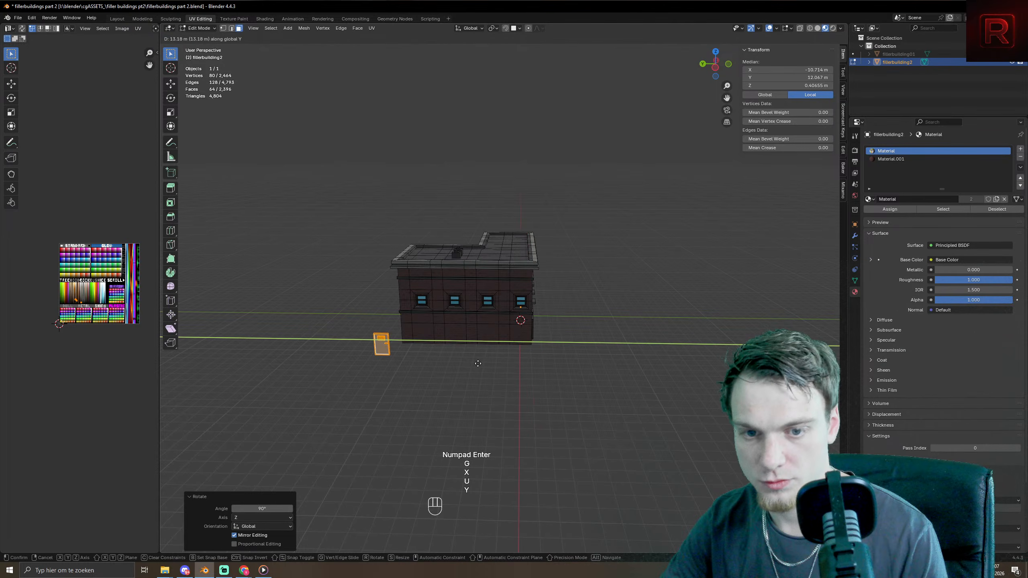
click(510, 360)
key(shift+Tab)
key(g)
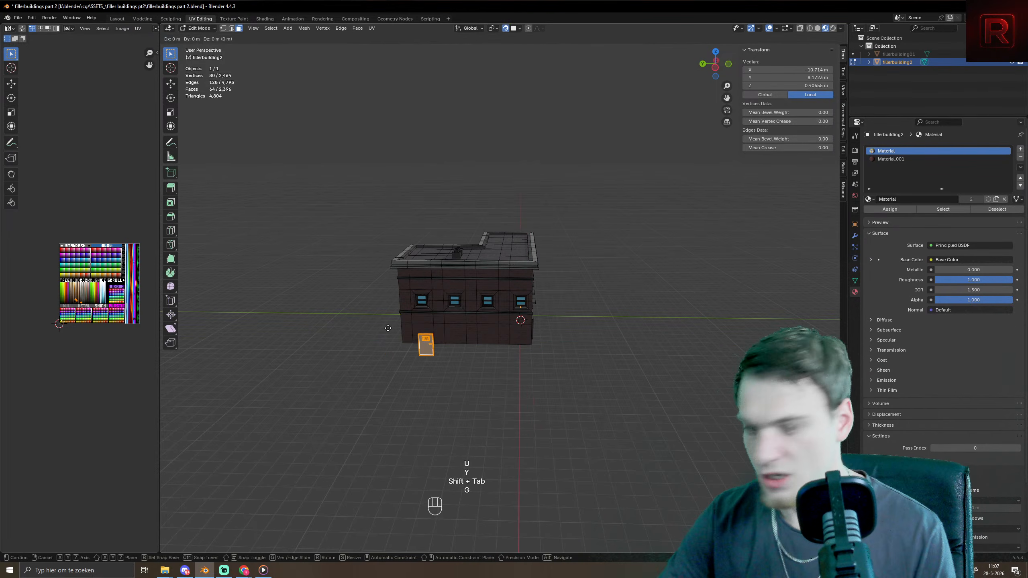
key(y)
click(417, 327)
- Move the door copy about 2.6 m along X with snapping so it sits against the side wall, and return to Object Mode
scroll(442, 352, up, 4)
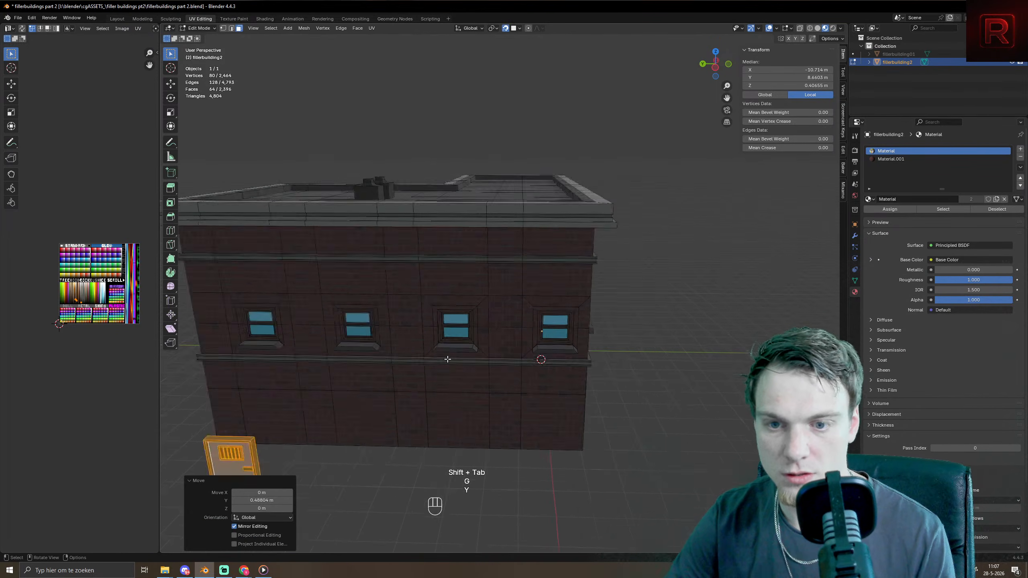
middle_drag(447, 359, 407, 2)
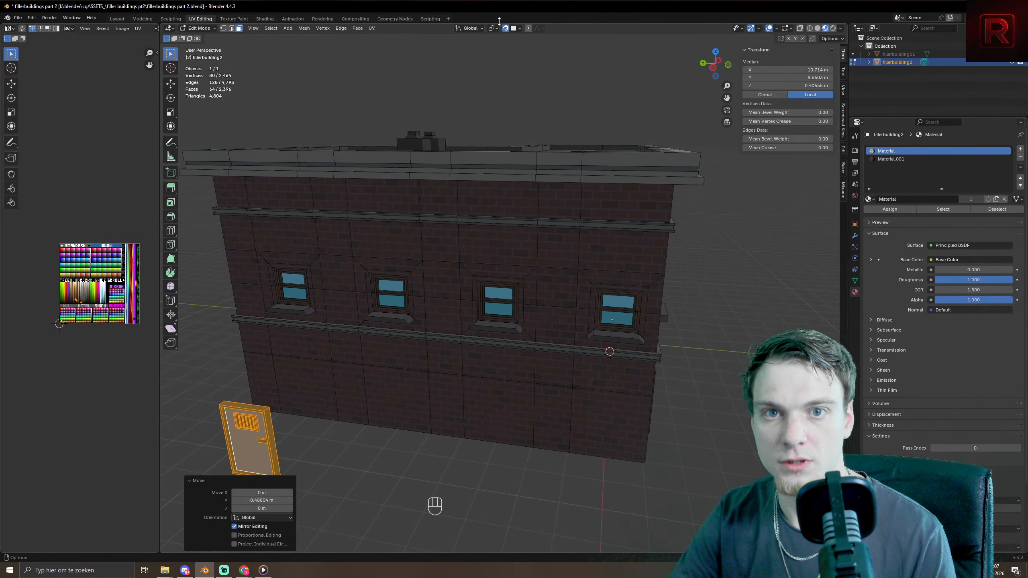
scroll(366, 301, down, 3)
middle_drag(344, 328, 323, 343)
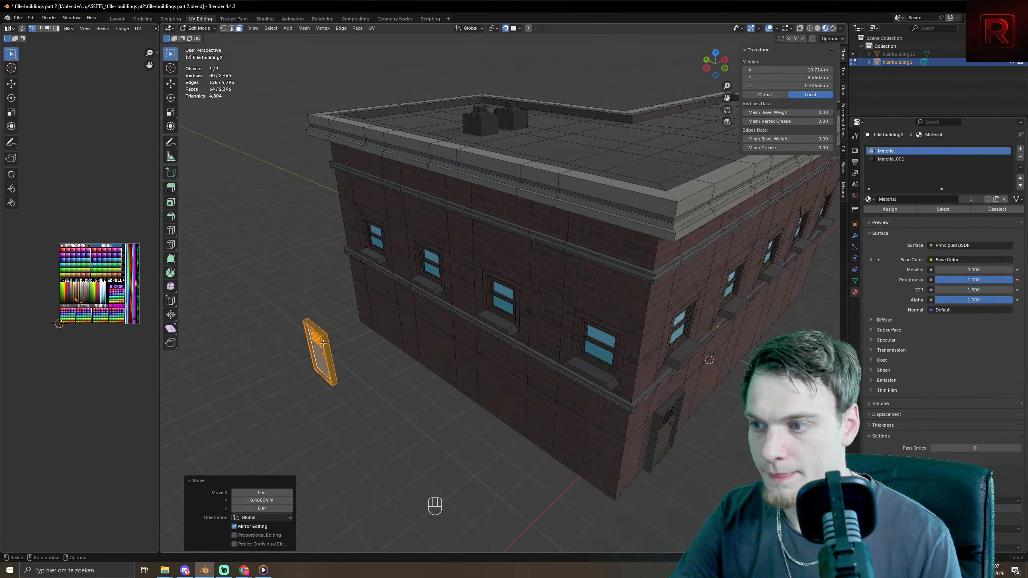
key(g)
key(y)
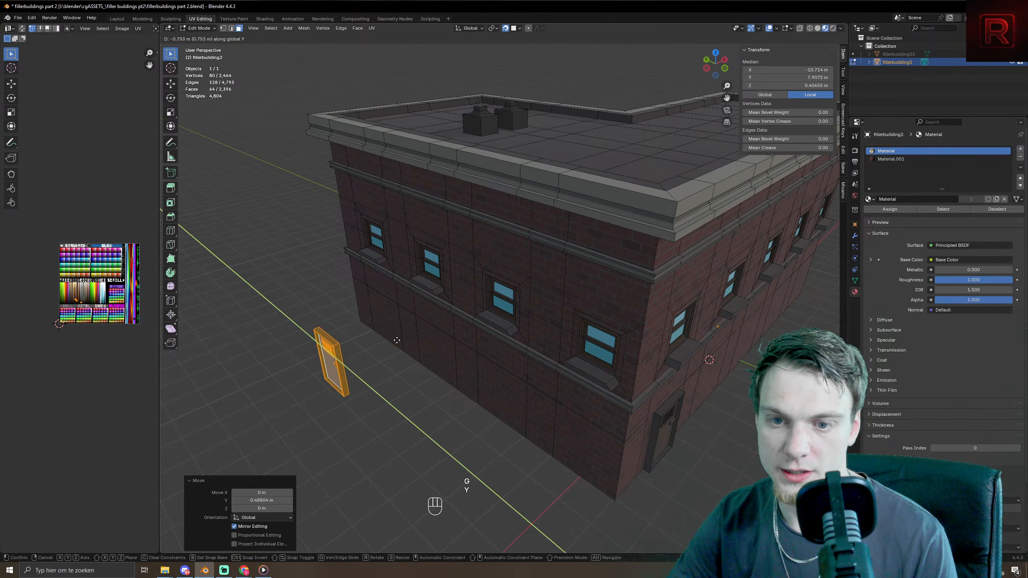
key(x)
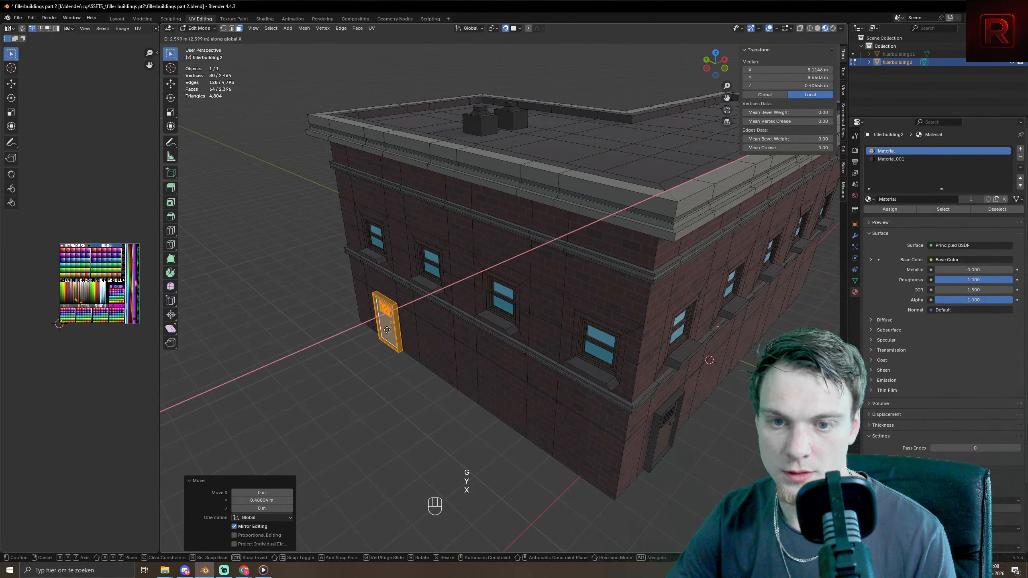
click(381, 333)
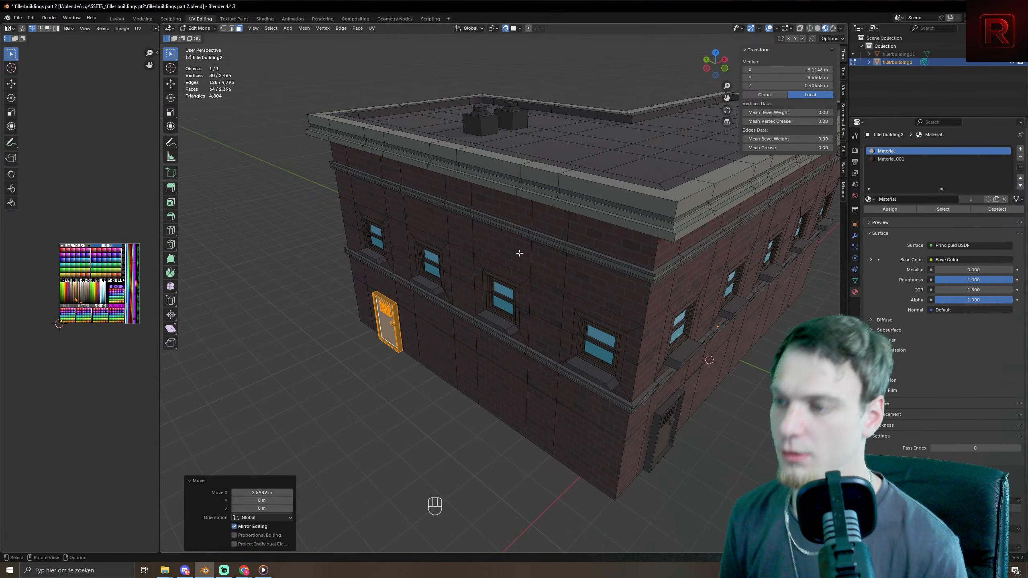
scroll(537, 265, down, 8)
key(Tab)
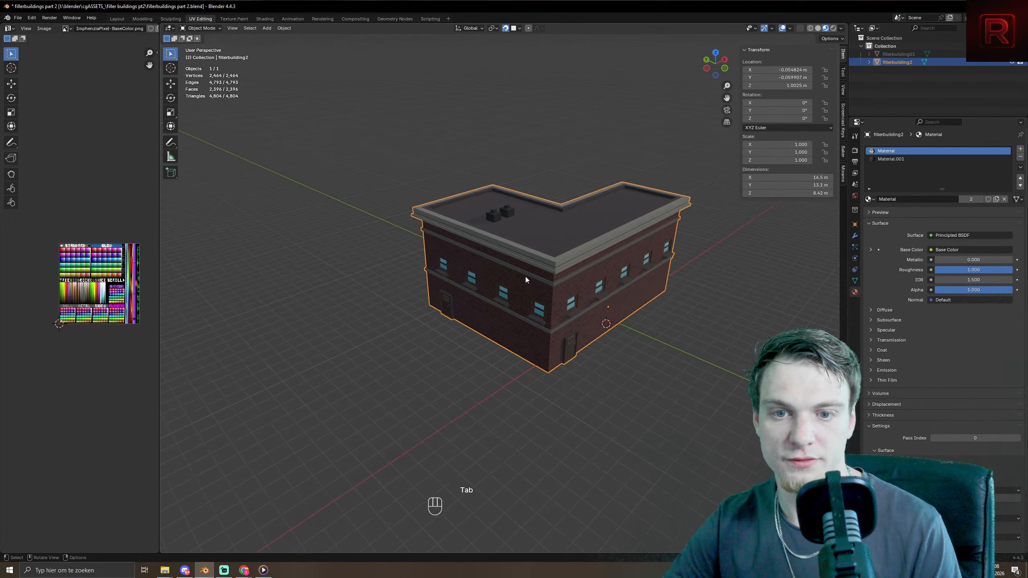
- Examine the building from all around, including the side wall with the second door and the inner corner
middle_drag(523, 270, 479, 270)
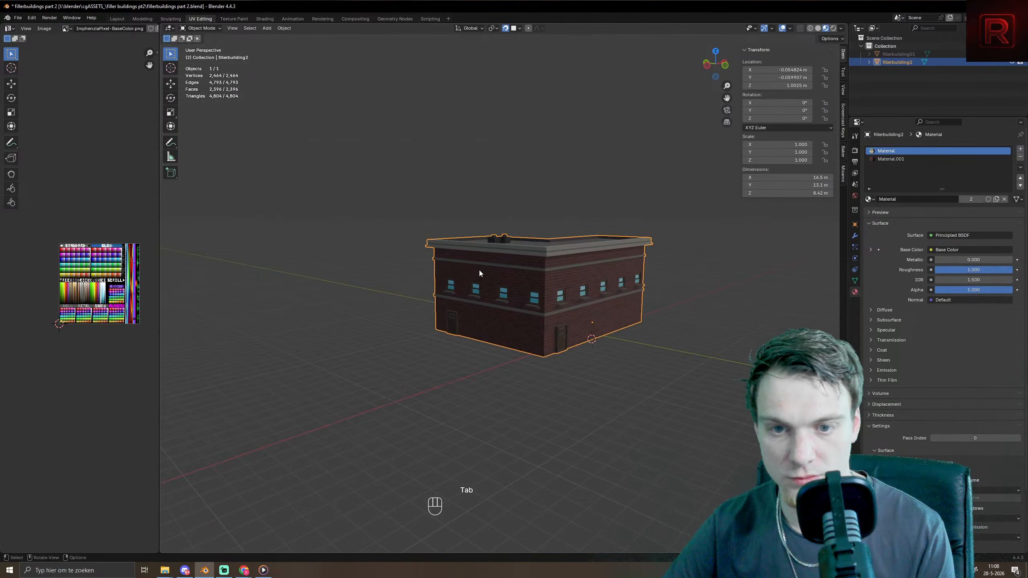
scroll(478, 272, up, 5)
scroll(443, 284, down, 2)
scroll(433, 296, up, 5)
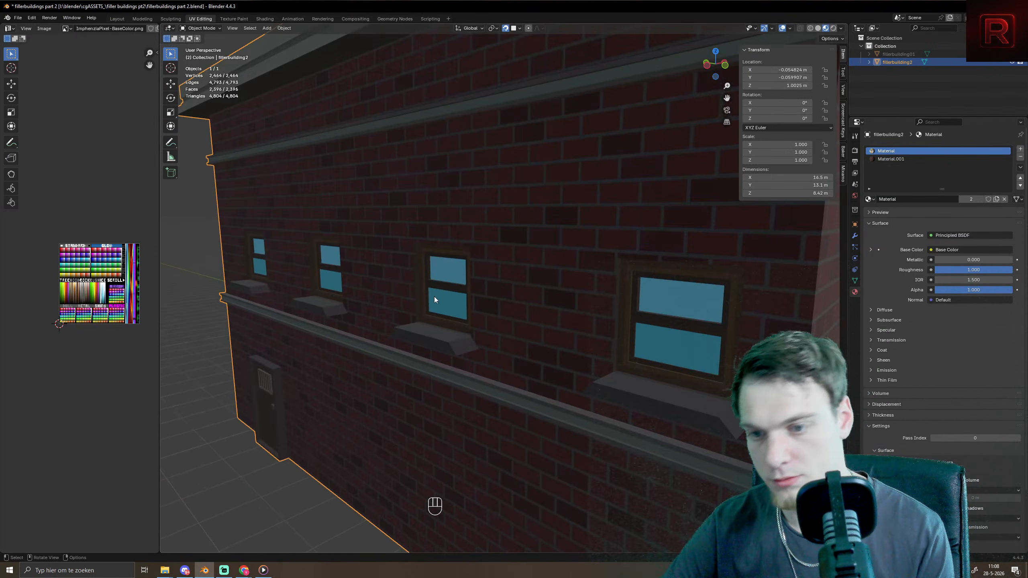
scroll(428, 309, down, 8)
middle_drag(430, 313, 620, 312)
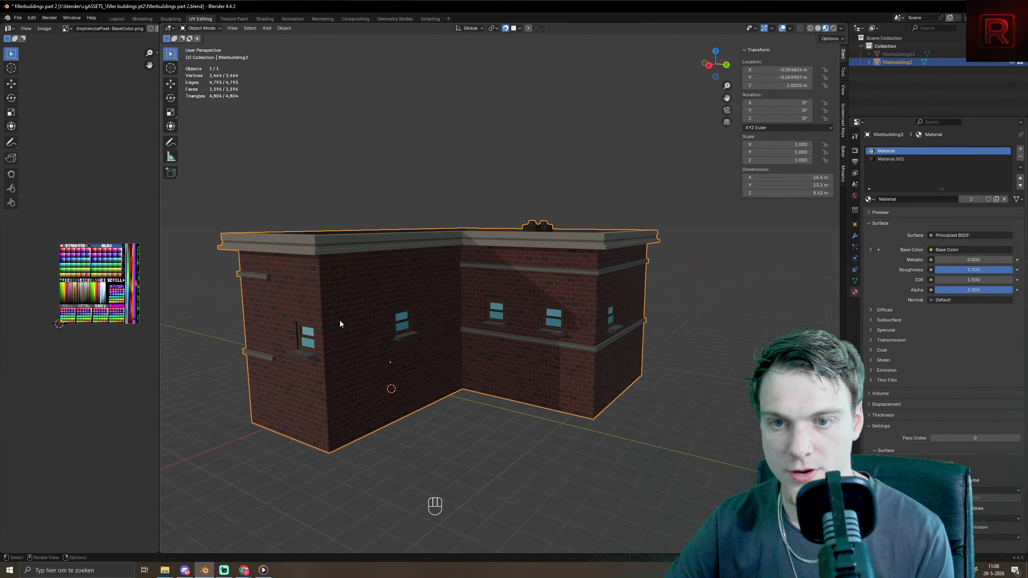
scroll(339, 321, down, 6)
middle_drag(339, 321, 445, 316)
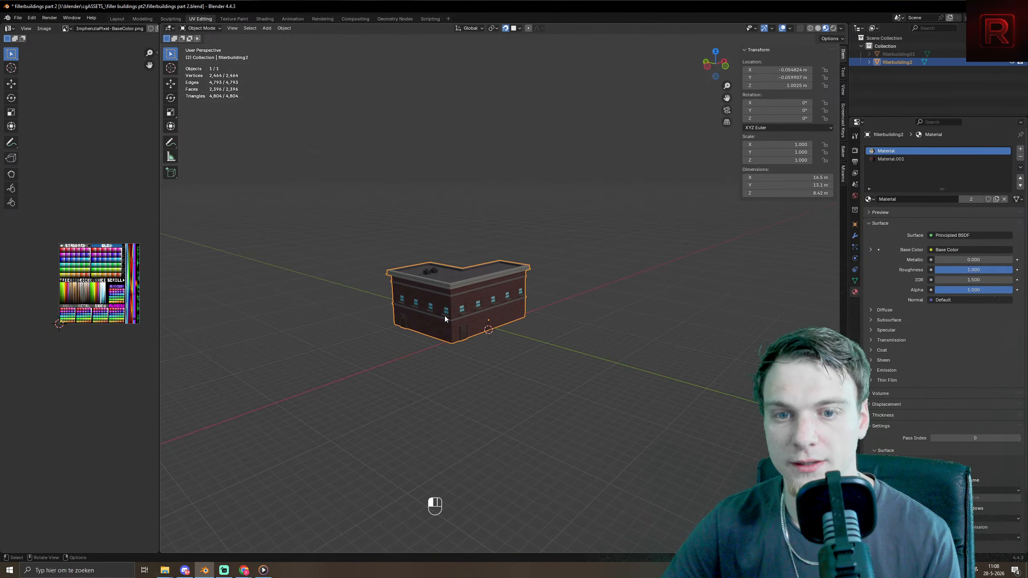
- Save the file with the second door in place
key(ctrl+s)
key(ctrl+s)
key(ctrl+s)
- Start a new General file, and reopen fillerbuildings part 2.blend in its place
key(ctrl+n)
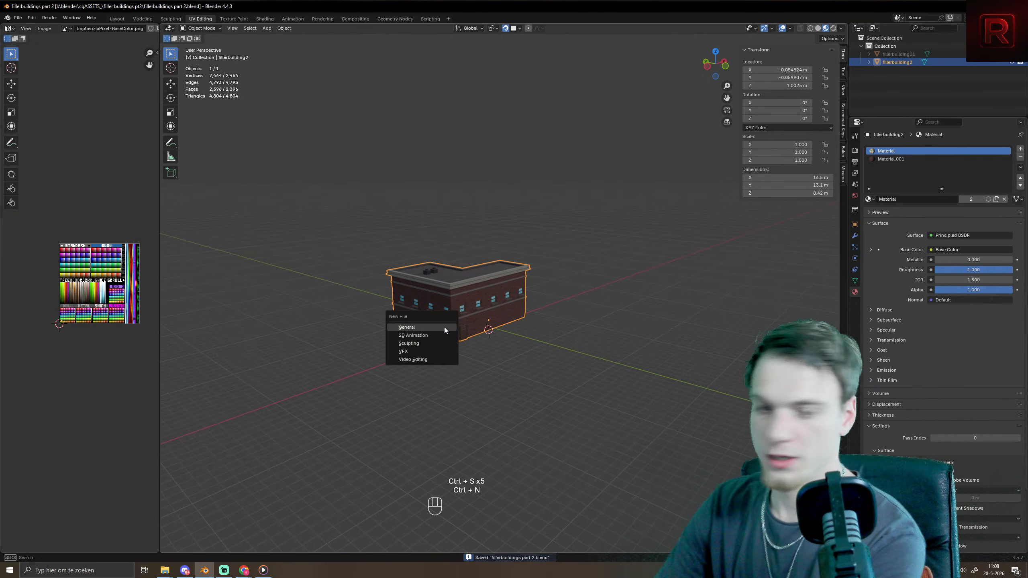
click(444, 327)
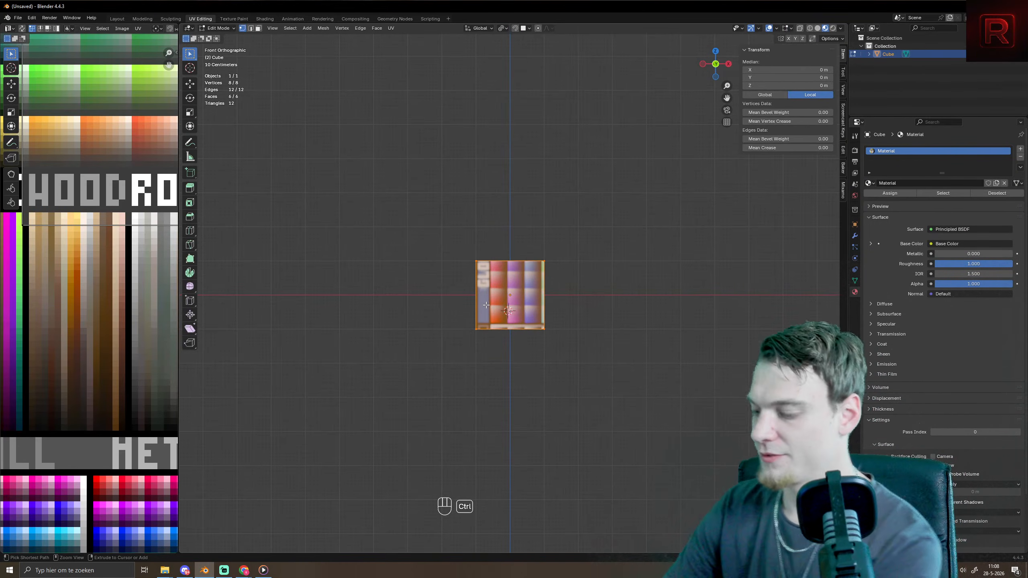
key(ctrl+o)
double_click(427, 230)
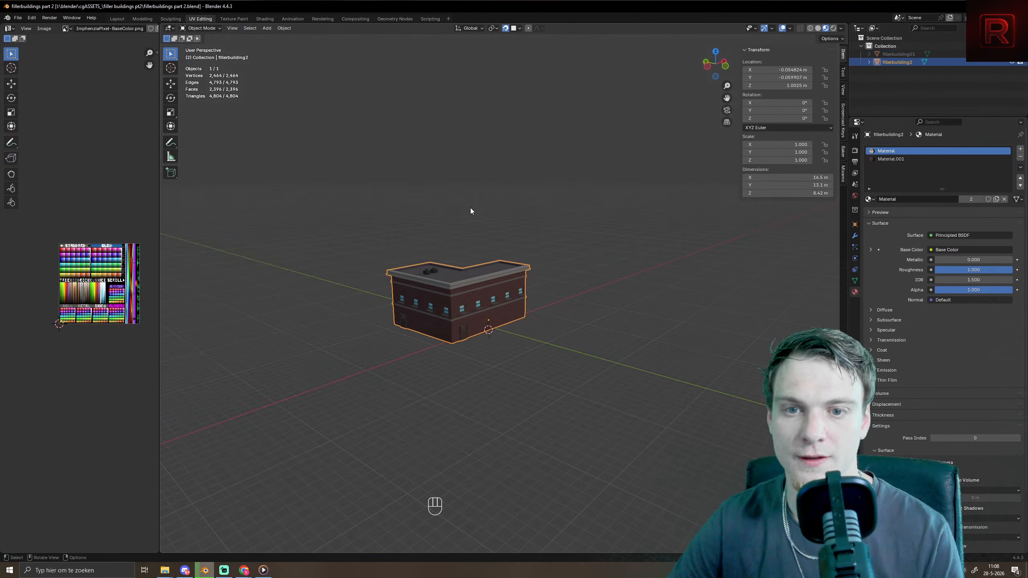
- Hide the finished fillerbuilding2 object to clear the viewport
key(h)
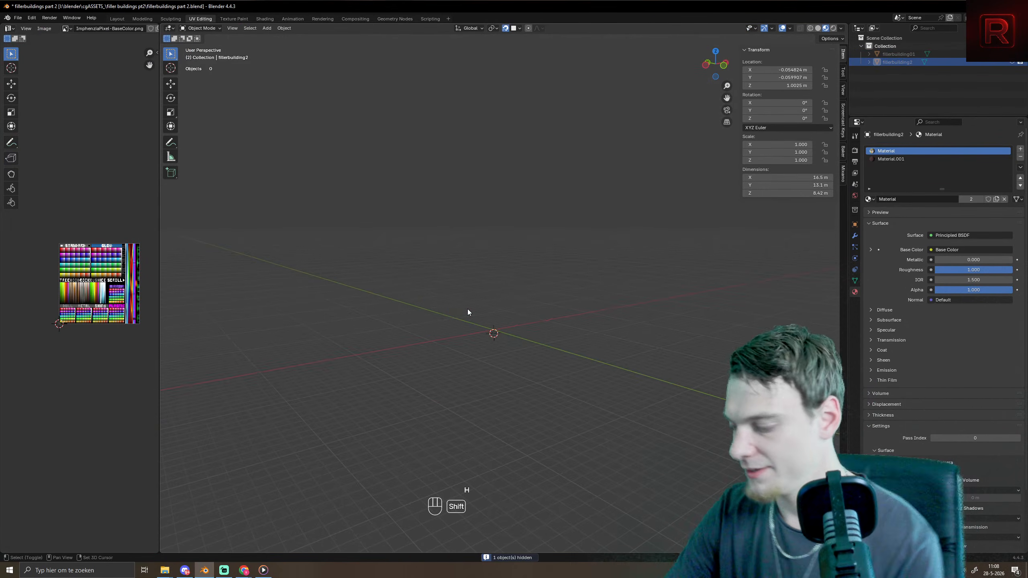
- Add a 2 m cube mesh to the empty scene as the start of the next building
key(shift+a)
mouse_move(468, 310)
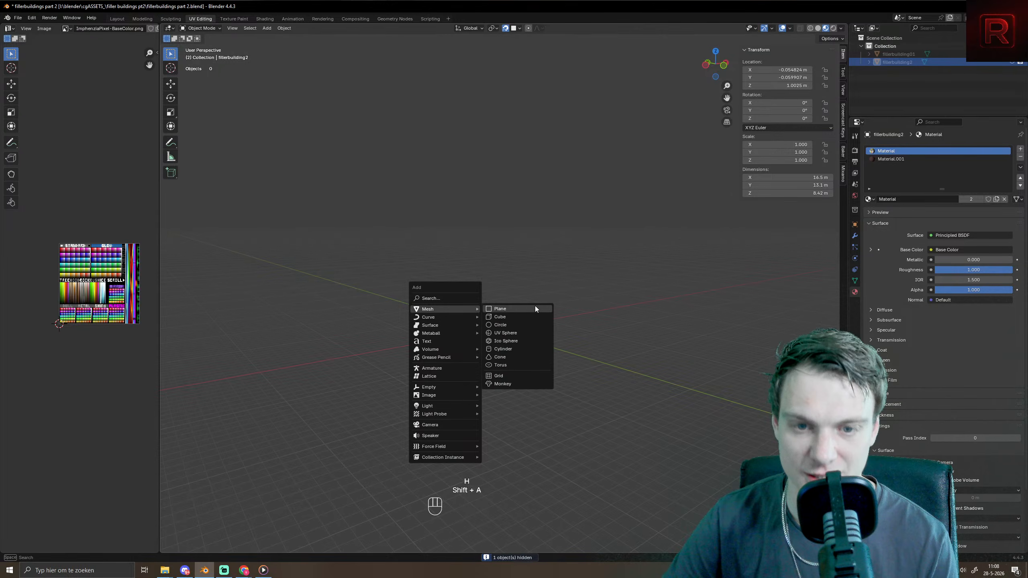
click(535, 317)
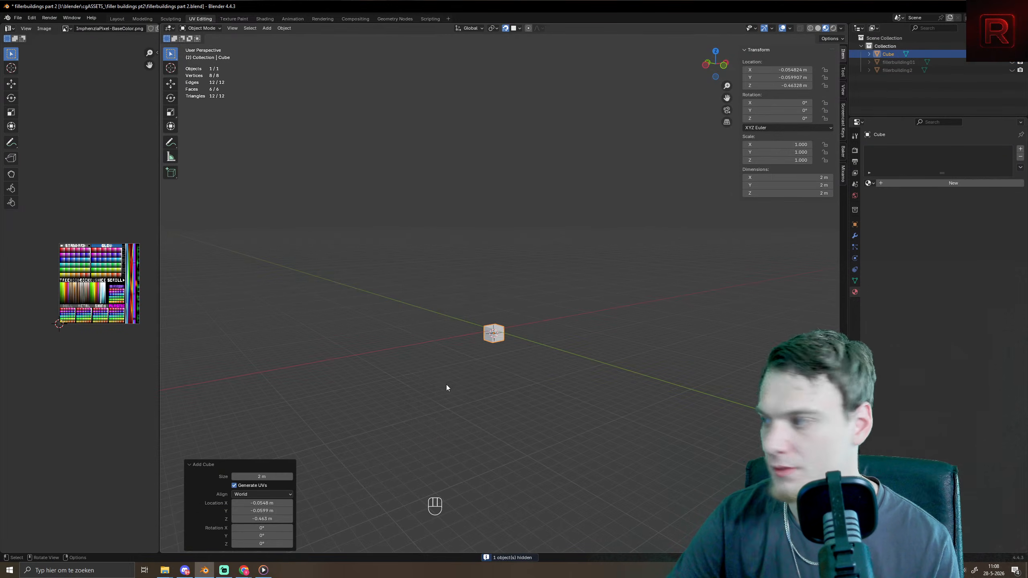
key(KP_Decimal)
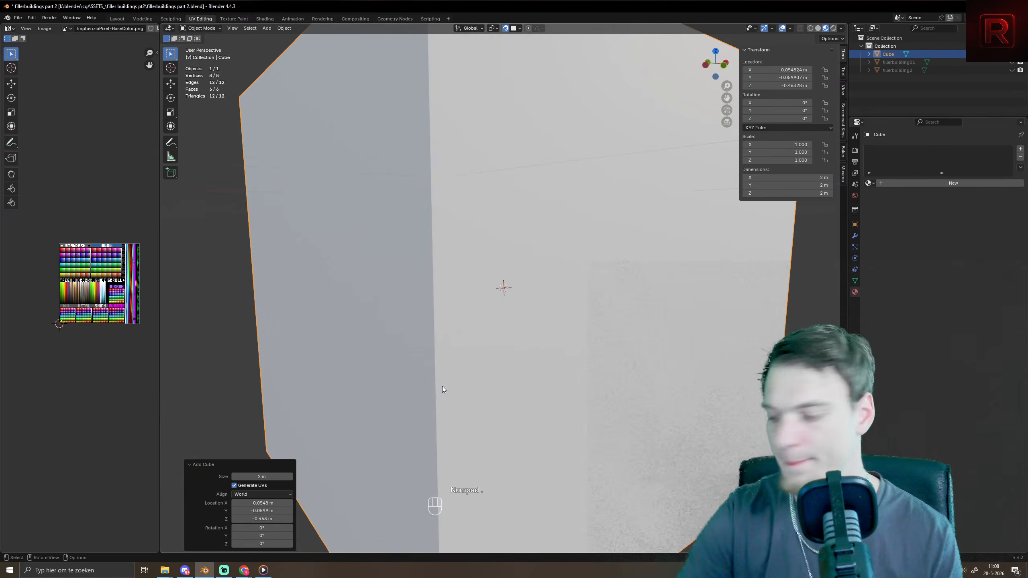
scroll(442, 389, down, 5)
- Raise the cube along Z until its base rests on the ground plane, checking the height from the front
key(g)
key(z)
click(461, 288)
key(KP_1)
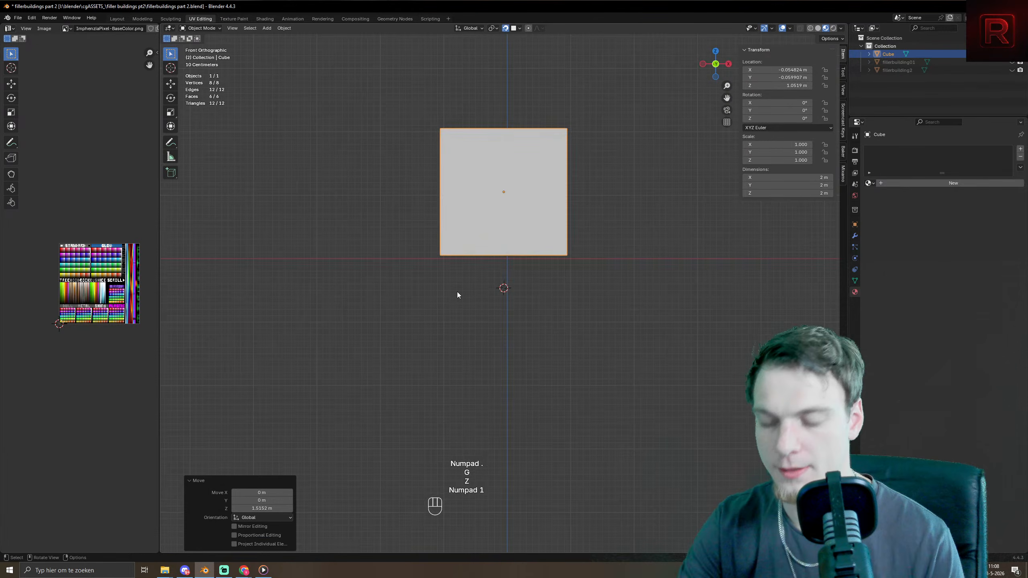
key(g)
key(z)
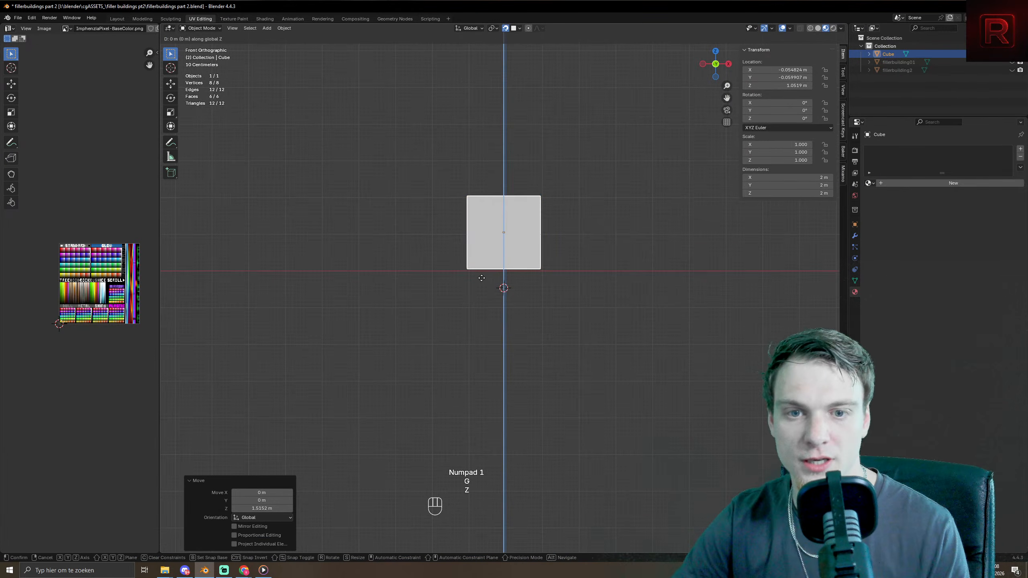
click(477, 282)
middle_drag(477, 280, 517, 309)
- Collapse the UVs of all cube faces to a single point and place it on a grey swatch of the palette texture
key(Tab)
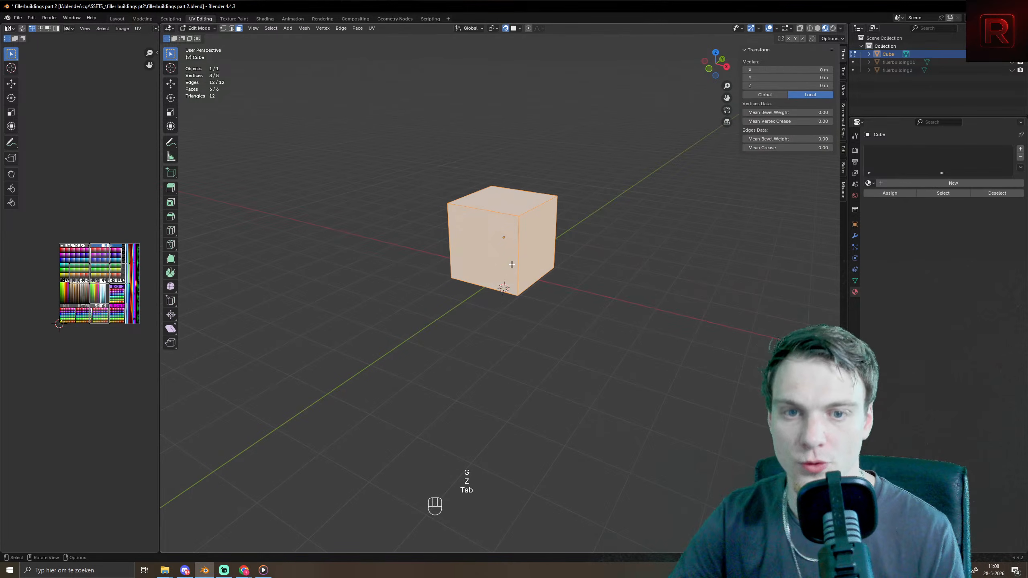
key(a)
key(s)
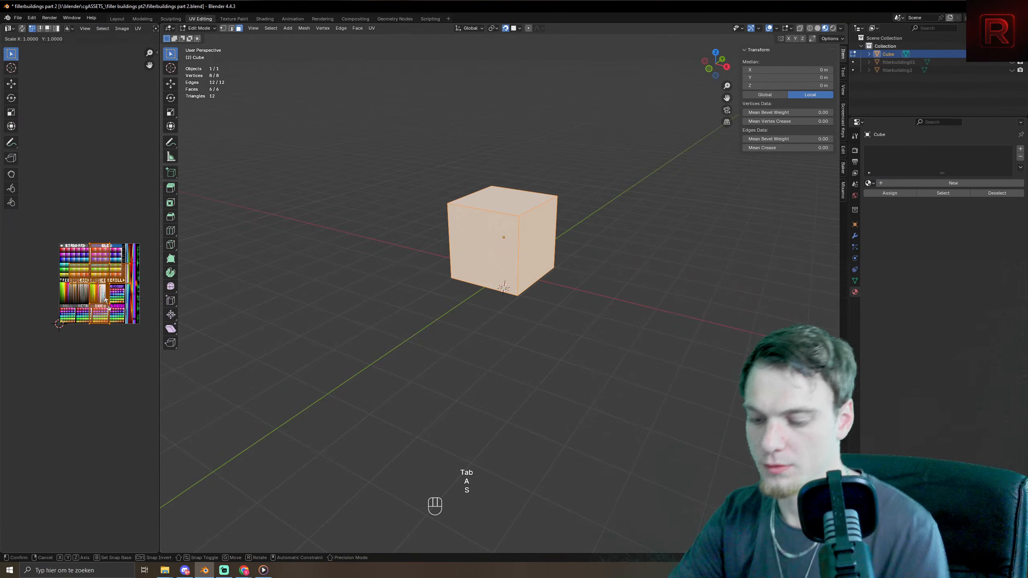
key(KP_0)
key(KP_Enter)
key(g)
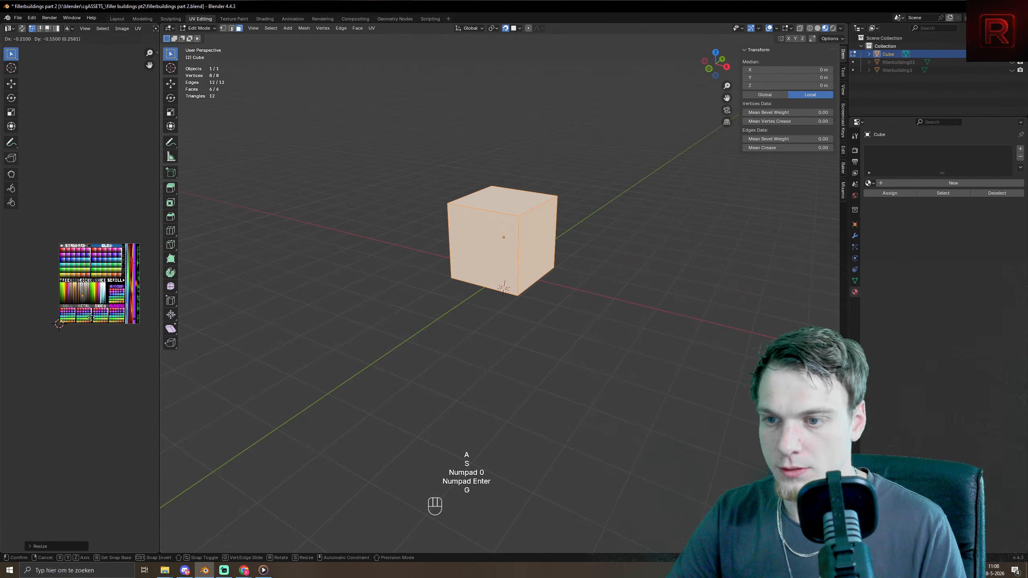
click(91, 318)
- Assign the existing palette material named Material to the cube
click(871, 183)
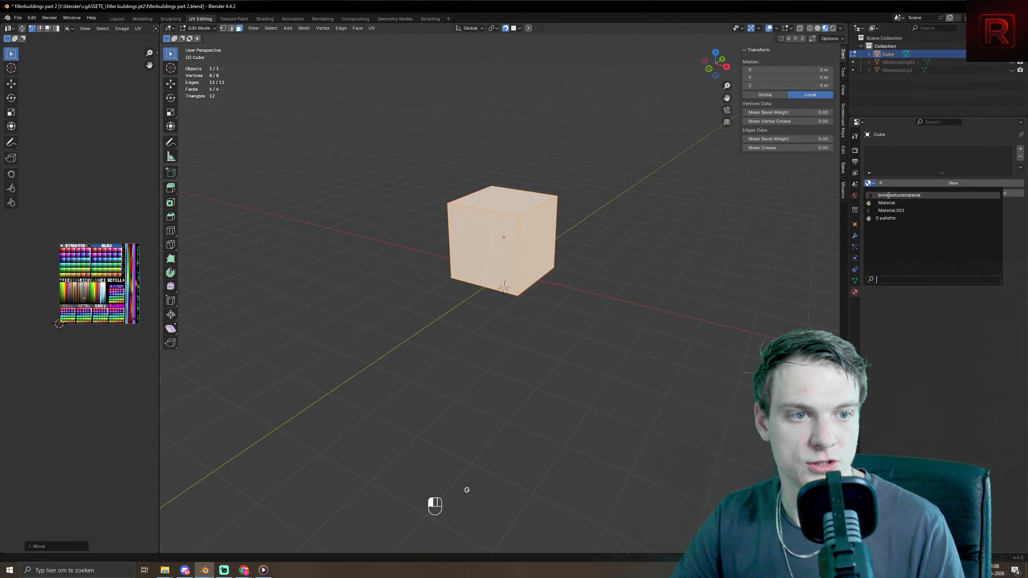
click(888, 195)
click(869, 183)
click(886, 202)
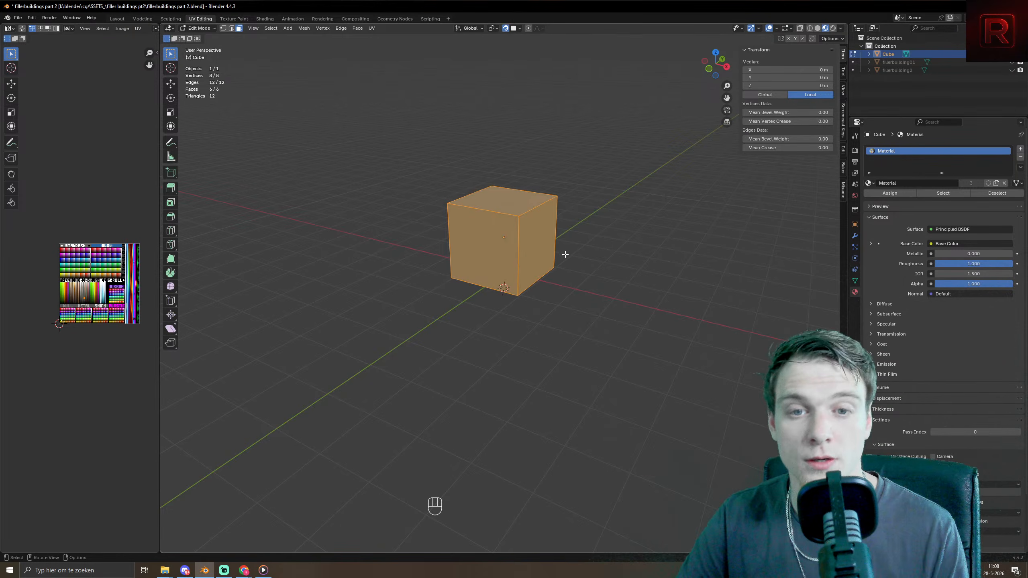
- Select the cube's two opposite side faces along the X axis
click(538, 247)
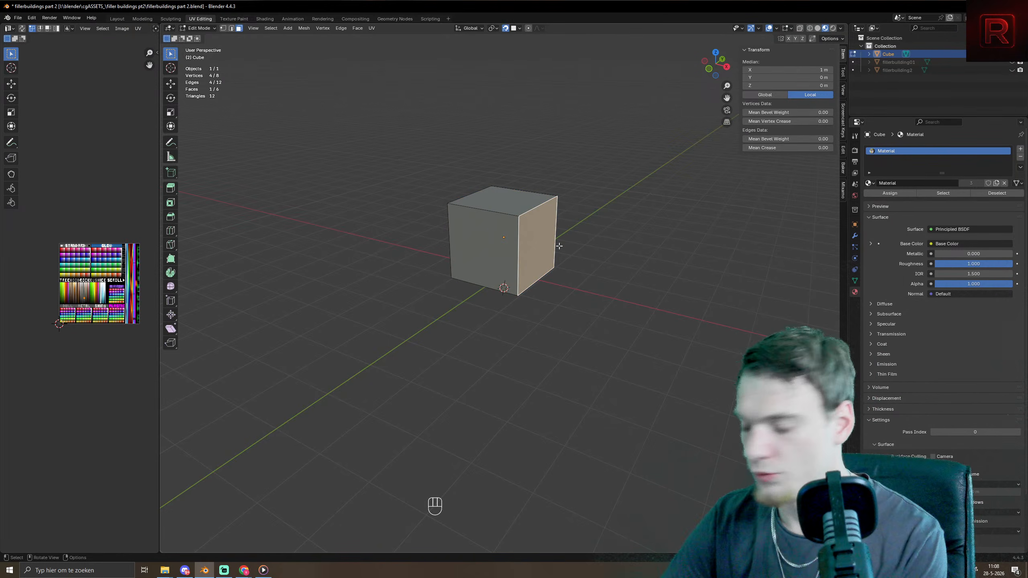
middle_drag(619, 374, 321, 156)
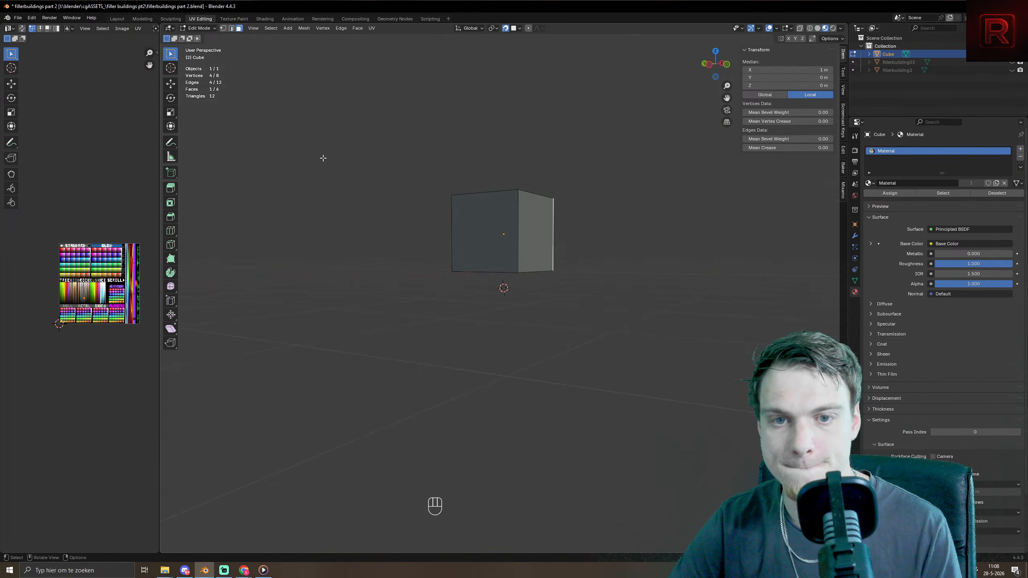
shift+click(480, 220)
middle_drag(480, 220, 734, 421)
key(e)
key(1)
key(KP_Enter)
key(ctrl+z)
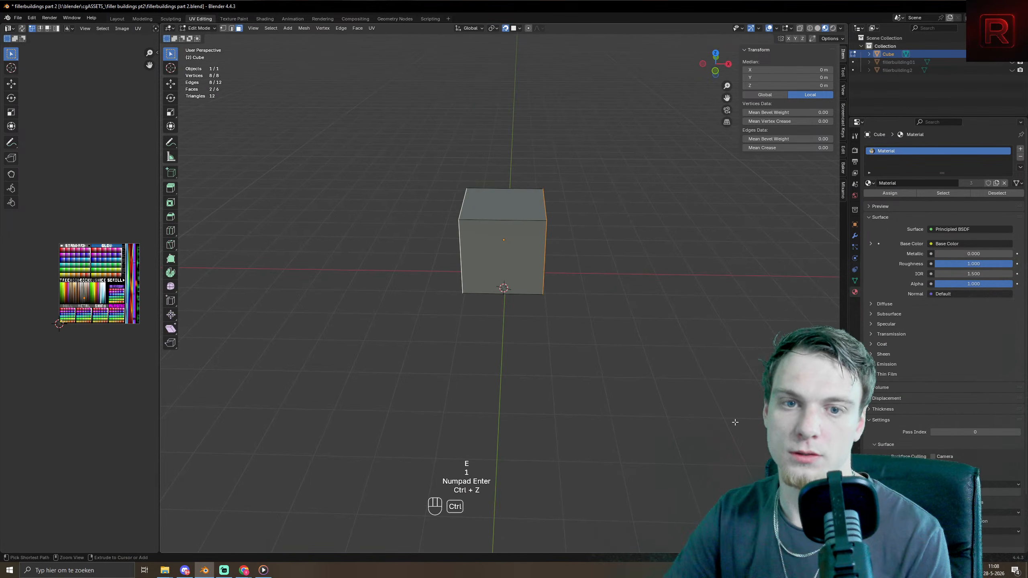
- Extrude both selected side faces outward along their normals by 1 m
key(alt+e)
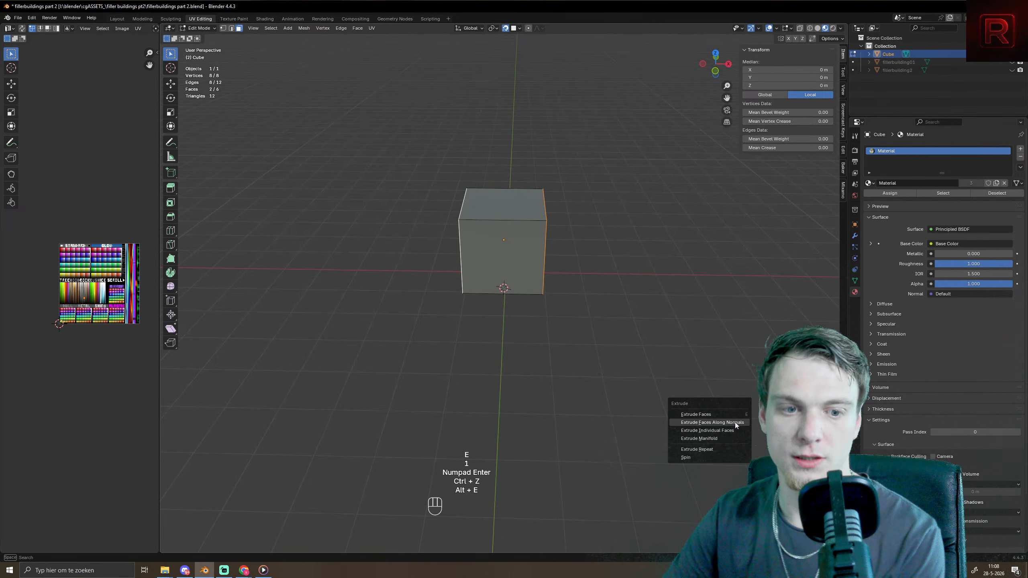
click(734, 422)
key(1)
key(KP_Enter)
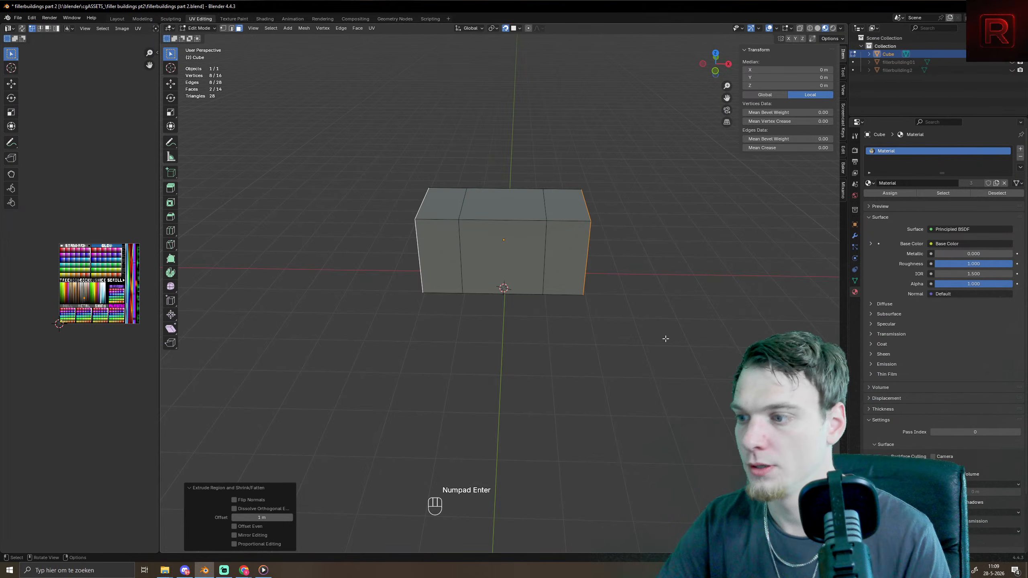
- Extrude the block's positive X end face outward by 2 m and again by 1 m
middle_drag(665, 339, 564, 254)
click(564, 254)
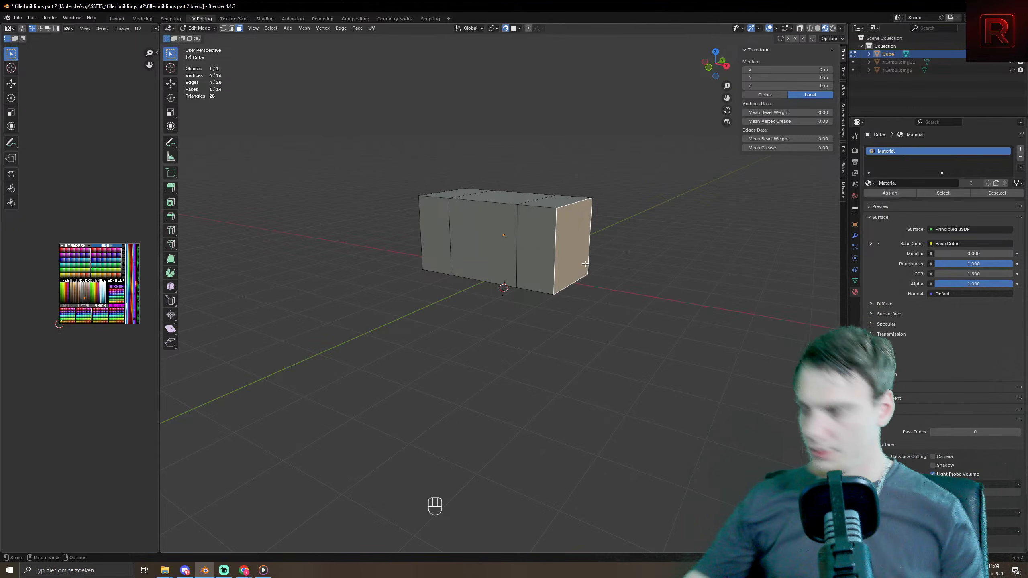
middle_drag(642, 432, 583, 386)
middle_drag(540, 253, 498, 238)
middle_drag(595, 283, 629, 270)
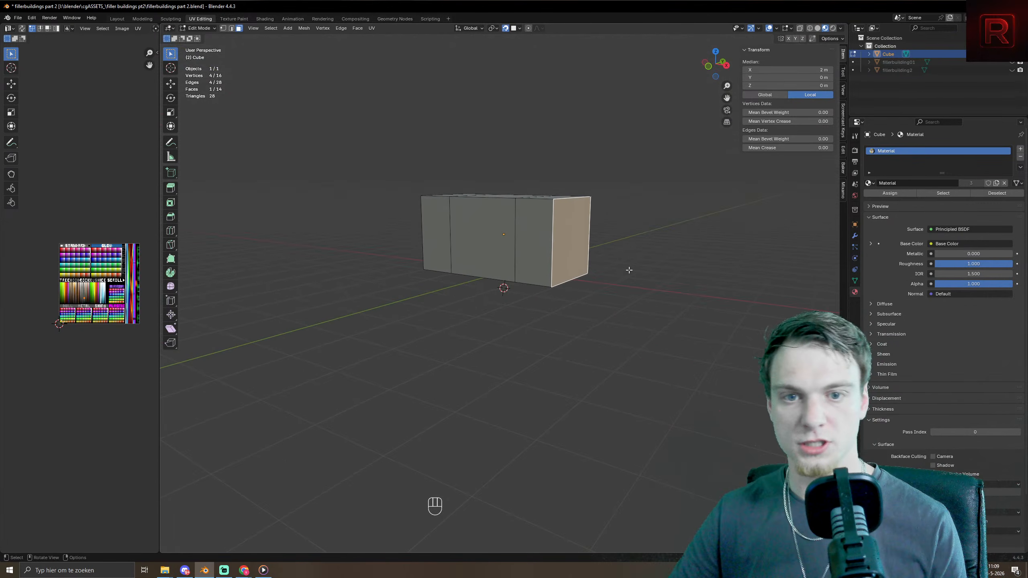
key(e)
key(2)
key(KP_Enter)
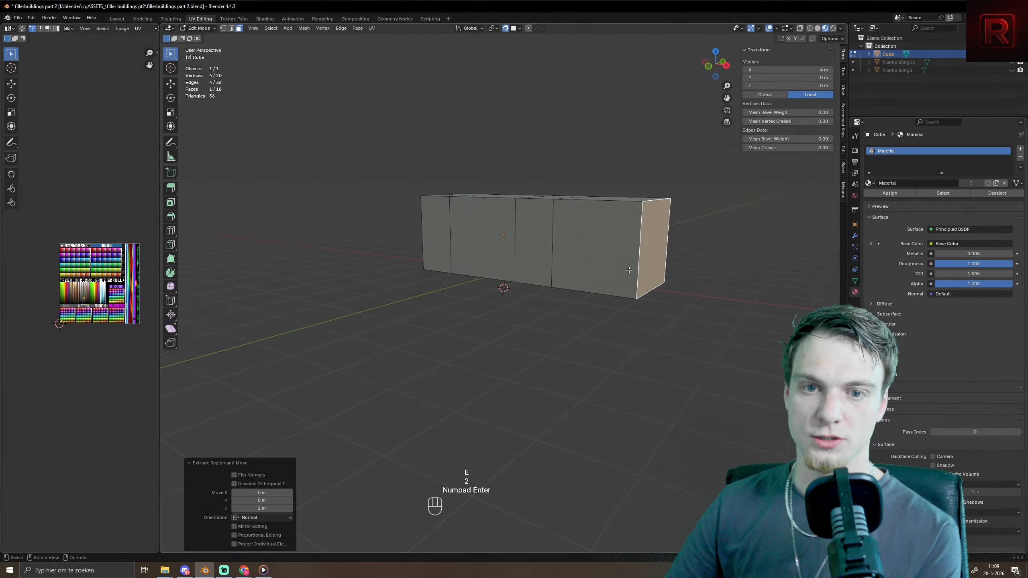
key(e)
key(1)
key(KP_Enter)
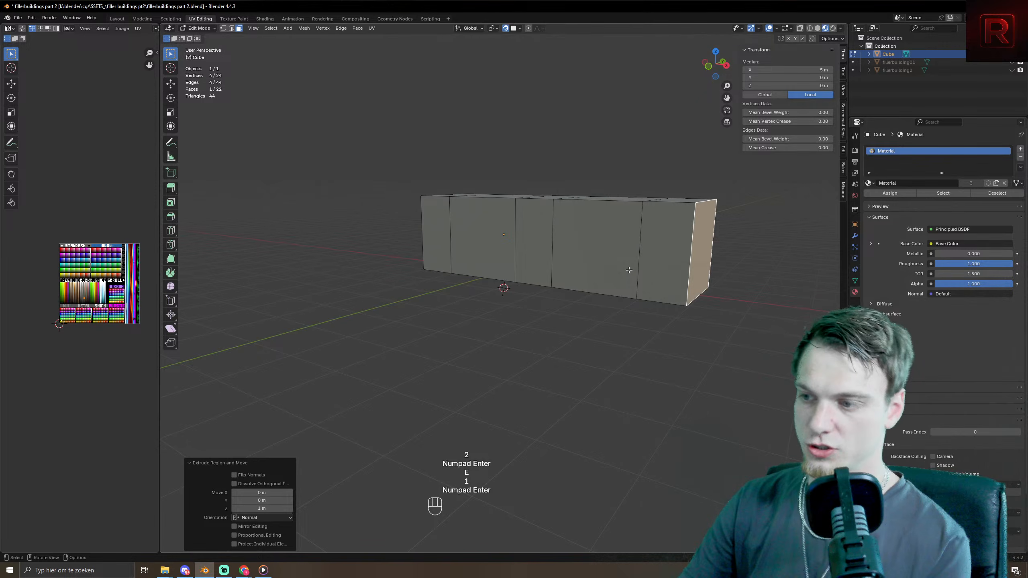
key(e)
key(2)
key(KP_Enter)
key(e)
key(1)
key(KP_Enter)
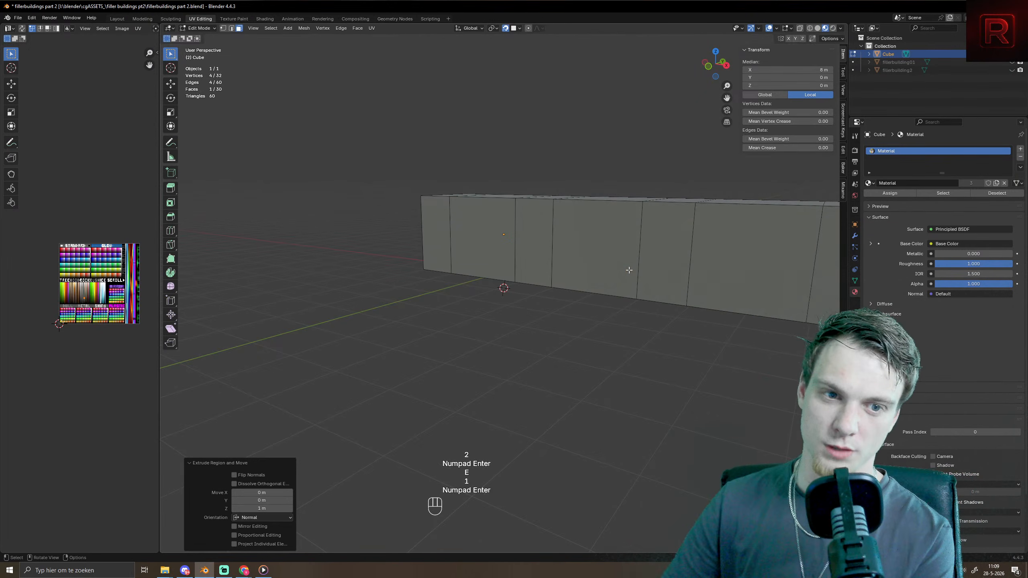
scroll(629, 270, down, 3)
middle_drag(628, 270, 619, 294)
click(539, 379)
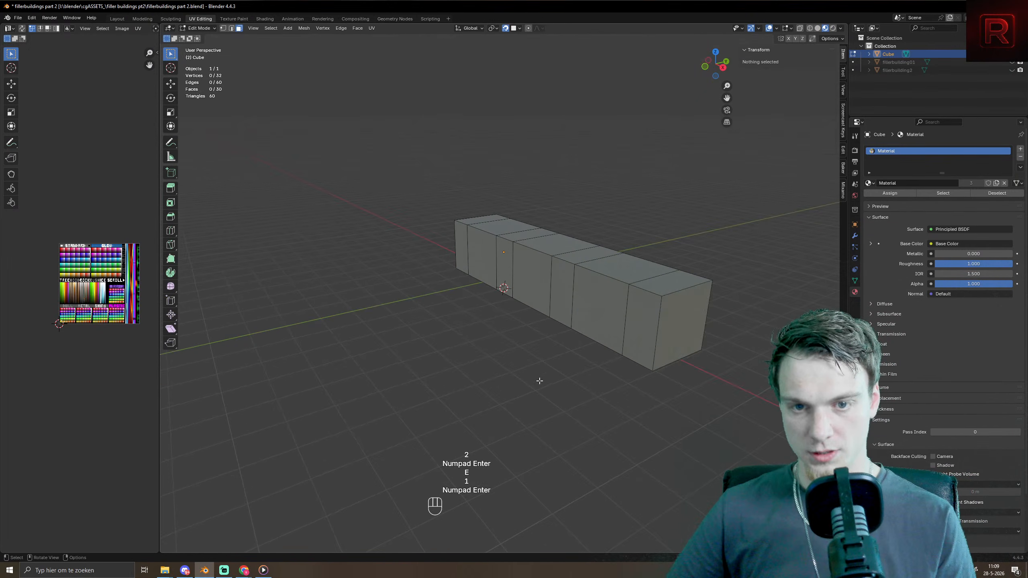
middle_drag(539, 378, 500, 257)
key(ctrl+z)
key(ctrl+z)
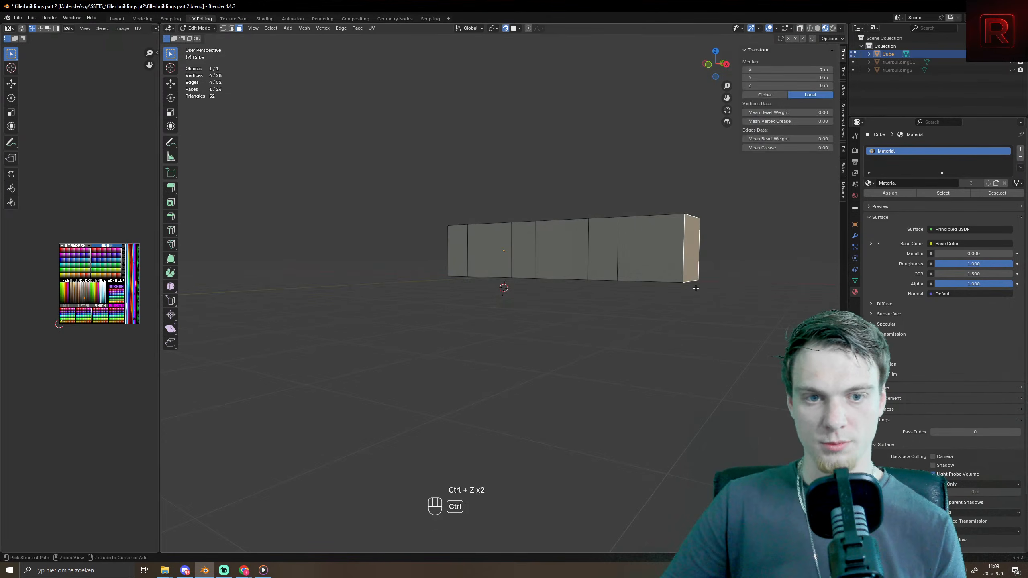
key(ctrl+z)
- Extrude the five faces of the long positive Y side outward in three sections of 2 m, 1 m and 2 m
middle_drag(610, 298, 448, 285)
key(3)
shift+click(448, 285)
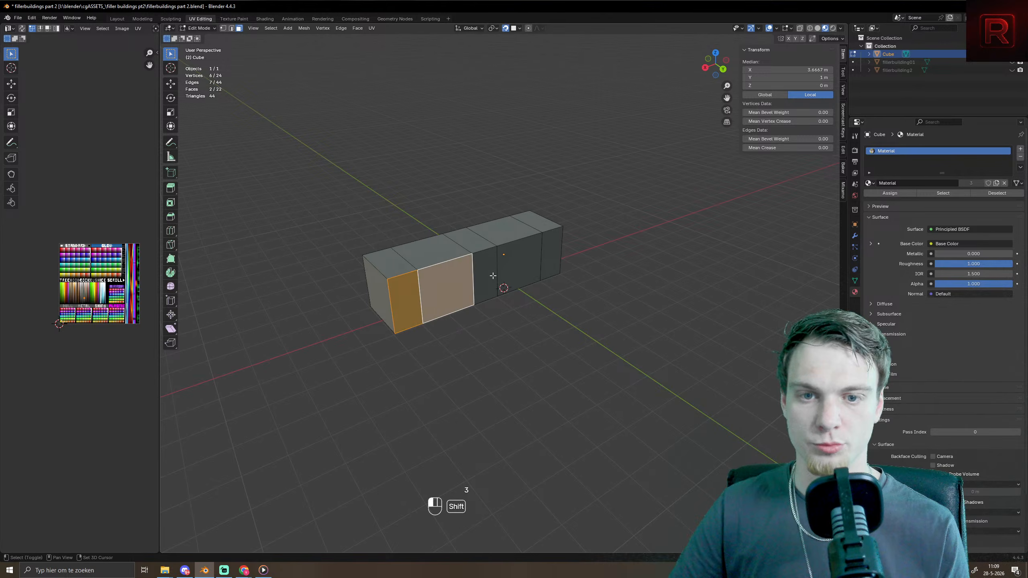
shift+click(484, 275)
shift+click(520, 263)
shift+click(551, 253)
key(KP_Enter)
key(e)
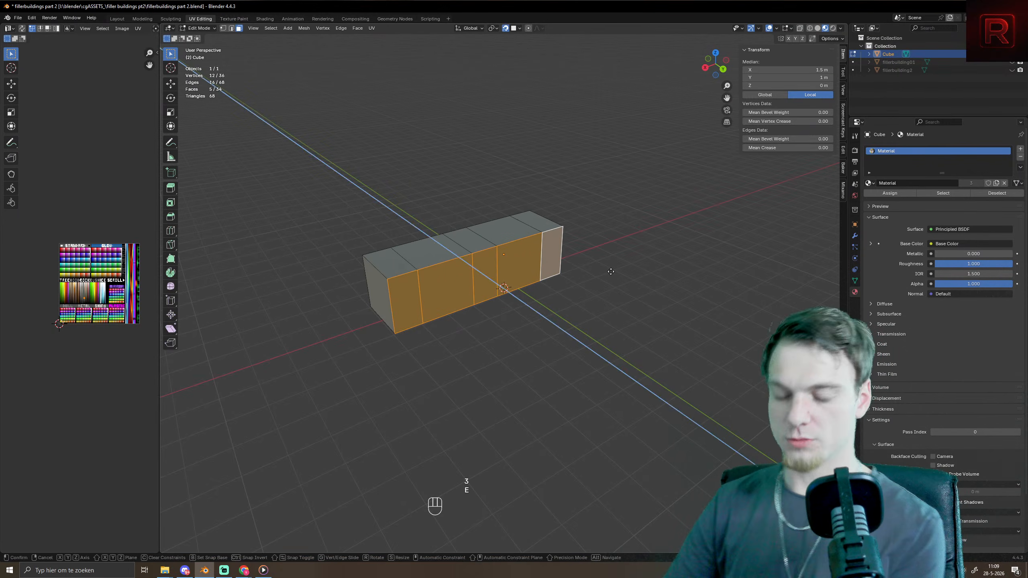
key(2)
key(KP_Enter)
key(e)
right_click(611, 272)
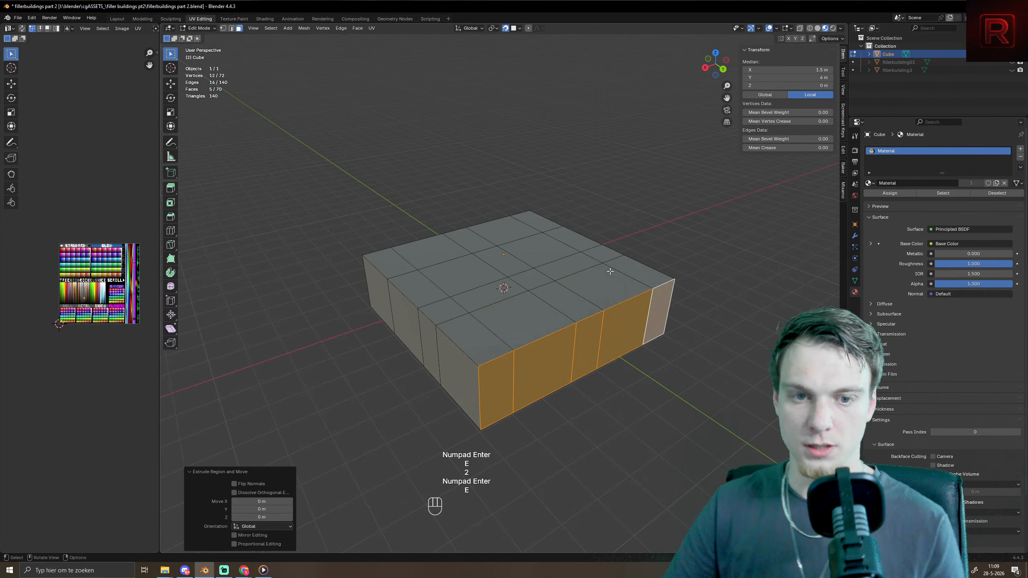
right_click(702, 209)
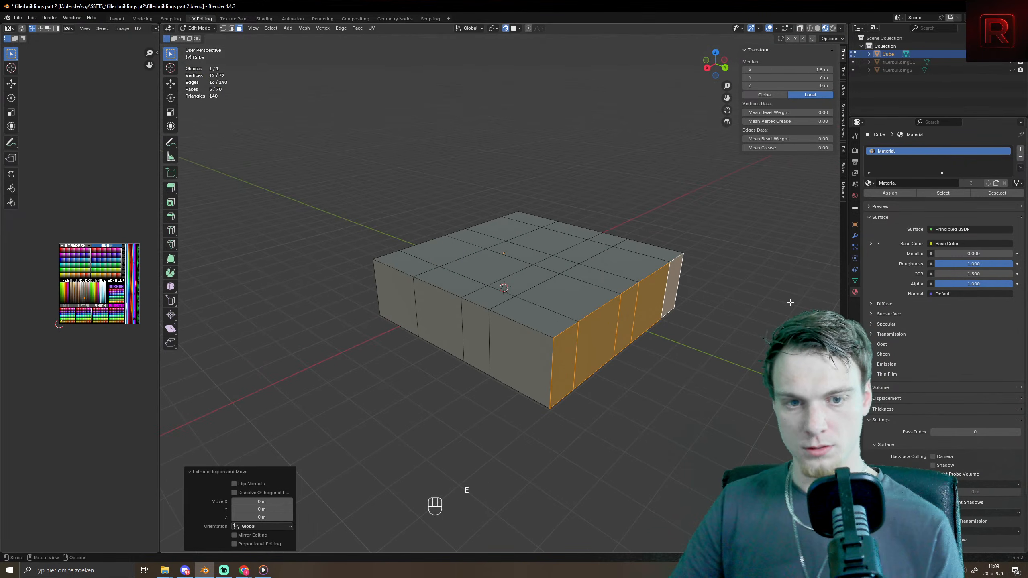
key(1)
key(KP_Enter)
key(ctrl+z)
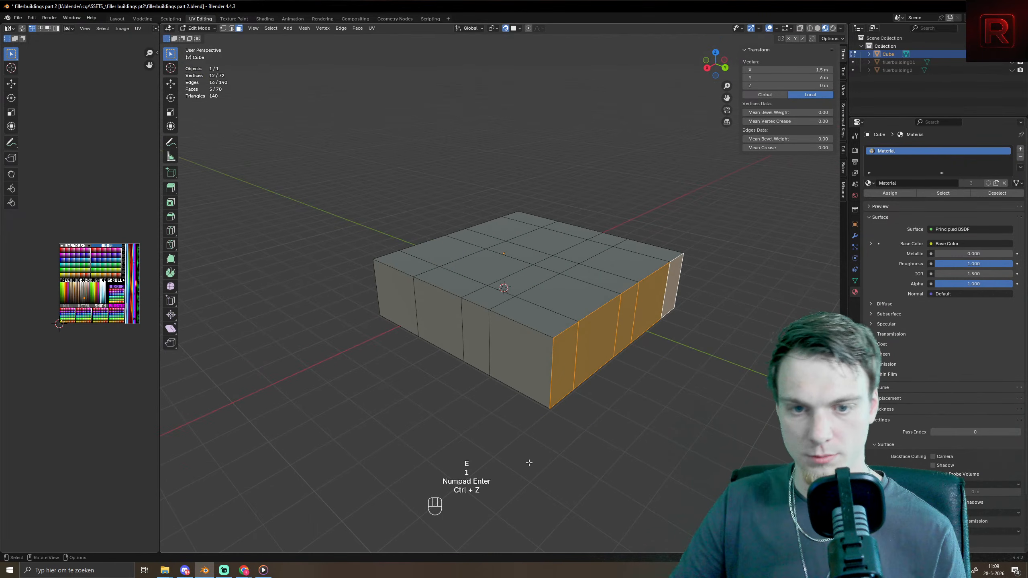
- Extrude all top faces of the block upward by 1 m, and by another 0.2 m for a thin band
click(392, 414)
middle_drag(392, 413, 509, 265)
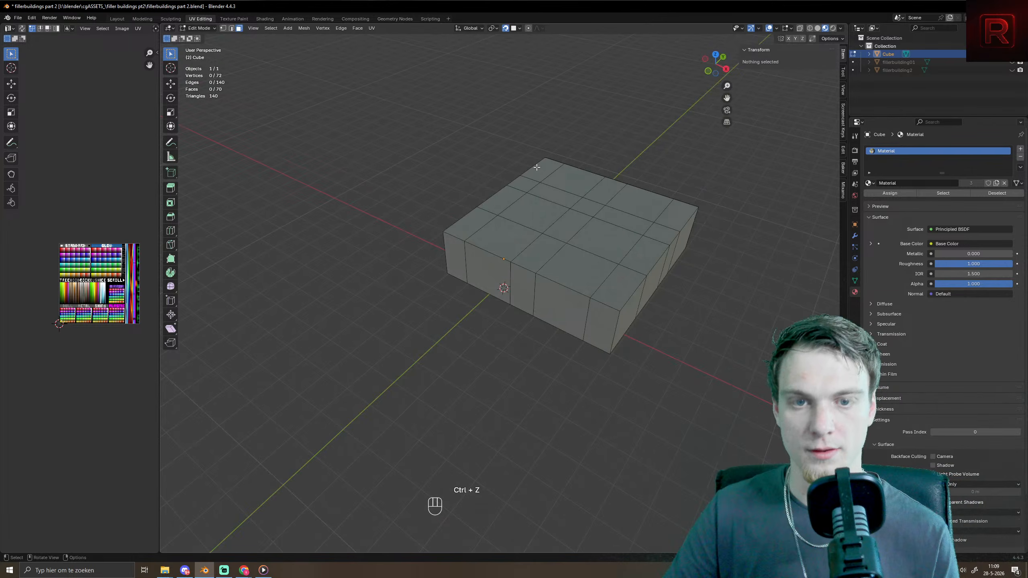
key(KP_7)
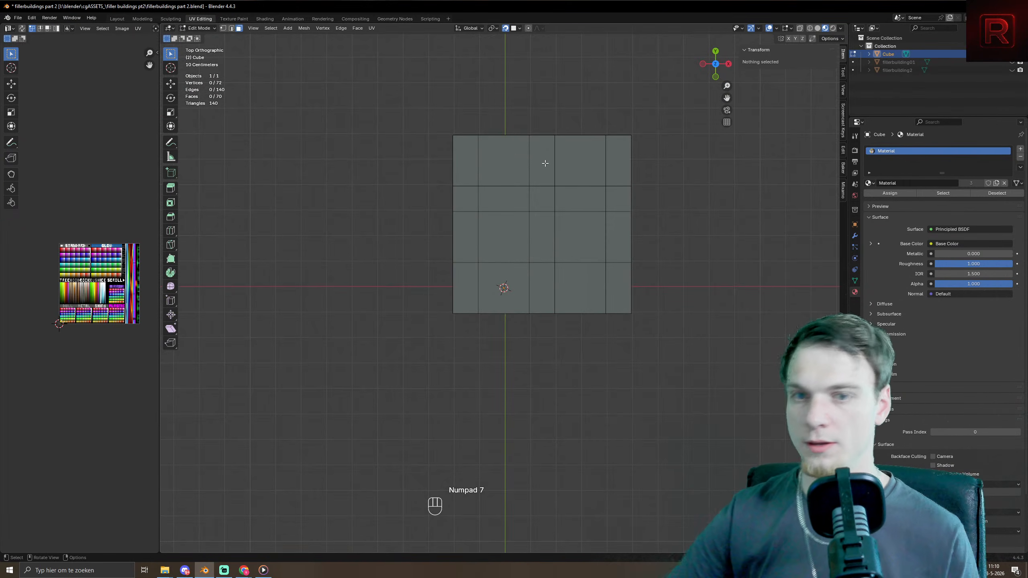
click(461, 155)
shift+drag(462, 155, 648, 320)
middle_drag(648, 320, 701, 286)
key(e)
key(1)
key(KP_Enter)
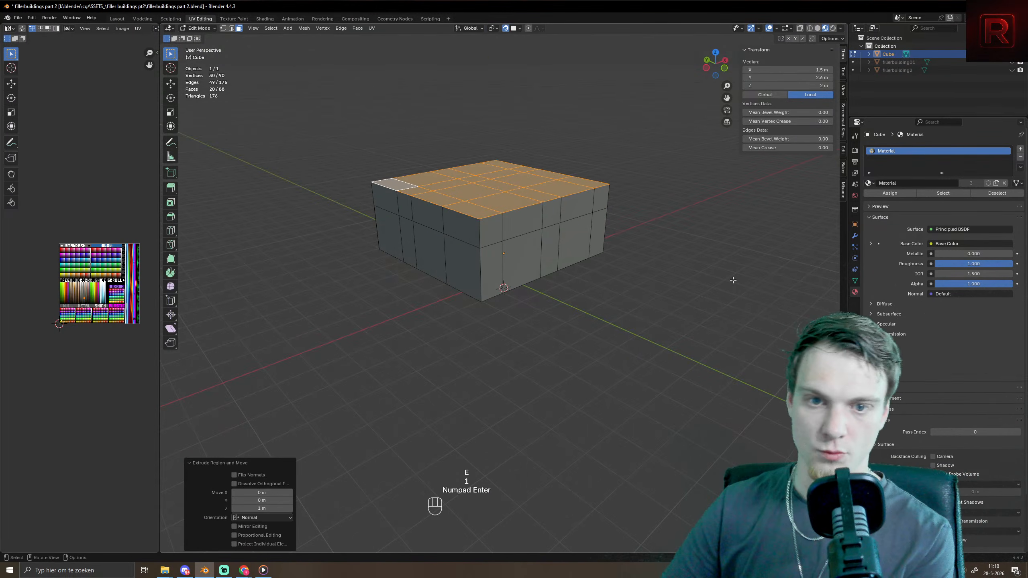
key(e)
key(KP_Decimal)
key(KP_2)
key(KP_Enter)
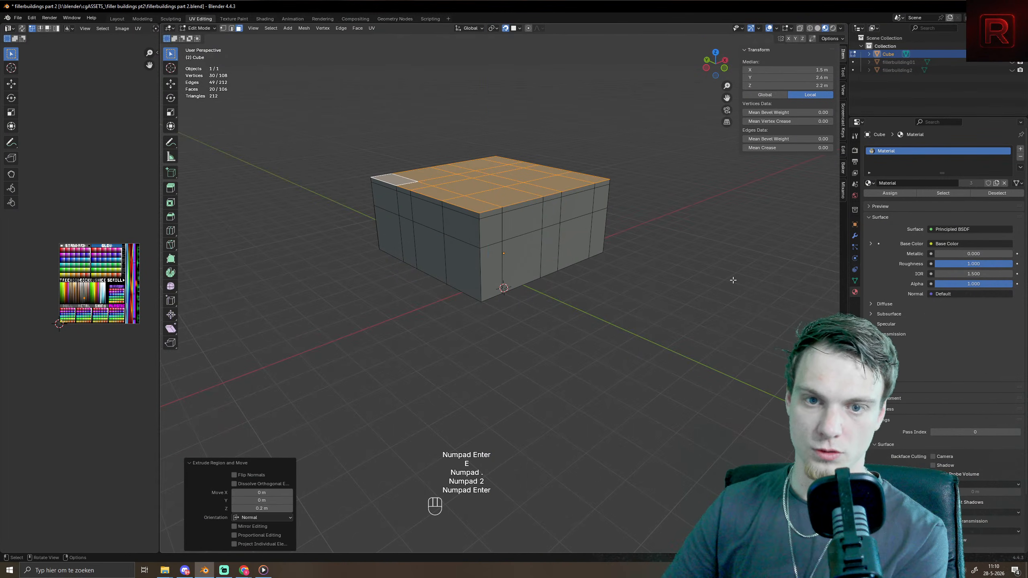
- Extrude the top faces upward by 2 m, 1 m and 0.2 m to form the next storey with its thin band
key(e)
key(1)
key(KP_Enter)
key(e)
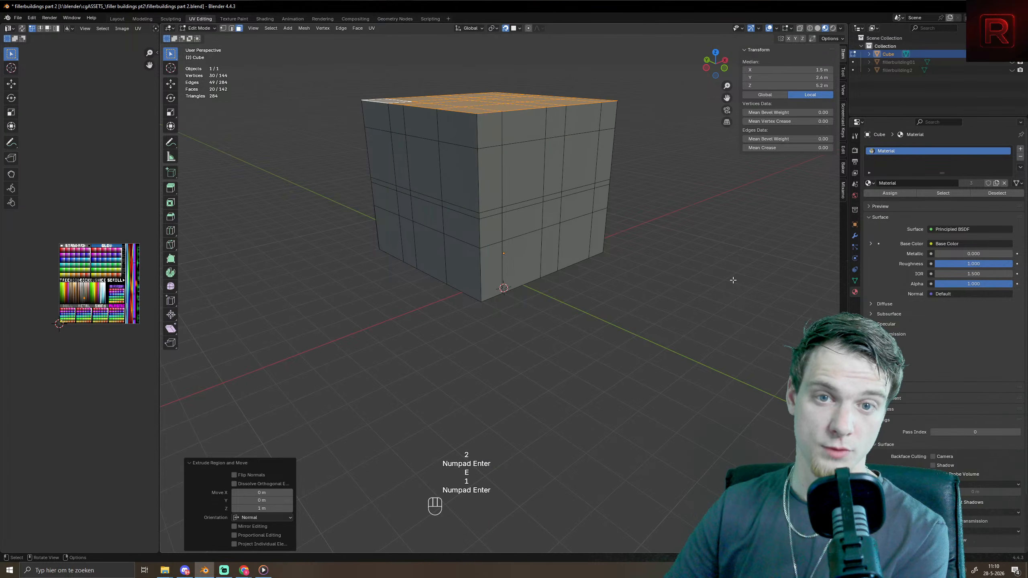
key(KP_Decimal)
key(KP_2)
key(KP_Enter)
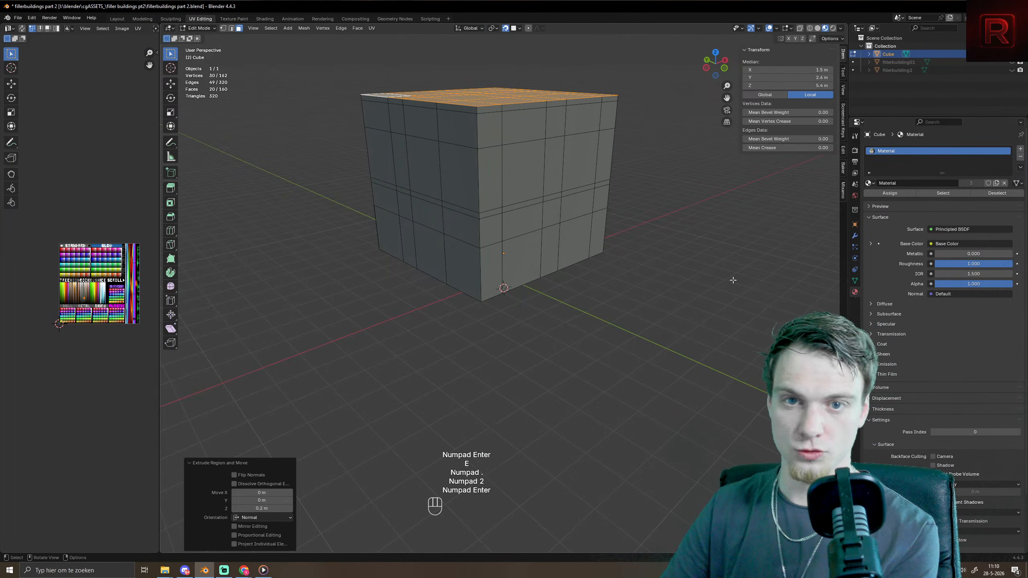
key(e)
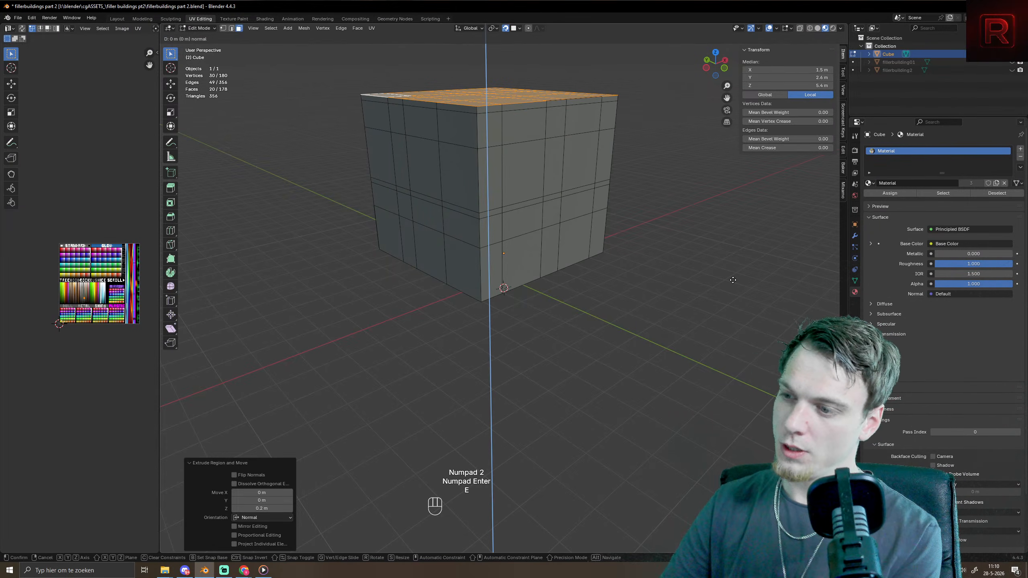
key(1)
key(KP_Enter)
key(e)
key(KP_Decimal)
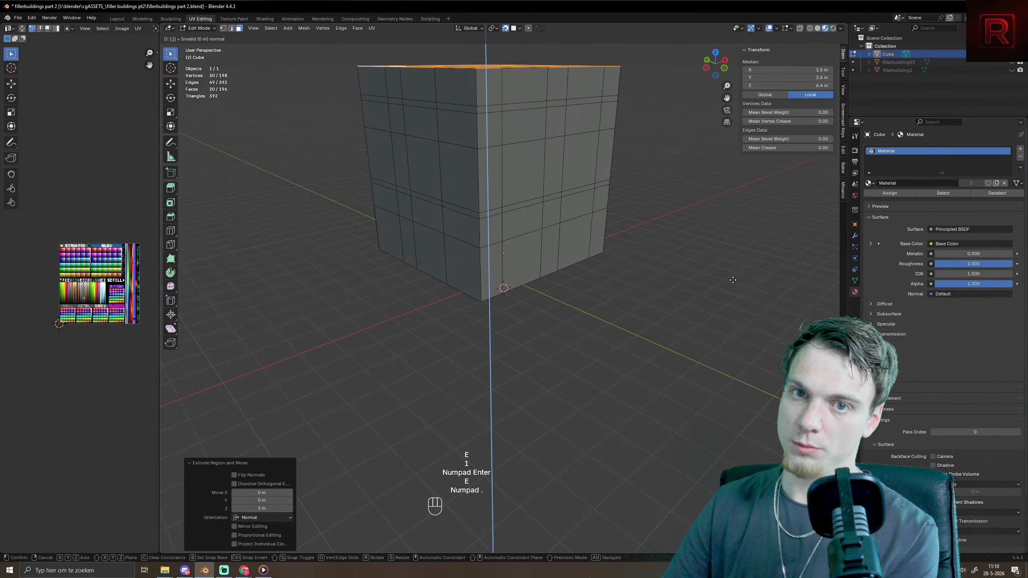
key(ctrl+z)
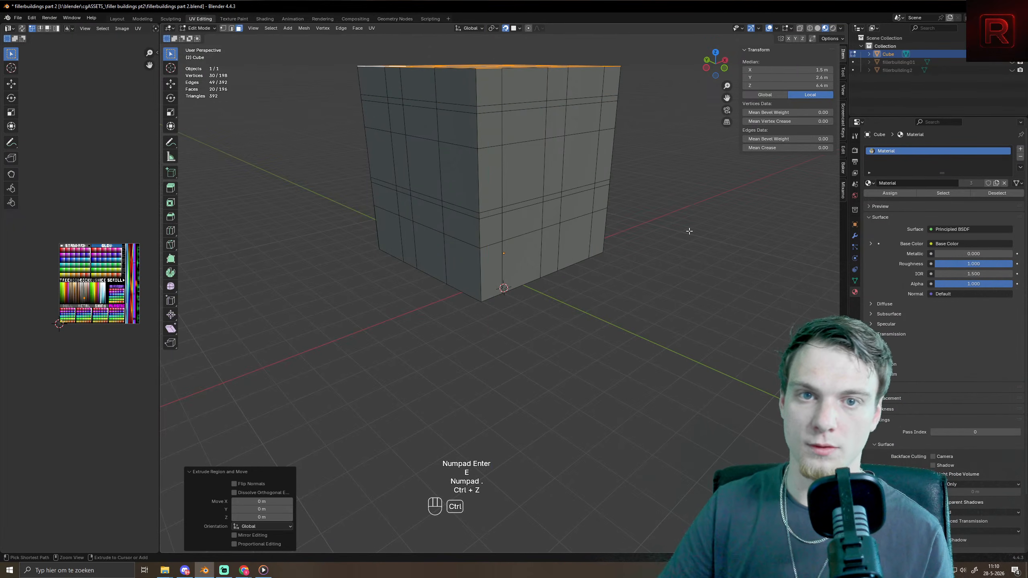
key(ctrl+z)
key(ctrl+z)
- Extrude the block's top faces upward by 0.5 m
key(e)
key(KP_Decimal)
key(KP_5)
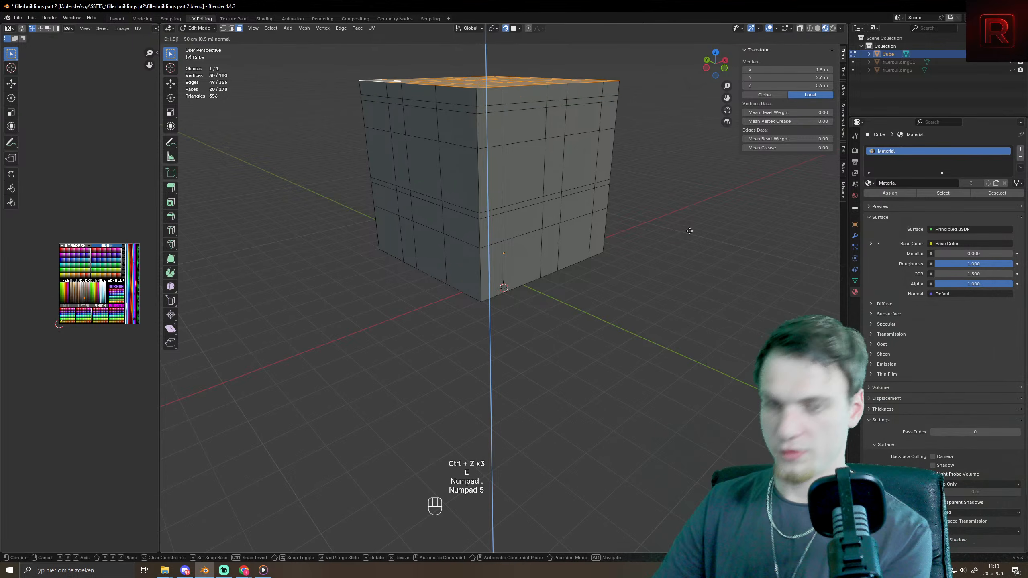
key(KP_Enter)
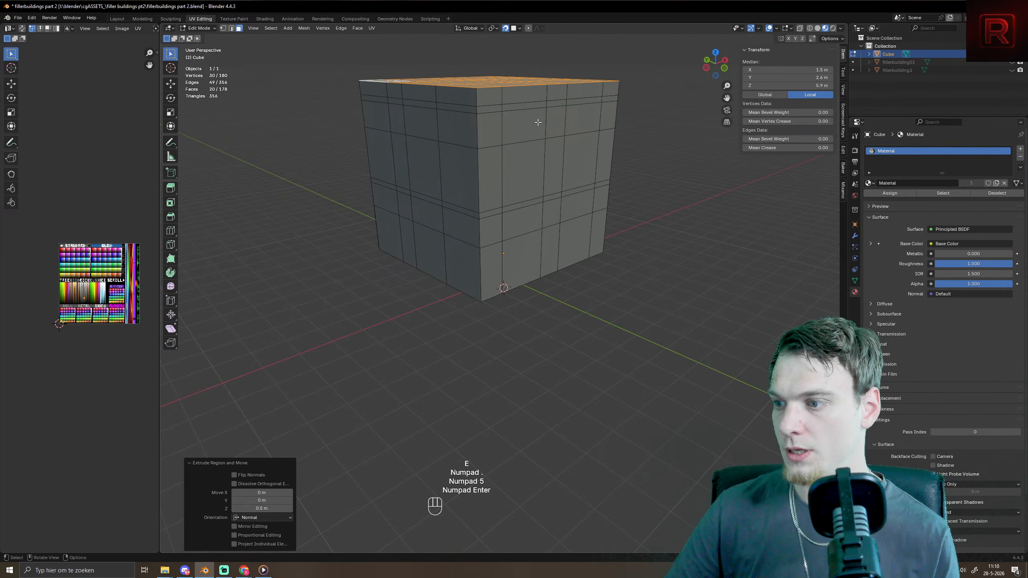
- Inset the top faces by about 0.14 m and extrude them down about 0.1 m to form a recessed roof with a parapet
middle_drag(538, 123, 682, 233)
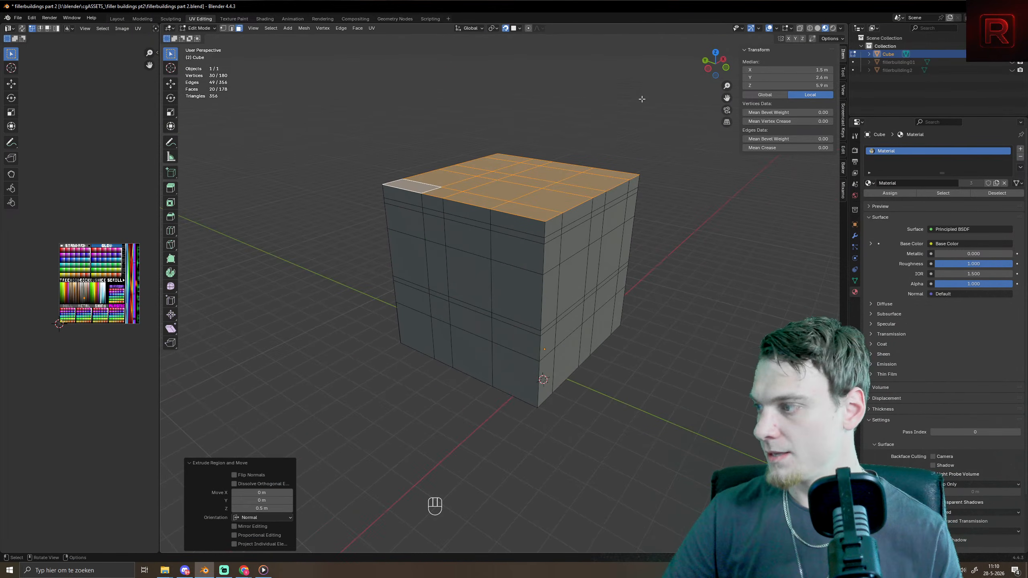
scroll(510, 365, up, 1)
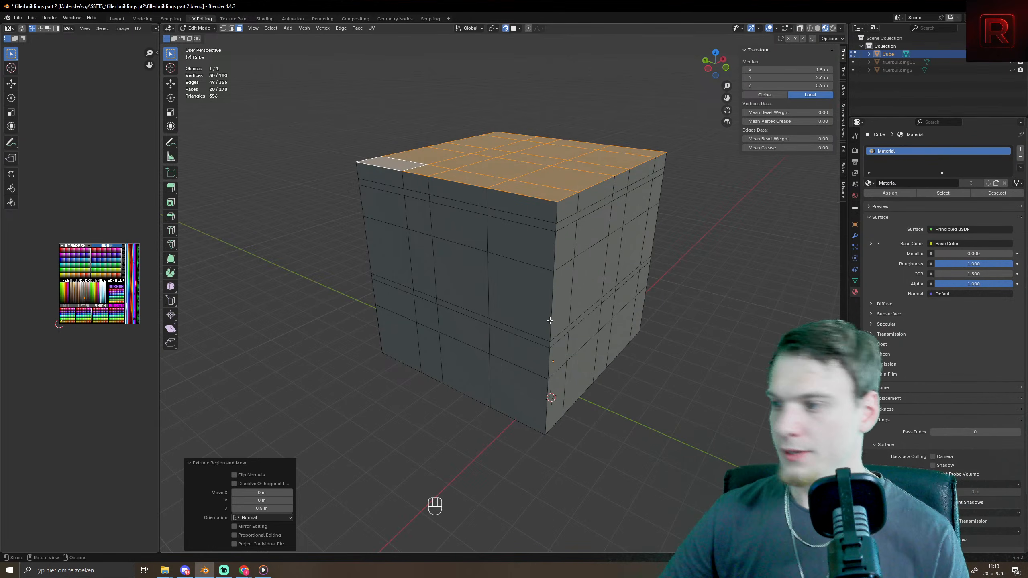
middle_drag(546, 197, 693, 268)
key(i)
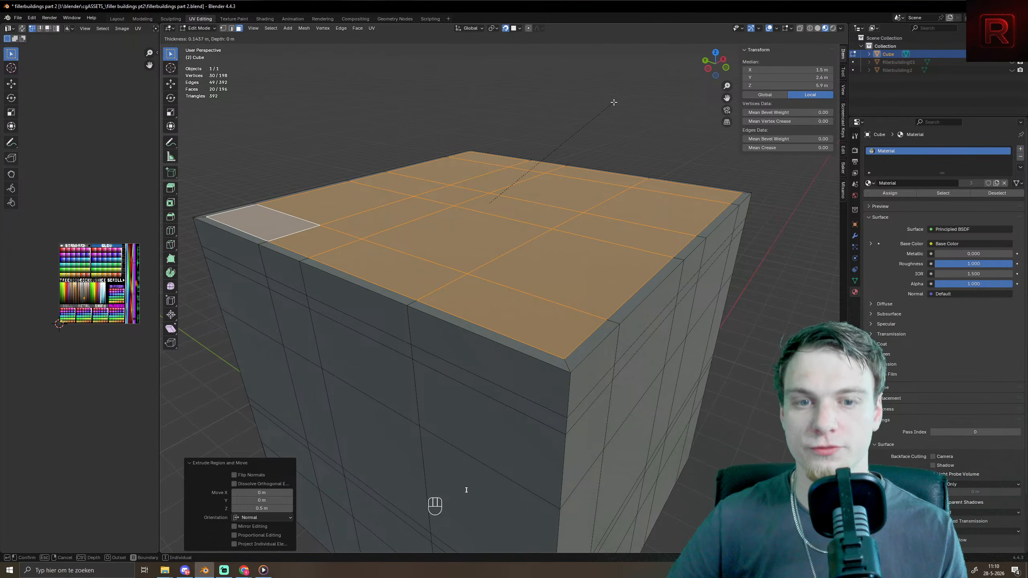
click(612, 109)
key(e)
click(615, 131)
key(Tab)
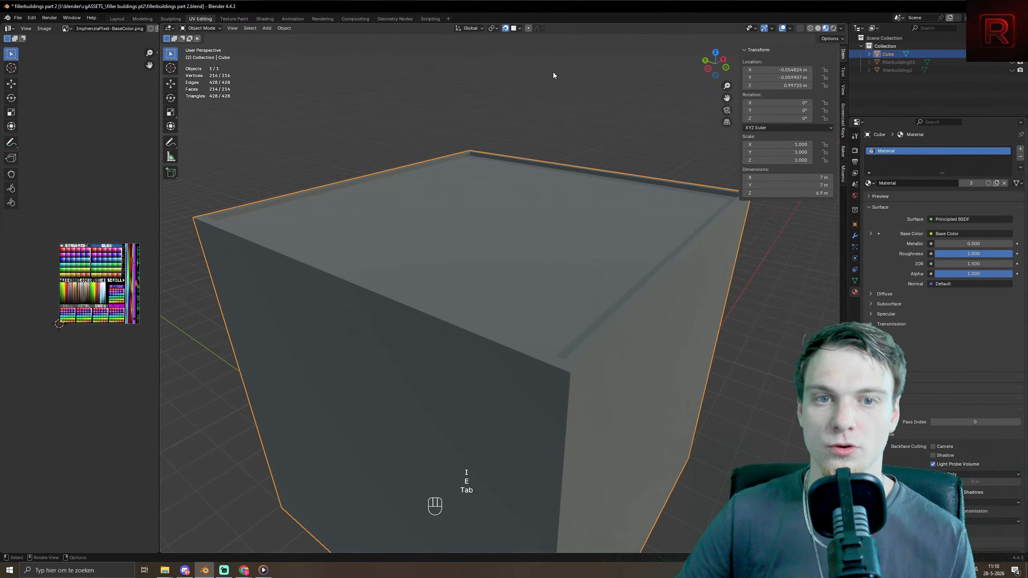
- Extrude the two uppermost face rings and the thin band between storeys outward along their normals by about 0.1 m
scroll(603, 203, down, 6)
key(Tab)
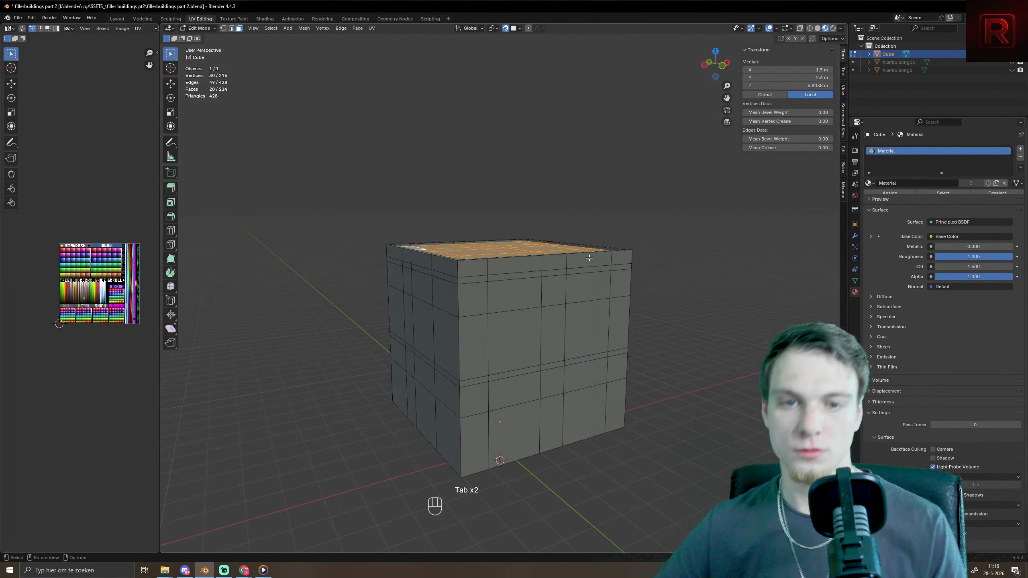
key(ctrl+KP_Add)
key(ctrl+KP_Add)
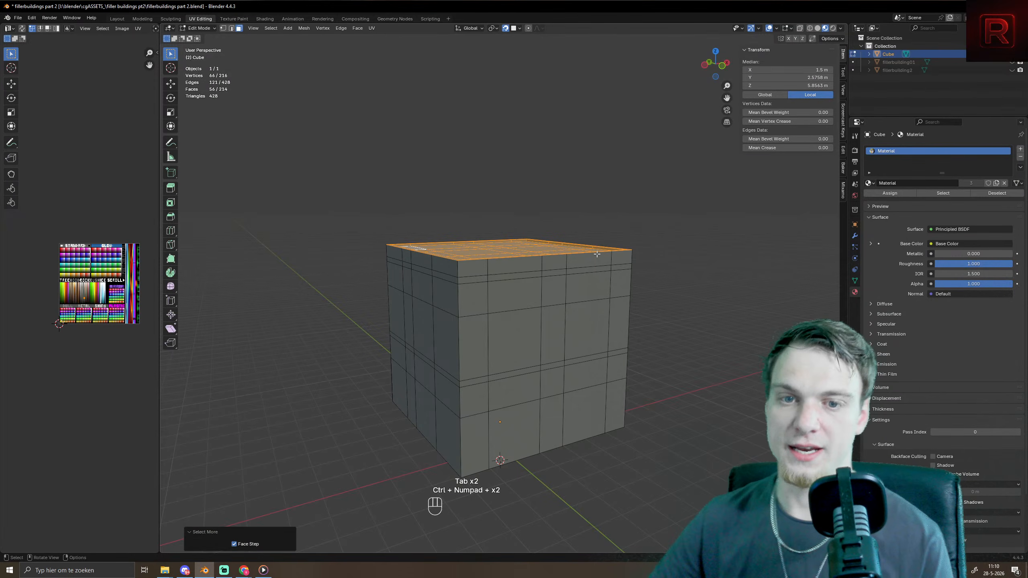
key(3)
alt+click(459, 271)
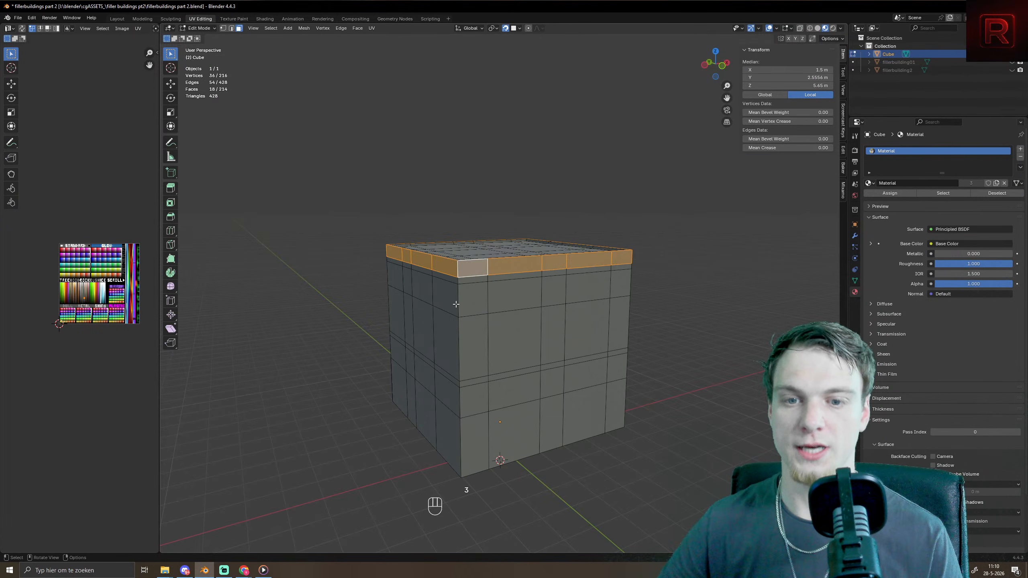
alt+shift+click(457, 281)
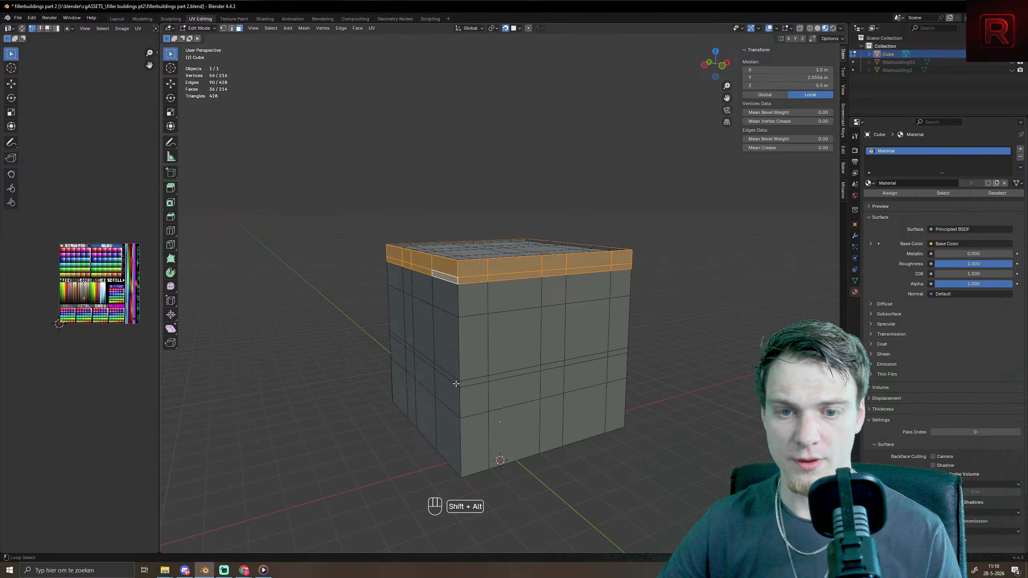
alt+shift+click(462, 381)
key(alt+e)
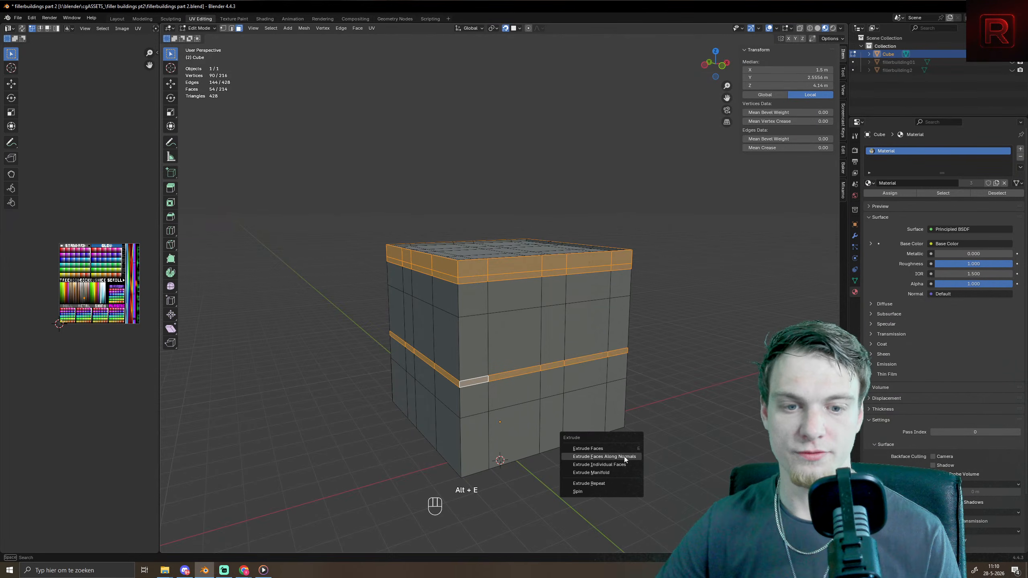
click(624, 457)
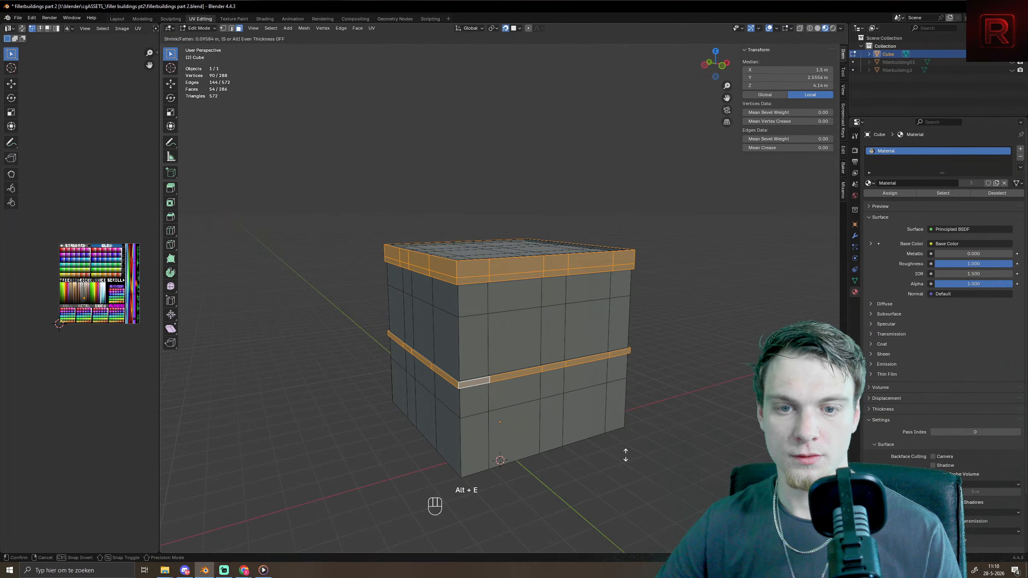
click(625, 455)
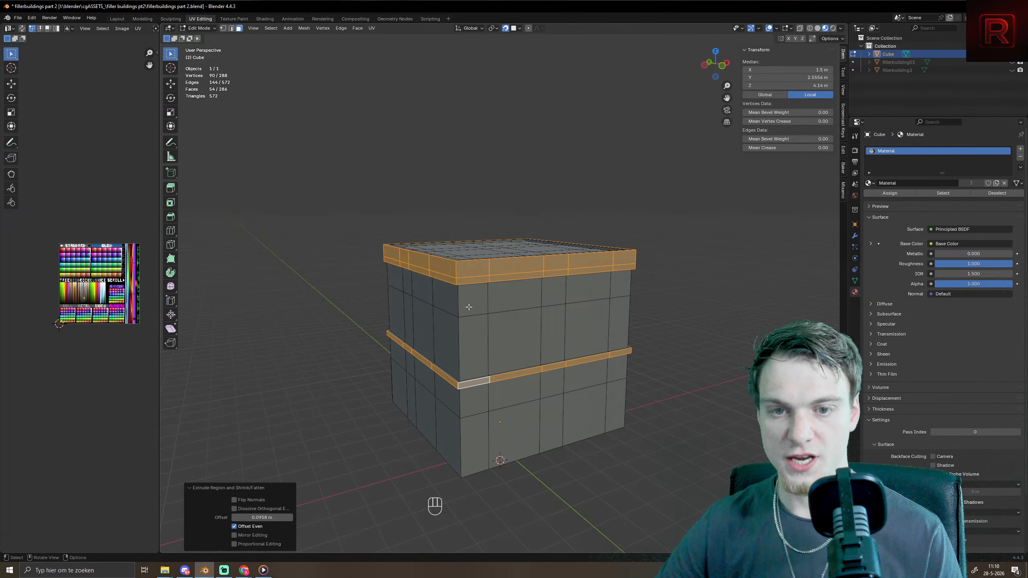
- Move the UVs of the protruding bands to a darker grey in the palette's ROCK section
key(ctrl+KP_Add)
scroll(93, 273, up, 5)
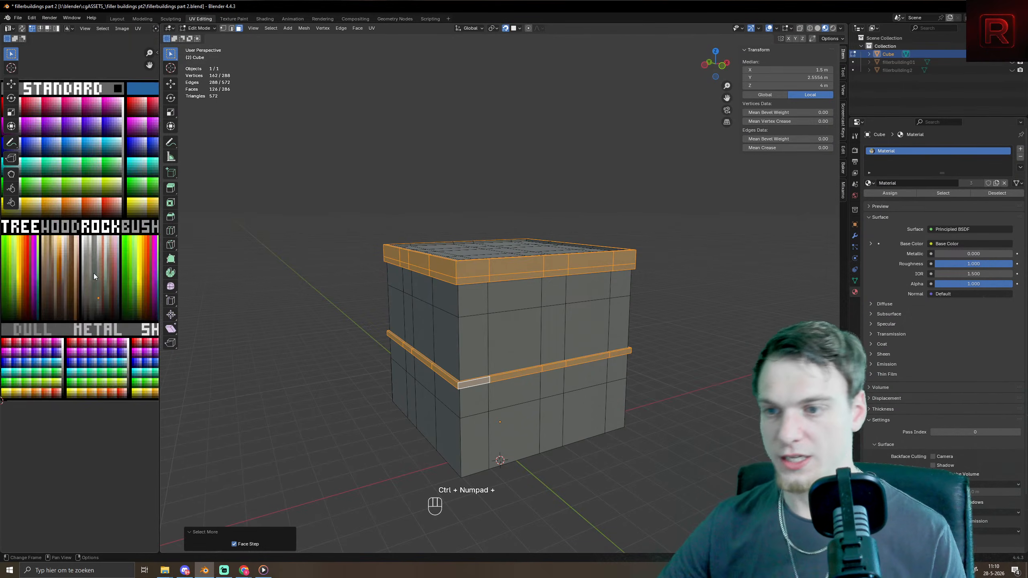
scroll(80, 302, up, 4)
key(g)
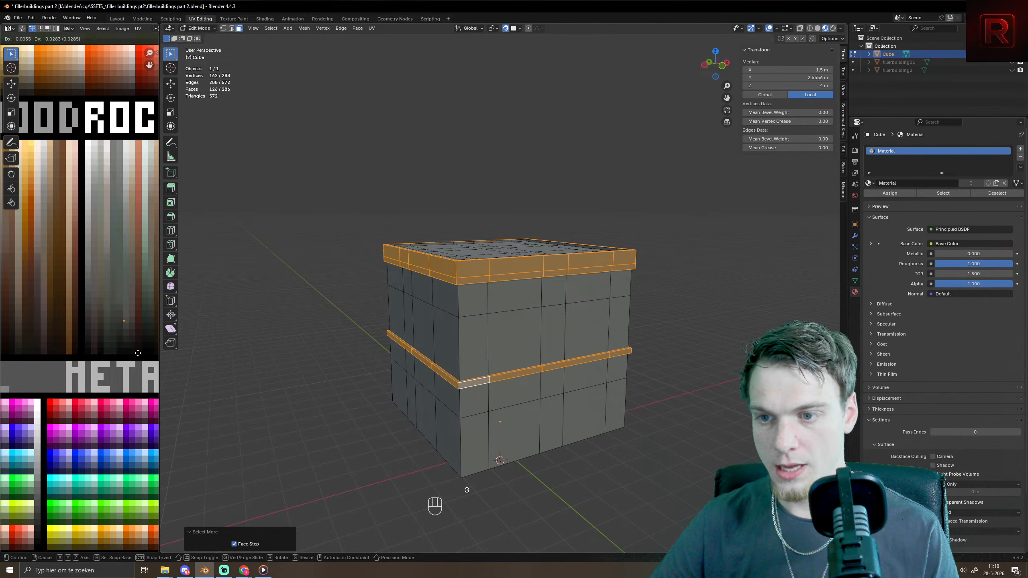
click(138, 353)
key(Tab)
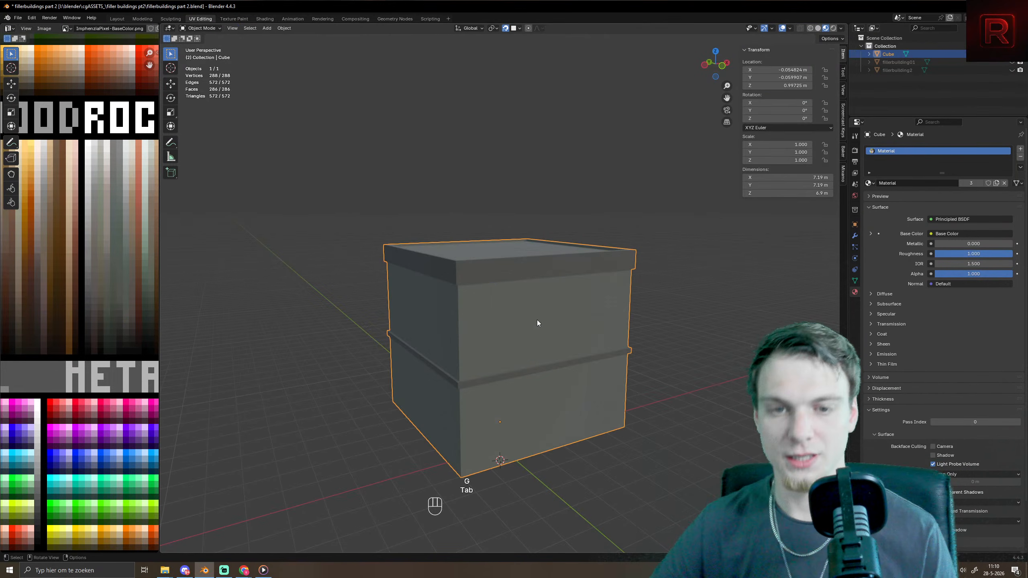
- Select the recessed roof with its inner parapet faces and move their UVs to a near-black shade in the ROCK section
middle_drag(536, 320, 554, 343)
scroll(554, 342, up, 4)
key(Tab)
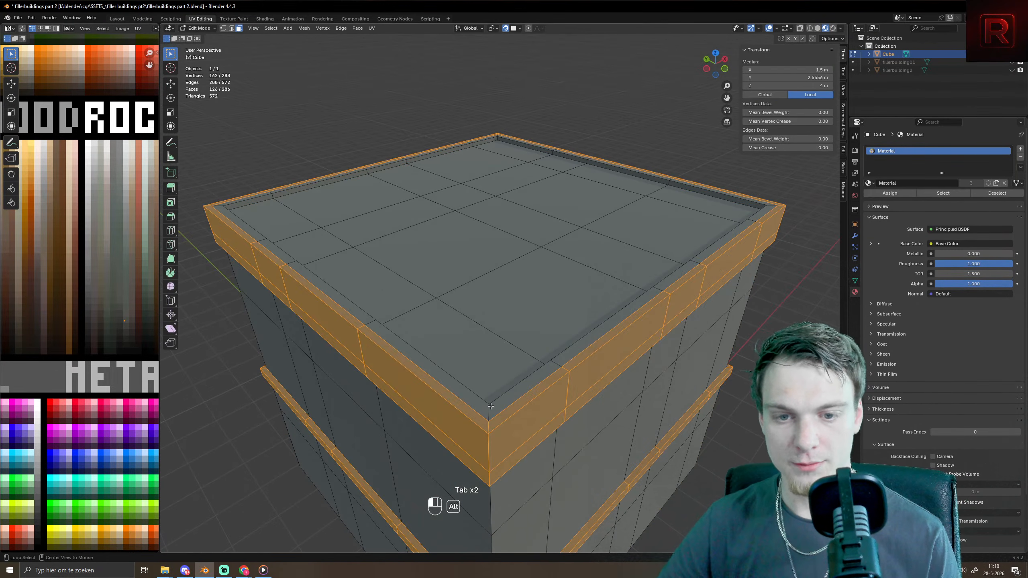
alt+click(491, 405)
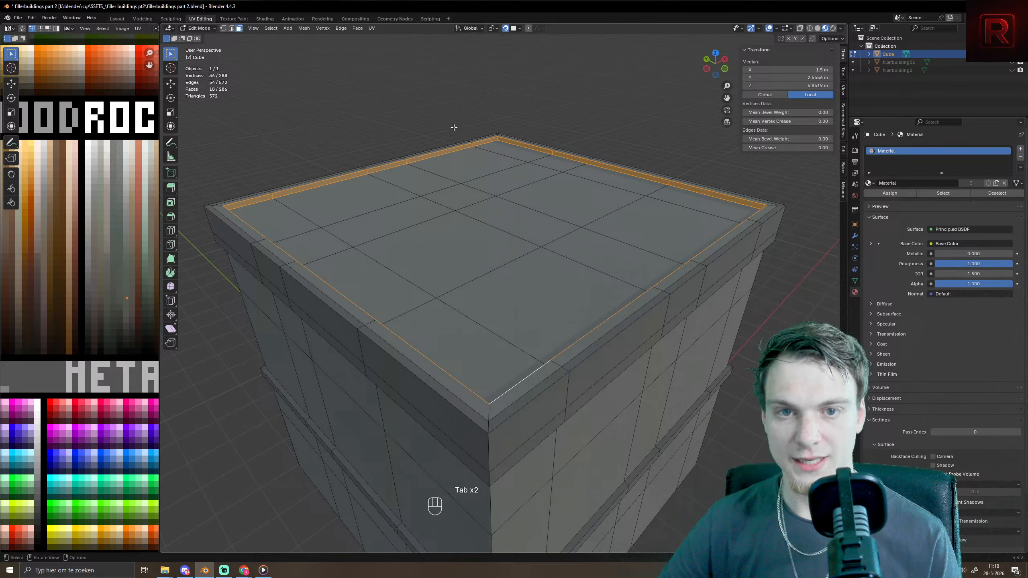
alt+shift+click(489, 410)
key(KP_7)
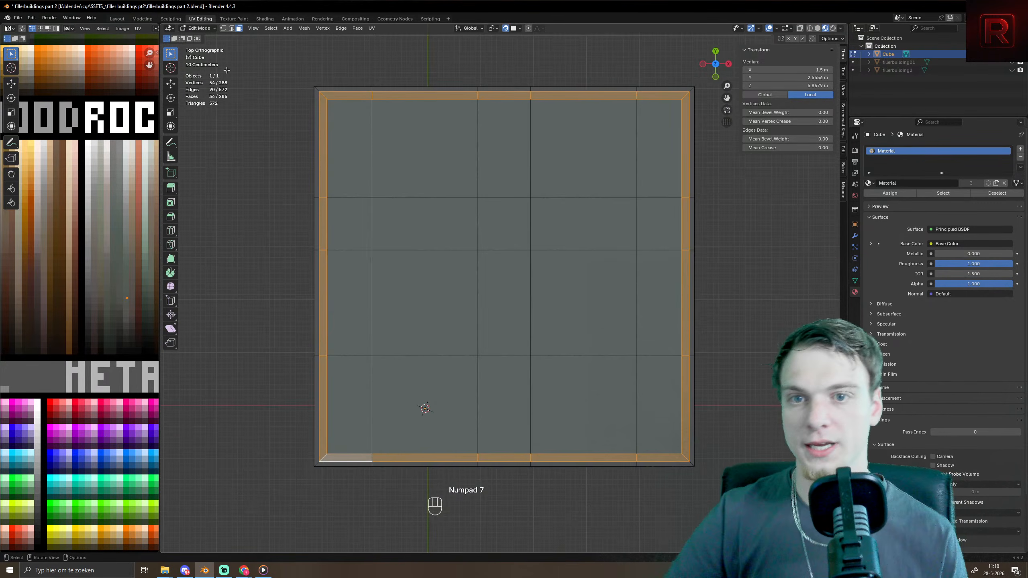
drag(351, 127, 690, 462)
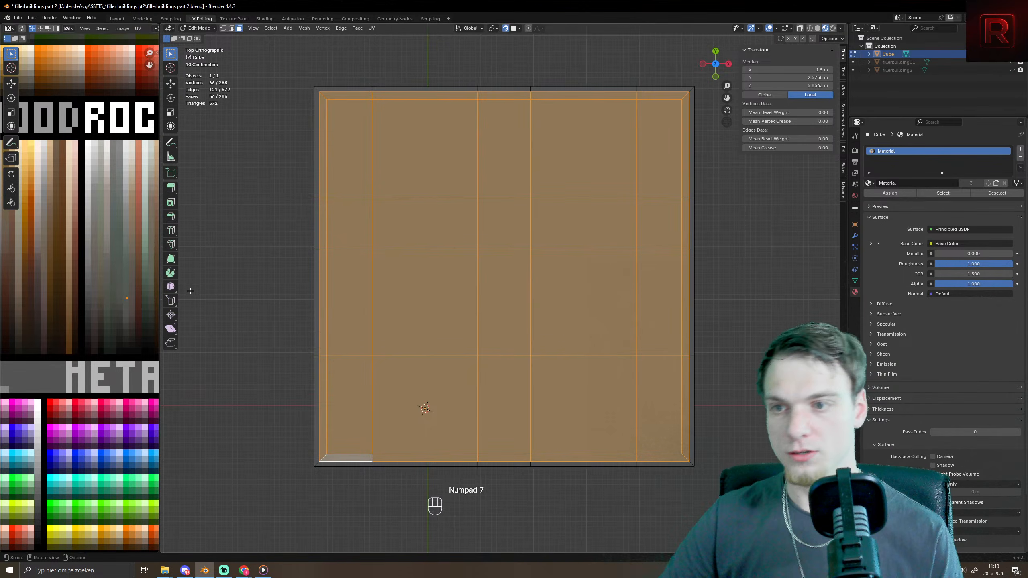
key(g)
click(143, 354)
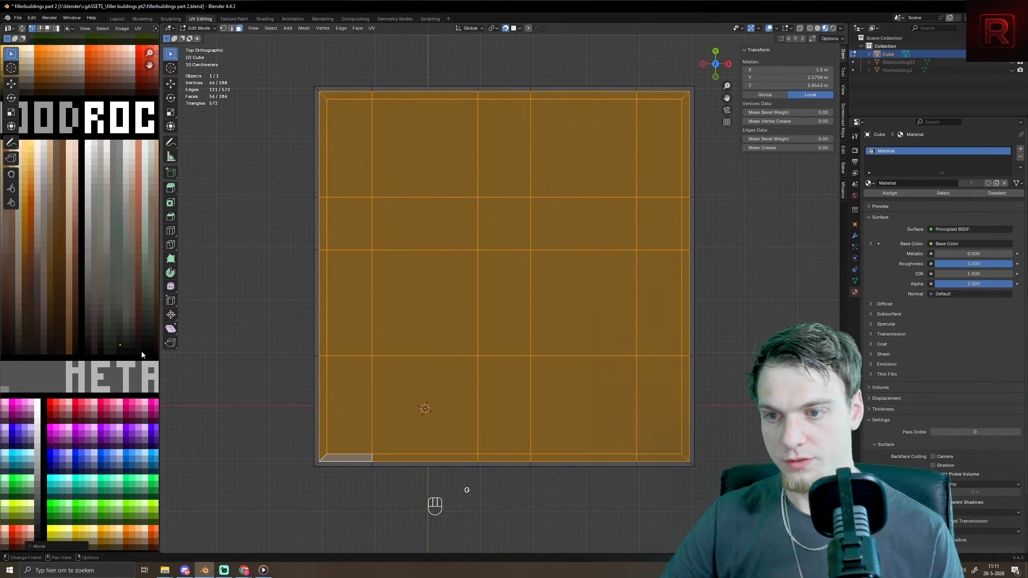
key(Tab)
middle_drag(648, 279, 493, 335)
- Grow the roof selection to include the whole parapet band and move its UVs down to darker ROCK shades
key(Tab)
key(3)
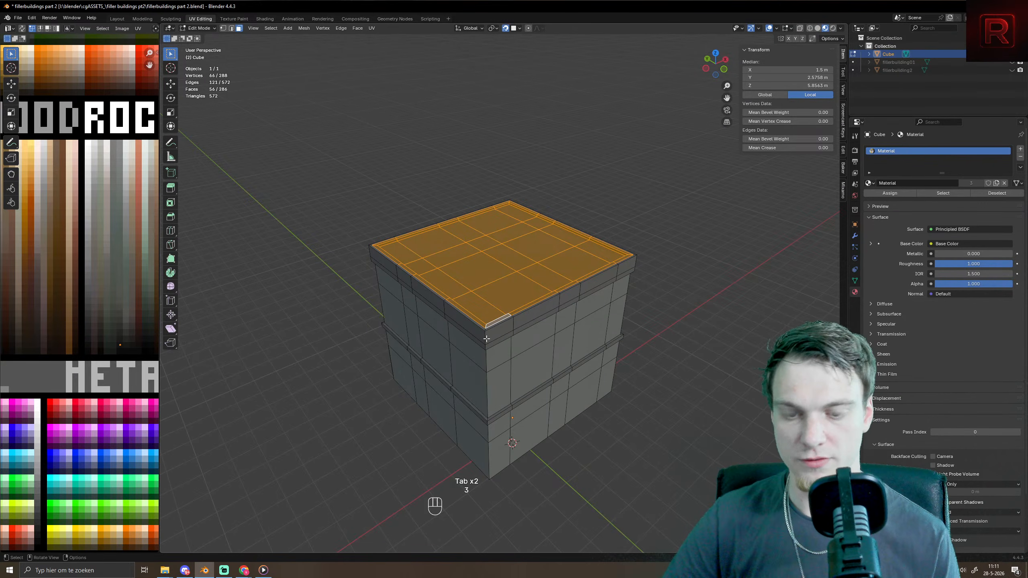
key(ctrl+KP_Add)
key(ctrl+KP_Add)
key(ctrl+KP_Add)
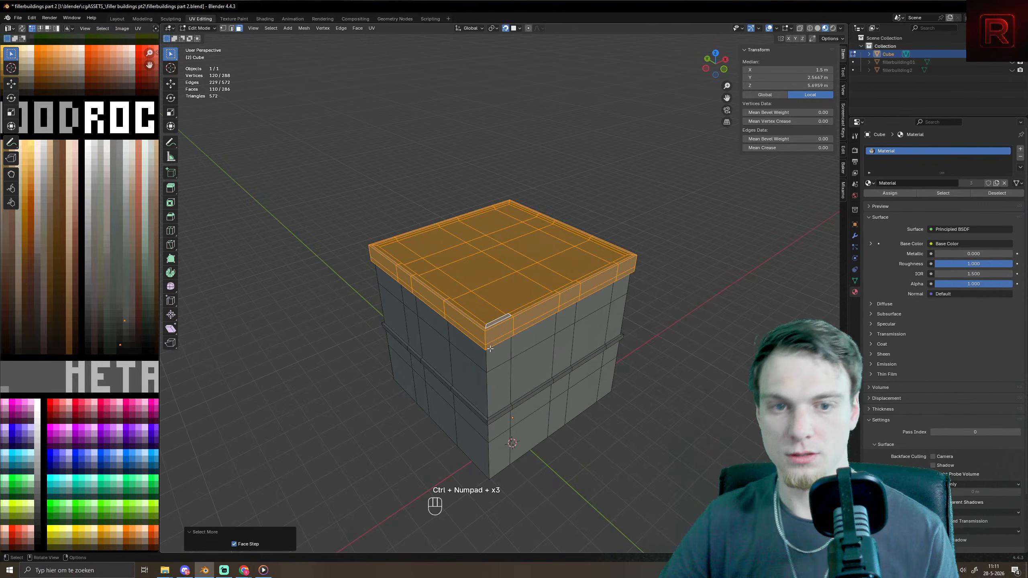
key(g)
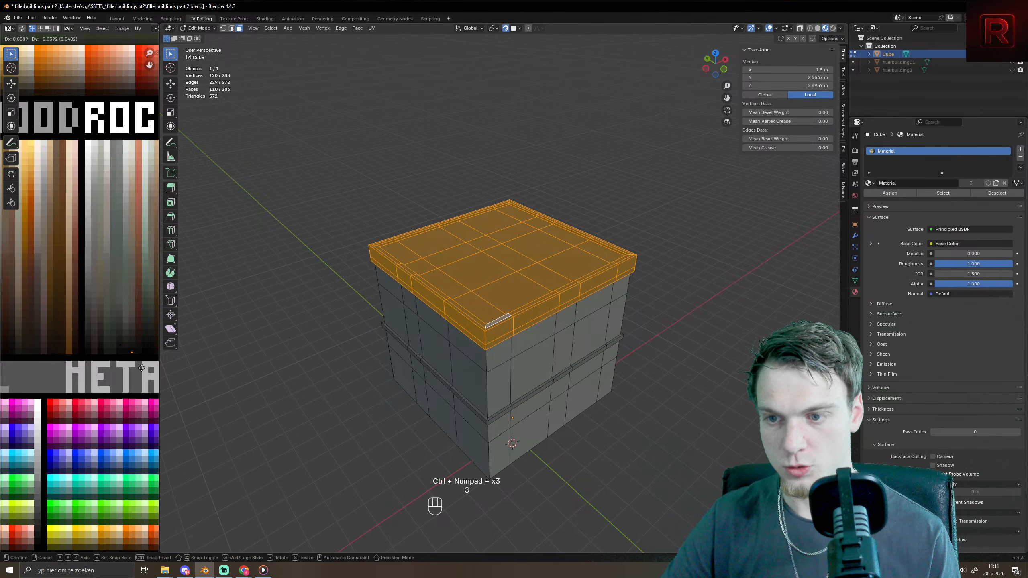
click(130, 364)
key(Tab)
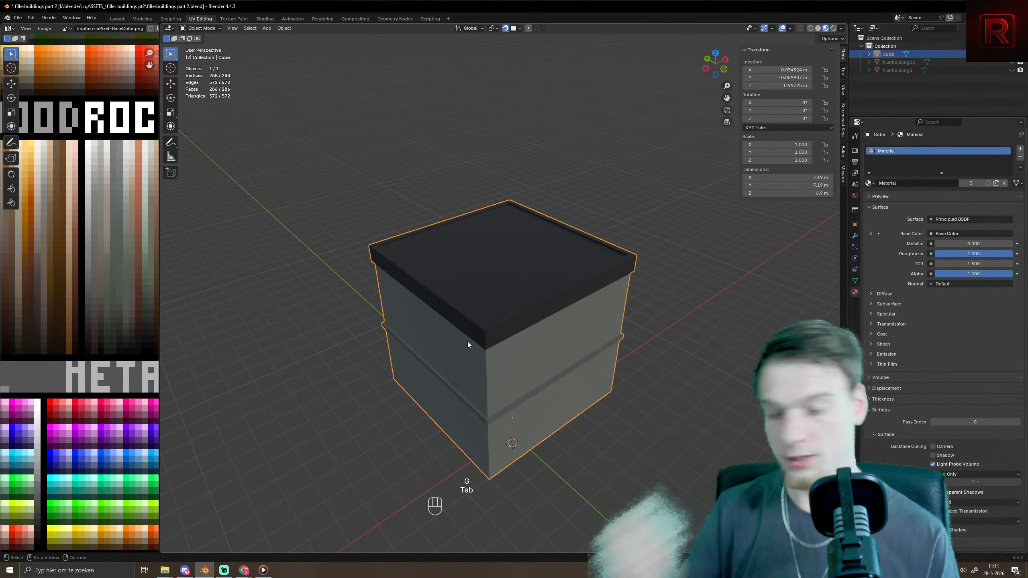
- Fine-tune the position of the roof and parapet UVs among the palette's darkest ROCK shades
scroll(138, 379, up, 6)
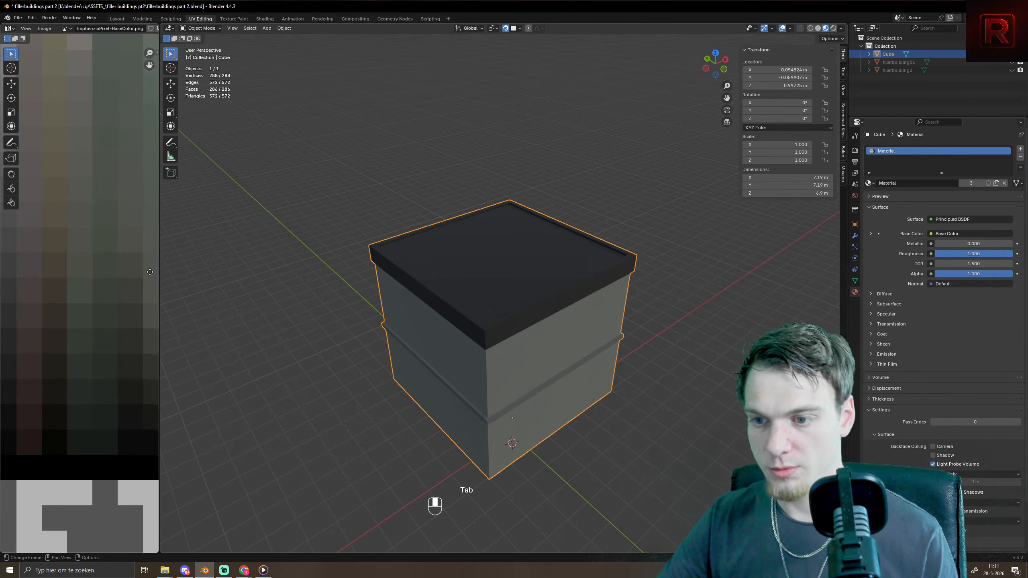
key(Tab)
key(g)
click(122, 384)
key(Tab)
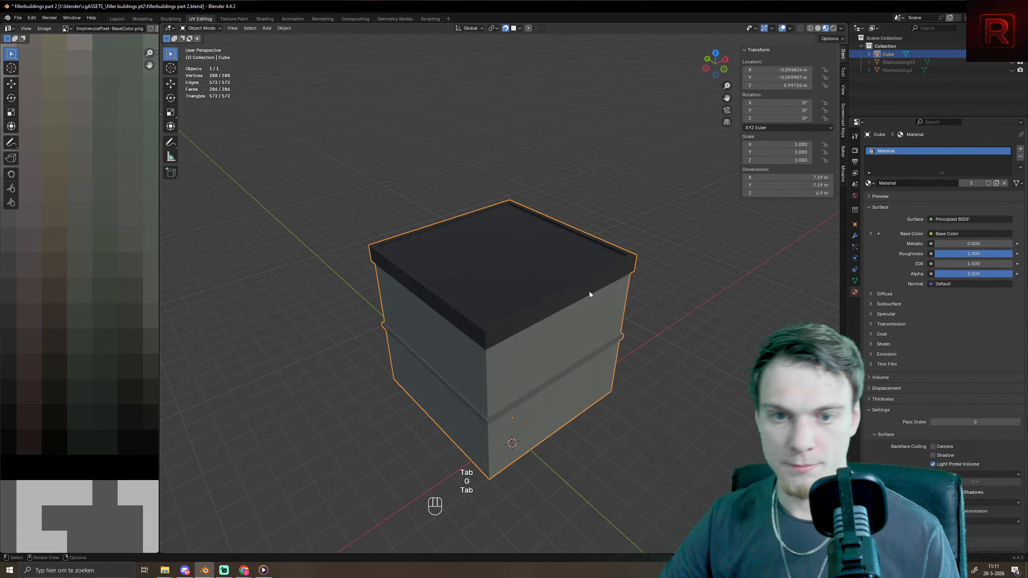
- Select the six window-sized wall faces around the upper storey, covering all sides of the building
scroll(590, 290, down, 4)
middle_drag(599, 280, 571, 291)
scroll(578, 374, up, 5)
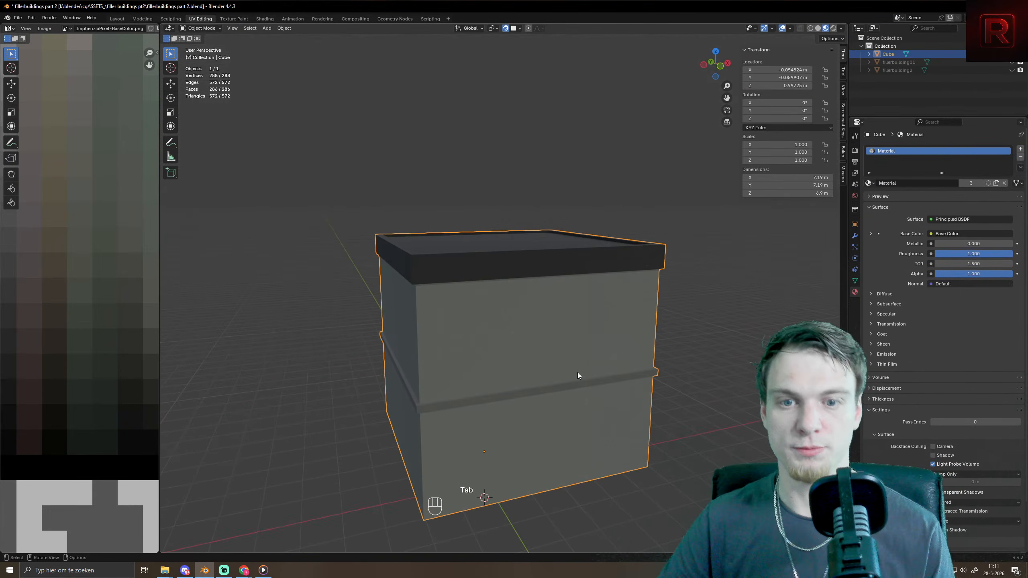
key(Tab)
click(486, 382)
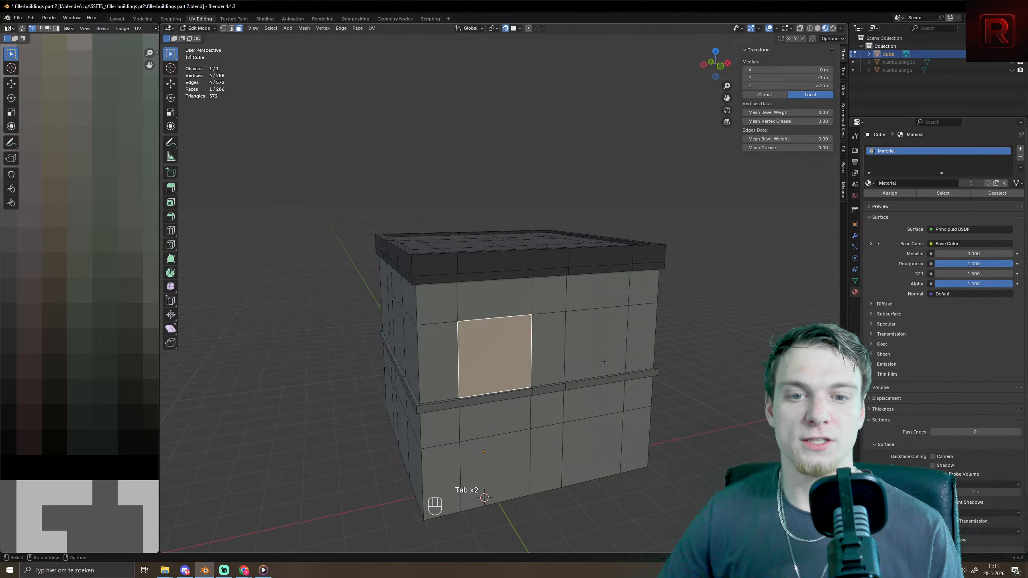
shift+click(597, 346)
middle_drag(596, 346, 406, 398)
shift+click(405, 340)
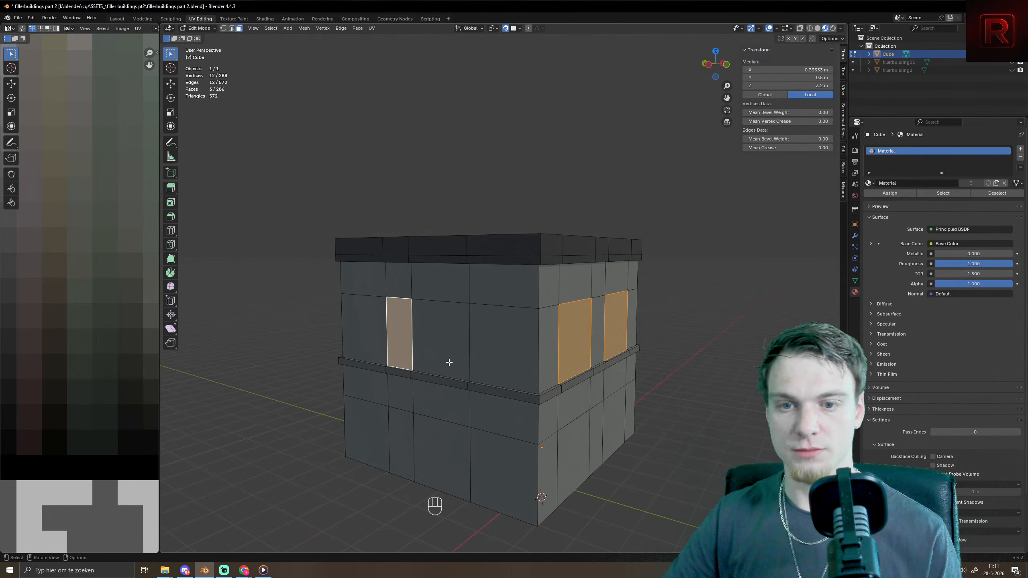
key(ctrl+z)
shift+click(429, 355)
mouse_move(429, 355)
middle_down()
mouse_move(463, 392)
mouse_move(520, 305)
mouse_move(554, 369)
mouse_move(449, 355)
middle_up()
shift+click(563, 302)
shift+click(555, 377)
shift+click(609, 376)
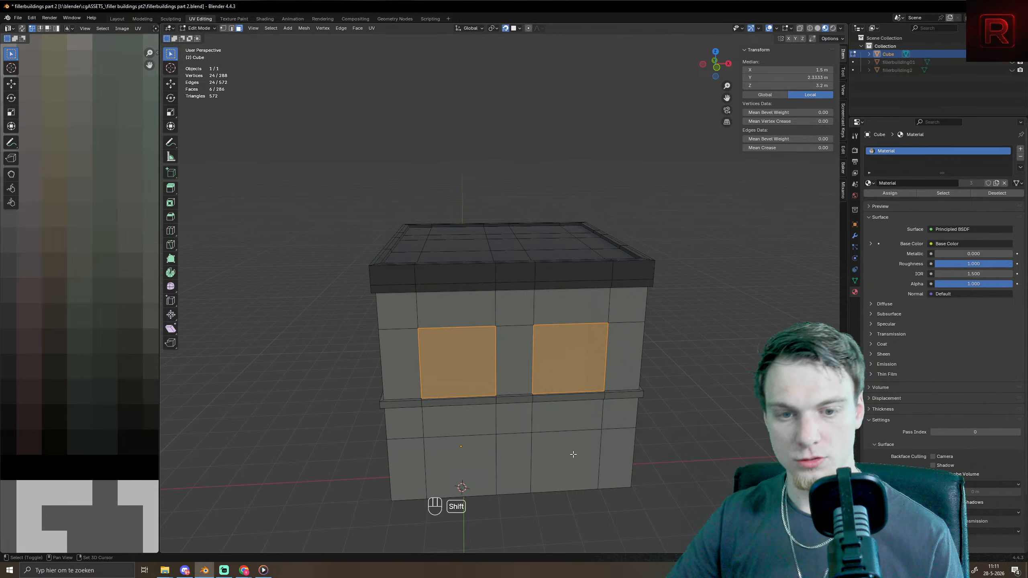
middle_drag(530, 410, 512, 414)
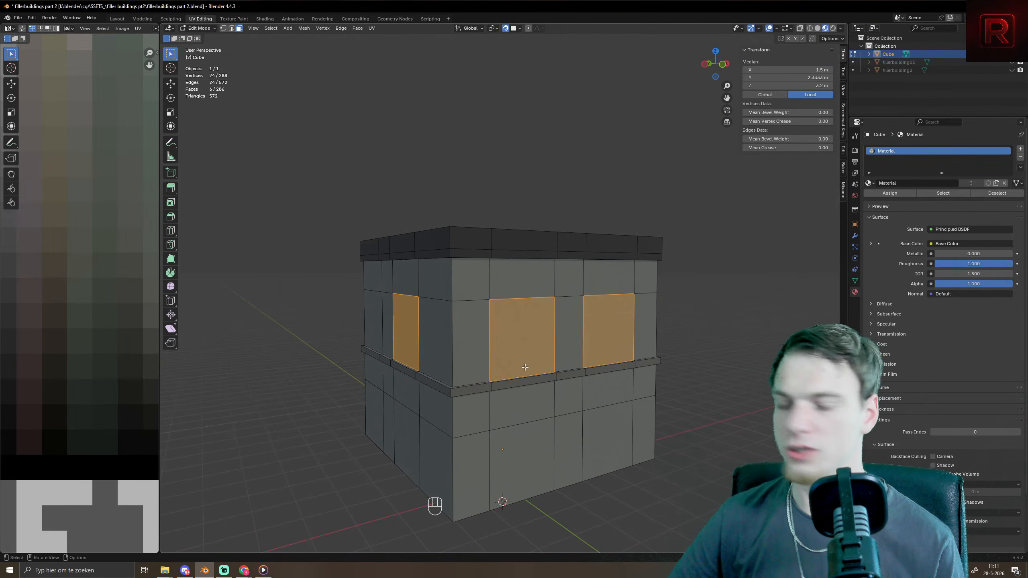
shift+middle_drag(523, 374, 458, 354)
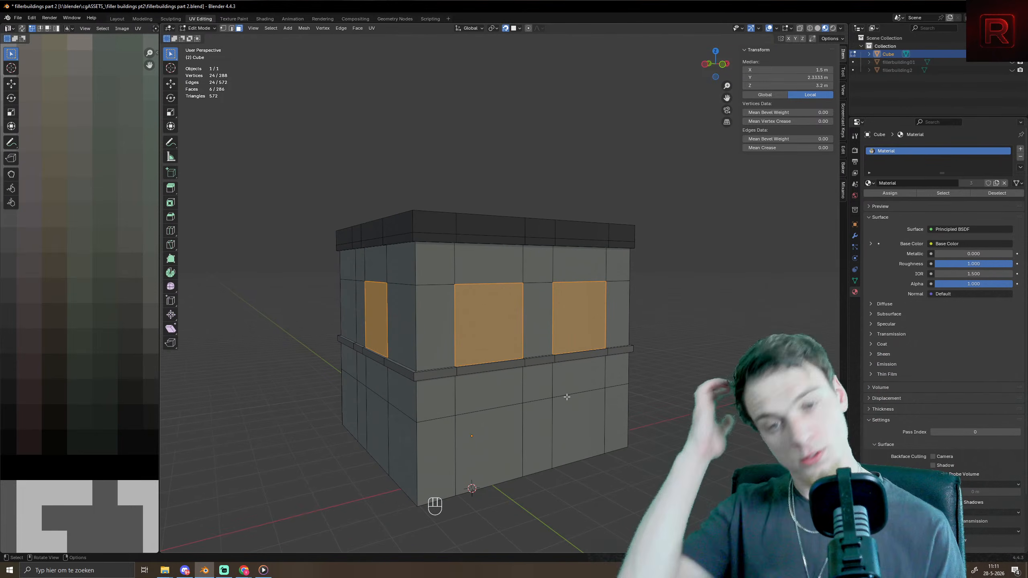
middle_drag(569, 395, 501, 303)
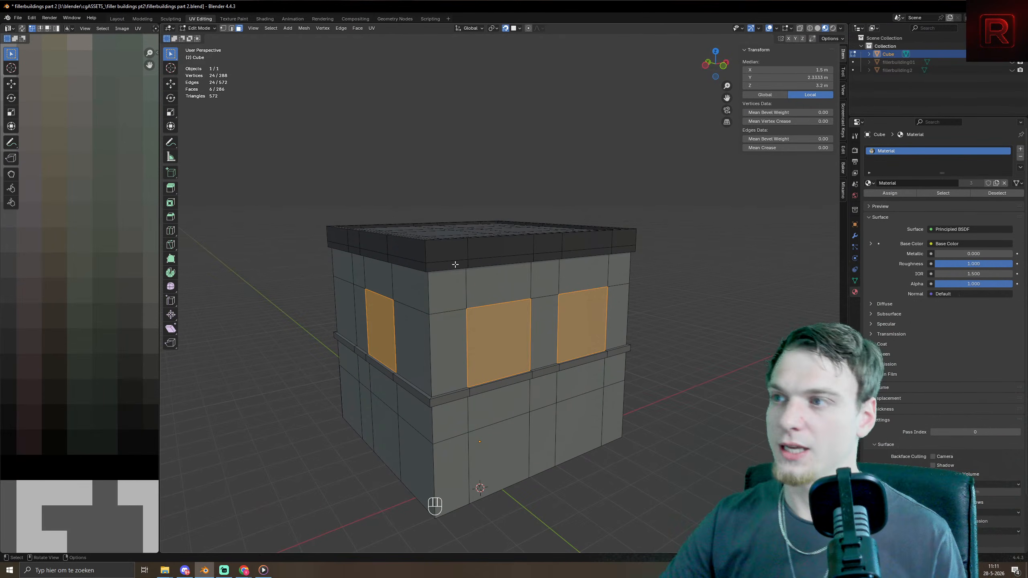
scroll(454, 297, up, 3)
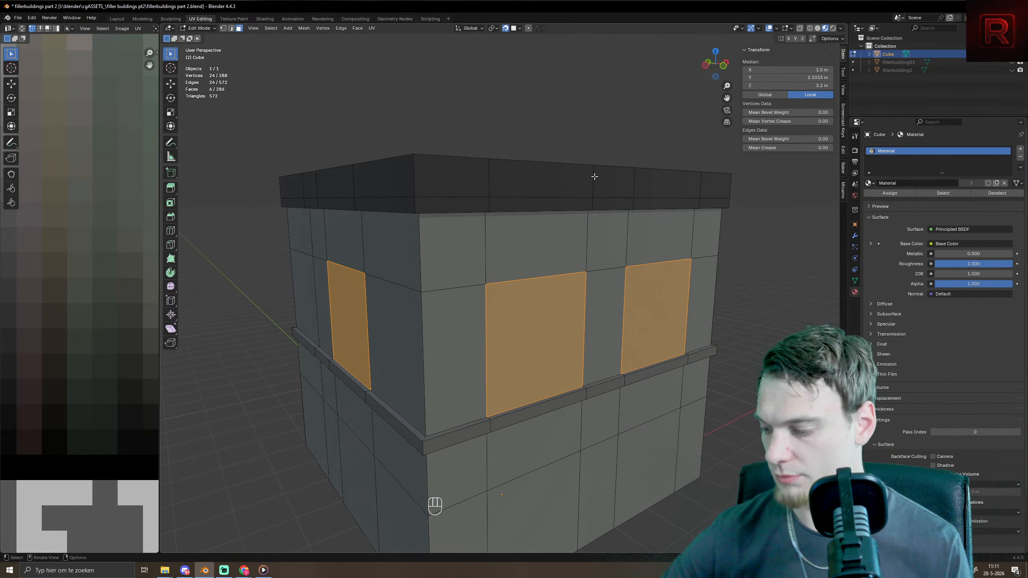
key(i)
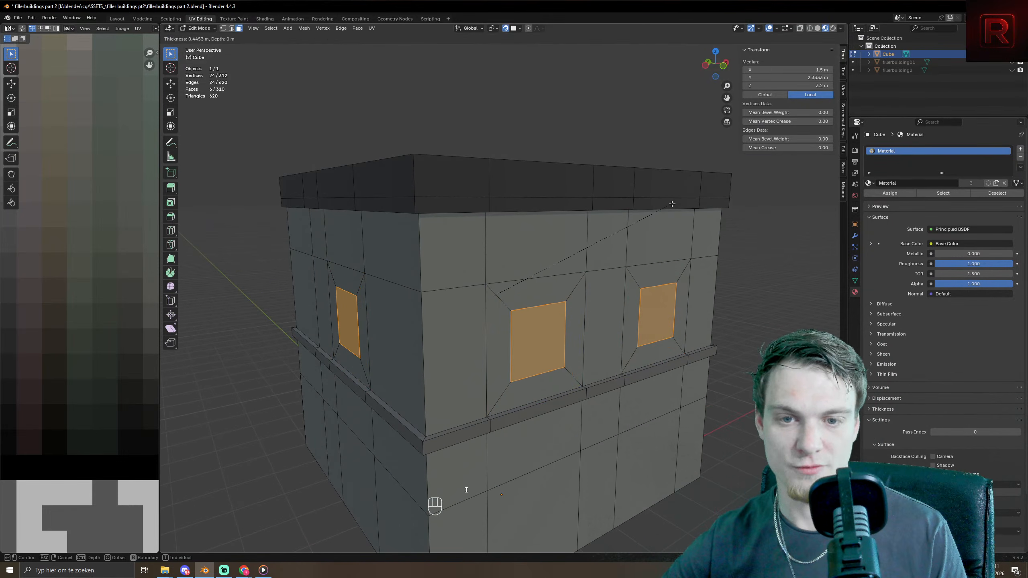
click(670, 207)
key(ctrl+z)
- Inset the six selected window faces by about 0.31 m and inset them again by about 0.11 m
key(i)
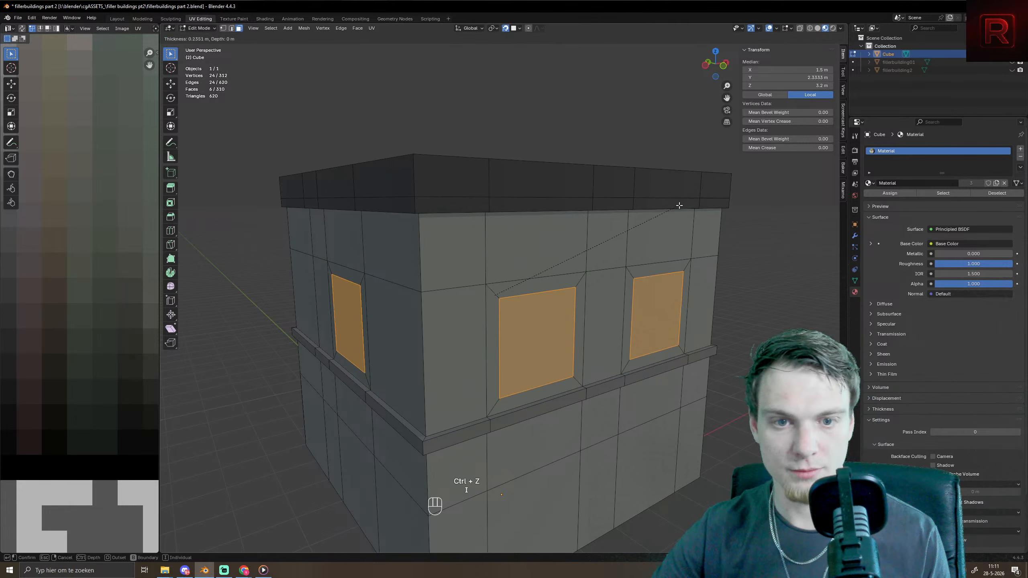
click(677, 207)
key(i)
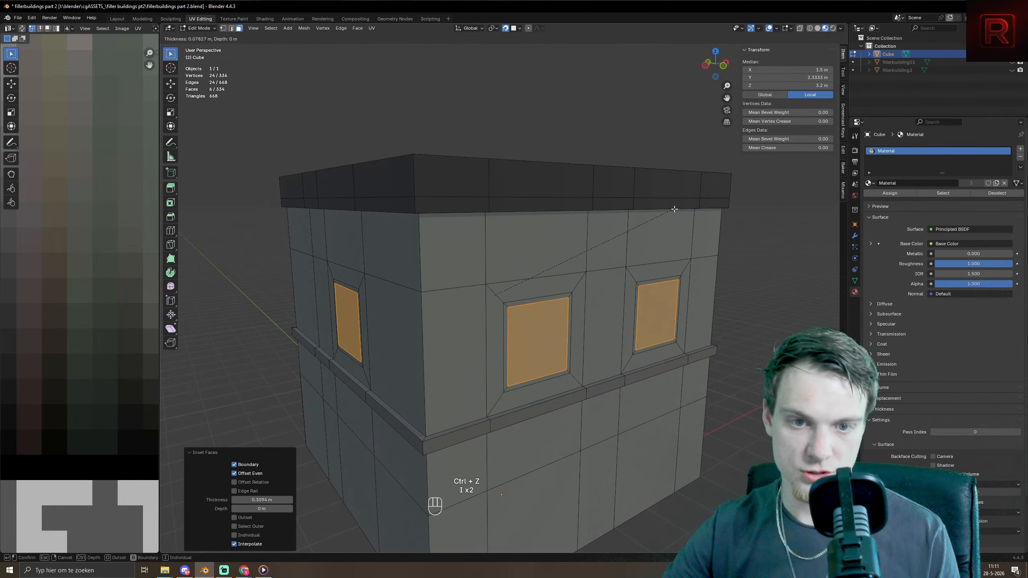
click(583, 357)
- Extrude the inner window faces inward along their normals by about 0.06 m
scroll(582, 356, up, 4)
middle_drag(627, 381, 619, 338)
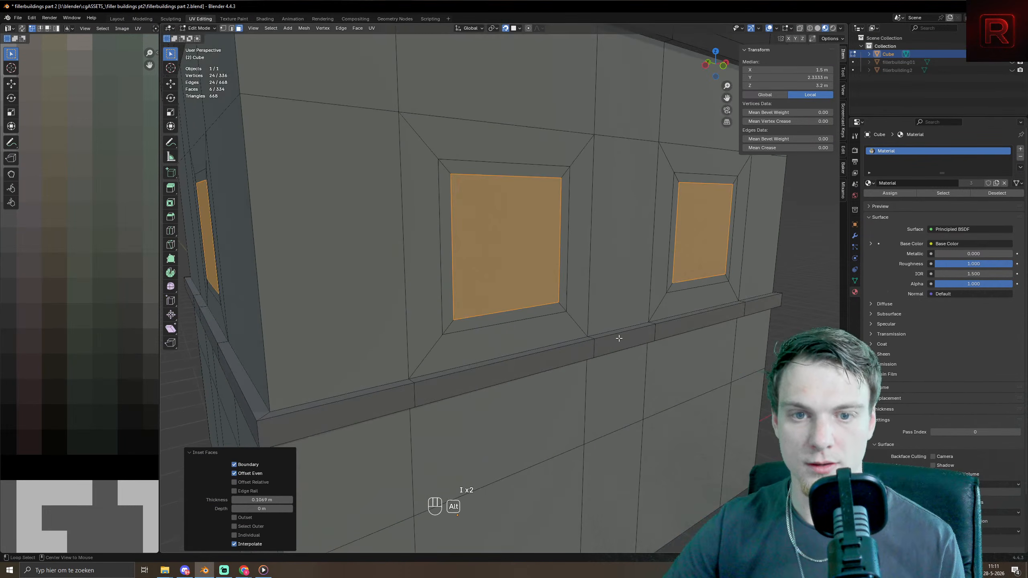
key(alt+e)
click(619, 337)
click(621, 340)
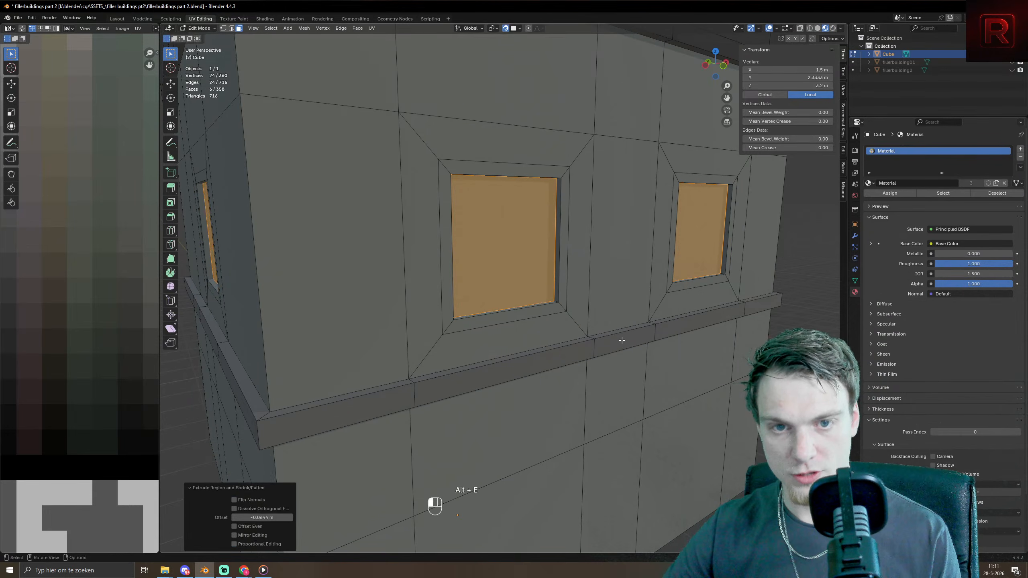
- Inset the recessed window faces by about 0.07 m and extrude them inward along their normals by about 0.08 m
key(i)
click(615, 340)
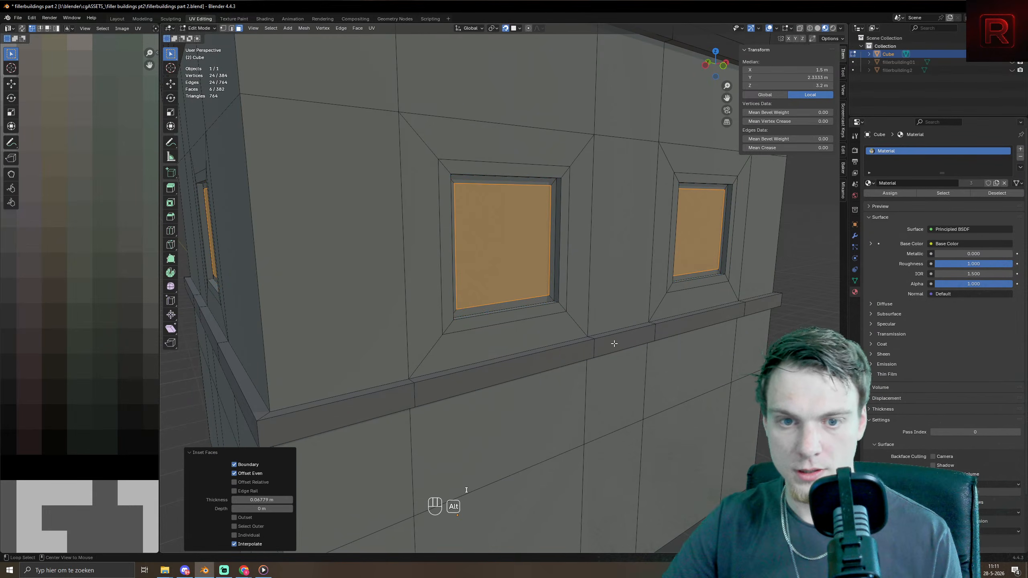
key(alt+e)
click(614, 344)
click(613, 346)
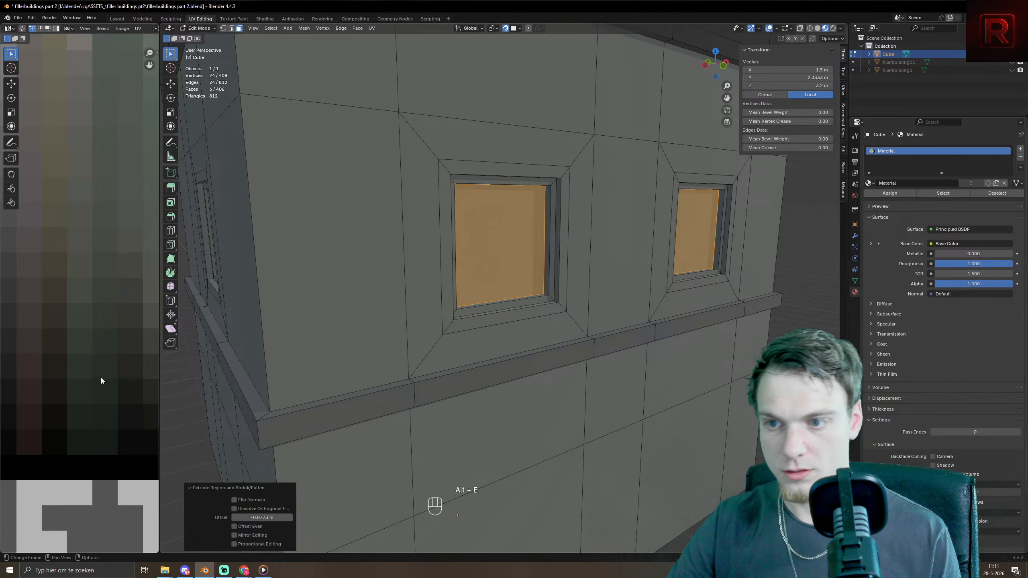
- Move the UVs of the six window panes to a muted blue in the palette's ICE section
scroll(102, 377, down, 5)
key(g)
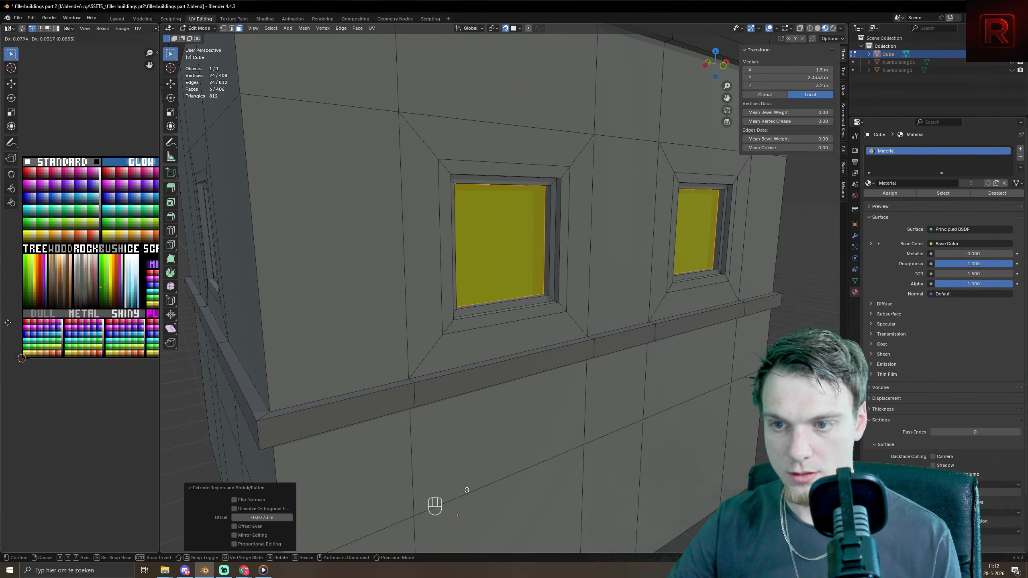
click(9, 324)
key(KP_Decimal)
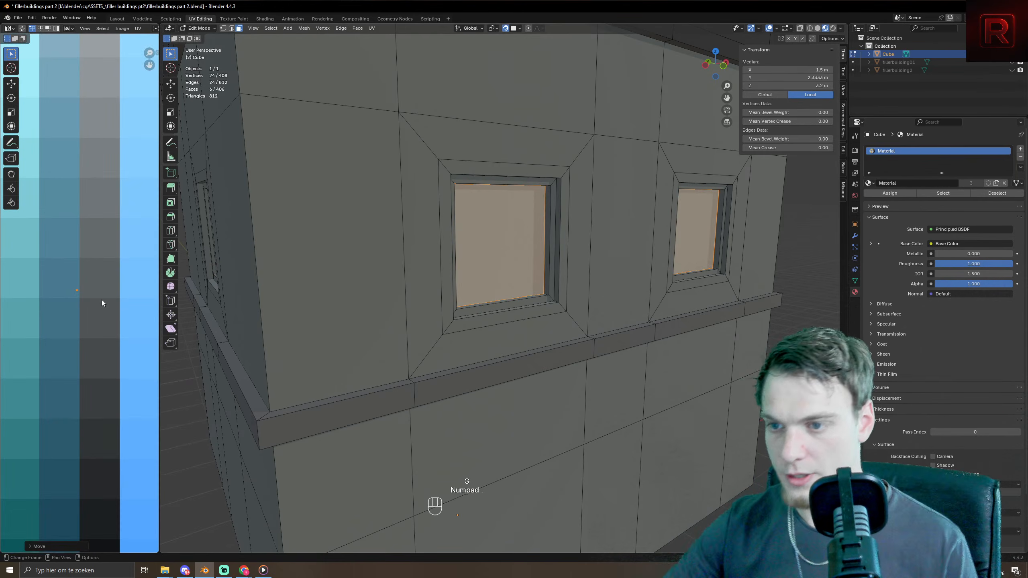
key(g)
click(71, 335)
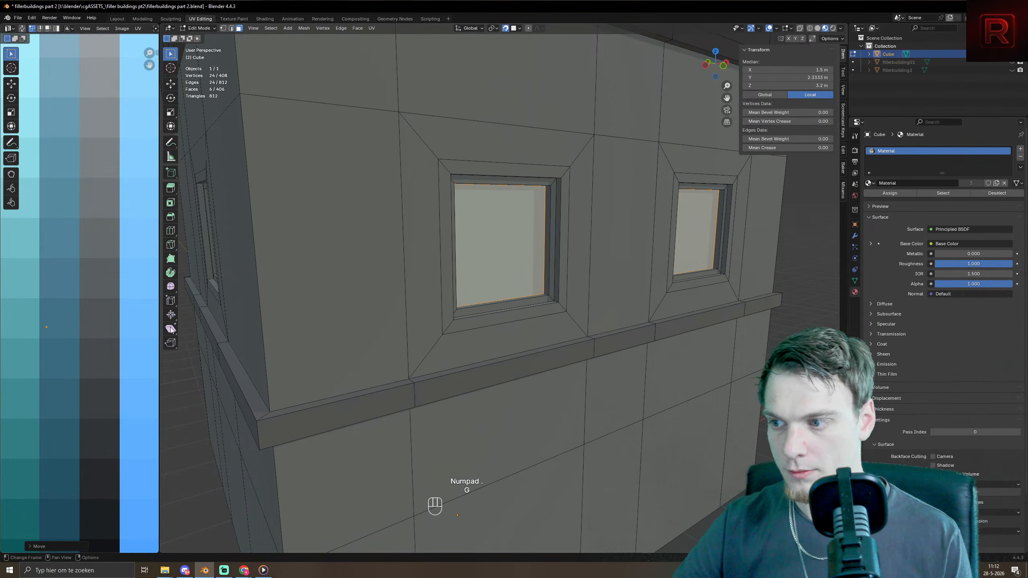
- Add a horizontal loop cut around the upper storey that splits the window panes into upper and lower halves
key(Tab)
scroll(521, 295, down, 8)
key(Tab)
key(ctrl+r)
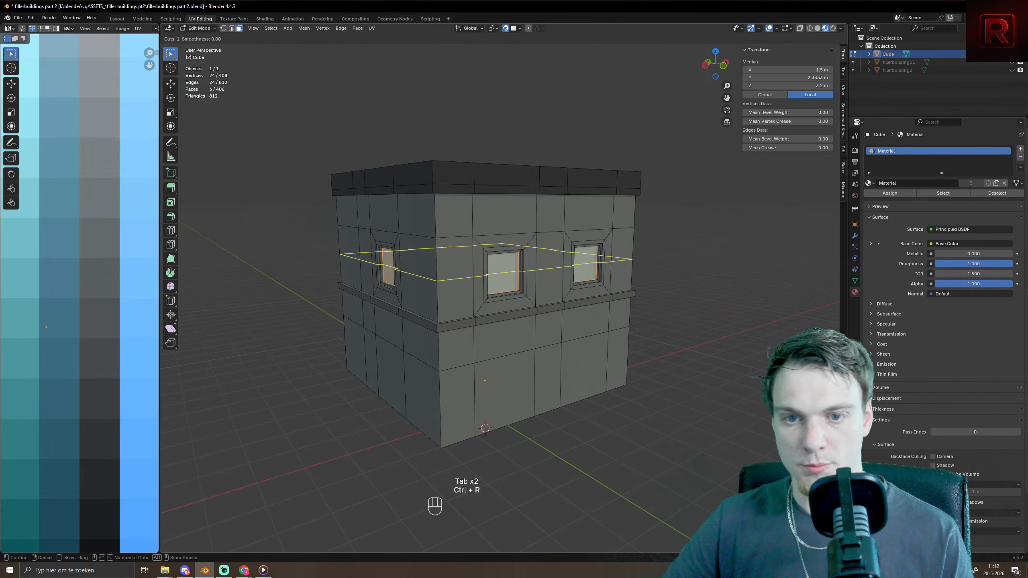
click(467, 284)
- Select the upper half of all six window panes in face mode
key(3)
click(503, 263)
shift+click(580, 254)
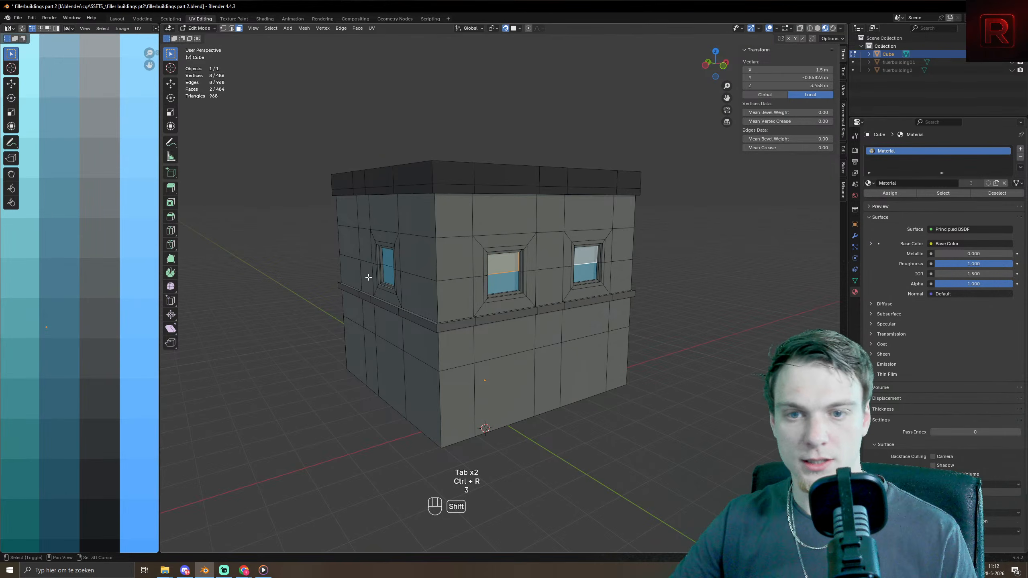
shift+click(388, 256)
middle_drag(476, 256, 370, 298)
shift+click(390, 259)
shift+click(506, 266)
- Inset the selected upper panes by about 0.05 m and extrude them slightly inward along their normals
scroll(522, 261, up, 5)
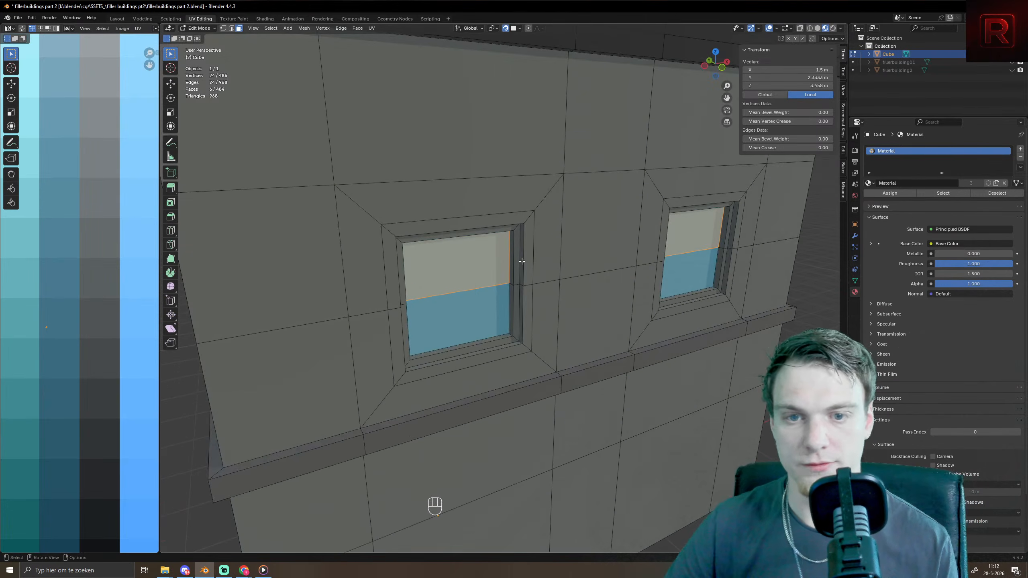
key(i)
click(543, 155)
middle_drag(544, 155, 603, 223)
key(alt+e)
click(602, 223)
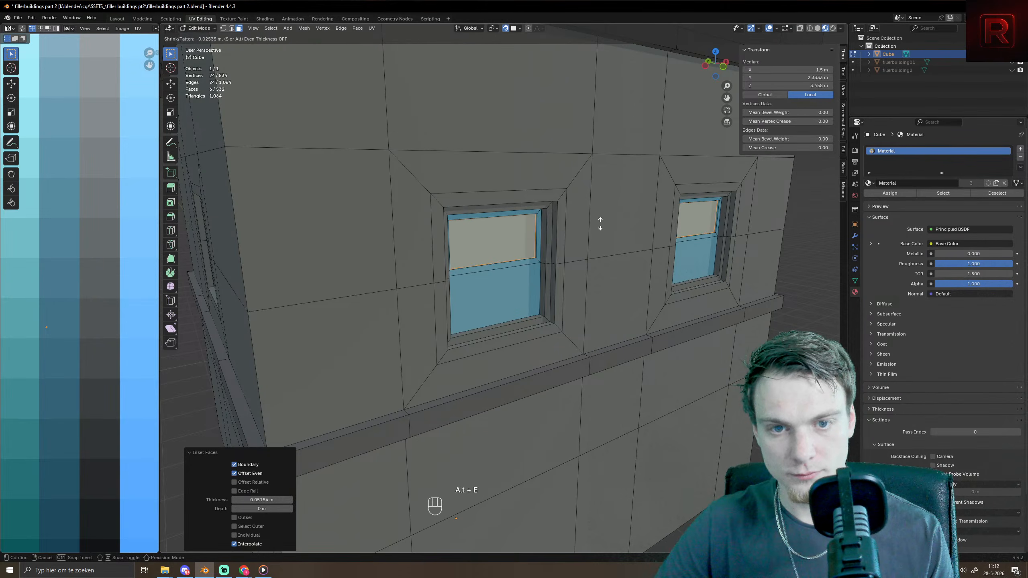
click(600, 223)
- Grow the selection to include the upper panes' frames and move the UVs to a dark brown in the palette's WOOD section
key(ctrl+KP_Add)
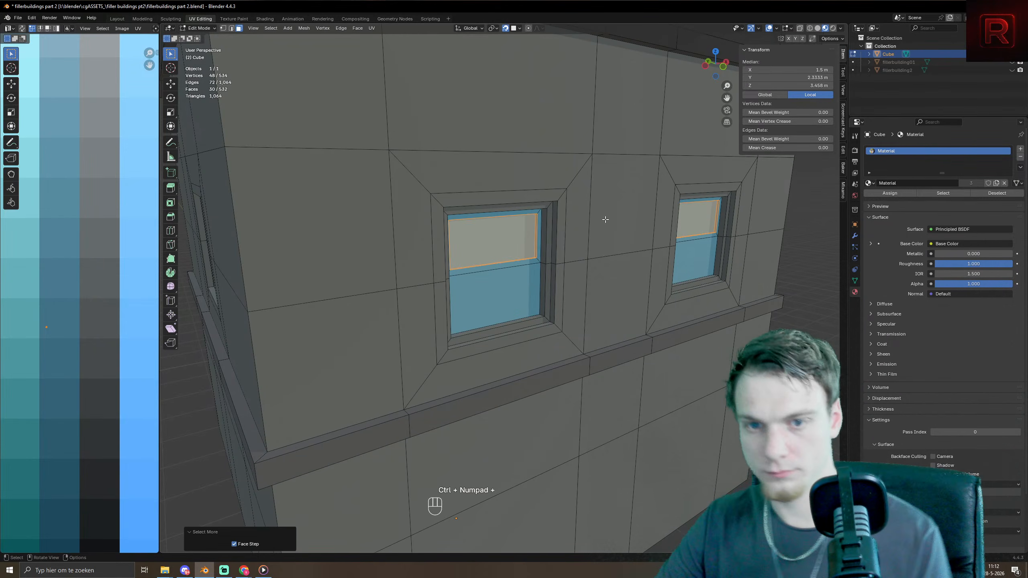
scroll(117, 348, down, 4)
scroll(121, 350, up, 2)
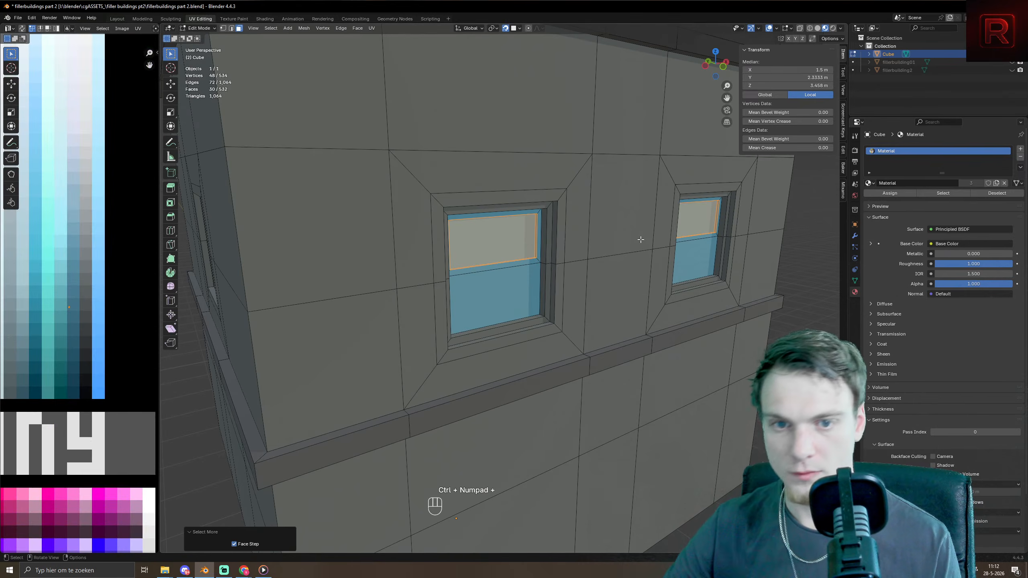
scroll(600, 263, down, 4)
scroll(600, 263, up, 3)
key(ctrl+KP_Add)
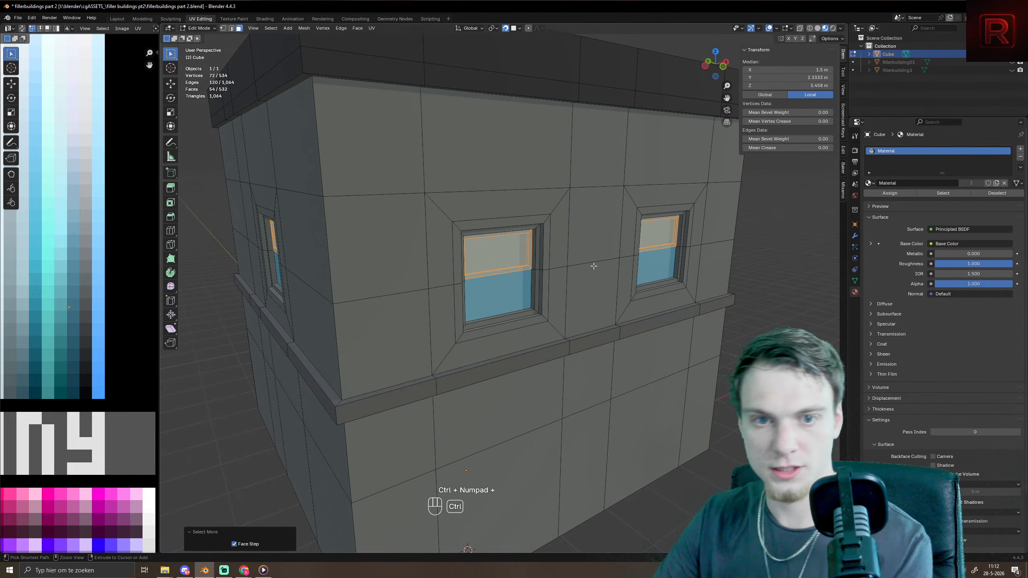
scroll(68, 296, down, 5)
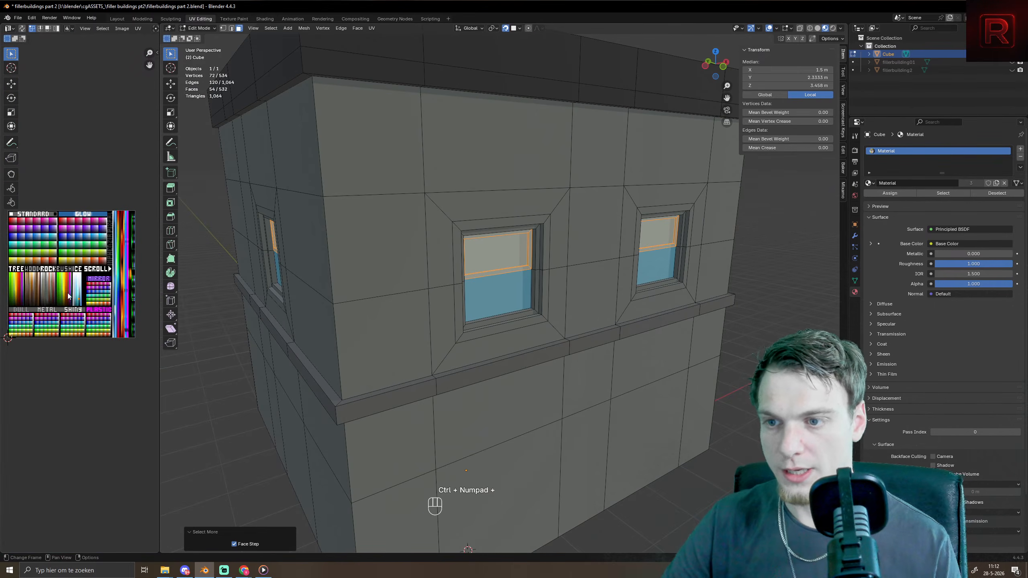
key(g)
click(43, 310)
key(Tab)
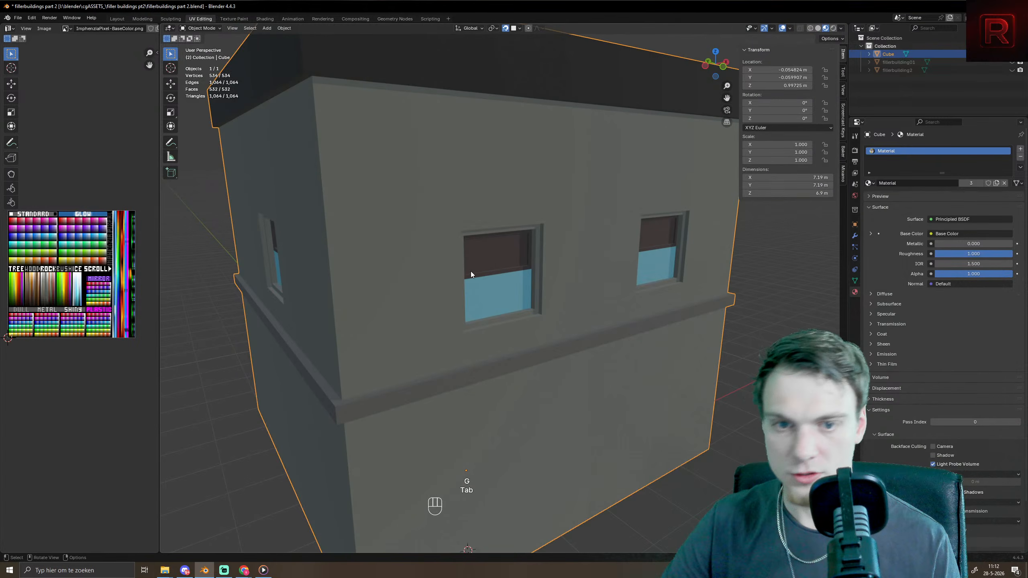
- Shrink the selection to the recessed panes with their inner sides and move their UVs to a darker brown in the WOOD section
key(Tab)
key(ctrl+KP_Subtract)
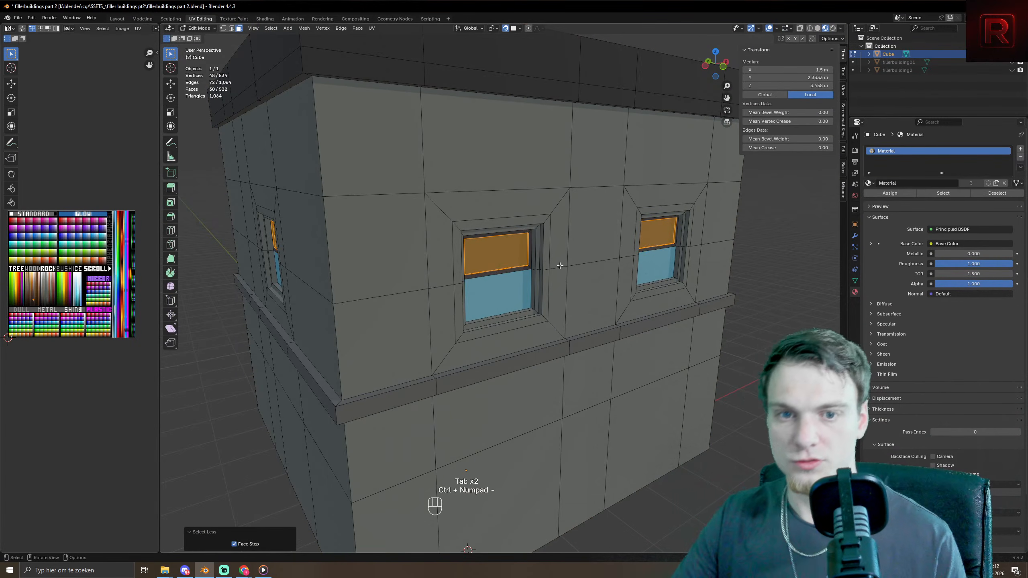
scroll(101, 412, up, 6)
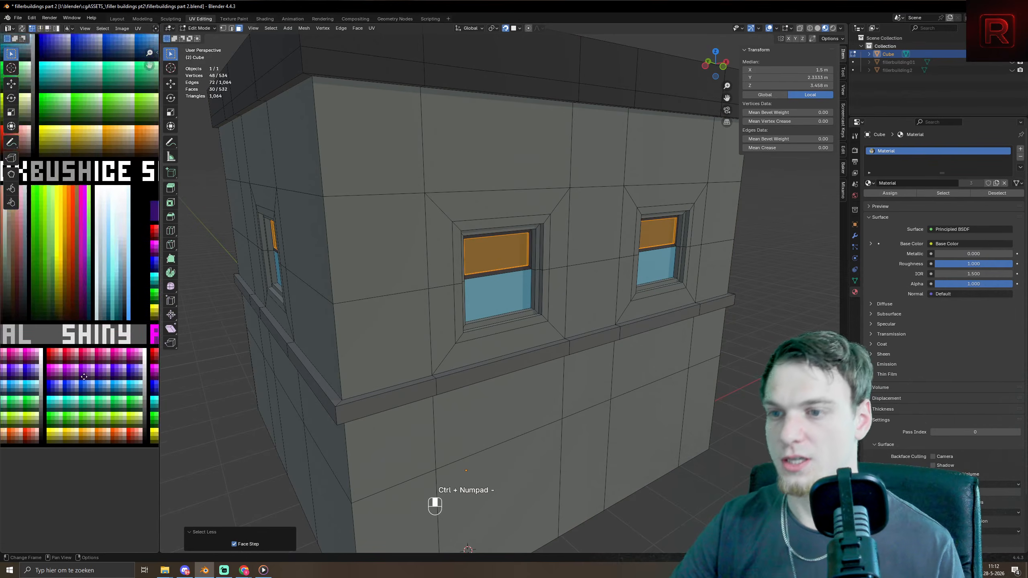
key(g)
click(53, 356)
key(Tab)
key(Tab)
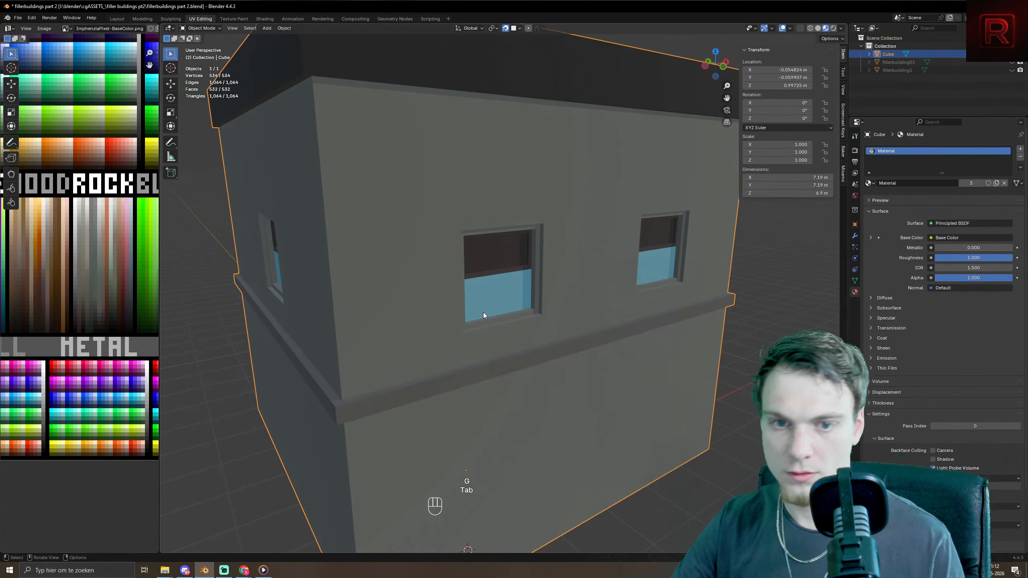
- Shrink the selection to only the upper glass faces and move their UVs to a darker blue in the palette's ICE section
key(ctrl+KP_Subtract)
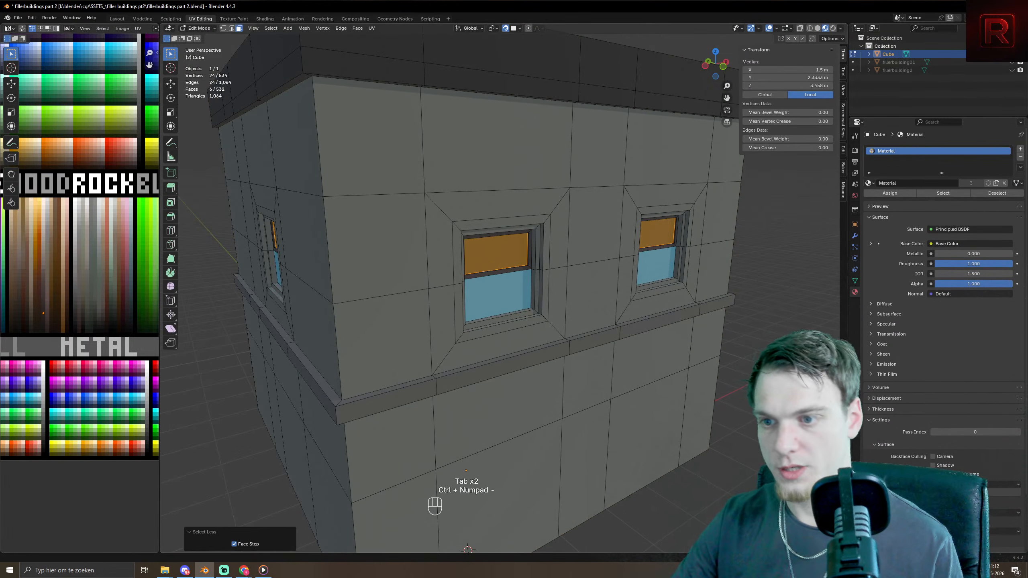
scroll(122, 351, down, 5)
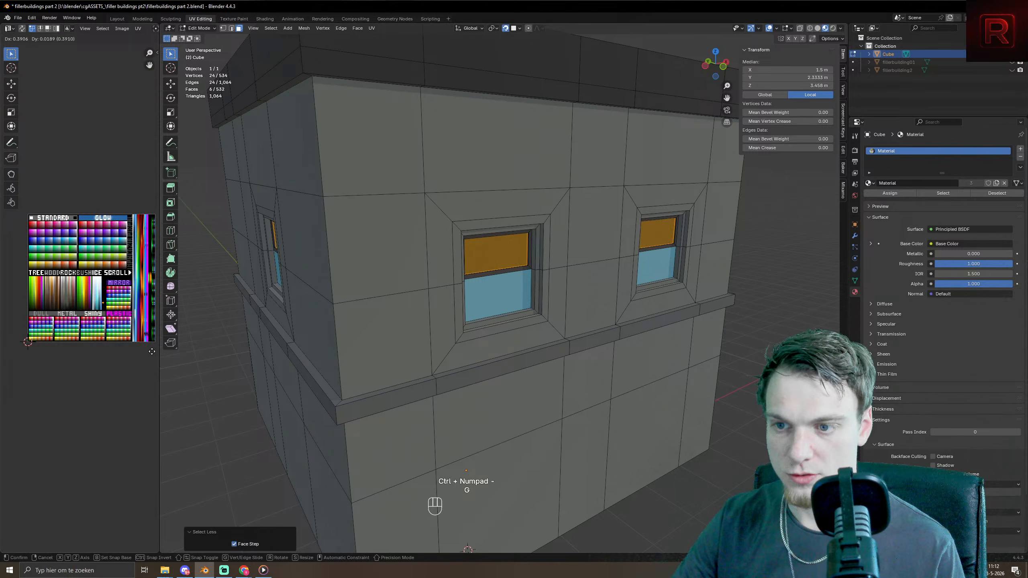
click(146, 352)
key(KP_Decimal)
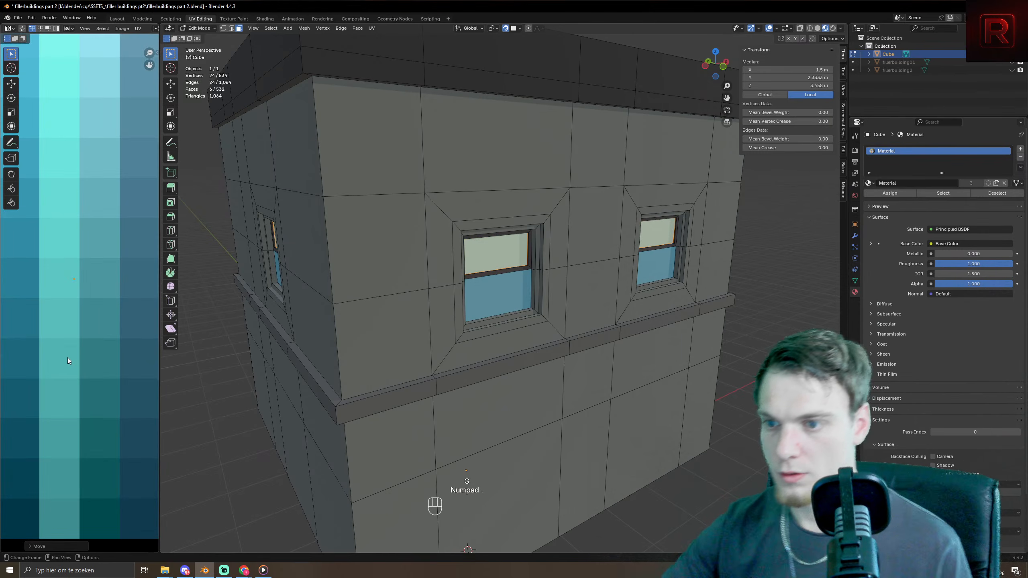
scroll(67, 358, down, 5)
key(g)
click(110, 352)
key(Tab)
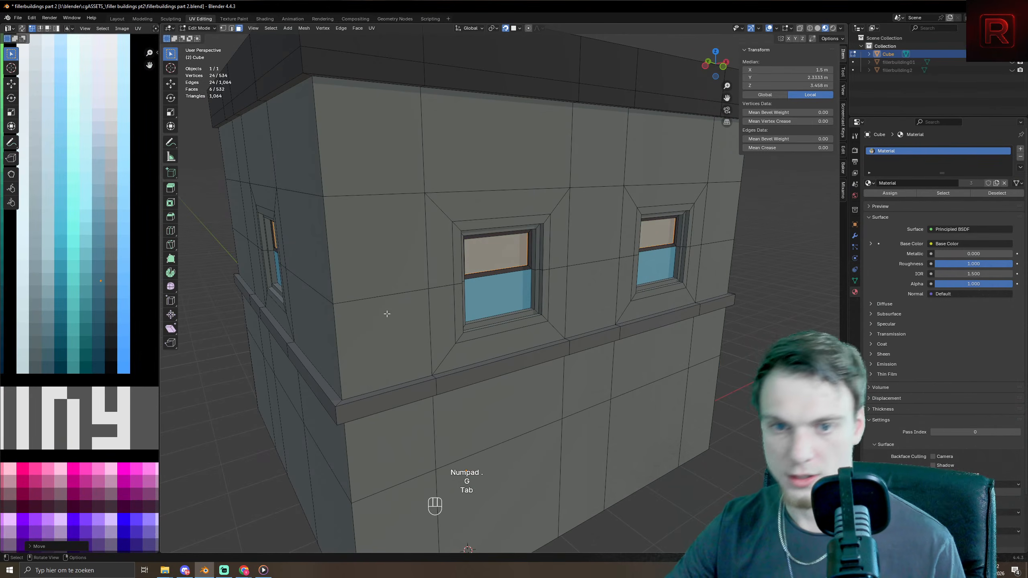
key(Tab)
scroll(533, 289, down, 5)
middle_drag(533, 289, 505, 324)
scroll(505, 325, up, 7)
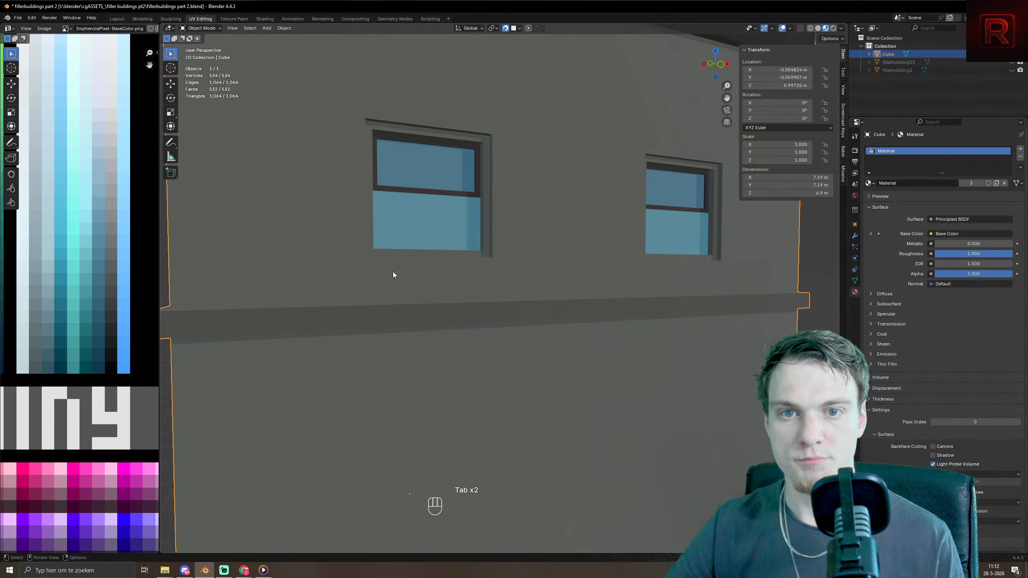
- Select the lower pane faces of all six upper-storey windows around the building
key(Tab)
shift+click(447, 208)
shift+click(682, 228)
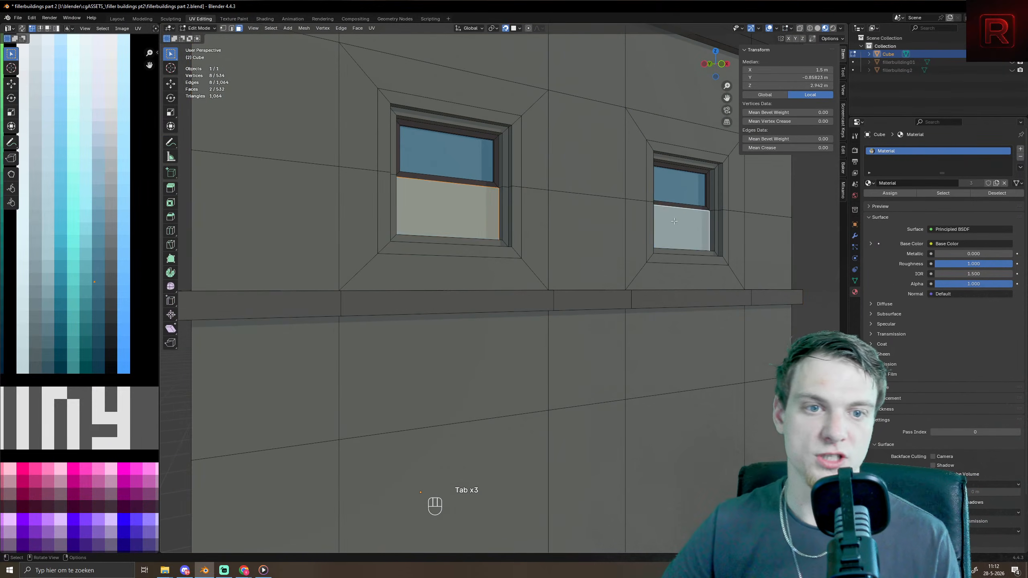
scroll(682, 227, down, 6)
middle_drag(681, 228, 525, 249)
shift+click(413, 262)
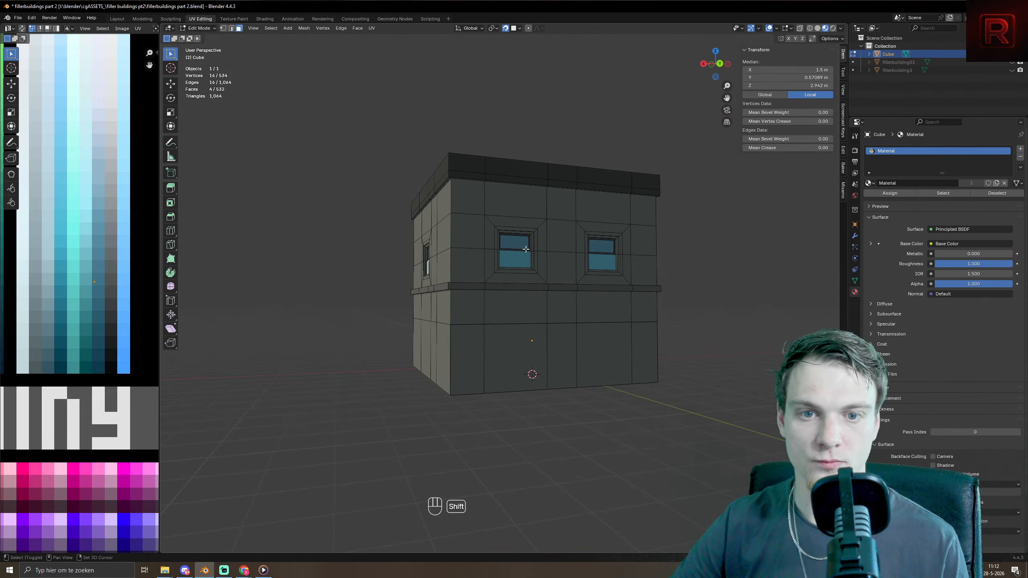
key(ctrl+z)
shift+click(515, 259)
shift+click(603, 261)
middle_drag(603, 261, 477, 267)
scroll(493, 372, up, 5)
middle_drag(493, 372, 489, 356)
key(i)
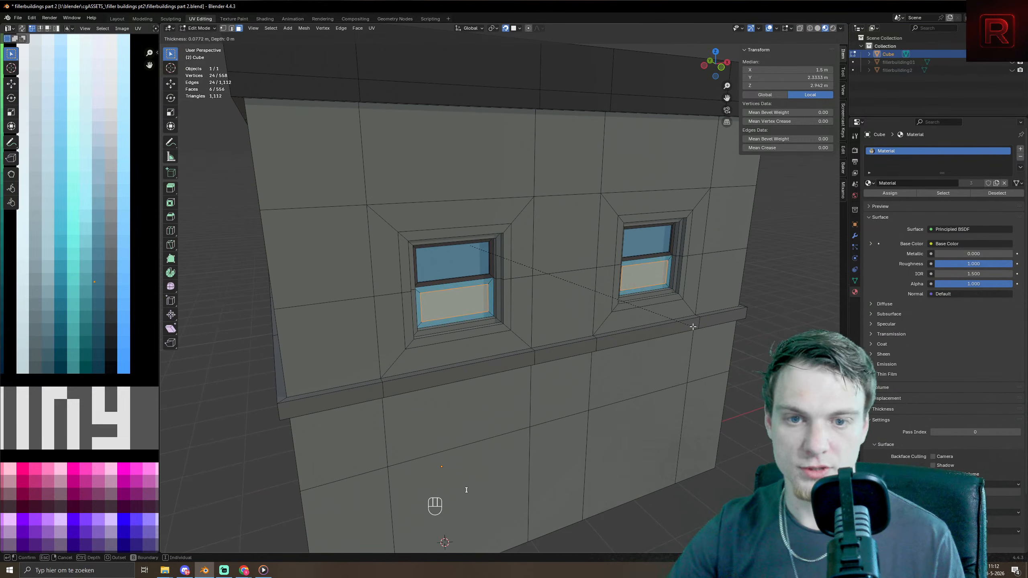
click(688, 324)
scroll(589, 375, up, 3)
ctrl+scroll(601, 374, up, 3)
key(ctrl+z)
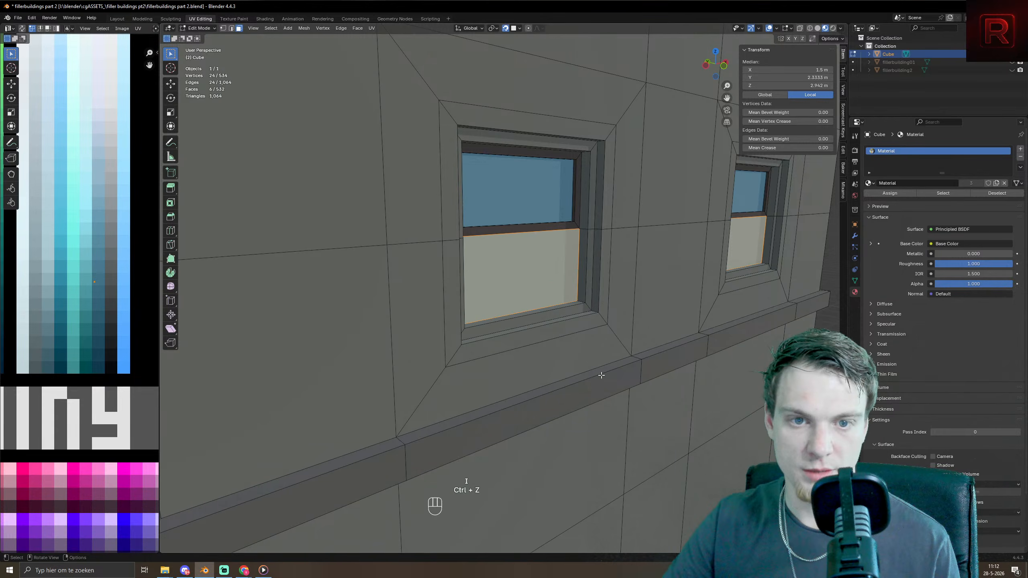
- Extrude the lower panes about 0.043 m inward along their normals and inset them by about 0.05 m
key(alt+e)
click(601, 374)
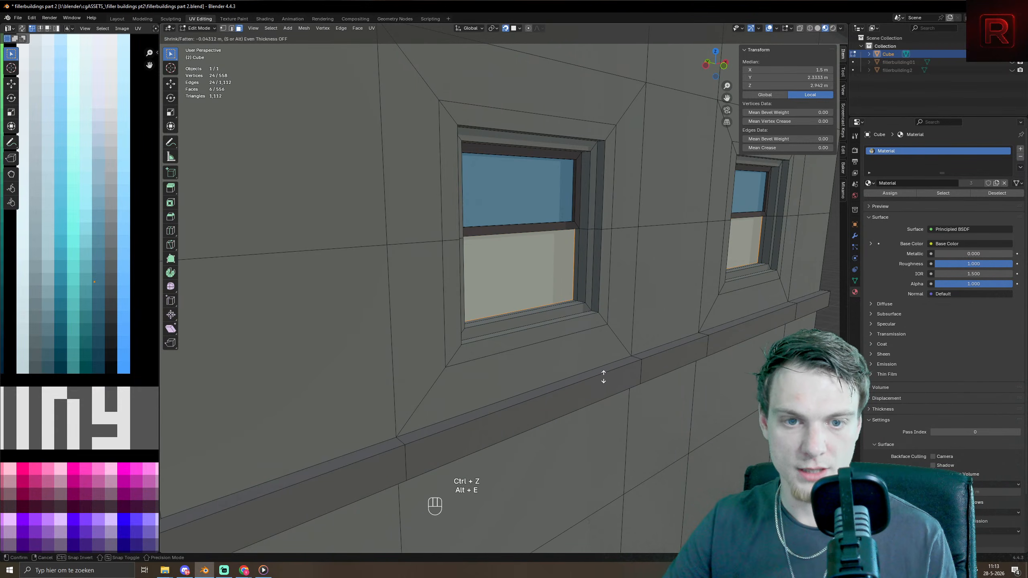
click(604, 376)
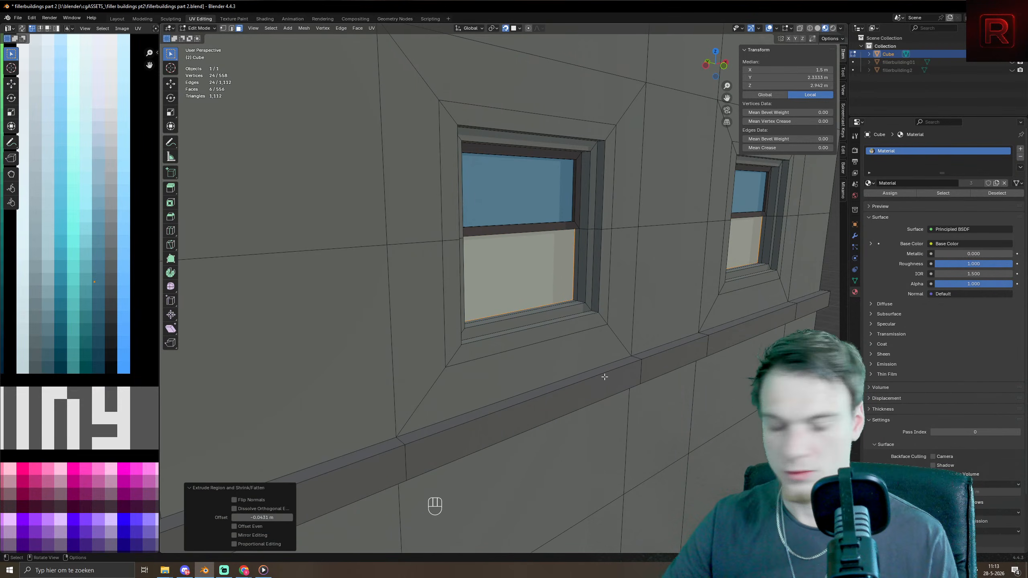
key(i)
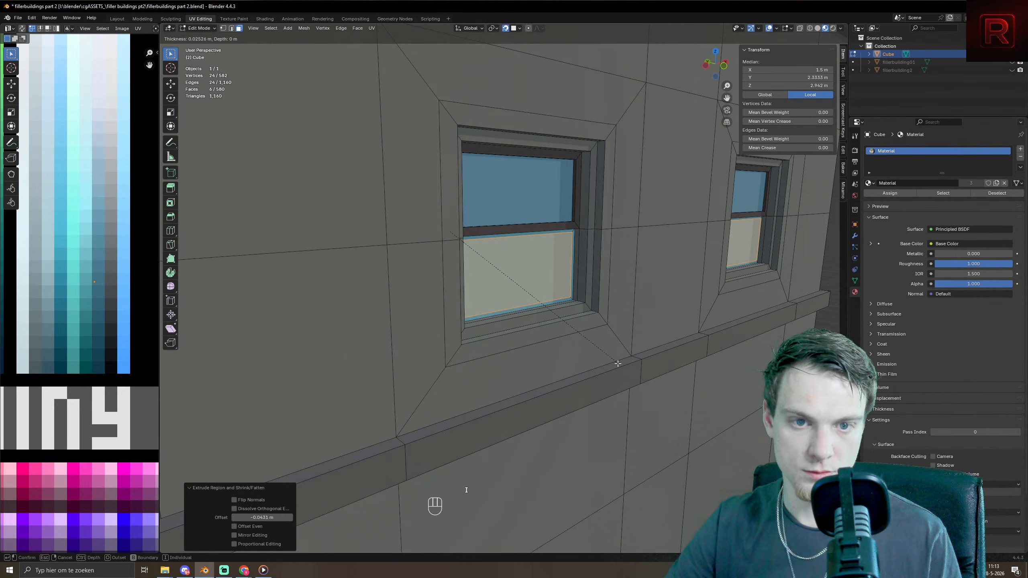
click(614, 366)
key(alt+e)
click(615, 364)
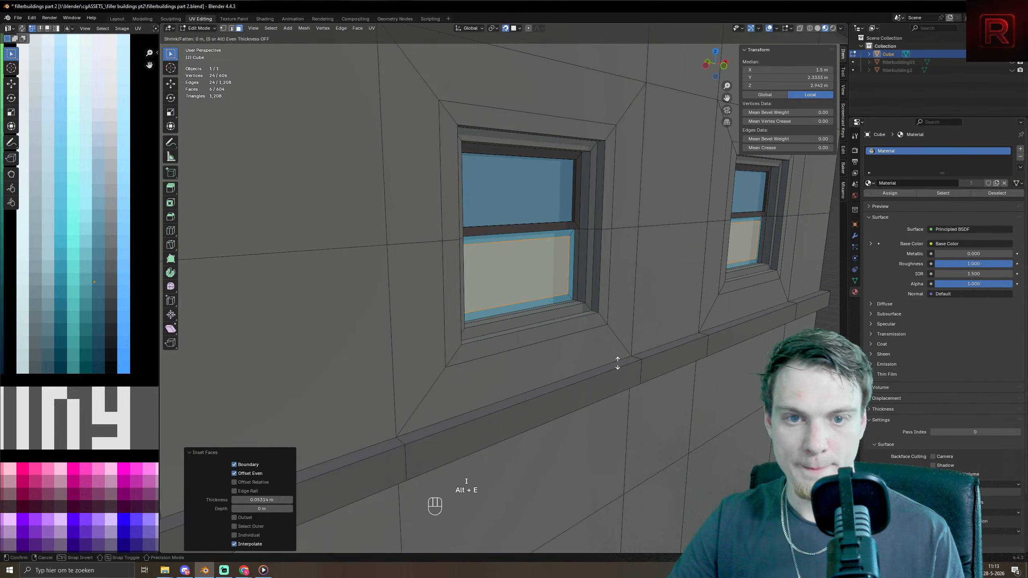
click(616, 364)
key(ctrl+z)
- Extrude the inset lower panes about 0.02 m inward along their normals
key(alt+e)
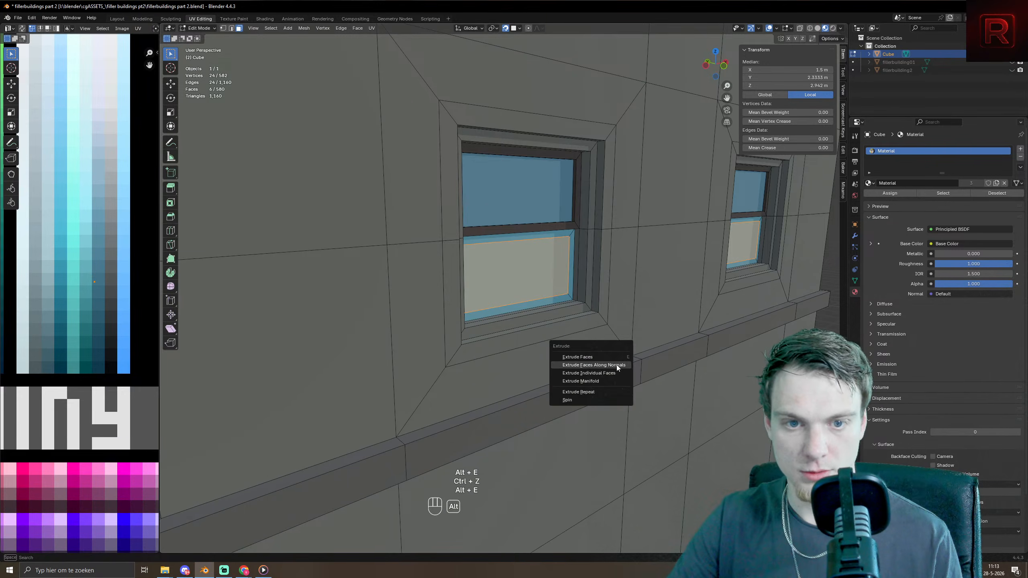
click(614, 363)
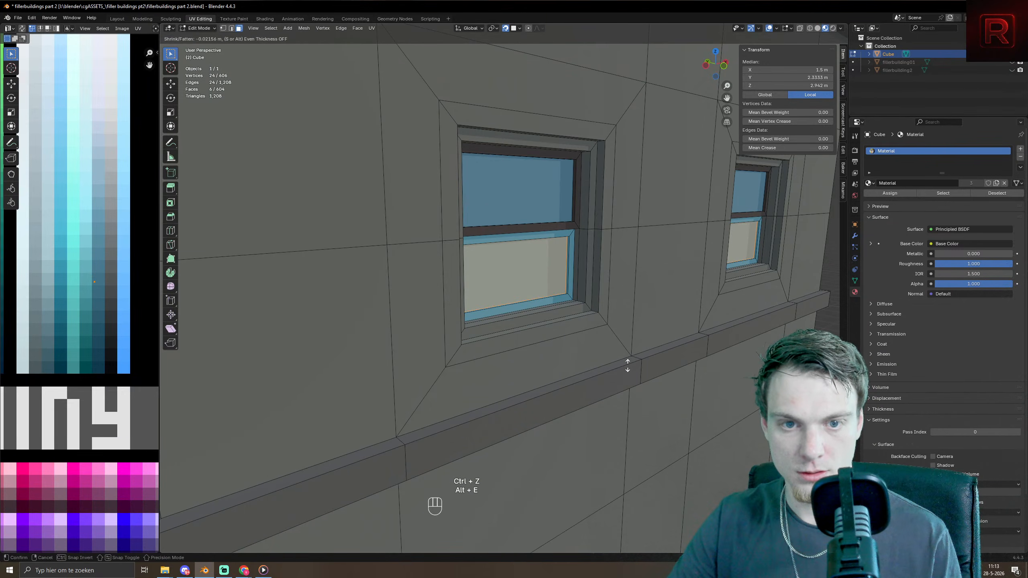
click(627, 365)
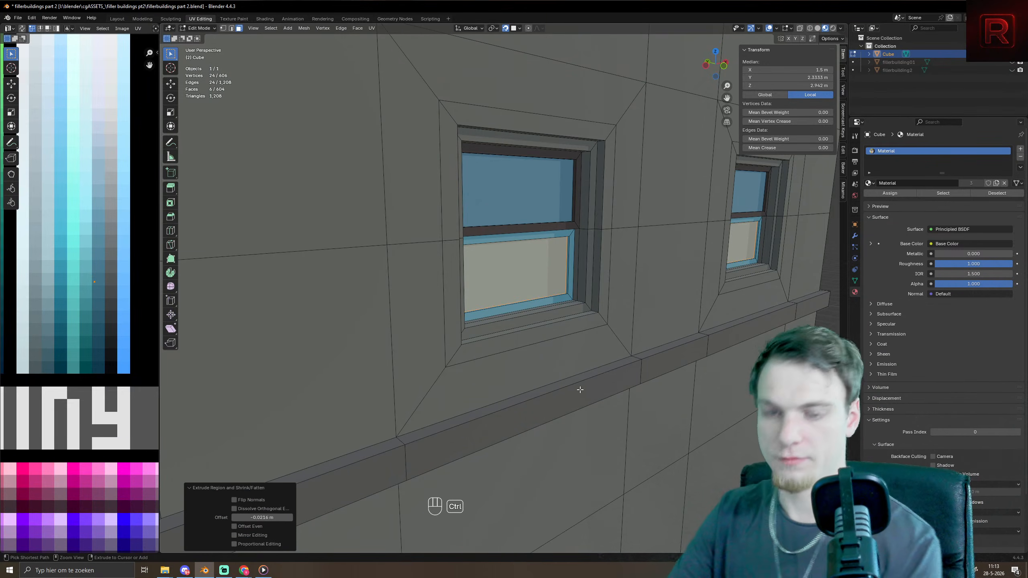
- Grow the selection to include the lower panes' frames and move the UVs to a brown in the palette's WOOD section
key(ctrl+KP_Add)
key(ctrl+KP_Add)
scroll(79, 312, down, 5)
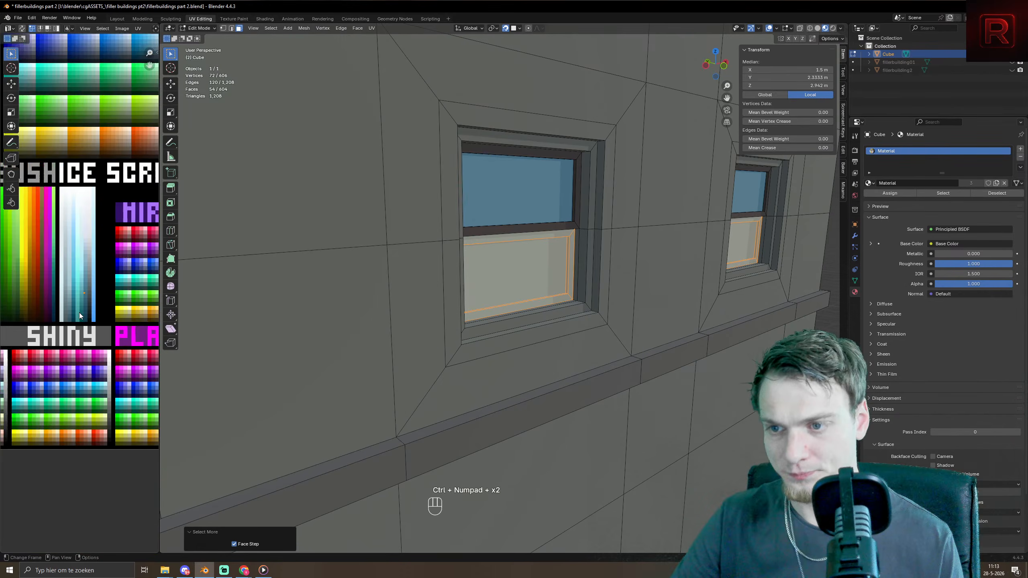
key(g)
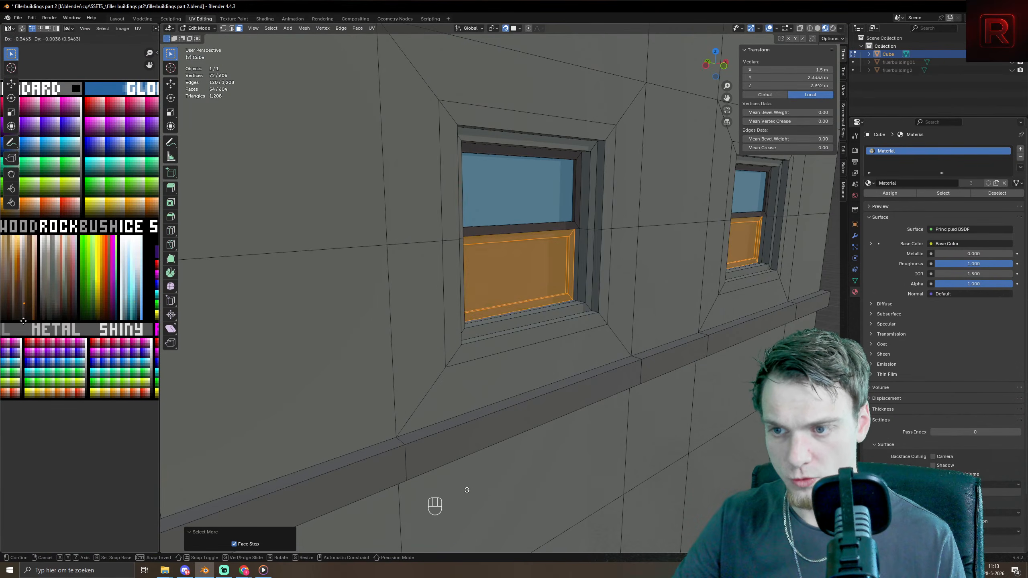
click(24, 321)
key(Tab)
key(Tab)
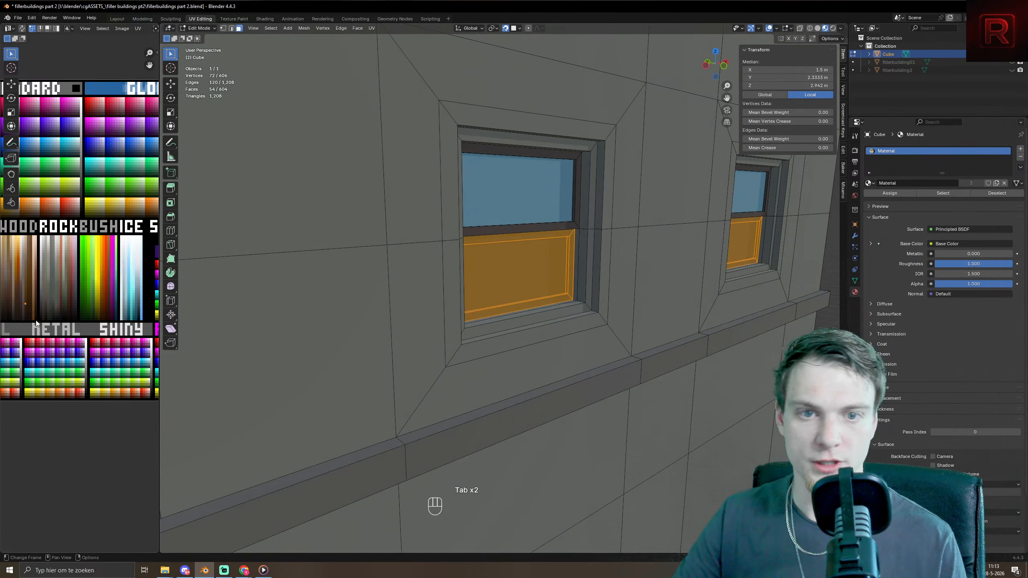
- Adjust the lower sash UVs to a dark greyish brown in the WOOD section and check the frame colour against the upper sash
scroll(31, 309, up, 3)
middle_drag(32, 312, 45, 308)
key(g)
click(76, 314)
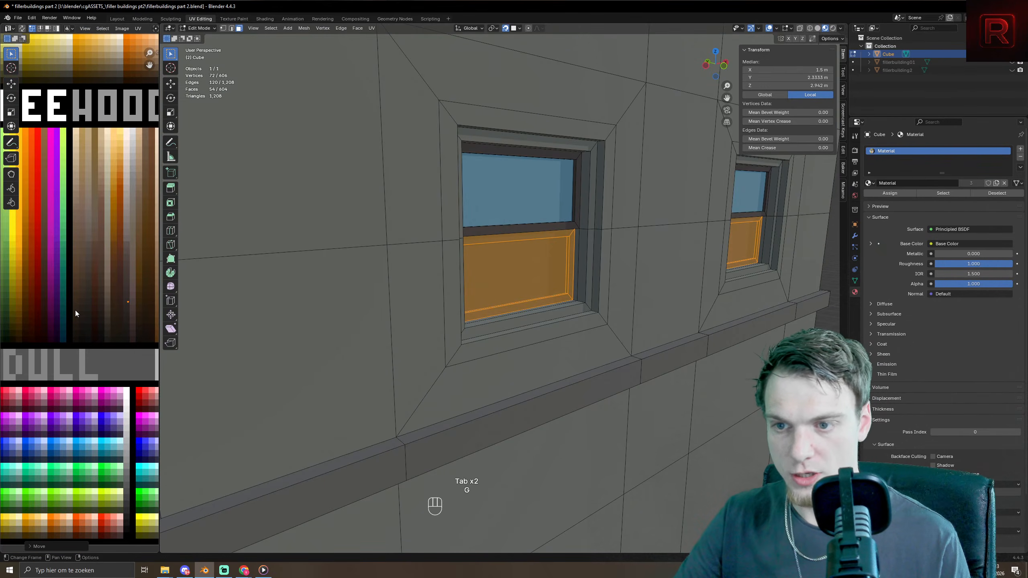
scroll(91, 323, up, 3)
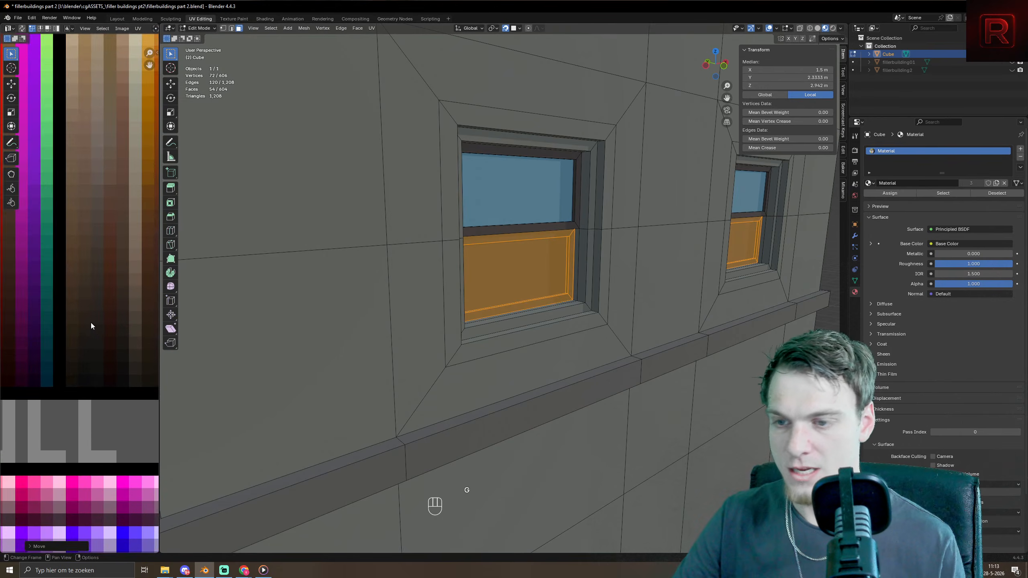
key(g)
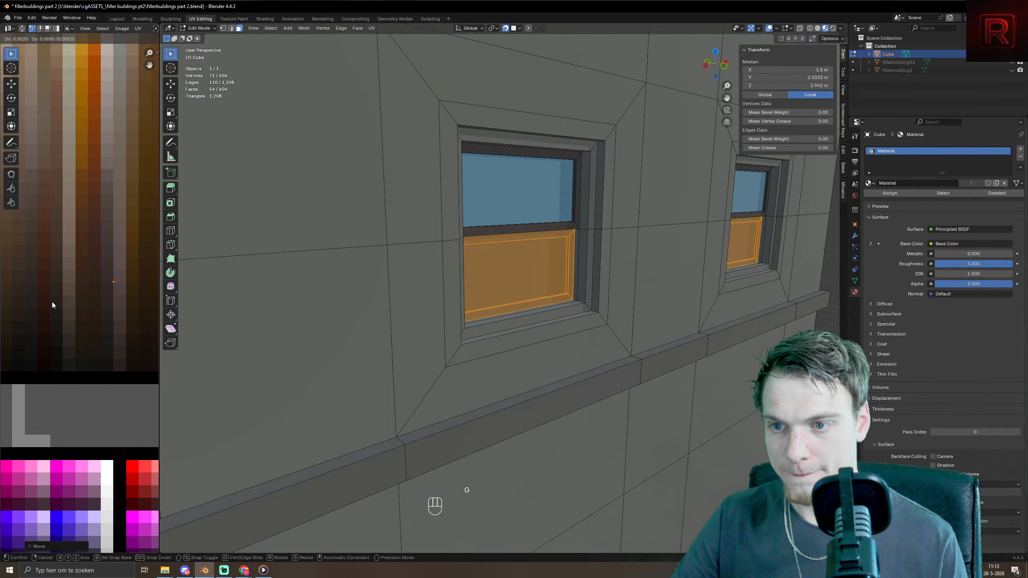
click(52, 305)
key(Tab)
key(Tab)
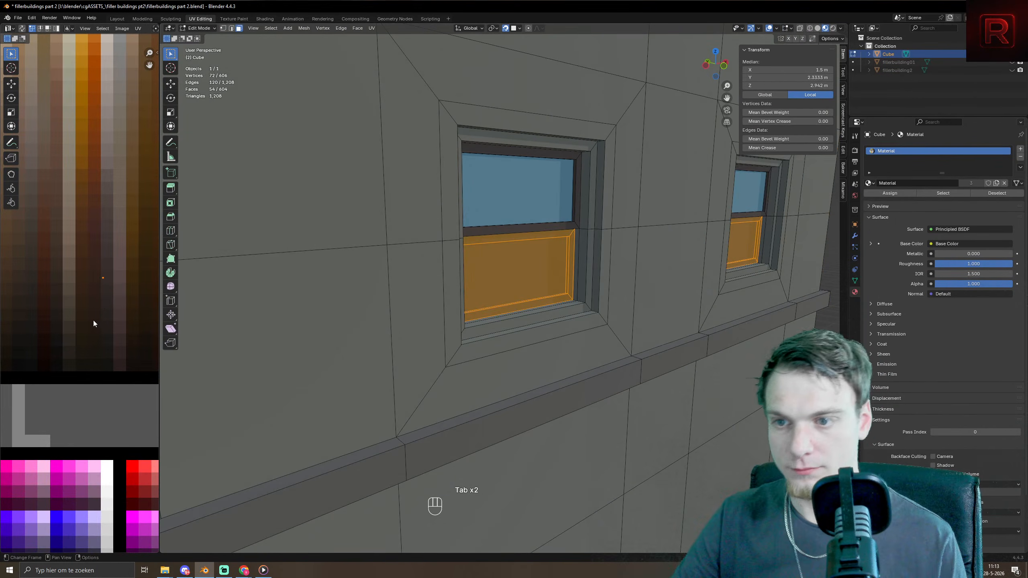
key(g)
click(106, 310)
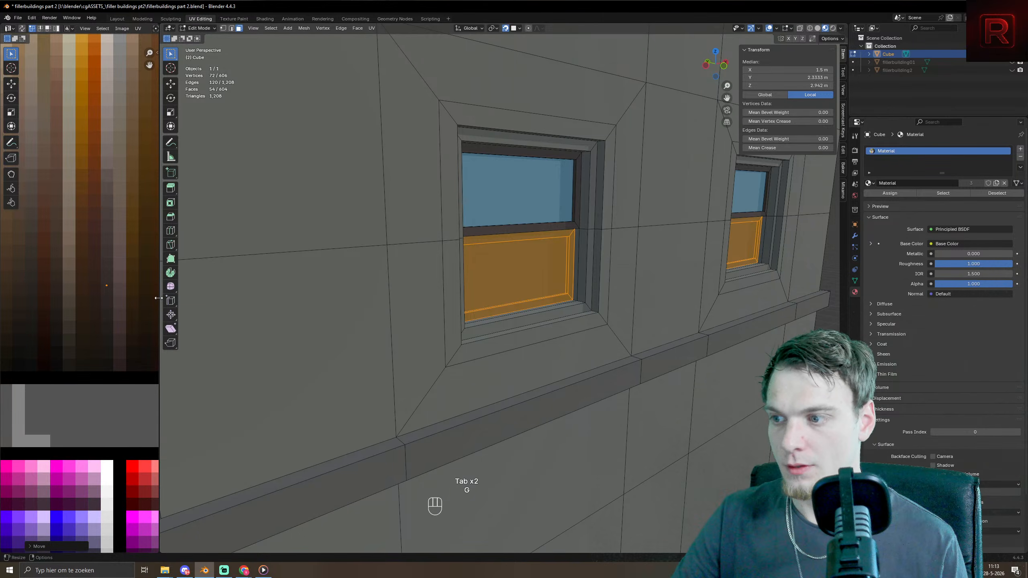
key(Tab)
scroll(549, 304, up, 5)
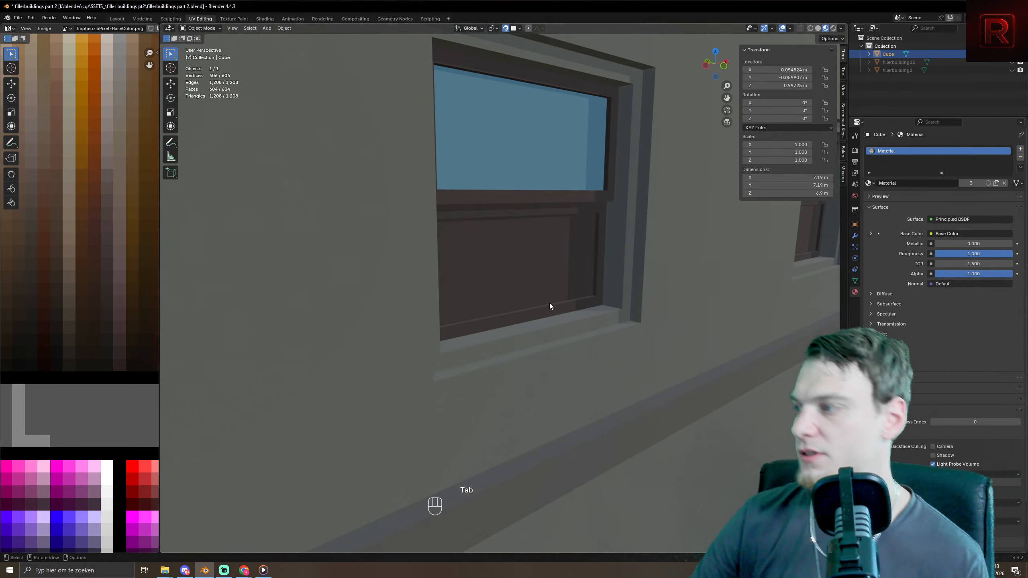
- Shrink the selection to only the lower glass faces and move their UVs to the dark blue in the palette's ICE section
key(Tab)
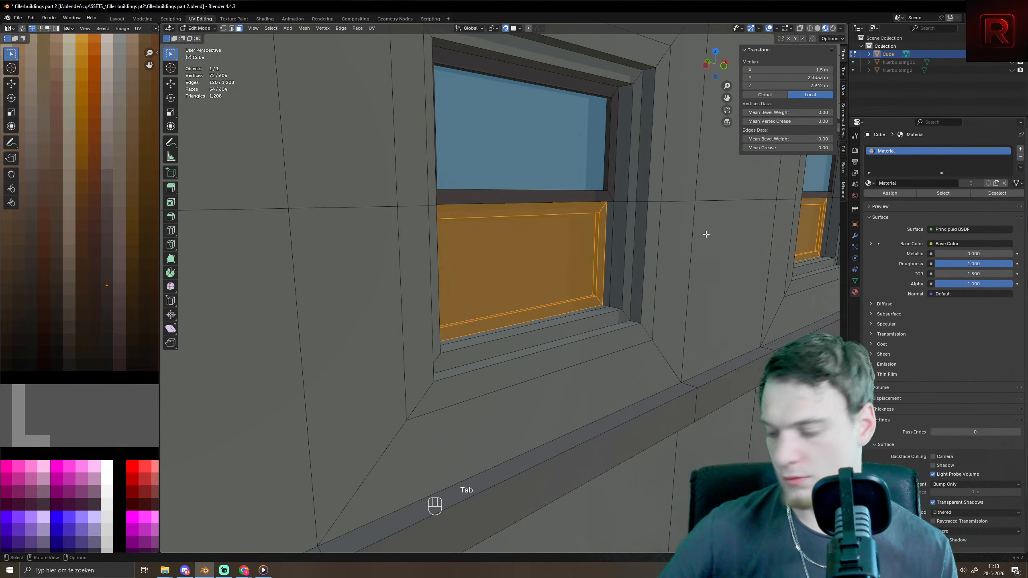
key(ctrl+KP_Subtract)
key(ctrl+KP_Subtract)
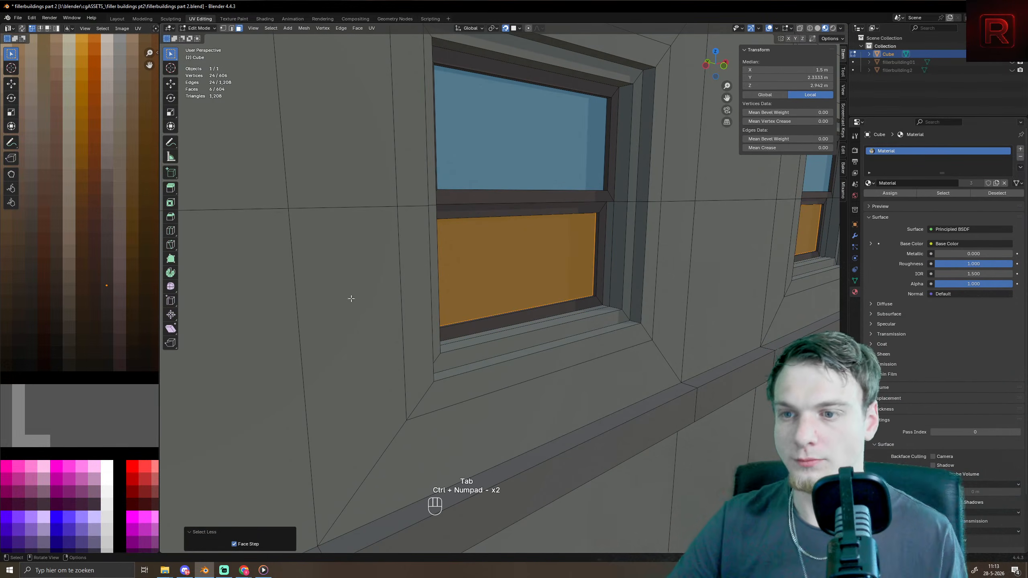
scroll(156, 304, down, 8)
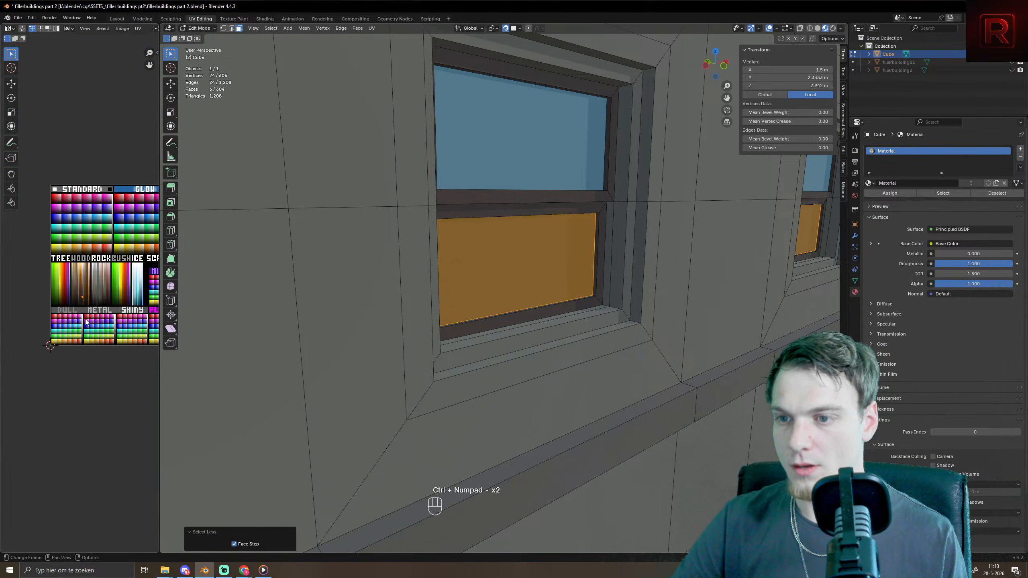
key(g)
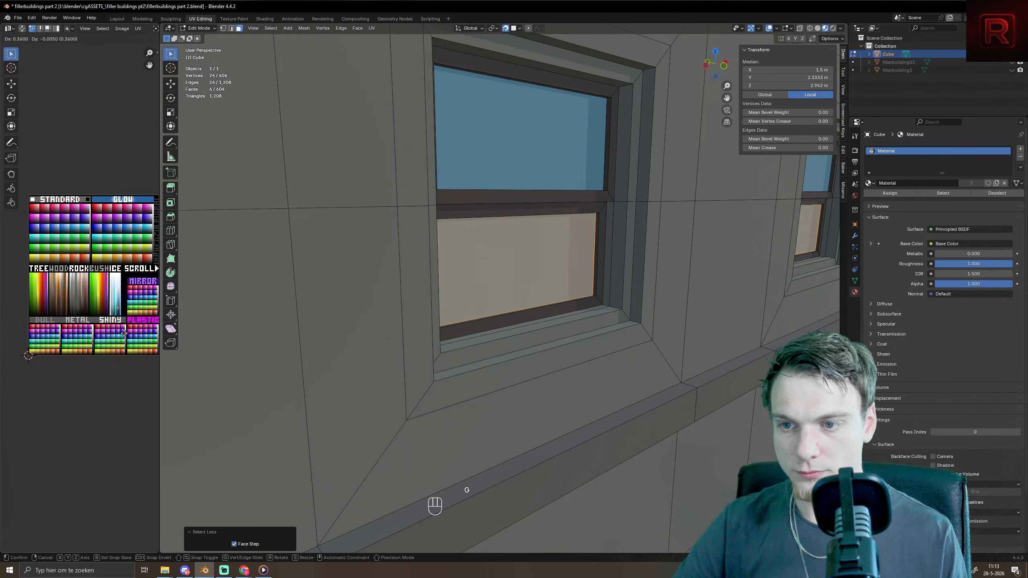
click(125, 336)
key(KP_Decimal)
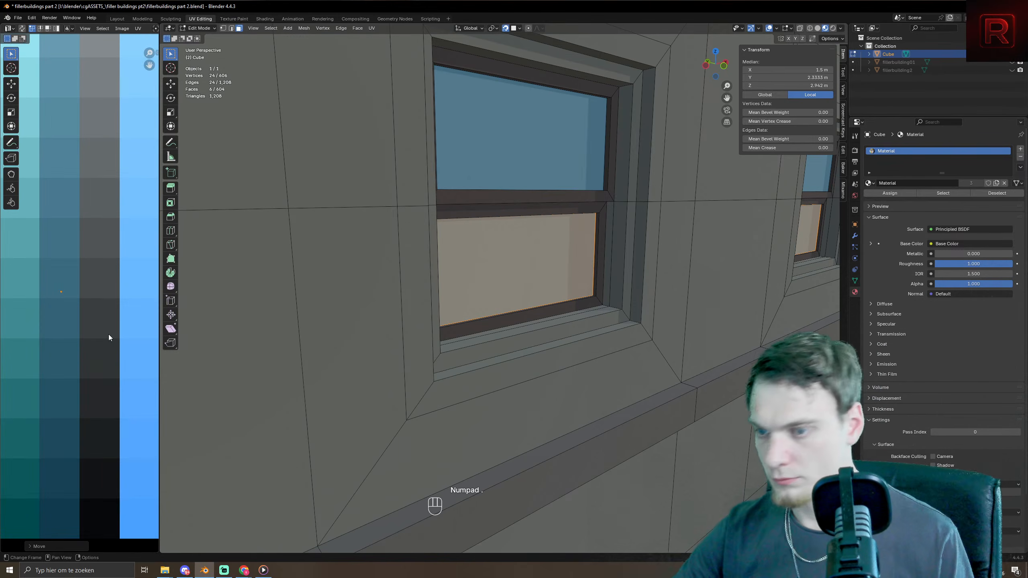
- Fine-tune the lower glass UVs within the dark blue ICE column and check the windows on the whole building
key(g)
click(81, 322)
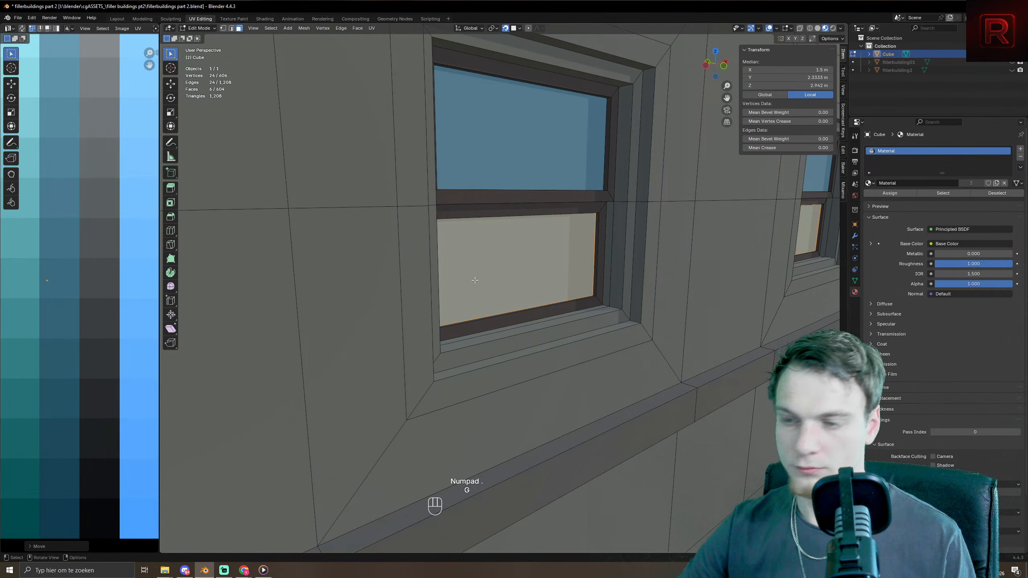
key(Tab)
key(Tab)
key(g)
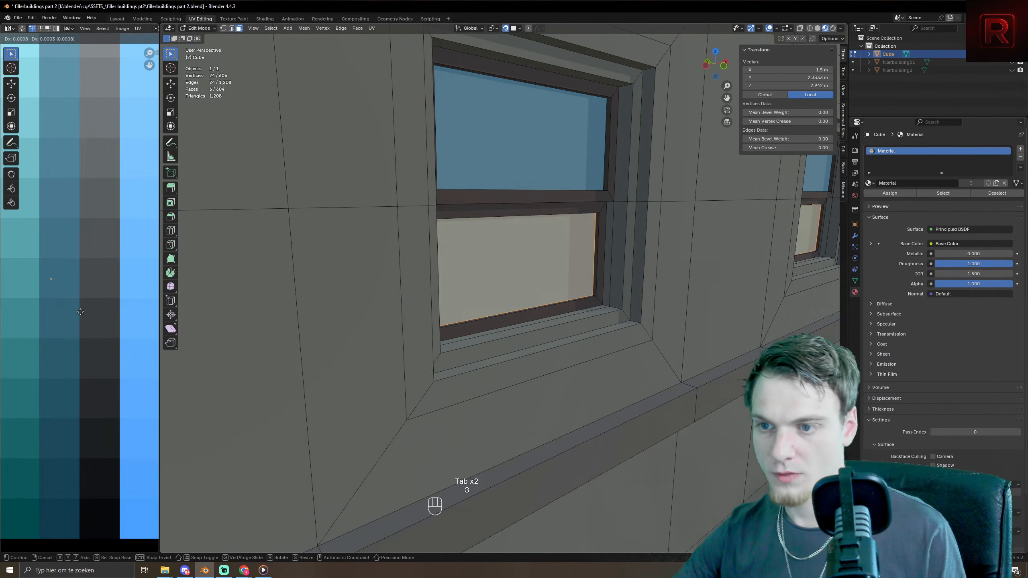
click(80, 311)
key(Tab)
scroll(451, 333, down, 10)
mouse_move(451, 333)
middle_down()
mouse_move(433, 331)
mouse_move(459, 334)
middle_up()
scroll(459, 334, down, 3)
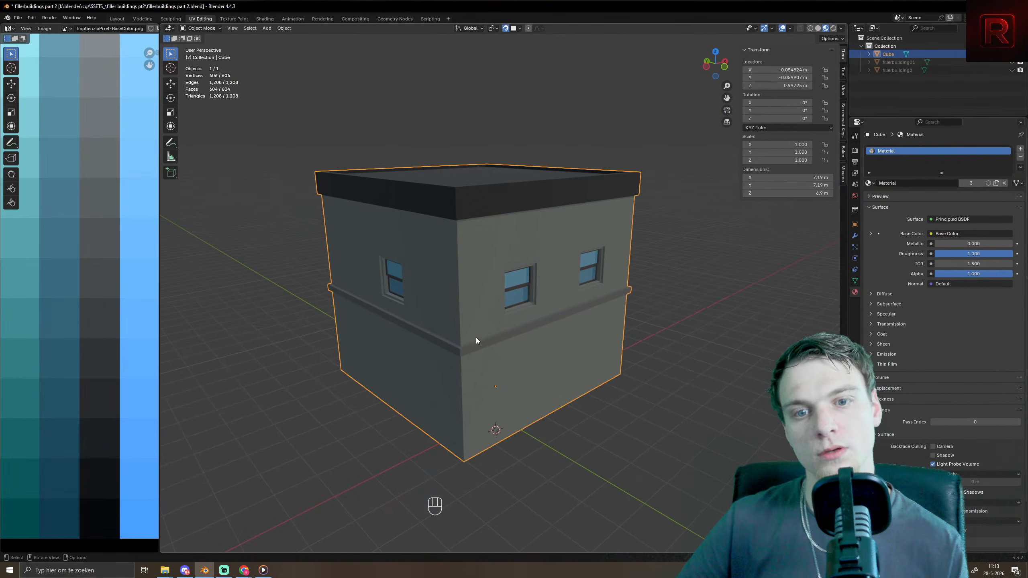
scroll(476, 340, up, 8)
scroll(454, 360, down, 5)
- Return to editing the building mesh and clear the face selection
key(Tab)
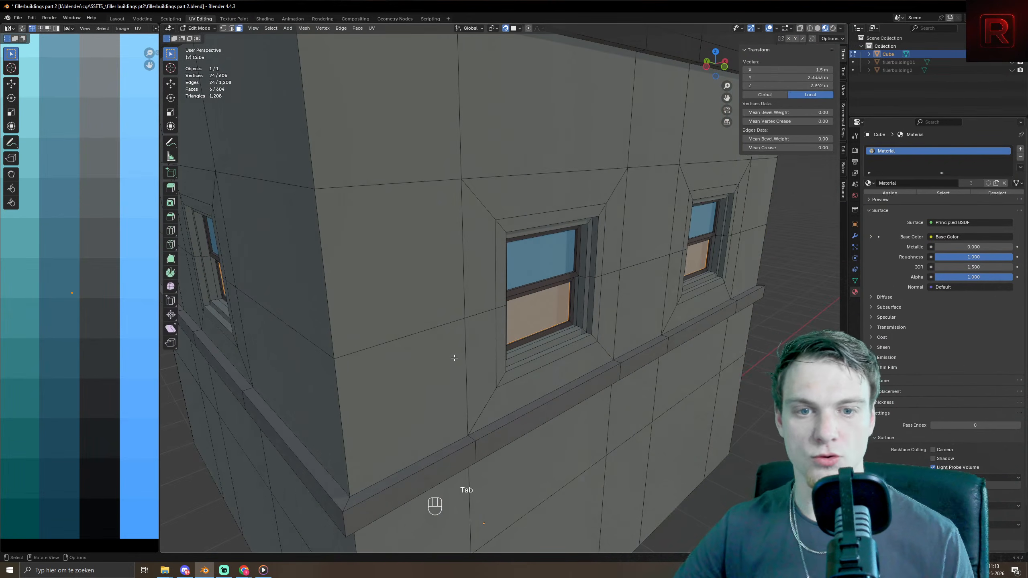
scroll(517, 350, up, 5)
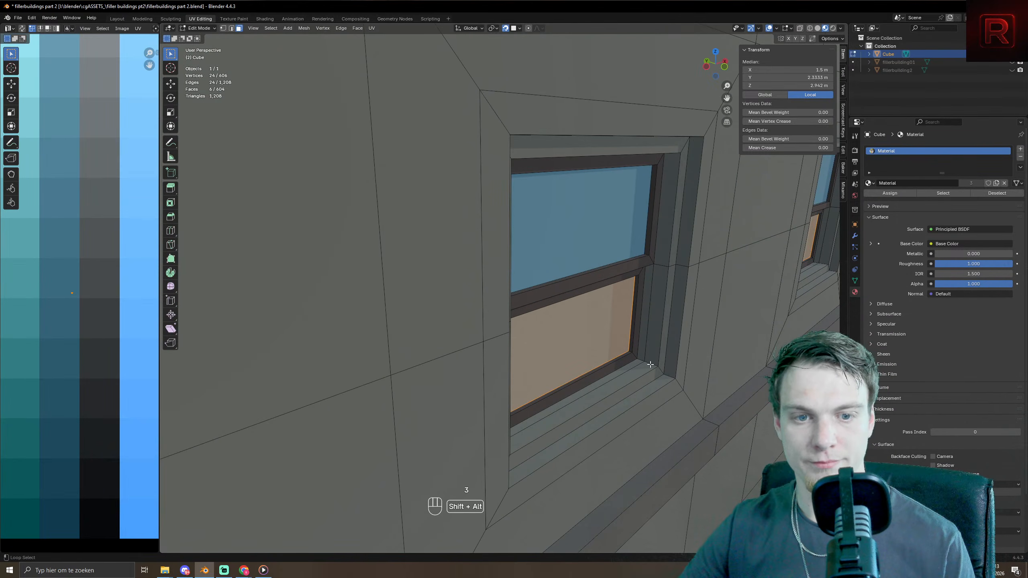
key(ctrl+l)
scroll(651, 385, down, 8)
key(alt+a)
middle_drag(700, 427, 467, 285)
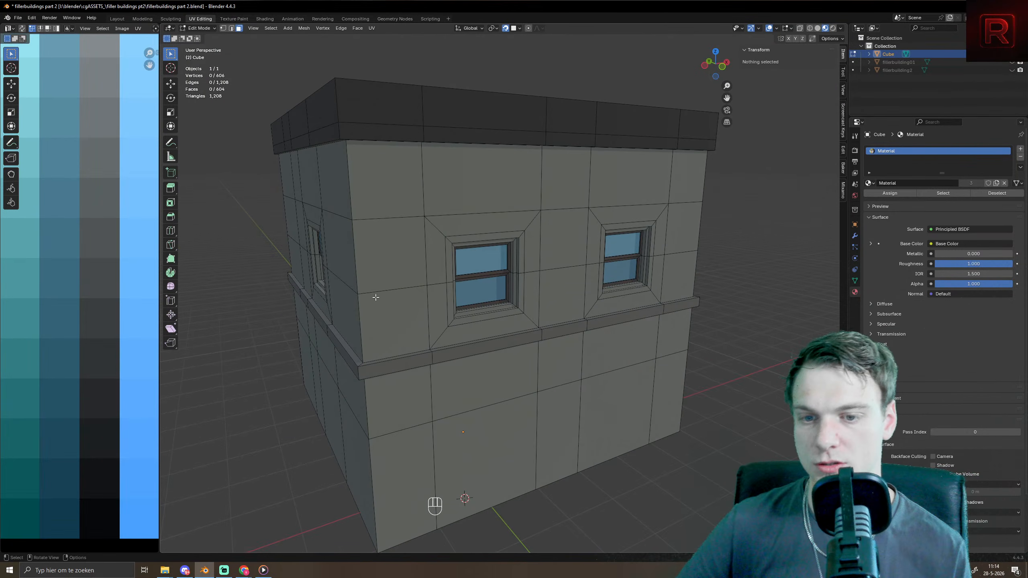
- Select the wall face loops above the windows and on the ground floor all around the building
alt+click(353, 191)
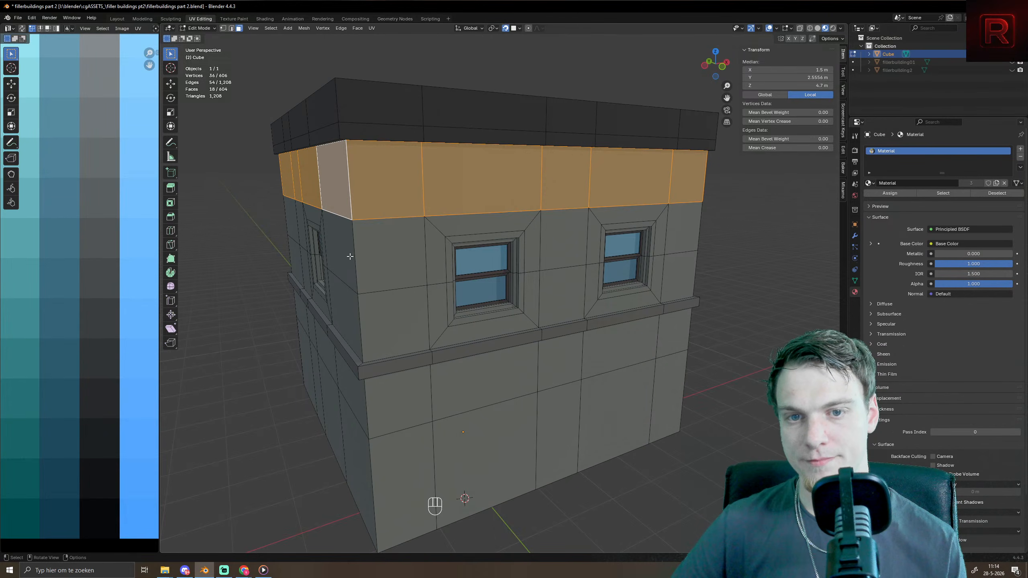
scroll(350, 256, down, 5)
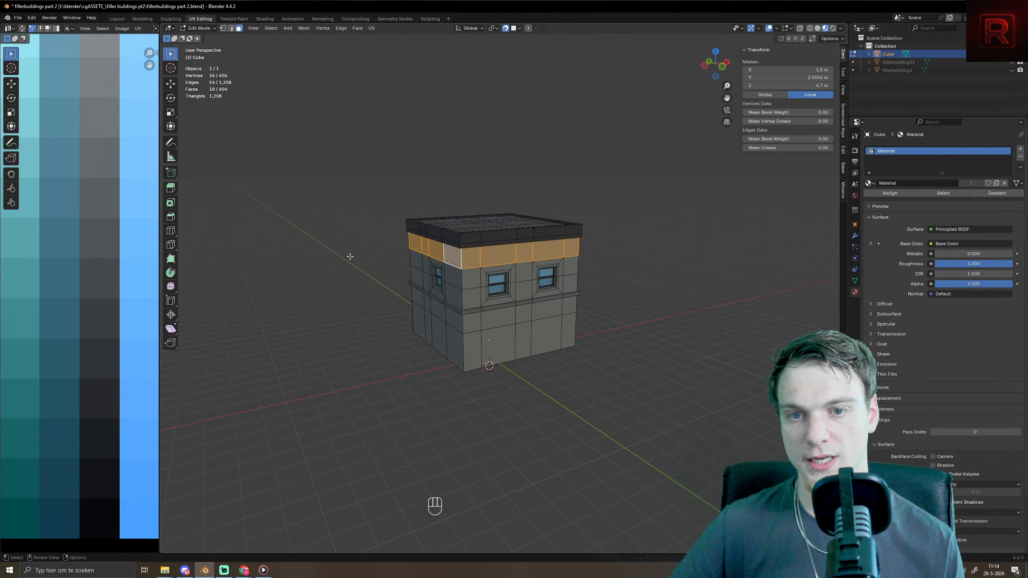
alt+shift+click(461, 322)
alt+shift+click(460, 346)
scroll(460, 345, up, 3)
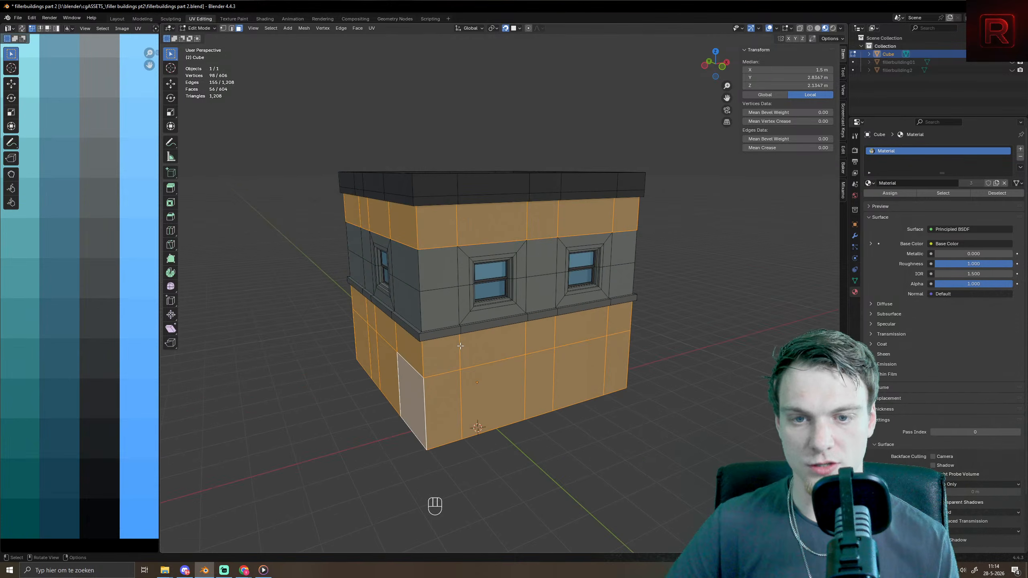
- Add the corner wall faces, the loops surrounding the first window and the wall between both windows to the face selection
shift+click(418, 295)
shift+drag(411, 263, 430, 300)
scroll(414, 229, up, 3)
alt+shift+click(441, 224)
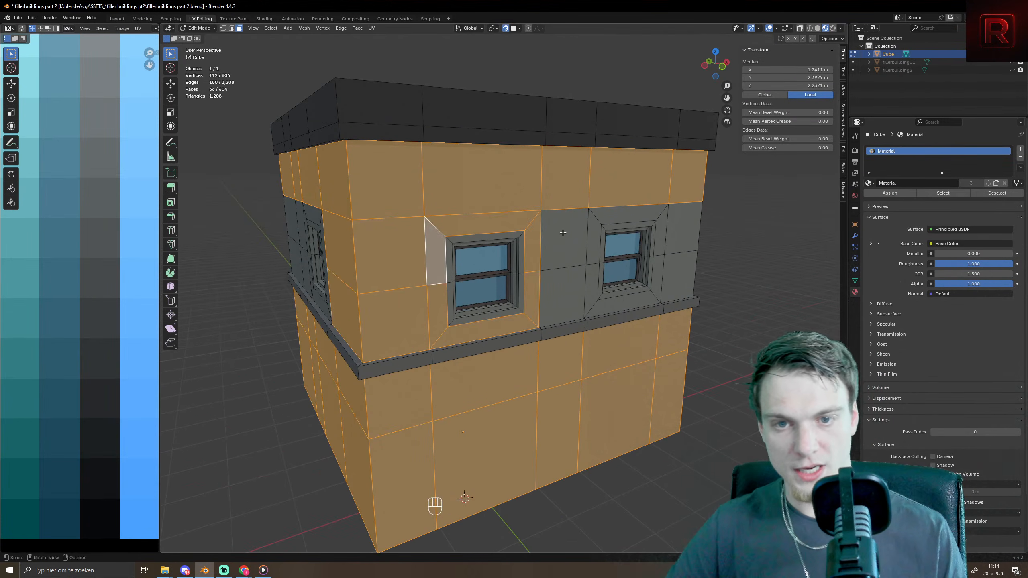
alt+shift+click(521, 237)
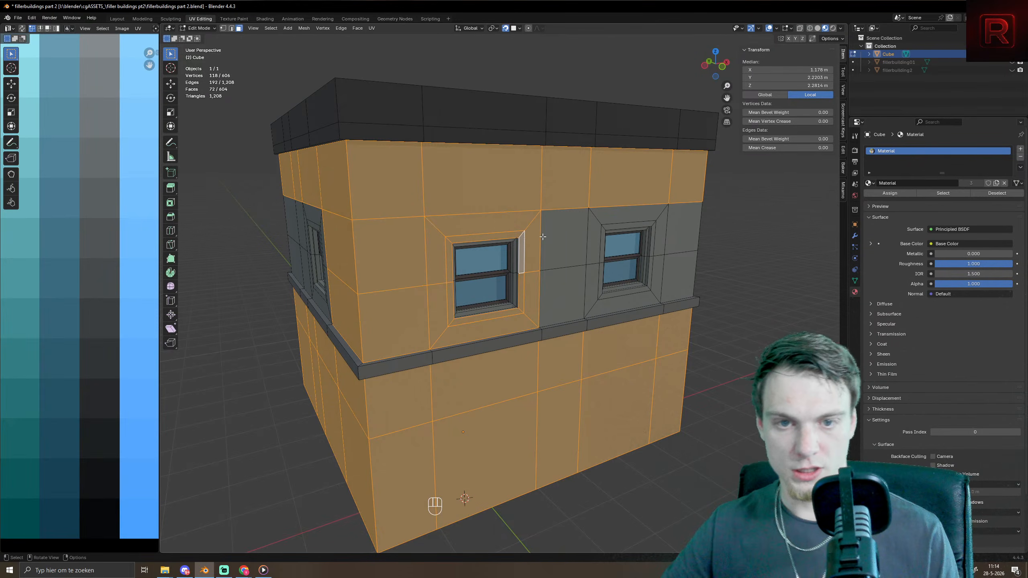
middle_drag(542, 237, 563, 228)
shift+click(563, 228)
shift+click(559, 287)
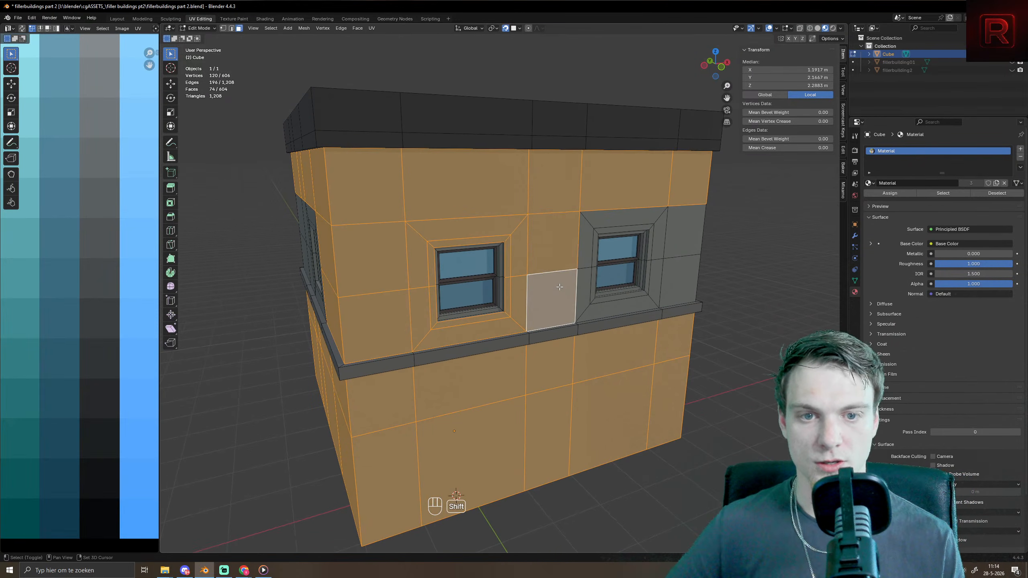
- Extend the selection with the surrounding face loops of the second window and the remaining wall faces toward the next corner
alt+shift+click(586, 220)
scroll(582, 235, up, 6)
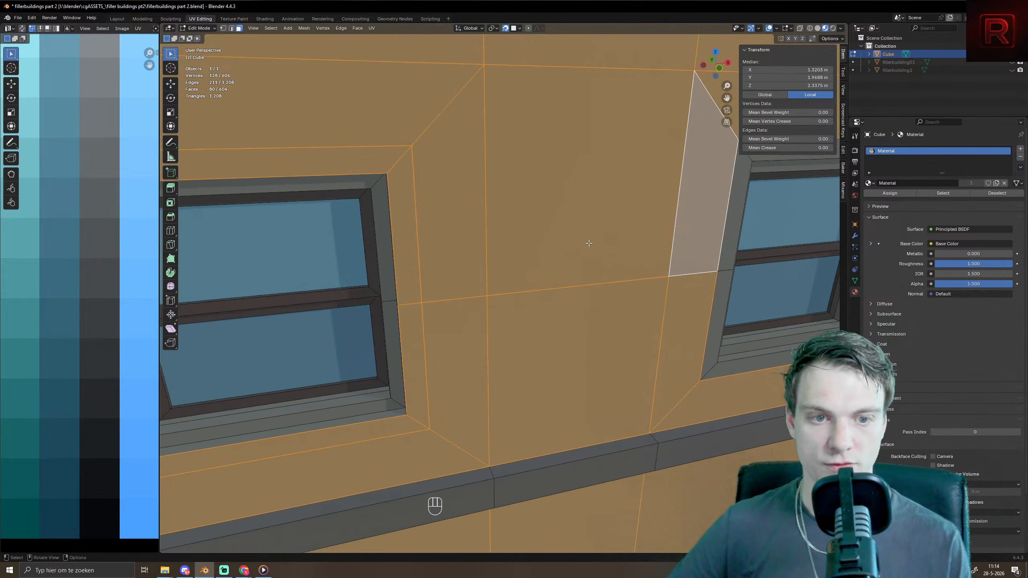
shift+middle_drag(592, 241, 529, 193)
alt+shift+click(531, 149)
scroll(552, 143, down, 8)
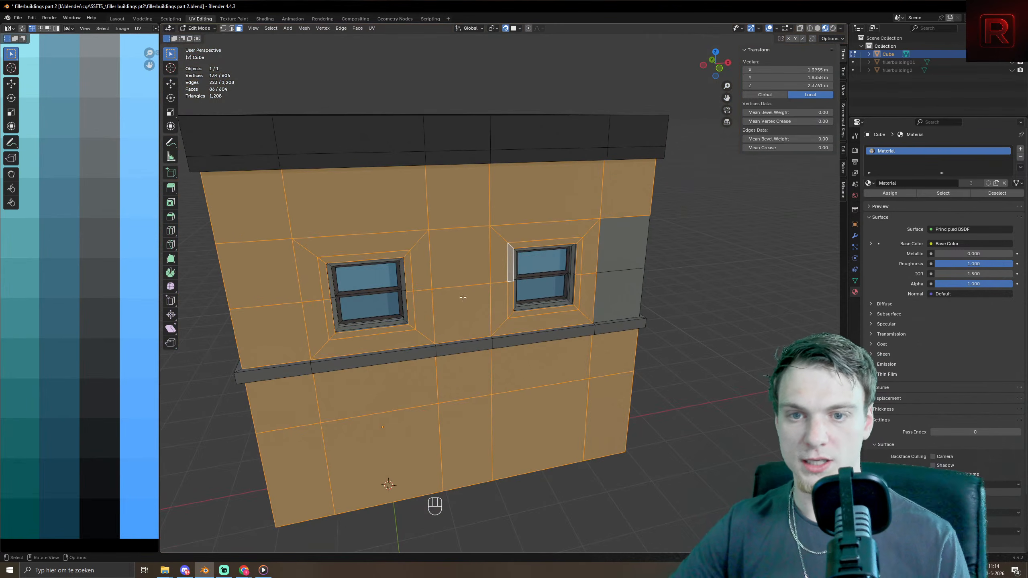
middle_drag(463, 297, 397, 315)
shift+drag(532, 247, 531, 247)
middle_drag(532, 247, 493, 227)
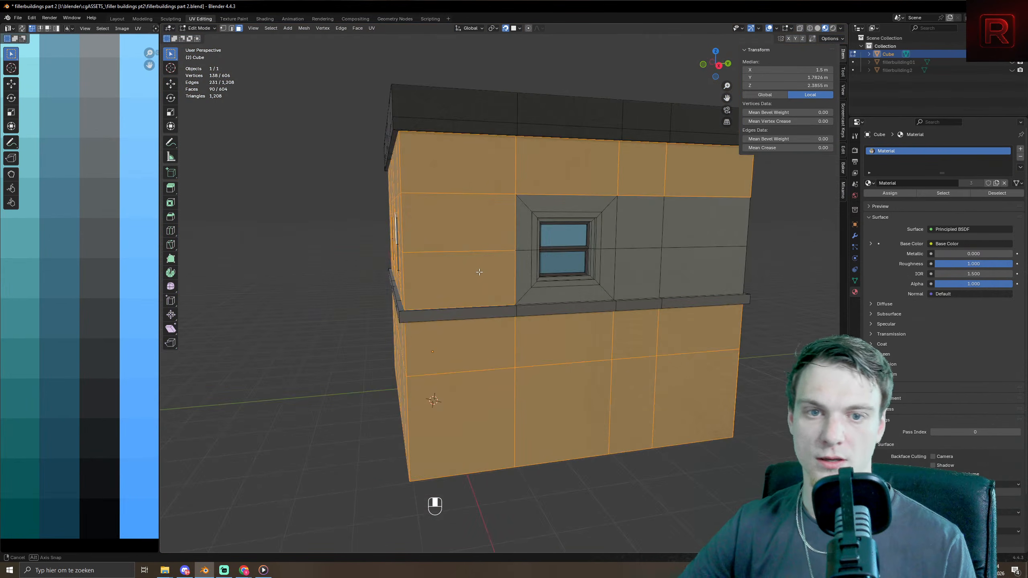
- Add the face loops around the first window on the adjacent side, undoing the first wrong loop selection
scroll(494, 226, up, 3)
alt+shift+click(492, 238)
key(ctrl+z)
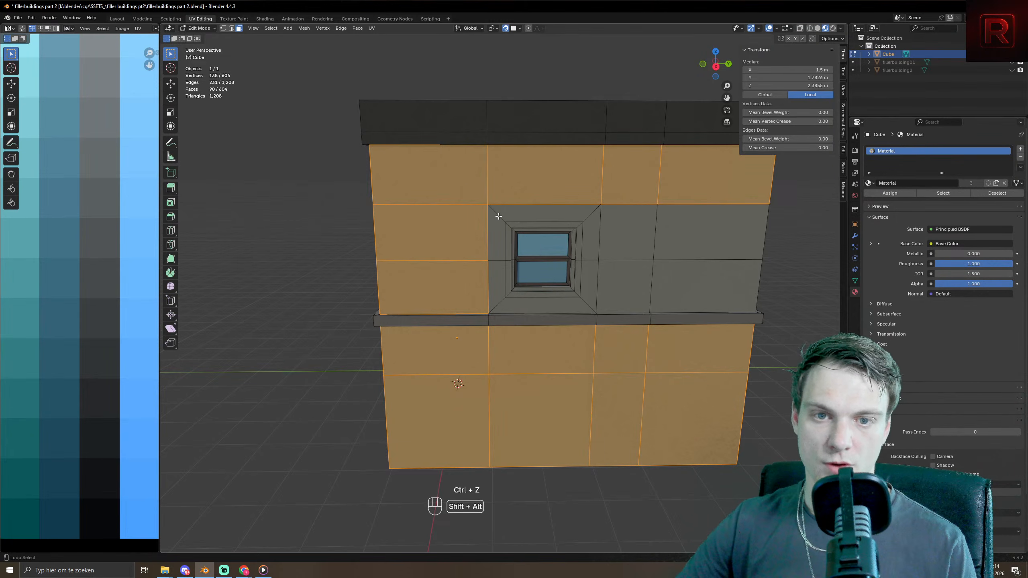
alt+shift+click(497, 243)
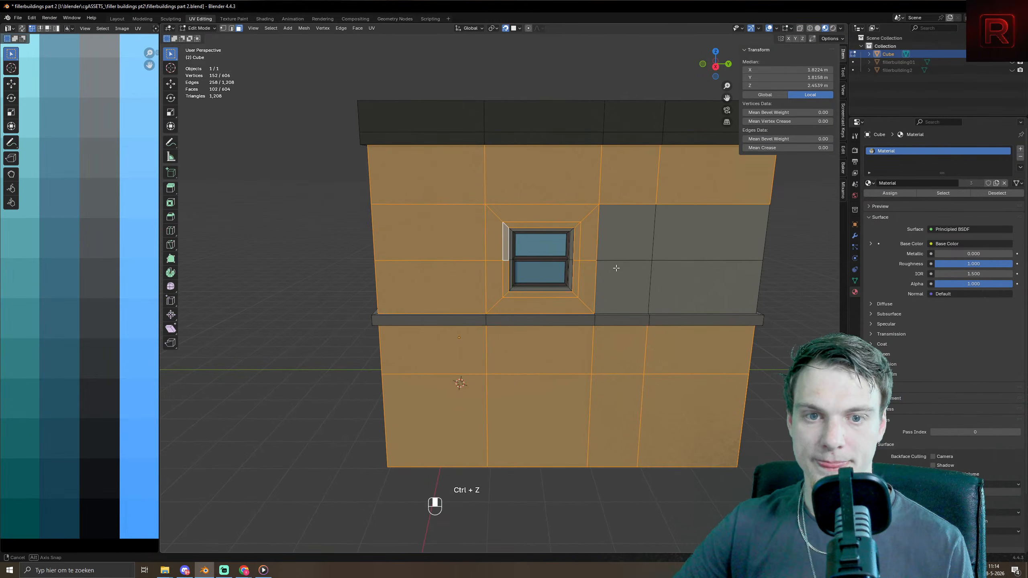
- Add the wall faces between the windows and the face loops around the second window on the next side
middle_drag(612, 267, 367, 188)
alt+shift+click(607, 235)
alt+shift+click(547, 219)
alt+shift+click(517, 204)
alt+shift+click(521, 212)
shift+click(367, 191)
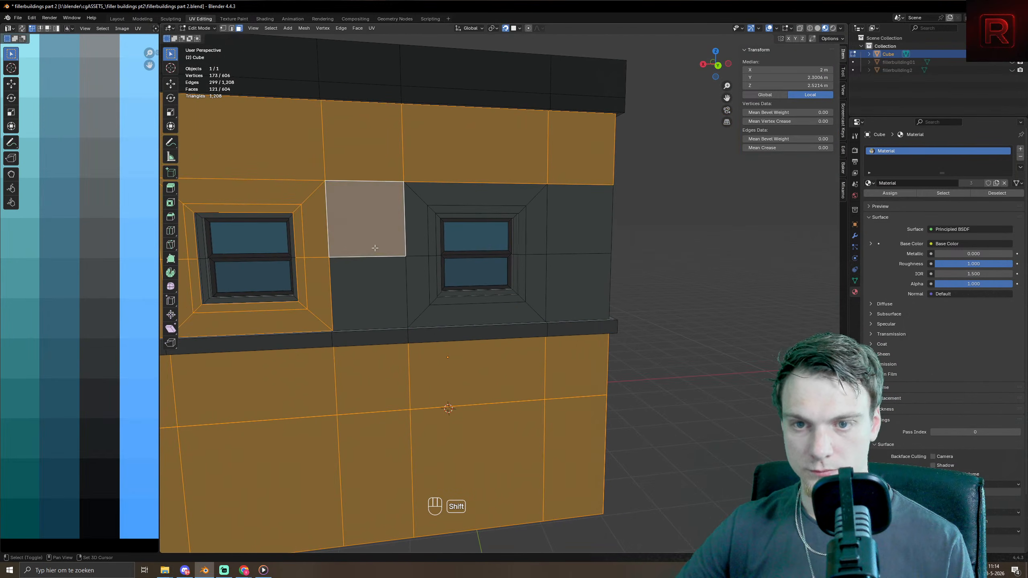
shift+click(387, 272)
alt+shift+click(421, 196)
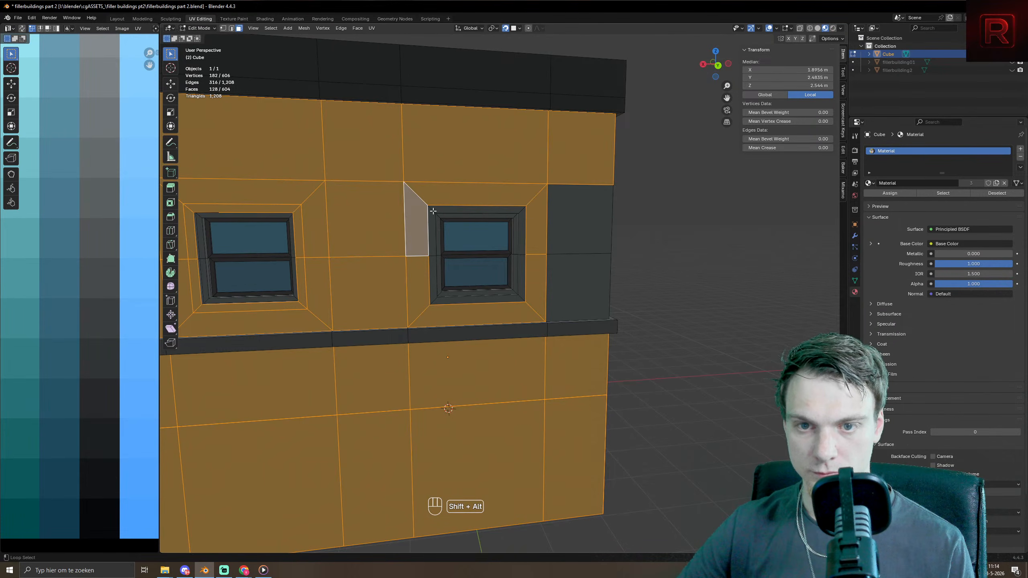
alt+shift+click(433, 211)
- Add the wall faces at the corner and beside the window on the last side to the selection
shift+click(565, 216)
shift+click(568, 281)
middle_drag(569, 280, 449, 232)
shift+click(450, 232)
shift+click(484, 259)
shift+click(505, 221)
shift+click(505, 276)
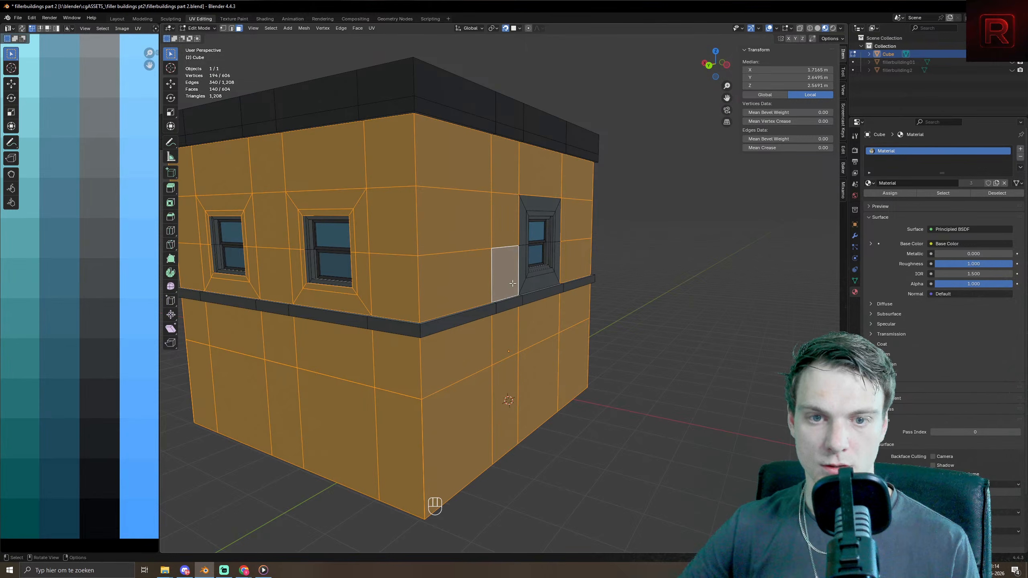
- Add the face loops around the last window and check the wall selection all around the building
middle_drag(505, 275, 445, 259)
scroll(443, 162, up, 4)
alt+shift+click(427, 144)
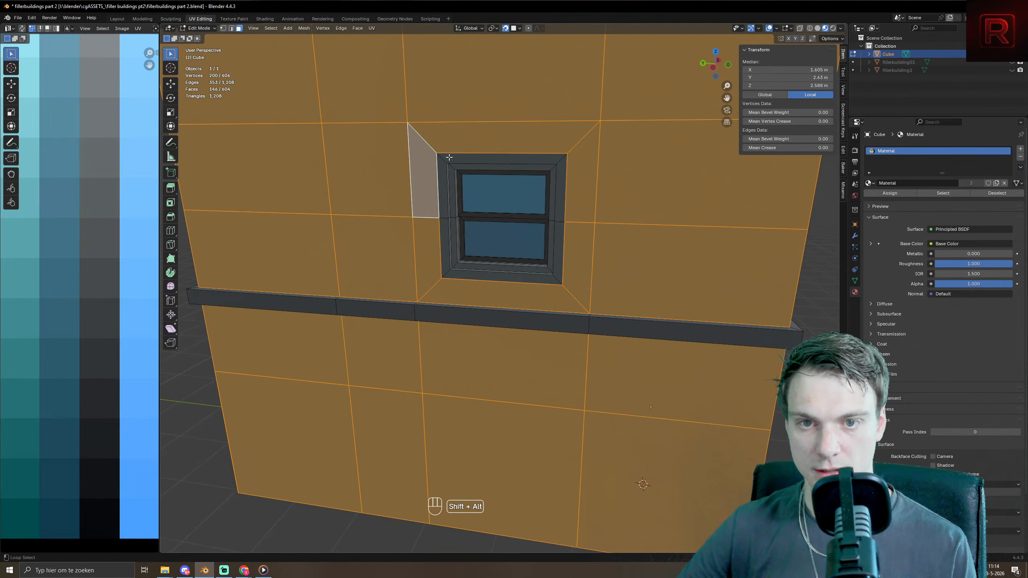
alt+shift+click(448, 158)
scroll(449, 158, down, 5)
middle_drag(381, 264, 456, 258)
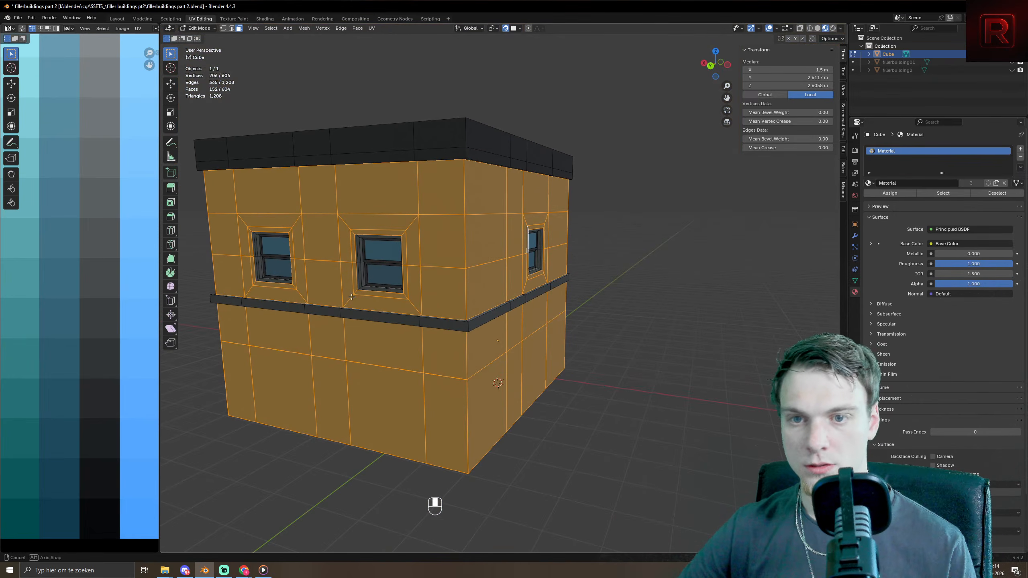
middle_drag(352, 297, 396, 364)
scroll(331, 300, up, 3)
scroll(429, 309, down, 4)
scroll(396, 378, up, 4)
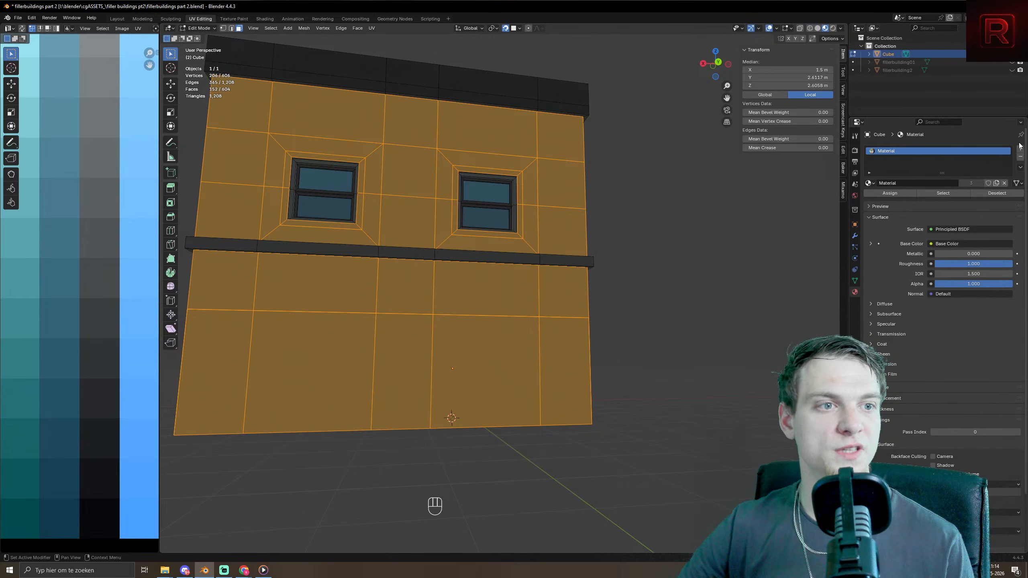
- Add a second material slot with bricktexturematerial and assign it to the selected wall faces
click(1019, 148)
click(867, 199)
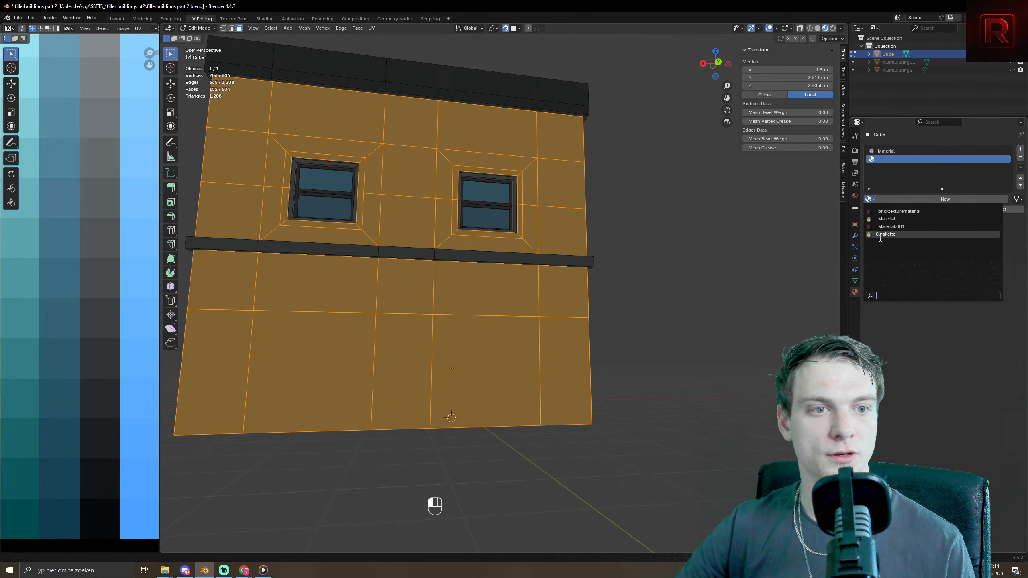
click(889, 211)
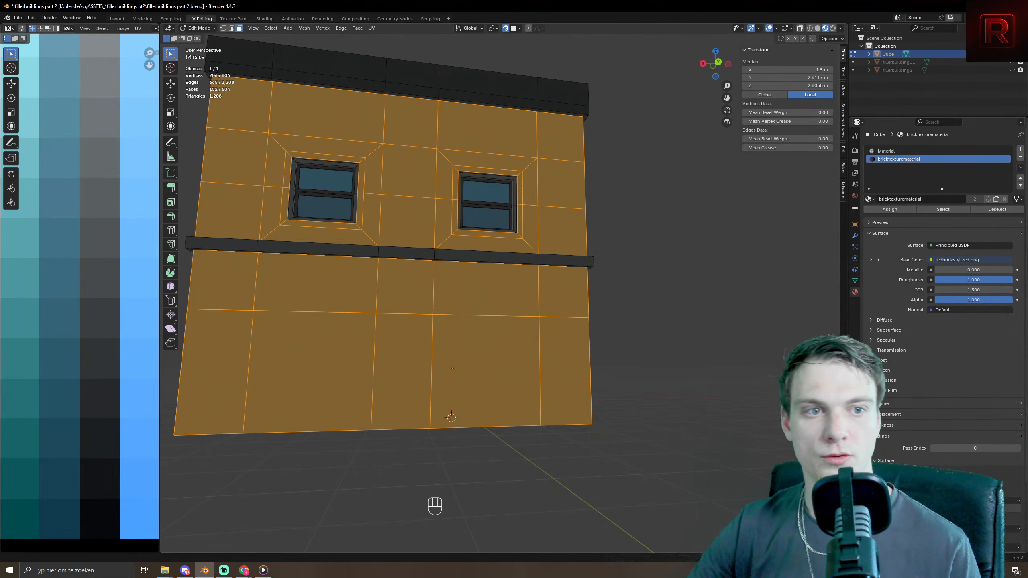
click(889, 209)
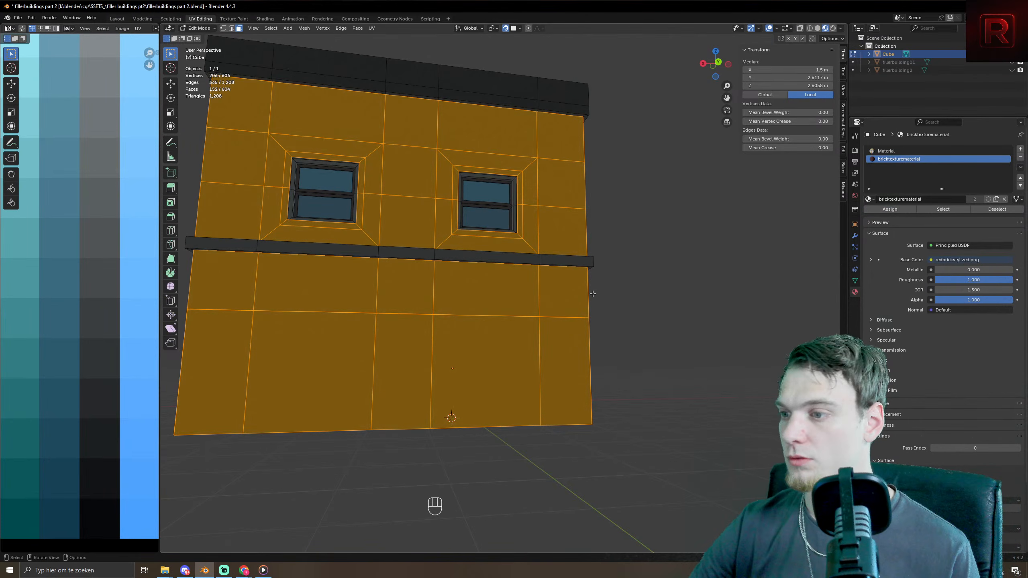
- Unwrap the wall faces with Cube Projection and scale all their UVs up for smaller bricks
key(u)
click(510, 310)
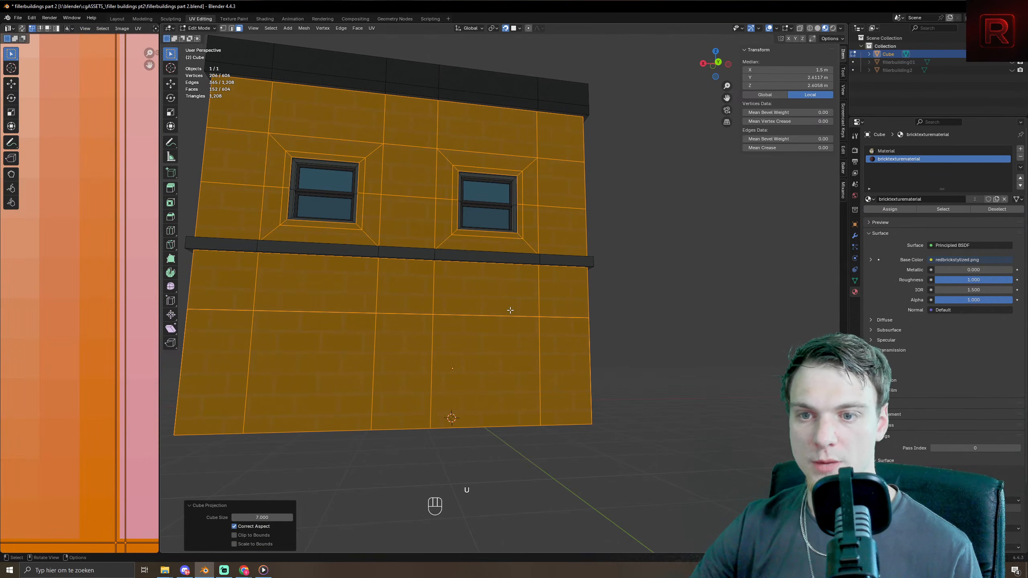
scroll(31, 337, down, 12)
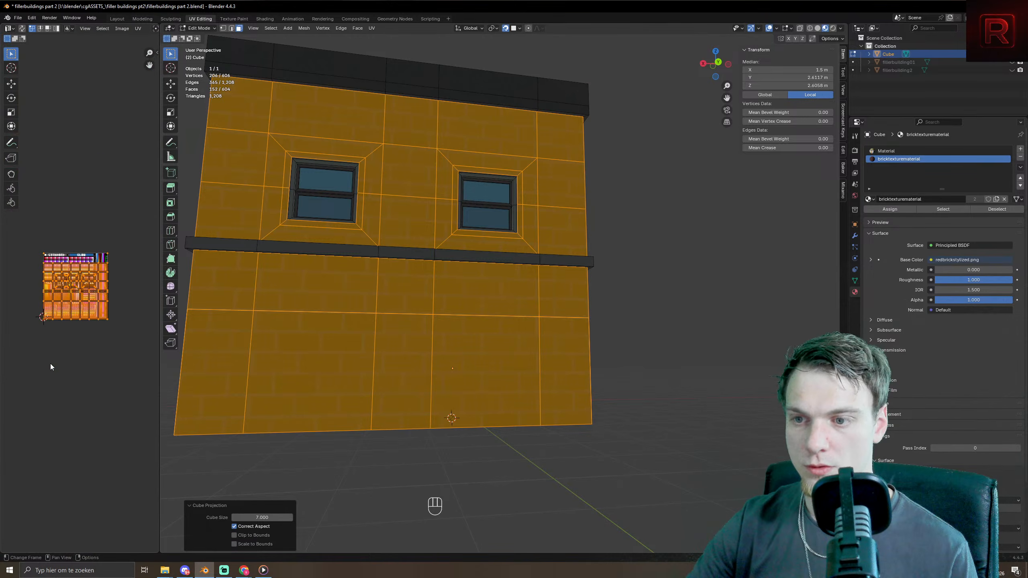
key(a)
key(s)
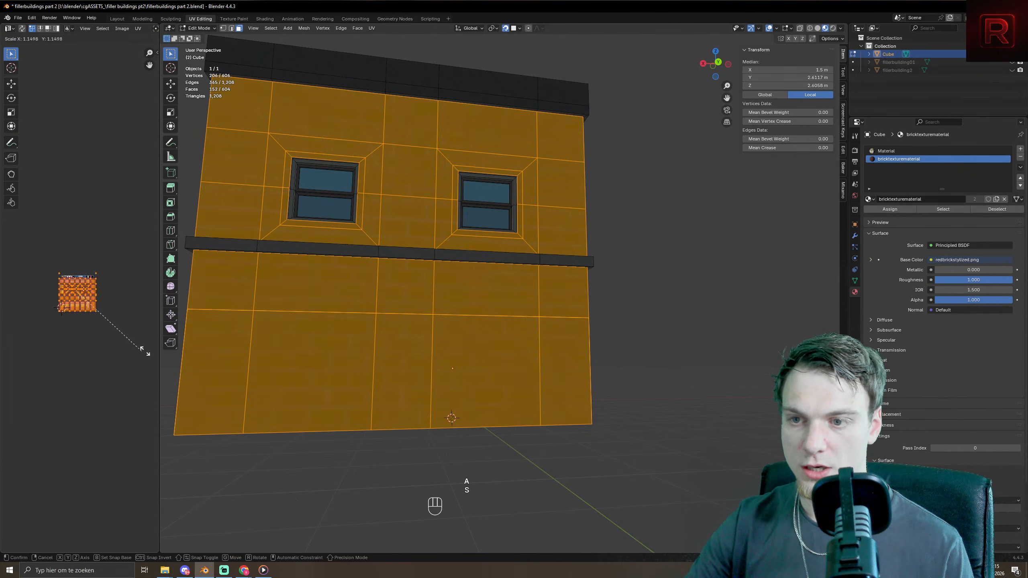
click(85, 347)
- Examine the brick texture around the windows and on the whole building in Object Mode
key(Tab)
middle_drag(541, 361, 474, 333)
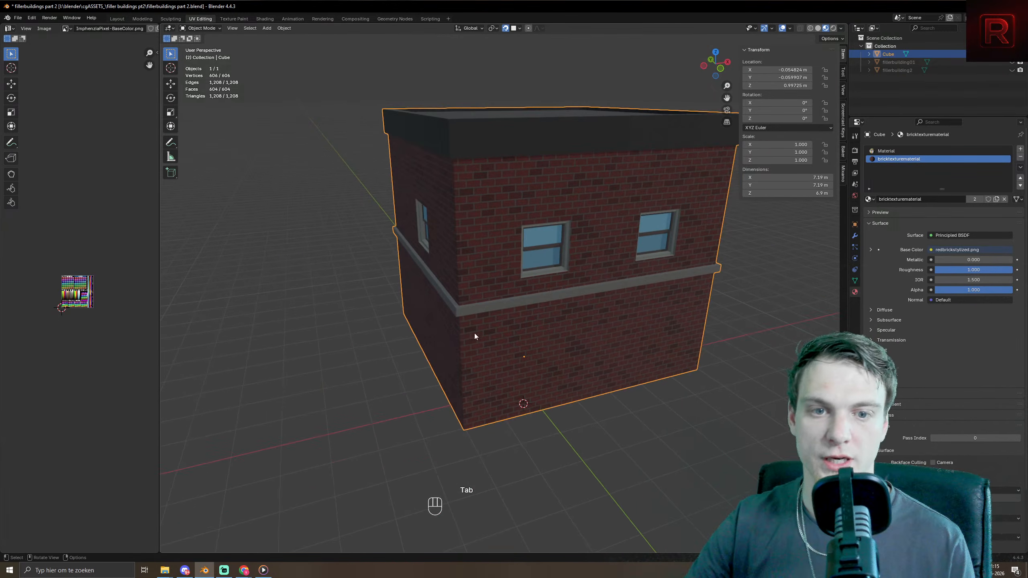
scroll(612, 336, up, 8)
shift+middle_drag(602, 200, 509, 358)
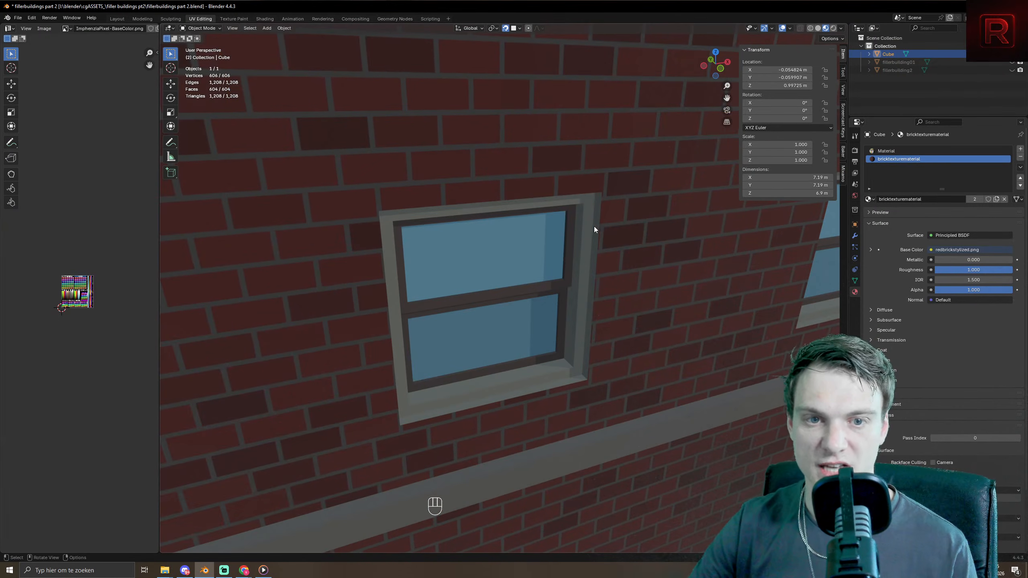
key(KP_Decimal)
click(585, 486)
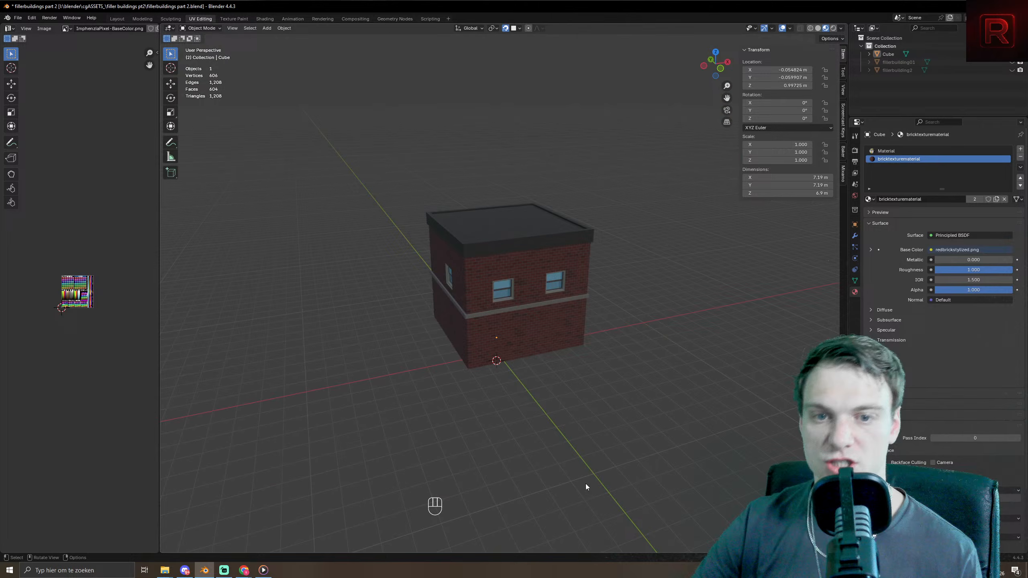
- Return to editing the building mesh and select all recessed roof faces from the top view
click(519, 285)
scroll(458, 323, up, 4)
key(Tab)
middle_drag(514, 367, 439, 293)
click(439, 293)
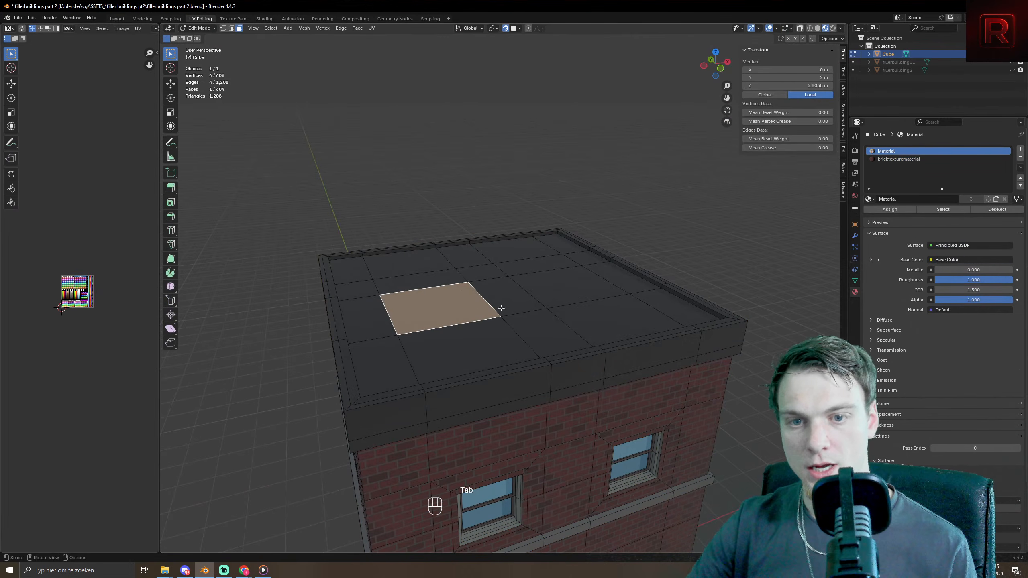
key(KP_7)
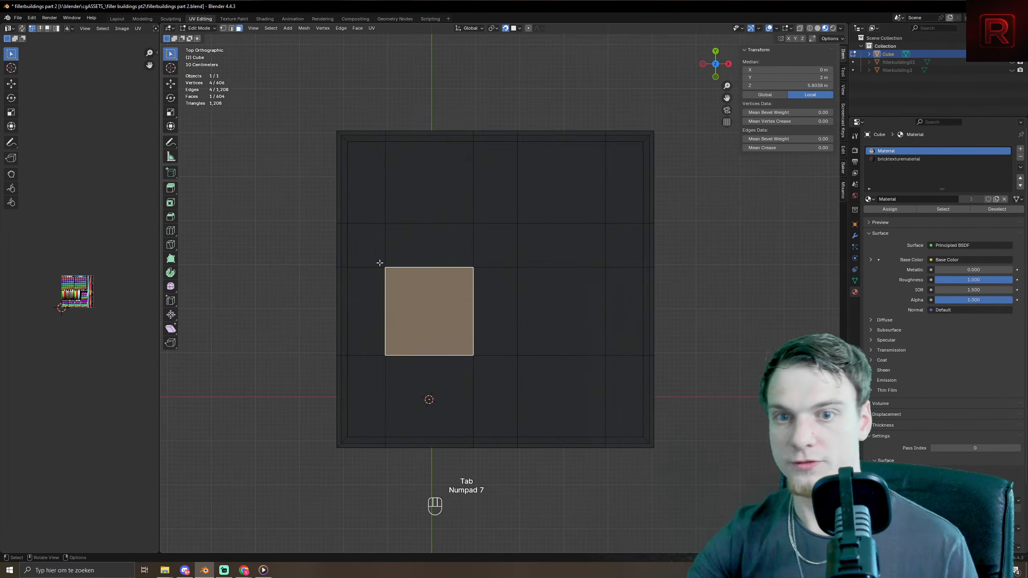
click(359, 157)
shift+click(406, 171)
shift+click(509, 161)
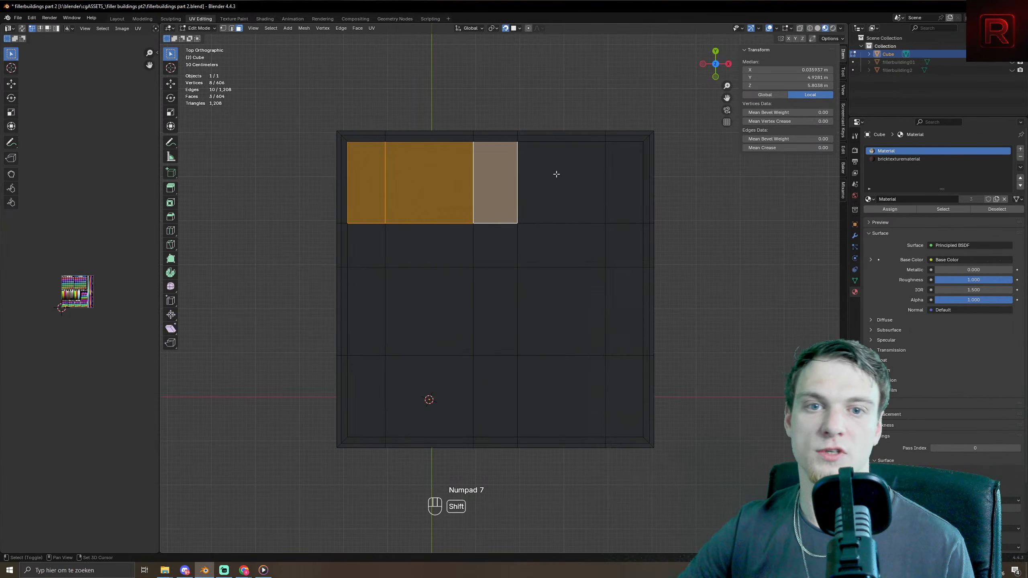
shift+click(553, 172)
shift+click(624, 176)
shift+drag(371, 213, 611, 398)
- Turn off snapping and extrude the selected roof faces upward by about 0.82 m
mouse_move(558, 355)
middle_down()
mouse_move(583, 305)
mouse_move(571, 356)
middle_up()
key(e)
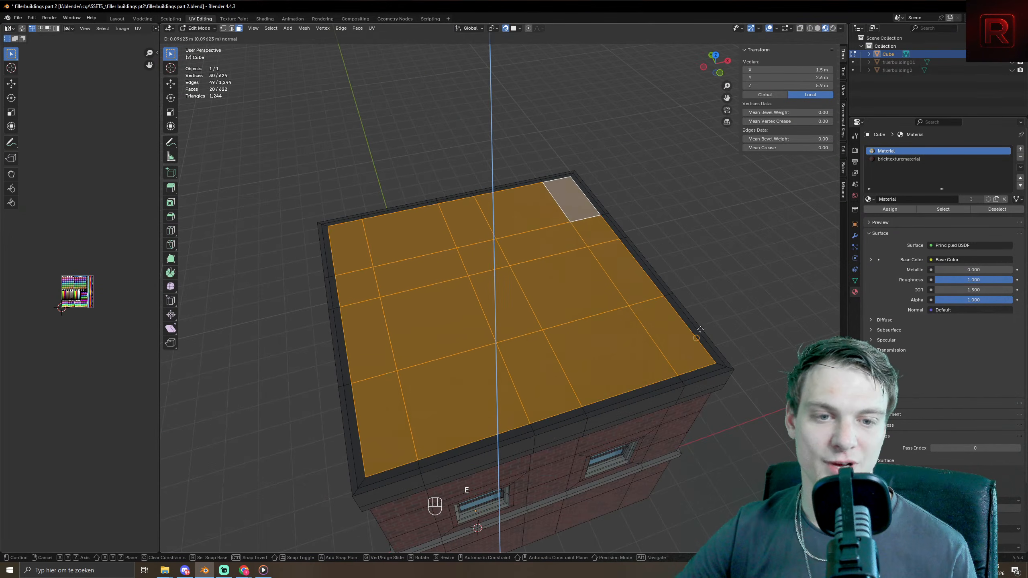
click(708, 371)
key(shift+Tab)
key(e)
click(752, 352)
- Scale the raised roof faces inward, extrude them upward again and scale the new top to about 0.743
key(s)
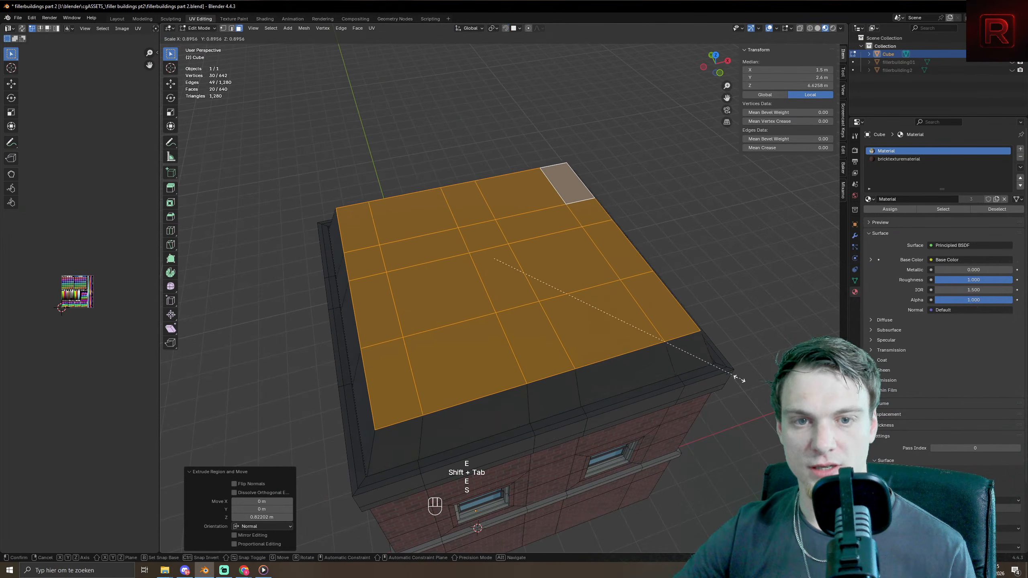
click(740, 362)
key(e)
key(s)
click(722, 377)
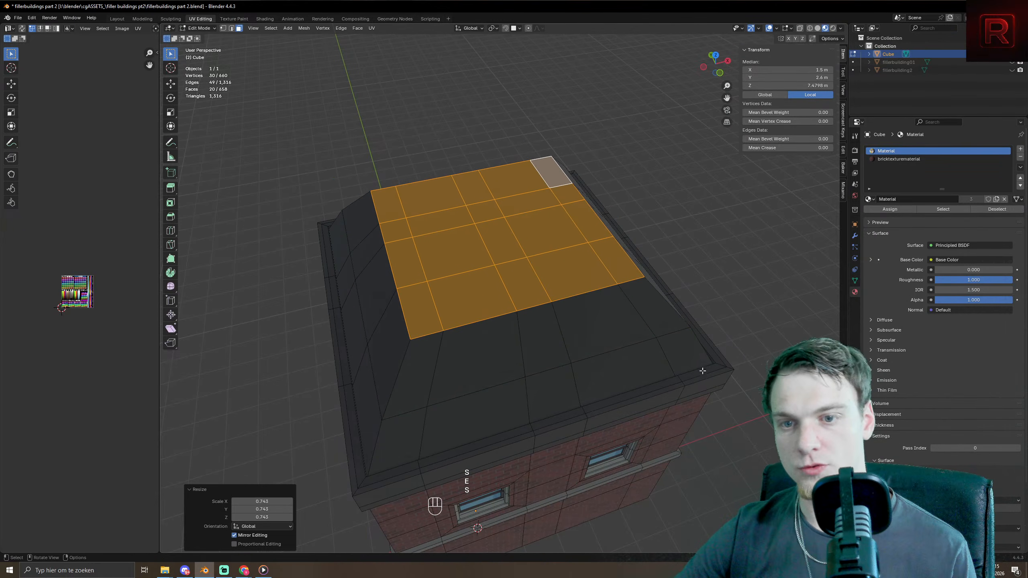
- Try to extrude the roof's flat top upward and scale the extruded faces
key(Tab)
scroll(681, 387, down, 3)
middle_drag(680, 387, 599, 346)
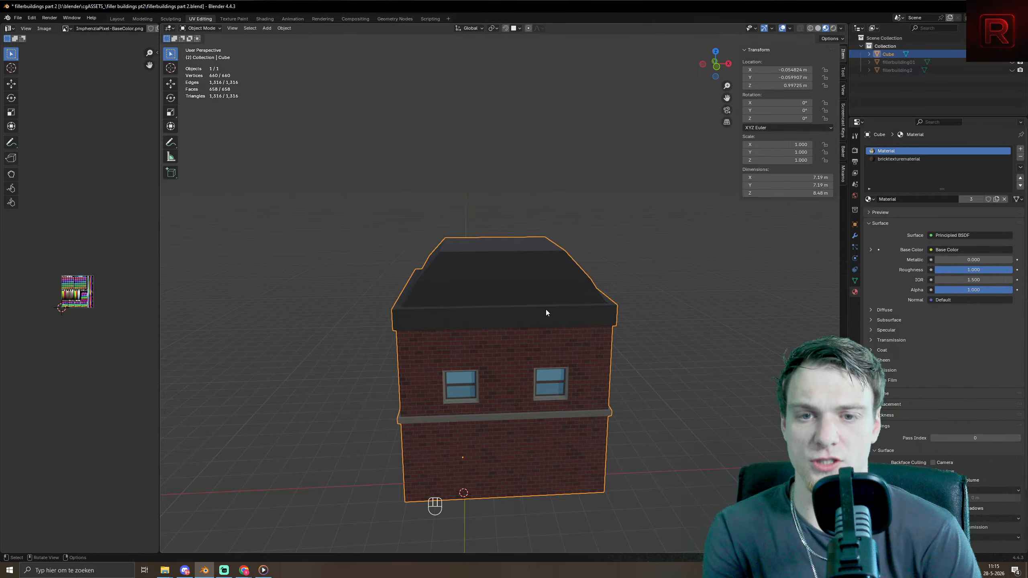
key(Tab)
key(e)
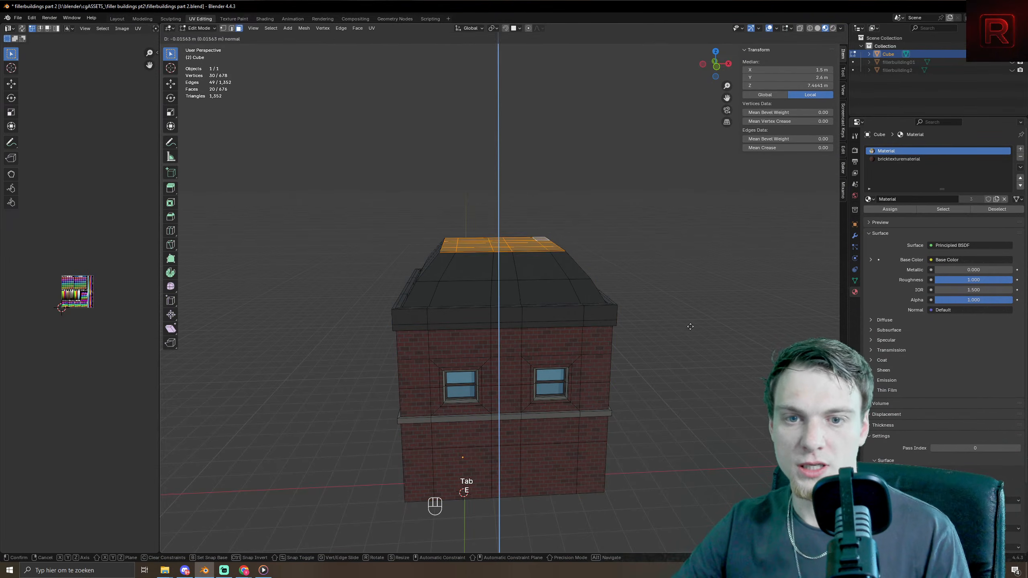
click(681, 322)
key(s)
click(647, 358)
key(Tab)
middle_drag(636, 366, 538, 396)
- Undo the extrusion and scaling of the roof's flat top
key(ctrl+z)
key(ctrl+z)
key(ctrl+z)
key(ctrl+z)
key(ctrl+z)
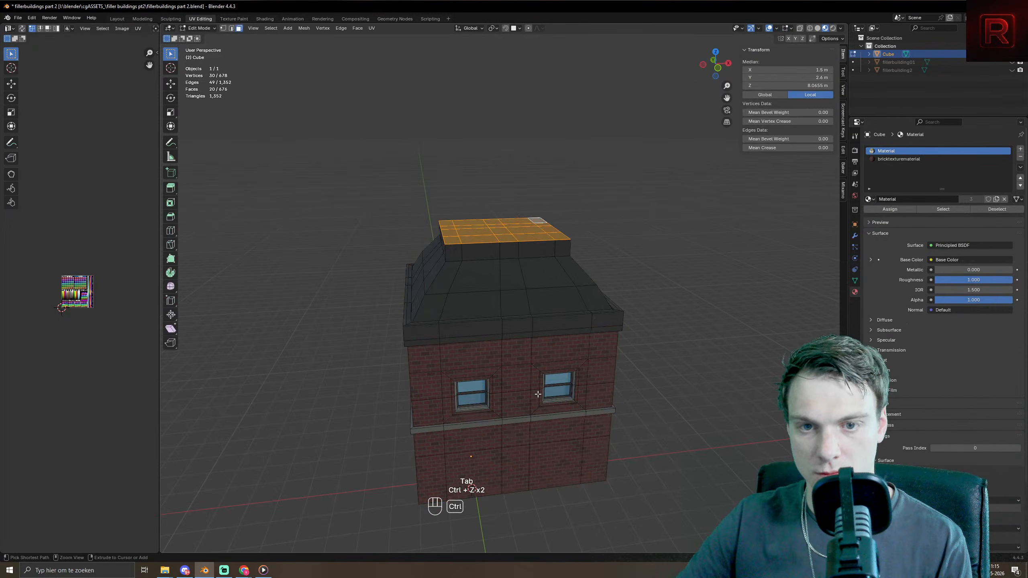
middle_drag(578, 306, 513, 241)
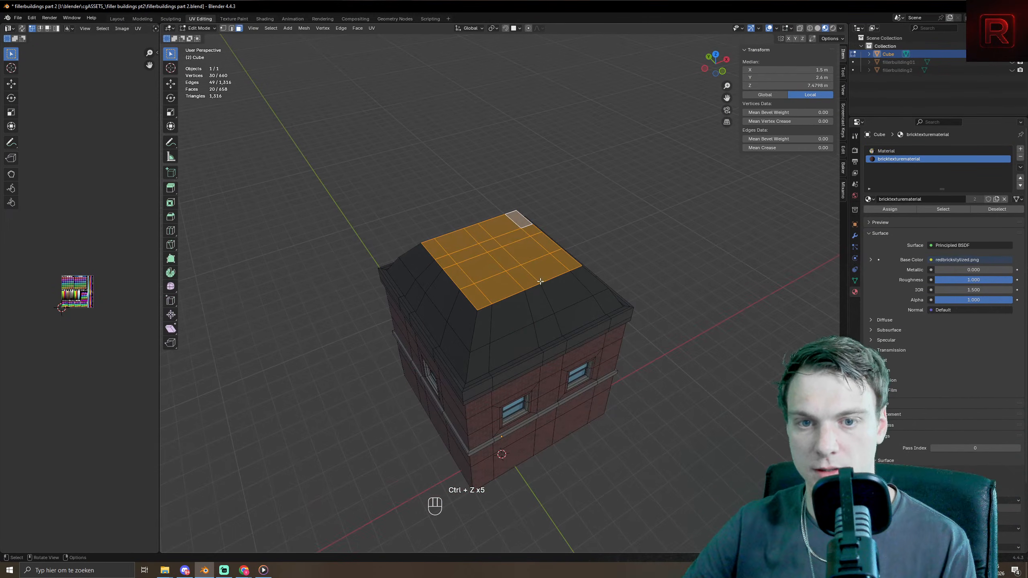
click(512, 240)
shift+click(520, 256)
key(e)
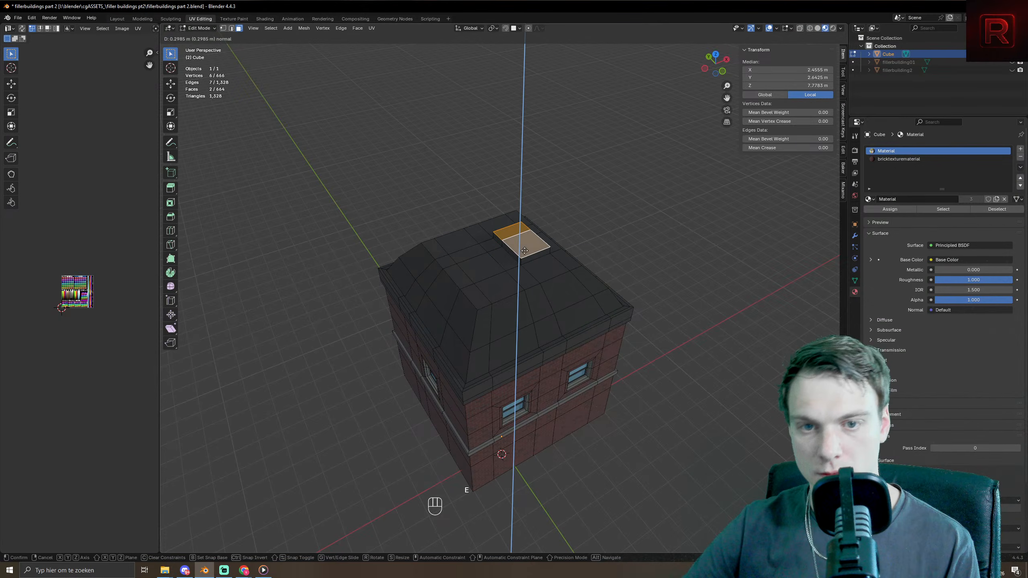
right_click(520, 239)
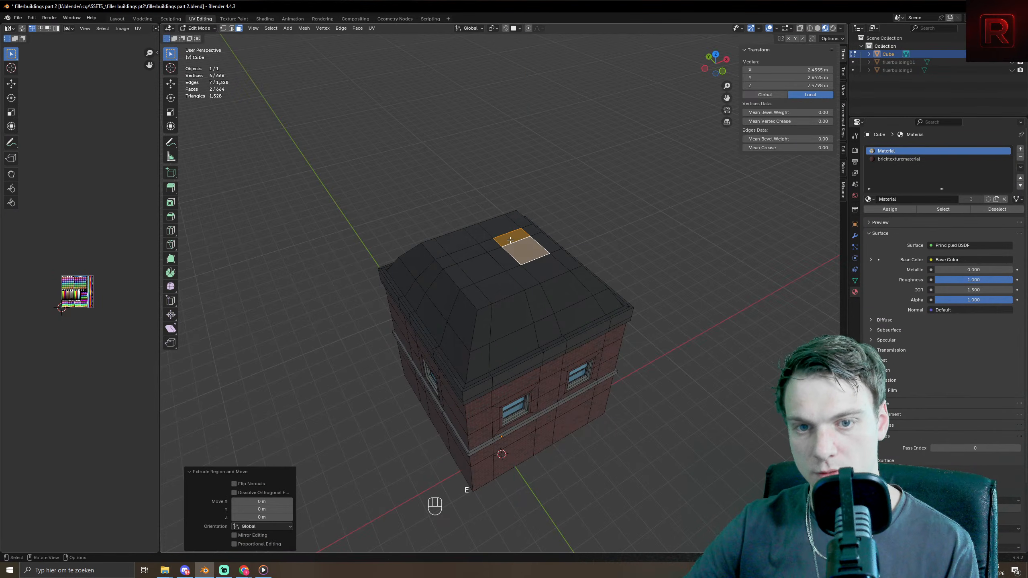
- Duplicate one small face near the back of the flat roof in place and extrude it about 0.9 m upward
click(510, 240)
key(shift+d)
right_click(514, 241)
key(e)
click(627, 282)
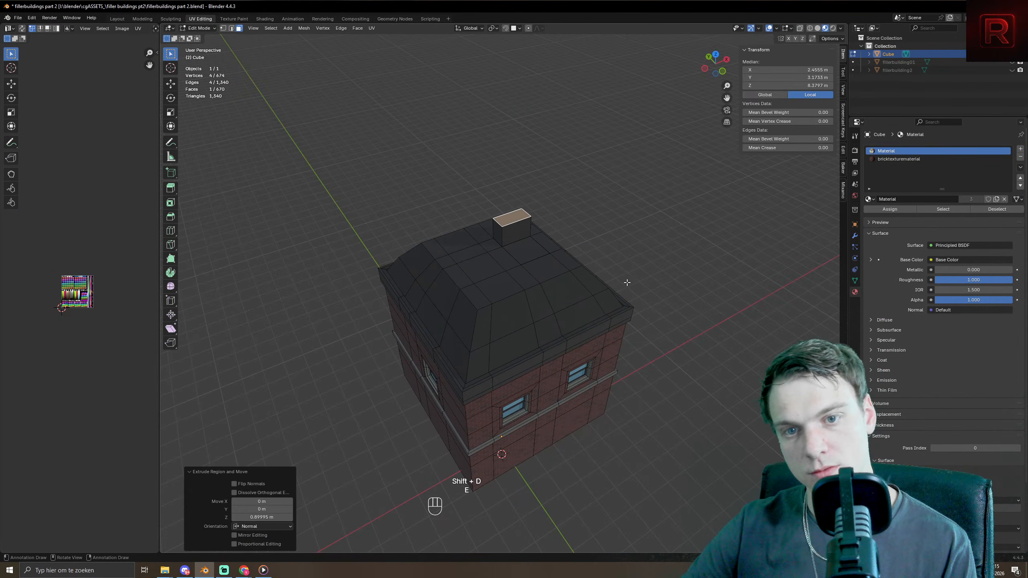
- Scale down the block's top face for tapered sides and lower it about 0.39 m along Z
key(s)
right_click(607, 280)
key(g)
key(z)
click(582, 276)
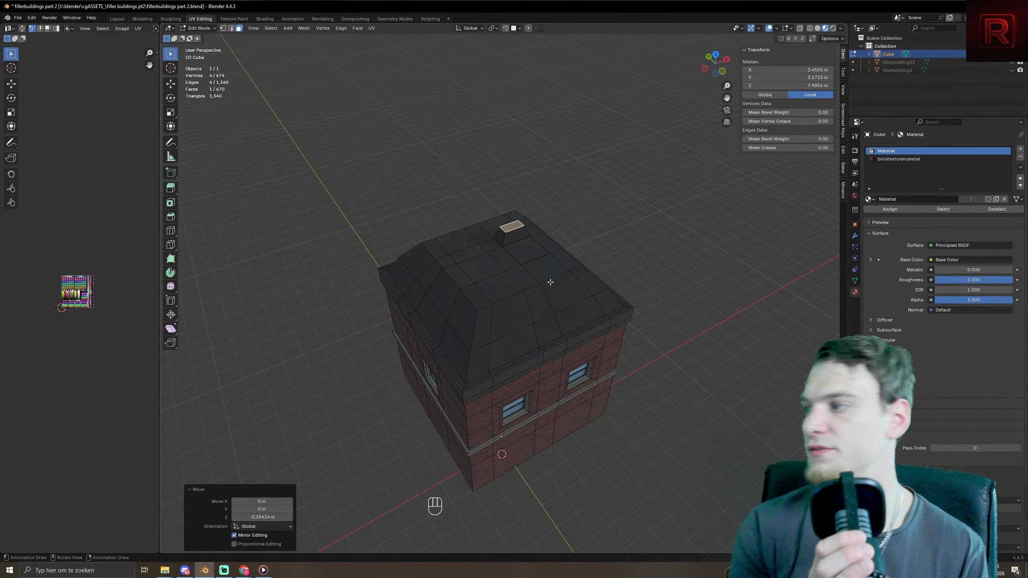
- Select the whole tapered block and scale it horizontally, excluding Z, to about 0.457
scroll(502, 235, up, 3)
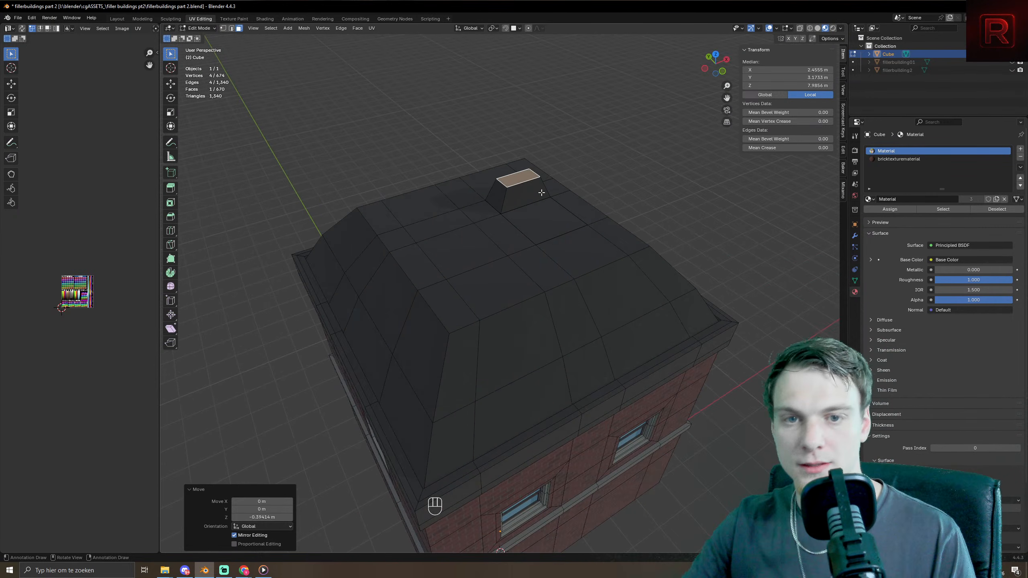
key(l)
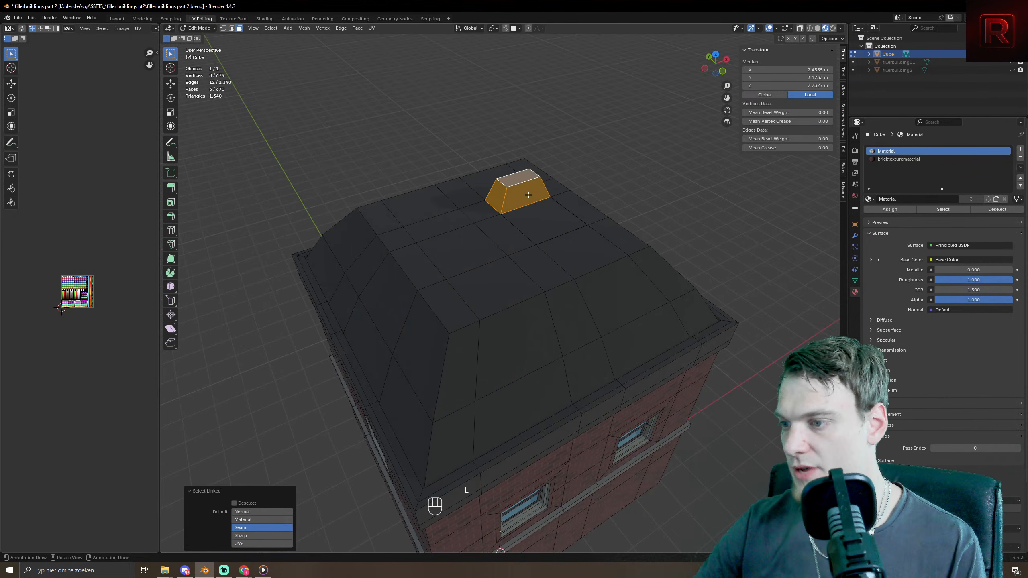
key(s)
key(shift+z)
click(530, 186)
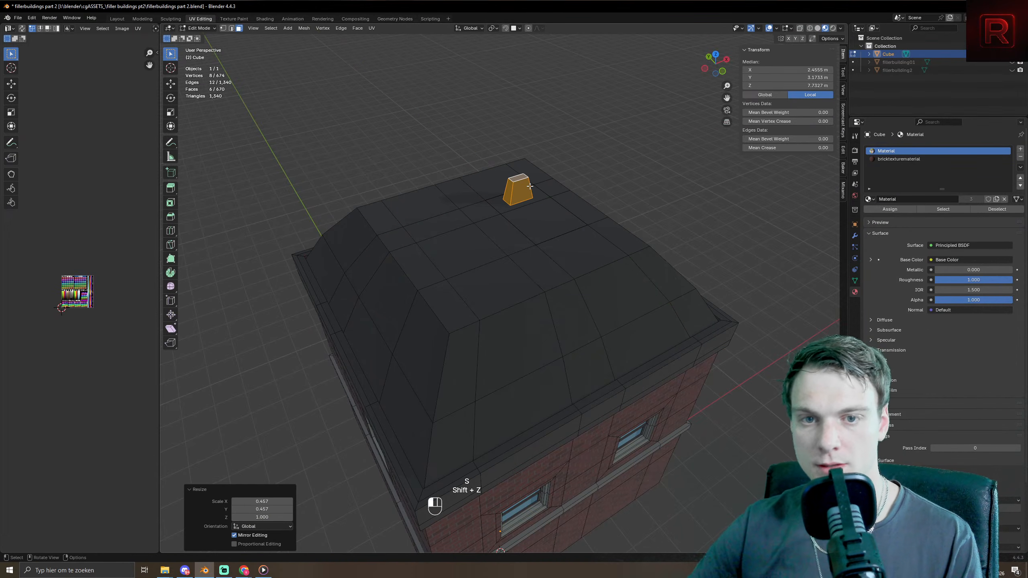
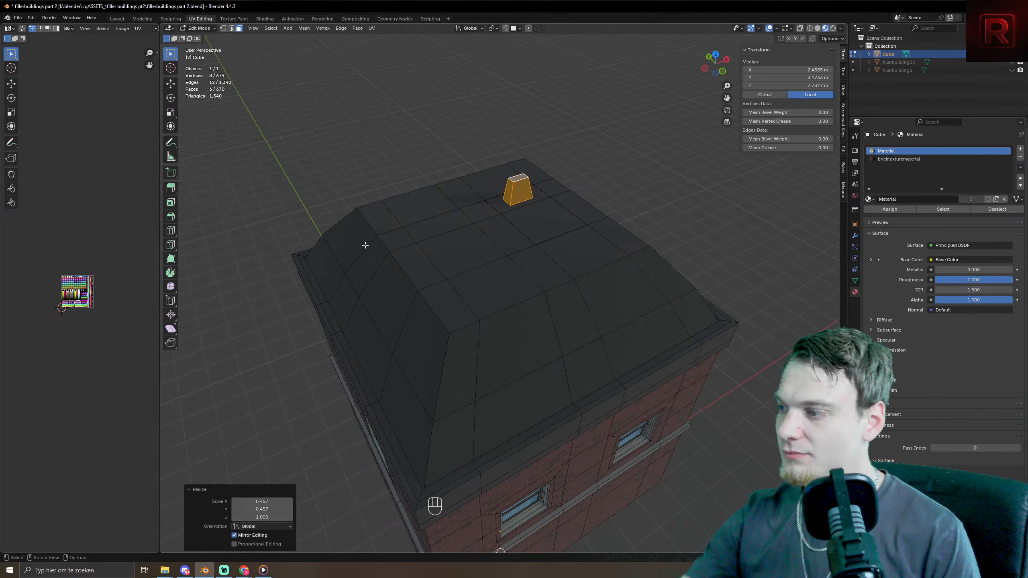
- Lower the small roof block's top face about 0.22 m along Z
scroll(365, 245, down, 3)
key(Tab)
scroll(558, 193, up, 8)
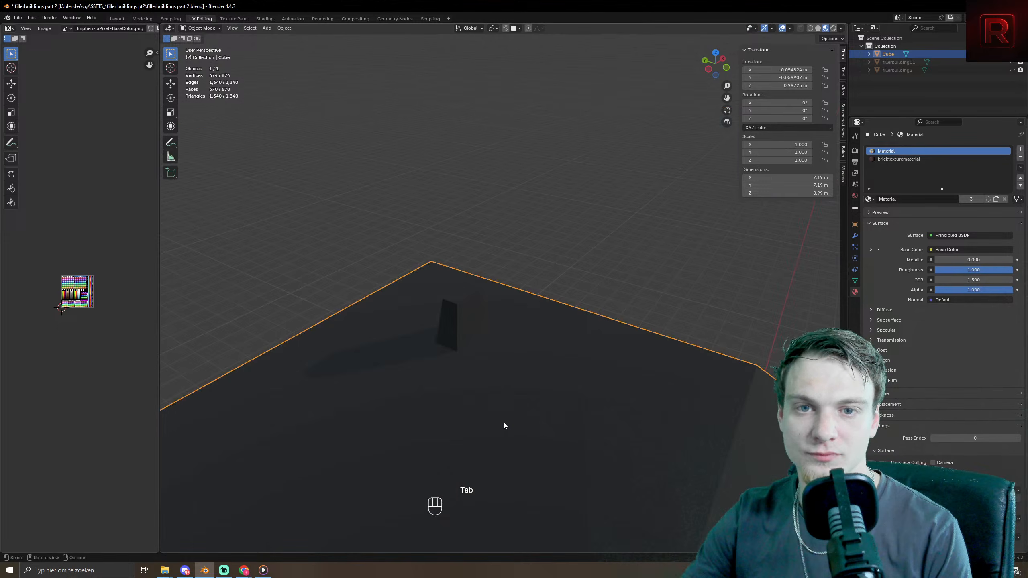
key(Tab)
click(460, 292)
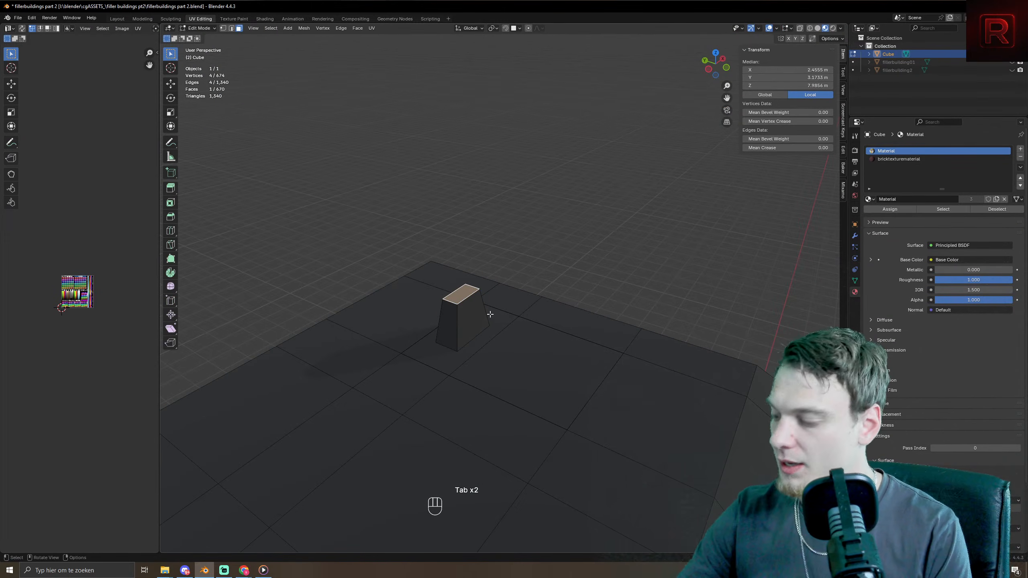
key(g)
key(z)
click(536, 314)
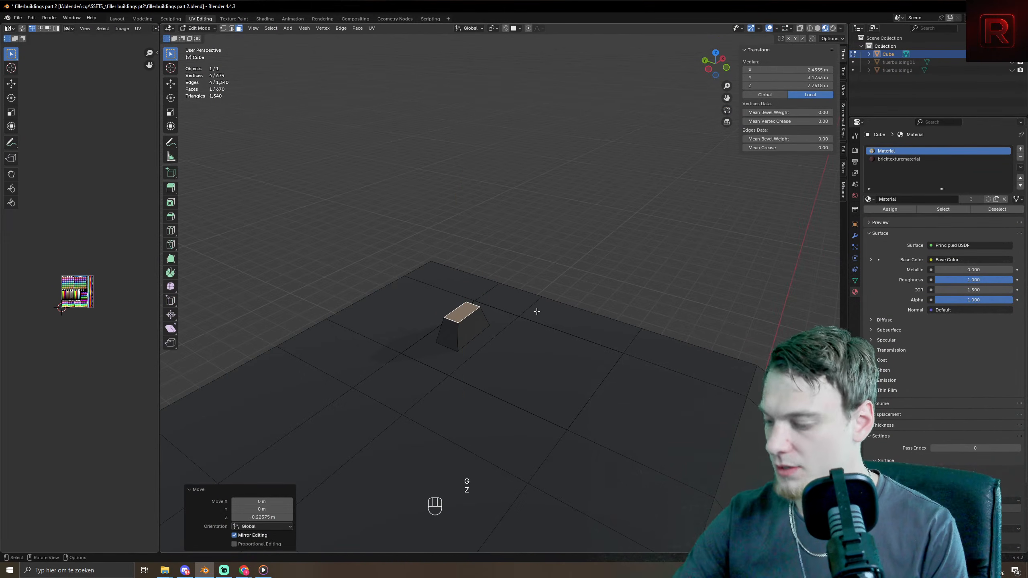
- Inset the block's top face about 0.046 m and extrude the inner face about 0.046 m downward to form a vent opening
key(i)
click(530, 315)
scroll(475, 305, up, 3)
key(e)
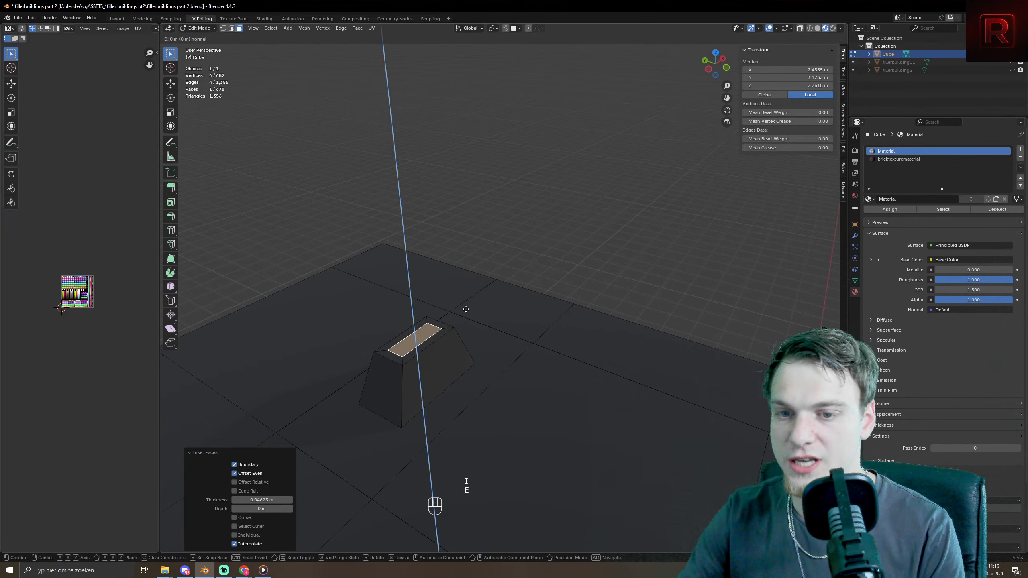
click(462, 317)
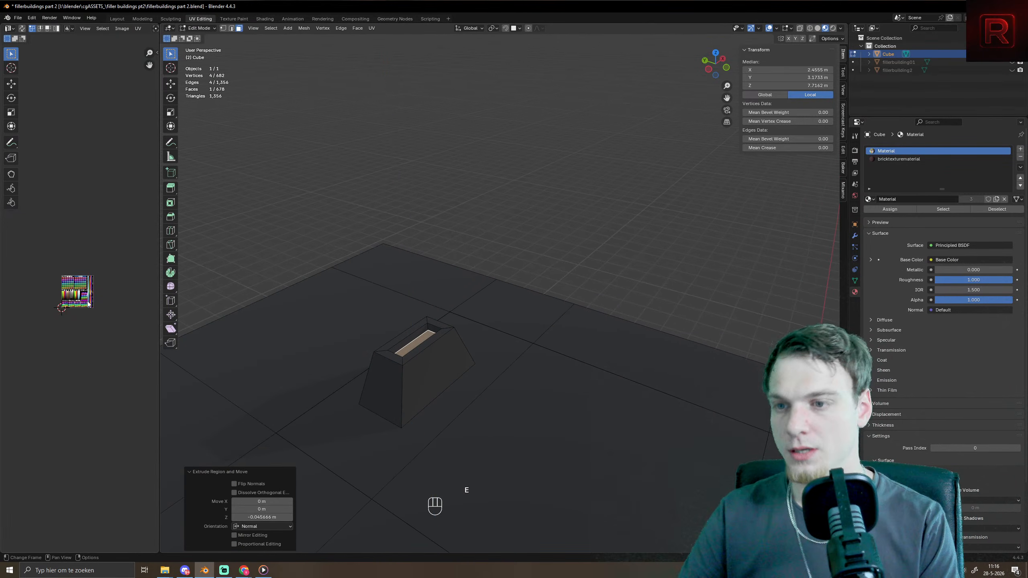
- Move the recessed face's UVs to a lighter grey on the palette texture
scroll(88, 303, up, 8)
scroll(63, 325, down, 3)
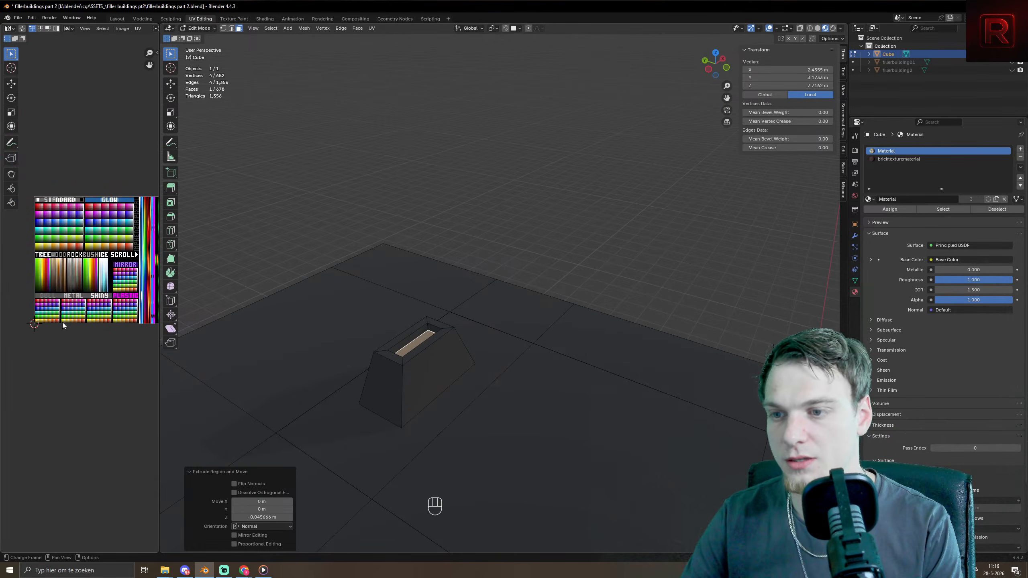
key(a)
key(g)
key(Tab)
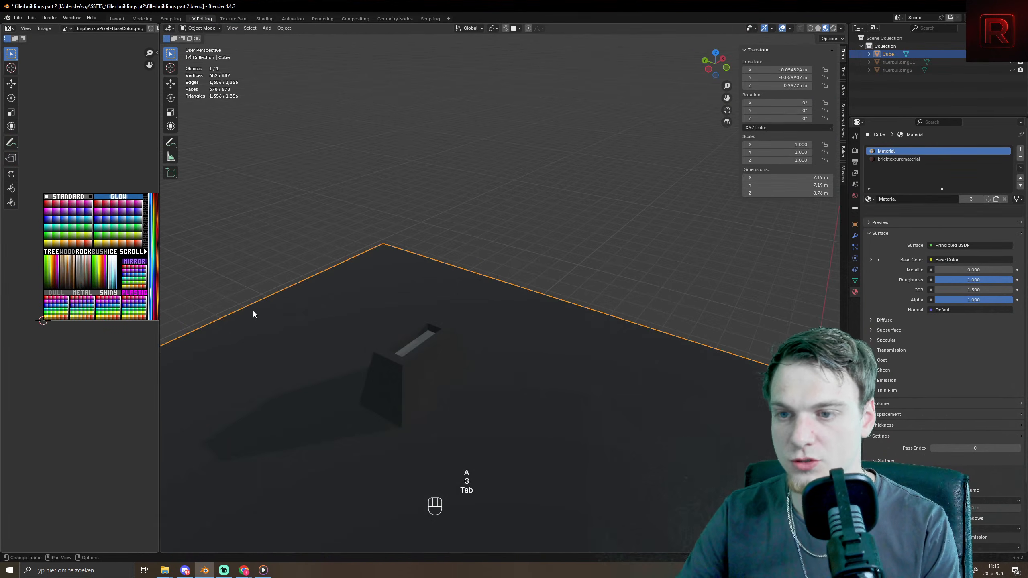
- Select the whole linked vent and move its UVs to a lighter grey shade in the palette's rock section
key(Tab)
click(390, 375)
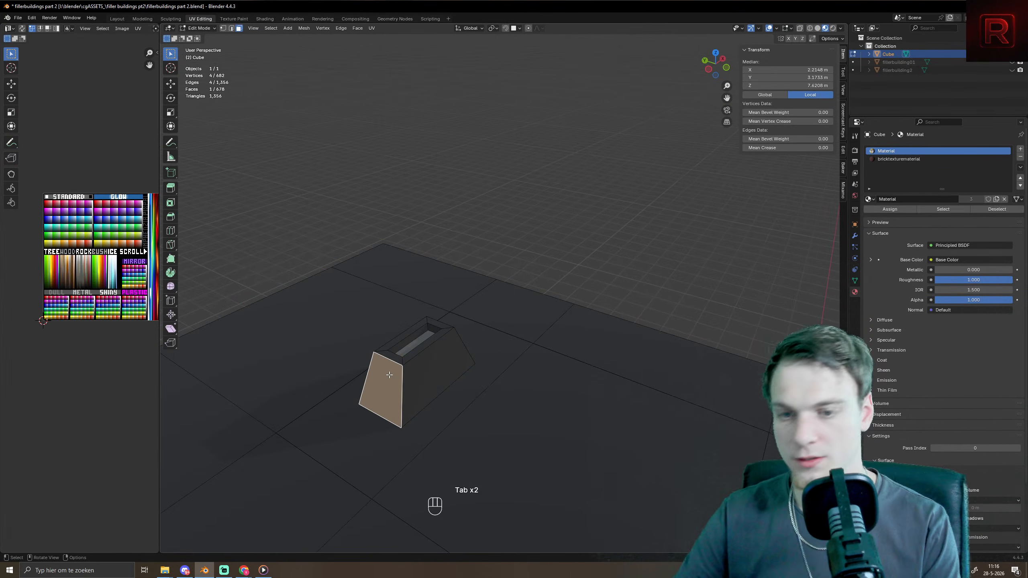
key(l)
scroll(103, 304, up, 6)
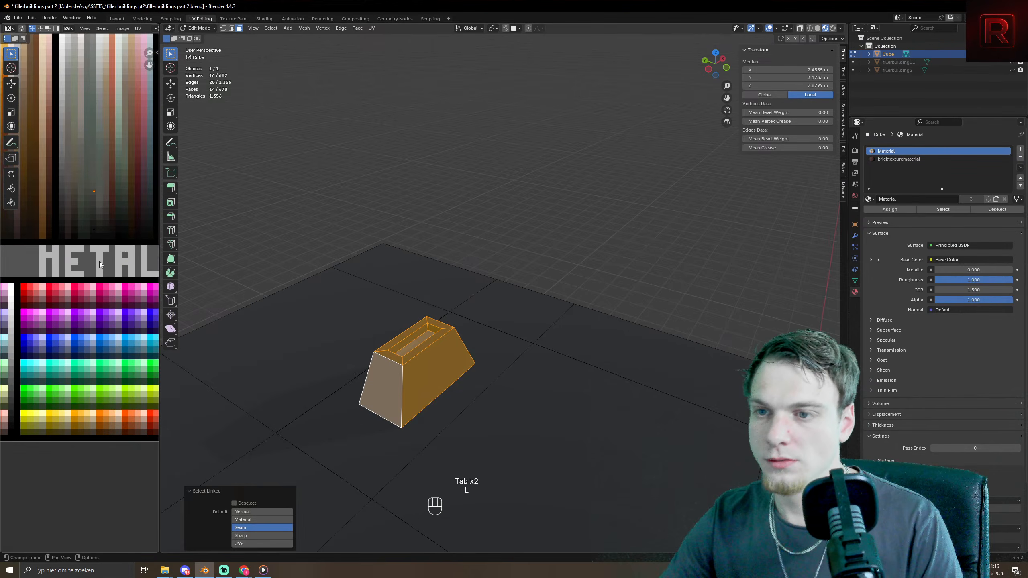
key(g)
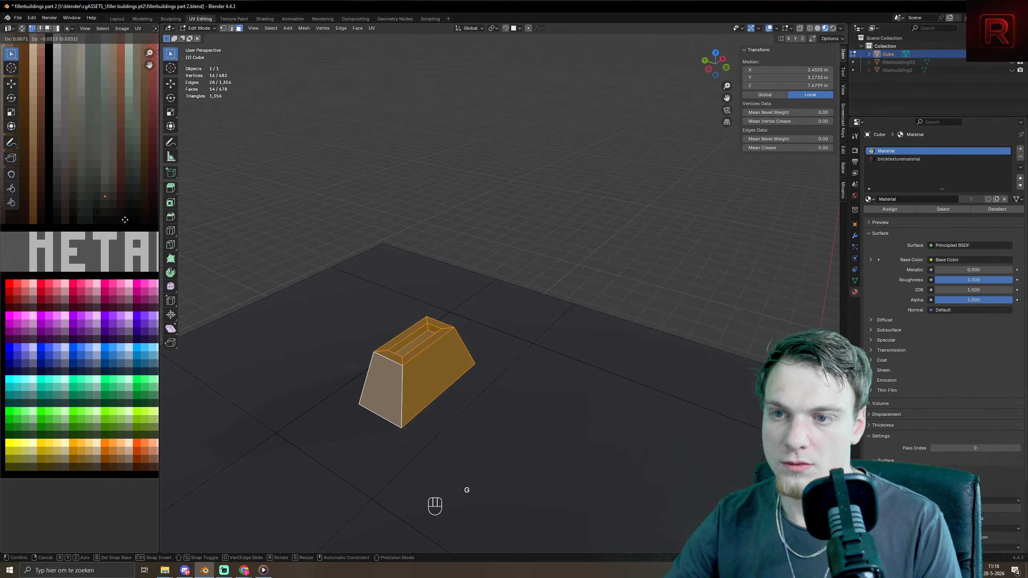
click(125, 220)
key(Tab)
key(Tab)
key(Tab)
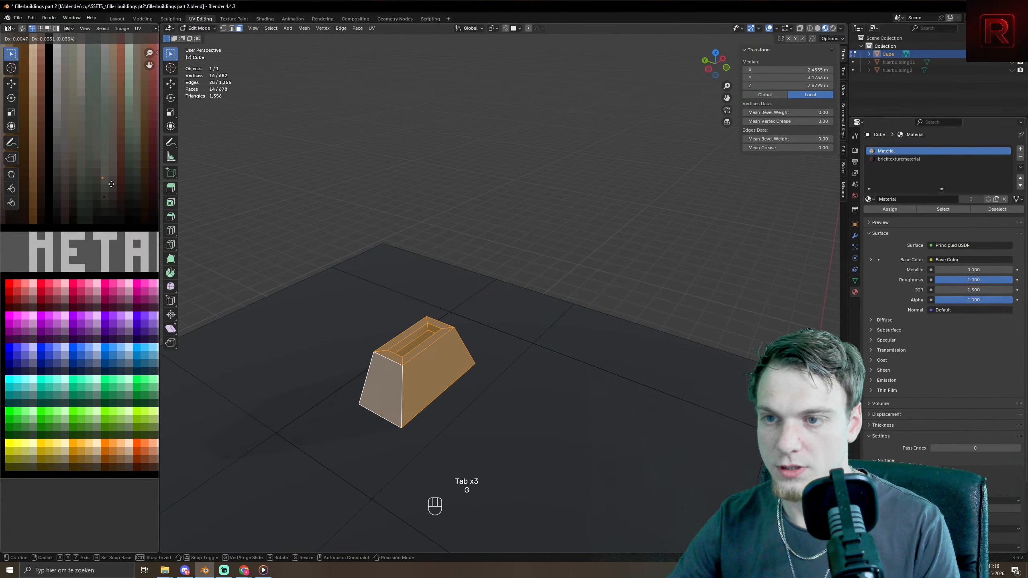
key(Tab)
- Duplicate the vent along the X axis to place a second one on the flat roof
scroll(324, 245, down, 10)
middle_drag(619, 400, 525, 341)
scroll(553, 328, up, 5)
key(Tab)
key(shift+d)
key(x)
click(526, 321)
key(Tab)
scroll(560, 391, down, 3)
key(Tab)
- Select all the faces of the roof's flat top, leaving out the two vents
middle_drag(649, 390, 547, 419)
scroll(497, 371, up, 5)
middle_drag(496, 372, 486, 389)
click(474, 441)
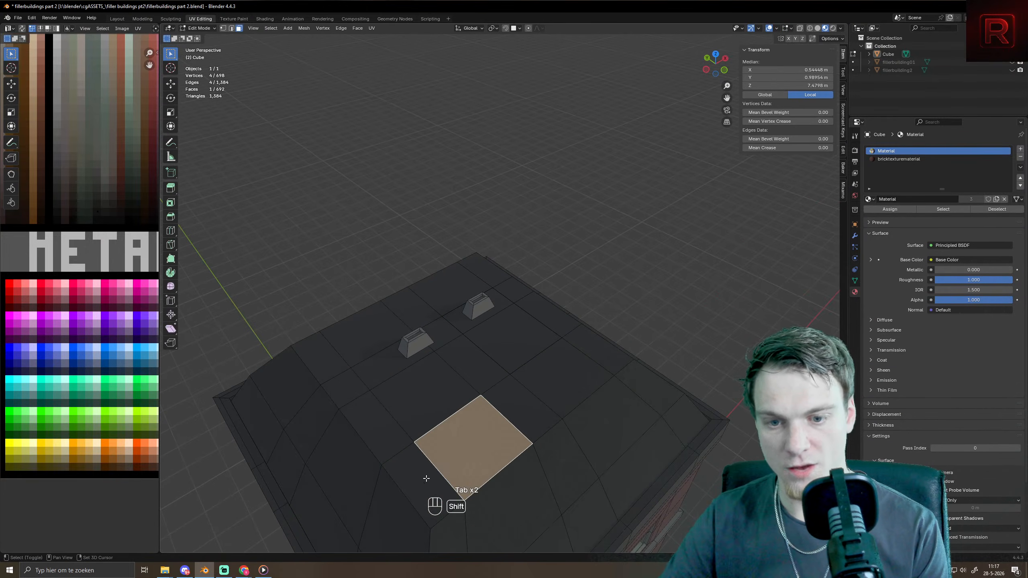
shift+click(421, 482)
shift+click(356, 404)
shift+click(320, 358)
shift+click(346, 388)
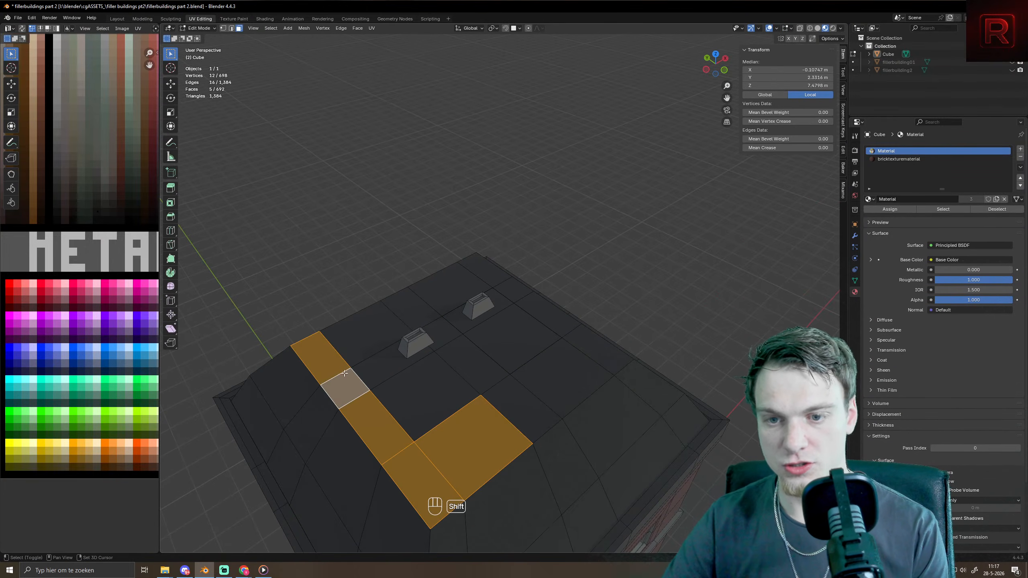
shift+click(356, 336)
shift+click(388, 360)
shift+click(443, 381)
shift+click(408, 308)
shift+click(443, 335)
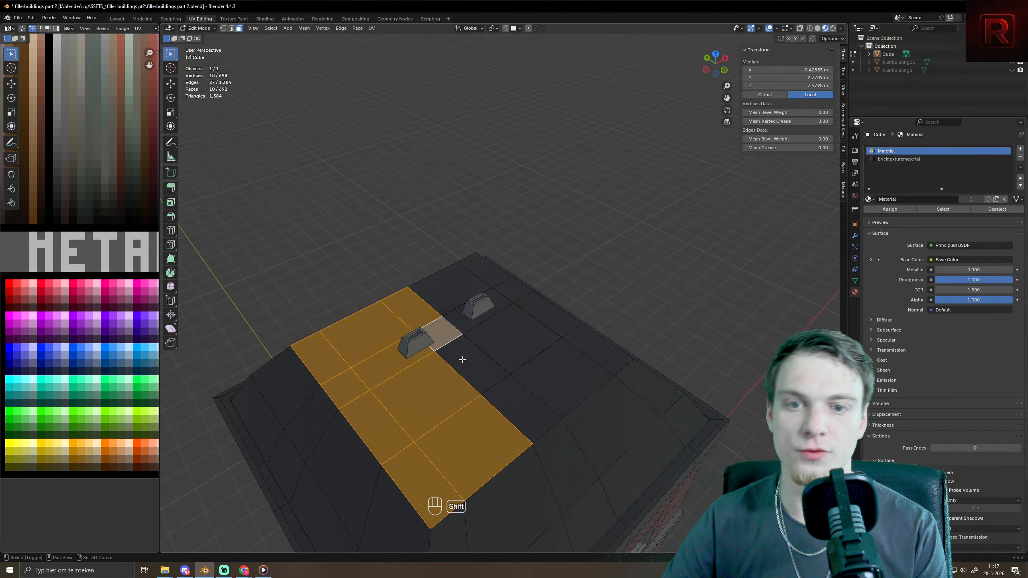
shift+click(473, 358)
shift+click(516, 407)
shift+click(566, 375)
shift+click(597, 351)
shift+click(513, 338)
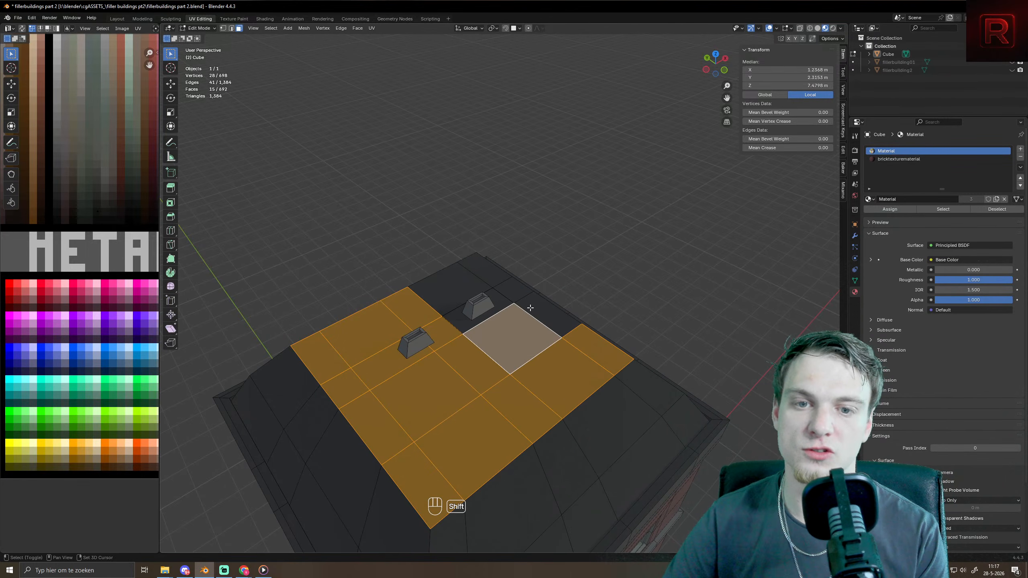
shift+click(548, 315)
shift+click(496, 279)
shift+click(505, 294)
shift+click(515, 285)
shift+click(449, 289)
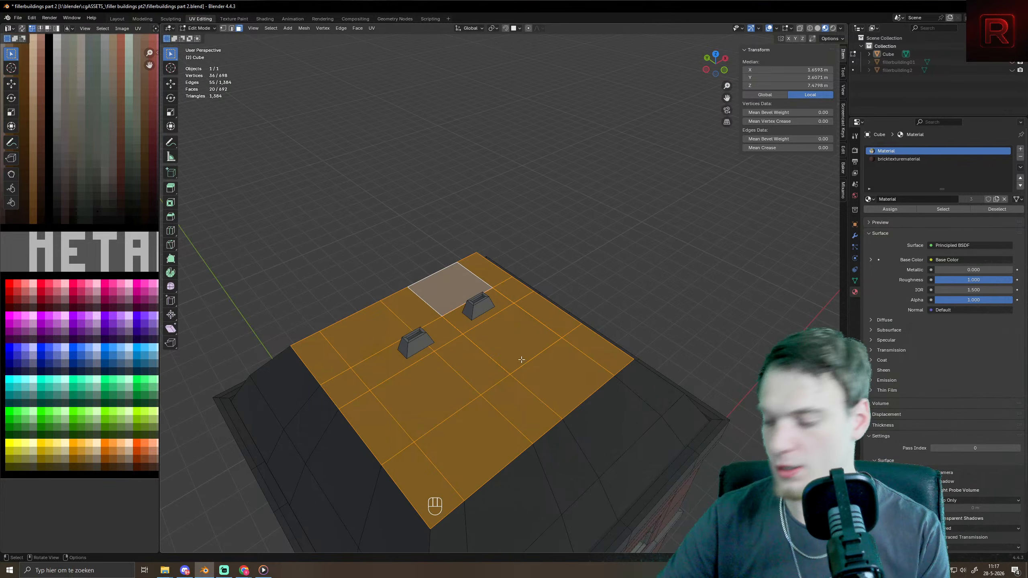
key(i)
key(i)
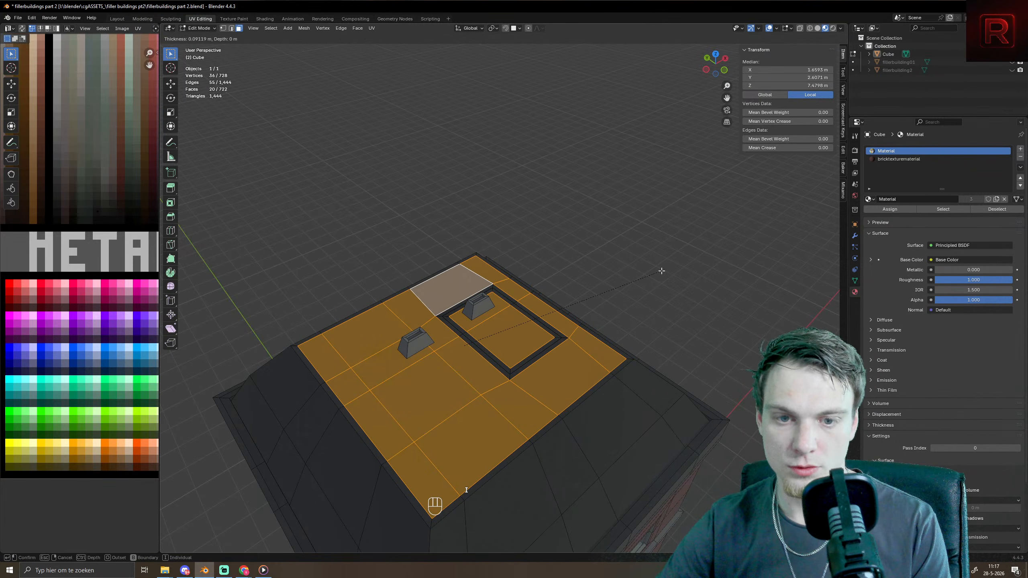
key(i)
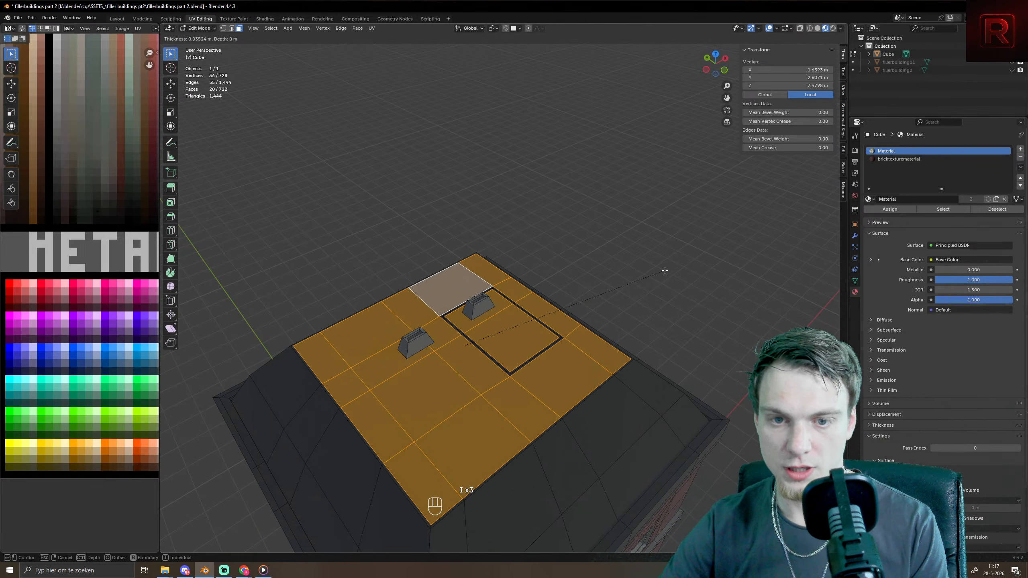
right_click(664, 271)
- Merge the selected roof vertices by distance and inset the flat top about 0.13 m
key(m)
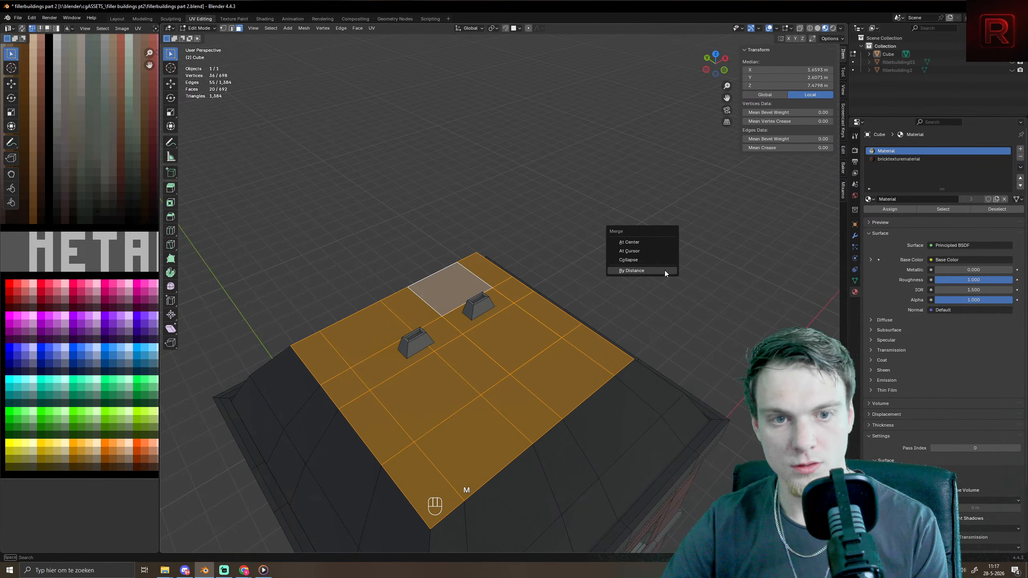
click(664, 270)
key(i)
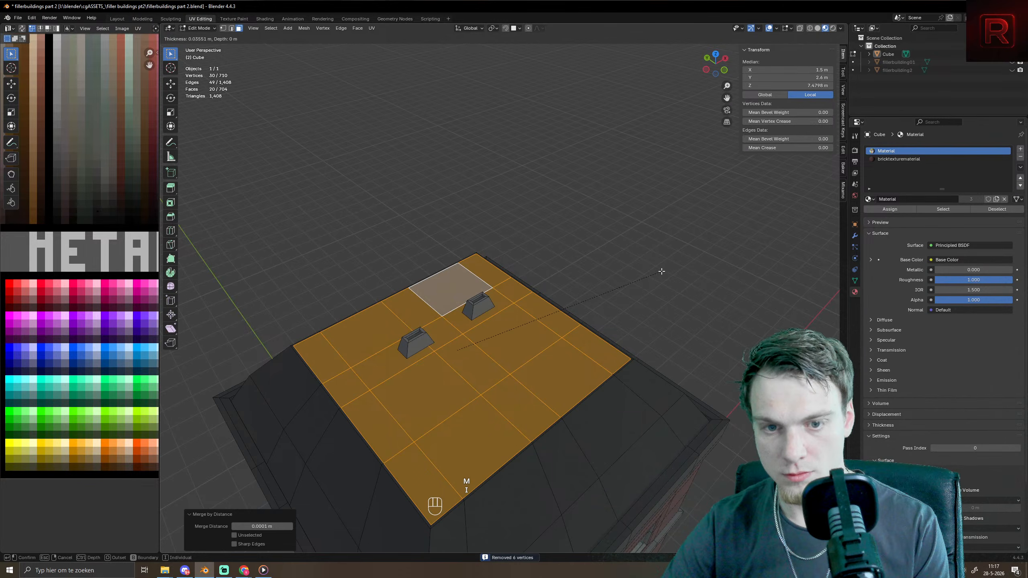
click(658, 273)
- Extrude the inset roof faces about 0.19 m downward to leave a raised rim around the flat top
key(e)
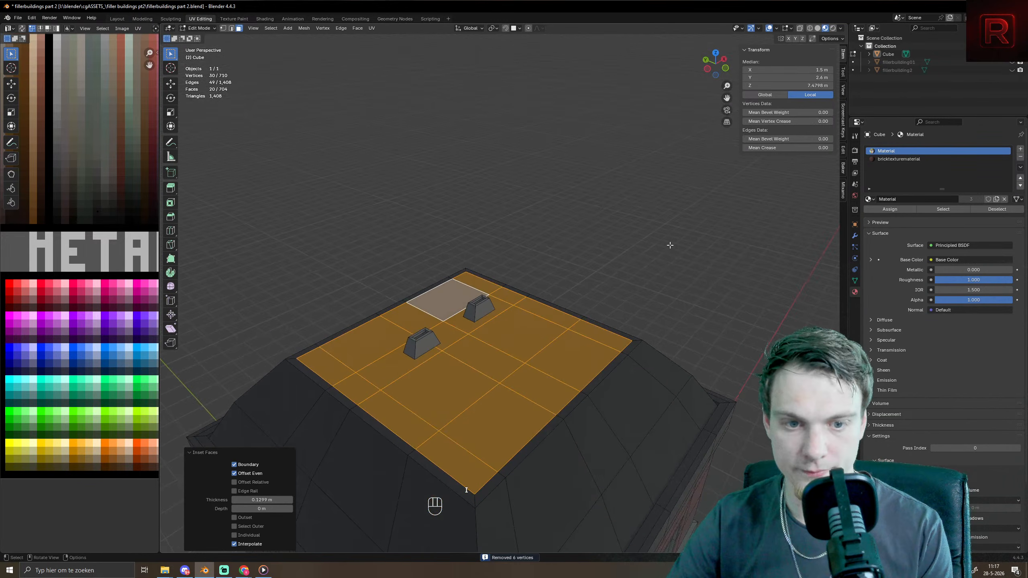
click(670, 254)
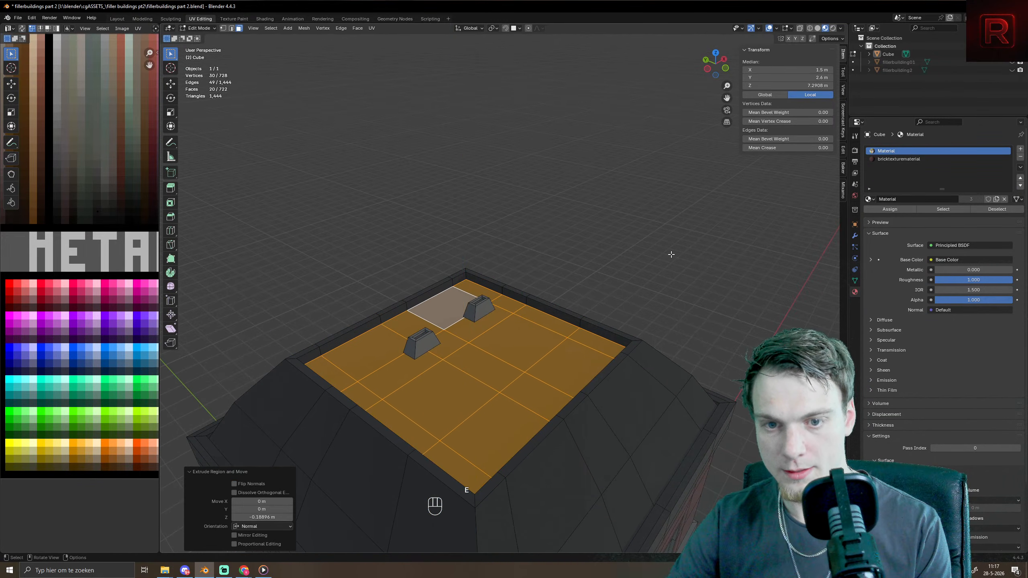
key(Tab)
mouse_move(554, 302)
middle_down()
mouse_move(574, 275)
mouse_move(558, 284)
middle_up()
key(Tab)
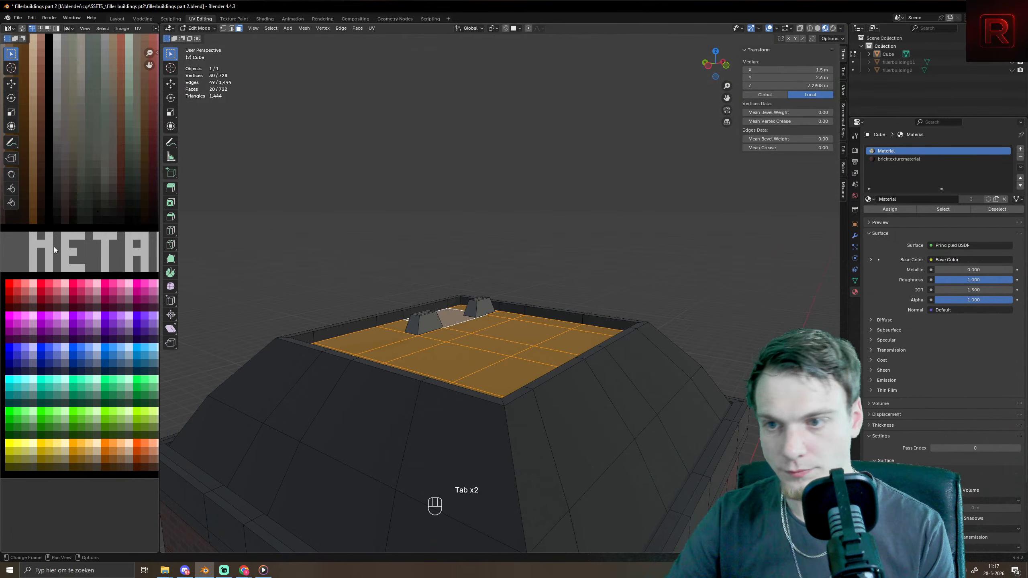
- Recolour the recessed flat top of the roof by moving its faces' UVs to a dark grey on the colour palette
key(a)
key(g)
key(Tab)
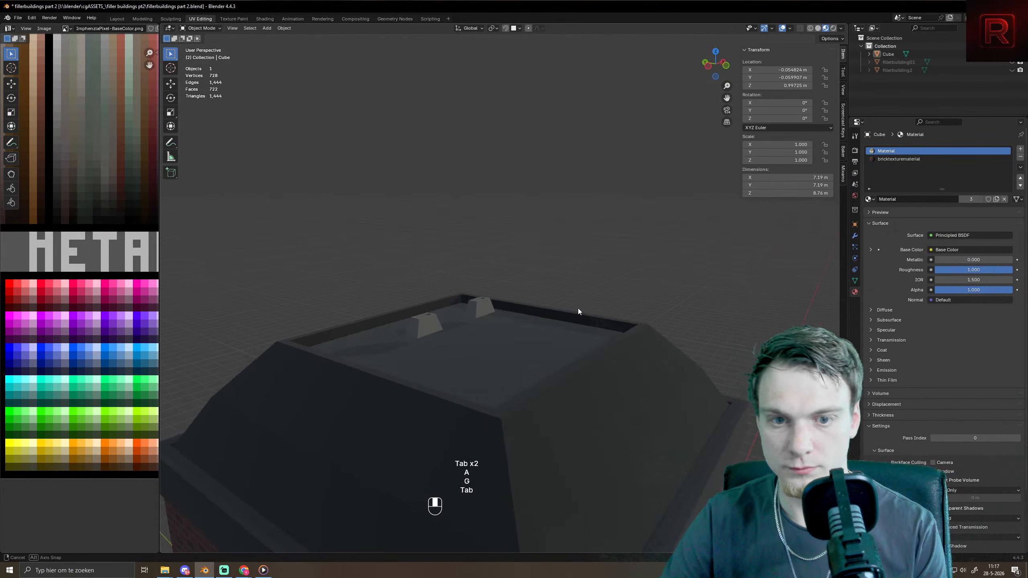
- Select both roof vents and, with snapping on, move them about 0.67 m along negative Y and 0.19 m down onto the recessed floor
key(Tab)
click(480, 292)
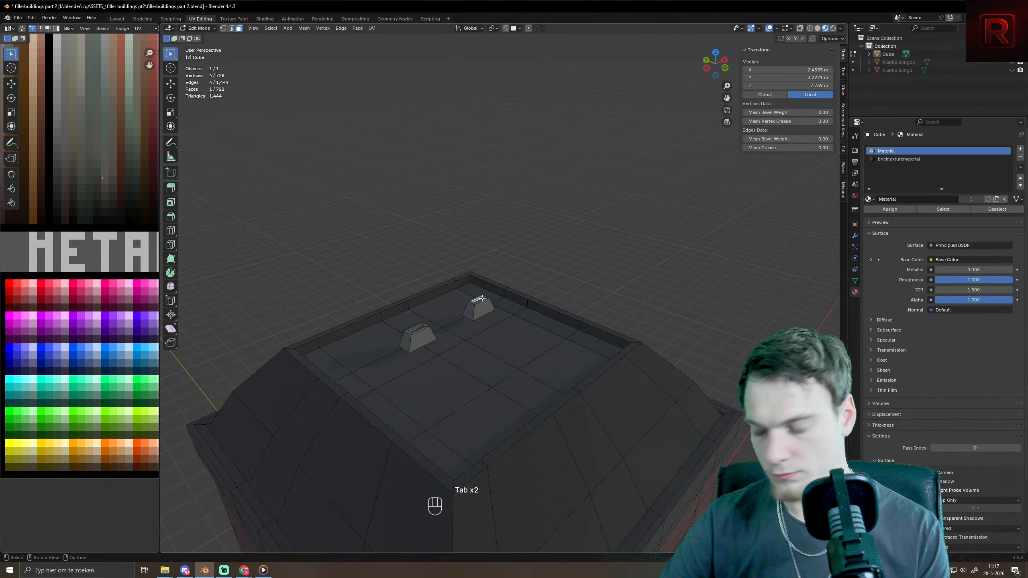
key(l)
key(l)
key(shift+Tab)
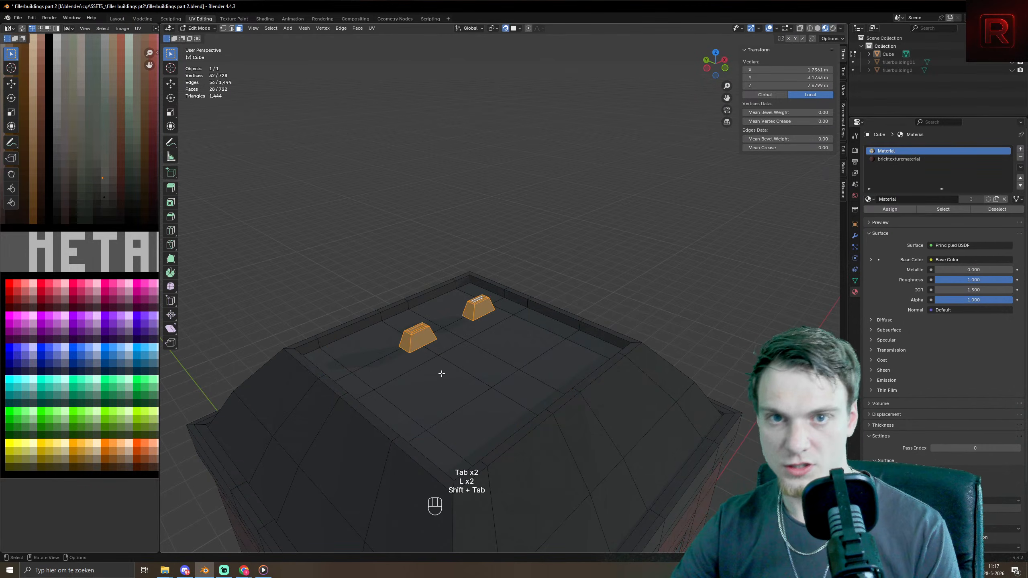
key(g)
click(443, 375)
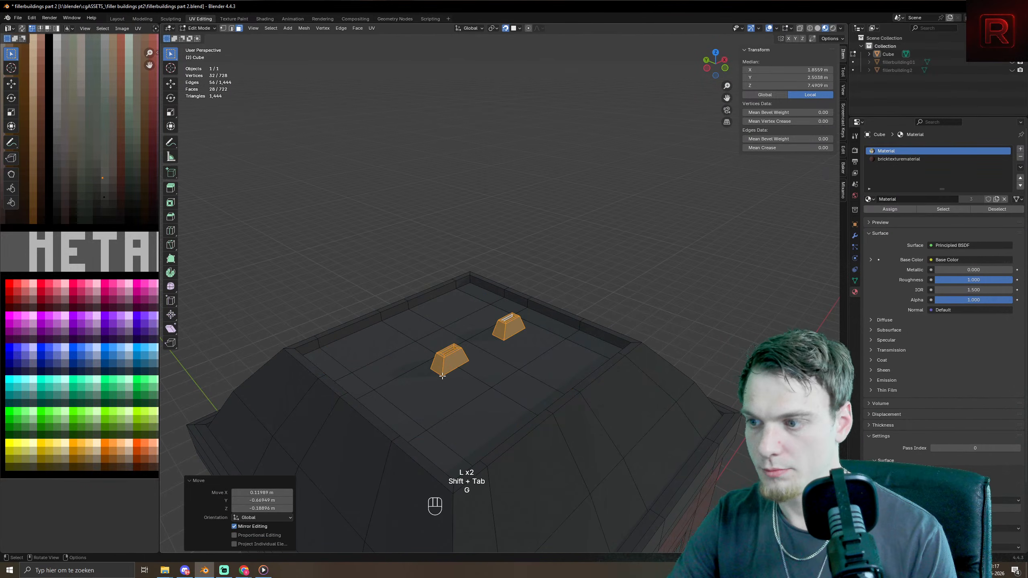
scroll(442, 376, down, 3)
key(Tab)
scroll(442, 376, down, 3)
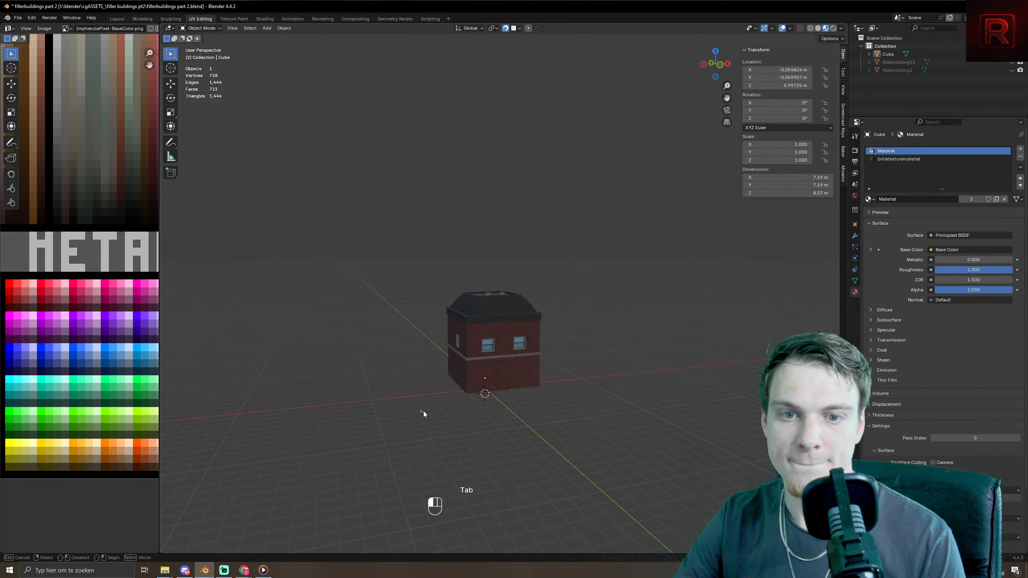
- Select two upper faces on the roof's front slope and try to extrude them
middle_drag(423, 412, 525, 335)
click(527, 326)
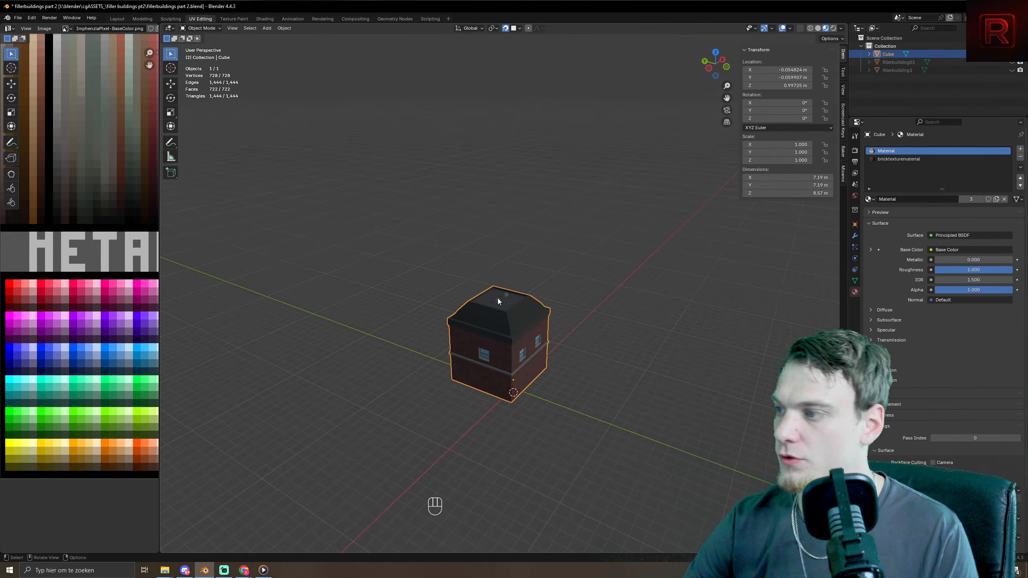
scroll(498, 298, up, 5)
key(Tab)
click(516, 325)
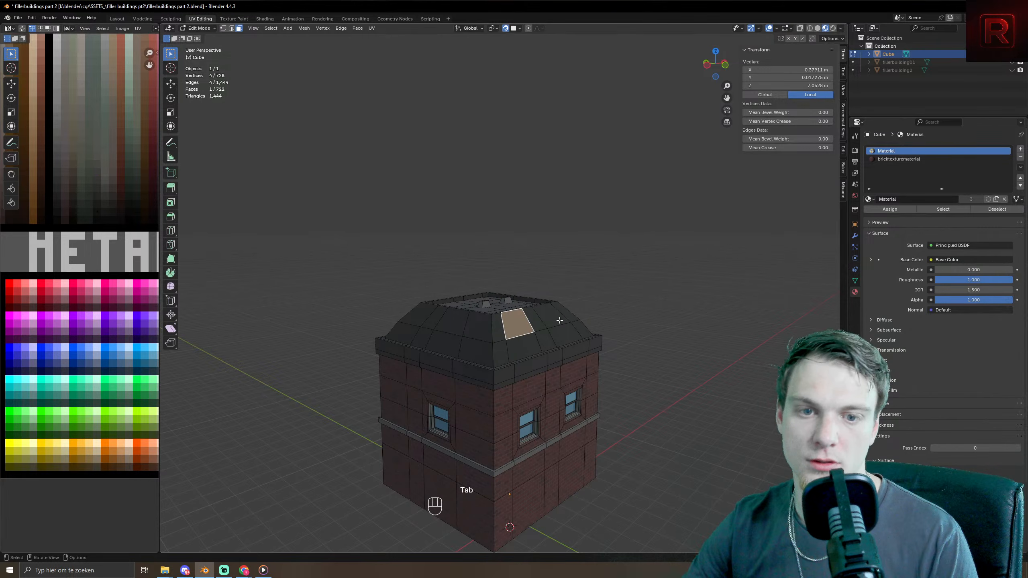
shift+click(551, 317)
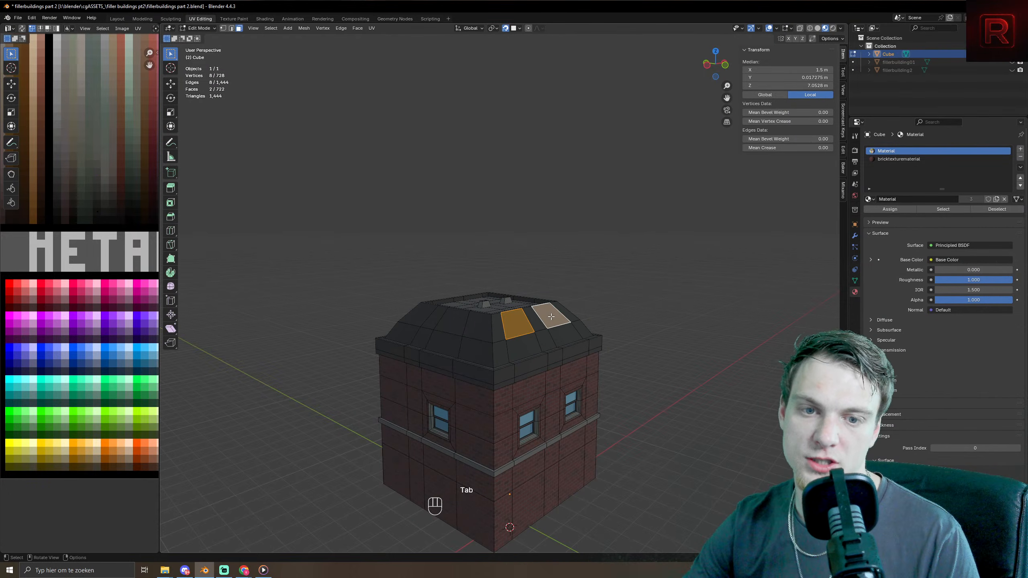
key(e)
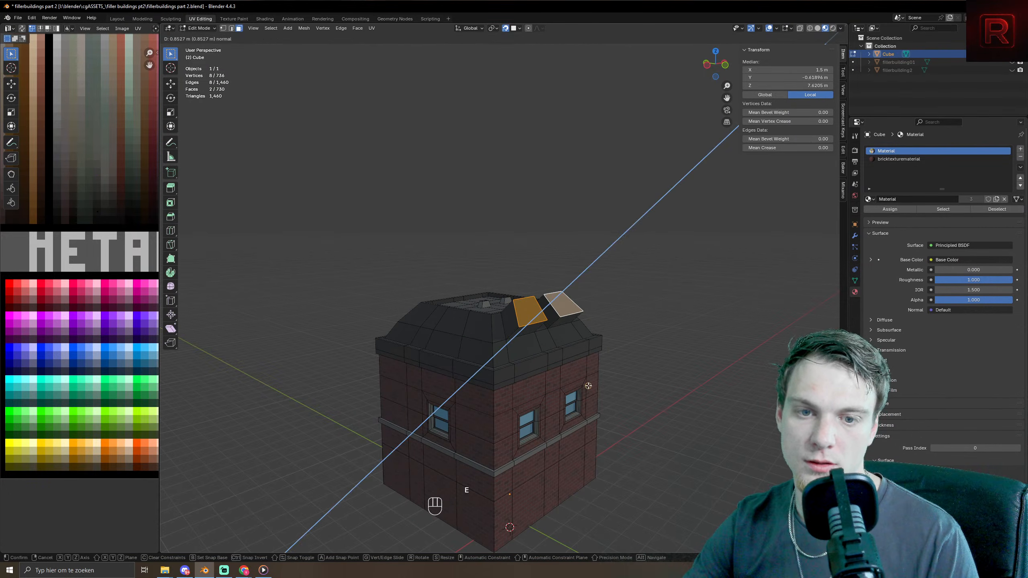
right_click(588, 385)
- Add the two faces below to the front slope selection and inset all four about 0.13 m
key(KP_1)
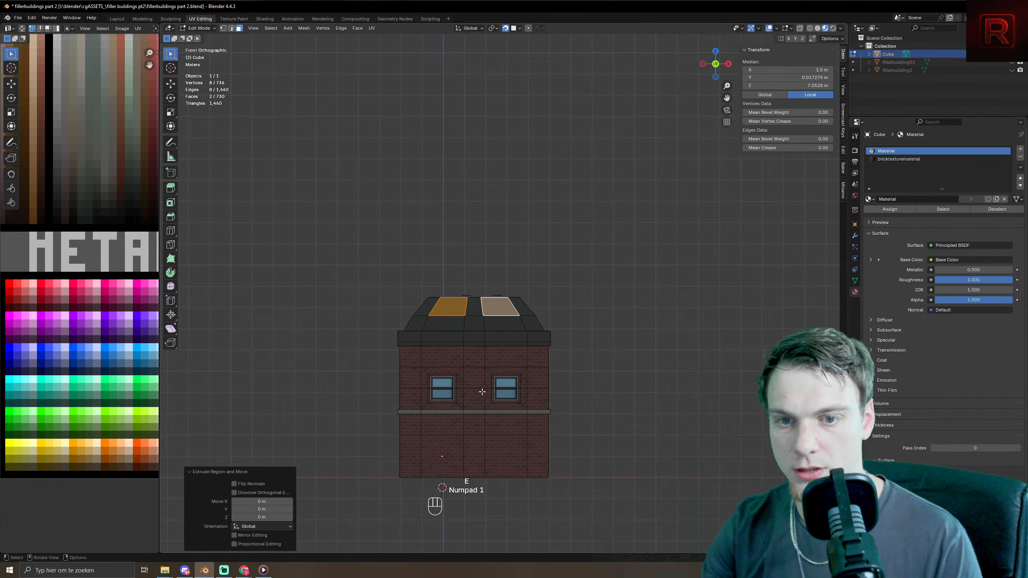
scroll(482, 391, up, 5)
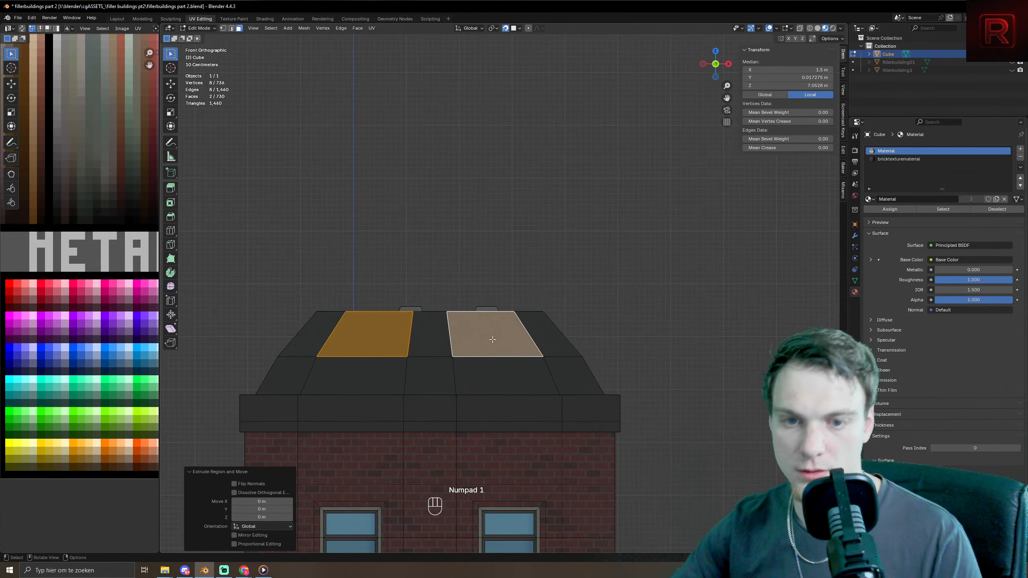
shift+click(376, 366)
shift+click(488, 363)
key(i)
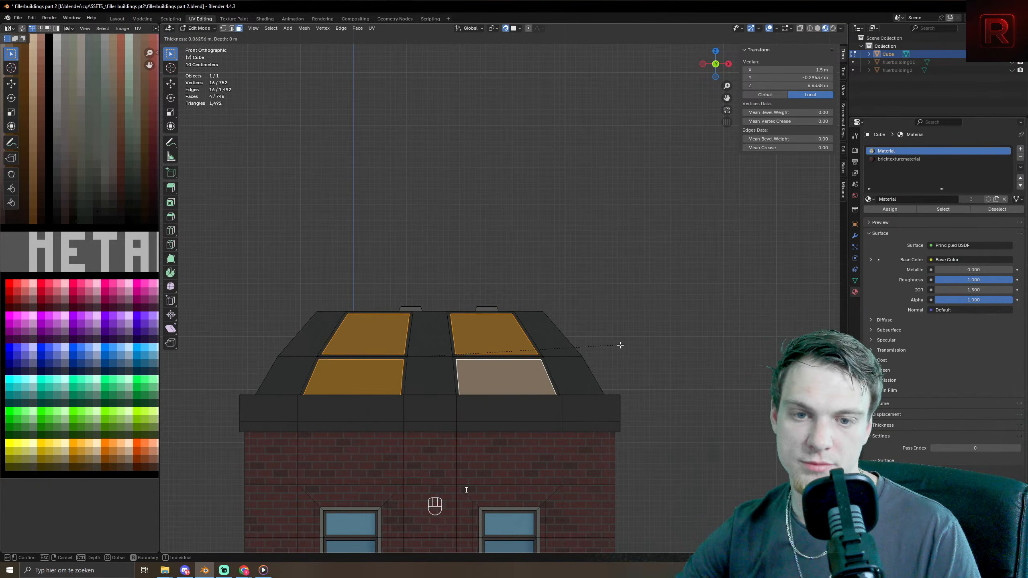
click(615, 345)
- Inset the four front slope faces again by about 0.05 m and try to extrude them along their normals
middle_drag(615, 345, 639, 470)
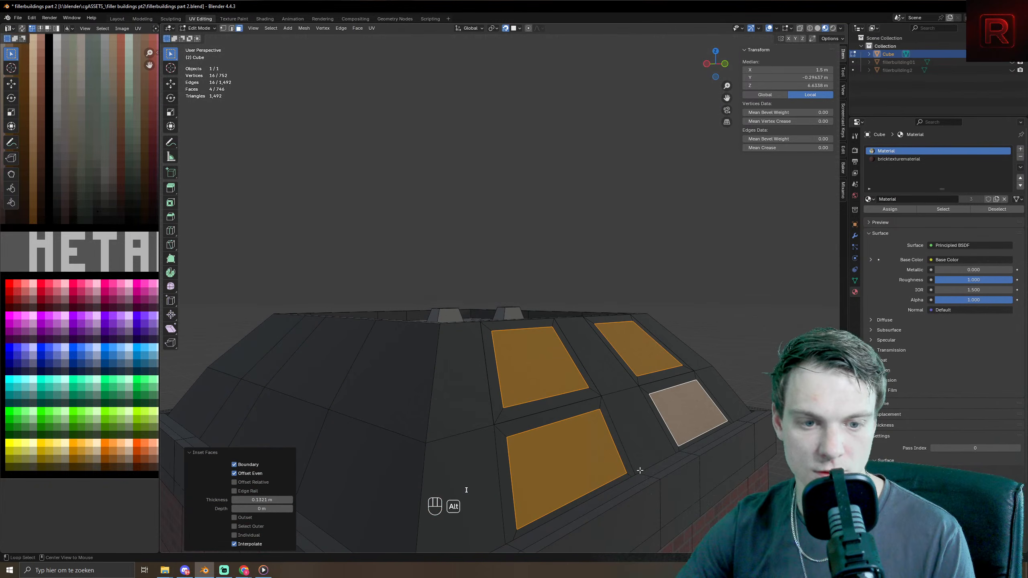
key(alt+e)
click(637, 470)
right_click(635, 471)
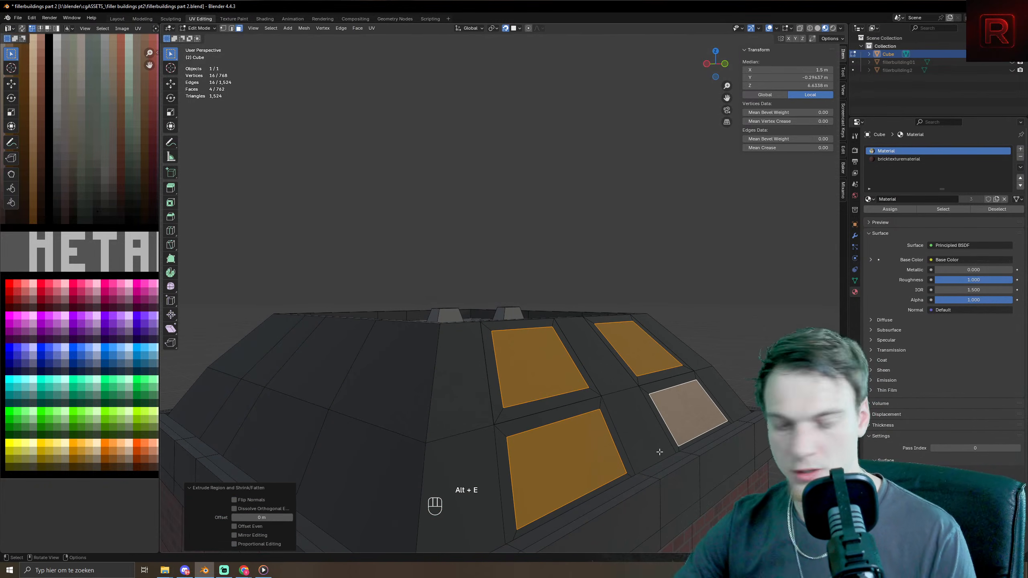
key(i)
click(658, 446)
key(alt+e)
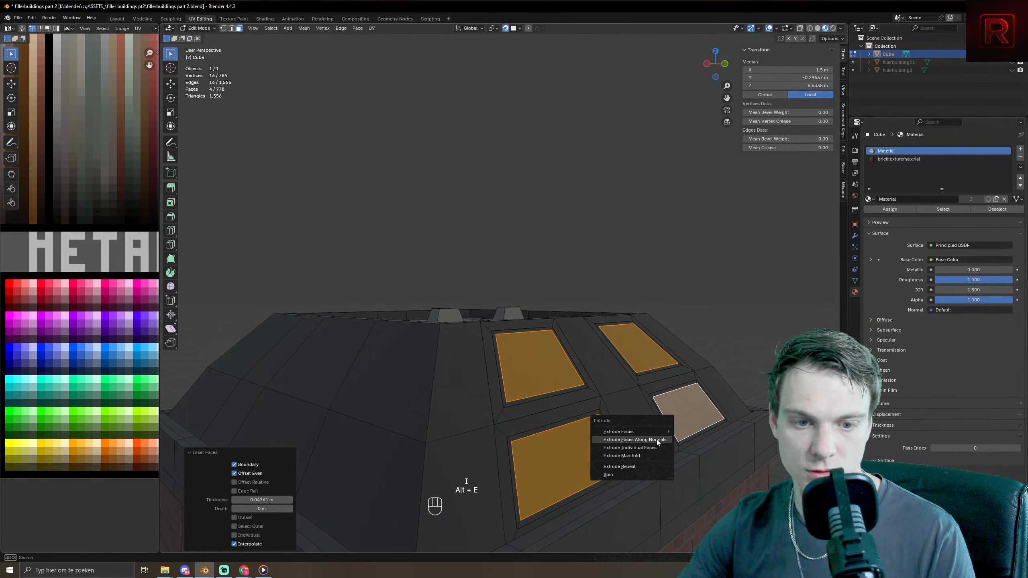
click(656, 441)
right_click(655, 441)
key(Tab)
scroll(655, 441, down, 6)
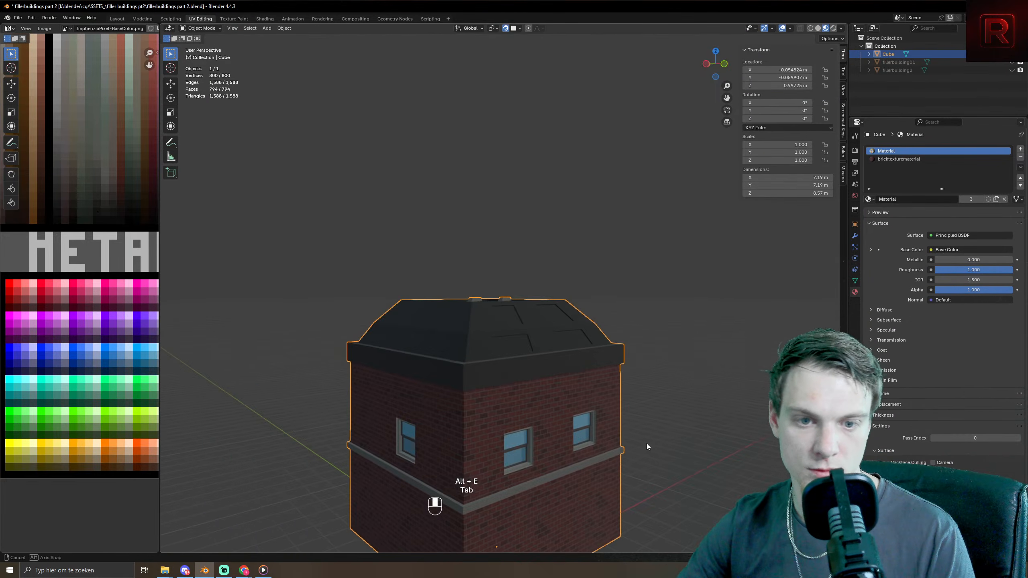
mouse_move(646, 443)
middle_down()
mouse_move(542, 439)
mouse_move(572, 462)
mouse_move(669, 443)
mouse_move(645, 453)
middle_up()
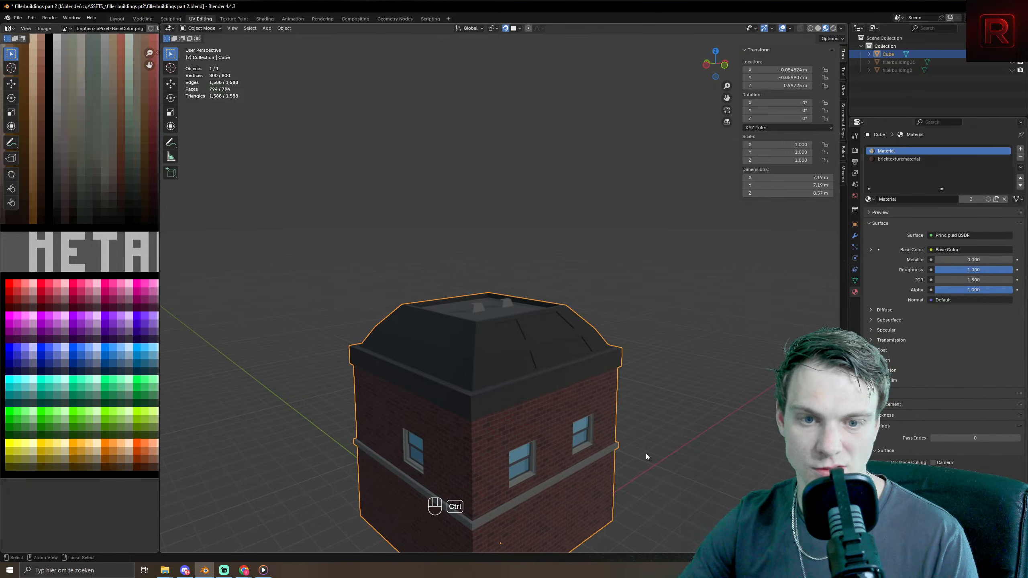
- Undo the insets and normal extrusions on the roof's front slope
key(ctrl+z)
key(ctrl+z)
key(ctrl+z)
key(ctrl+z)
key(ctrl+z)
key(ctrl+z)
key(ctrl+z)
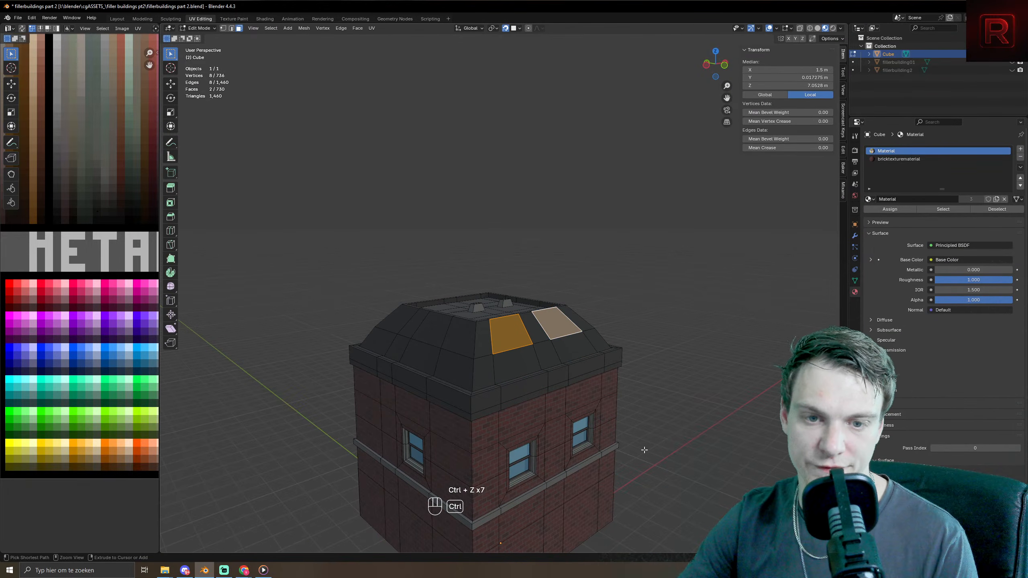
- Rename the Cube object as building 3 and save the file
key(ctrl+s)
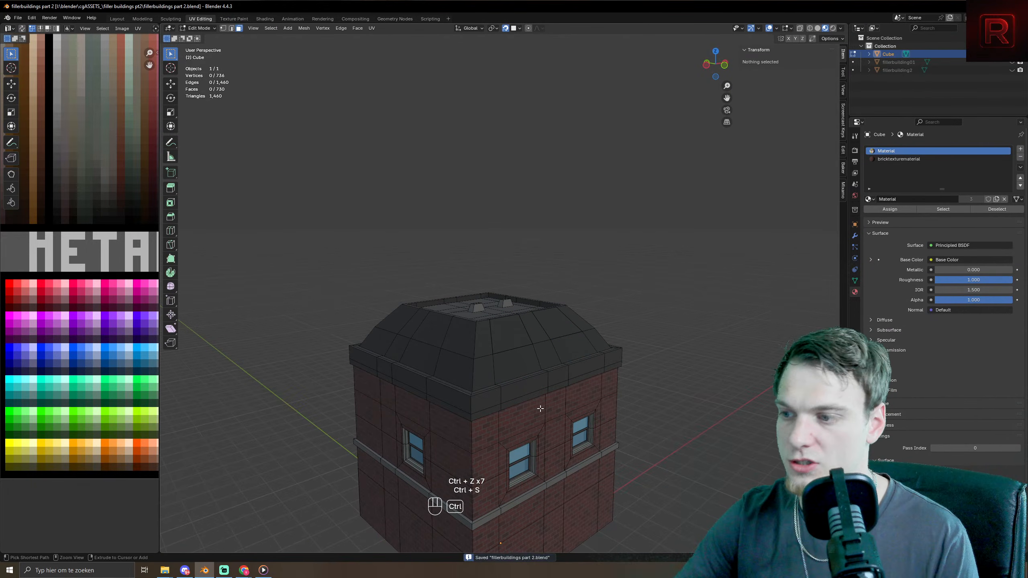
middle_drag(537, 417, 543, 389)
double_click(888, 54)
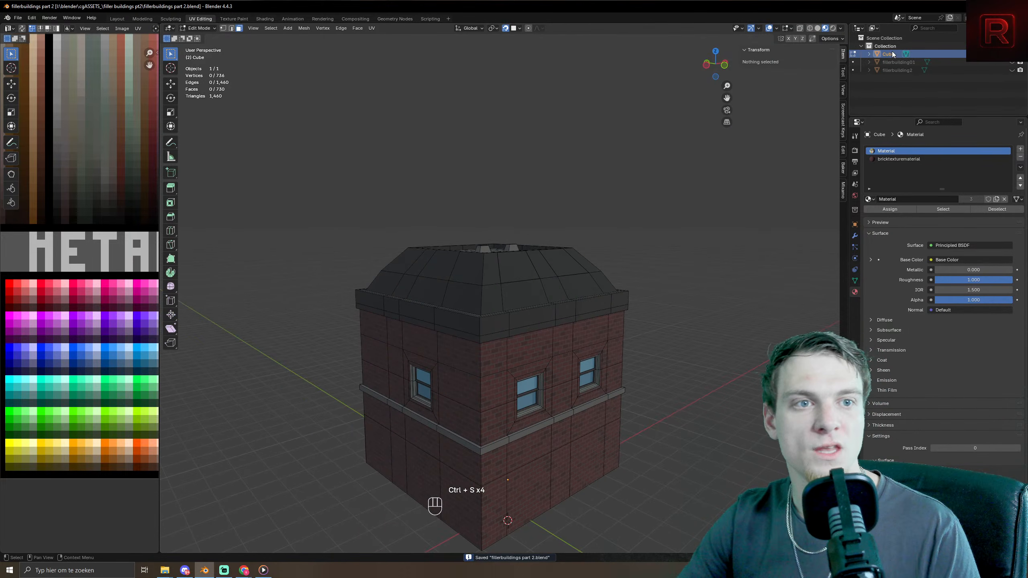
text(buildi)
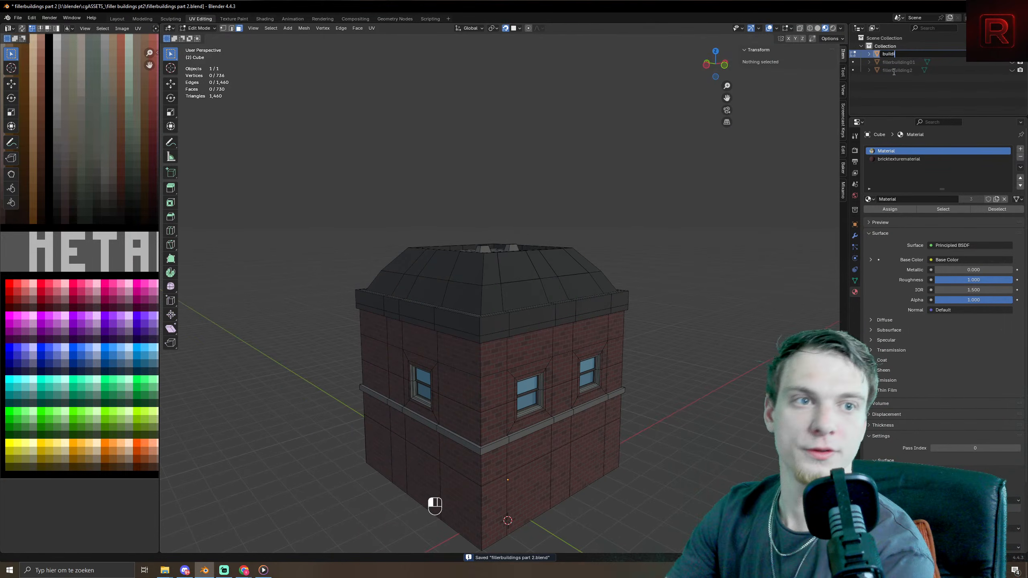
text(ng 3)
key(Return)
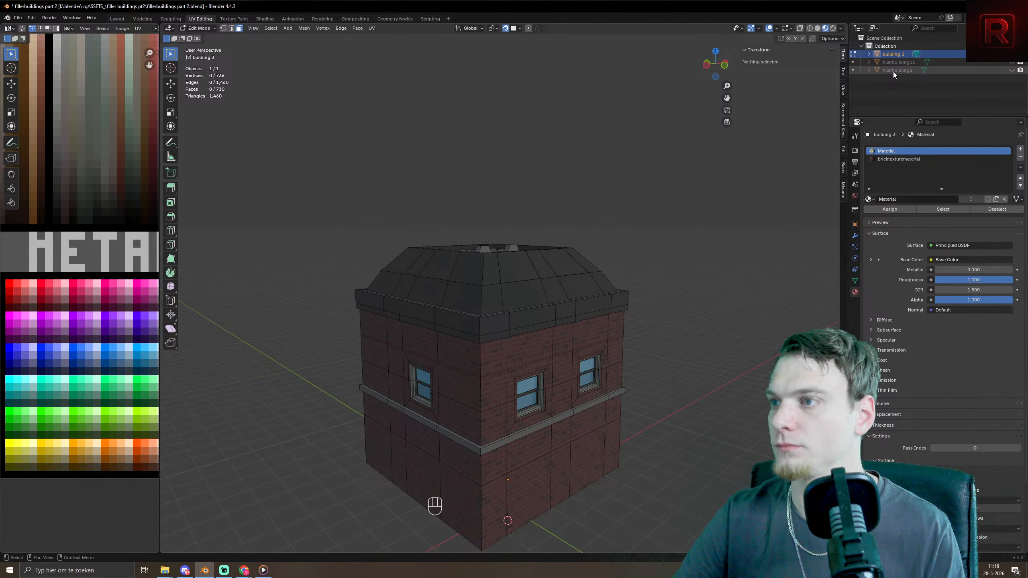
middle_drag(445, 405, 412, 405)
key(ctrl+s)
key(ctrl+s)
key(ctrl+s)
- Select the lower frame faces of the two front windows
shift+middle_drag(470, 463, 471, 379)
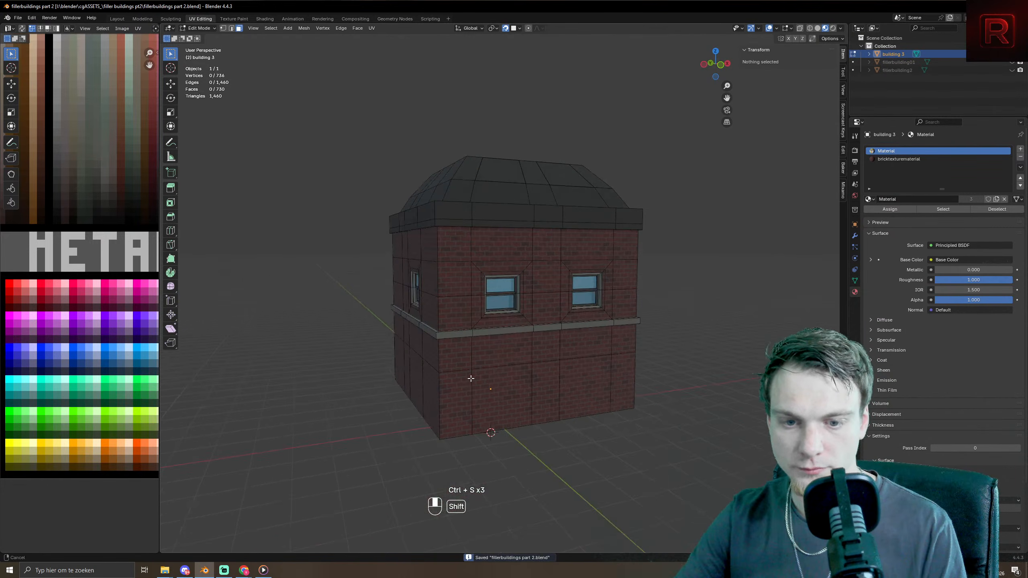
click(485, 388)
scroll(474, 337, up, 5)
key(Tab)
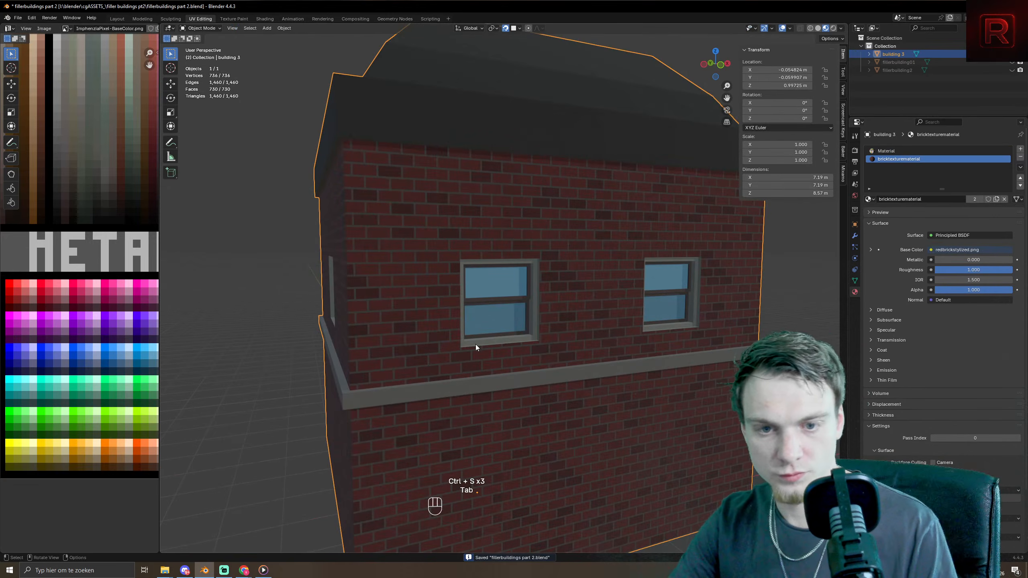
key(Tab)
middle_drag(476, 344, 478, 356)
click(519, 365)
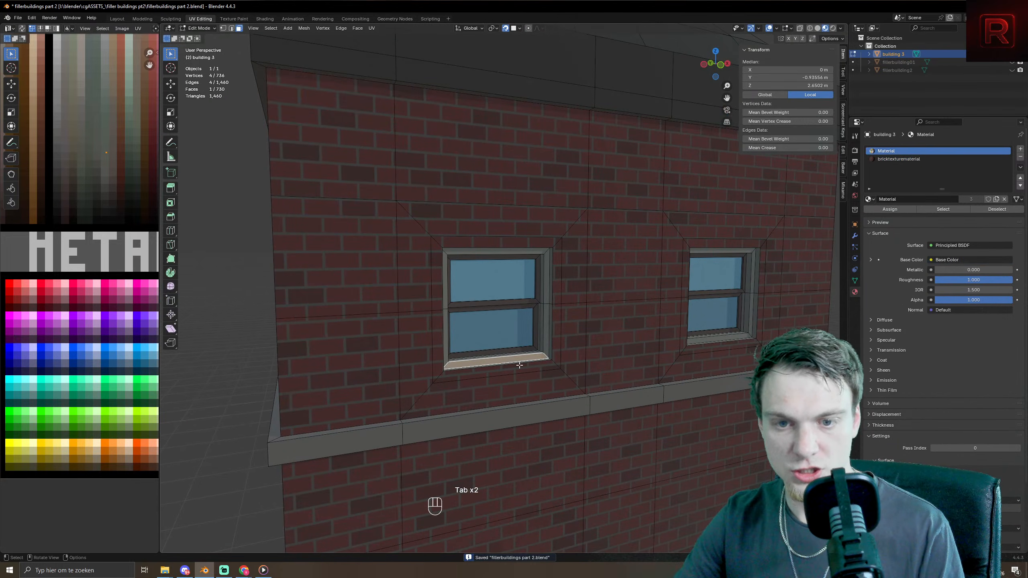
shift+click(702, 341)
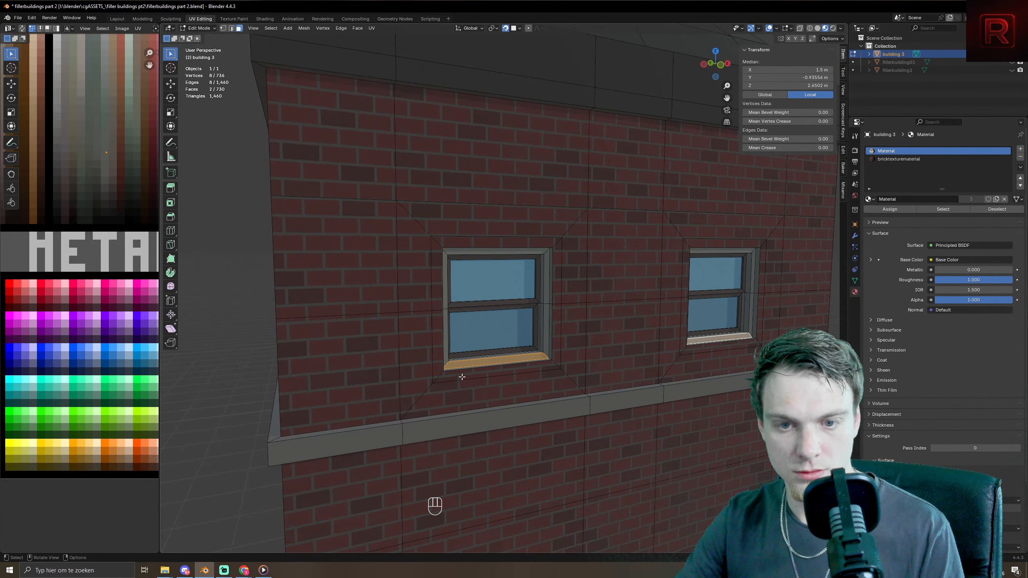
scroll(461, 377, up, 2)
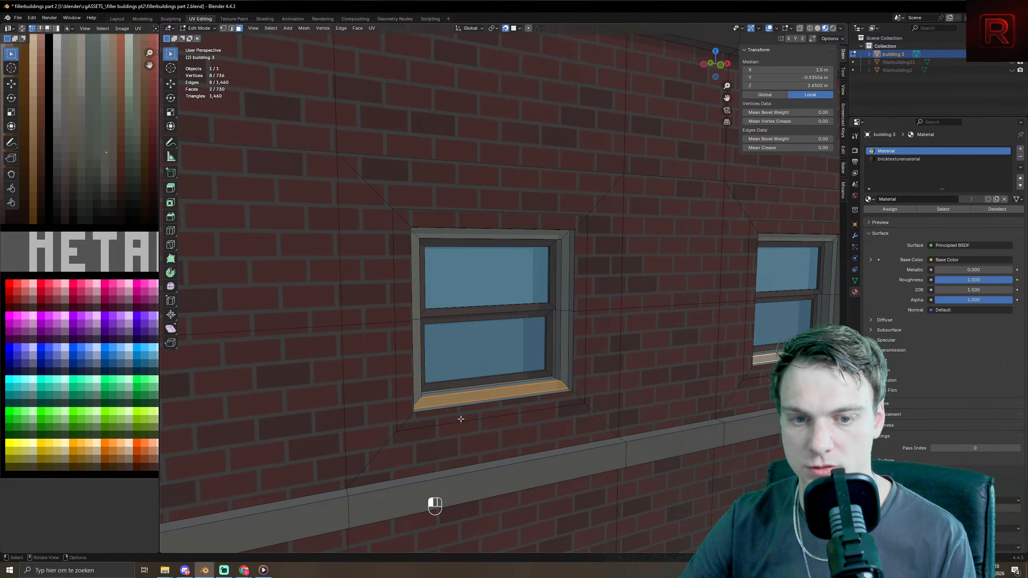
- Select the brick faces directly beneath the two front windows, trying an extrusion on the first one
click(460, 419)
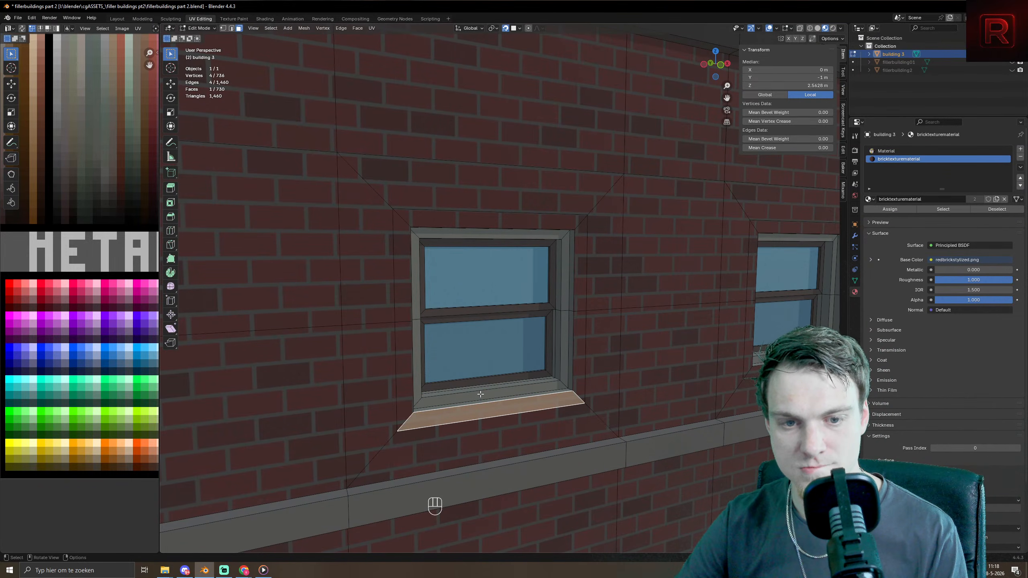
scroll(480, 394, down, 6)
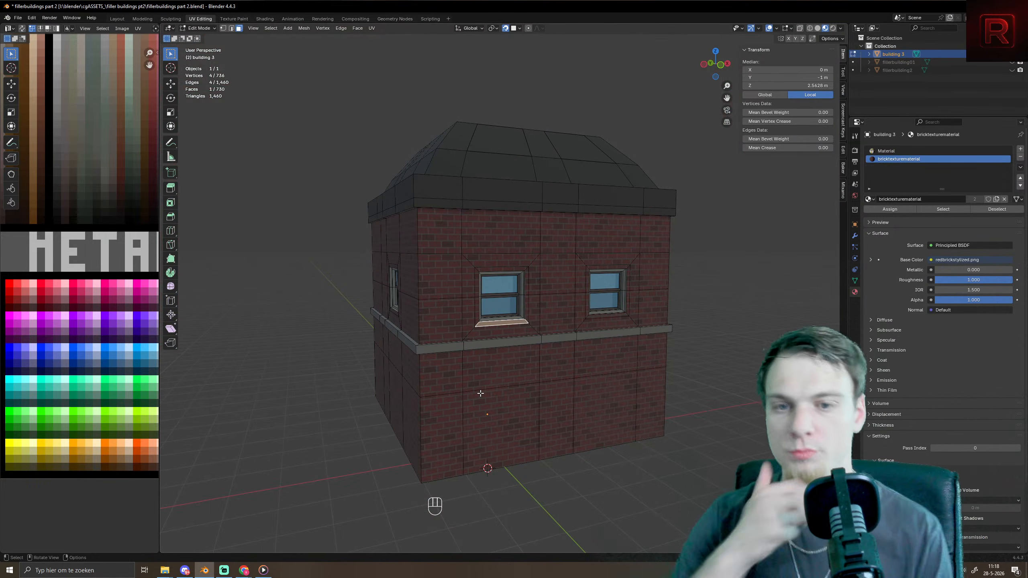
middle_drag(421, 336, 413, 338)
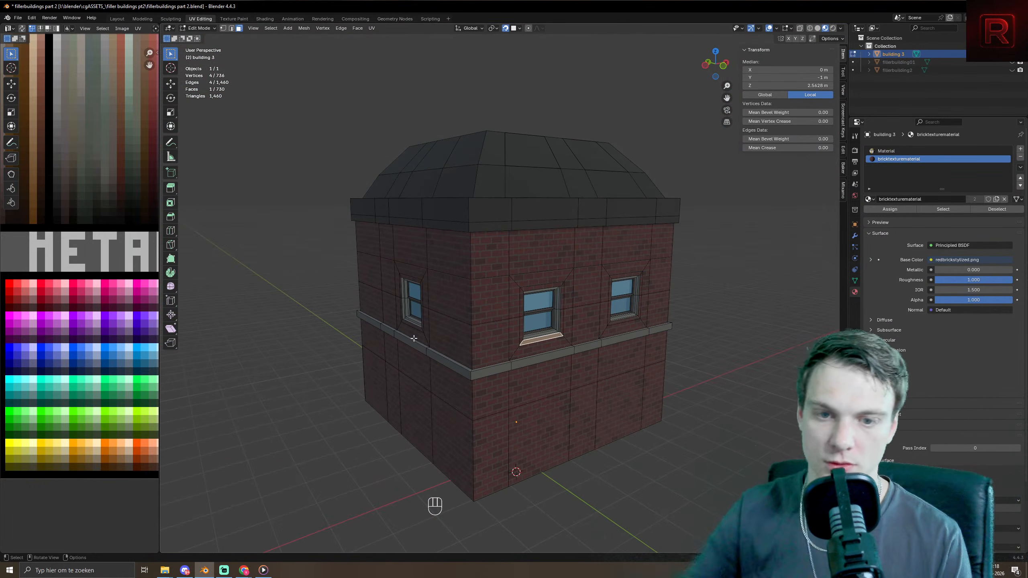
key(e)
right_click(545, 372)
scroll(595, 395, up, 5)
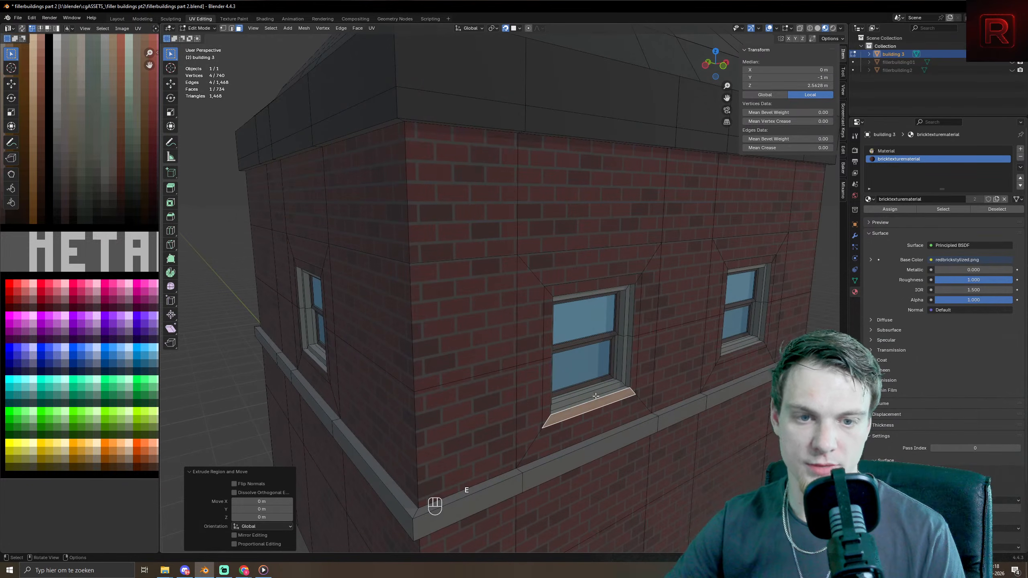
shift+click(765, 345)
- Add the brick faces beneath the side and back windows to the selection
middle_drag(765, 345, 549, 365)
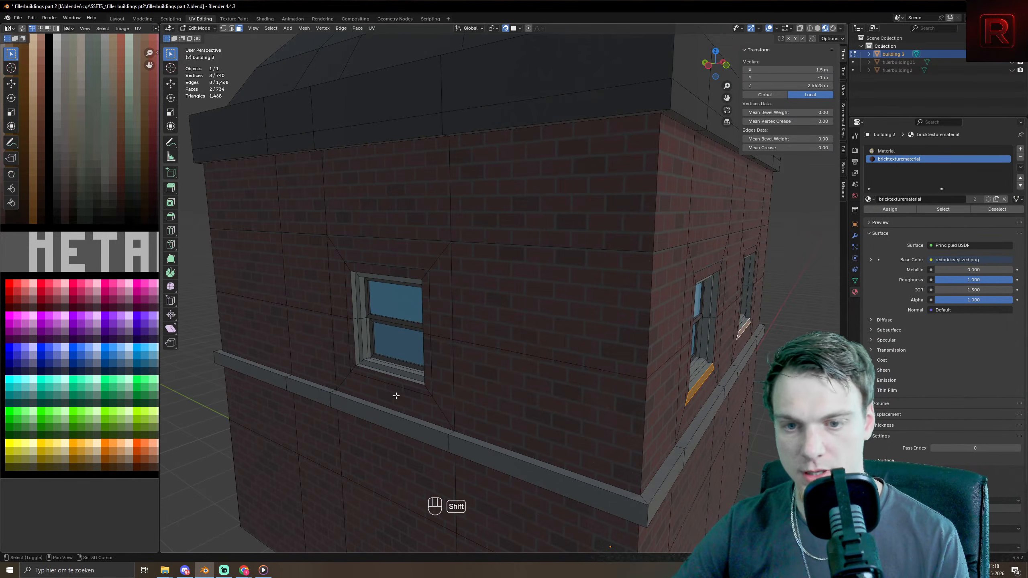
shift+click(404, 383)
middle_drag(404, 383, 484, 322)
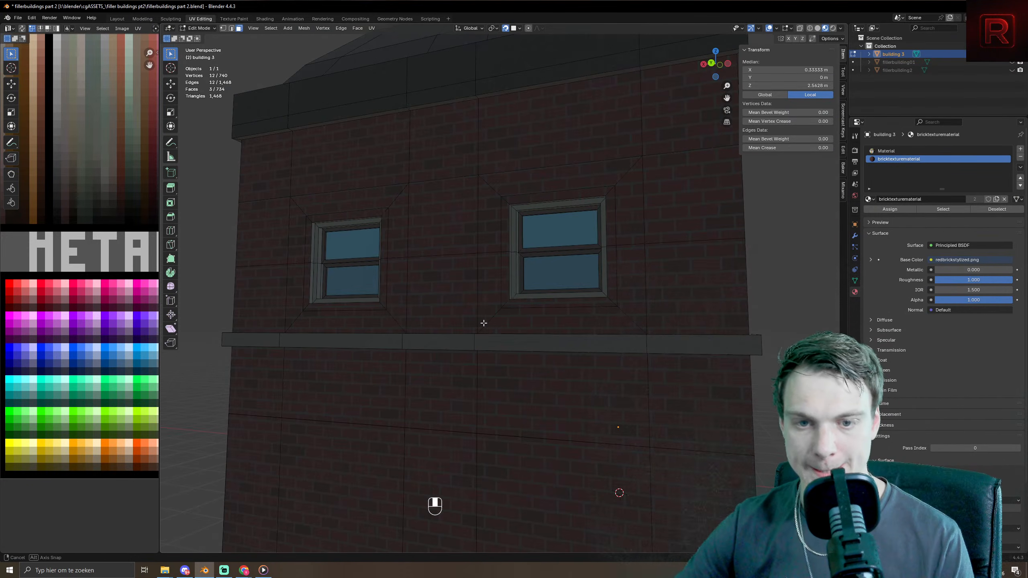
shift+click(513, 301)
shift+click(357, 308)
middle_drag(357, 308, 522, 320)
shift+click(343, 351)
shift+click(405, 345)
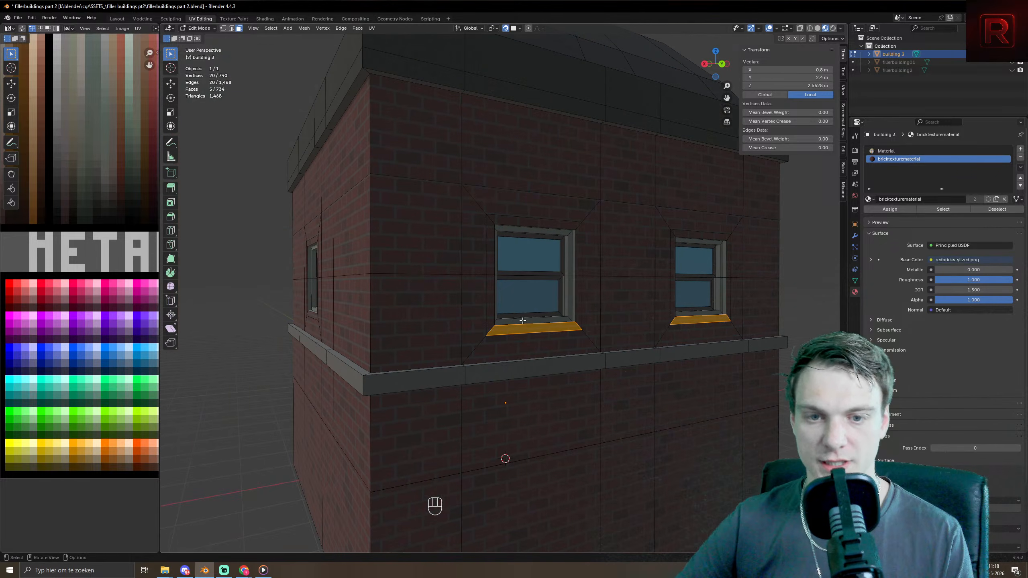
- Deselect the faces beneath the side and back windows, keeping only the two beneath the front windows selected
shift+click(521, 327)
shift+click(698, 319)
middle_drag(699, 319, 231, 112)
shift+click(503, 375)
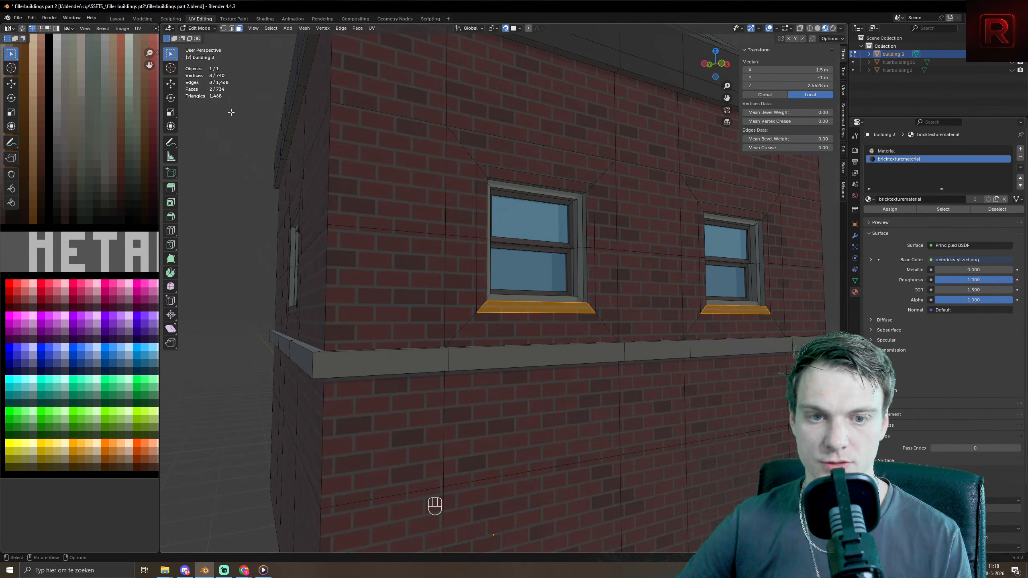
- Extend the selection to the faces directly beneath the side and back windows, so the strips under all four windows are selected
scroll(515, 345, down, 3)
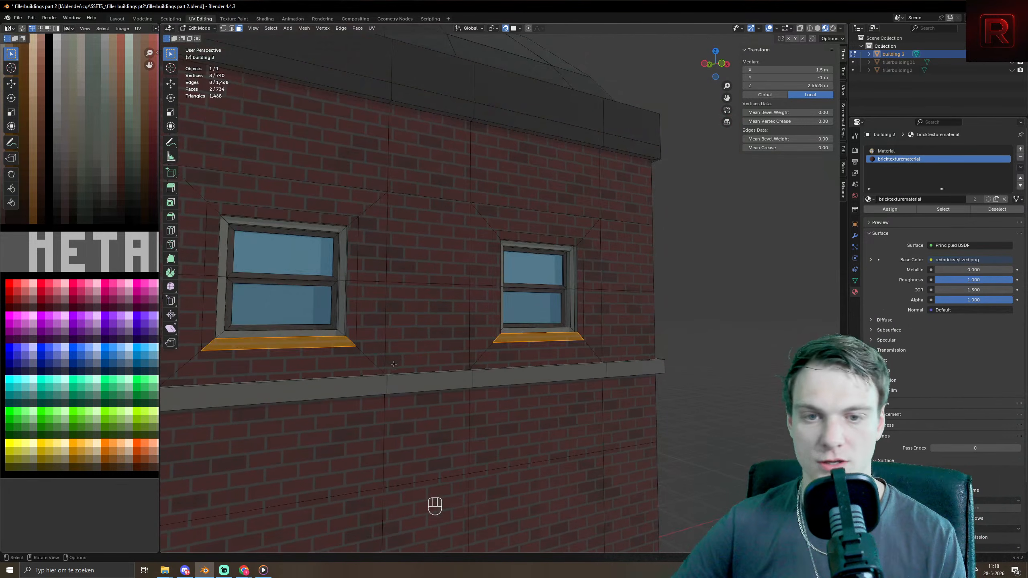
middle_drag(393, 360, 448, 348)
scroll(473, 355, up, 2)
shift+click(538, 341)
middle_drag(538, 341, 496, 403)
scroll(489, 379, up, 2)
scroll(528, 389, down, 2)
scroll(496, 403, down, 3)
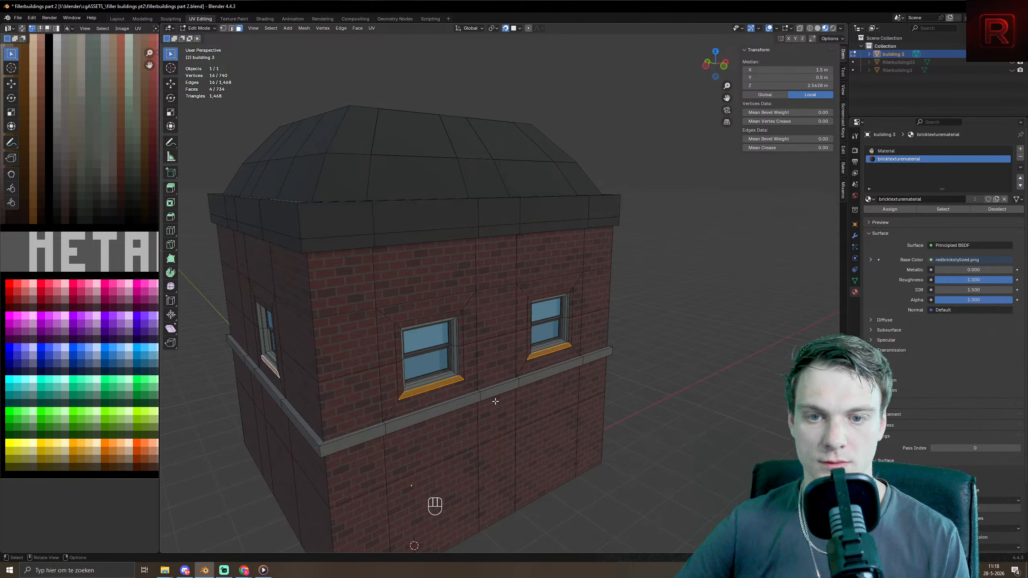
- Try extruding the four strips beneath the windows outward along their normals by 0.315 m, and undo the extrusion
key(alt+e)
click(496, 403)
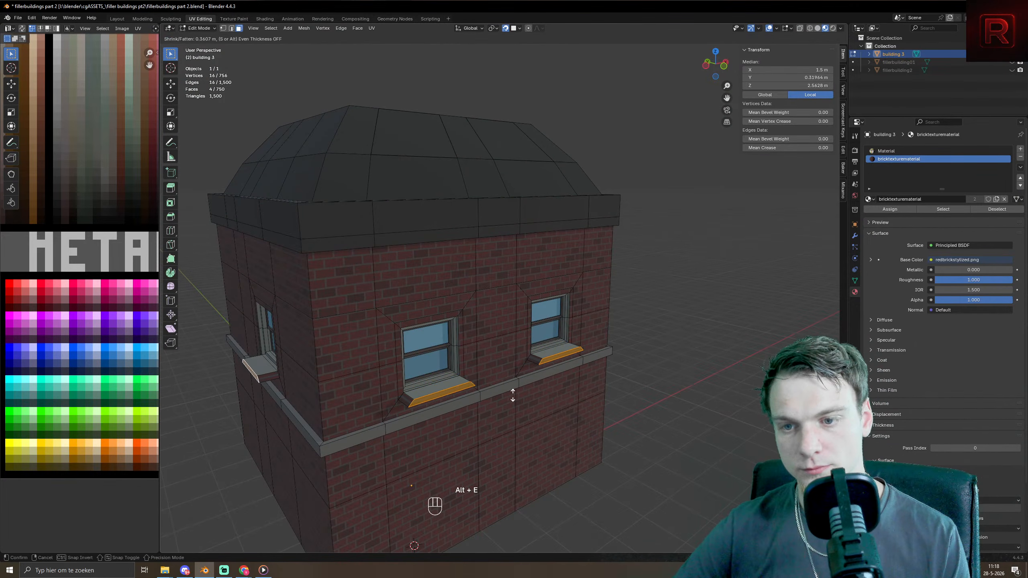
click(510, 395)
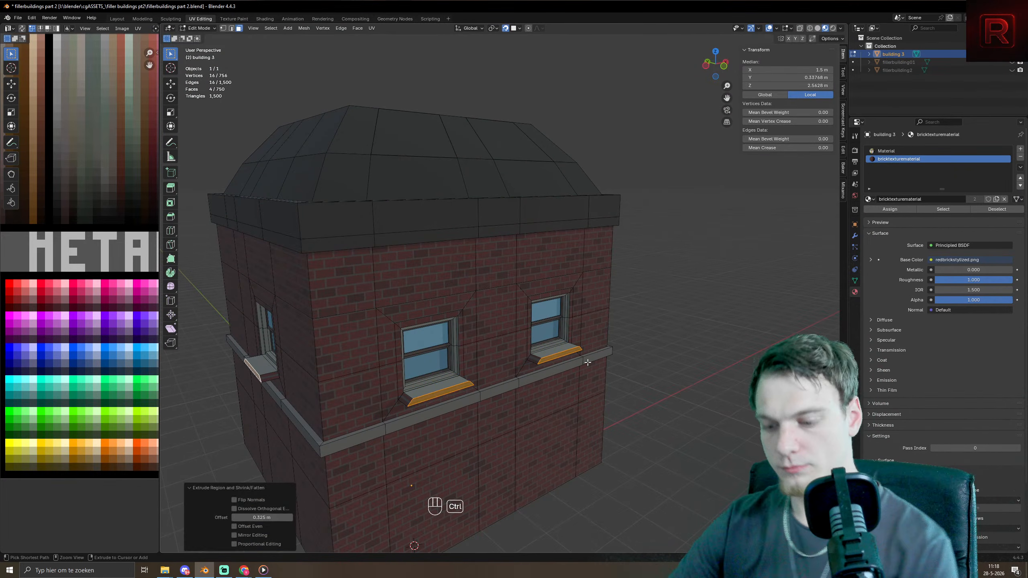
key(ctrl+KP_Add)
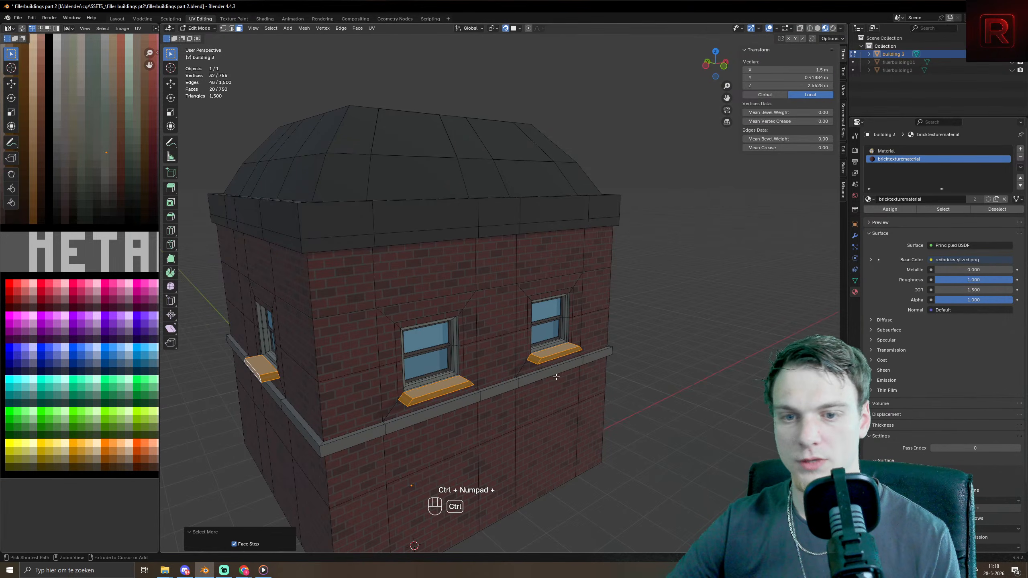
key(ctrl+z)
key(ctrl+z)
key(g)
right_click(578, 351)
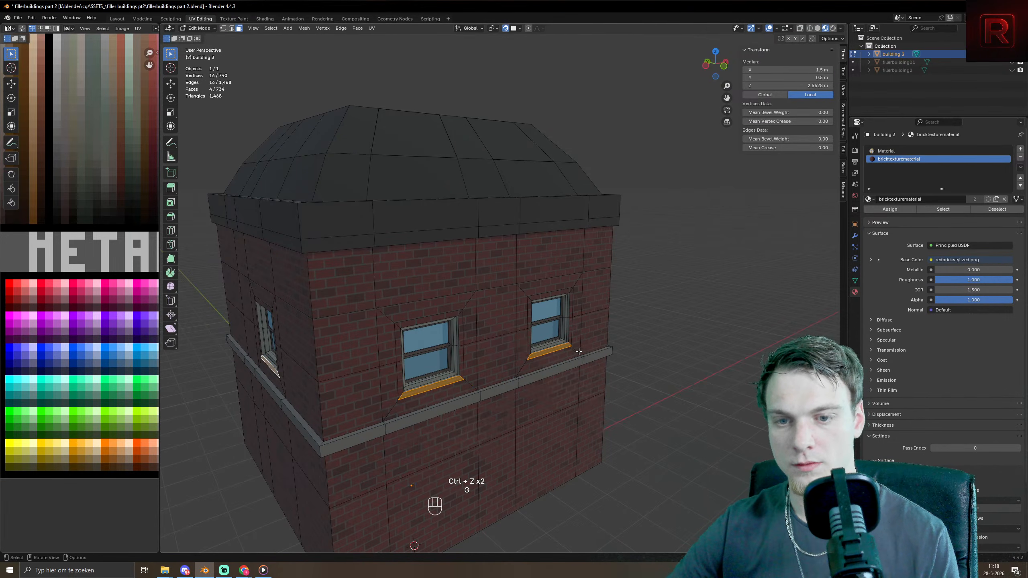
- Duplicate the four strips beneath the windows in place and extrude the copies outward along their normals to form protruding sills
key(shift+d)
right_click(587, 465)
key(alt+s)
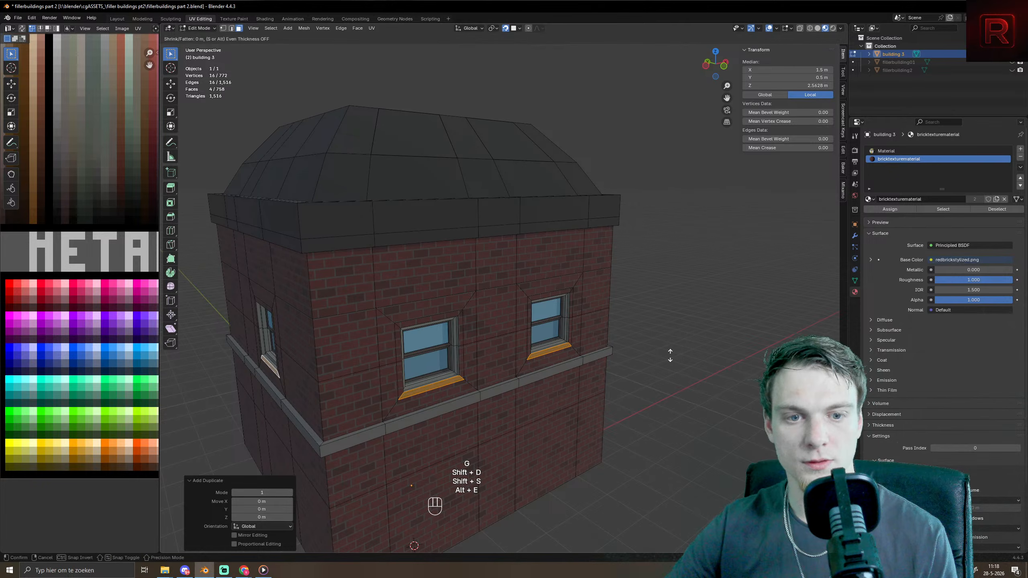
click(665, 346)
- Expand the selection to the complete sills, scale their UVs to 0 and move them onto the colour palette's rock section
key(ctrl+KP_Add)
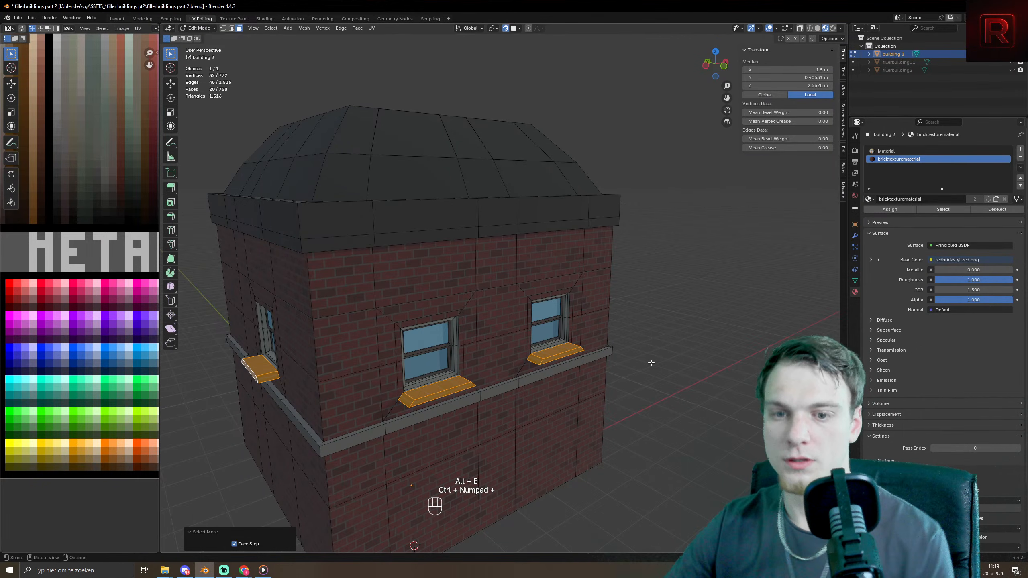
scroll(119, 306, down, 5)
key(a)
key(s)
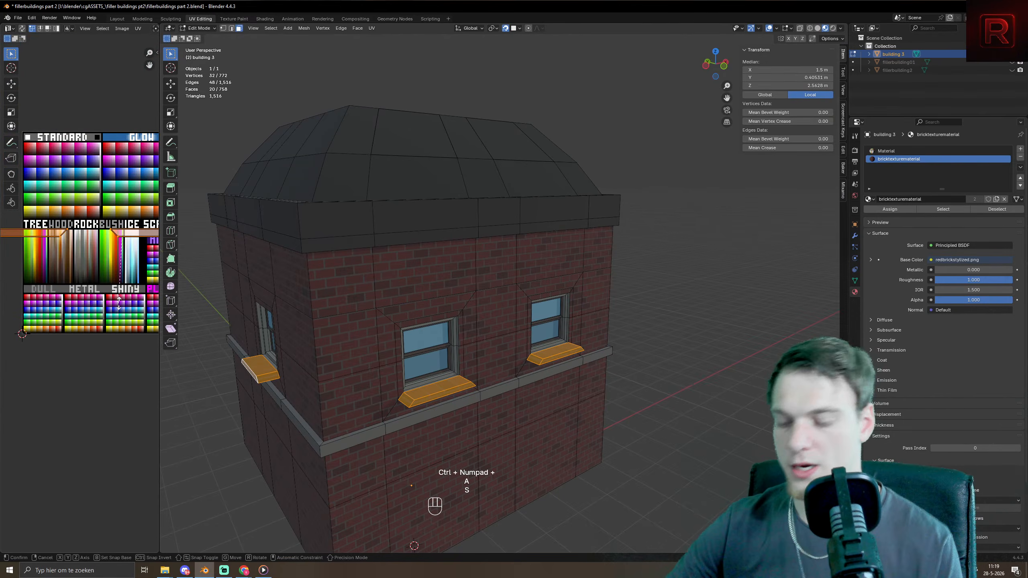
key(KP_0)
key(KP_Enter)
key(g)
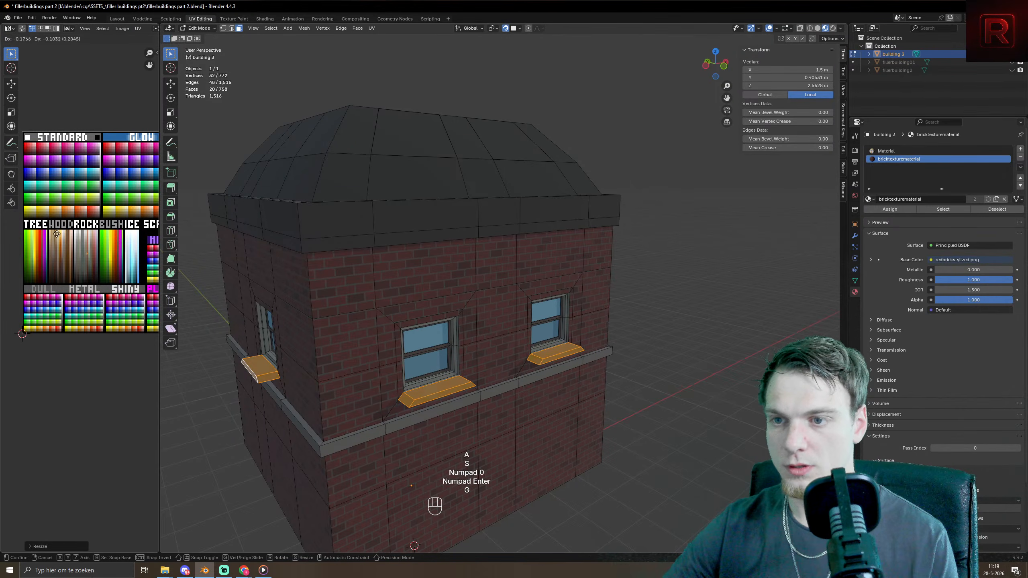
click(57, 260)
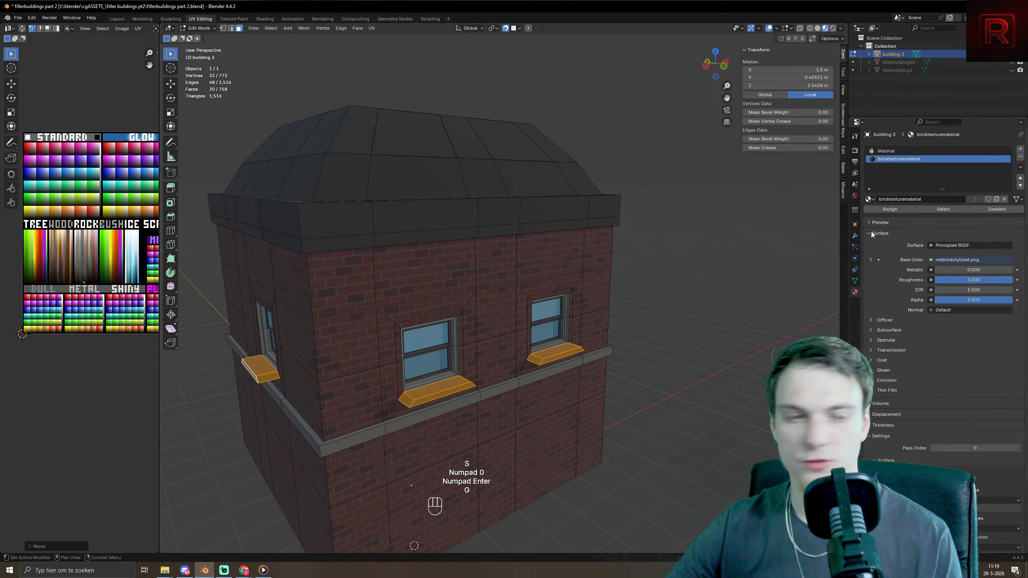
- Assign the slot named Material to the sills and shift their UVs to a dark grey rock shade
click(888, 150)
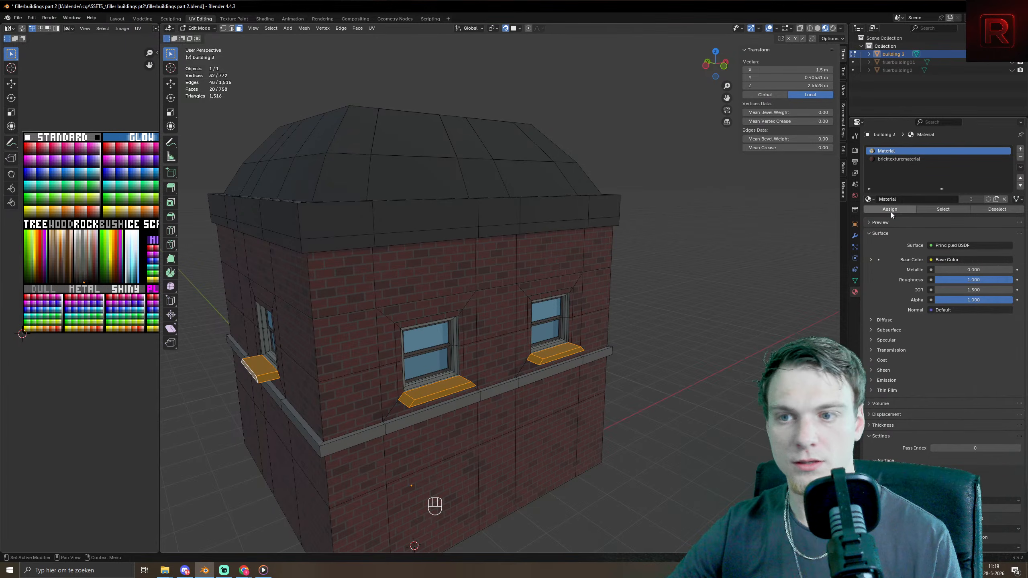
click(890, 209)
scroll(101, 405, up, 8)
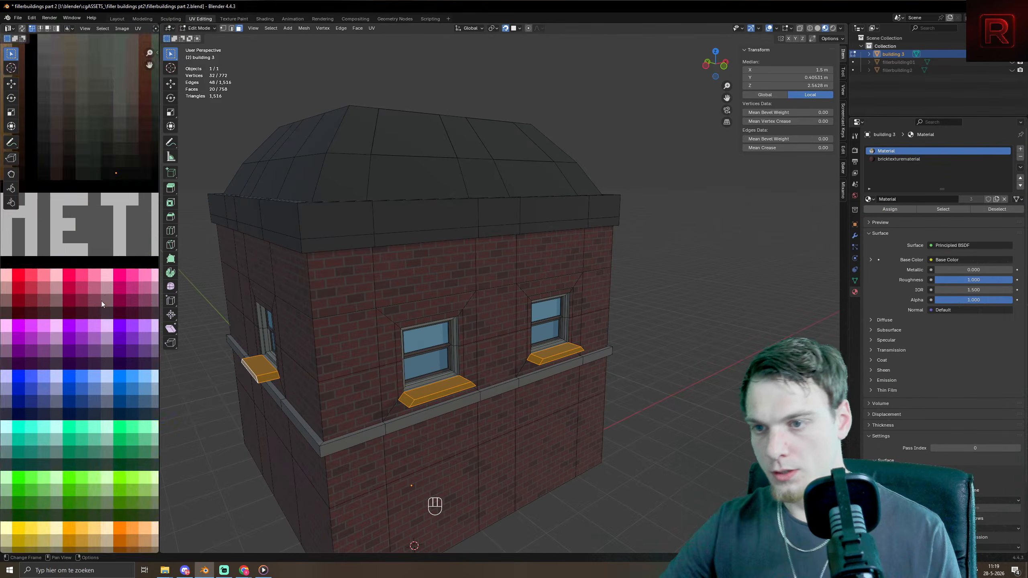
middle_drag(101, 404, 111, 426)
key(Tab)
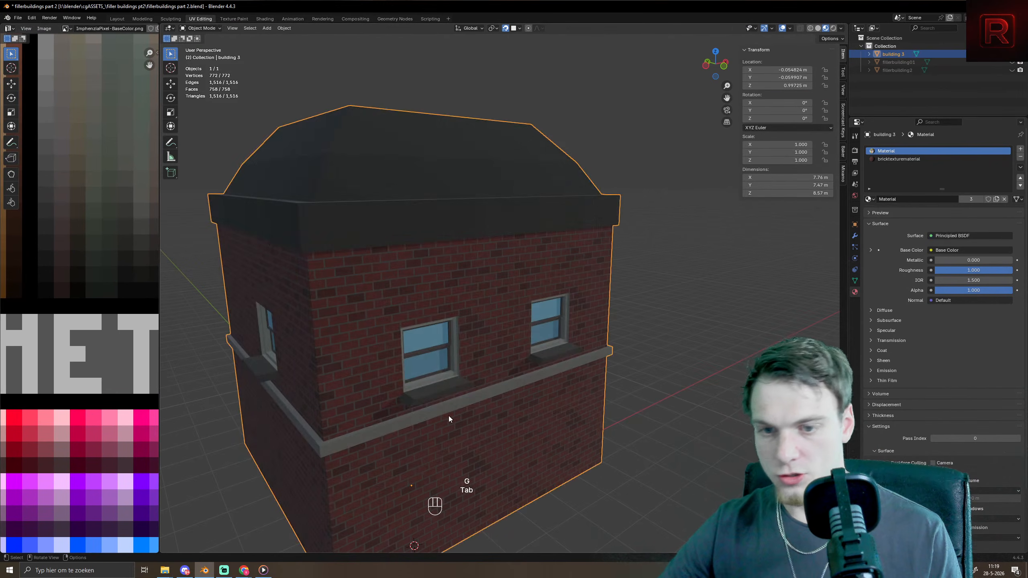
- Duplicate the ground-level front wall area in place as a door face and narrow it to 0.722 along X
scroll(448, 416, down, 4)
middle_drag(448, 416, 530, 170)
scroll(448, 336, up, 5)
scroll(530, 170, down, 3)
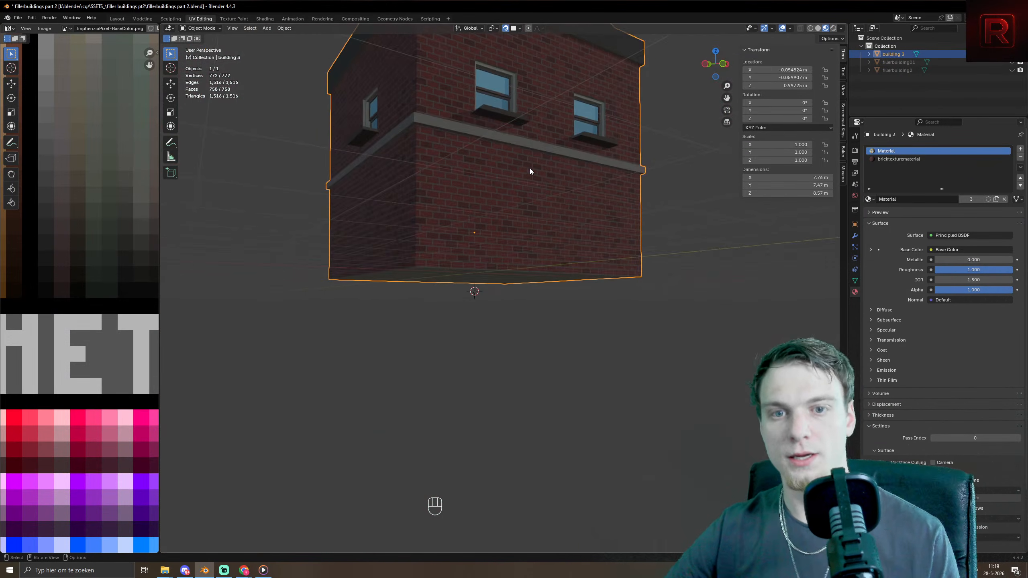
scroll(530, 170, up, 2)
key(Tab)
key(shift+d)
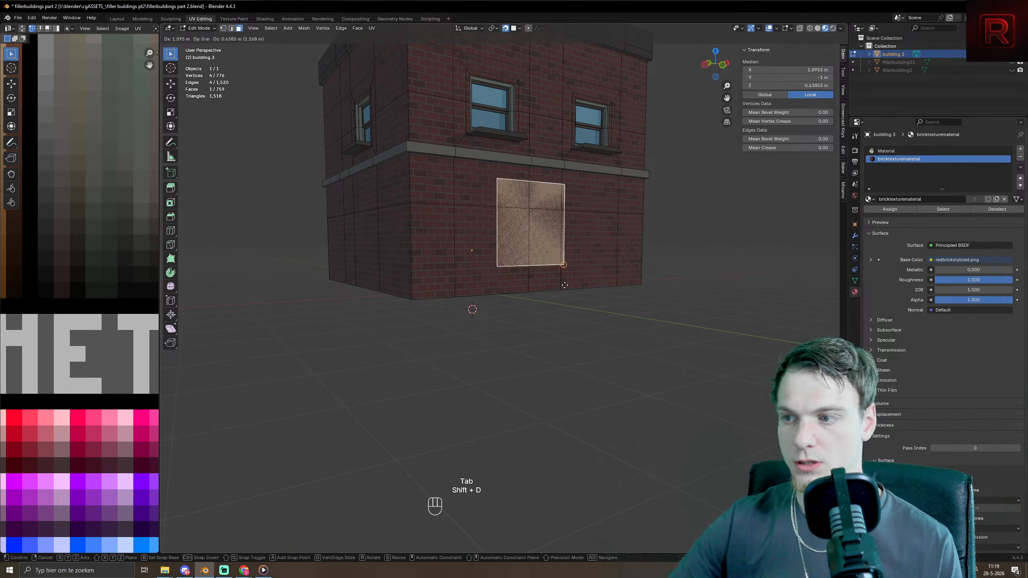
right_click(696, 298)
key(s)
key(x)
click(626, 290)
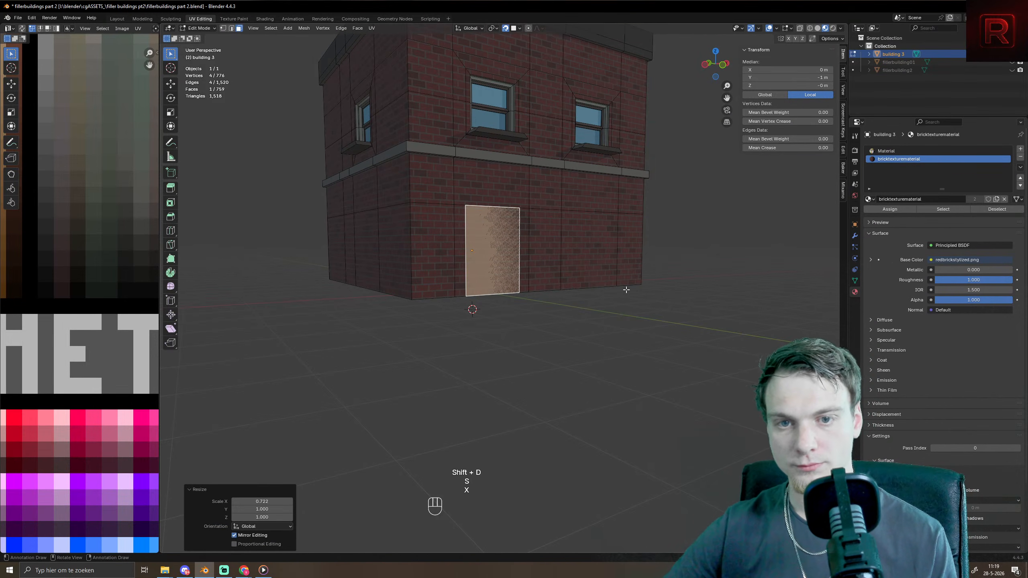
- Turn snapping off and extrude the door face about 0.27 m out from the front wall
key(e)
click(605, 277)
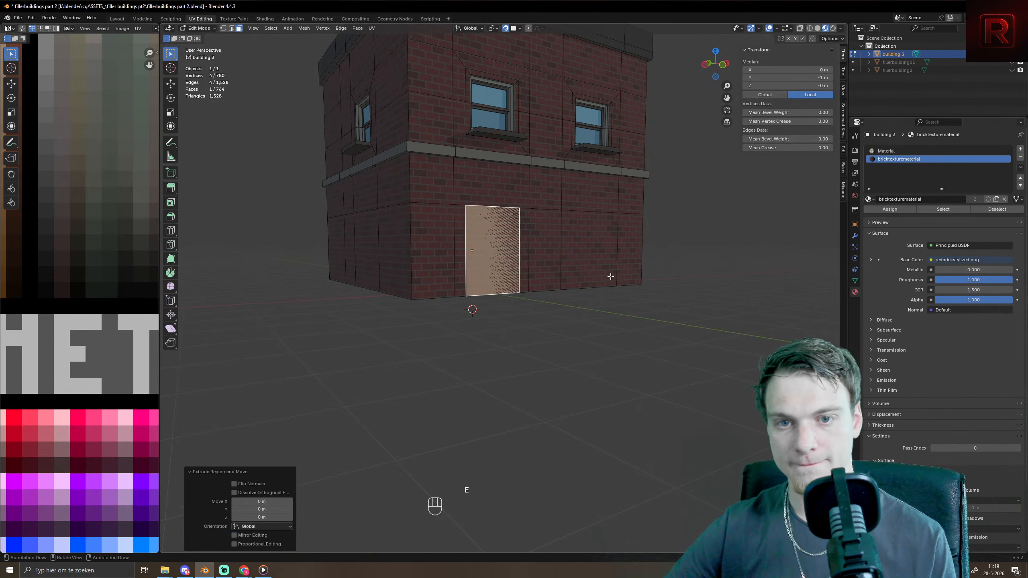
key(shift+Tab)
middle_drag(607, 277, 627, 326)
key(e)
click(610, 310)
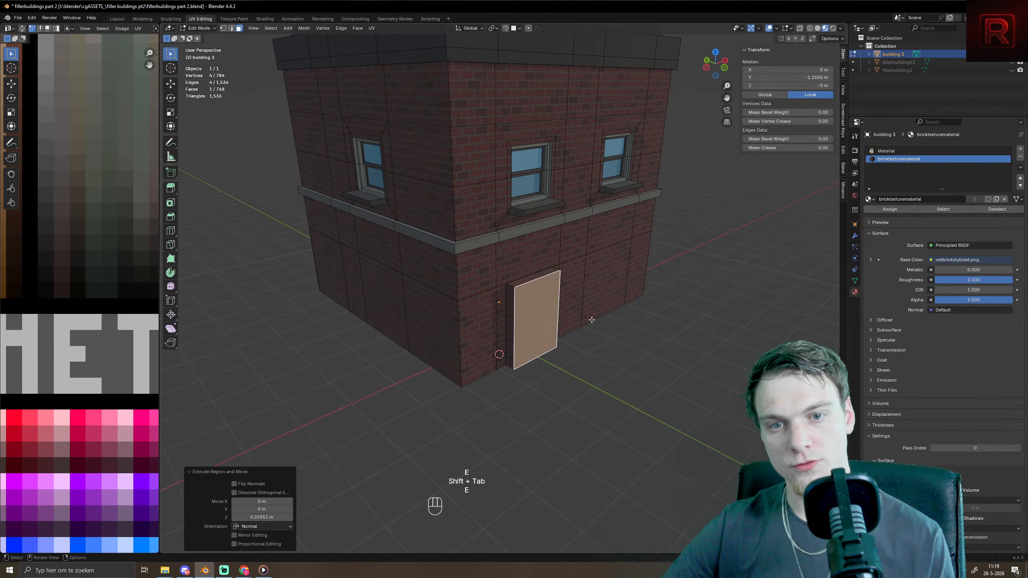
- Inset the front face of the door block by about 0.09 m and extrude it inward about 0.15 m
key(i)
click(650, 309)
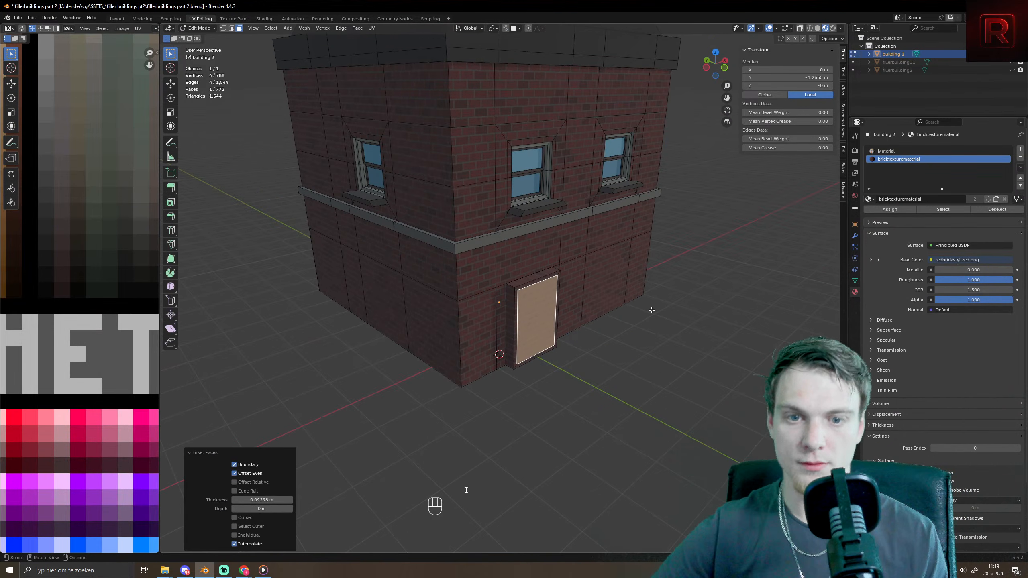
key(e)
click(648, 311)
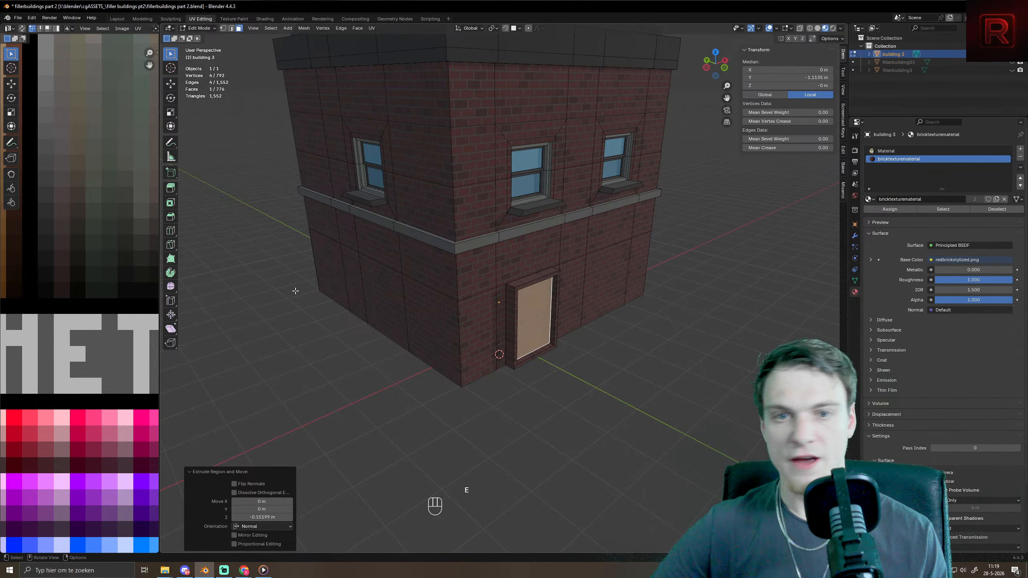
middle_drag(294, 289, 562, 289)
scroll(562, 289, down, 3)
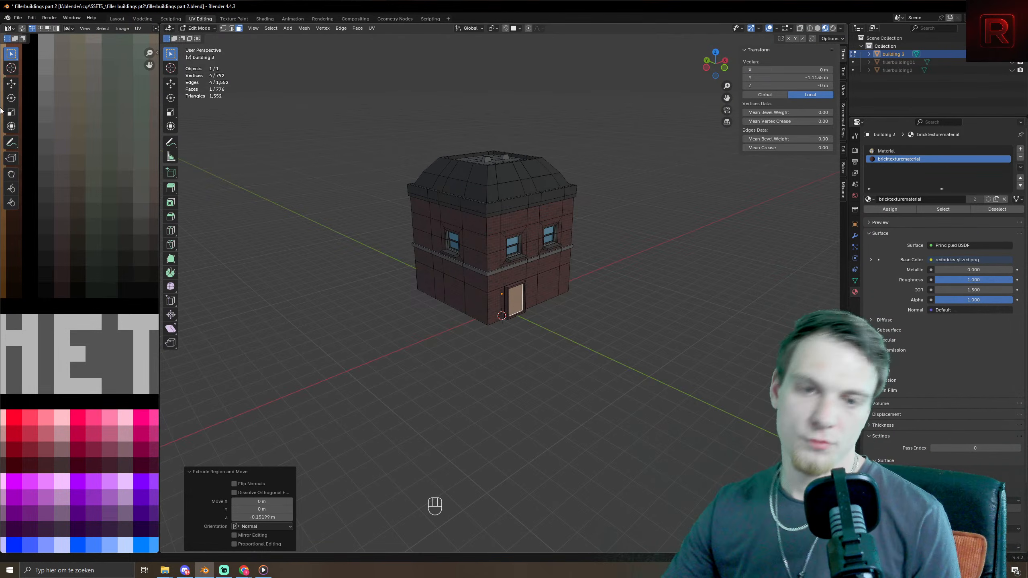
- Scale the recessed door panel's UVs to 0 and move them within the UV layout
scroll(143, 195, down, 6)
key(a)
key(g)
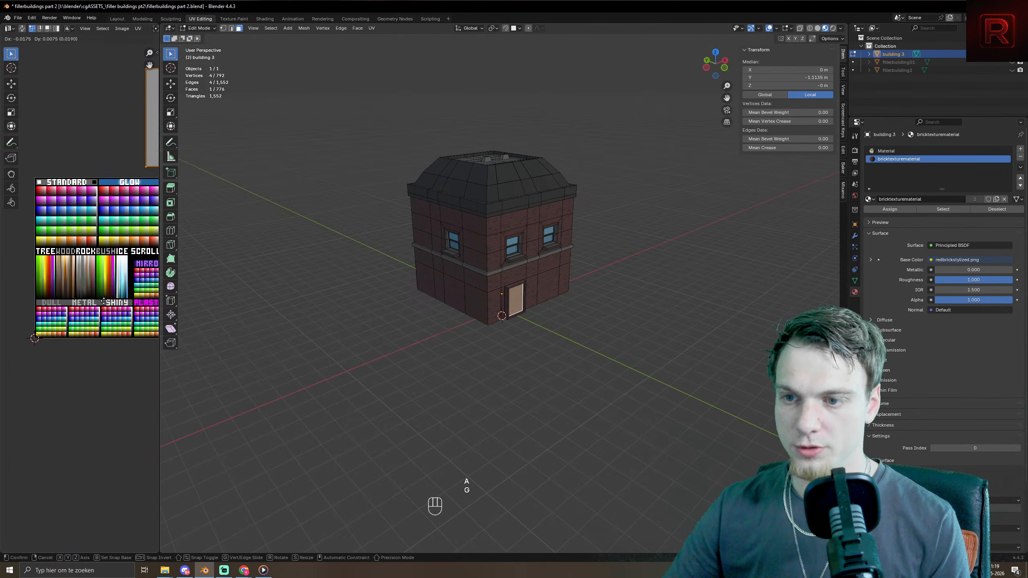
key(a)
key(s)
key(KP_0)
key(KP_Enter)
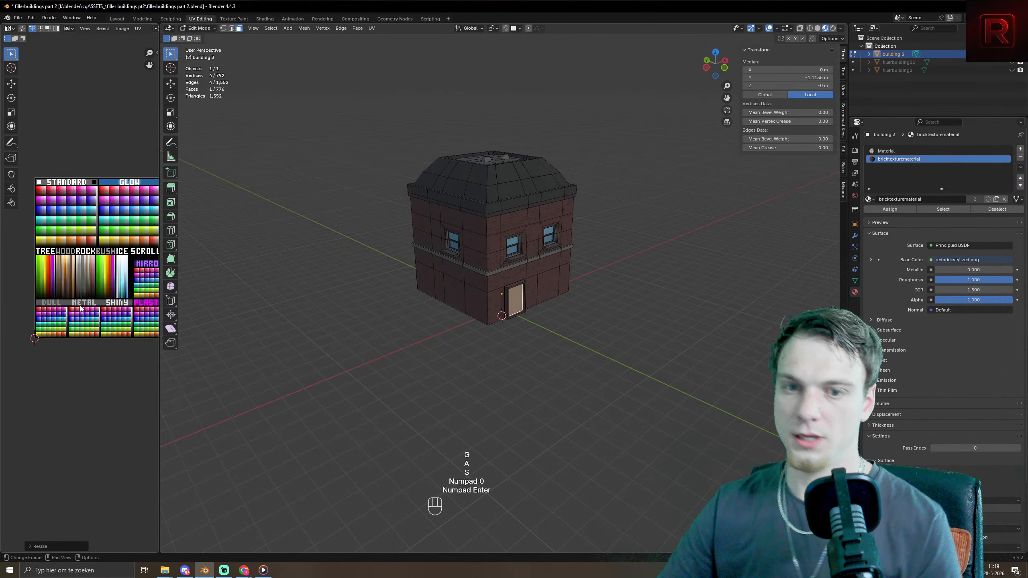
scroll(65, 336, down, 5)
key(g)
click(59, 353)
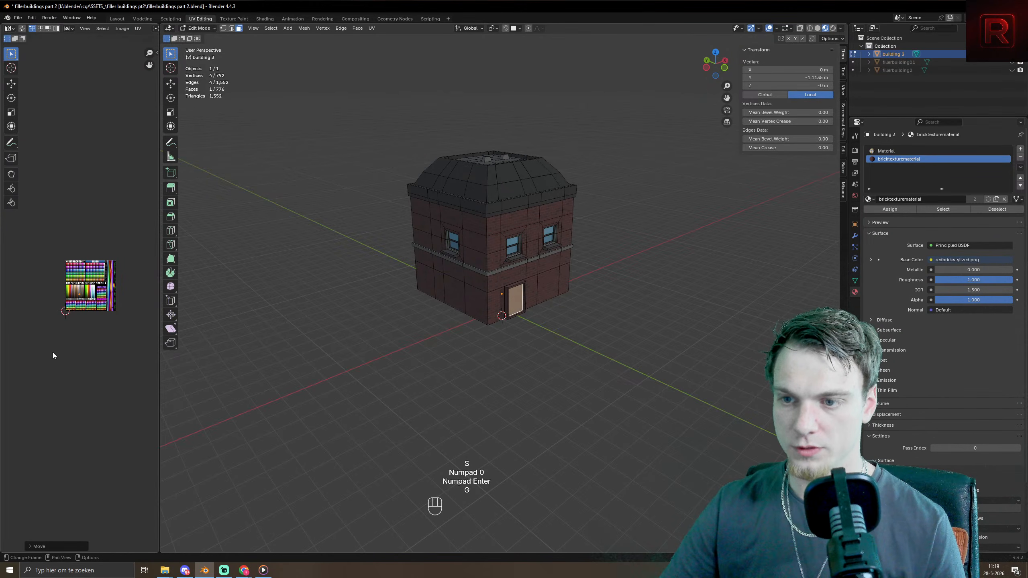
- Select the entire linked door geometry and assign the slot named Material to it
scroll(574, 317, up, 7)
key(l)
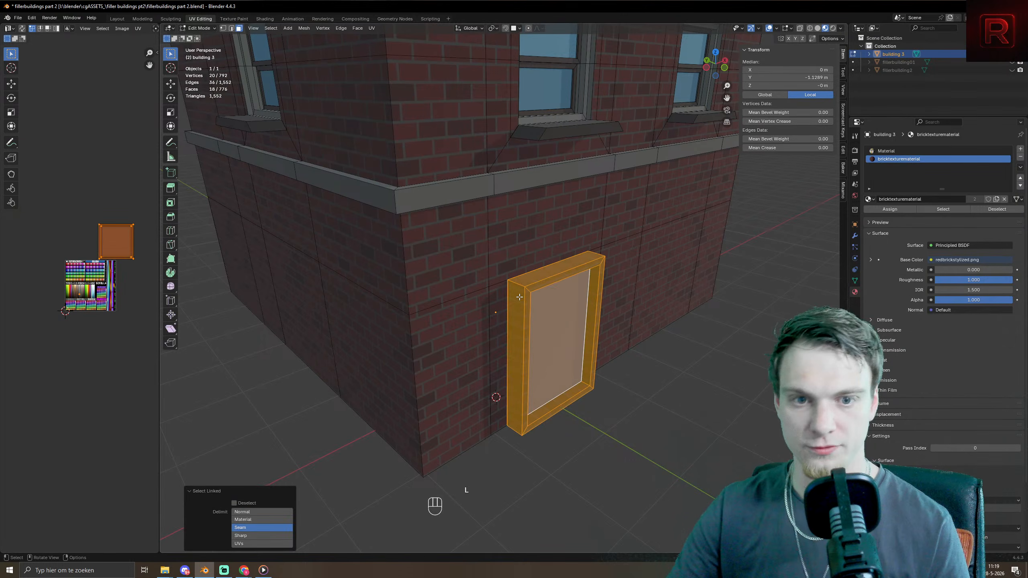
click(890, 150)
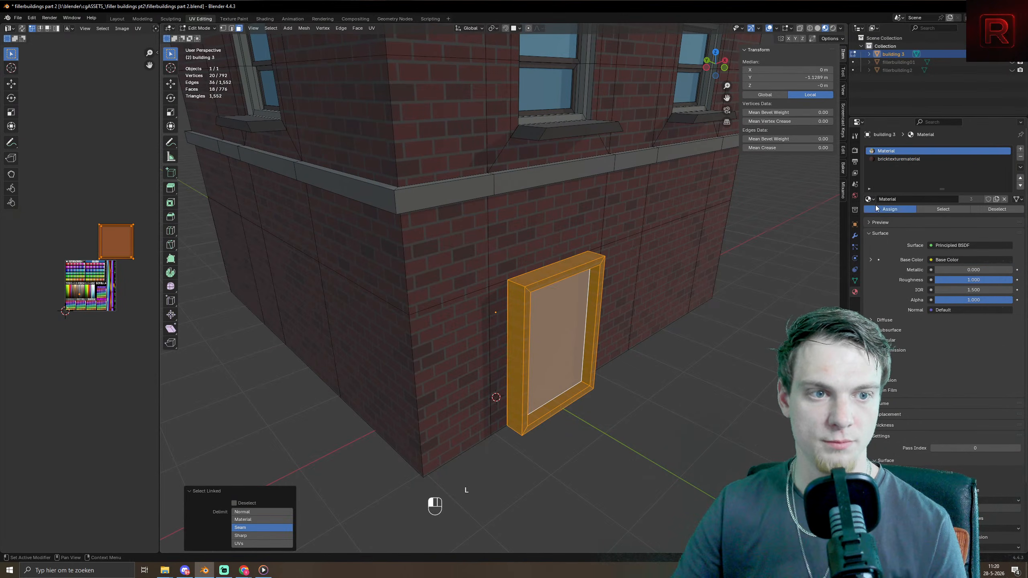
click(890, 209)
- Scale the whole door's UVs to 0 and place them on a dark grey shade in the palette's rock section
key(a)
key(s)
key(KP_0)
key(KP_Enter)
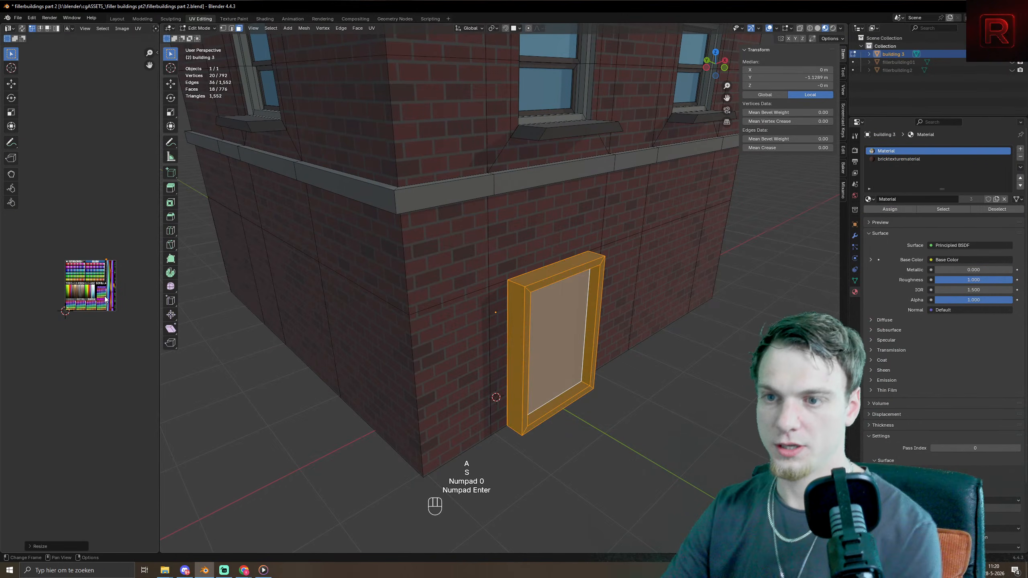
key(g)
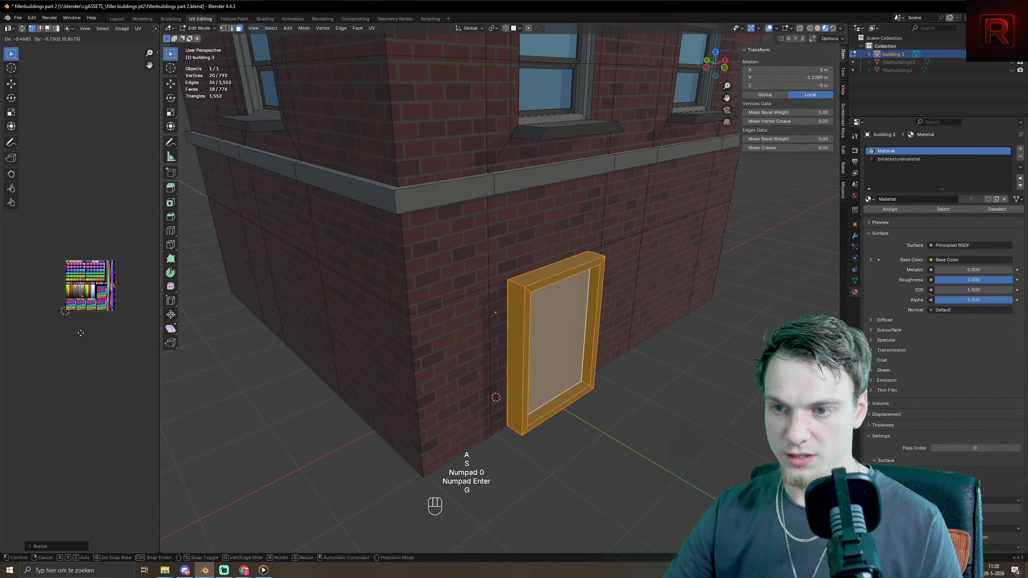
click(78, 333)
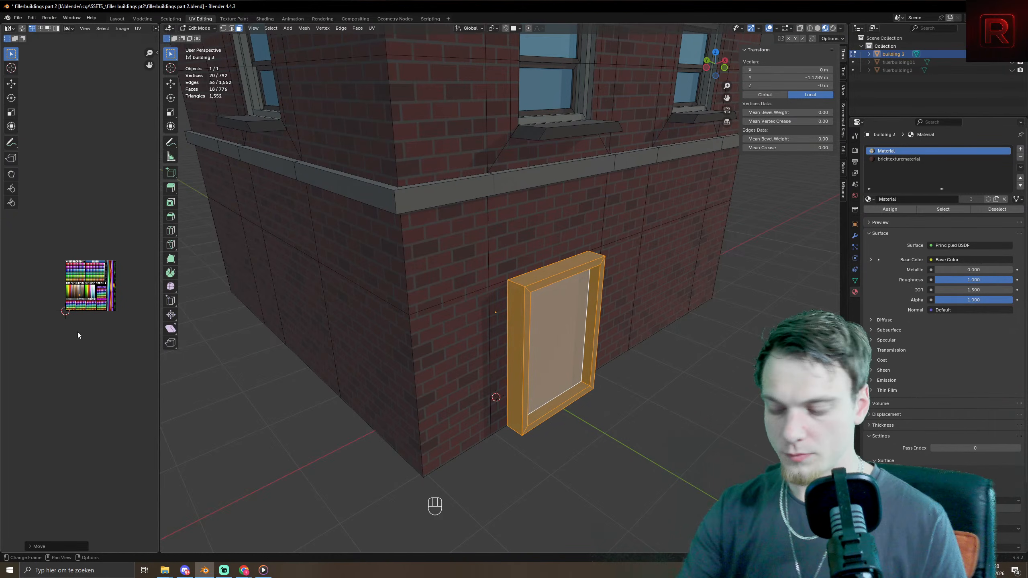
key(KP_Decimal)
key(g)
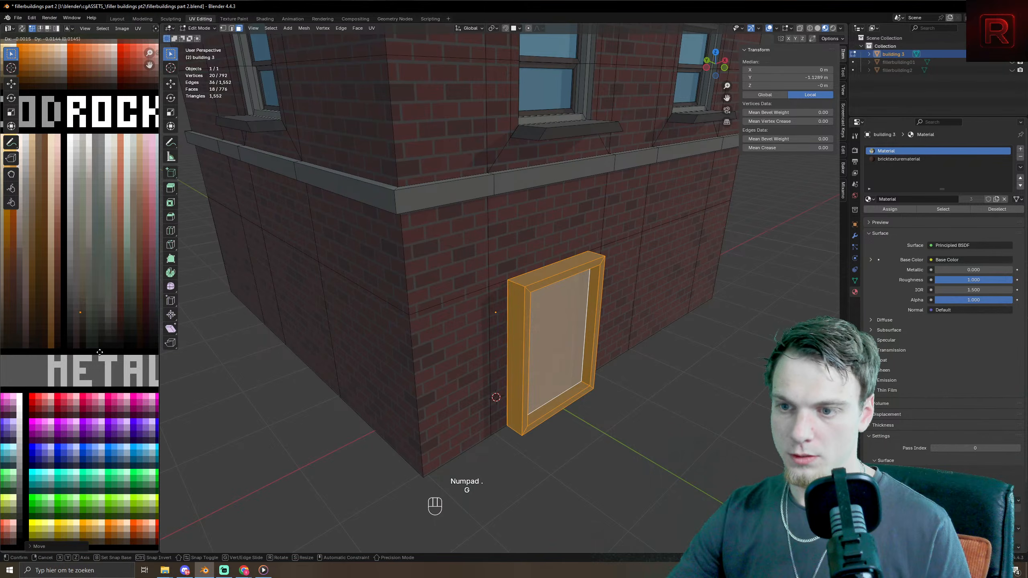
click(101, 366)
key(Tab)
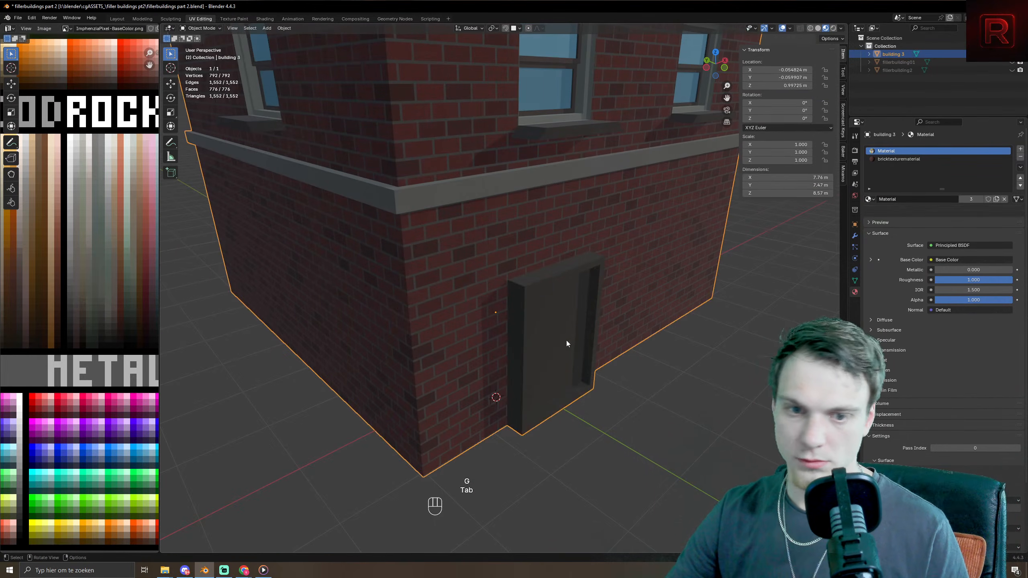
- Move the recessed door panel's UVs to a dark brown shade in the palette's wood section
key(Tab)
scroll(68, 322, down, 3)
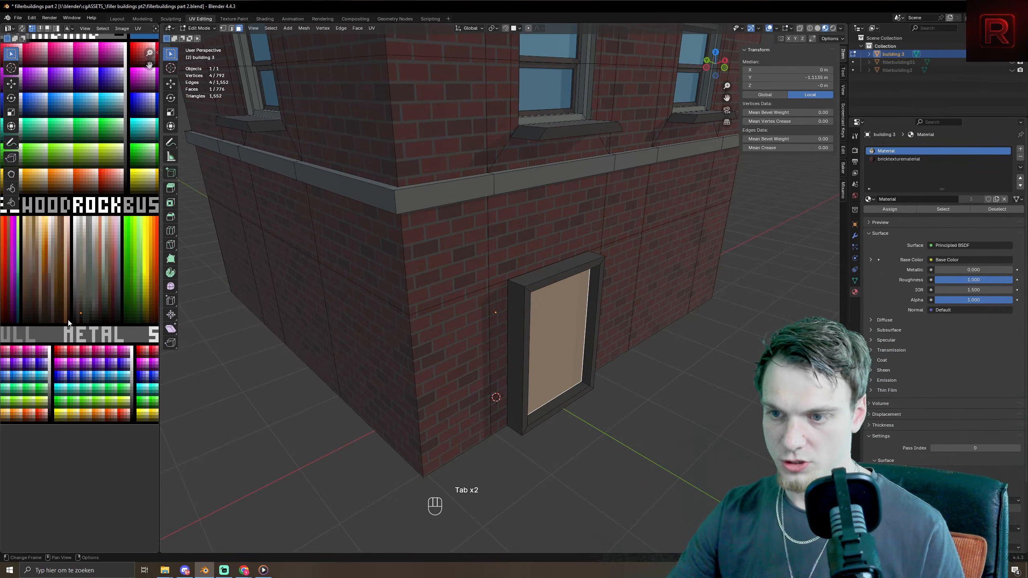
key(a)
key(g)
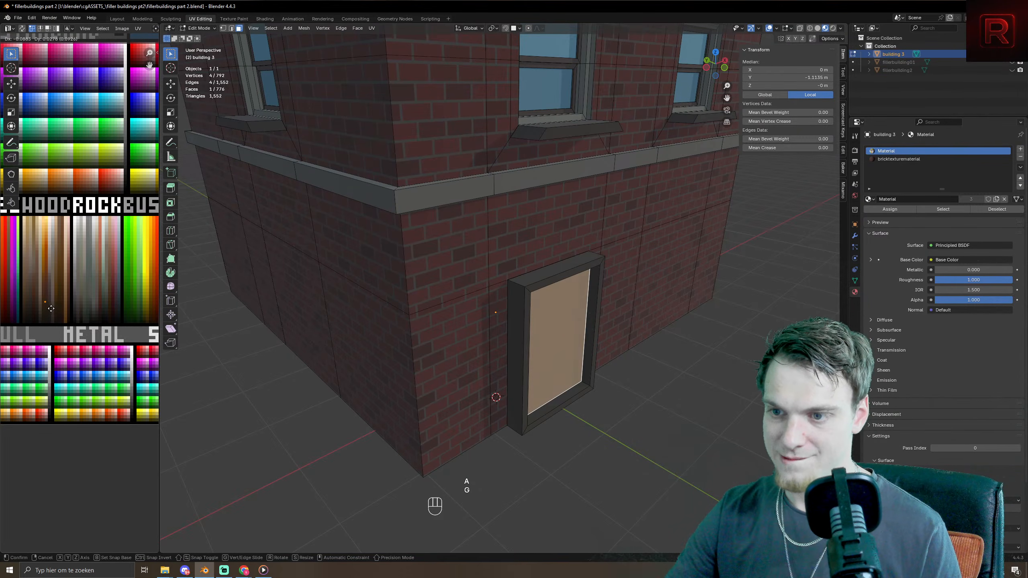
click(64, 315)
key(Tab)
scroll(569, 310, down, 4)
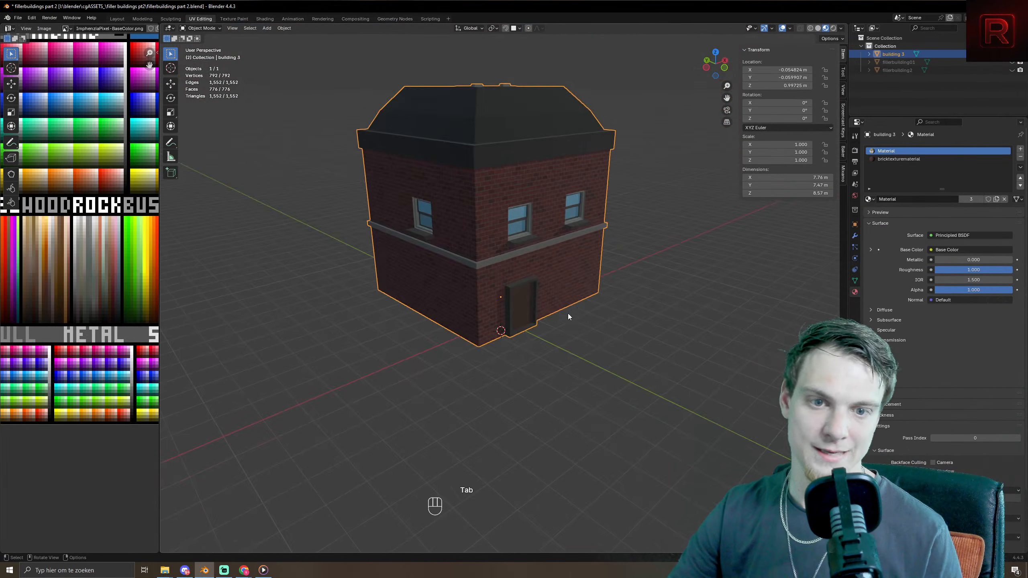
- Duplicate the recessed door panel face in place and scale the copy uniformly to about 0.413
key(Tab)
scroll(471, 335, up, 8)
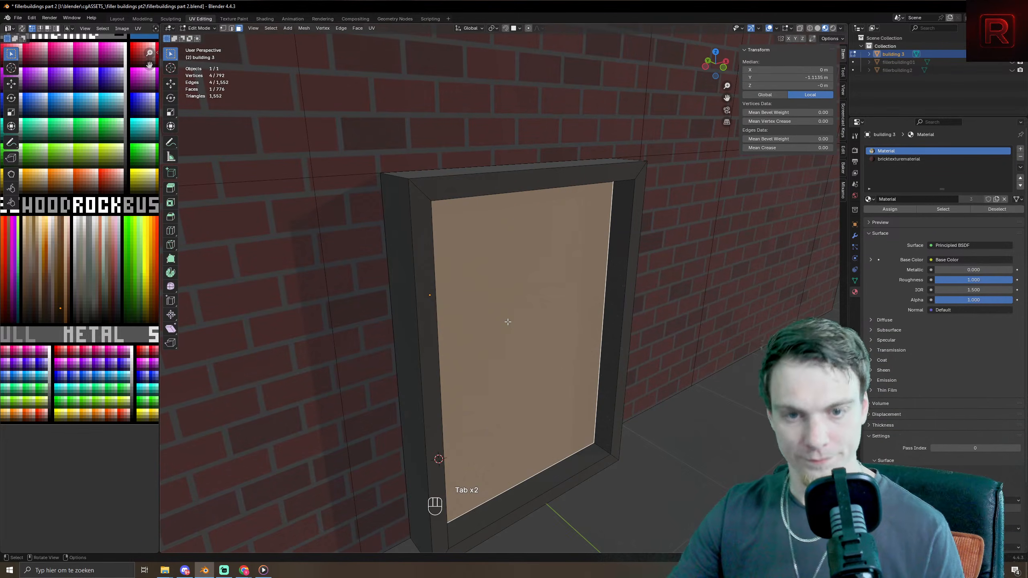
key(shift+d)
right_click(477, 340)
key(s)
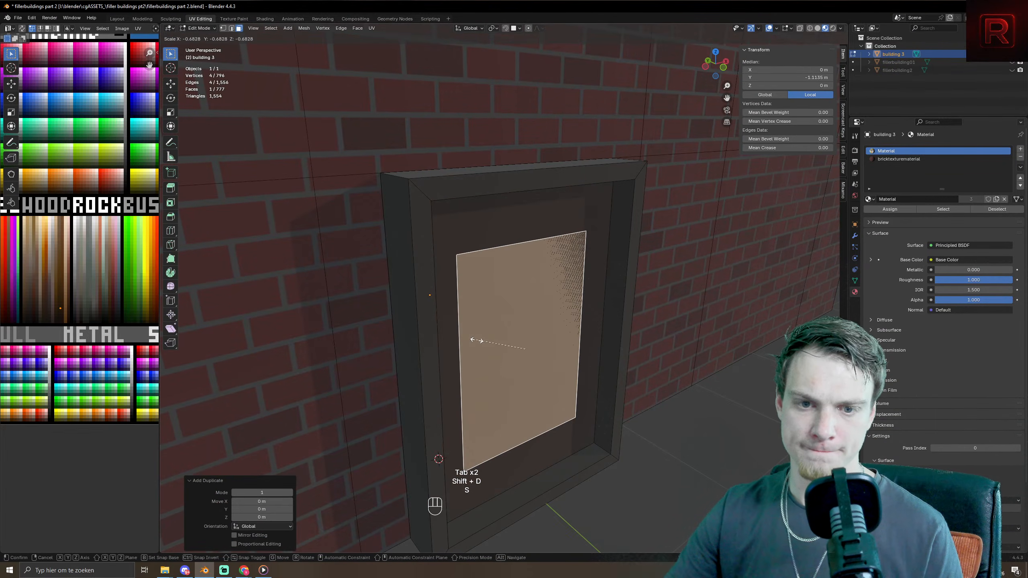
click(552, 349)
- Shrink the duplicated door panel face along Z, and scale it along X to about 0.476
key(s)
key(z)
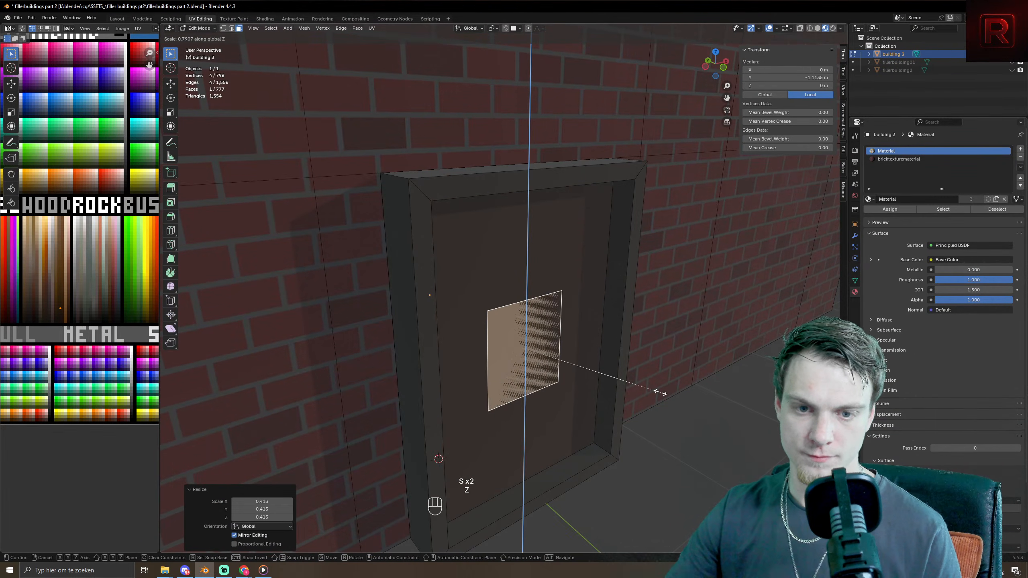
click(587, 375)
key(s)
key(x)
click(531, 381)
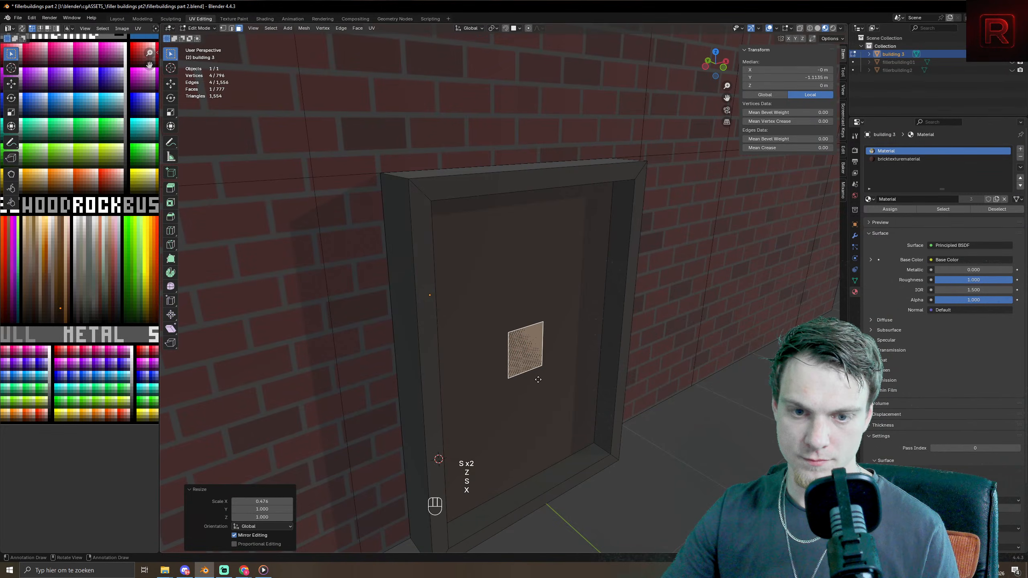
- Move the small face about 0.436 m along X towards the door frame and about 0.082 m up along Z
key(g)
key(x)
click(586, 369)
key(g)
key(z)
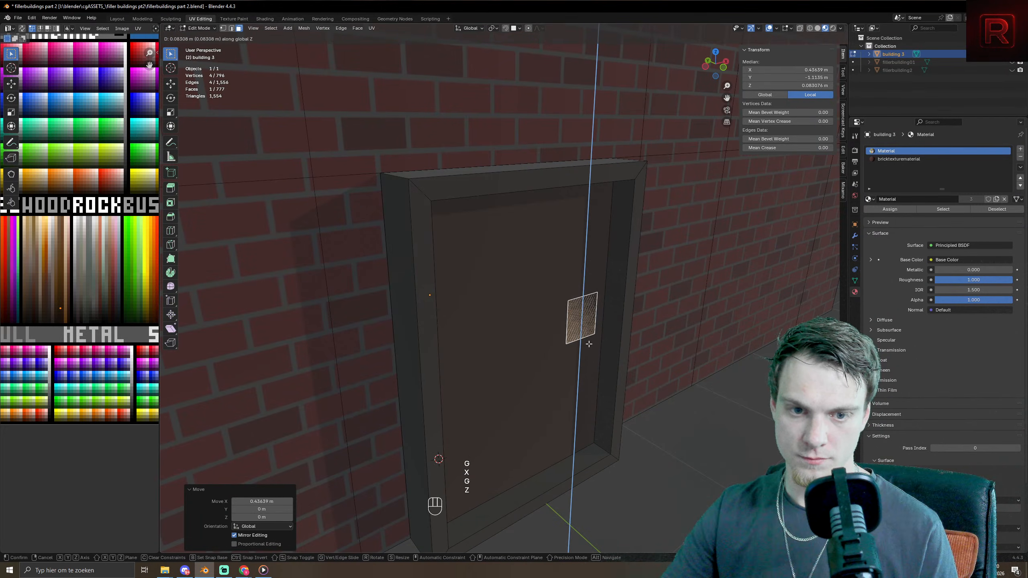
click(589, 344)
- Extrude the small face outward about 0.046 m, select the whole linked handle block and flatten it along Z
key(e)
click(592, 347)
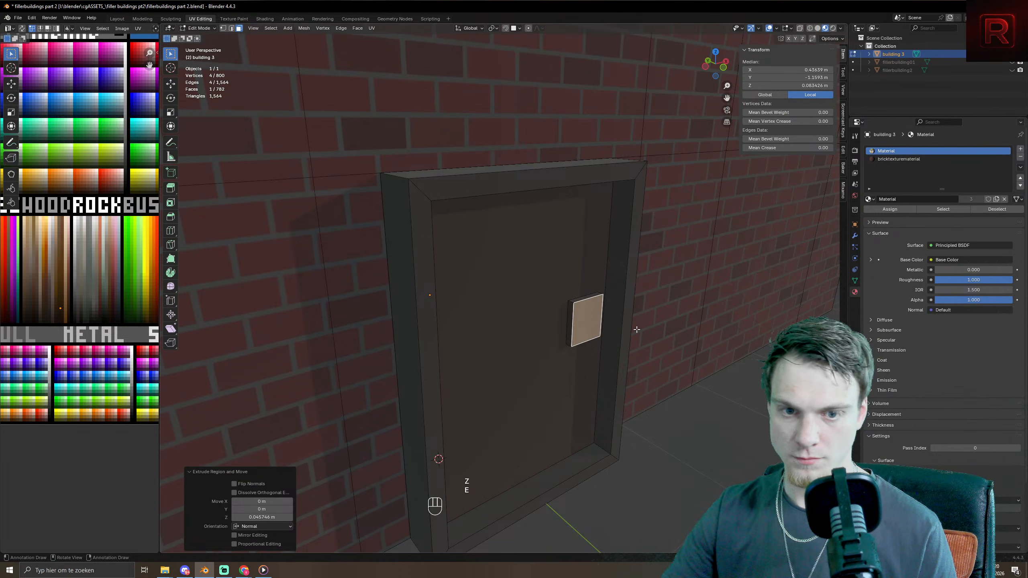
key(l)
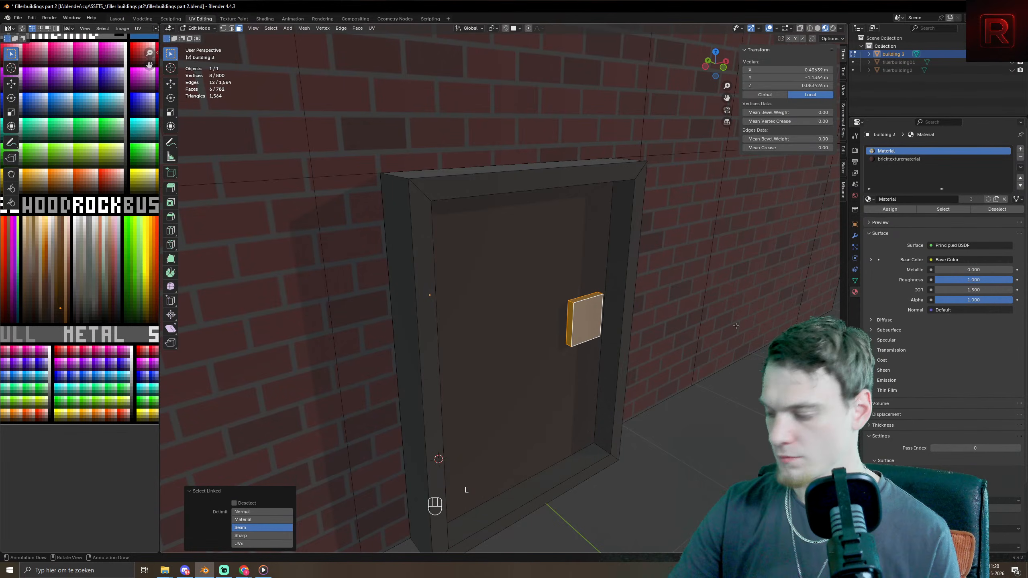
key(s)
key(z)
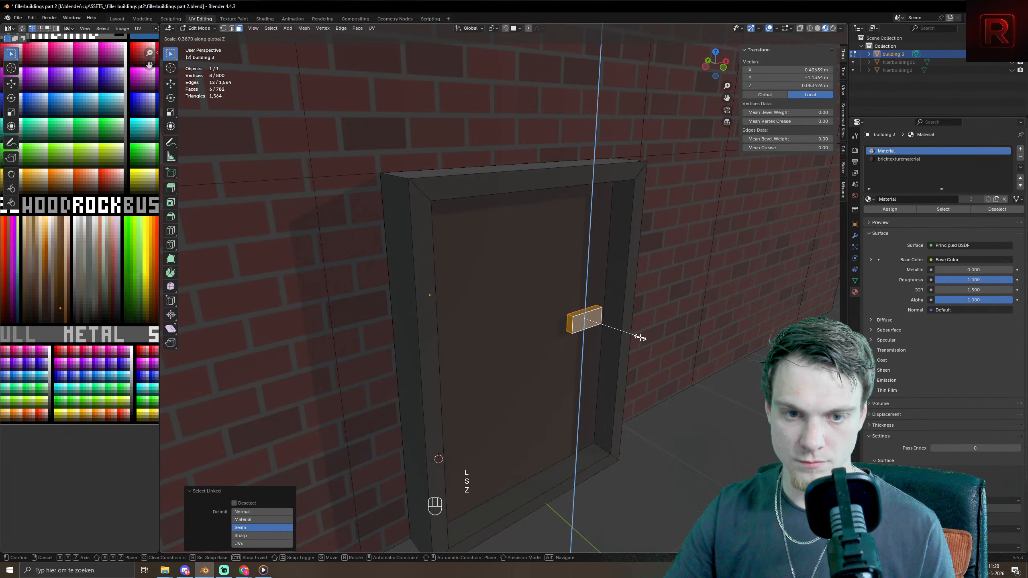
click(641, 338)
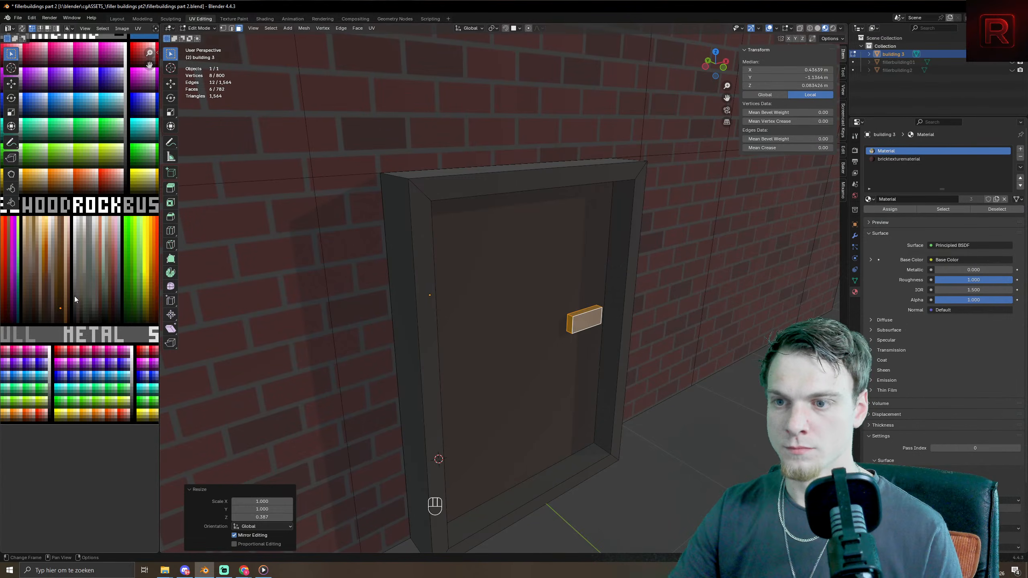
- Move the door handle's UVs to another brown shade in the palette's wood section and leave mesh editing
key(g)
key(Tab)
scroll(510, 267, down, 10)
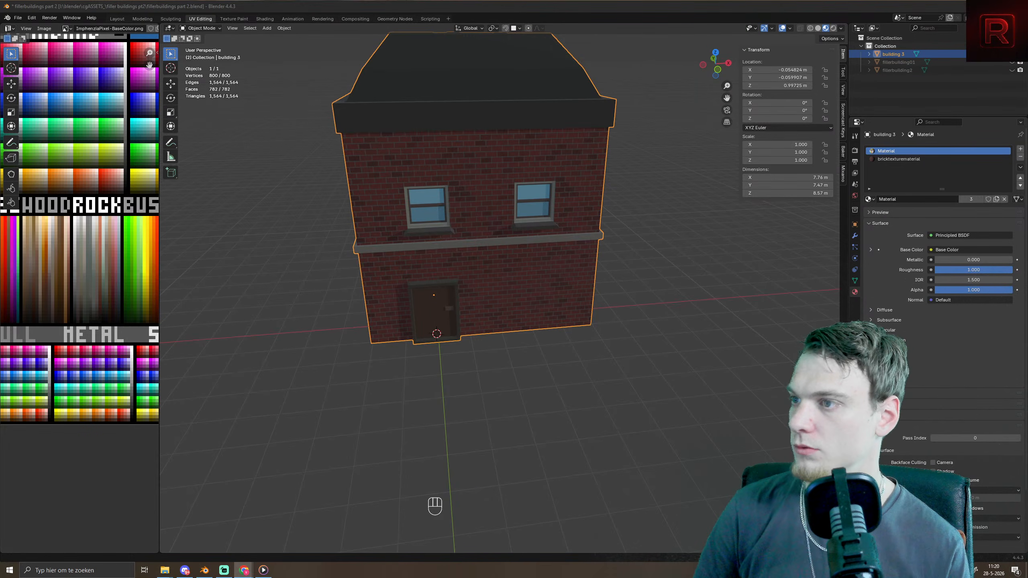
key(alt+Tab)
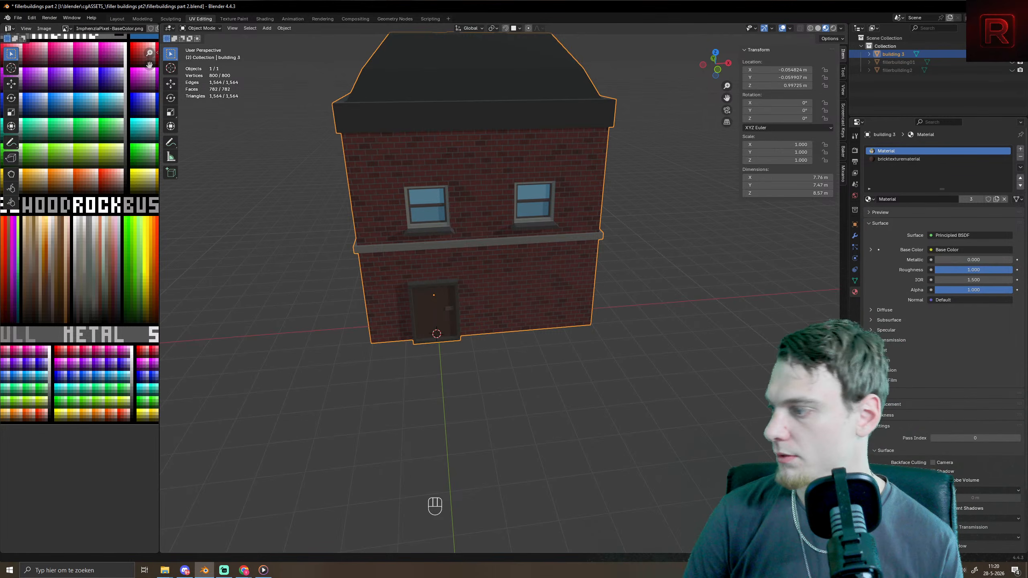
key(alt+Tab)
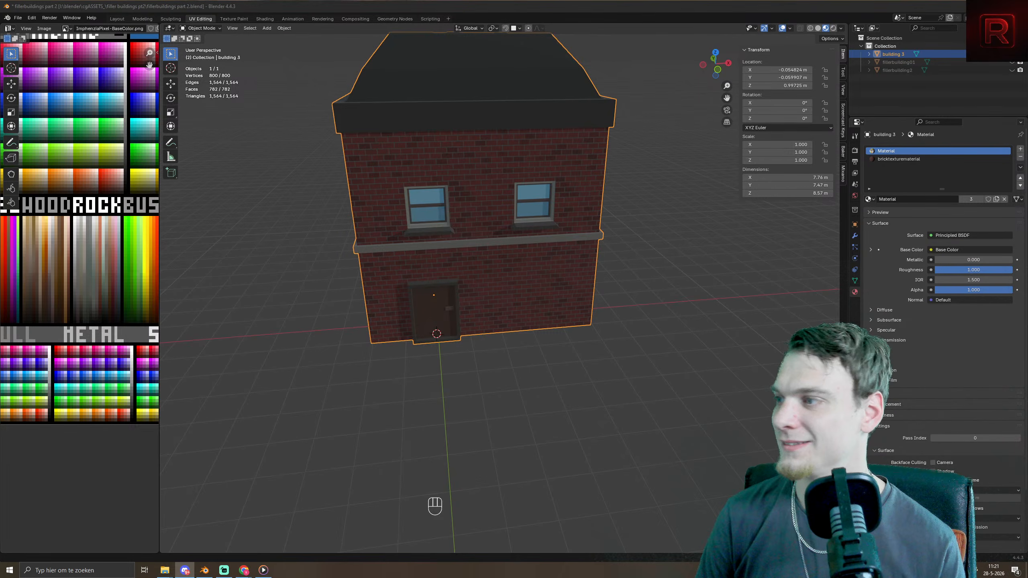
key(alt+Tab)
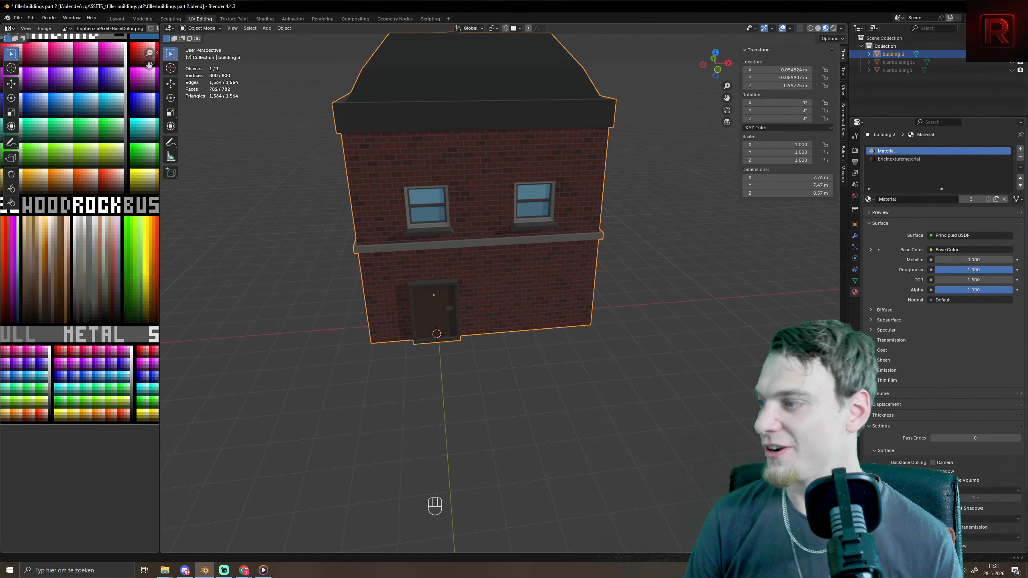
- Select the narrow face loop under the roof parapet and extrude it along its normals by about 0.124 m
middle_drag(689, 155, 567, 387)
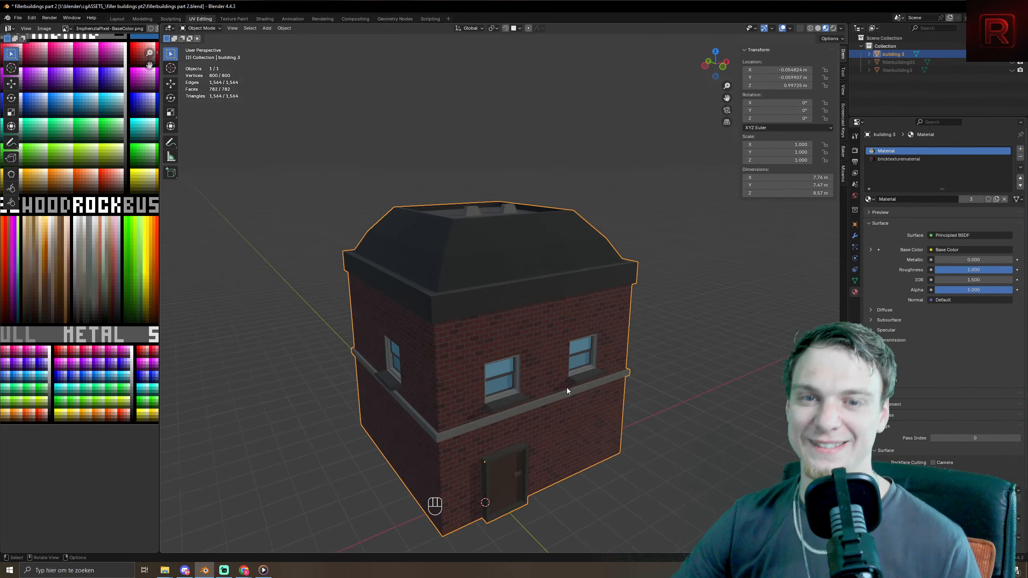
key(Tab)
scroll(567, 387, up, 5)
key(3)
alt+click(363, 347)
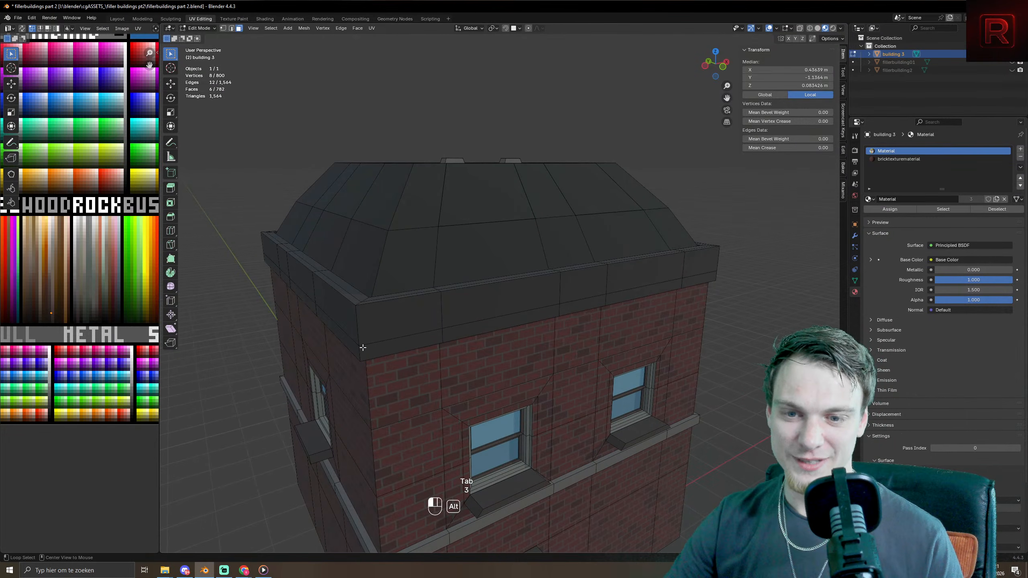
alt+click(359, 355)
key(alt+e)
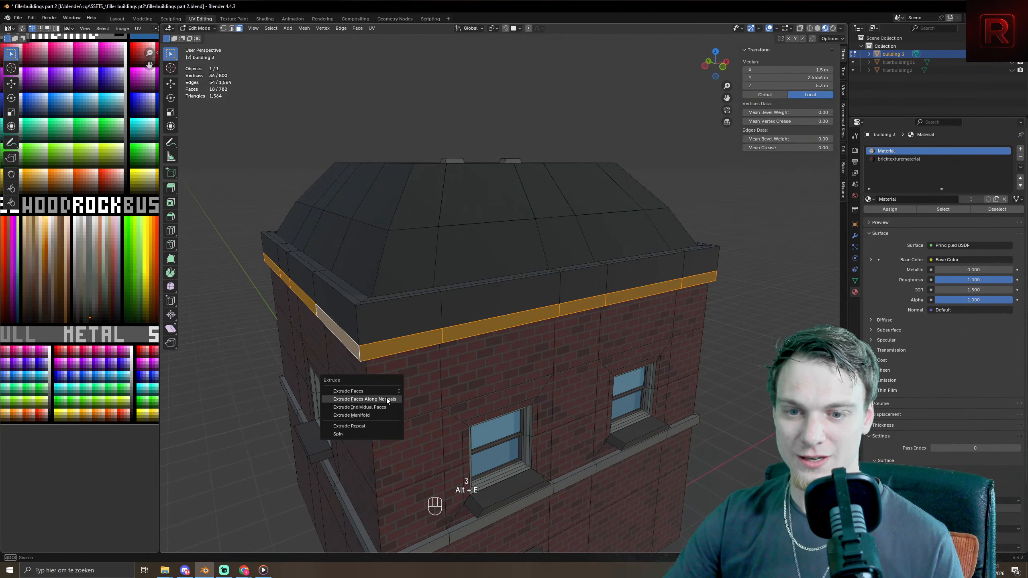
click(386, 399)
click(389, 396)
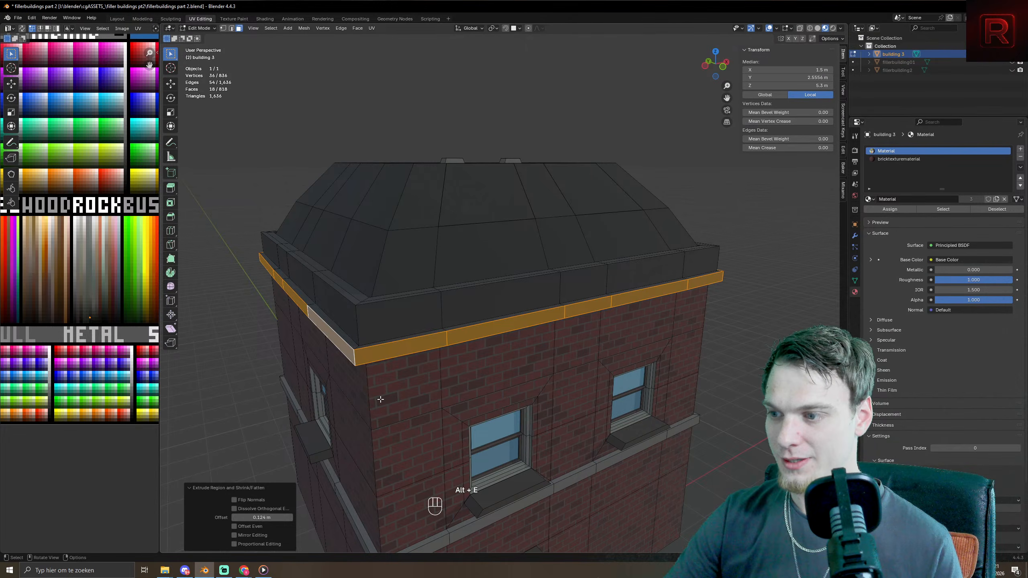
- Grow the selection to the whole extruded roof trim and scale its UVs to 0 on a grey shade in the palette's rock section
key(ctrl+KP_Add)
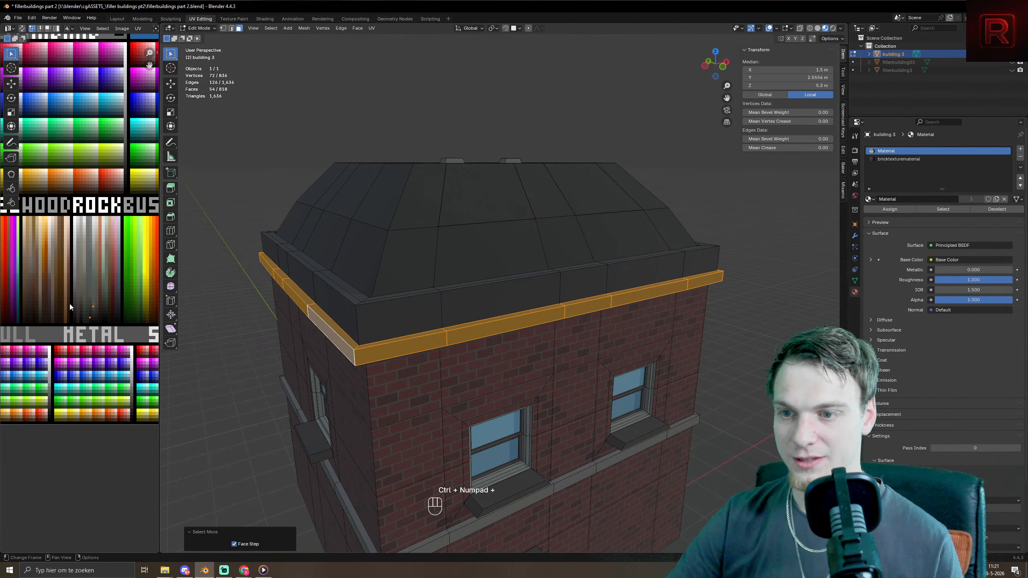
key(a)
key(s)
key(KP_0)
key(KP_Enter)
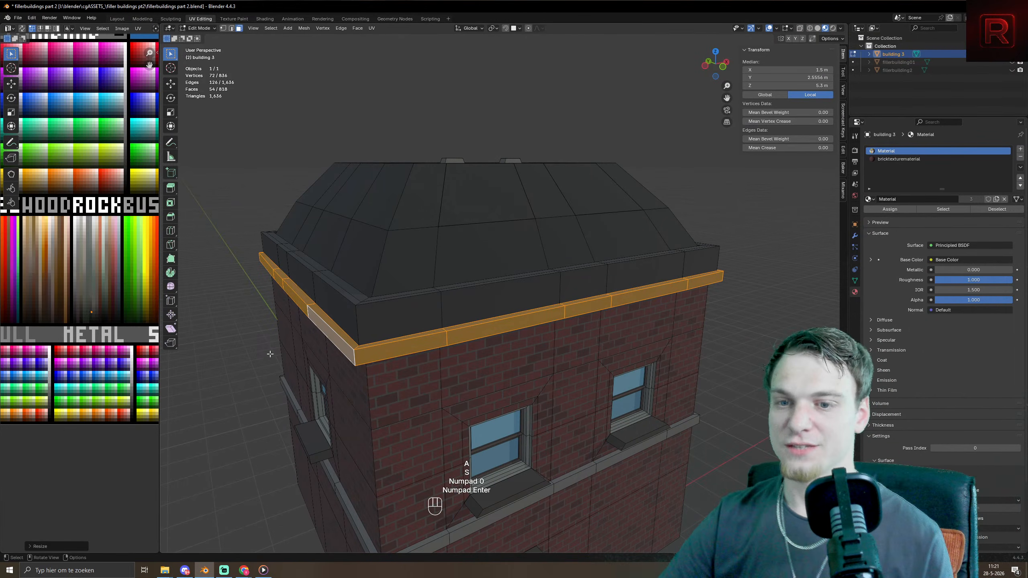
key(Tab)
scroll(504, 388, down, 4)
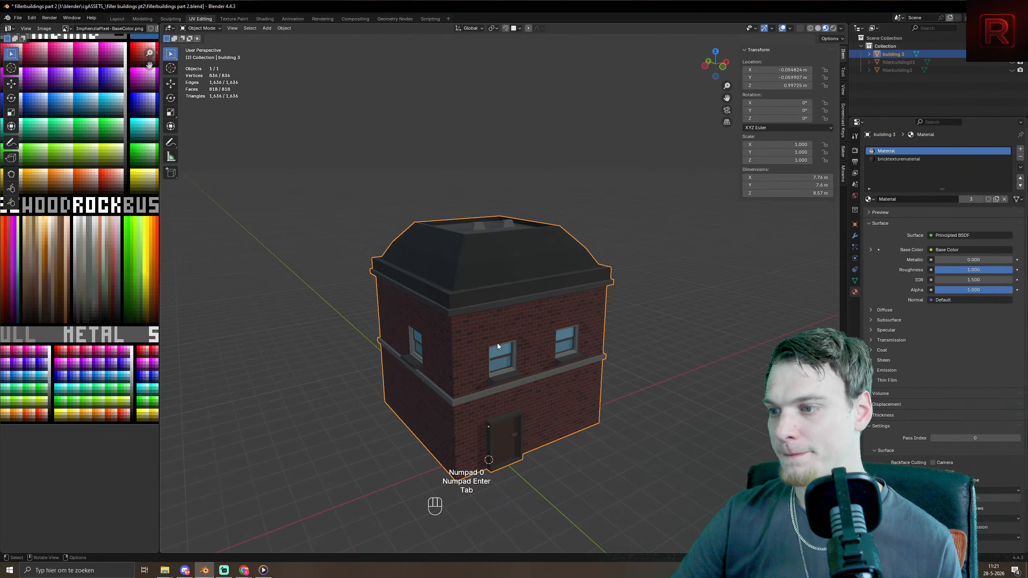
mouse_move(497, 343)
middle_down()
mouse_move(516, 337)
mouse_move(494, 323)
middle_up()
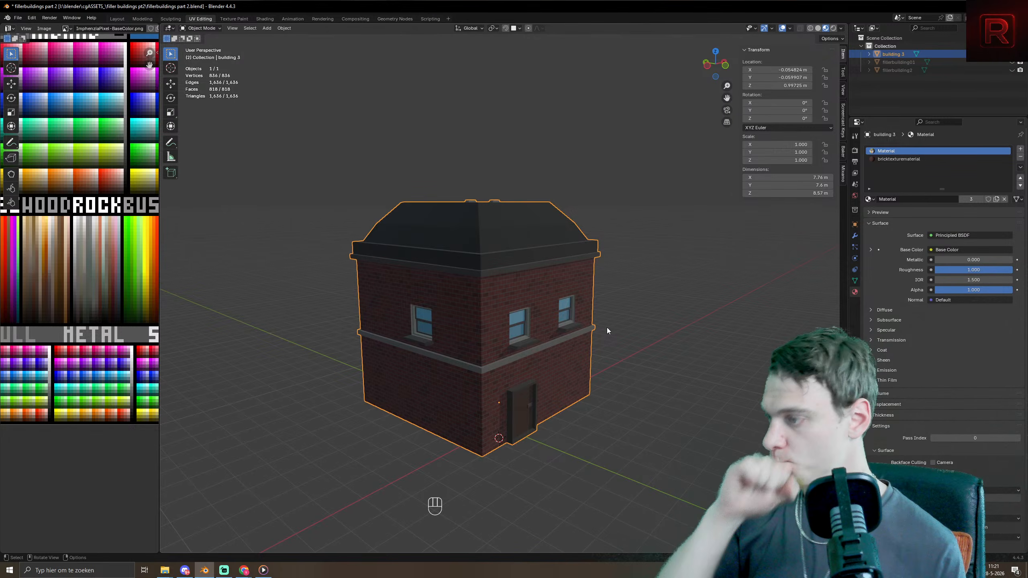
- Save the building file with the new roof trim
middle_drag(563, 326, 549, 332)
key(ctrl+s)
key(ctrl+s)
key(ctrl+s)
key(ctrl+s)
key(ctrl+s)
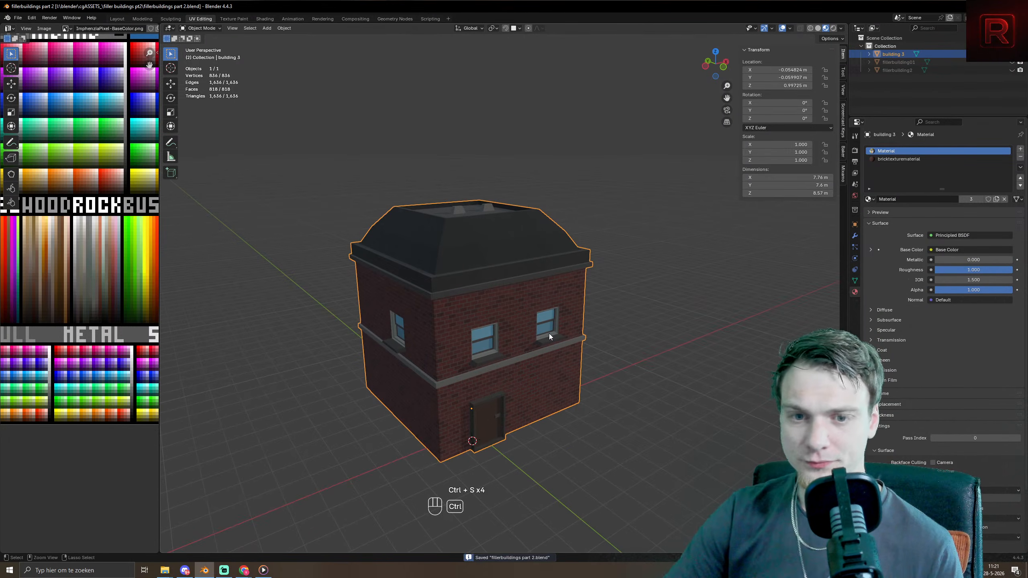
- Examine the building's roof trim, windows and the blank brick wall face beside the front door
scroll(542, 352, up, 5)
scroll(522, 356, down, 3)
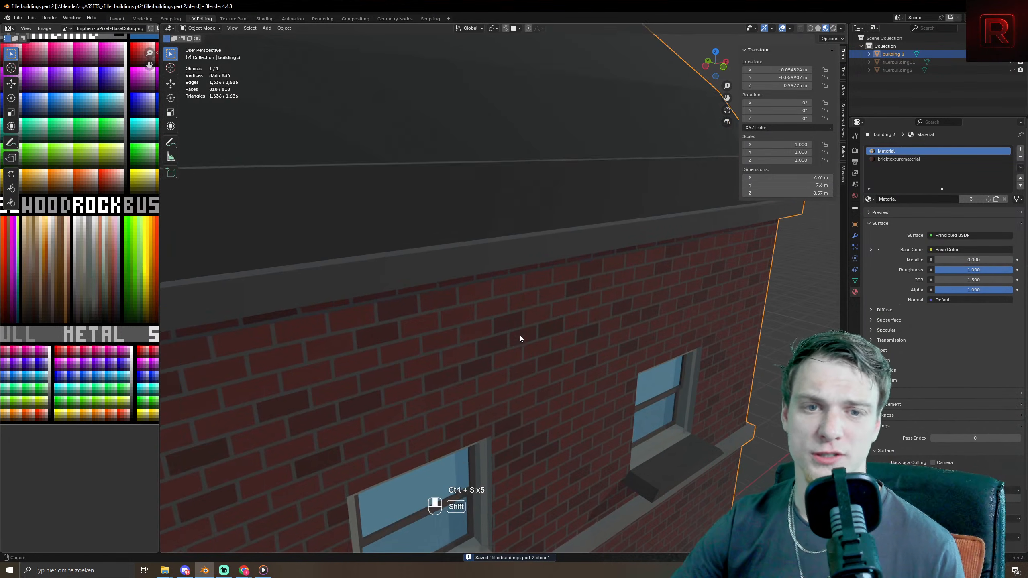
scroll(520, 333, down, 2)
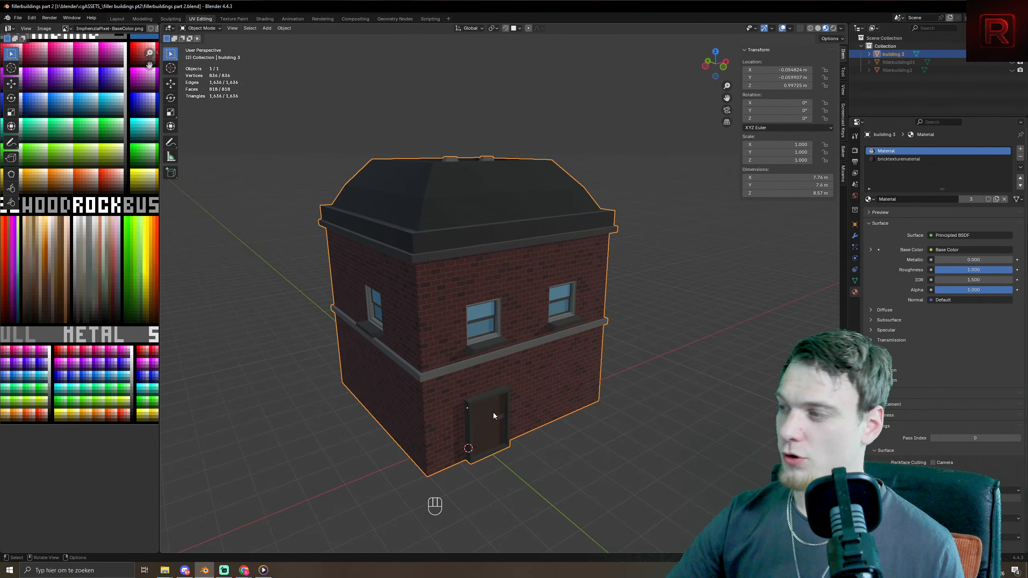
mouse_move(493, 413)
middle_down()
mouse_move(467, 424)
mouse_move(481, 397)
middle_up()
key(Tab)
click(506, 381)
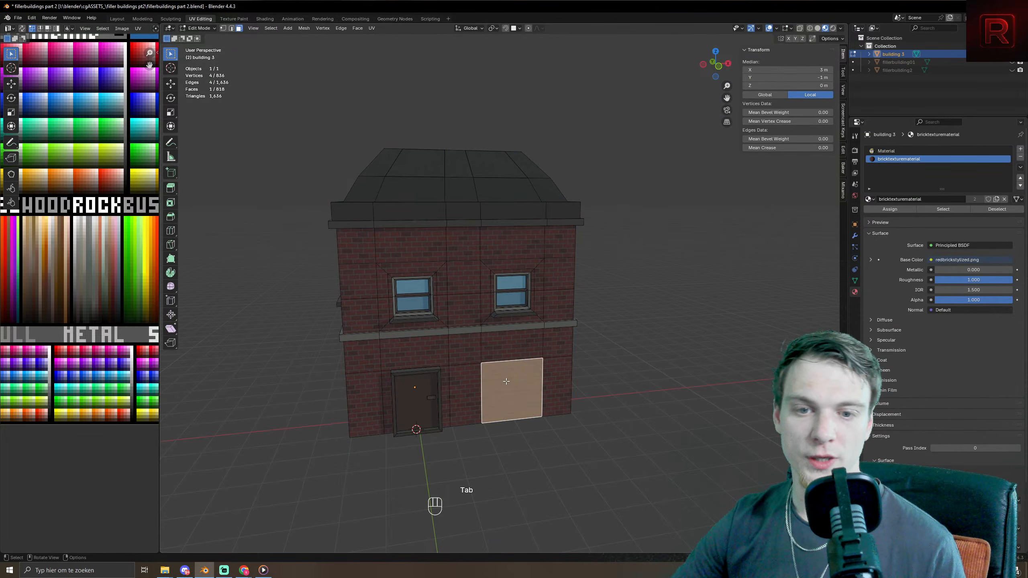
middle_drag(626, 370, 522, 376)
key(Tab)
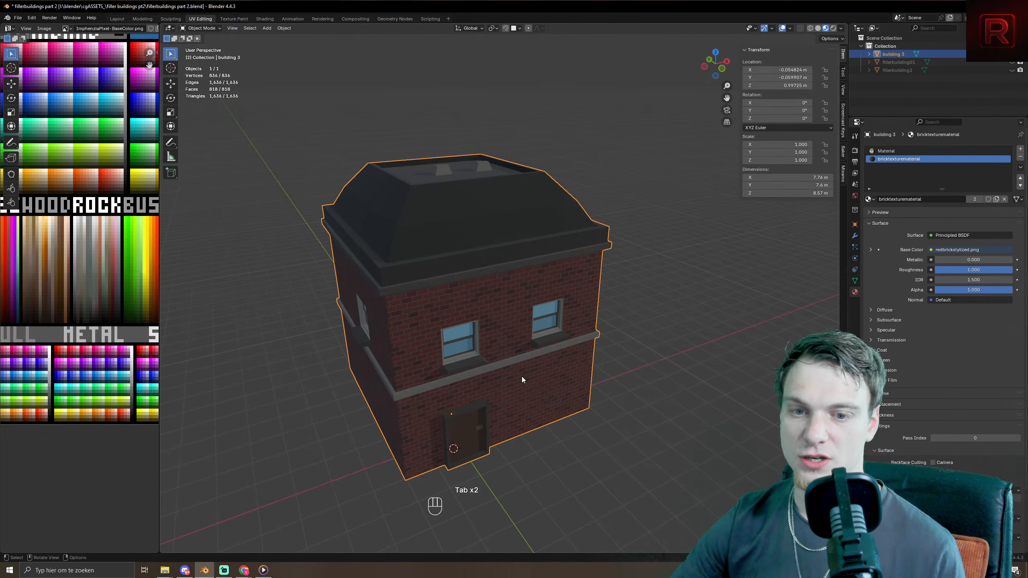
- Save the project file fillerbuildings part 2.blend
key(ctrl+s)
key(ctrl+s)
key(ctrl+s)
key(ctrl+s)
key(ctrl+s)
scroll(493, 372, down, 6)
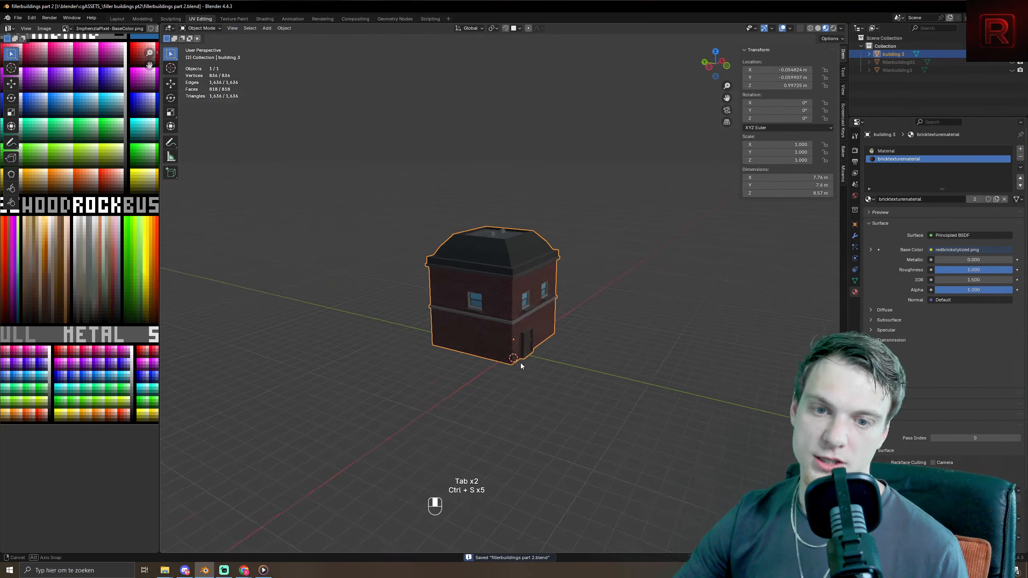
click(518, 365)
click(494, 320)
key(ctrl+s)
key(ctrl+s)
key(ctrl+s)
key(ctrl+s)
key(ctrl+s)
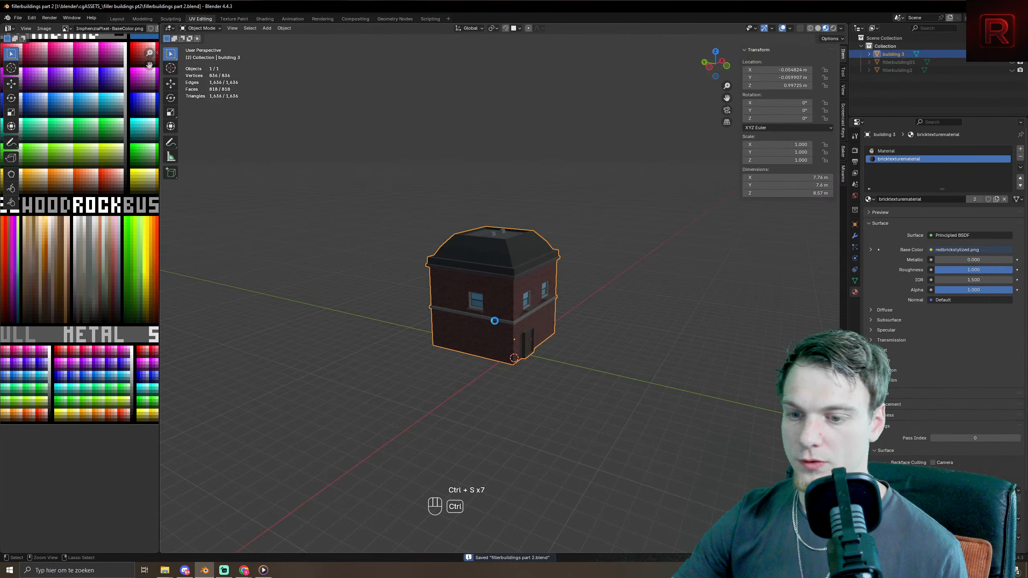
key(ctrl+s)
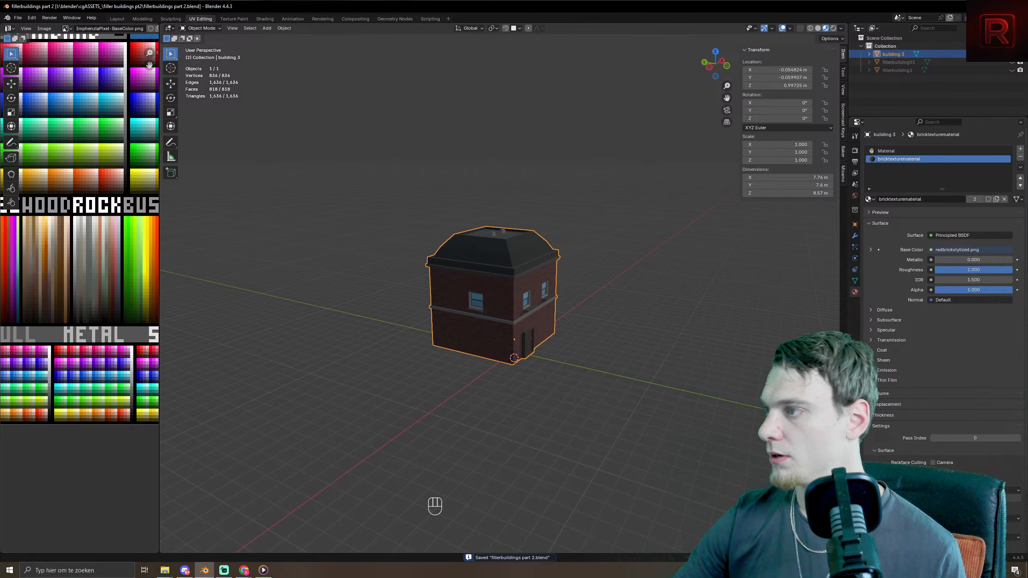
key(alt+Tab)
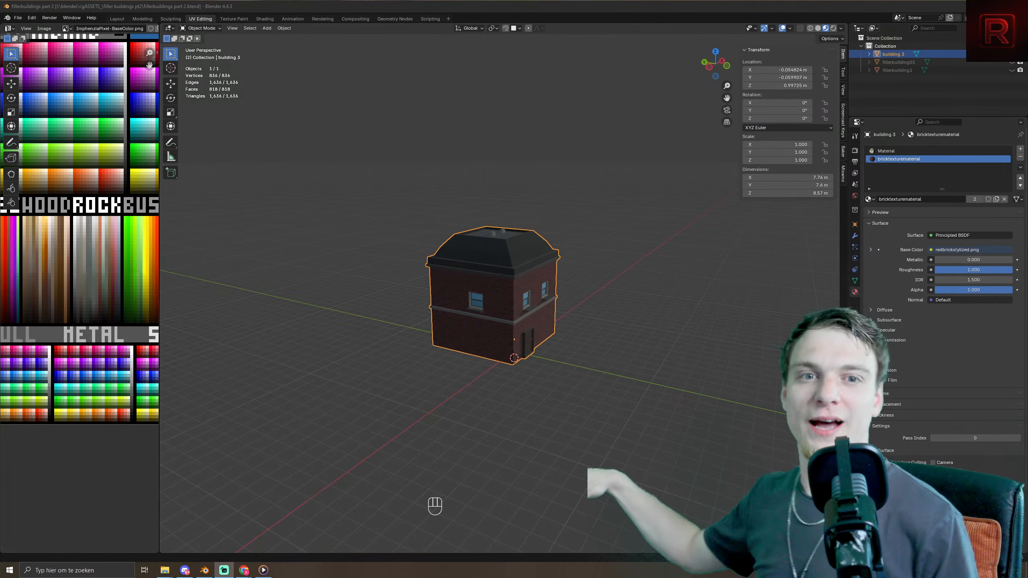
middle_drag(449, 329, 440, 335)
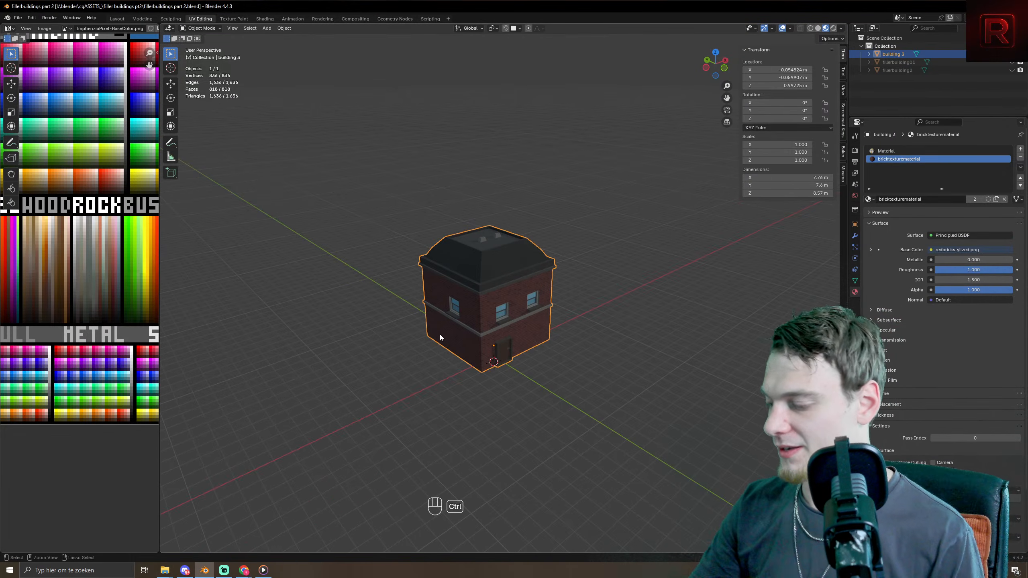
key(ctrl+s)
key(ctrl+s)
key(ctrl+s)
key(ctrl+s)
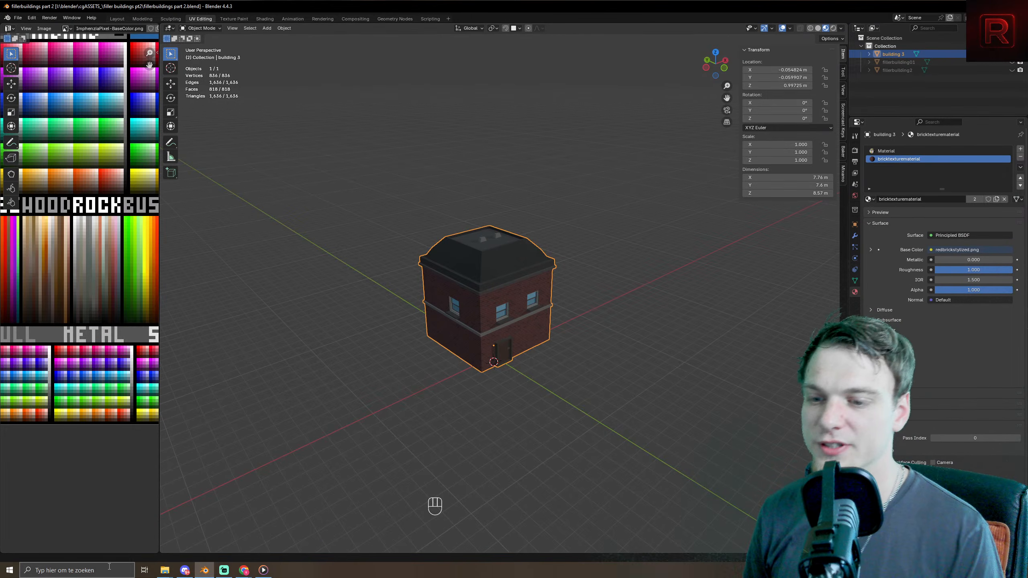
- Open the city project in Unreal Editor and shift its loading window slightly
mouse_move(164, 570)
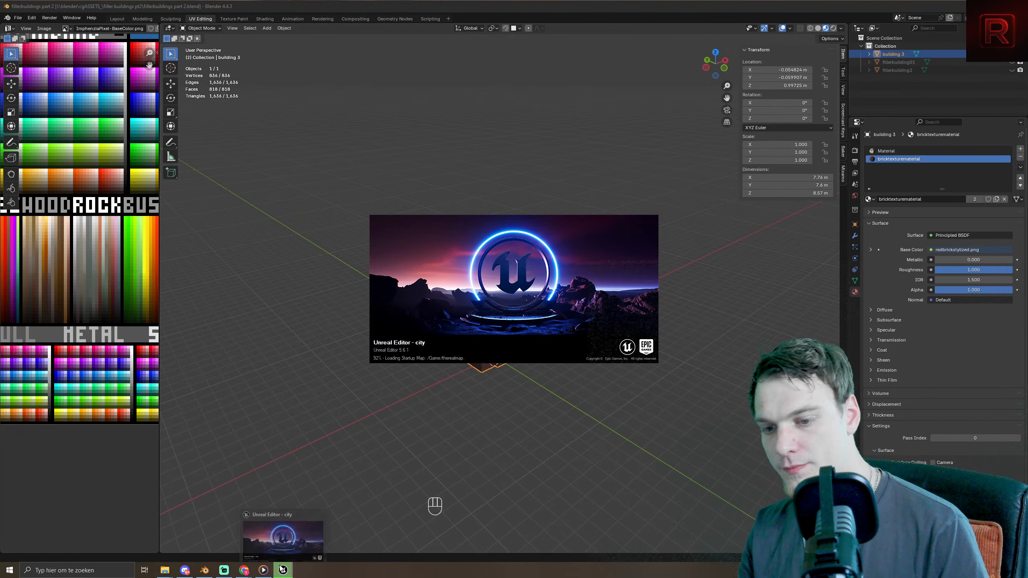
mouse_move(488, 262)
mouse_down()
mouse_move(427, 271)
mouse_move(482, 266)
mouse_up()
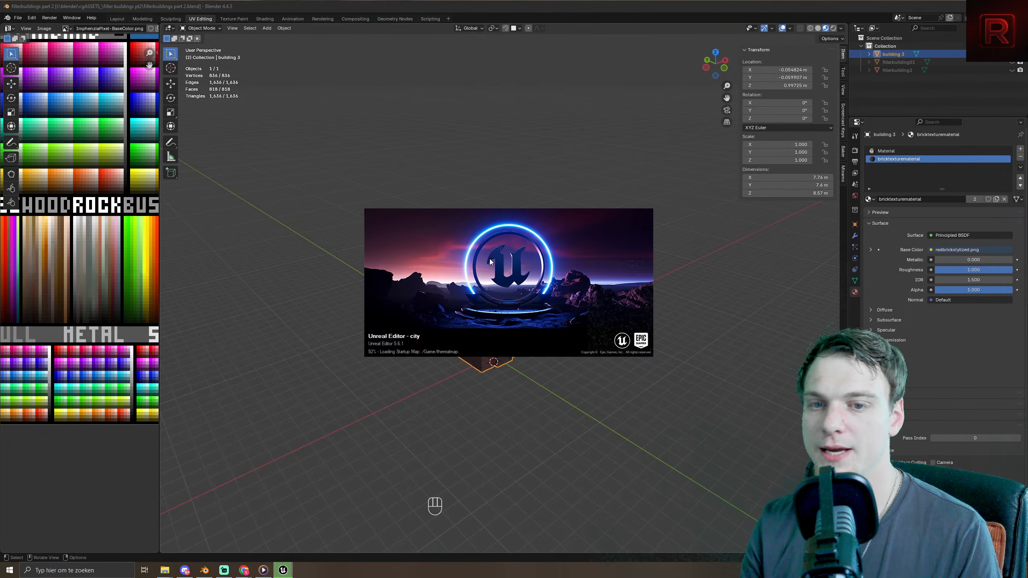
- Switch back to Blender and save the building file while the city project loads
middle_drag(549, 48, 530, 282)
key(ctrl+s)
key(ctrl+s)
key(ctrl+s)
key(ctrl+s)
key(ctrl+s)
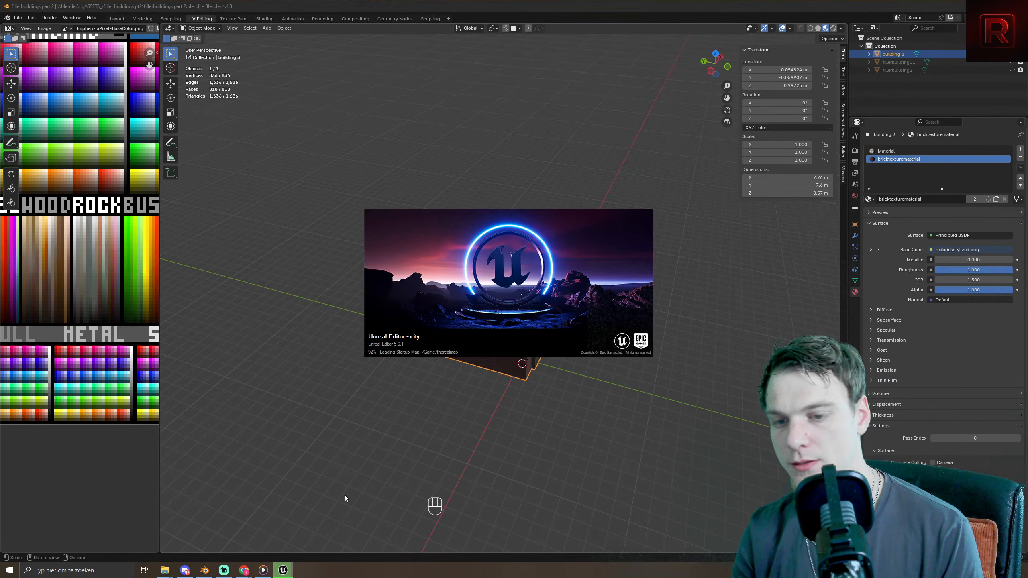
- Switch to the city project in Unreal Editor and look over the street crossing and surrounding buildings
click(522, 459)
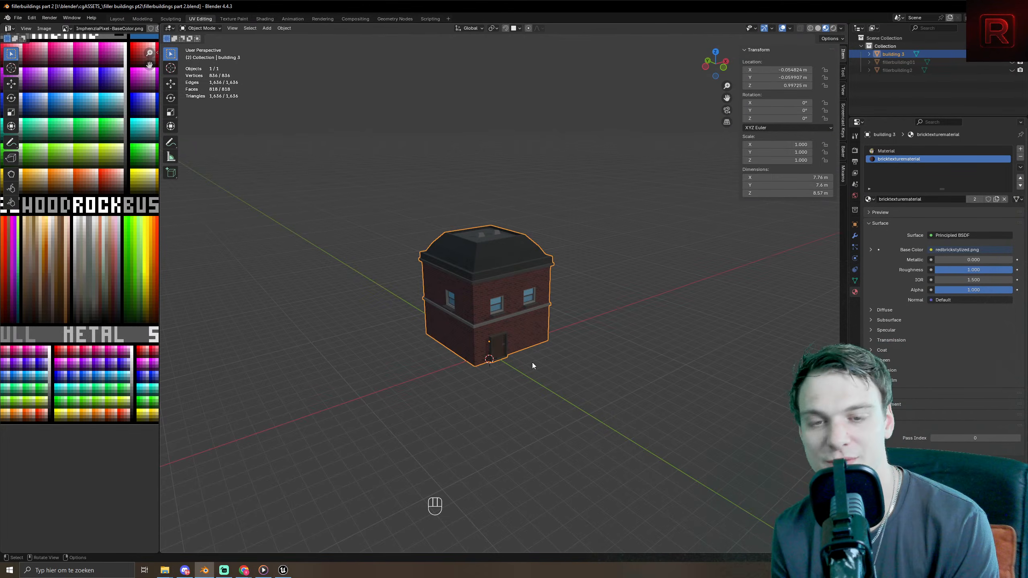
middle_drag(532, 364, 480, 340)
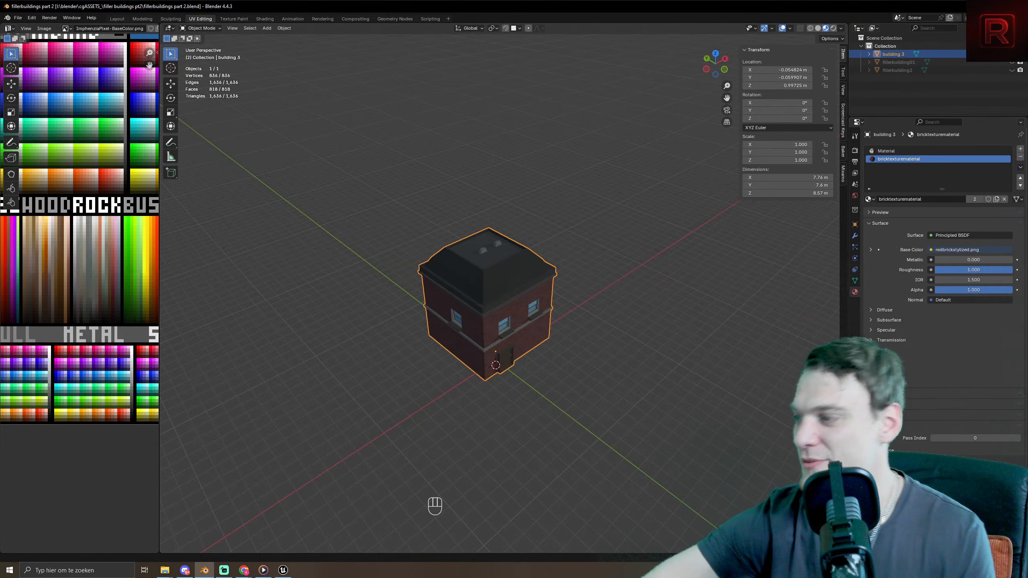
key(alt+Tab)
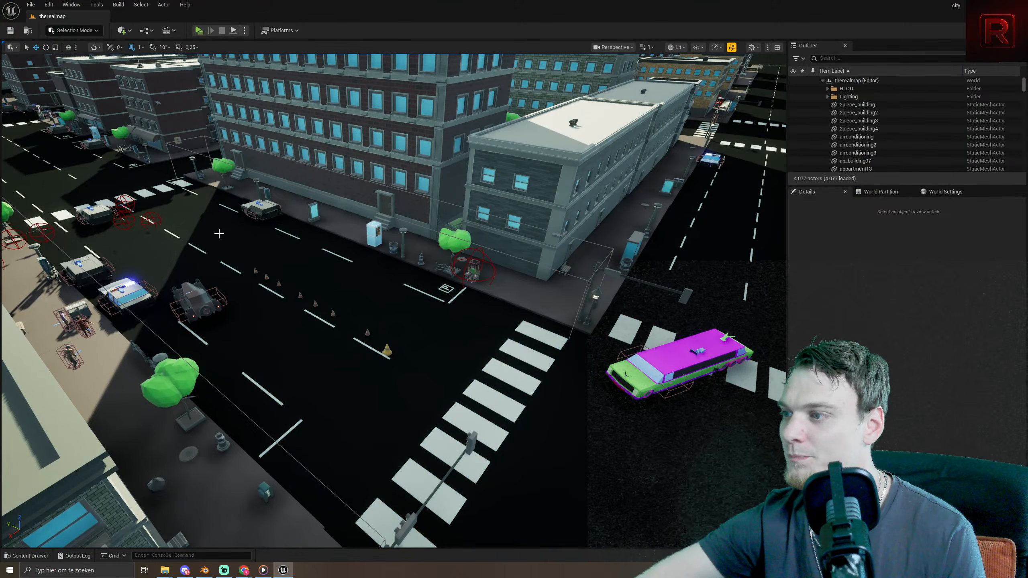
key(1)
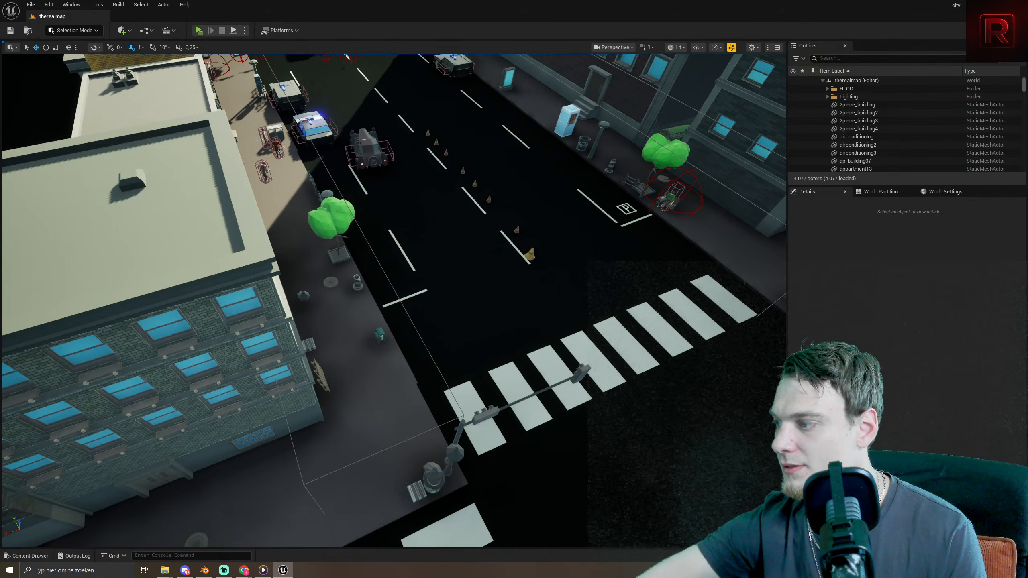
key(alt+Tab)
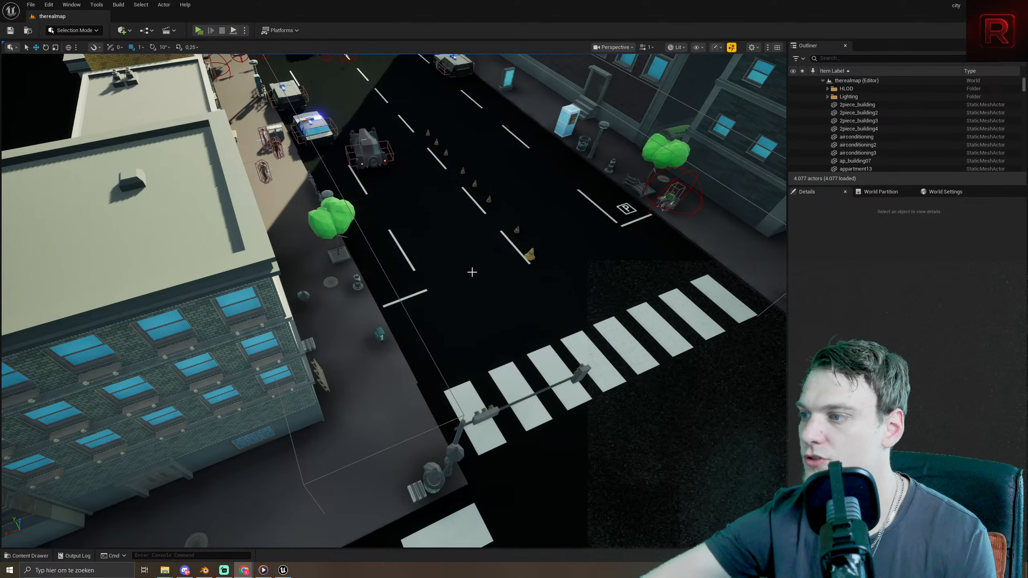
right_drag(471, 272, 474, 206)
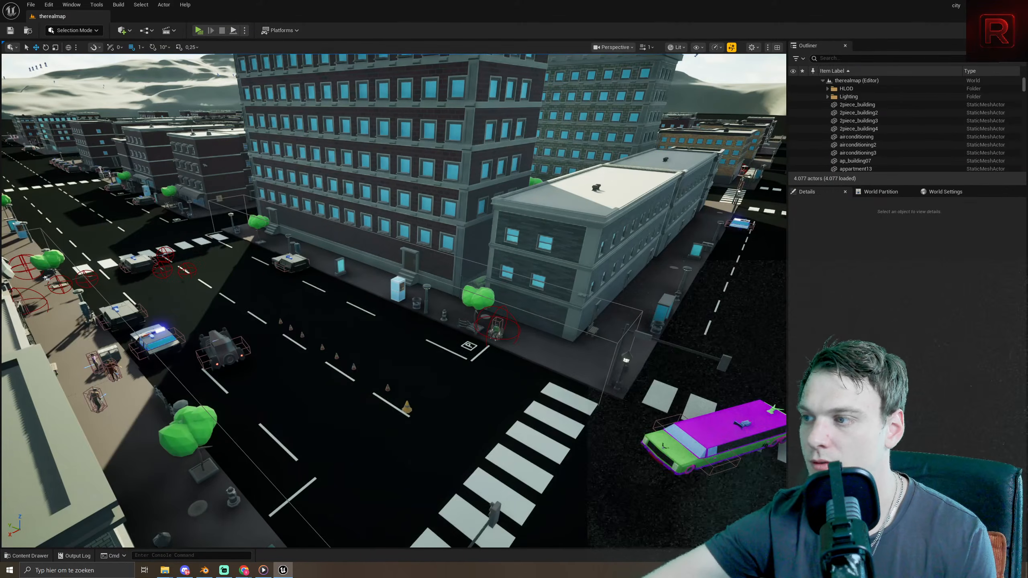
- Set all scalability groups of the city map's viewport to Low
click(719, 47)
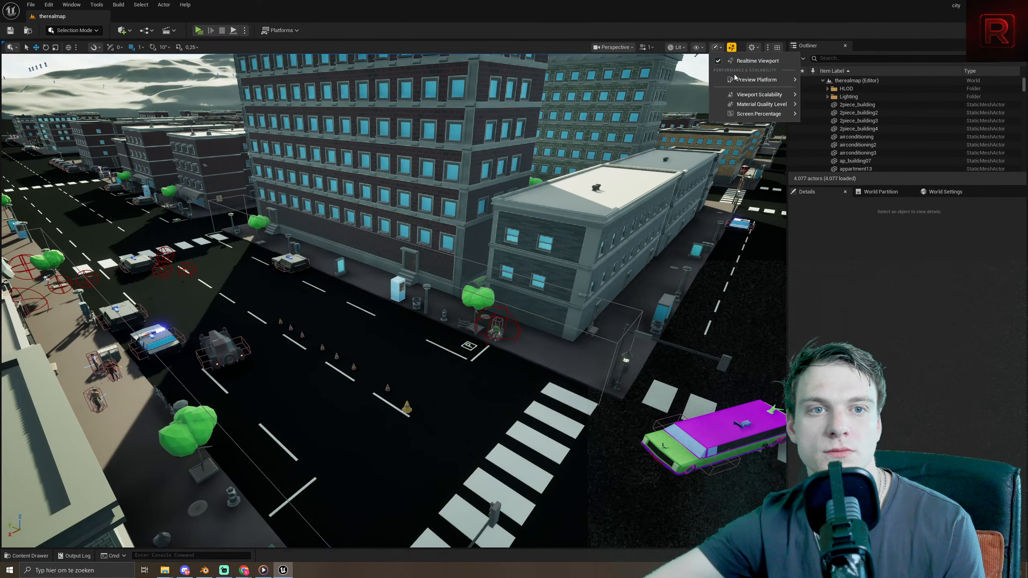
mouse_move(777, 95)
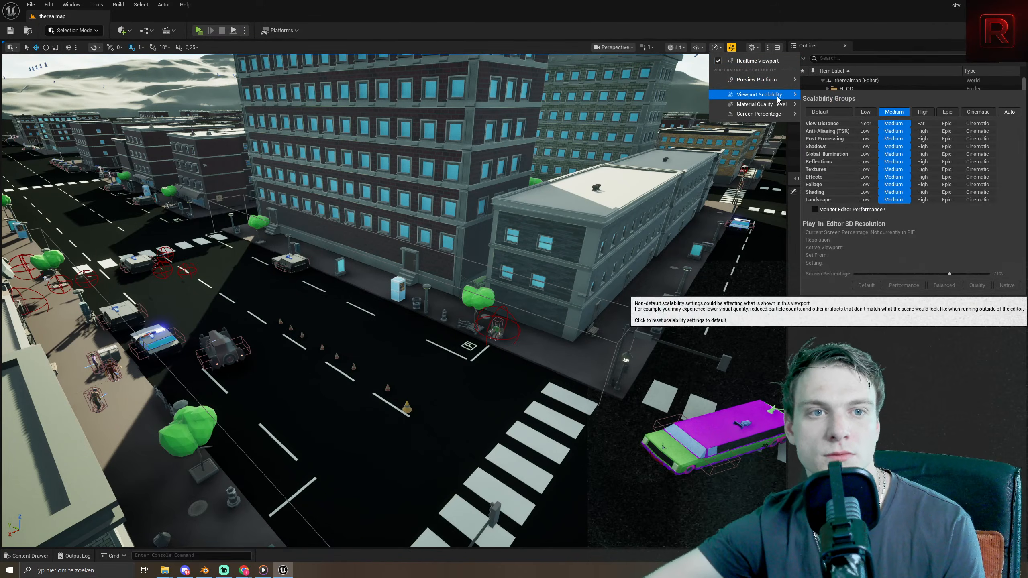
click(865, 112)
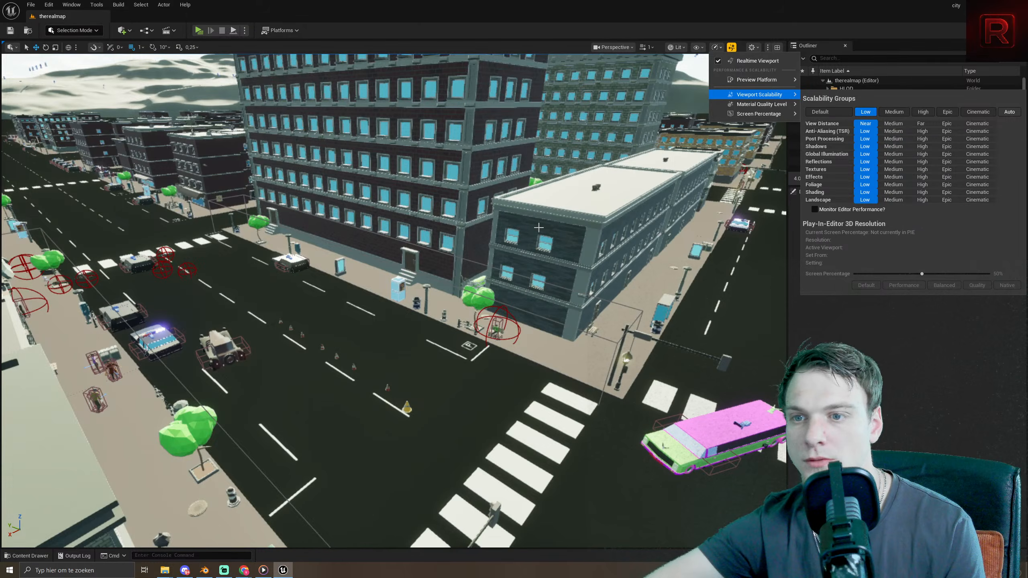
drag(405, 365, 409, 251)
right_drag(325, 253, 320, 225)
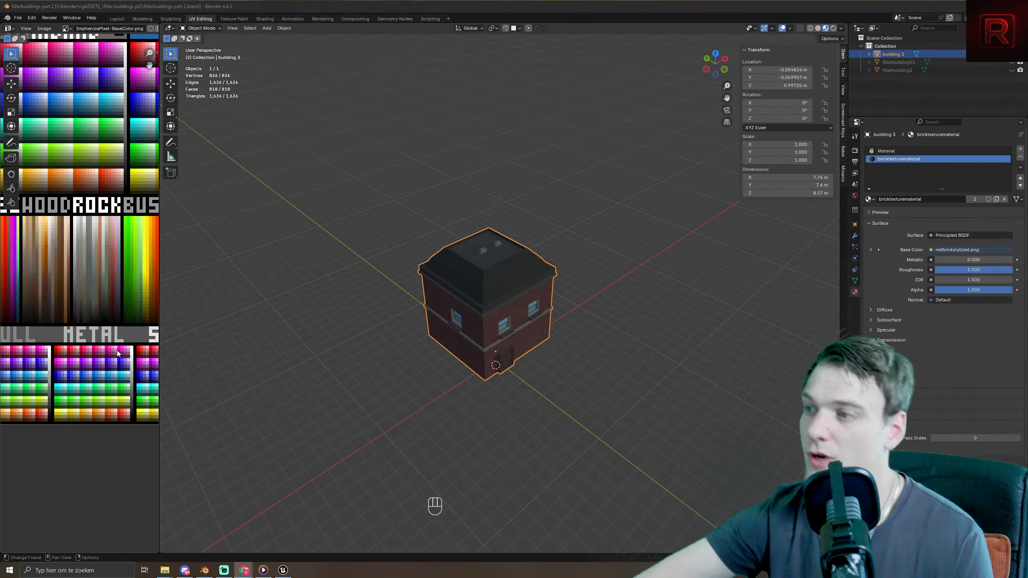
middle_drag(345, 249, 437, 356)
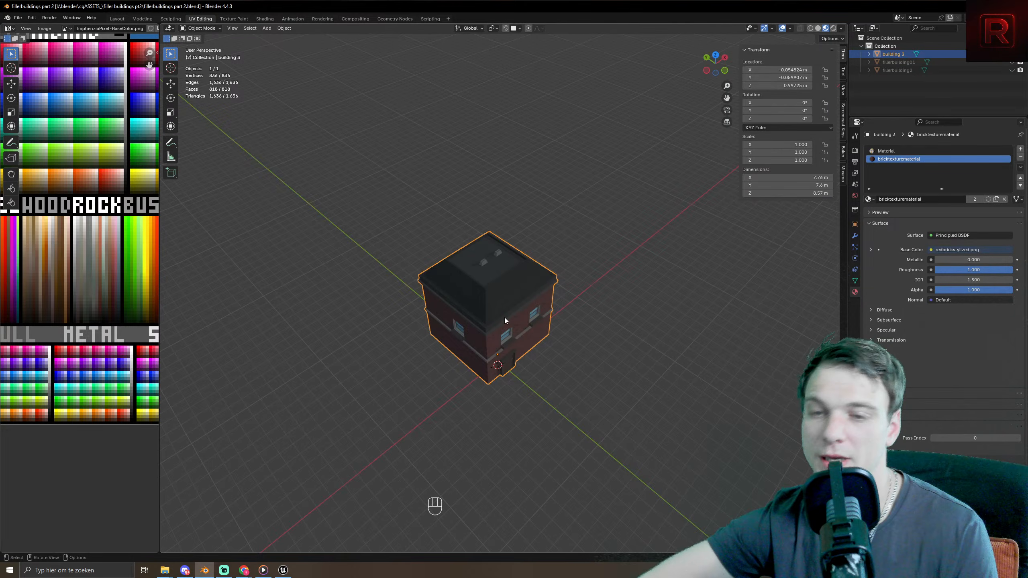
middle_drag(505, 318, 515, 311)
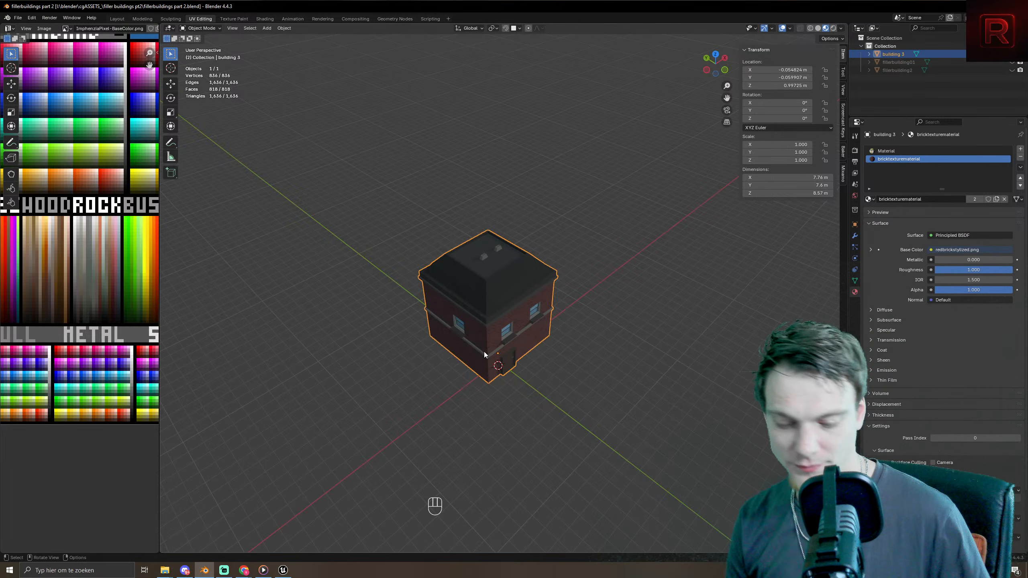
middle_drag(607, 243, 475, 304)
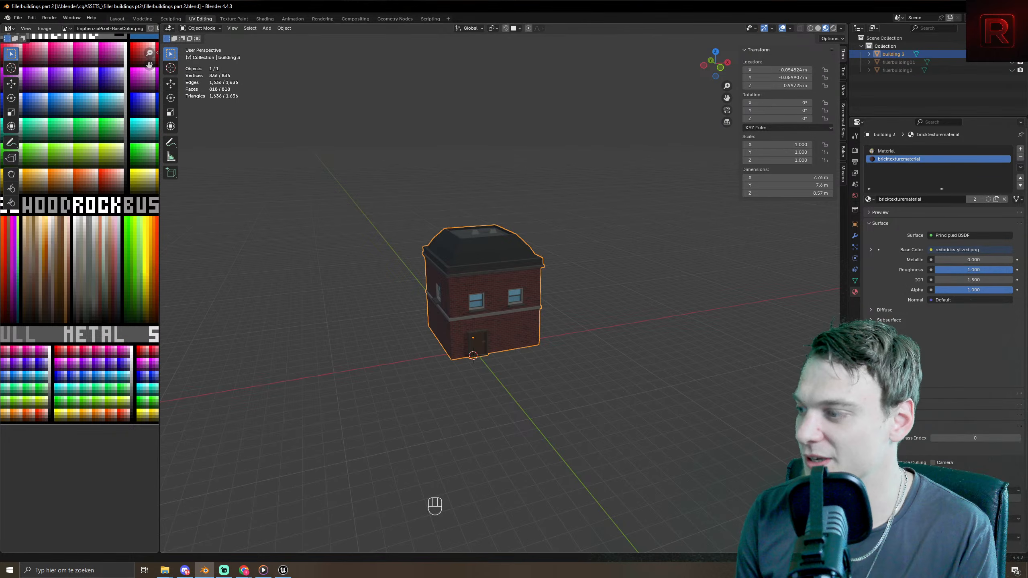
- Switch to Unreal Editor, select the mob car on the street and look over the surrounding city blocks
click(283, 570)
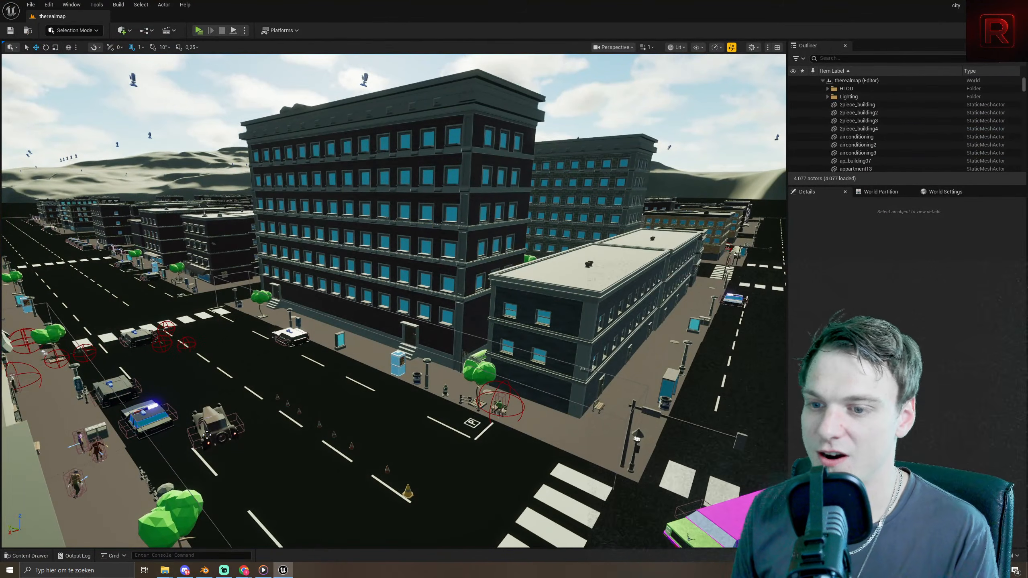
click(206, 434)
scroll(207, 434, up, 1)
scroll(207, 434, up, 1)
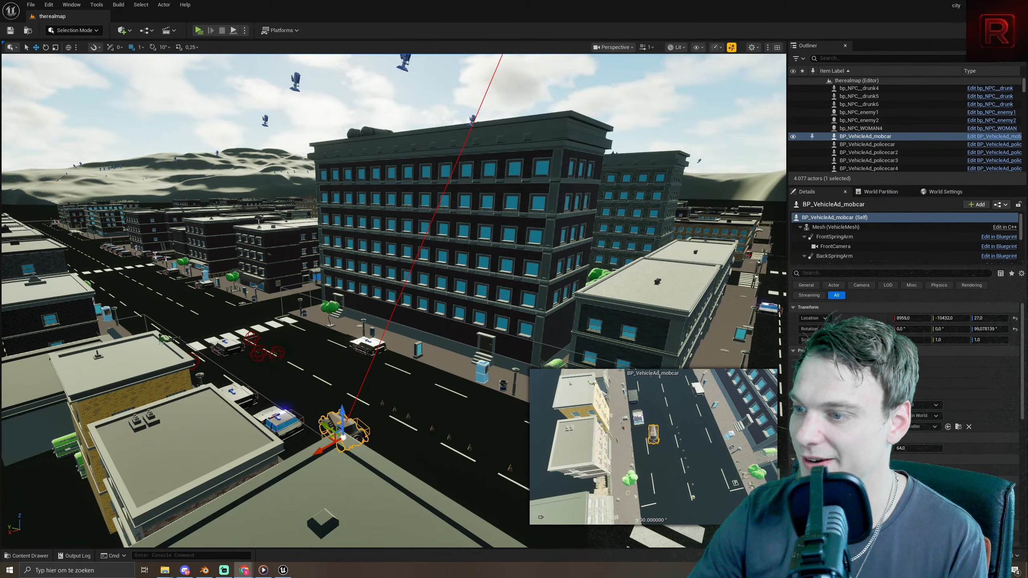
right_drag(299, 377, 298, 377)
right_drag(344, 412, 344, 411)
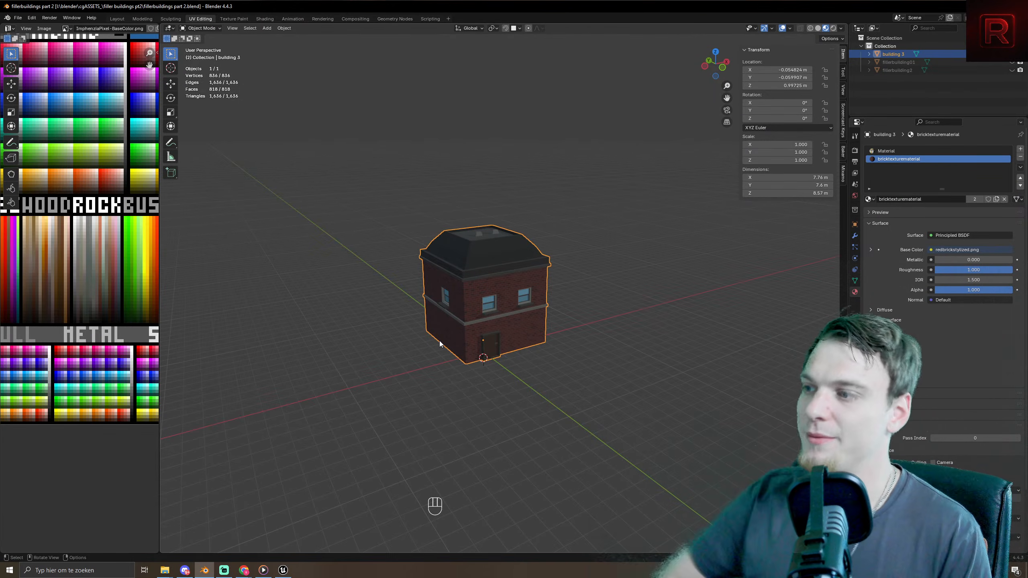
middle_drag(454, 334, 491, 333)
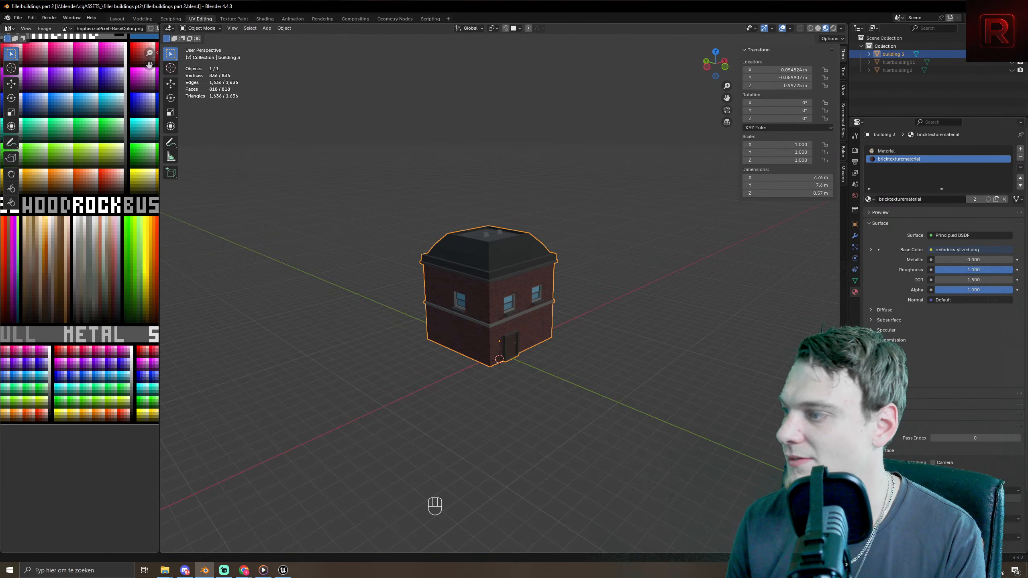
key(alt+Tab)
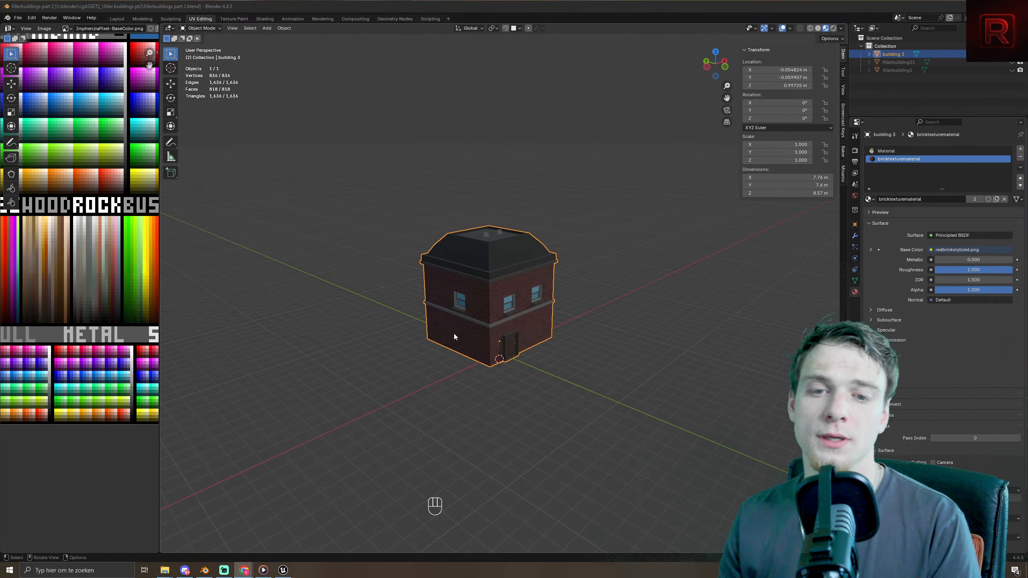
middle_drag(454, 333, 414, 358)
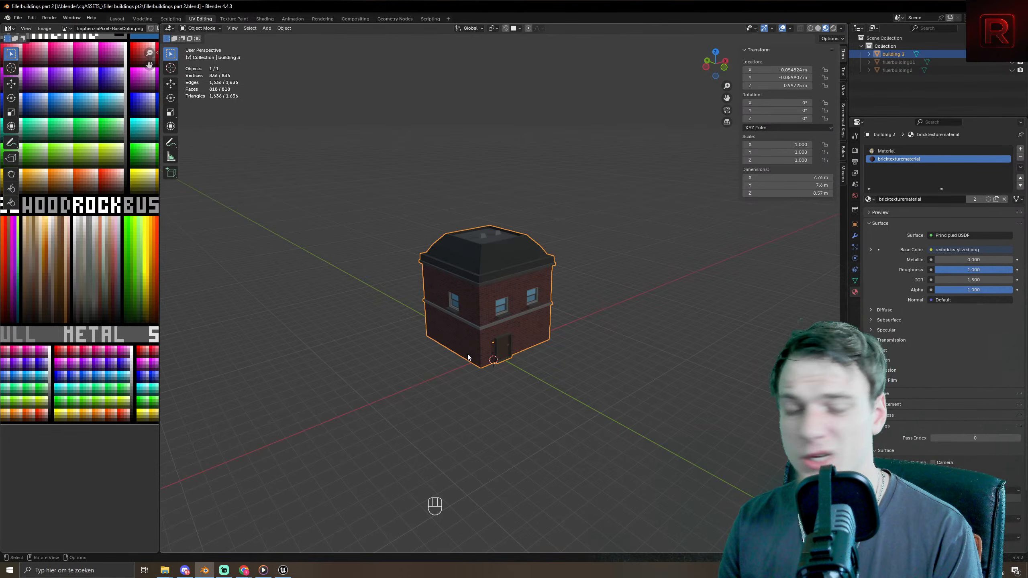
middle_drag(468, 356, 434, 346)
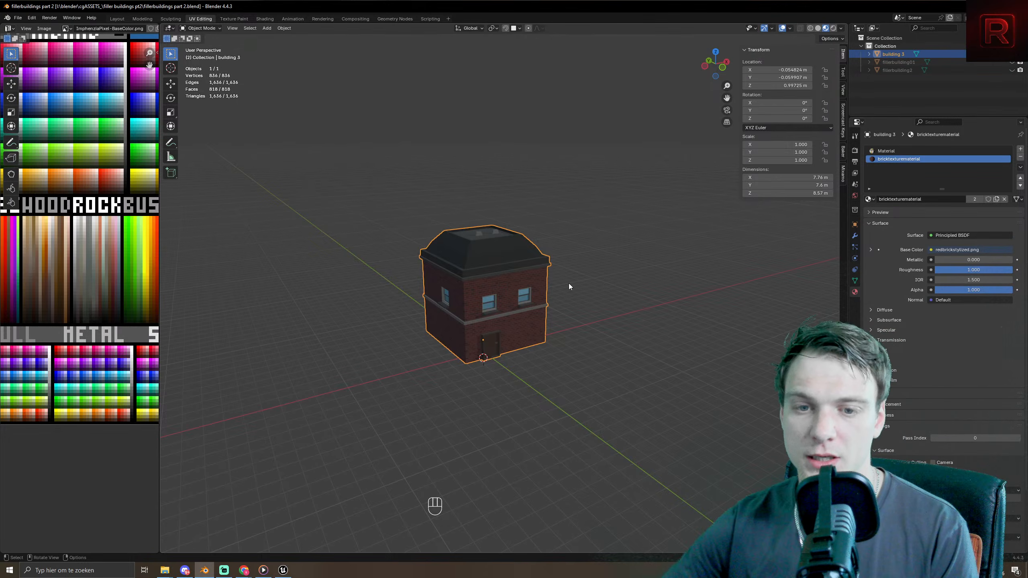
- Reveal fillerbuilding01 for a look, hide it again and hide building 3 as well
shift+middle_drag(570, 285, 420, 326)
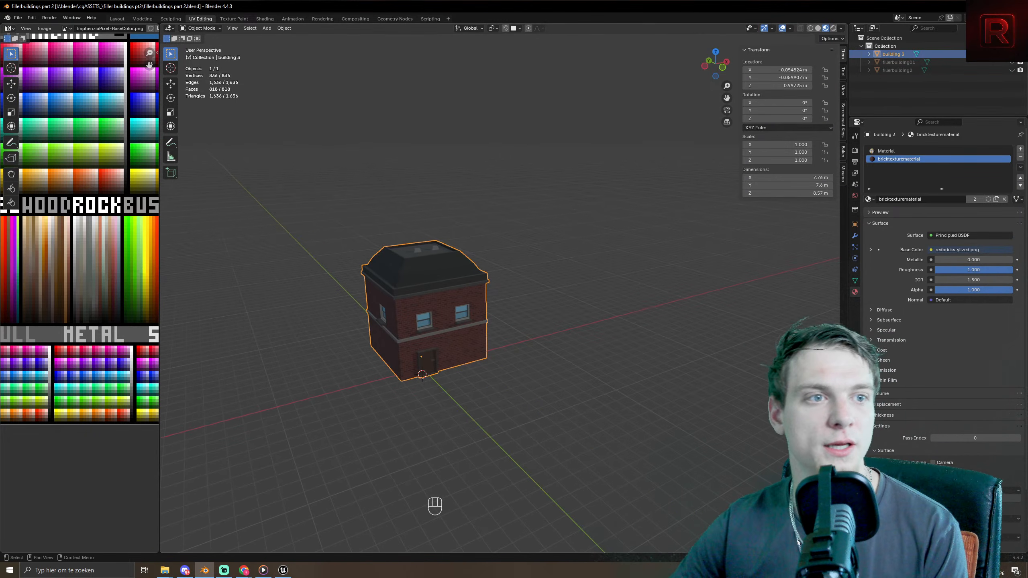
click(1011, 62)
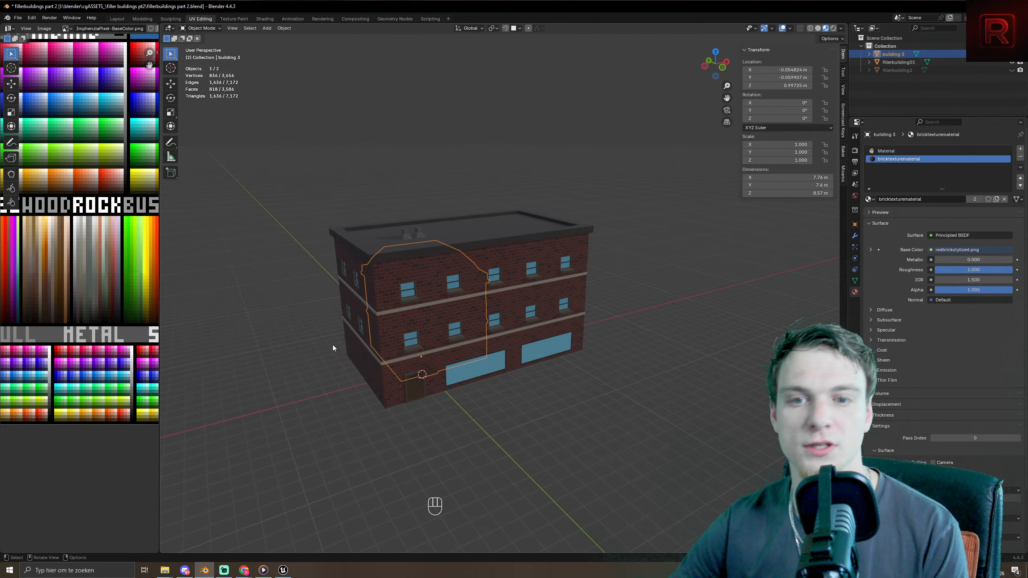
click(562, 291)
key(h)
click(467, 282)
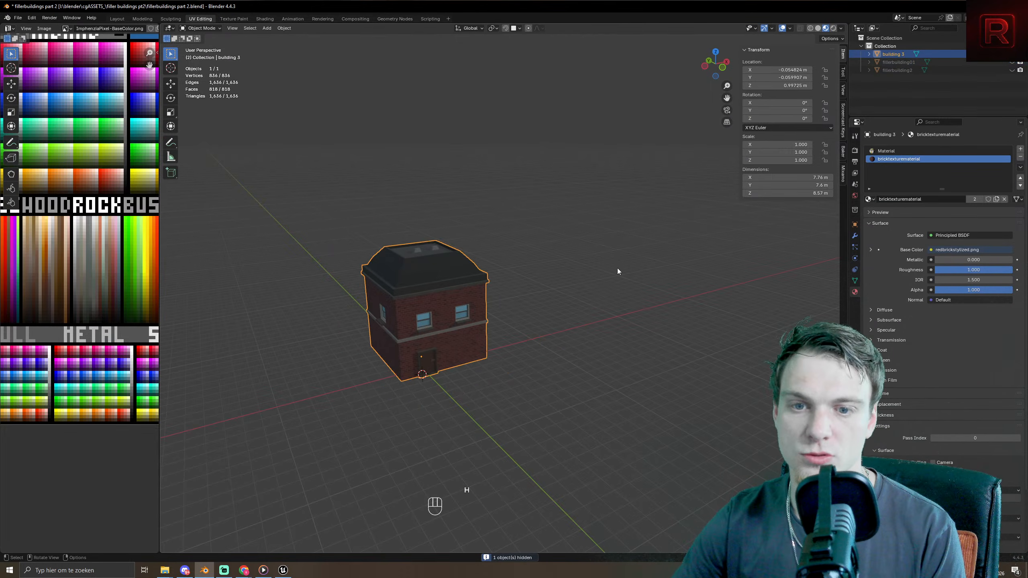
key(h)
- Reveal fillerbuilding2, examine its roof and brick walls, and hide it again
click(1012, 70)
click(896, 70)
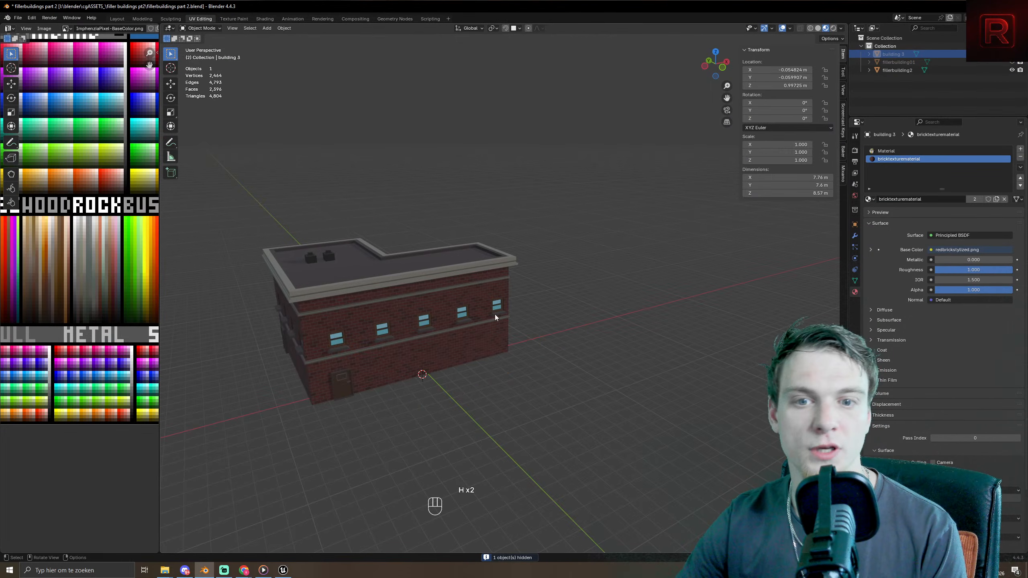
middle_drag(388, 299, 460, 332)
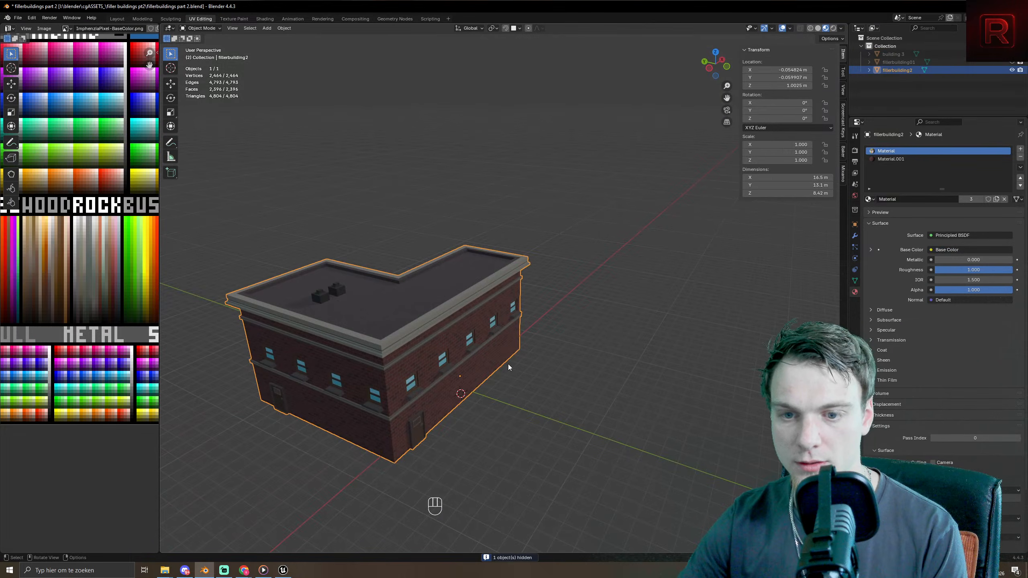
key(h)
- Add a 2 m cube mesh as the base of a new building
middle_drag(454, 376, 448, 372)
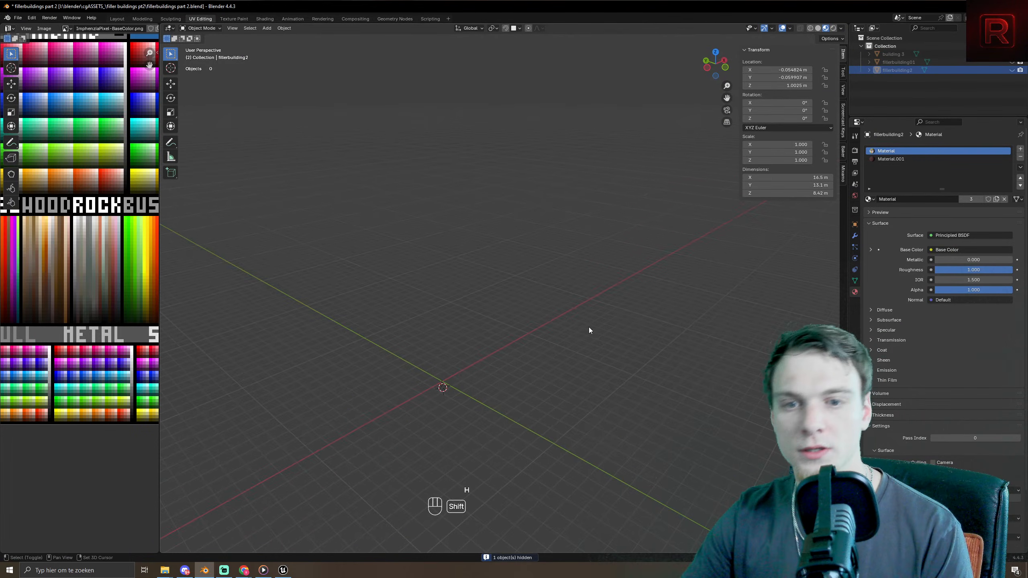
key(shift+a)
mouse_move(577, 328)
click(619, 332)
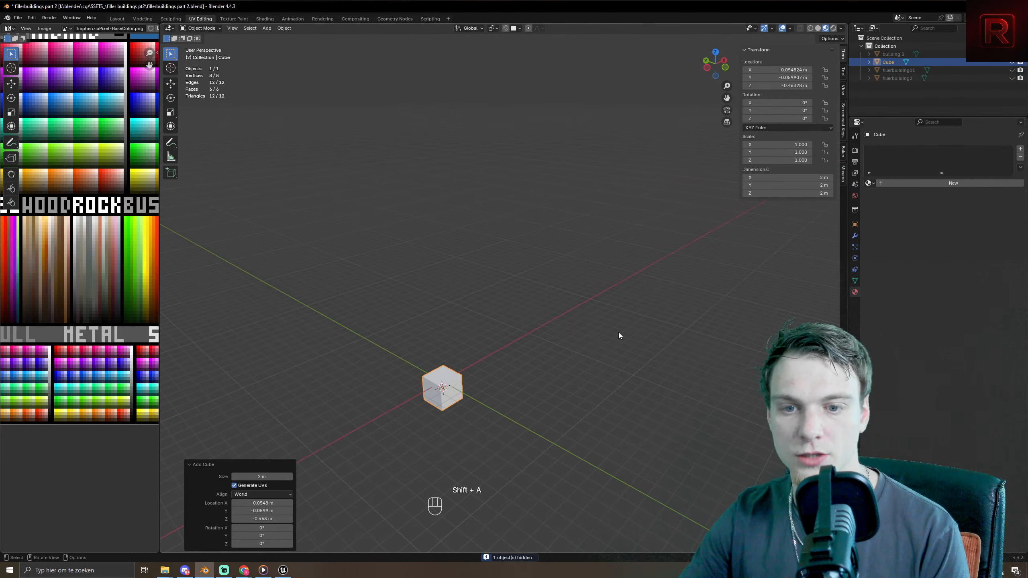
key(KP_Decimal)
key(KP_1)
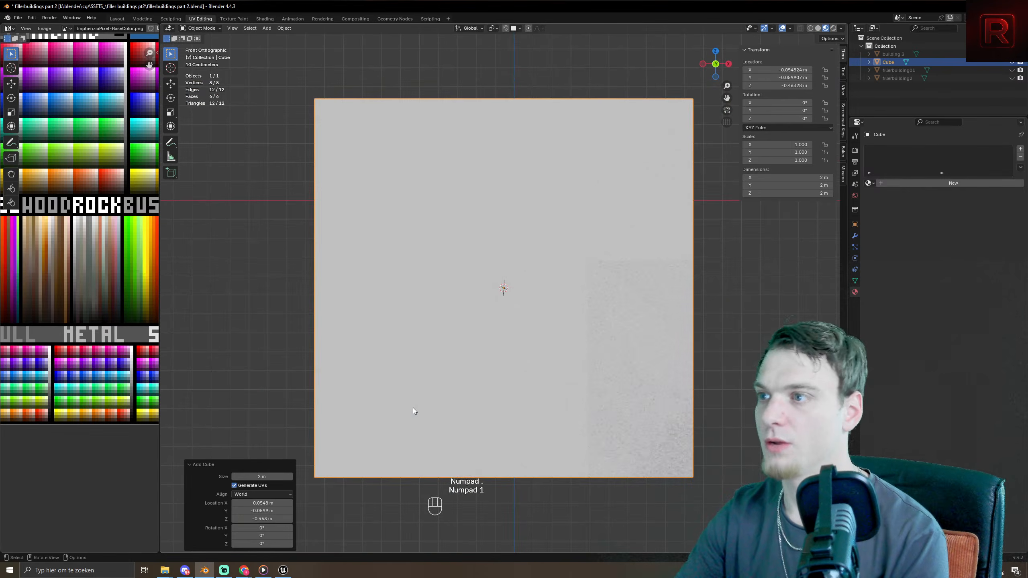
- Move the cube up along Z to a height of about 1 m so its base rests on the ground line
scroll(413, 408, down, 4)
key(g)
key(z)
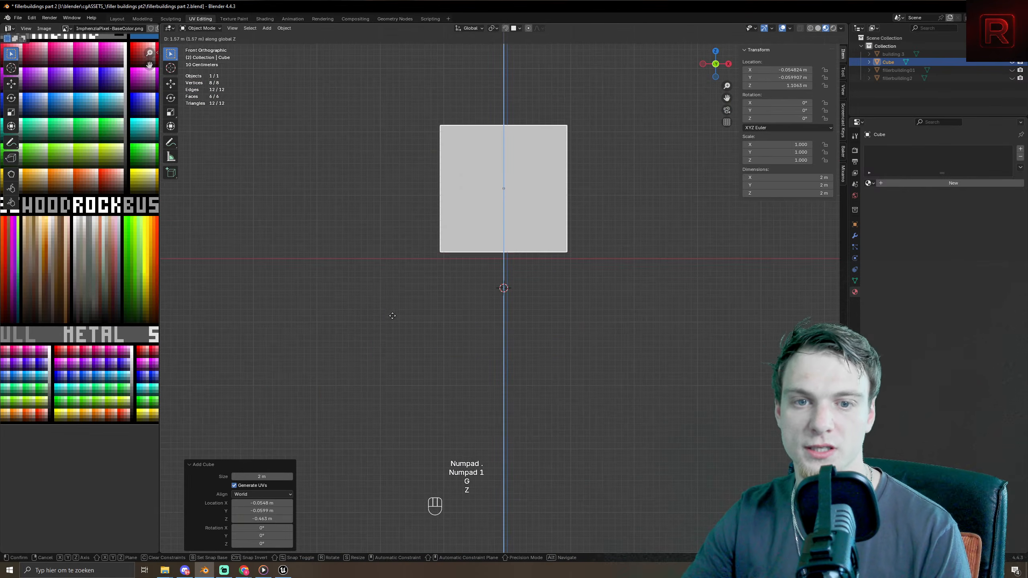
click(394, 322)
key(g)
key(z)
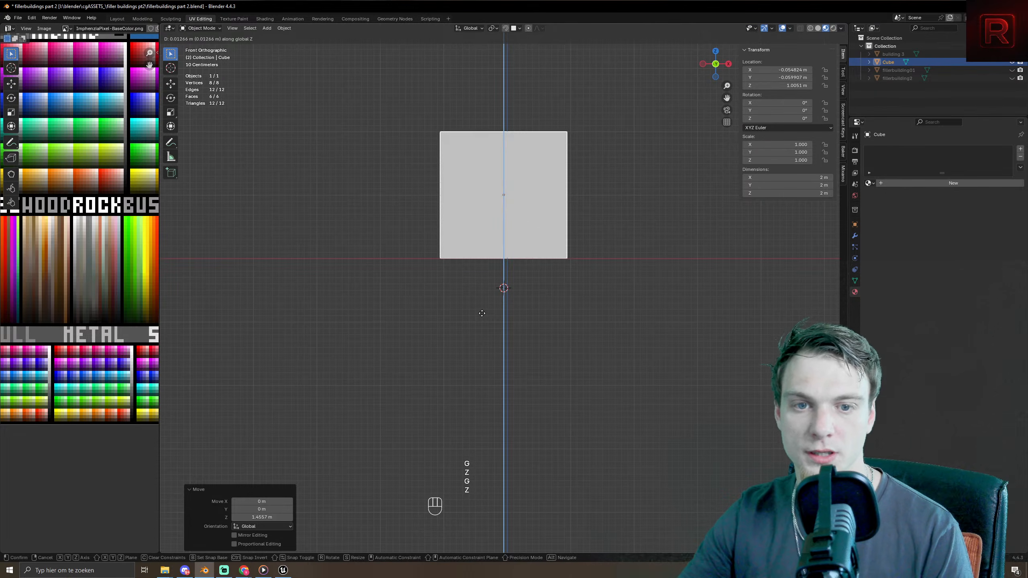
click(537, 283)
- Extrude the cube's two opposite X-side faces outward along their normals by 1 m
middle_drag(537, 280, 515, 307)
key(Tab)
key(3)
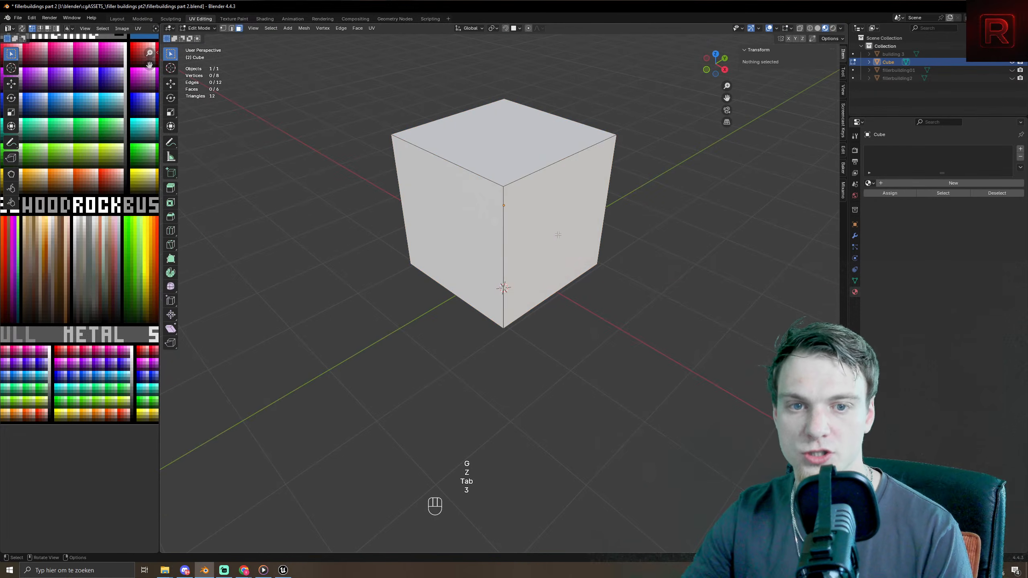
middle_drag(514, 360, 480, 256)
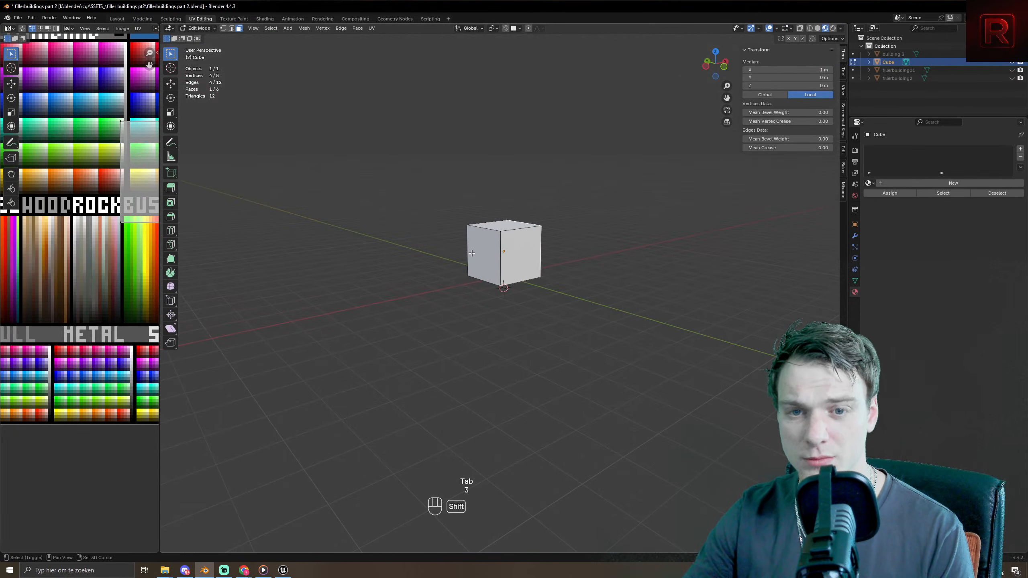
shift+click(471, 253)
key(alt+e)
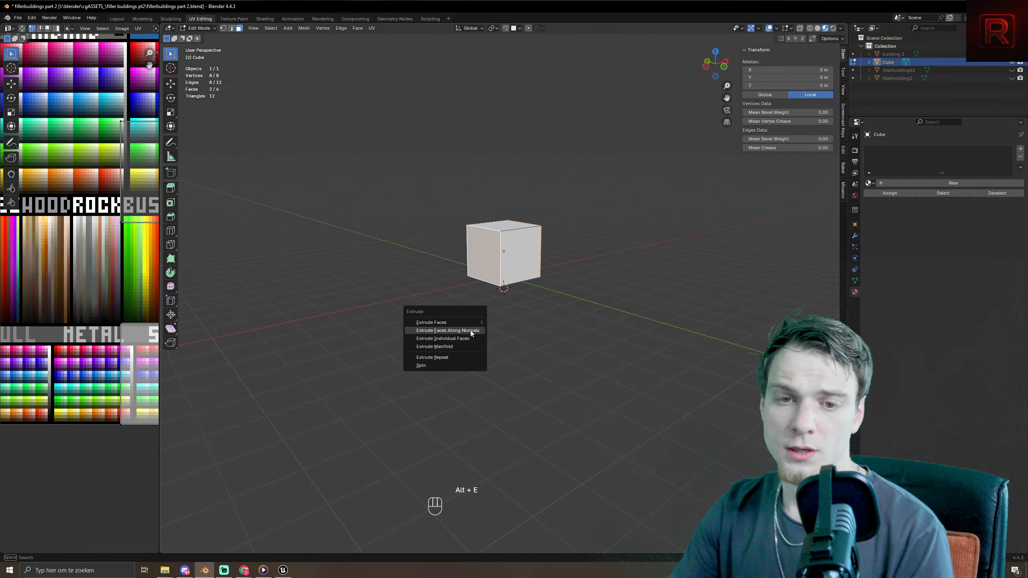
click(470, 330)
text(1)
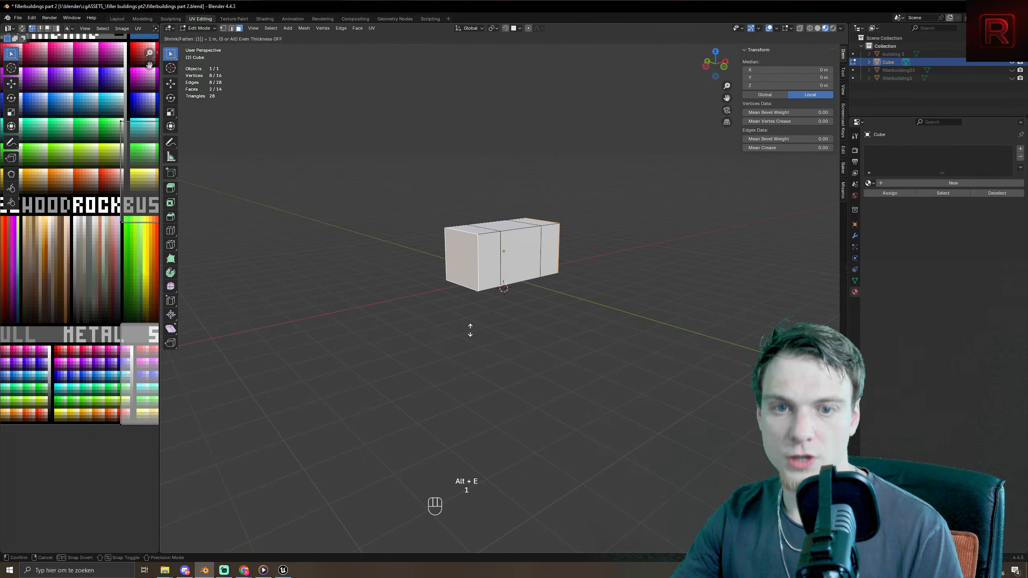
key(Return)
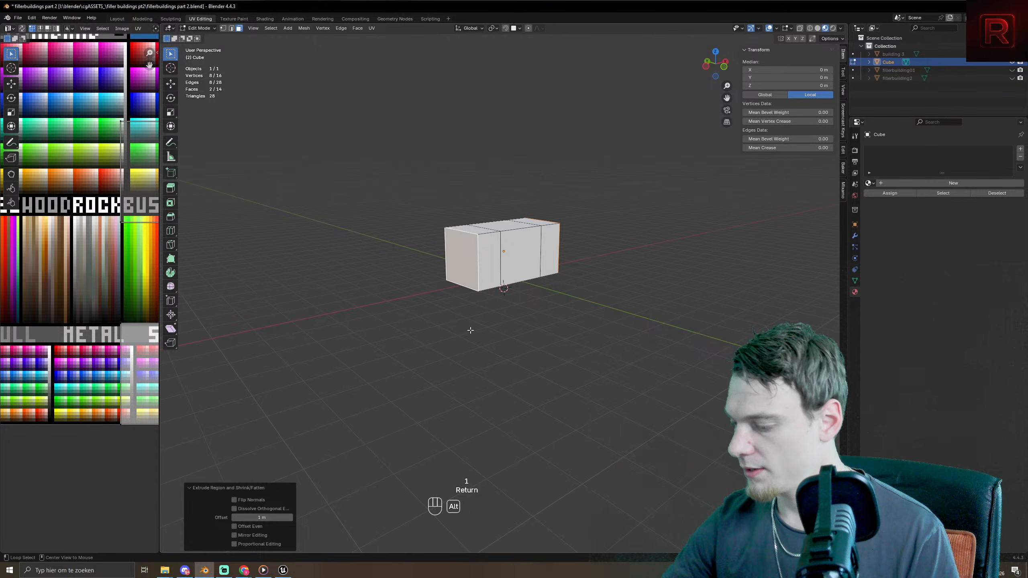
- Try extruding the block's two opposite end faces outward along their normals by 2 m
key(alt+e)
click(470, 330)
text(1)
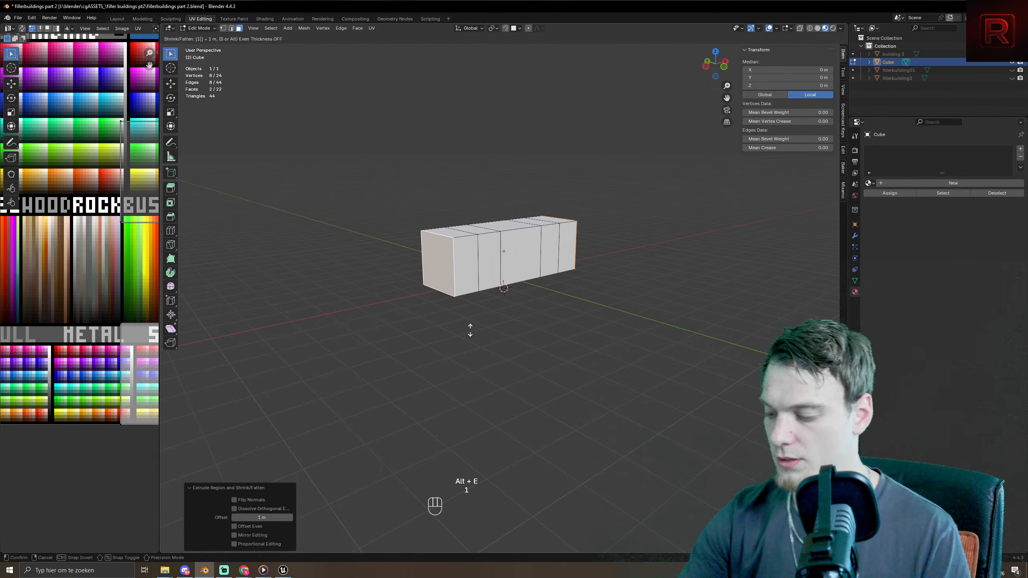
key(BackSpace)
text(3)
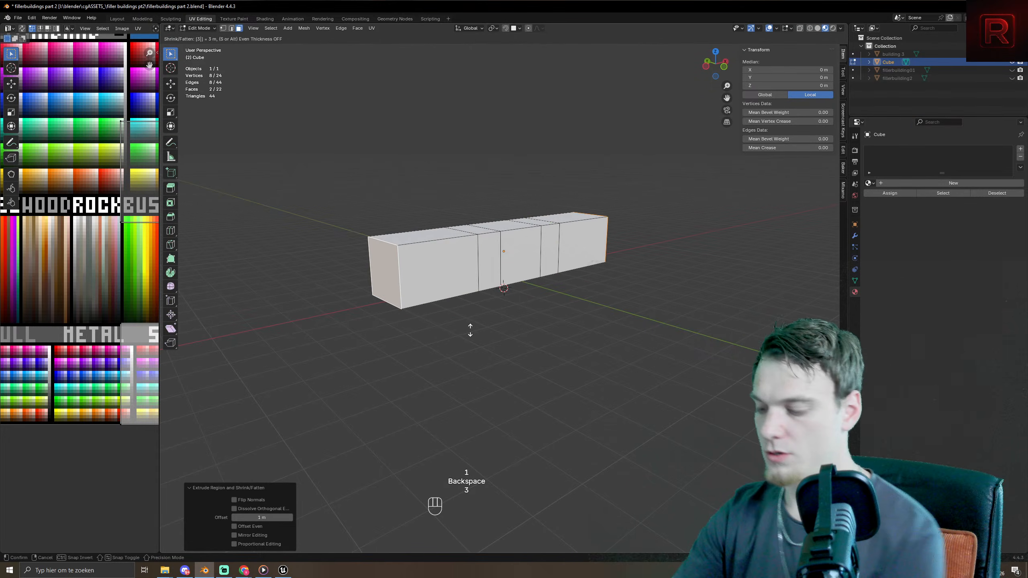
key(BackSpace)
text(2)
key(Return)
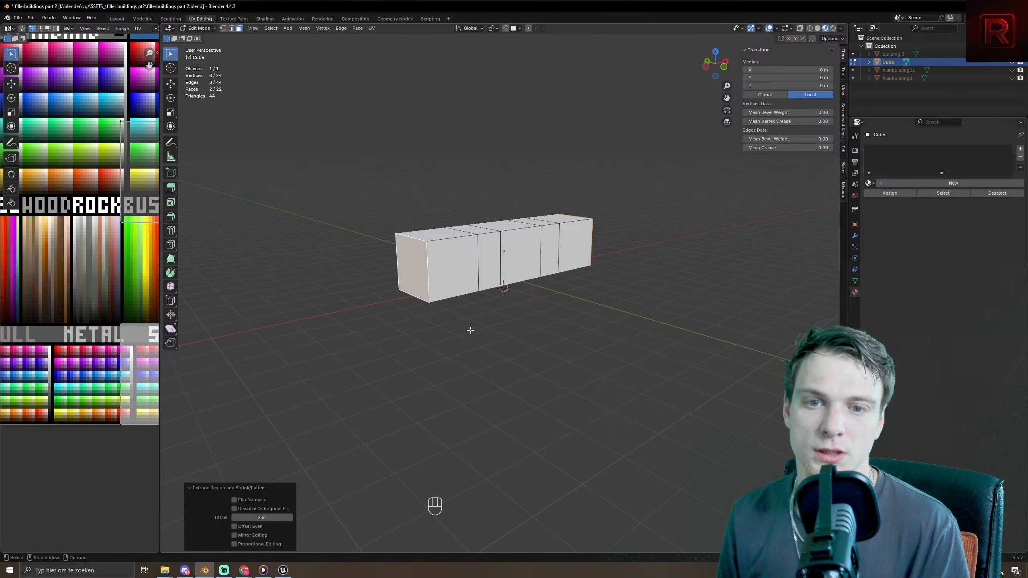
- Try extruding both end faces another 1 m along their normals, and undo the last three extrusions
key(alt+e)
key(KP_Enter)
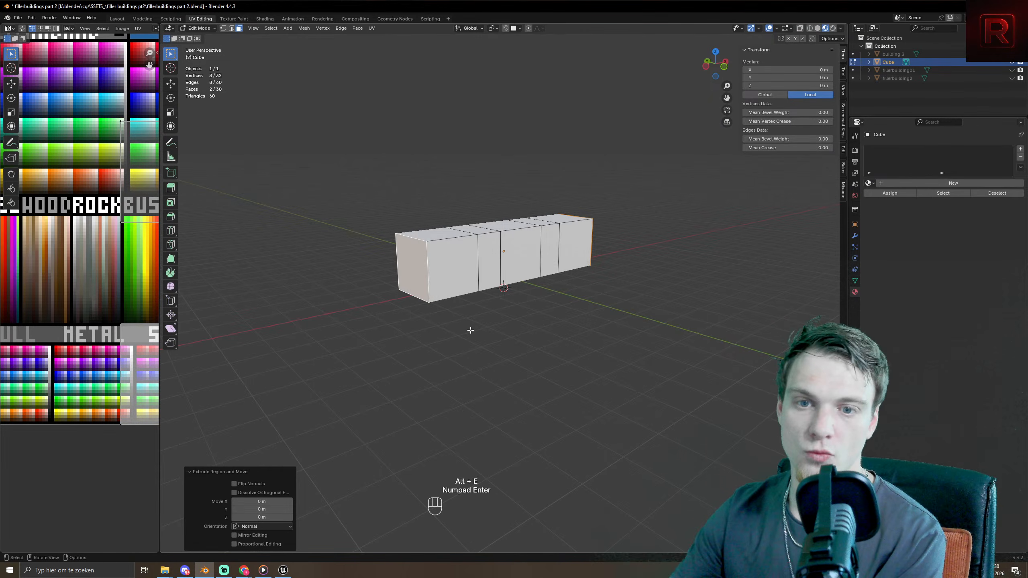
key(alt+e)
click(471, 331)
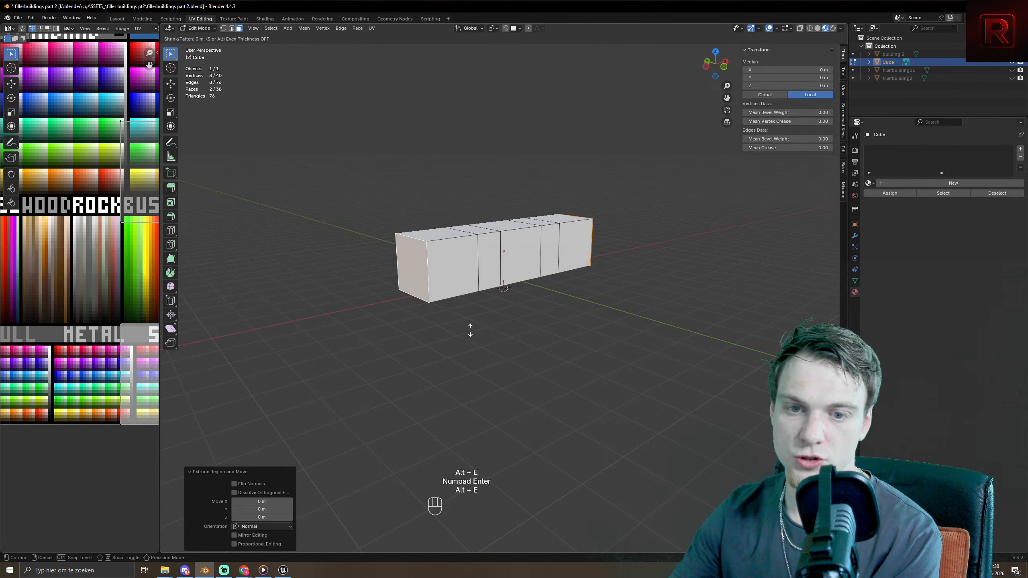
key(1)
key(KP_Enter)
key(alt+e)
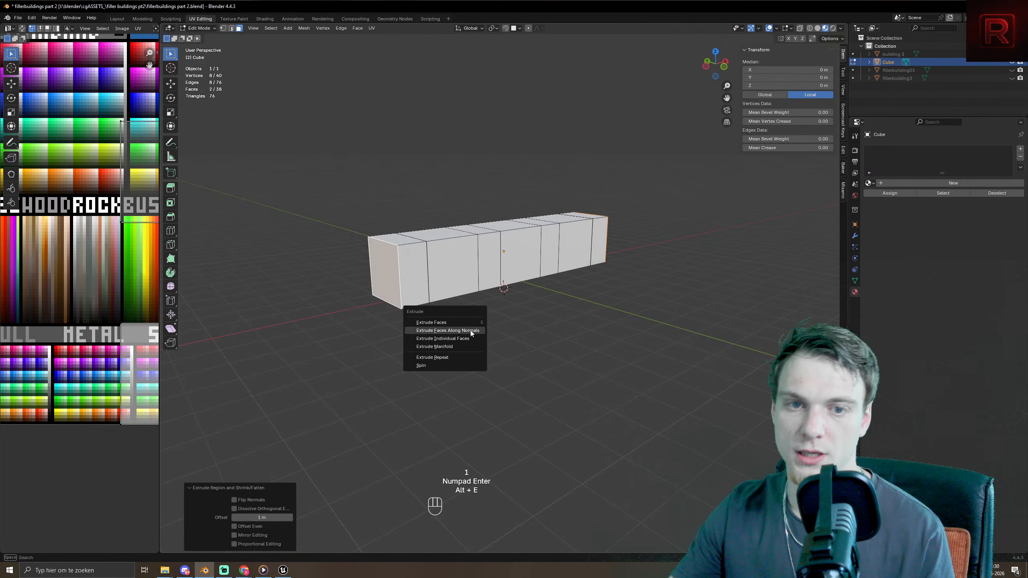
right_click(582, 302)
key(ctrl+z)
key(ctrl+z)
key(ctrl+z)
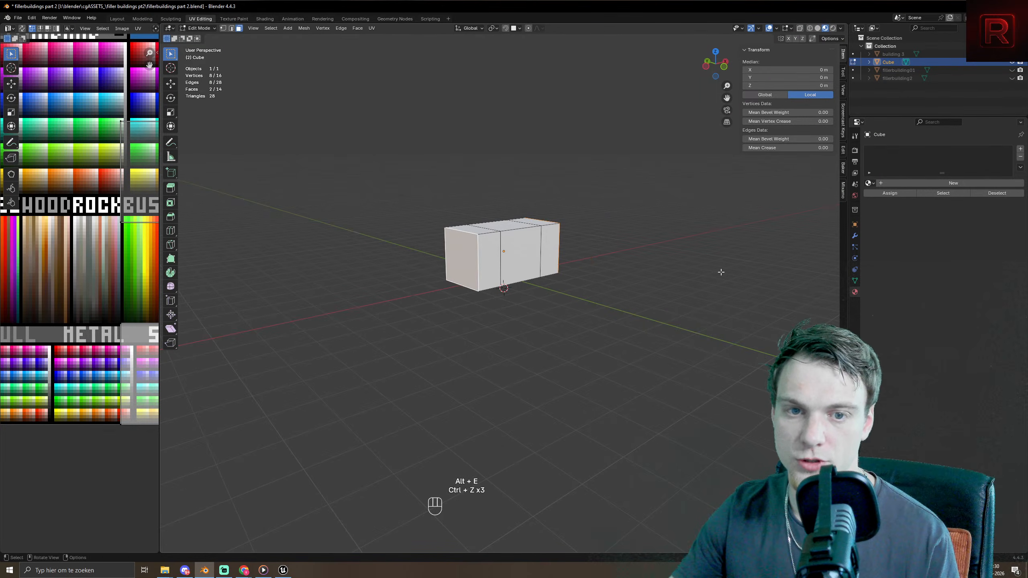
- Try extruding both end faces along their normals by 1 m and again by 2 m, and undo both extrusions
key(alt+e)
click(595, 353)
key(1)
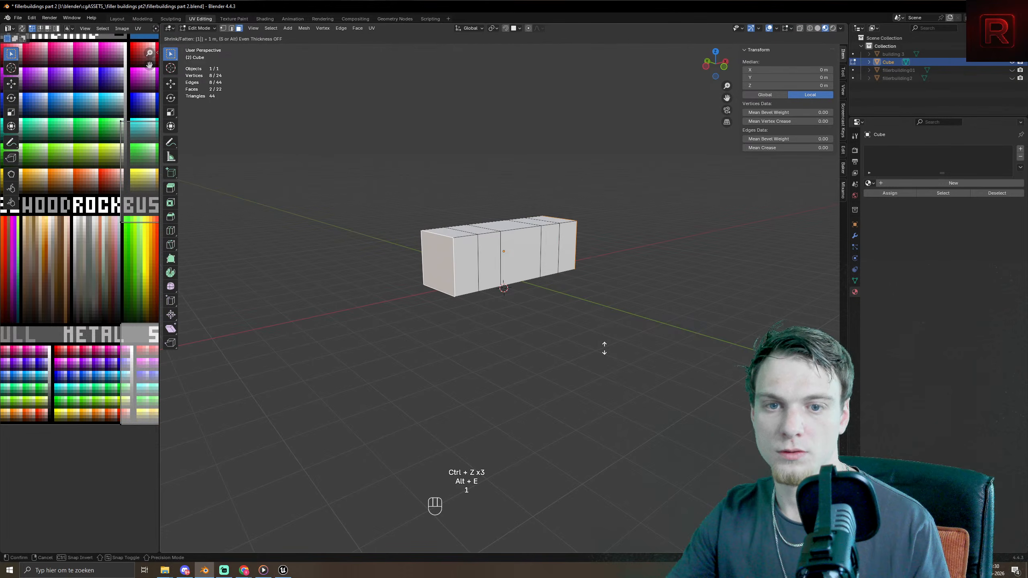
key(Return)
key(alt+e)
click(603, 349)
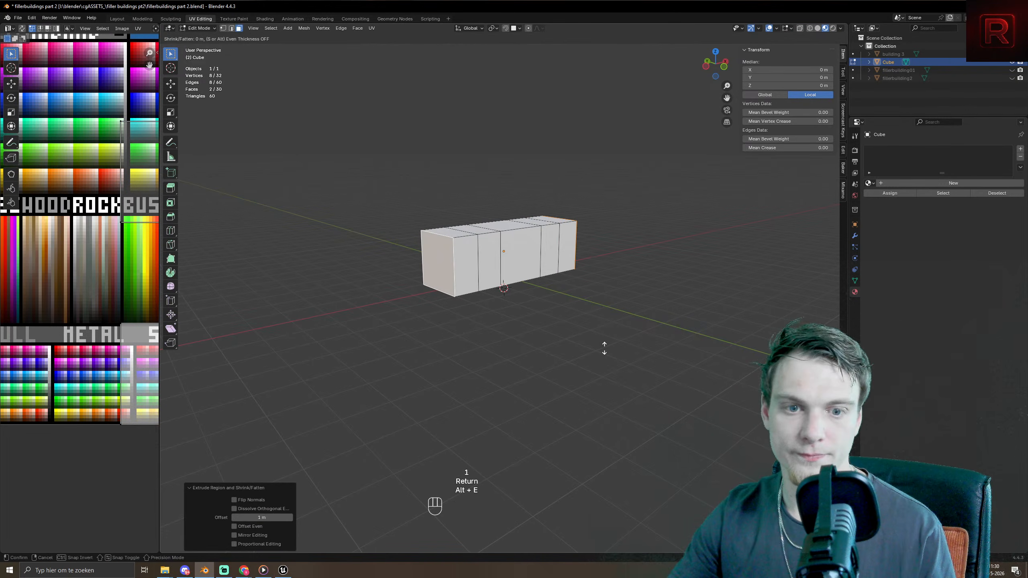
key(1)
key(BackSpace)
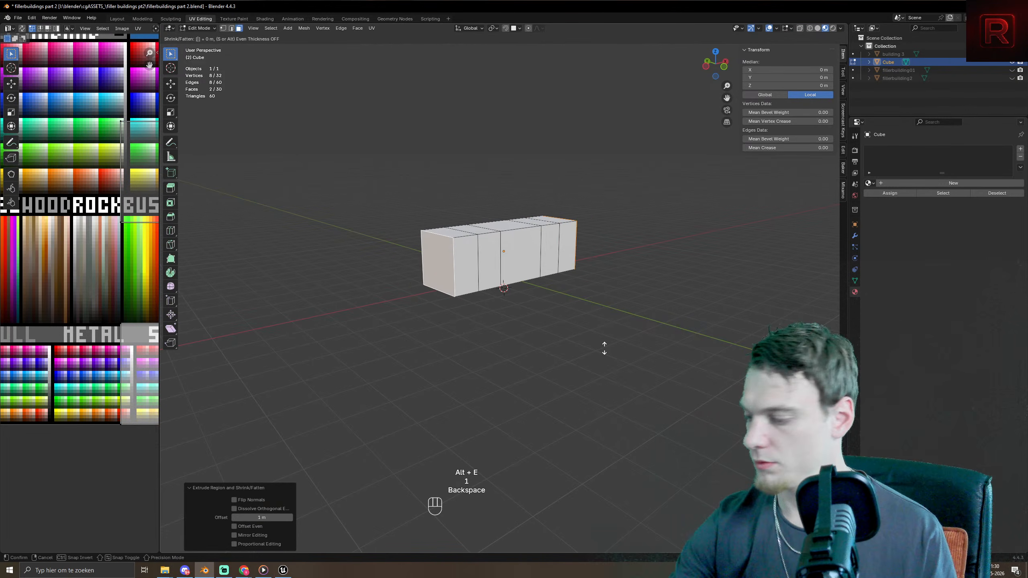
key(2)
key(Return)
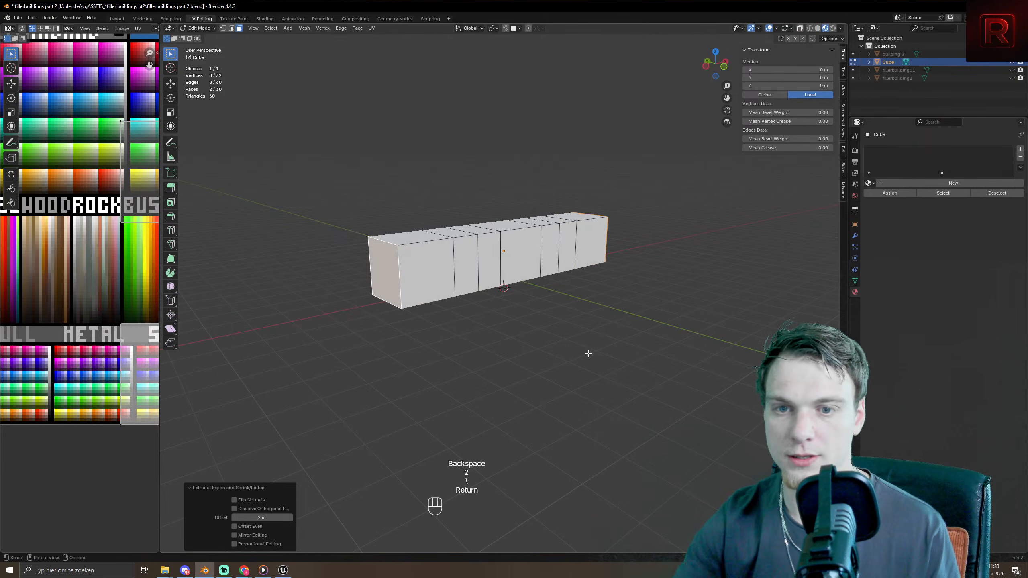
key(ctrl+z)
key(ctrl+z)
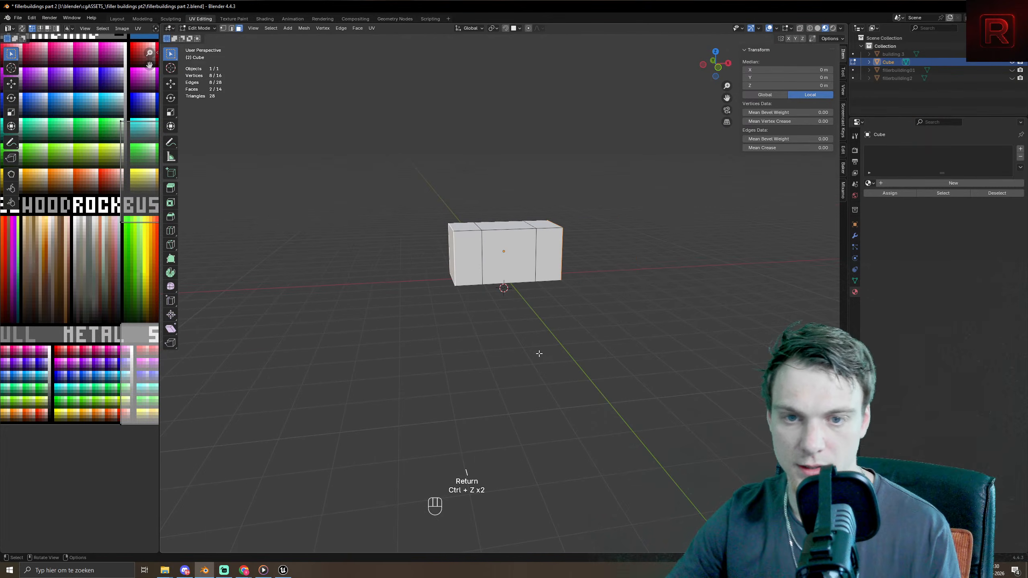
- Try a 2 m extrusion of both end faces along their normals, and undo it together with the stray extrusion on top
key(alt+e)
click(540, 355)
key(2)
key(KP_Enter)
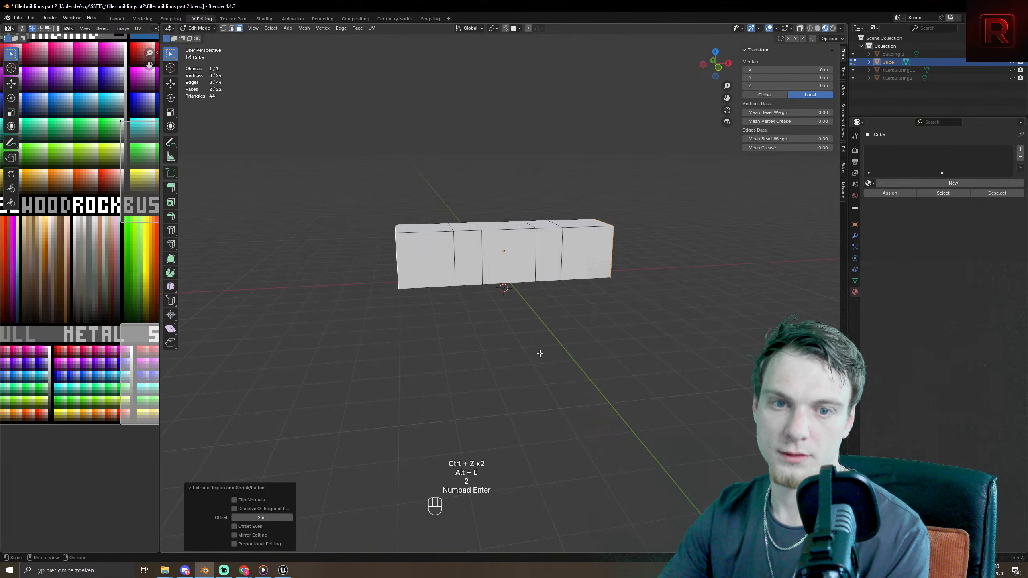
key(e)
key(1)
key(BackSpace)
key(BackSpace)
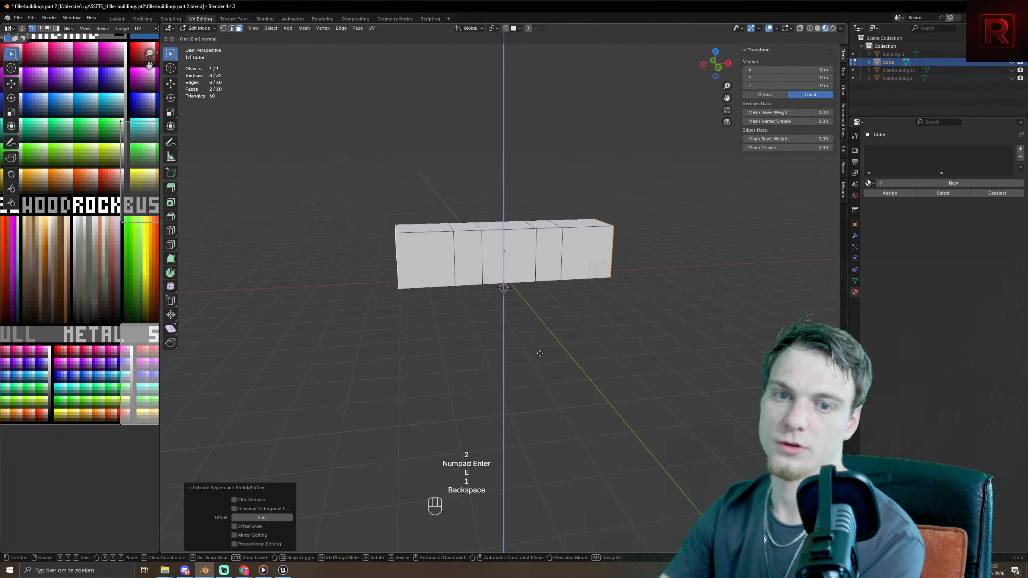
key(alt+e)
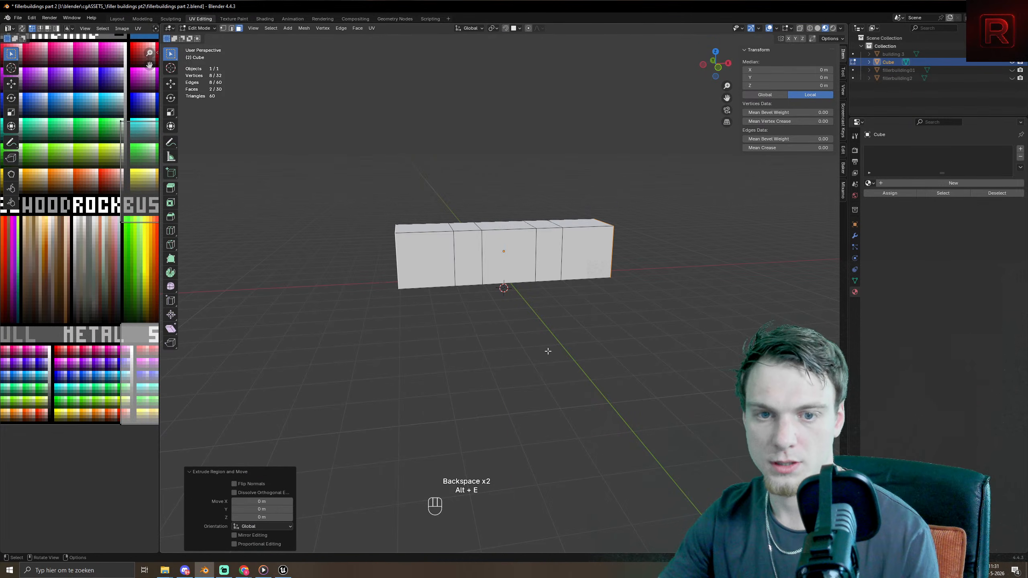
key(alt+e)
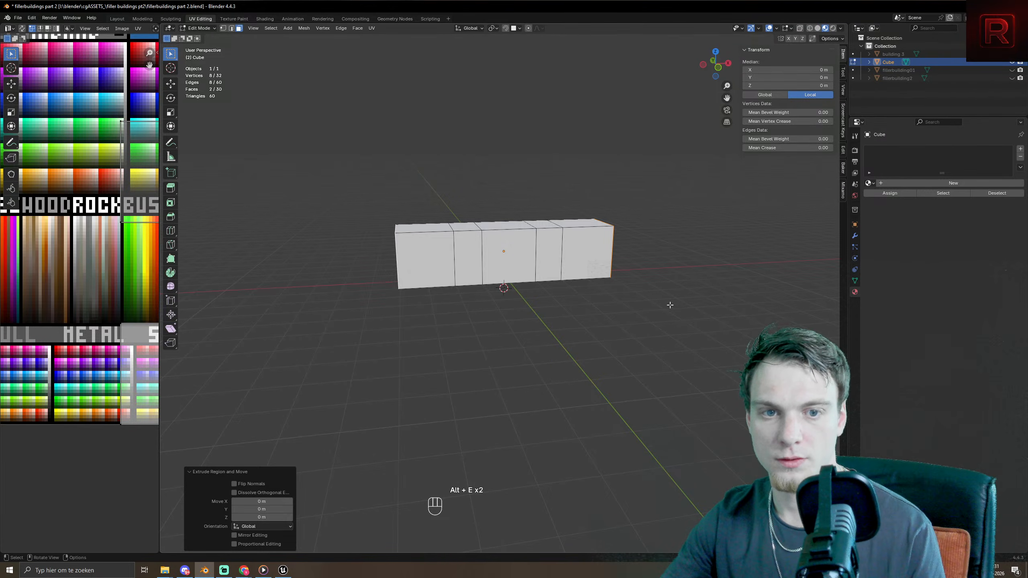
key(ctrl+z)
key(ctrl+z)
- Extrude both end faces outward along their normals by 2 m, and again by 1 m
key(alt+e)
click(648, 305)
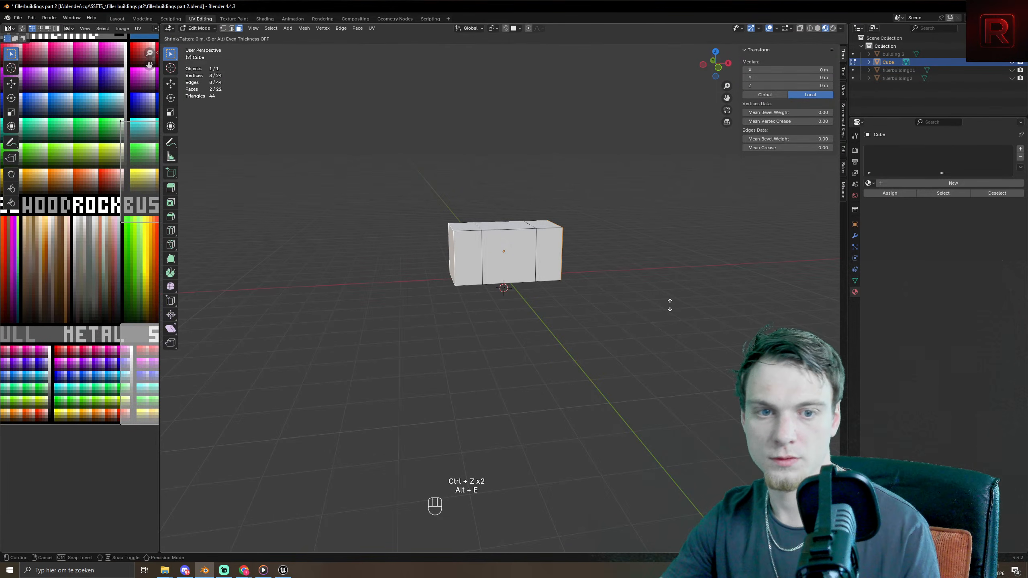
key(2)
key(Return)
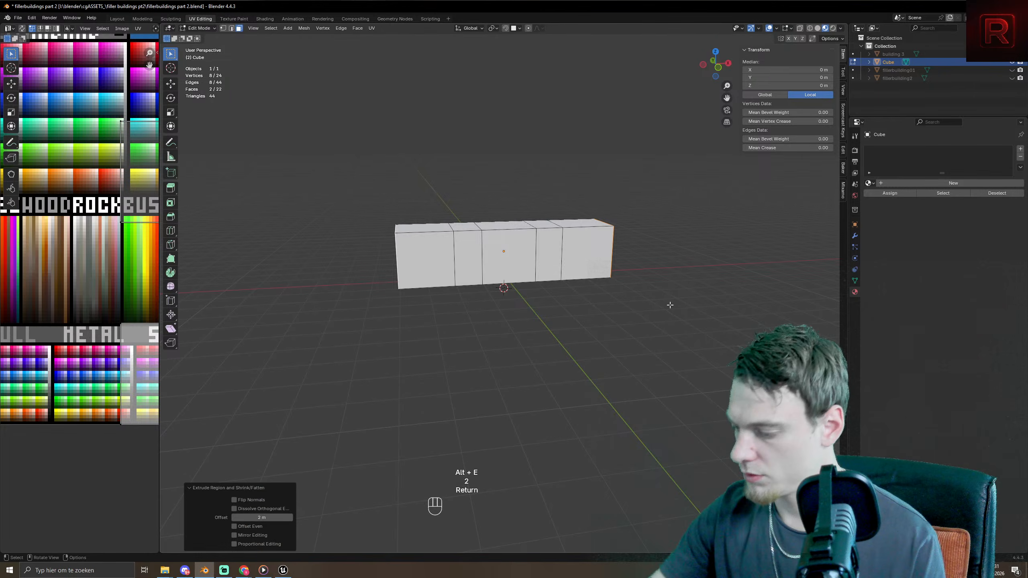
key(alt+e)
click(669, 304)
key(1)
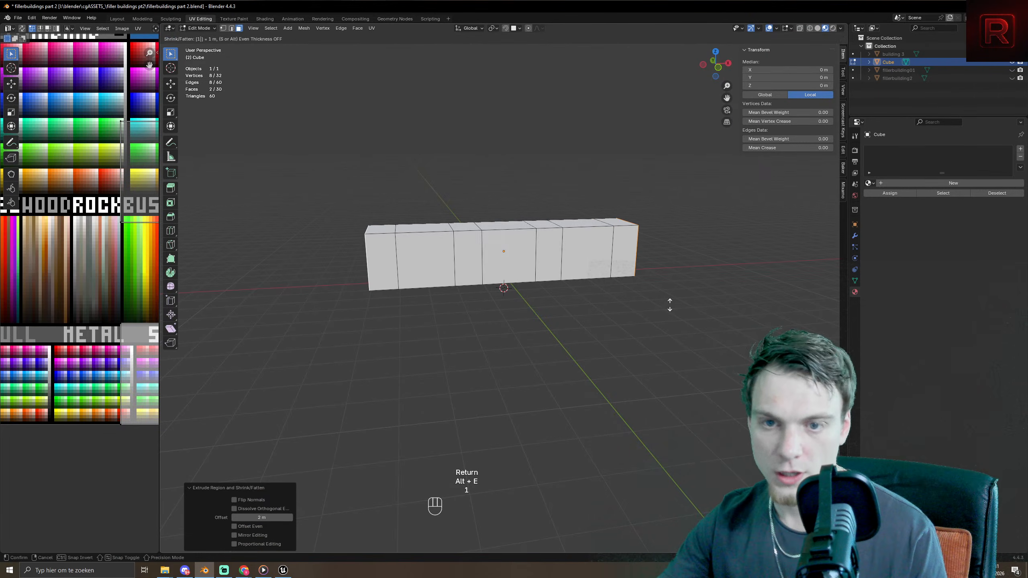
key(Return)
- Try extending both end faces by a further 2 m along their normals, and undo that extrusion
key(alt+e)
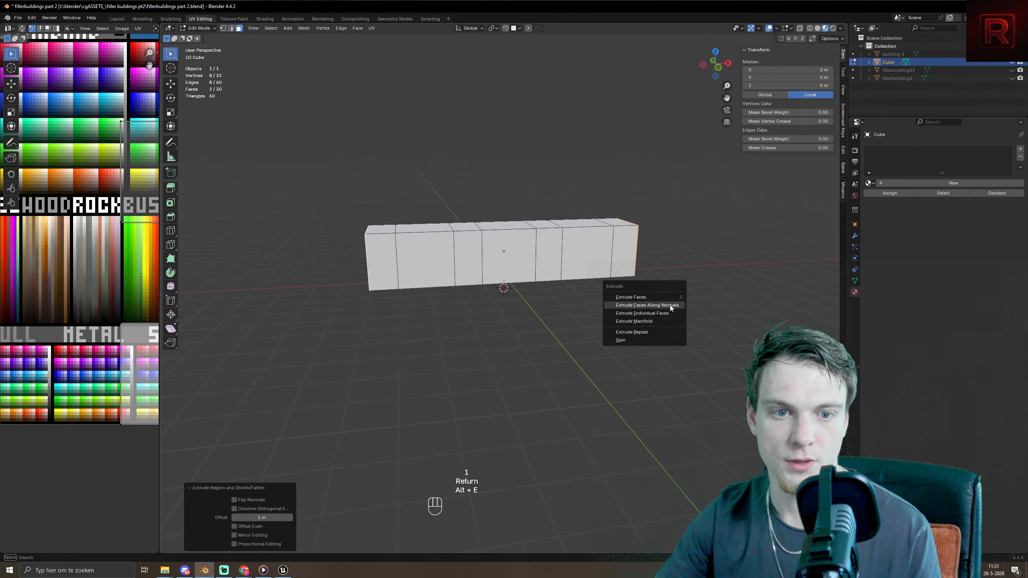
click(669, 305)
key(1)
key(BackSpace)
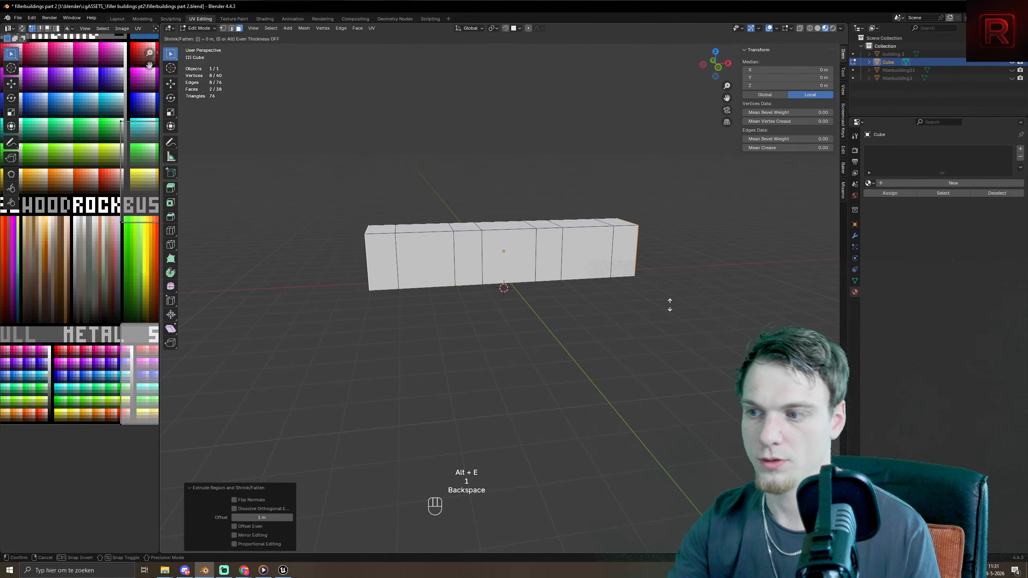
key(2)
key(Return)
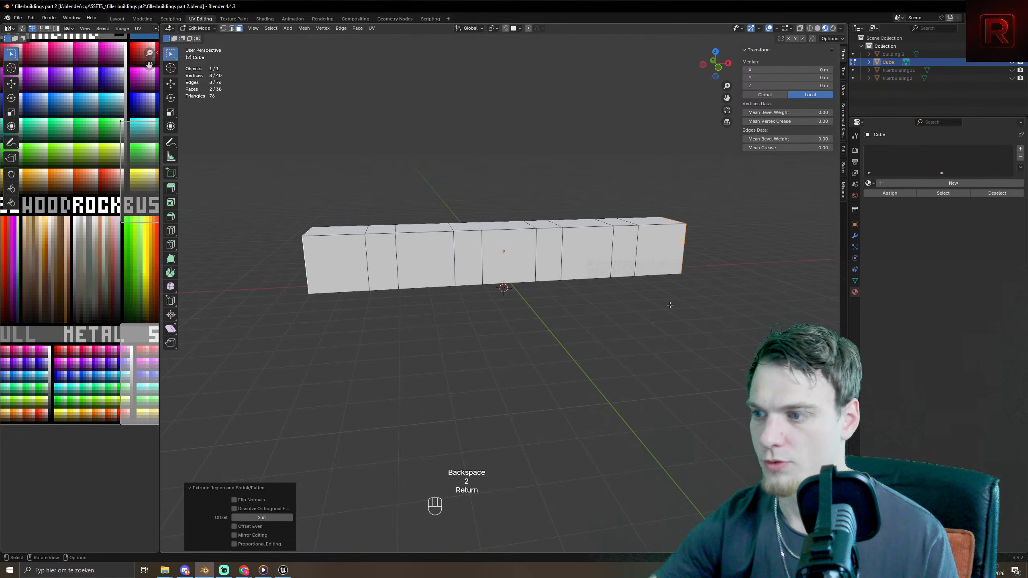
middle_drag(598, 336, 625, 341)
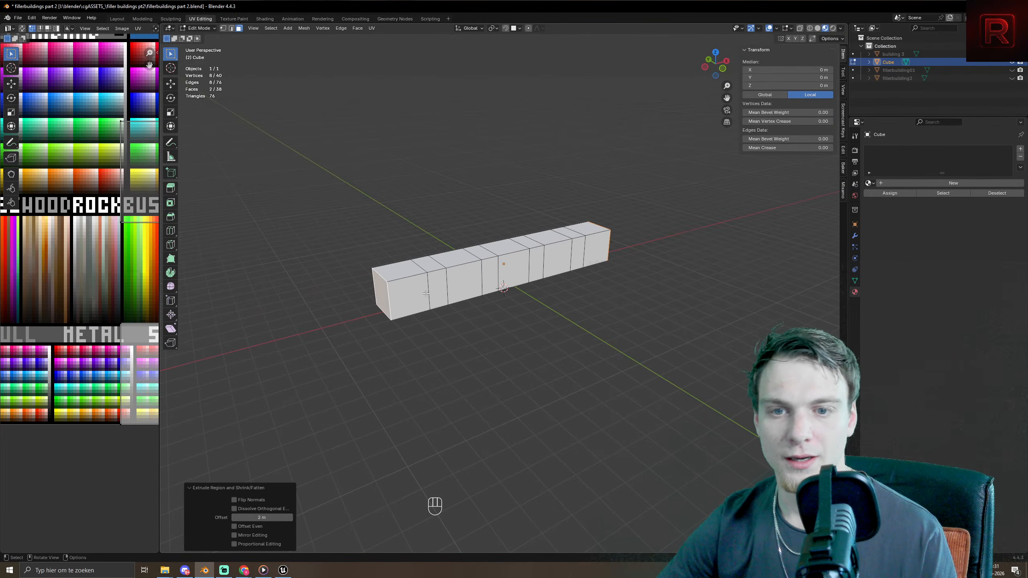
key(ctrl+z)
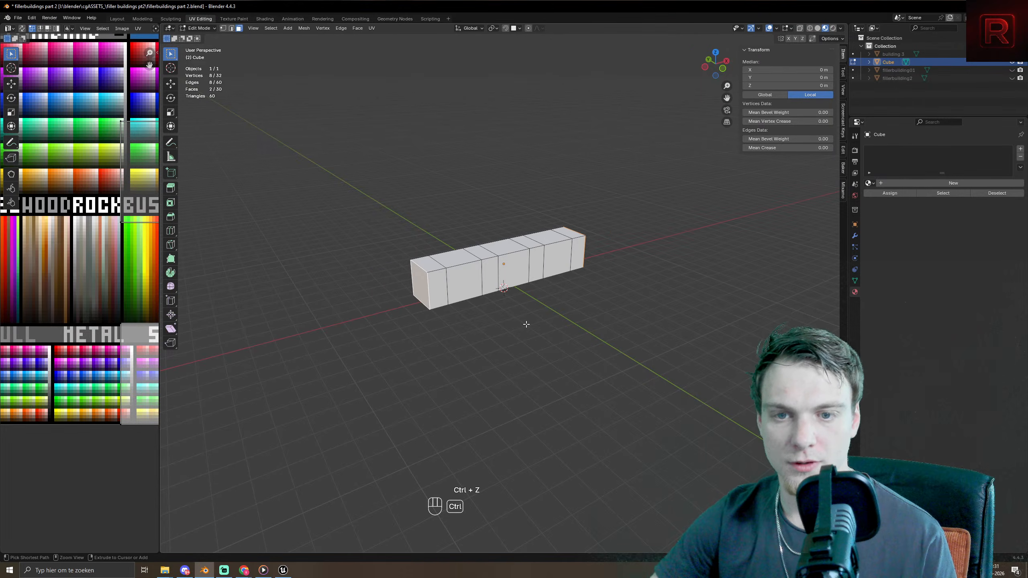
- Scale the whole mesh's UVs to 0 and move the collapsed point onto a dark swatch in the palette's ROCK area
middle_drag(461, 337, 466, 313)
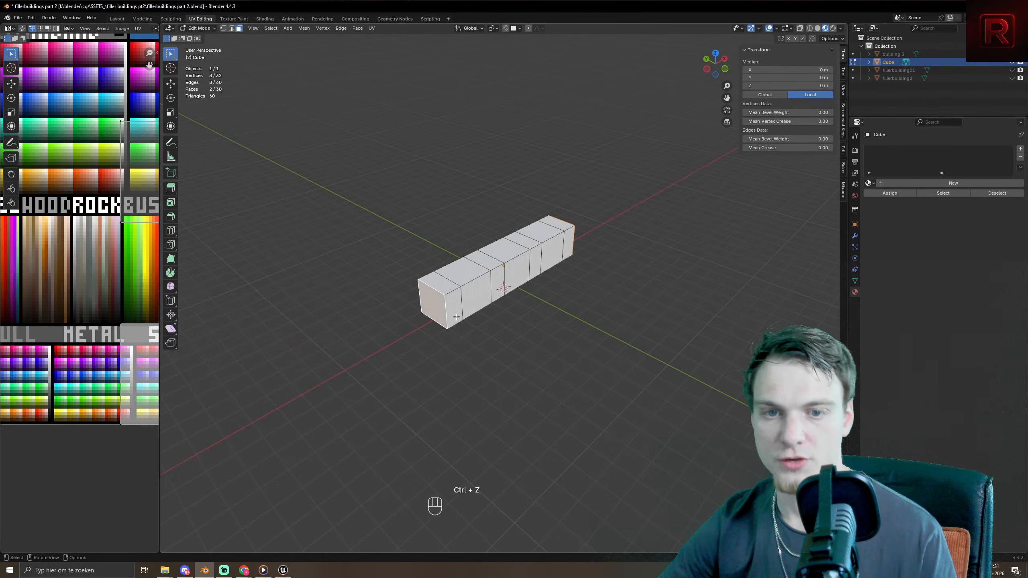
key(a)
key(a)
key(s)
key(KP_0)
key(KP_Enter)
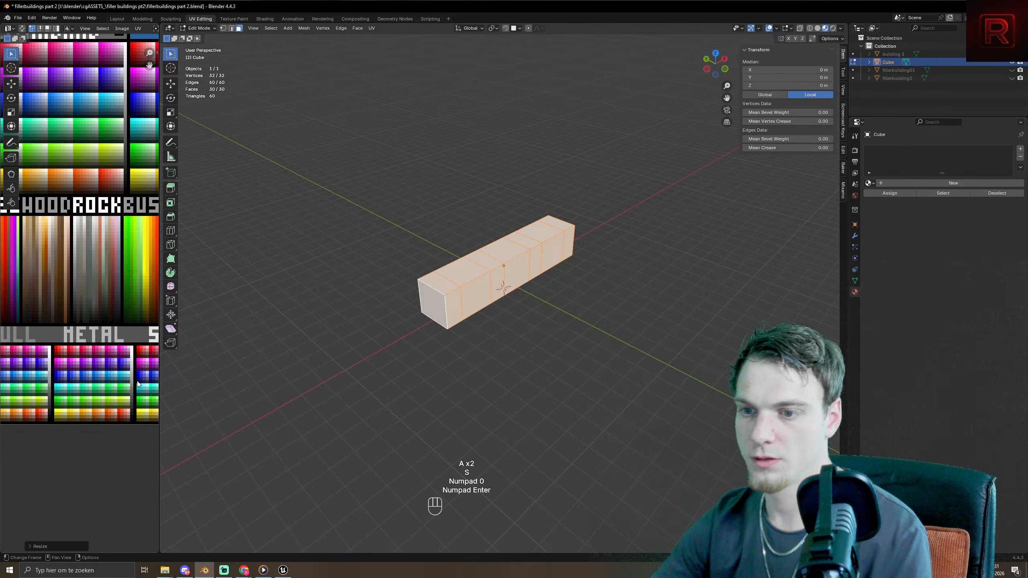
scroll(137, 384, down, 6)
key(g)
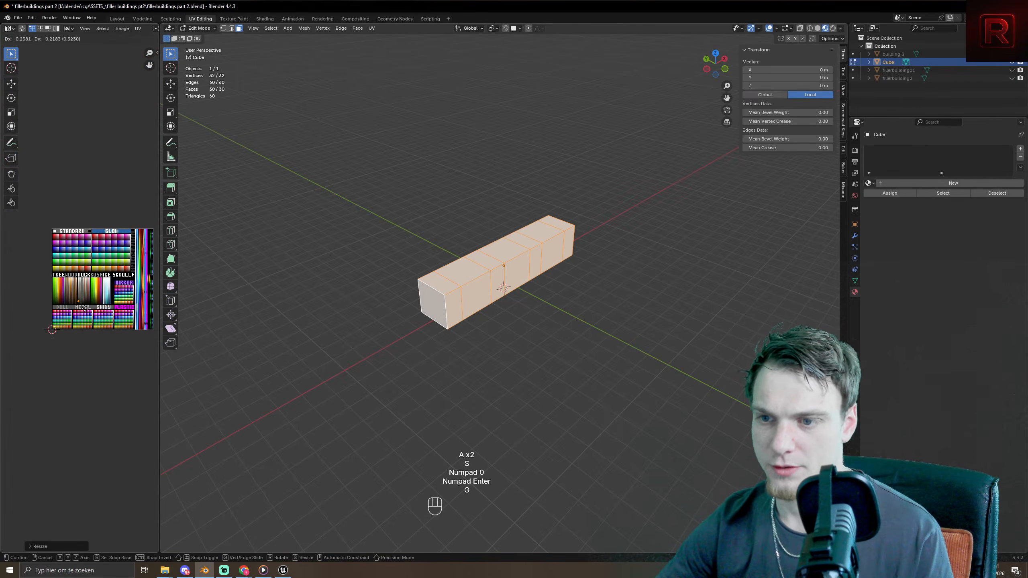
click(85, 308)
- Assign the existing material named Material to the block and return to Object Mode
click(868, 183)
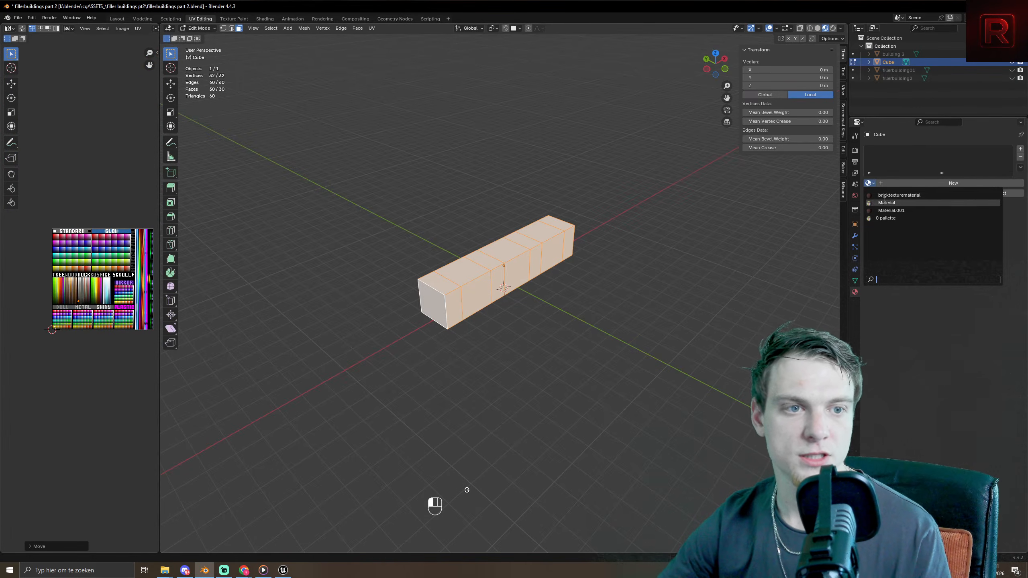
click(886, 202)
key(Tab)
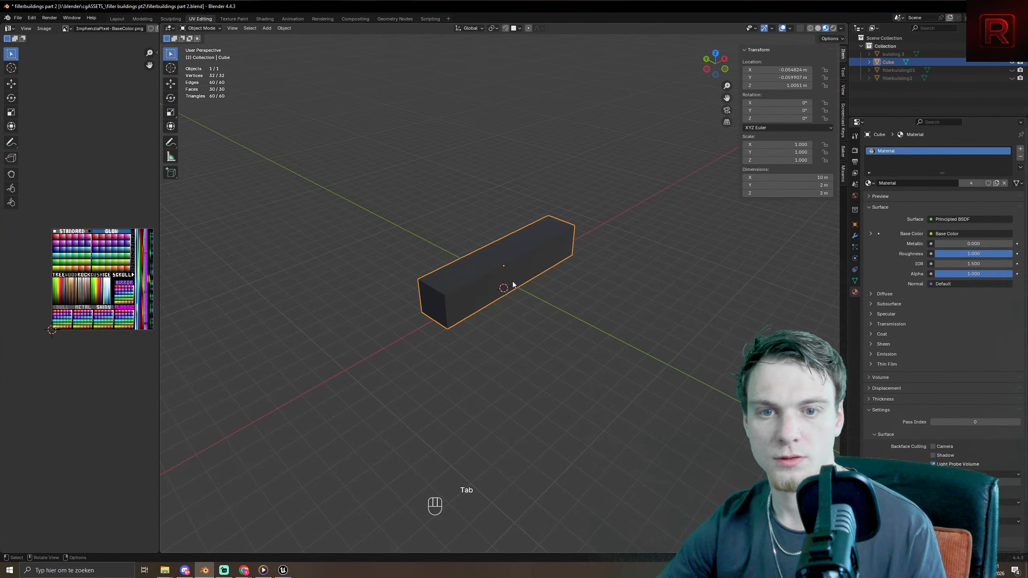
- Move the UVs of all the block's faces onto a lighter grey swatch in the palette's ROCK area and check the colour
middle_drag(437, 284, 615, 247)
key(Tab)
click(609, 267)
shift+click(569, 269)
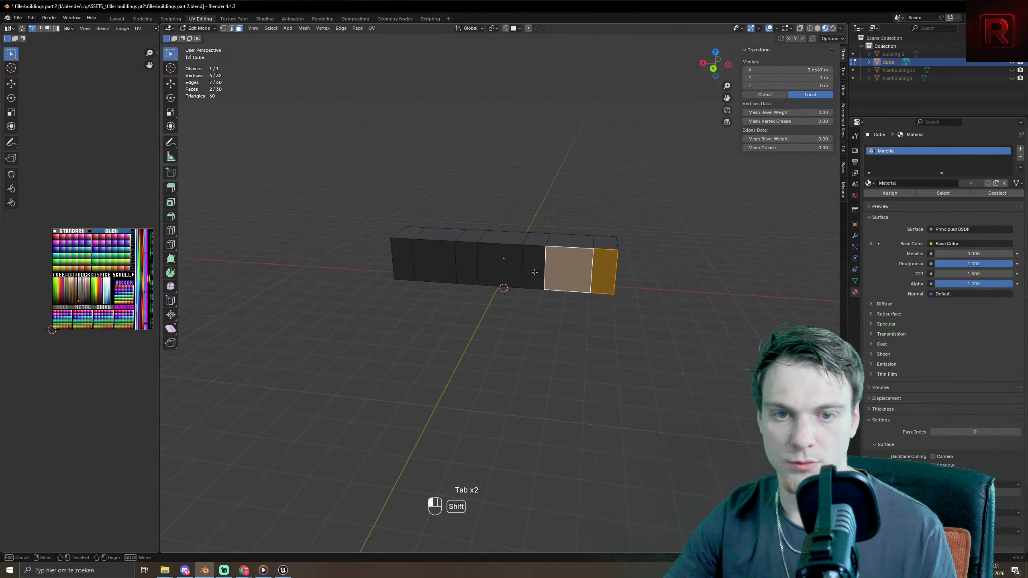
key(a)
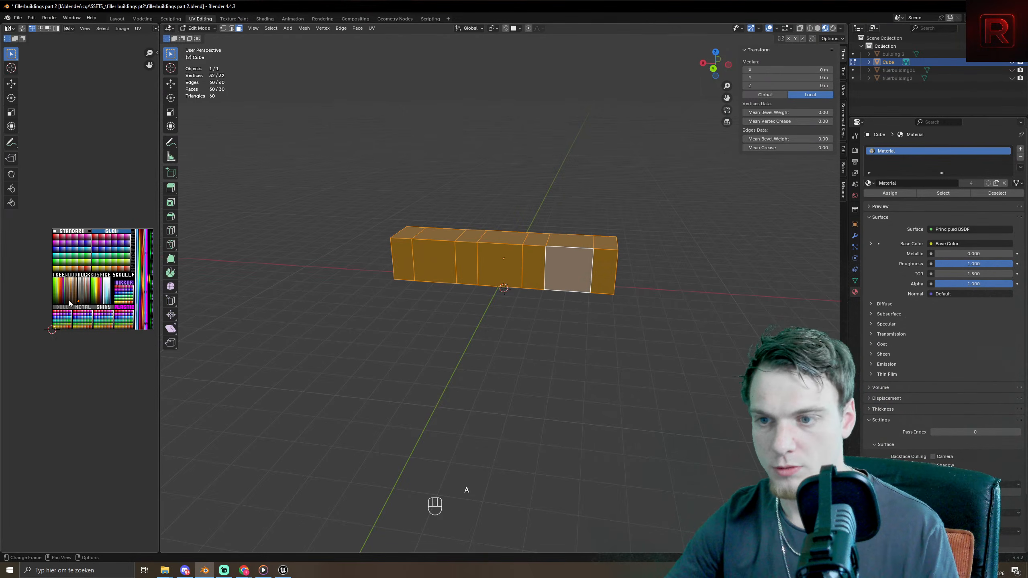
scroll(79, 321, up, 5)
key(g)
click(95, 233)
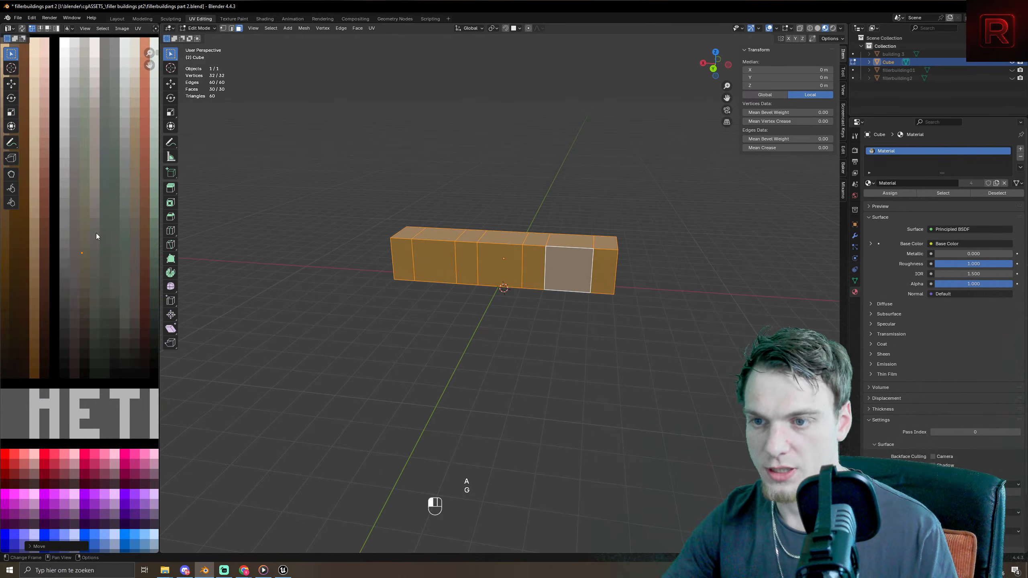
key(Tab)
middle_drag(421, 203, 541, 302)
- Extrude all seven faces of the block's long positive-Y side outward by 2 m
key(Tab)
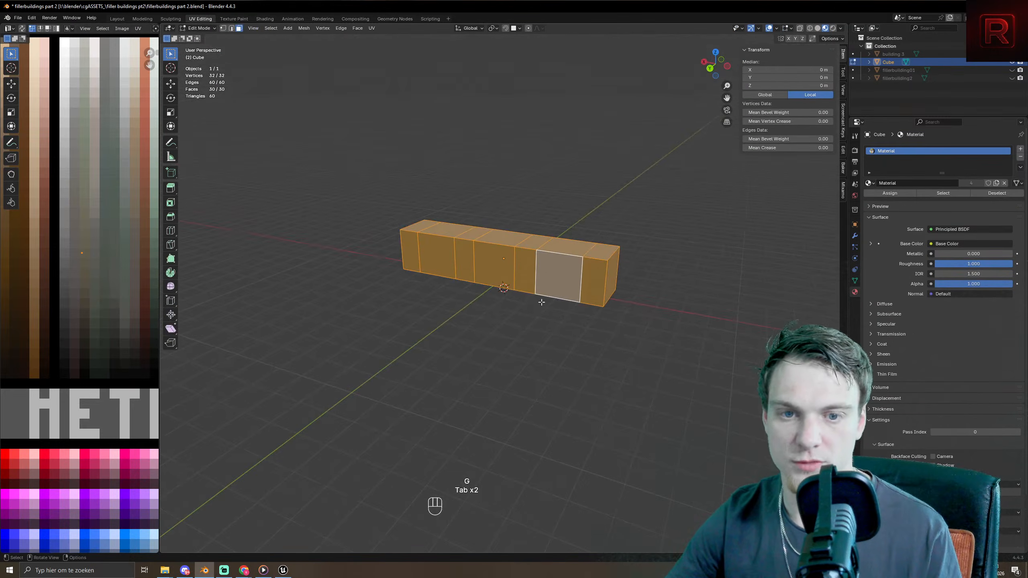
click(603, 276)
shift+click(559, 276)
shift+click(524, 270)
shift+click(493, 267)
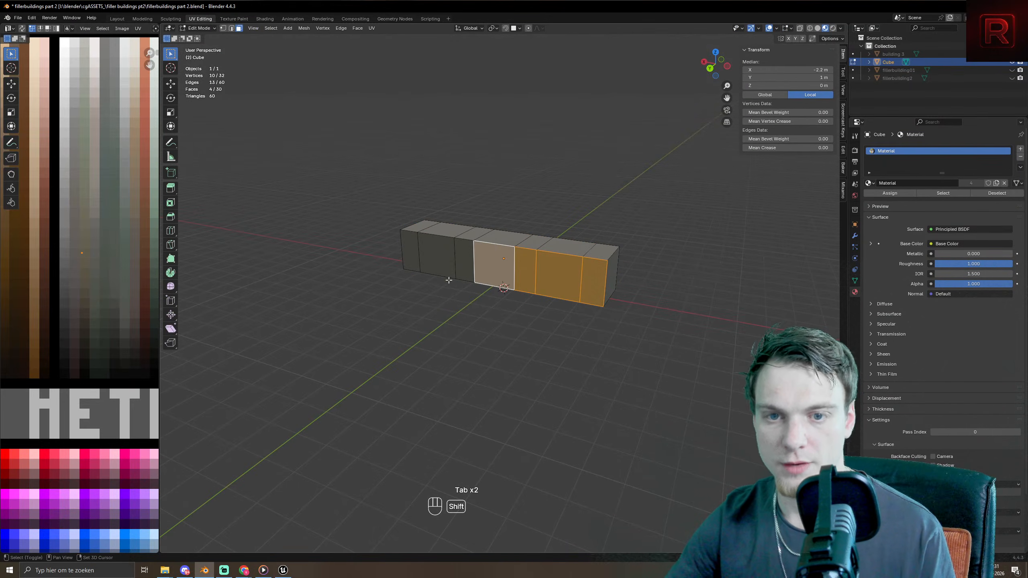
shift+click(457, 268)
shift+click(424, 257)
shift+click(407, 255)
key(e)
key(2)
key(KP_Enter)
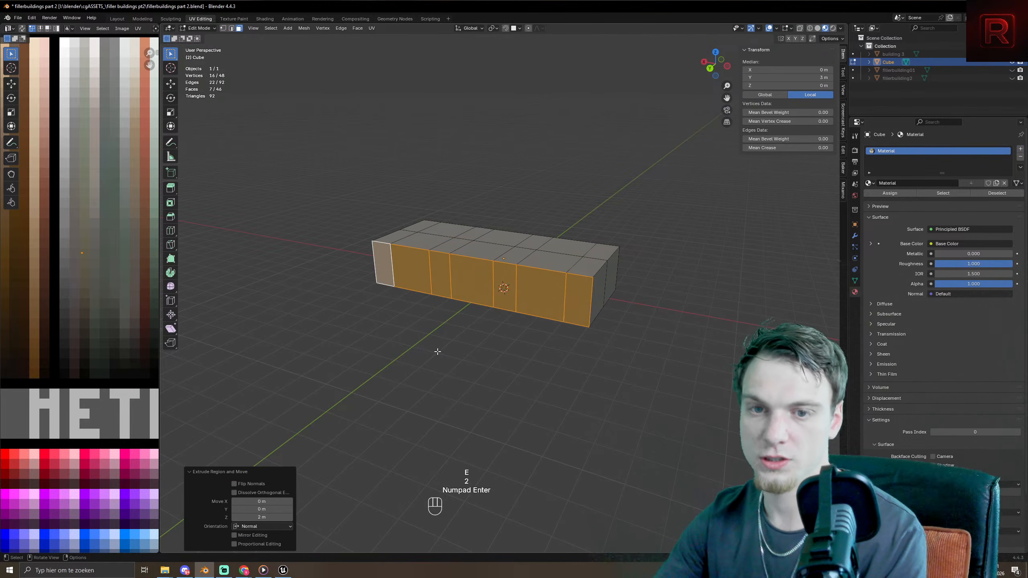
key(e)
key(2)
key(KP_Enter)
key(e)
key(2)
key(1)
key(KP_Enter)
key(ctrl+z)
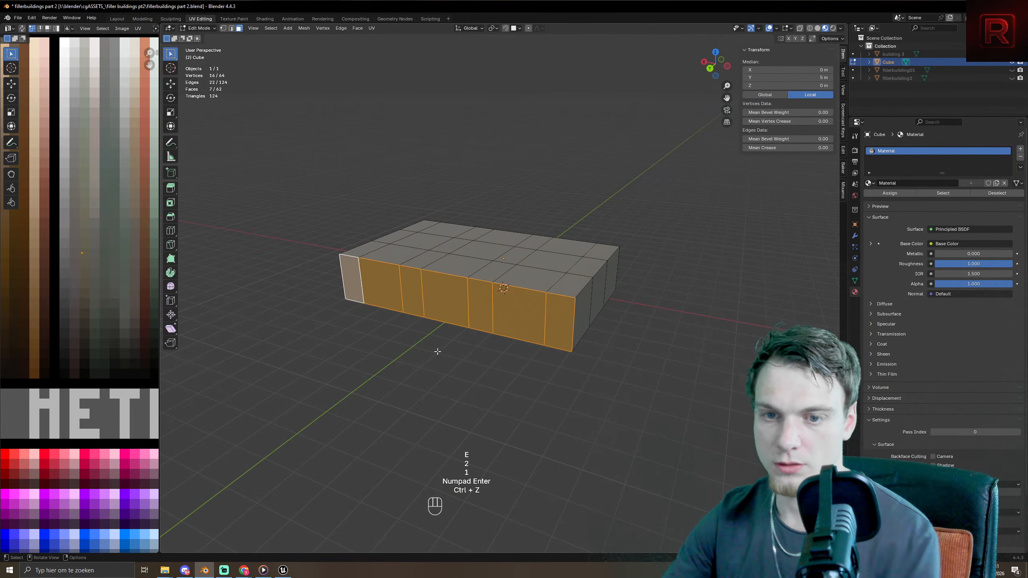
key(ctrl+z)
- Undo the first 2 m extrusion of the long positive-Y side, and extrude its seven faces outward by 1 m and again by 2 m
key(ctrl+z)
key(e)
key(1)
key(KP_Enter)
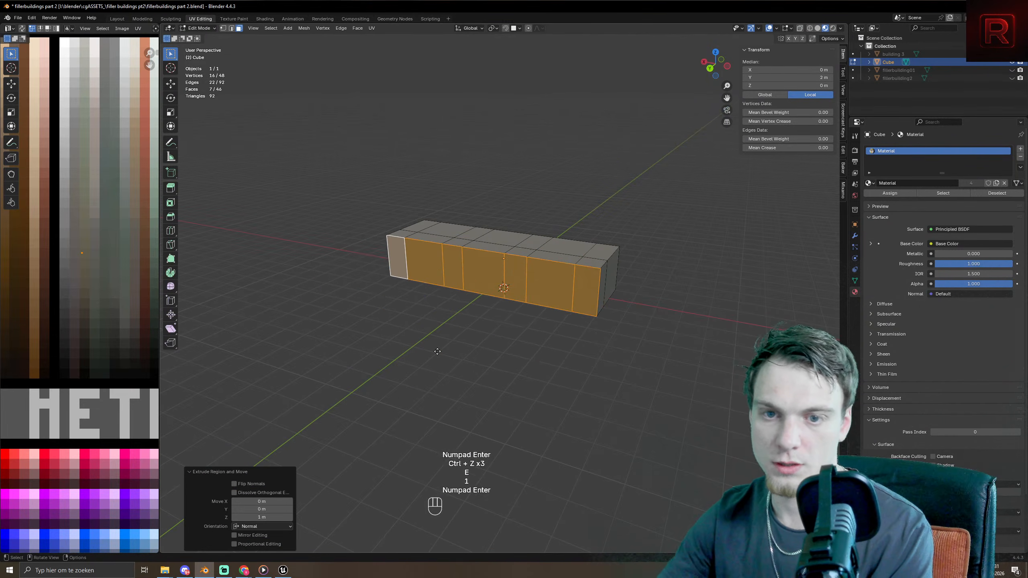
key(e)
key(2)
key(KP_Enter)
- Extend the positive-Y side outward by three more consecutive extrusions of 1 m, 2 m and 1 m
key(e)
key(1)
key(KP_Enter)
key(e)
key(2)
key(KP_Enter)
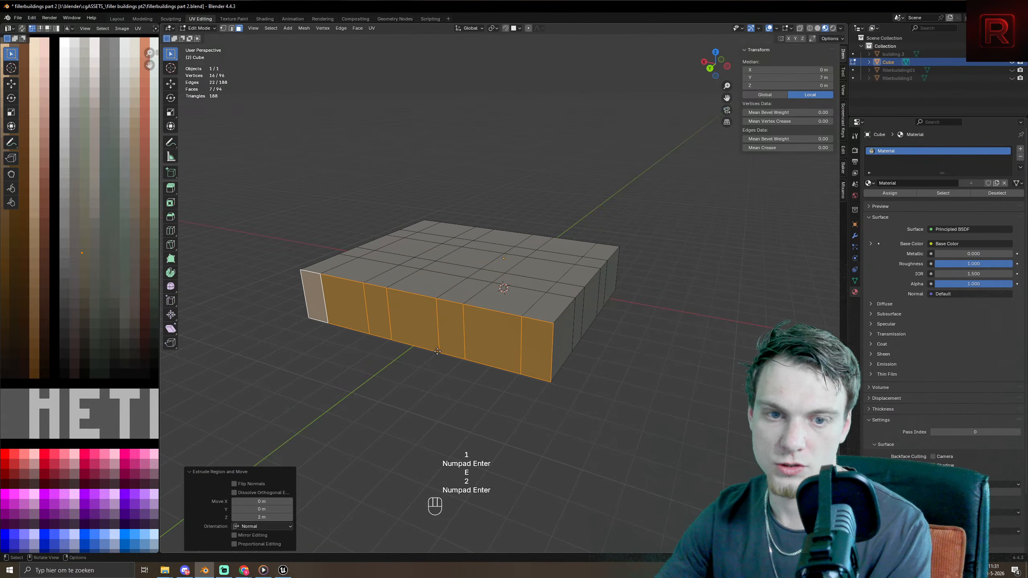
key(e)
key(1)
key(KP_Enter)
- Deselect the faces and examine the segmented base from several sides and distances
scroll(438, 352, down, 4)
click(340, 356)
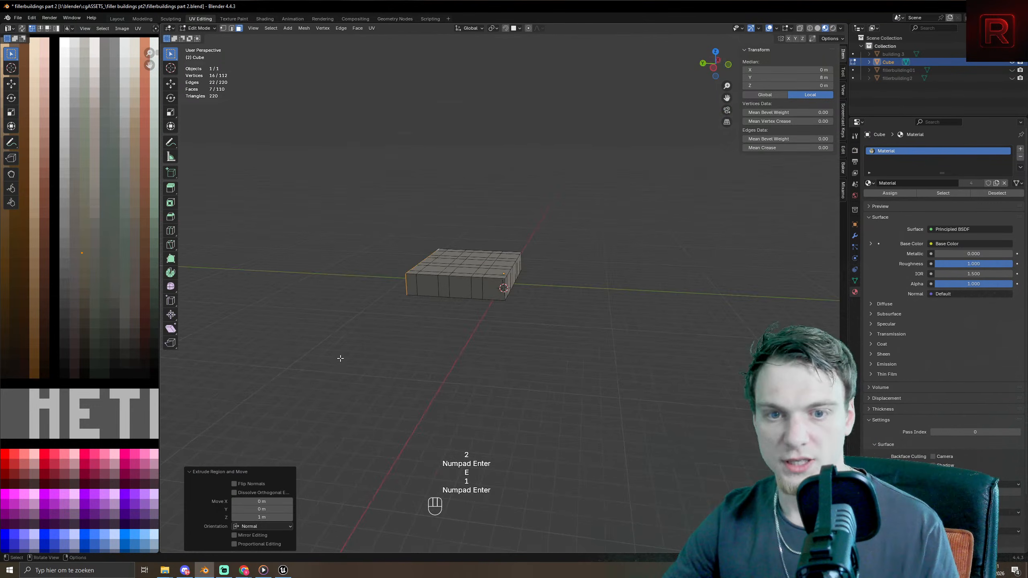
middle_drag(413, 337, 361, 344)
scroll(376, 330, up, 4)
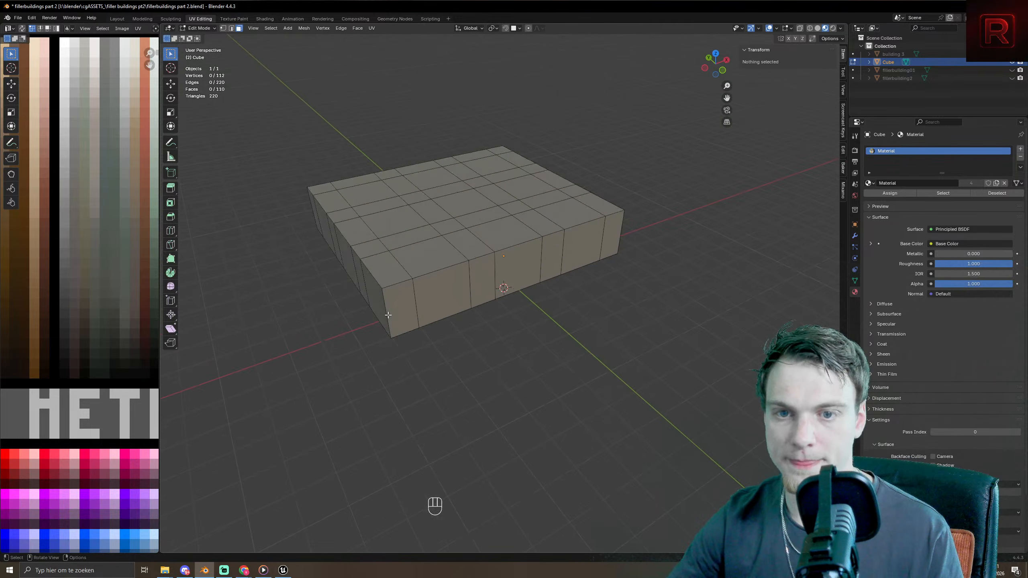
scroll(490, 315, down, 4)
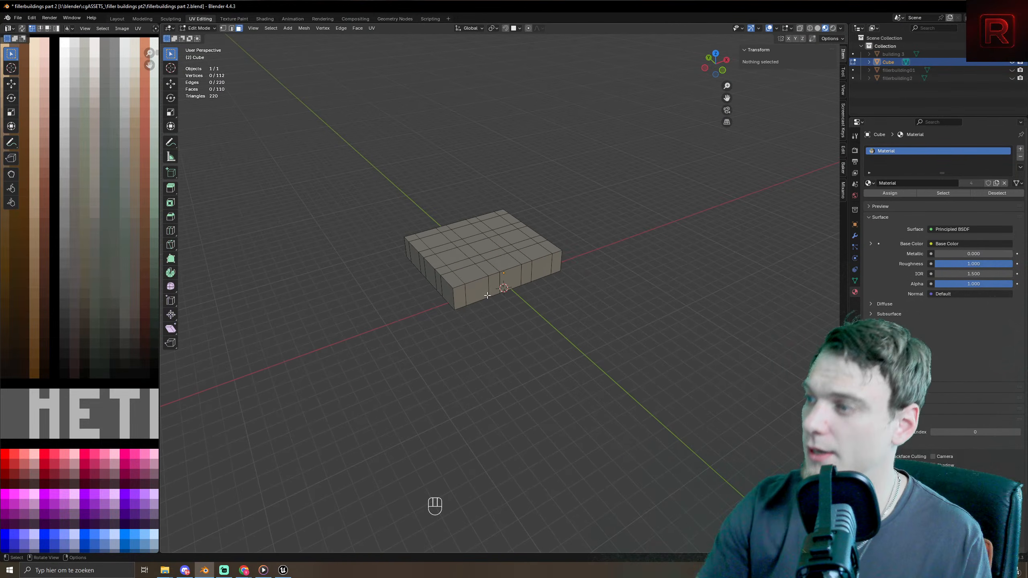
scroll(445, 279, down, 5)
middle_drag(419, 282, 435, 287)
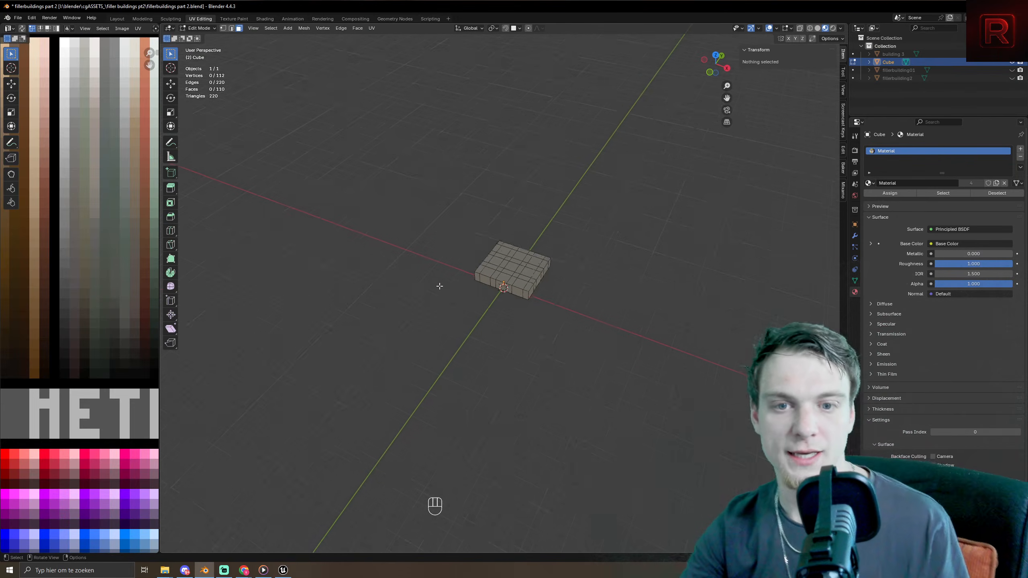
scroll(485, 315, up, 10)
middle_drag(534, 344, 548, 347)
key(KP_7)
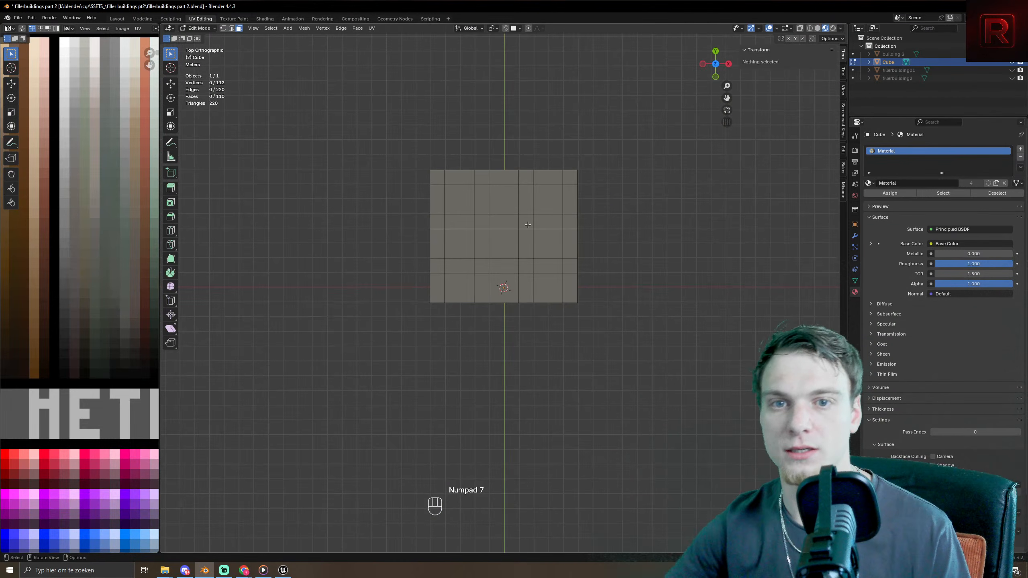
click(439, 178)
shift+drag(439, 179, 568, 273)
middle_drag(568, 274, 634, 281)
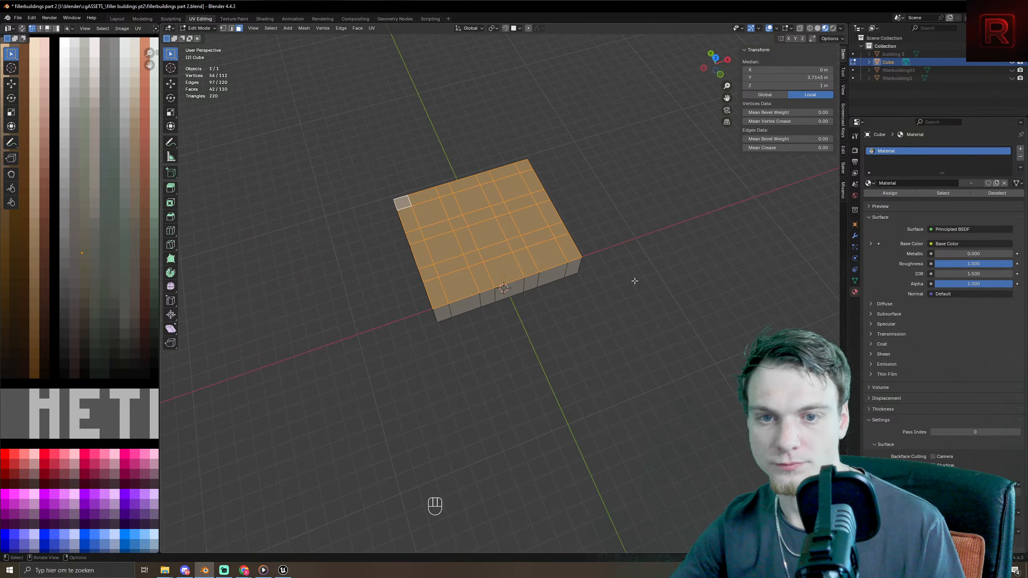
middle_drag(579, 297, 572, 285)
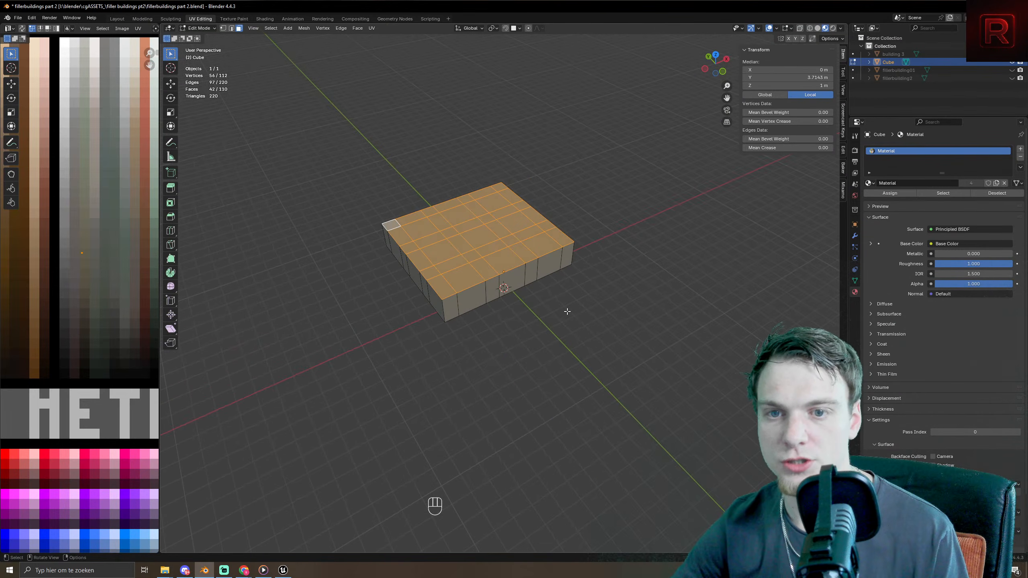
scroll(567, 311, up, 3)
click(344, 356)
- Select all seven faces of the block's negative-Y side and extrude them outward by 1 m
click(366, 338)
shift+click(431, 305)
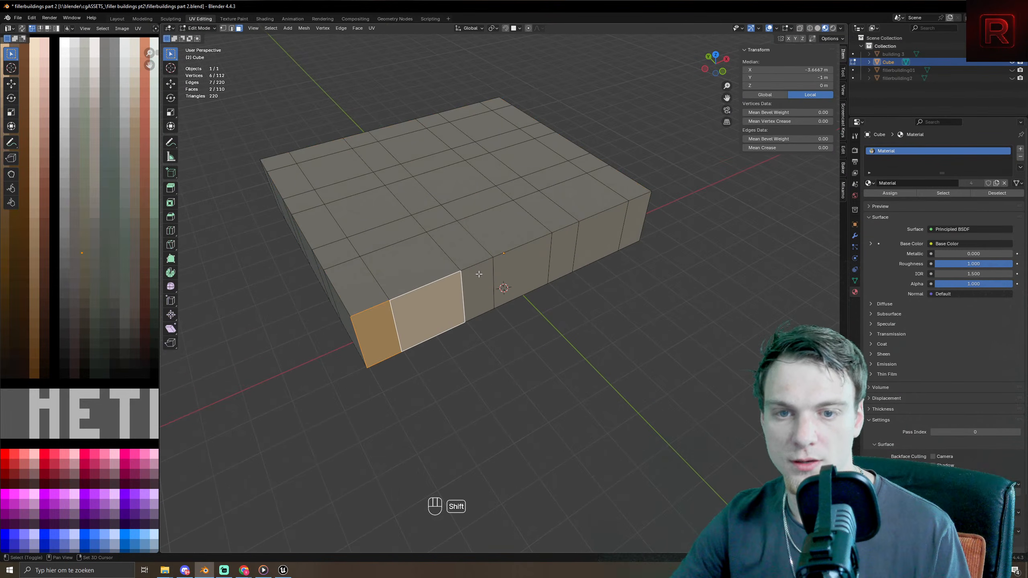
shift+click(478, 274)
shift+click(509, 268)
shift+click(562, 255)
shift+click(597, 238)
shift+click(641, 209)
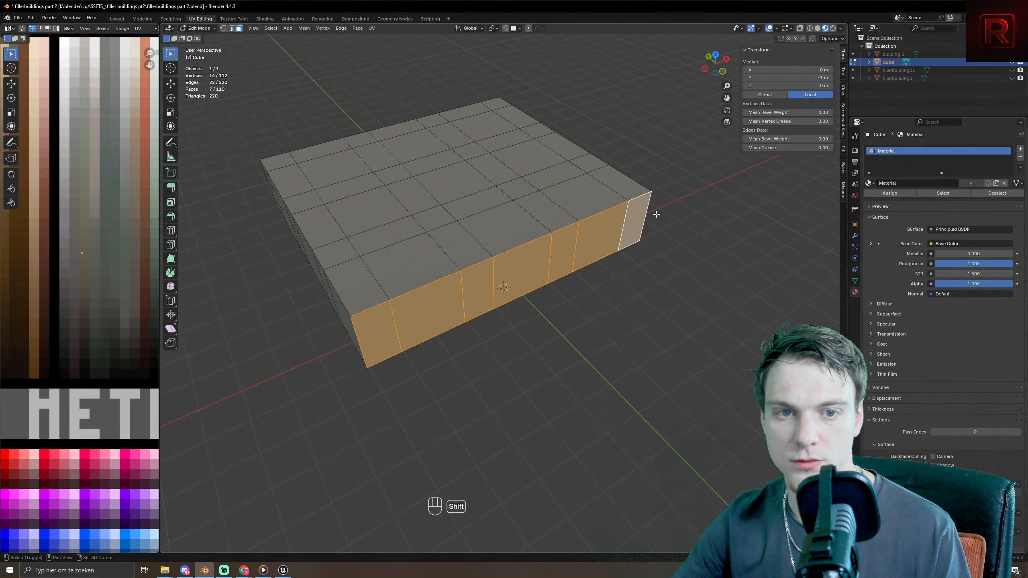
key(e)
key(1)
key(KP_Enter)
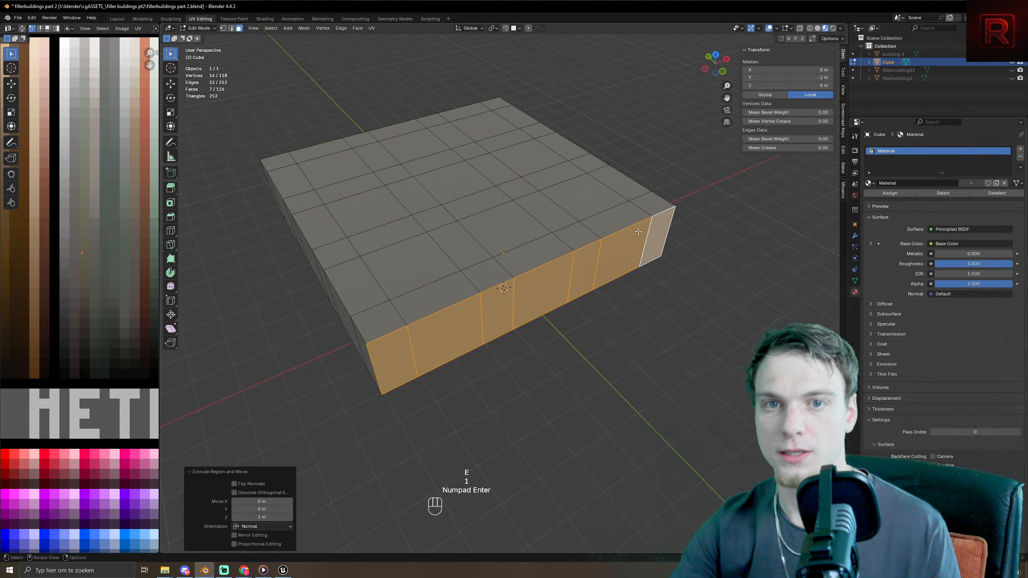
- Select all the faces on the top of the block from the top view
key(KP_7)
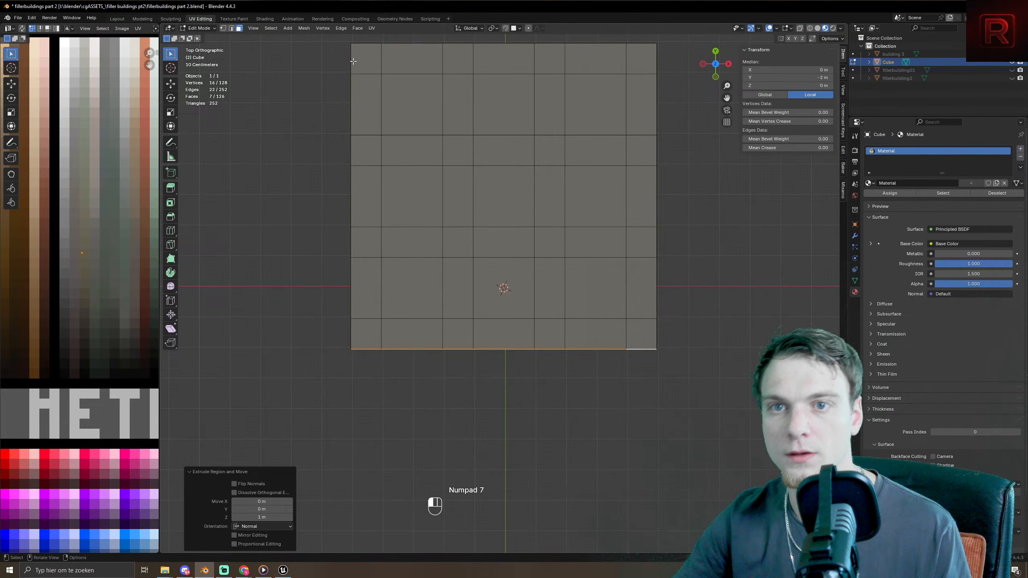
click(364, 59)
shift+drag(364, 60, 684, 360)
middle_drag(684, 360, 702, 311)
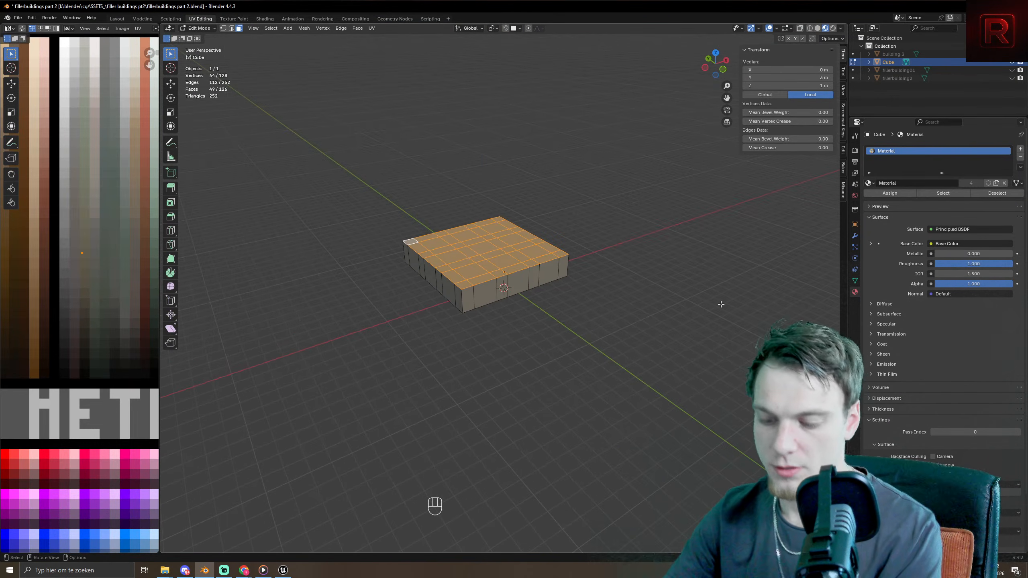
key(e)
key(2)
key(KP_Enter)
key(ctrl+z)
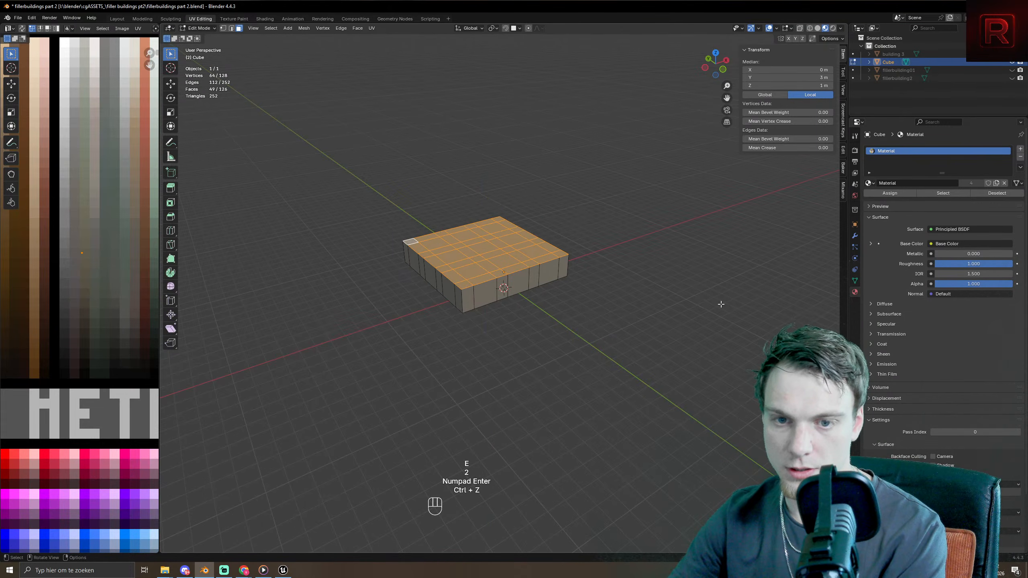
- Extrude the top faces upward by 1 m, followed by a thin 0.2 m segment
key(e)
key(1)
key(KP_Enter)
key(e)
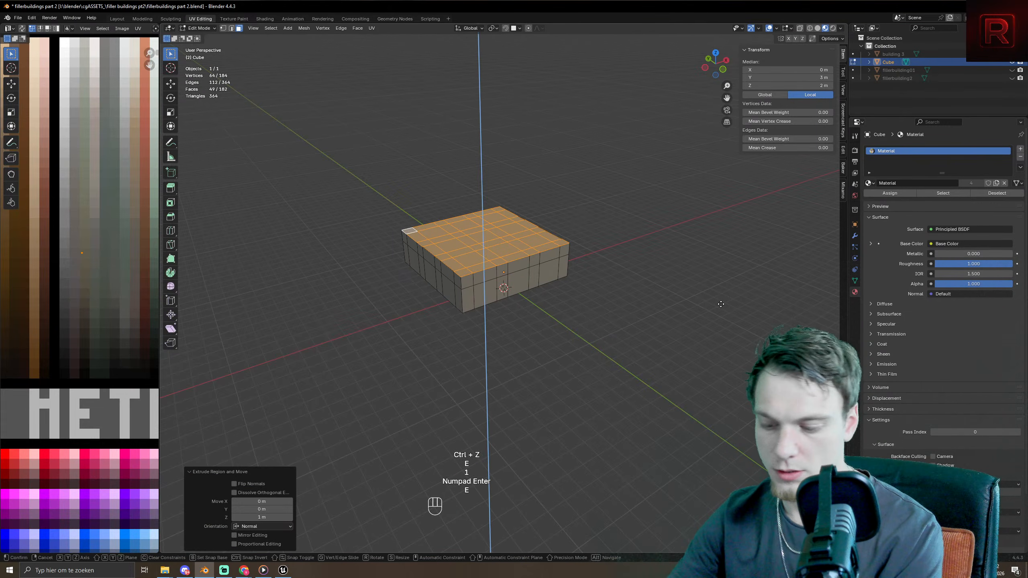
key(KP_Decimal)
key(KP_2)
key(KP_Enter)
- Raise the walls further by extruding the top faces upward in segments of 2 m, 1 m and 0.2 m
key(e)
key(1)
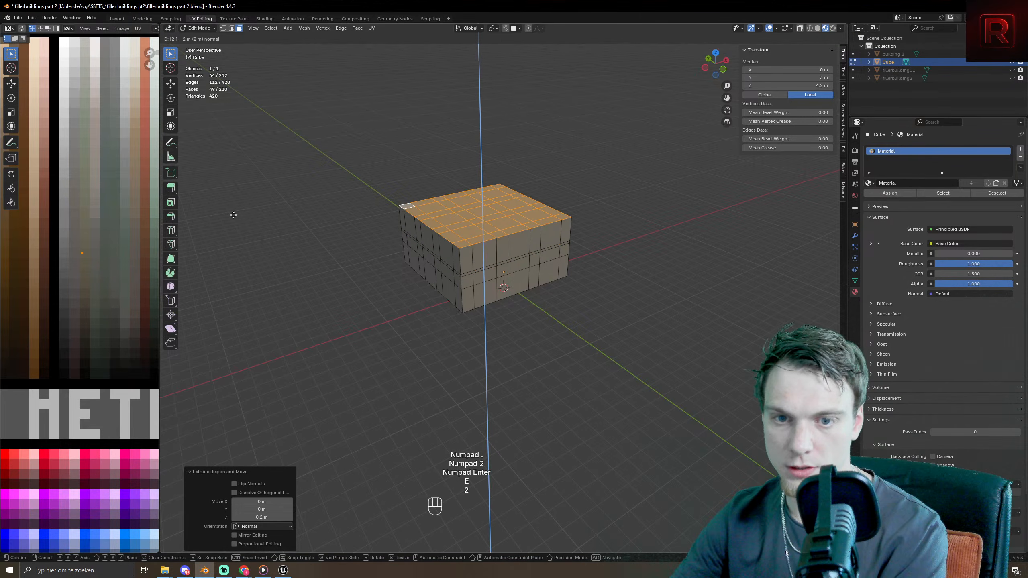
key(KP_Enter)
key(e)
key(KP_Decimal)
key(KP_2)
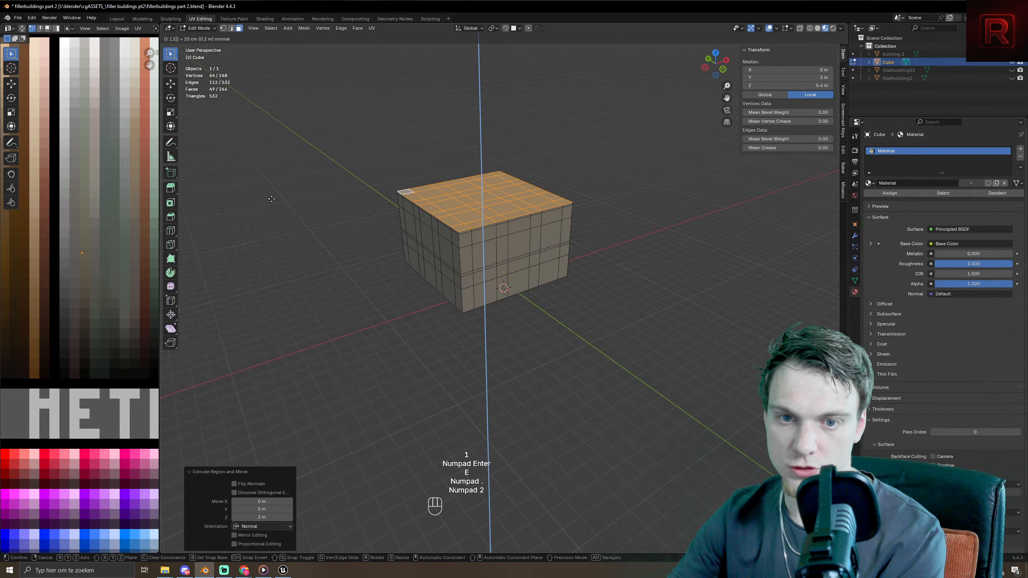
key(KP_Enter)
key(e)
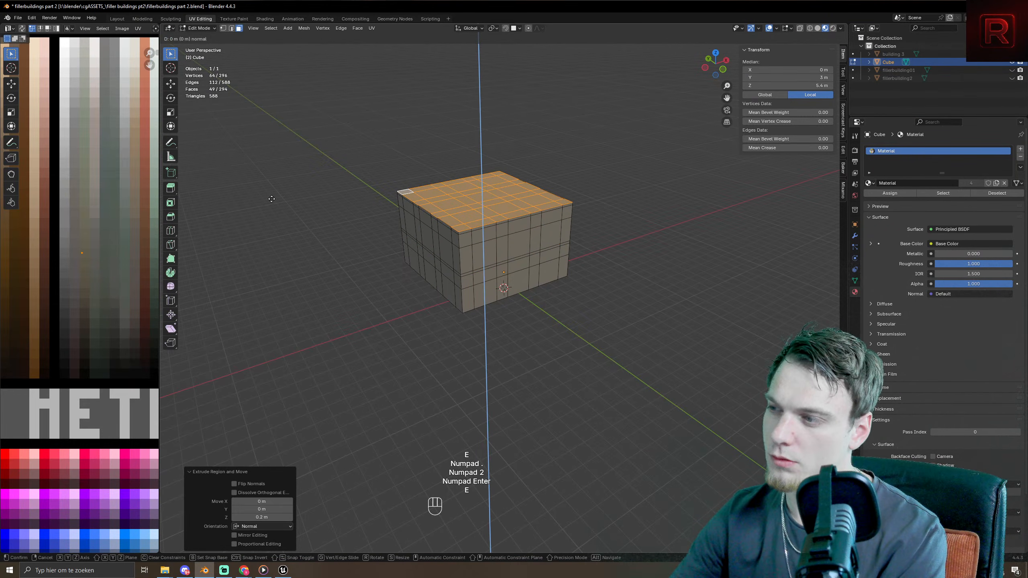
right_click(271, 198)
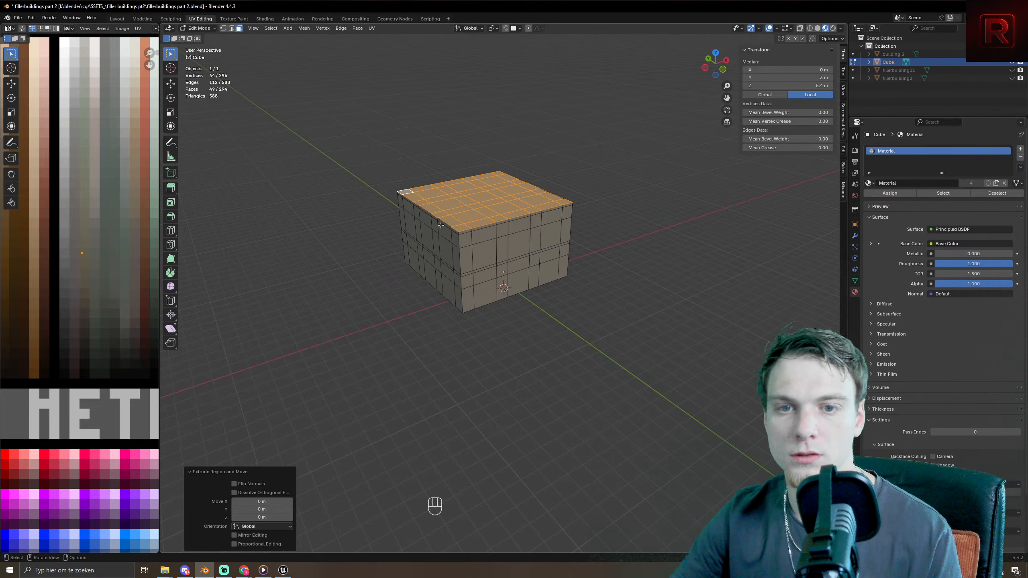
- Extrude the top faces upward by 0.5 m and inset them by about 0.25 m
scroll(591, 226, up, 4)
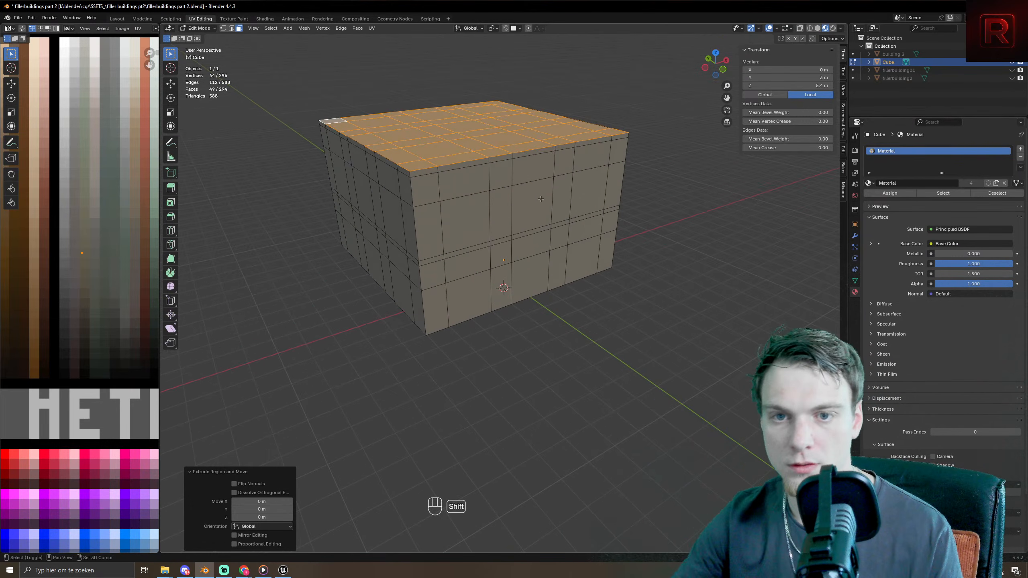
shift+middle_drag(559, 285, 549, 340)
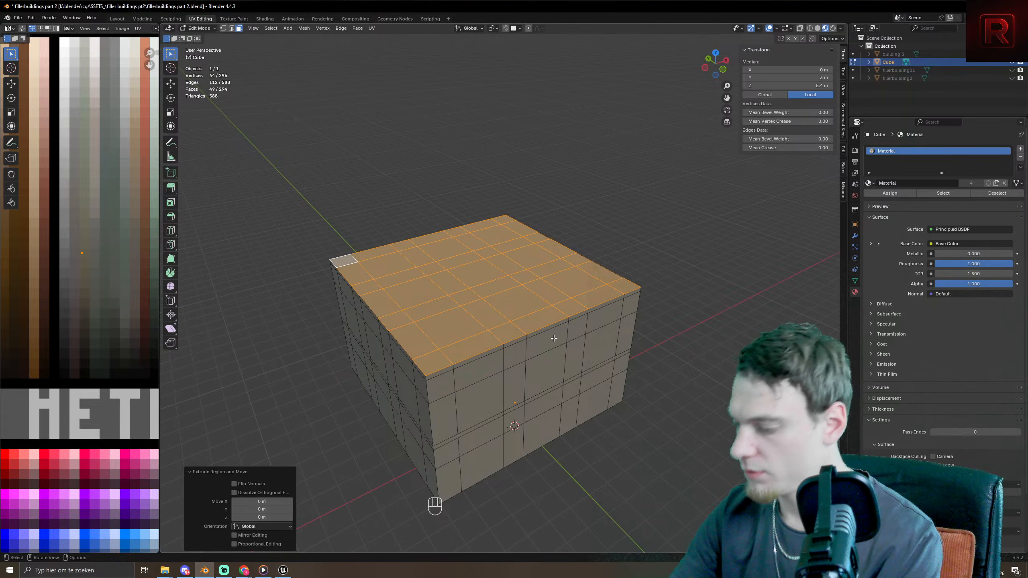
text(e.5)
key(KP_Enter)
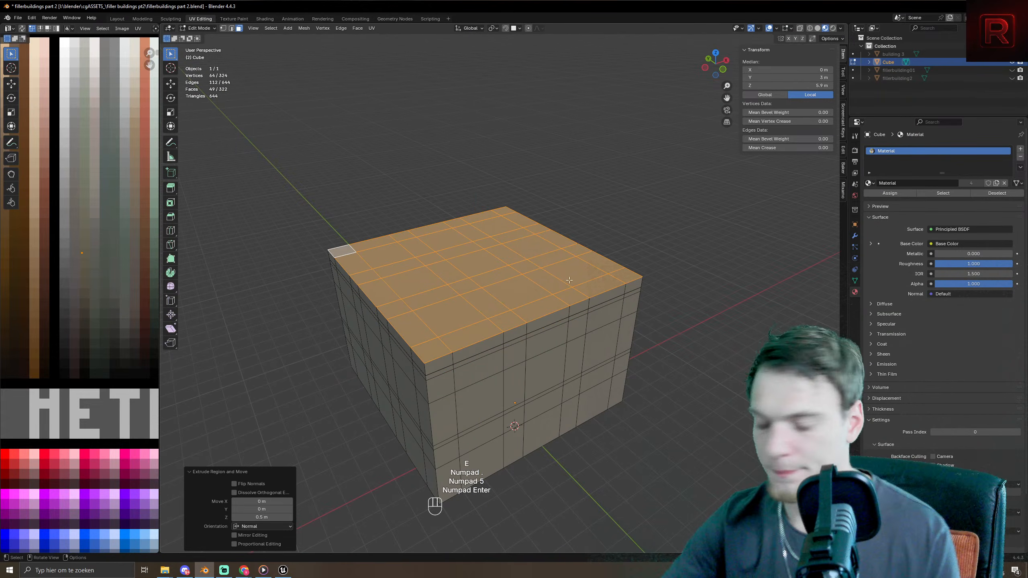
key(i)
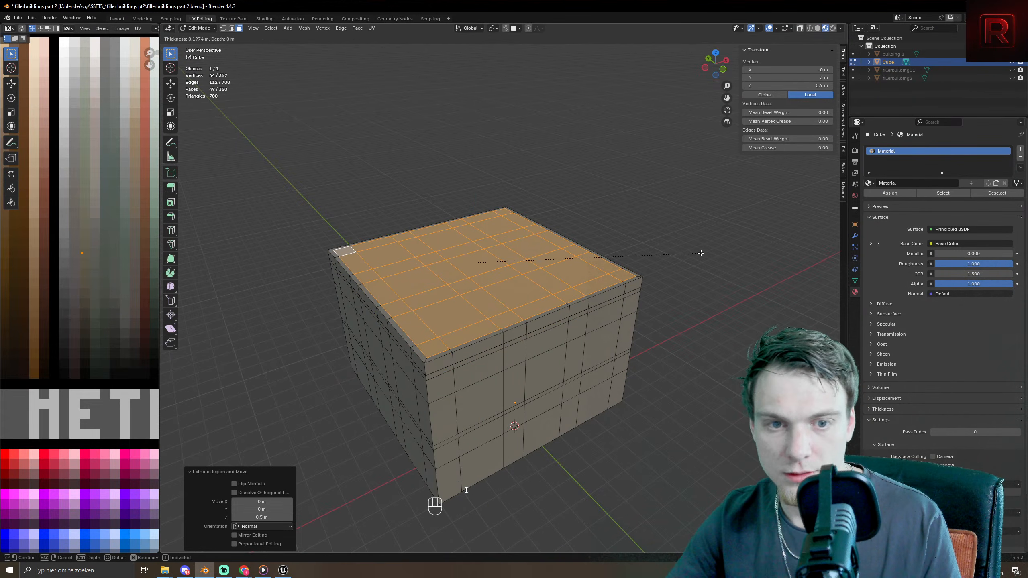
click(699, 253)
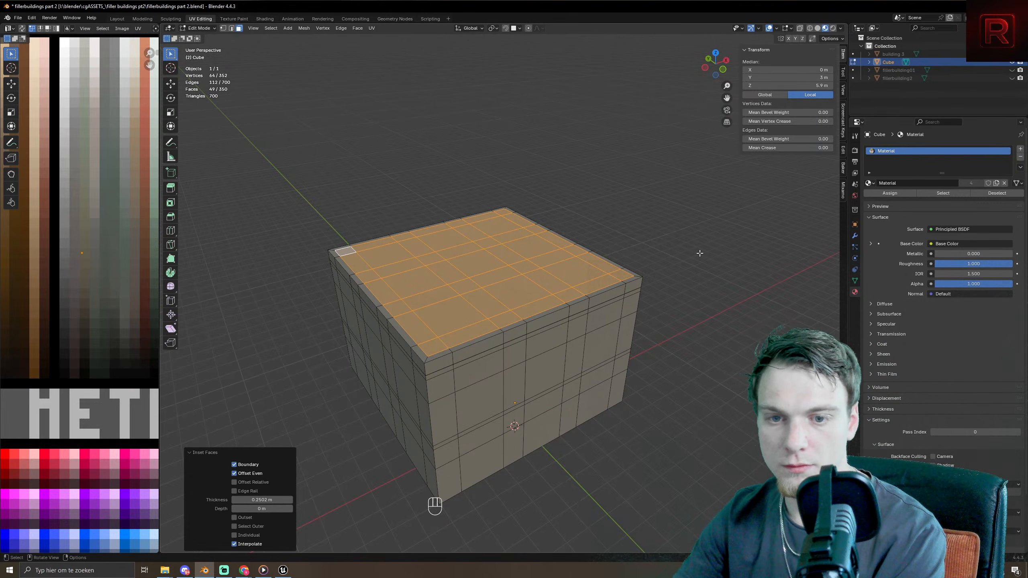
- Extrude the inset top faces upward in three segments of 2 m, 1 m and 0.2 m
text(e)
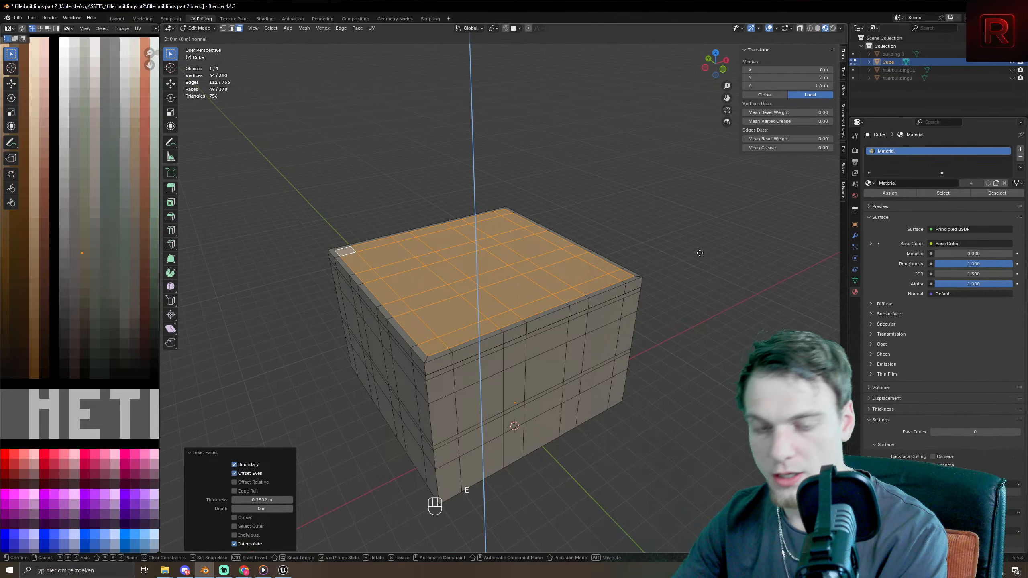
text(2)
key(KP_Enter)
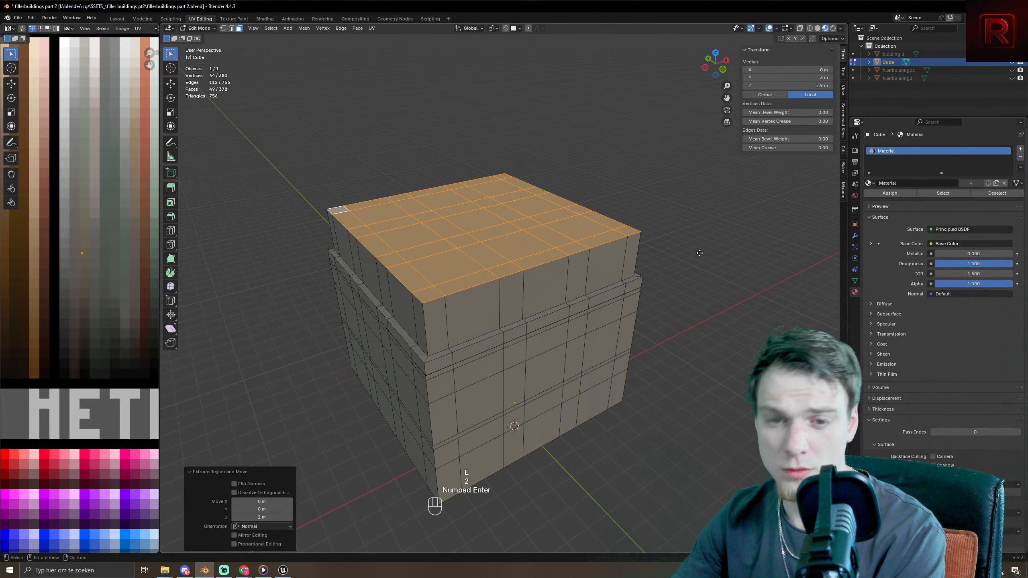
text(e.2)
key(KP_Enter)
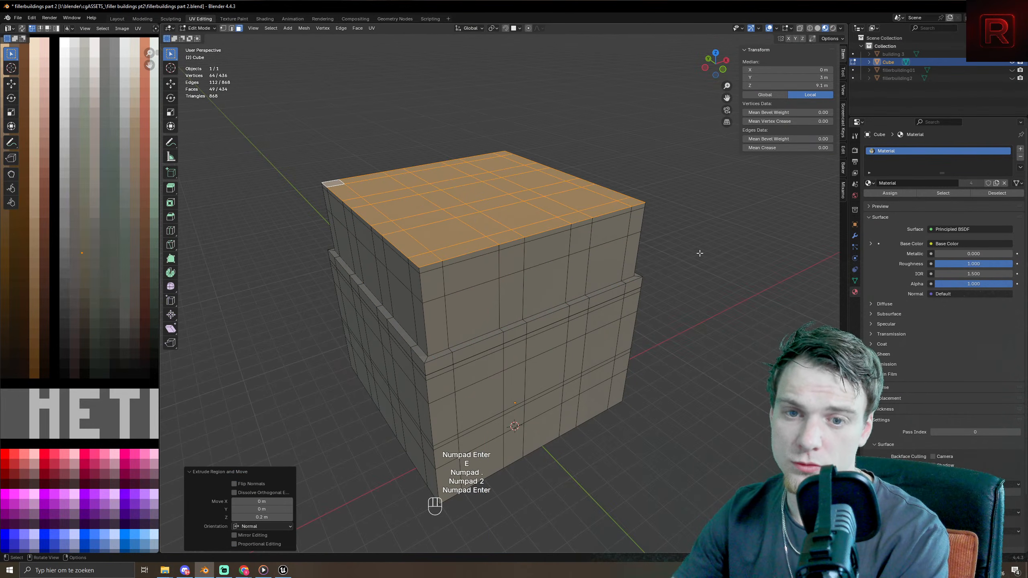
- Add another storey on top by extruding the top faces upward 2 m, 1 m and 0.2 m again
text(e1)
key(KP_Enter)
text(e.)
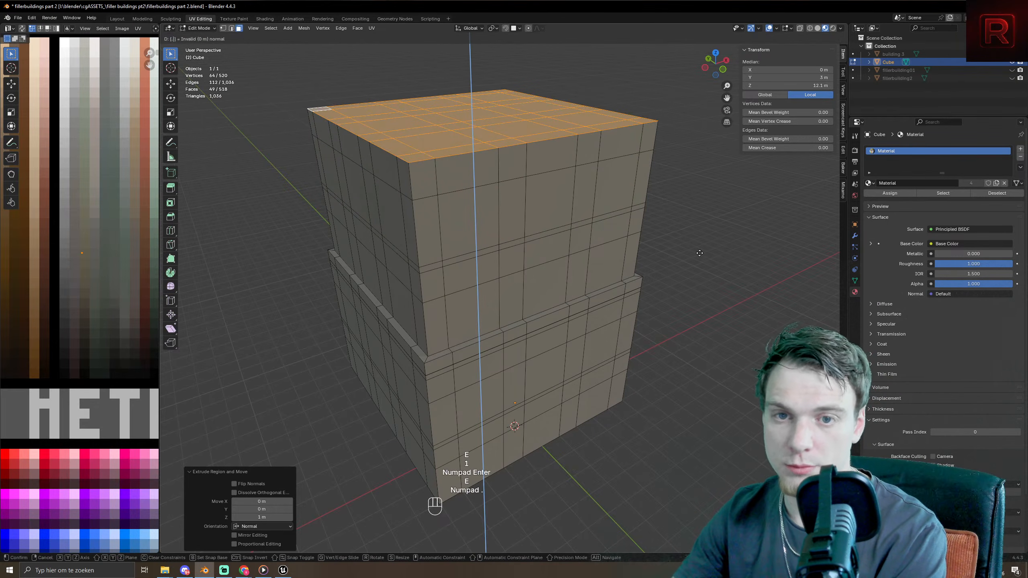
text(2)
key(KP_Enter)
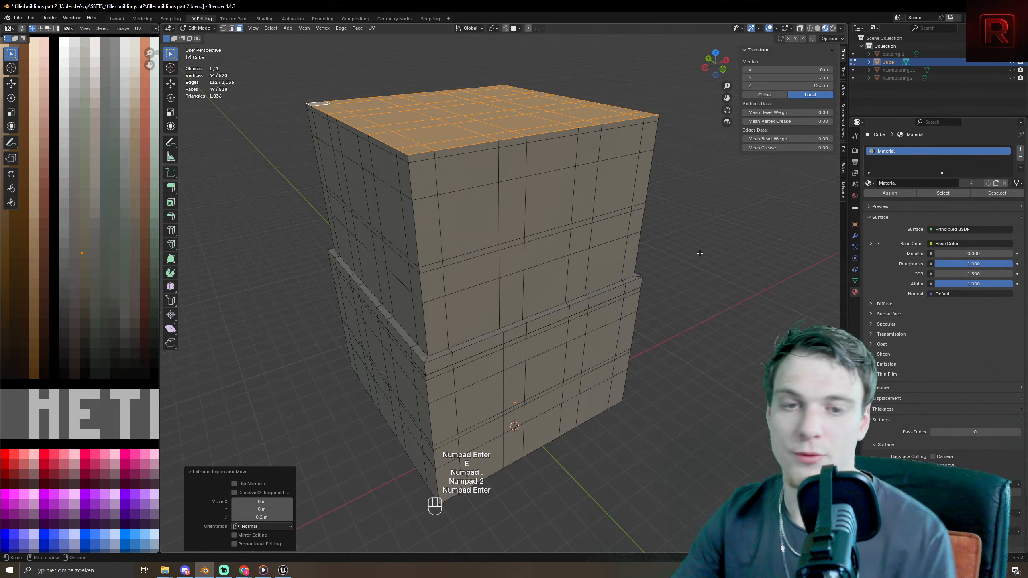
- Inset the top faces of the upper storey by about 0.29 m
scroll(700, 253, down, 3)
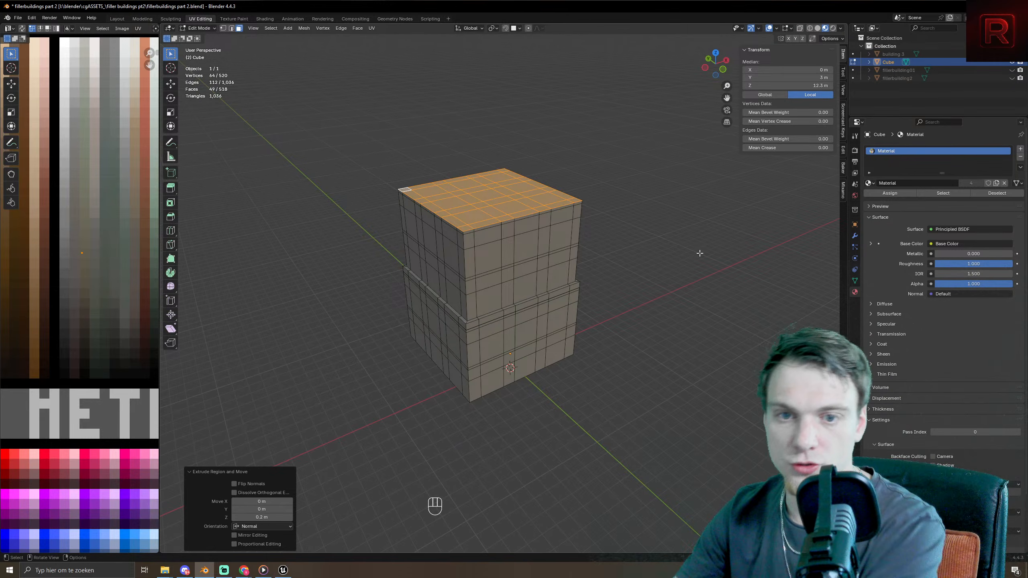
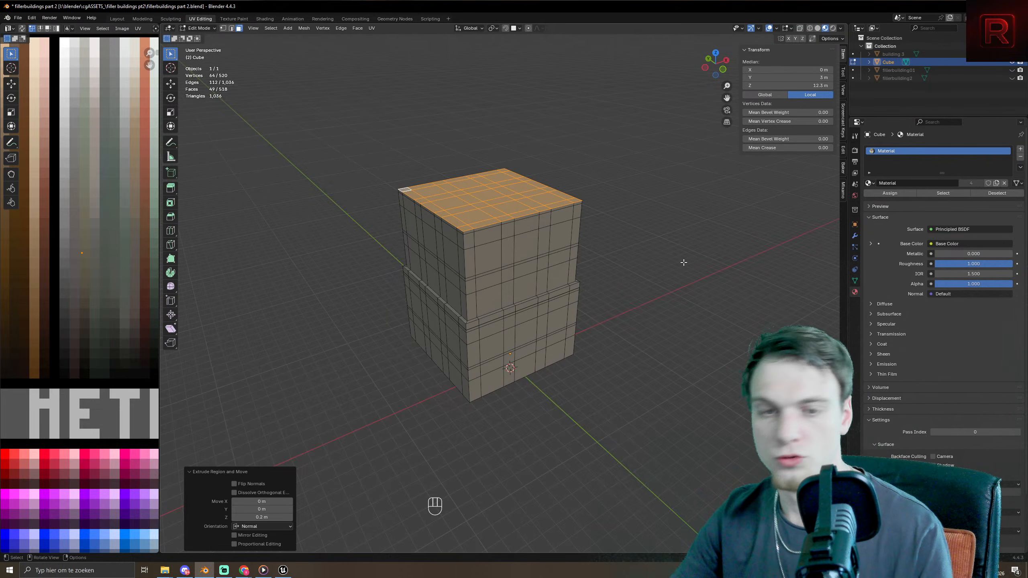
scroll(617, 241, up, 2)
shift+middle_drag(616, 241, 596, 330)
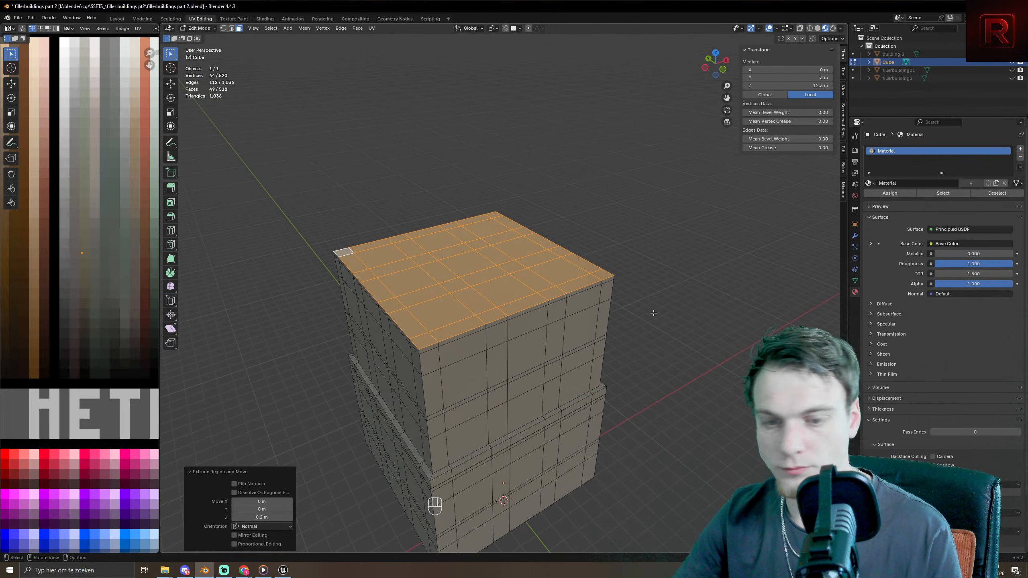
key(i)
click(637, 305)
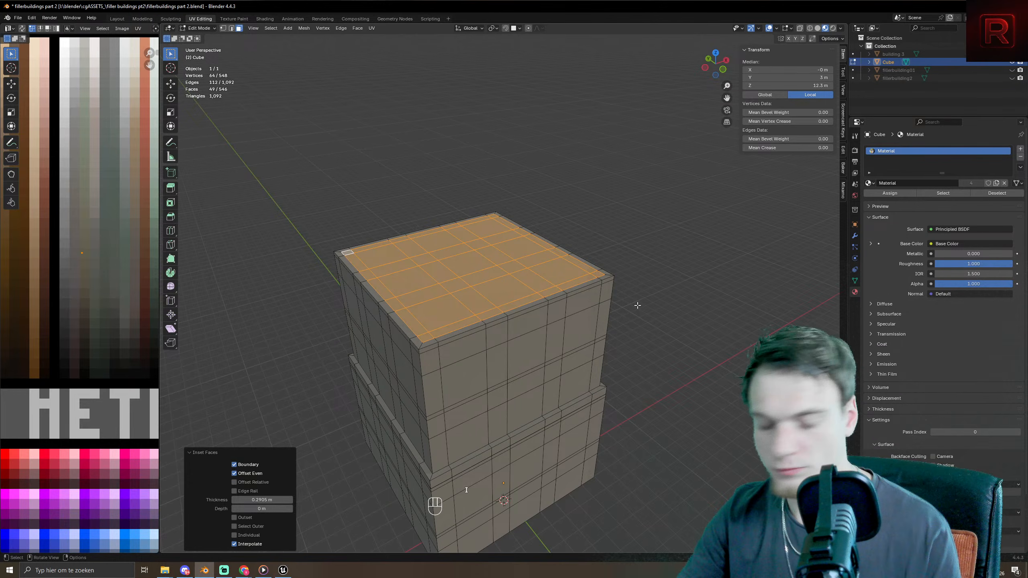
- Add another storey by extruding the inset top faces upward in three segments of 2 m, 1 m and 0.2 m
key(e)
key(2)
key(KP_Enter)
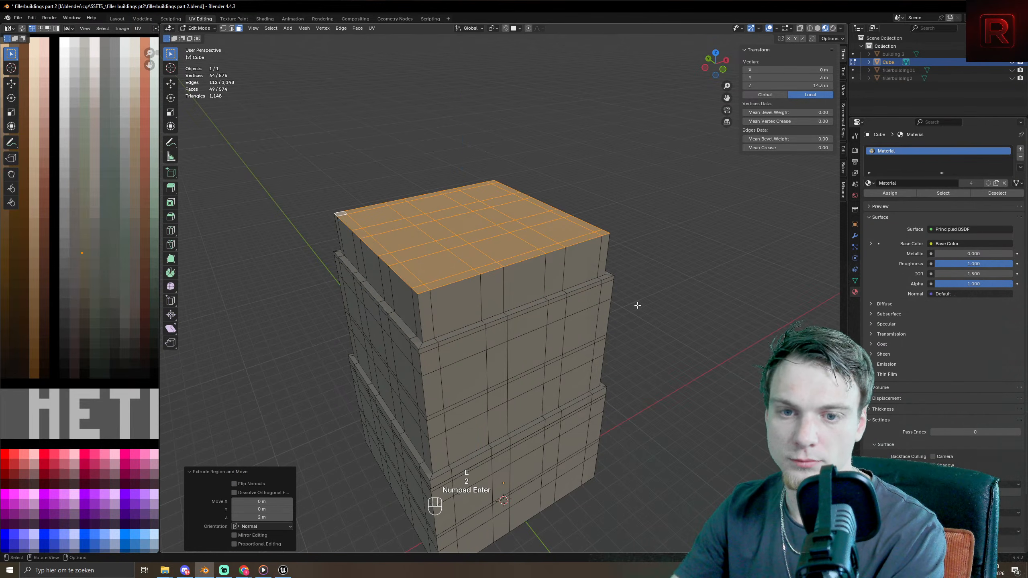
key(ctrl+z)
key(e)
key(1)
key(KP_Enter)
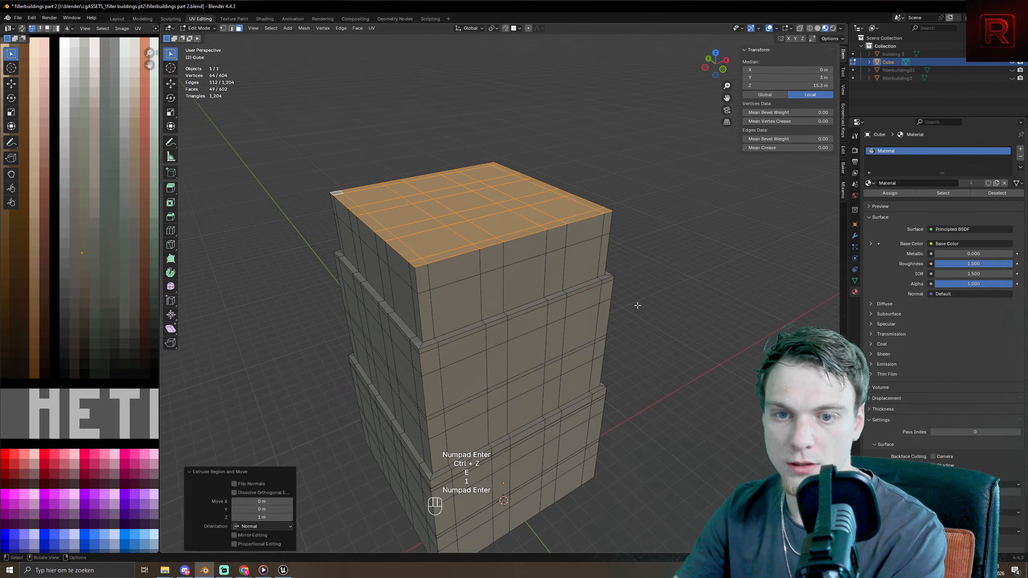
key(e)
key(KP_Decimal)
key(KP_2)
key(KP_Enter)
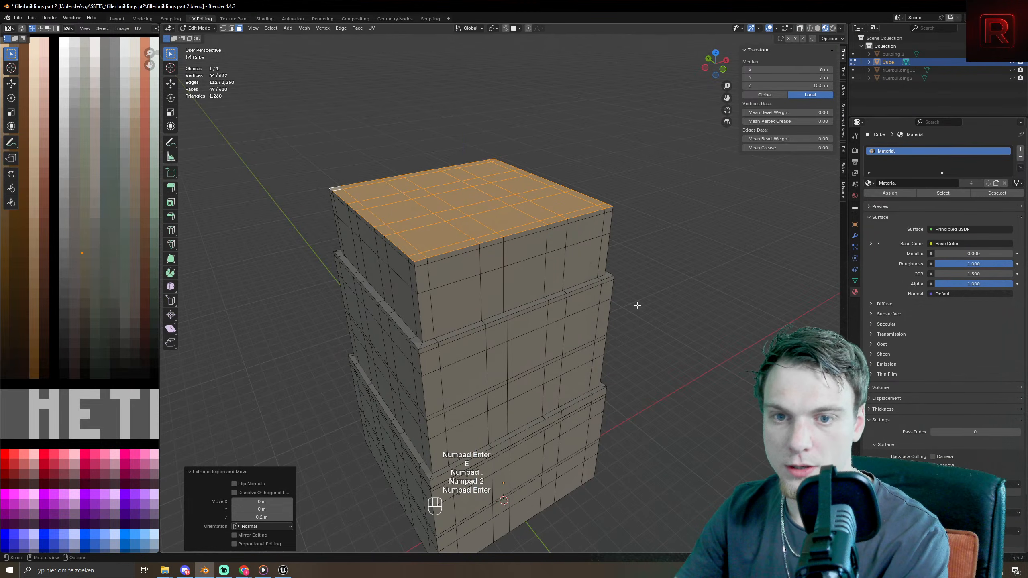
- Inset the top faces slightly, and extrude them upward by 2 m and 1 m for the next storey
key(i)
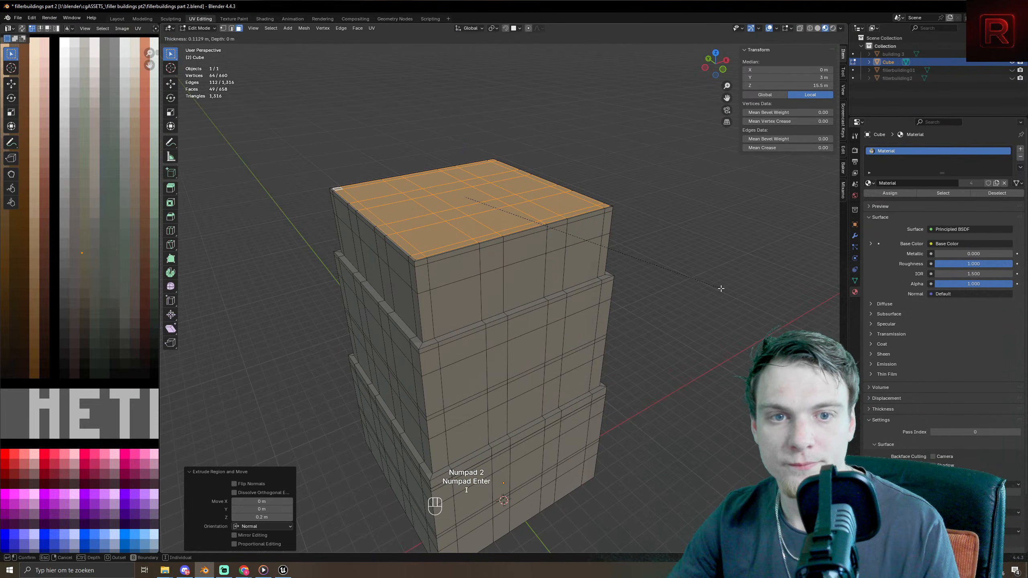
click(717, 290)
key(e)
key(2)
key(KP_Enter)
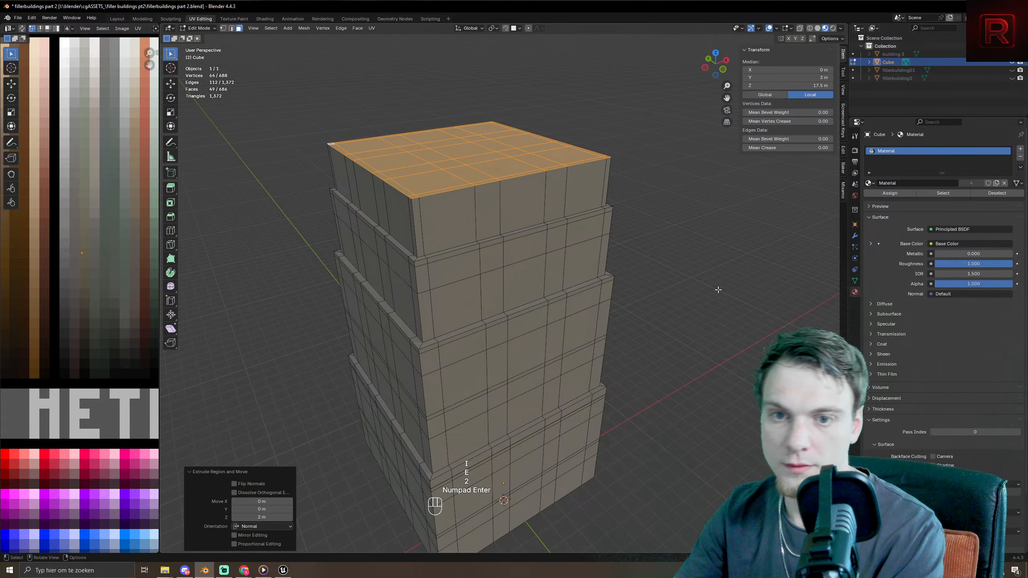
key(e)
key(1)
key(KP_Enter)
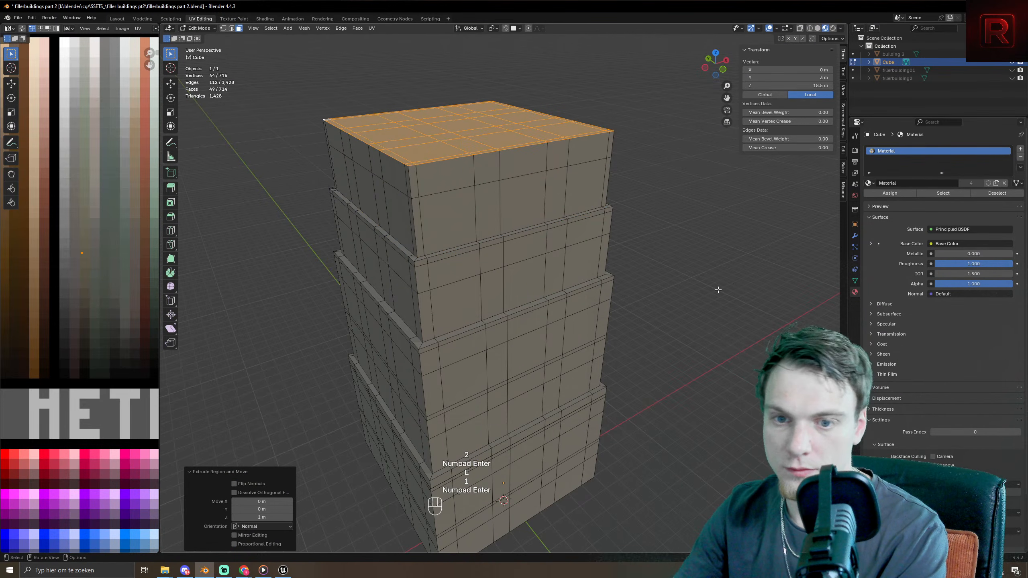
- Continue the tower straight up by repeatedly extruding the top faces in 2 m and 1 m segments
key(e)
key(2)
key(KP_Enter)
key(e)
key(1)
key(KP_Enter)
key(e)
key(2)
key(KP_Enter)
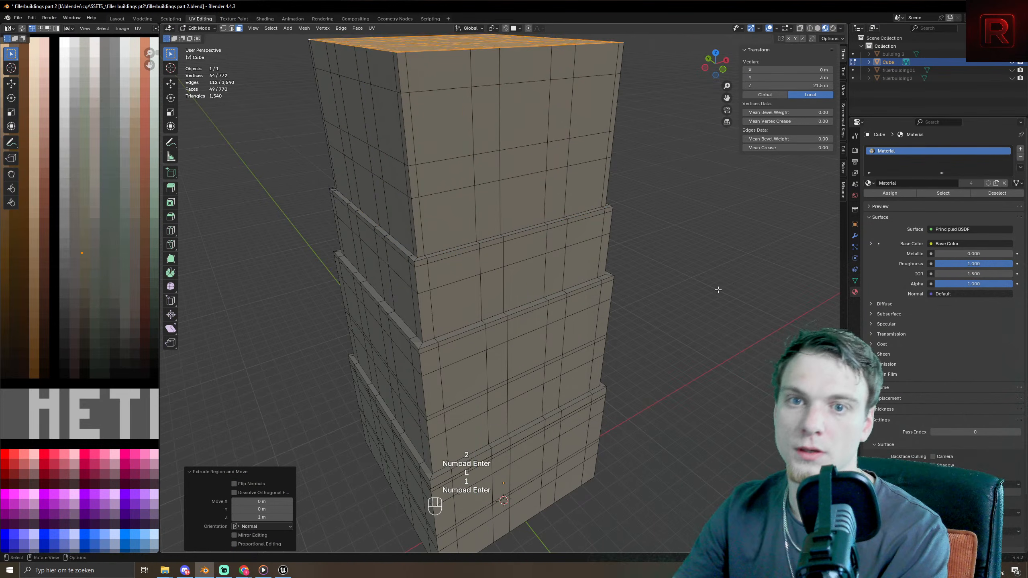
key(e)
key(1)
key(KP_Enter)
key(e)
key(1)
key(KP_Enter)
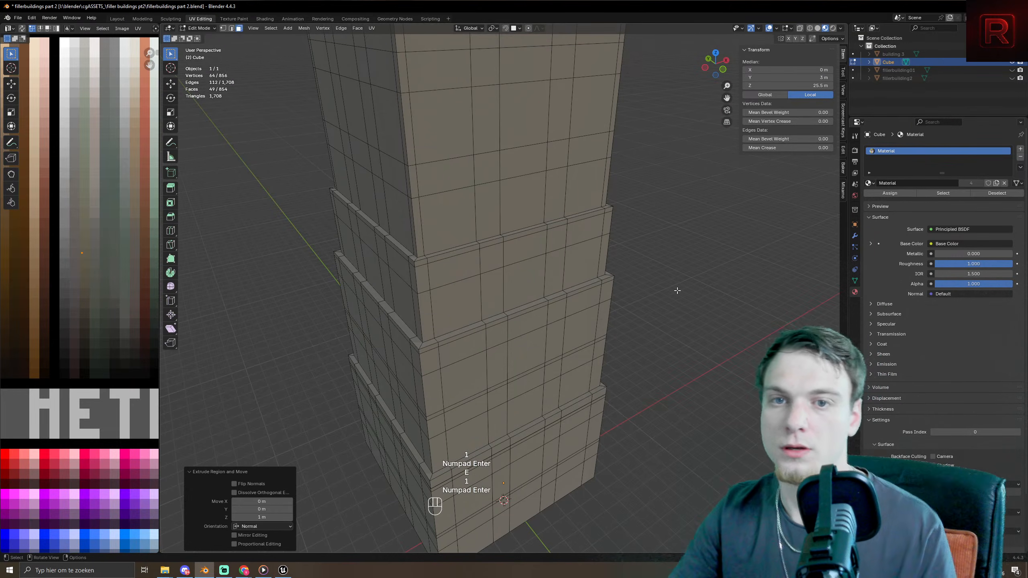
- Undo the last two 1 m extrusions and extrude the top faces upward by 1 m once
scroll(660, 281, down, 5)
scroll(659, 281, up, 4)
key(ctrl+z)
scroll(660, 281, down, 1)
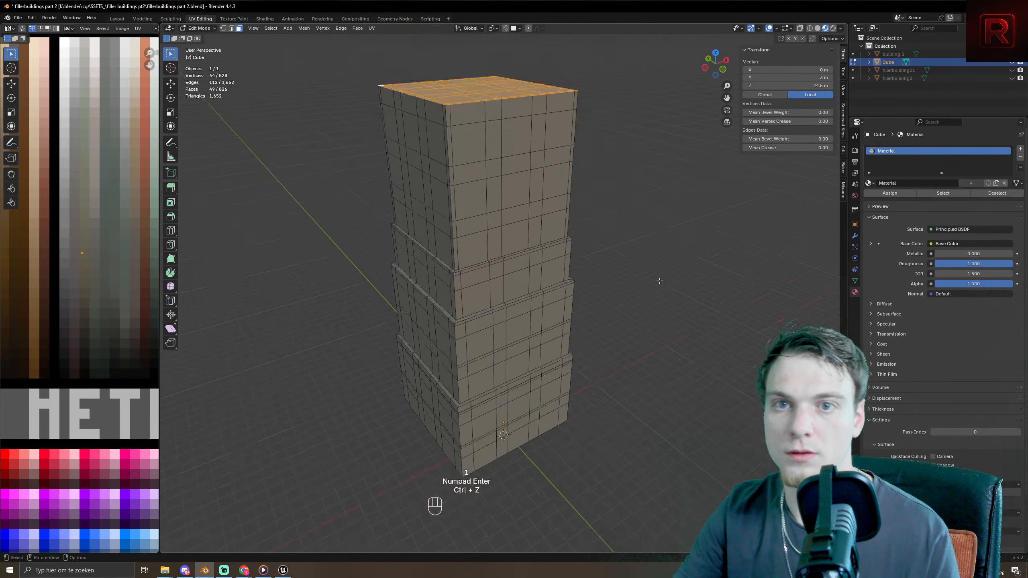
scroll(659, 281, down, 2)
key(ctrl+z)
key(e)
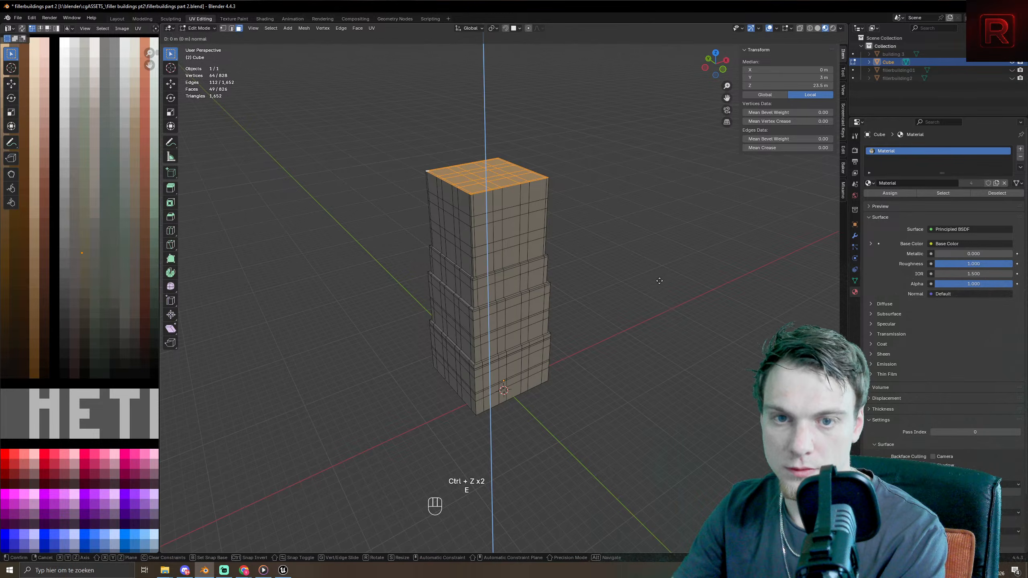
key(2)
key(BackSpace)
key(1)
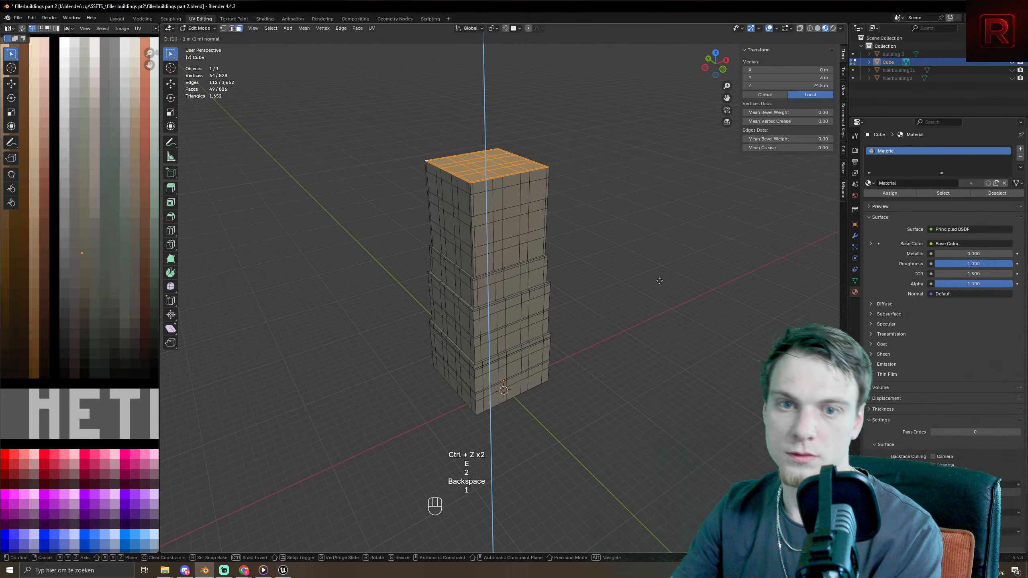
key(KP_Enter)
- Add two more storeys on top, extruding the top faces upward by 2 m and 1 m for each
key(e)
key(2)
key(KP_Enter)
key(e)
key(1)
key(KP_Enter)
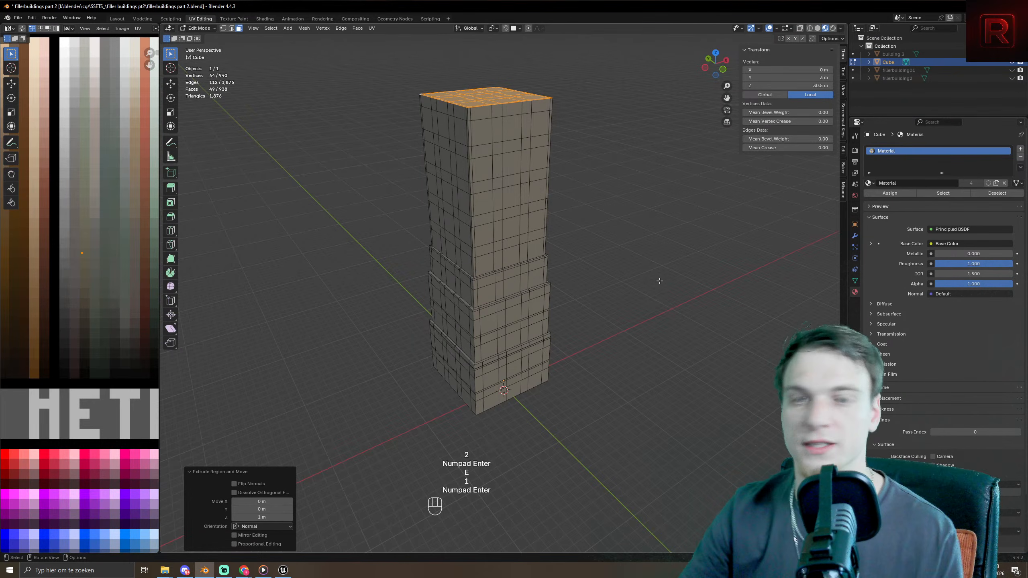
shift+middle_drag(535, 163, 512, 367)
scroll(562, 301, up, 3)
shift+middle_drag(641, 366, 652, 307)
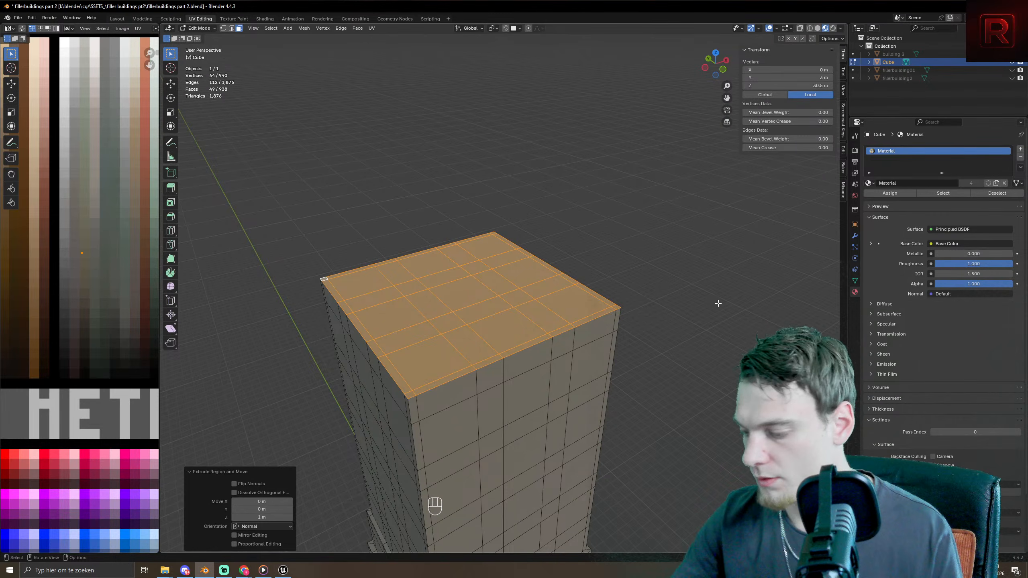
key(i)
right_click(674, 313)
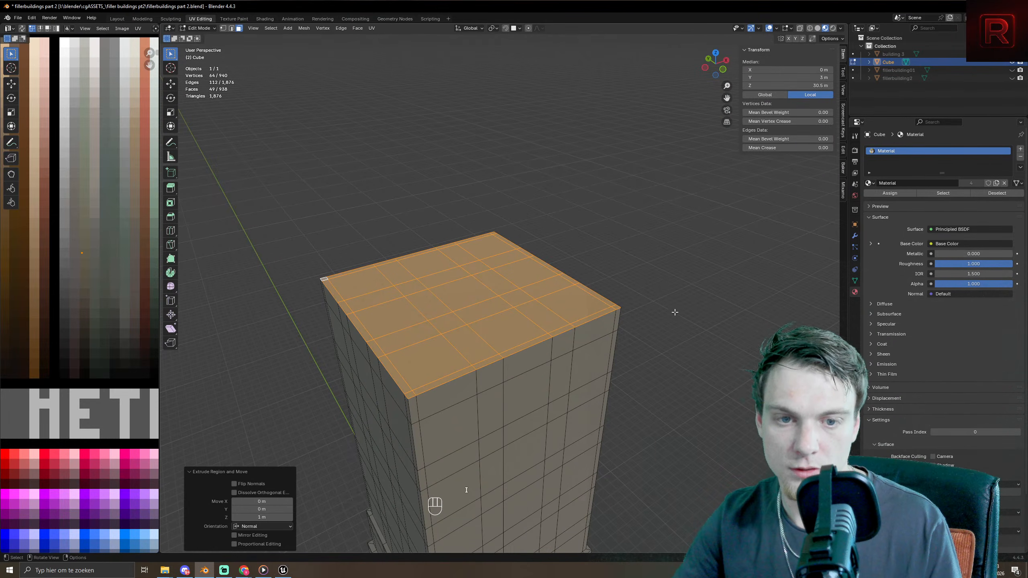
- Select the inner 5 by 5 block of faces on the tower's top, leaving out the narrow outer rim
click(547, 312)
scroll(547, 313, down, 3)
shift+click(489, 243)
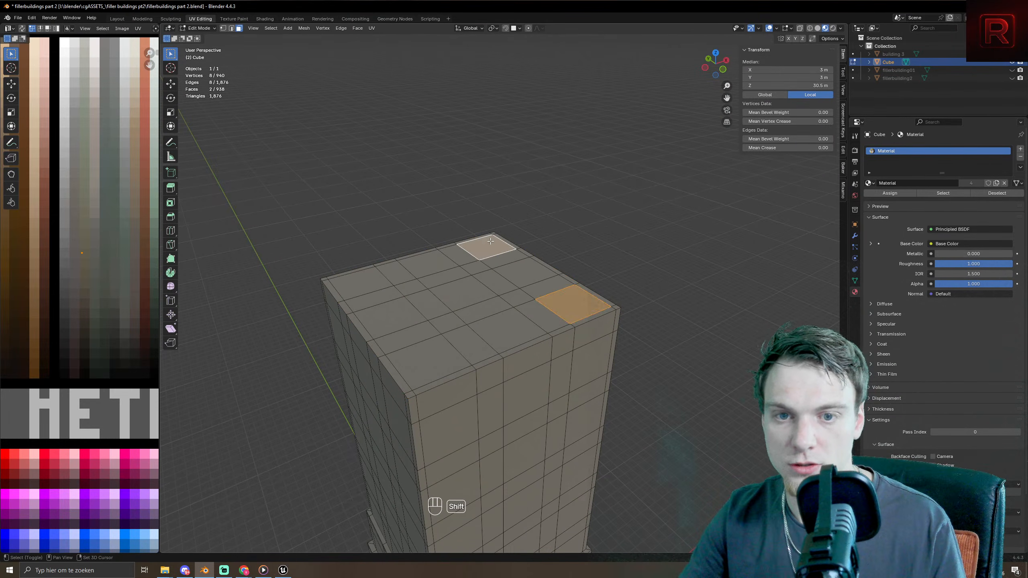
scroll(507, 275, down, 2)
key(KP_Decimal)
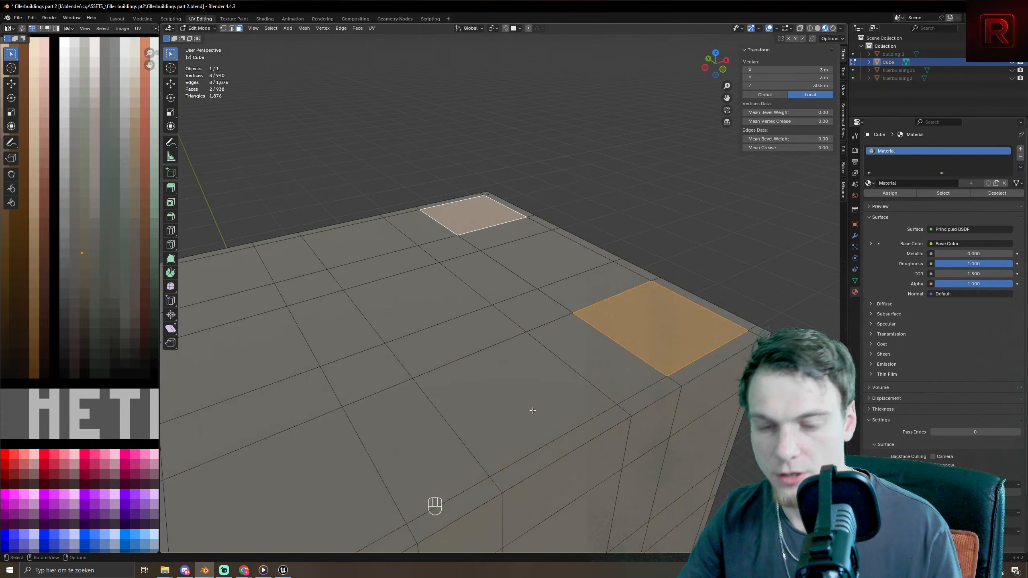
key(KP_7)
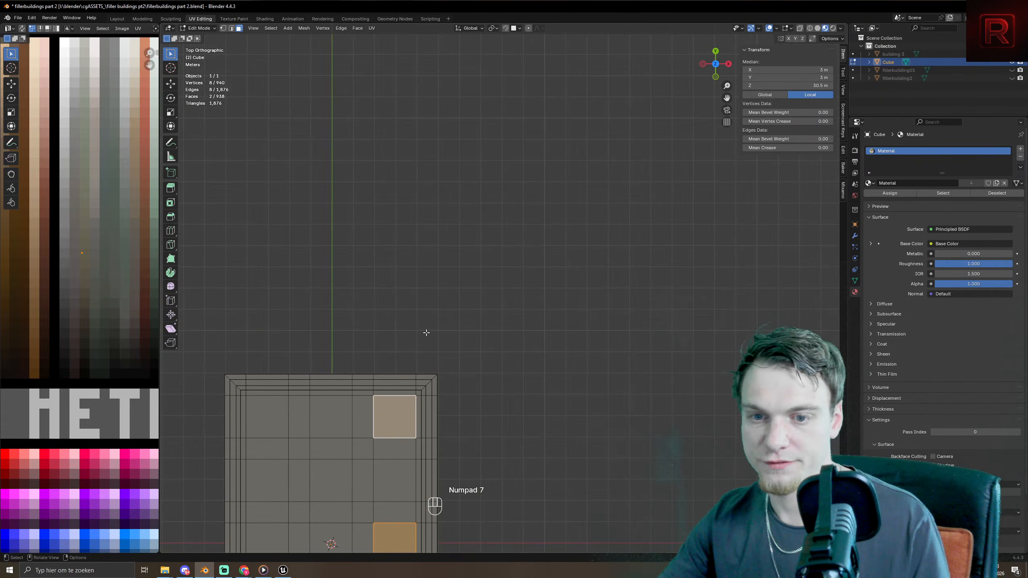
shift+middle_drag(425, 332, 426, 156)
shift+drag(271, 287, 384, 405)
middle_drag(383, 405, 477, 322)
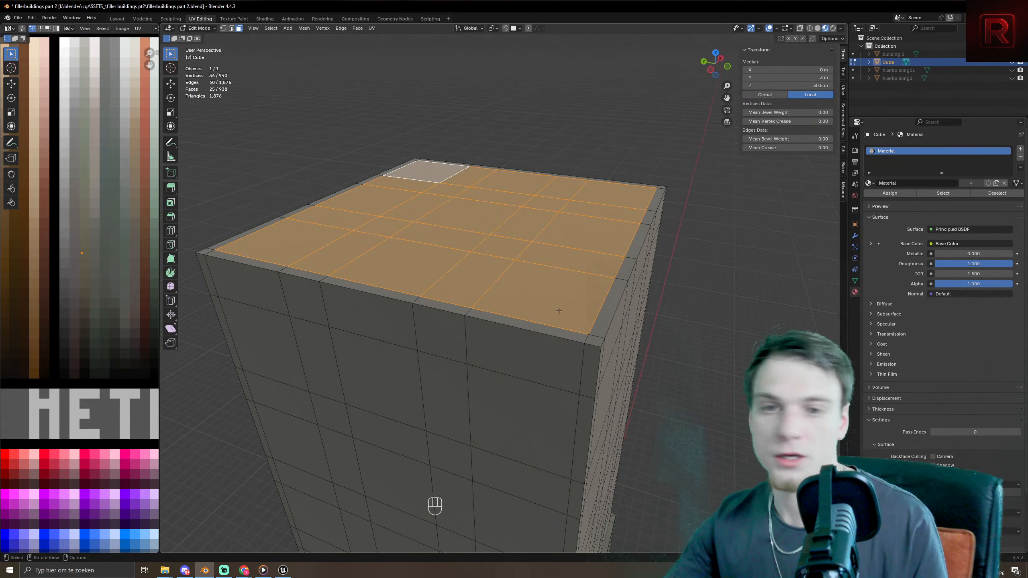
- Start a tapered roof by extruding the inner top faces about 0.58 m and about 1.35 m, scaling them inward after each extrusion
key(e)
click(605, 354)
key(s)
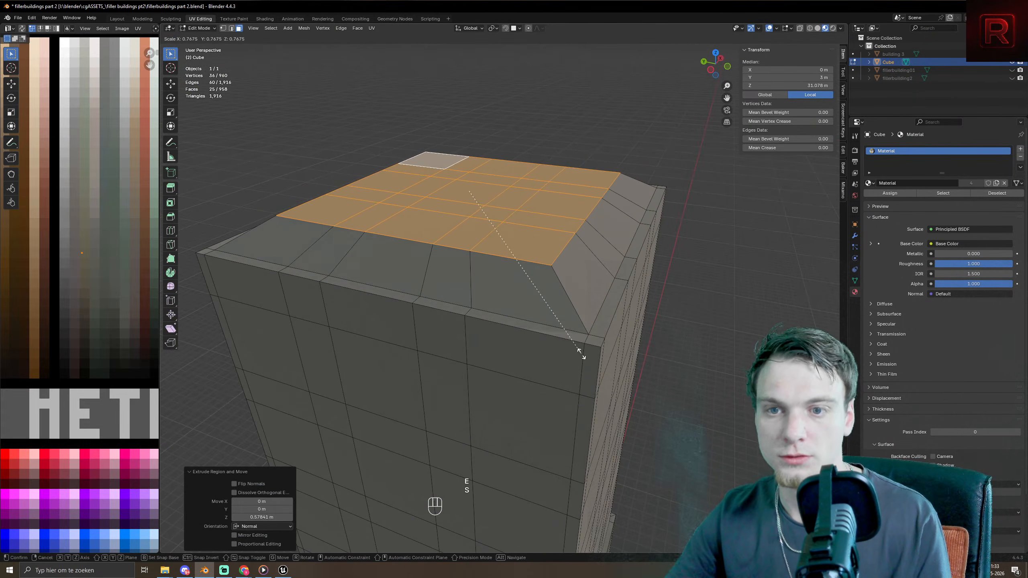
click(581, 353)
key(e)
click(576, 290)
key(s)
click(590, 381)
- Finish the tapered roof by extruding its top faces about 1.54 m and 0.72 m, scaling them inward after each extrusion
key(e)
click(572, 309)
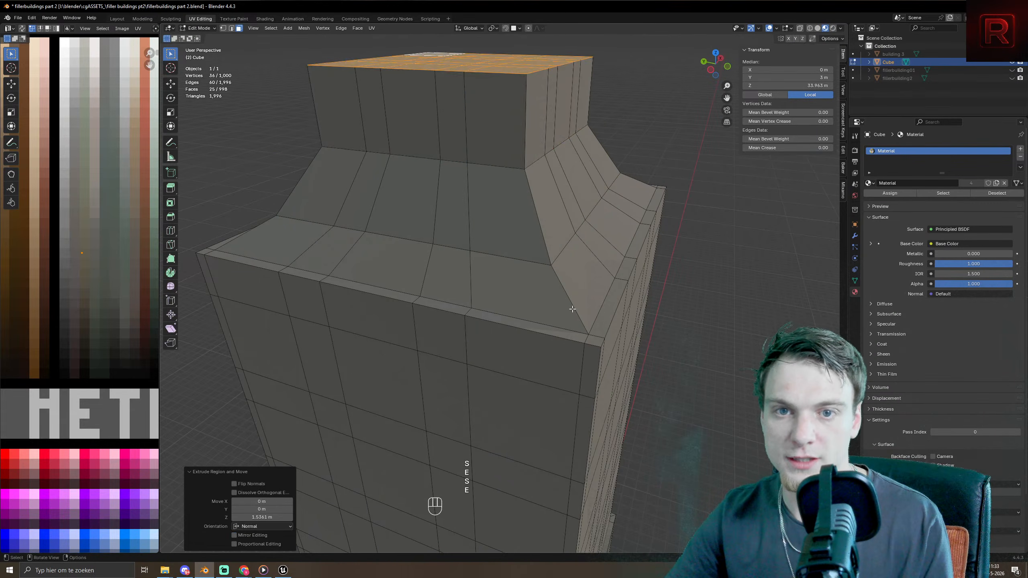
key(s)
click(550, 358)
key(e)
click(691, 406)
key(s)
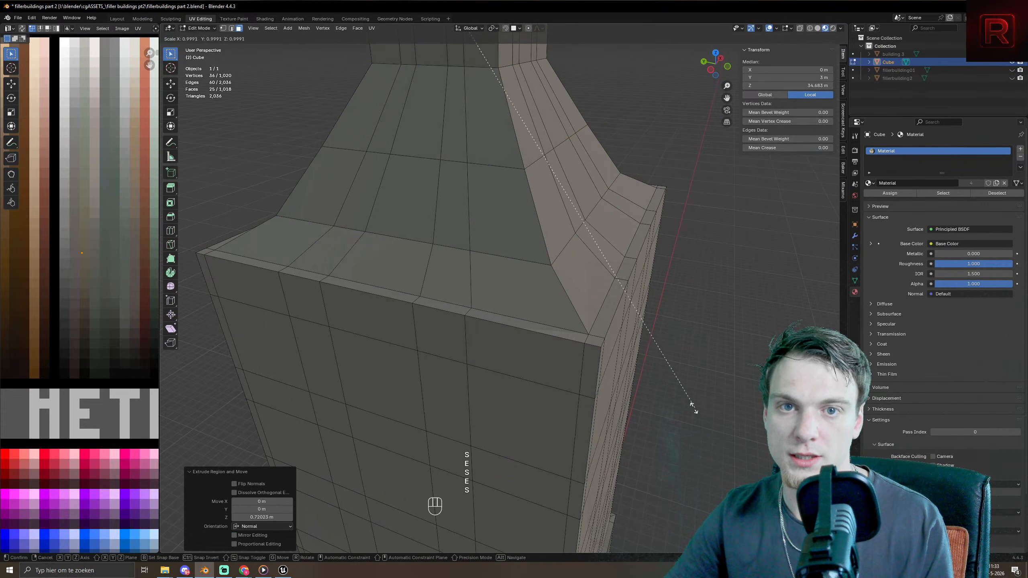
click(557, 308)
key(Tab)
scroll(590, 385, down, 6)
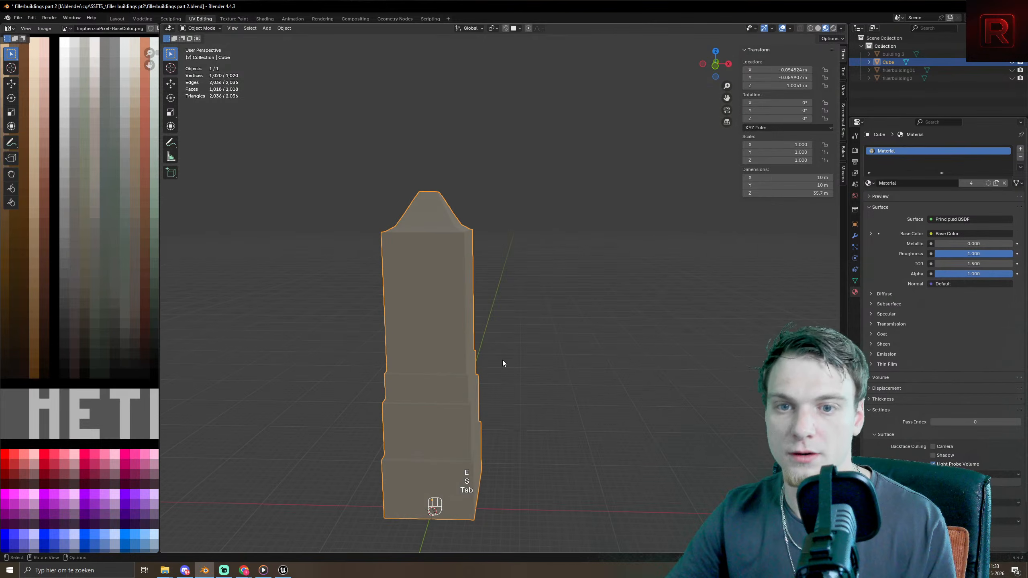
middle_drag(503, 359, 566, 351)
key(Tab)
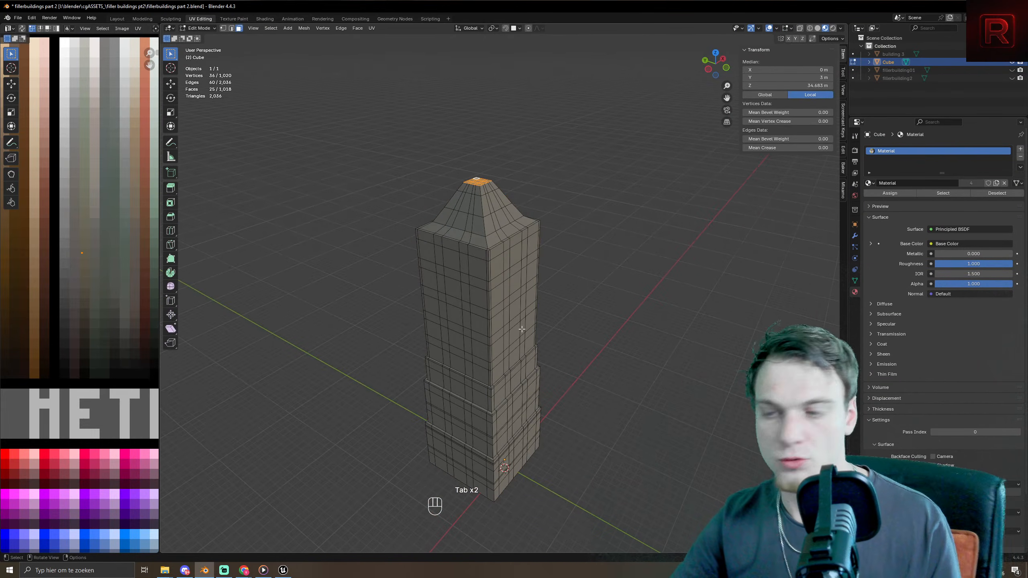
- Select the complete ring of 2 m high faces around the topmost storey below the roof
middle_drag(445, 353, 482, 328)
middle_drag(555, 338, 514, 352)
scroll(514, 352, up, 4)
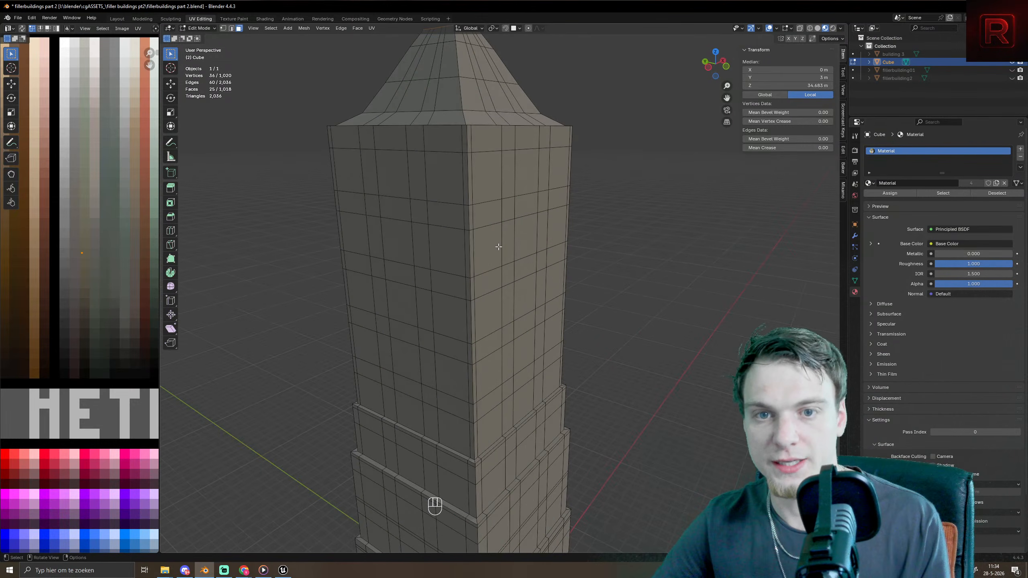
click(484, 179)
shift+click(508, 174)
shift+click(526, 172)
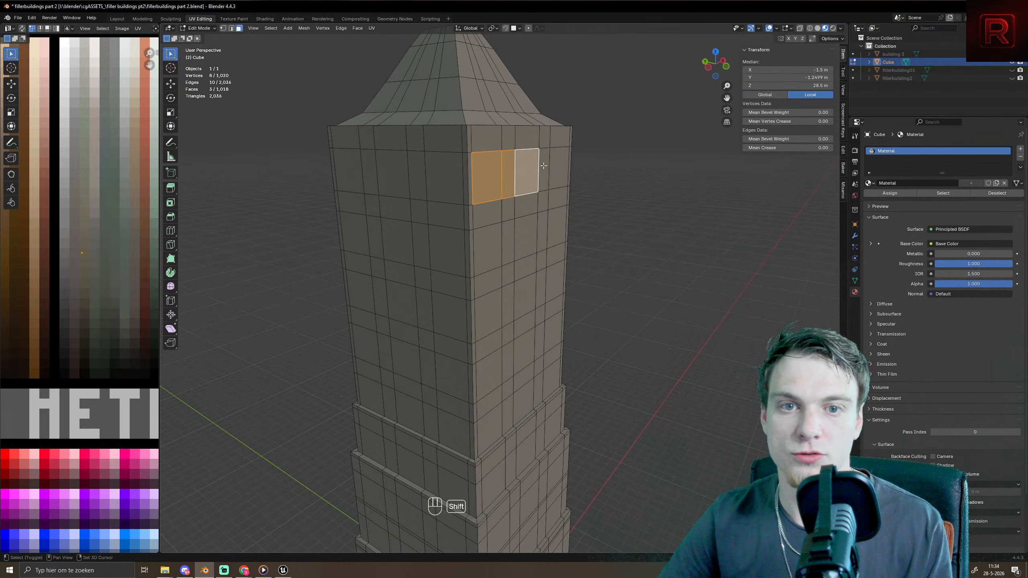
shift+click(543, 170)
shift+click(558, 168)
shift+click(455, 170)
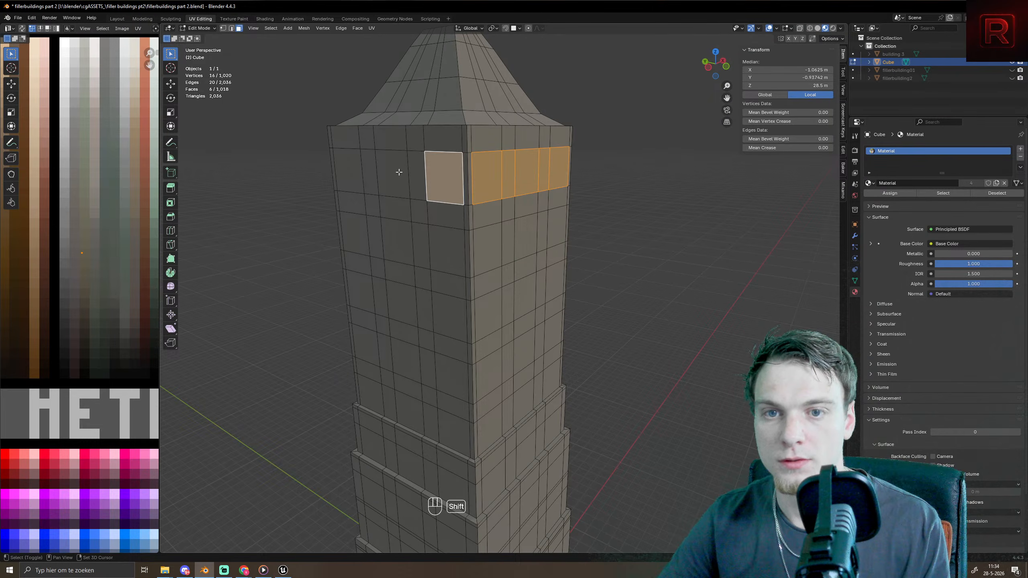
shift+click(418, 170)
shift+click(397, 173)
shift+click(354, 172)
shift+click(368, 172)
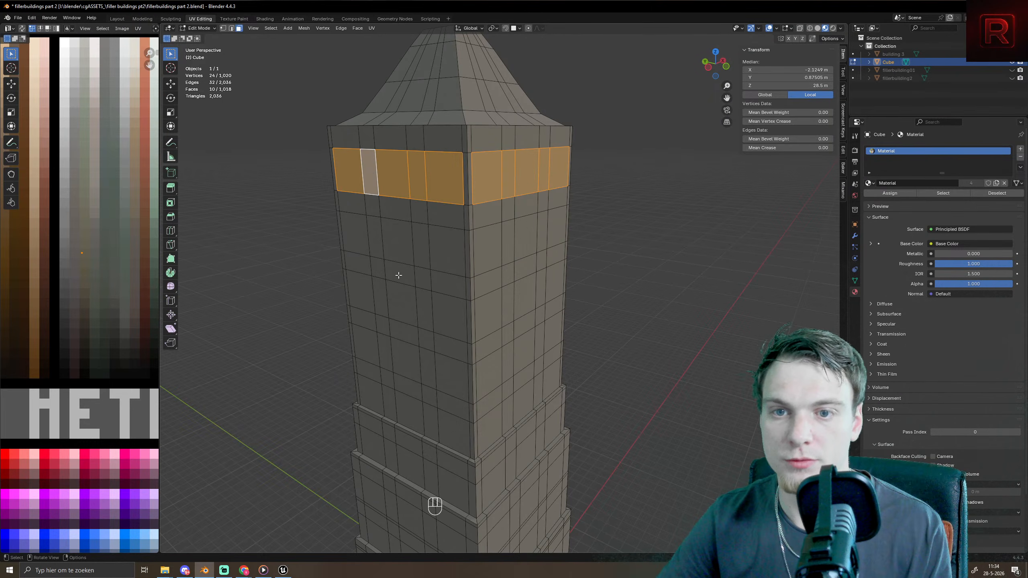
middle_drag(399, 275, 560, 215)
alt+shift+click(686, 171)
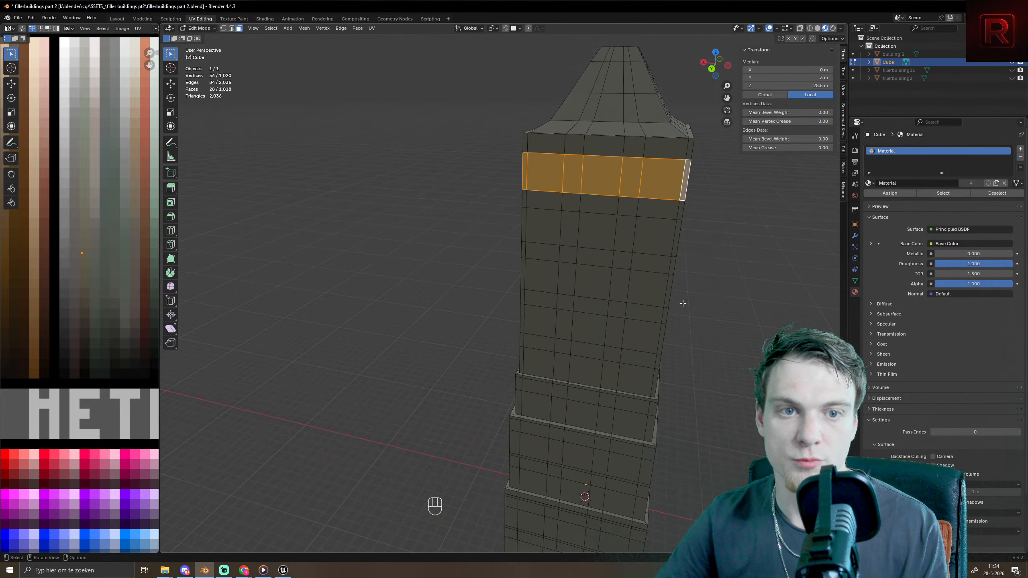
- Add the 2 m high face rings of the next three storeys down to the selection
middle_drag(683, 303, 666, 324)
scroll(631, 350, up, 4)
shift+middle_drag(624, 352, 490, 416)
key(shift+alt+space)
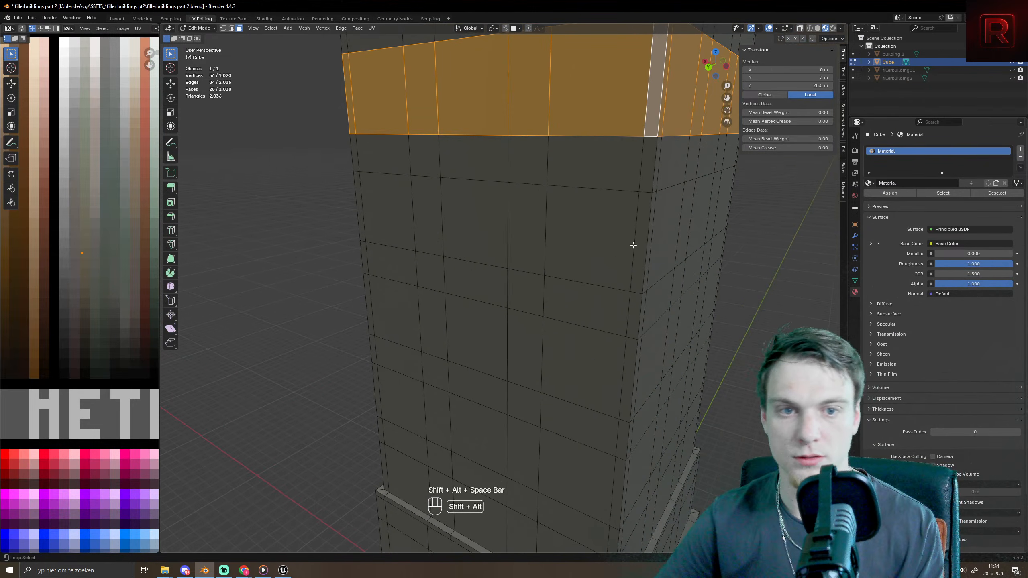
alt+shift+click(661, 225)
scroll(661, 224, down, 3)
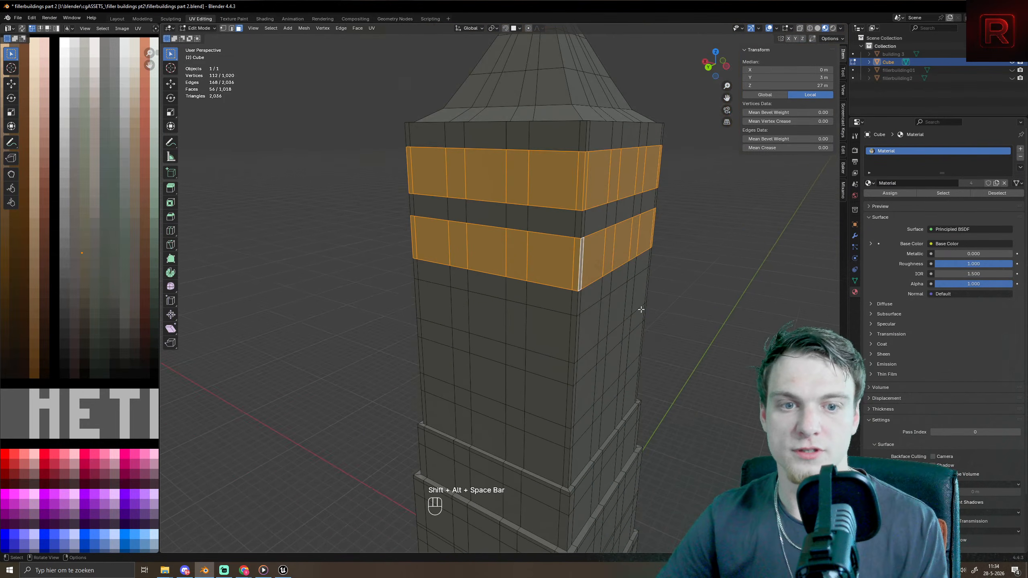
alt+shift+click(573, 338)
alt+shift+click(582, 388)
- Extend the selection with the 2 m high face rings of the five remaining storeys down to the building's base
shift+middle_drag(583, 388, 507, 330)
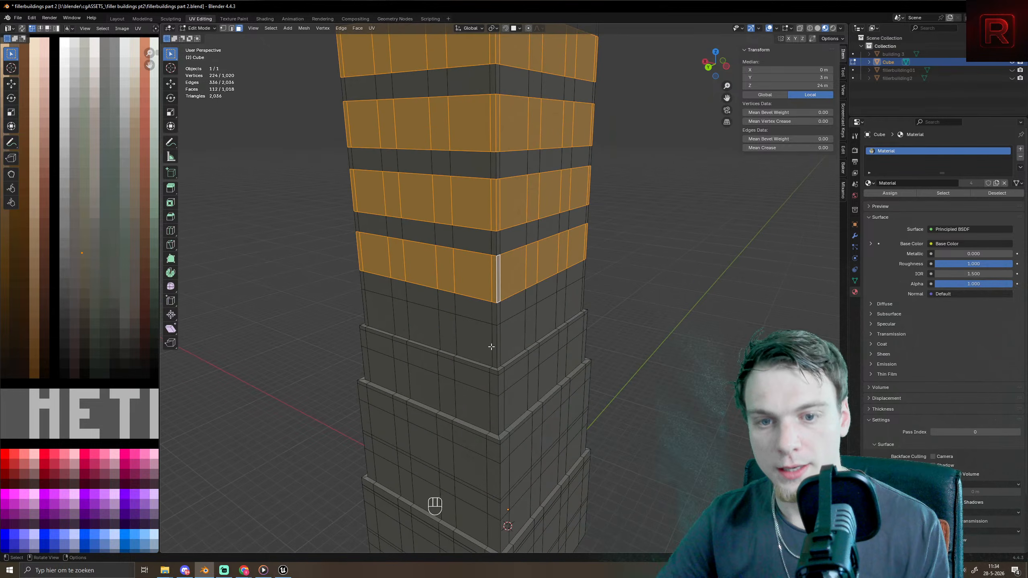
alt+shift+click(504, 352)
middle_drag(509, 426, 489, 427)
alt+shift+click(424, 372)
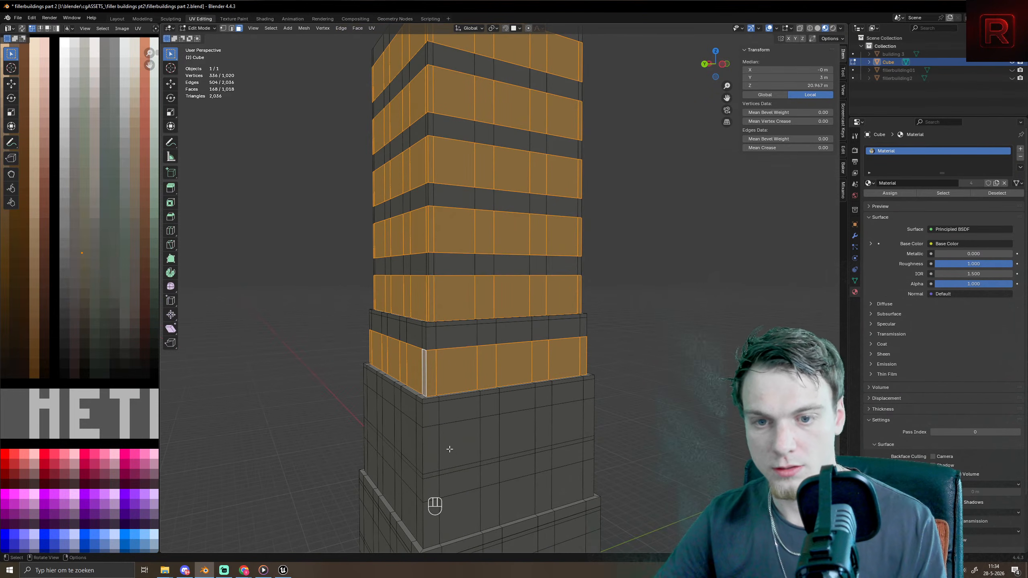
alt+shift+click(411, 448)
shift+middle_drag(411, 448, 454, 380)
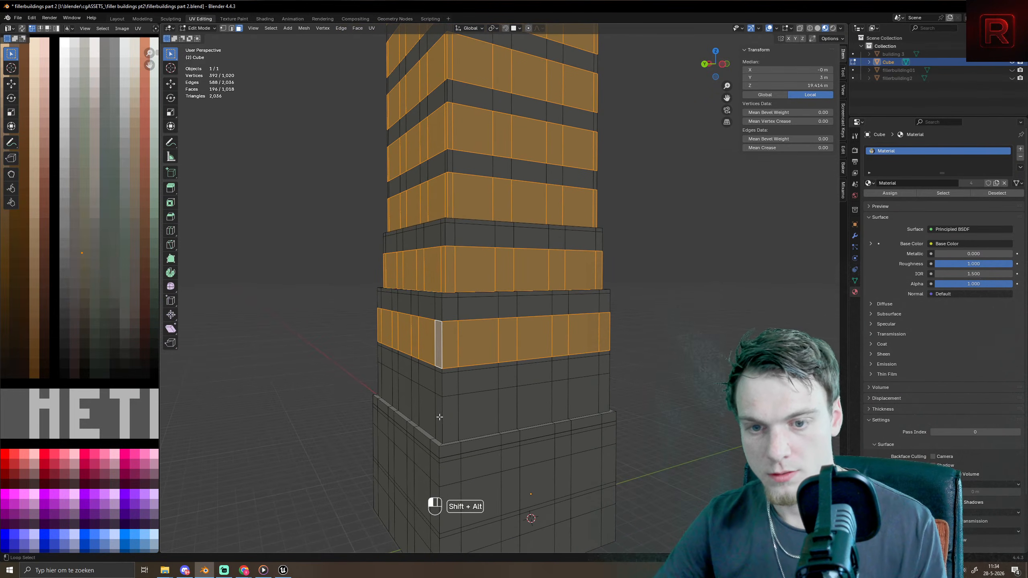
alt+shift+click(463, 419)
shift+middle_drag(463, 419, 477, 360)
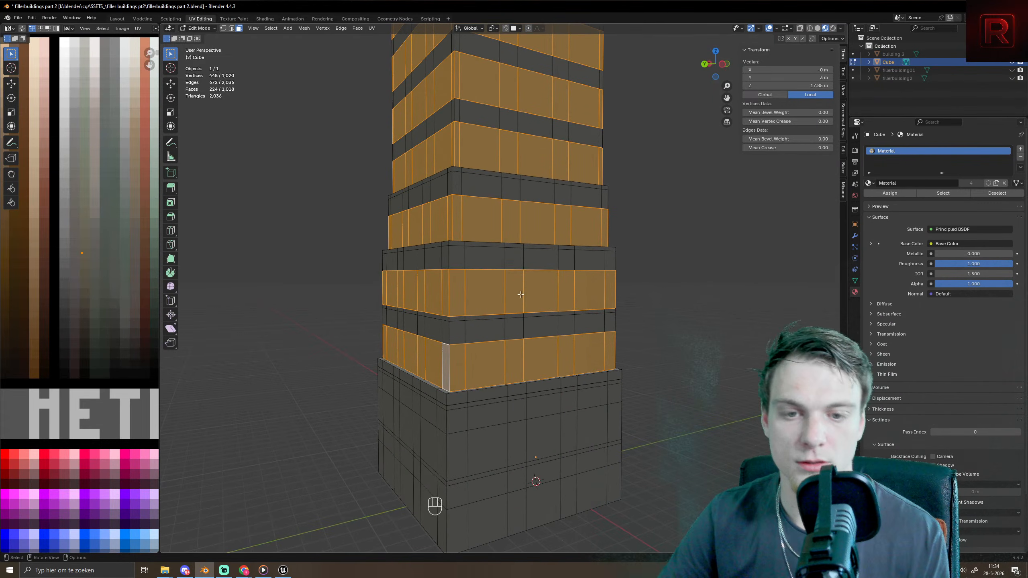
middle_drag(520, 295, 496, 467)
alt+shift+click(521, 475)
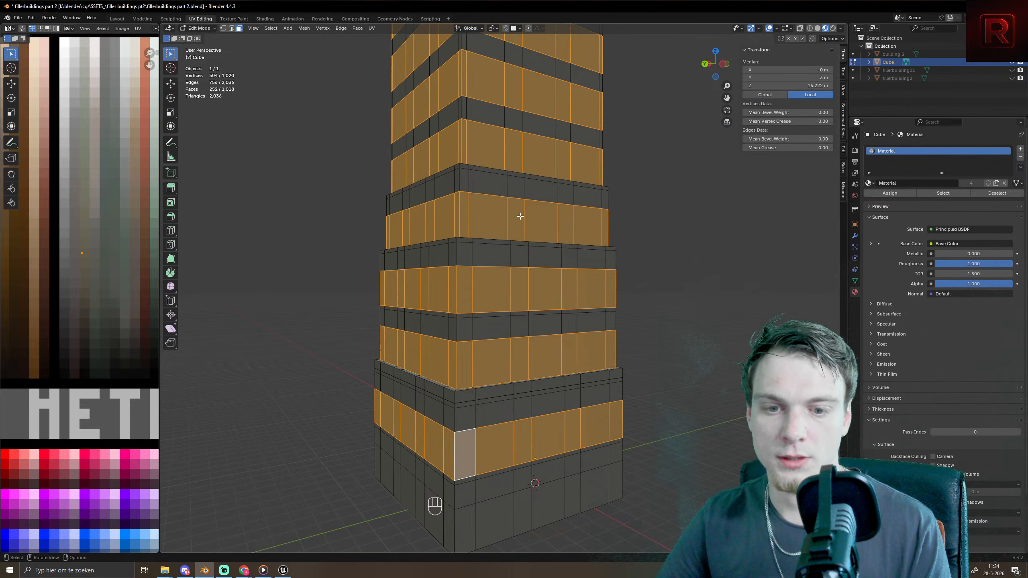
scroll(521, 216, down, 5)
middle_drag(551, 211, 566, 259)
scroll(586, 269, up, 2)
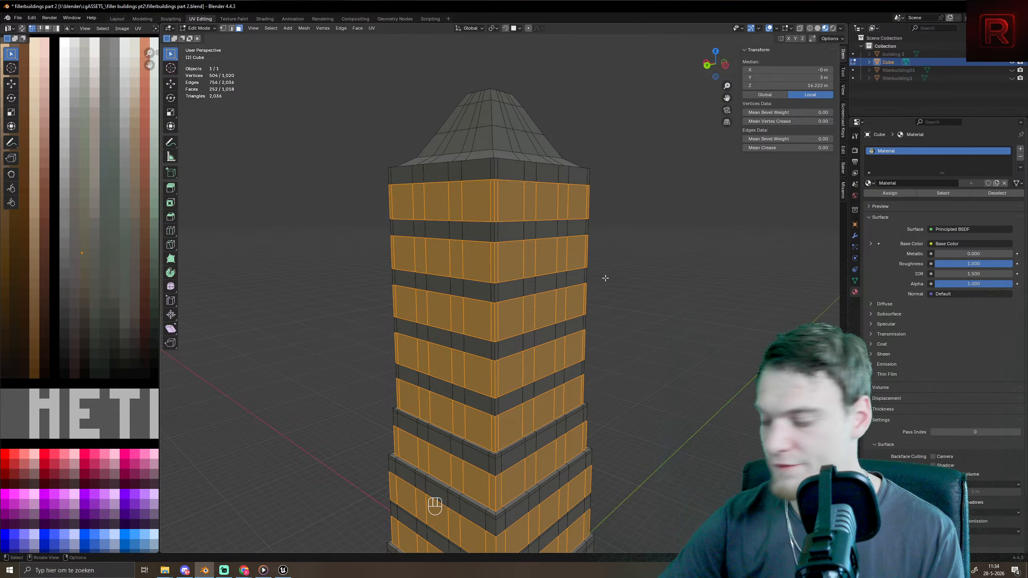
key(i)
key(i)
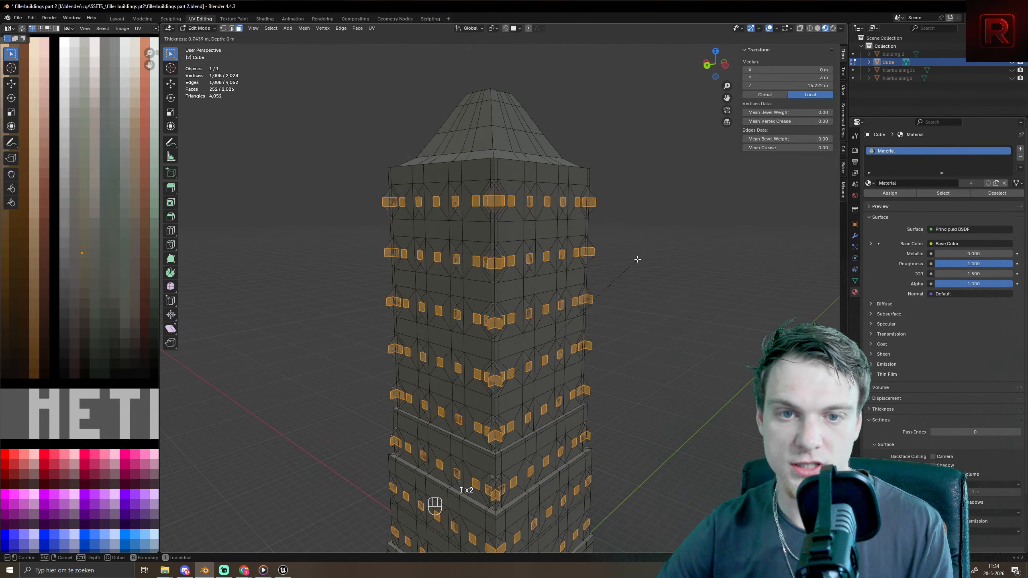
right_click(708, 230)
- Deselect the two narrow faces meeting at the tower's front corner on the top two window bands
scroll(479, 153, up, 4)
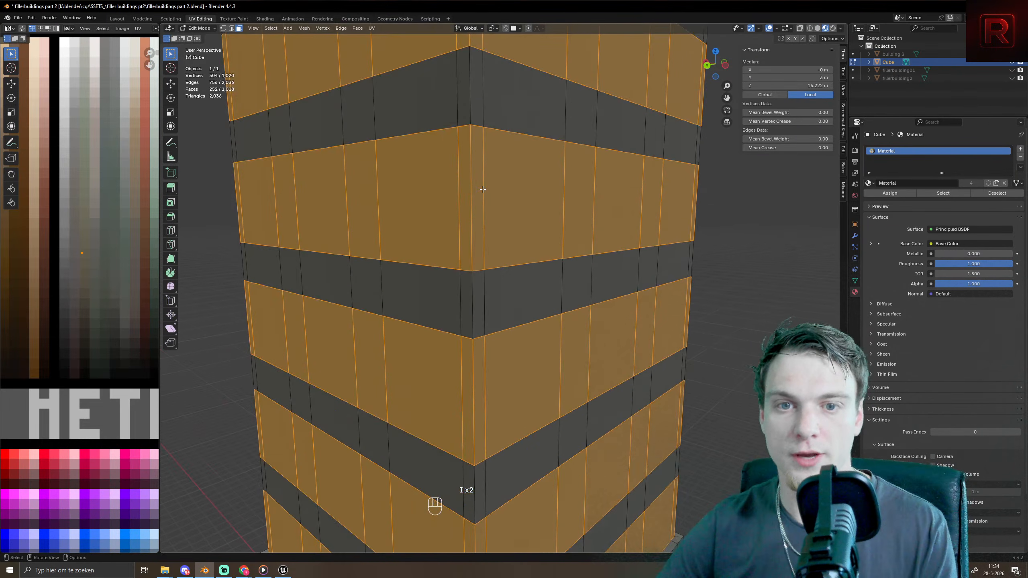
shift+middle_drag(490, 97, 510, 244)
alt+shift+click(509, 245)
key(ctrl+z)
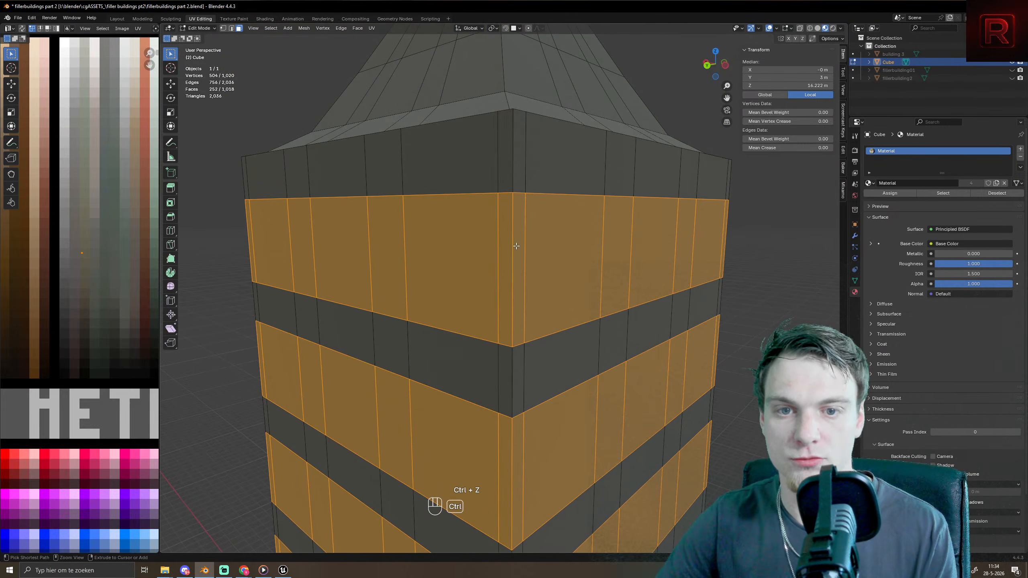
shift+click(508, 245)
shift+click(519, 251)
shift+scroll(526, 246, down, 4)
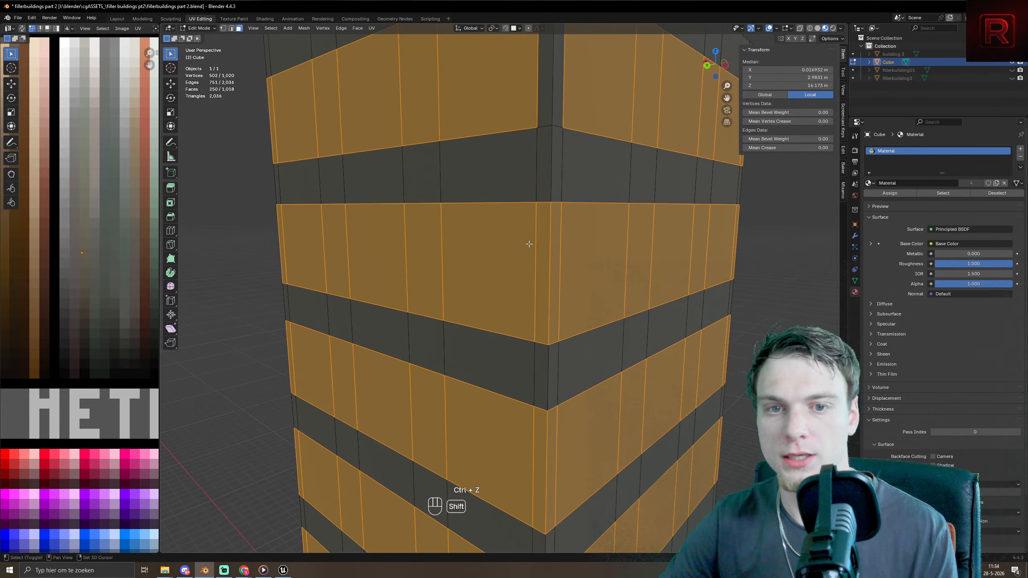
shift+click(554, 243)
shift+click(547, 243)
- Remove the front corner's two adjoining faces from the selection on the third and fourth window bands down
shift+scroll(549, 243, down, 3)
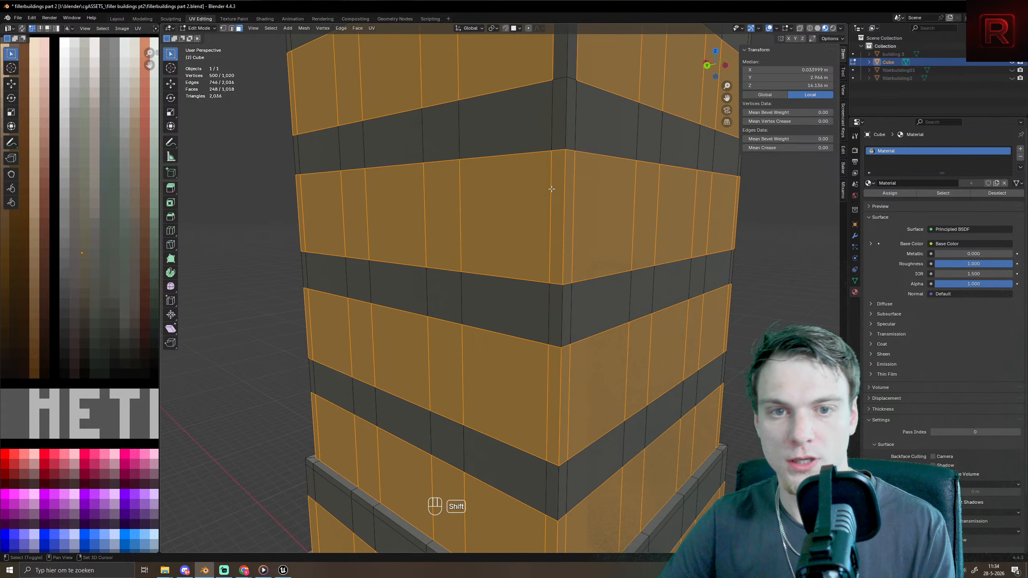
shift+click(561, 189)
shift+click(563, 190)
shift+scroll(566, 194, down, 3)
shift+click(575, 293)
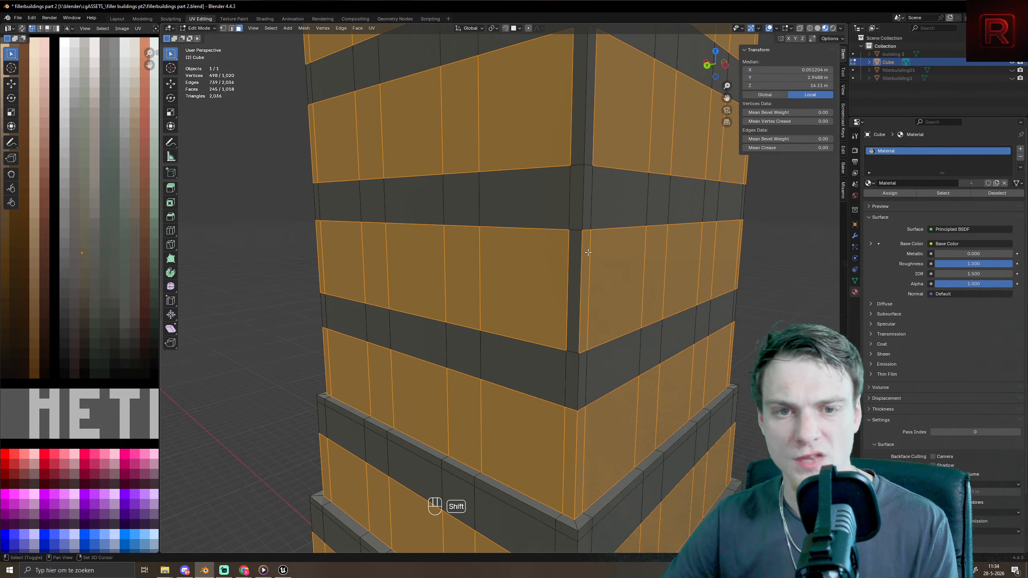
shift+click(582, 296)
- Deselect the adjoining face pairs at the front corner on the fifth and sixth window bands down
shift+scroll(559, 308, down, 3)
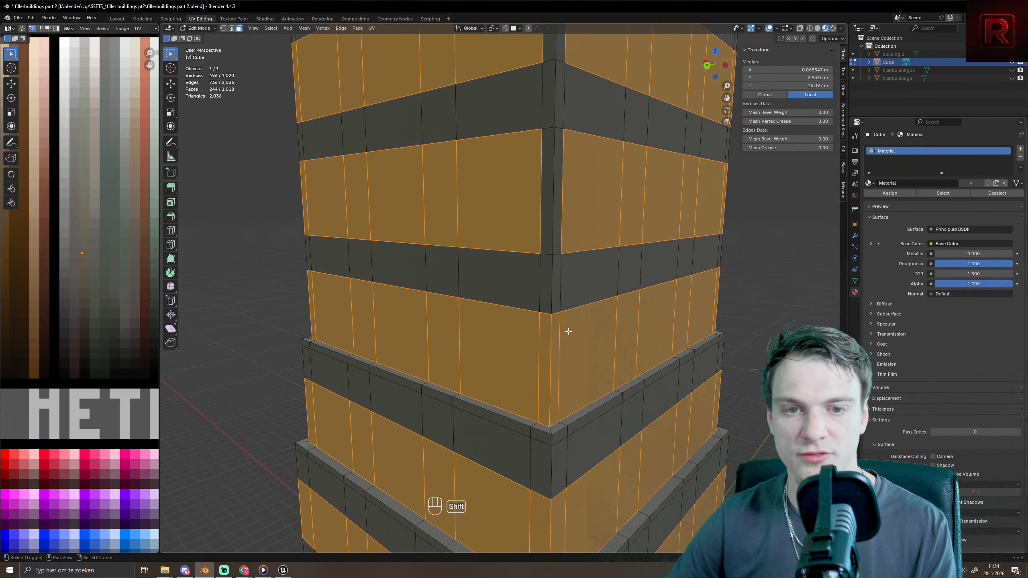
shift+click(552, 324)
shift+click(542, 324)
shift+scroll(542, 320, down, 3)
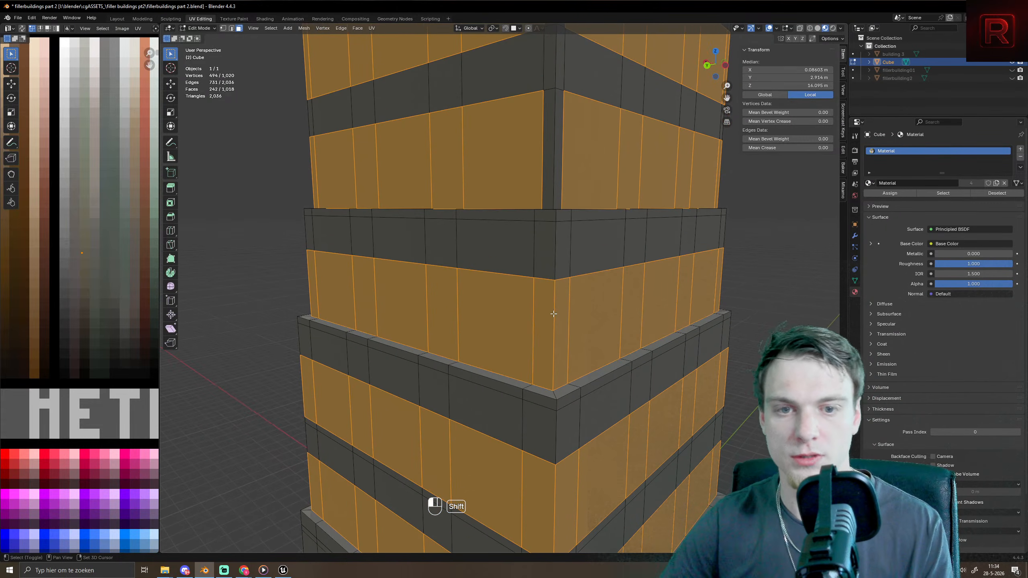
shift+click(551, 291)
shift+click(561, 293)
- Deselect the front corner's adjoining face pairs on the three lowest window bands
shift+scroll(586, 243, down, 3)
shift+scroll(589, 233, down, 3)
shift+click(571, 289)
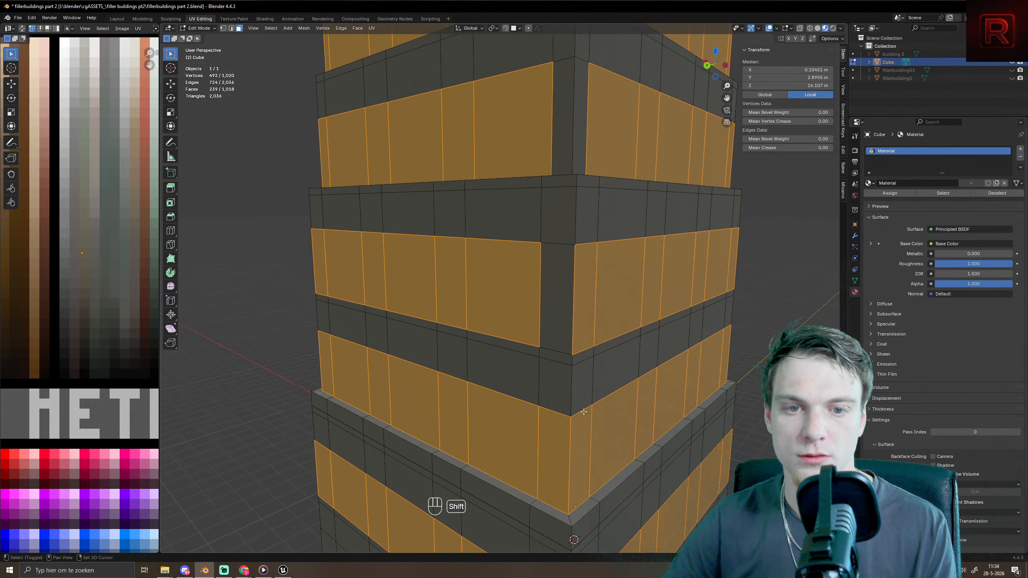
shift+click(577, 308)
shift+click(575, 441)
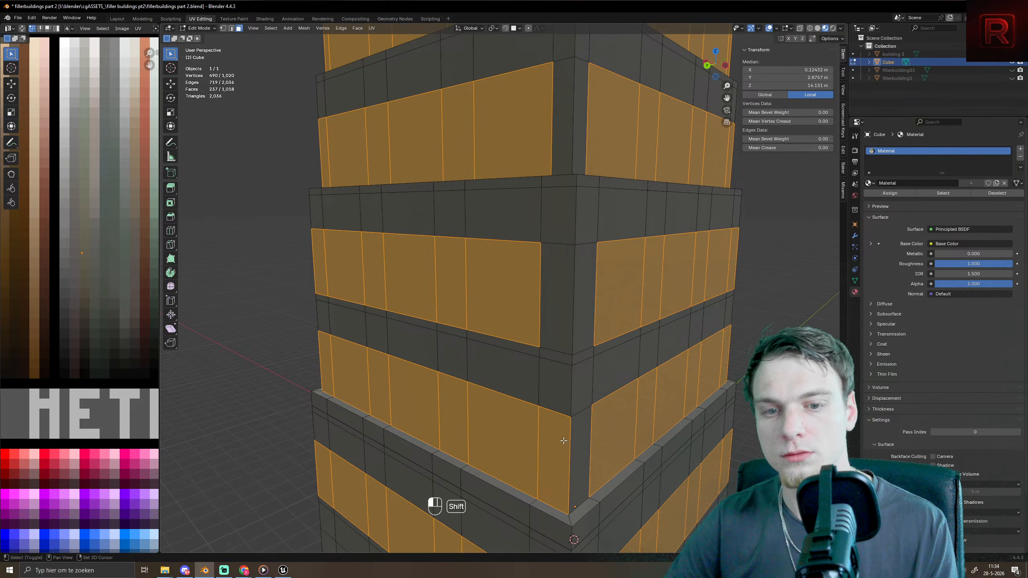
shift+click(563, 441)
shift+scroll(564, 421, down, 3)
shift+click(564, 395)
shift+click(573, 390)
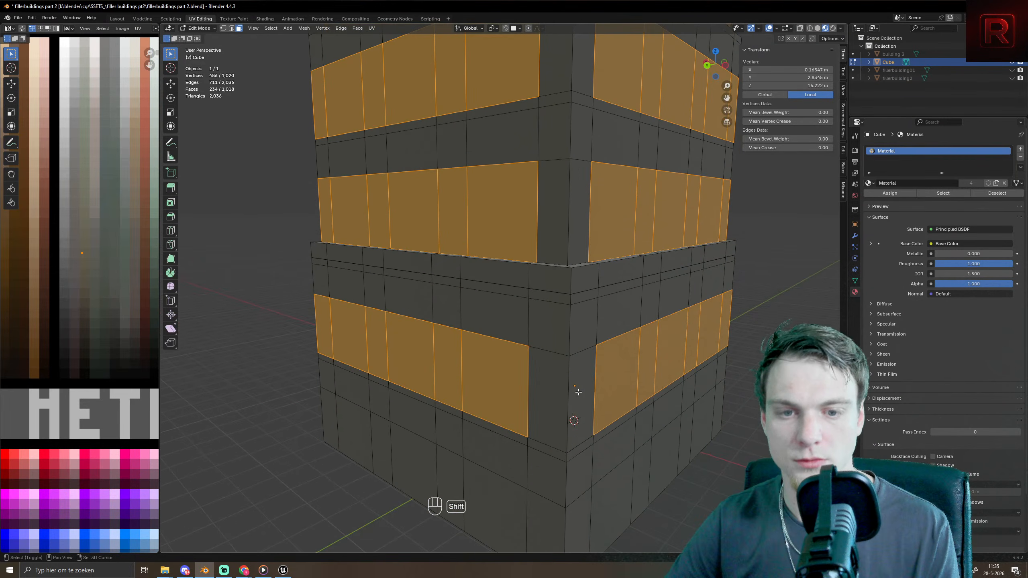
- Deselect the two faces meeting at the tower's second corner on the two lowest window bands
scroll(574, 390, down, 3)
shift+scroll(573, 390, down, 3)
middle_drag(573, 390, 606, 384)
scroll(606, 384, up, 3)
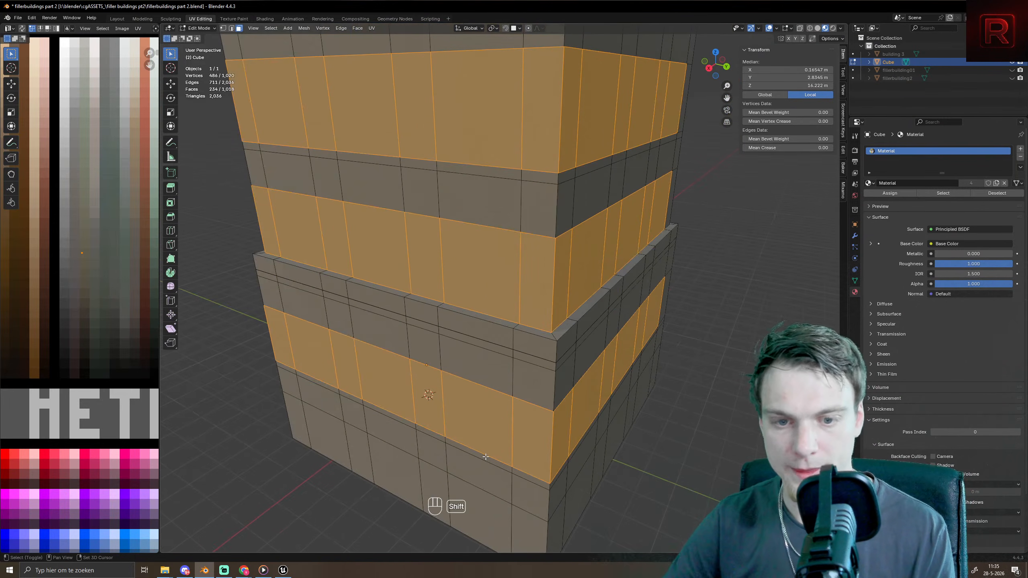
shift+click(552, 429)
shift+click(564, 420)
shift+scroll(563, 420, up, 2)
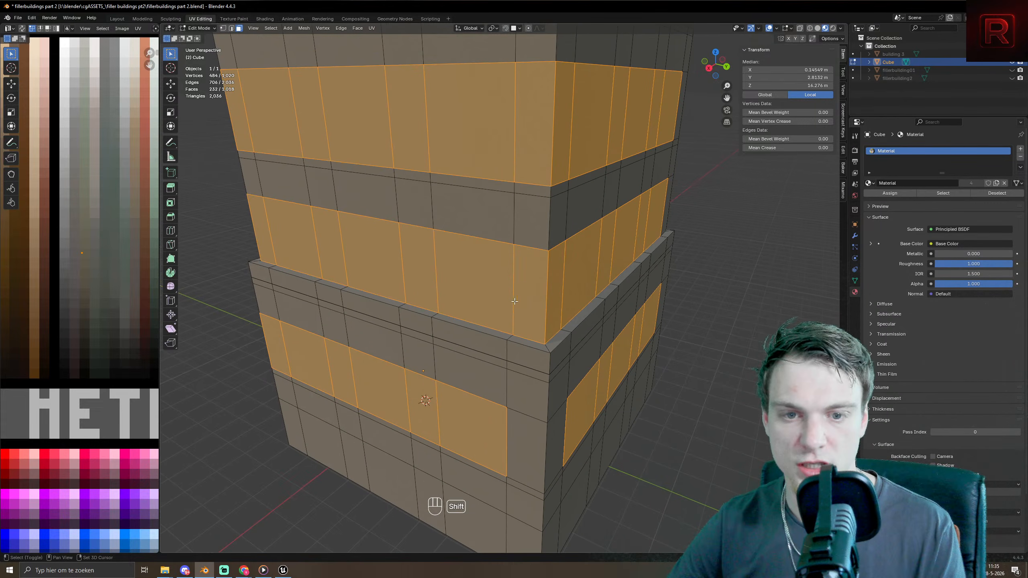
shift+click(541, 296)
shift+click(552, 280)
- Remove the second corner's adjoining face pairs from the selection on the third and fourth window bands up
shift+scroll(551, 281, up, 2)
shift+click(537, 174)
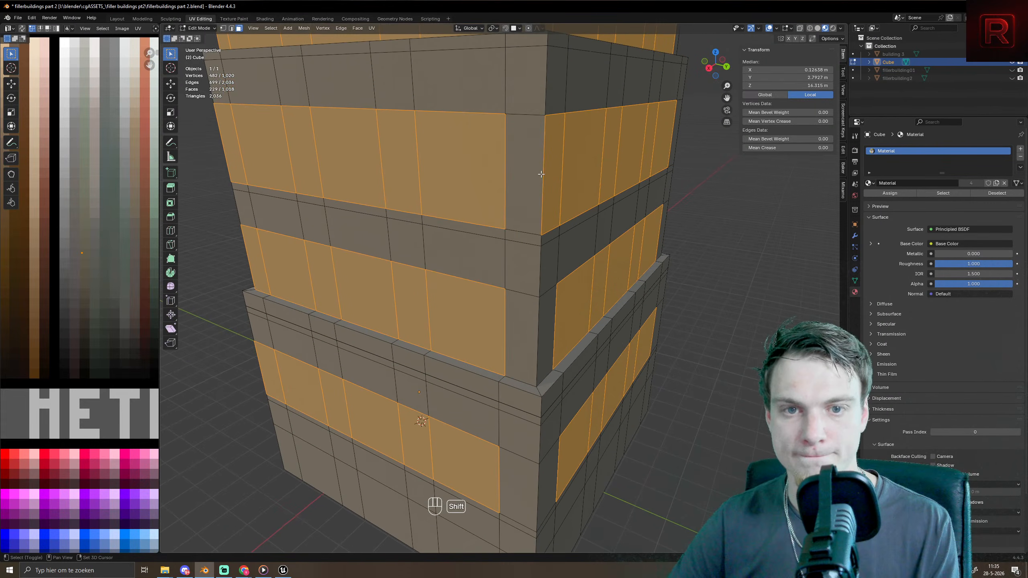
shift+click(546, 173)
shift+scroll(541, 175, up, 3)
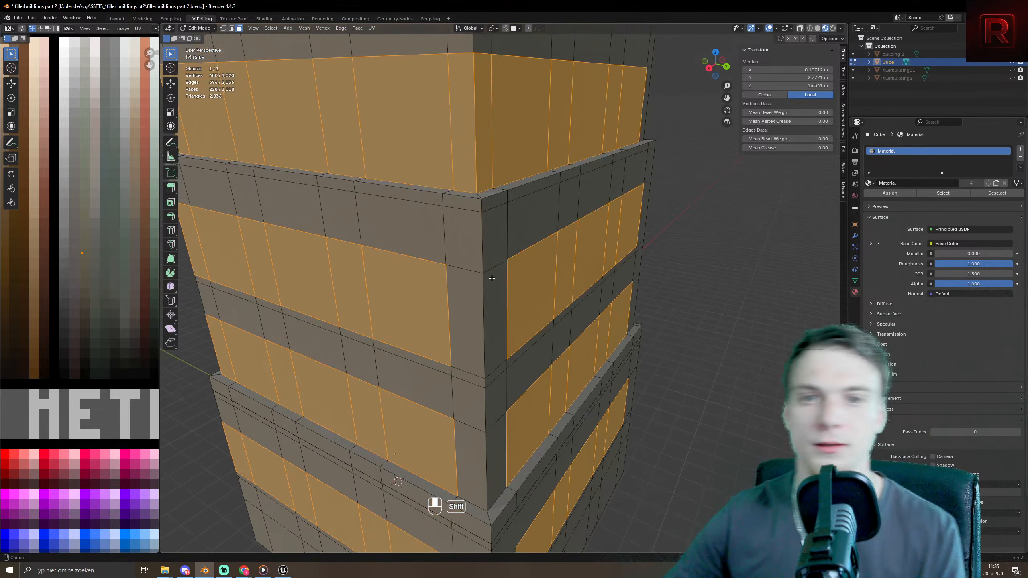
shift+click(478, 148)
shift+click(479, 147)
shift+click(481, 146)
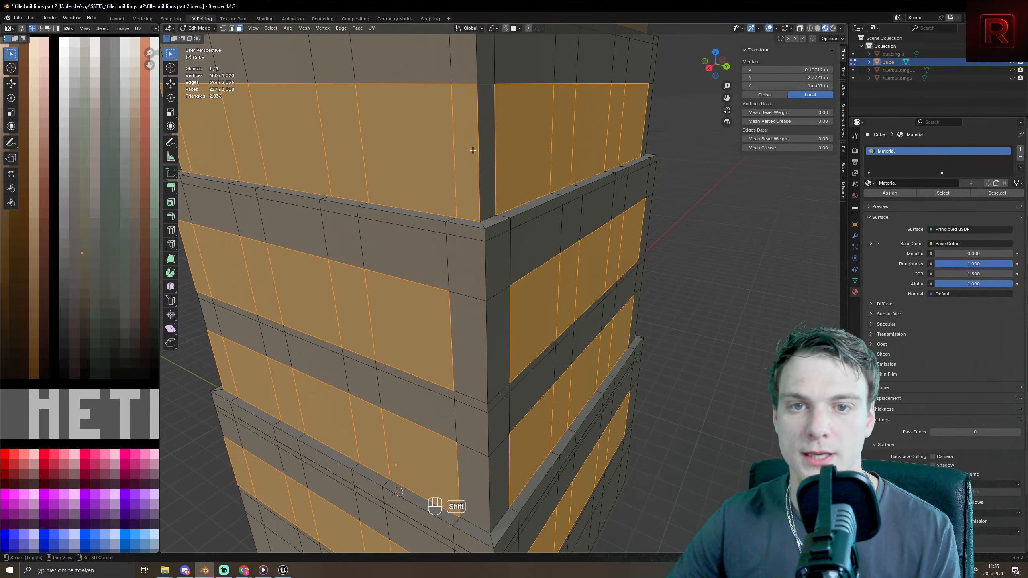
- Deselect the adjoining corner faces at the second corner on the fifth and sixth window bands up
scroll(481, 146, up, 3)
shift+click(417, 380)
shift+click(404, 384)
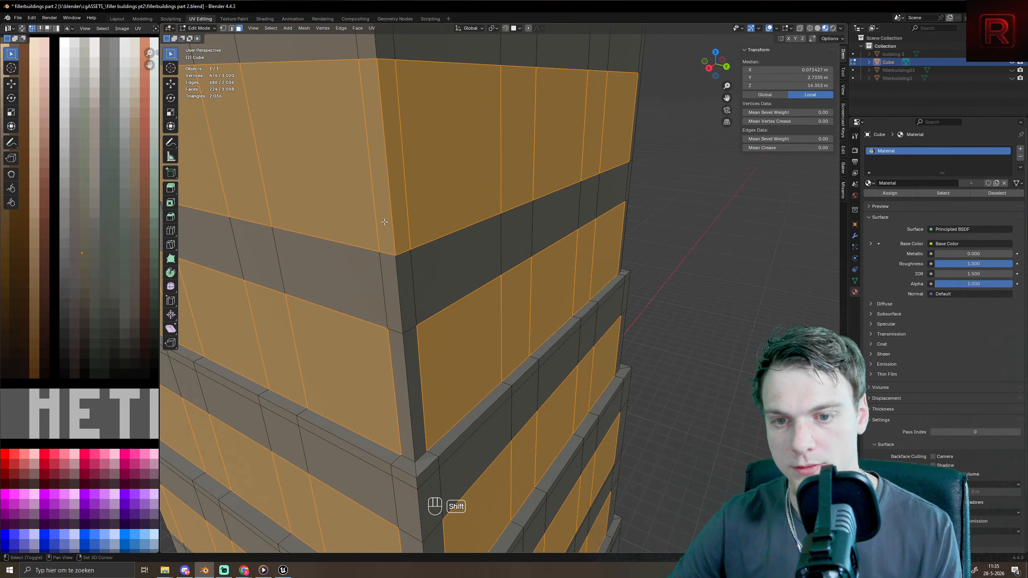
shift+click(383, 160)
shift+click(395, 156)
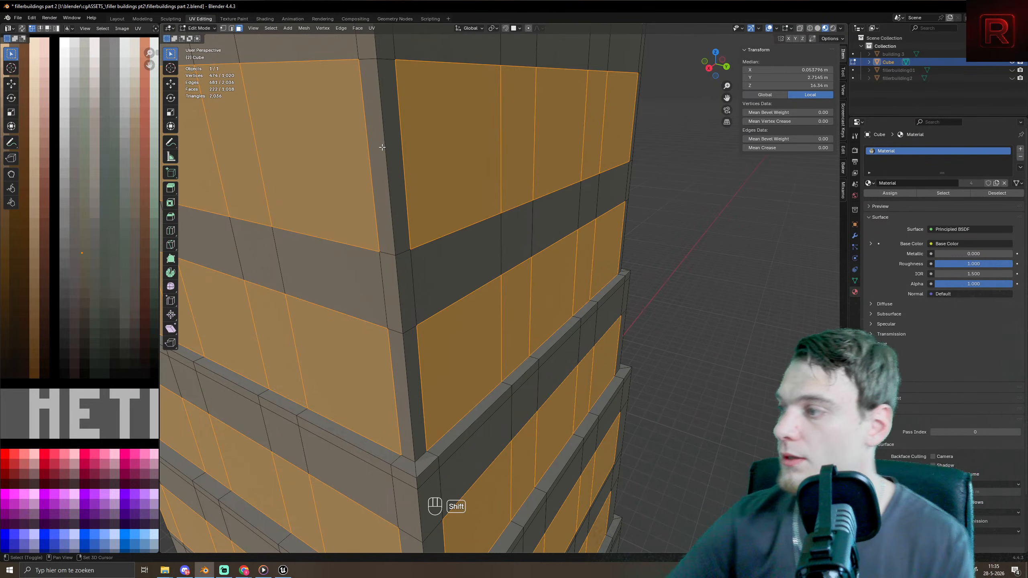
- Deselect the second corner's narrow face pairs on the three topmost window bands
shift+middle_drag(382, 146, 487, 292)
shift+click(441, 231)
shift+click(442, 230)
shift+click(497, 280)
shift+click(514, 271)
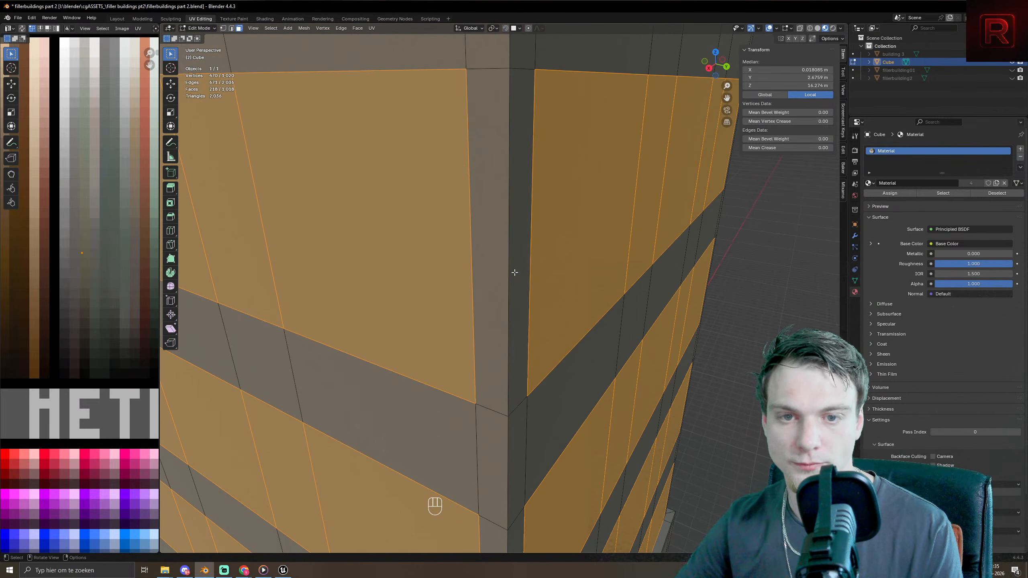
scroll(506, 259, down, 5)
shift+click(500, 223)
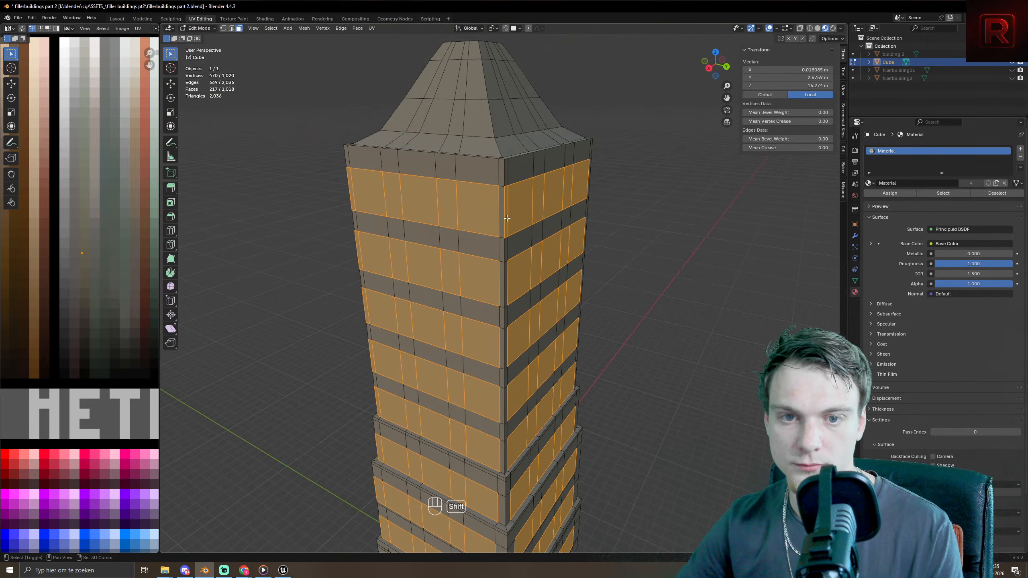
shift+click(506, 219)
- Deselect the two narrow faces meeting at the tower's third corner on the top two window bands
middle_drag(506, 219, 482, 382)
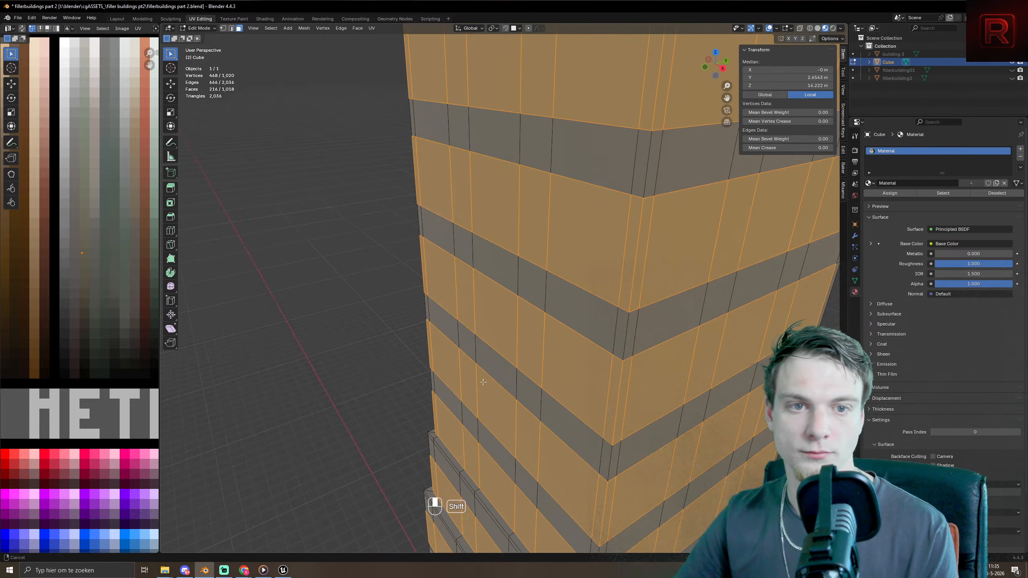
scroll(482, 382, down, 5)
shift+click(416, 341)
shift+click(404, 340)
scroll(429, 256, up, 4)
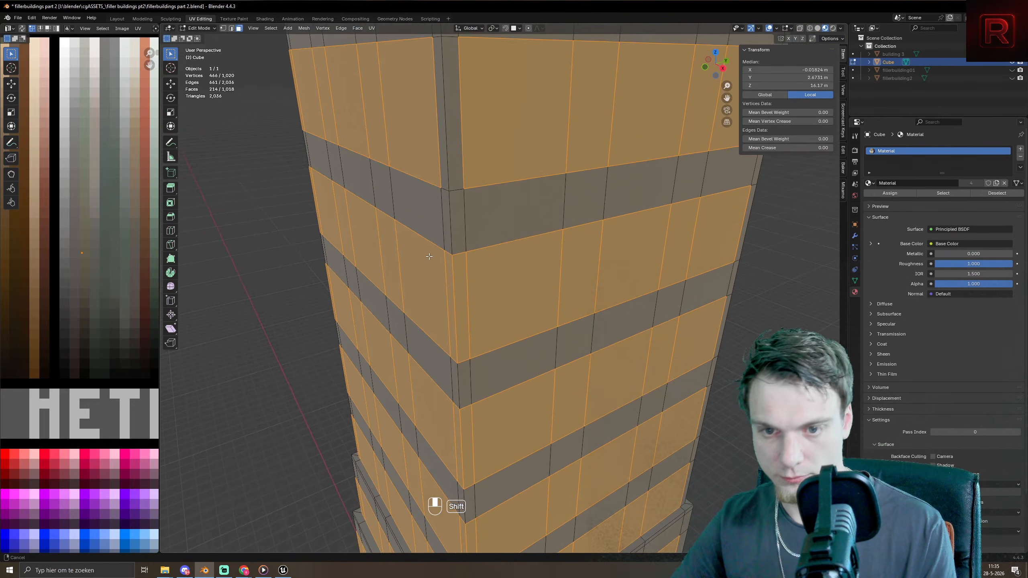
shift+middle_drag(428, 257, 433, 240)
shift+click(454, 250)
shift+click(464, 248)
- Remove the third corner's adjoining face pairs from the selection on the third to sixth window bands down
shift+middle_drag(493, 349, 487, 239)
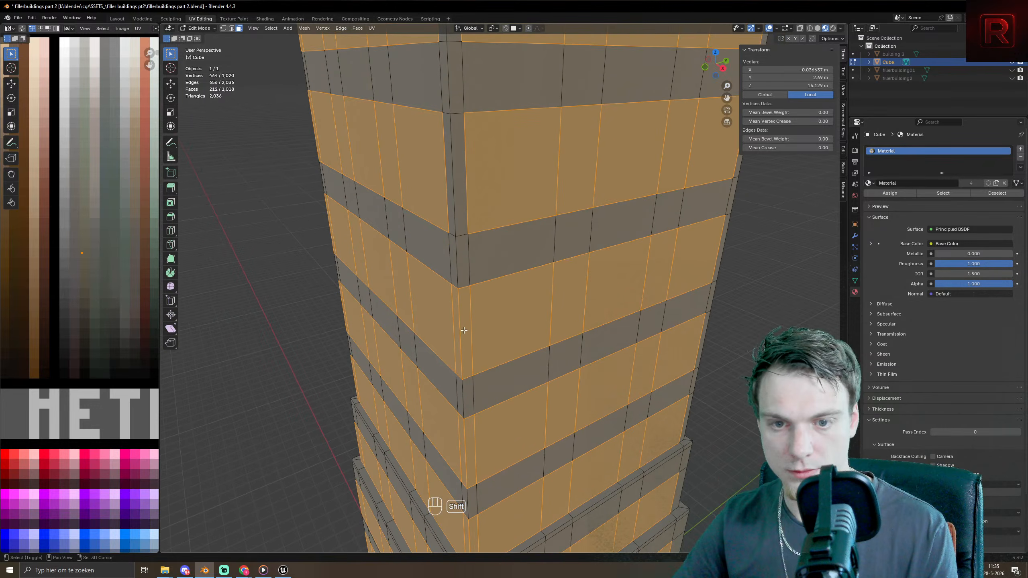
shift+click(464, 330)
shift+click(457, 332)
shift+middle_drag(457, 331, 461, 266)
shift+click(468, 290)
shift+click(467, 290)
shift+click(461, 284)
shift+click(462, 353)
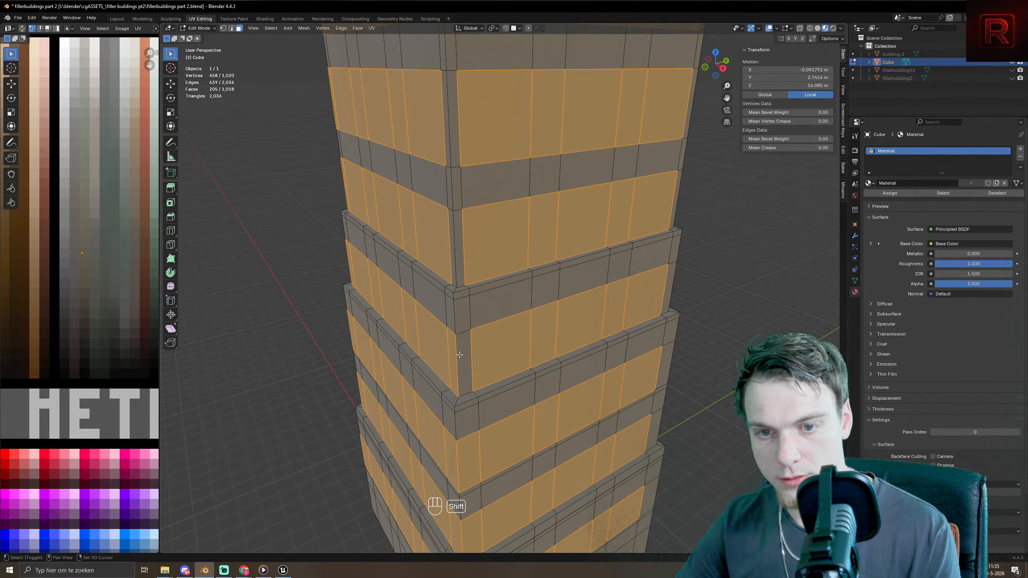
shift+click(456, 355)
- Deselect the adjoining corner faces at the third corner on the three lowest window bands
shift+middle_drag(456, 355, 429, 167)
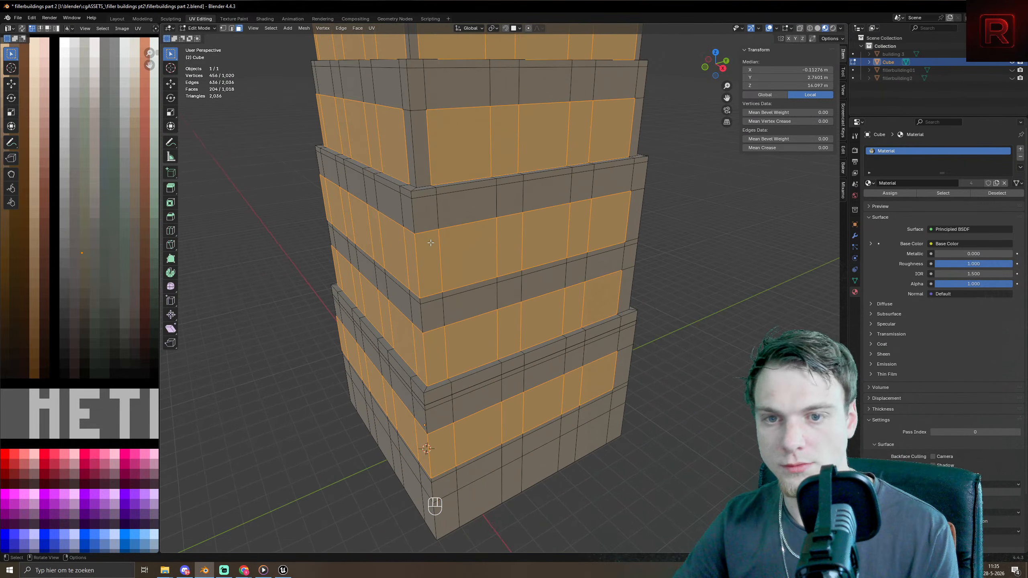
shift+click(428, 263)
shift+click(411, 263)
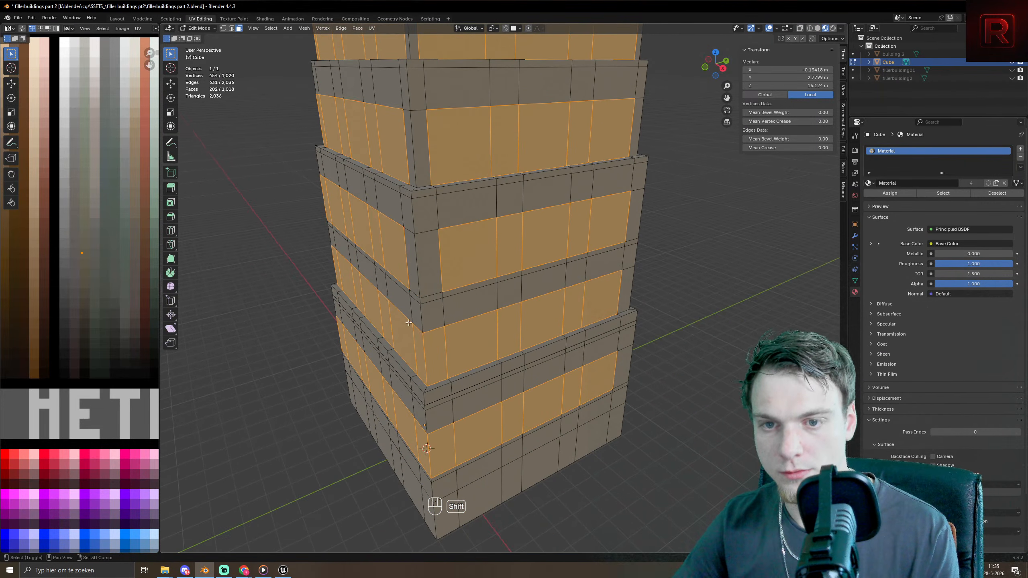
shift+click(431, 353)
shift+click(423, 445)
shift+click(441, 447)
- Deselect the two faces meeting at the tower's fourth corner on the two lowest window bands
middle_drag(441, 447, 462, 356)
scroll(461, 356, up, 2)
shift+click(467, 415)
shift+click(451, 415)
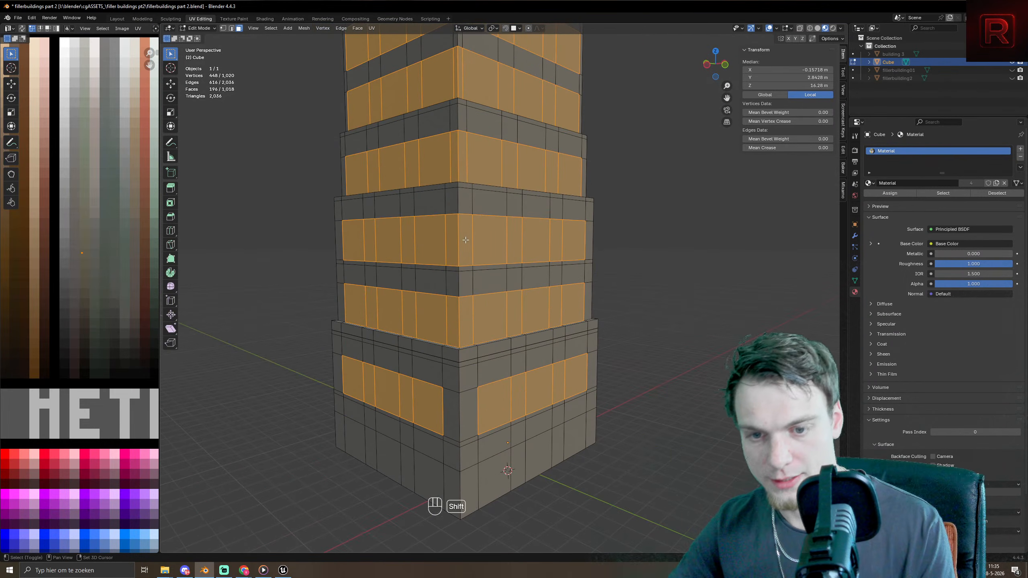
shift+click(466, 312)
shift+click(452, 312)
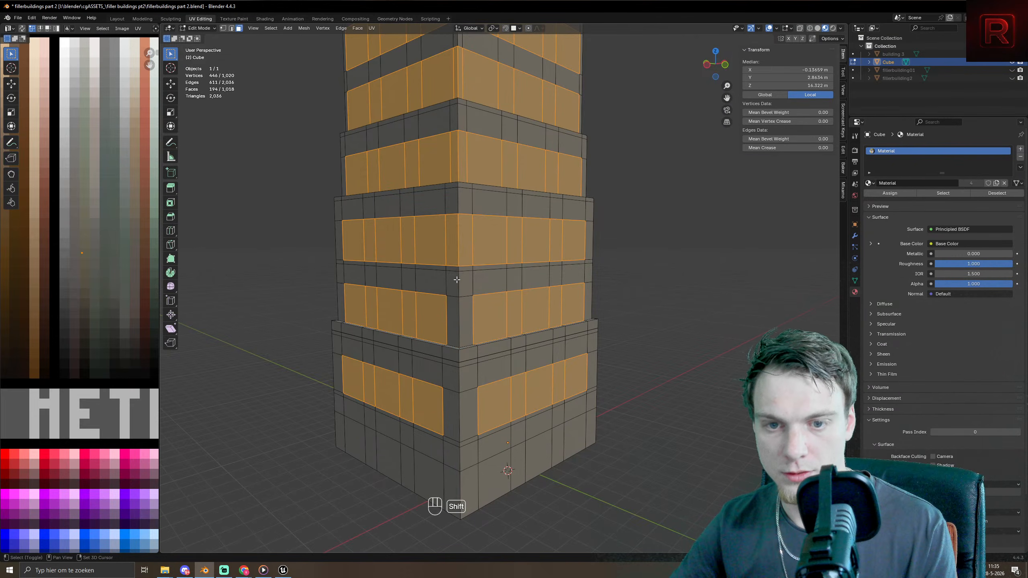
- Remove the fourth corner's adjoining face pairs from the selection on the third to fifth window bands up
shift+click(452, 239)
shift+click(465, 239)
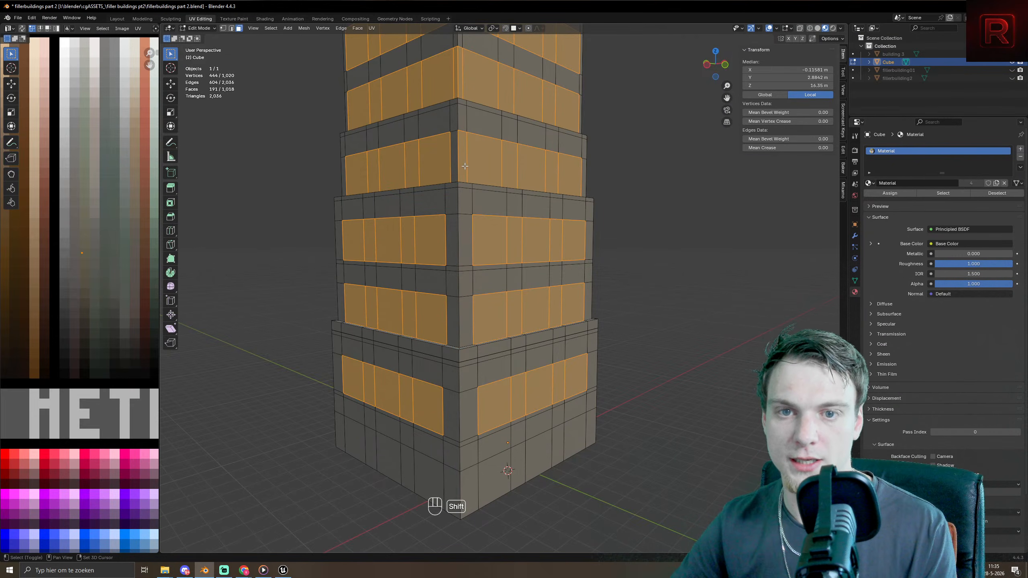
shift+click(464, 166)
shift+middle_drag(464, 165, 460, 276)
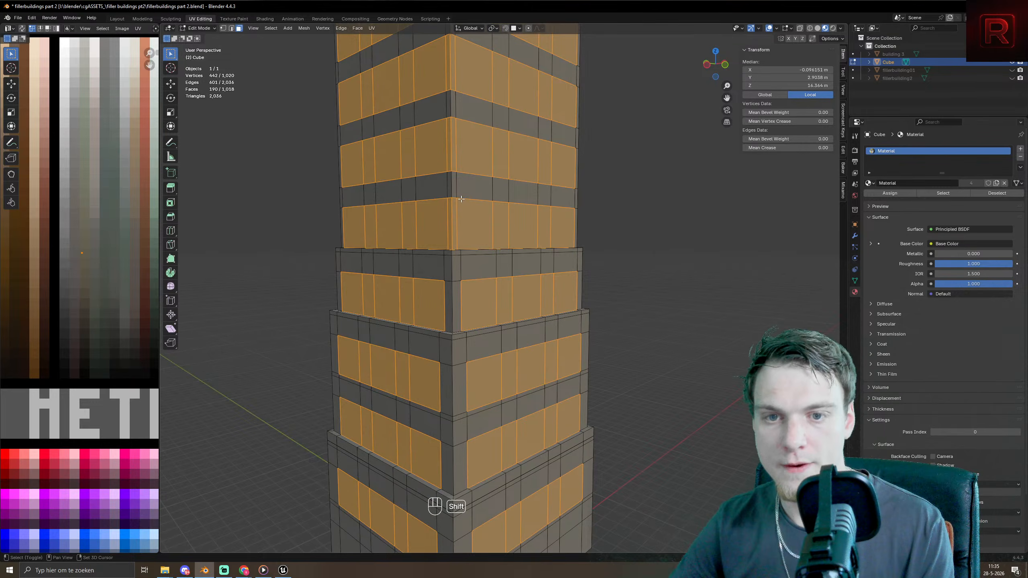
shift+click(448, 221)
- Deselect the two faces meeting at the tower's fourth corner on the third and fourth window bands from the top
scroll(448, 283, up, 5)
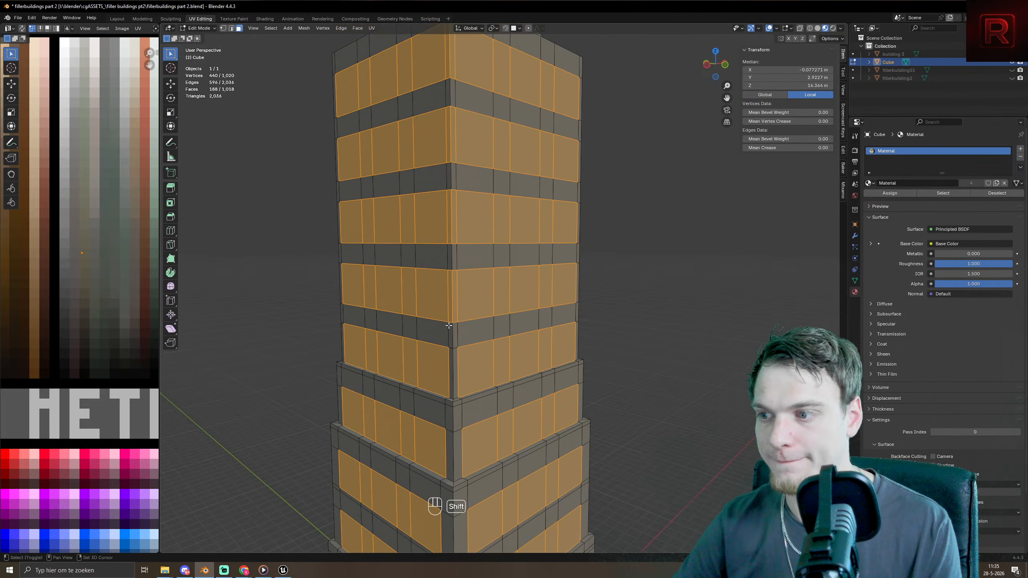
shift+click(367, 324)
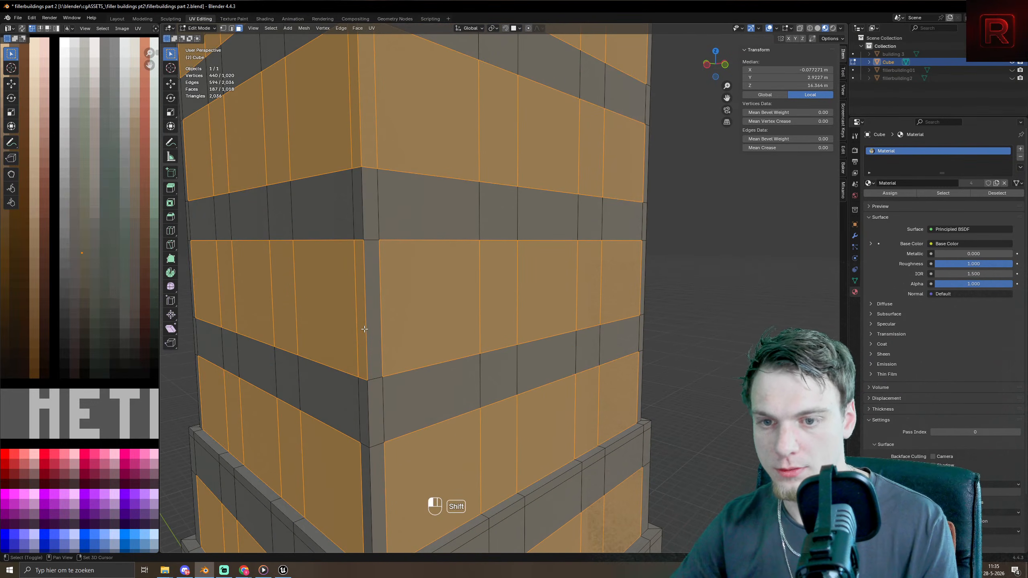
shift+click(364, 329)
shift+middle_drag(364, 329, 438, 304)
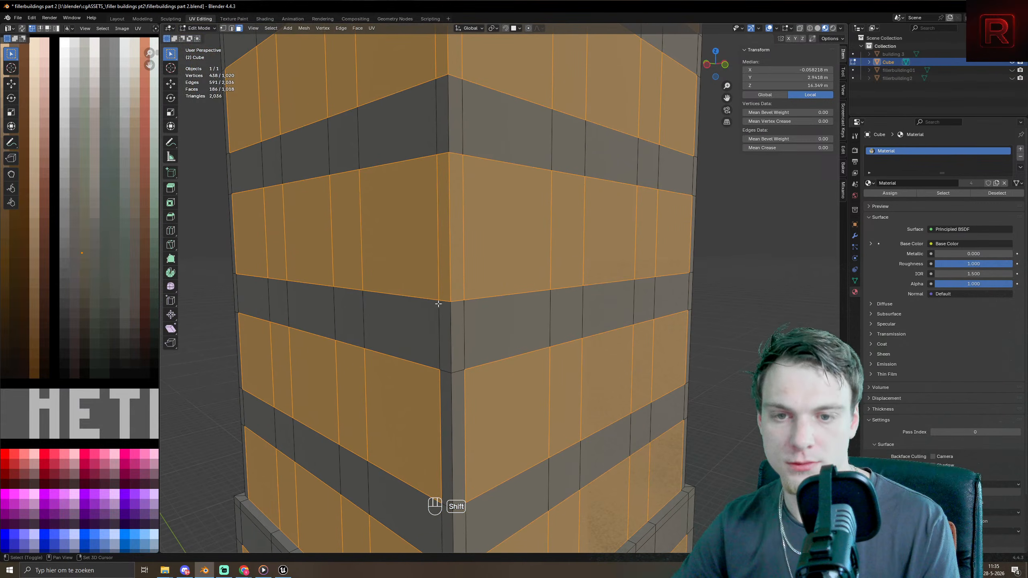
shift+click(445, 256)
shift+click(455, 255)
- Remove the fourth corner's adjoining face pairs from the selection on the top two window bands
shift+middle_drag(455, 254, 499, 338)
shift+click(501, 340)
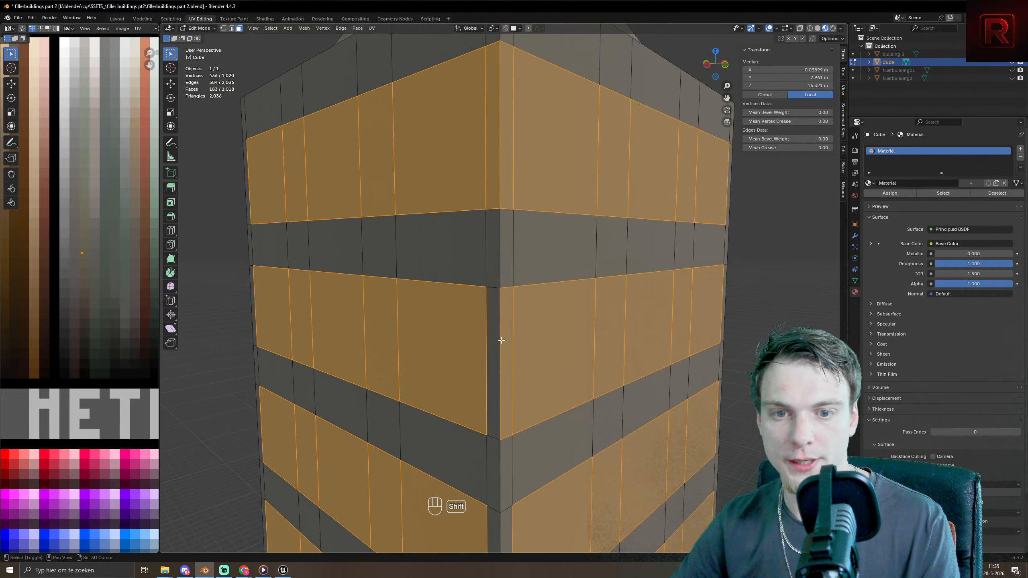
shift+click(502, 340)
shift+click(497, 140)
scroll(497, 190, down, 8)
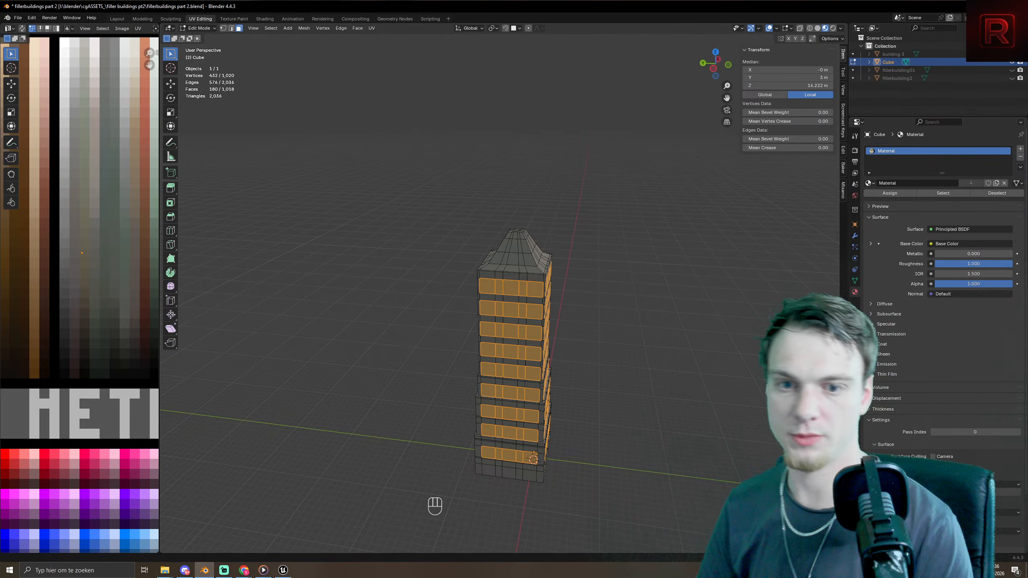
- Inset the selected window-band faces individually by about 0.27 m to form separate windows
middle_drag(598, 315, 166, 496)
scroll(655, 284, up, 6)
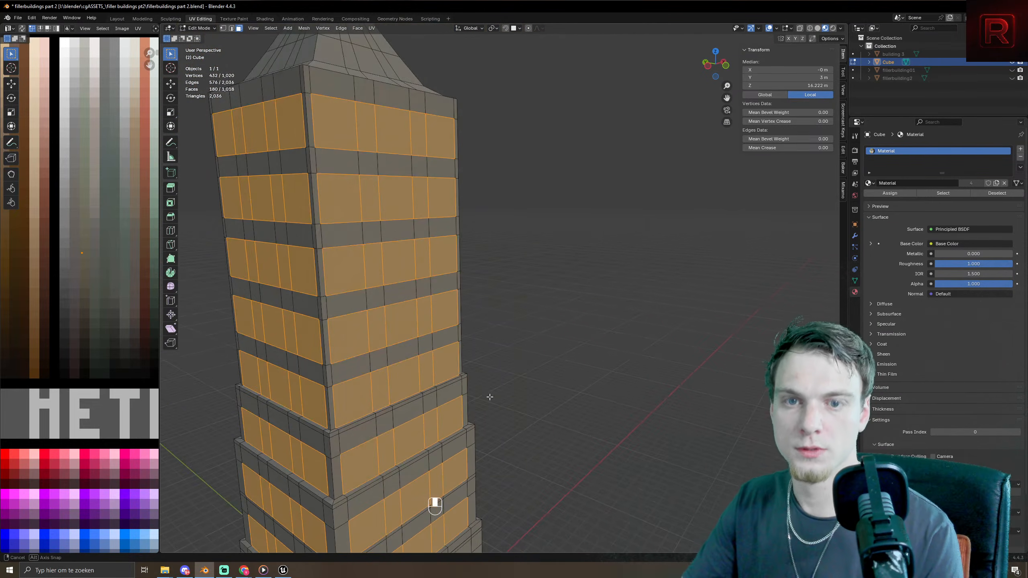
middle_drag(488, 397, 475, 406)
shift+middle_drag(623, 371, 608, 275)
key(i)
key(i)
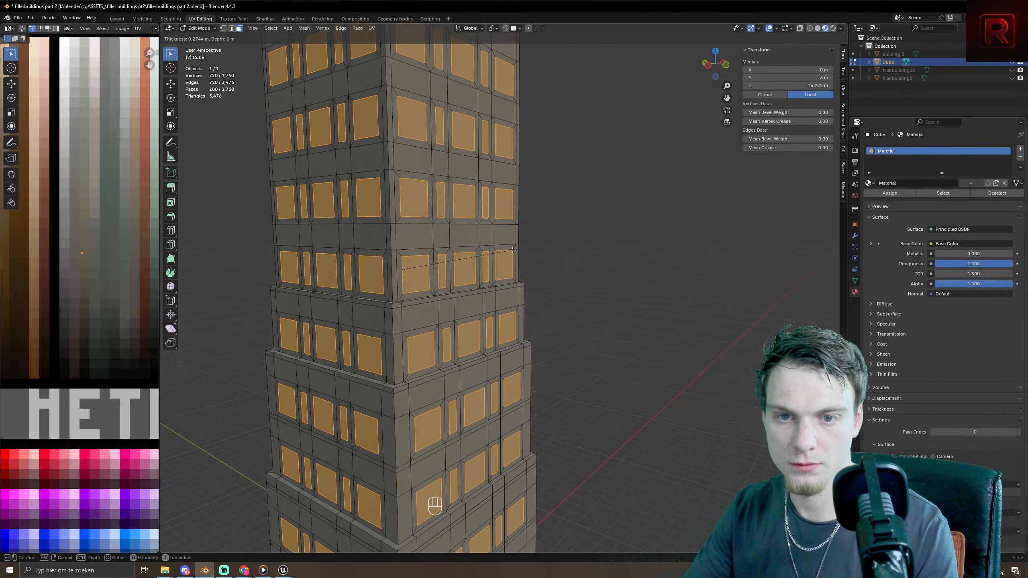
click(513, 249)
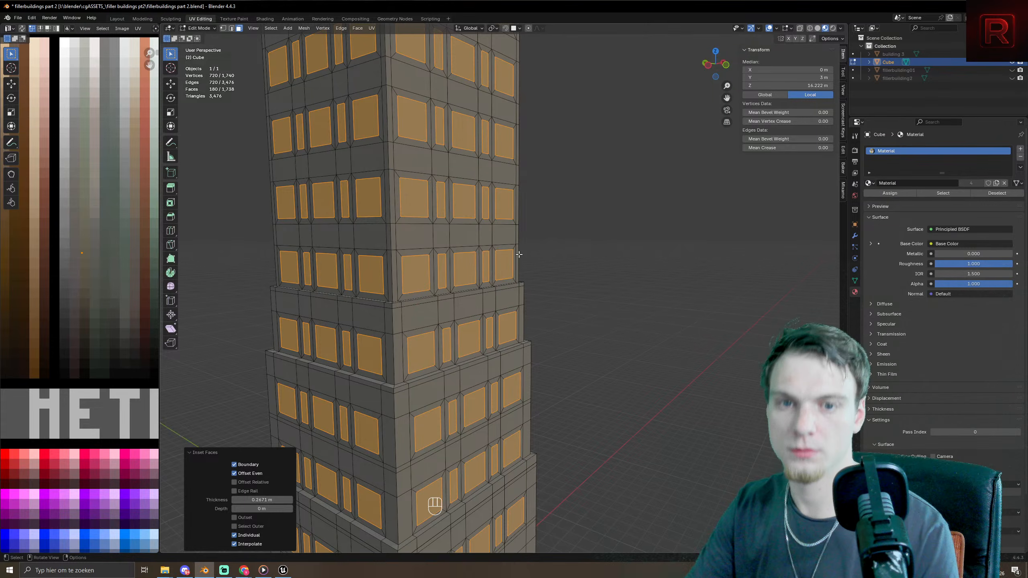
shift+middle_drag(604, 342, 613, 249)
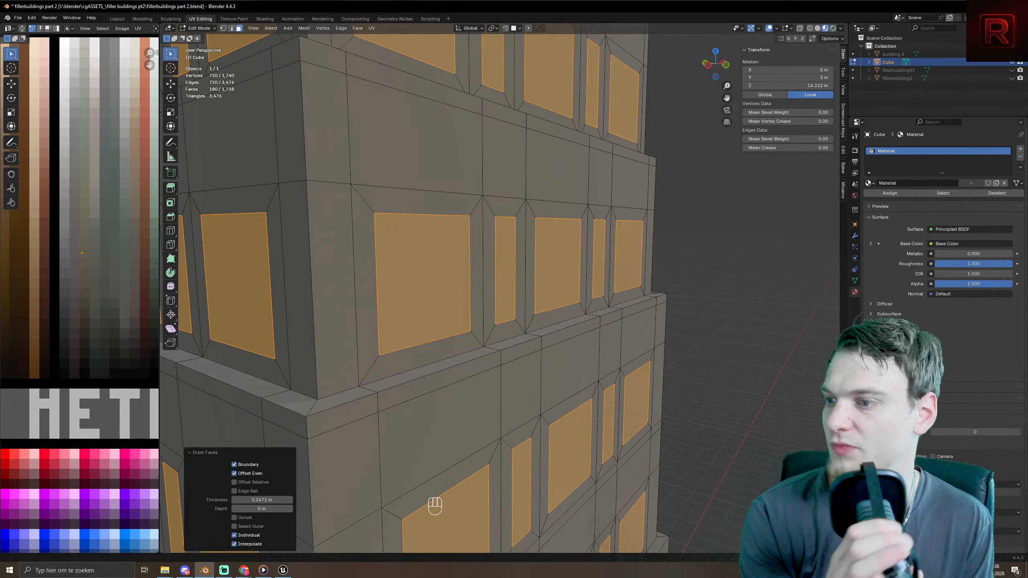
middle_drag(353, 349, 655, 321)
key(i)
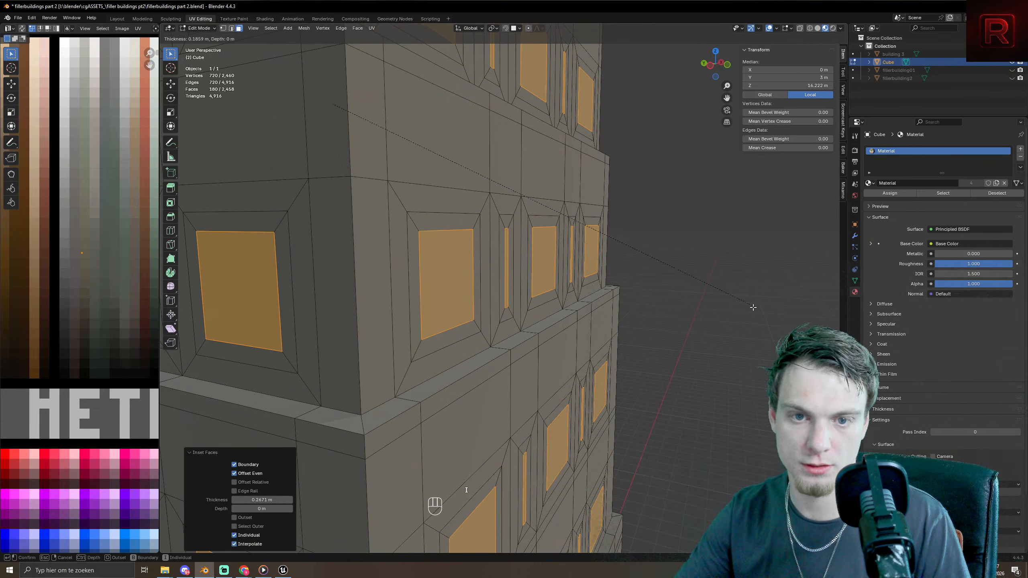
key(i)
key(i)
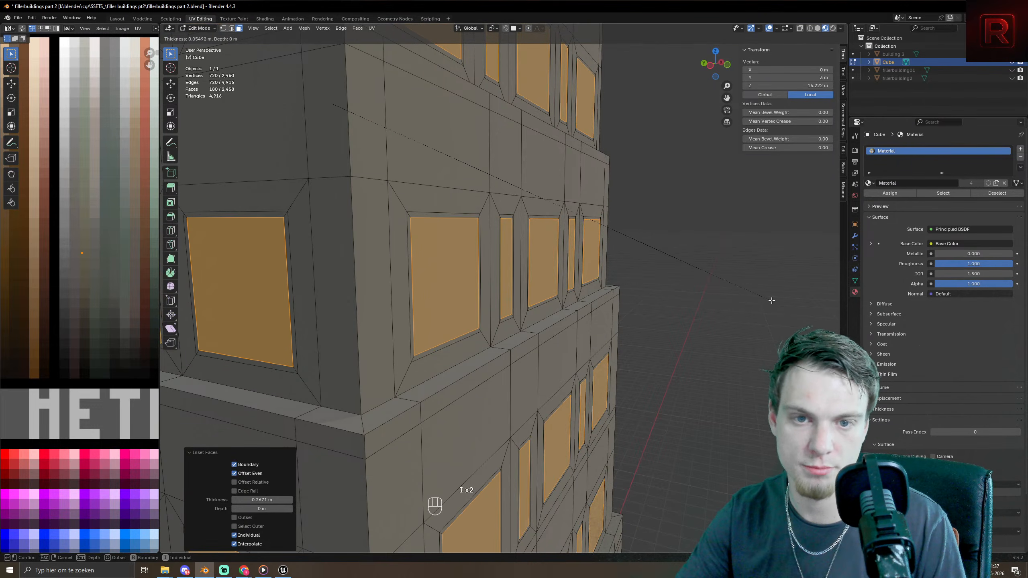
key(Escape)
scroll(498, 369, down, 4)
middle_drag(498, 369, 419, 371)
scroll(560, 393, down, 6)
middle_drag(542, 394, 503, 362)
scroll(502, 362, up, 5)
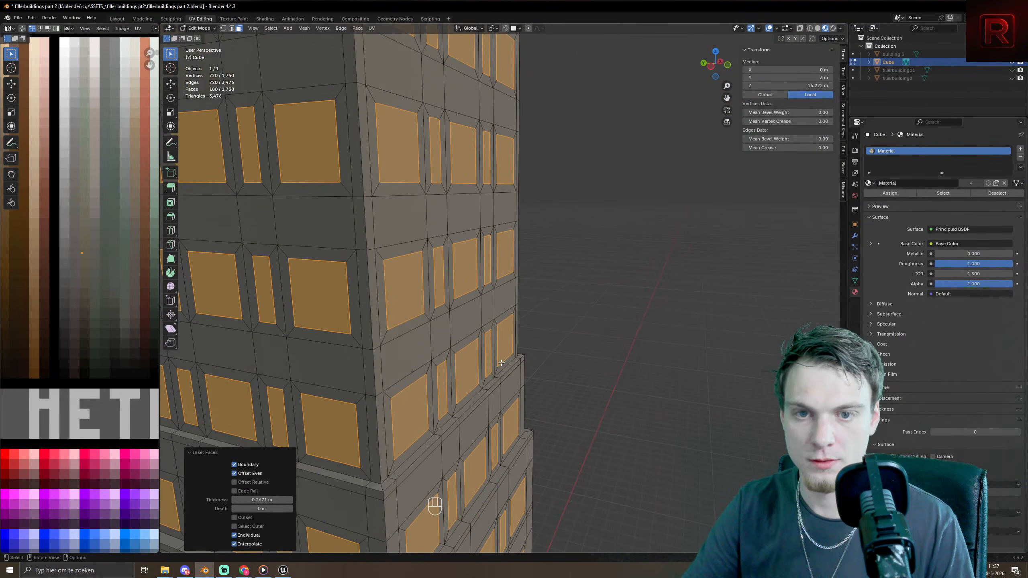
key(i)
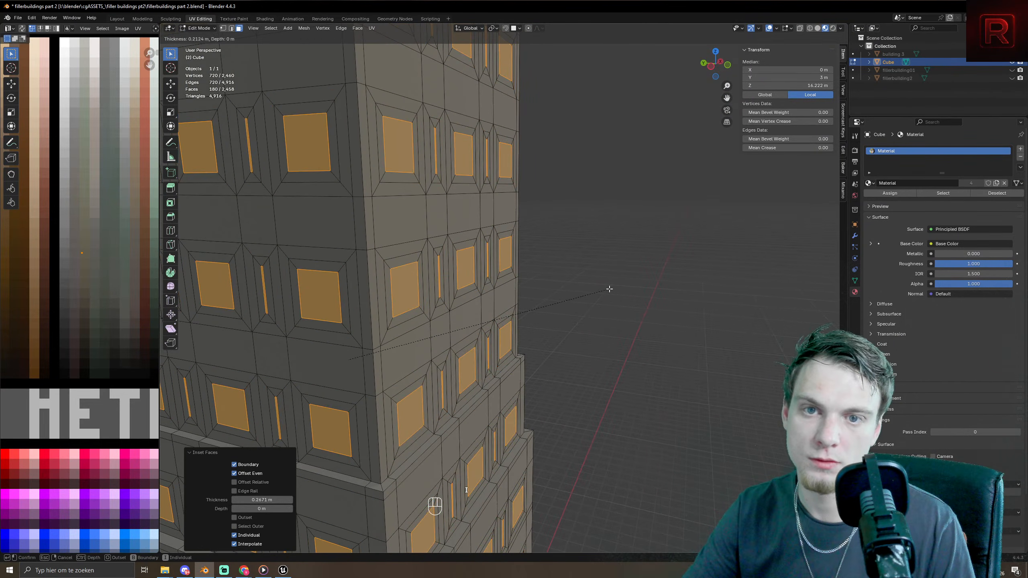
right_click(612, 286)
- Extrude the selected window faces slightly inward along their normals and check the recesses in Object Mode
key(alt+e)
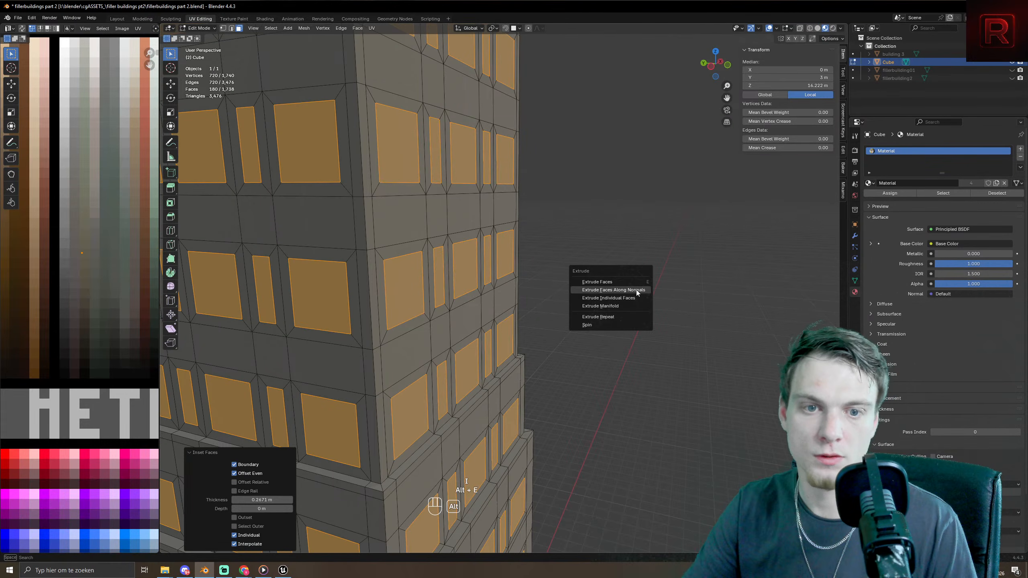
click(637, 292)
click(604, 282)
shift+middle_drag(570, 300, 546, 367)
scroll(544, 376, up, 1)
scroll(544, 375, down, 2)
key(Tab)
scroll(549, 353, down, 4)
scroll(512, 420, up, 4)
key(Tab)
- Inset the recessed window faces individually by about 0.03 m and extrude them inward along their normals by about 0.027 m
middle_drag(512, 419, 607, 349)
scroll(623, 318, up, 4)
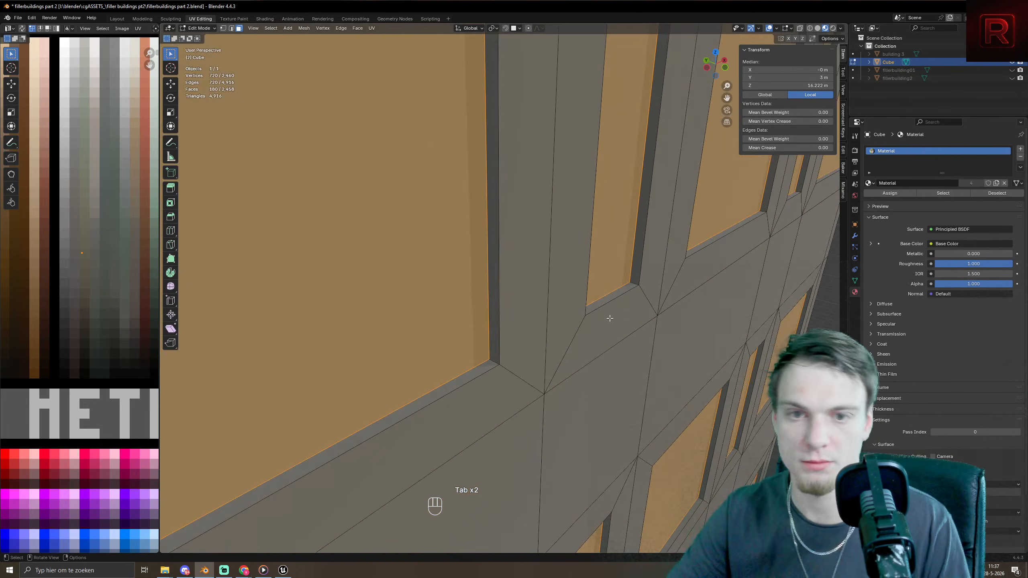
key(i)
click(616, 344)
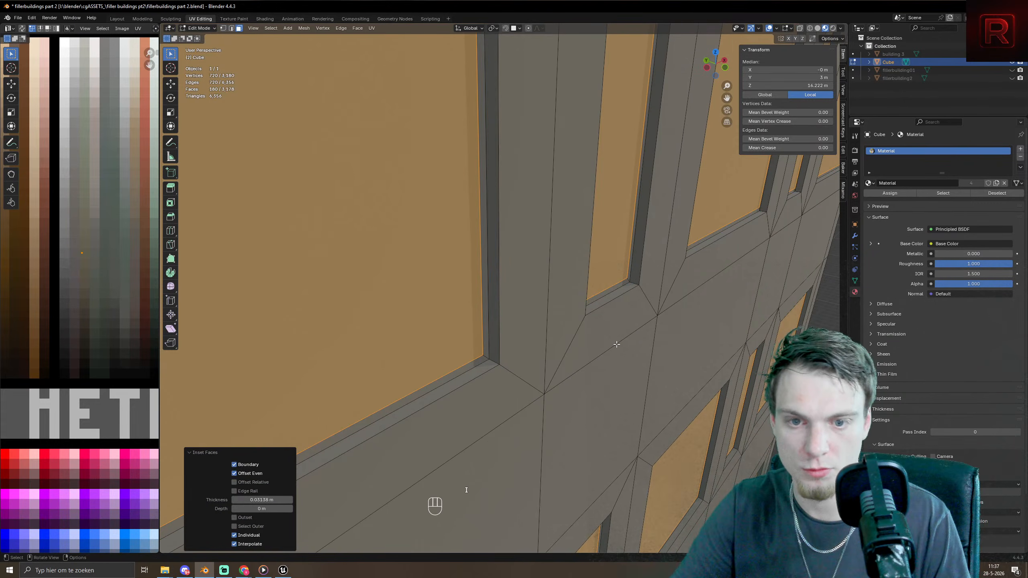
key(alt+e)
click(617, 344)
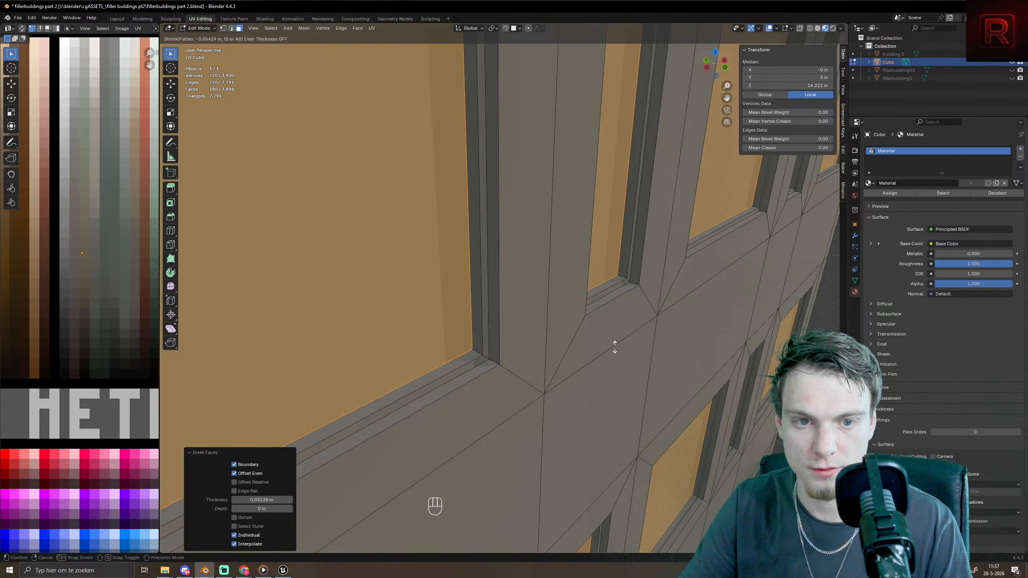
click(611, 346)
- Move the selected window panes' UVs onto the blue glass colour of the palette texture
scroll(608, 347, down, 5)
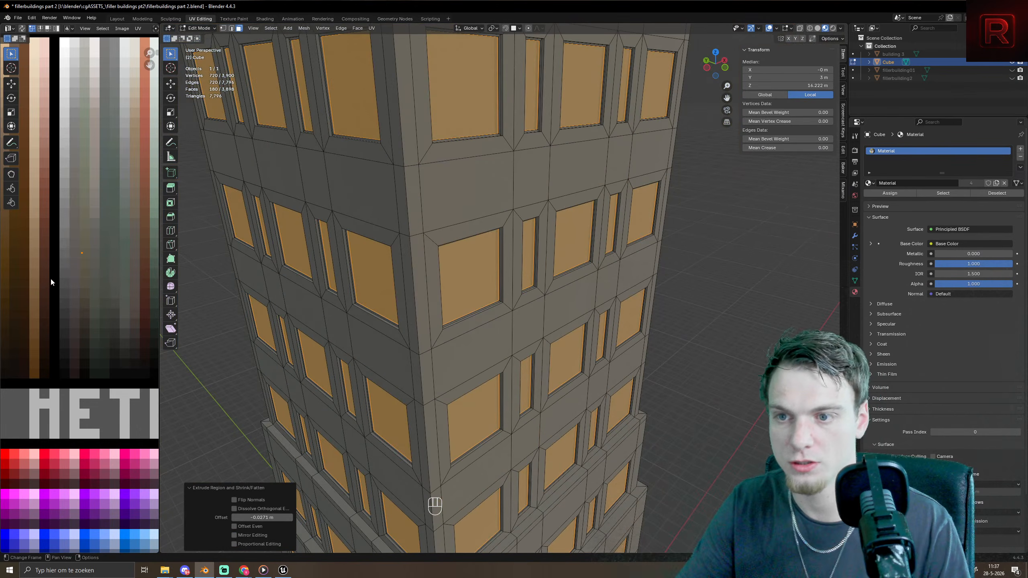
scroll(51, 279, down, 5)
scroll(37, 316, down, 1)
key(g)
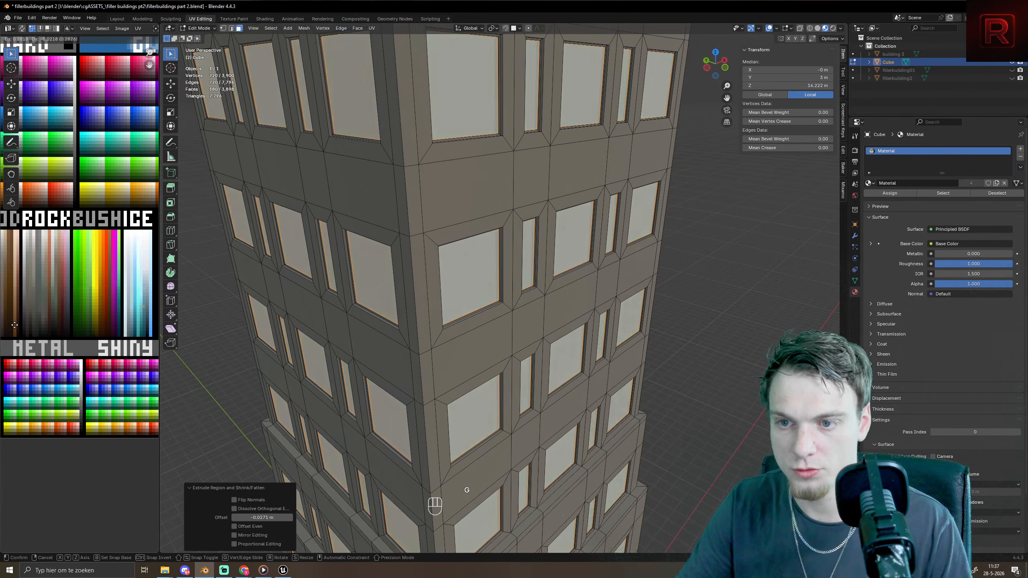
click(105, 46)
- Examine the tower's coloured window panes and recesses in Object Mode, both close up and from a distance
scroll(489, 270, down, 8)
key(Tab)
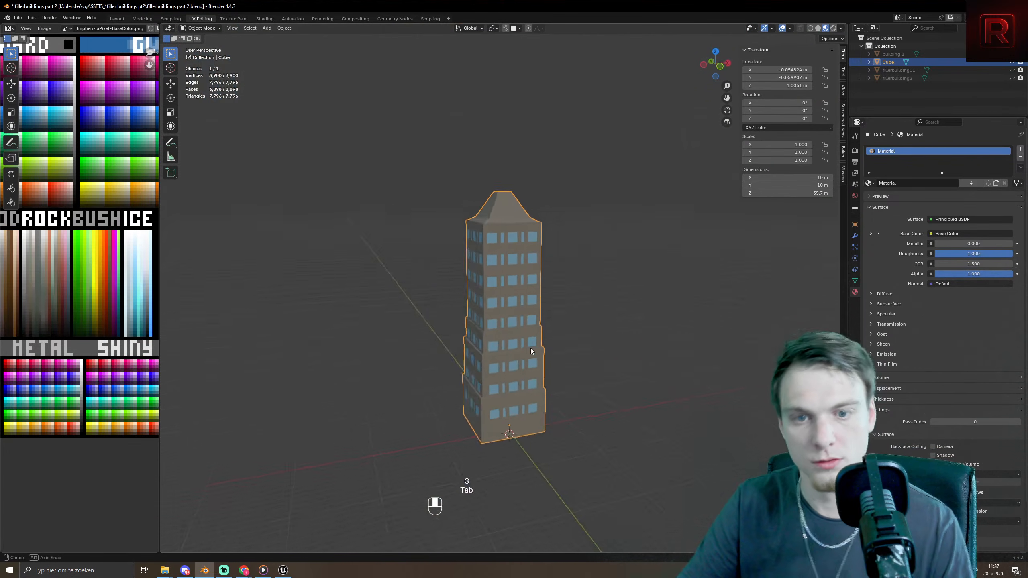
middle_drag(530, 351, 560, 358)
scroll(524, 394, up, 10)
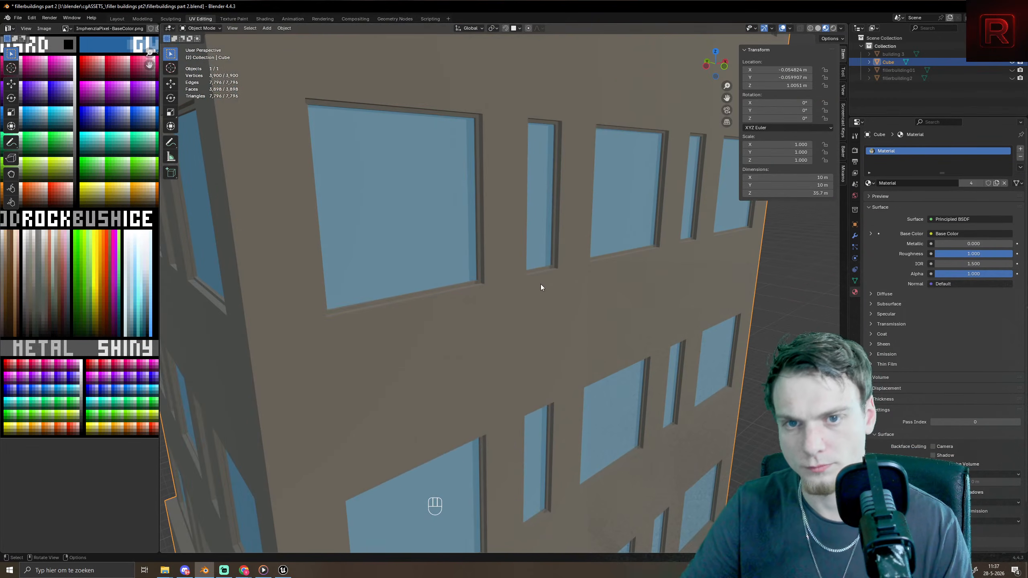
middle_drag(541, 287, 527, 322)
scroll(584, 328, down, 5)
scroll(525, 330, down, 4)
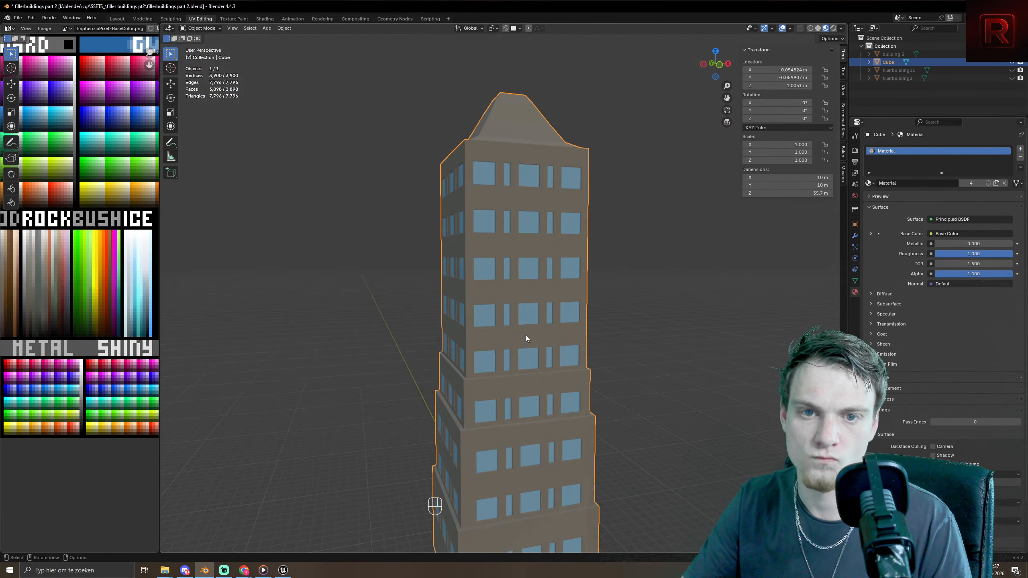
scroll(525, 338, down, 2)
scroll(509, 366, up, 6)
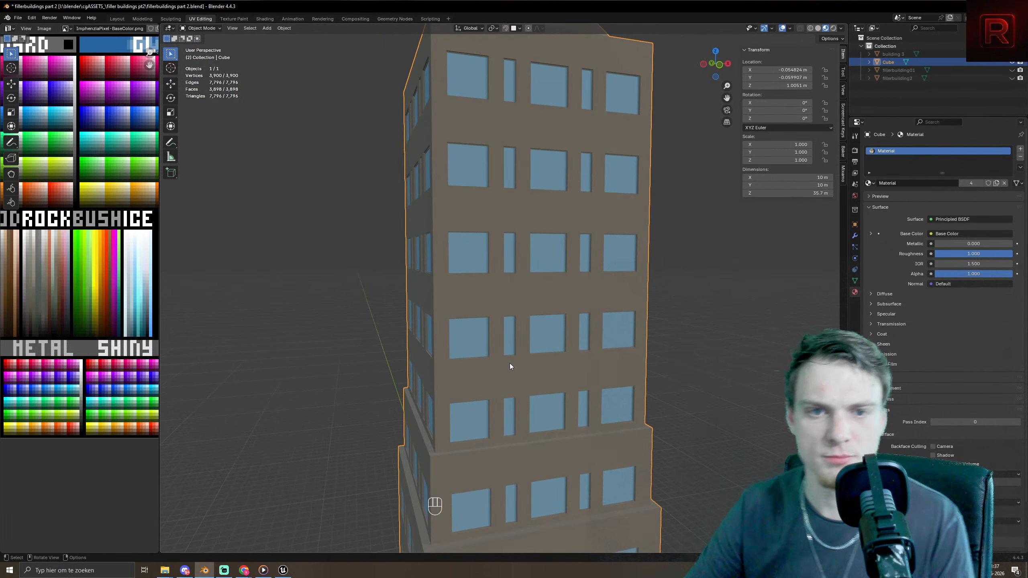
- Grow the selection to the faces around each pane and move those frame UVs onto a brown wood swatch
key(Tab)
scroll(506, 365, up, 5)
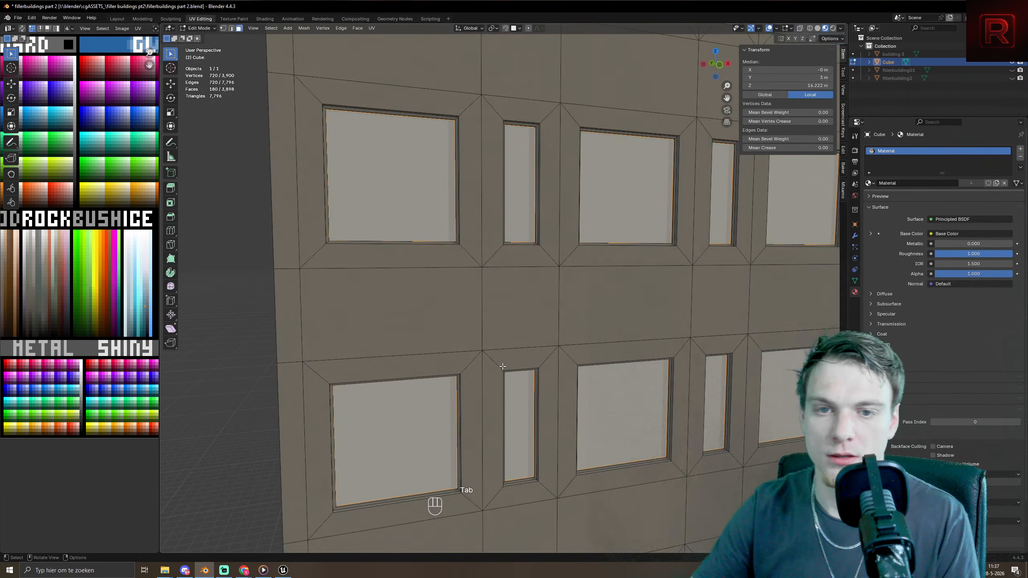
key(ctrl+KP_Add)
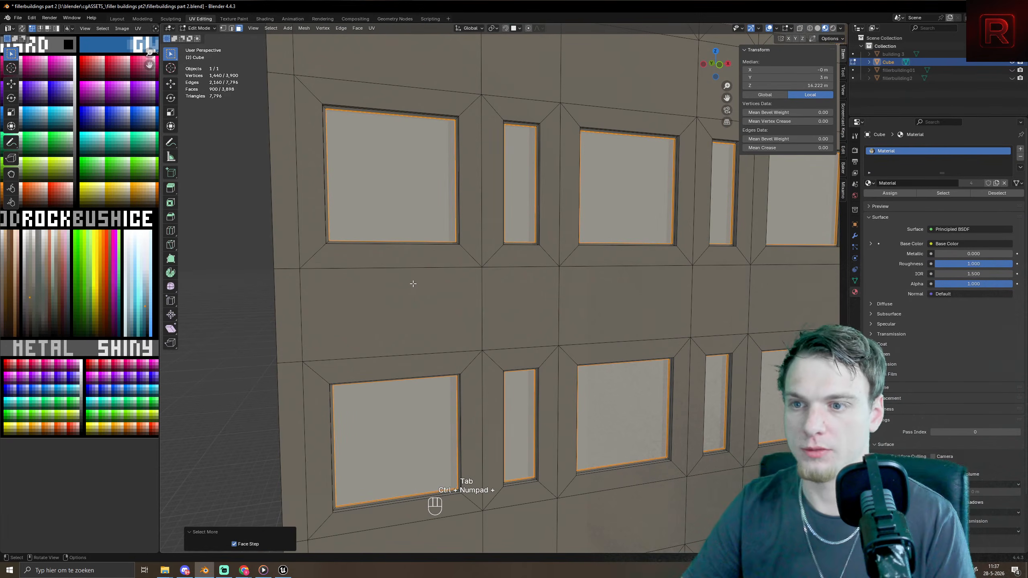
scroll(81, 336, up, 3)
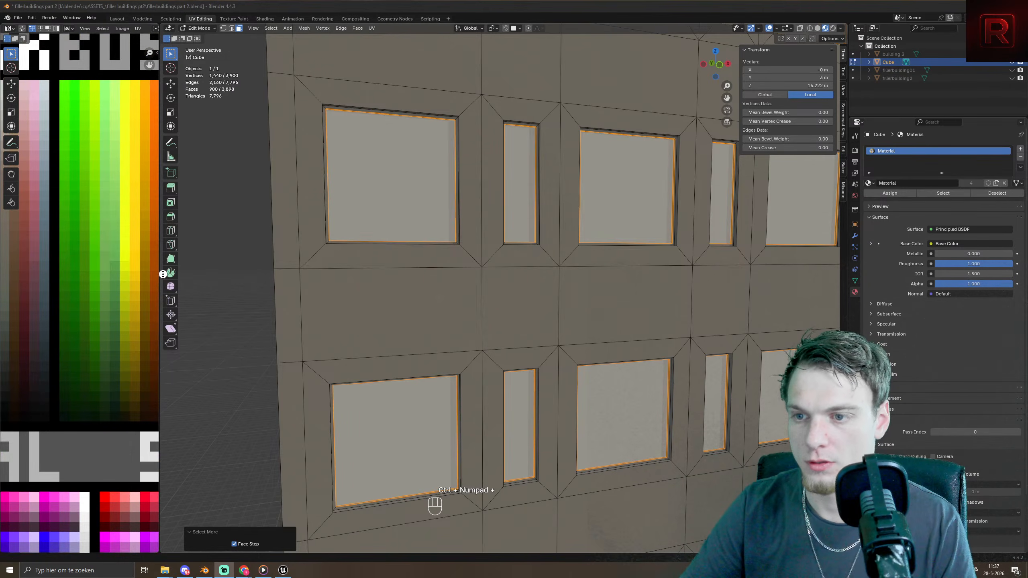
middle_drag(83, 317, 46, 303)
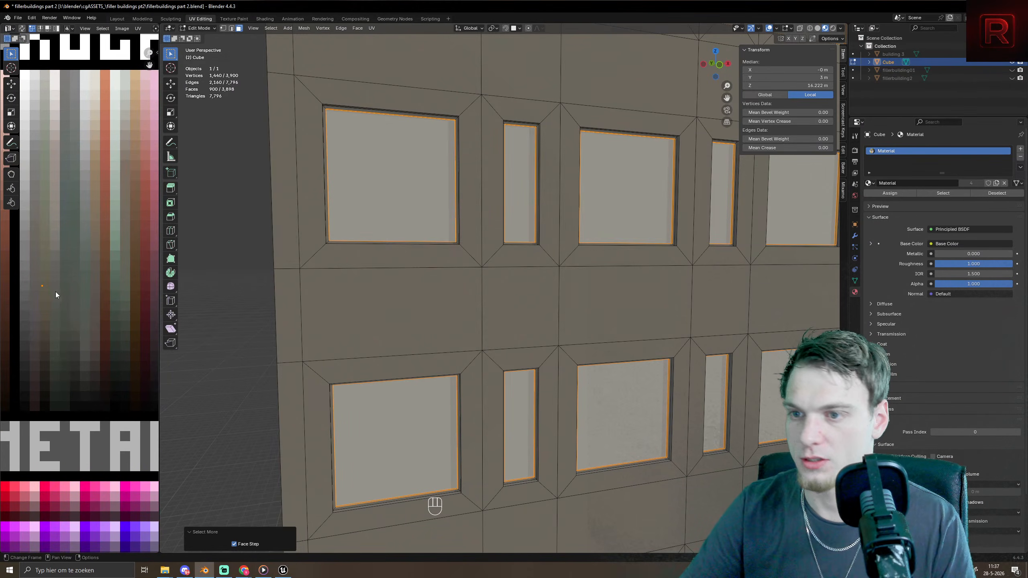
key(g)
click(36, 391)
middle_drag(37, 390, 120, 390)
key(g)
click(108, 375)
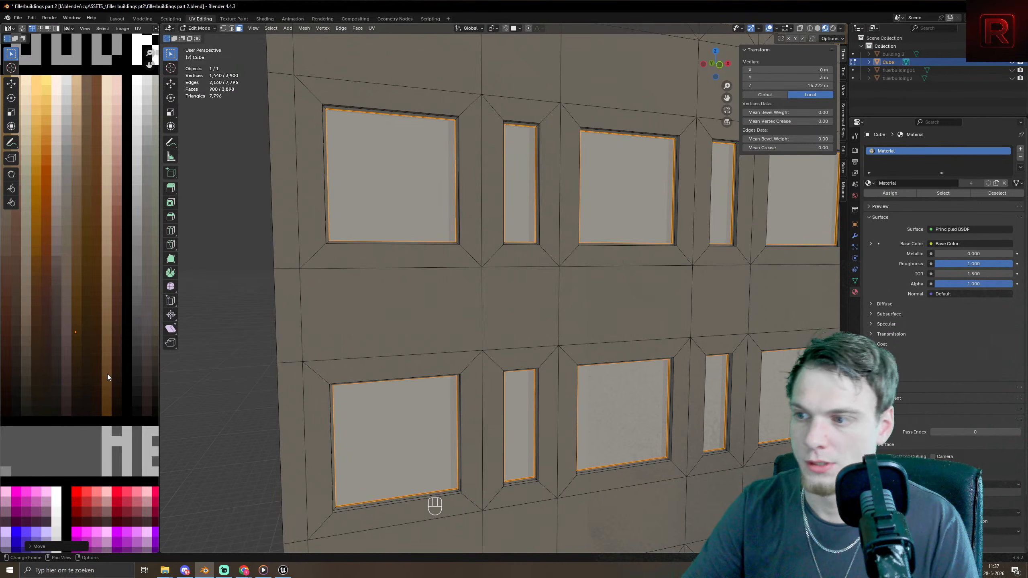
- Grow the selection by another ring of window-frame faces and move their UVs onto the same brown wood swatch
key(Tab)
middle_drag(462, 284, 504, 294)
scroll(511, 294, up, 3)
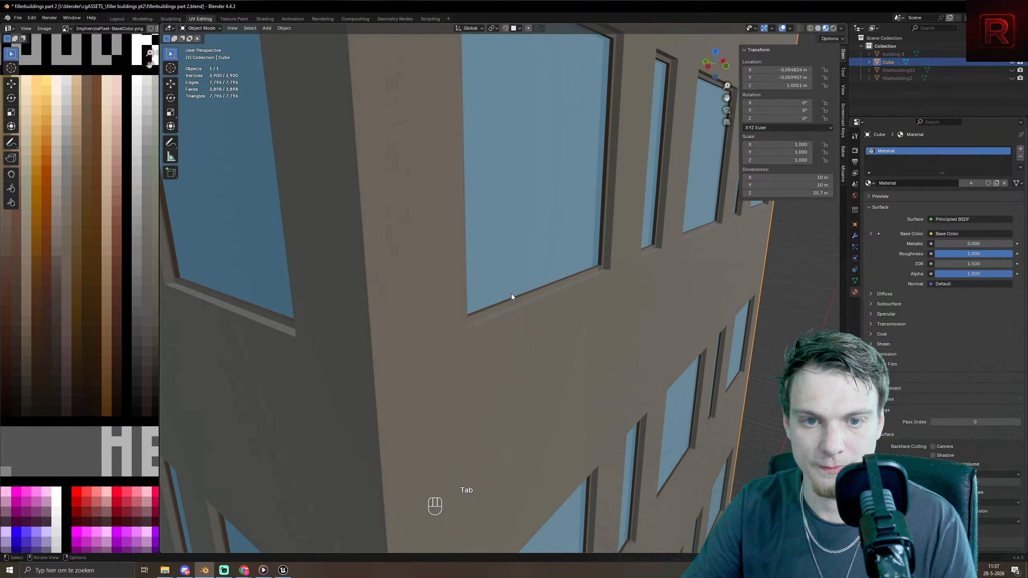
key(Tab)
key(ctrl+KP_Add)
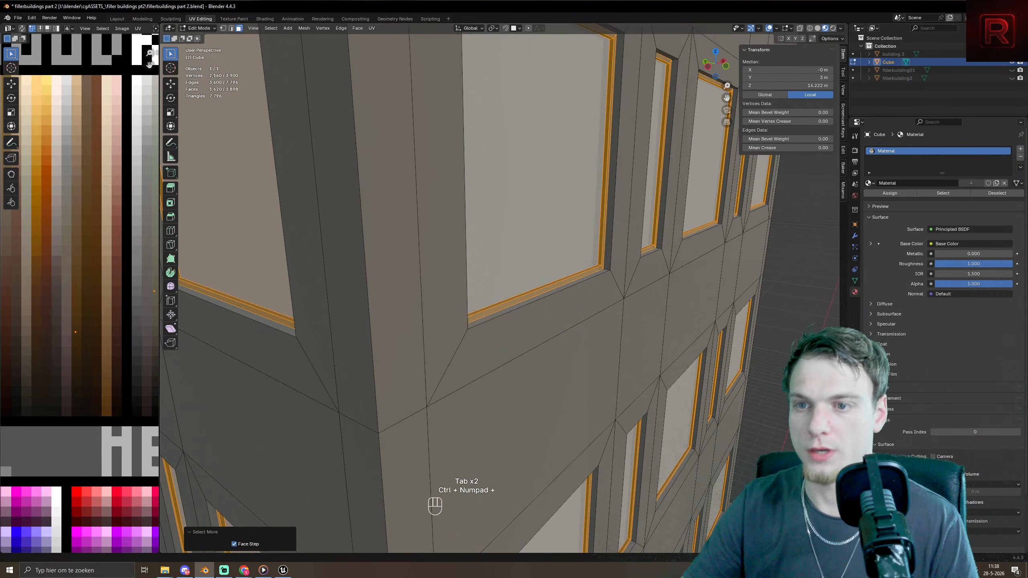
scroll(40, 344, down, 2)
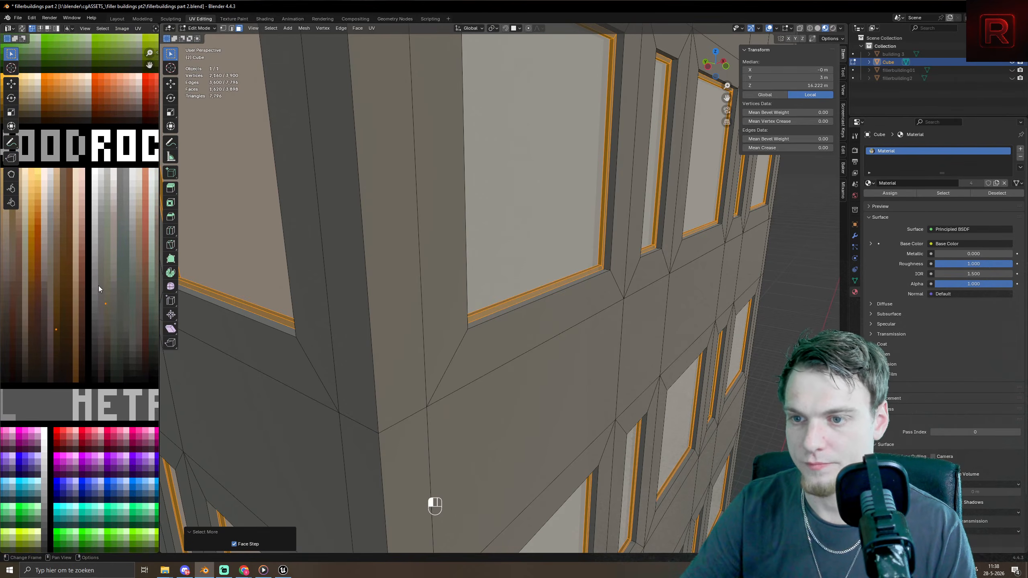
key(g)
click(116, 323)
- Move the window-frame UVs down to a very dark brown in the wood palette and check the frames on the tower
key(Tab)
middle_drag(422, 263, 526, 246)
scroll(525, 246, down, 3)
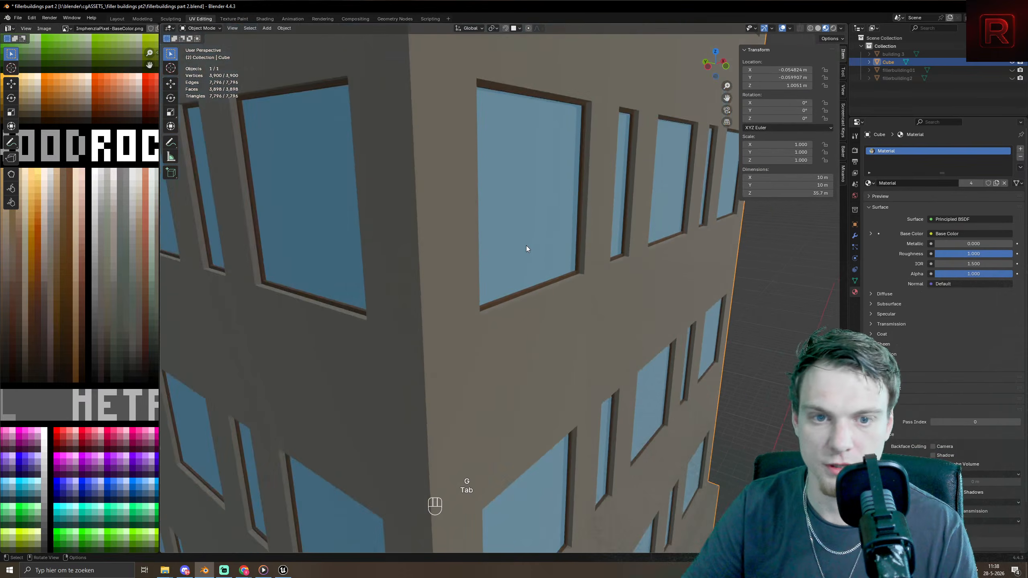
key(Tab)
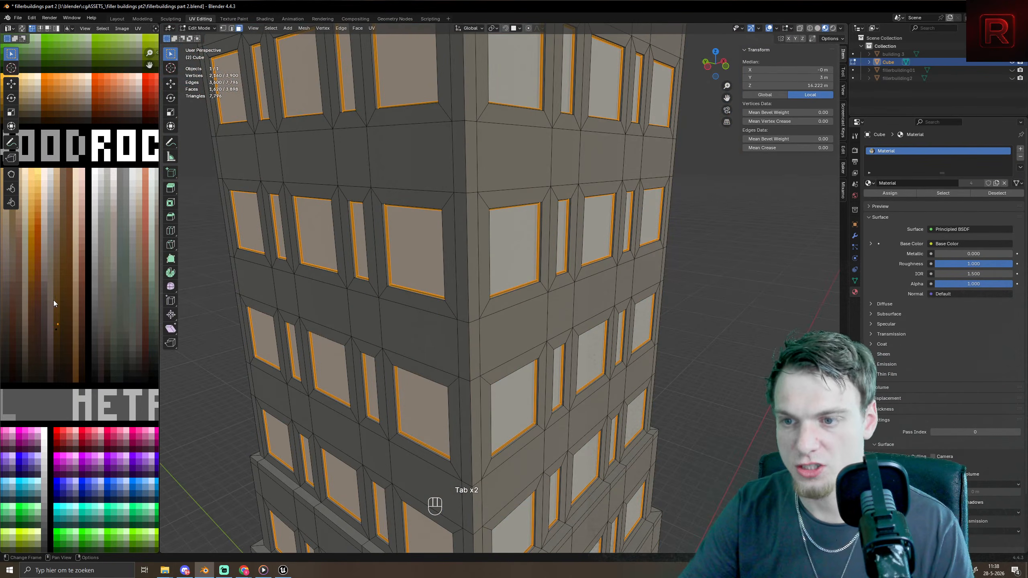
key(g)
click(71, 385)
key(Tab)
scroll(553, 303, down, 3)
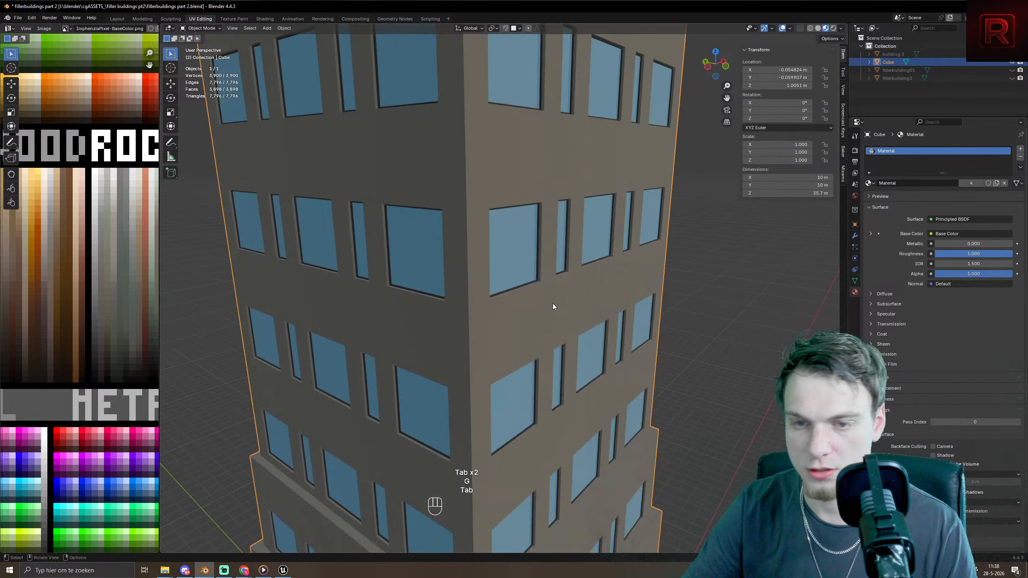
scroll(577, 335, up, 10)
key(Tab)
scroll(577, 336, down, 6)
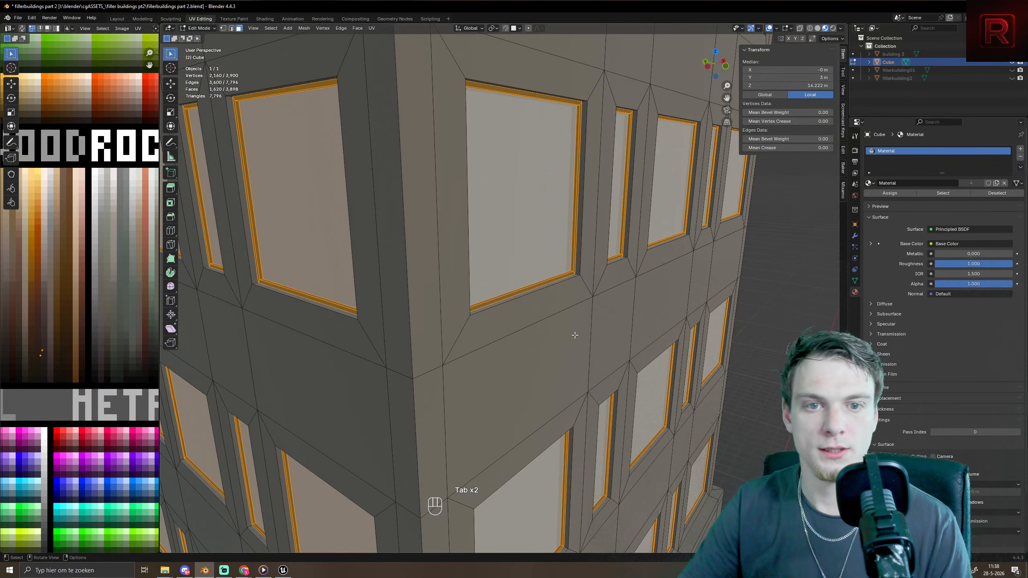
- Grow the window-frame selection by another ring of faces and move their UVs onto the very dark brown wood swatch
key(ctrl+KP_Add)
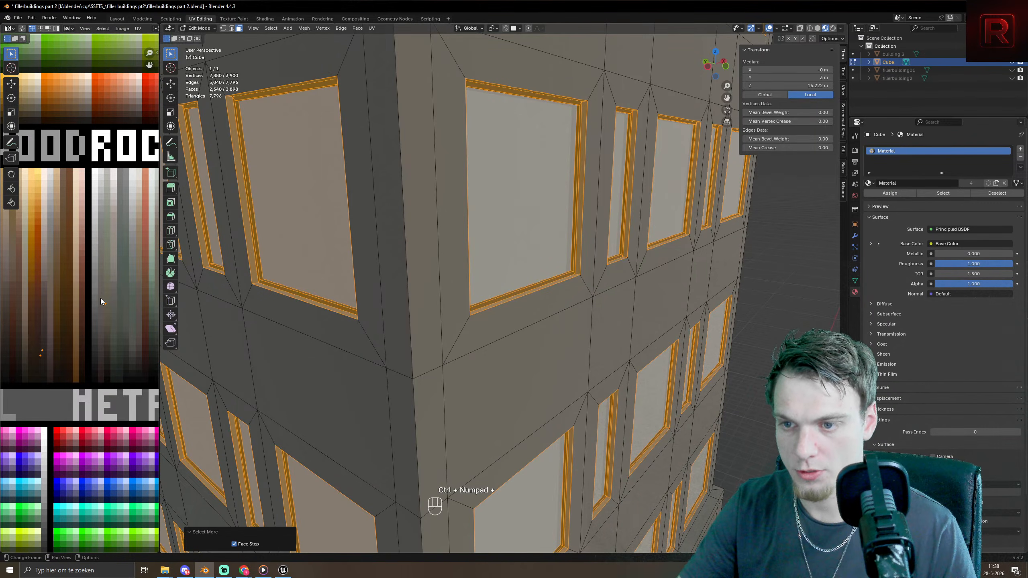
key(g)
click(56, 345)
key(Tab)
scroll(429, 292, down, 10)
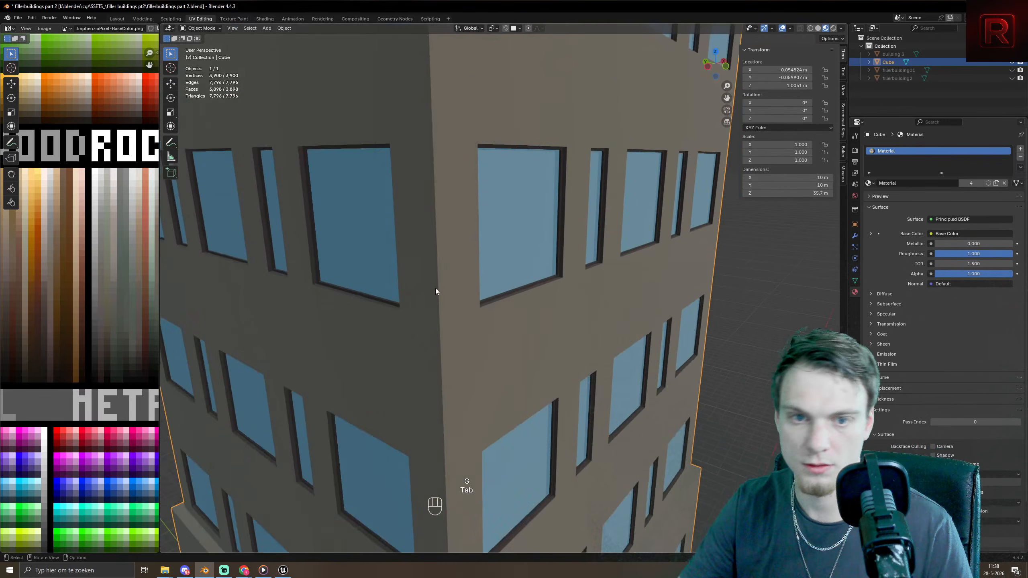
- Examine the tower with its dark window frames in Object Mode from several angles and distances
click(646, 351)
scroll(617, 377, down, 3)
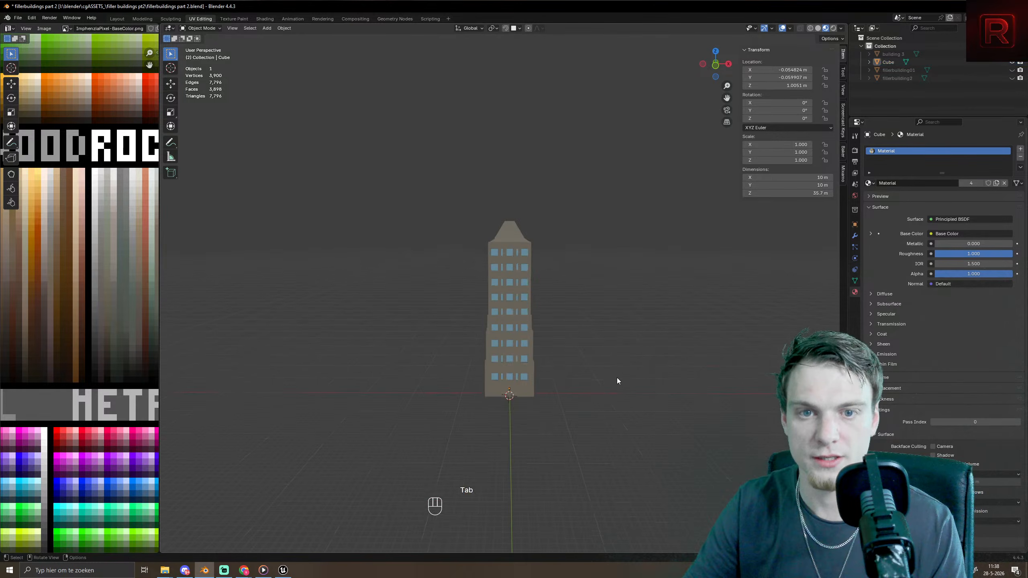
middle_drag(617, 378, 554, 403)
scroll(614, 395, up, 10)
key(a)
scroll(601, 429, down, 3)
scroll(554, 403, down, 4)
scroll(618, 397, up, 3)
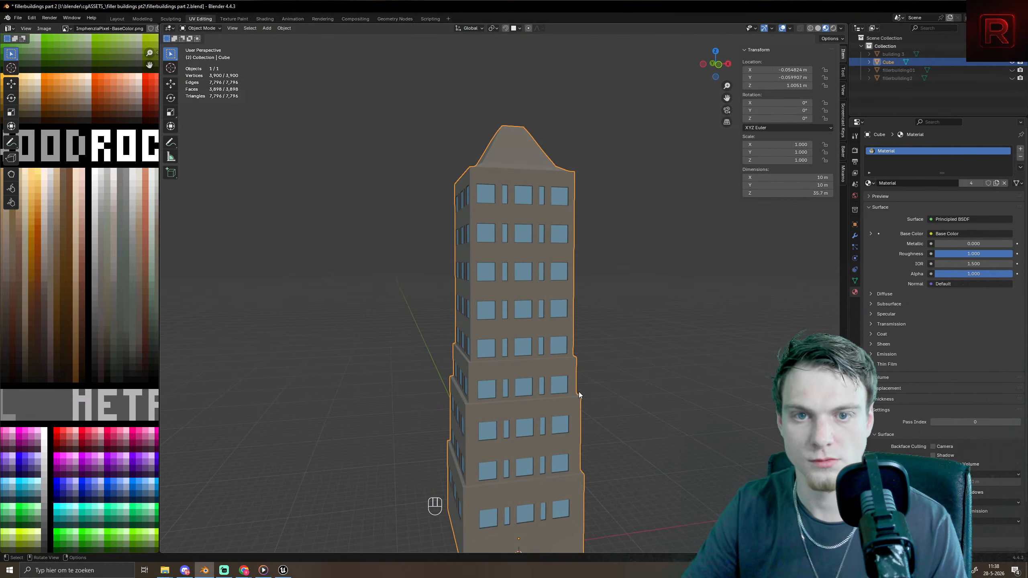
scroll(578, 392, down, 4)
click(606, 425)
middle_drag(605, 425, 533, 369)
click(517, 383)
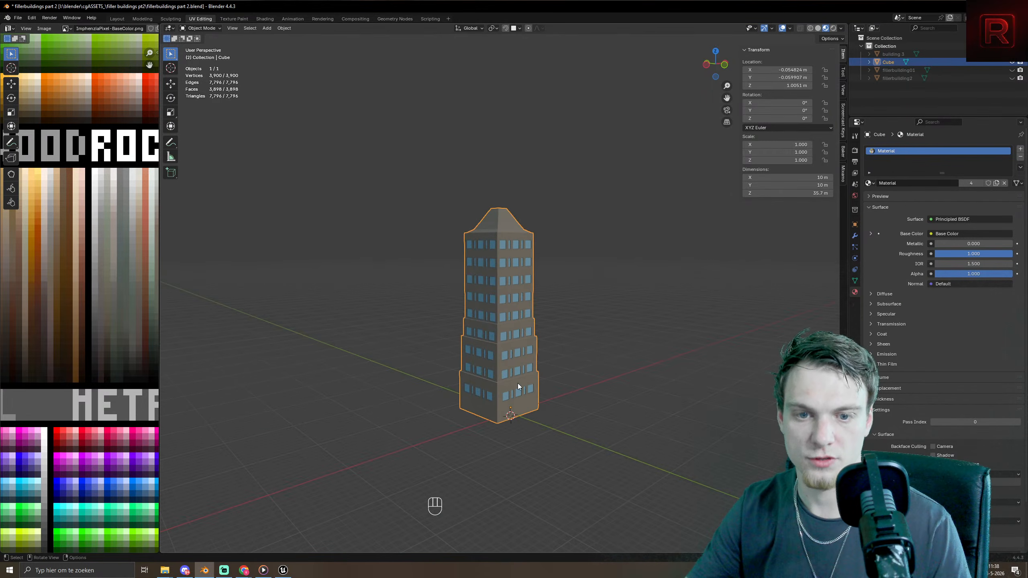
scroll(554, 366, up, 6)
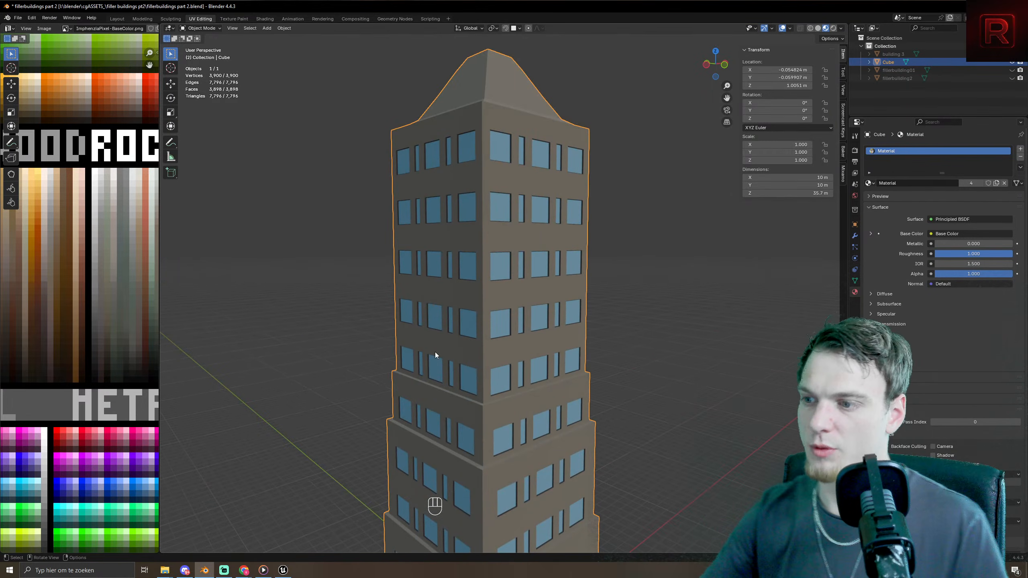
scroll(586, 256, down, 3)
middle_drag(586, 257, 562, 309)
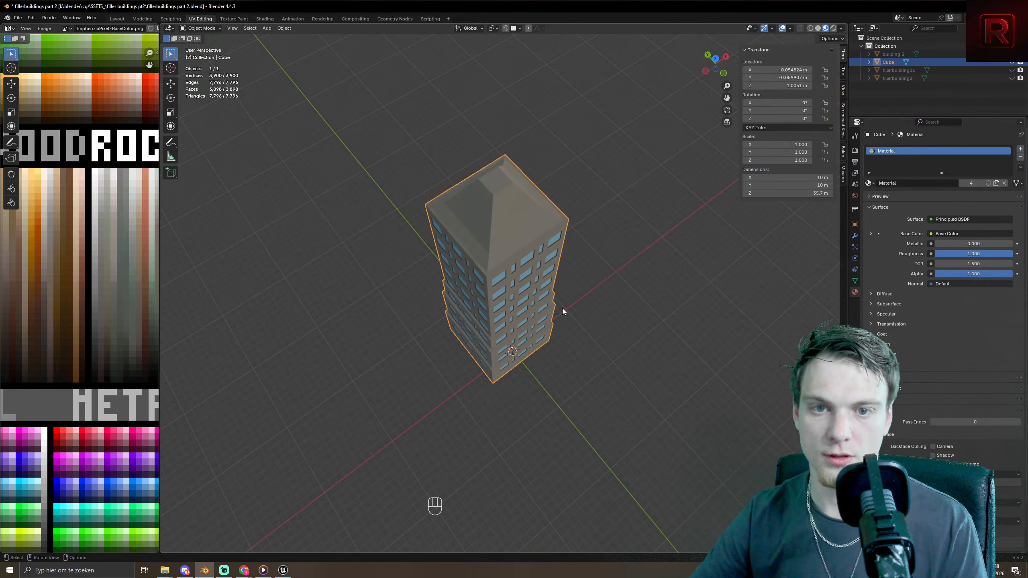
- Select the face loops around the sloped roof in Edit Mode, undoing the stray loop that runs down the facade
key(Tab)
key(3)
alt+click(498, 211)
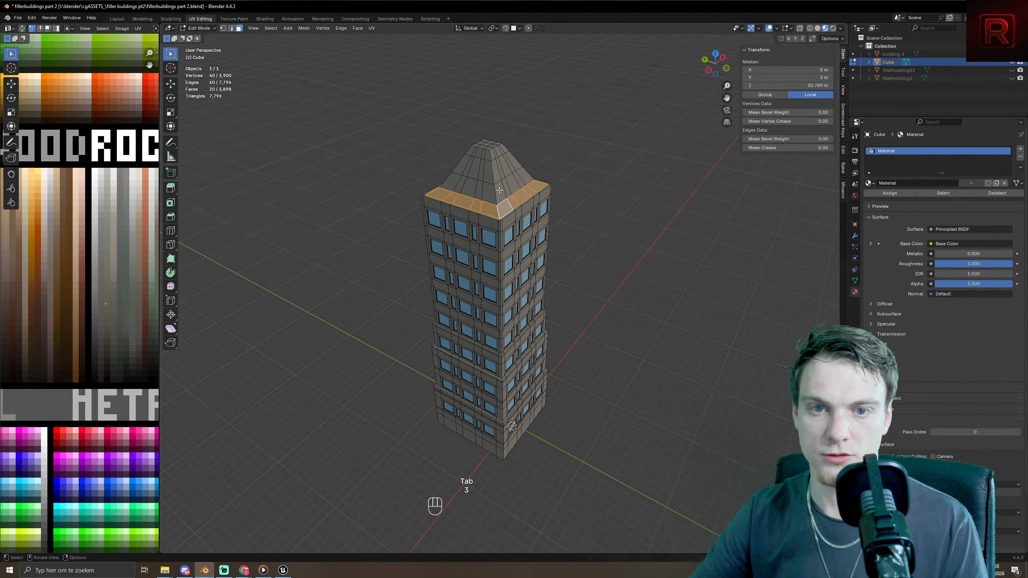
alt+shift+click(495, 190)
alt+shift+click(481, 144)
alt+shift+click(489, 148)
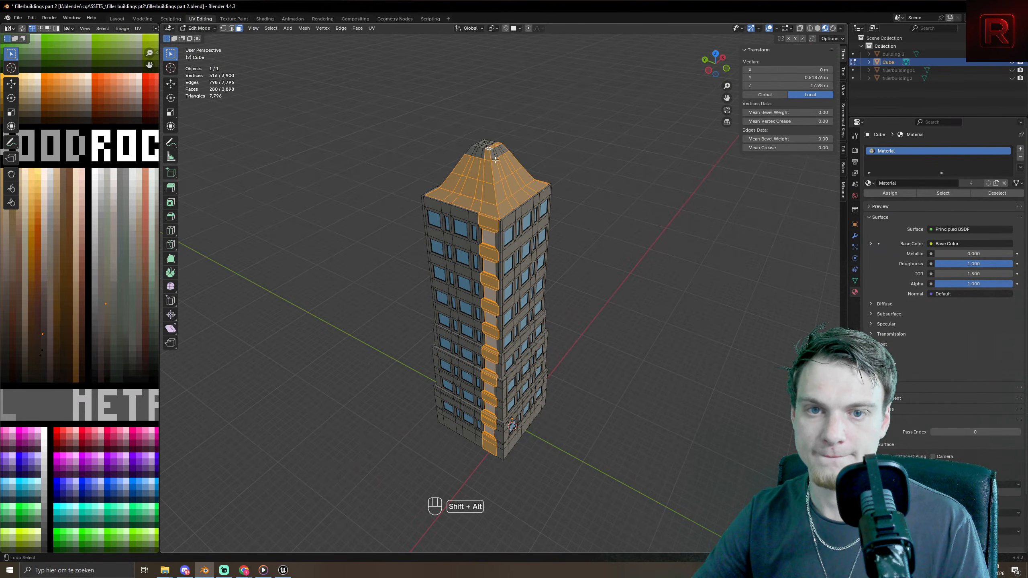
key(ctrl+z)
alt+shift+click(490, 149)
- Add the flat faces on the roof's peak to the selection with Circle Select
scroll(492, 151, up, 5)
middle_drag(492, 152, 558, 348)
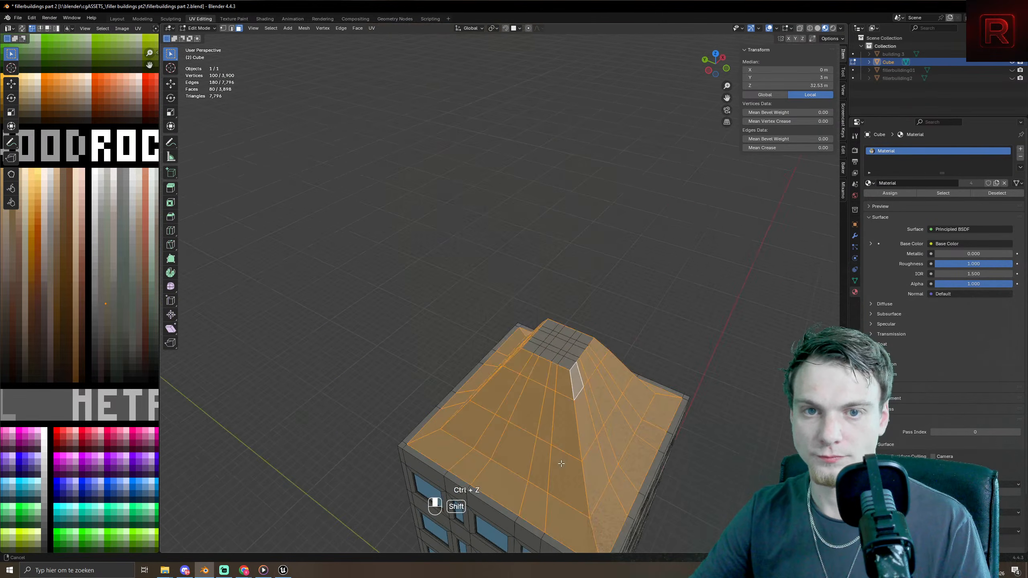
key(c)
mouse_move(565, 352)
mouse_down()
mouse_move(576, 328)
mouse_move(549, 337)
mouse_up()
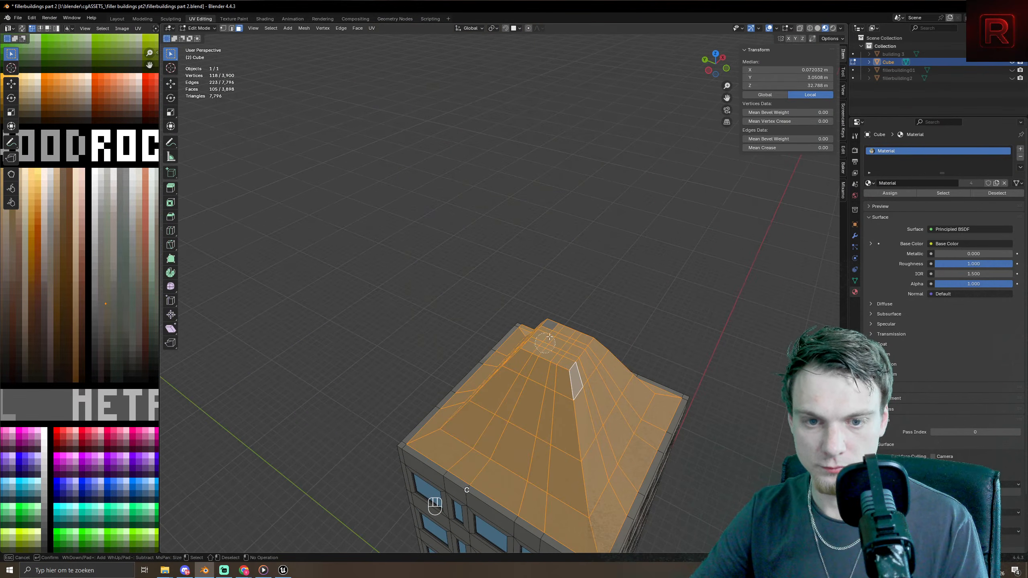
right_click(610, 271)
- Move the roof UVs onto a near-black swatch in the rock palette and check the roof in Object Mode
middle_drag(610, 271, 163, 269)
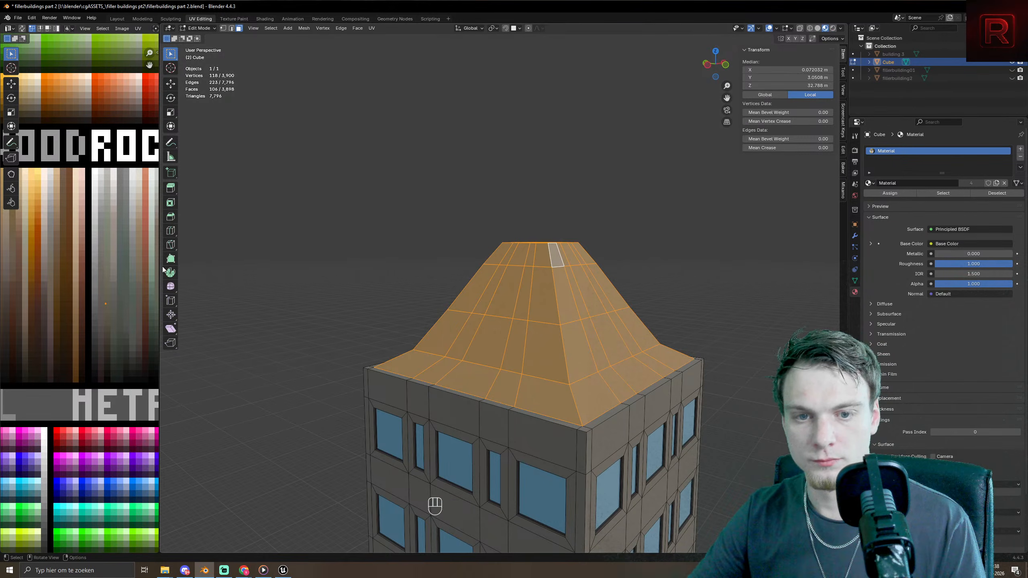
key(g)
click(111, 401)
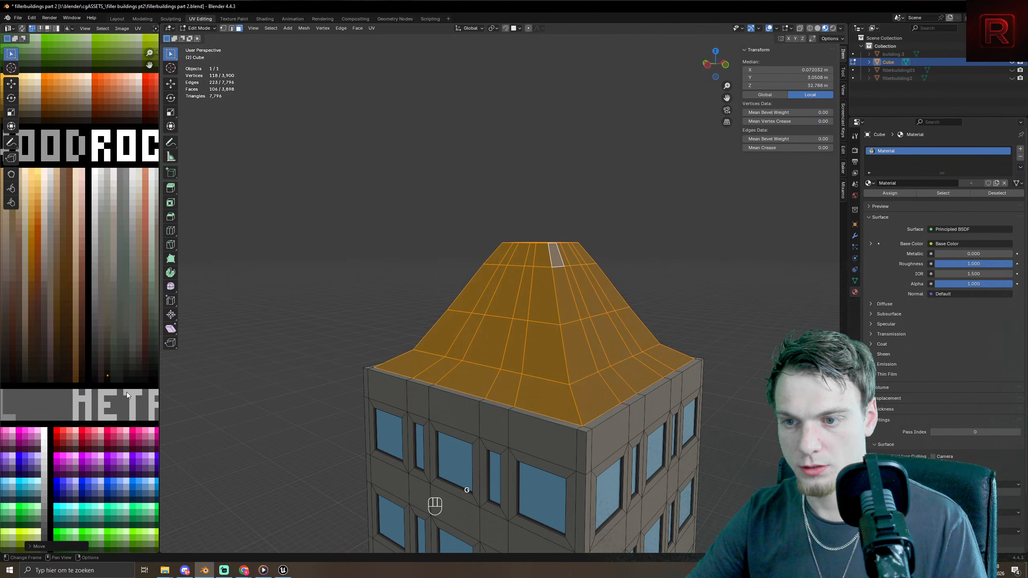
key(Tab)
scroll(605, 330, down, 3)
middle_drag(605, 330, 569, 414)
- Select the corner face of the narrow ledge around the roof, undoing the extra loop selection
key(Tab)
scroll(525, 416, up, 4)
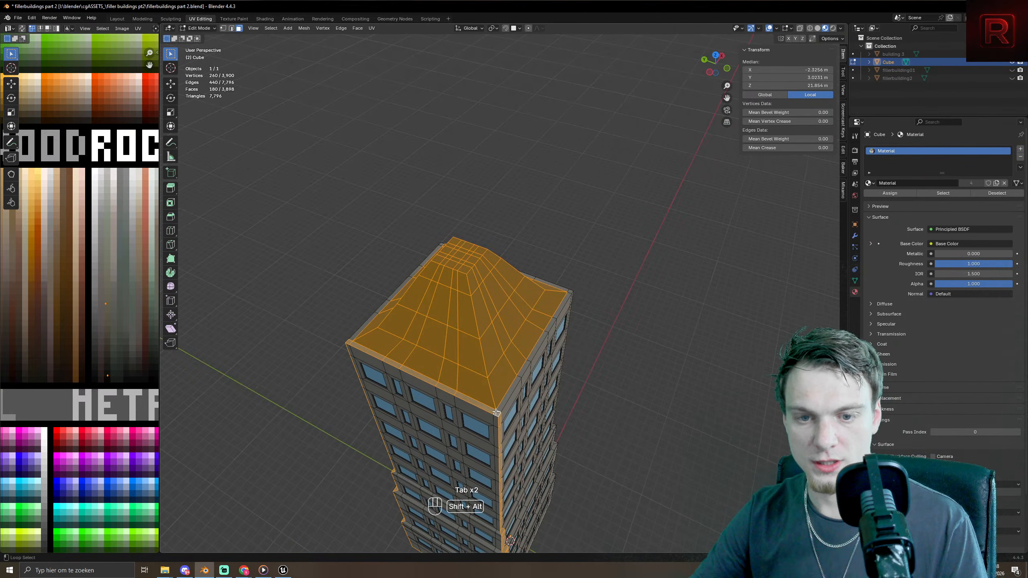
click(499, 411)
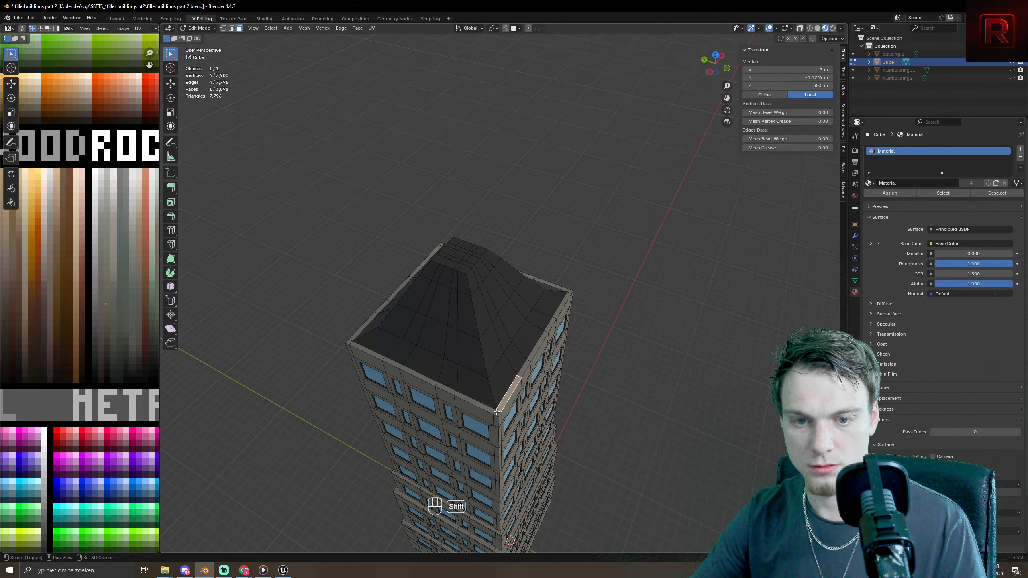
alt+shift+click(496, 412)
key(ctrl+z)
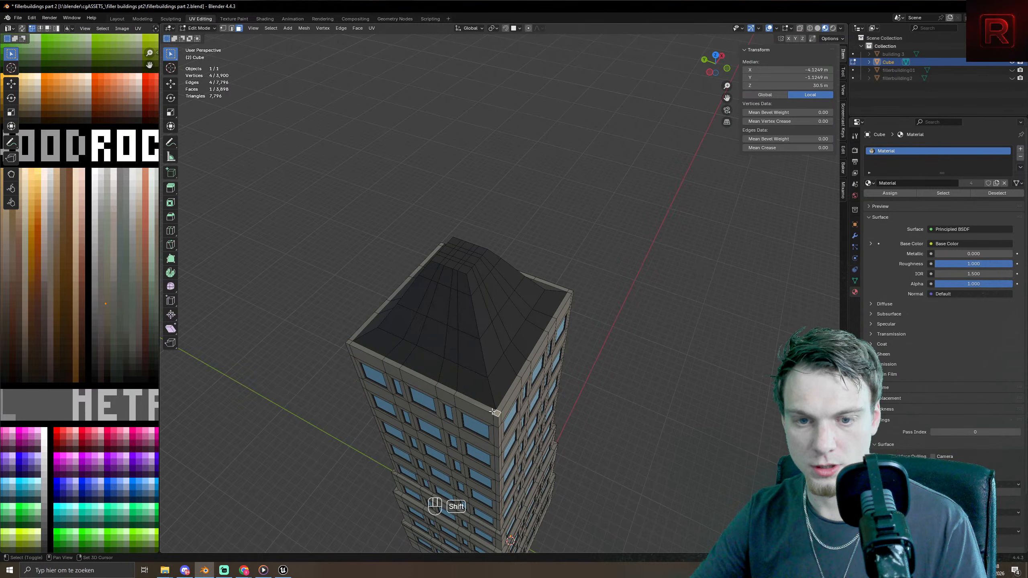
- Select the strip of ledge faces along the roof's front side in top view, including both corner faces
key(KP_7)
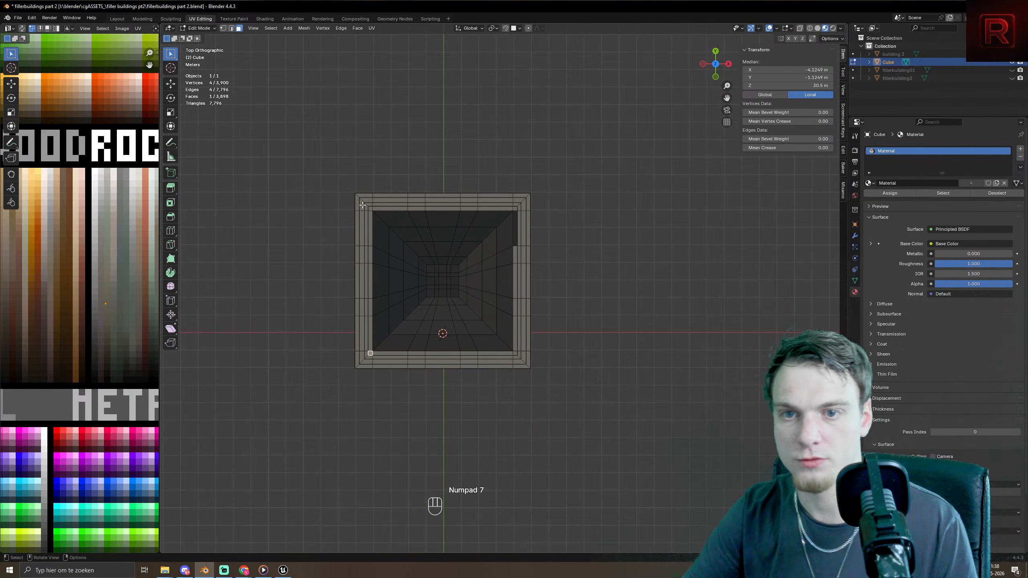
scroll(355, 287, up, 5)
shift+middle_drag(178, 458, 316, 375)
mouse_move(318, 374)
shift+mouse_down()
mouse_move(676, 372)
mouse_move(364, 360)
mouse_move(311, 376)
shift+mouse_up()
key(ctrl+z)
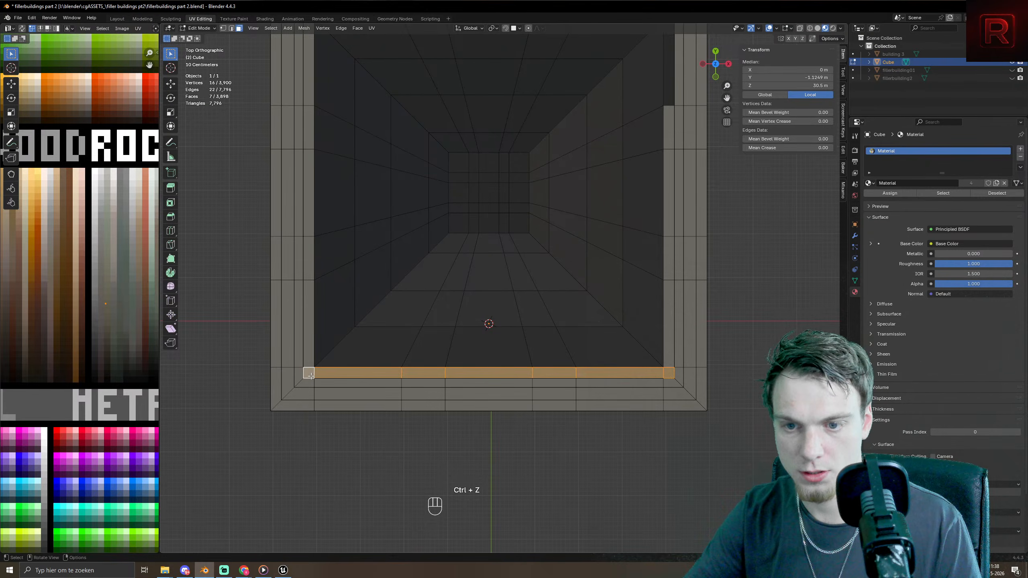
- Extend the selection of the roof rim's top faces along the second side and around its far corner
shift+middle_drag(582, 312, 464, 395)
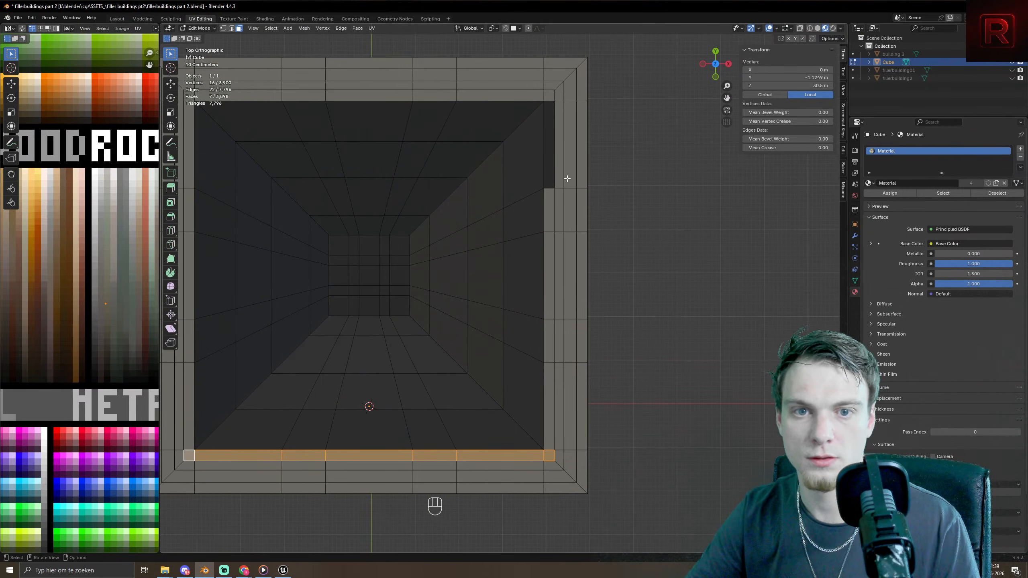
scroll(543, 162, down, 4)
middle_drag(530, 223, 588, 318)
scroll(601, 236, up, 4)
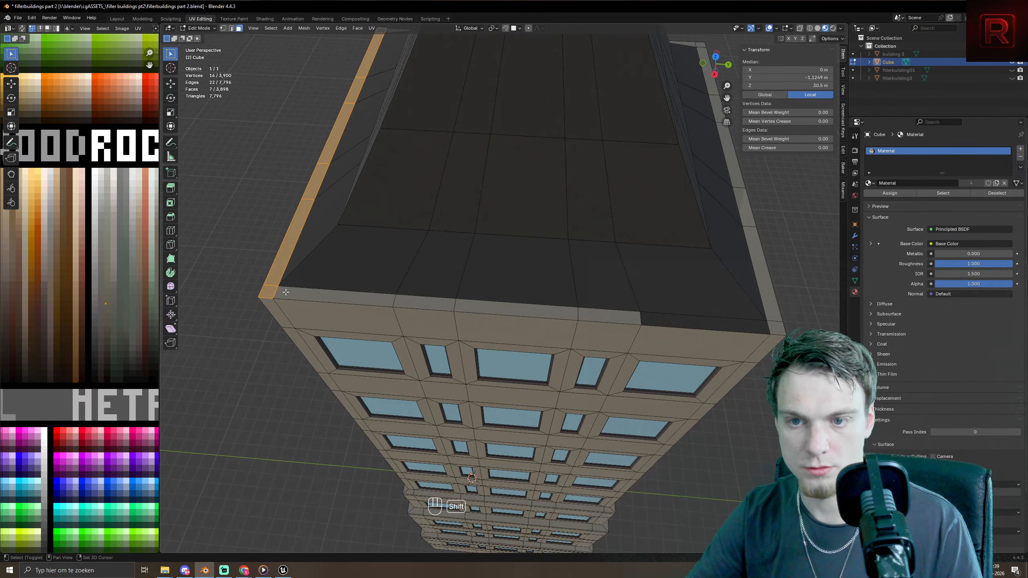
shift+drag(289, 294, 336, 297)
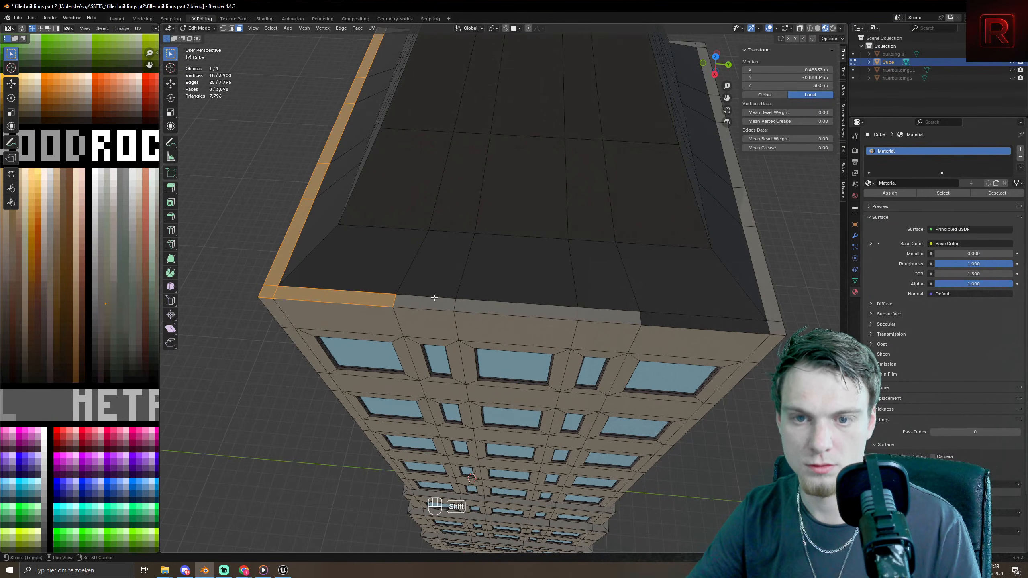
shift+click(453, 305)
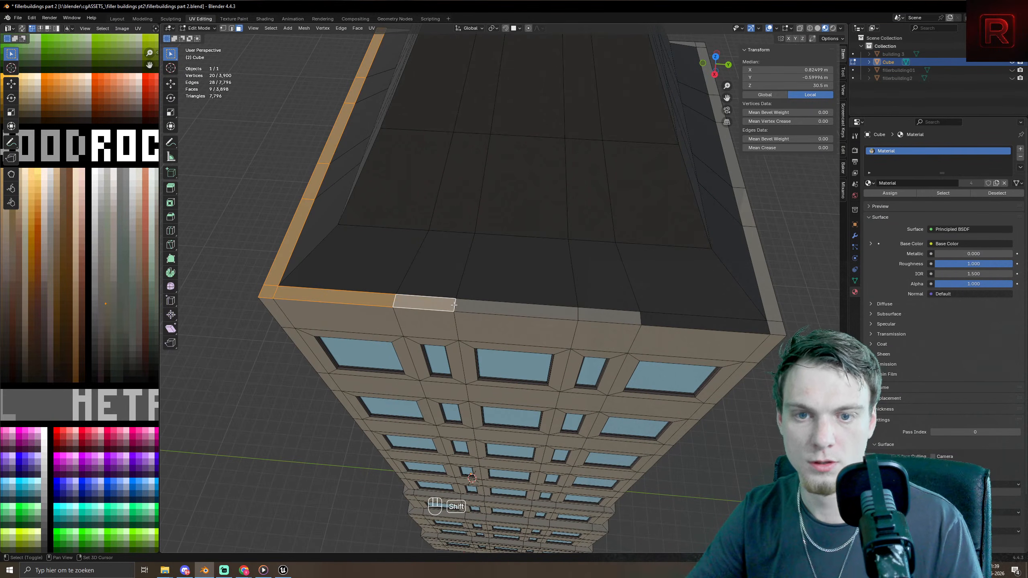
shift+click(505, 309)
shift+click(594, 310)
shift+click(674, 313)
key(ctrl+z)
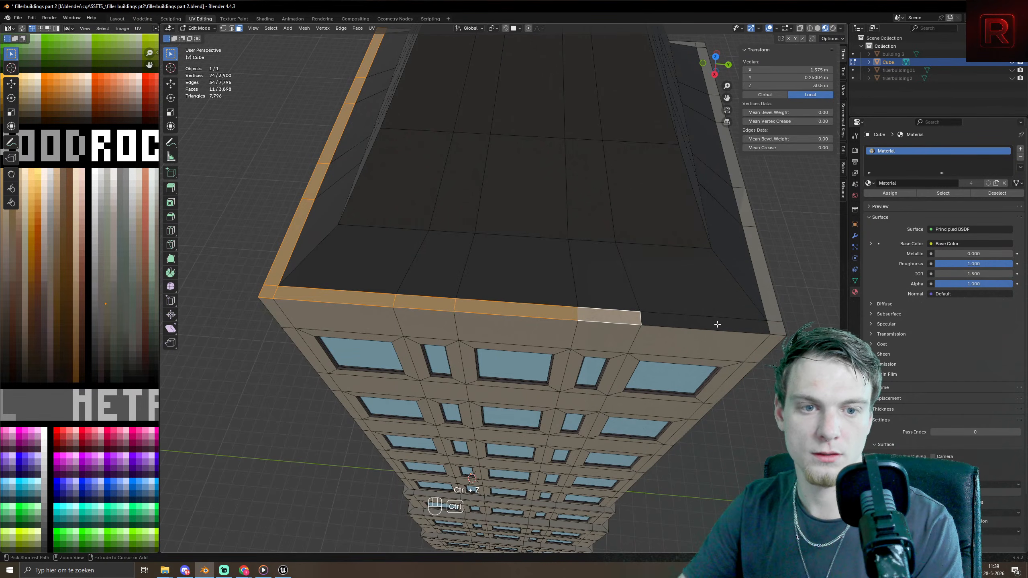
shift+click(712, 324)
shift+click(775, 327)
shift+click(779, 311)
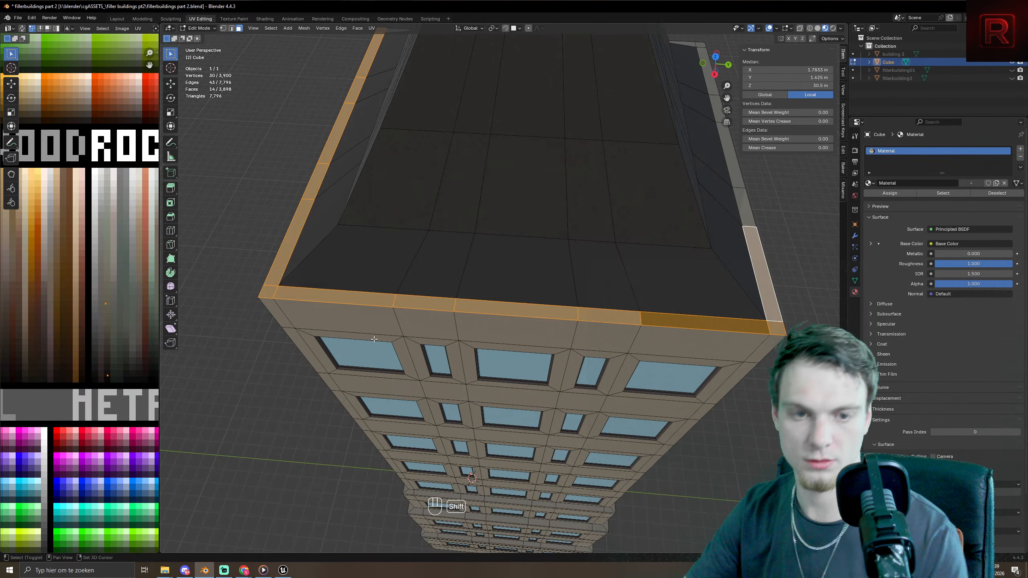
- Add the remaining rim faces along the roof's third side to the selection
shift+middle_drag(652, 229, 456, 302)
shift+middle_drag(386, 340, 565, 319)
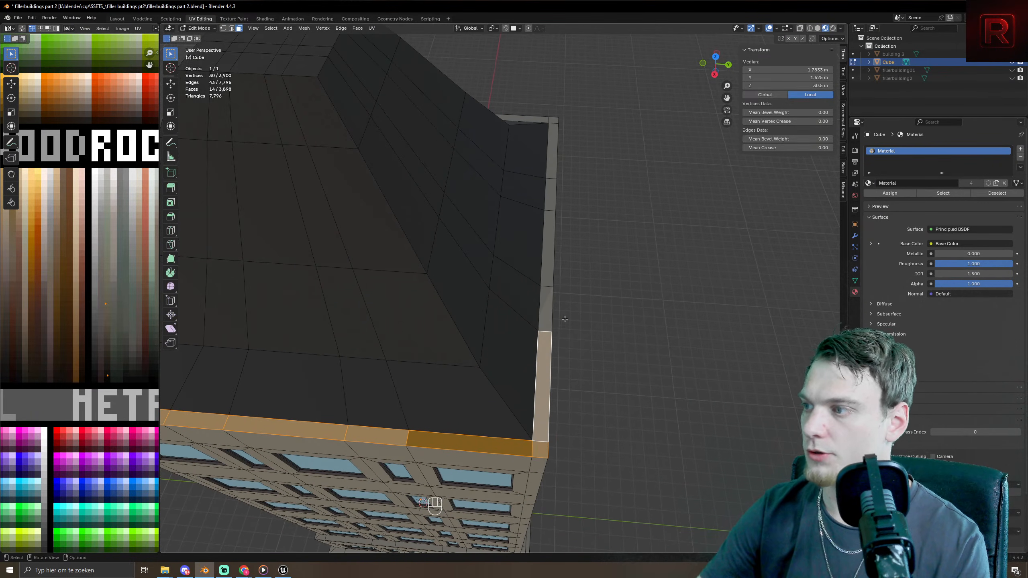
shift+click(545, 311)
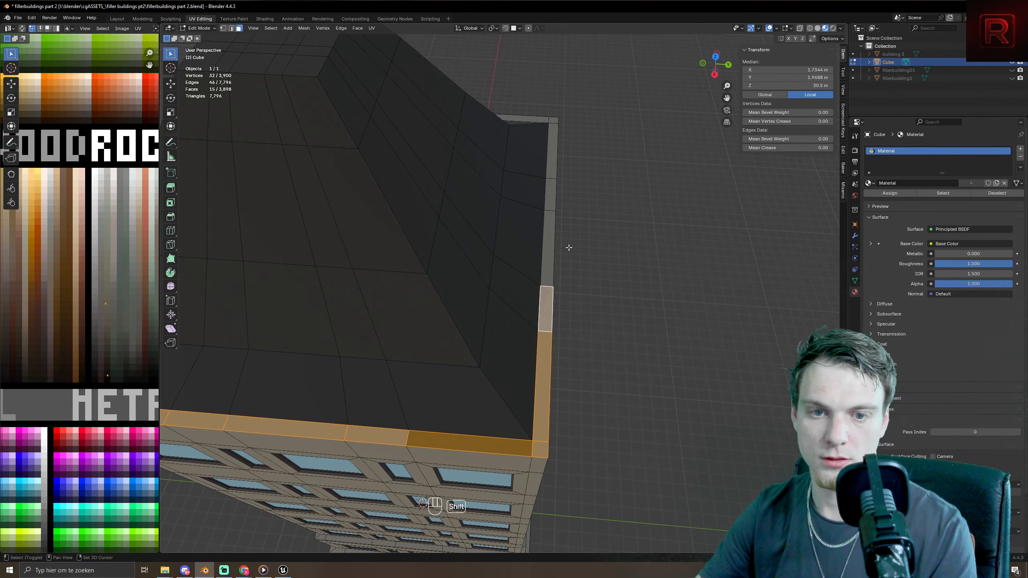
shift+click(548, 234)
shift+click(551, 169)
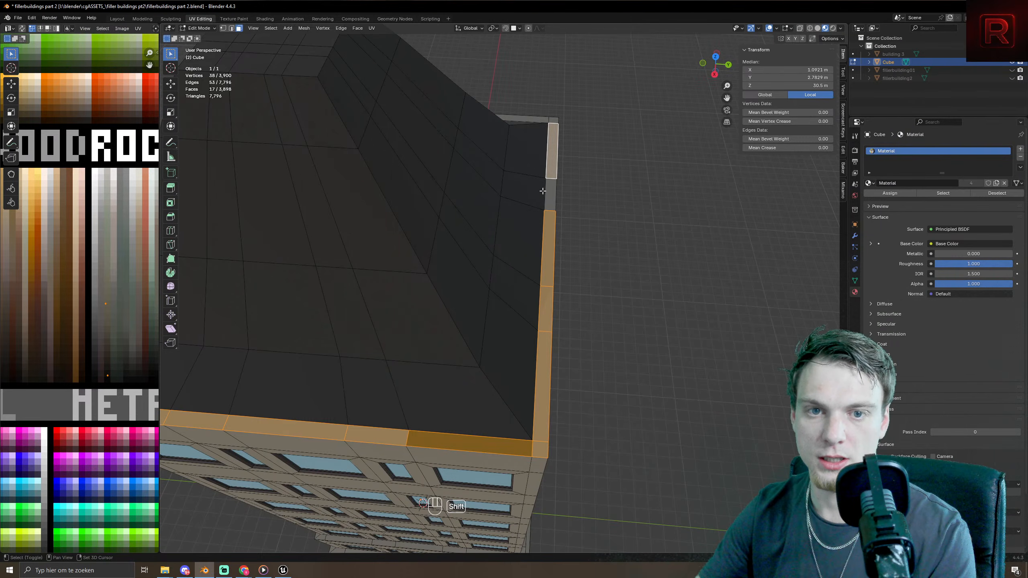
shift+click(546, 189)
- Complete the roof rim selection with the last corner and all top faces along the fourth side
middle_drag(578, 209, 633, 261)
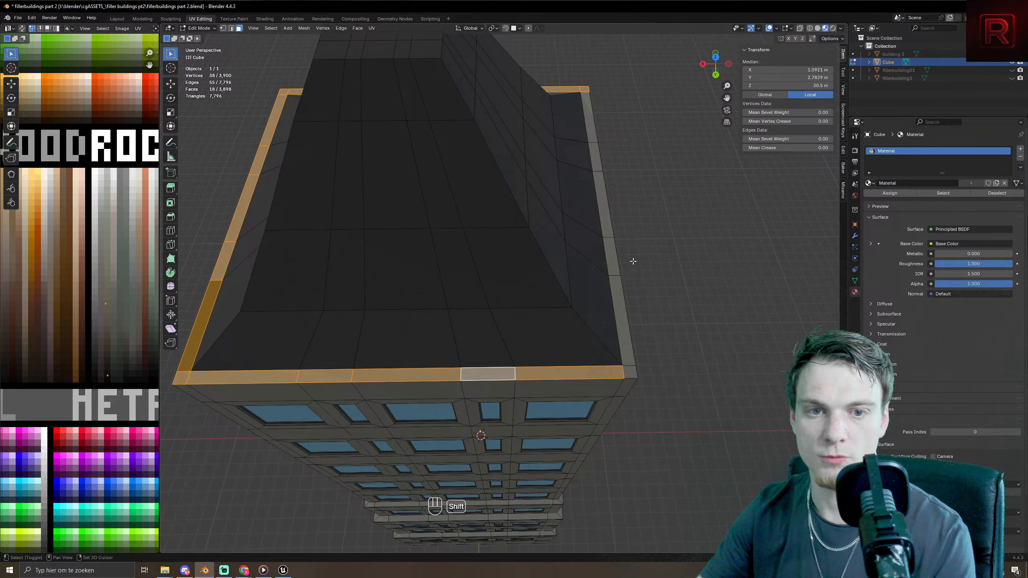
shift+click(611, 267)
shift+click(621, 320)
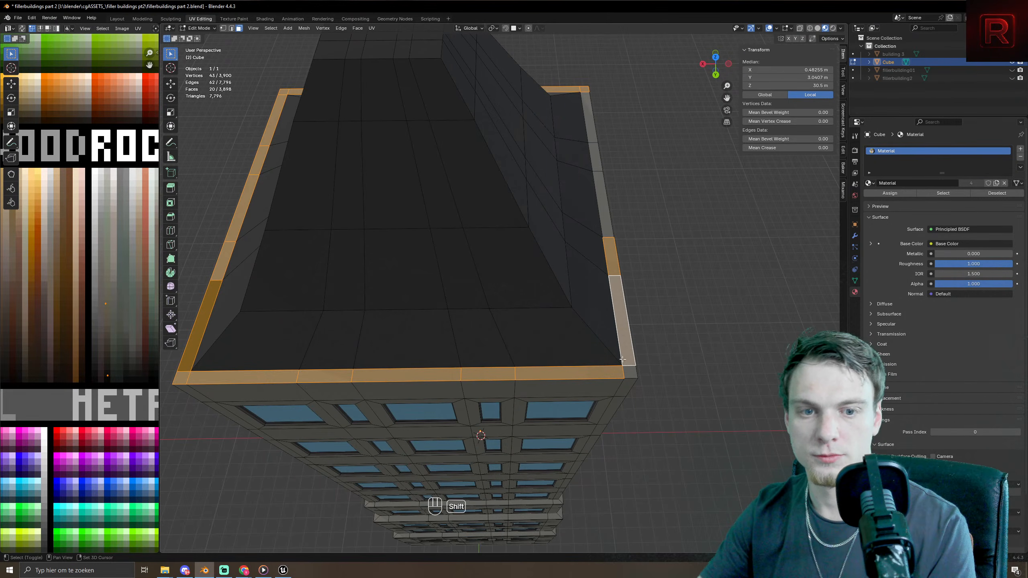
shift+click(631, 370)
middle_drag(641, 258, 340, 301)
shift+click(414, 373)
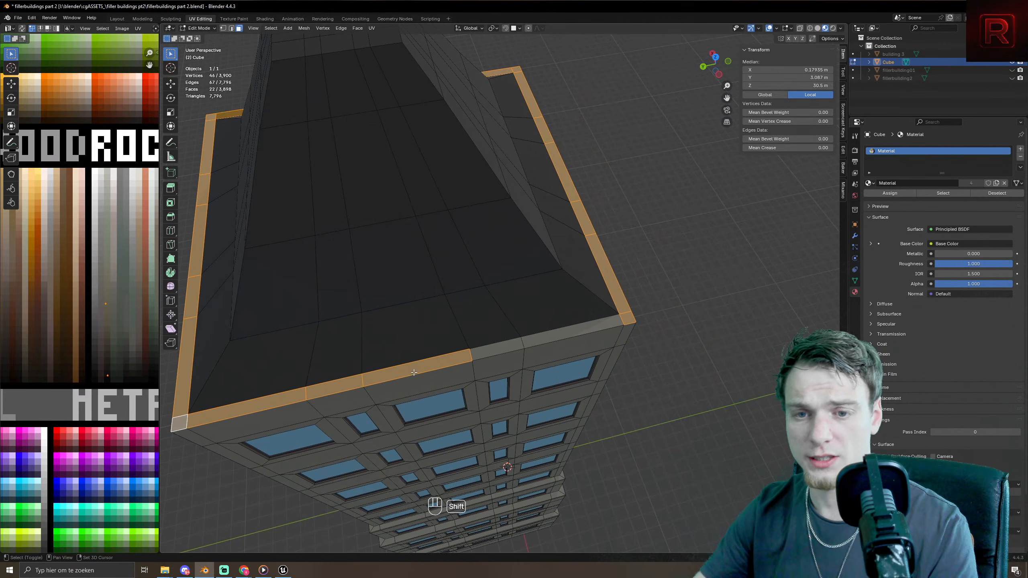
shift+click(495, 347)
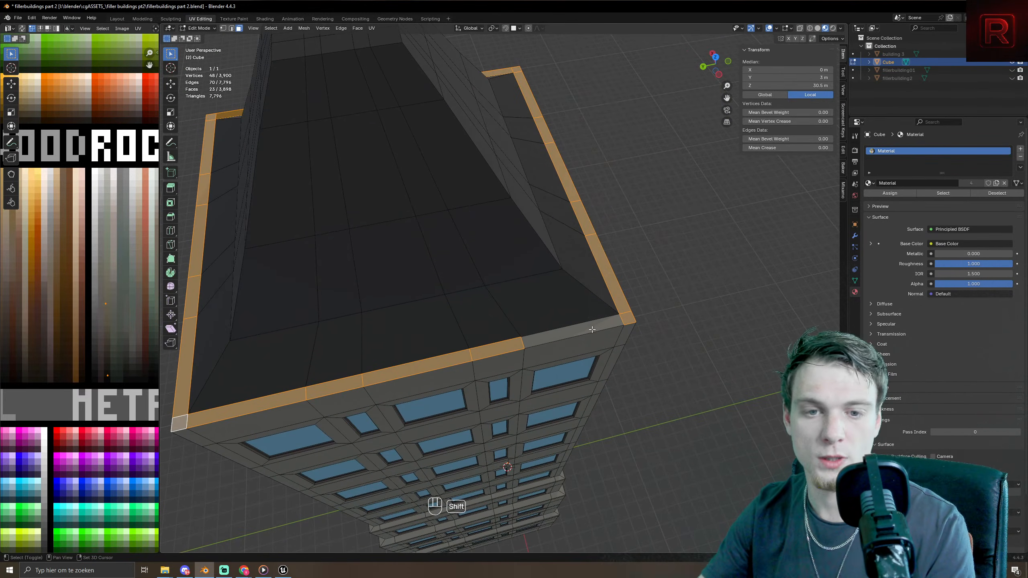
shift+click(603, 331)
- Scale the rim faces' UVs to 0 and move them onto a very dark grey swatch of the rock palette
middle_drag(447, 360, 218, 289)
key(a)
key(s)
key(KP_0)
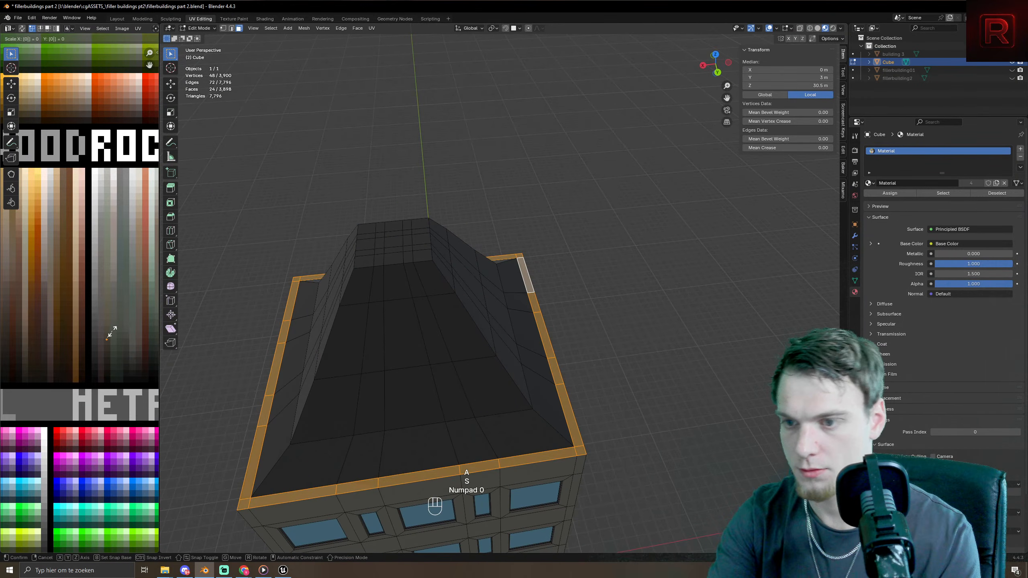
key(KP_Enter)
key(Tab)
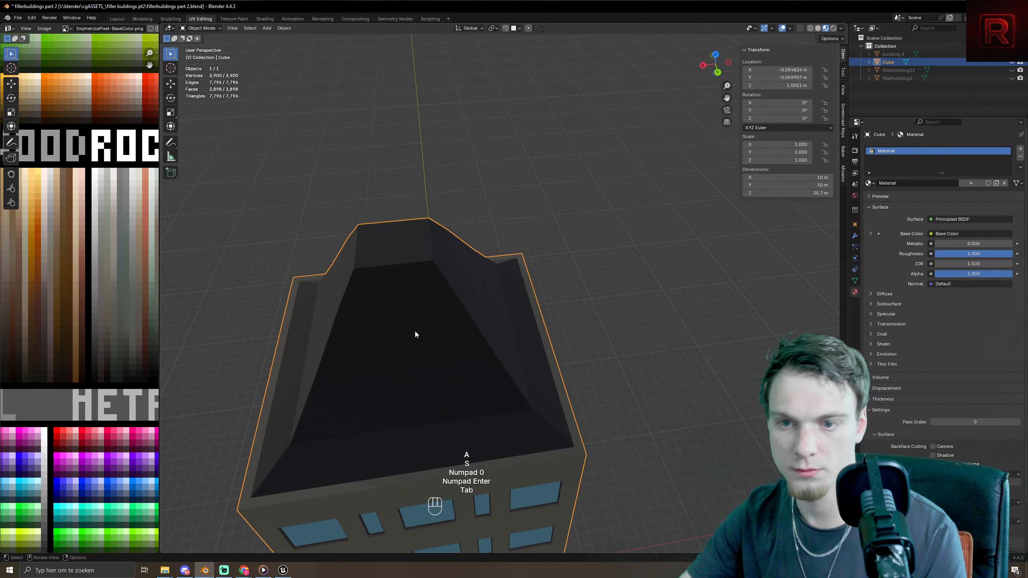
key(Tab)
key(g)
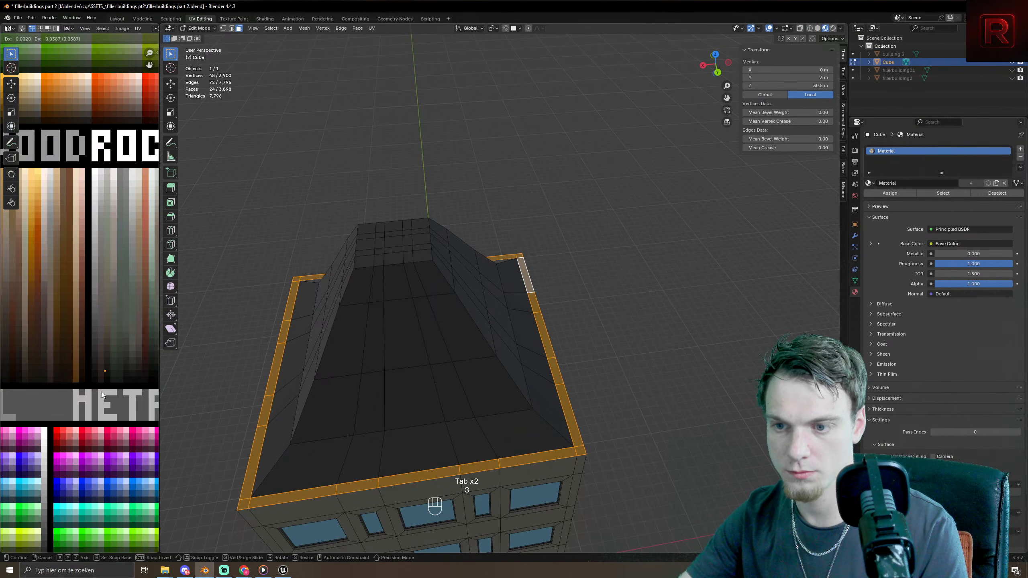
click(101, 392)
- Return to Object Mode and save the file
key(Tab)
middle_drag(474, 360, 469, 324)
shift+middle_drag(533, 320, 505, 346)
key(ctrl+s)
key(ctrl+s)
key(ctrl+s)
key(ctrl+s)
key(ctrl+s)
key(ctrl+s)
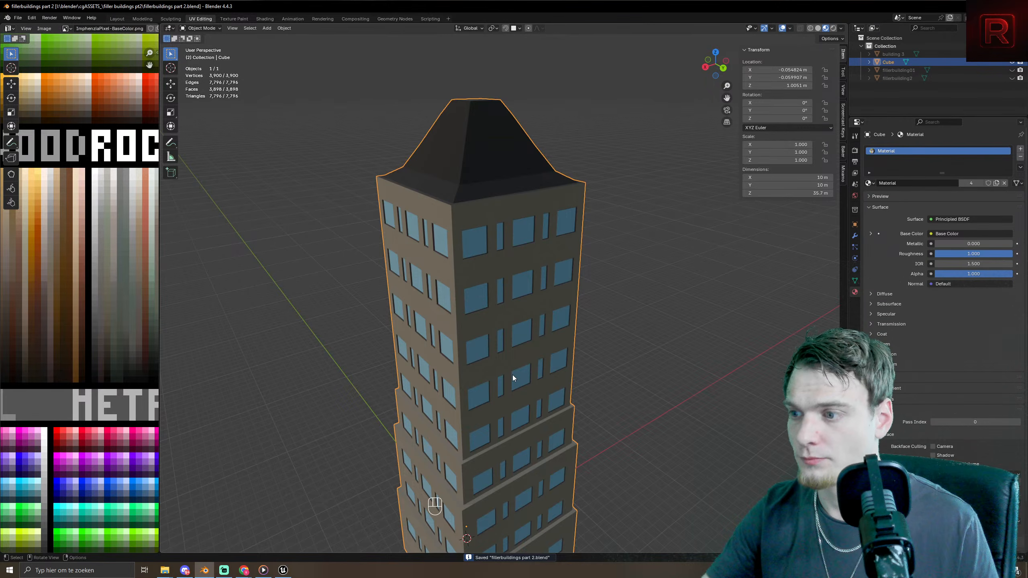
- Examine the whole tower's shape and colours from several sides
scroll(512, 375, down, 4)
shift+middle_drag(491, 382, 524, 380)
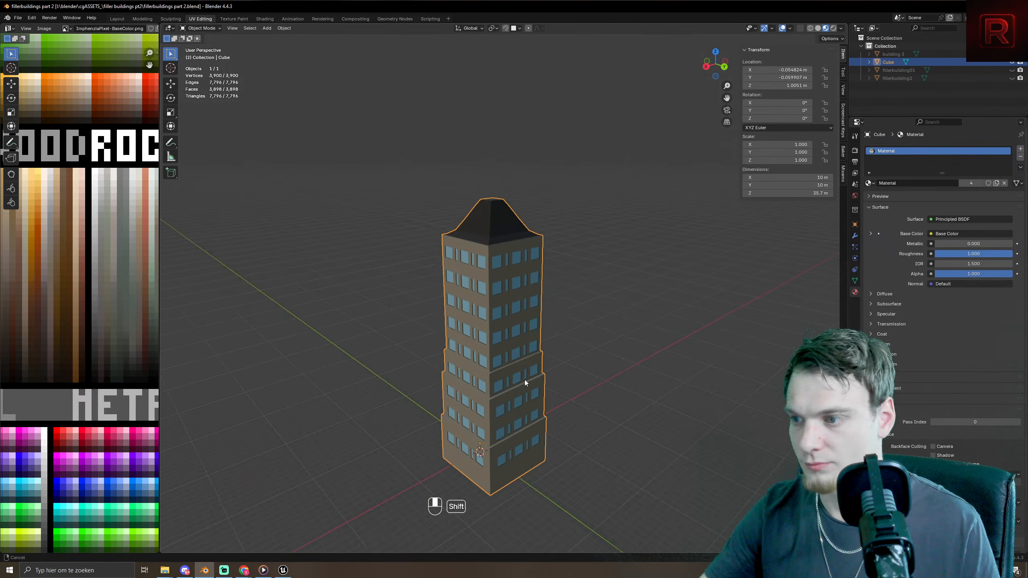
scroll(524, 379, up, 5)
scroll(521, 290, down, 2)
key(Tab)
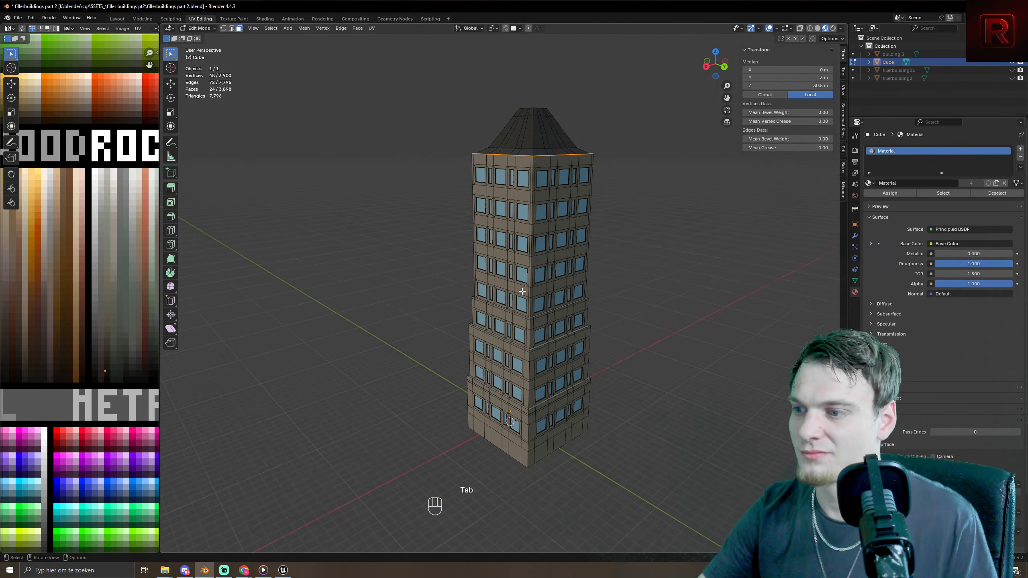
middle_drag(522, 291, 522, 296)
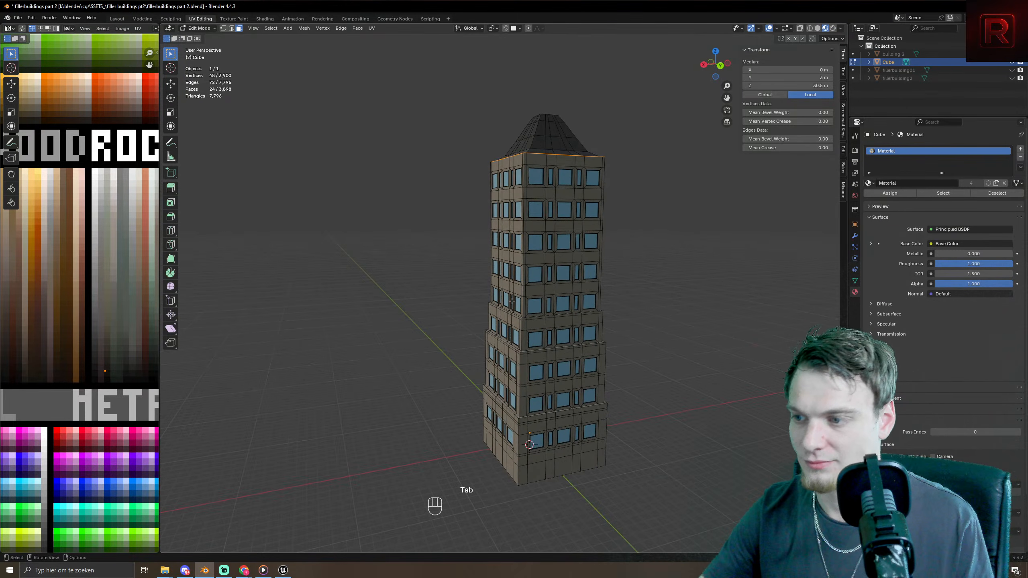
middle_drag(465, 305, 446, 332)
key(Tab)
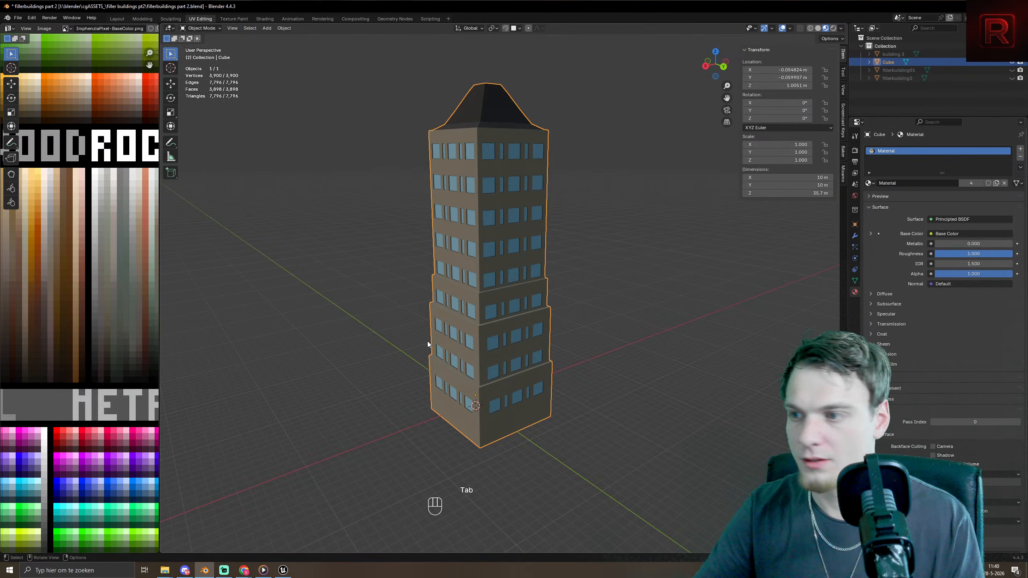
- Select the top face loops of the three setback ledges in Edit Mode and try growing the selection
scroll(446, 373, up, 5)
key(Tab)
middle_drag(446, 373, 407, 327)
key(3)
alt+click(433, 392)
alt+shift+click(425, 461)
scroll(442, 471, down, 4)
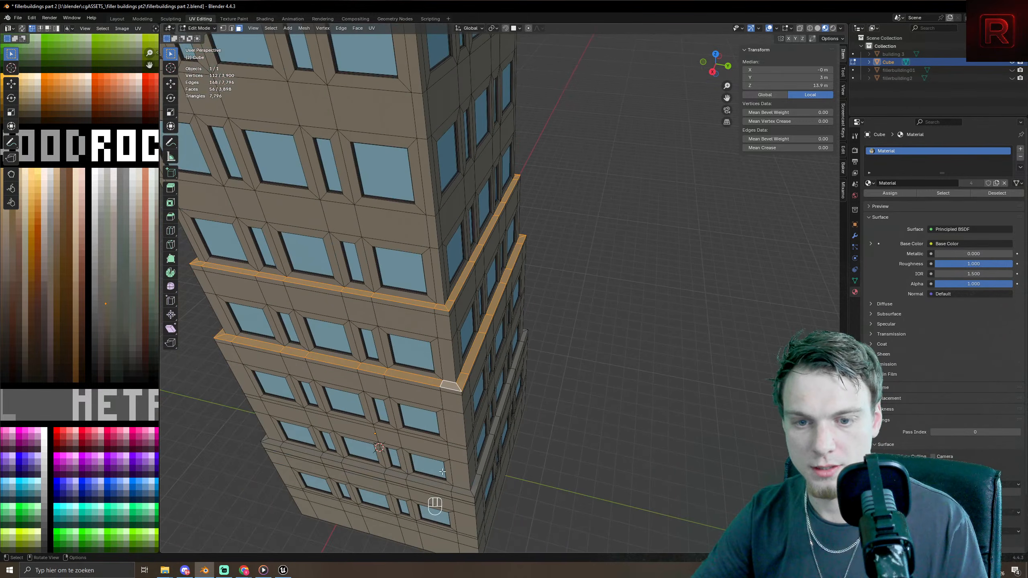
alt+shift+click(474, 496)
shift+middle_drag(508, 293, 478, 368)
scroll(516, 419, down, 5)
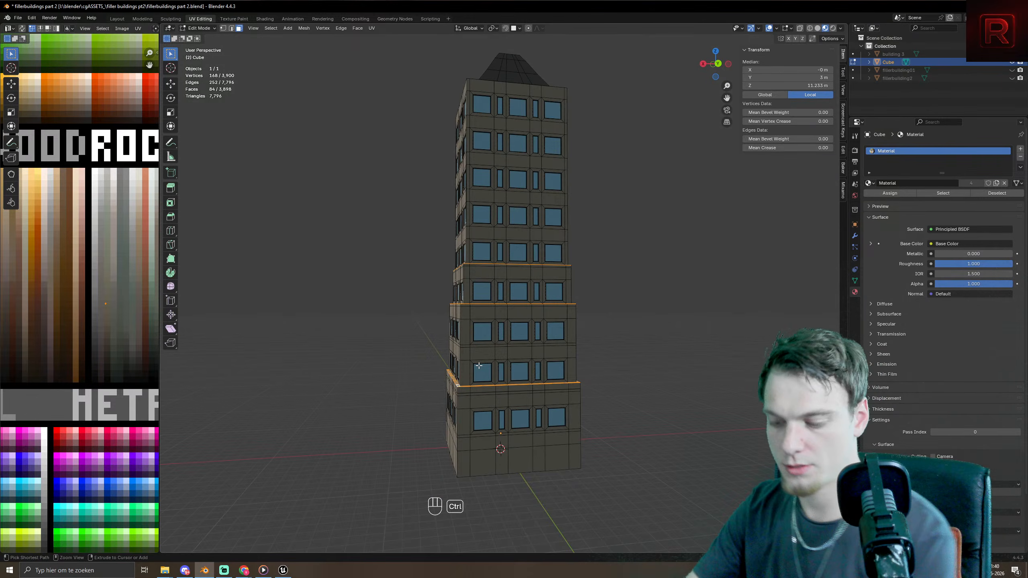
key(ctrl+KP_Add)
key(ctrl+z)
scroll(478, 366, up, 5)
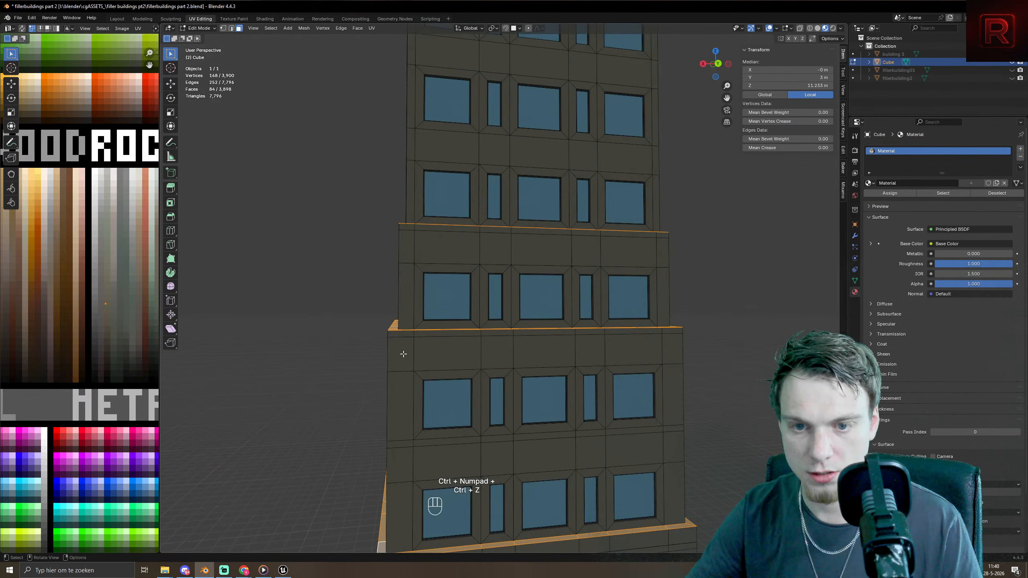
- Select the narrow vertical face loops directly below the two upper setback ledges
middle_drag(403, 354, 442, 354)
alt+click(414, 337)
scroll(380, 243, up, 4)
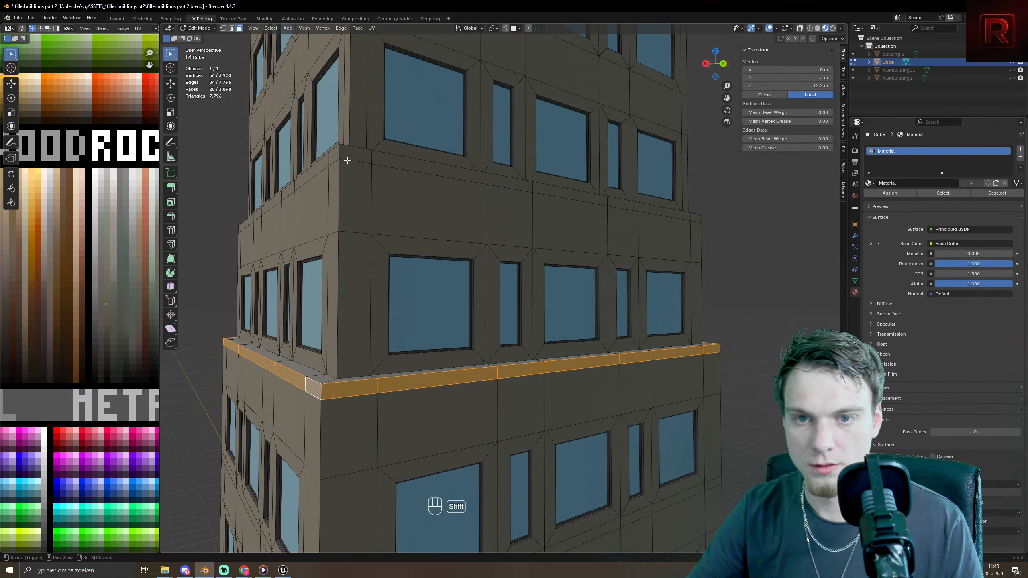
alt+shift+click(331, 149)
key(ctrl+z)
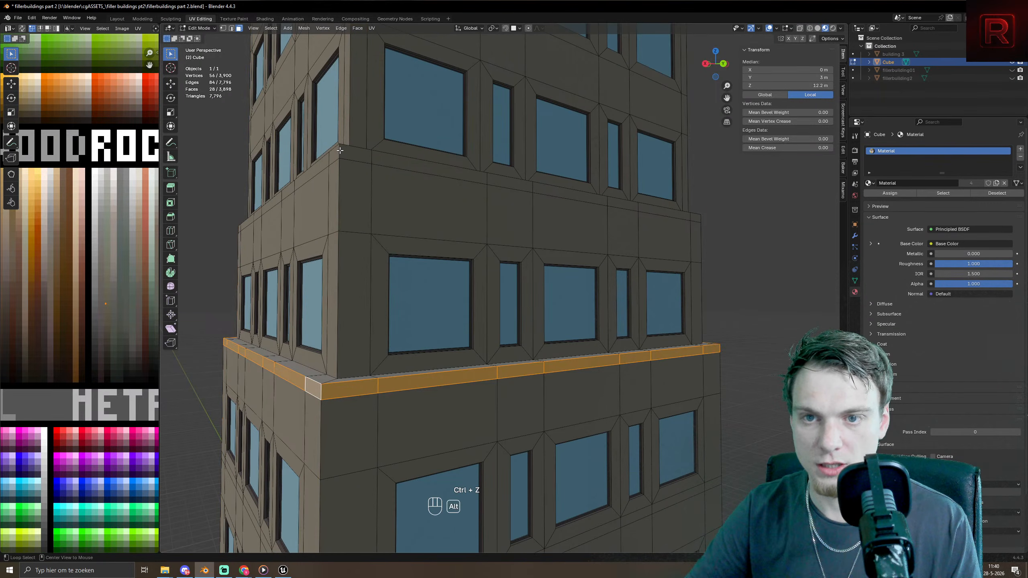
alt+click(339, 152)
alt+shift+click(322, 389)
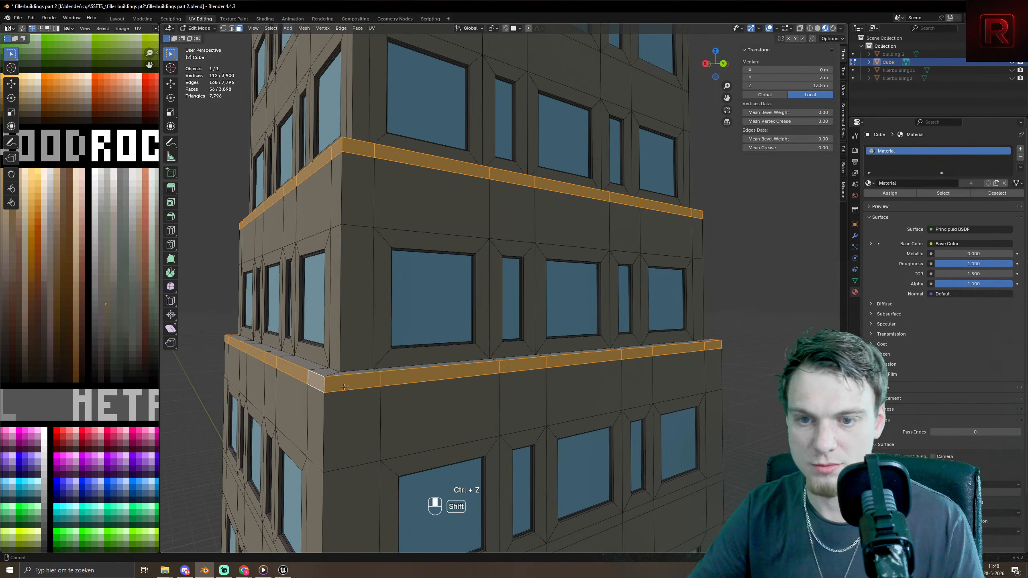
- Add the three lower horizontal band face loops around the tower to the selection
shift+middle_drag(322, 388, 437, 276)
alt+shift+click(469, 176)
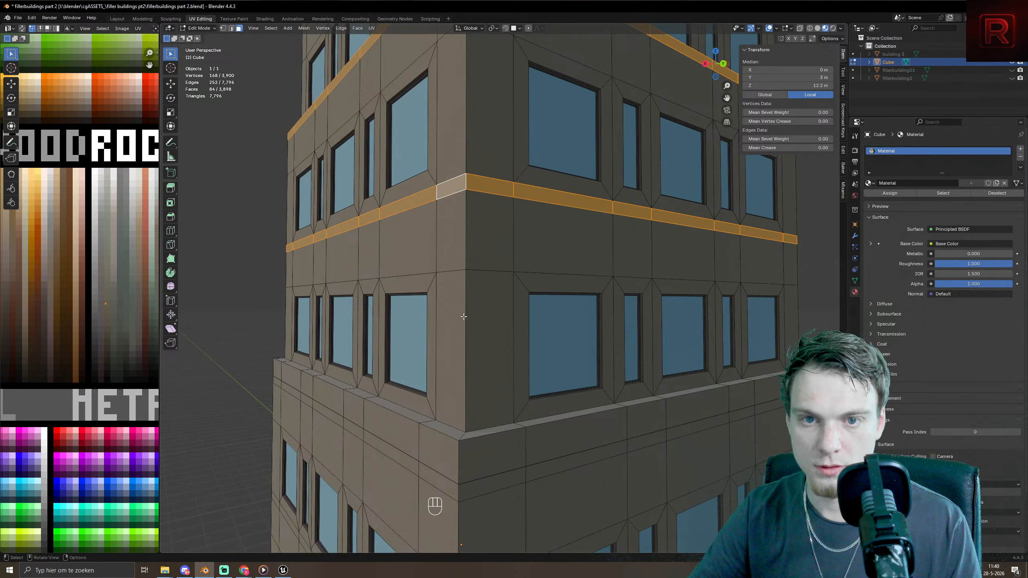
shift+middle_drag(474, 481, 476, 299)
alt+shift+click(486, 302)
shift+middle_drag(477, 474, 460, 205)
alt+shift+click(476, 303)
scroll(472, 321, down, 5)
middle_drag(477, 291, 493, 413)
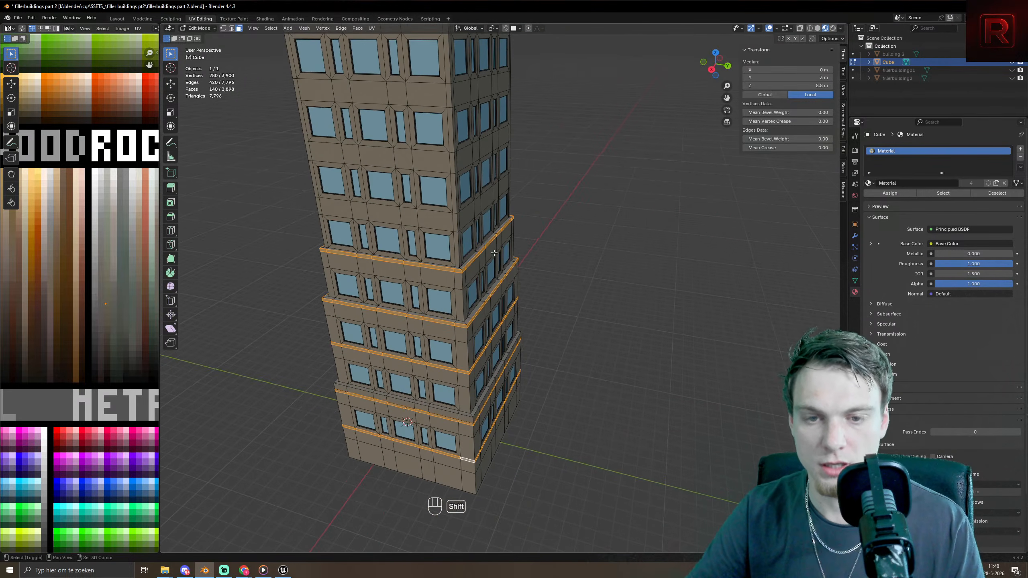
- Extrude the five selected bands outward along their normals by about 0.07 m
scroll(496, 429, up, 4)
key(alt+e)
click(494, 433)
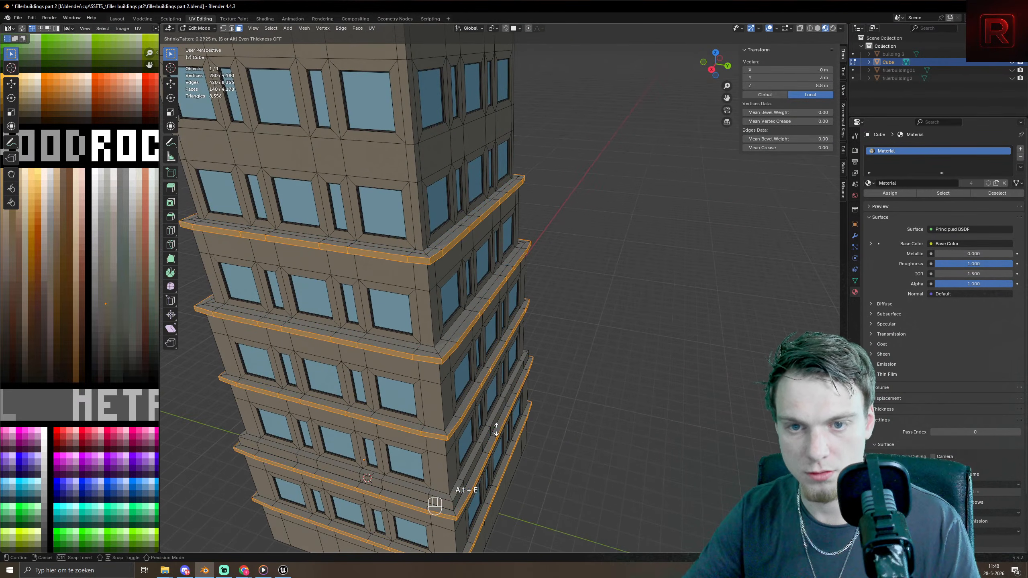
click(490, 432)
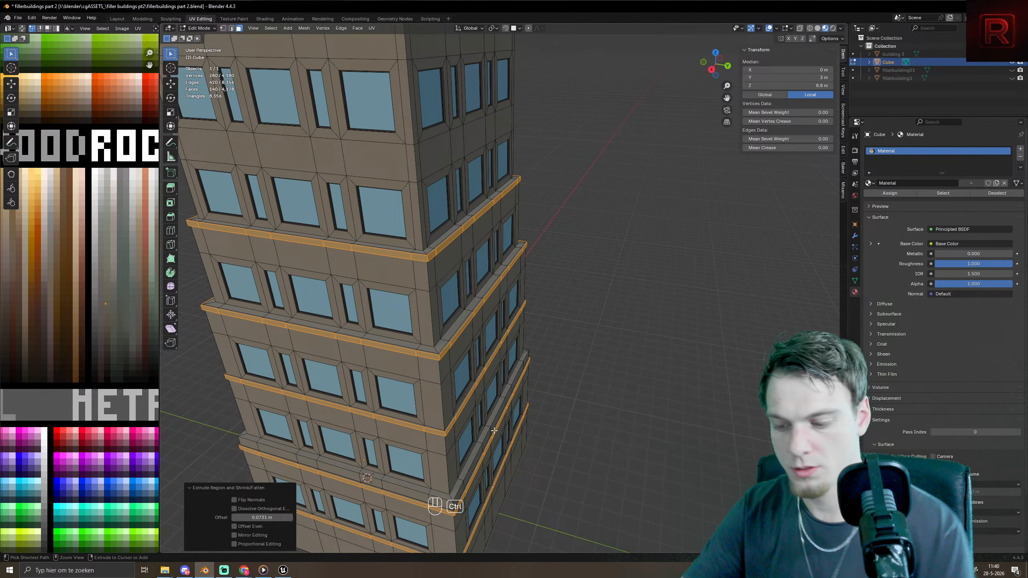
- Grow the selection to include the extruded bands' edge faces and move their UVs to a darker shade in the palette
key(ctrl+KP_Add)
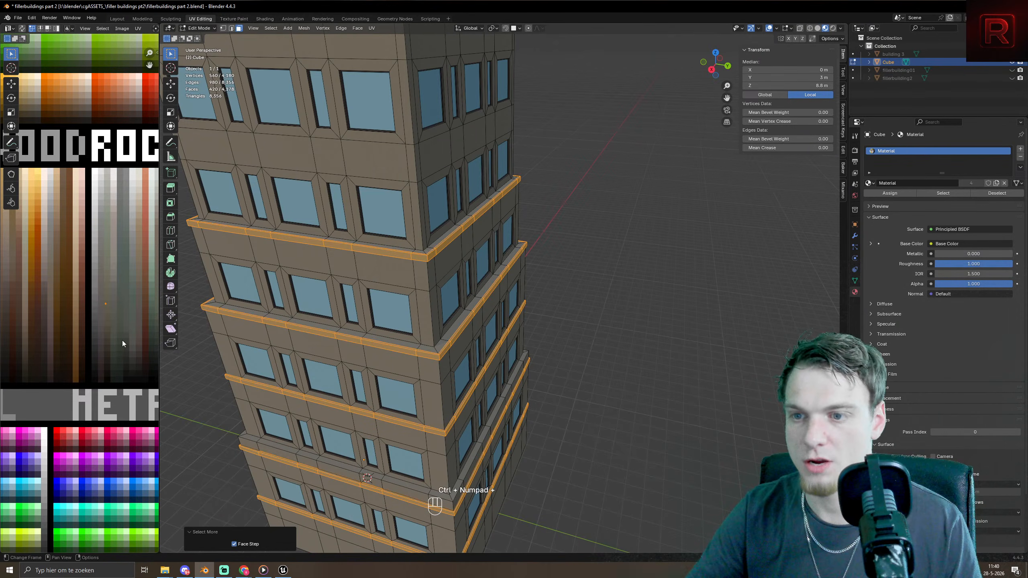
key(g)
click(84, 386)
key(Tab)
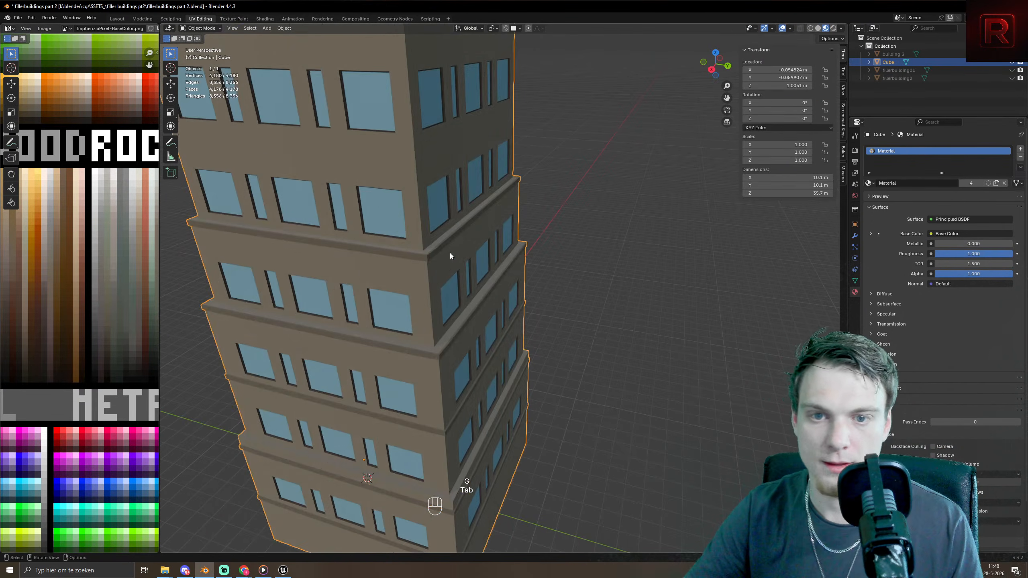
- Add one centred loop cut around the outer face of each of the two uppermost trim bands
scroll(450, 252, up, 5)
key(Tab)
key(ctrl+r)
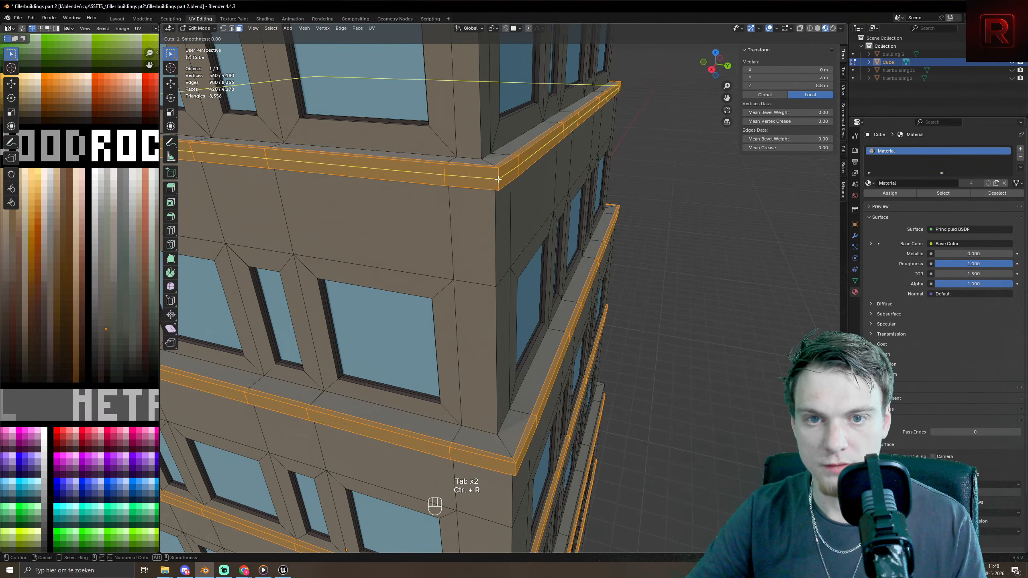
click(520, 453)
key(ctrl+r)
click(516, 465)
right_click(516, 466)
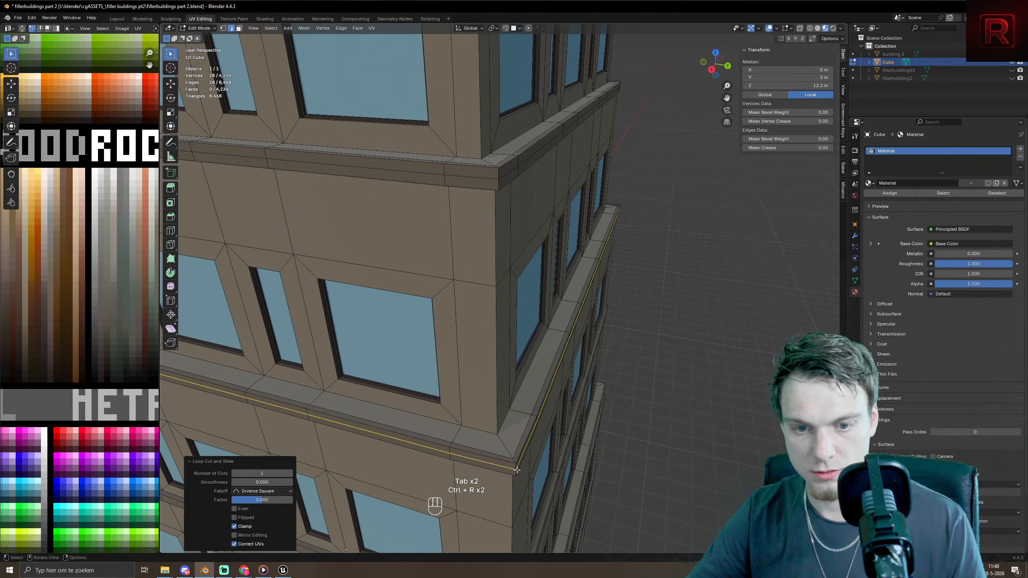
- Add one centred loop cut around the outer face of each of the third and fourth trim bands from the top
shift+middle_drag(515, 463, 409, 200)
key(ctrl+r)
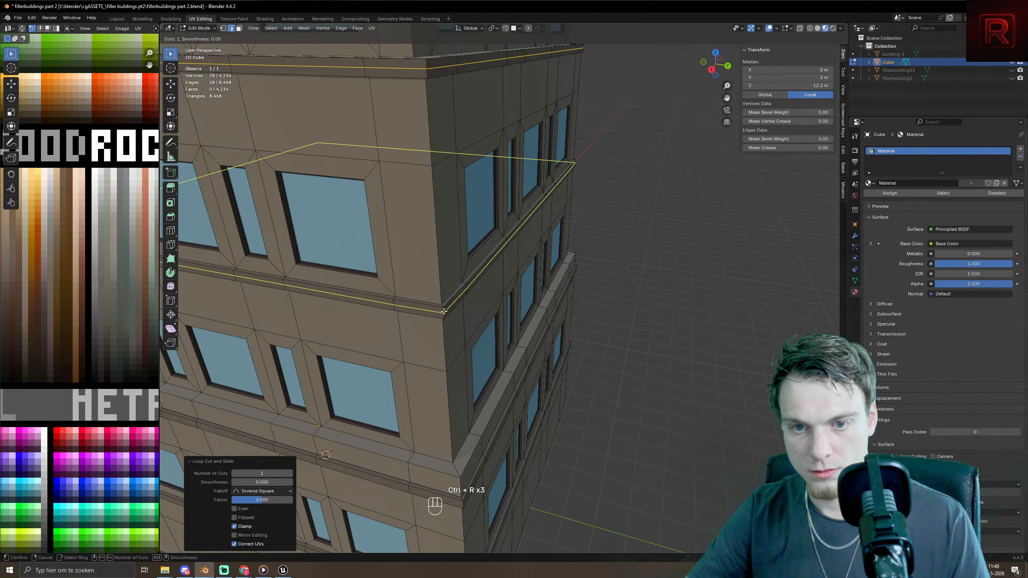
click(444, 308)
right_click(444, 308)
key(ctrl+r)
click(462, 510)
right_click(461, 509)
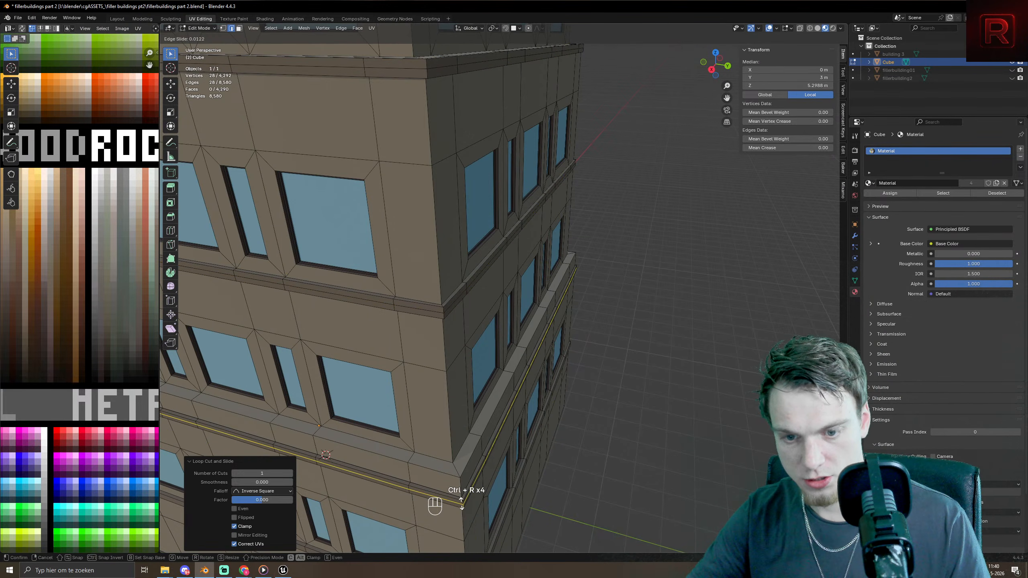
- Add the centre edge loops of the three trim bands above to the selection
alt+shift+click(456, 301)
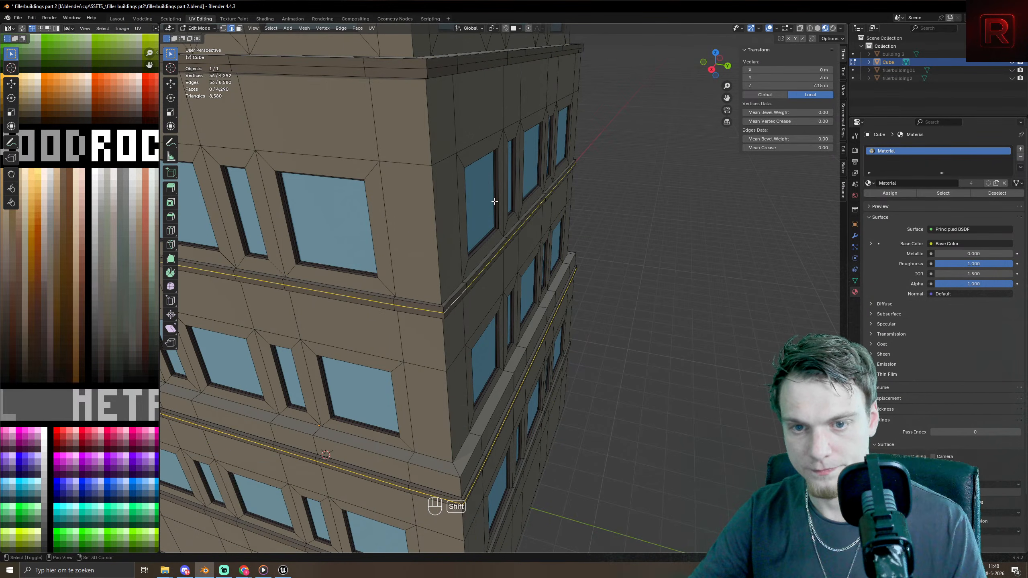
shift+middle_drag(443, 97, 475, 95)
alt+shift+click(442, 202)
alt+shift+click(470, 141)
scroll(524, 206, down, 8)
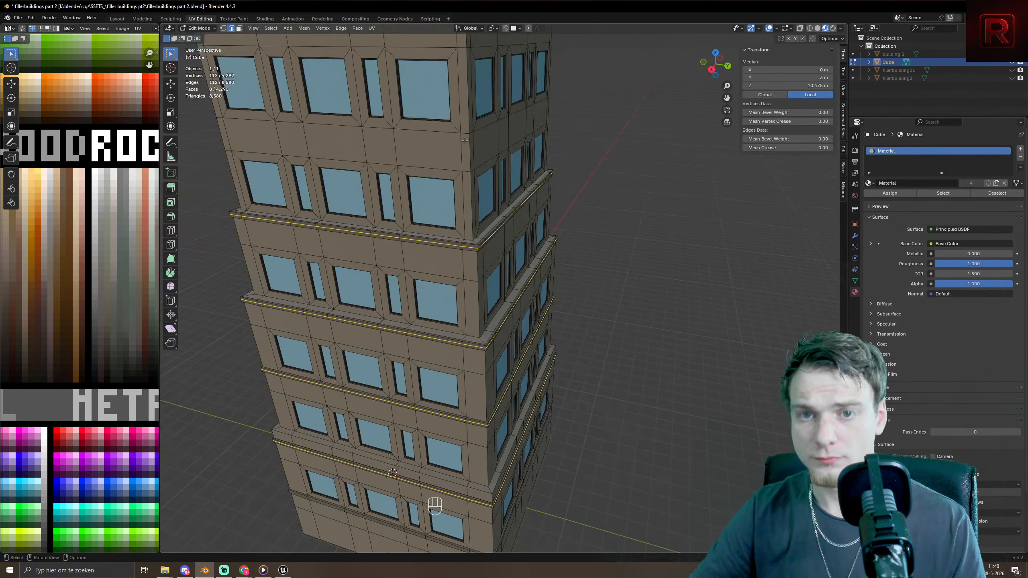
- Add one centred loop cut around the outer face of the lowest trim band
middle_drag(470, 377, 473, 509)
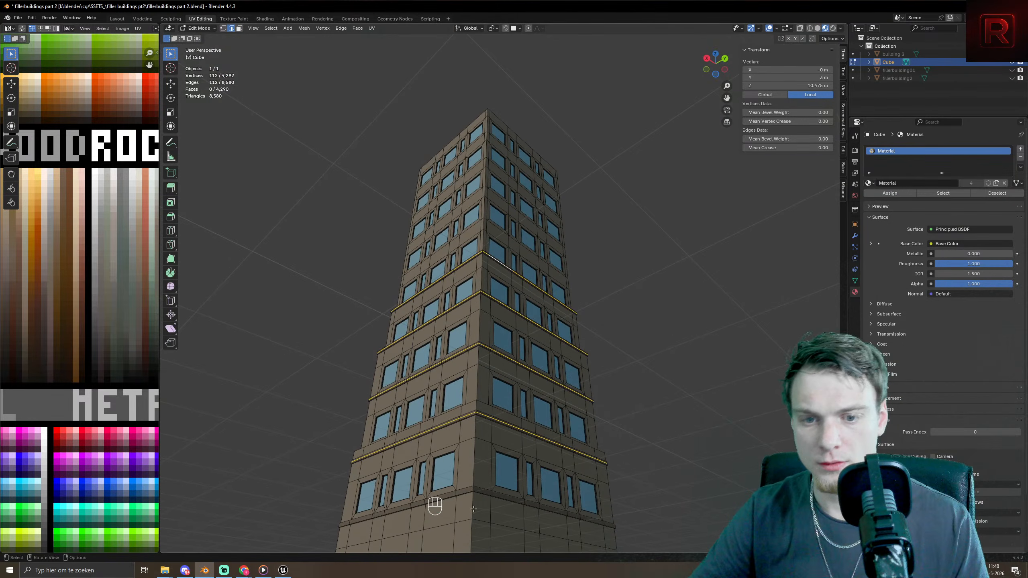
scroll(465, 426, up, 10)
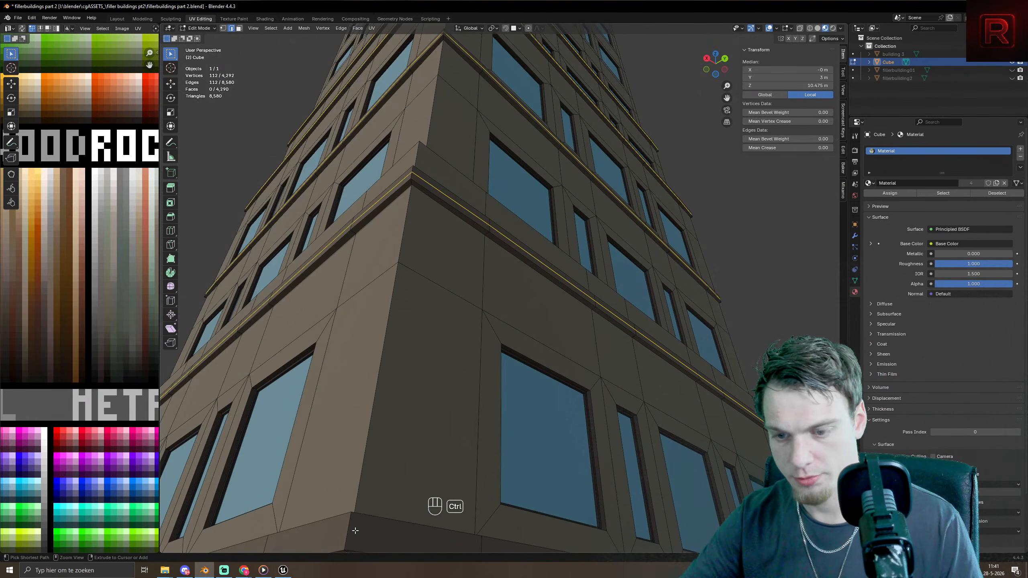
key(ctrl+r)
click(357, 545)
right_click(357, 545)
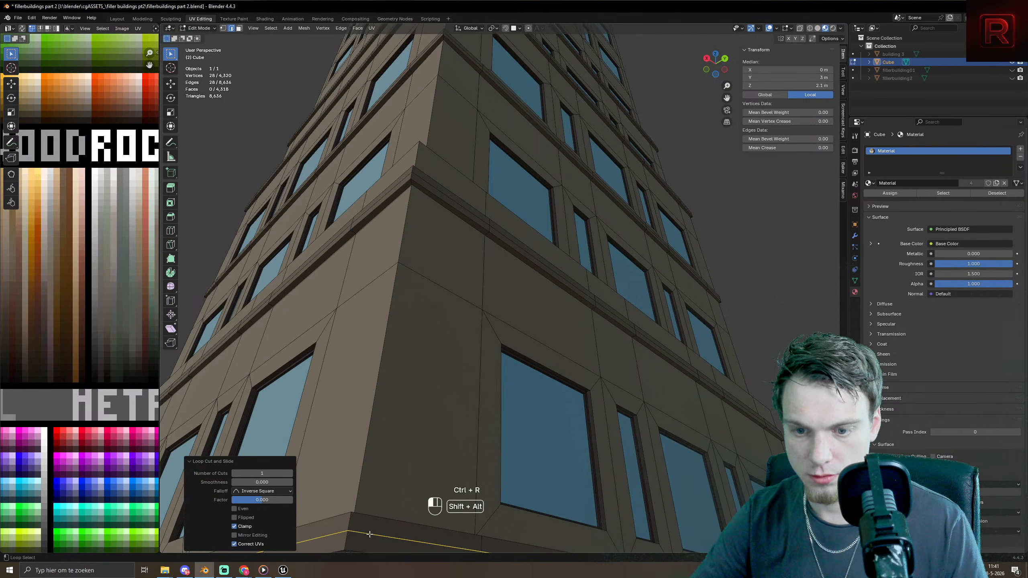
- Add the centre edge loops of the other four trim bands to the lowest band's selected loop
middle_drag(371, 532, 440, 394)
alt+shift+click(439, 373)
alt+shift+click(437, 340)
alt+shift+click(427, 370)
key(ctrl+z)
alt+shift+click(427, 370)
scroll(446, 319, up, 3)
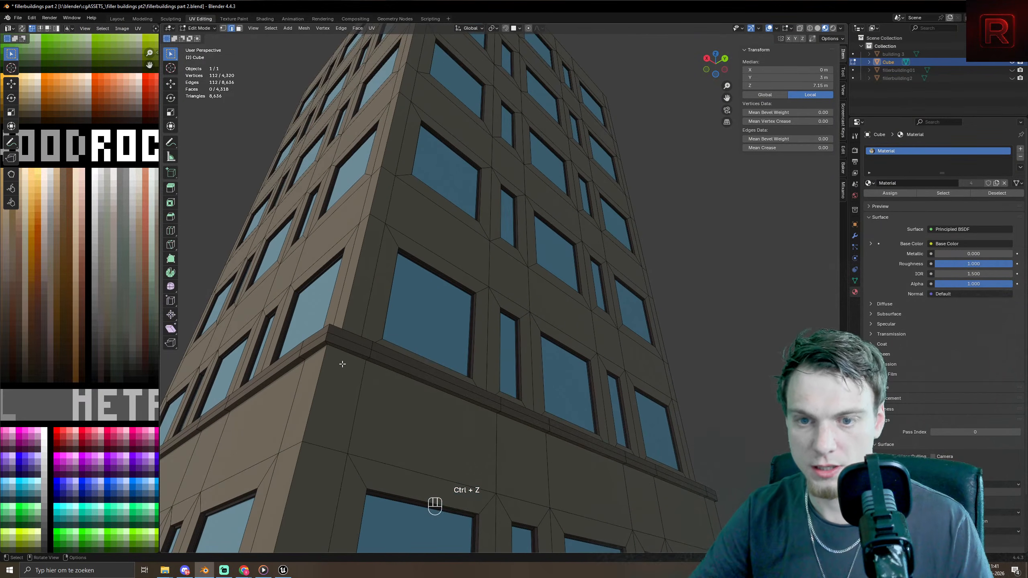
alt+shift+click(345, 340)
- Bevel the five centre loops by about 0.07 m and extrude the resulting strips inward along their normals by about 0.036 m
shift+middle_drag(345, 340, 514, 404)
key(ctrl+b)
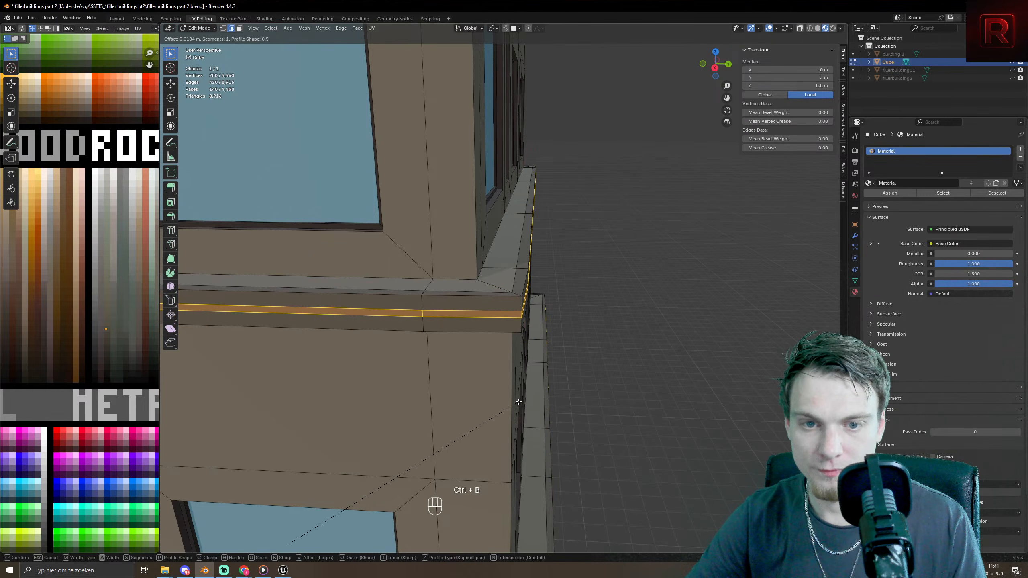
click(522, 401)
key(alt+e)
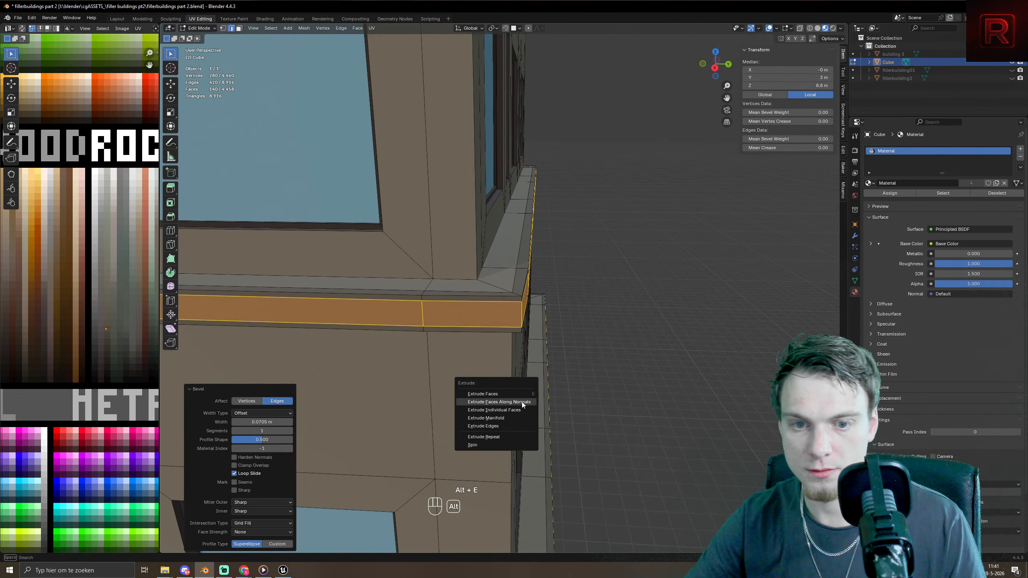
click(522, 402)
click(366, 415)
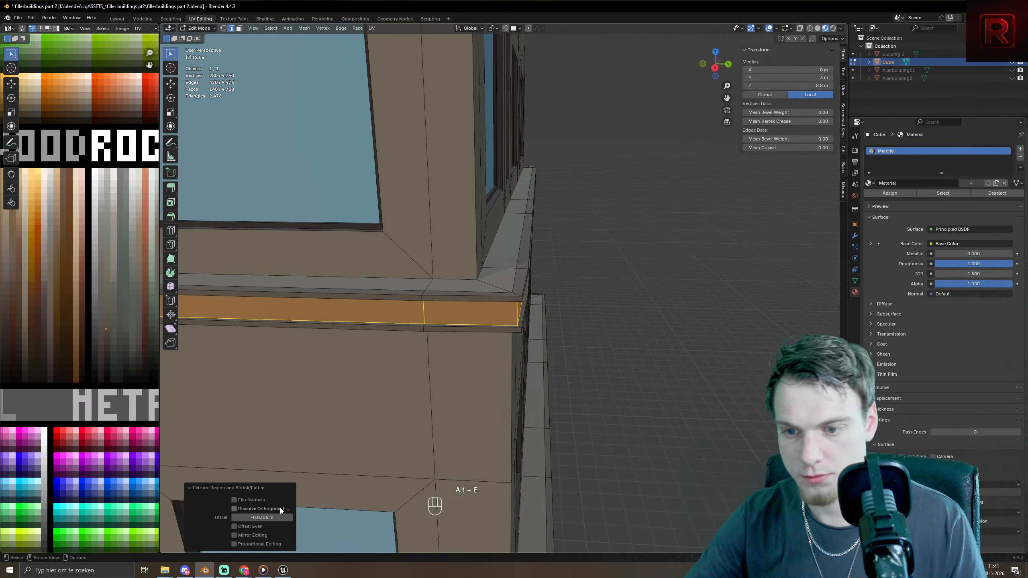
- Move the UVs of the recessed strips to a darker shade in the palette
key(g)
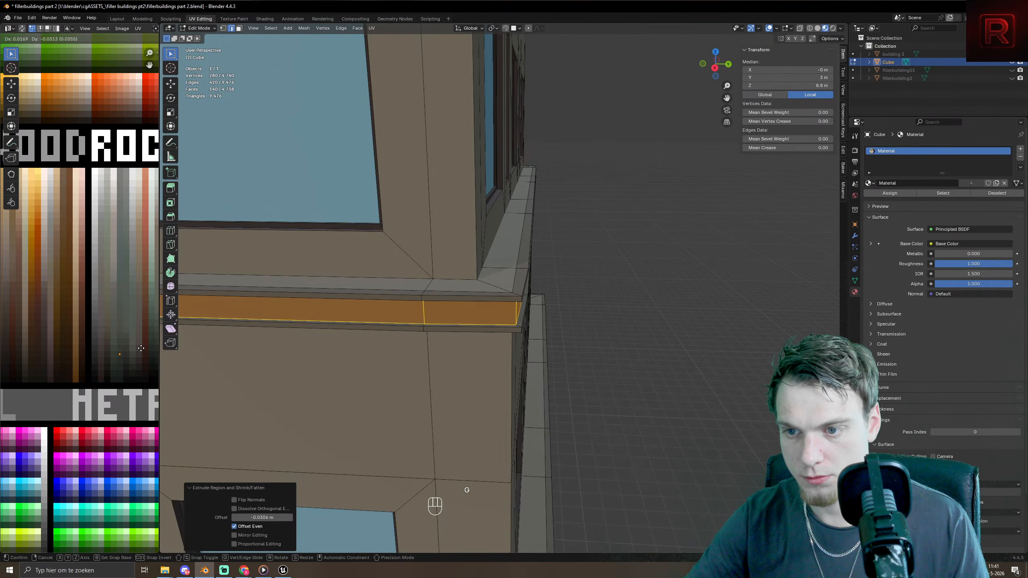
click(136, 355)
key(Tab)
scroll(498, 316, down, 8)
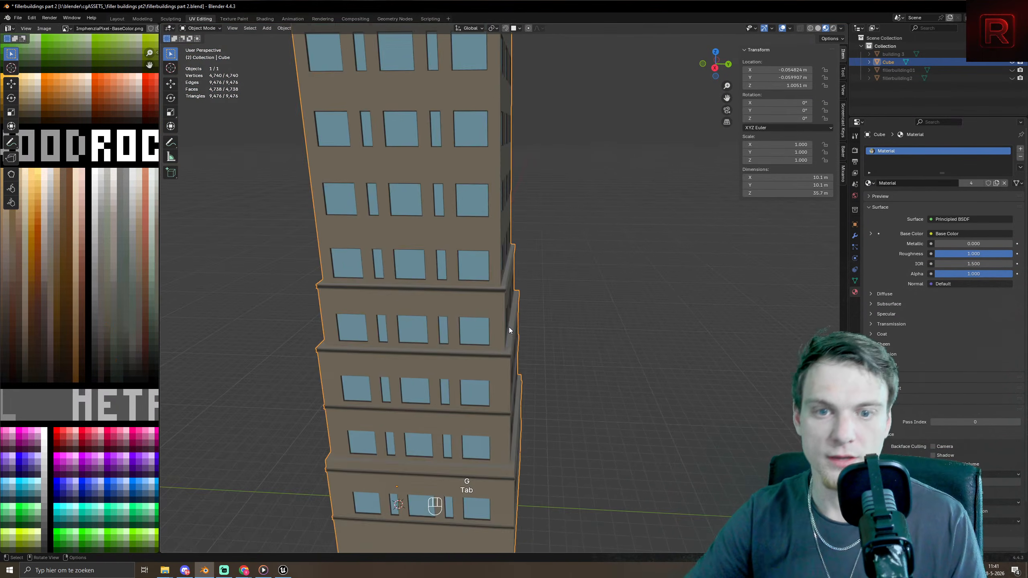
middle_drag(485, 331, 412, 322)
scroll(569, 410, up, 10)
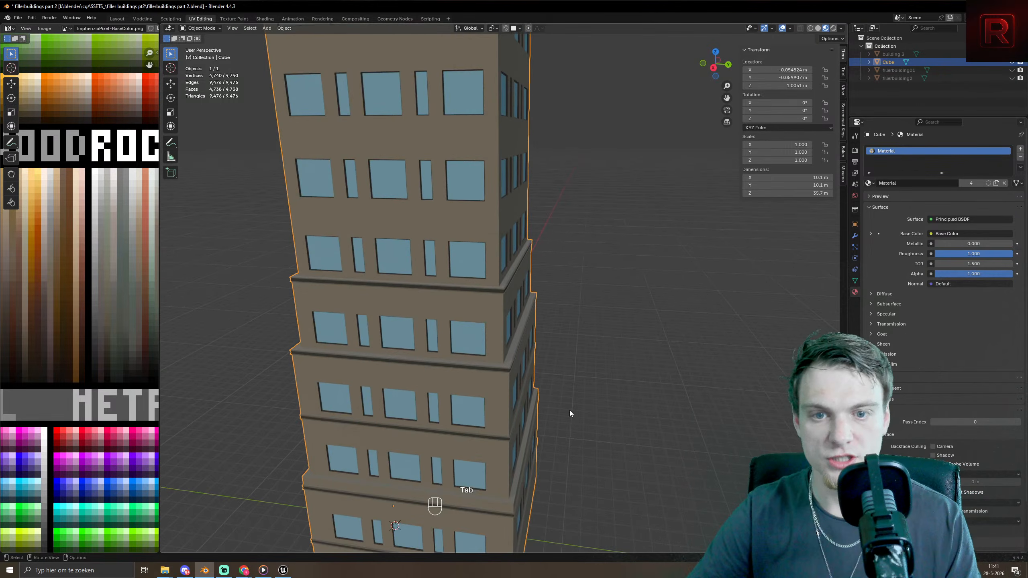
middle_drag(540, 402, 510, 406)
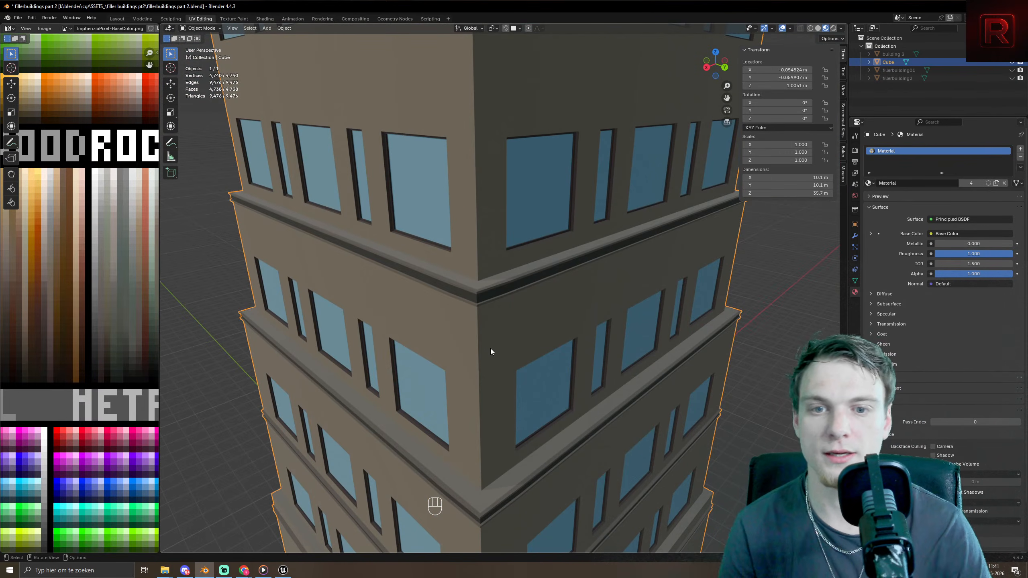
scroll(490, 349, down, 3)
- Try to move the main wall colour's UVs to another palette shade with the whole mesh selected
key(Tab)
key(3)
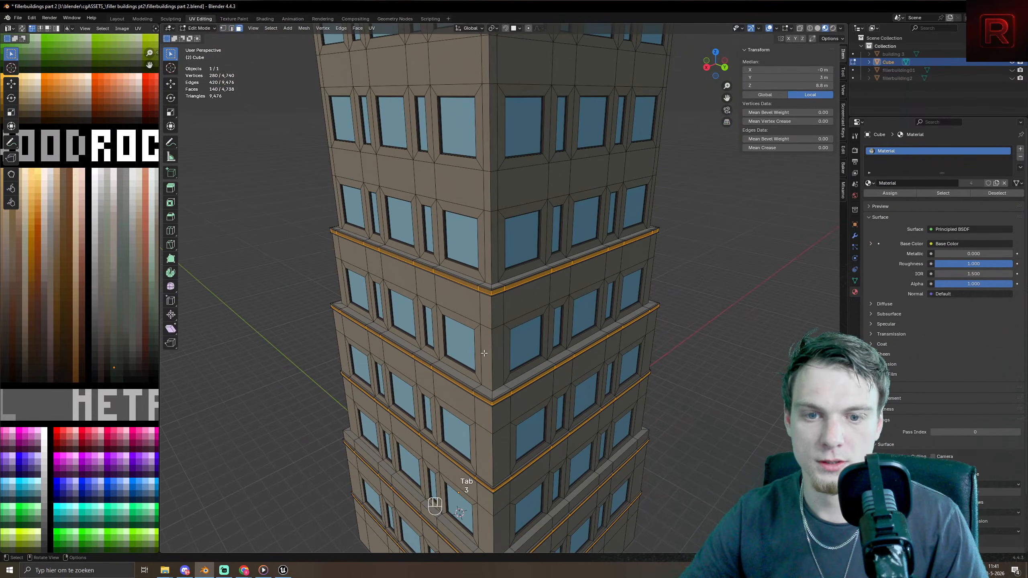
scroll(499, 448, up, 3)
key(a)
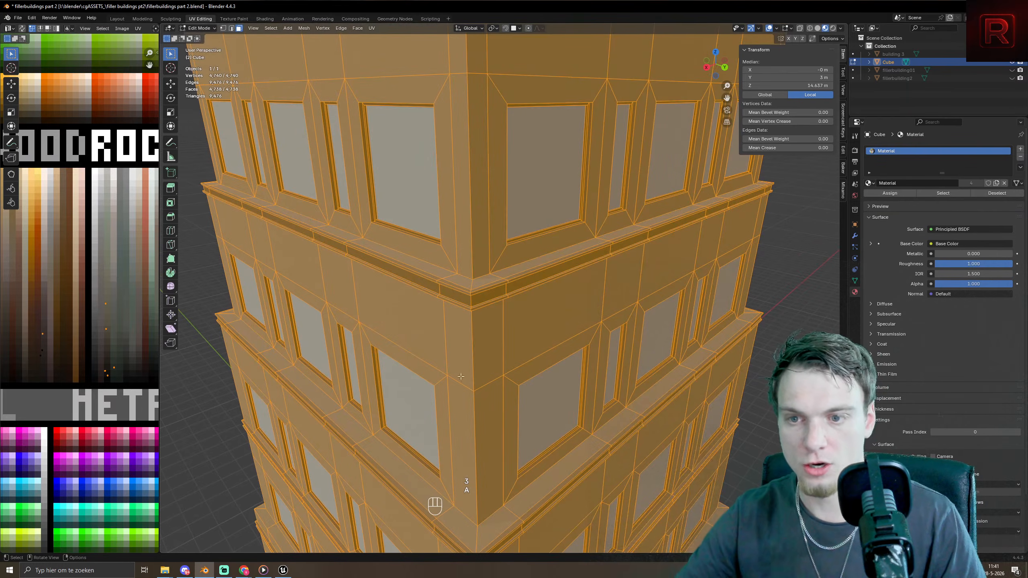
click(456, 347)
key(a)
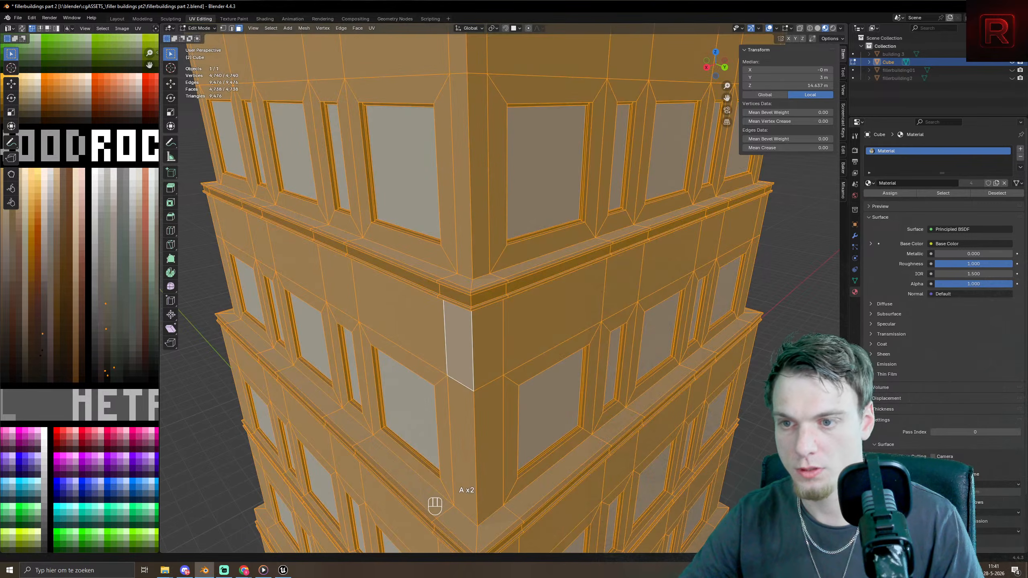
key(h)
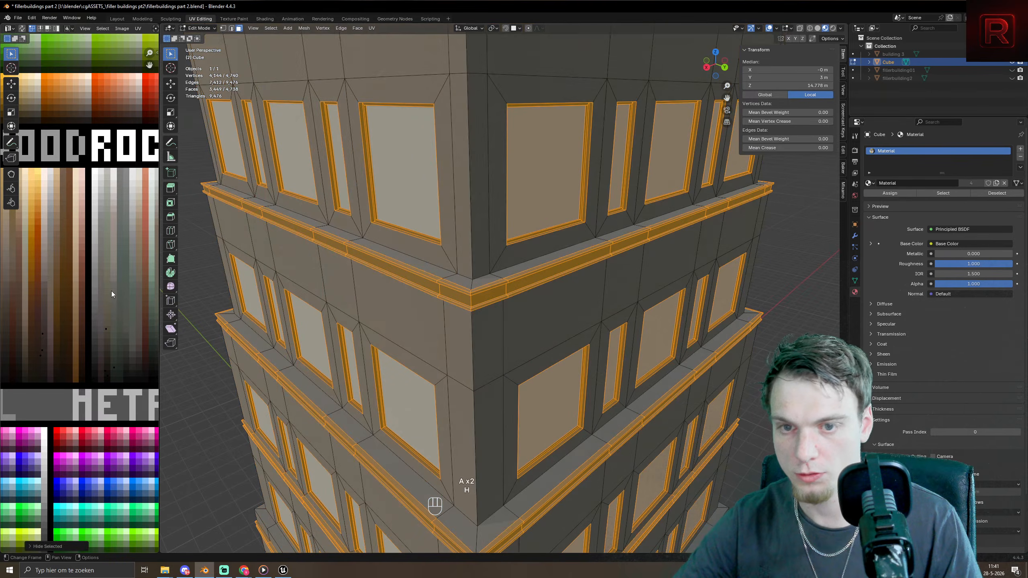
key(ctrl+z)
key(ctrl+x)
key(g)
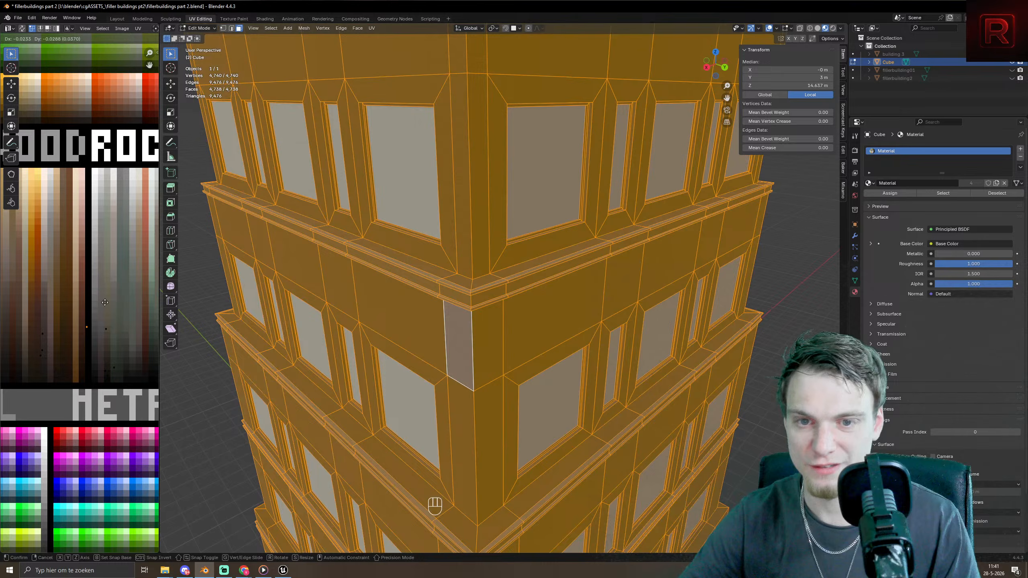
click(121, 253)
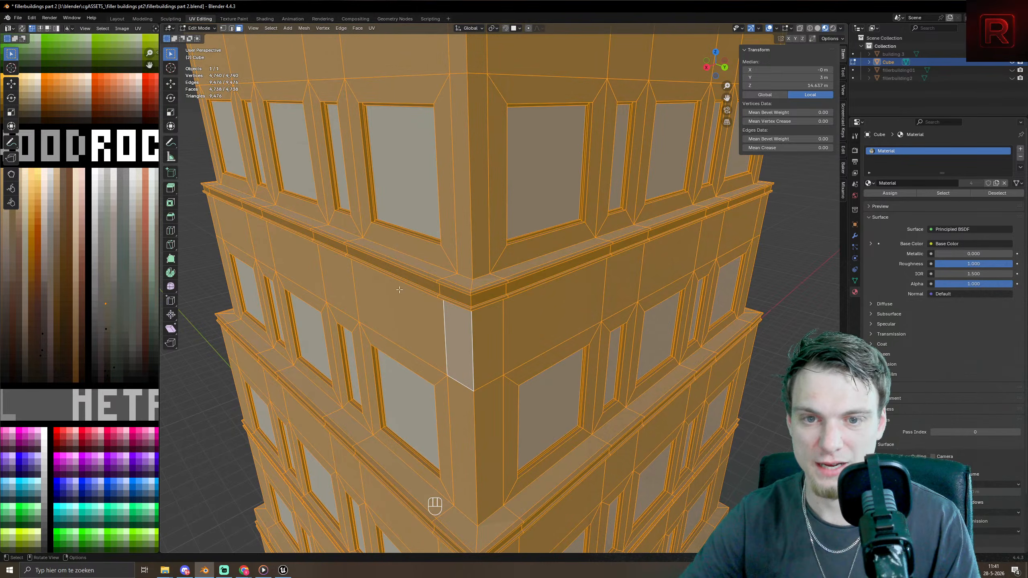
- Select the top-face loops of the three projecting ledges around the tower
middle_drag(399, 290, 507, 317)
key(Tab)
key(3)
key(Tab)
key(3)
alt+click(465, 316)
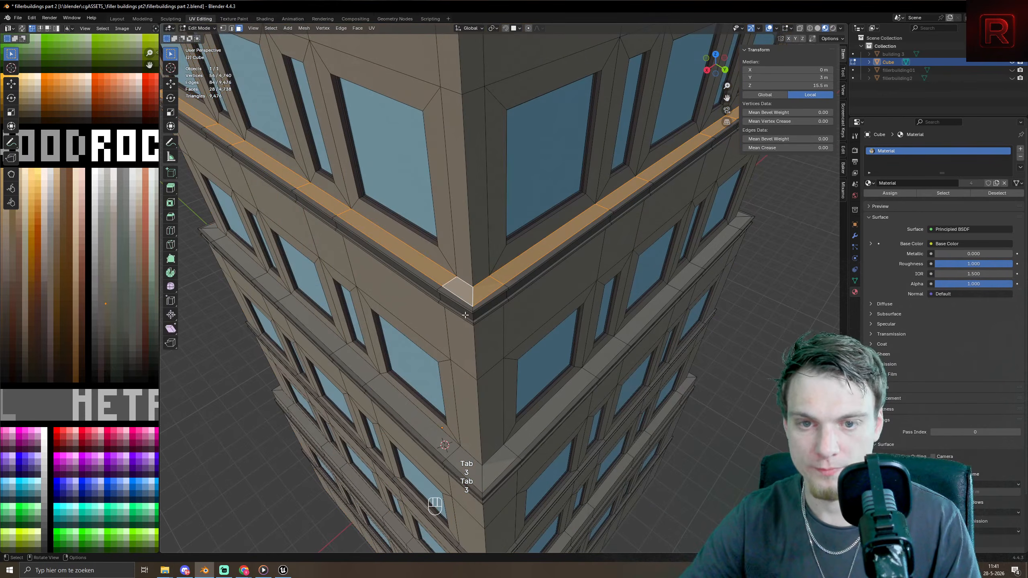
alt+shift+click(482, 474)
middle_drag(482, 474, 454, 256)
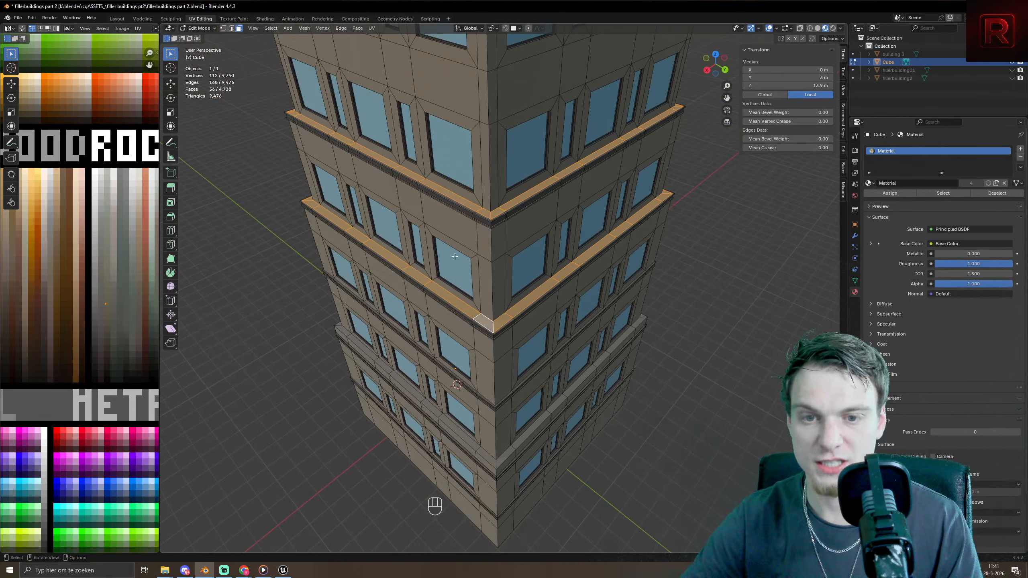
alt+shift+click(496, 464)
scroll(497, 465, down, 3)
middle_drag(496, 464, 458, 426)
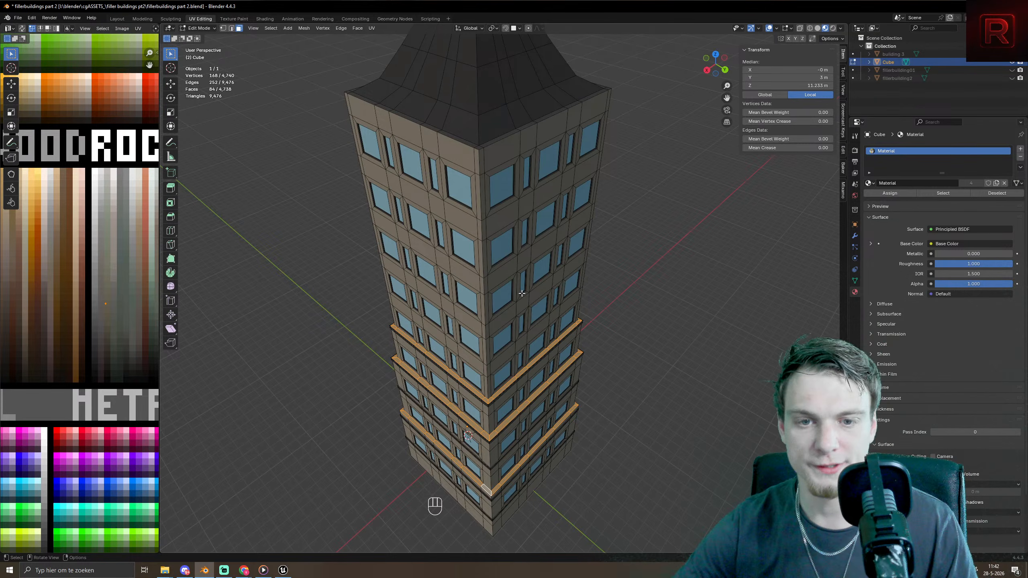
- Move the ledge tops' UVs down to a darker shade in the palette
key(Tab)
key(Tab)
scroll(511, 436, up, 5)
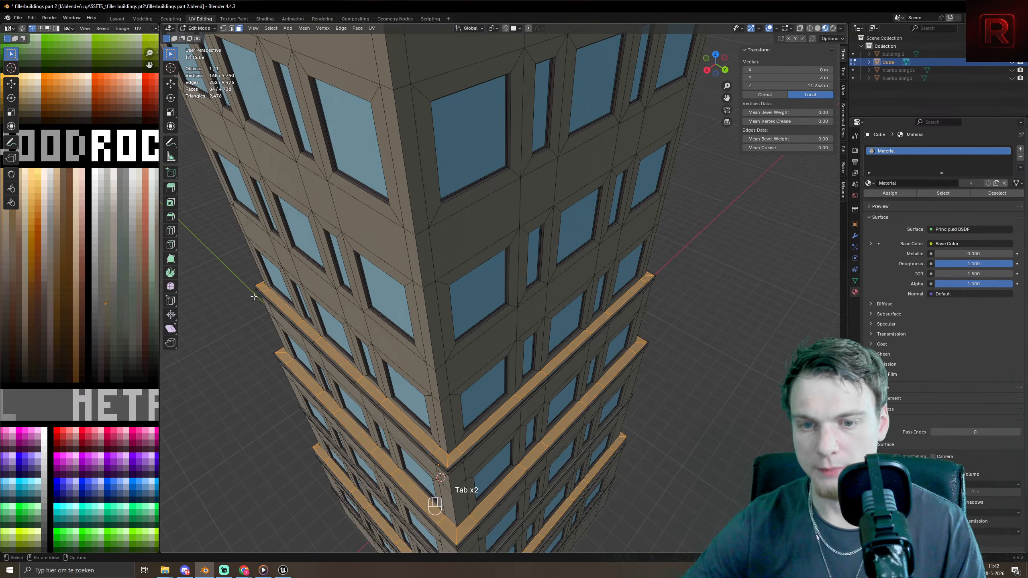
key(h)
key(ctrl+z)
key(g)
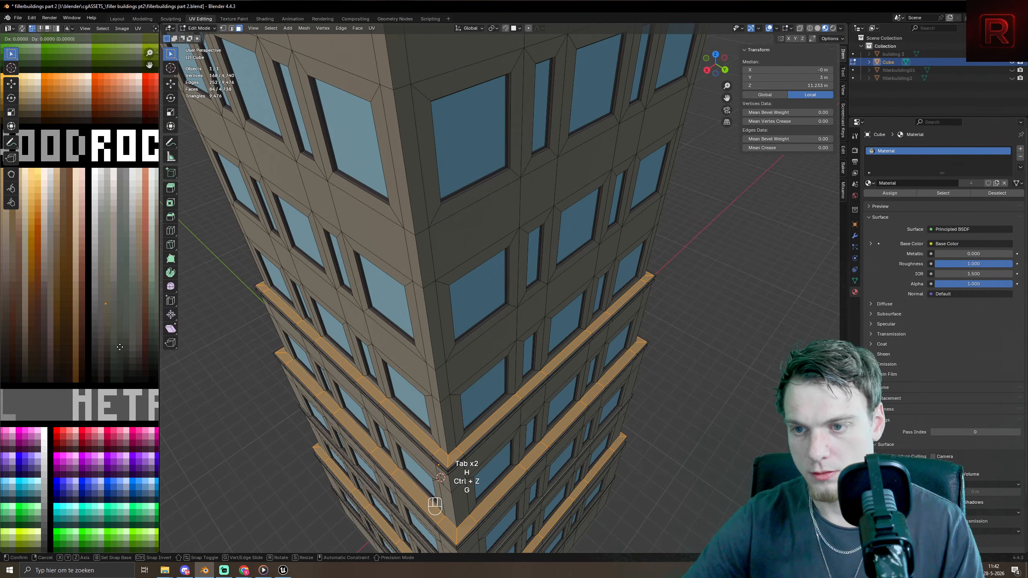
click(115, 388)
scroll(645, 366, down, 5)
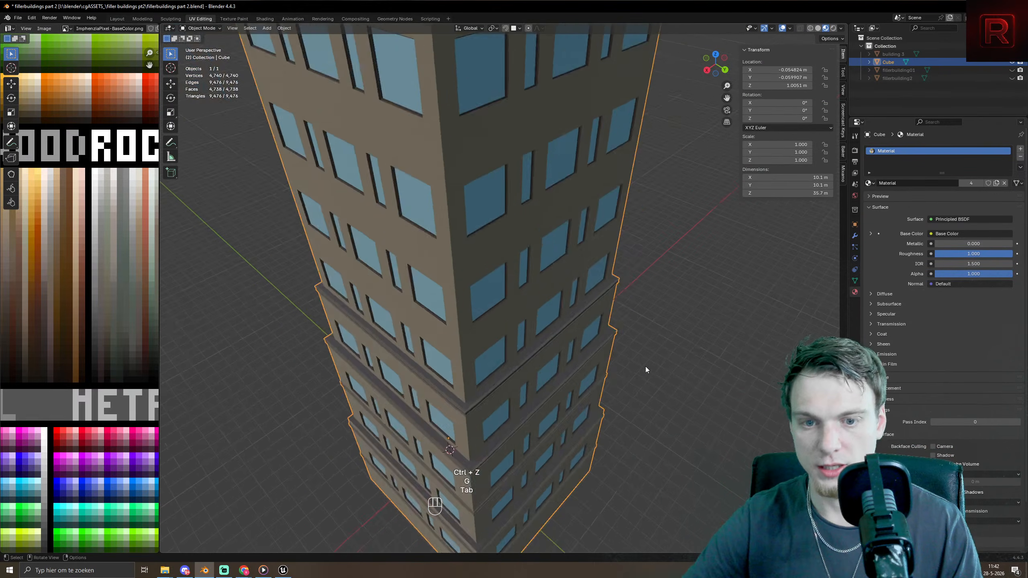
key(Tab)
key(Tab)
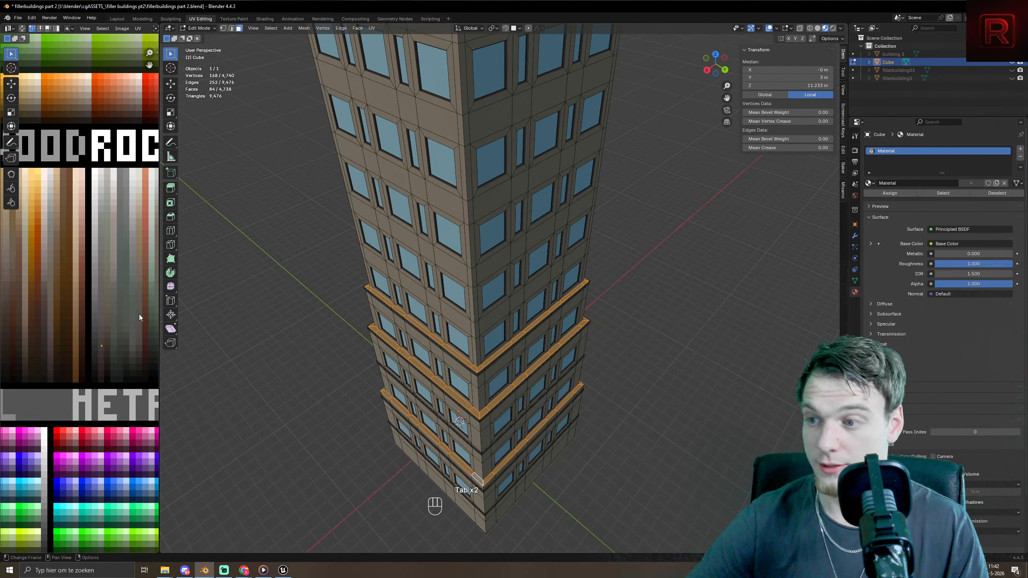
- Move the ledge tops' UVs to a shade in the neutral grey palette column
scroll(139, 318, up, 5)
key(g)
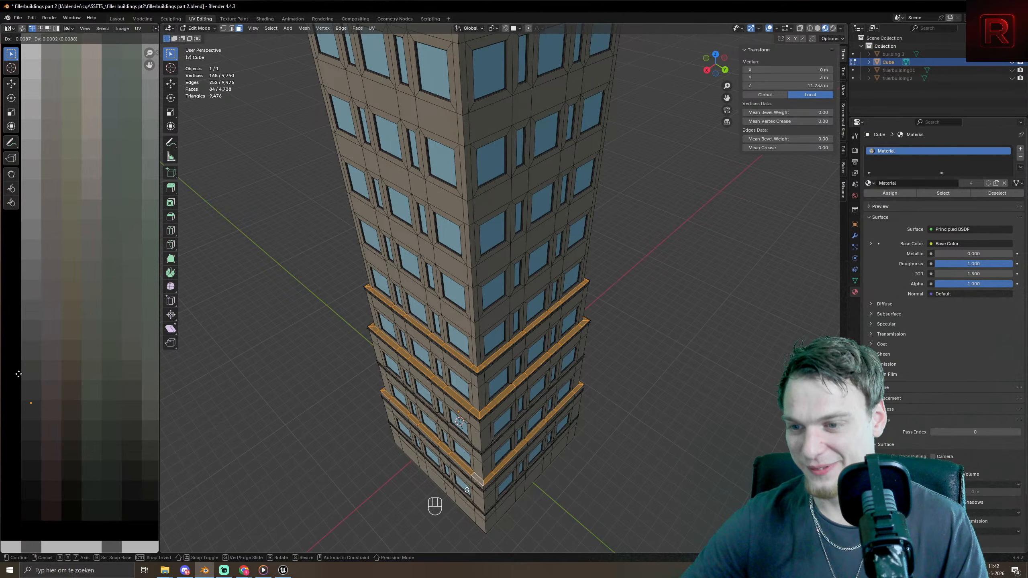
click(18, 373)
key(Tab)
scroll(562, 356, down, 4)
key(Tab)
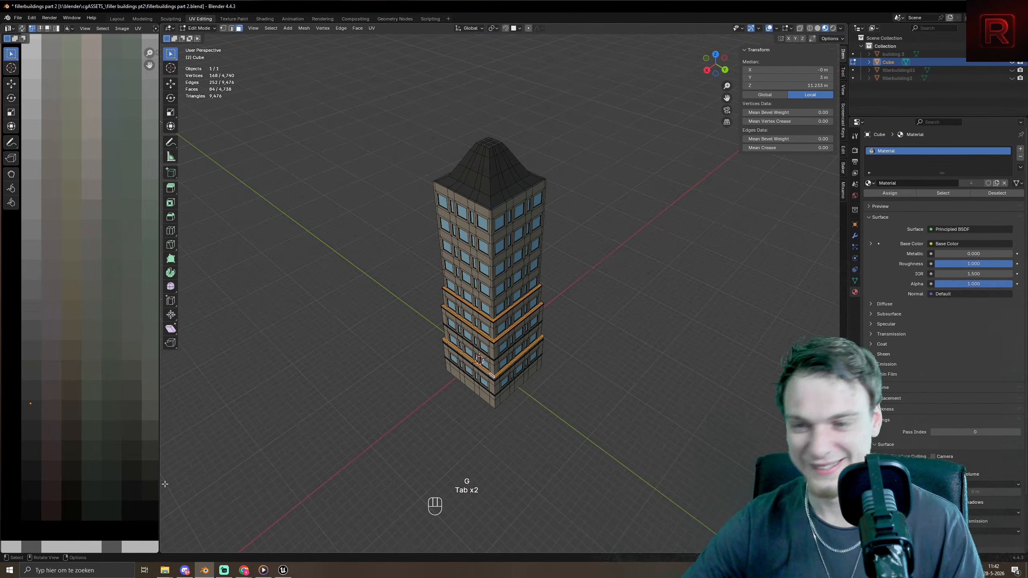
- Move the ledge tops' UVs to a dark brownish shade near the wall colour's palette column
key(g)
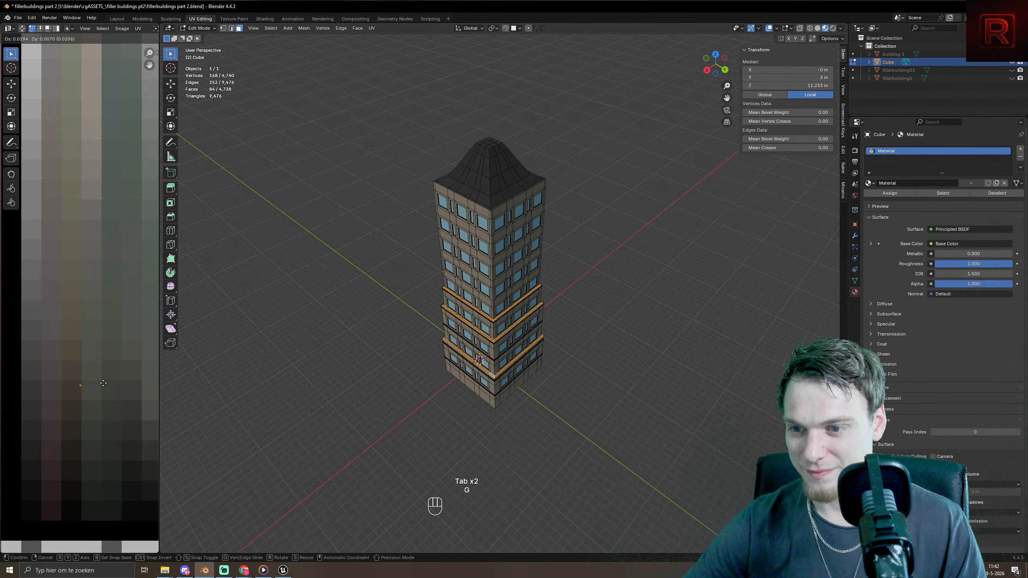
click(103, 383)
key(Tab)
scroll(555, 377, up, 8)
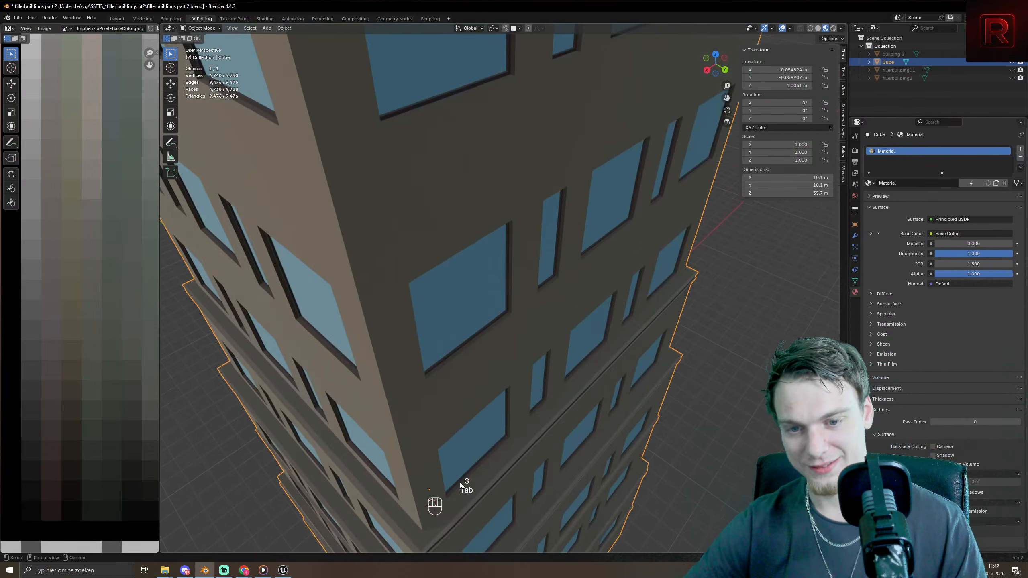
scroll(459, 482, down, 8)
middle_drag(458, 442, 596, 436)
- Select the wall colour's UVs across the whole tower and move them to a greenish-grey shade in the palette
key(Tab)
key(a)
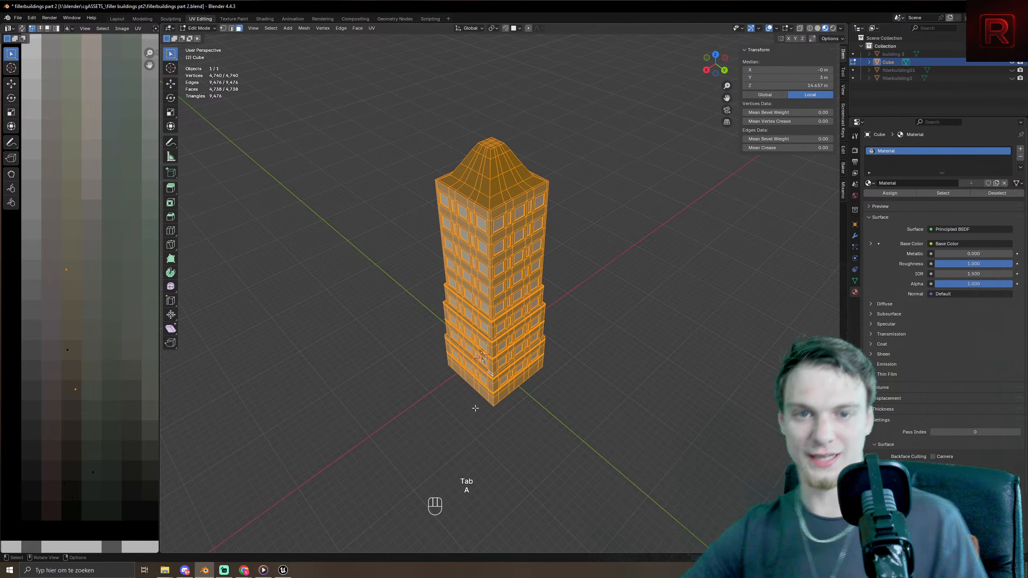
drag(55, 258, 84, 290)
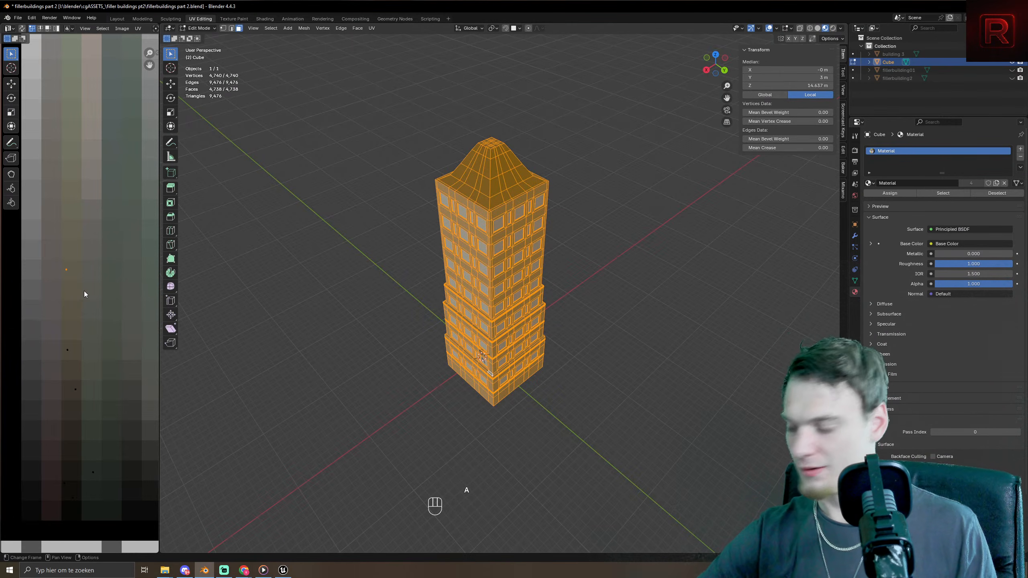
key(g)
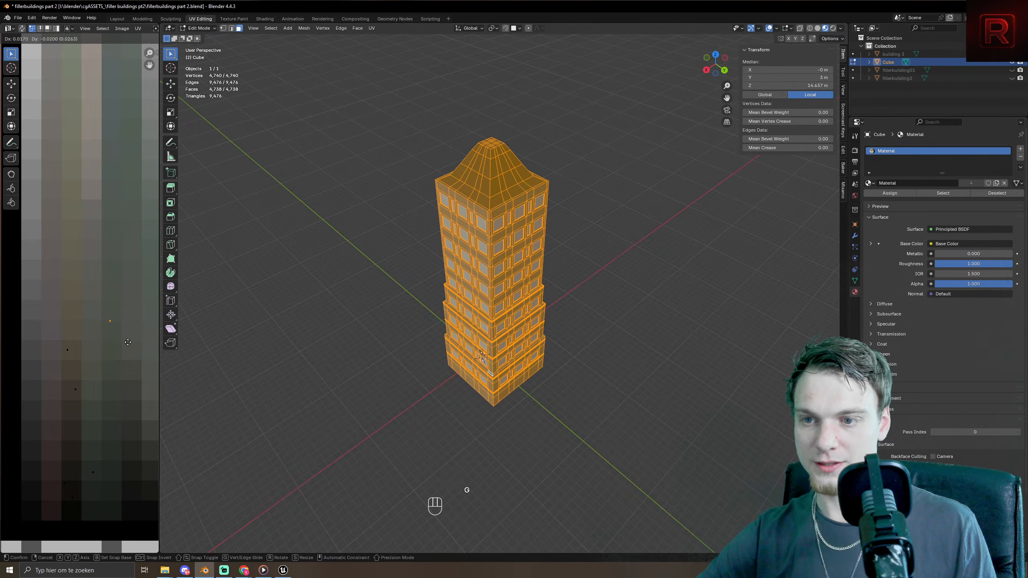
click(128, 342)
key(Tab)
scroll(504, 333, down, 3)
scroll(529, 321, up, 5)
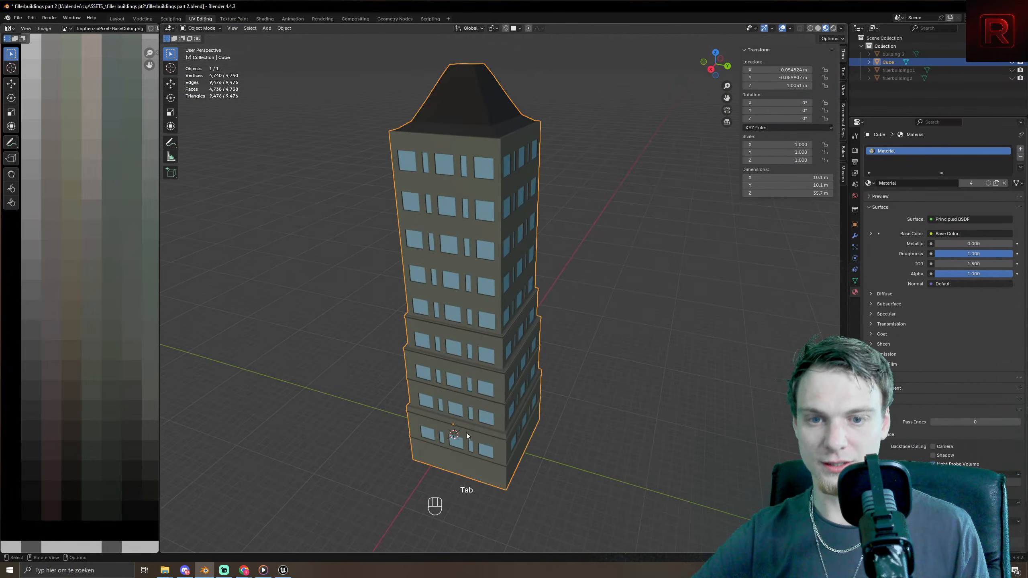
middle_drag(466, 433, 546, 473)
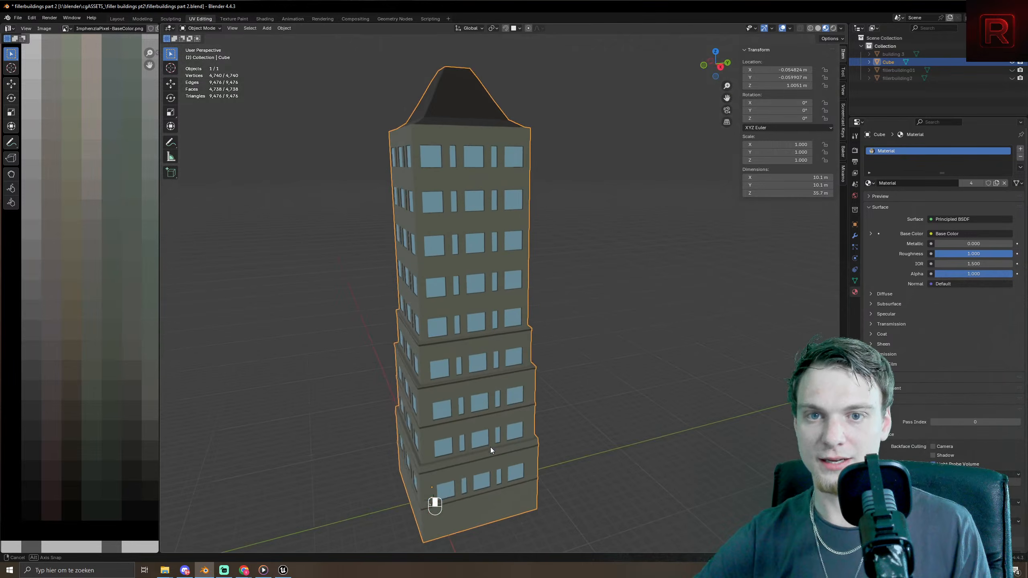
- Cut a horizontal edge loop around the walls just beneath the roof
key(Tab)
middle_drag(489, 446, 412, 185)
scroll(539, 277, up, 5)
key(ctrl+r)
click(412, 185)
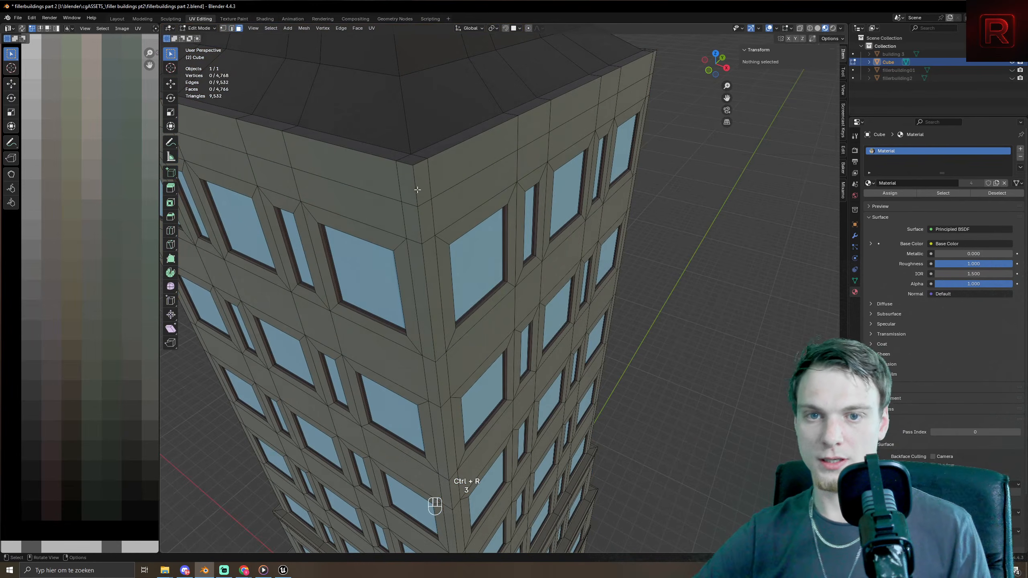
- Select the face loop directly under the roof and extrude it slightly outward along its normals
click(411, 185)
key(3)
key(alt+e)
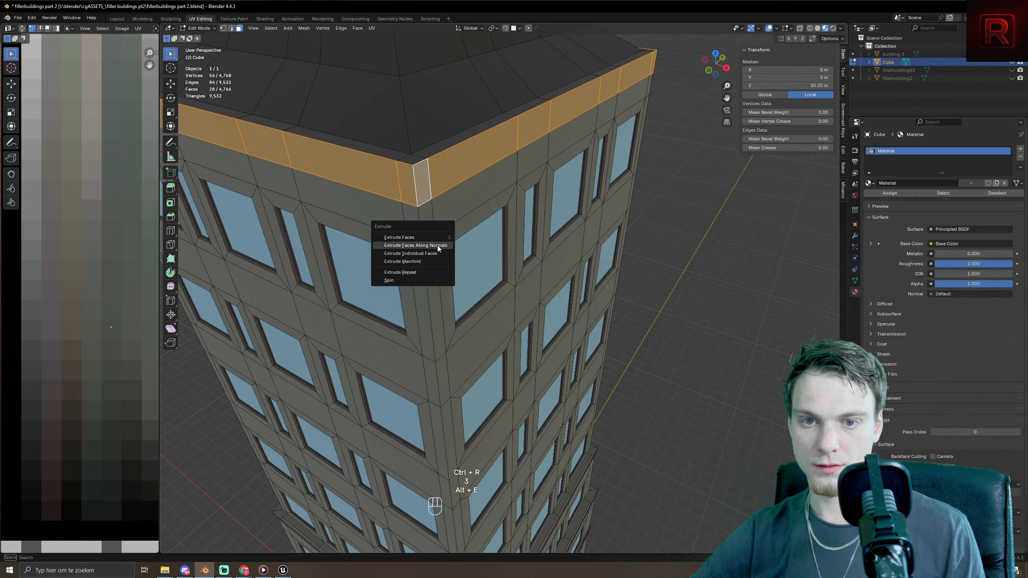
click(437, 246)
click(441, 243)
key(Tab)
key(Tab)
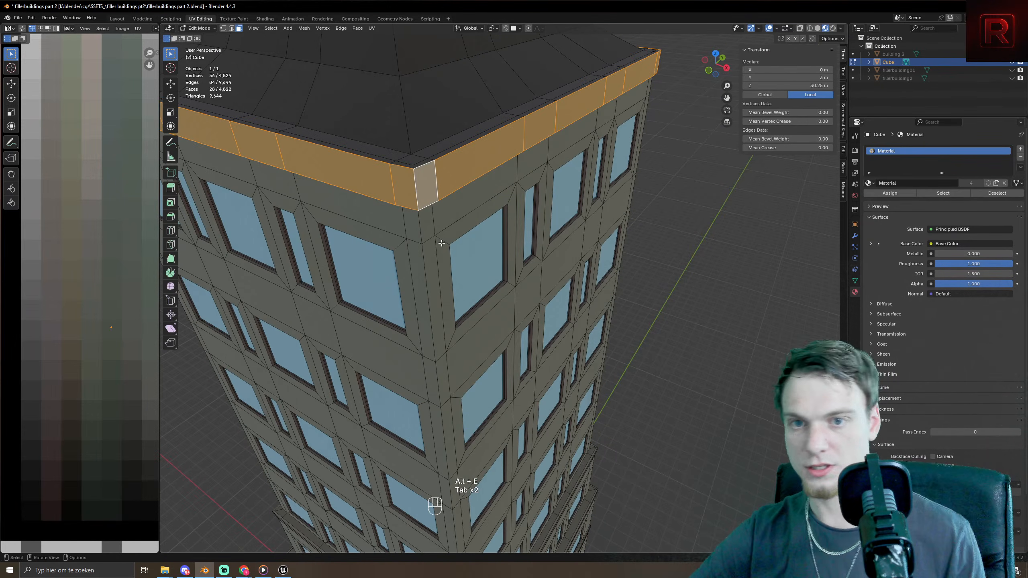
- Grow the selection to include the top band's edge faces and collapse their UVs by scaling them to 0
key(ctrl+KP_Add)
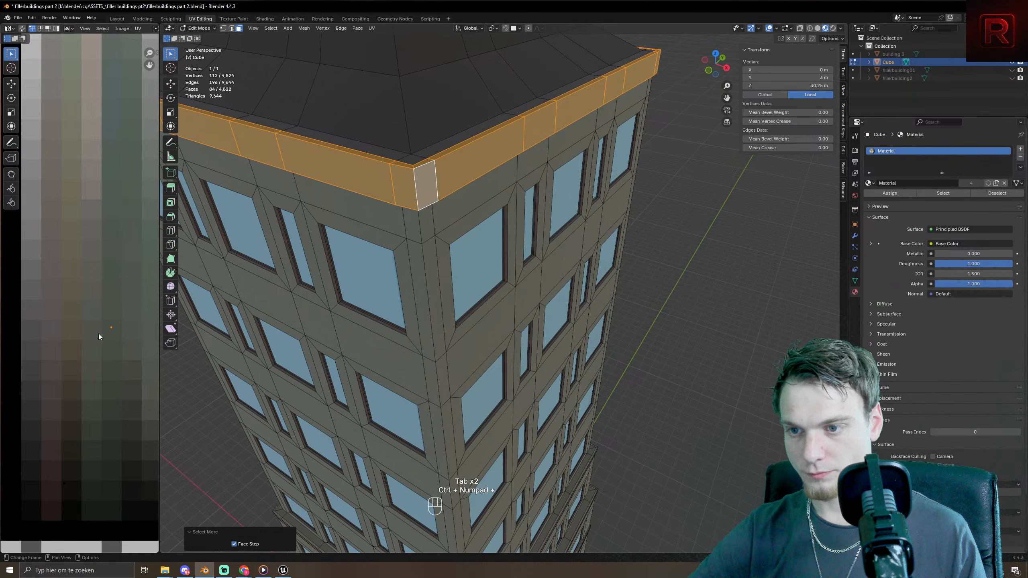
key(a)
key(s)
key(KP_0)
key(KP_Enter)
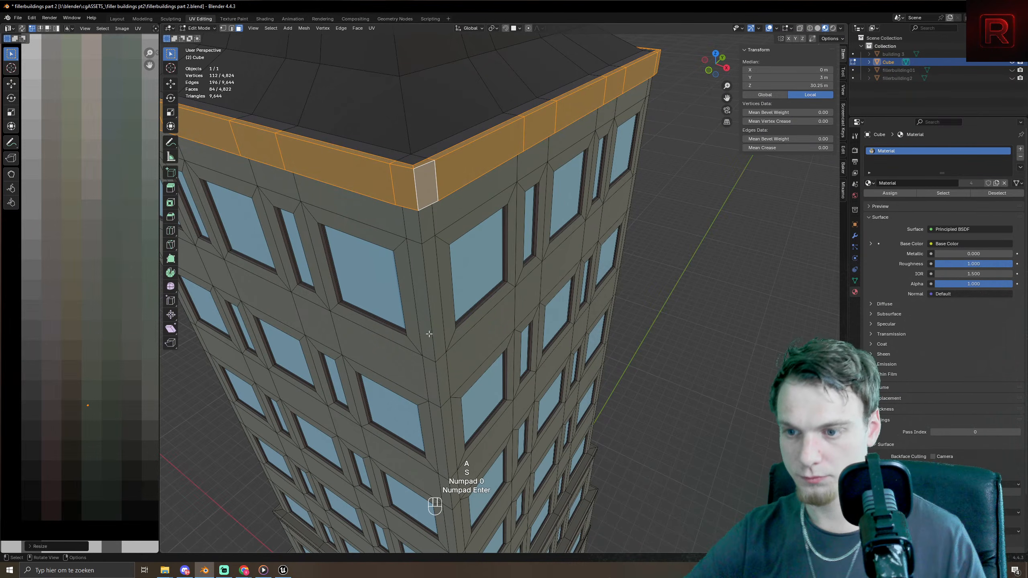
- Move the top band's UVs to a dark brown shade in the palette
key(h)
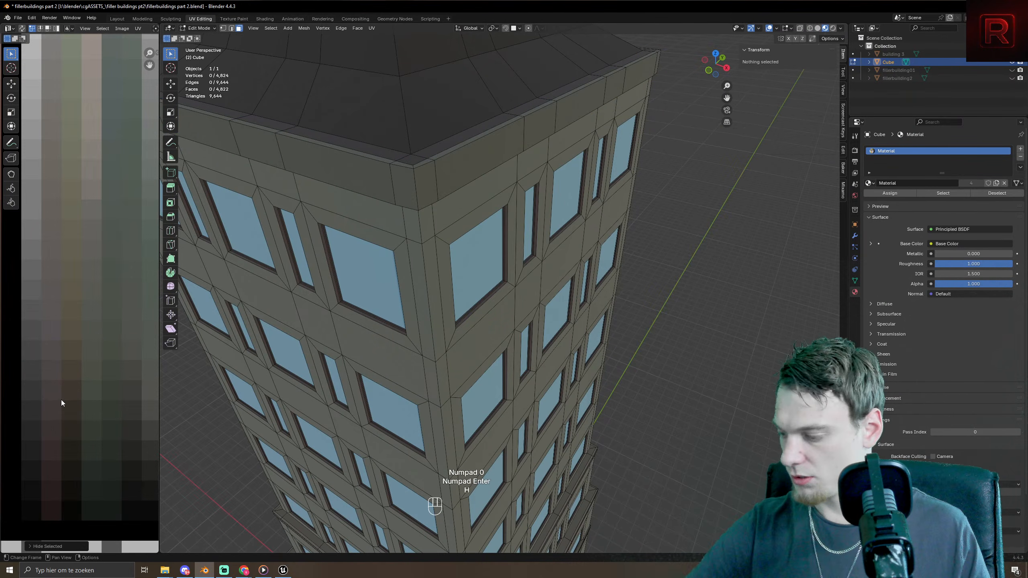
key(ctrl+z)
key(g)
click(45, 408)
key(Tab)
scroll(515, 236, down, 6)
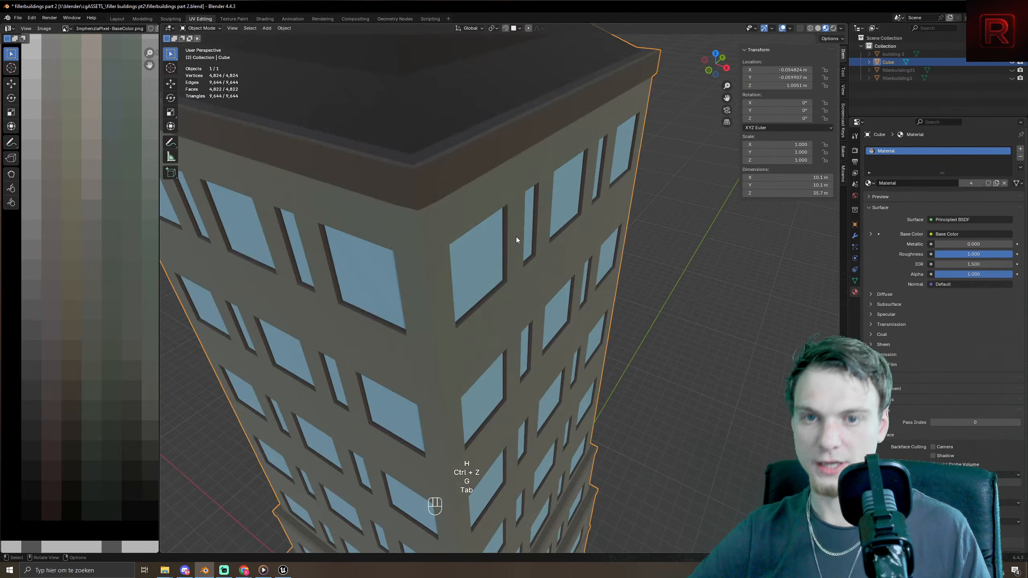
middle_drag(500, 261, 433, 378)
- Limit the selection to the wall faces by picking their palette UV point and hiding all other UVs
key(Tab)
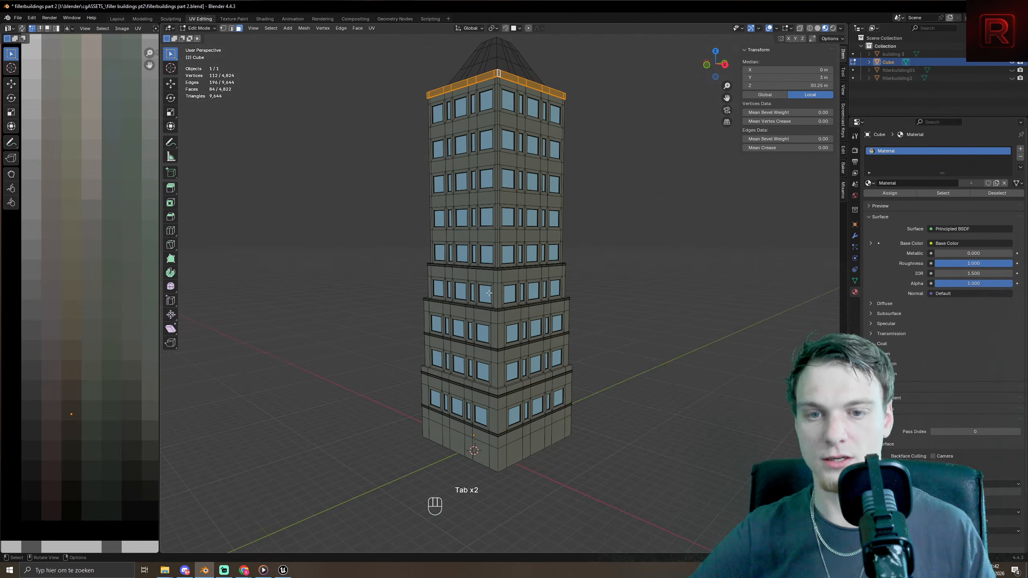
scroll(507, 362, up, 4)
scroll(507, 362, down, 2)
scroll(538, 332, up, 2)
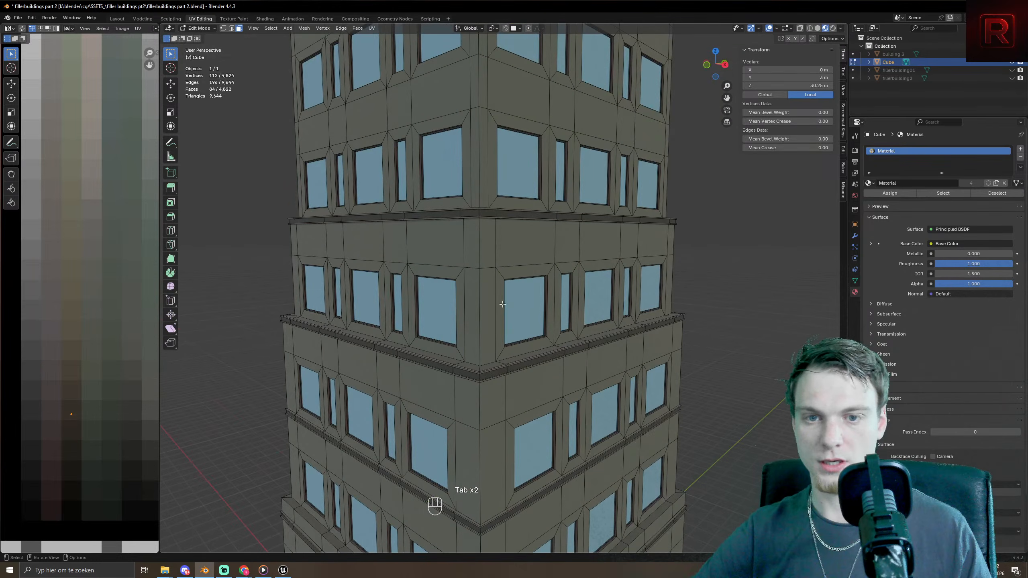
key(a)
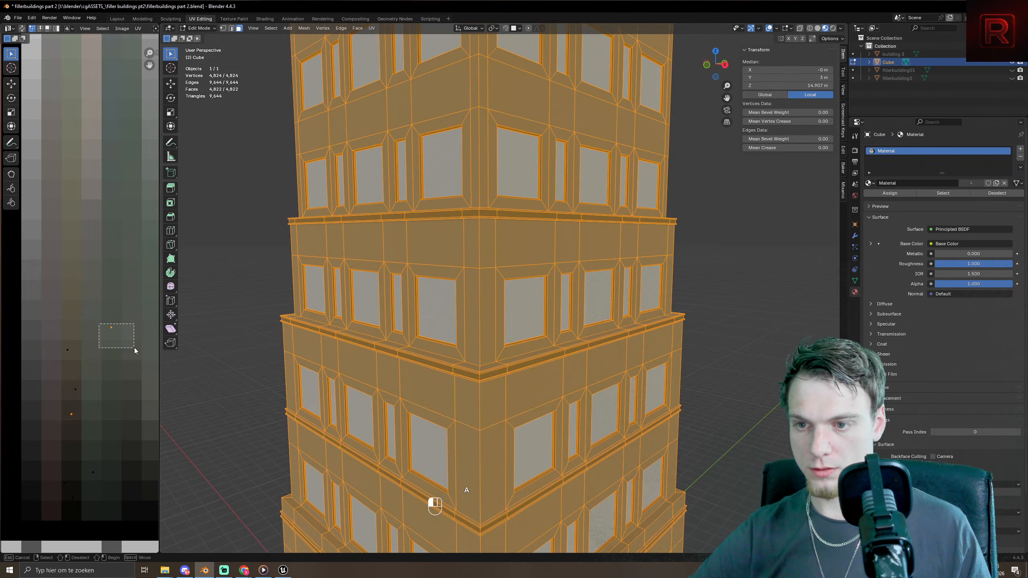
key(ctrl+i)
key(h)
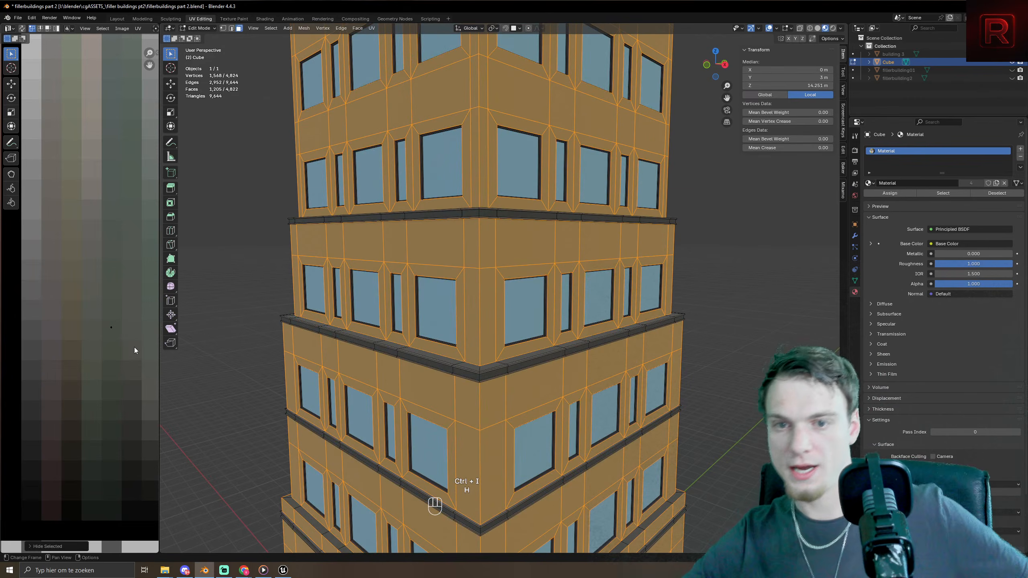
scroll(385, 229, down, 5)
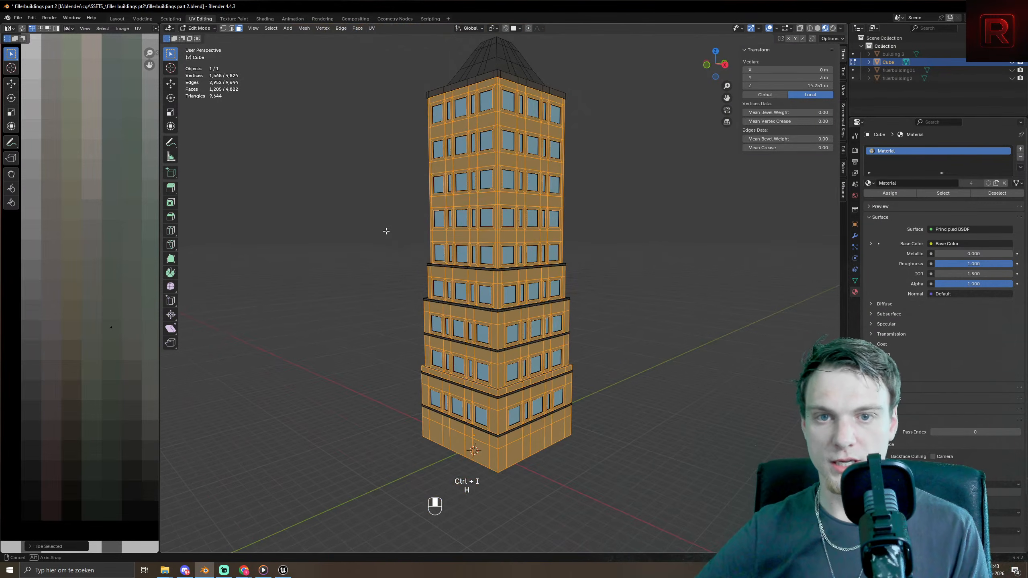
middle_drag(385, 230, 367, 246)
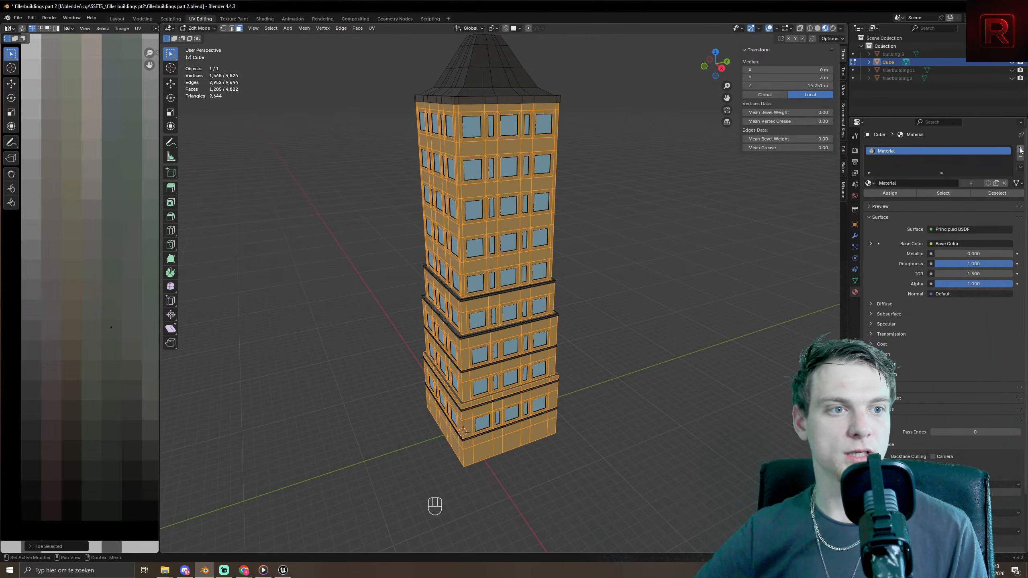
- Add a second material slot using bricktexturematerial and assign it to the selected wall faces
click(1020, 149)
click(921, 198)
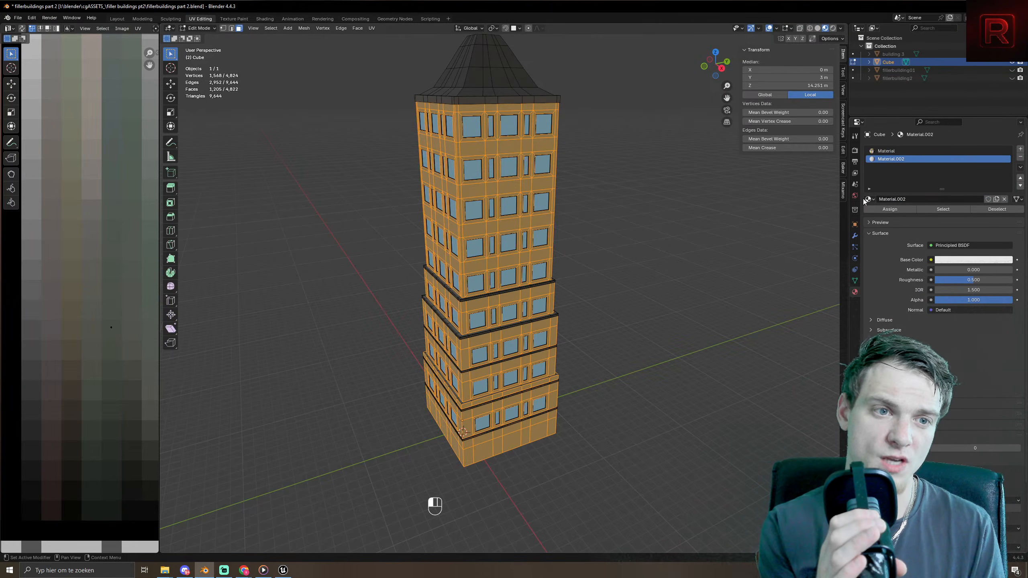
click(868, 200)
click(910, 208)
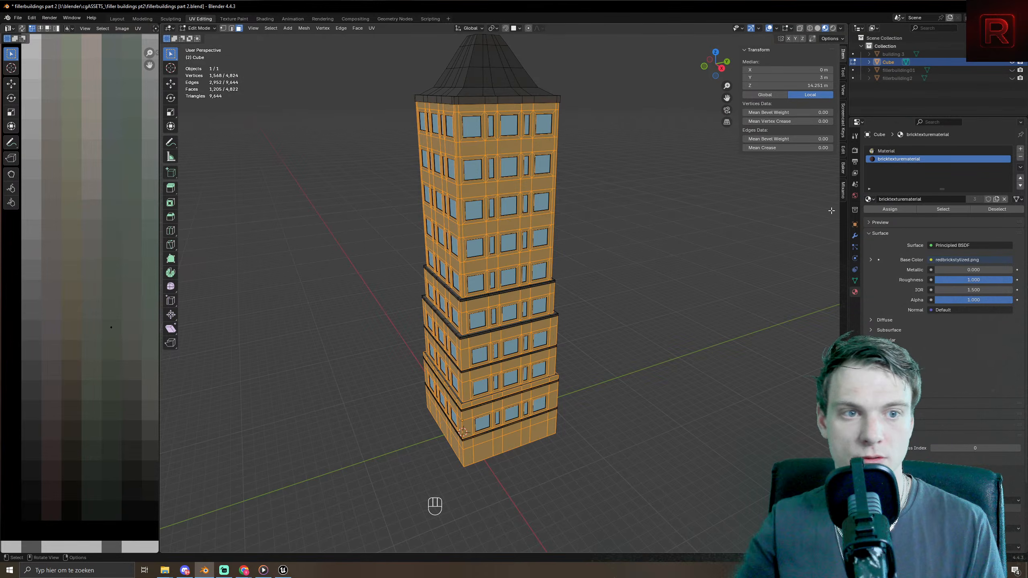
key(Tab)
key(Tab)
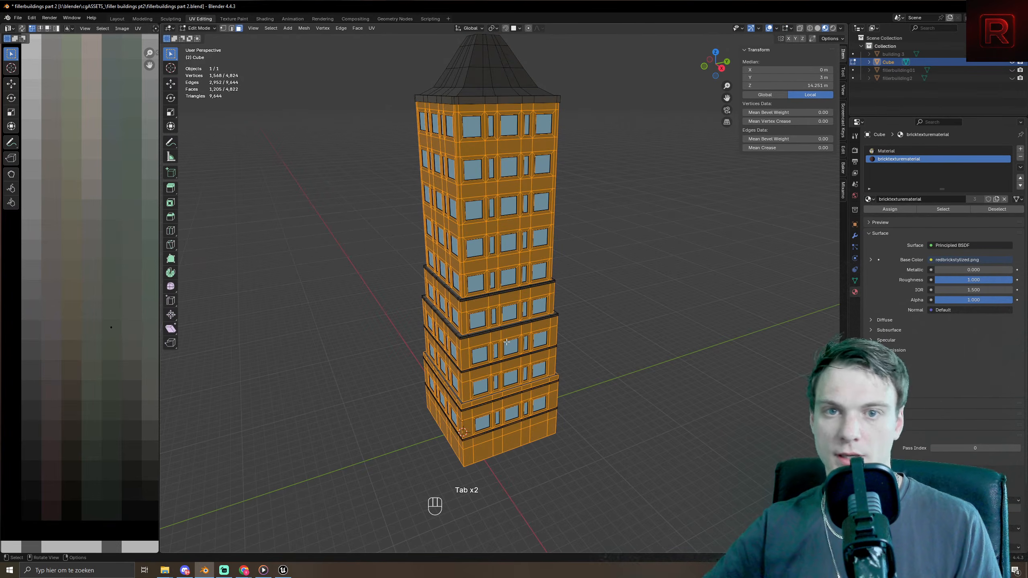
- Unwrap the brick wall faces with Cube Projection
key(u)
click(506, 342)
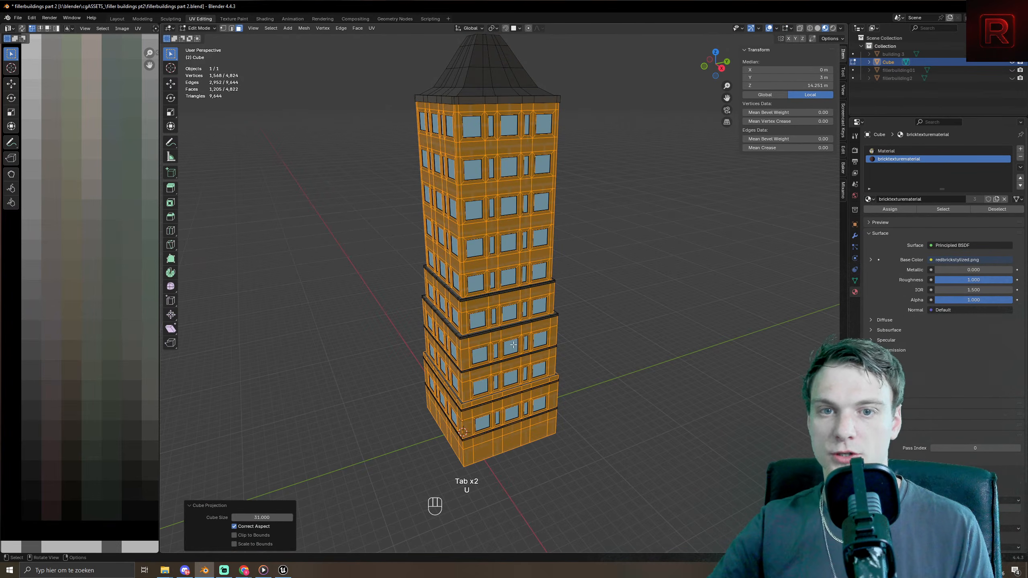
key(Tab)
scroll(513, 344, down, 5)
scroll(509, 353, up, 10)
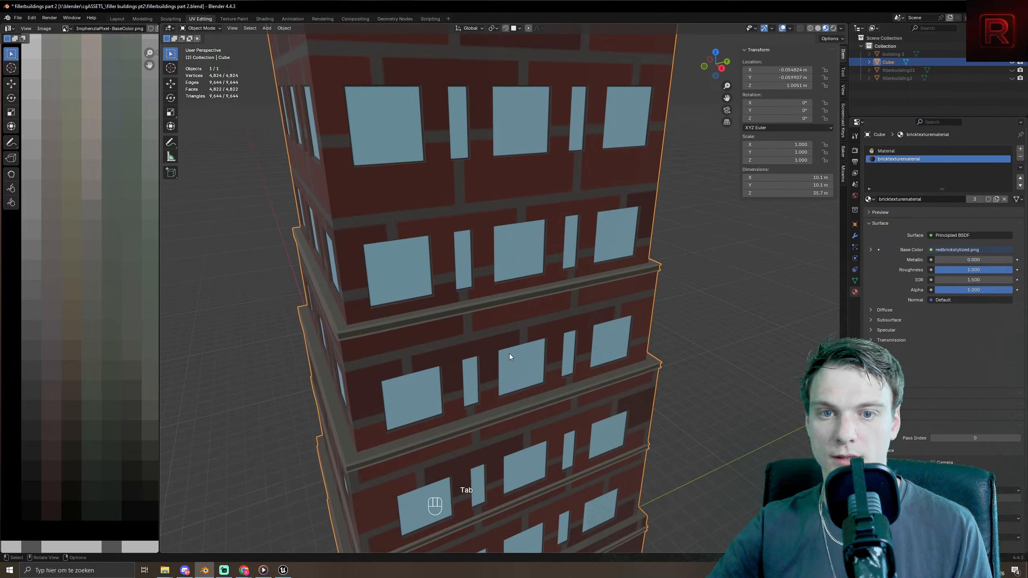
- Scale up all of the walls' UVs so the brick pattern repeats at a much smaller size
key(Tab)
scroll(41, 267, down, 6)
key(a)
key(s)
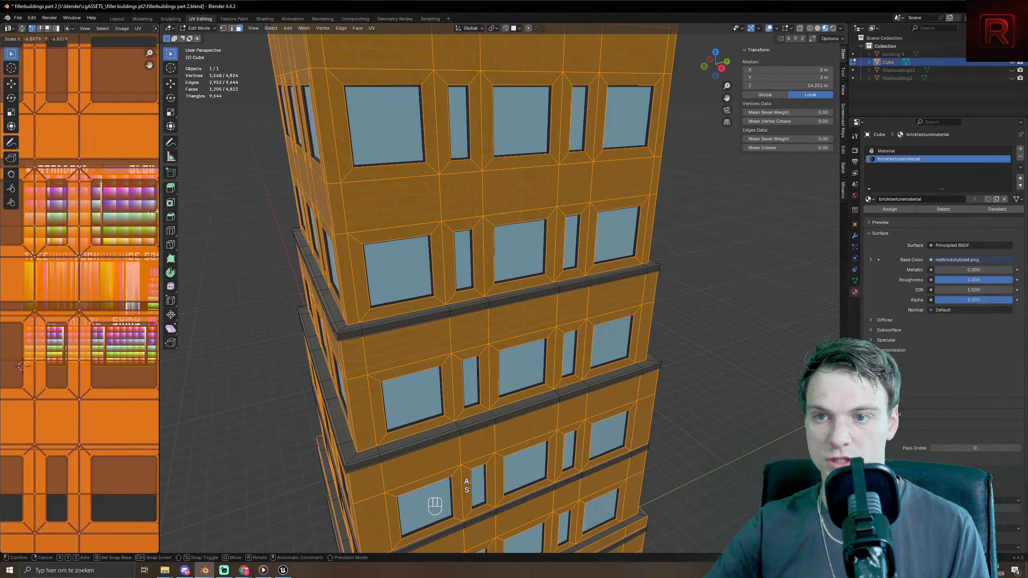
click(153, 213)
key(Tab)
scroll(481, 196, down, 8)
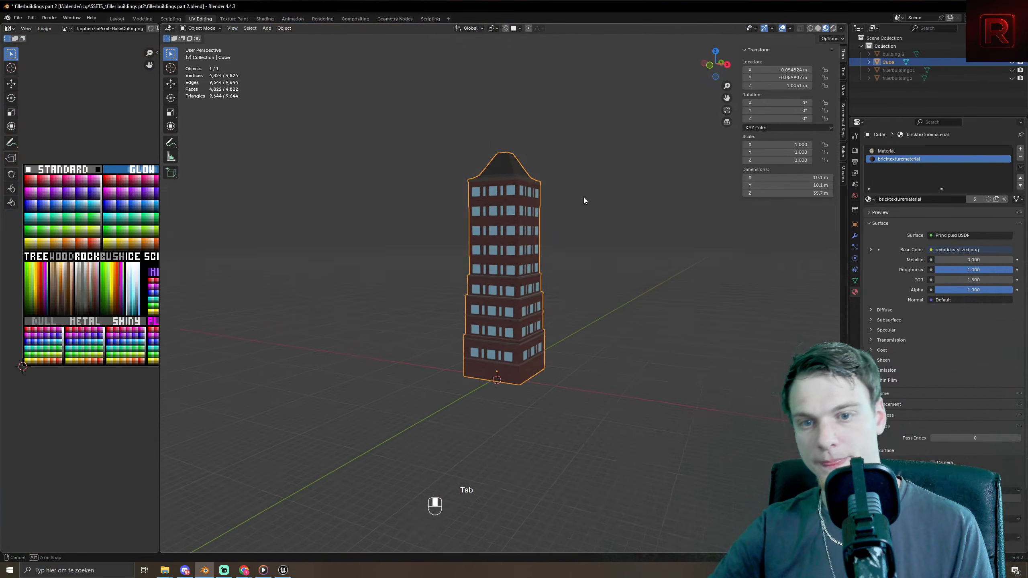
- Examine the brick-textured tower from several angles and distances
middle_drag(582, 200, 511, 219)
scroll(540, 217, down, 2)
click(571, 240)
middle_drag(568, 251, 513, 304)
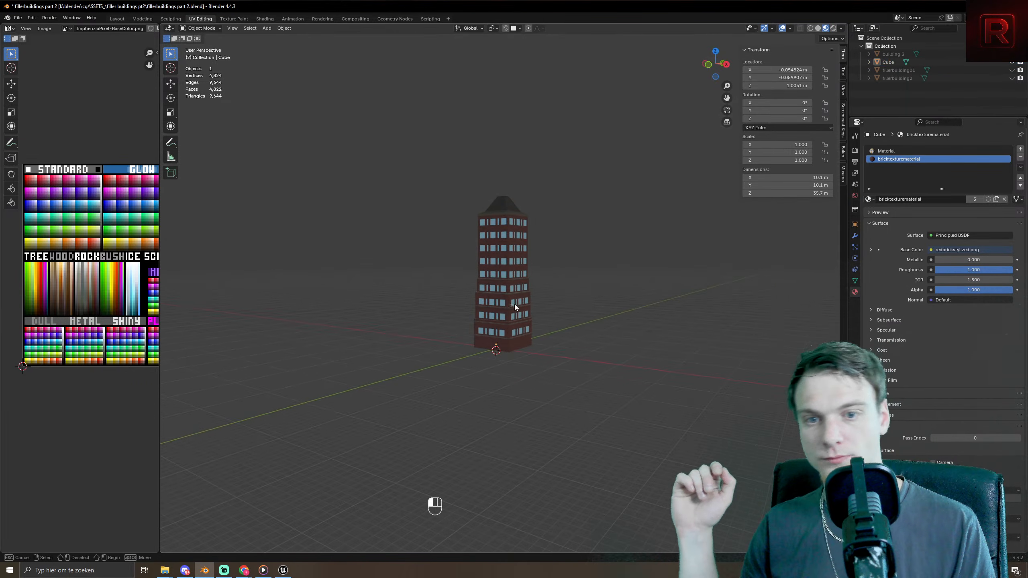
click(514, 304)
scroll(556, 438, up, 6)
middle_drag(557, 438, 540, 408)
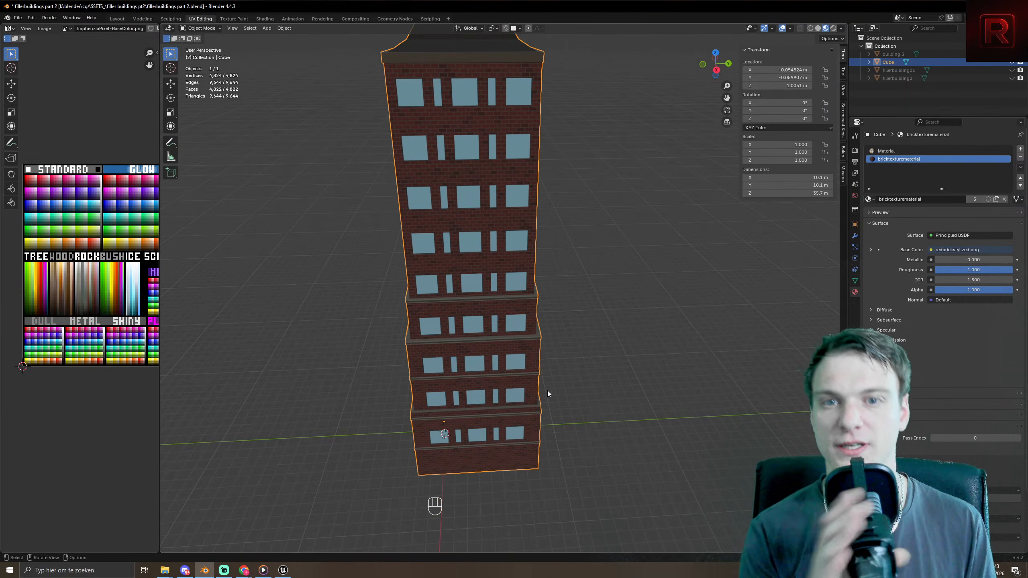
scroll(568, 335, up, 3)
scroll(570, 335, down, 8)
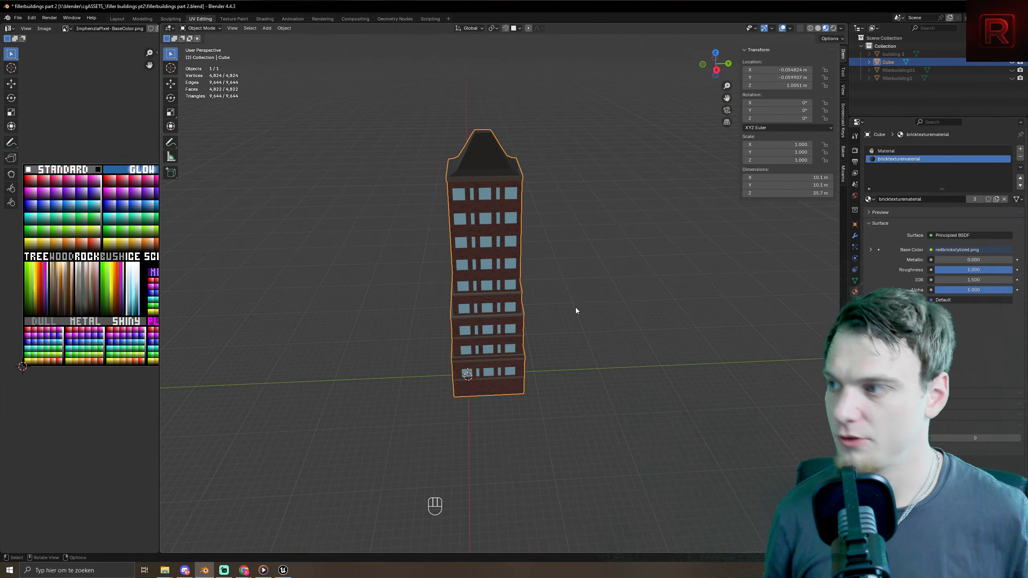
scroll(463, 226, up, 8)
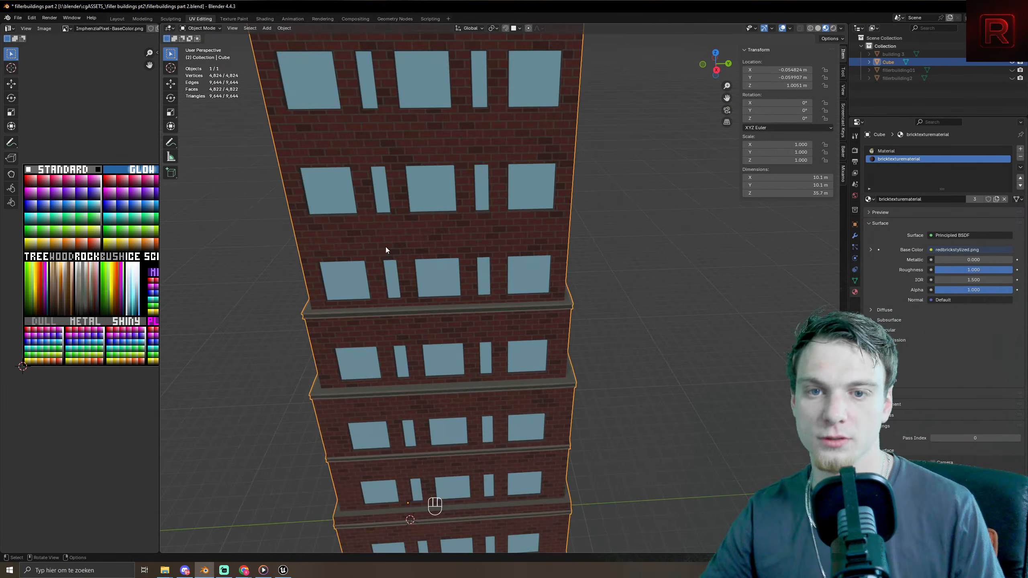
- Cut centred horizontal edge loops through the fourth, fifth and sixth window rows from the top of the tower
key(Tab)
key(ctrl+r)
click(386, 153)
right_click(386, 152)
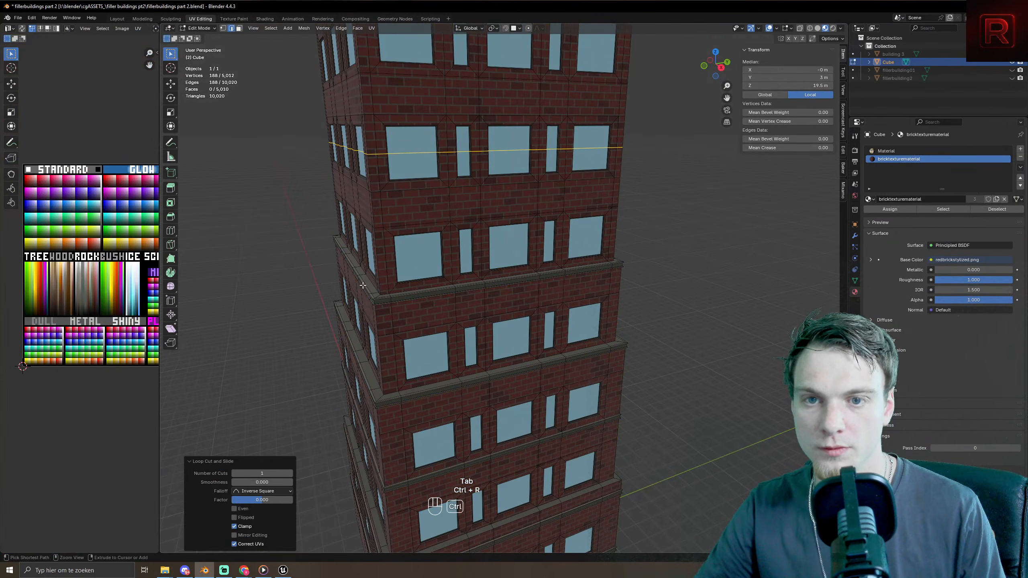
key(ctrl+r)
click(390, 260)
right_click(390, 260)
scroll(393, 267, down, 3)
key(ctrl+r)
click(429, 329)
right_click(429, 328)
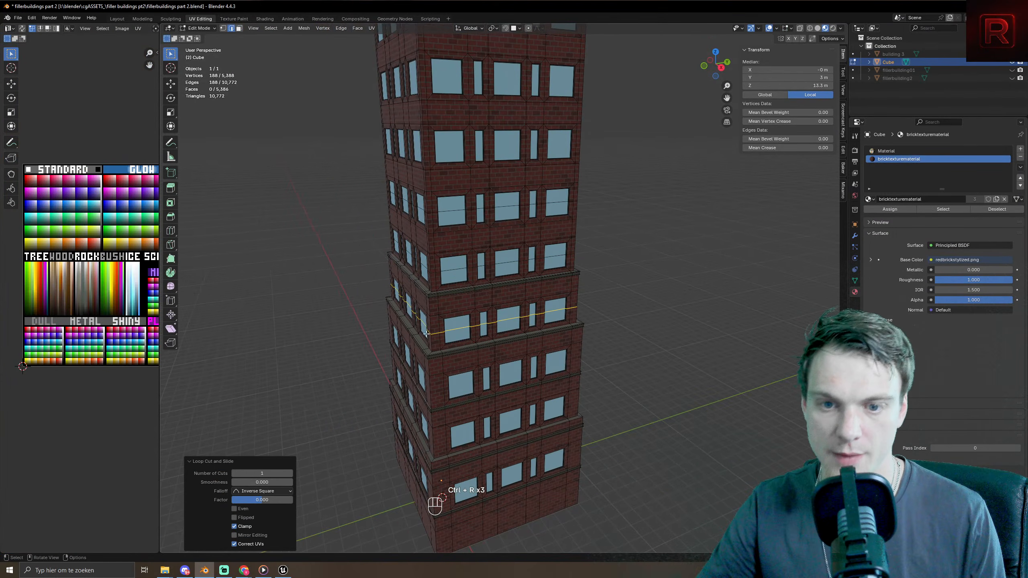
- Cut centred horizontal edge loops through the three lowest window rows
key(ctrl+r)
click(432, 383)
right_click(431, 384)
key(ctrl+r)
click(438, 441)
right_click(438, 441)
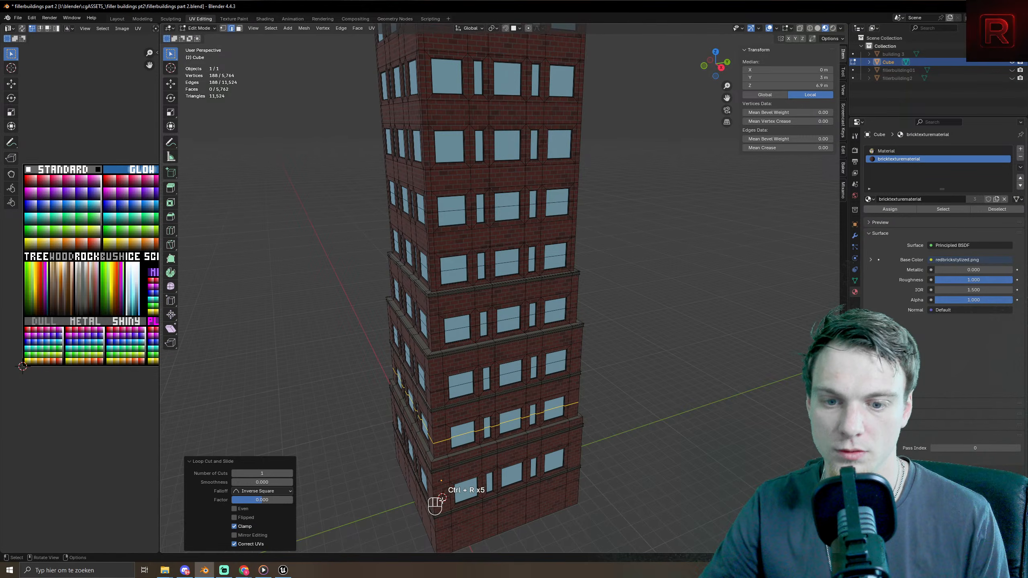
key(ctrl+r)
click(440, 497)
right_click(440, 497)
- Cut centred horizontal edge loops through the three uppermost window rows
key(ctrl+r)
click(444, 148)
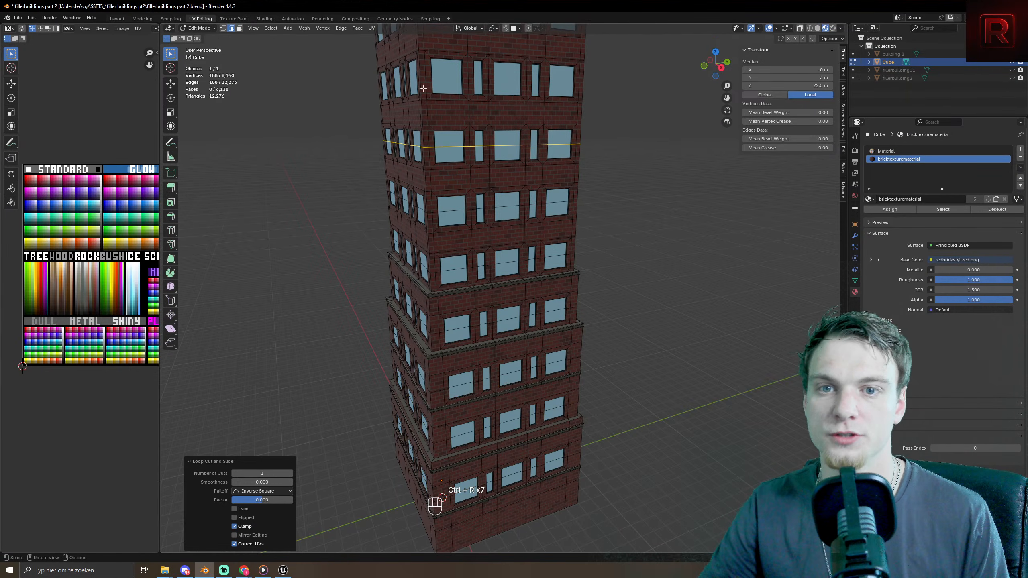
right_click(443, 148)
key(ctrl+r)
shift+middle_drag(444, 148, 515, 235)
key(ctrl+r)
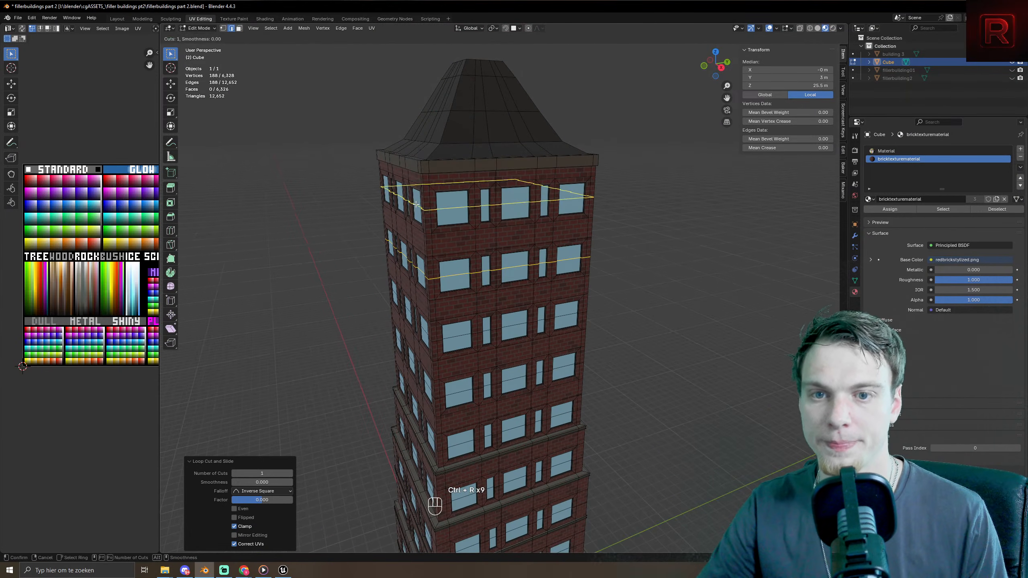
click(481, 203)
right_click(481, 202)
- Select all large window half-panes by similar area and inset them individually by about 0.057 m
key(3)
click(455, 200)
key(shift+g)
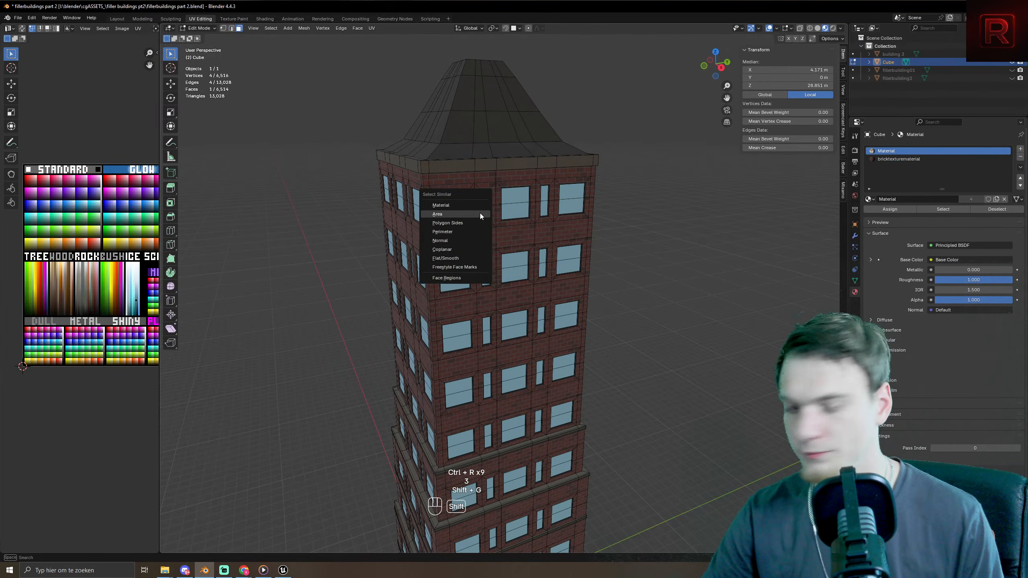
click(479, 216)
scroll(482, 292, down, 6)
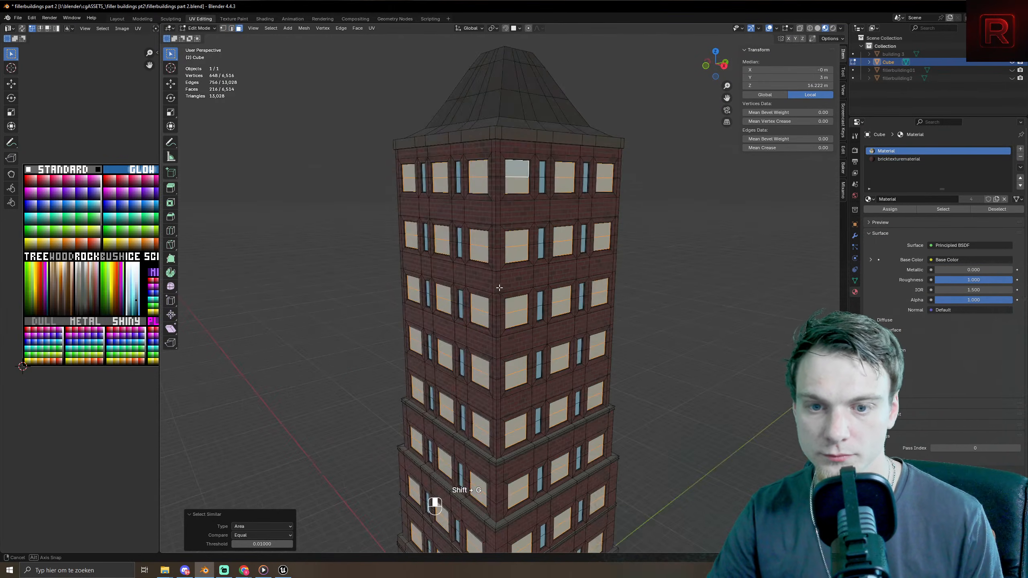
middle_drag(482, 292, 684, 360)
scroll(683, 360, up, 6)
shift+middle_drag(531, 298, 490, 306)
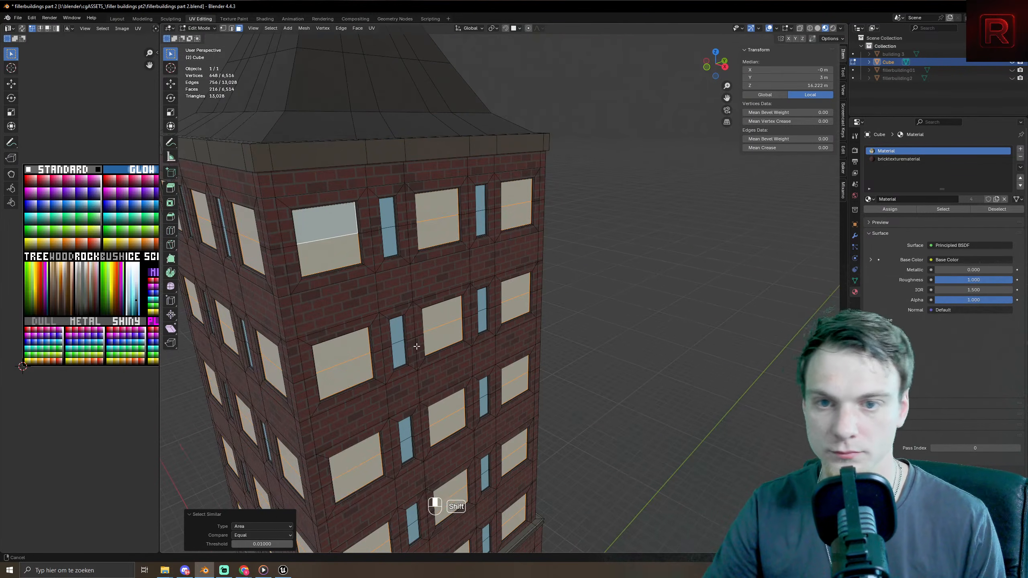
key(i)
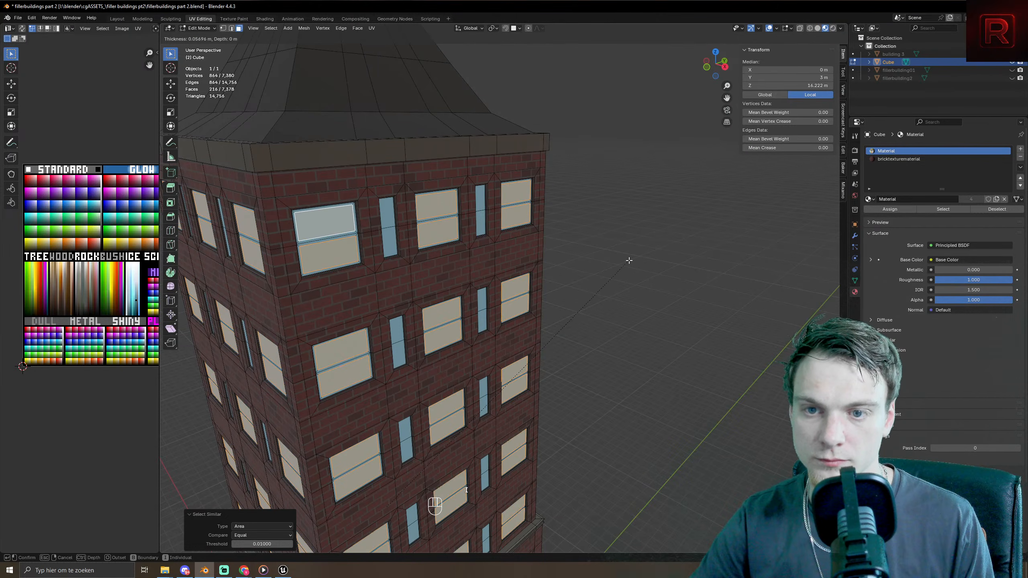
click(599, 283)
scroll(395, 291, up, 3)
shift+middle_drag(394, 291, 500, 316)
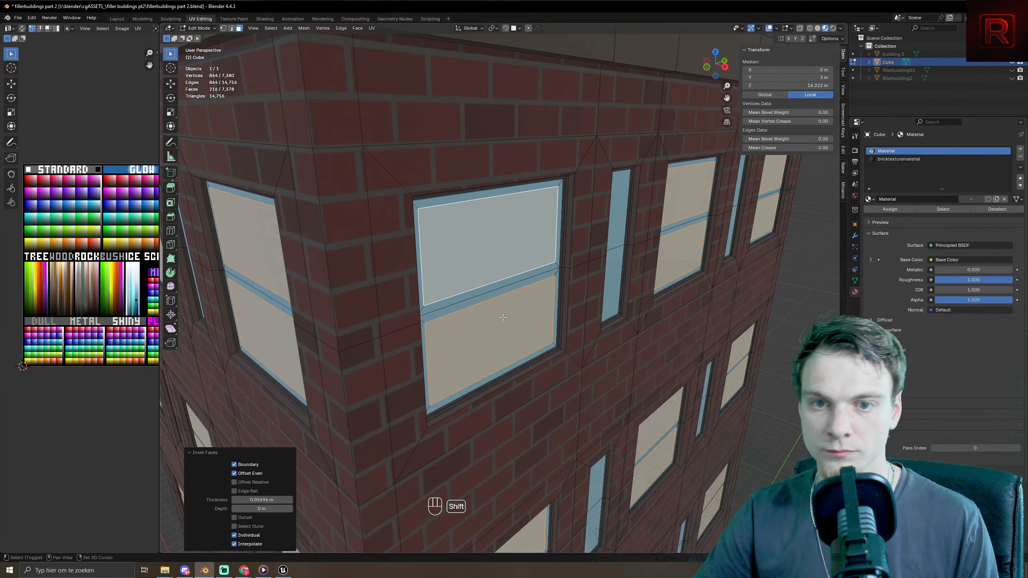
- Extrude the inset window panes about 0.02 m inward along their normals
key(alt+e)
click(499, 315)
click(502, 318)
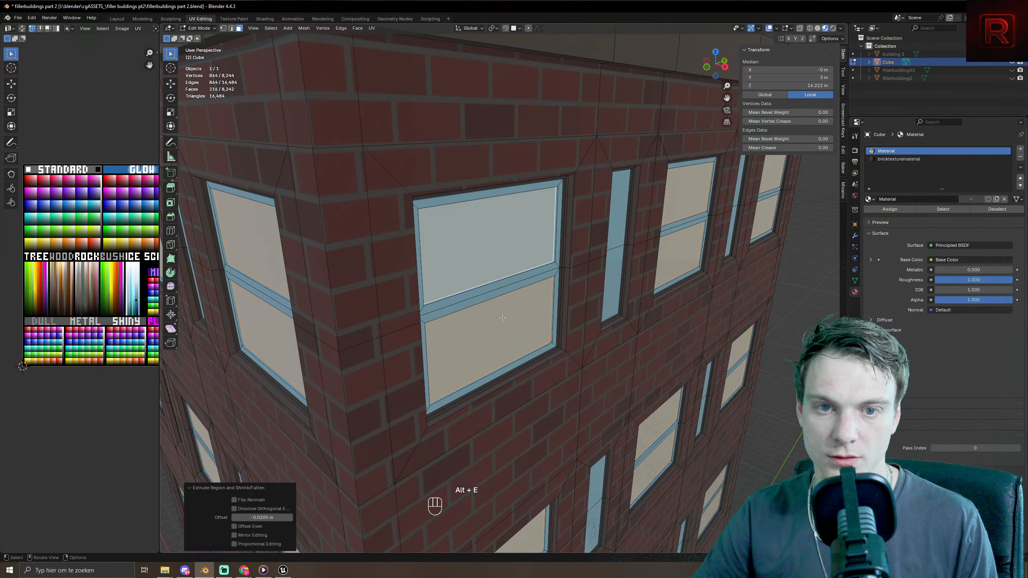
key(Tab)
key(Tab)
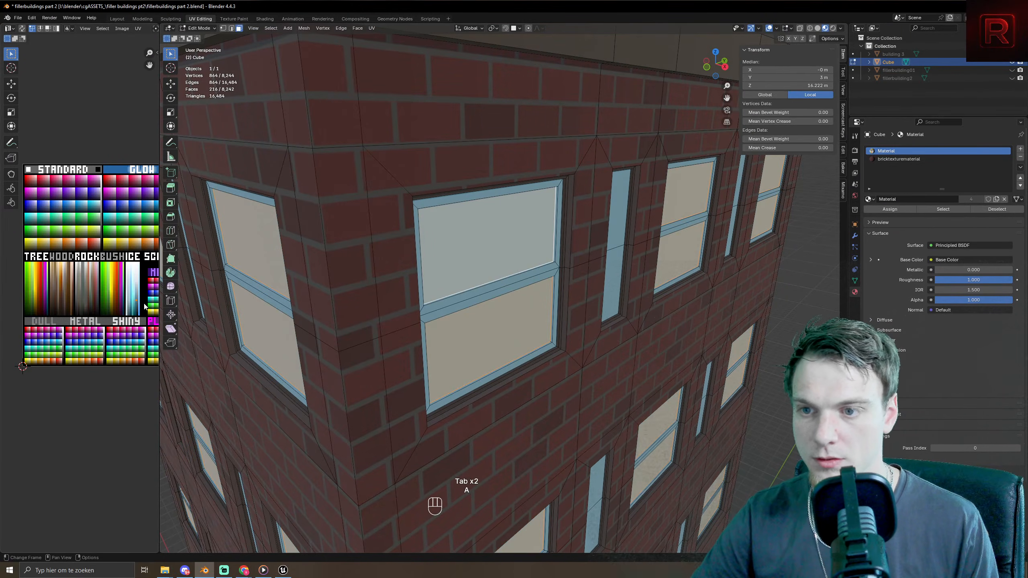
- Try a dark palette colour on the inset window panes, then undo the recolouring
key(a)
key(g)
click(85, 309)
key(Tab)
key(Tab)
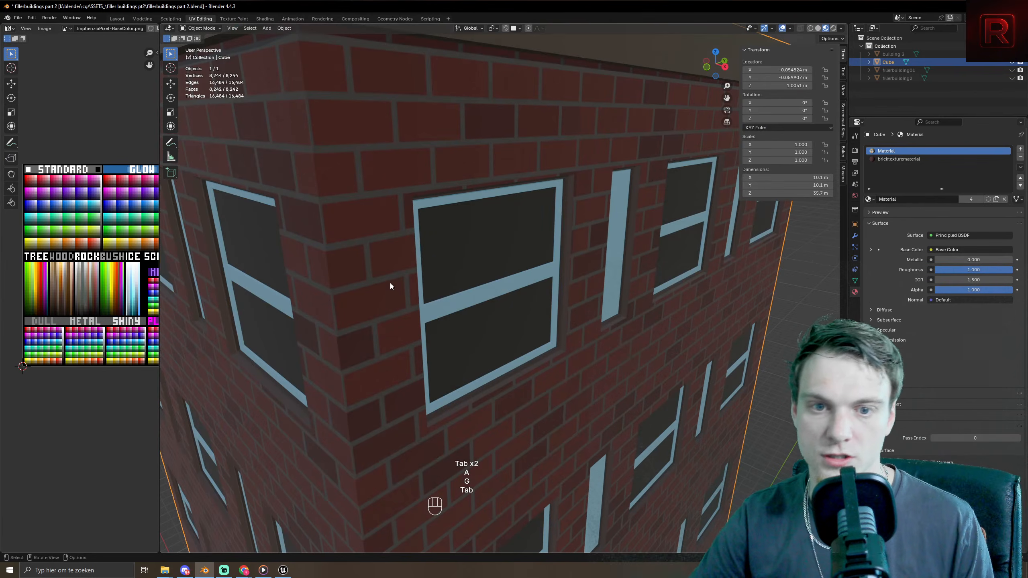
key(ctrl+KP_Add)
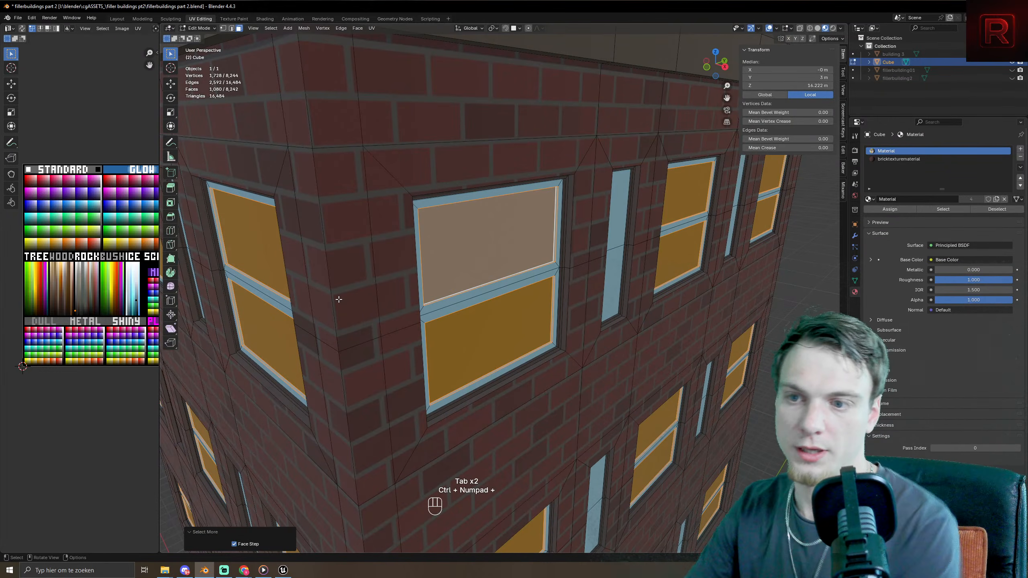
key(ctrl+z)
key(ctrl+z)
key(ctrl+z)
key(ctrl+z)
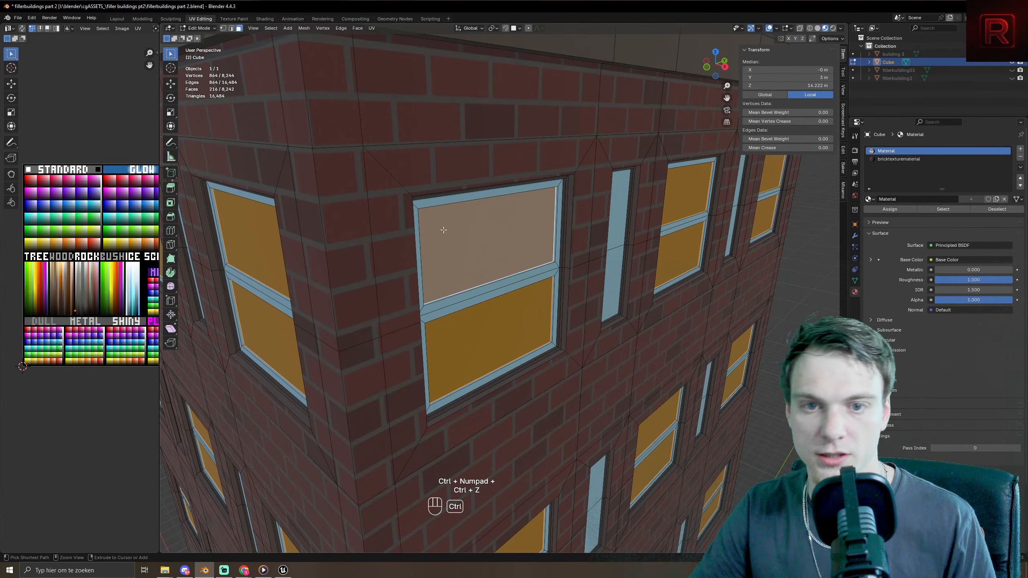
key(ctrl+z)
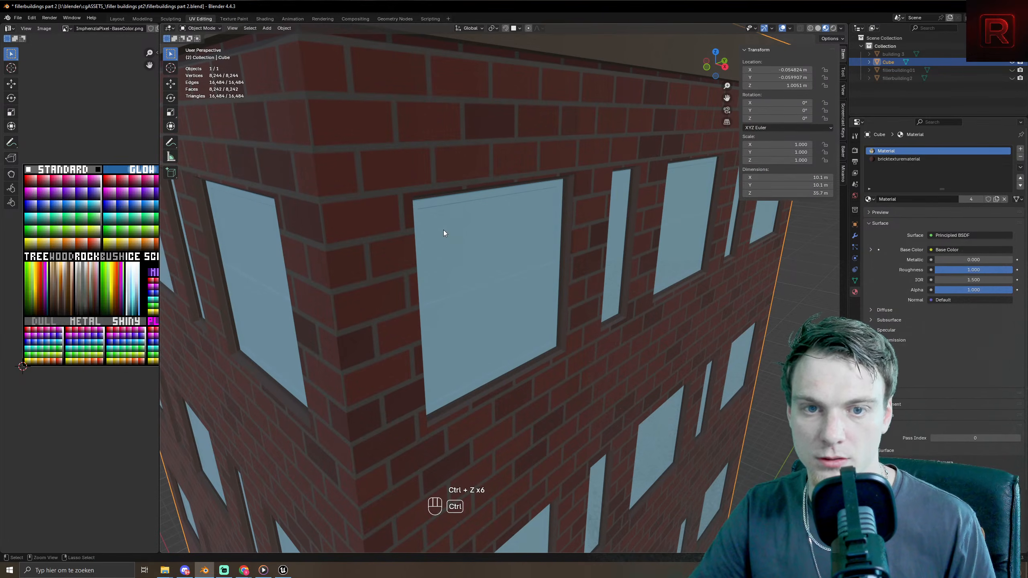
- Grow the pane selection twice to include the window frames and move their UVs onto a brown palette swatch
key(Tab)
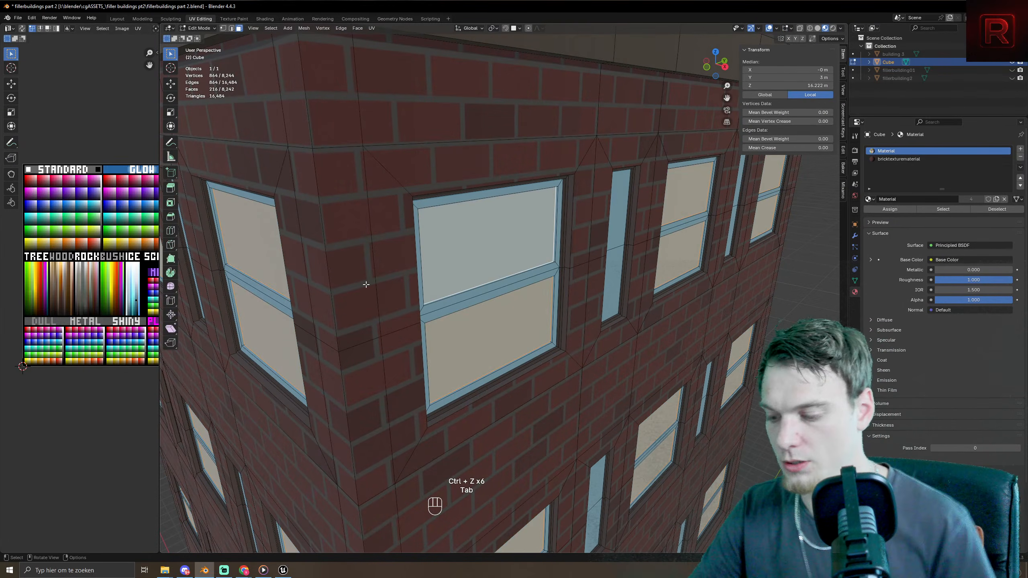
key(ctrl+KP_Add)
key(ctrl+KP_Add)
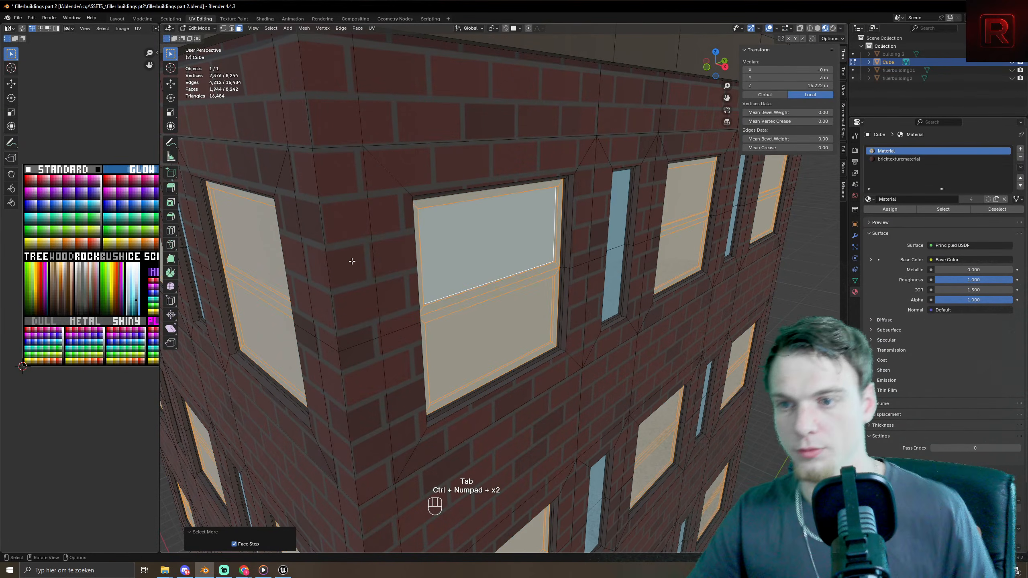
key(a)
key(g)
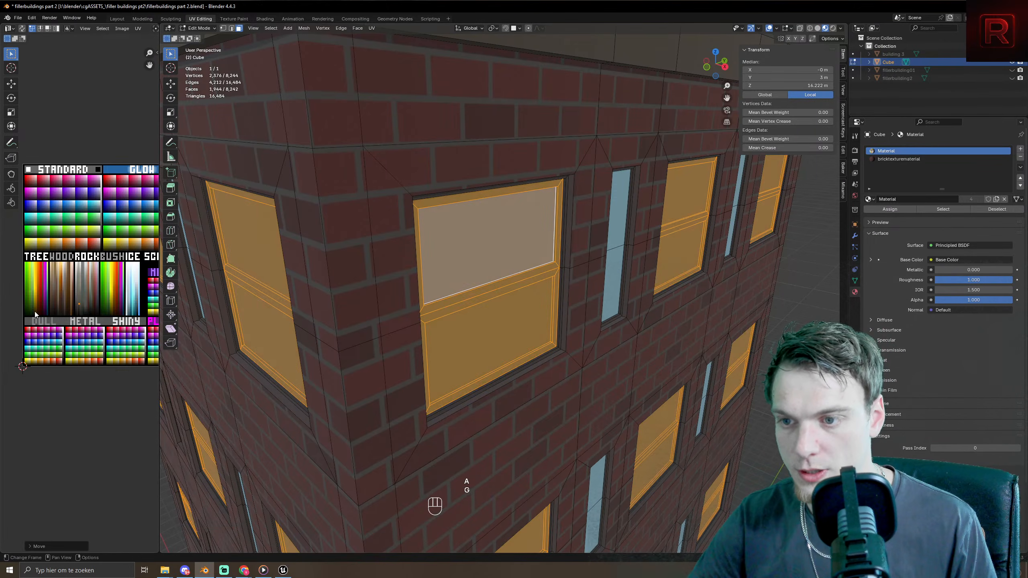
key(Tab)
scroll(477, 233, down, 8)
middle_drag(477, 233, 475, 274)
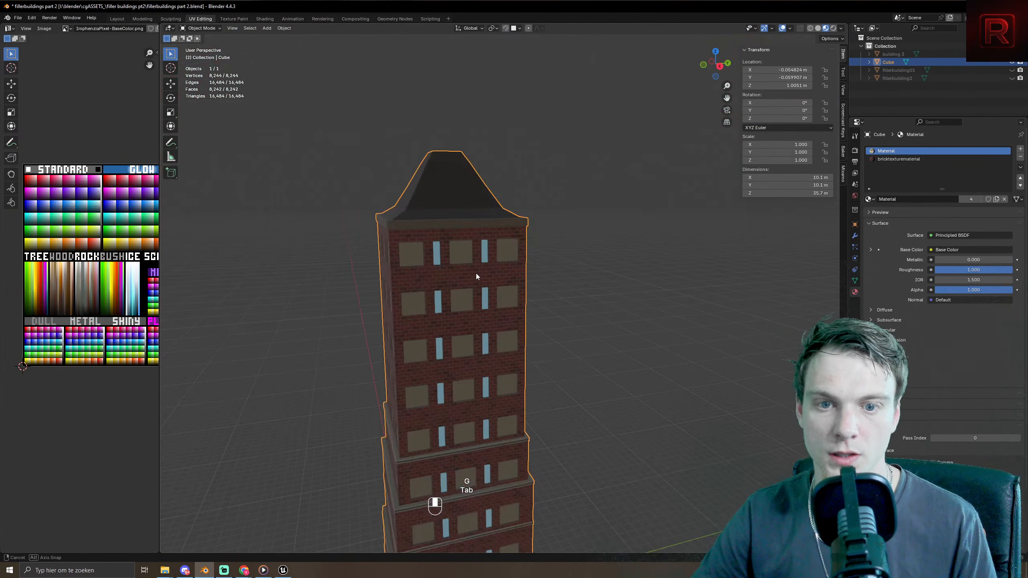
scroll(469, 263, up, 8)
scroll(445, 231, down, 5)
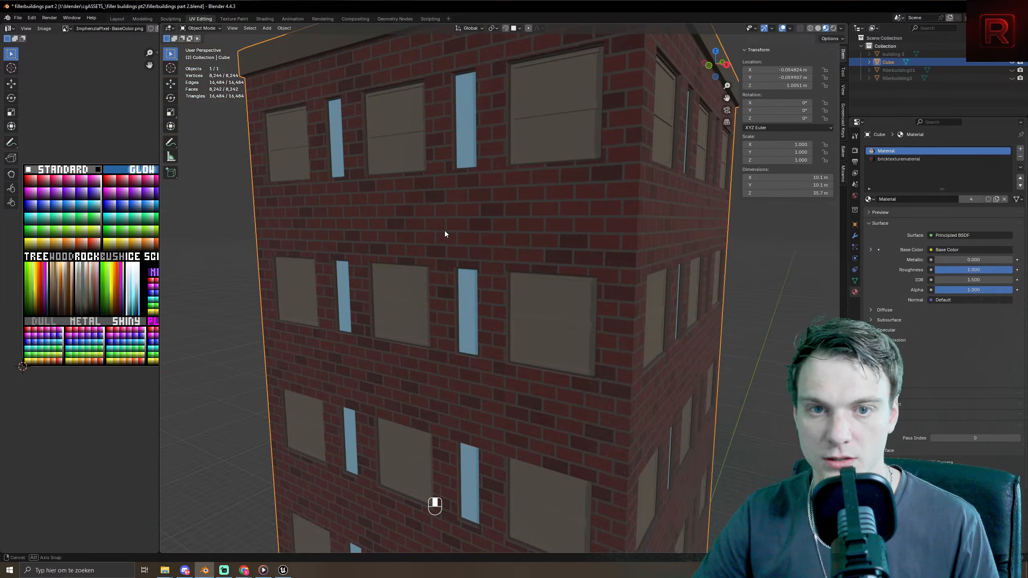
middle_drag(445, 231, 485, 253)
scroll(484, 263, up, 3)
- Shrink the selection back to the panes and move their UVs onto a muted blue swatch in the Ice palette
key(Tab)
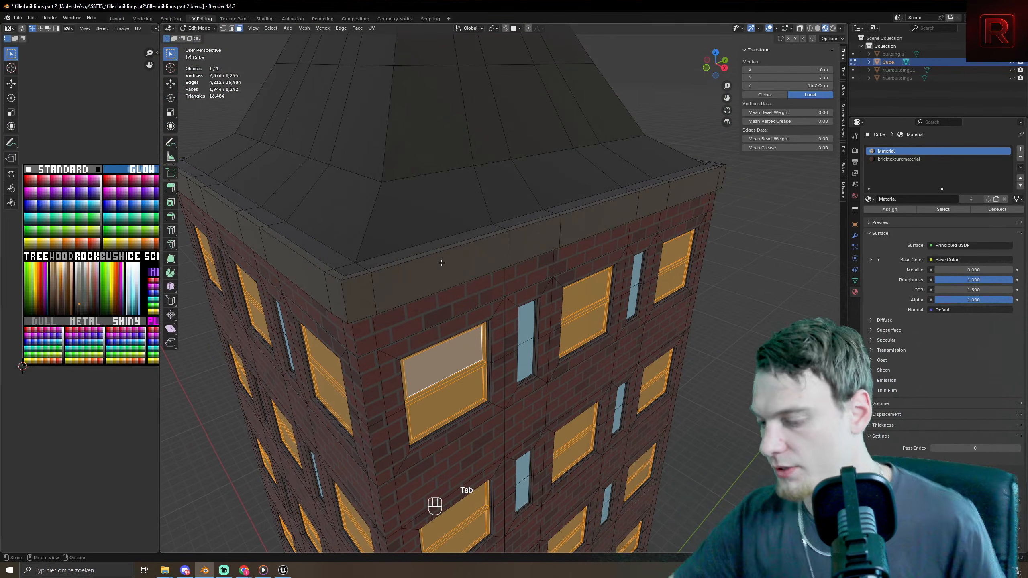
key(ctrl+KP_Subtract)
key(ctrl+KP_Subtract)
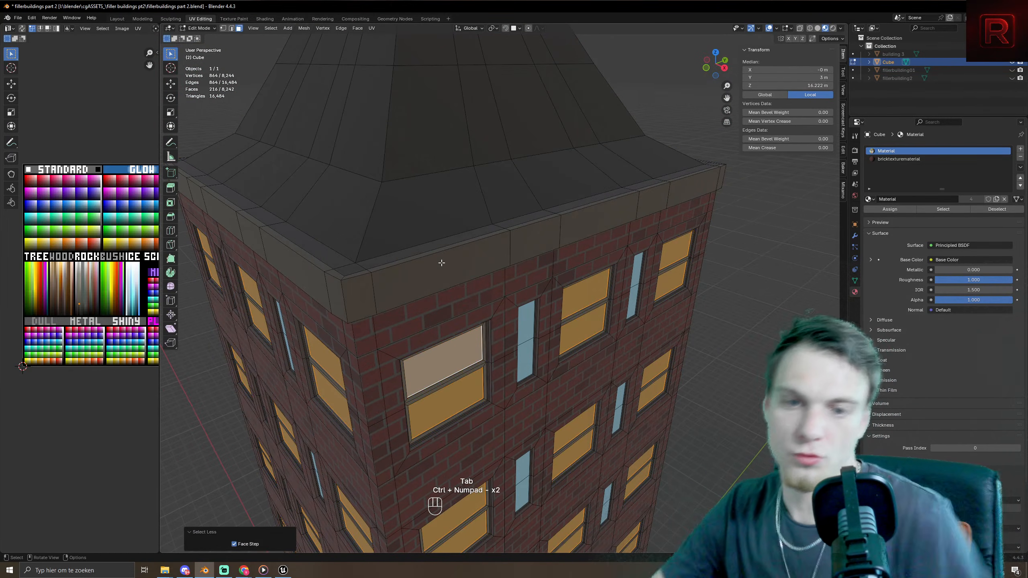
scroll(93, 299, up, 3)
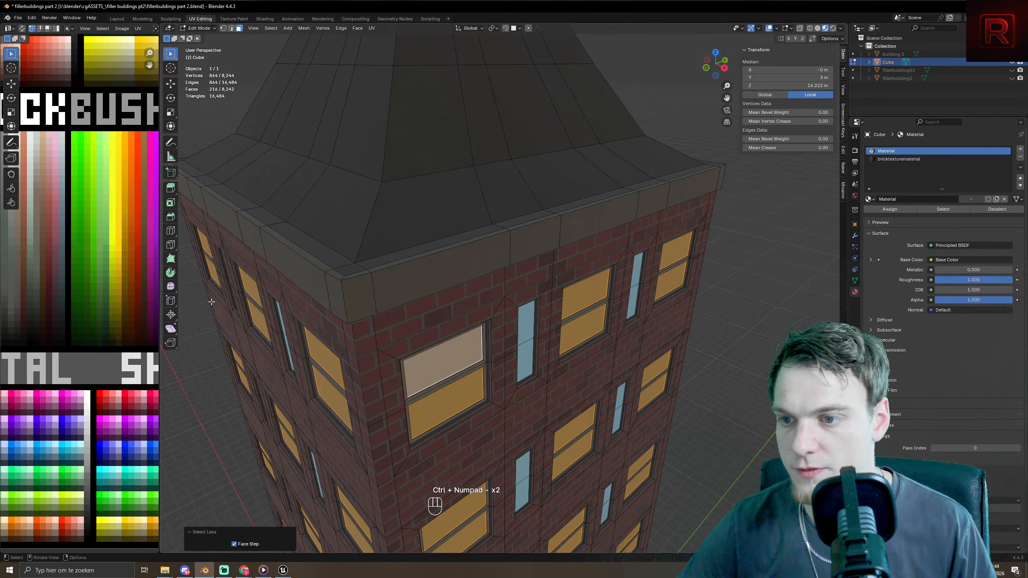
scroll(105, 329, down, 1)
key(g)
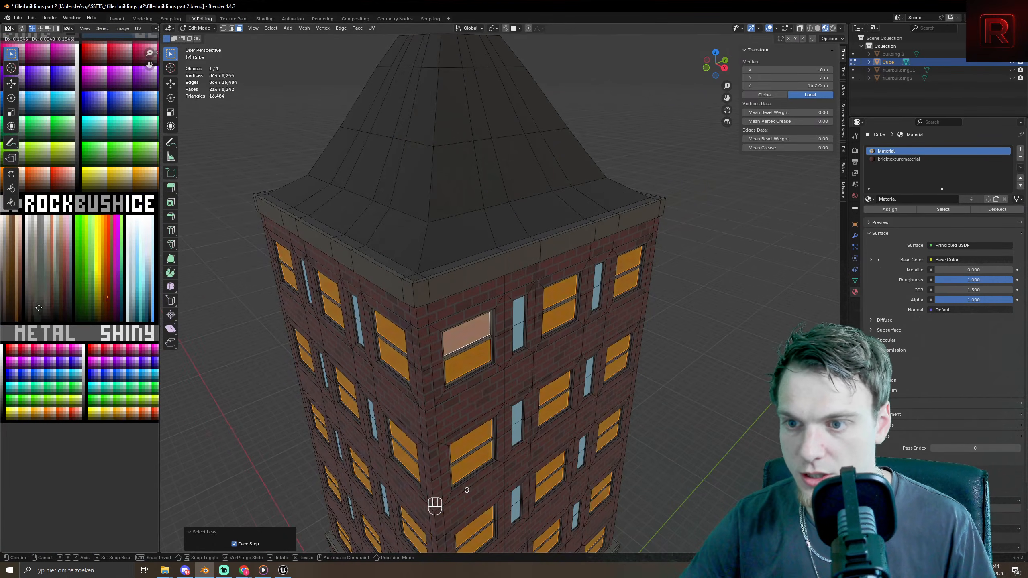
click(75, 309)
key(KP_Decimal)
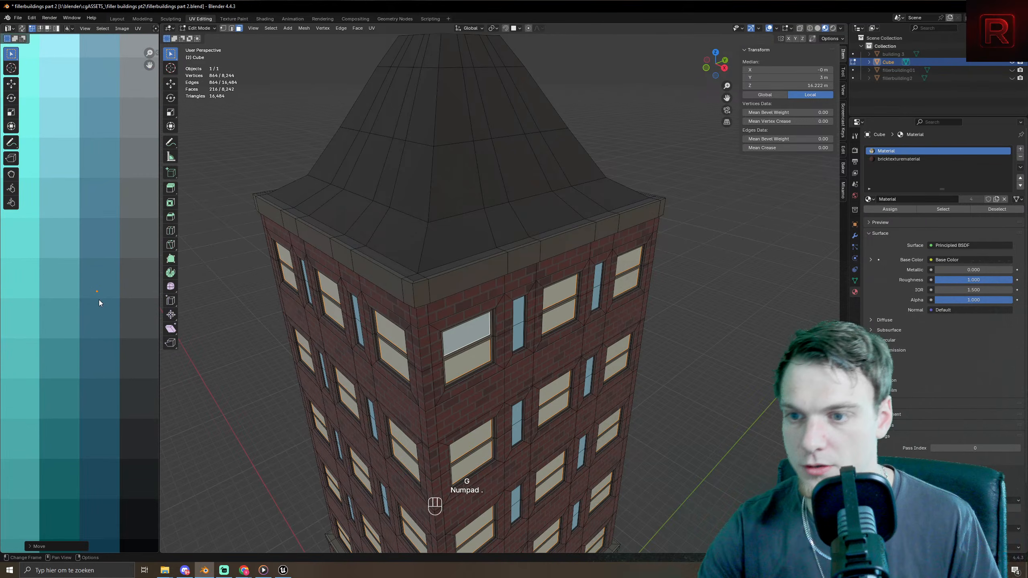
key(g)
click(112, 302)
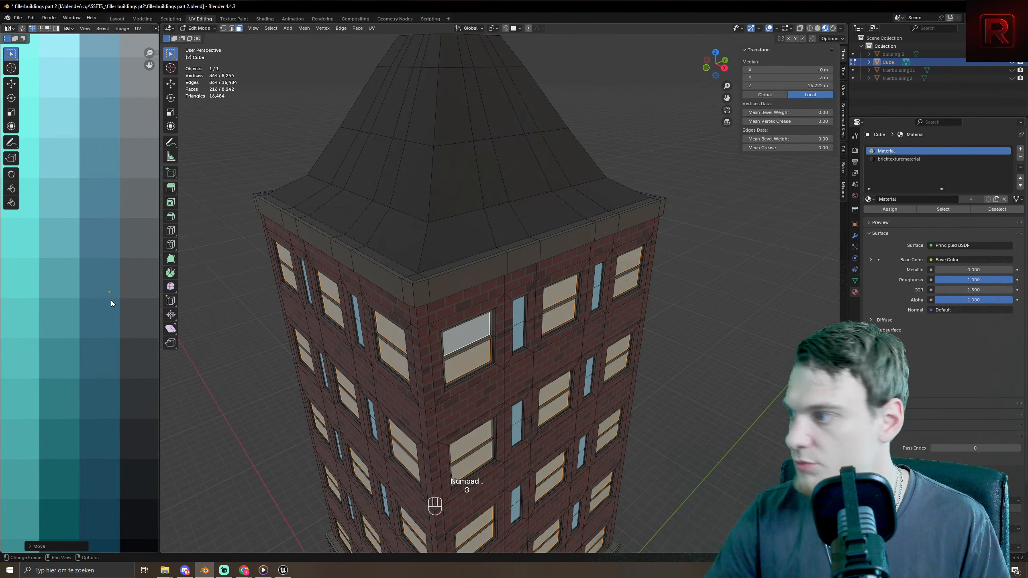
- Examine the blue panes and brown window frames on the tower from near and far
scroll(509, 322, down, 6)
key(Tab)
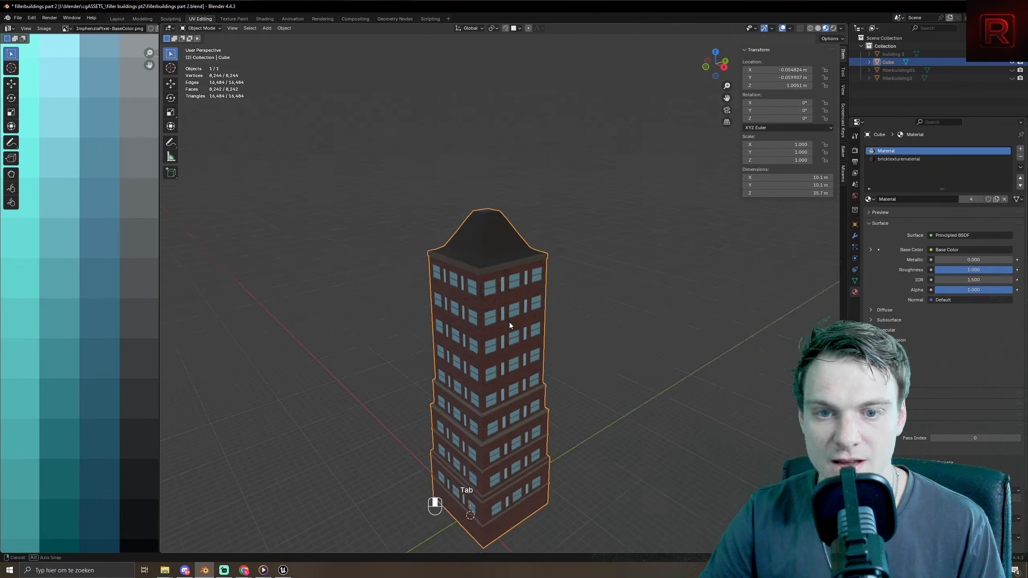
click(559, 304)
scroll(557, 306, down, 2)
middle_drag(554, 307, 488, 381)
scroll(488, 381, up, 8)
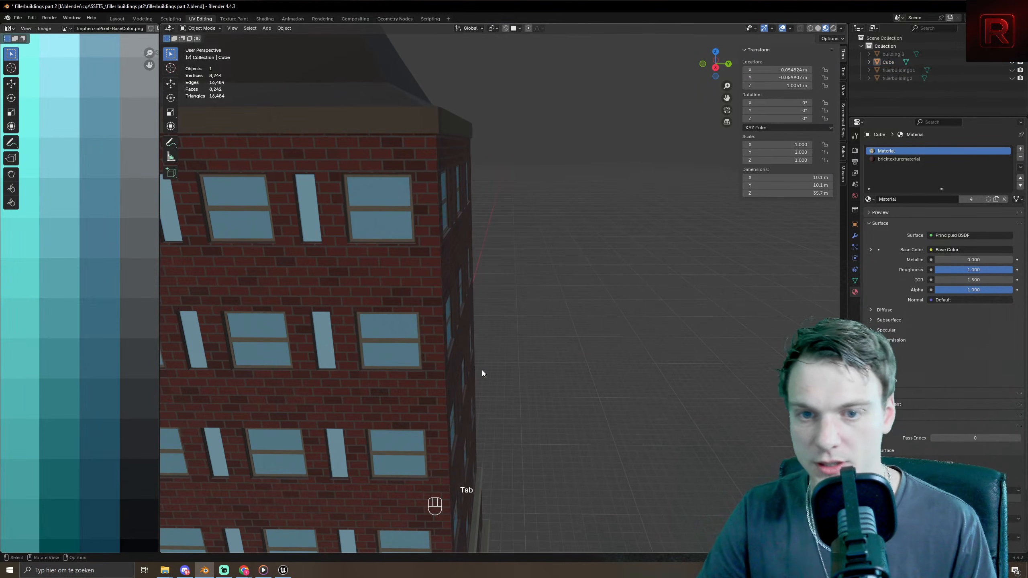
middle_drag(359, 289, 525, 203)
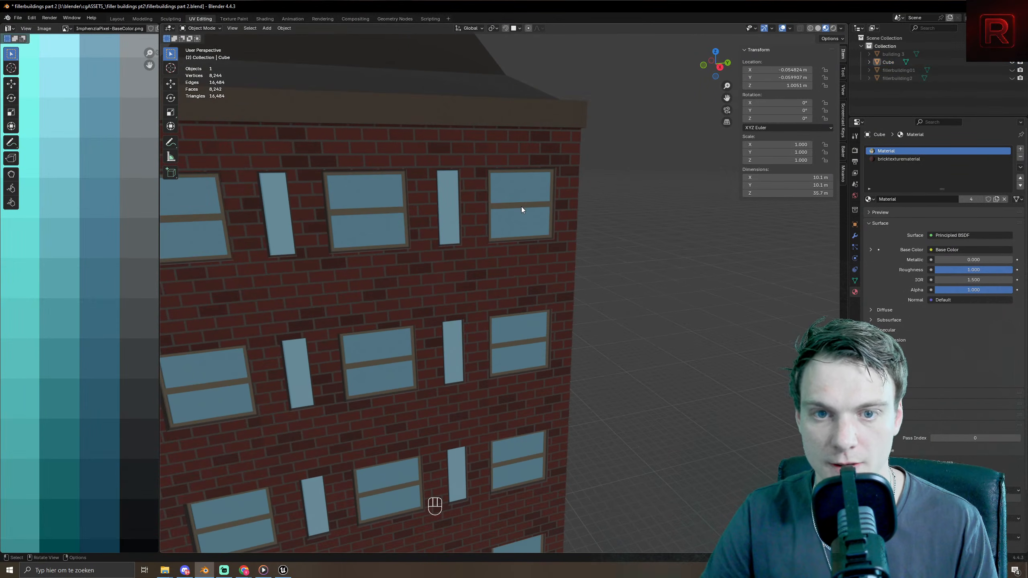
scroll(523, 207, down, 6)
scroll(585, 315, up, 2)
click(563, 321)
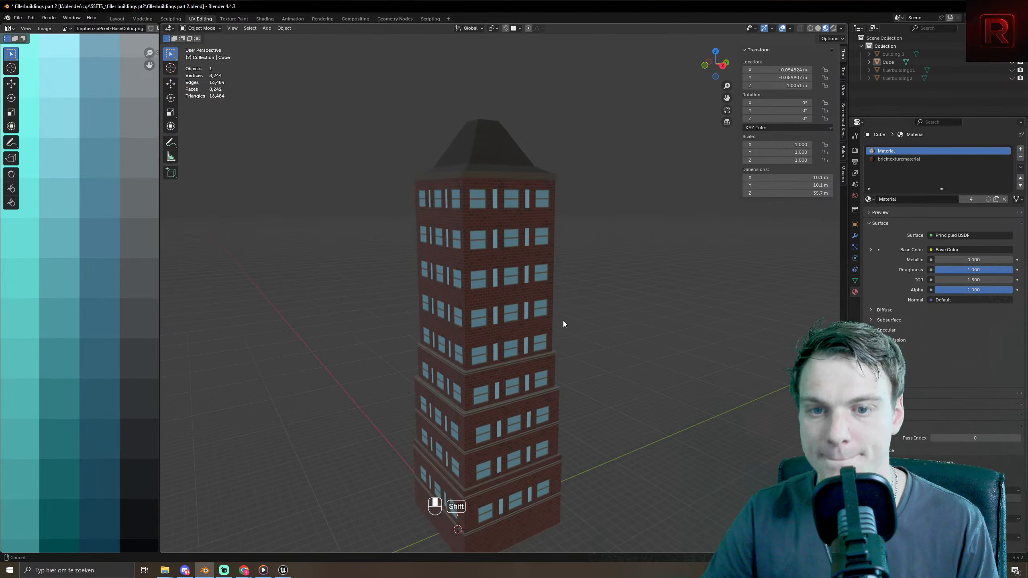
- Shift the window panes' UVs to a slightly deeper blue swatch and check the colour across the whole tower
key(Tab)
key(g)
key(Tab)
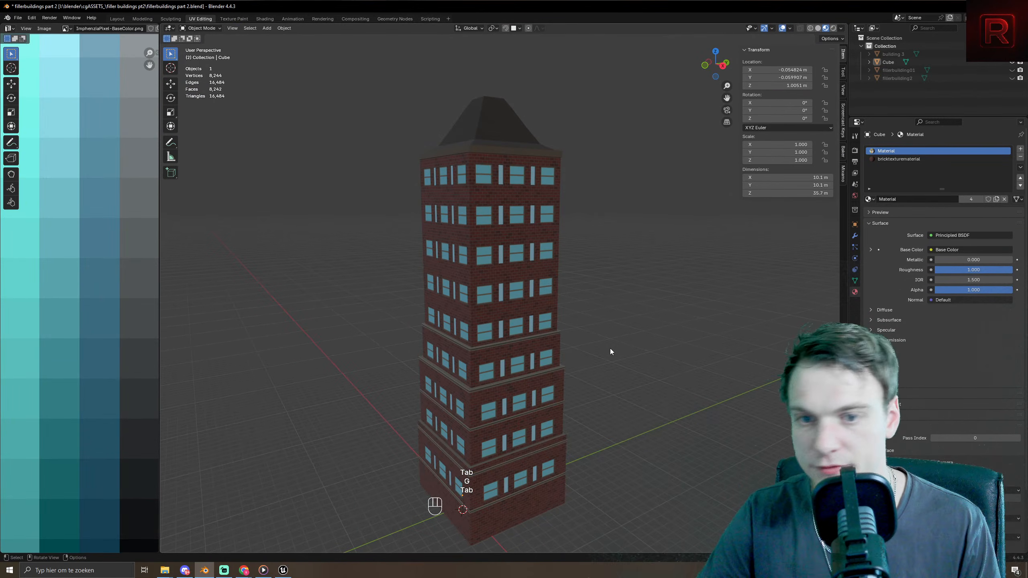
scroll(608, 343, down, 3)
middle_drag(573, 360, 553, 372)
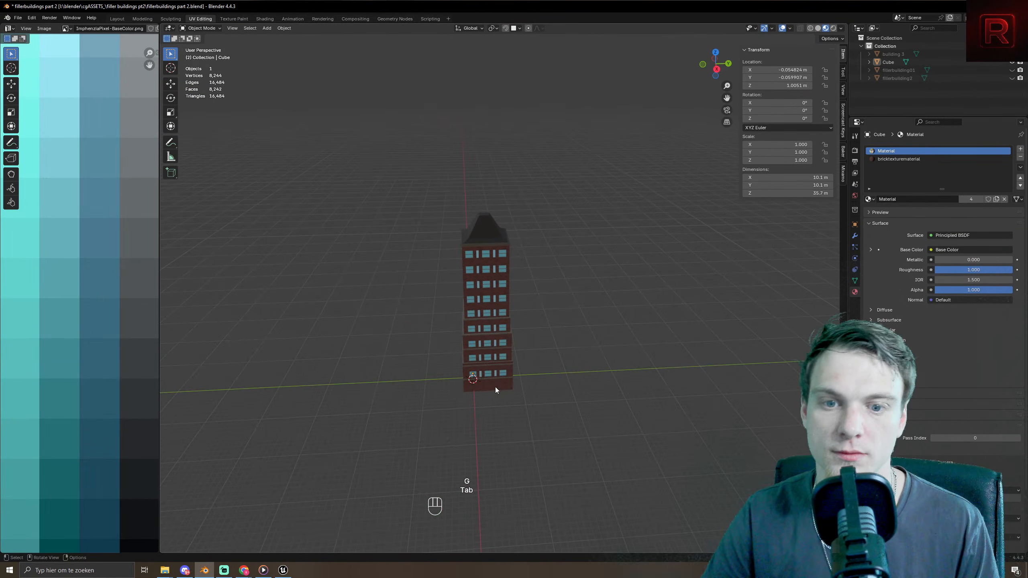
middle_drag(496, 389, 396, 269)
scroll(499, 386, up, 5)
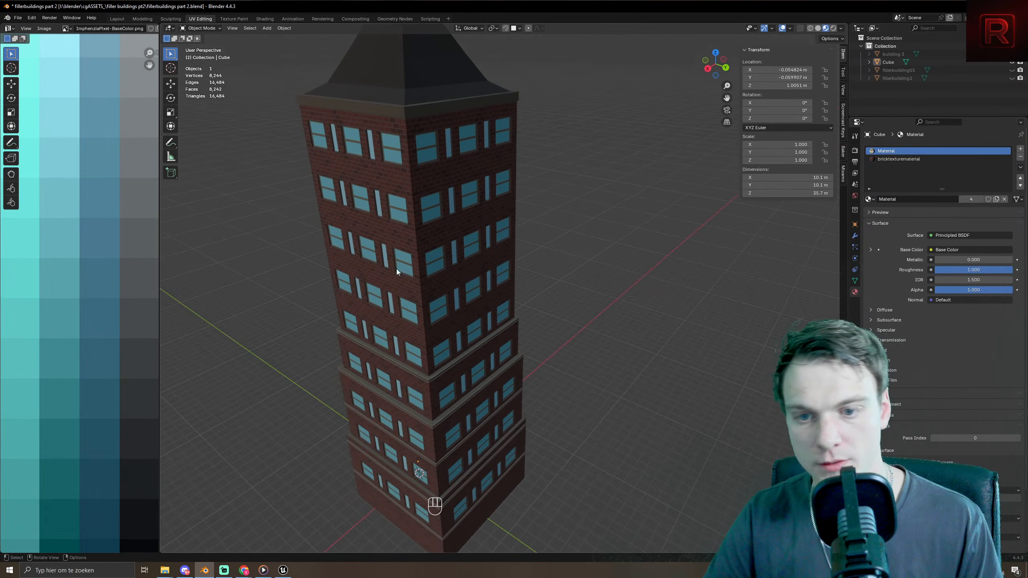
scroll(456, 283, down, 6)
middle_drag(456, 283, 460, 342)
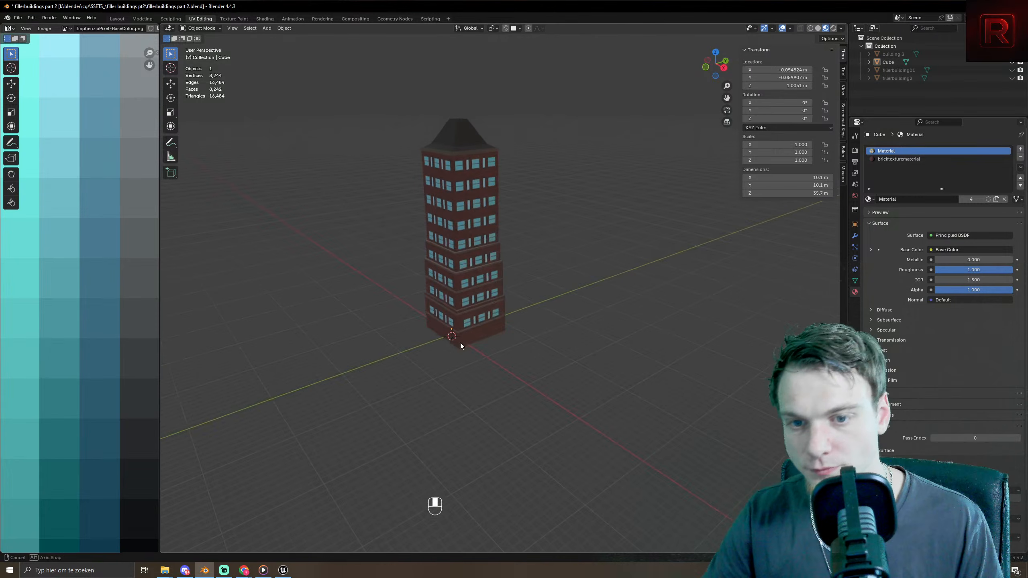
- Extrude the two lowest face loops of the tower outward along their normals into a base about 15.7 m wide
scroll(417, 371, up, 5)
key(Tab)
middle_drag(415, 376, 426, 403)
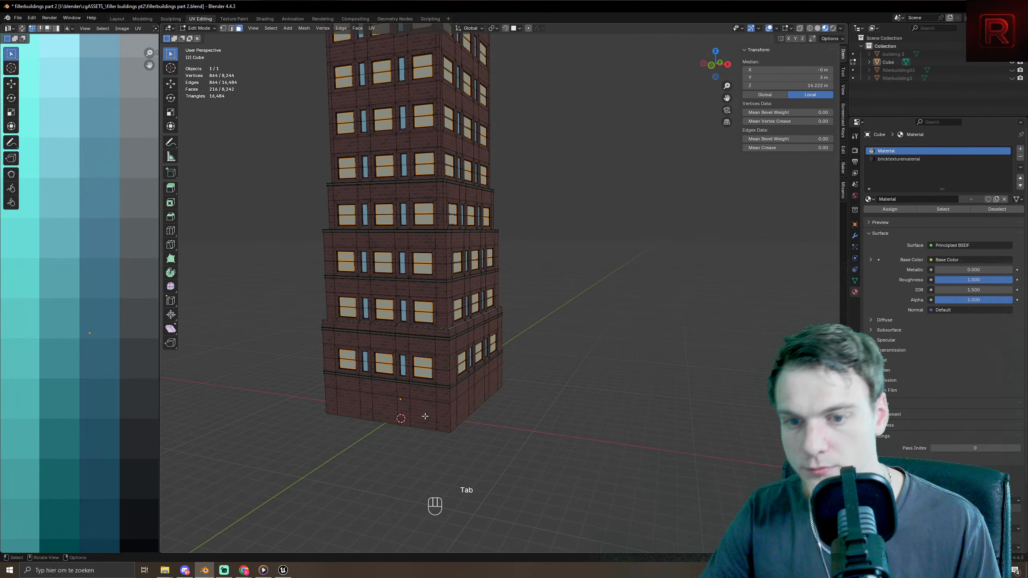
alt+click(446, 408)
alt+shift+click(450, 383)
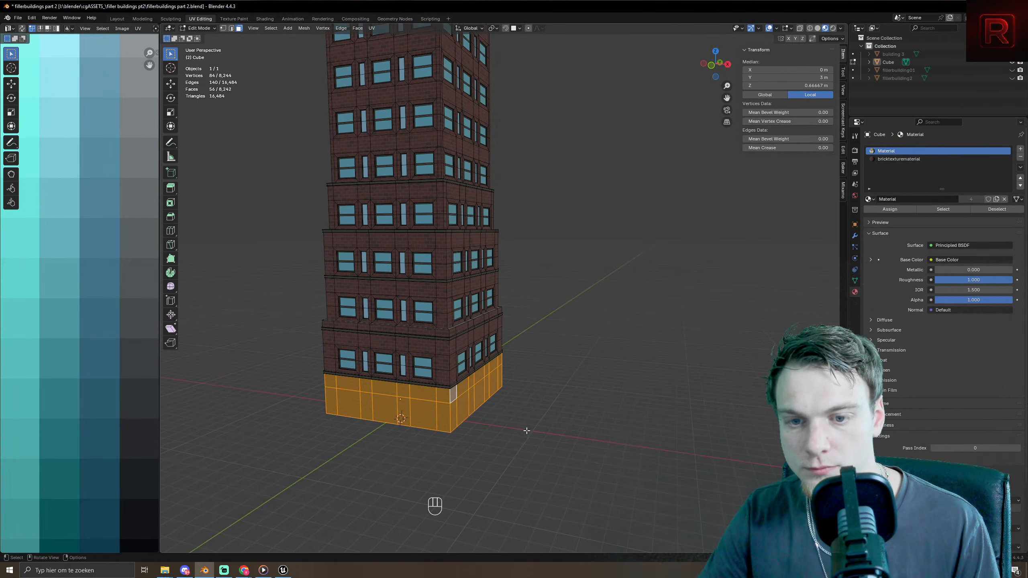
key(alt+e)
click(529, 433)
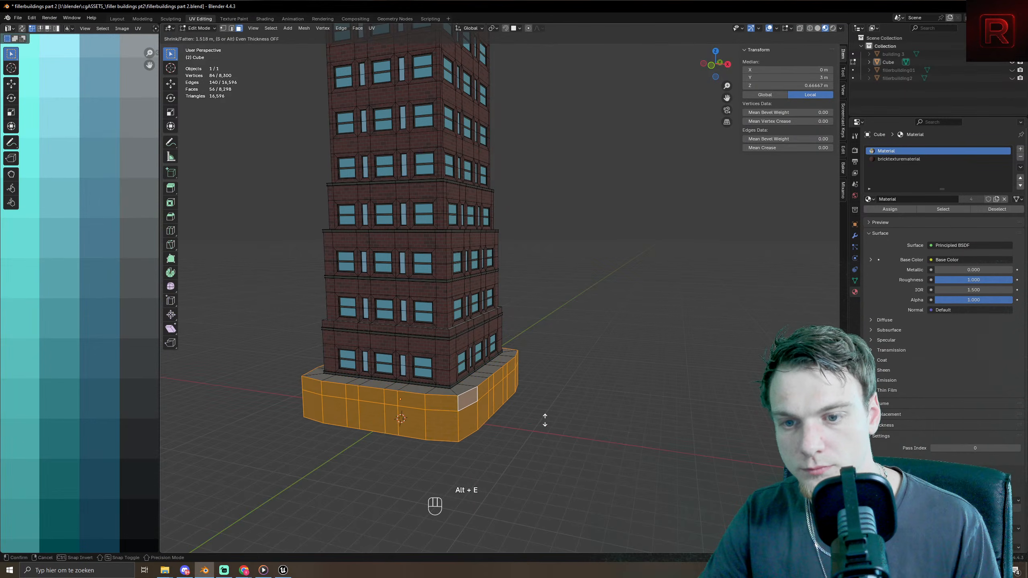
click(558, 414)
key(Tab)
scroll(558, 412, down, 5)
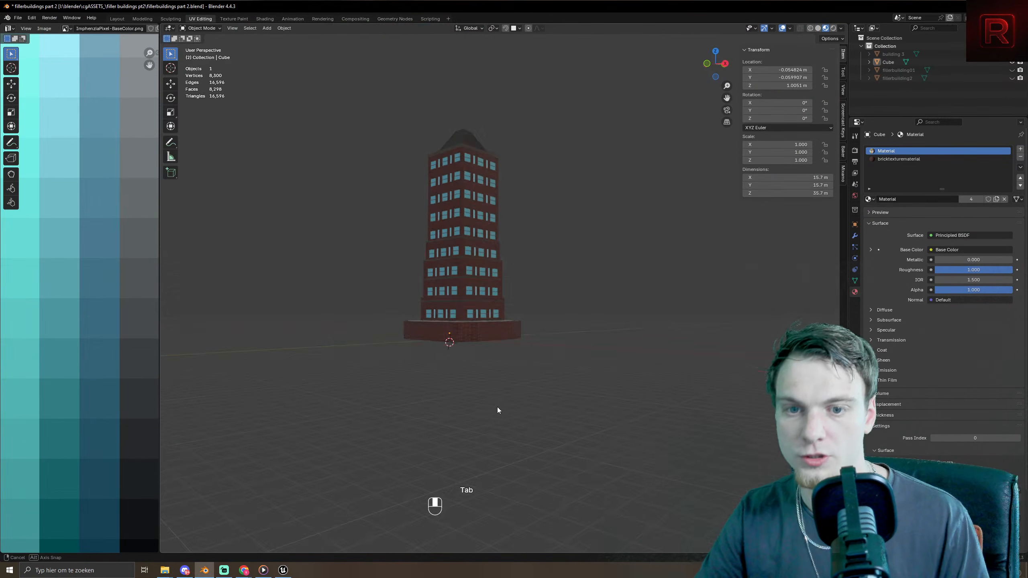
middle_drag(497, 407, 530, 395)
scroll(535, 390, up, 5)
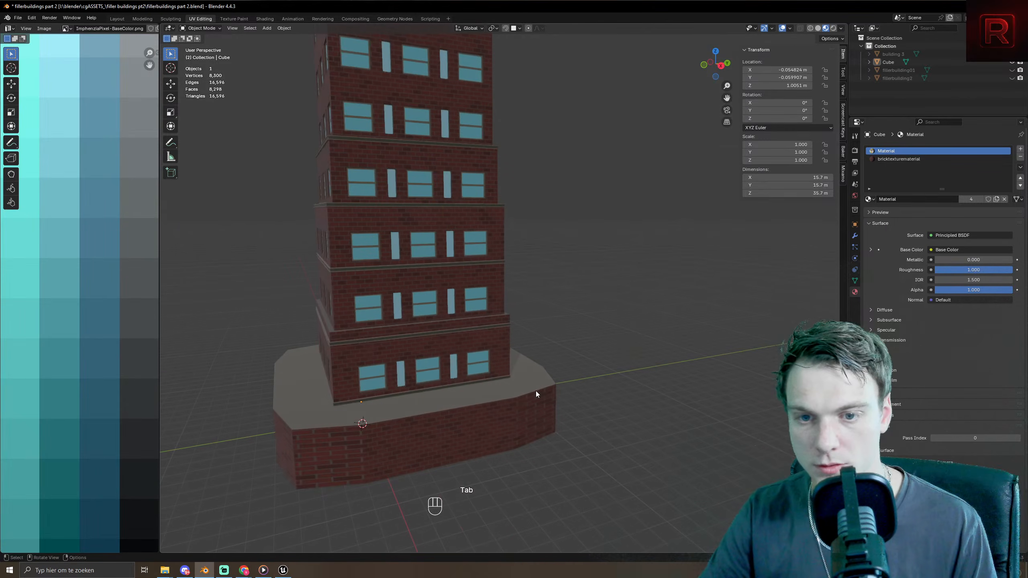
- Undo the last base extrusion and re-extrude the two lowest face loops along their normals by 1.1 m with Offset Even enabled
scroll(528, 396, down, 3)
key(ctrl+z)
key(ctrl+z)
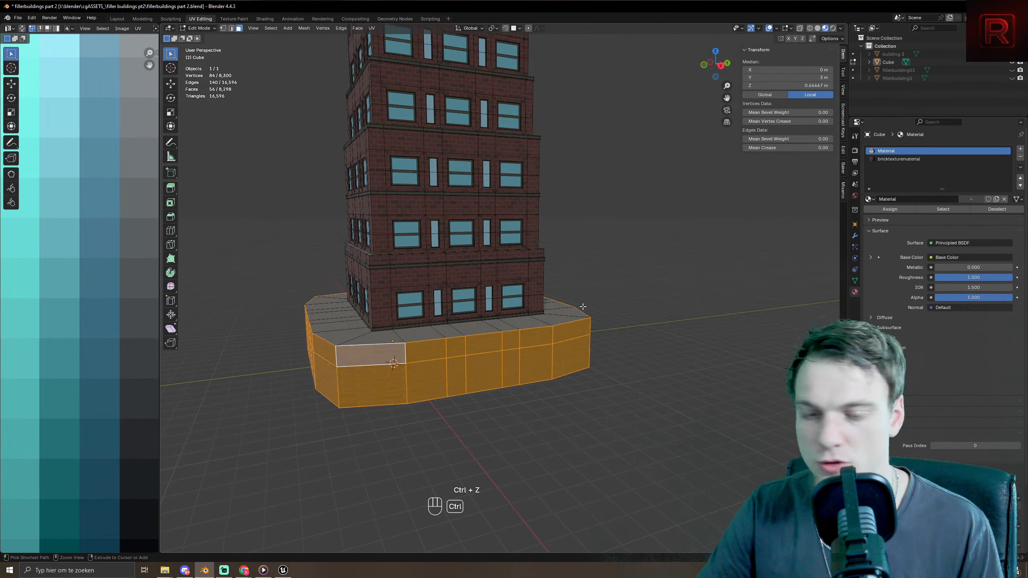
key(alt+e)
click(572, 319)
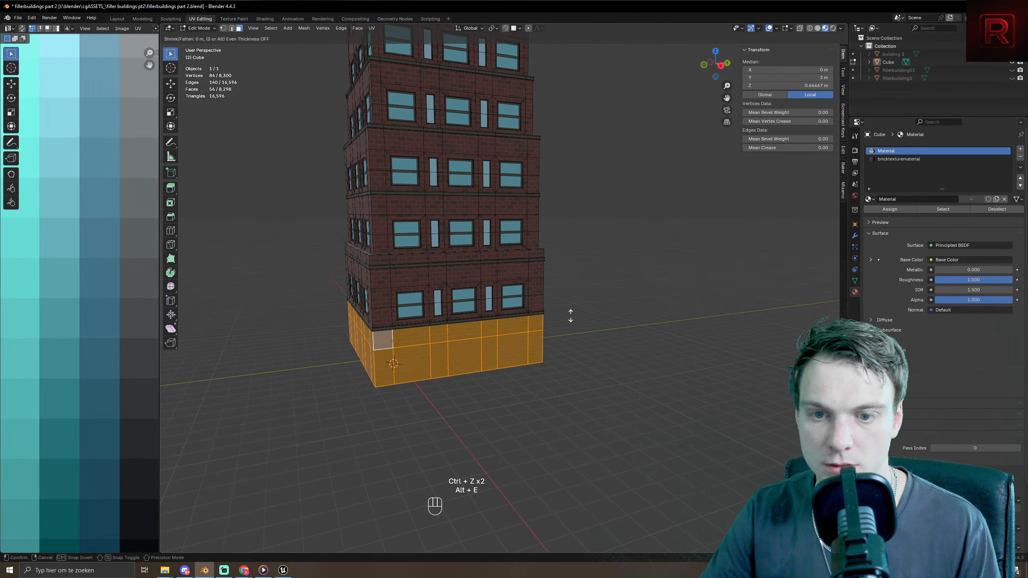
click(510, 358)
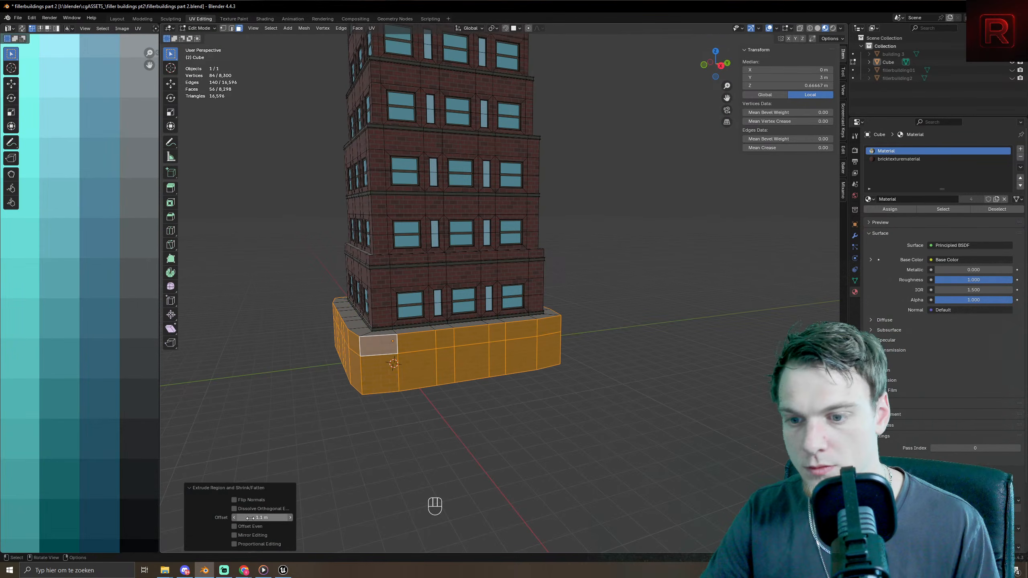
click(252, 527)
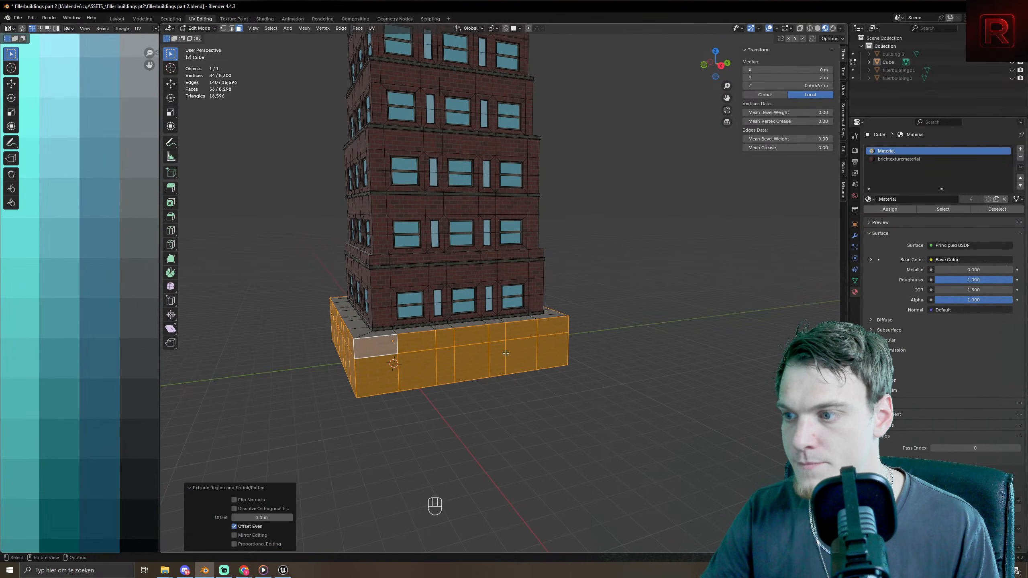
middle_drag(440, 252, 497, 291)
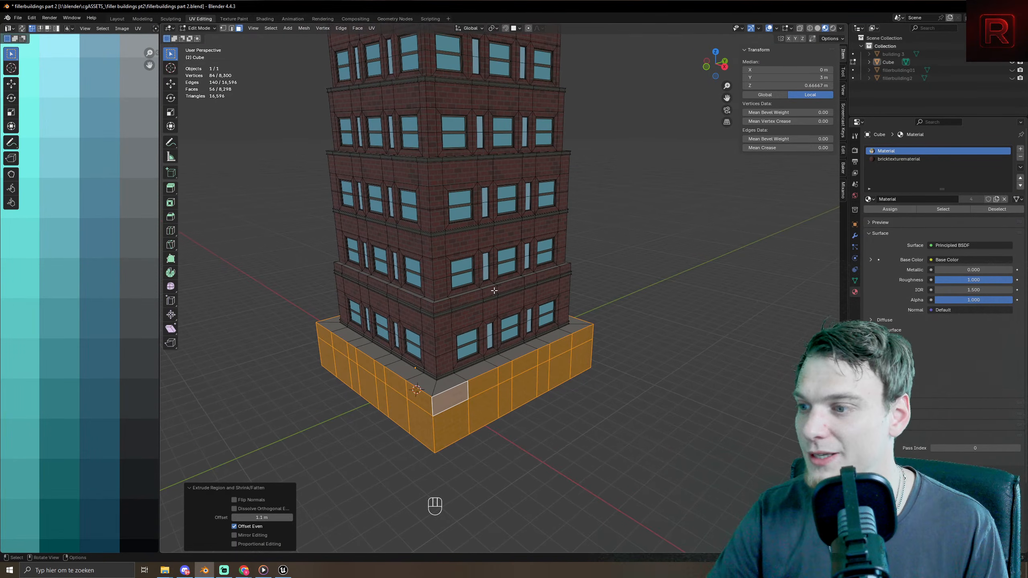
scroll(474, 298, down, 3)
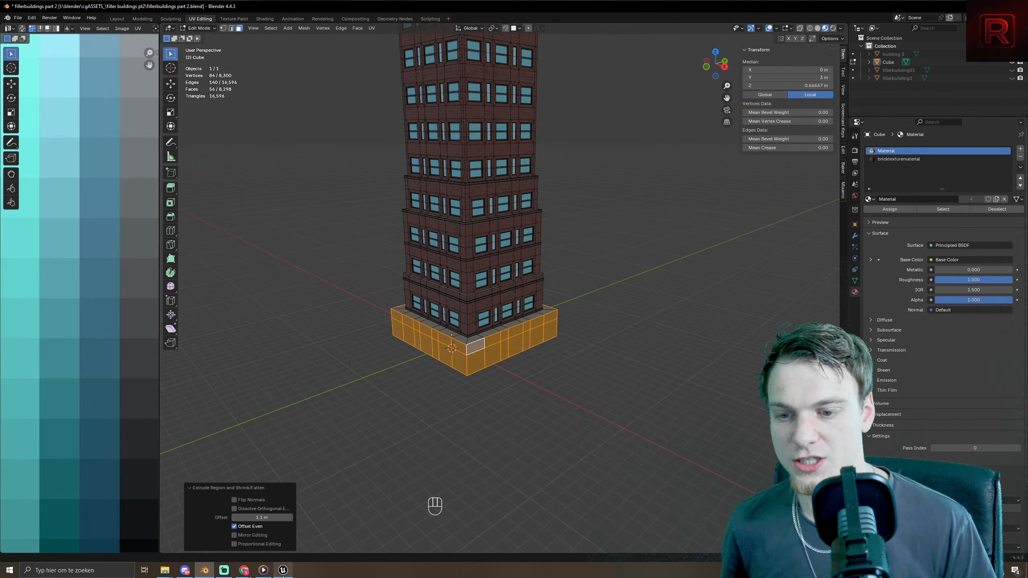
- Switch to Unreal Editor to view the city map from above, and return to Blender to inspect the tower's squared base
click(283, 570)
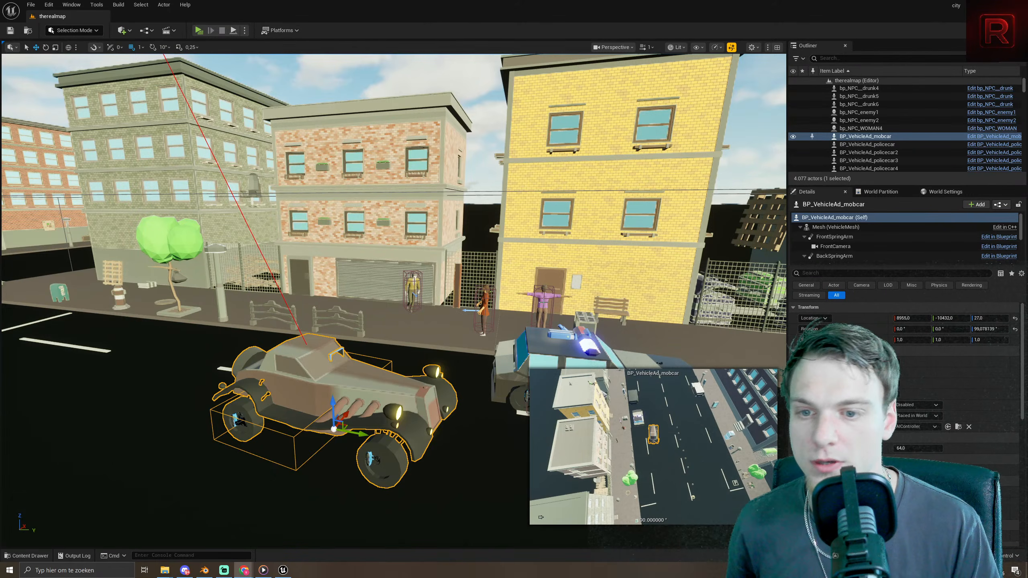
right_drag(426, 259, 395, 265)
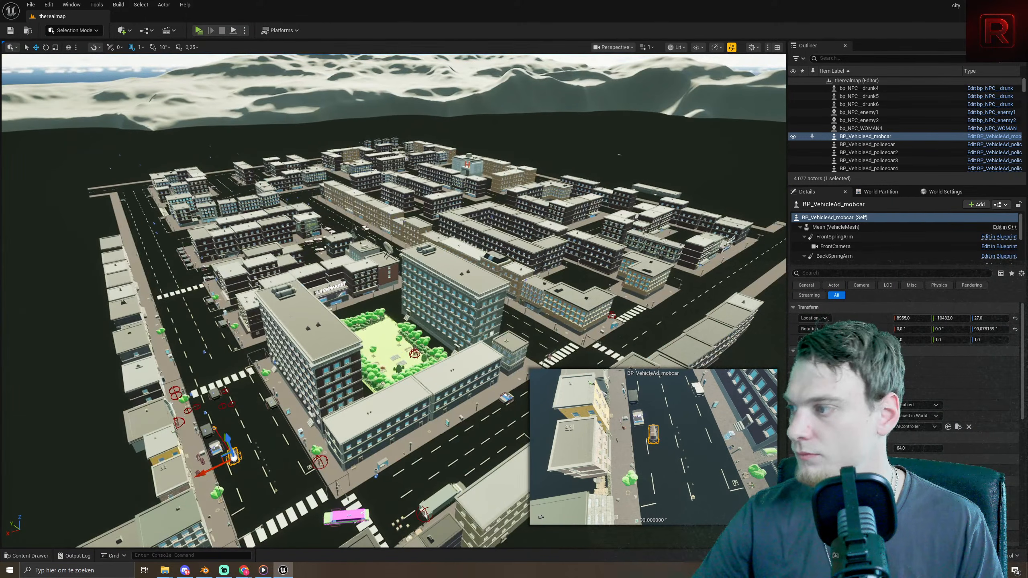
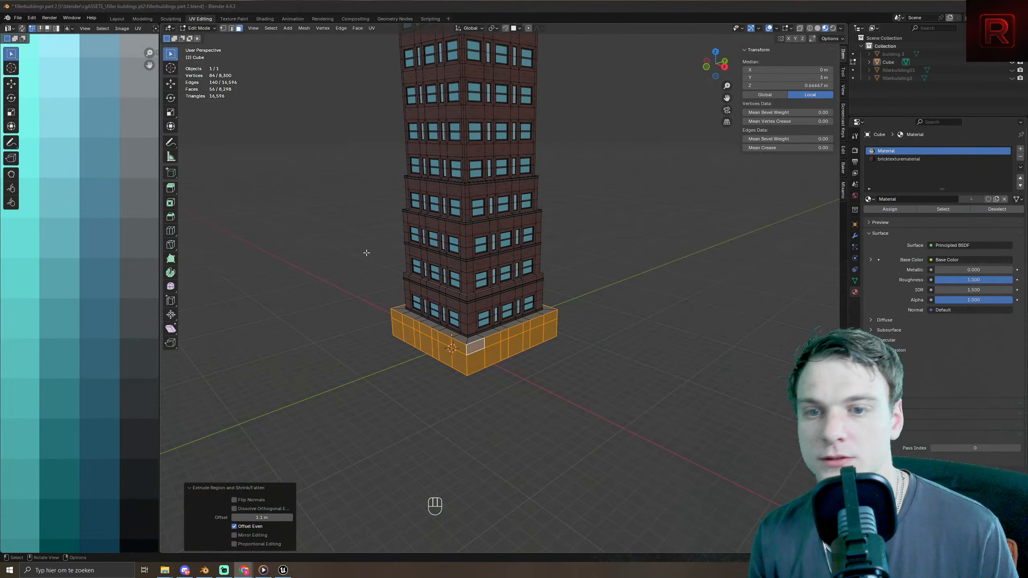
scroll(500, 418, up, 5)
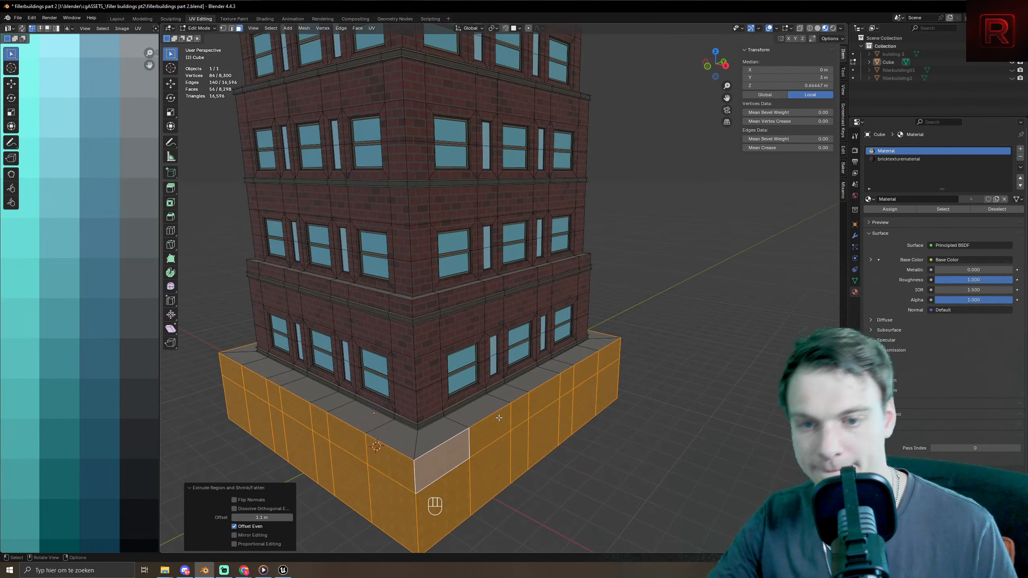
scroll(469, 419, down, 5)
scroll(469, 363, up, 6)
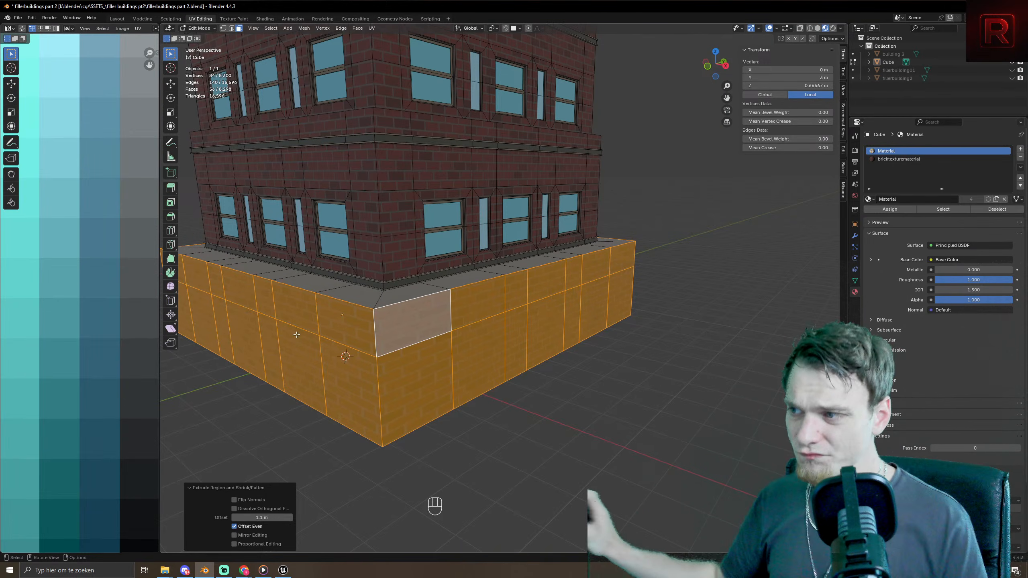
middle_drag(366, 314, 367, 324)
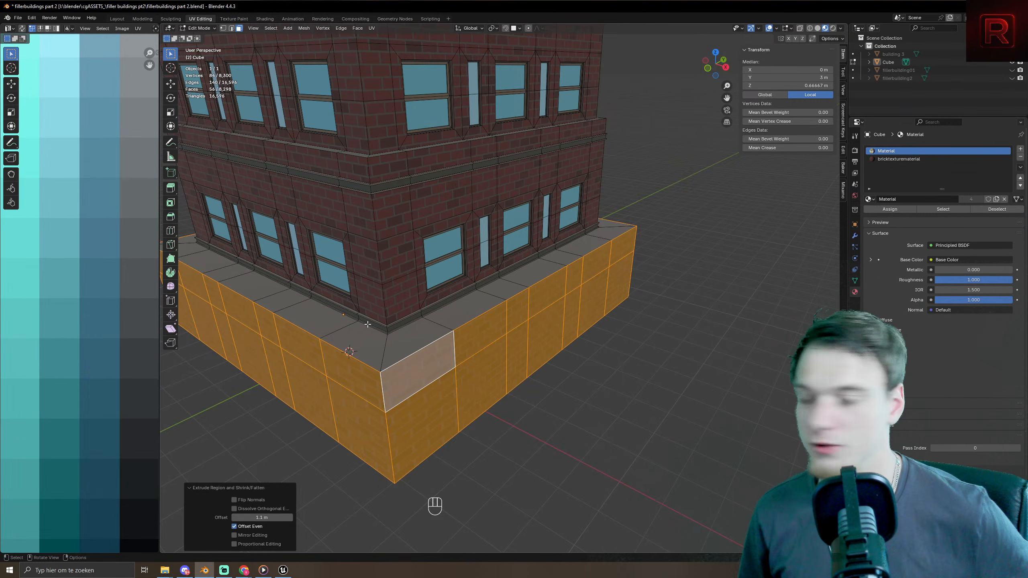
- Rename the tower object from Cube as SKYSCRAPER
double_click(888, 62)
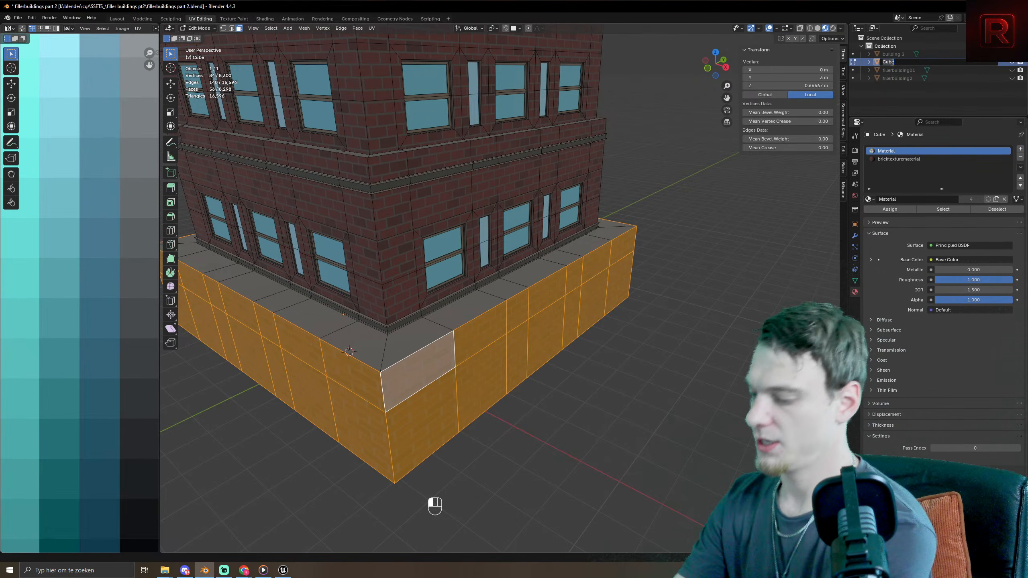
text(SKYSCRAPER)
key(Return)
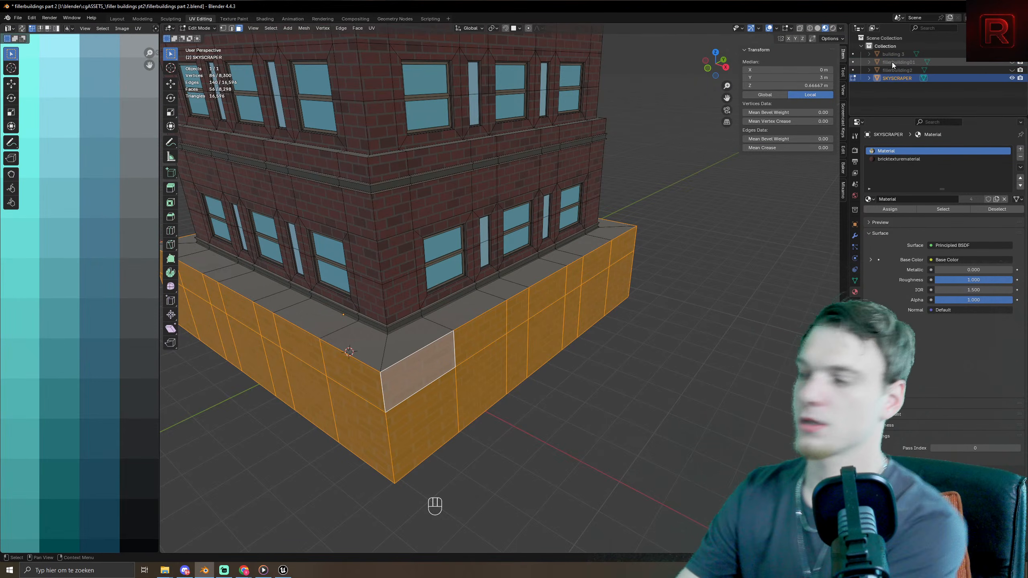
- Examine the tower's widened base from several sides, both in Object Mode and Edit Mode
scroll(588, 417, down, 3)
key(Tab)
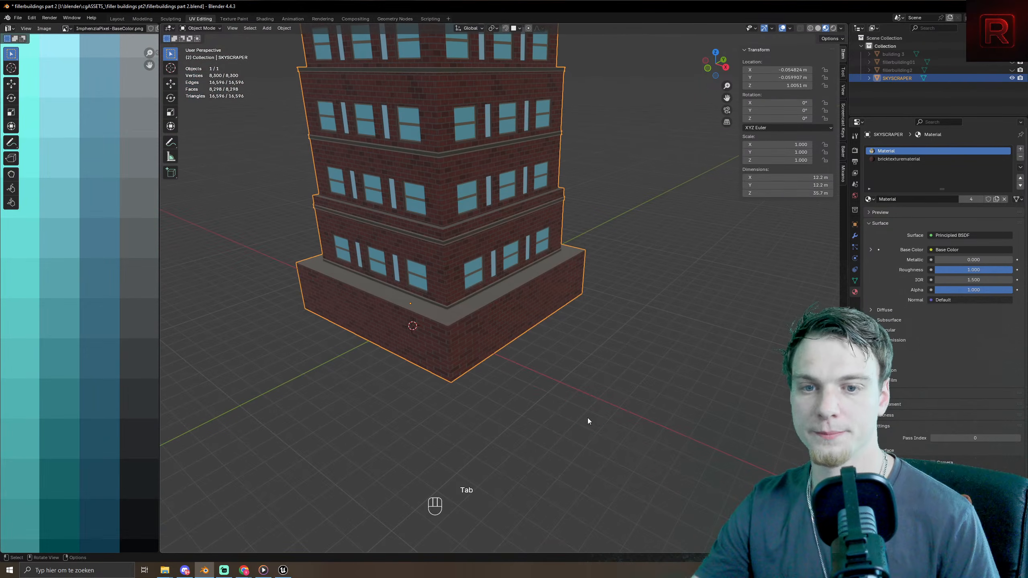
scroll(573, 426, up, 5)
key(Tab)
scroll(538, 429, down, 5)
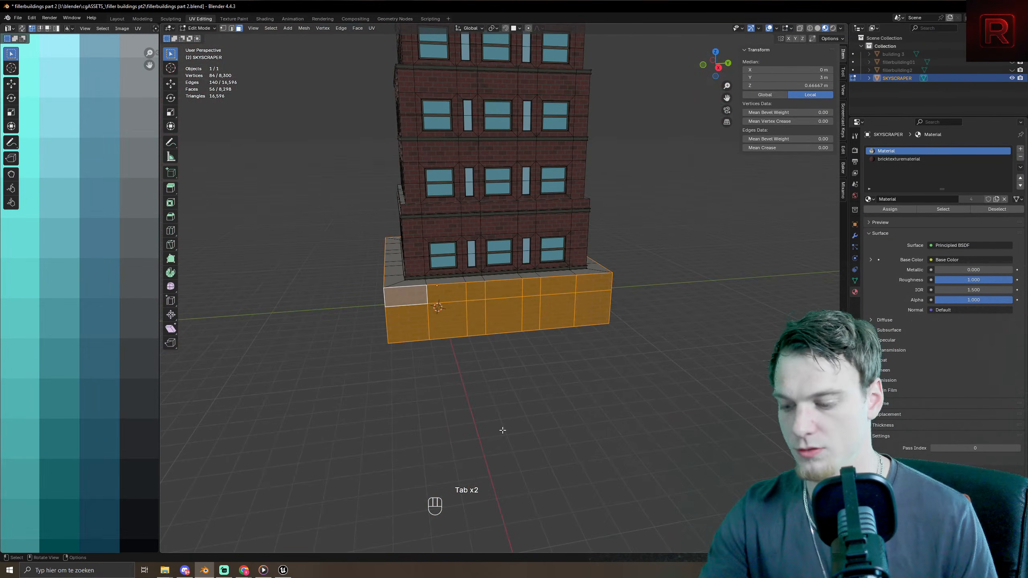
key(KP_1)
key(KP_2)
key(KP_1)
middle_drag(502, 430, 525, 436)
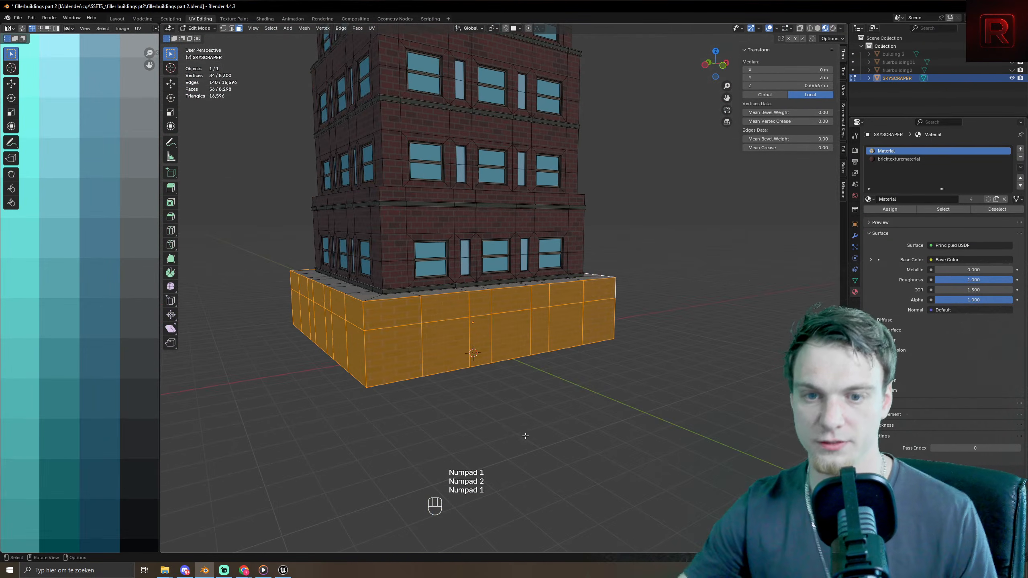
- Select the six adjoining faces, three columns by two rows, in the middle of one side of the base
click(435, 339)
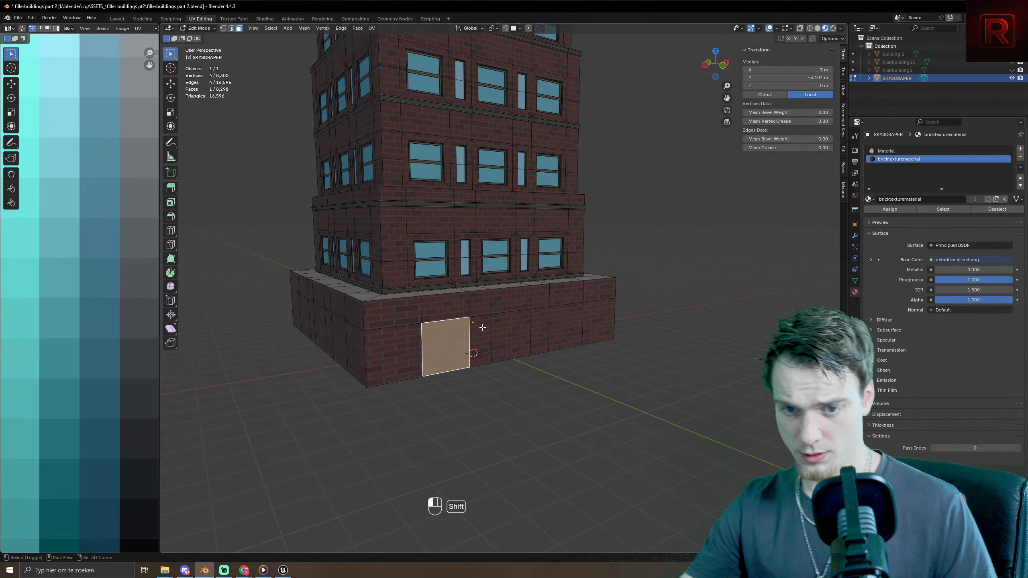
shift+click(482, 327)
shift+click(455, 308)
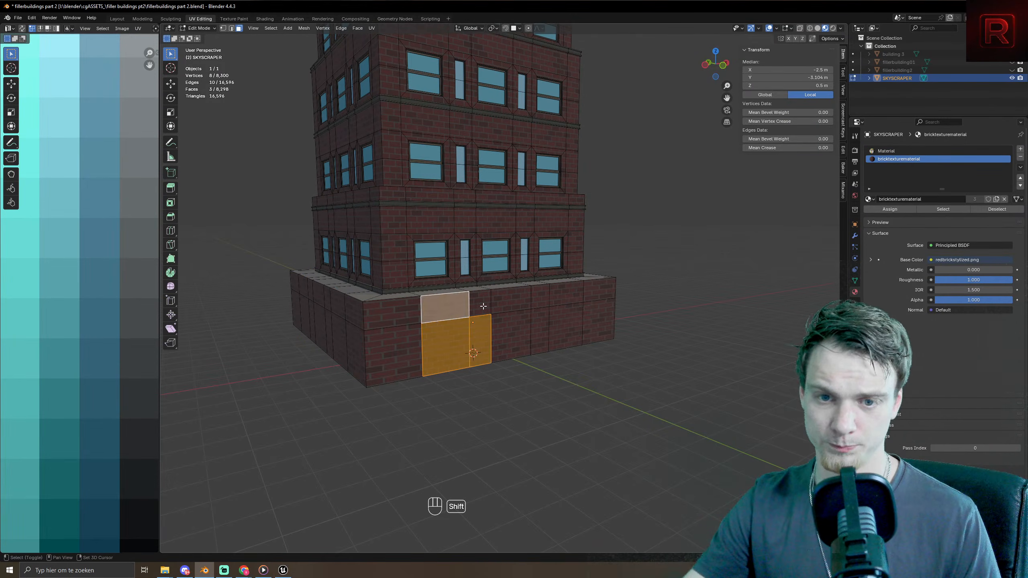
shift+click(483, 305)
shift+click(477, 308)
shift+click(462, 306)
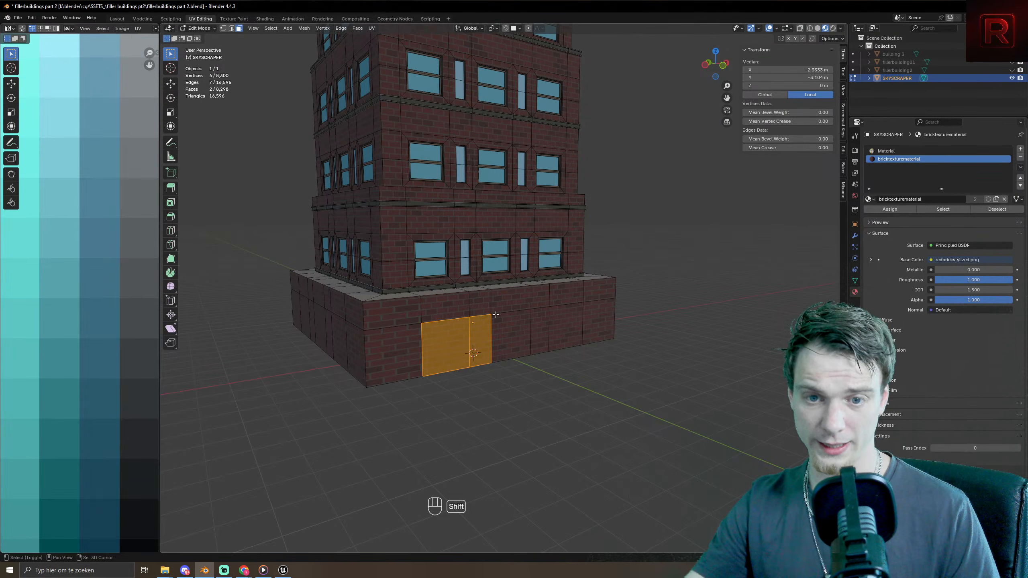
shift+click(457, 308)
shift+click(473, 304)
shift+click(510, 303)
shift+click(511, 340)
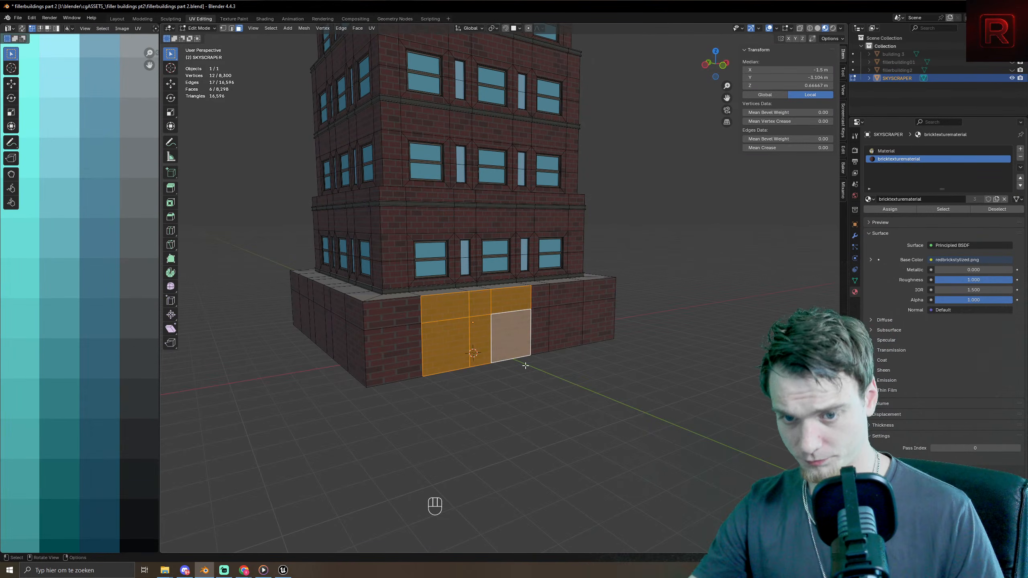
- Try extruding the six selected base faces outward by about 2.2 m and growing the selection
key(e)
click(562, 376)
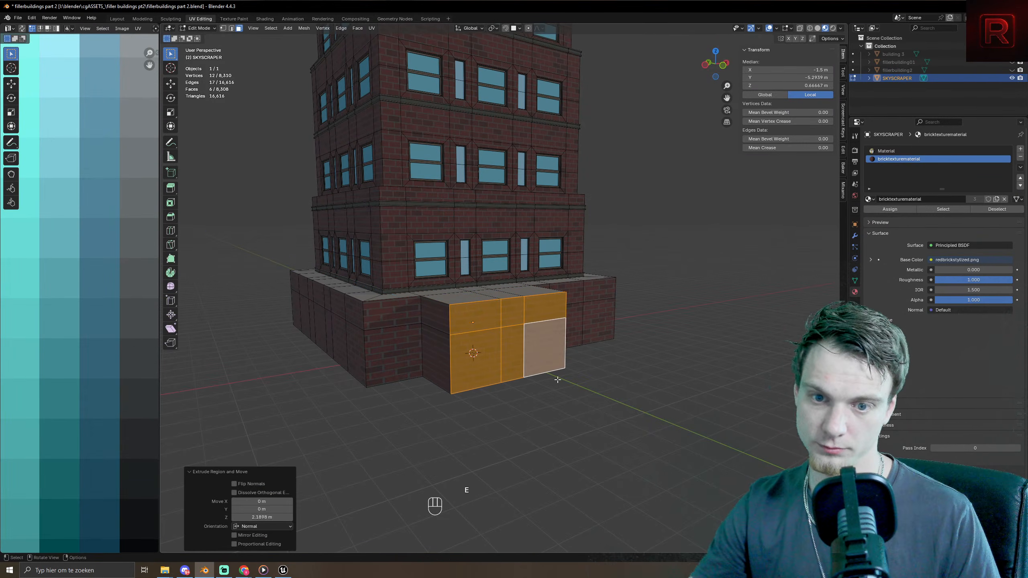
middle_drag(562, 377, 456, 362)
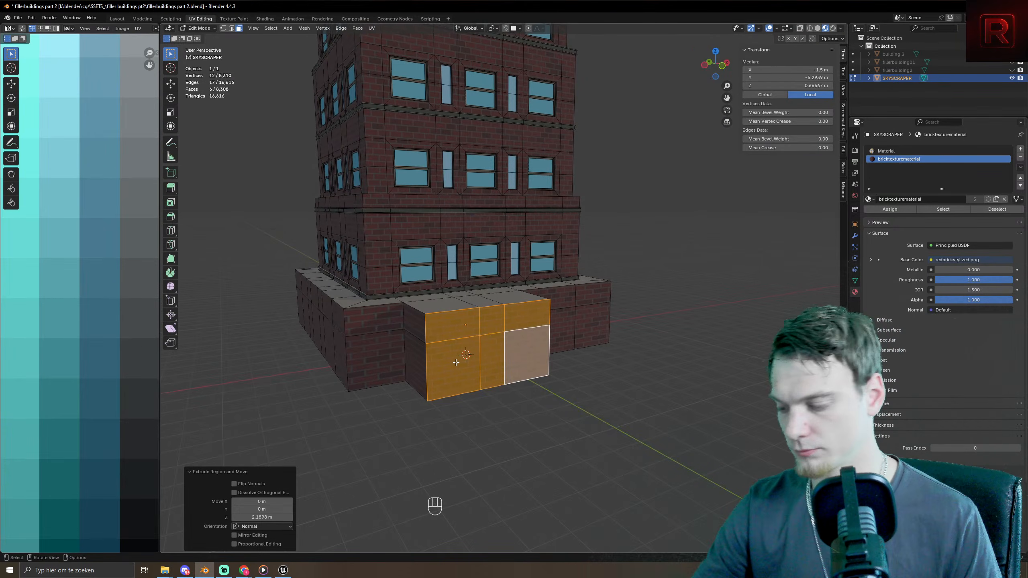
key(ctrl+KP_Add)
key(ctrl+z)
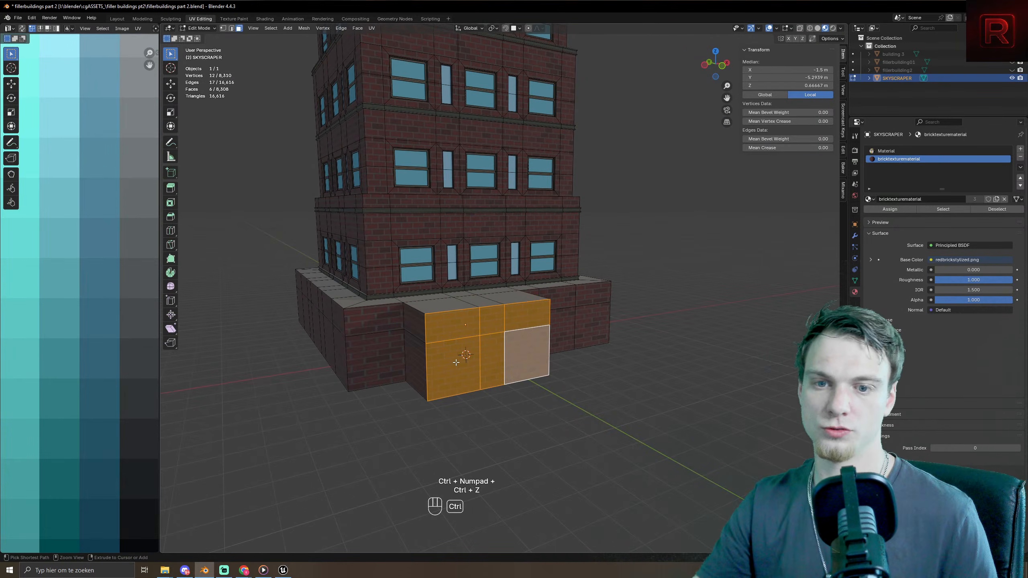
key(ctrl+z)
- Duplicate the six base faces in place and extrude the copy outward into a separate entrance block
key(shift+d)
right_click(590, 324)
key(e)
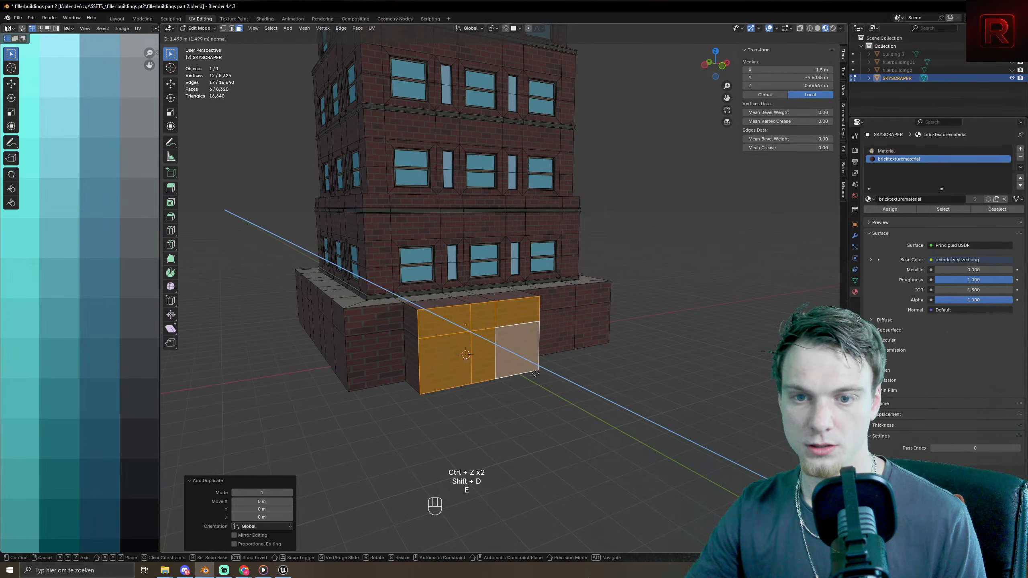
click(538, 373)
- Select all linked faces of the entrance block and assign the palette slot Material to them
key(ctrl+KP_Add)
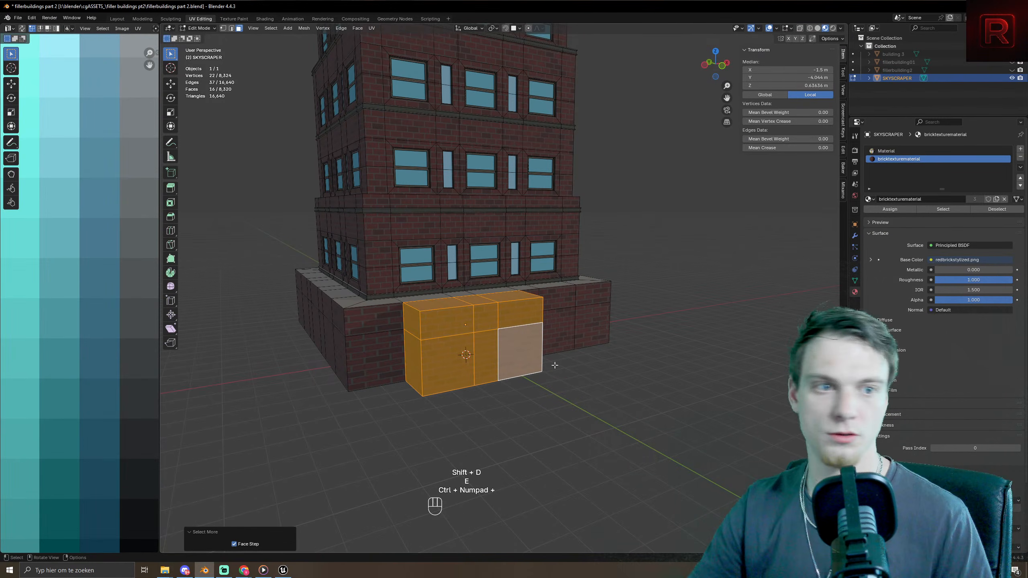
key(l)
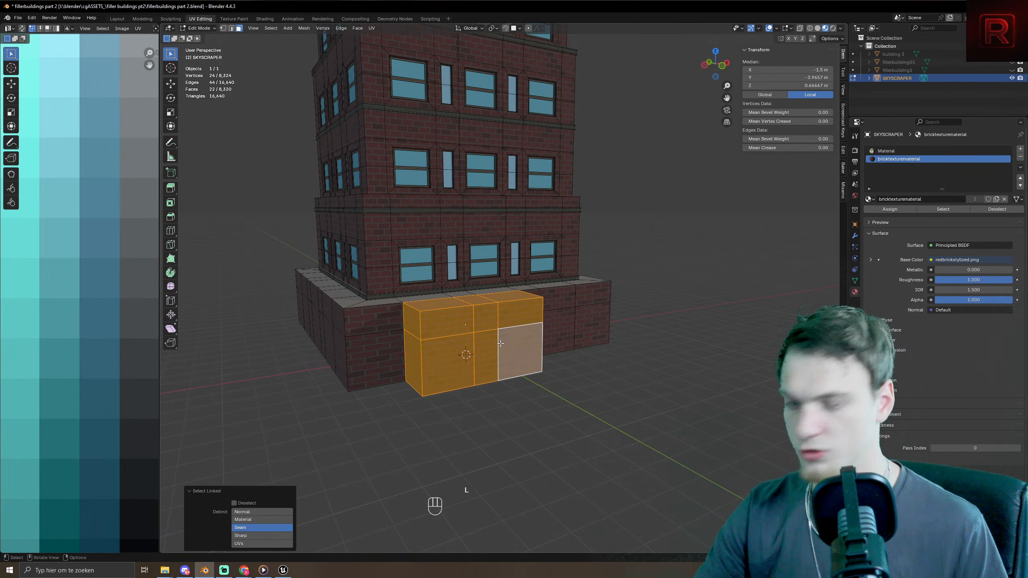
click(896, 151)
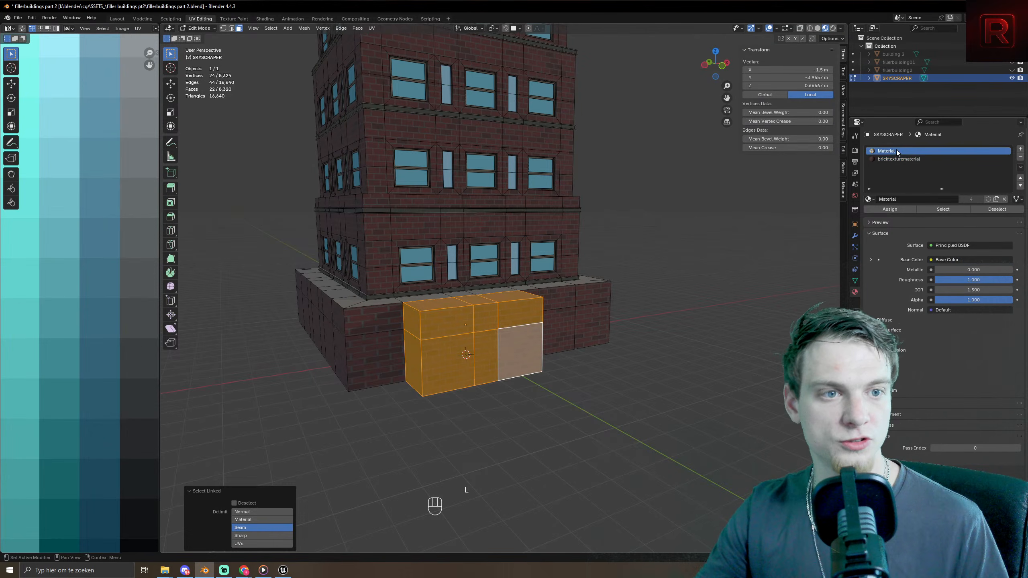
click(876, 210)
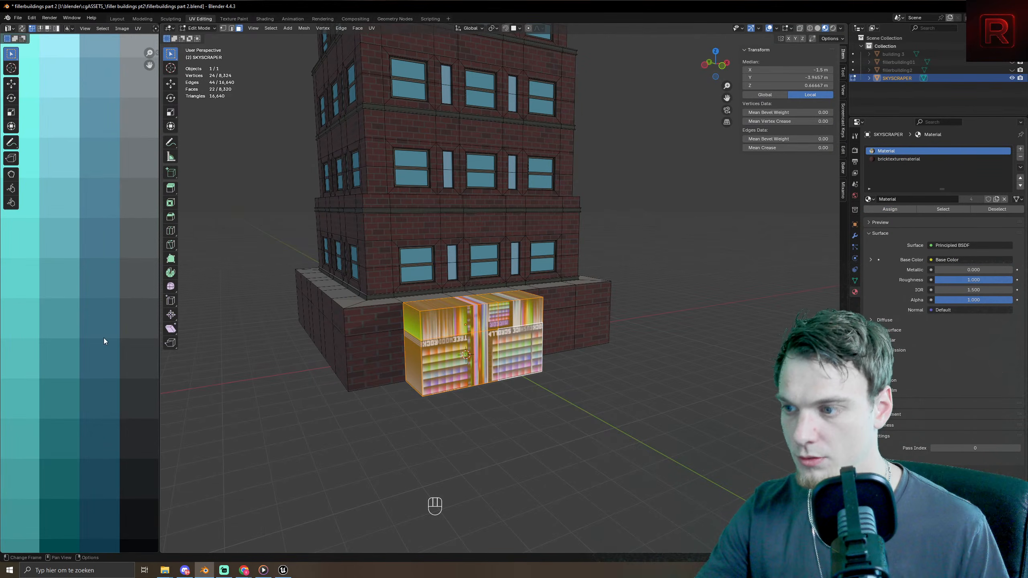
- Collapse all UVs of the entrance block to a single point by scaling them to 0
scroll(40, 324, down, 8)
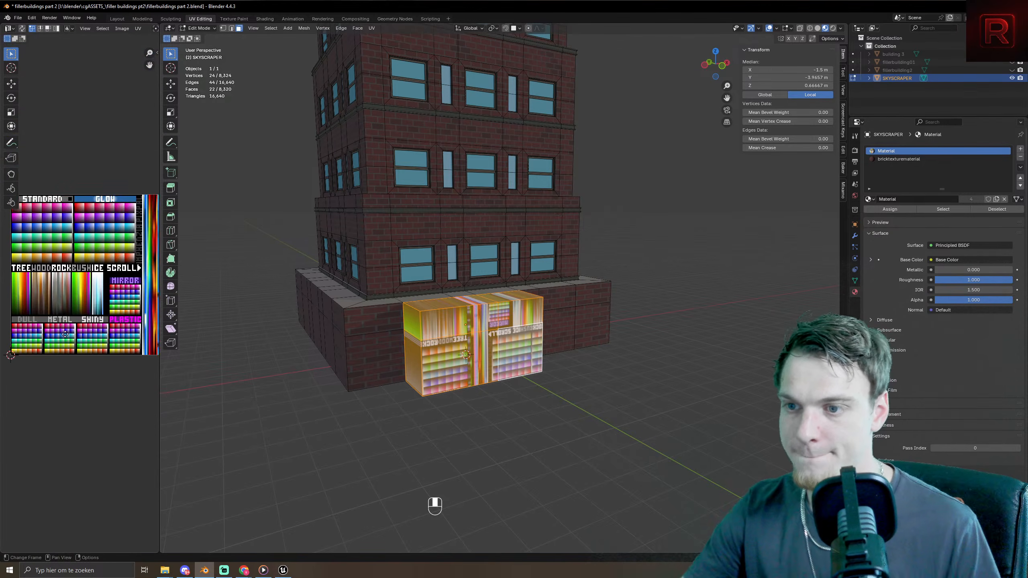
middle_drag(65, 335, 99, 358)
key(g)
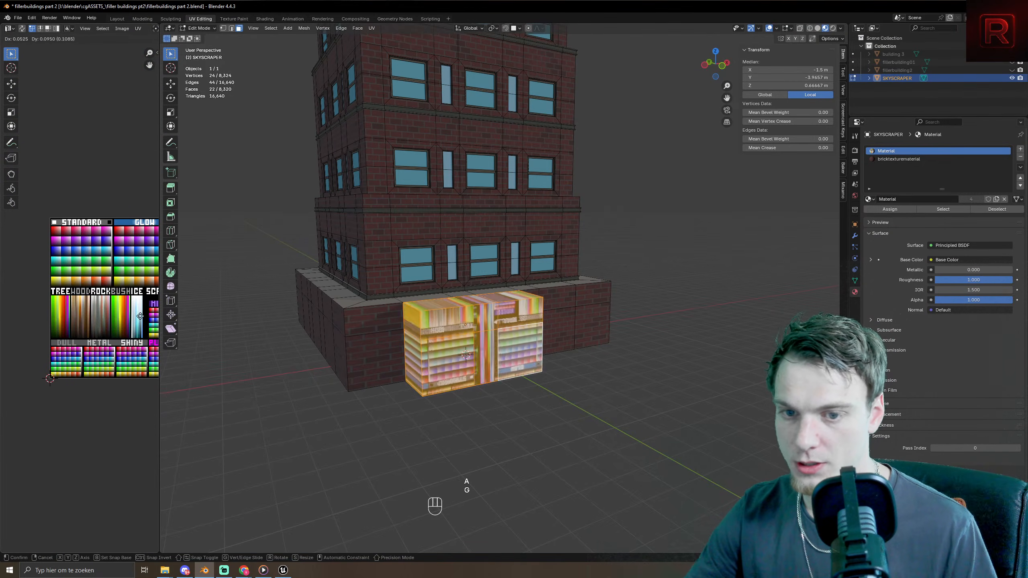
right_click(131, 310)
key(a)
key(s)
key(KP_0)
key(KP_Enter)
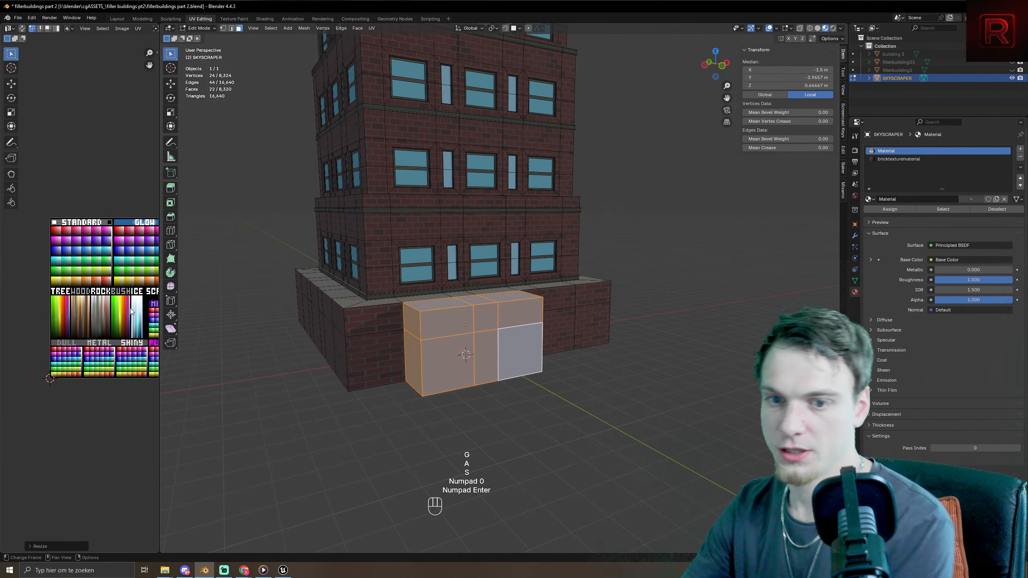
- Move the block's collapsed UVs onto a dark muted reddish colour and check the block in Object Mode
scroll(131, 311, down, 4)
key(g)
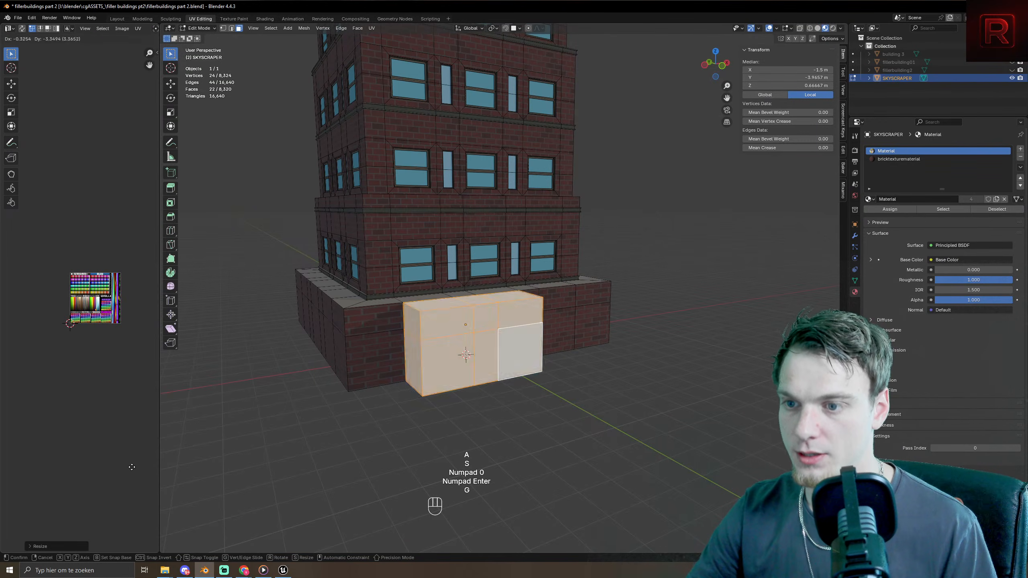
click(134, 307)
key(Tab)
scroll(522, 382, up, 5)
scroll(522, 382, down, 4)
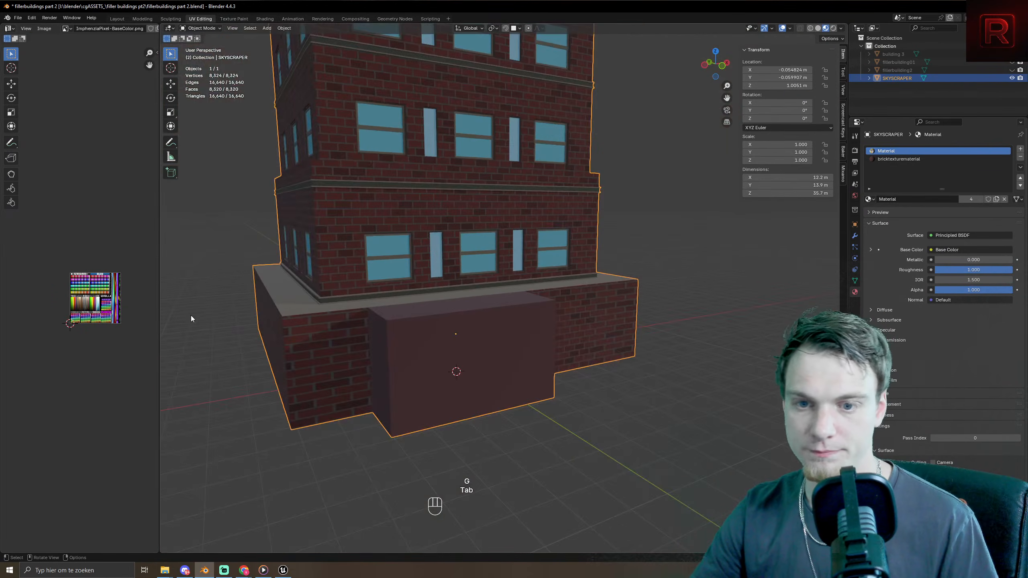
- Move the entrance block's collapsed UVs onto a dark grey in the Rock palette and check the colour in Object Mode
key(Tab)
scroll(99, 368, up, 5)
scroll(98, 369, up, 4)
scroll(108, 374, down, 4)
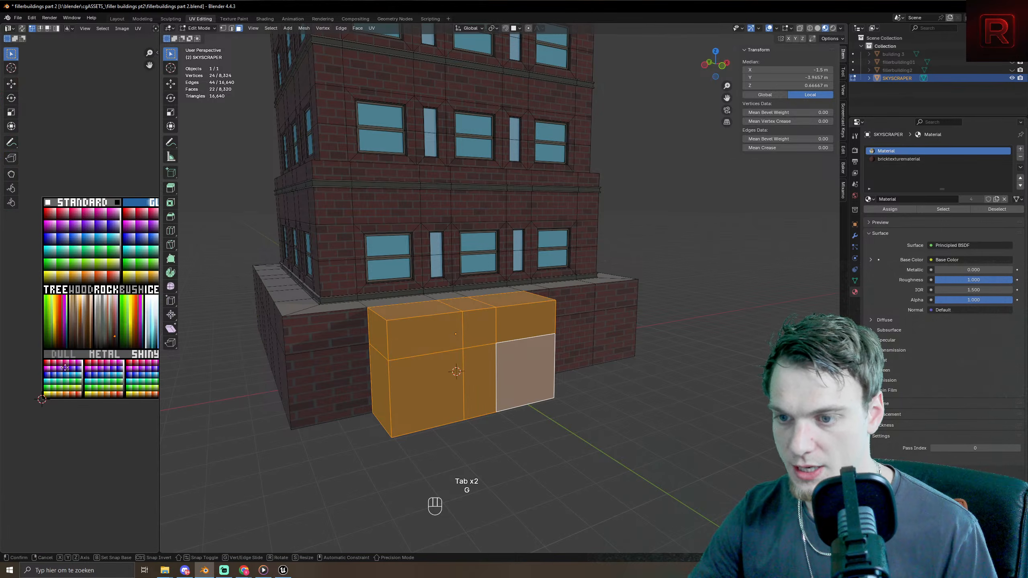
key(g)
click(51, 377)
key(Tab)
scroll(547, 337, down, 3)
middle_drag(548, 337, 522, 348)
scroll(534, 362, up, 3)
key(Tab)
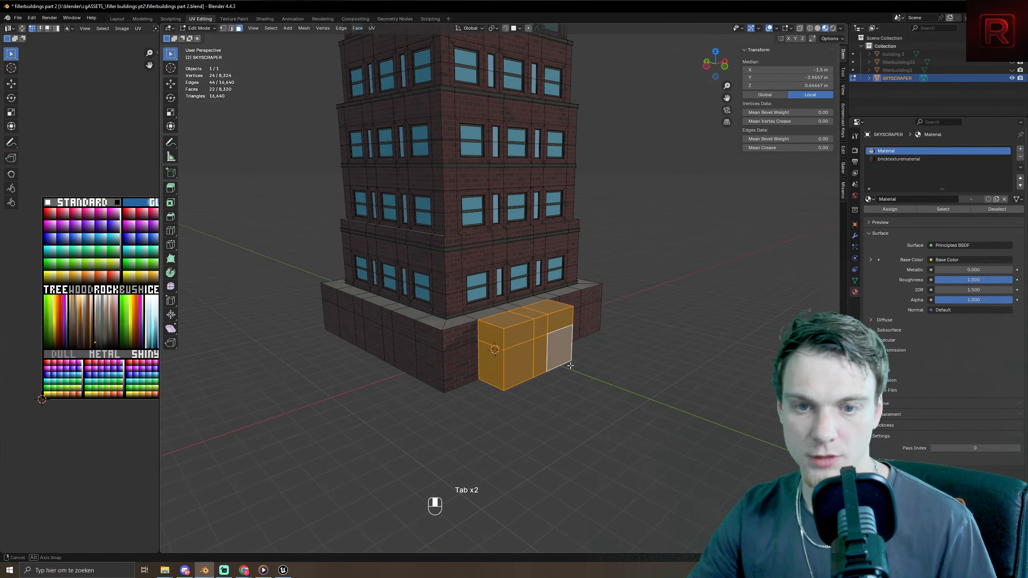
- Select the six front faces of the entrance block and move them 1.0791 m along Y toward the building
click(515, 335)
shift+click(516, 356)
shift+click(540, 352)
shift+click(559, 348)
shift+click(560, 322)
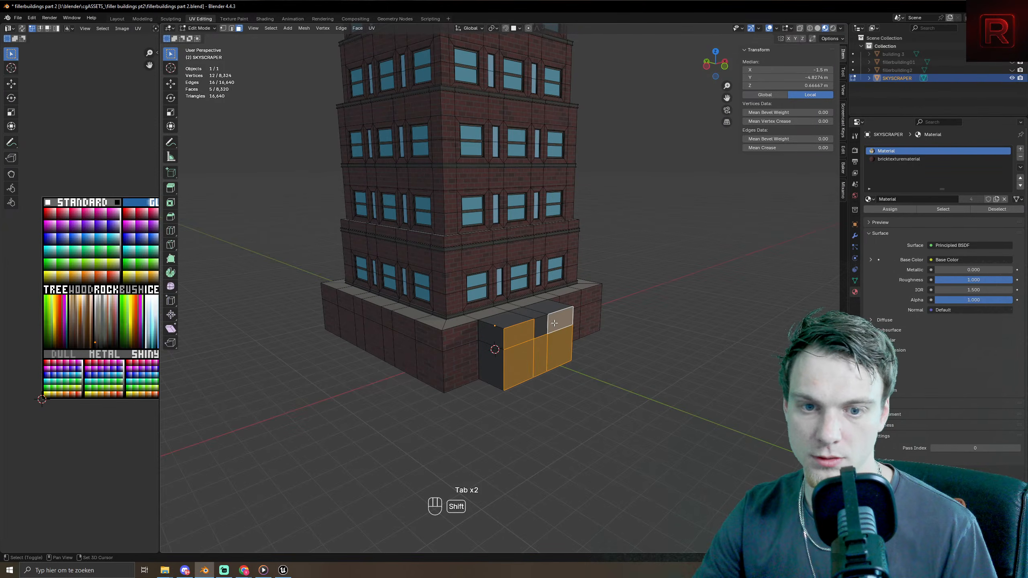
shift+click(541, 326)
key(g)
key(y)
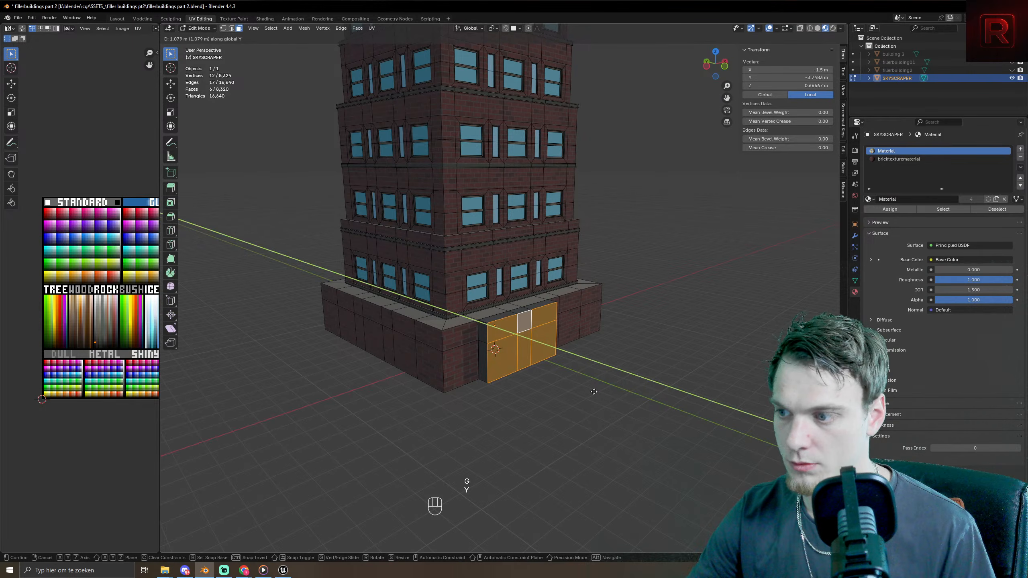
click(594, 392)
- Inset the six front faces together by 0.1344 m and extrude them inward to form a recessed door frame
scroll(562, 338, up, 5)
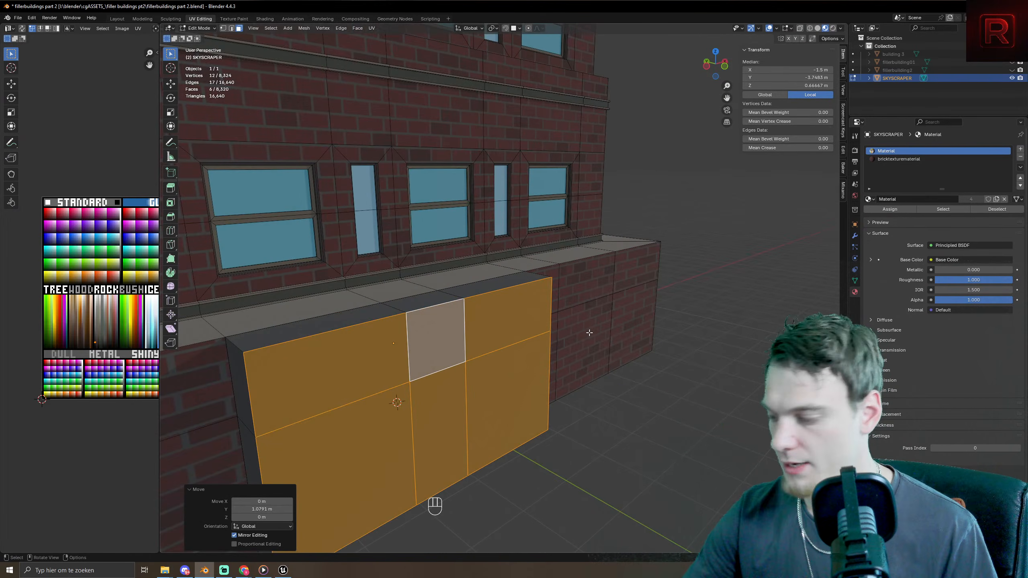
key(i)
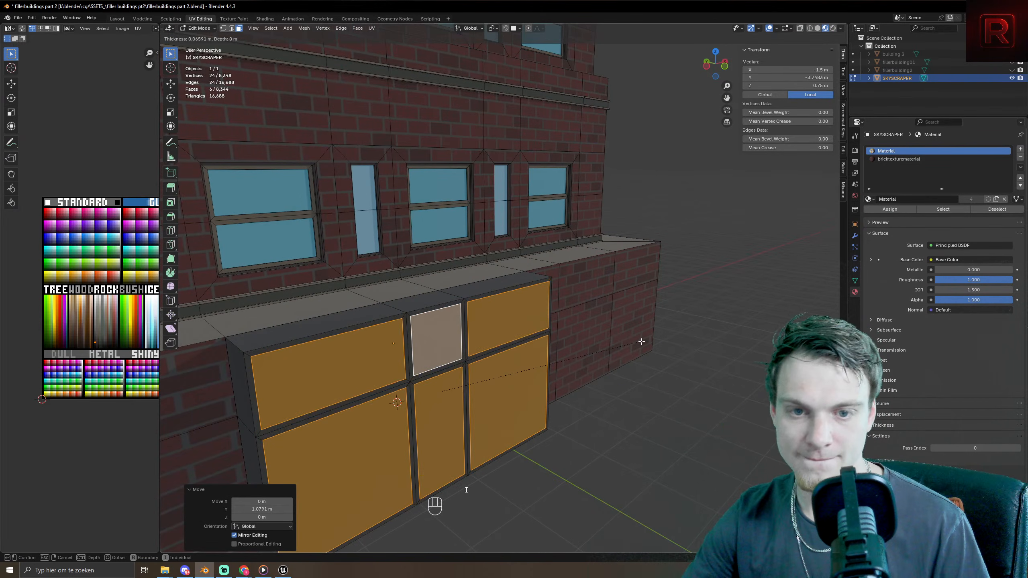
key(i)
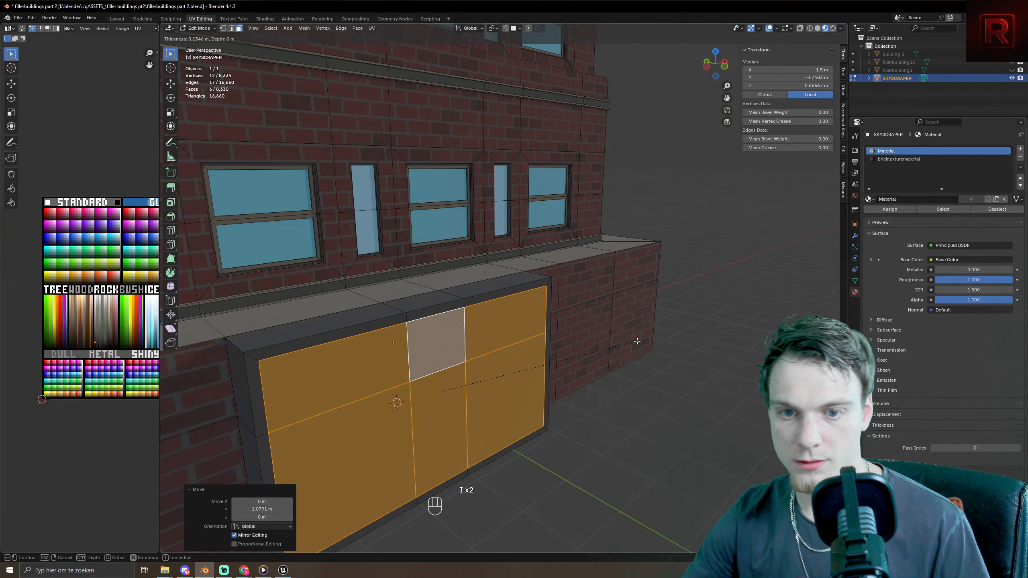
click(637, 341)
scroll(644, 349, down, 6)
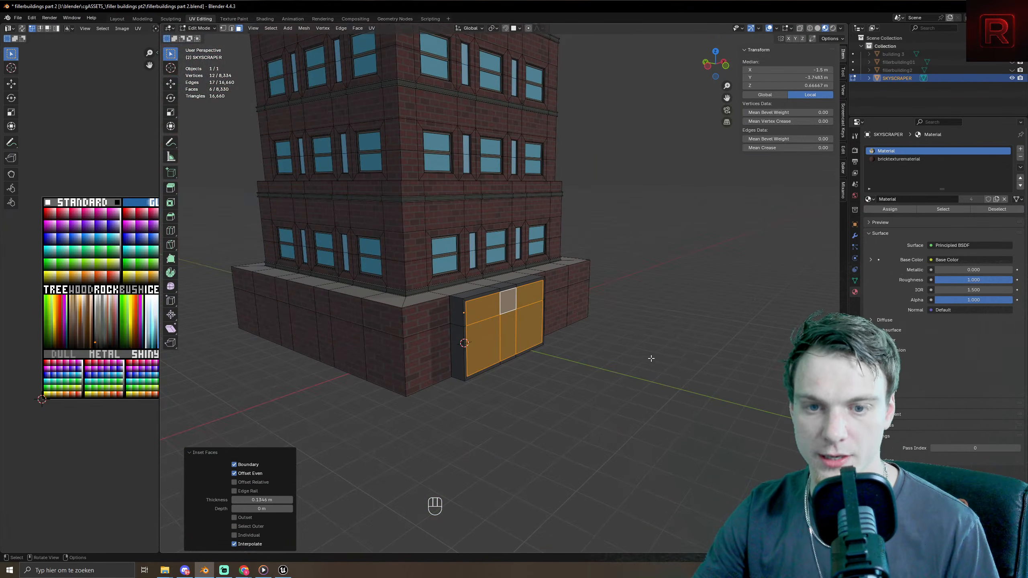
key(e)
click(643, 374)
key(Tab)
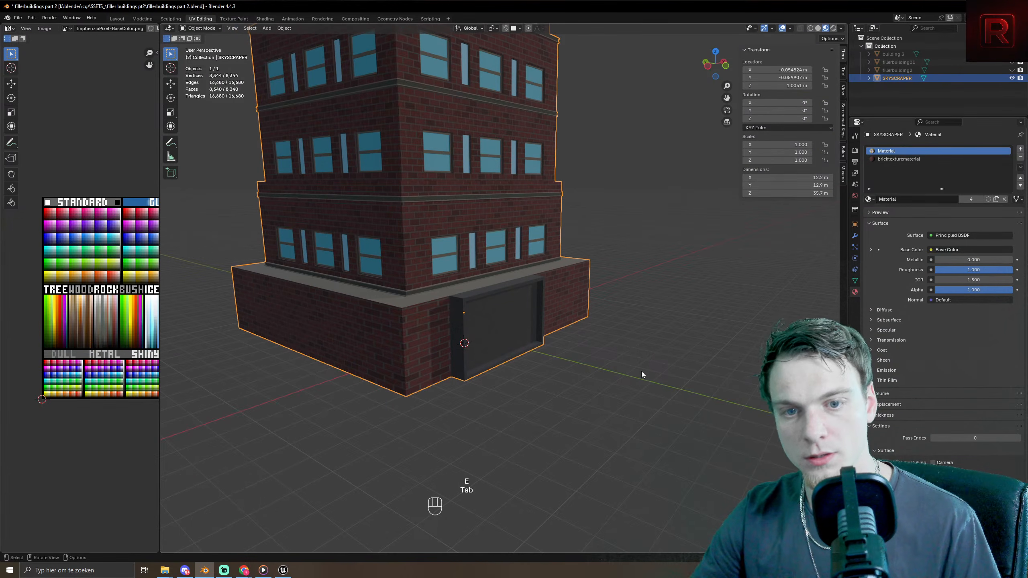
- Select the whole linked entrance block and scale it to 0.417 along X and 0.709 along Z
key(Tab)
key(l)
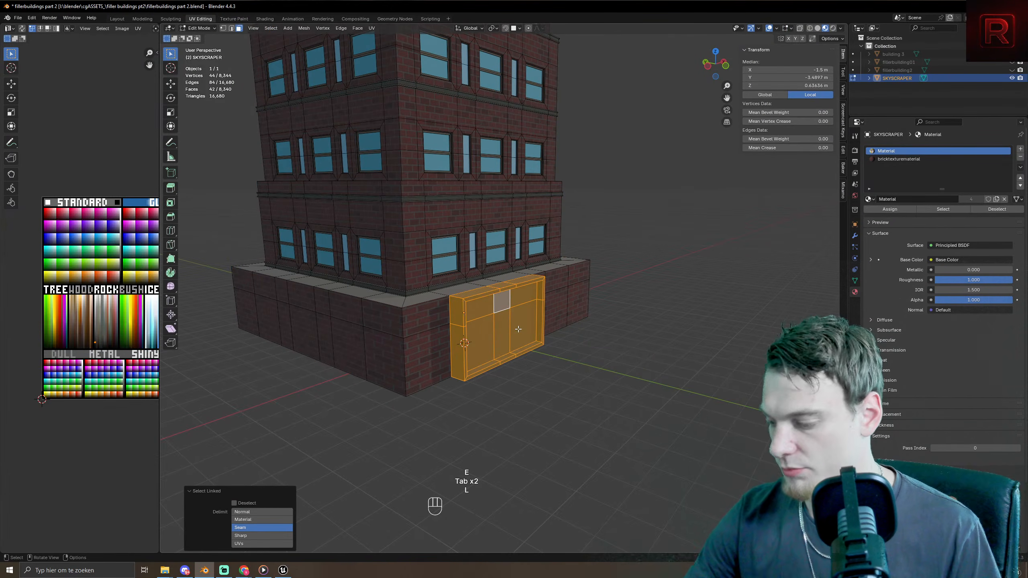
middle_drag(553, 345, 546, 356)
key(s)
key(x)
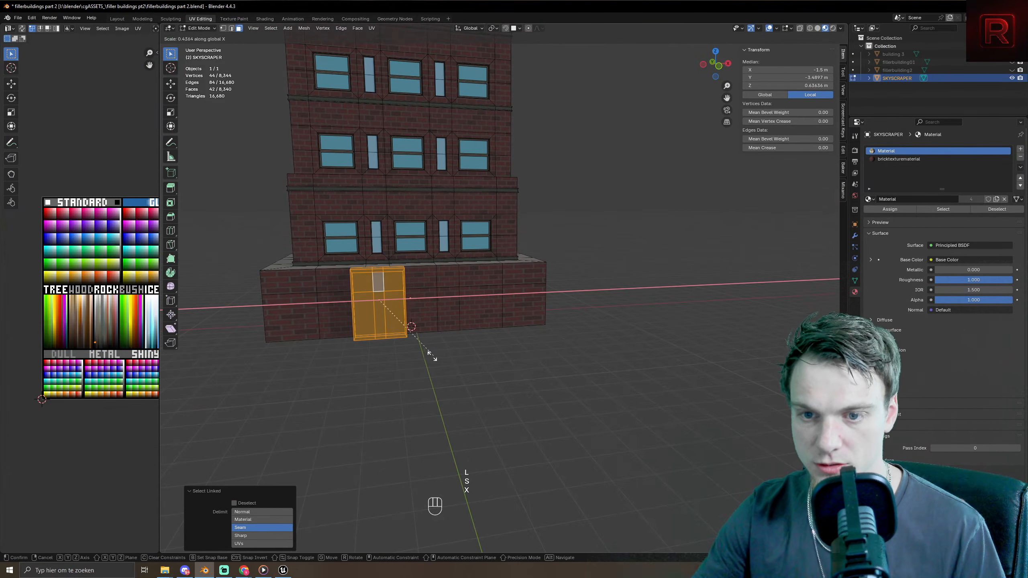
click(429, 376)
middle_drag(429, 376, 535, 425)
key(s)
key(z)
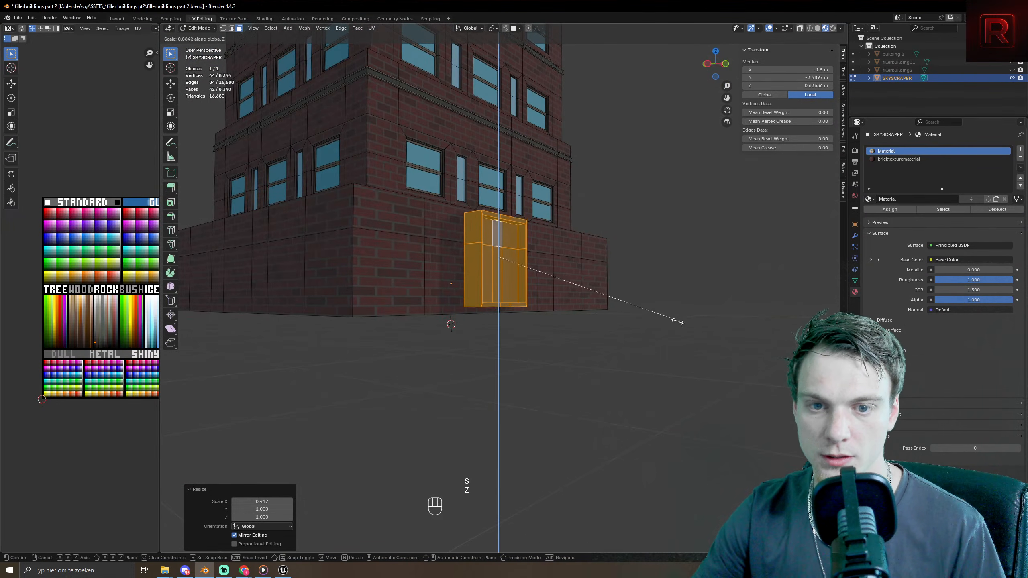
click(511, 304)
key(g)
key(z)
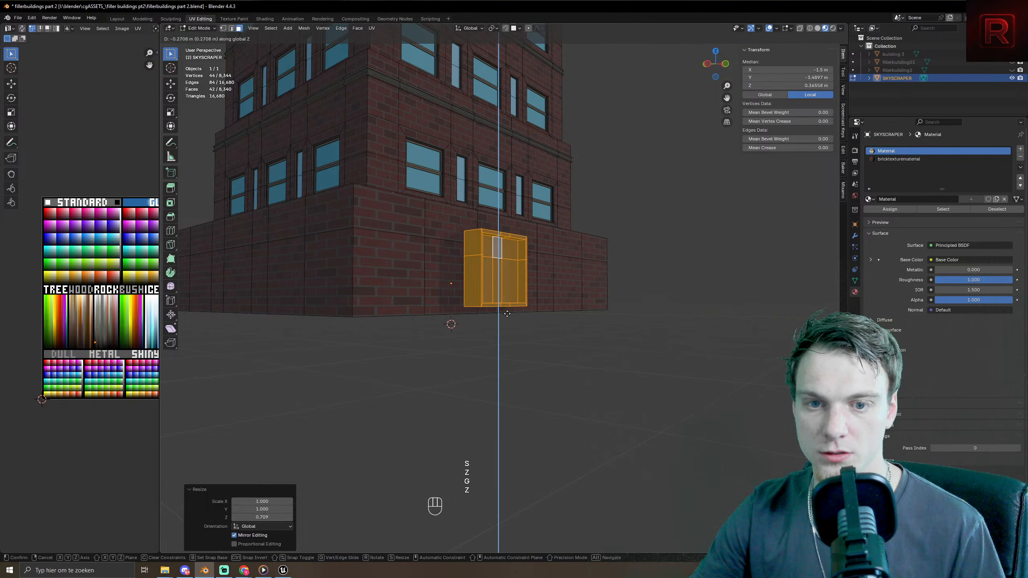
click(519, 312)
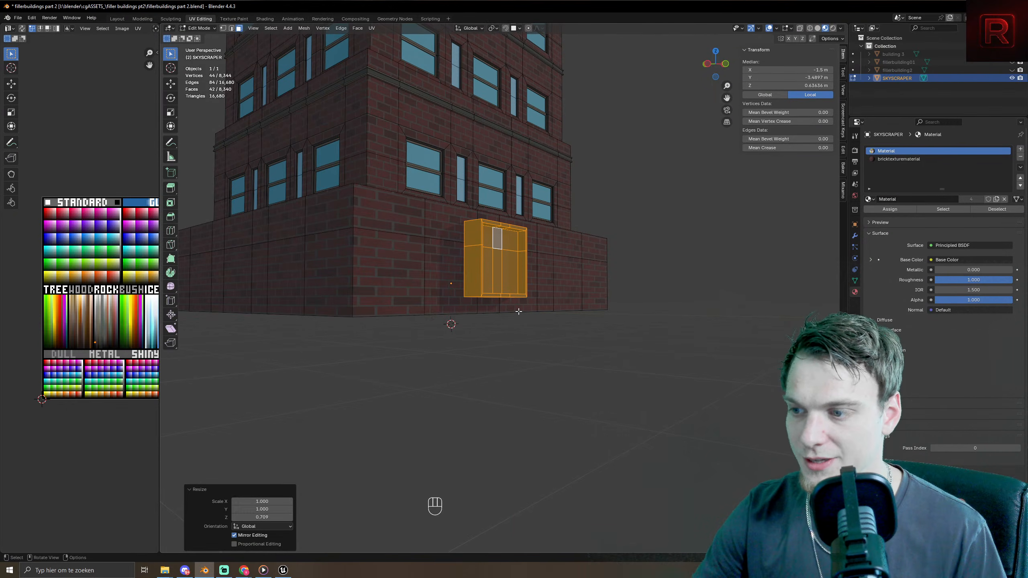
- Enable edge snapping and lower the entrance block 0.47585 m along Z to the bottom edge of the base
click(520, 28)
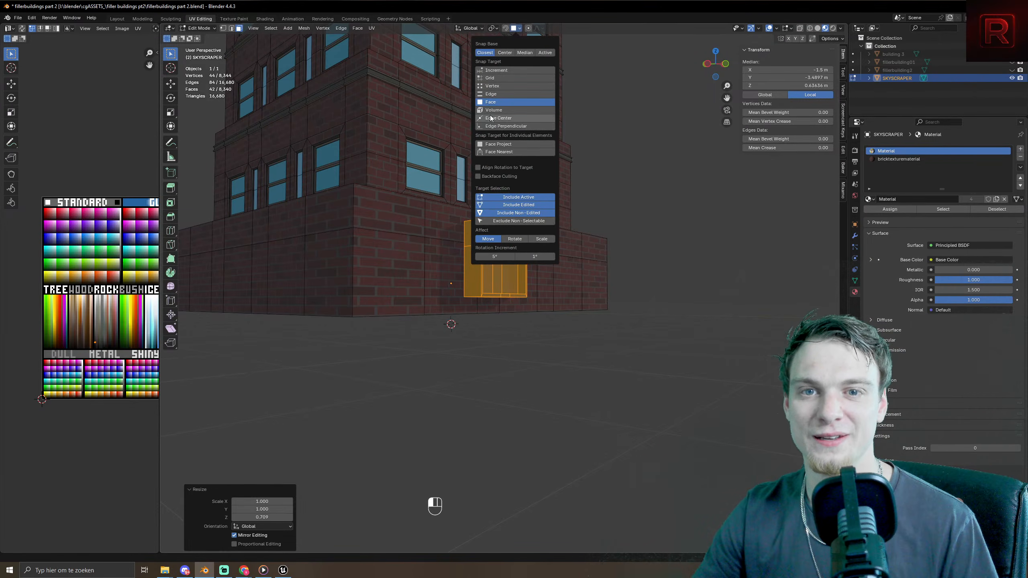
click(491, 93)
click(505, 28)
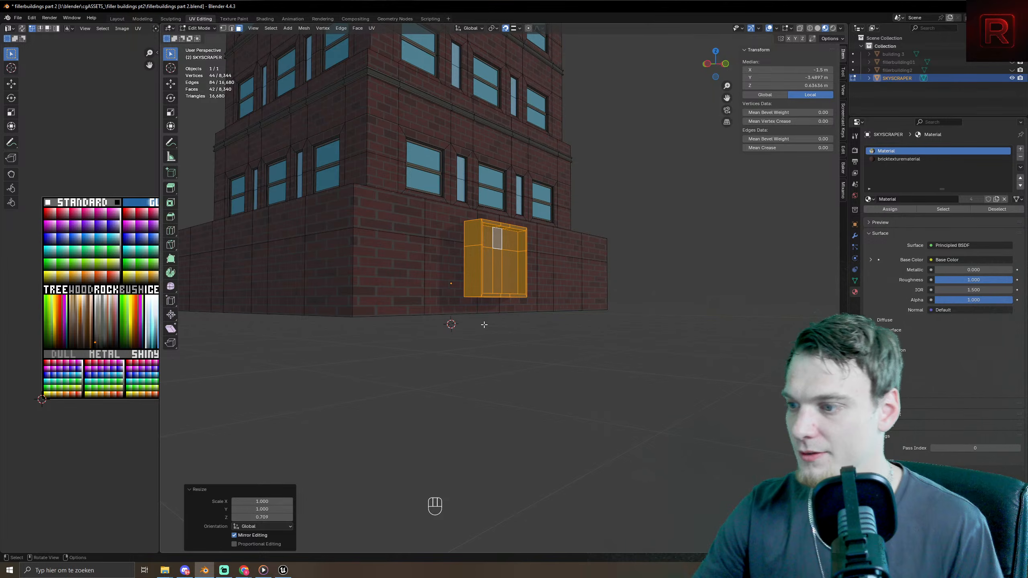
key(g)
key(z)
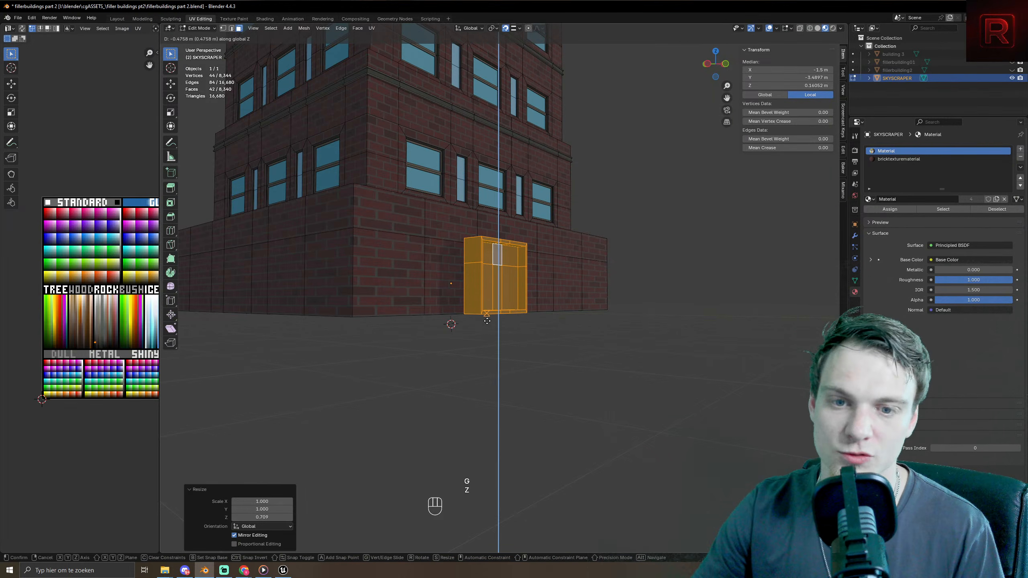
click(486, 322)
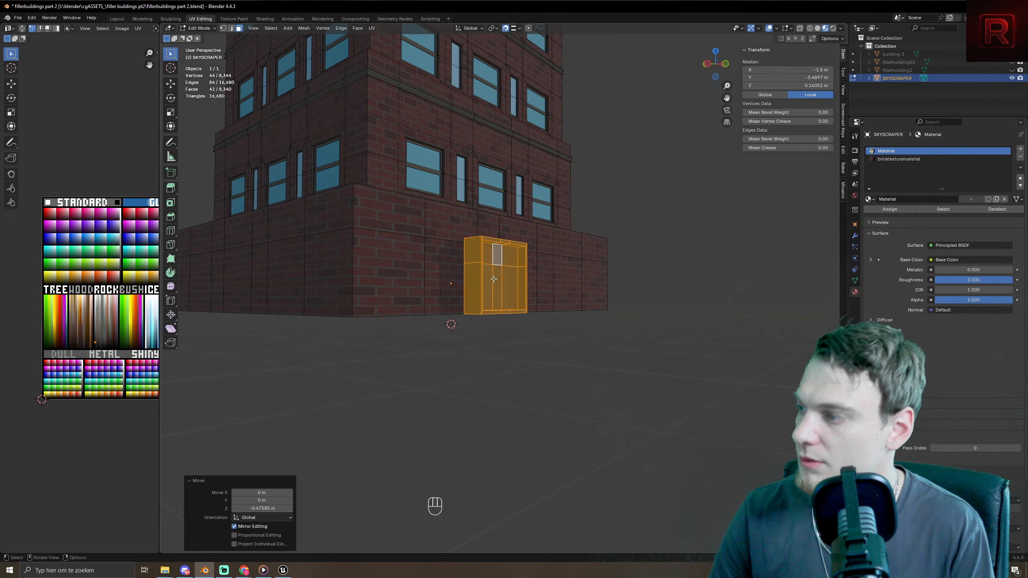
- Shift all of the entrance block's UVs to a neighbouring grey in the Rock palette and check the block in Object Mode
middle_drag(516, 254, 486, 283)
scroll(445, 308, up, 3)
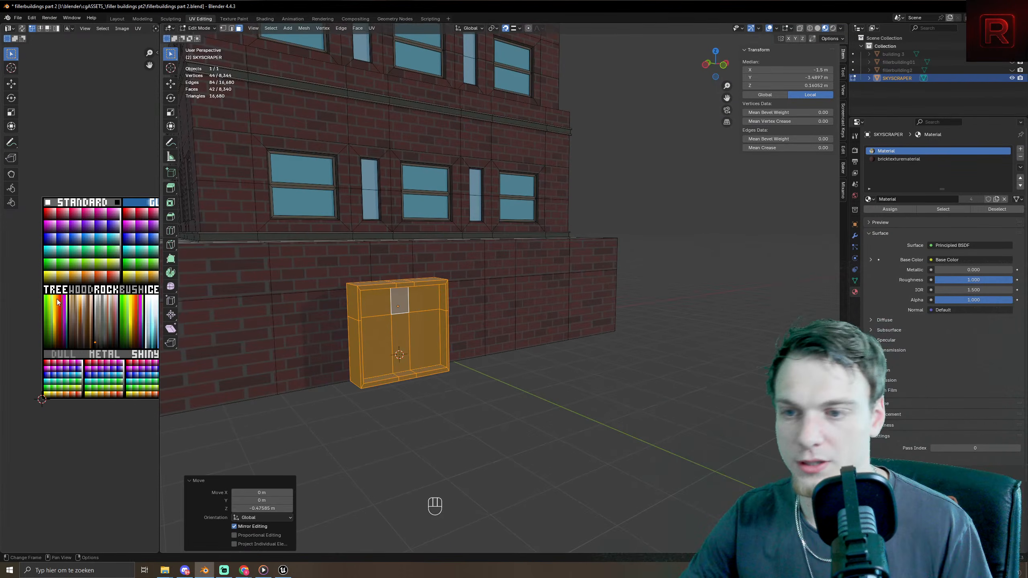
key(a)
key(g)
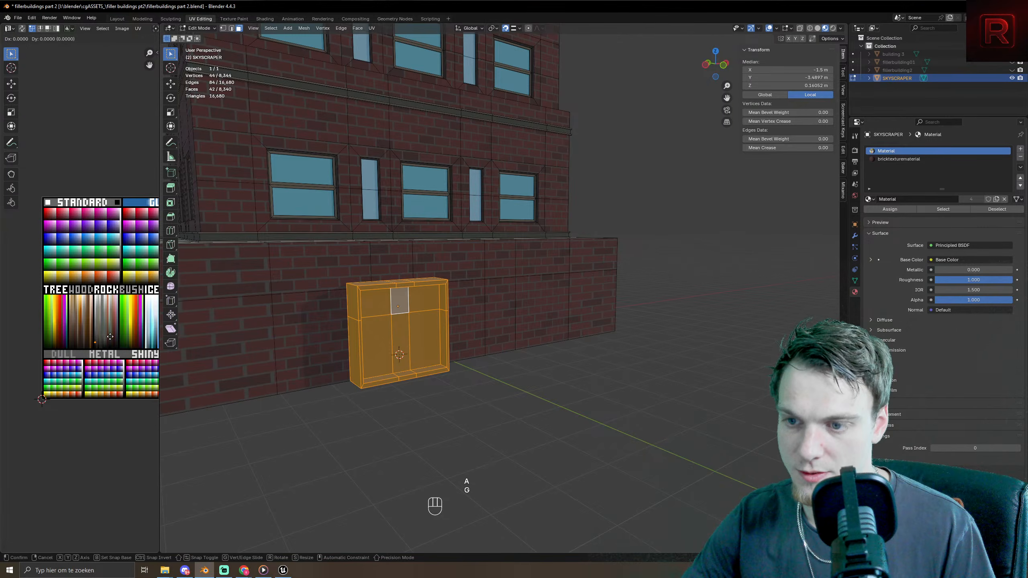
click(110, 334)
key(Tab)
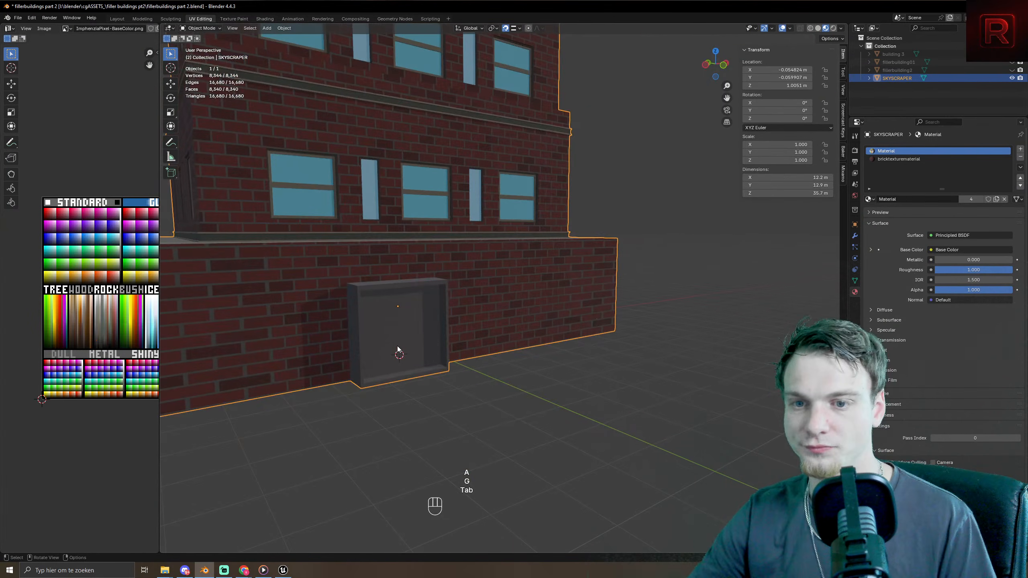
- Select the six recessed faces inside the entrance frame
key(Tab)
click(400, 301)
shift+click(376, 344)
shift+click(400, 342)
shift+click(425, 340)
shift+click(424, 297)
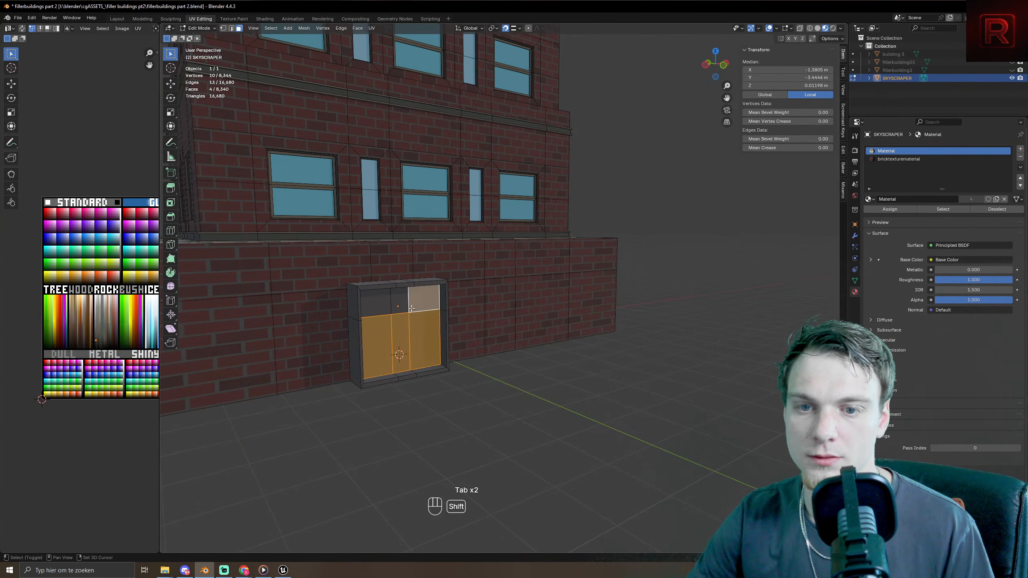
shift+click(399, 300)
shift+click(384, 309)
middle_drag(384, 309, 387, 337)
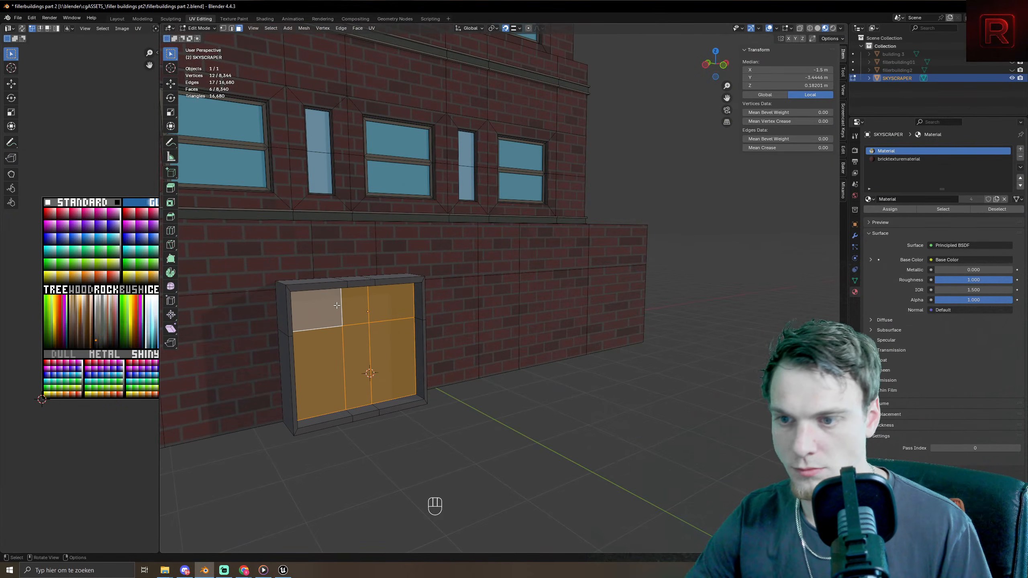
click(355, 368)
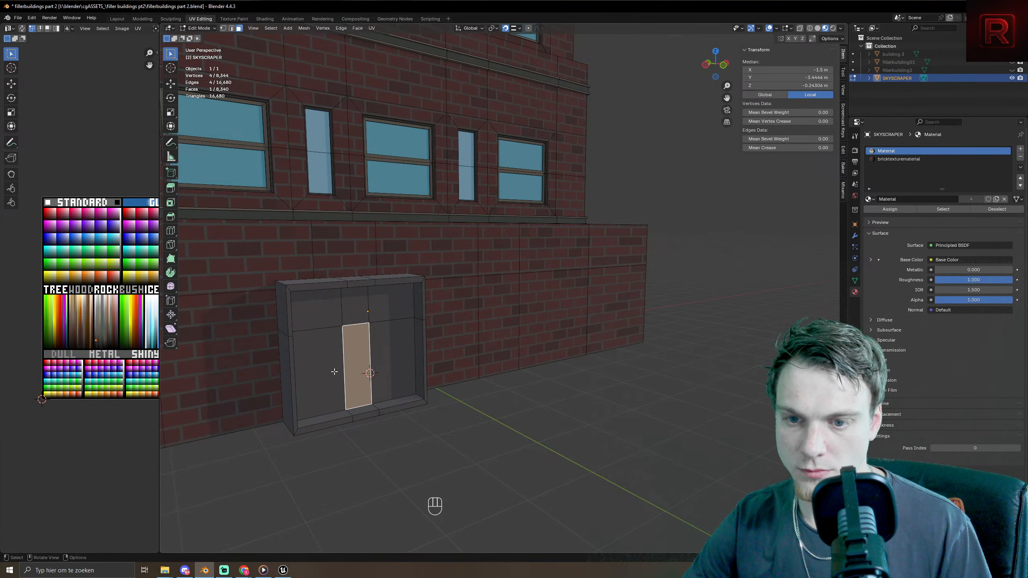
shift+click(318, 375)
shift+click(388, 356)
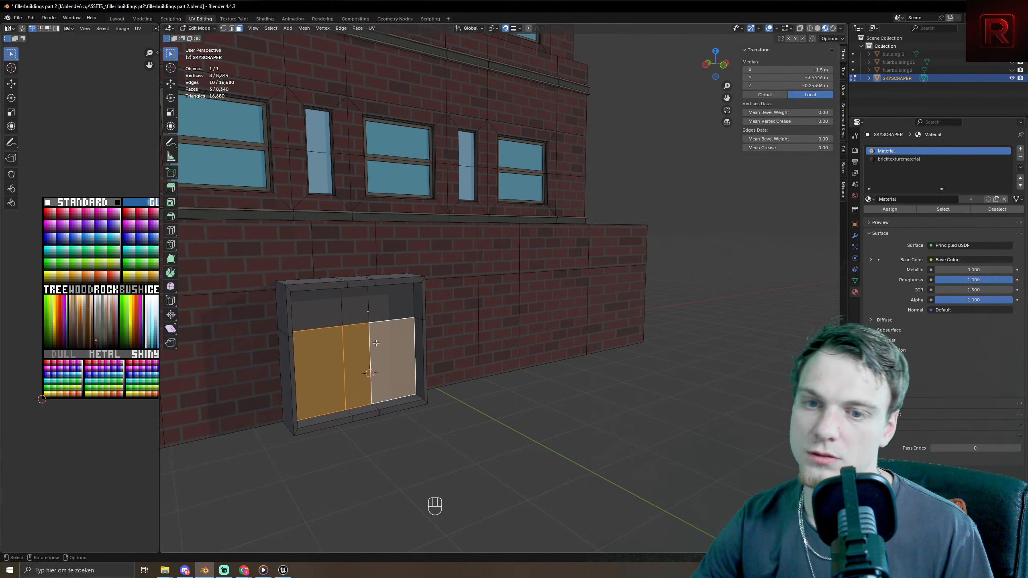
shift+click(319, 308)
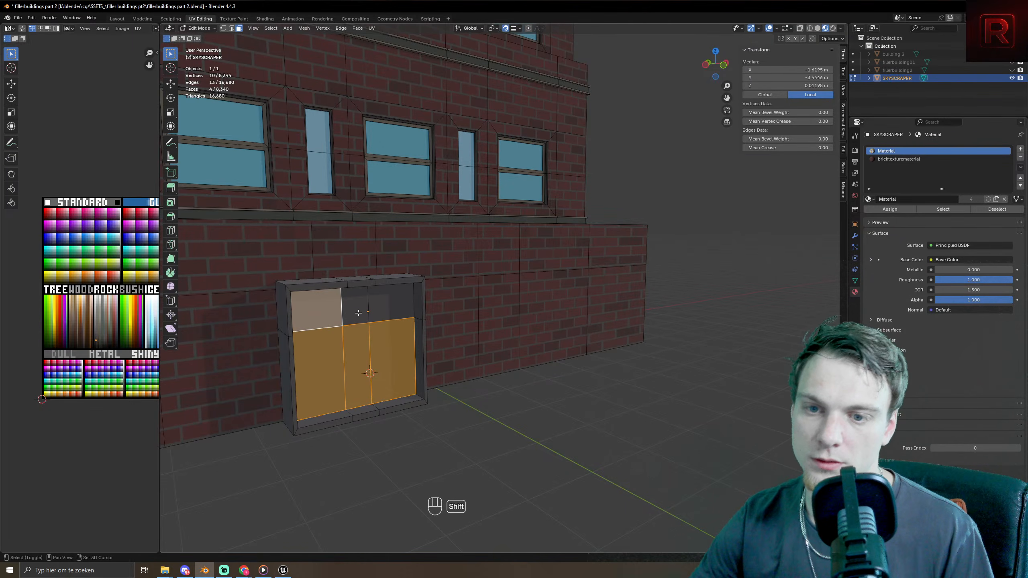
shift+click(354, 306)
shift+click(387, 301)
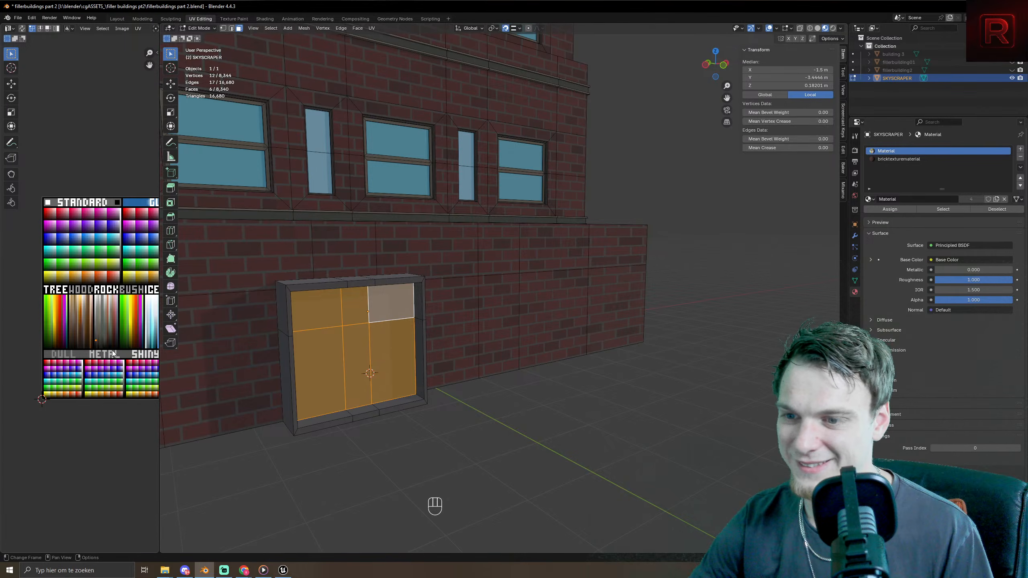
- Move the recessed faces' UVs from the Rock palette onto a teal in the Ice palette
scroll(113, 353, up, 3)
key(g)
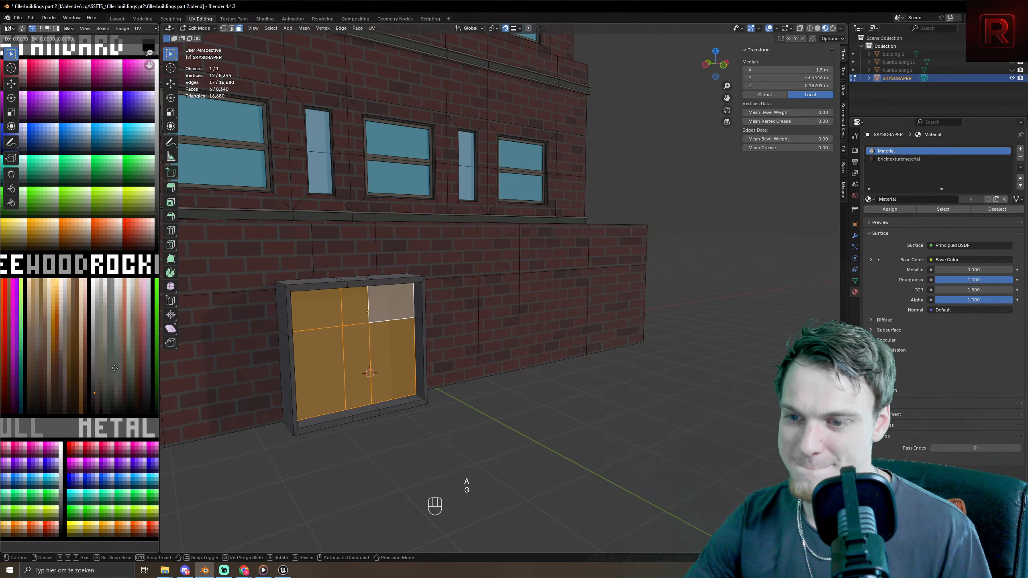
key(g)
scroll(130, 366, down, 5)
scroll(121, 364, up, 2)
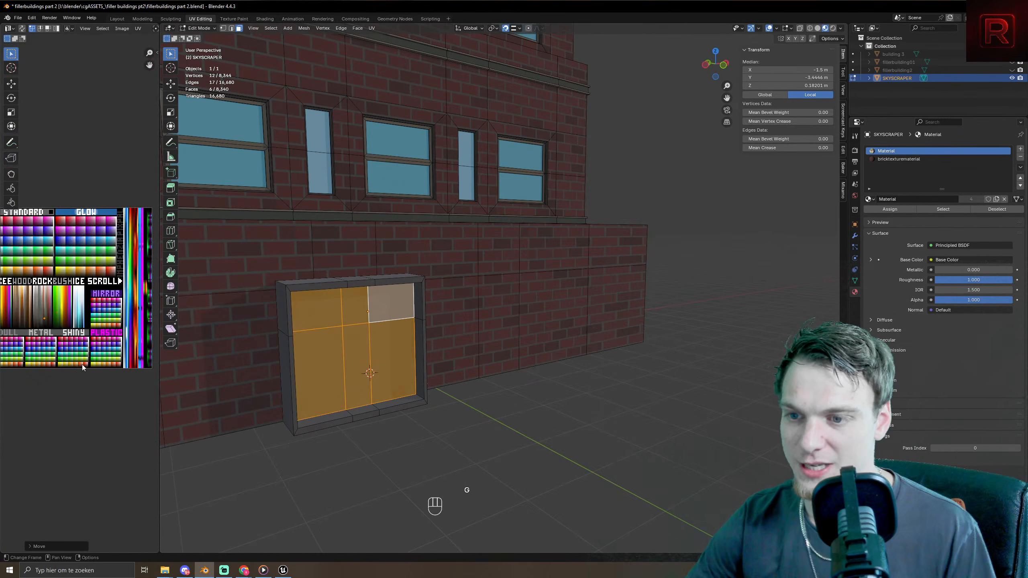
click(117, 370)
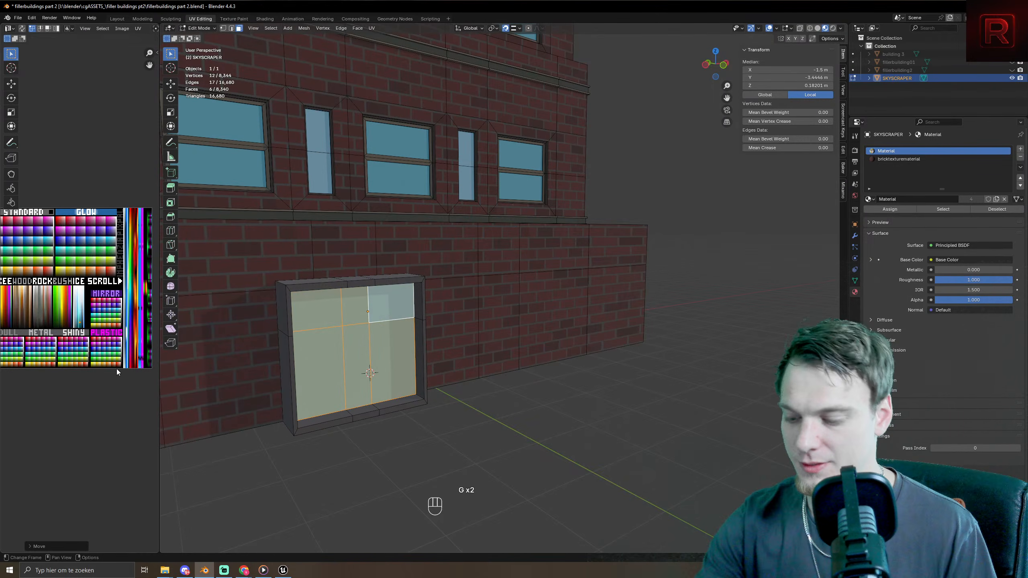
- Shift the recessed faces' UVs onto a darker blue column of the Ice palette and check the colour in Object Mode
key(KP_Decimal)
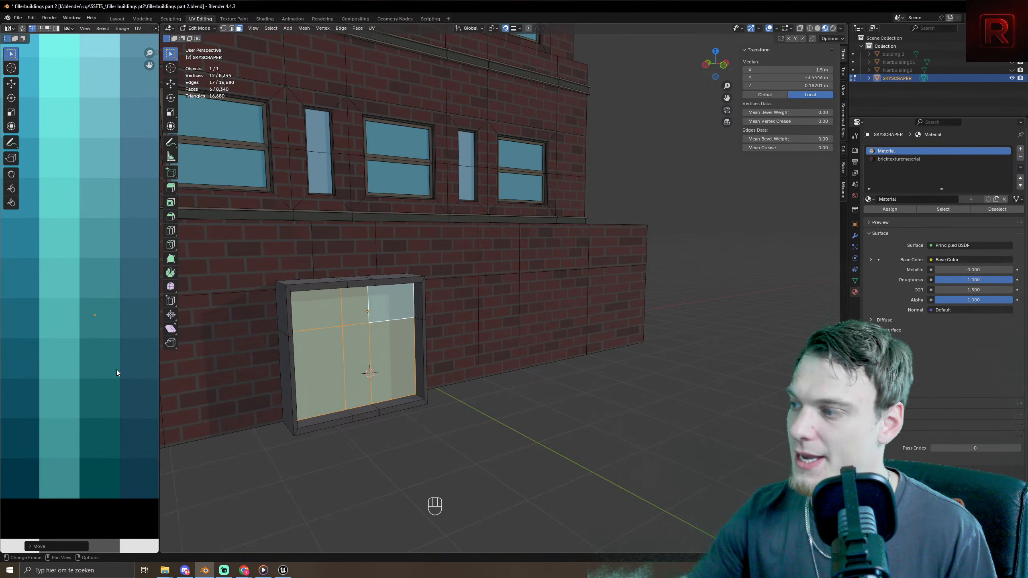
scroll(117, 369, down, 1)
scroll(116, 370, down, 1)
key(g)
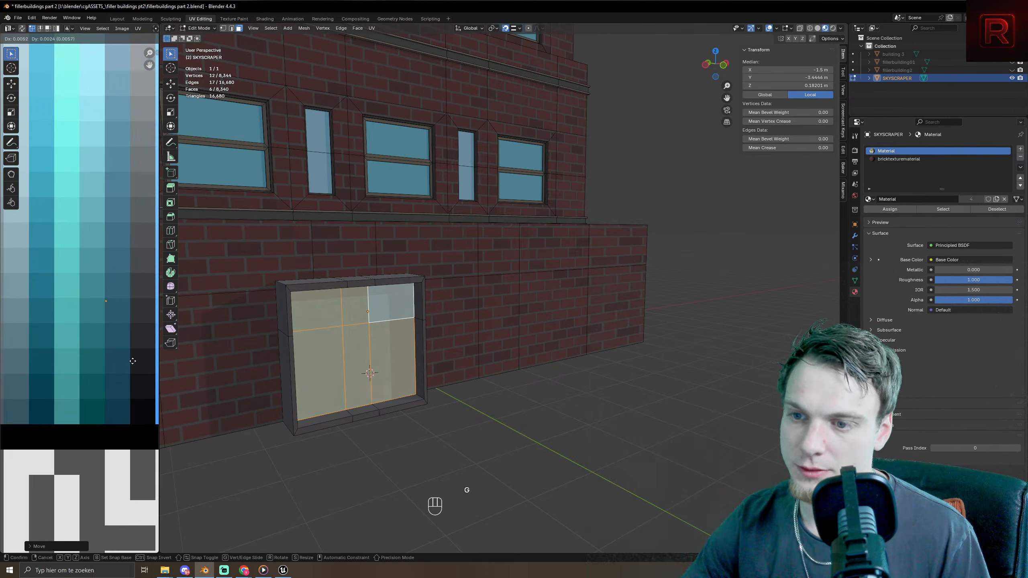
key(Tab)
scroll(408, 390, down, 8)
middle_drag(408, 390, 365, 414)
scroll(365, 412, up, 10)
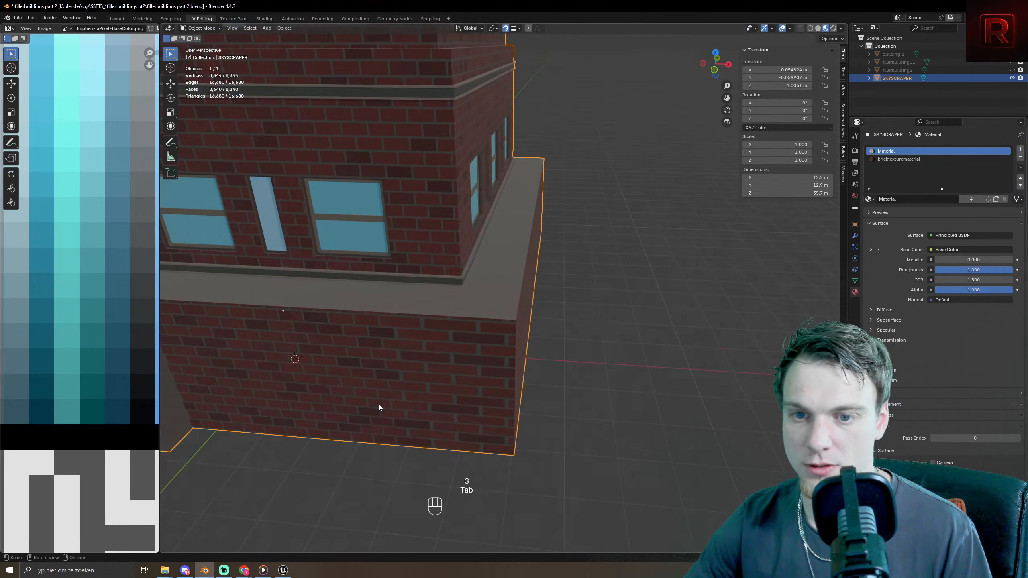
- Select the three top faces of the entrance block
key(Tab)
middle_drag(462, 343, 485, 366)
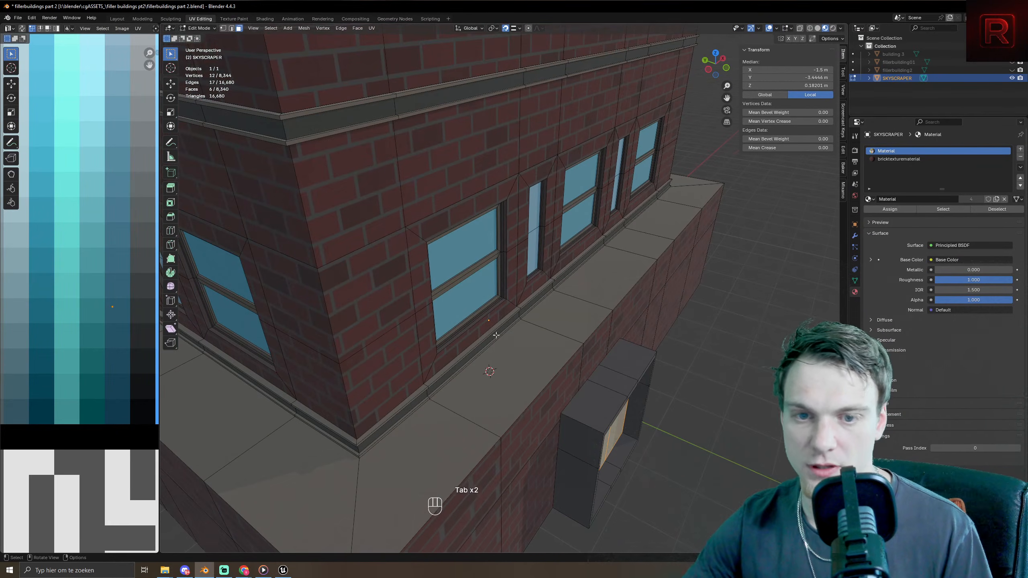
key(3)
click(595, 405)
shift+click(627, 371)
shift+click(629, 367)
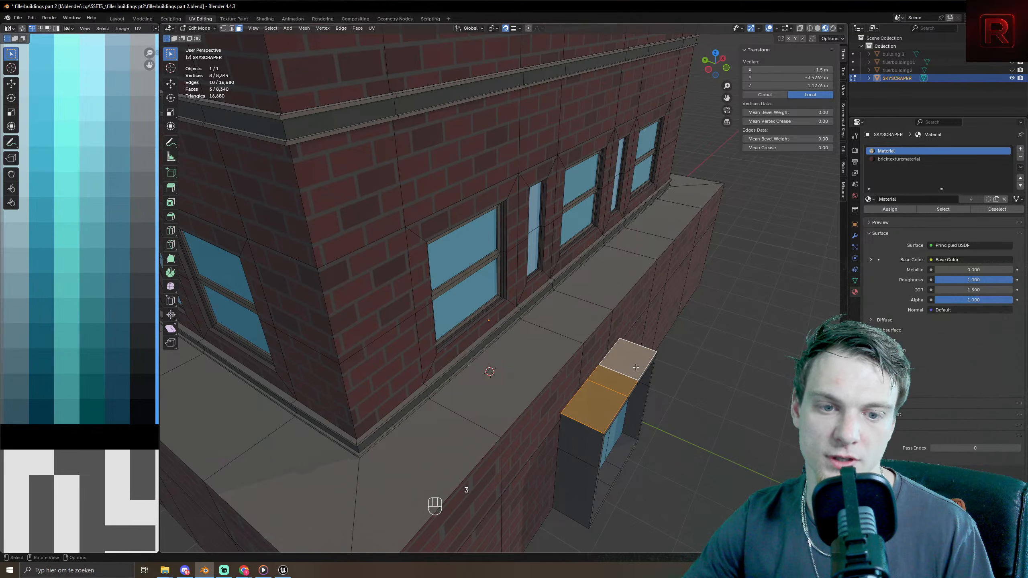
key(g)
key(z)
middle_drag(631, 367, 608, 399)
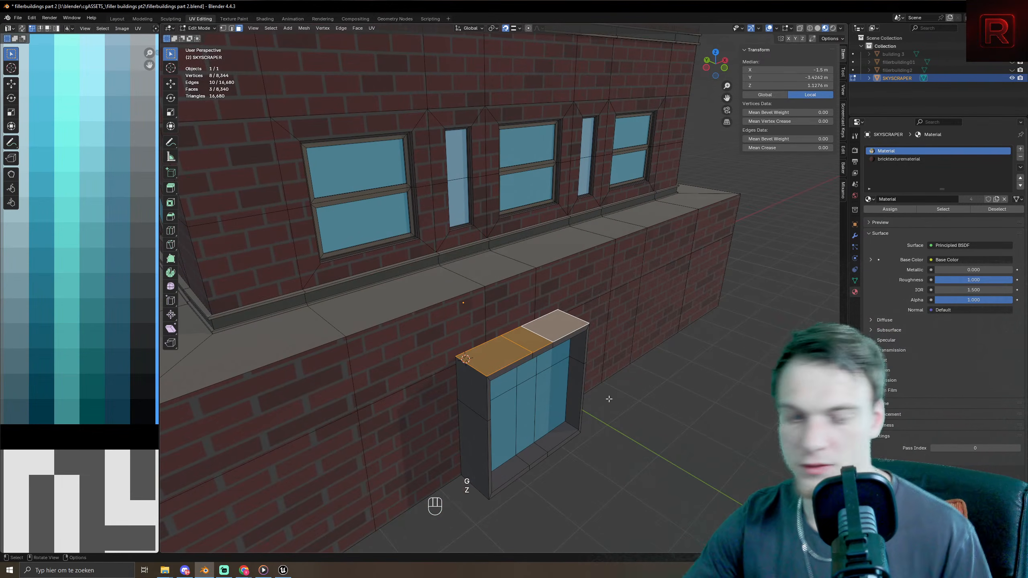
- Grow the selection from the top faces to the adjoining front and upper side faces of the entrance block
key(ctrl+KP_Add)
key(g)
key(z)
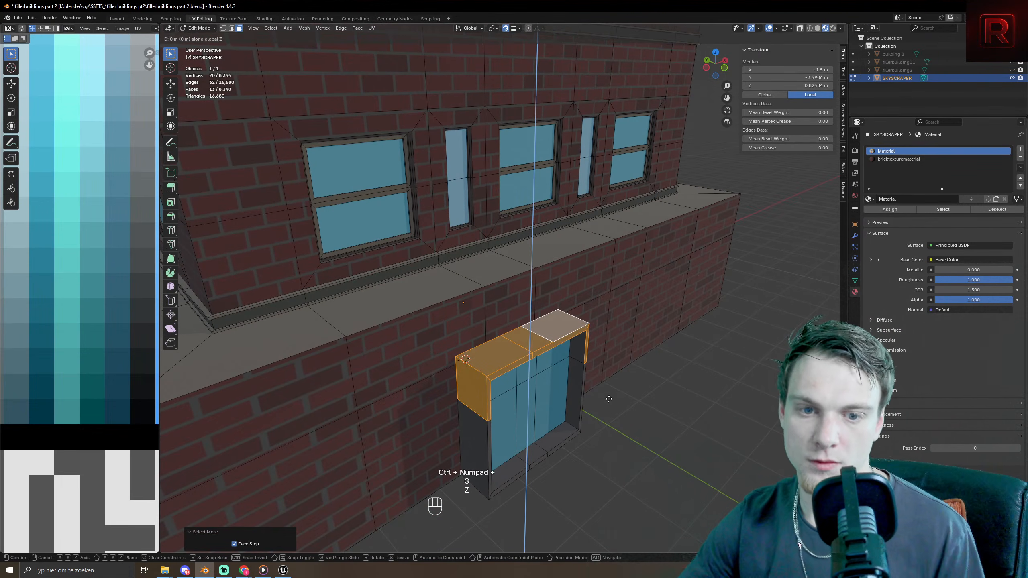
click(594, 409)
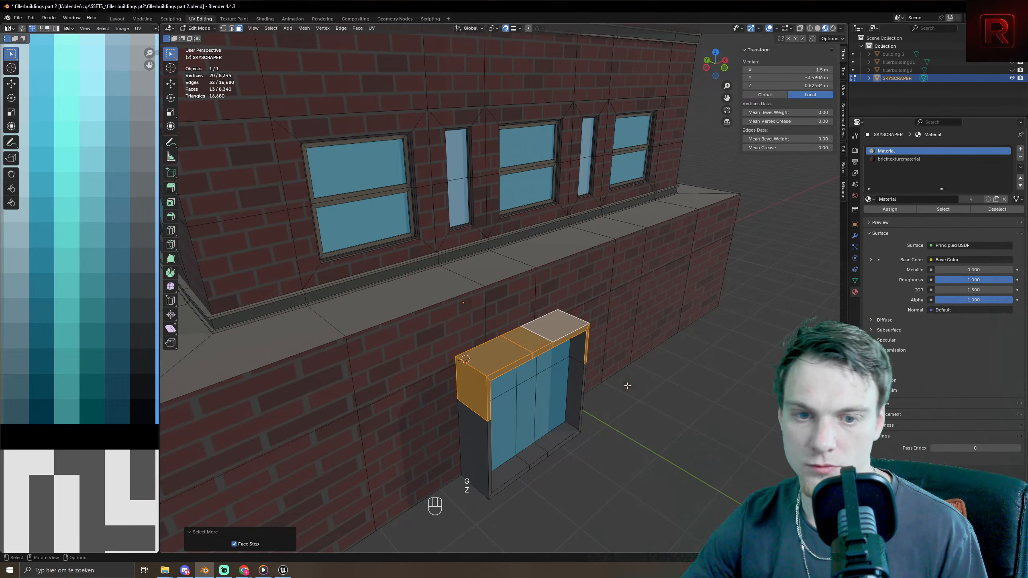
middle_drag(595, 410, 587, 352)
key(ctrl+KP_Add)
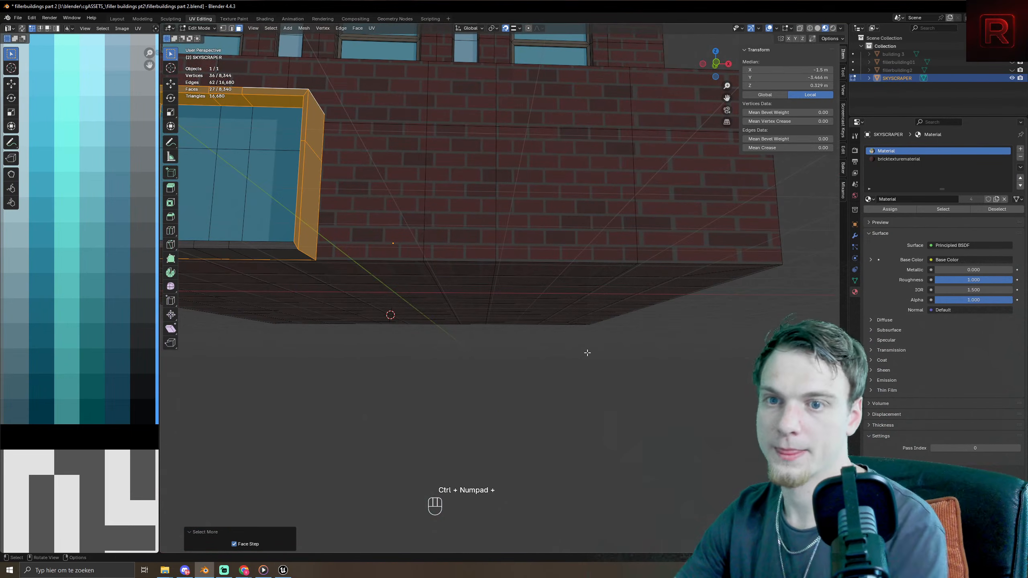
key(ctrl+z)
- Add the inner top faces and both upper inner side faces of the entrance frame to the selection
middle_drag(457, 163, 389, 130)
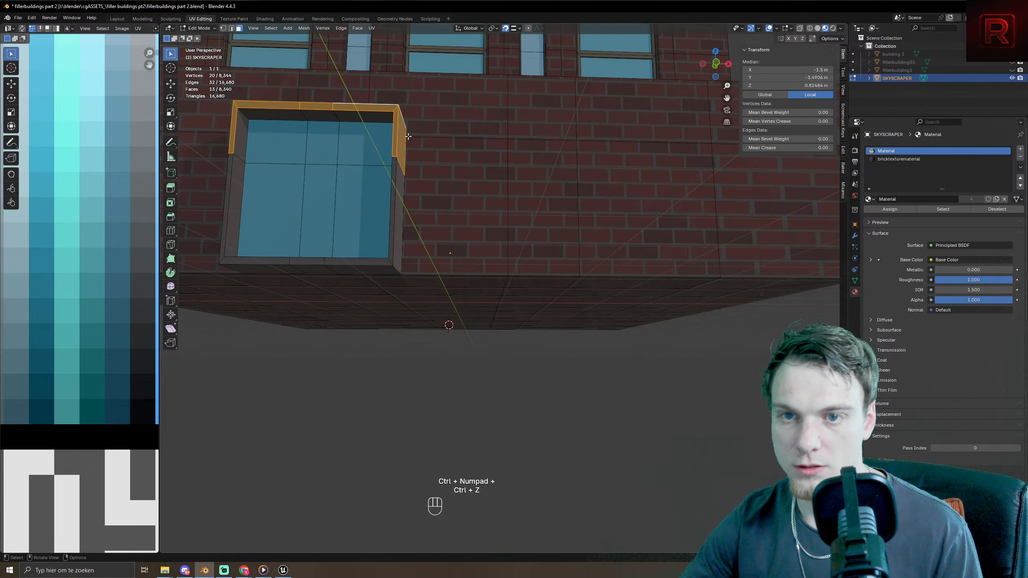
shift+click(369, 121)
shift+click(324, 117)
shift+click(269, 114)
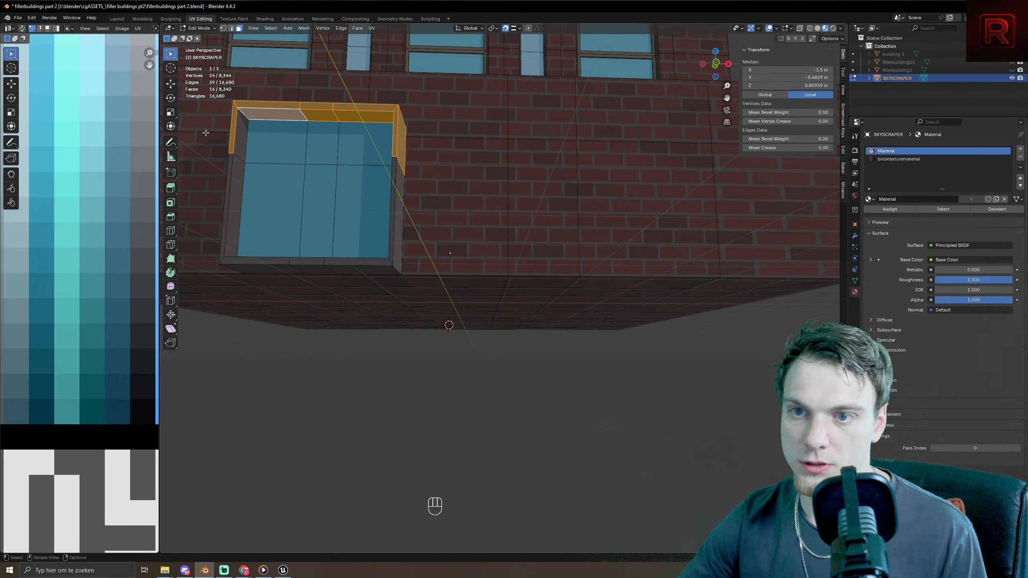
shift+click(236, 128)
middle_drag(236, 129, 518, 173)
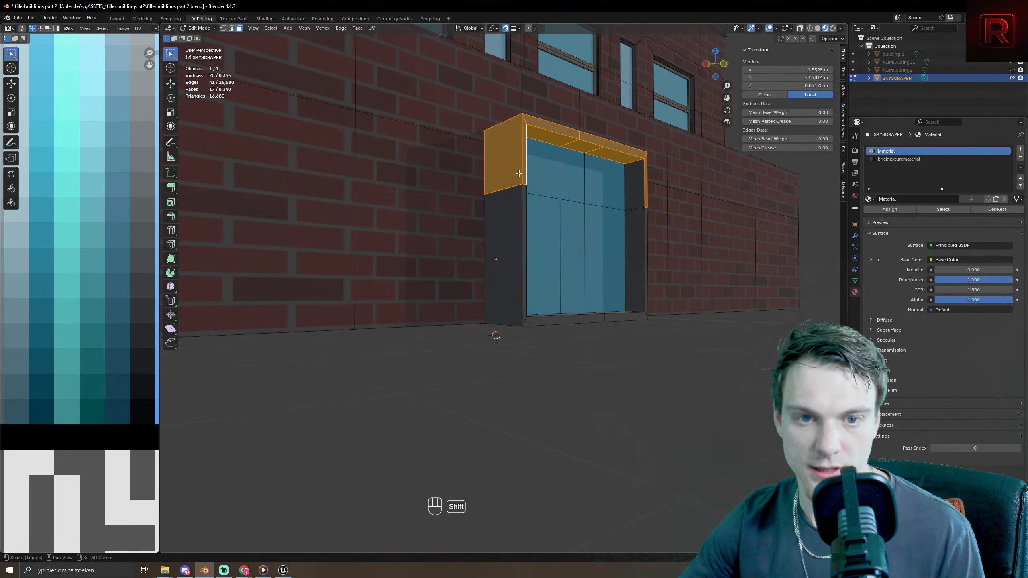
shift+click(638, 179)
- Lower the selected upper part of the entrance along Z by about 0.13 m
key(g)
key(z)
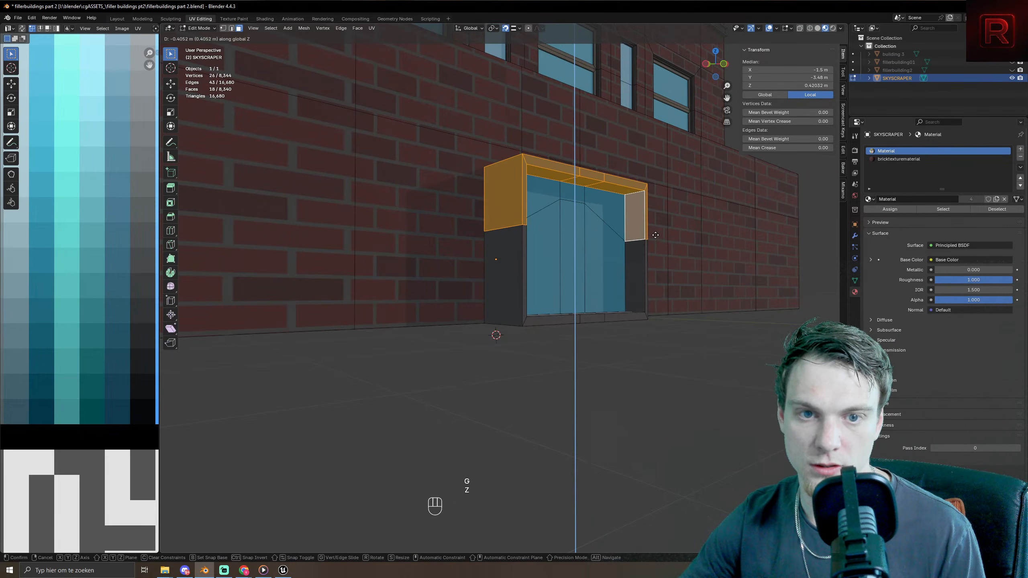
click(656, 233)
key(g)
key(z)
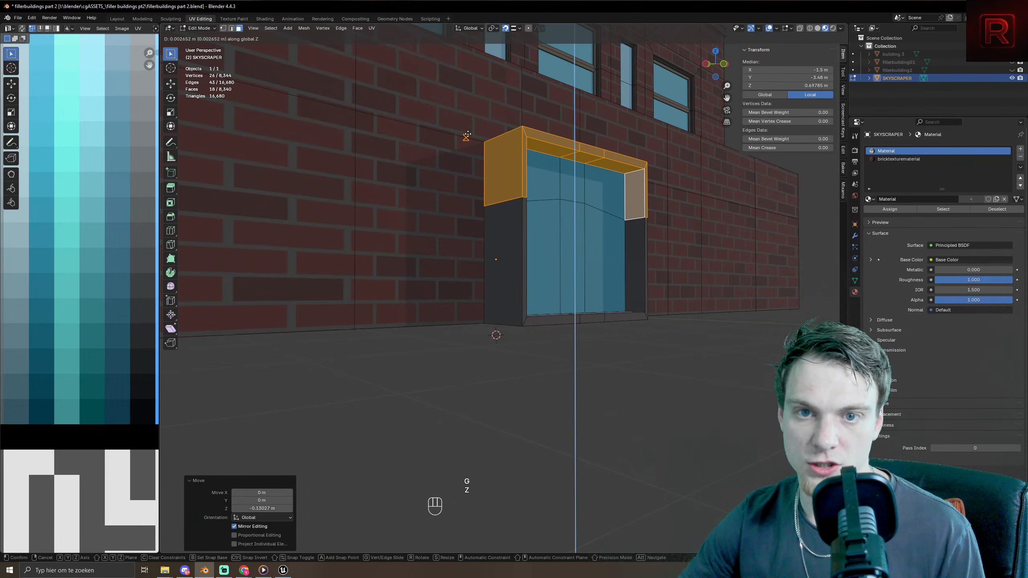
click(468, 136)
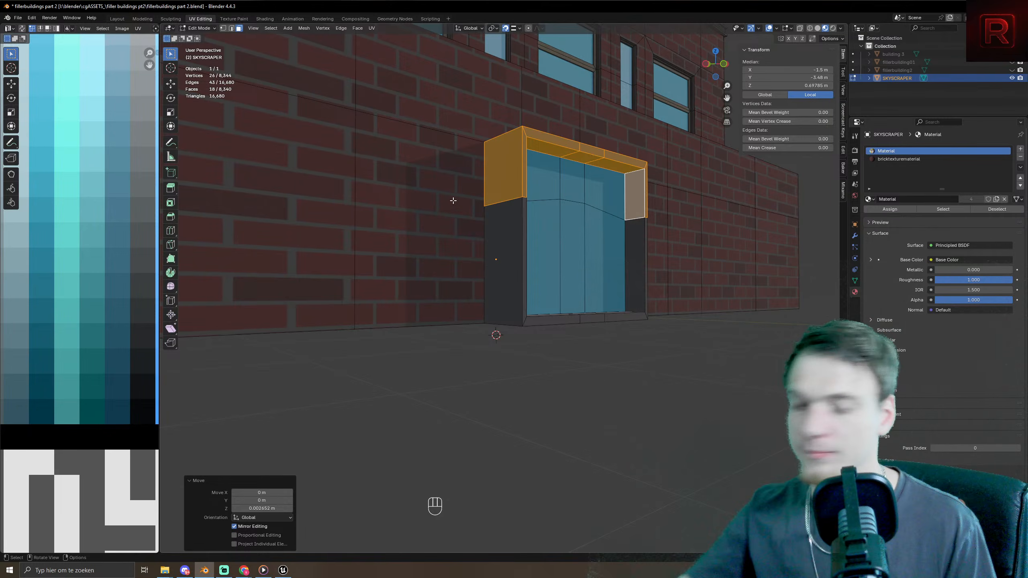
- Try to lower the bent horizontal edge line across the entrance glass along Z
middle_drag(511, 239, 514, 245)
key(Tab)
key(Tab)
key(2)
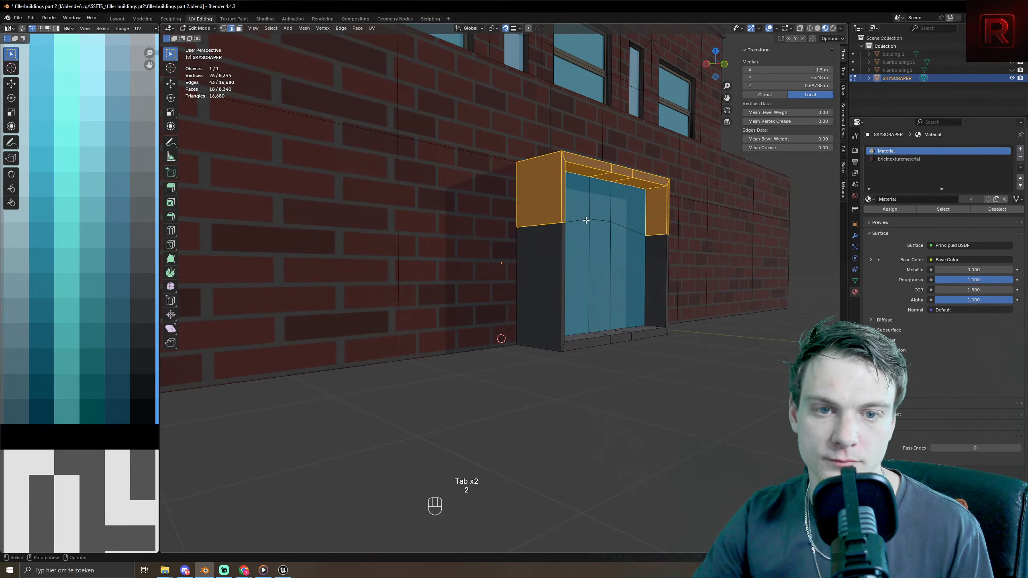
click(585, 220)
key(h)
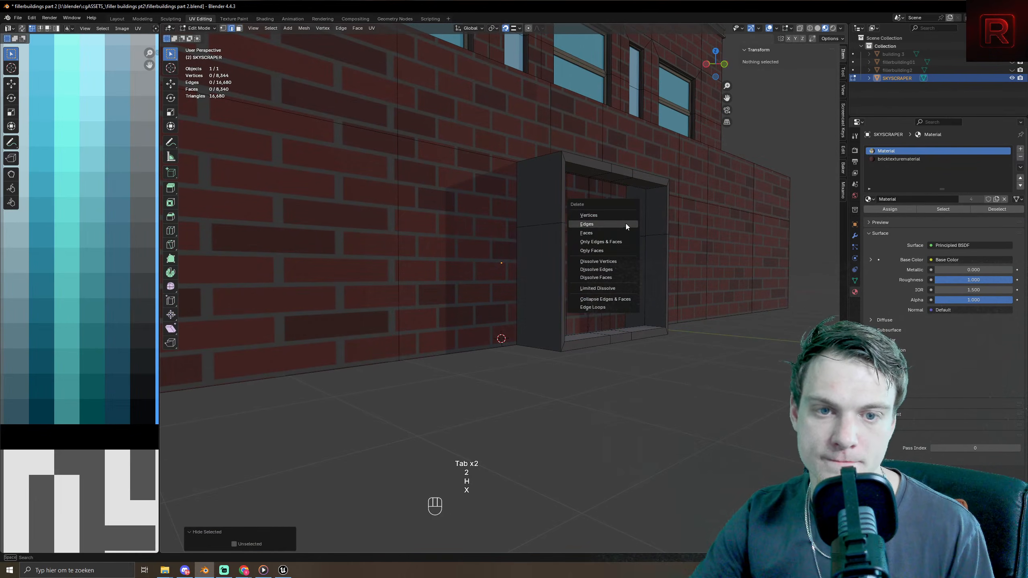
key(x)
key(ctrl+z)
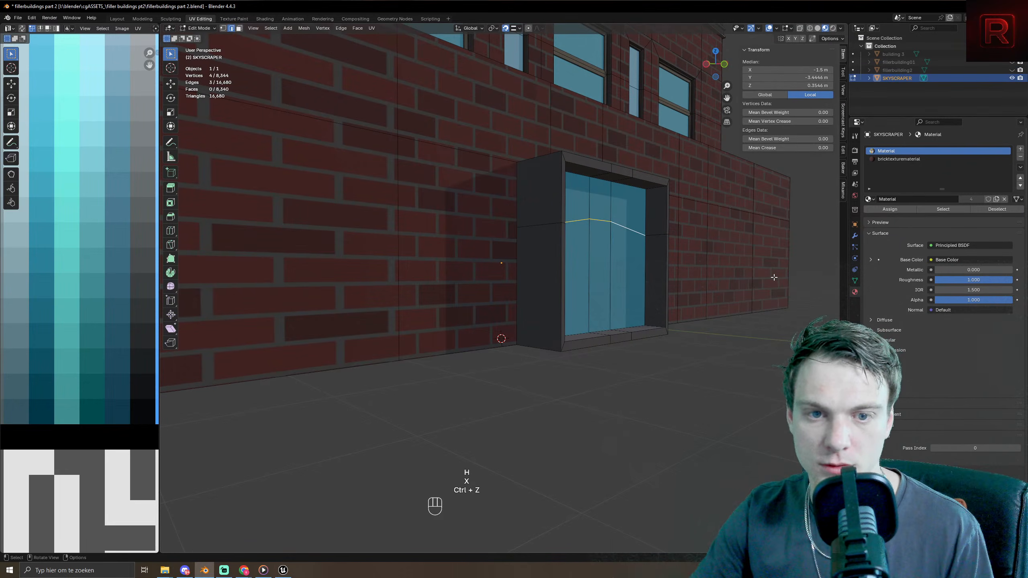
key(g)
key(z)
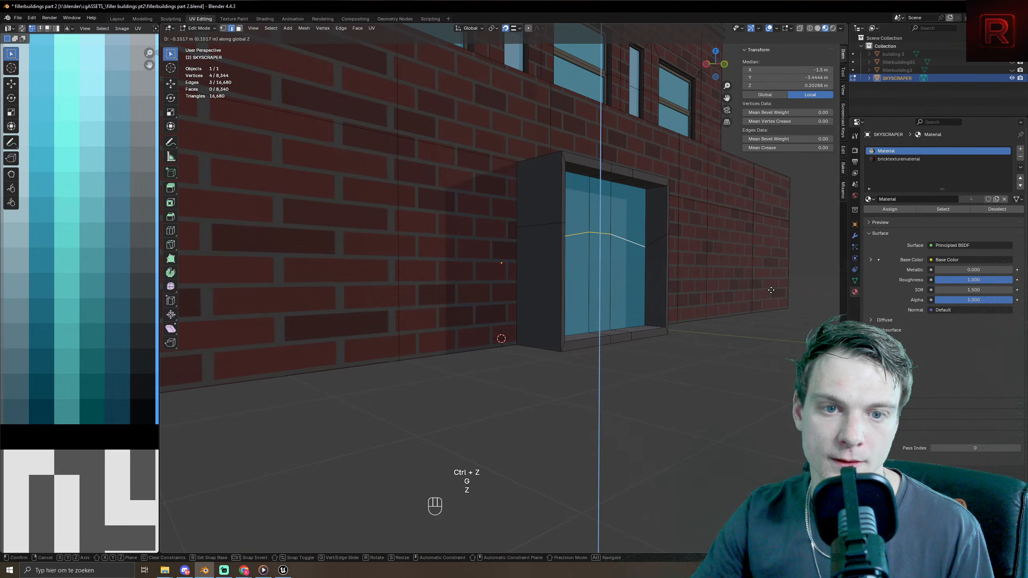
right_click(770, 290)
middle_drag(771, 289, 734, 307)
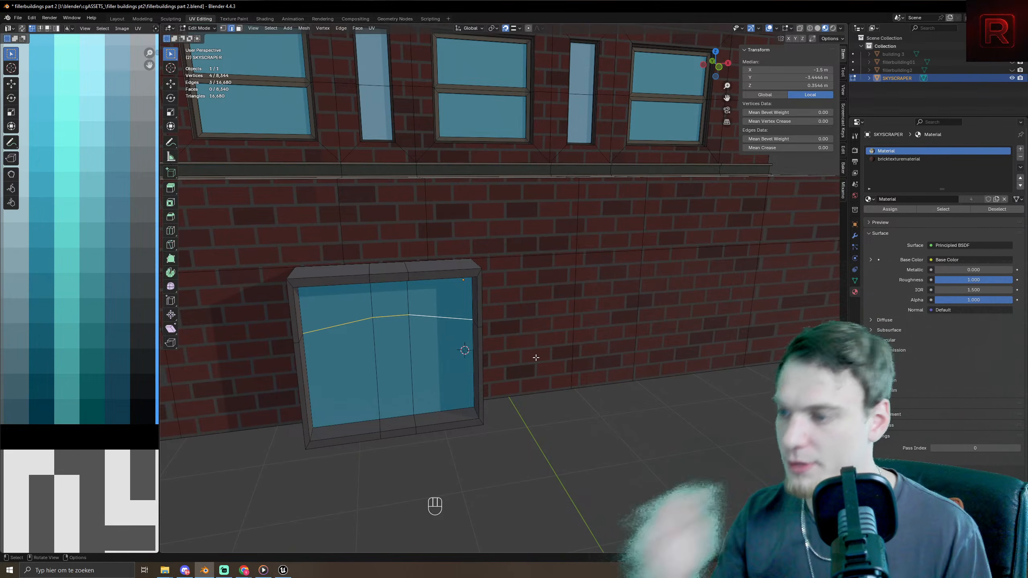
- Lower the two middle vertices of the glass's horizontal edge line along Z to straighten it with the outer vertices
key(grave)
key(1)
middle_drag(540, 328, 470, 324)
key(1)
click(456, 292)
shift+click(425, 295)
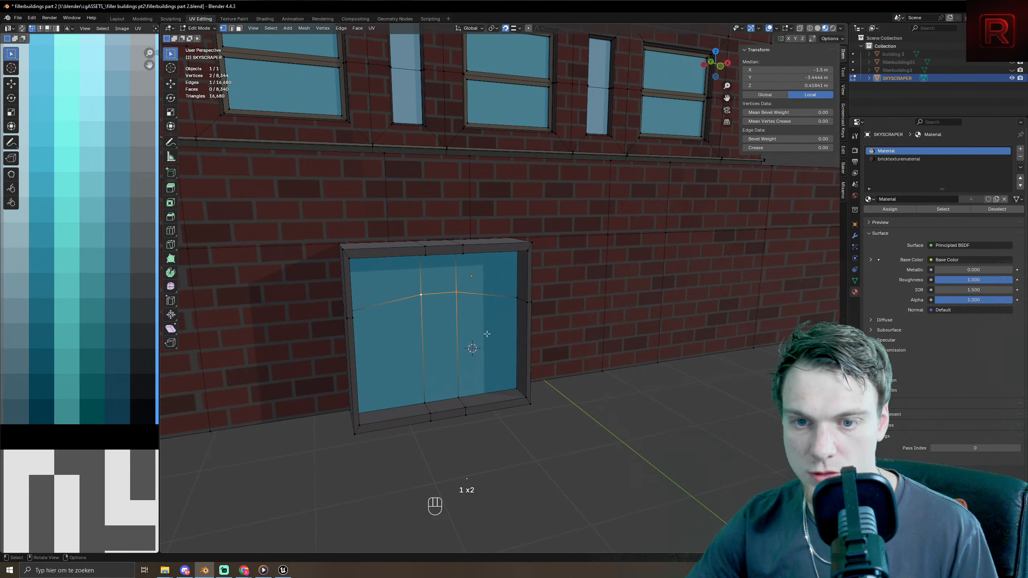
key(g)
key(z)
right_click(497, 302)
key(ctrl+shift+Tab)
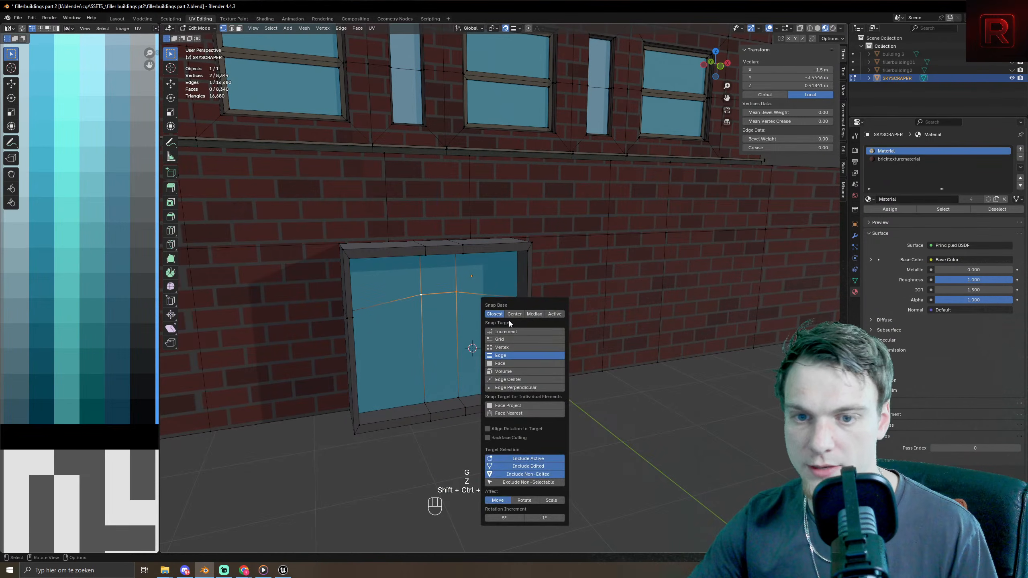
key(g)
key(z)
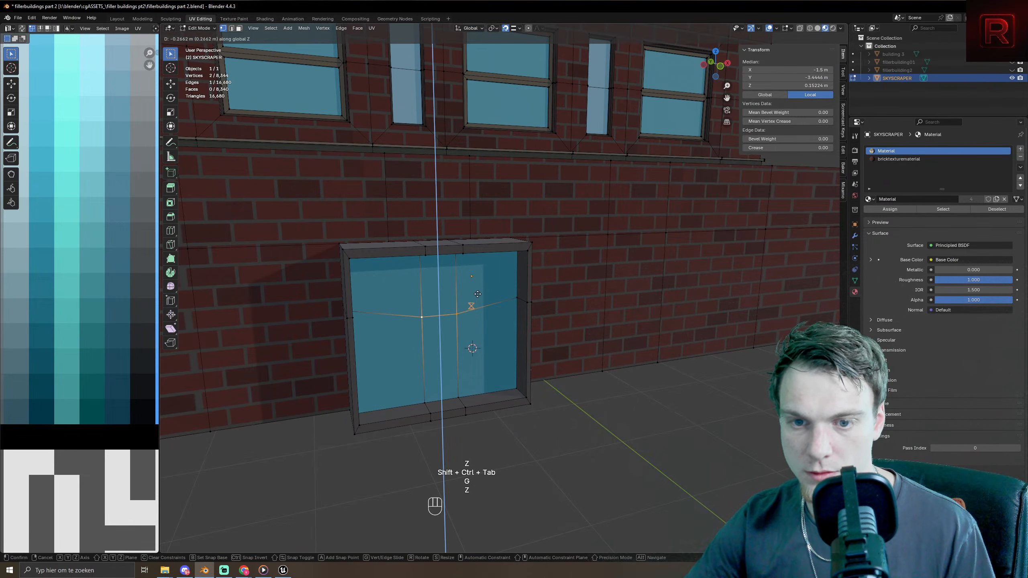
click(477, 294)
- Check the lowered entrance in Object Mode and save the file
key(Tab)
scroll(482, 328, down, 5)
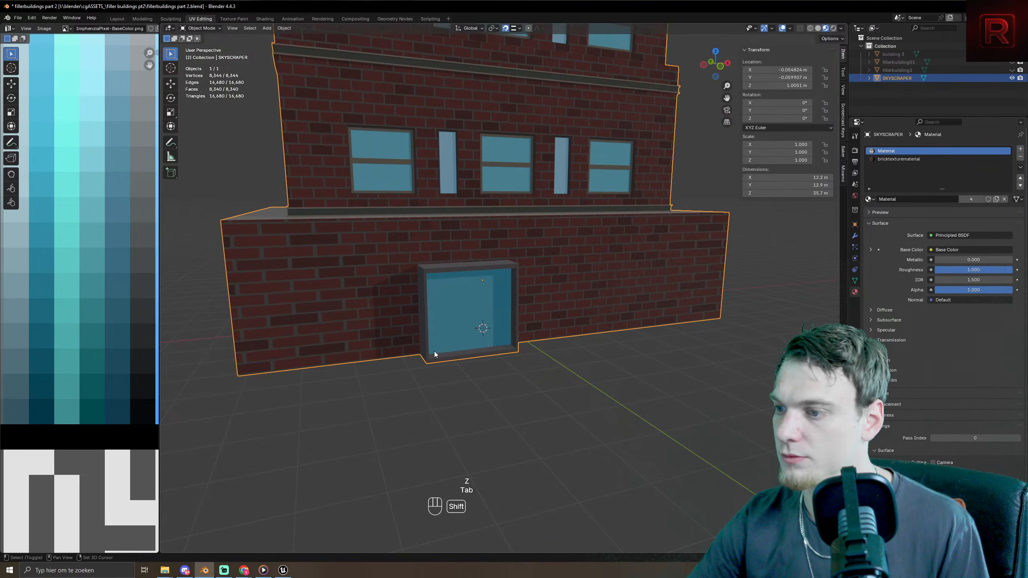
scroll(434, 351, down, 2)
key(ctrl+s)
key(ctrl+s)
key(ctrl+s)
key(ctrl+s)
scroll(453, 339, up, 10)
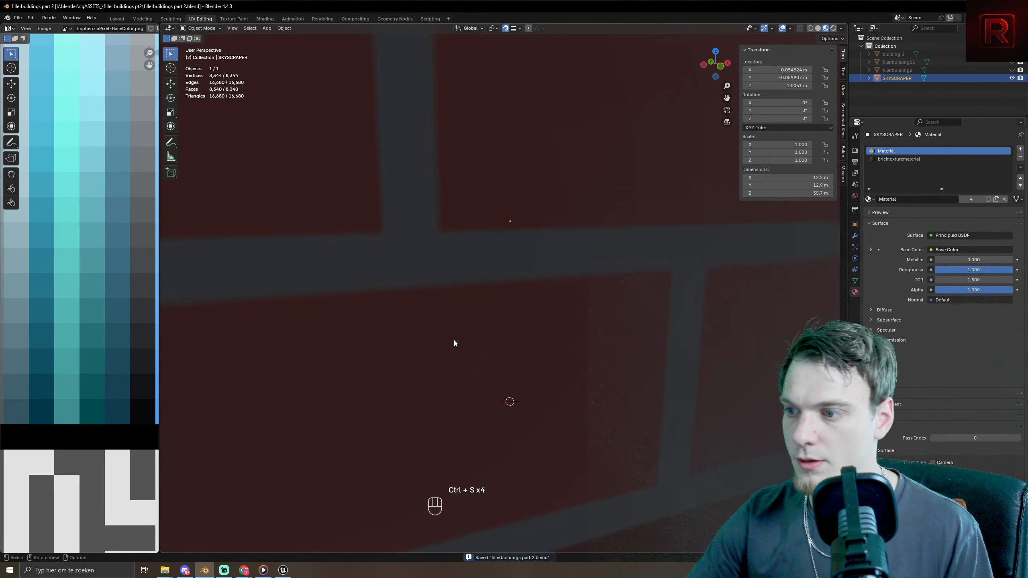
scroll(453, 343, down, 6)
- Add the two outer vertices of the glass's horizontal edge line to the selection in Edit Mode
key(Tab)
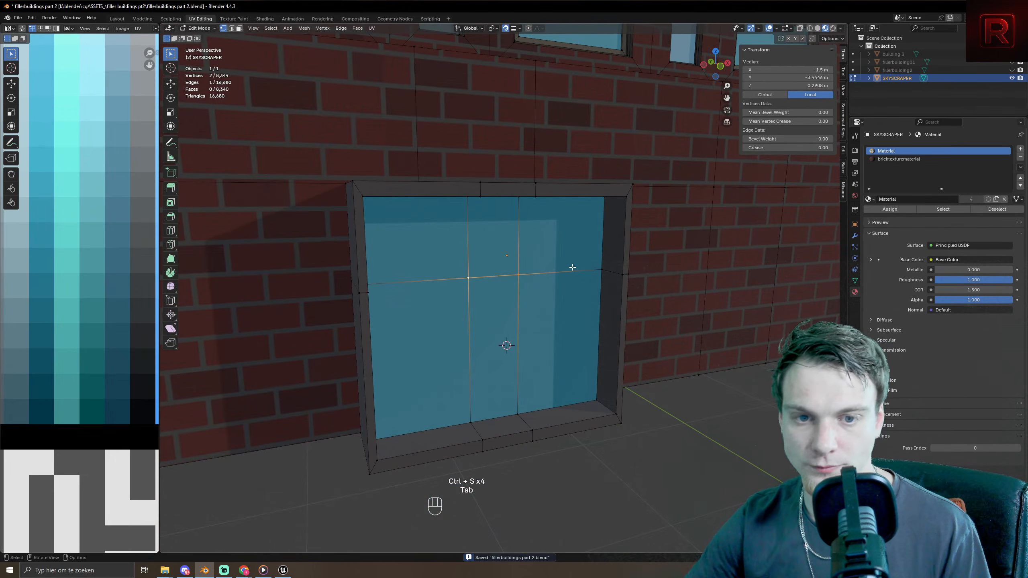
shift+click(594, 269)
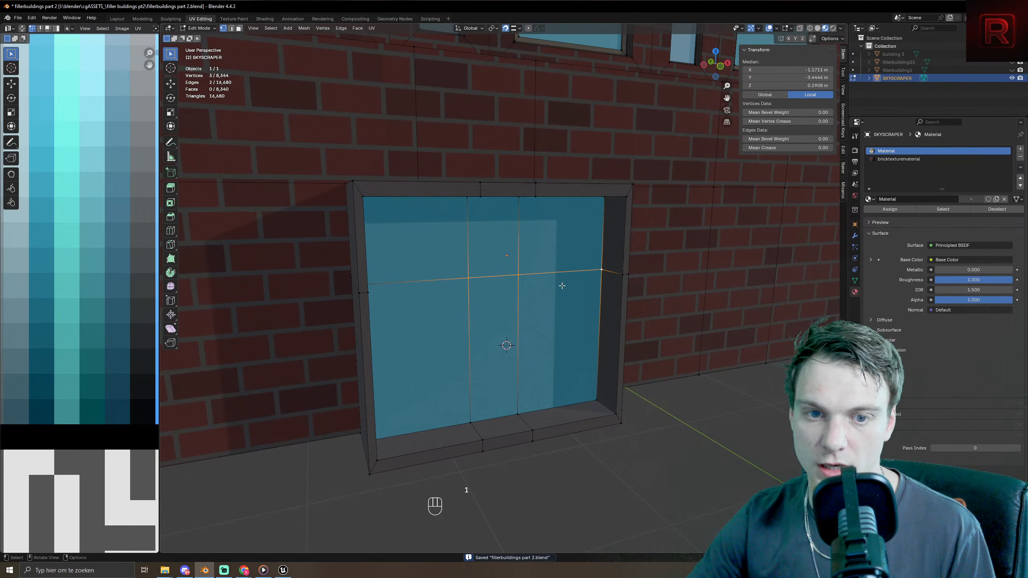
middle_drag(562, 285, 529, 285)
middle_drag(348, 322, 382, 282)
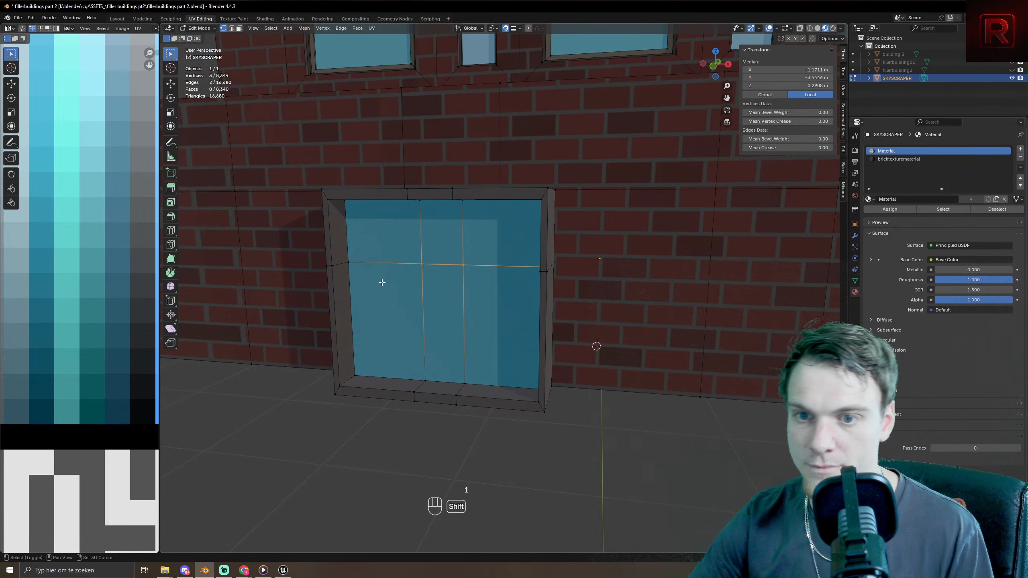
shift+click(350, 261)
key(g)
key(z)
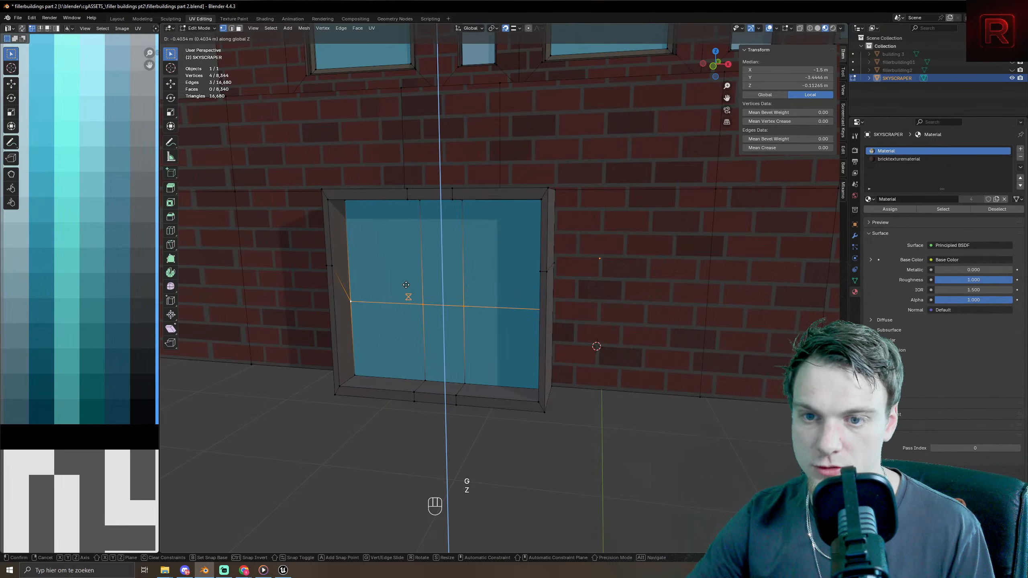
click(406, 275)
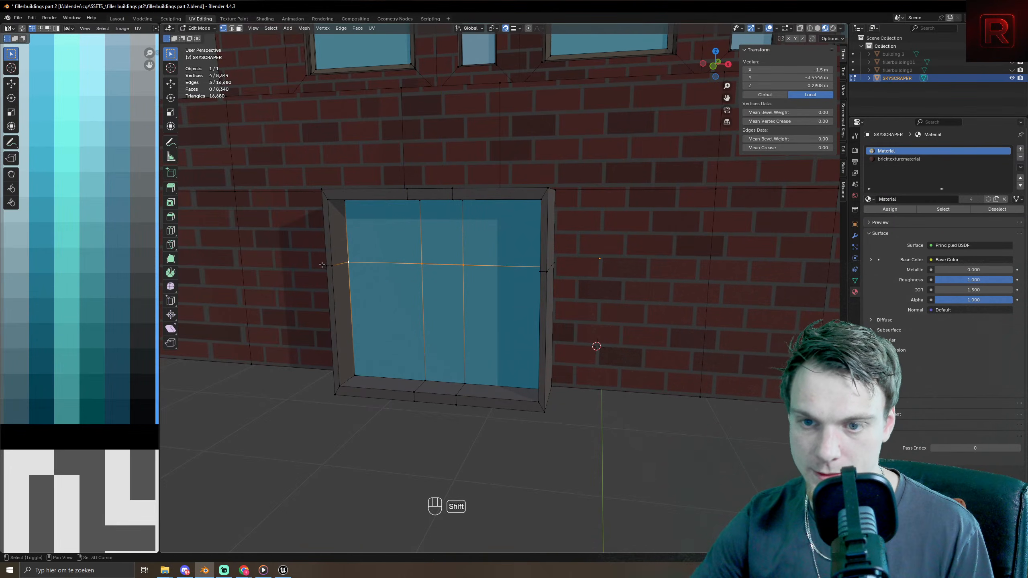
- Add the frame's vertices at the same height and lower the whole horizontal loop along Z by about 0.26 m
shift+drag(322, 264, 347, 271)
shift+drag(530, 261, 555, 280)
middle_drag(557, 272, 564, 298)
shift+click(740, 289)
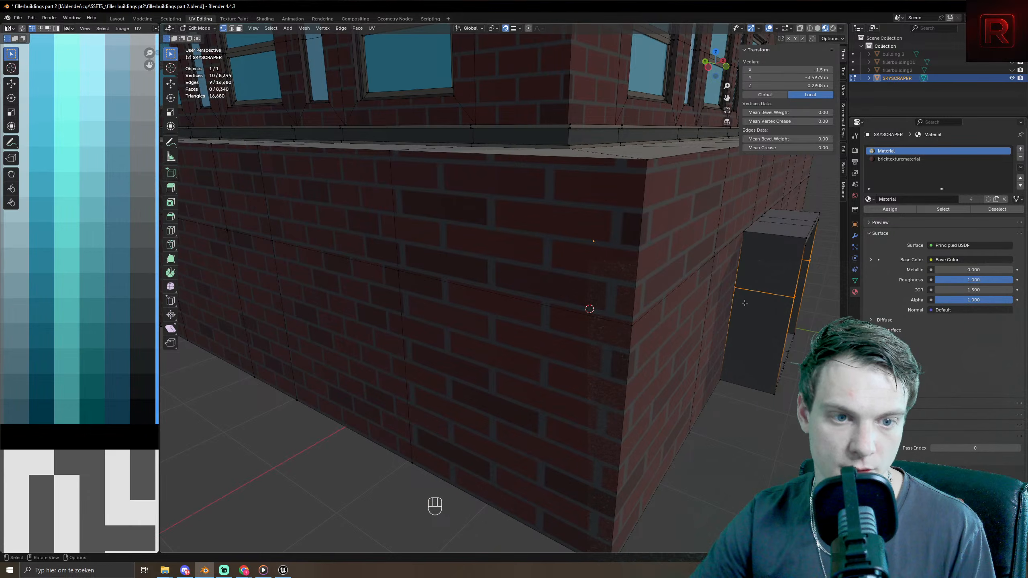
middle_drag(740, 289, 722, 324)
key(g)
key(z)
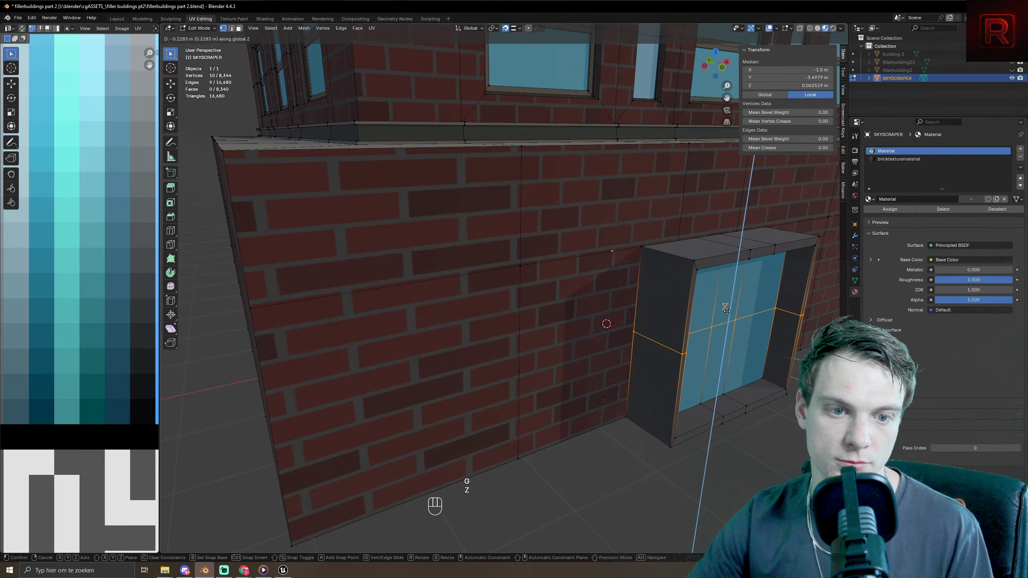
click(727, 310)
- Select the three horizontal edges across the glass and bevel them into a thin strip with an offset of about 0.03 m
middle_drag(727, 309, 580, 229)
key(2)
key(3)
click(583, 248)
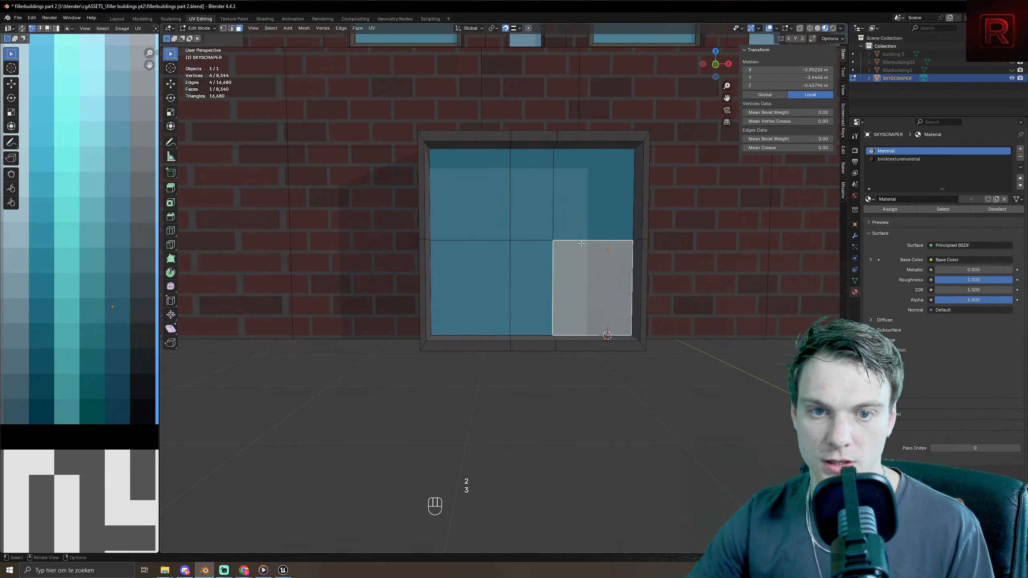
key(2)
click(585, 240)
shift+click(465, 236)
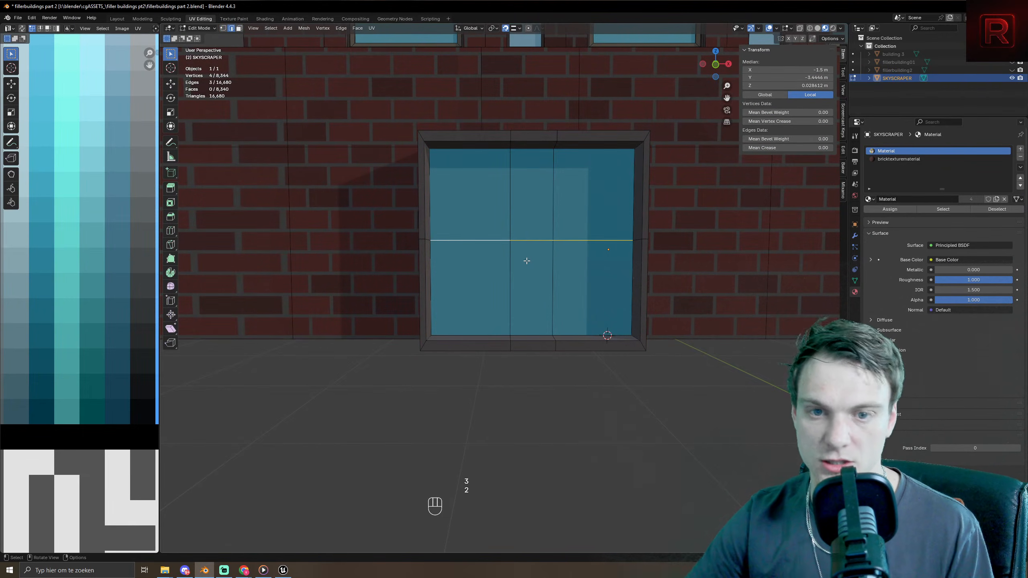
key(ctrl+b)
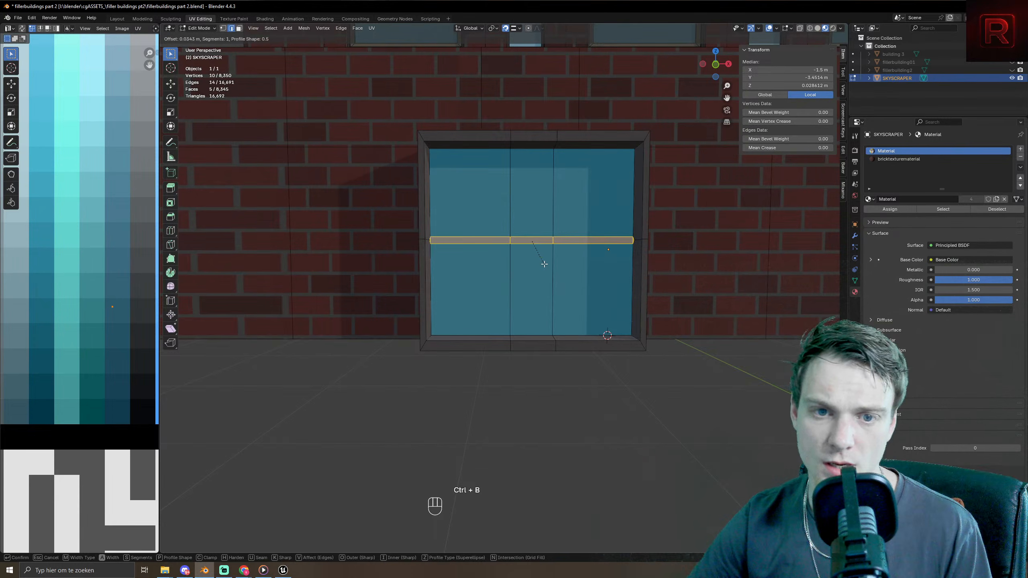
click(546, 264)
- Select the three faces of the beveled strip and inset them individually with a thickness of about 0.029 m
shift+middle_drag(544, 264, 632, 385)
key(3)
shift+click(518, 261)
shift+click(566, 262)
key(i)
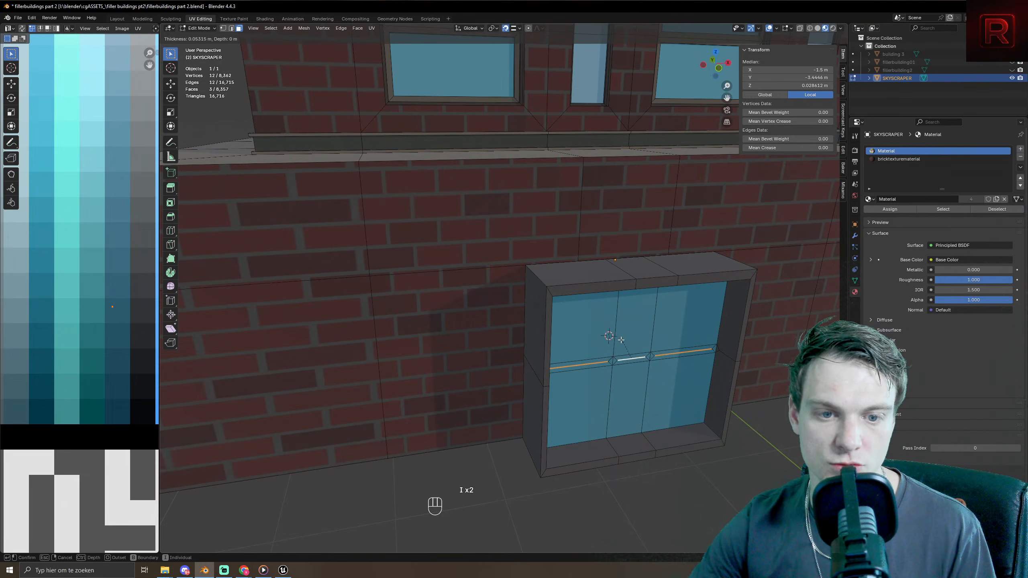
click(615, 342)
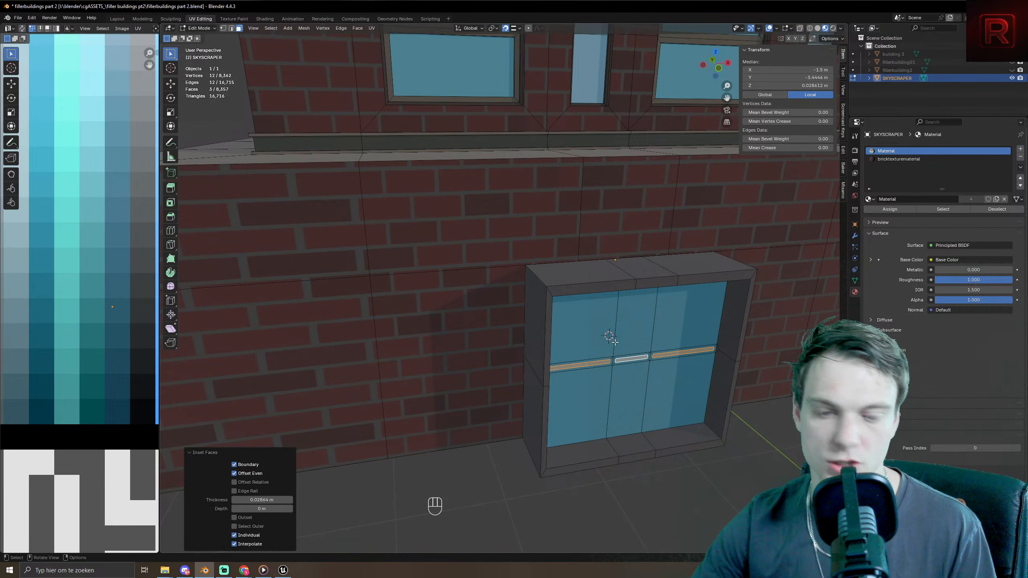
- Toggle snapping and extrude the three inset strip faces outward from the glass by about 0.045 m
shift+middle_drag(614, 342, 620, 395)
key(e)
key(shift+Tab)
right_click(629, 410)
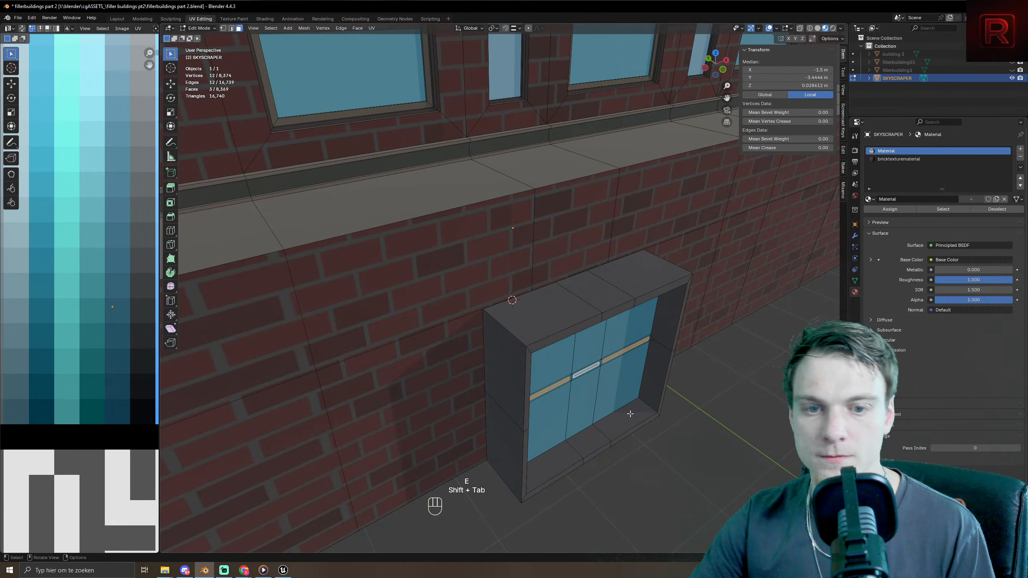
key(e)
click(633, 415)
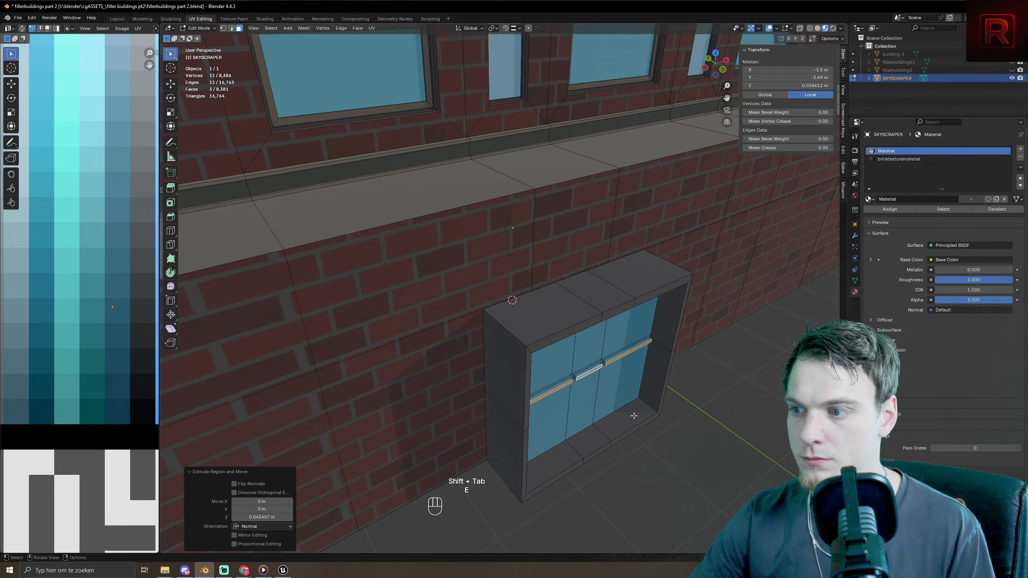
scroll(613, 421, up, 4)
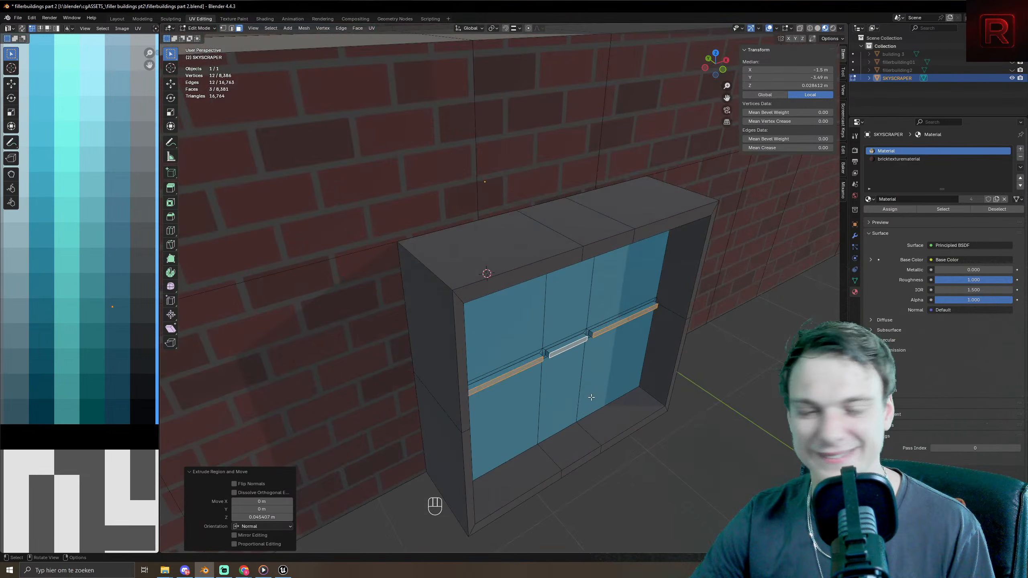
- Grow the selection to include the bars' side faces and move their UVs onto a light shade of the ICE gradient
key(ctrl+KP_Add)
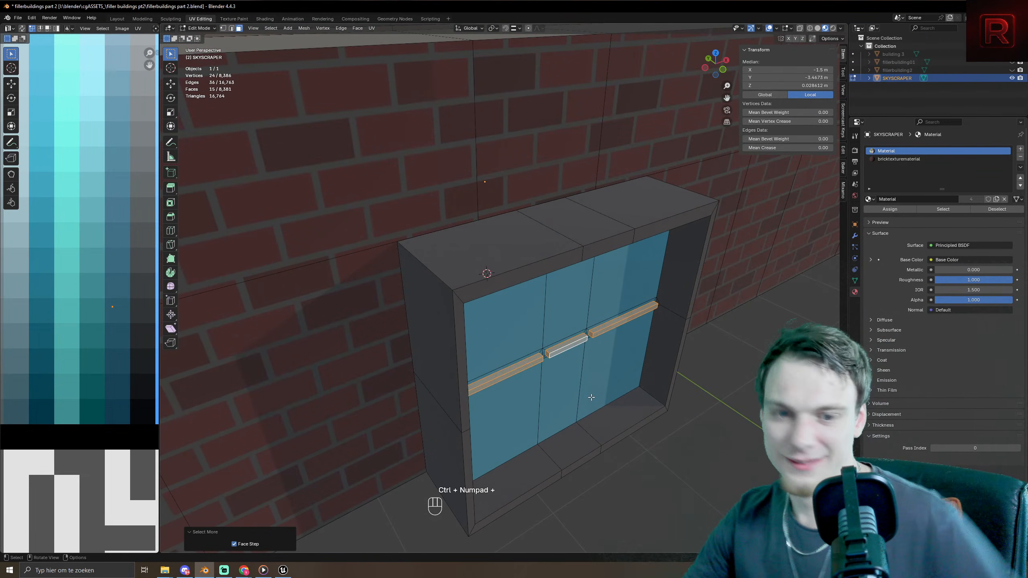
scroll(106, 237, down, 3)
key(a)
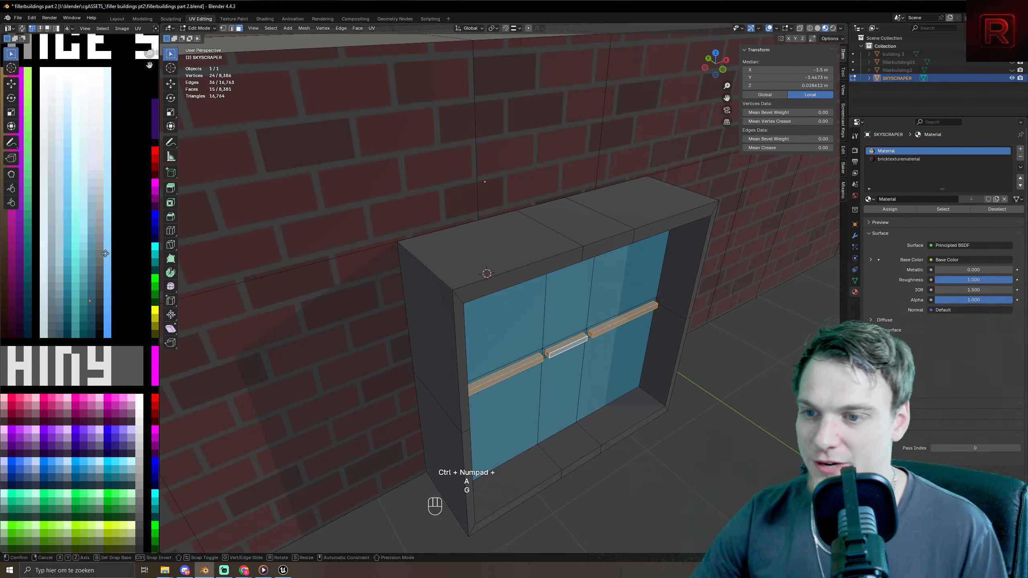
key(g)
click(65, 243)
scroll(310, 295, down, 5)
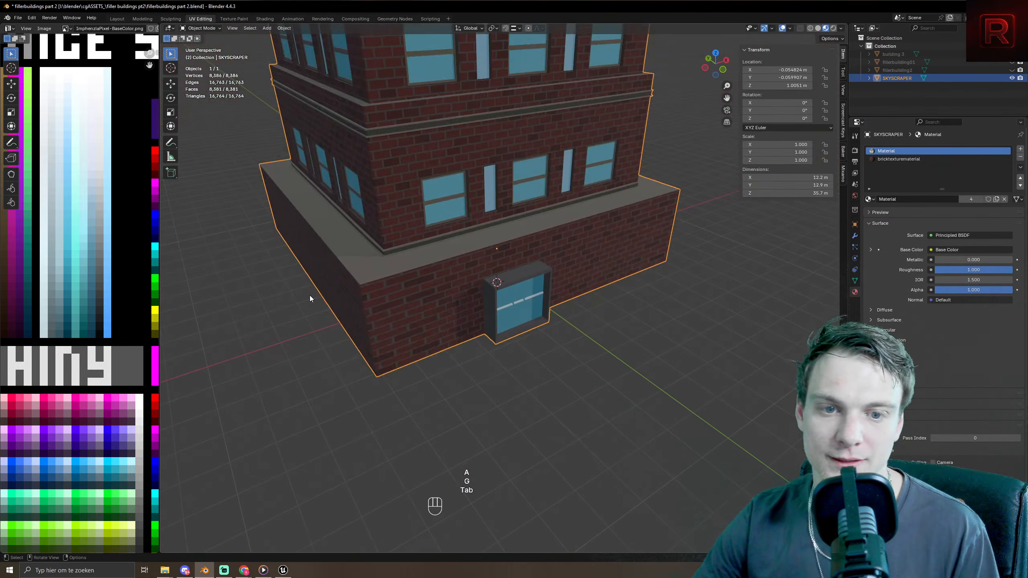
key(Tab)
key(Tab)
- Recolour the three bars dark grey by moving their UVs onto the ROCK gradient
scroll(61, 268, down, 2)
scroll(60, 277, down, 2)
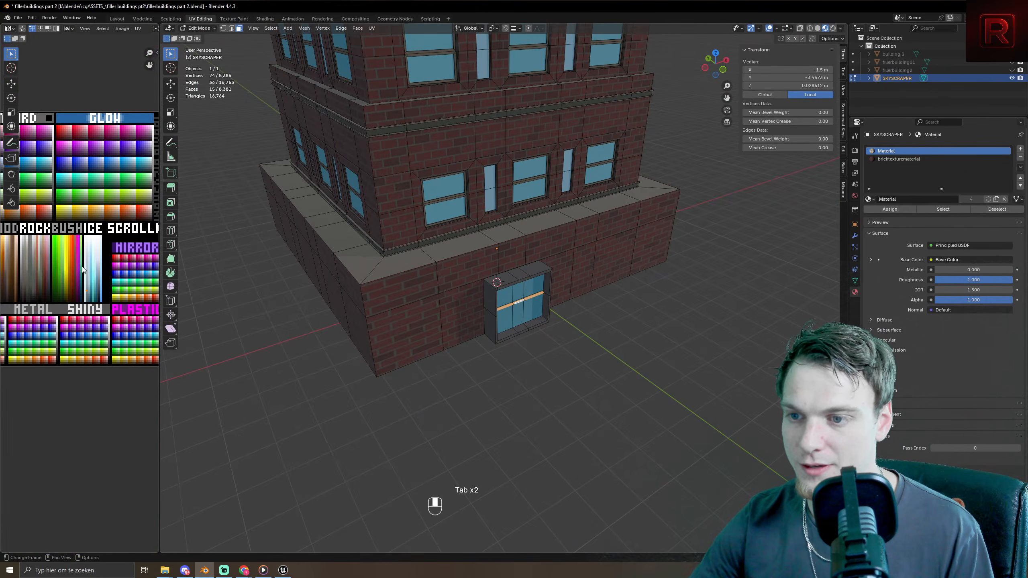
key(g)
click(27, 273)
key(Tab)
scroll(574, 339, up, 8)
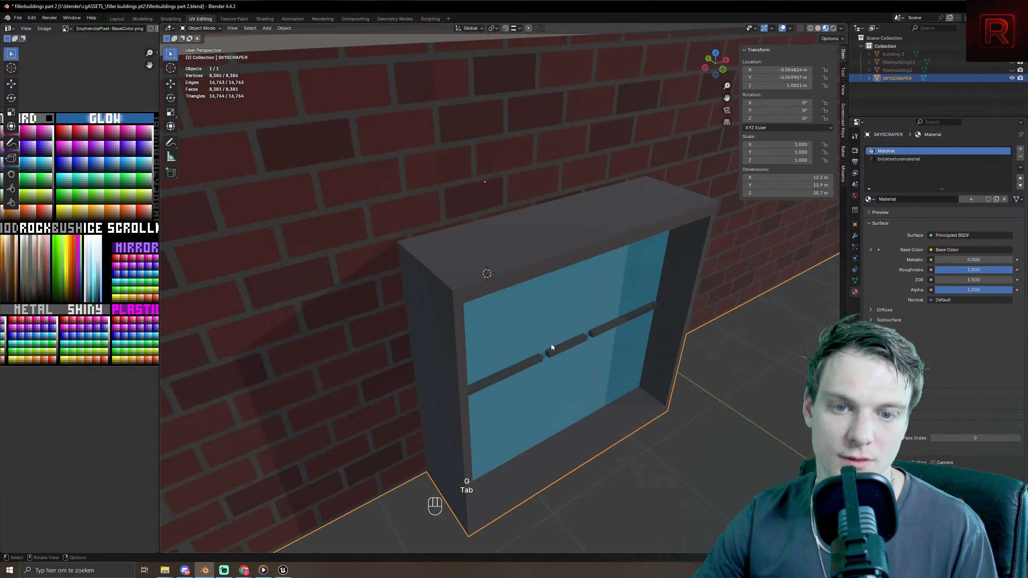
key(Tab)
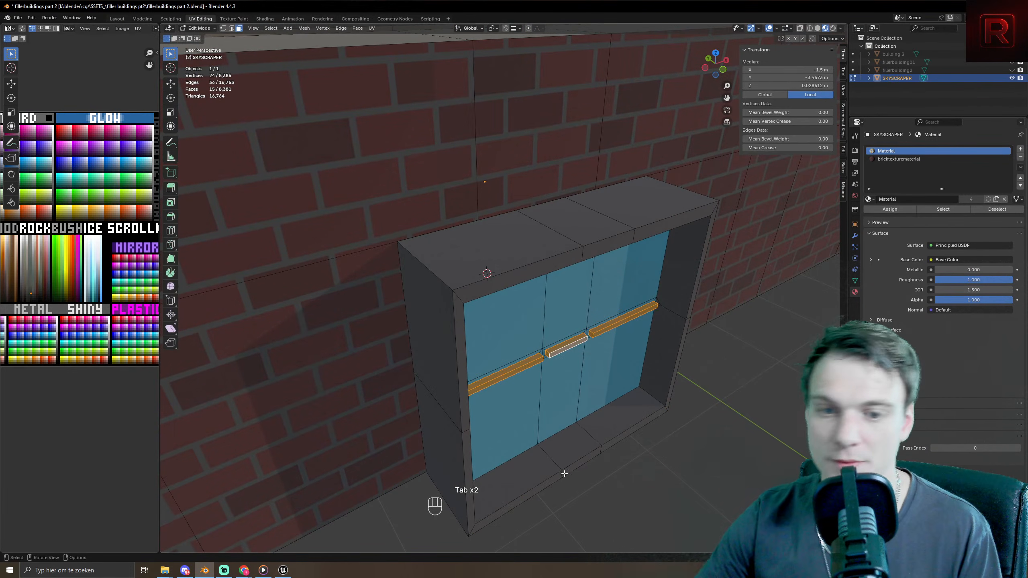
middle_drag(505, 376, 477, 360)
right_click(449, 350)
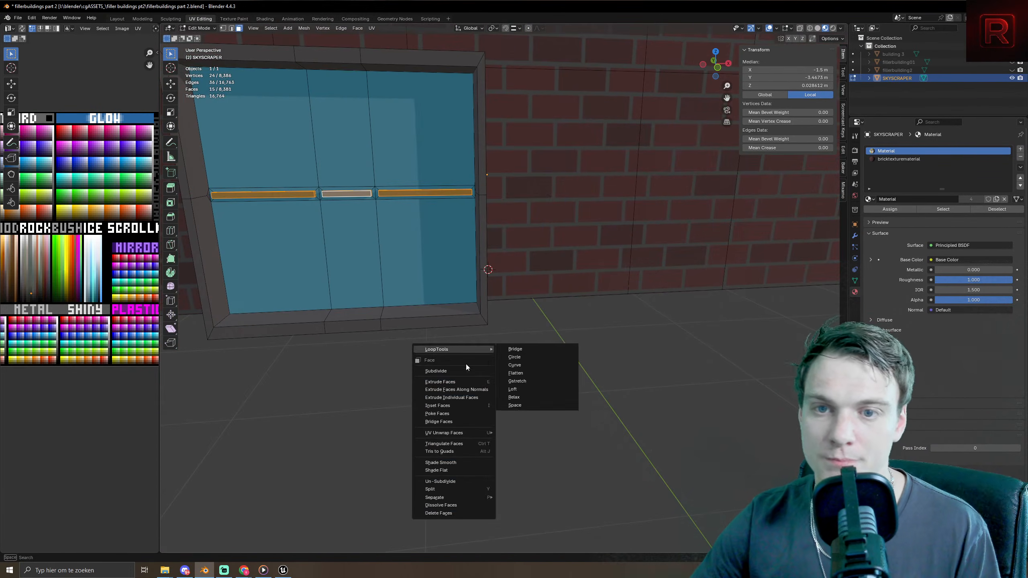
shift+middle_drag(374, 259, 429, 250)
scroll(429, 250, up, 4)
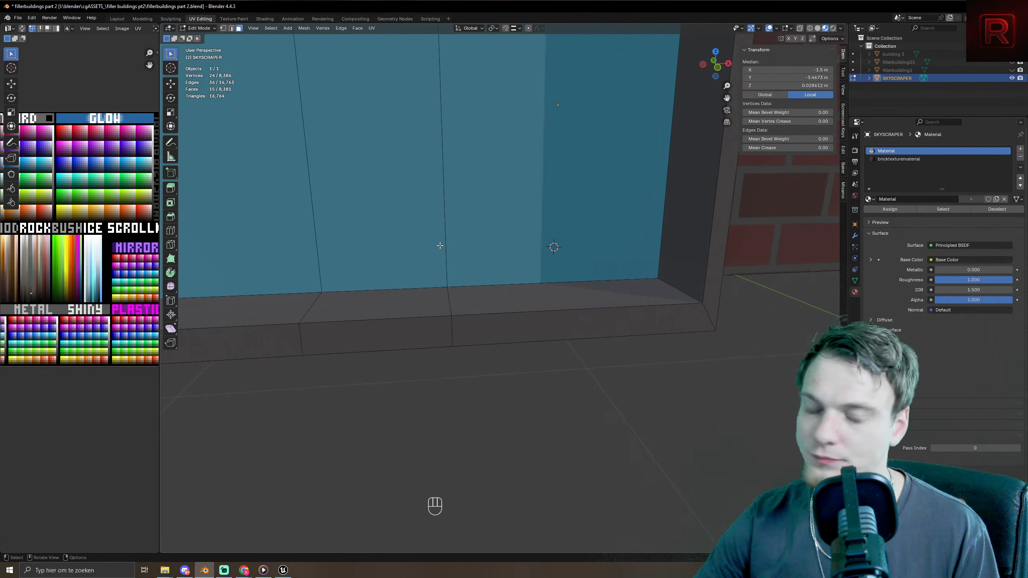
shift+scroll(435, 248, up, 2)
scroll(516, 303, up, 3)
scroll(428, 316, up, 3)
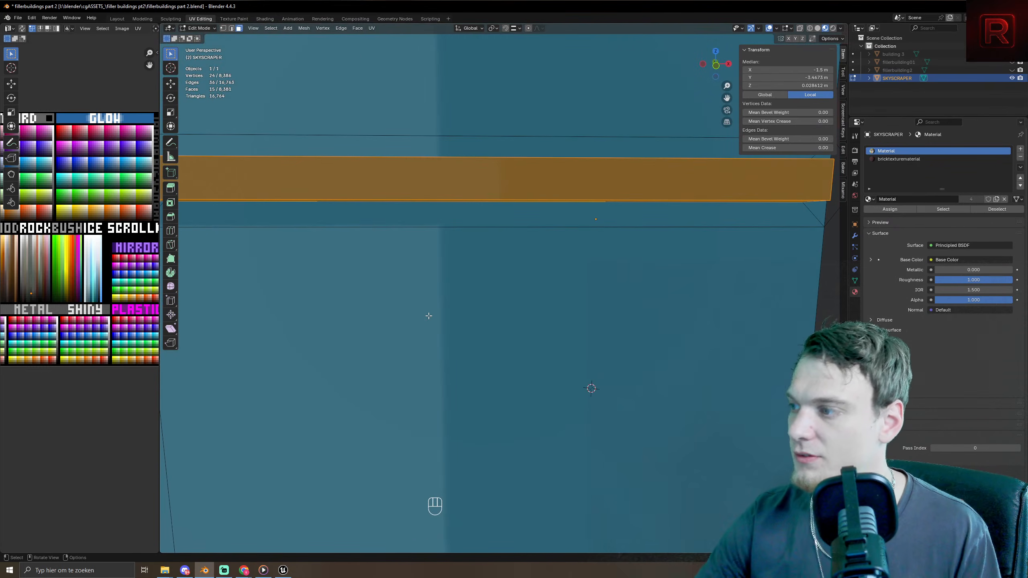
- Select the underside faces of the three bars and extrude them downward by about 0.076 m
scroll(477, 289, down, 5)
middle_drag(471, 275, 467, 252)
click(447, 117)
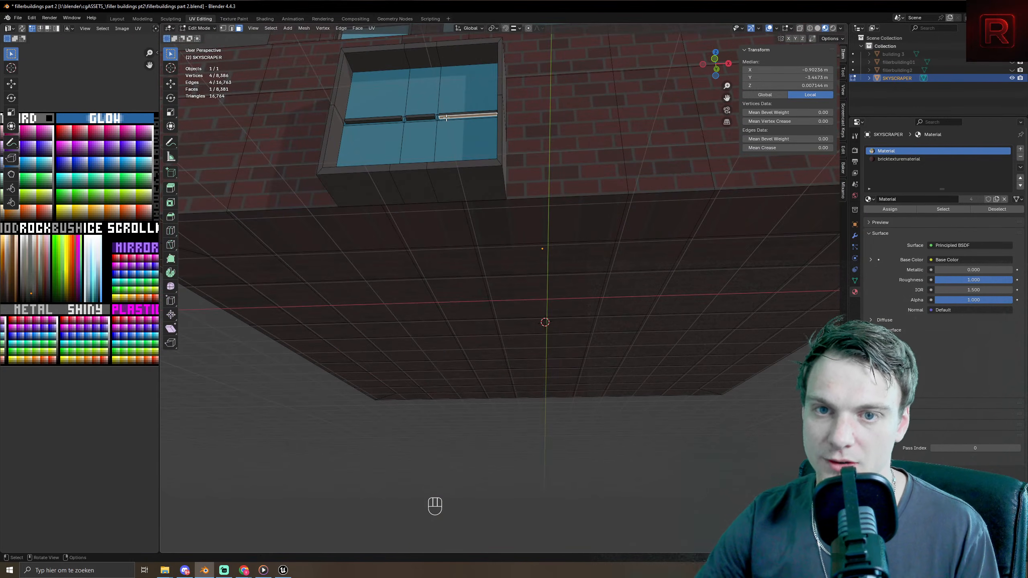
shift+click(420, 117)
shift+click(373, 123)
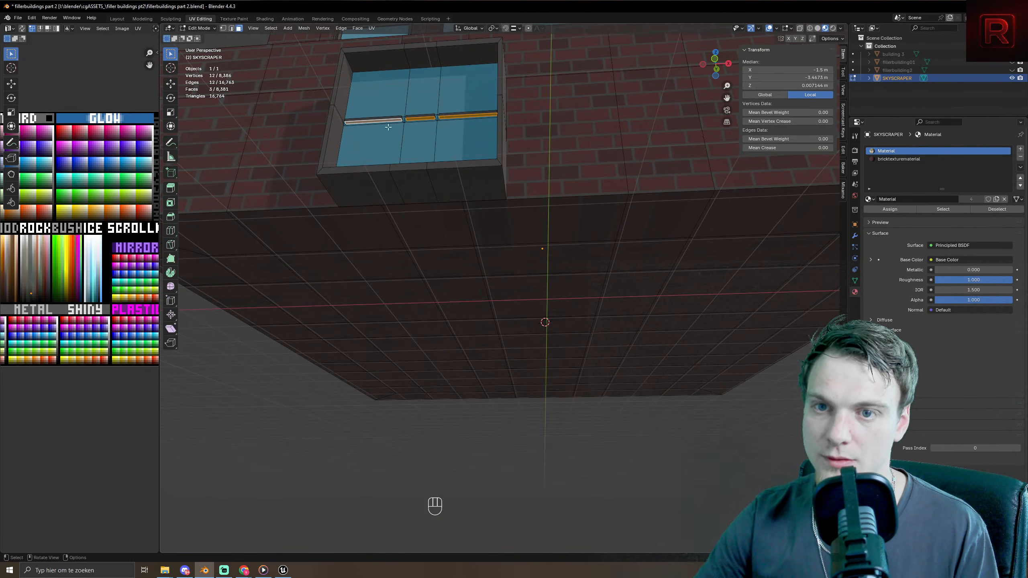
key(e)
click(388, 128)
middle_drag(388, 129, 562, 279)
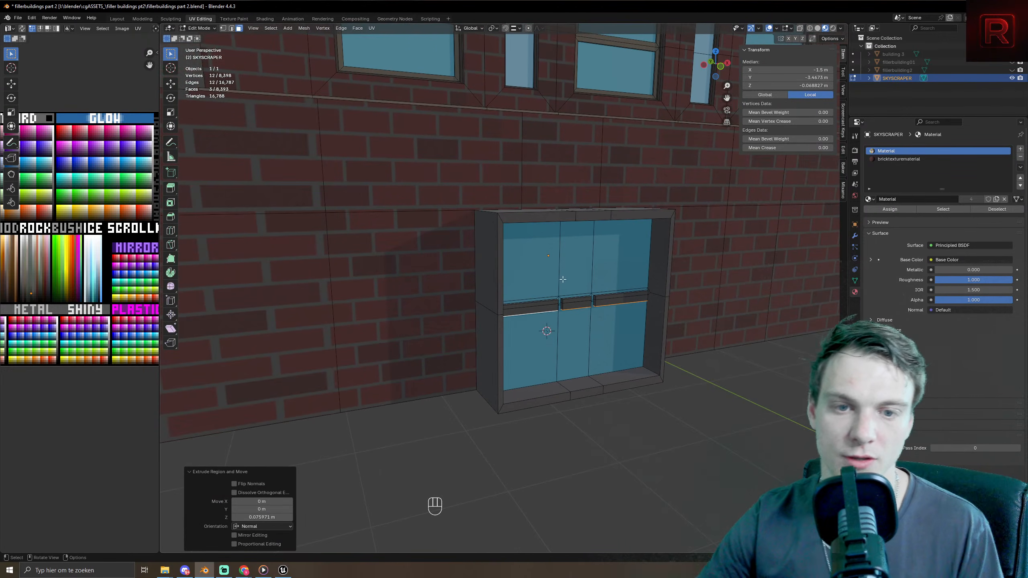
- Select the front faces of the three lowered bar sections and extrude them forward by about 0.07 m
click(606, 303)
shift+click(575, 305)
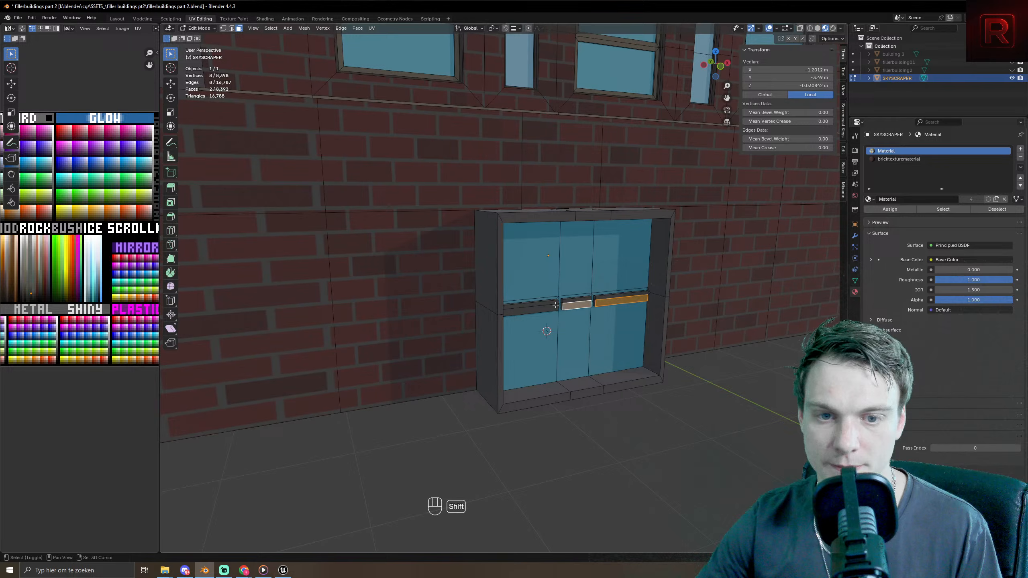
shift+click(527, 308)
key(e)
click(546, 323)
key(Tab)
scroll(547, 320, down, 3)
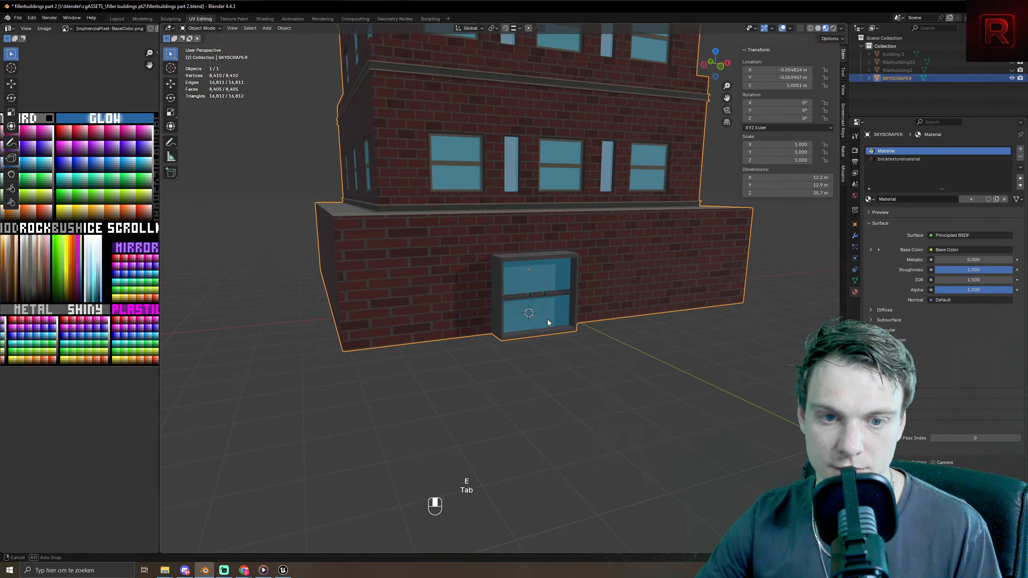
scroll(548, 320, down, 2)
scroll(527, 332, up, 10)
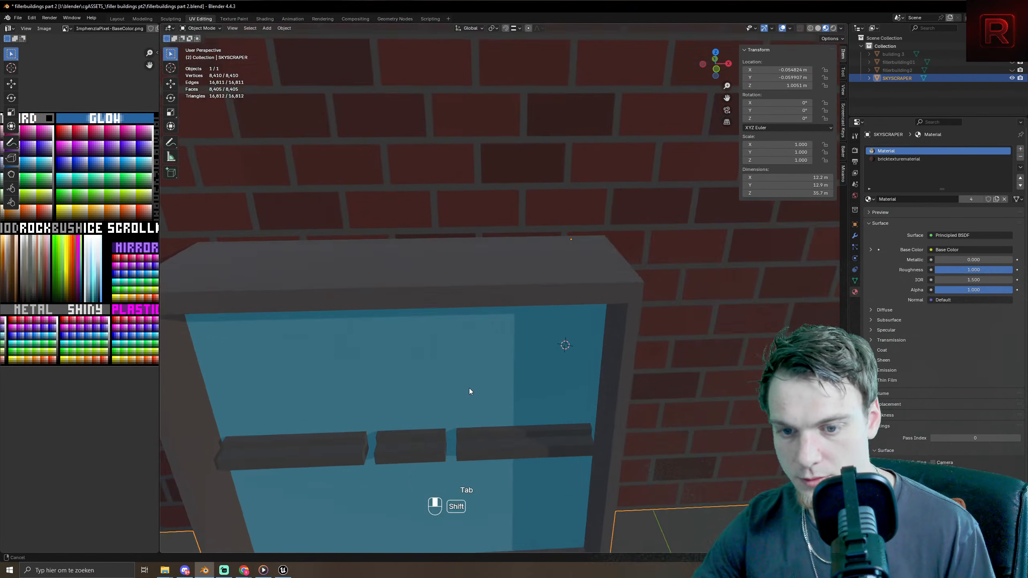
- Grow the selection to the sides of the protruding handle bars and move their UVs onto a dark orange shade of the BUSH gradient
key(Tab)
scroll(454, 401, down, 3)
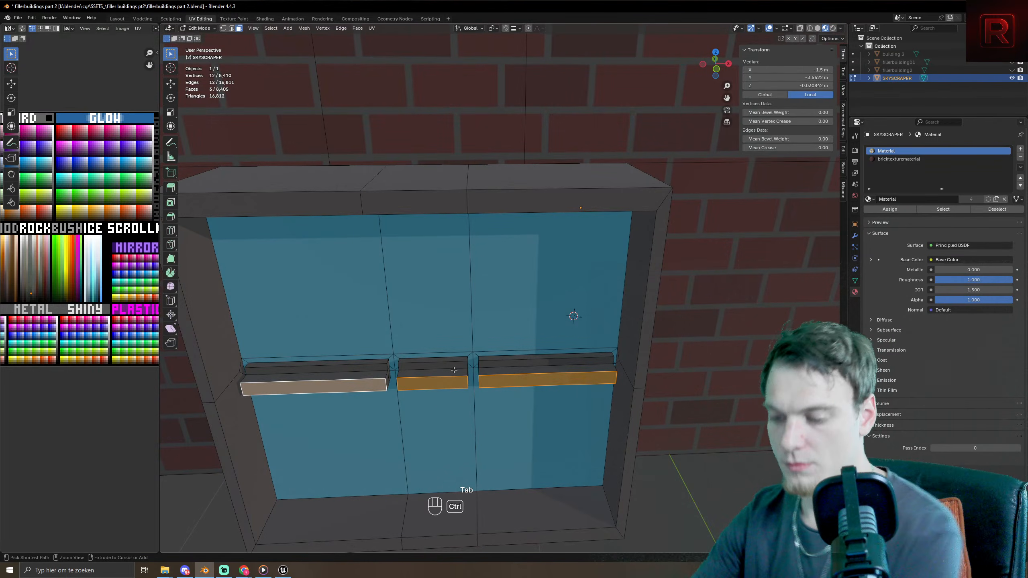
key(ctrl+KP_Add)
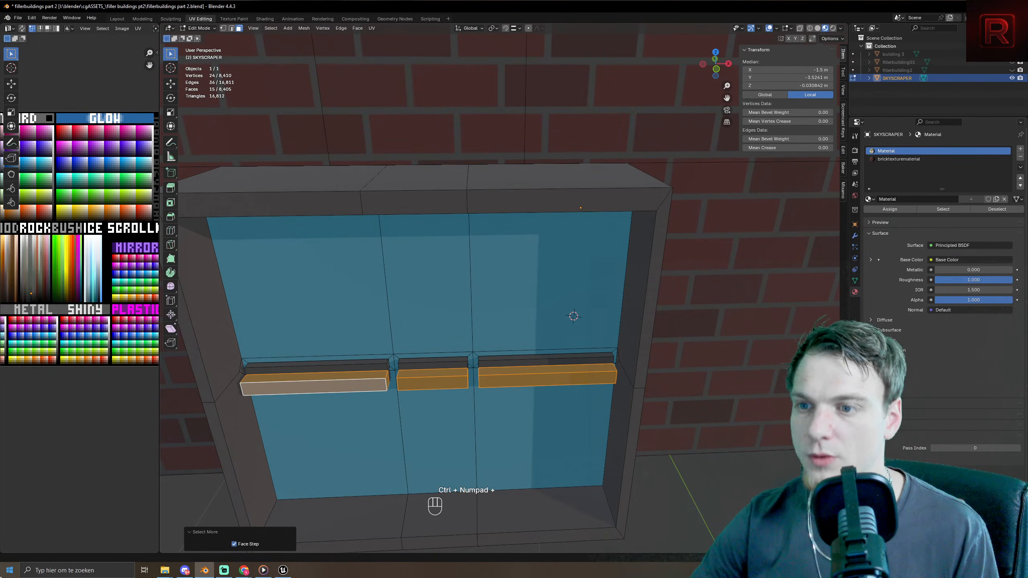
key(g)
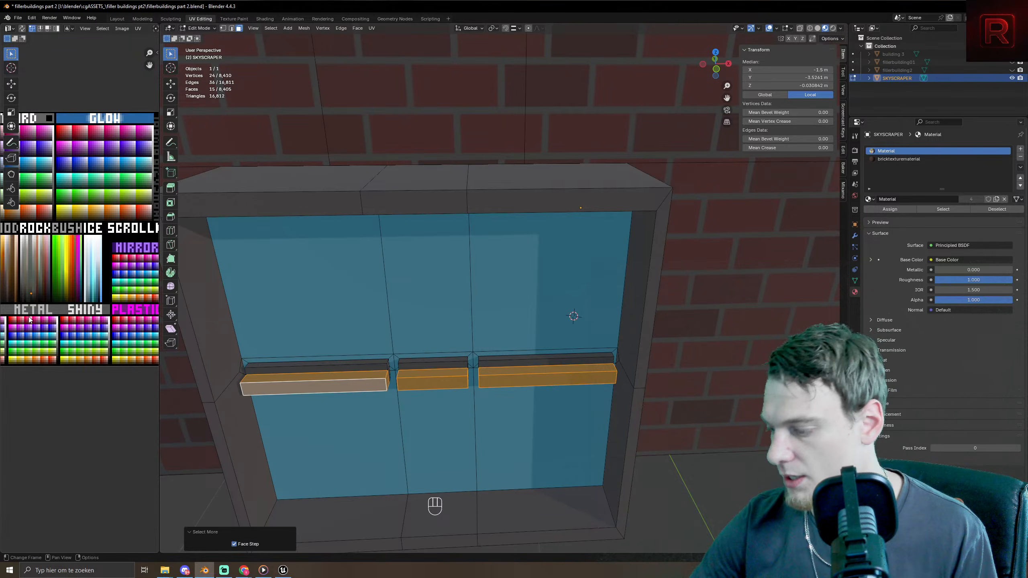
click(60, 320)
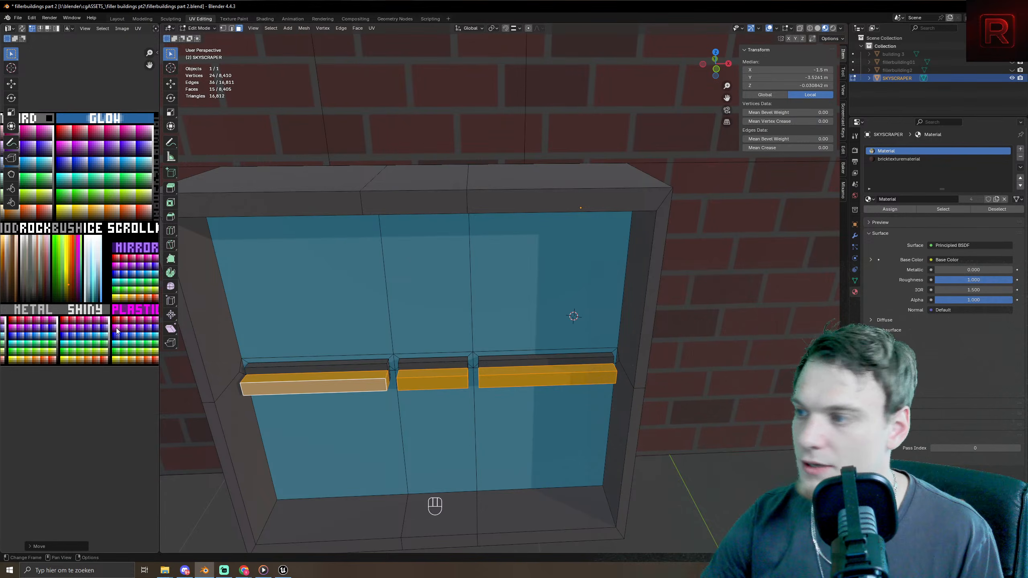
scroll(117, 330, up, 4)
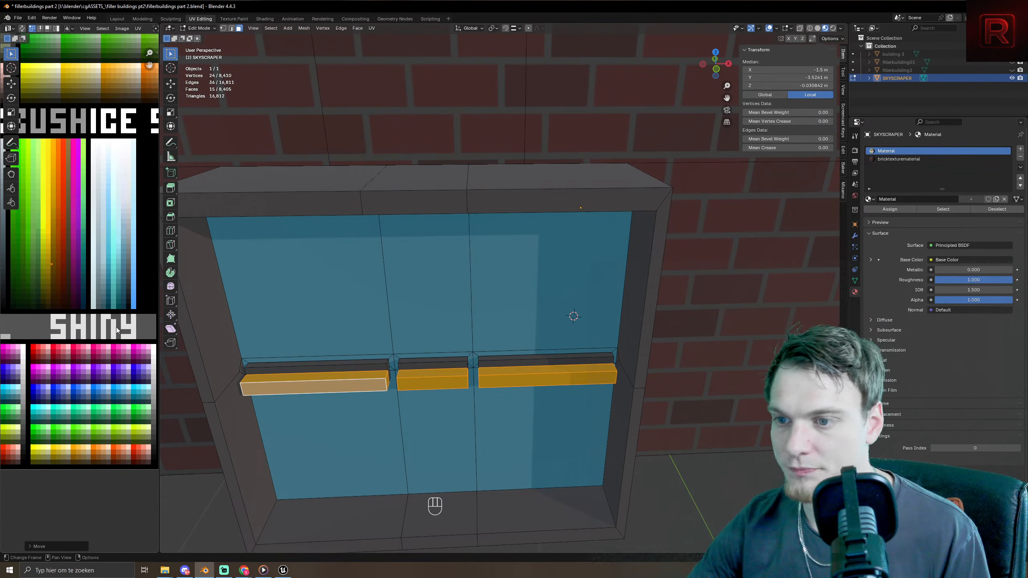
key(Tab)
key(Tab)
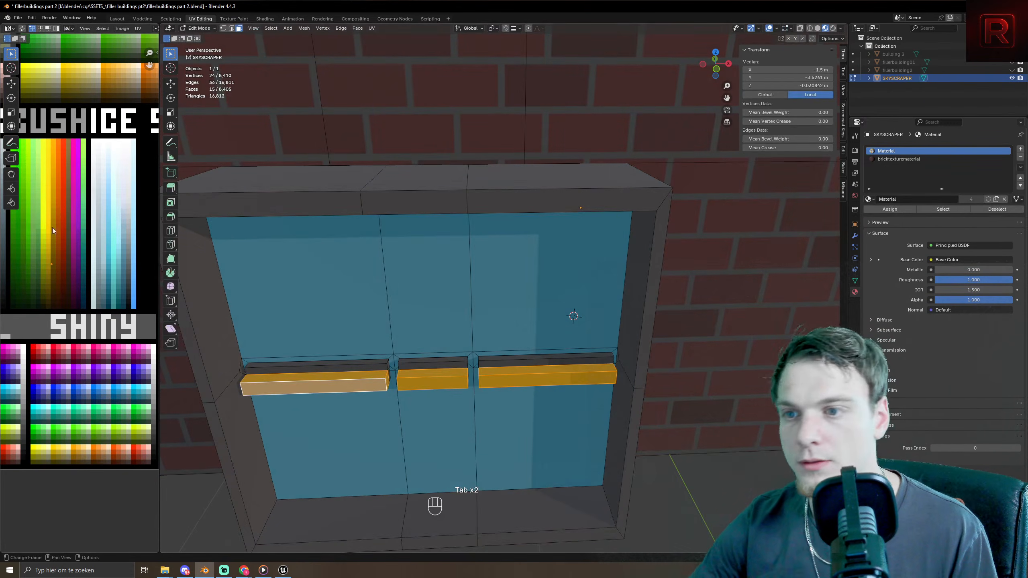
- Recolour the protruding handle bars yellow by moving their UVs within the BUSH gradient
scroll(55, 275, up, 4)
key(g)
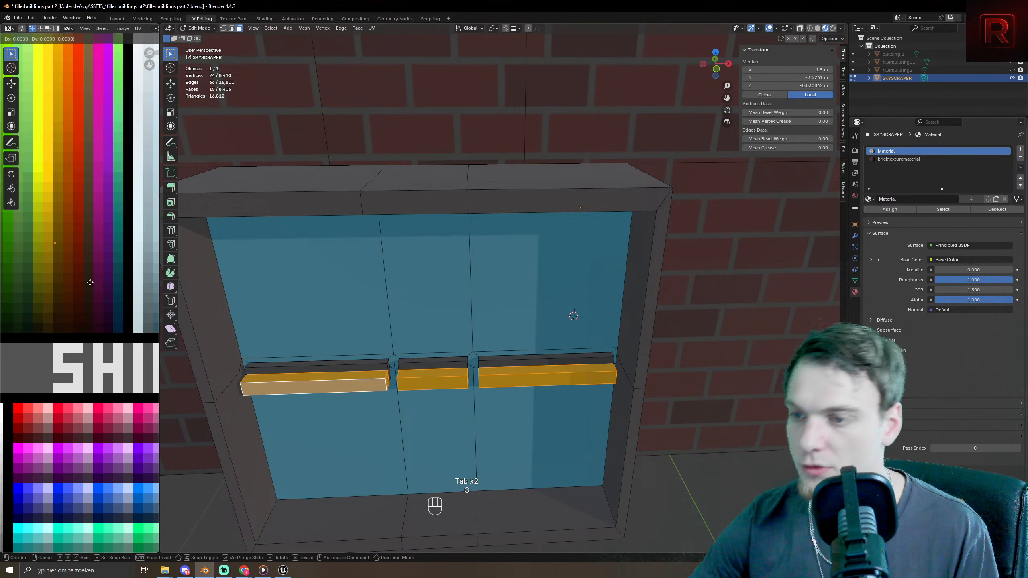
click(72, 274)
key(Tab)
scroll(400, 354, down, 6)
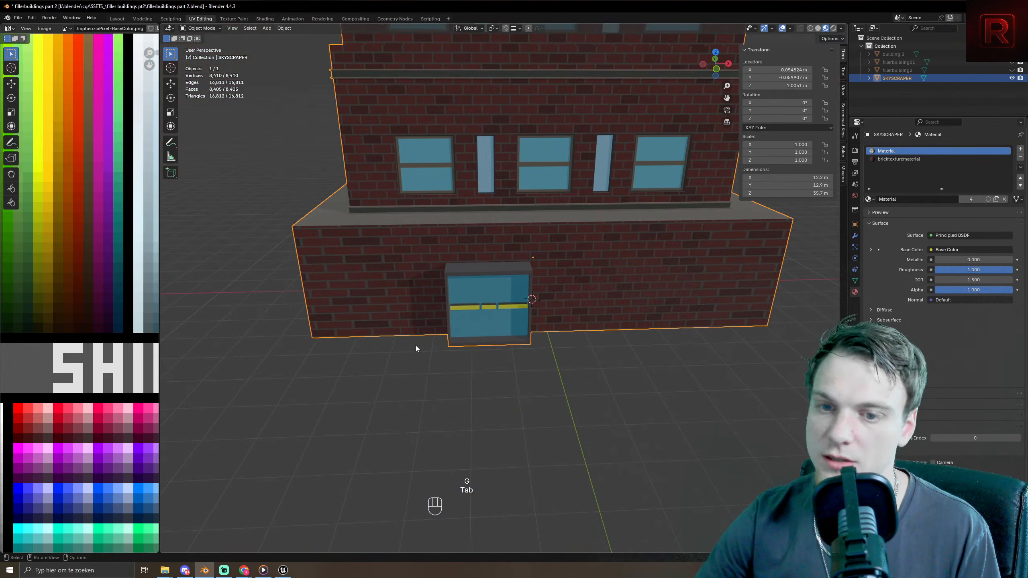
- Move the handle bars' UVs up to a brighter golden shade in the same gradient
scroll(415, 345, up, 5)
key(Tab)
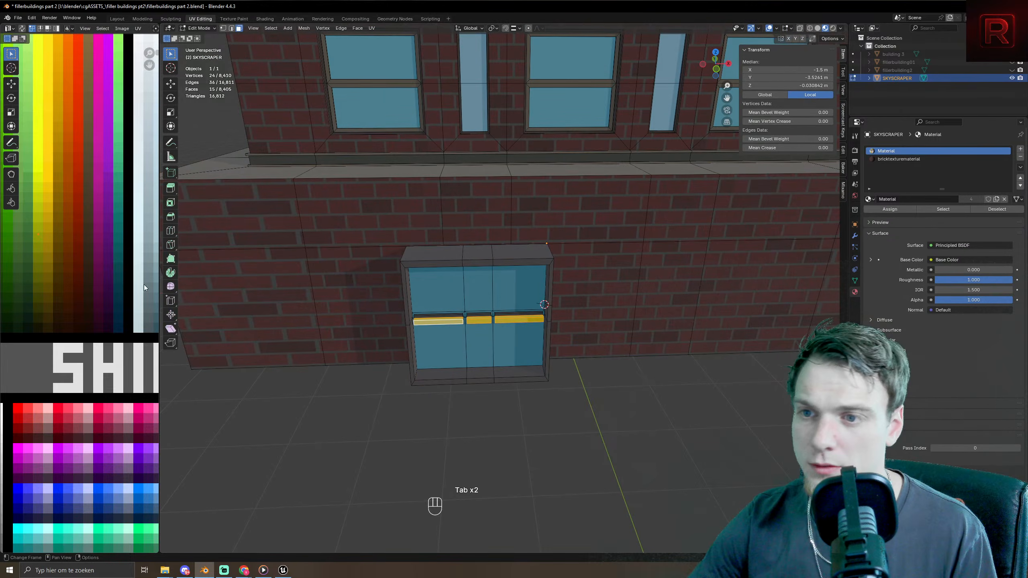
key(g)
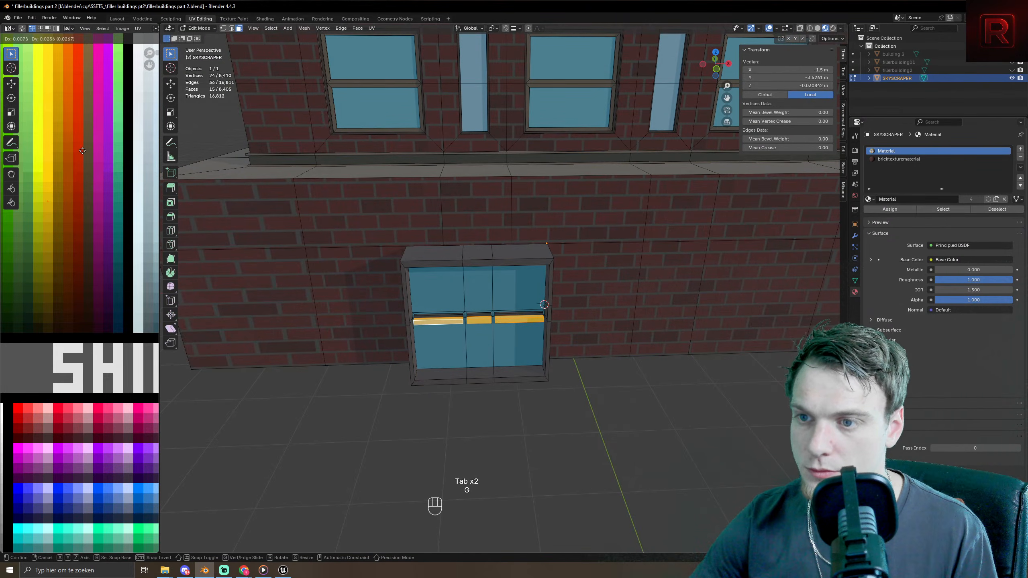
click(84, 150)
key(Tab)
scroll(540, 325, down, 2)
middle_drag(540, 325, 566, 335)
- Shift the handle bars' UVs down to a darker, olive-yellow shade in the same gradient
key(Tab)
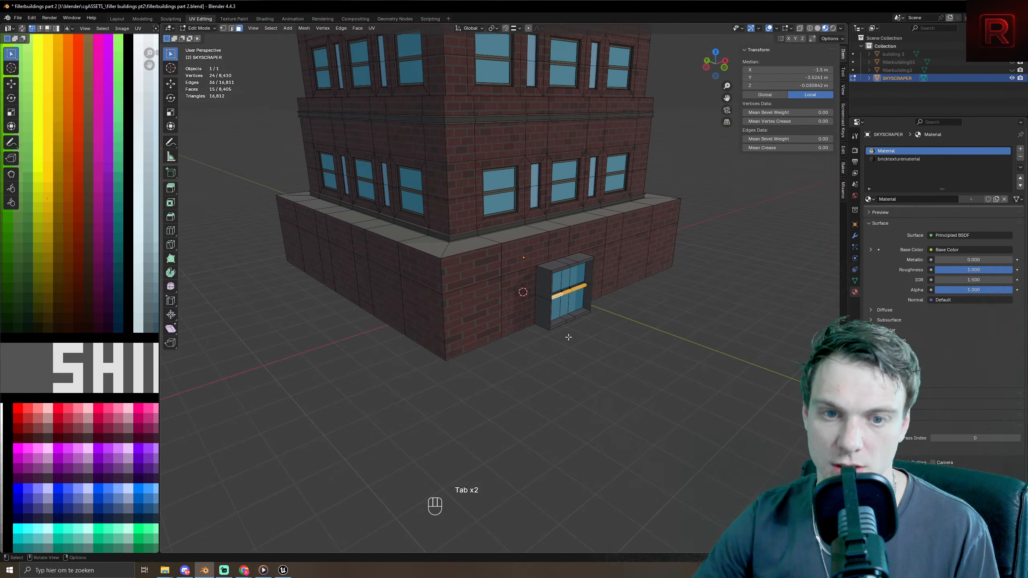
key(g)
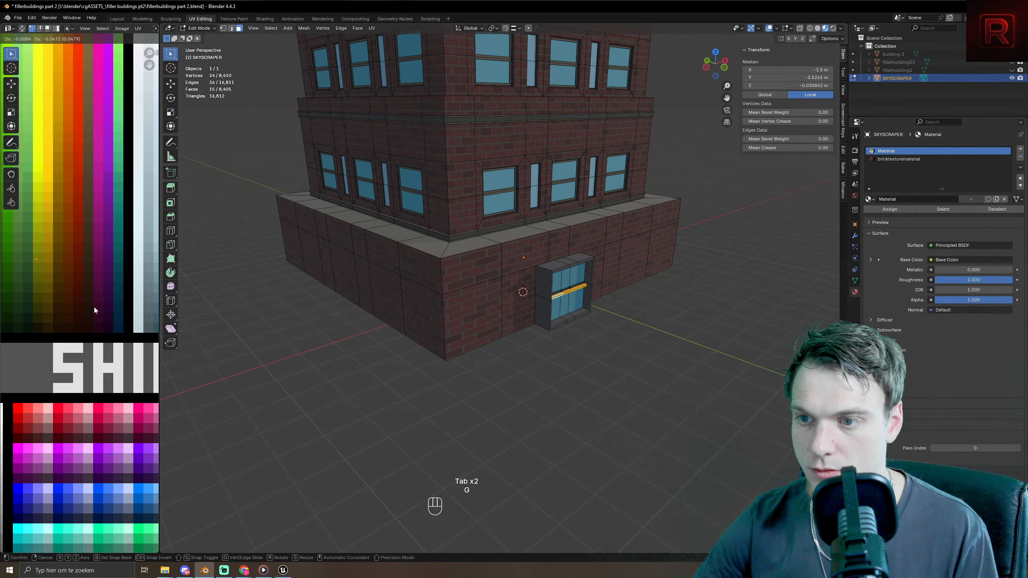
click(94, 307)
key(Tab)
- Examine the recoloured entrance handles up close and against the whole building
scroll(657, 336, up, 5)
middle_drag(656, 337, 553, 347)
scroll(602, 363, down, 5)
scroll(649, 340, down, 5)
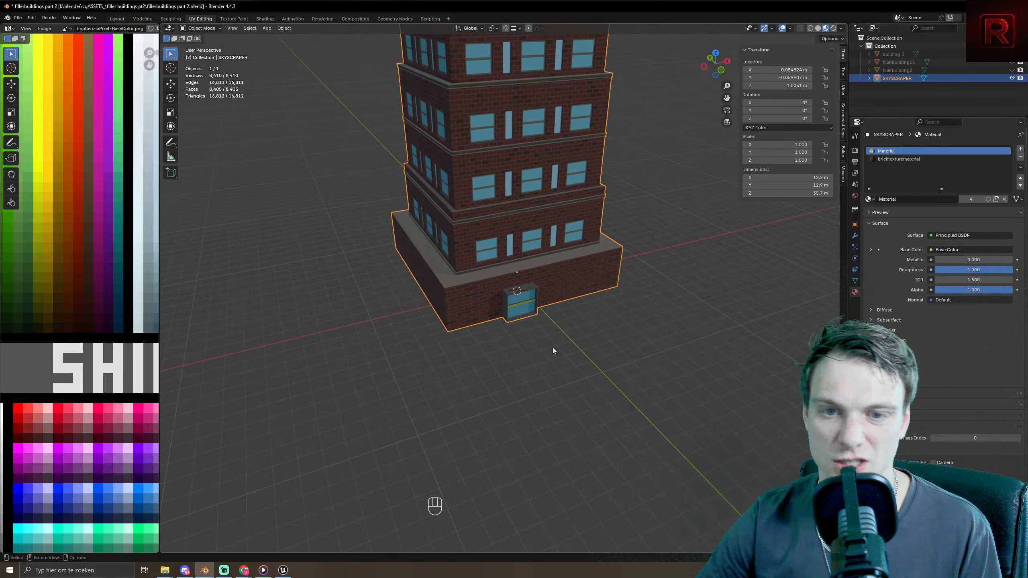
scroll(552, 347, up, 8)
middle_drag(588, 392, 592, 370)
scroll(648, 371, down, 6)
scroll(658, 365, down, 3)
- Select the entrance frame's front face loop and move it along Y toward the wall by about 0.15 m
key(Tab)
scroll(412, 327, up, 4)
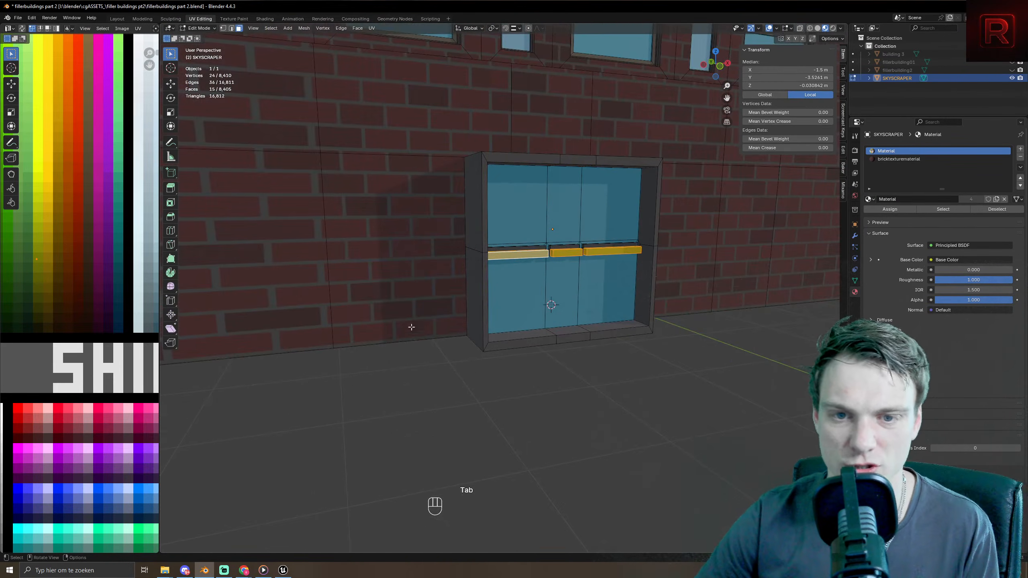
alt+click(483, 155)
middle_drag(483, 155, 547, 227)
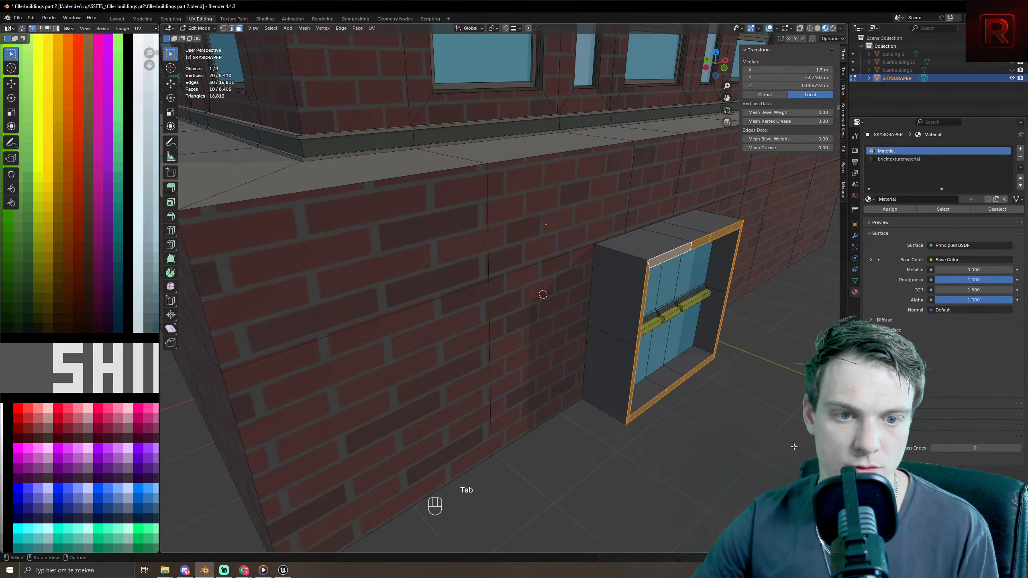
key(g)
key(y)
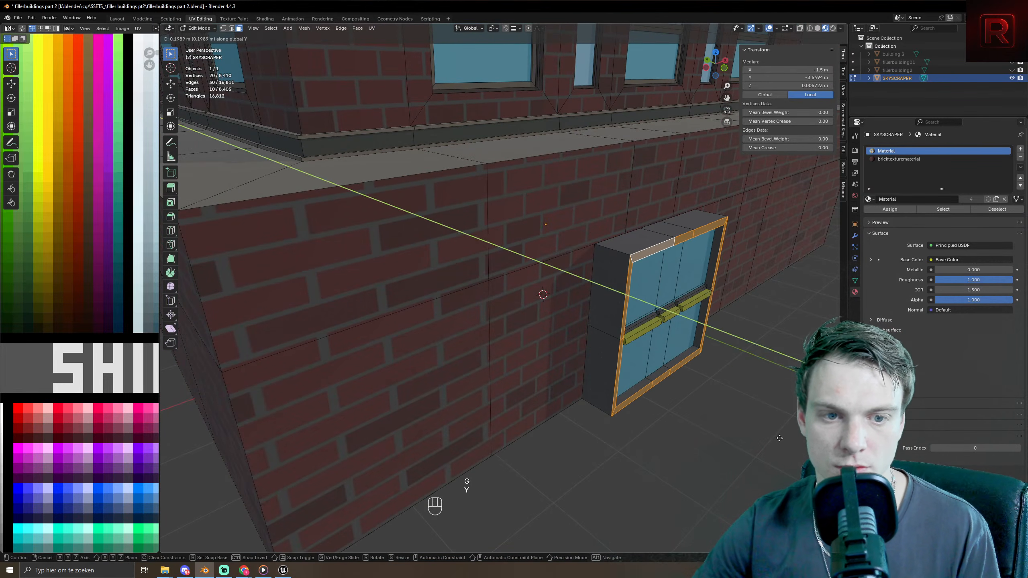
click(709, 386)
key(Tab)
key(Tab)
middle_drag(708, 386, 552, 206)
key(3)
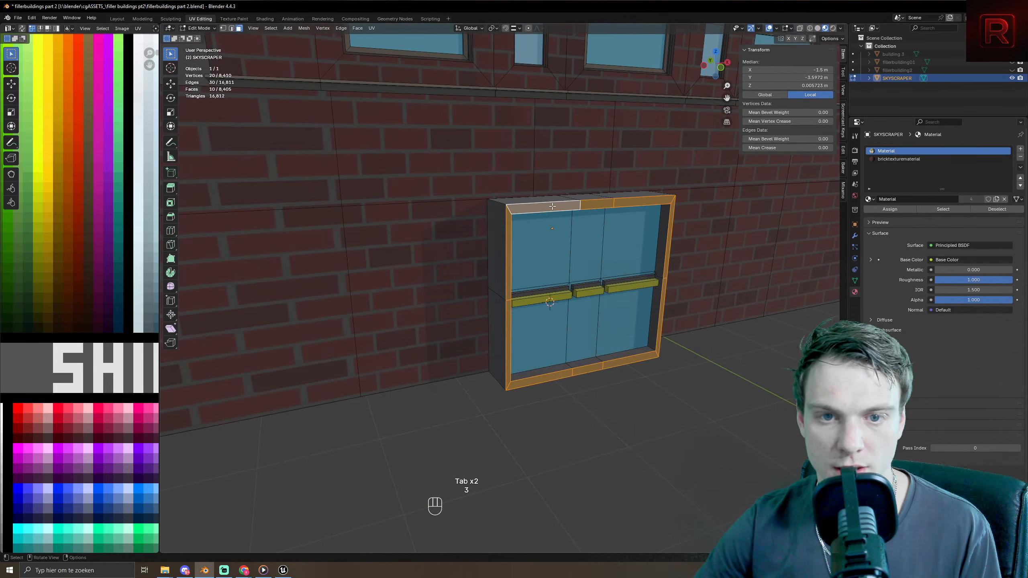
- Select the three upper front faces of the entrance frame and extrude them outward into a flat canopy
shift+click(589, 210)
shift+click(609, 203)
shift+click(636, 197)
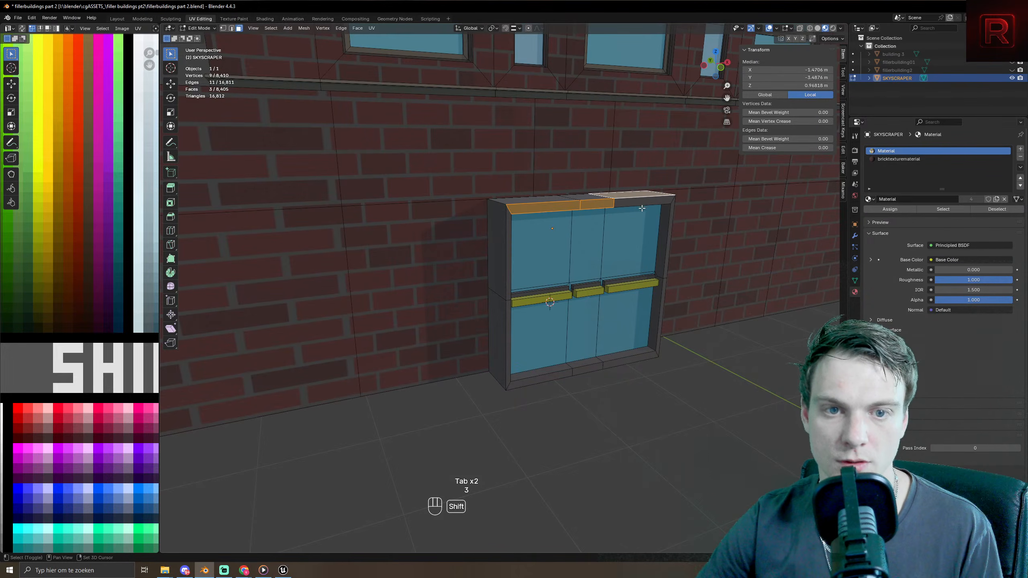
key(ctrl+z)
middle_drag(634, 210, 643, 296)
key(e)
click(711, 230)
- Extrude the canopy's six top faces upward by about 0.25 m and scale them inward to slope the canopy's sides
click(644, 297)
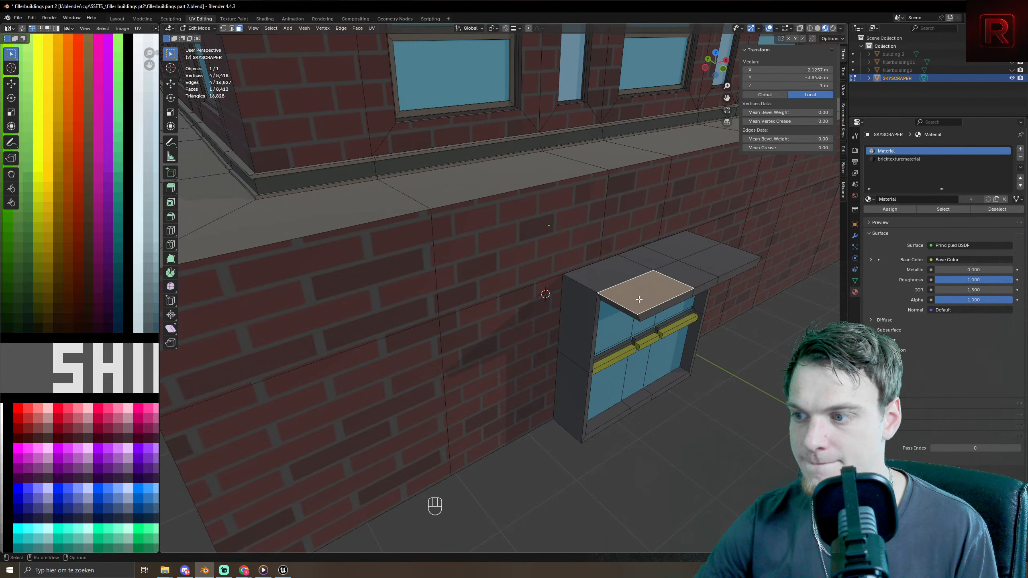
shift+click(688, 276)
shift+click(722, 260)
shift+click(700, 249)
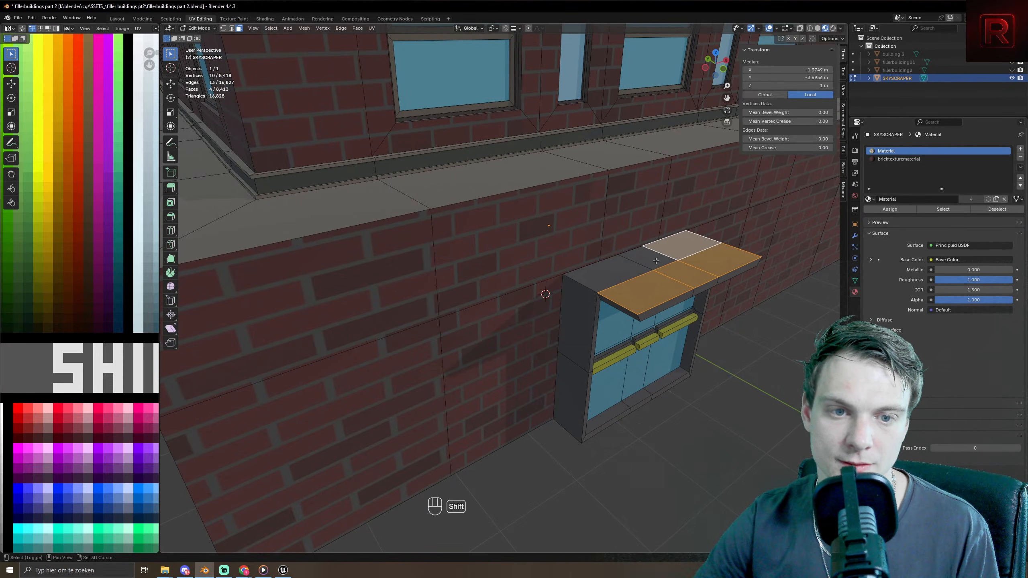
shift+click(648, 257)
key(e)
click(631, 268)
key(s)
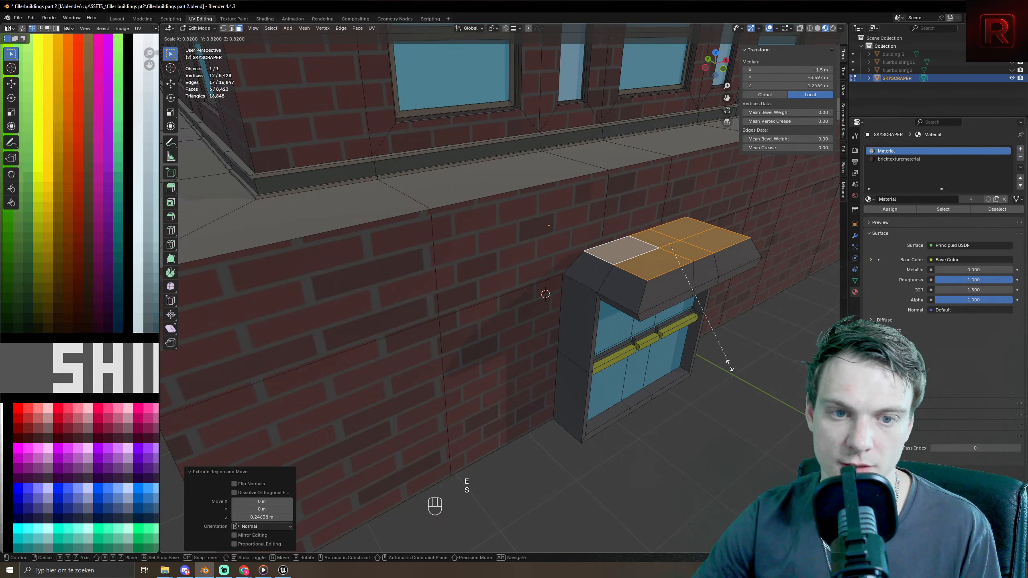
click(706, 378)
key(Tab)
scroll(687, 381, down, 5)
middle_drag(647, 386, 580, 363)
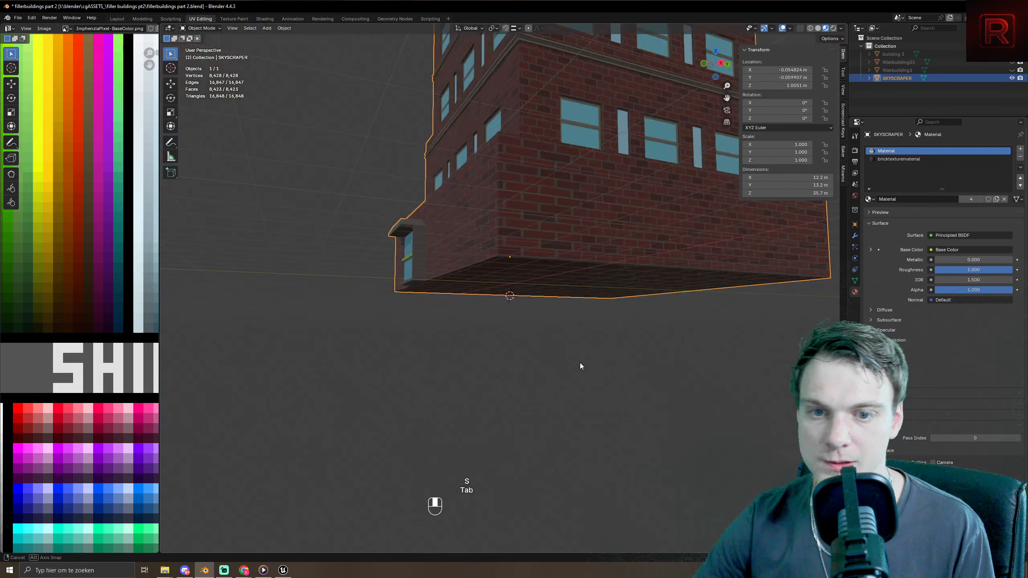
- Select the canopy's lower front lip faces and move them along Y toward the wall by about 0.16 m
key(Tab)
middle_drag(487, 310, 506, 344)
scroll(506, 343, up, 4)
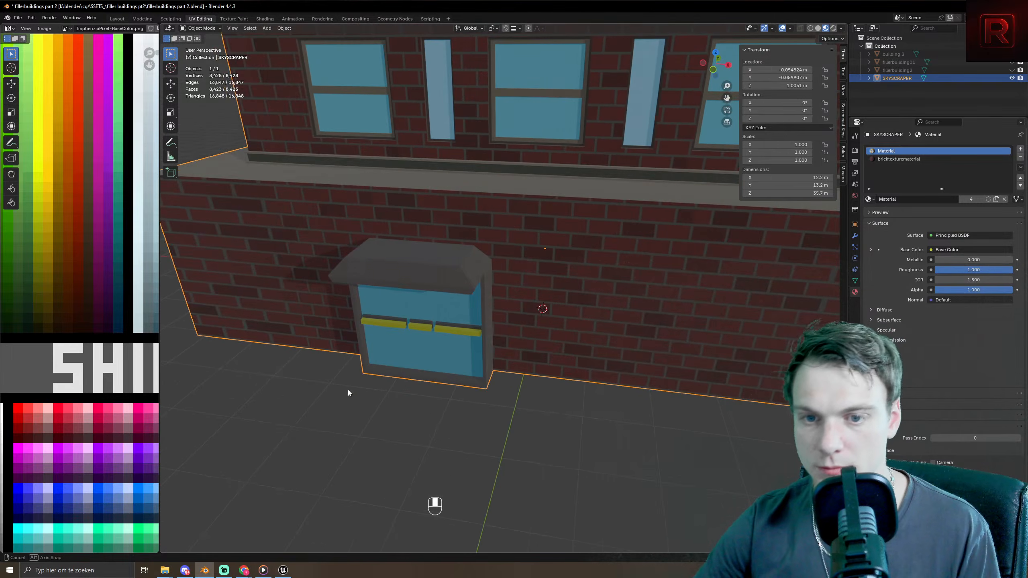
middle_drag(348, 390, 318, 207)
click(349, 234)
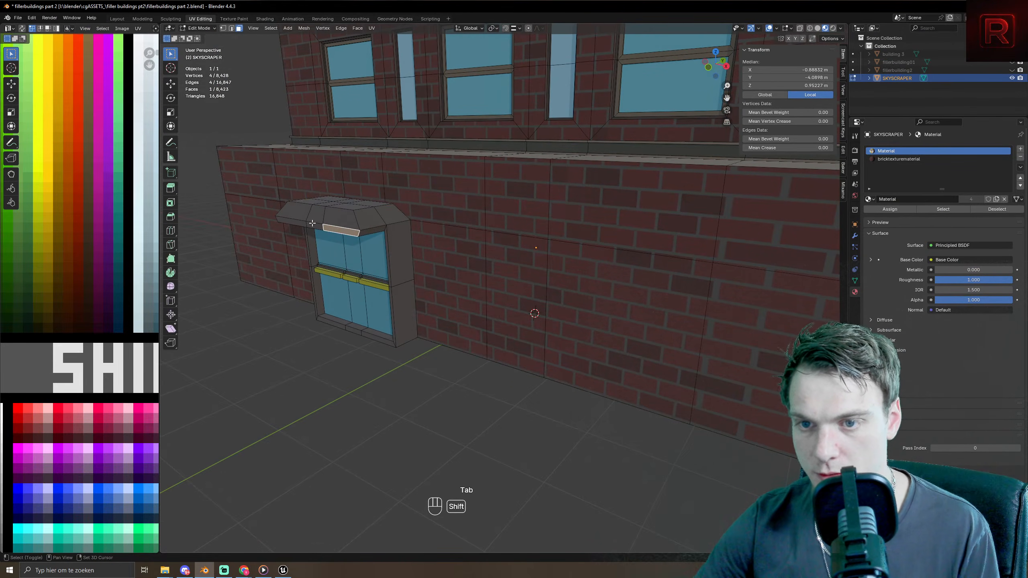
shift+click(295, 224)
key(g)
key(y)
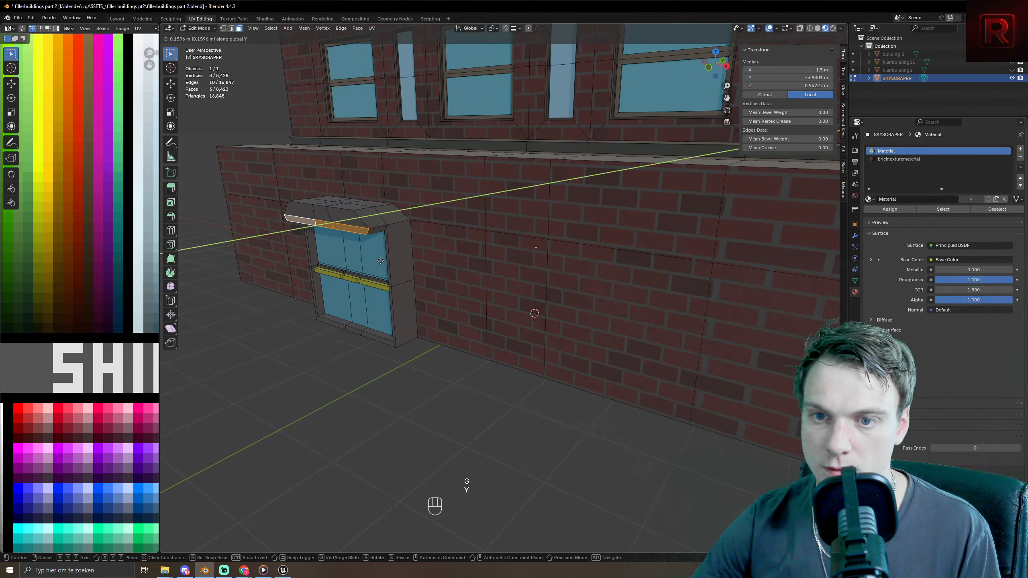
click(379, 260)
scroll(380, 261, down, 4)
key(Tab)
middle_drag(379, 260, 522, 357)
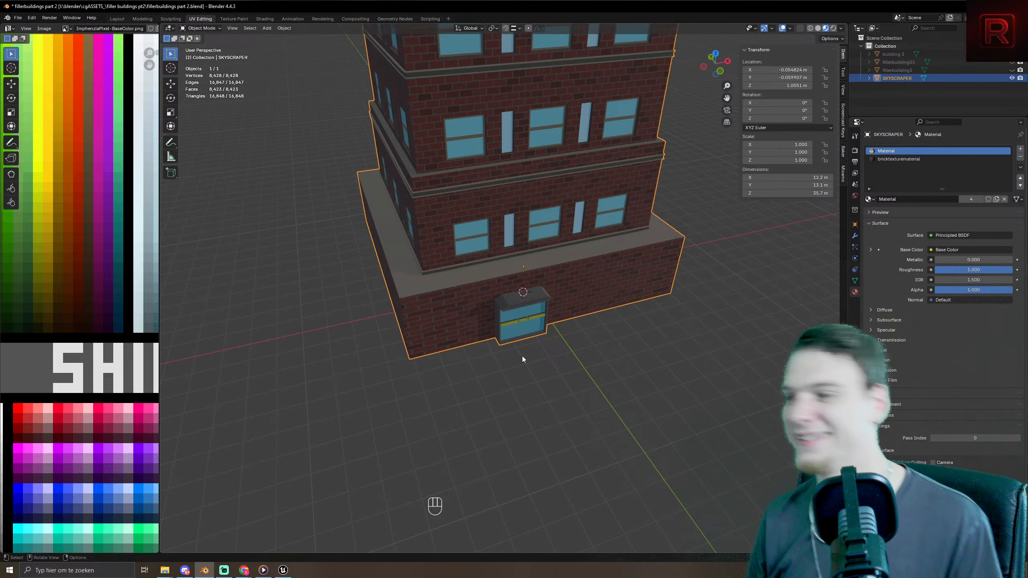
middle_drag(521, 359, 543, 320)
middle_drag(576, 381, 545, 366)
scroll(545, 367, up, 7)
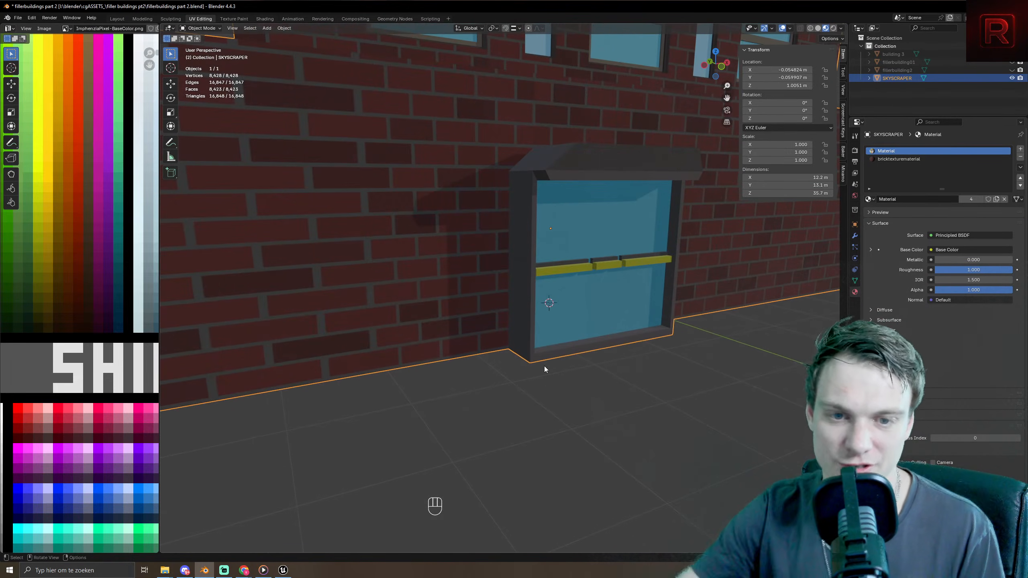
- Select the front faces of the three handle bars and move them along Y toward the glass by about 0.05 m
middle_drag(706, 285, 685, 286)
key(Tab)
click(574, 255)
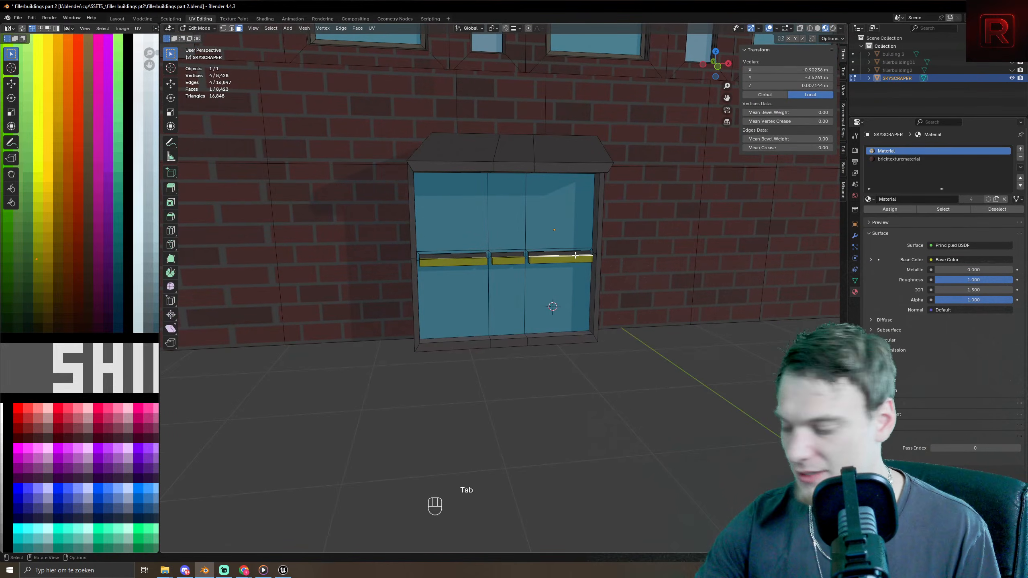
key(l)
click(562, 254)
scroll(557, 271, up, 4)
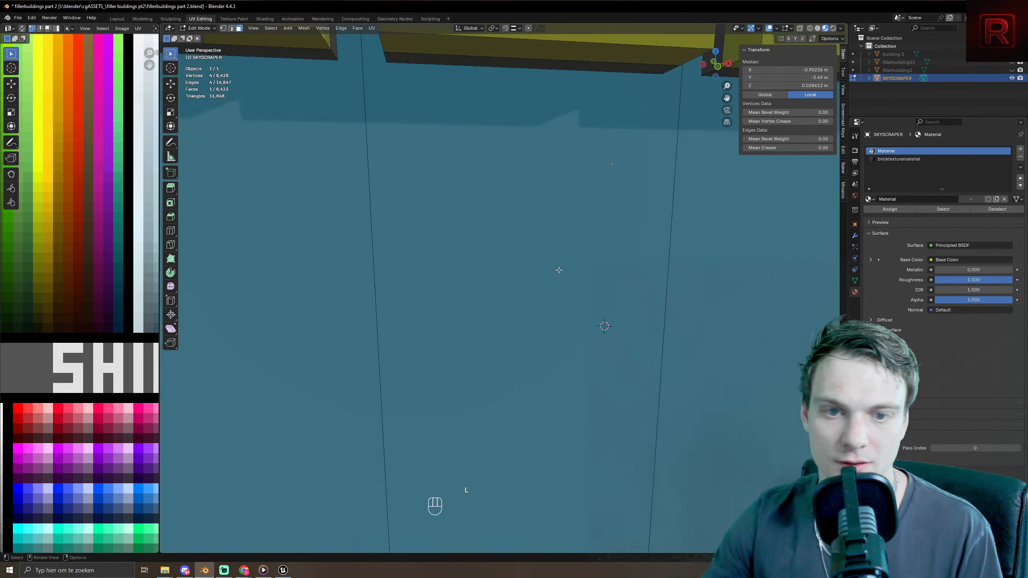
scroll(557, 271, down, 2)
middle_drag(557, 271, 558, 286)
click(609, 338)
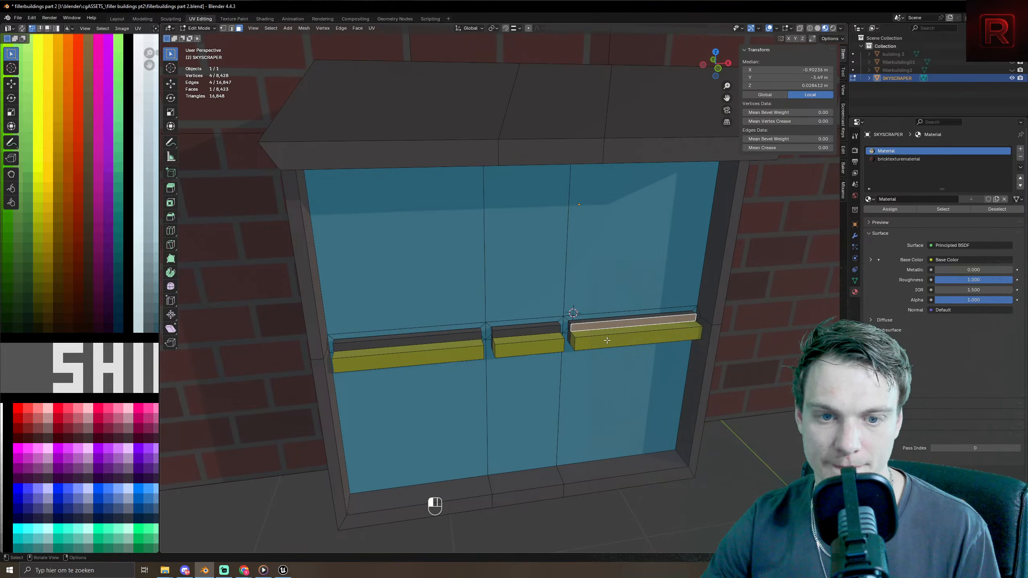
scroll(607, 336, down, 3)
shift+click(521, 328)
shift+click(431, 335)
middle_drag(431, 335, 567, 389)
key(g)
key(y)
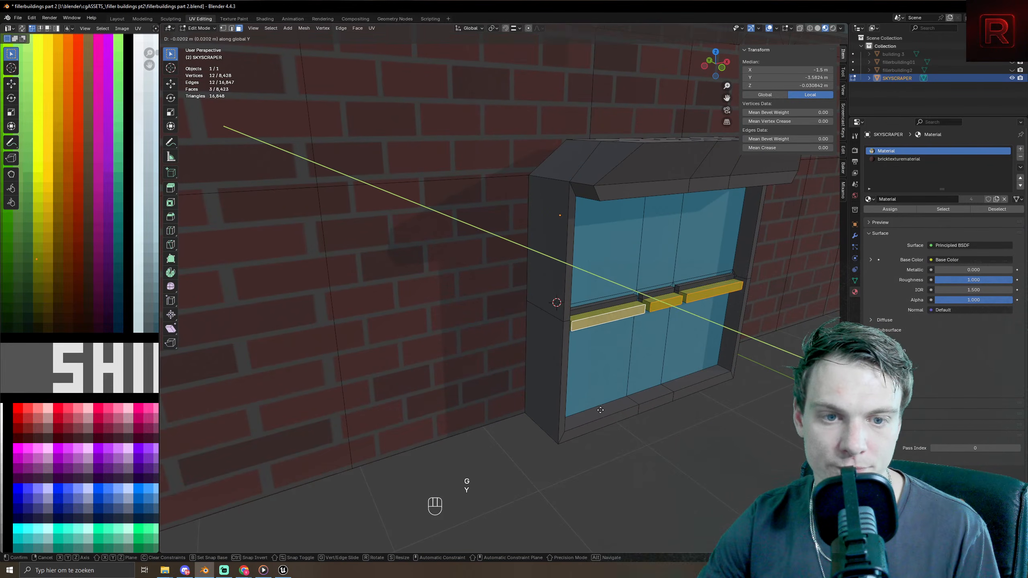
click(593, 407)
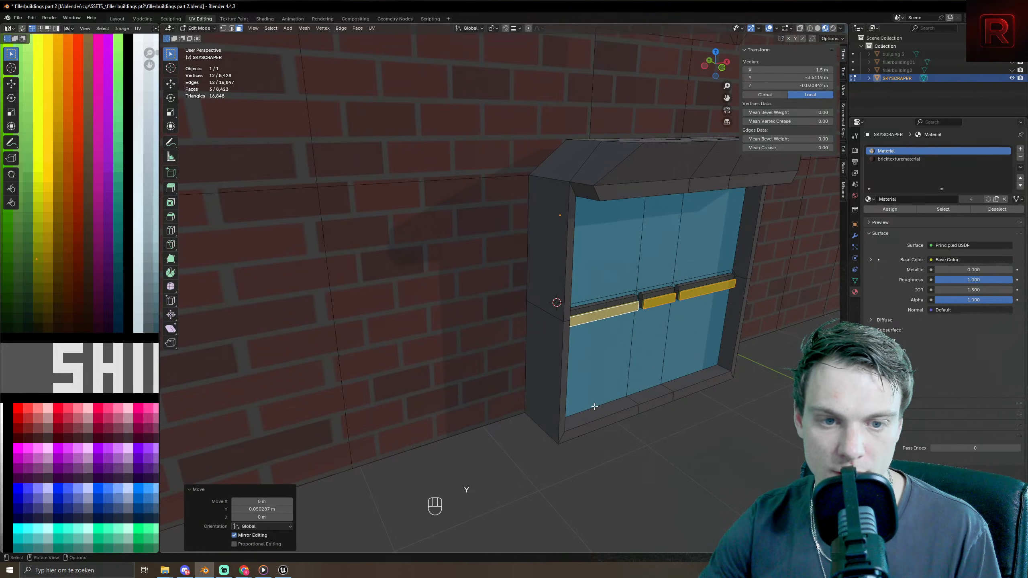
key(Tab)
scroll(673, 367, down, 5)
scroll(647, 380, up, 3)
scroll(587, 398, up, 5)
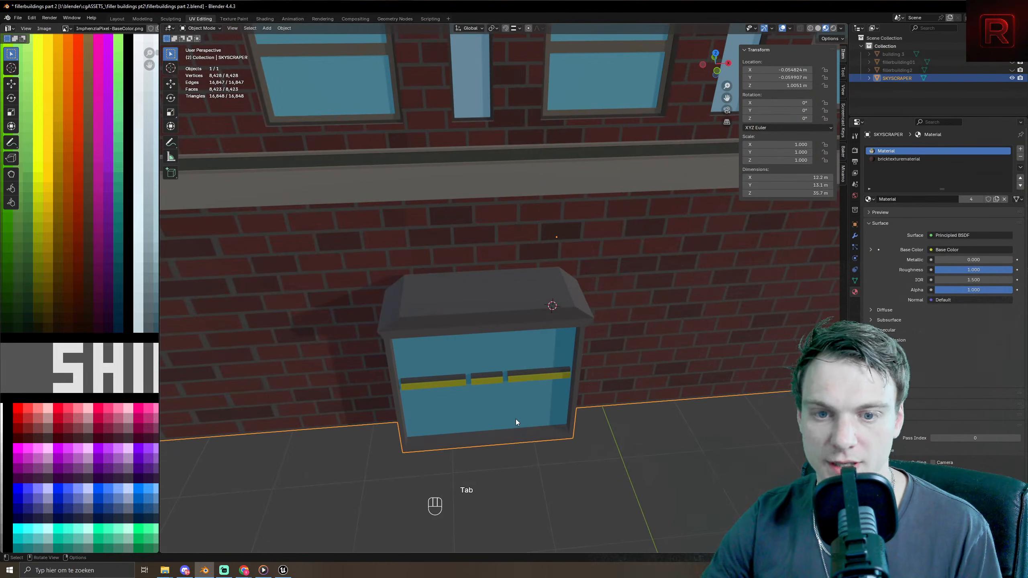
- Add a centred vertical loop cut through the middle of the entrance doors and canopy
shift+middle_drag(503, 427, 515, 303)
key(Tab)
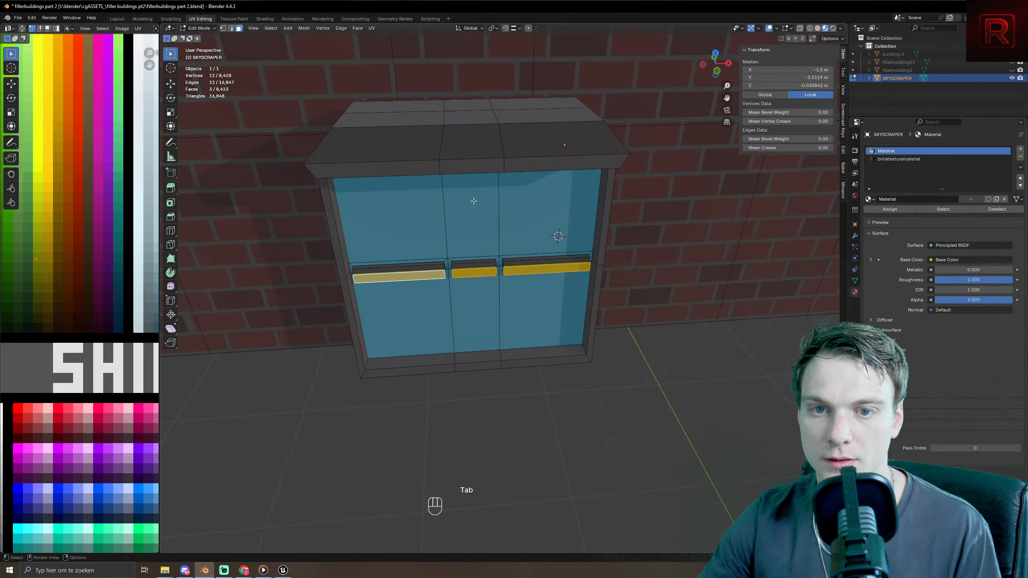
key(ctrl+r)
click(474, 187)
right_click(504, 226)
- Select the centre edges on the glass above and below the handle and bevel them into a very thin dividing strip
key(2)
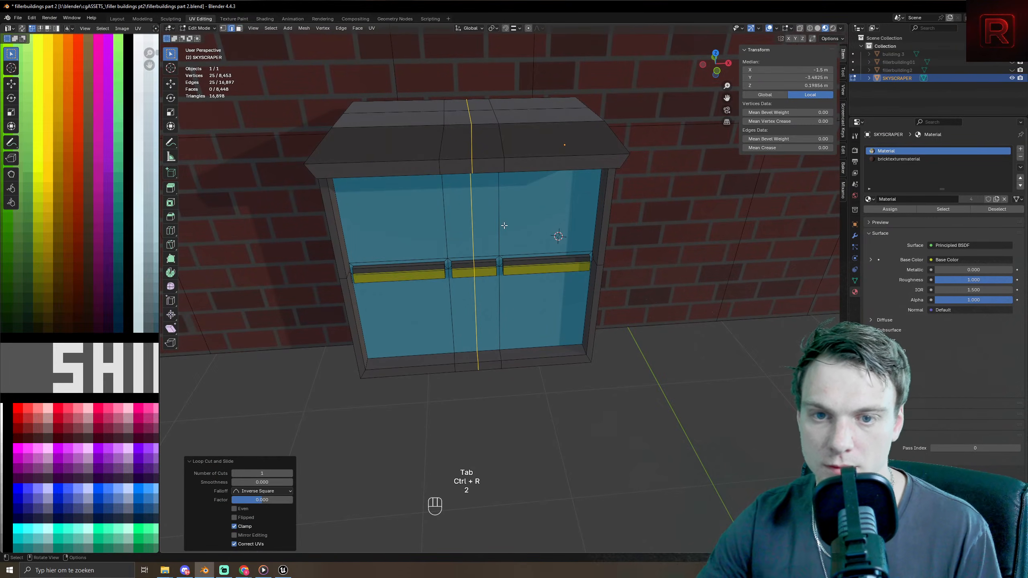
click(467, 225)
click(475, 308)
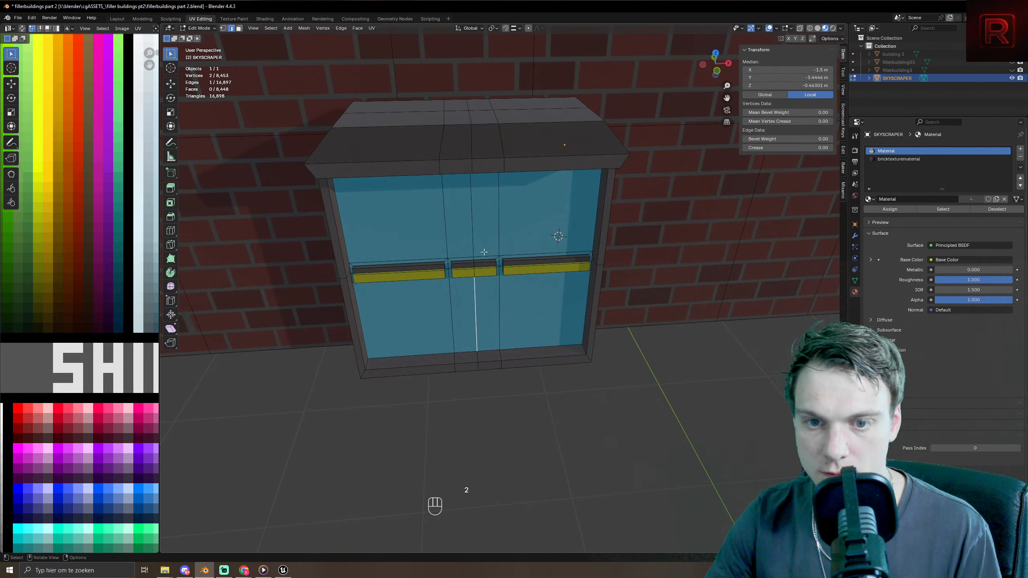
shift+click(471, 219)
key(ctrl+b)
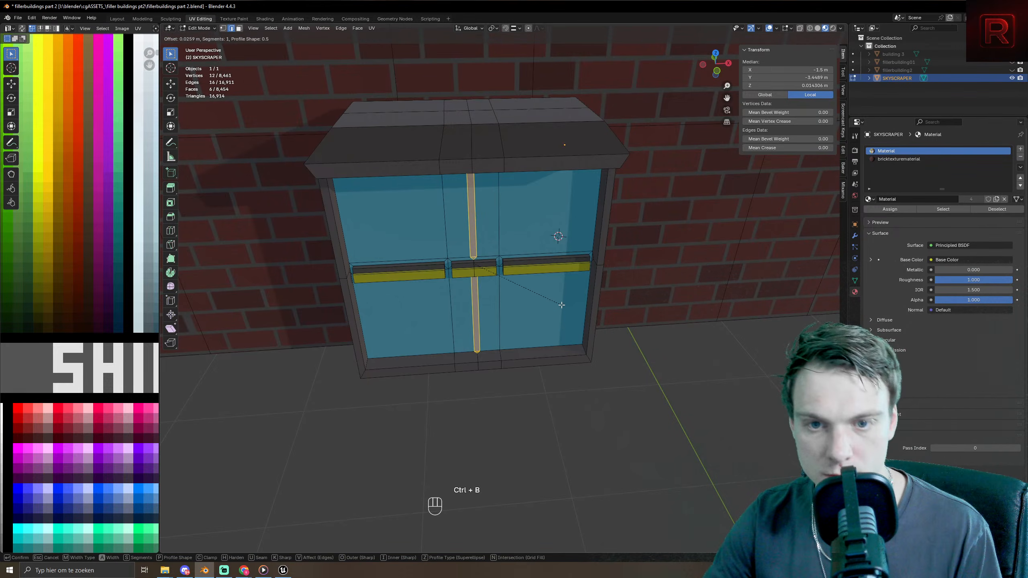
click(554, 306)
- Move the door divider's UVs onto a dark shade in the palette's gradient columns and save the file
scroll(111, 286, down, 6)
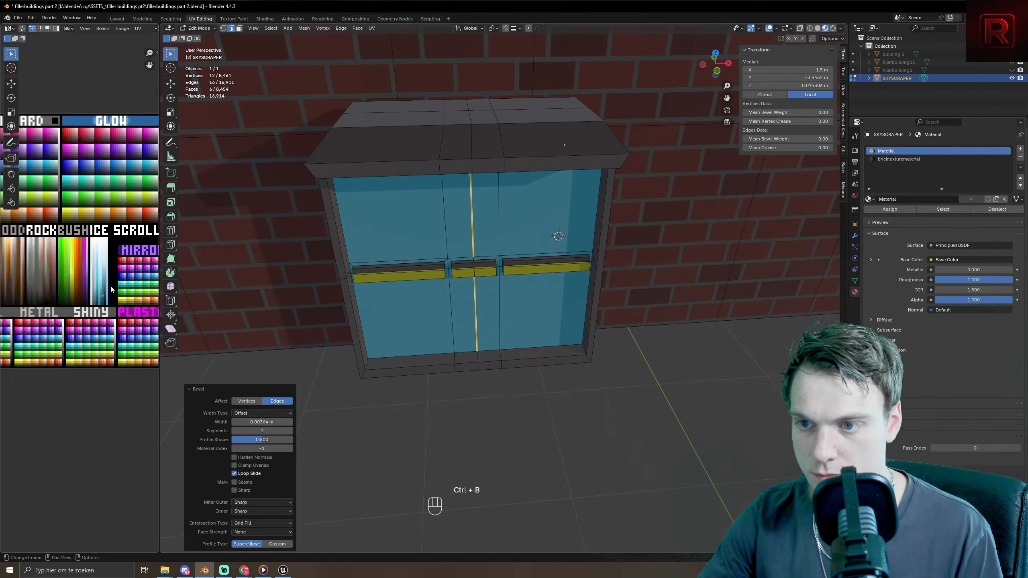
key(a)
key(g)
click(53, 291)
key(Tab)
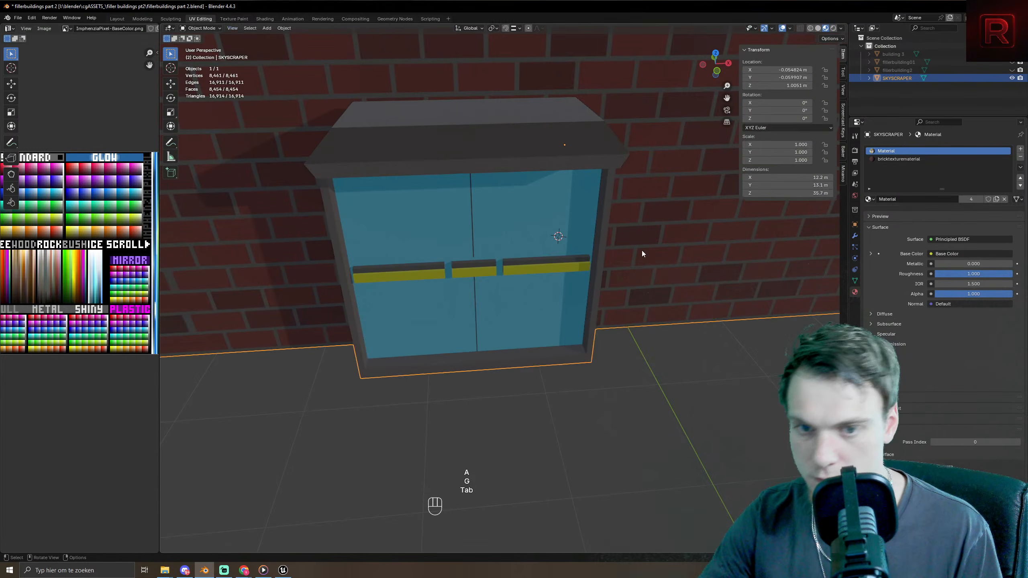
scroll(513, 283, down, 7)
middle_drag(529, 309, 592, 373)
key(ctrl+s)
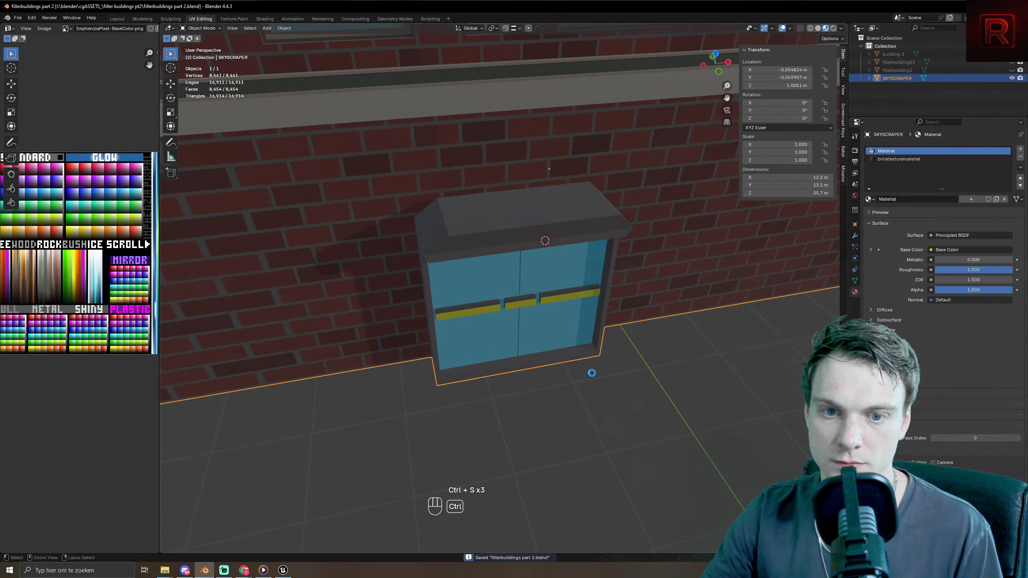
- Inspect the door divider and handles up close and save the building file again
scroll(591, 372, up, 5)
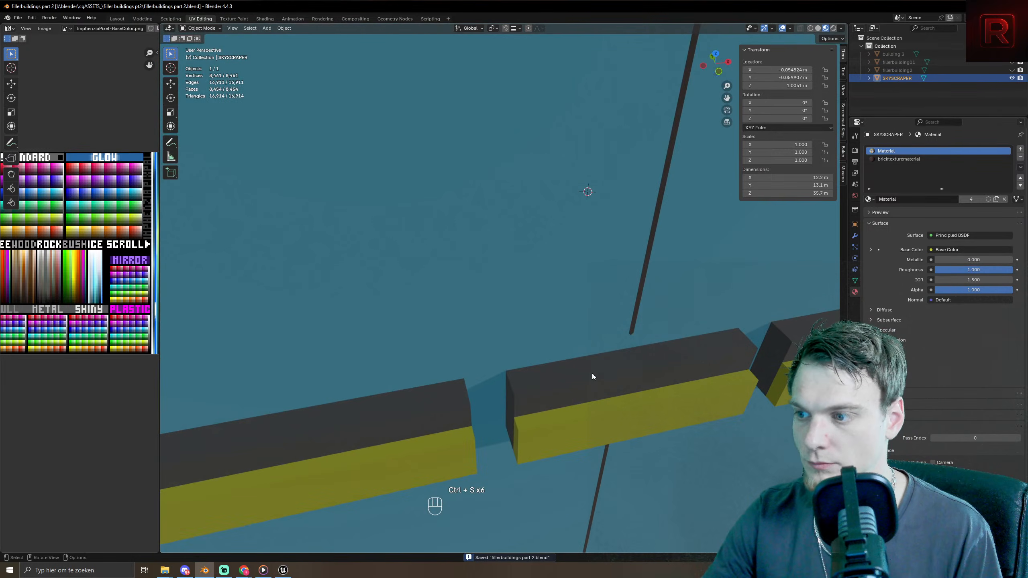
scroll(592, 374, down, 5)
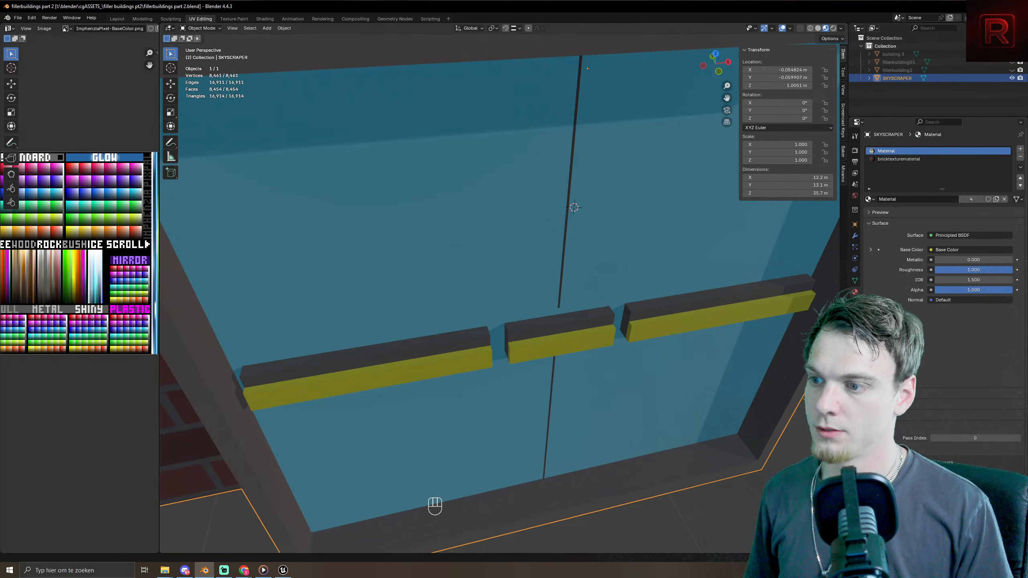
middle_drag(479, 295, 496, 328)
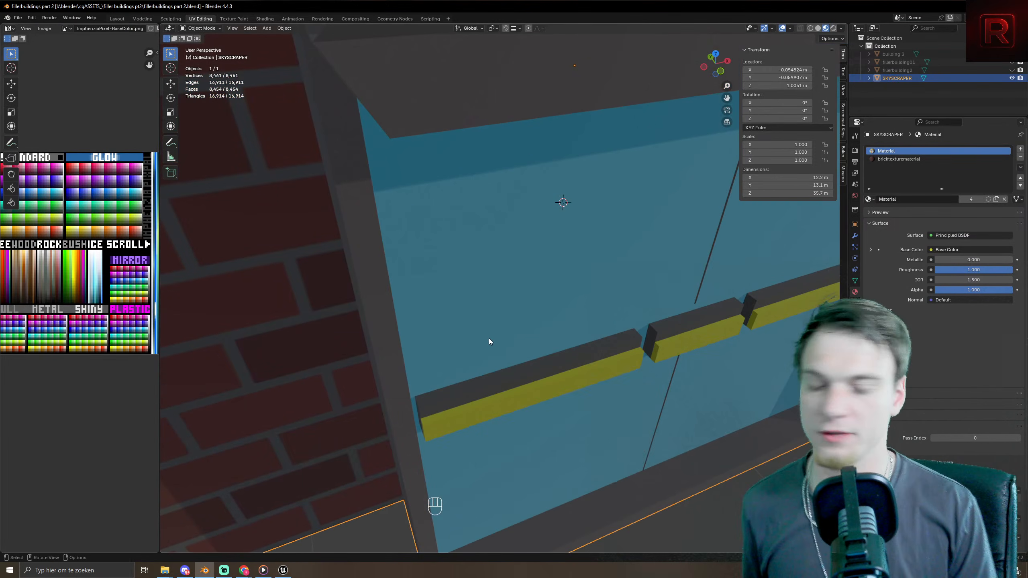
scroll(469, 377, down, 10)
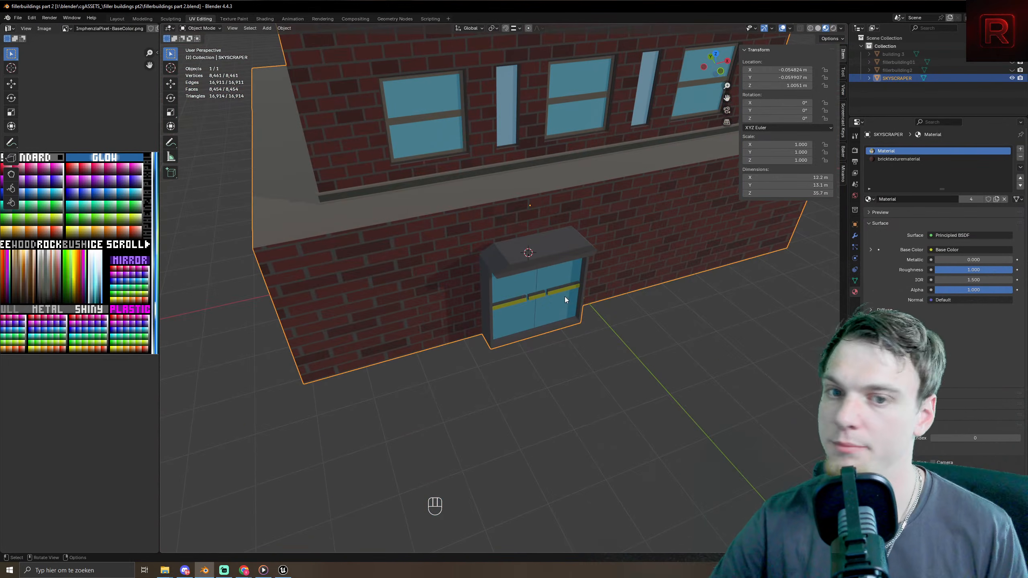
key(ctrl+s)
key(ctrl+s)
key(ctrl+s)
key(ctrl+s)
key(ctrl+s)
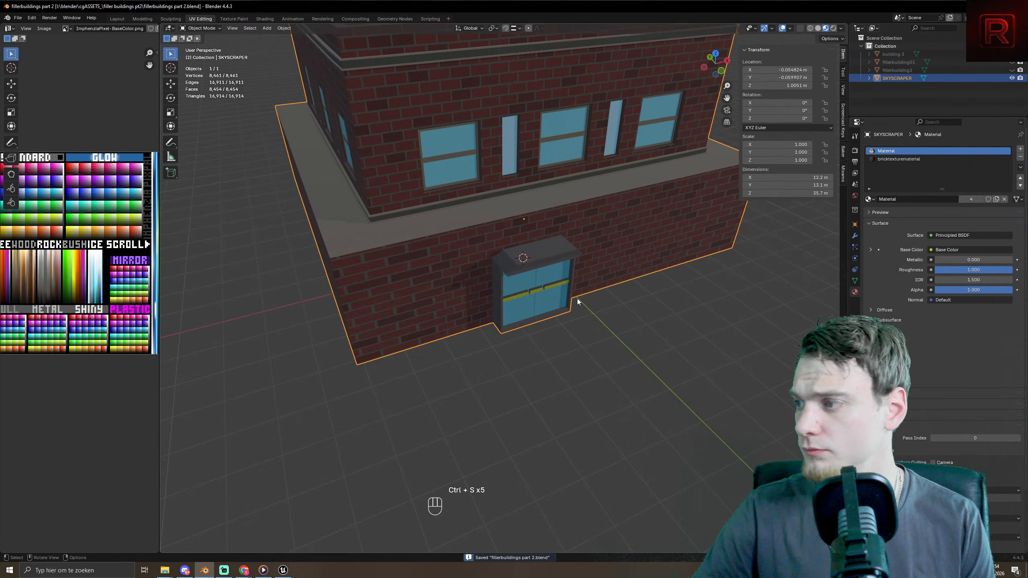
- Add a loop cut around the top ledge of the widened base and bevel it to a 0.276 m wide band
middle_drag(584, 295, 532, 199)
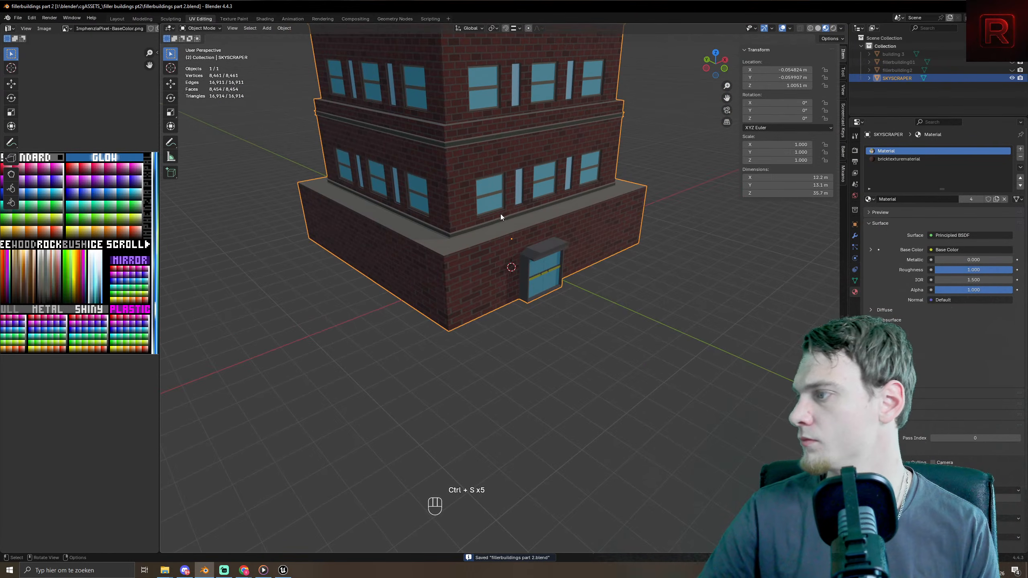
scroll(503, 213, up, 3)
key(Tab)
key(ctrl+r)
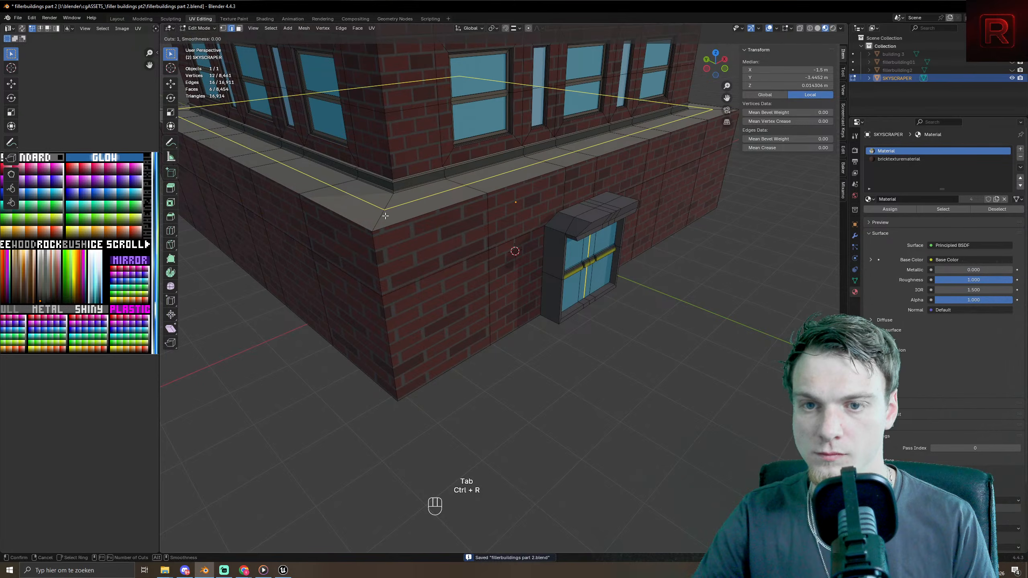
click(446, 225)
key(ctrl+b)
click(499, 234)
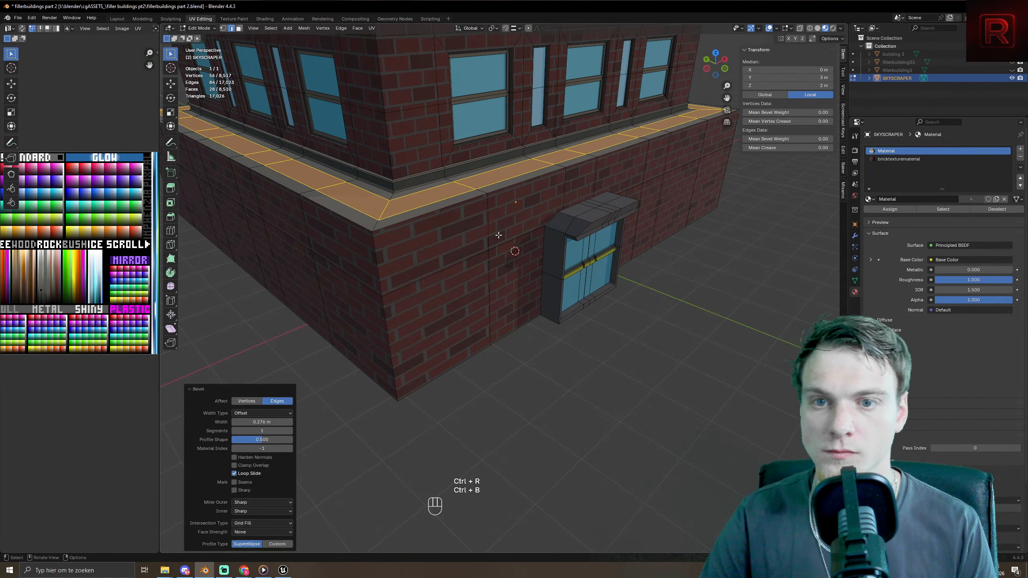
- Extrude the ledge band around the base upward by about 0.1 m
key(e)
click(501, 231)
key(Tab)
scroll(501, 232, down, 3)
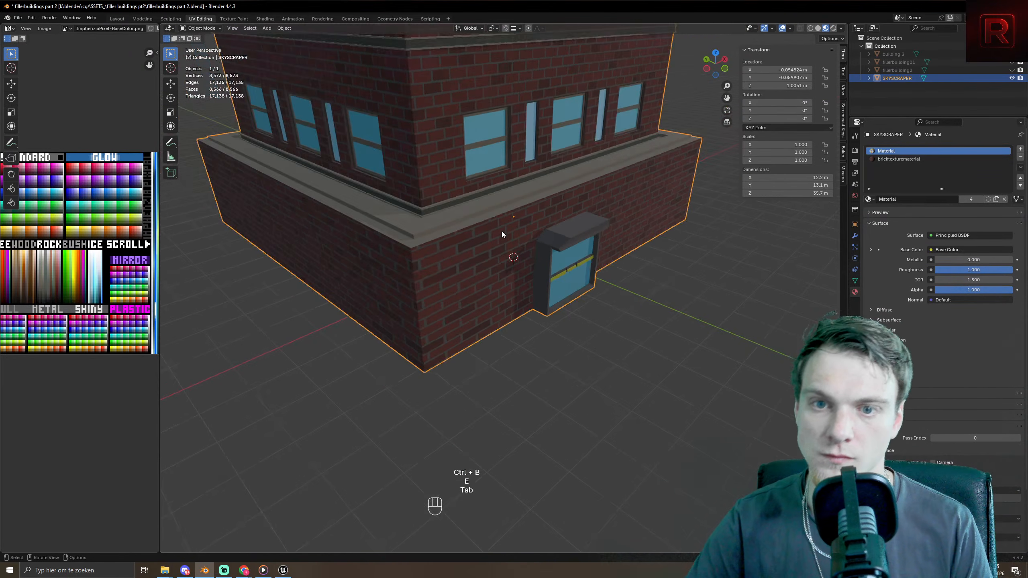
middle_drag(500, 231, 539, 227)
- Shift the raised ledge band's UVs in the palette to adjust its shade, and save the building file
key(Tab)
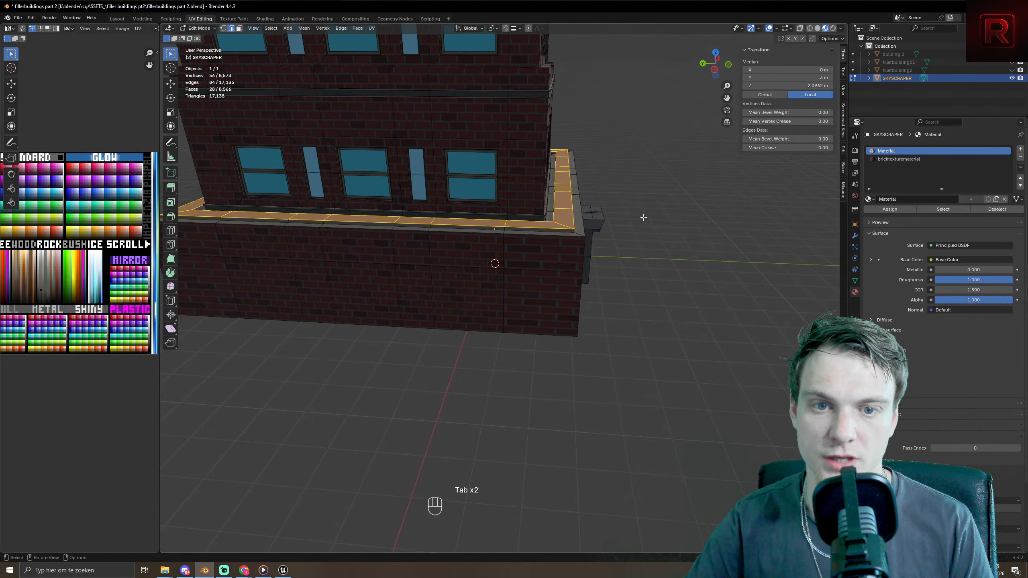
key(a)
scroll(642, 287, down, 3)
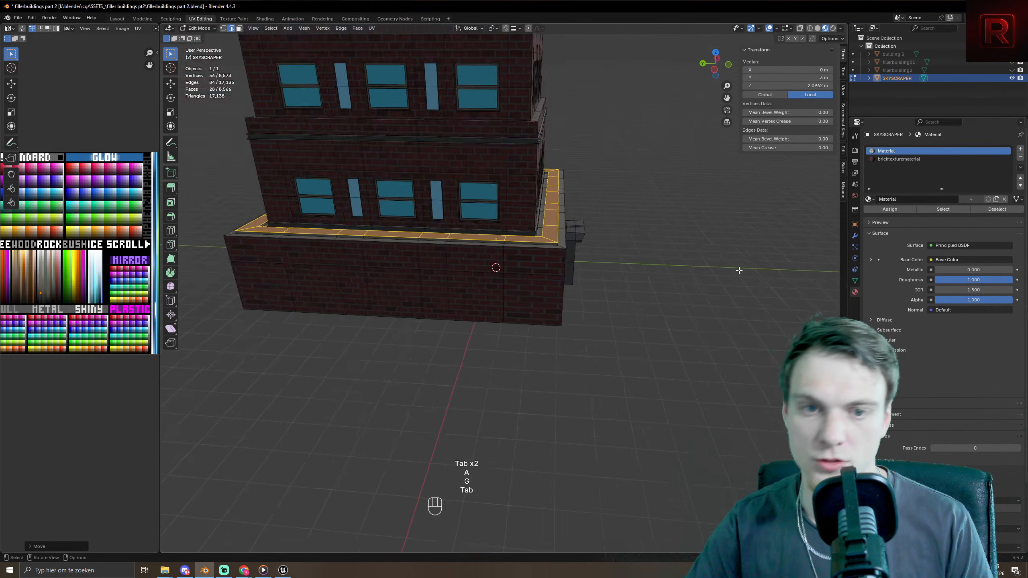
key(g)
key(Tab)
key(Tab)
middle_drag(643, 285, 548, 300)
key(ctrl+s)
key(ctrl+s)
key(ctrl+s)
key(ctrl+s)
key(ctrl+s)
key(ctrl+s)
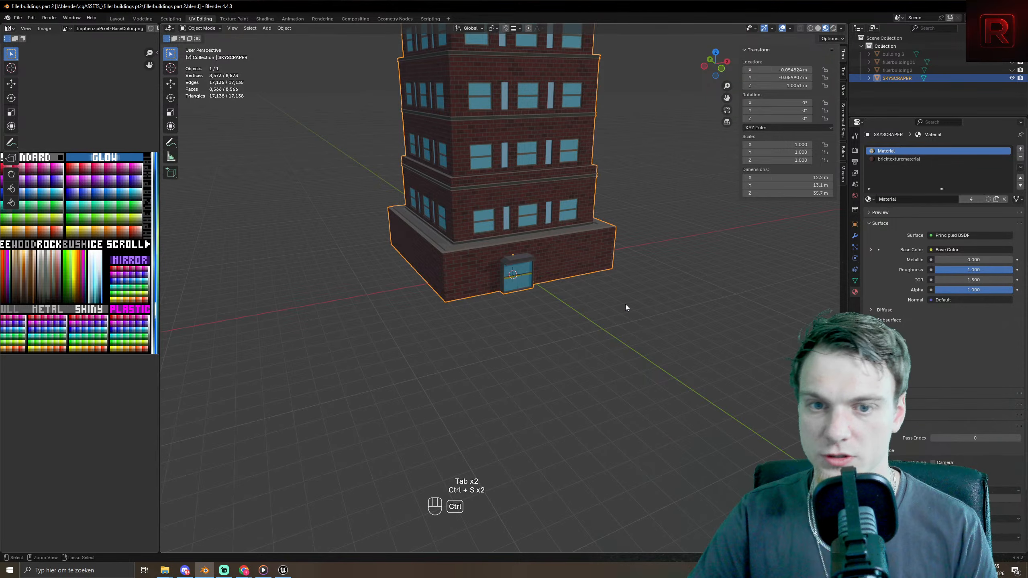
- Select all glass faces of the entrance doors and shift their UVs slightly down the palette to a darker blue shade
shift+middle_drag(624, 303, 538, 343)
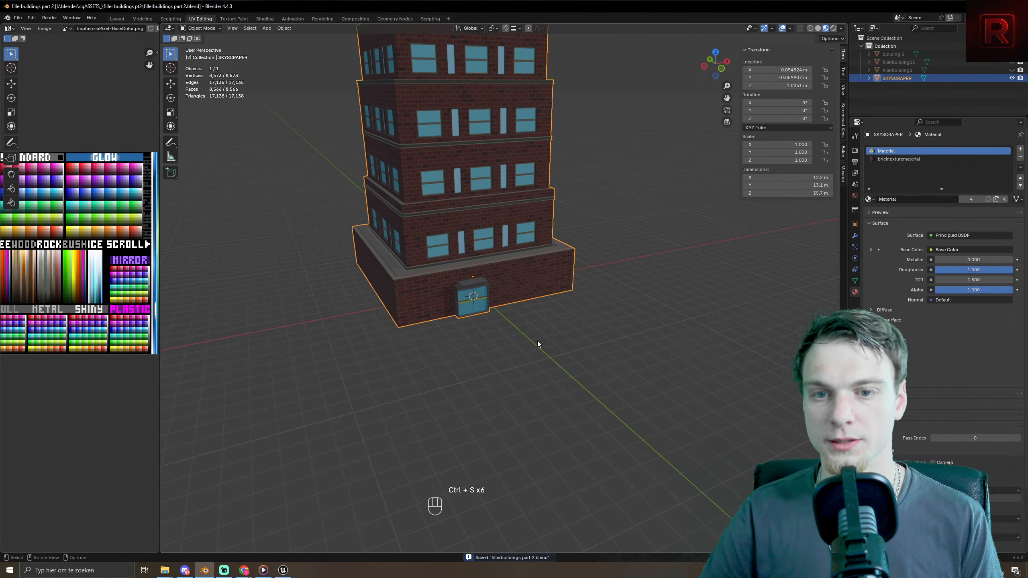
scroll(399, 435, up, 5)
key(Tab)
click(387, 346)
key(3)
click(387, 346)
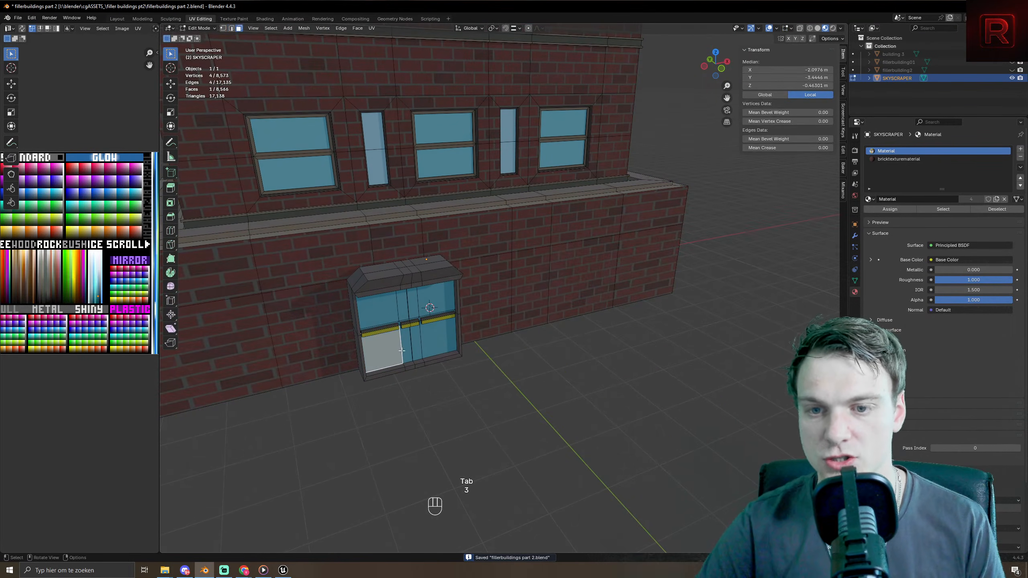
click(436, 336)
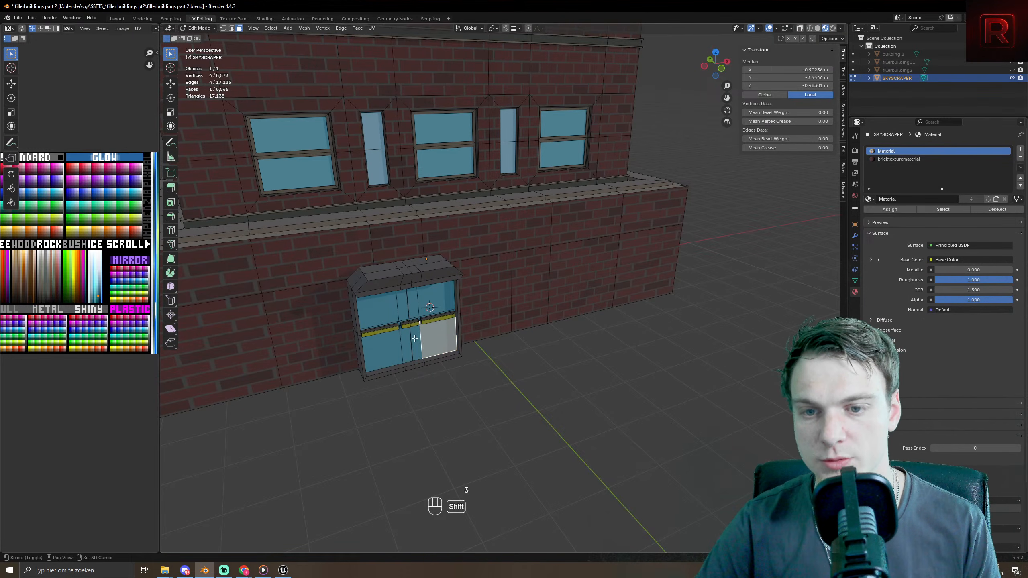
shift+click(415, 338)
shift+click(407, 342)
shift+click(382, 350)
shift+click(378, 309)
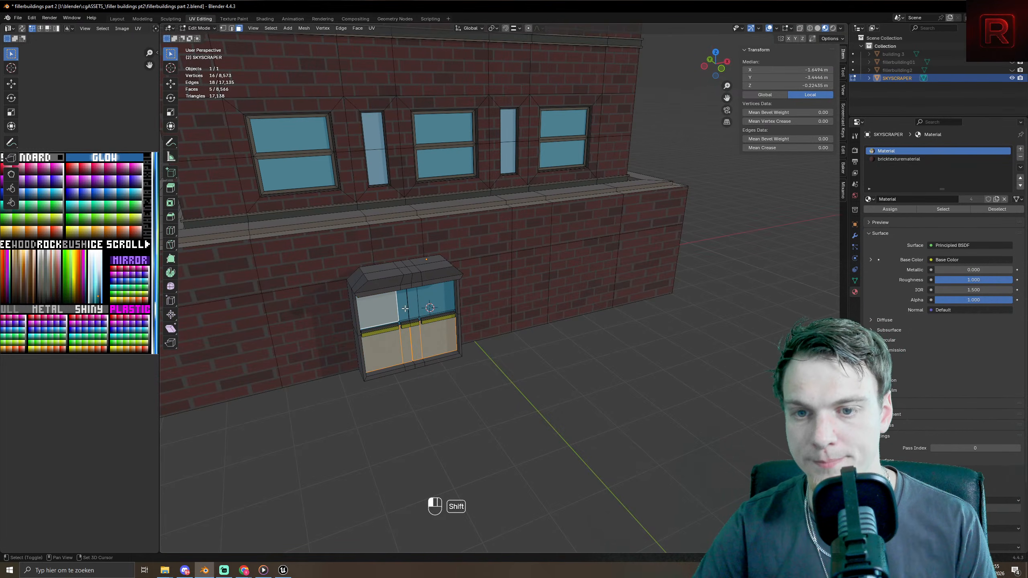
shift+click(407, 307)
shift+click(401, 306)
shift+click(448, 300)
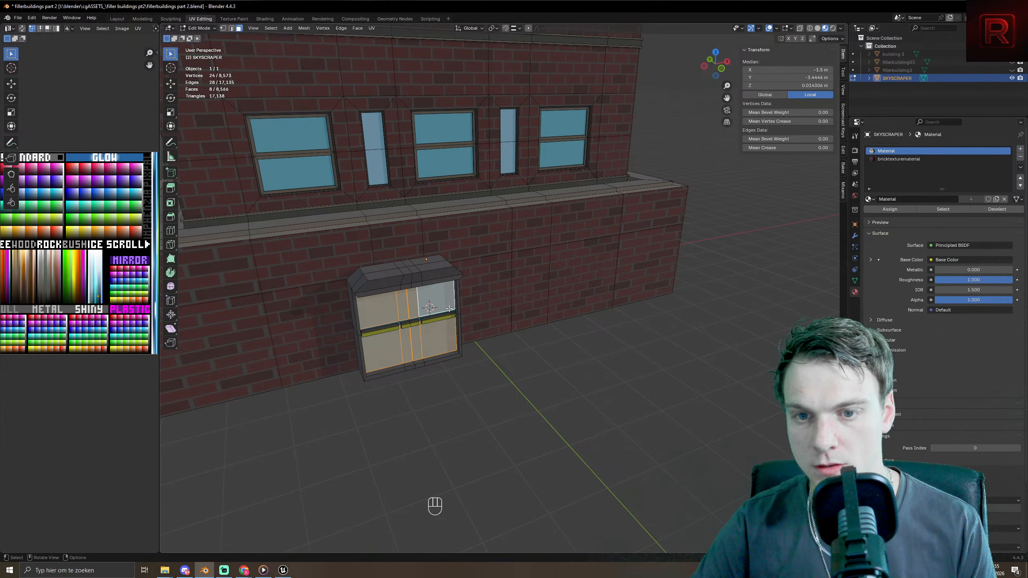
scroll(101, 307, up, 5)
scroll(103, 315, up, 4)
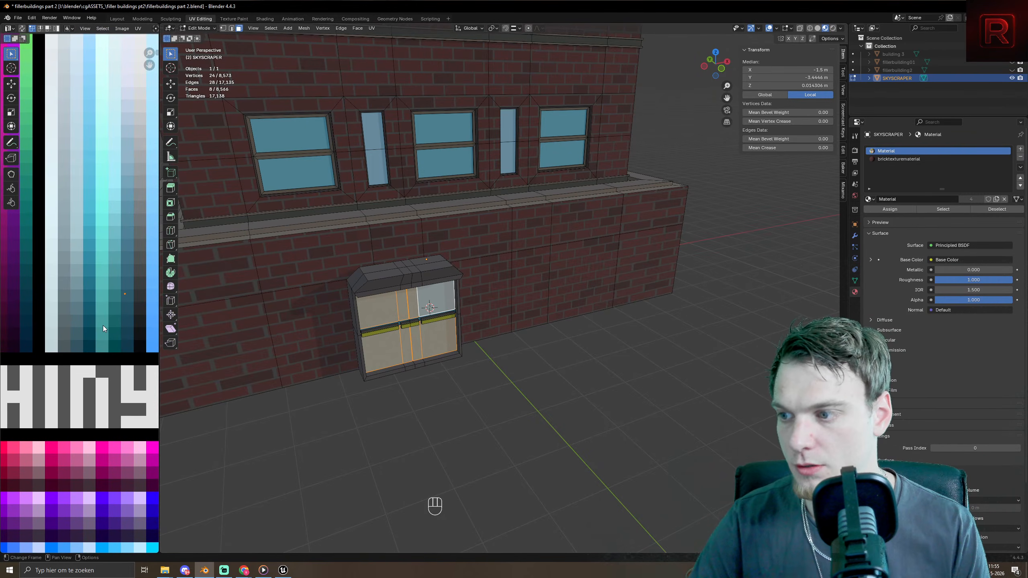
key(g)
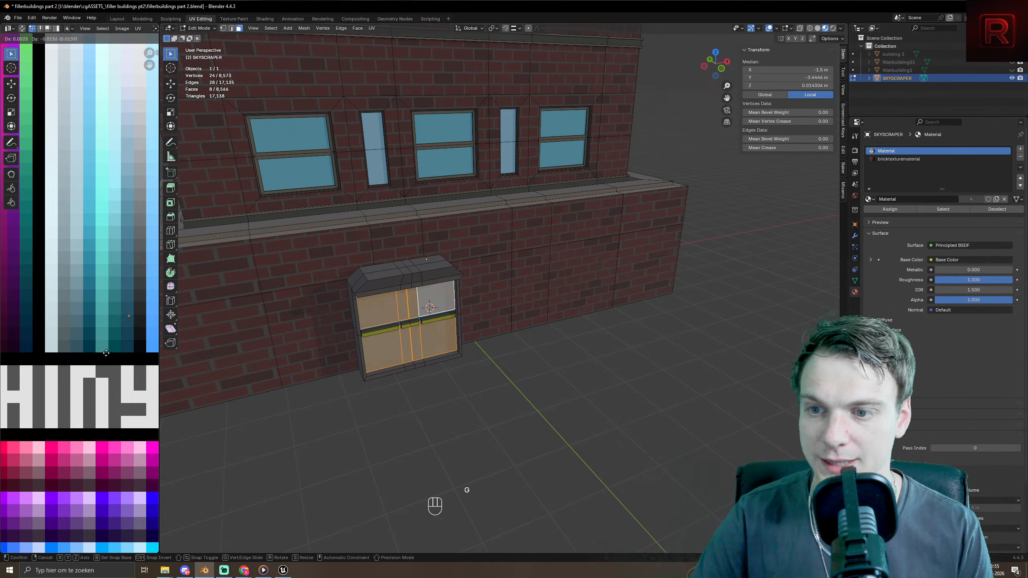
click(105, 352)
key(Tab)
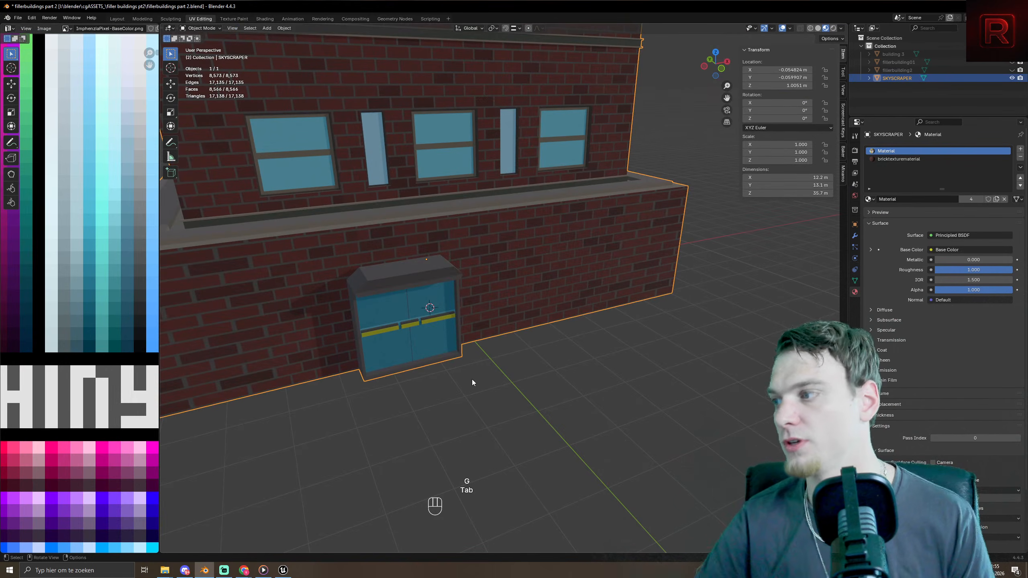
- Select the whole skyscraper object and save the building file
scroll(276, 282, down, 8)
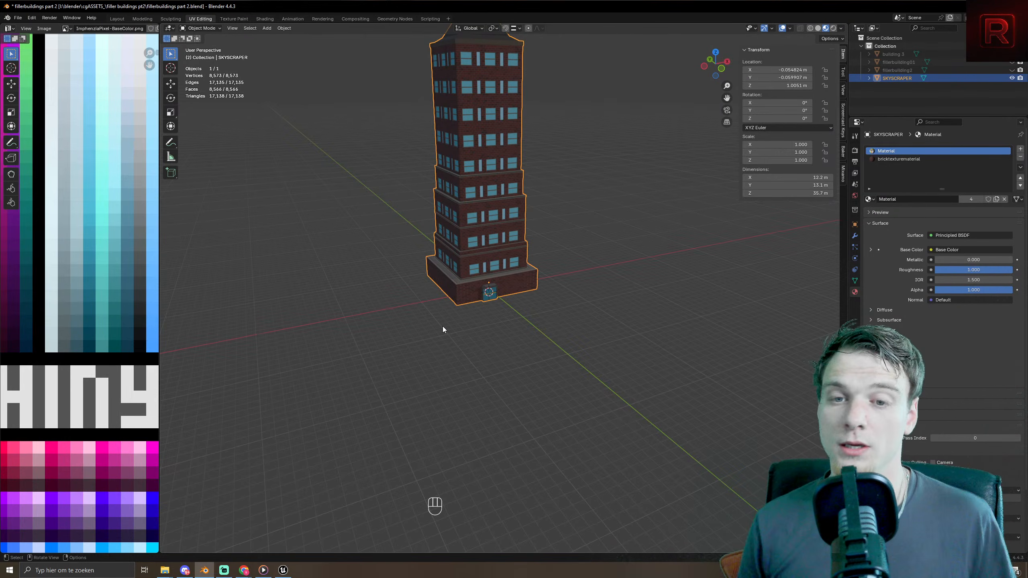
middle_drag(512, 288, 560, 346)
key(ctrl+s)
key(ctrl+s)
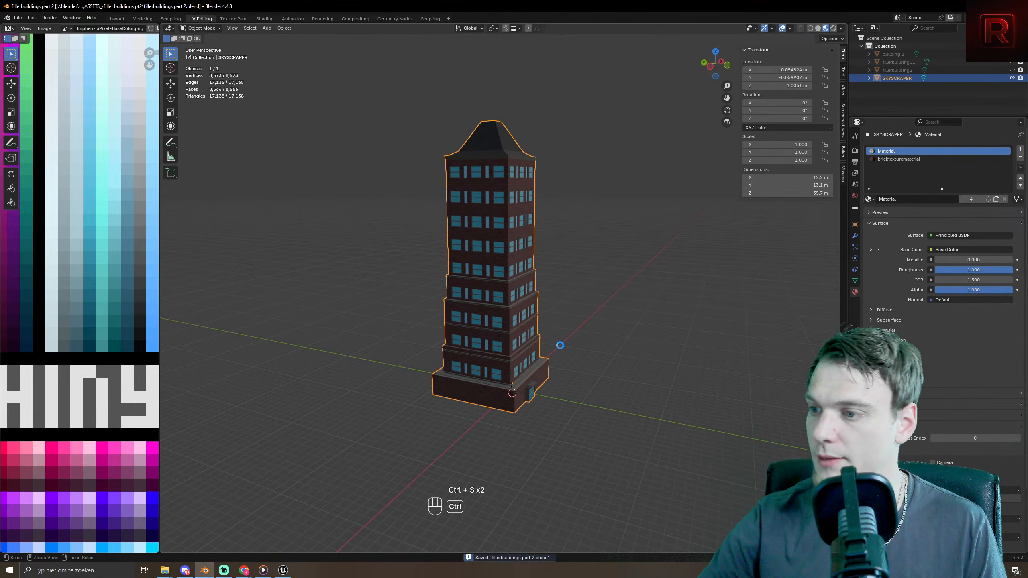
key(ctrl+s)
key(ctrl+s)
key(ctrl+s)
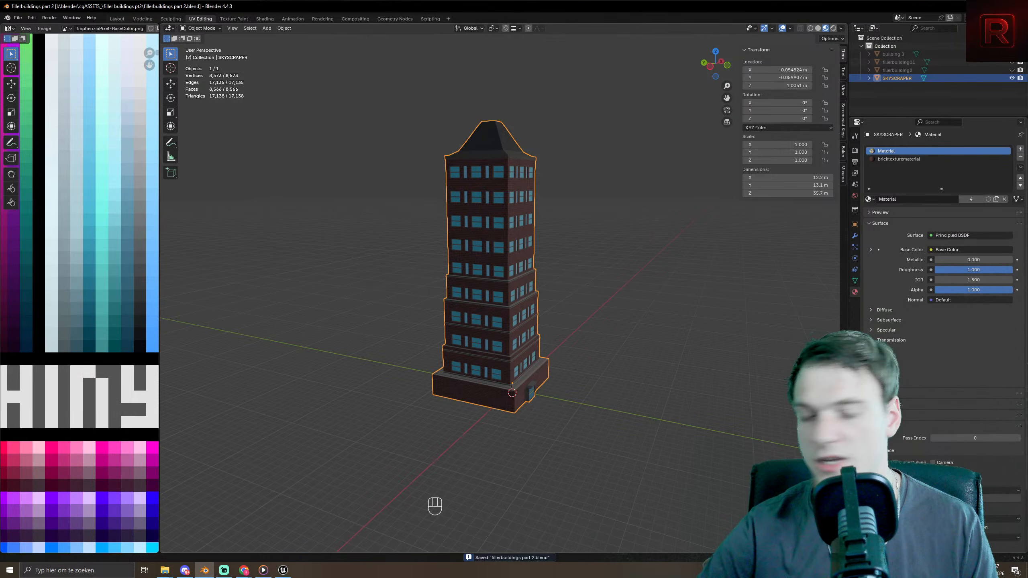
key(a)
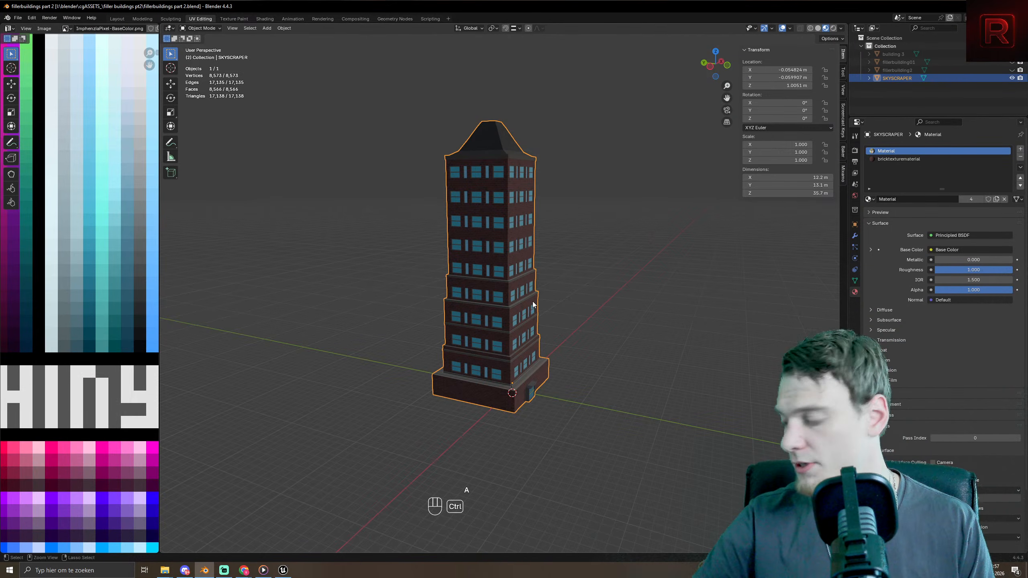
key(ctrl+s)
key(ctrl+s)
key(ctrl+s)
key(ctrl+s)
key(ctrl+s)
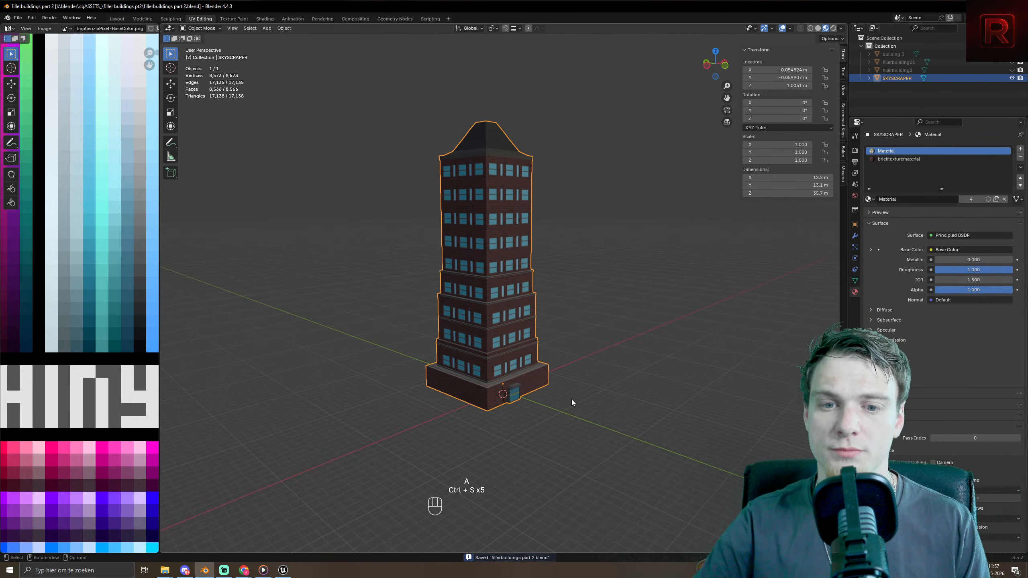
- Select the entire linked entrance geometry in the base and scale it narrower along the X axis
scroll(559, 399, up, 5)
middle_drag(542, 246, 504, 294)
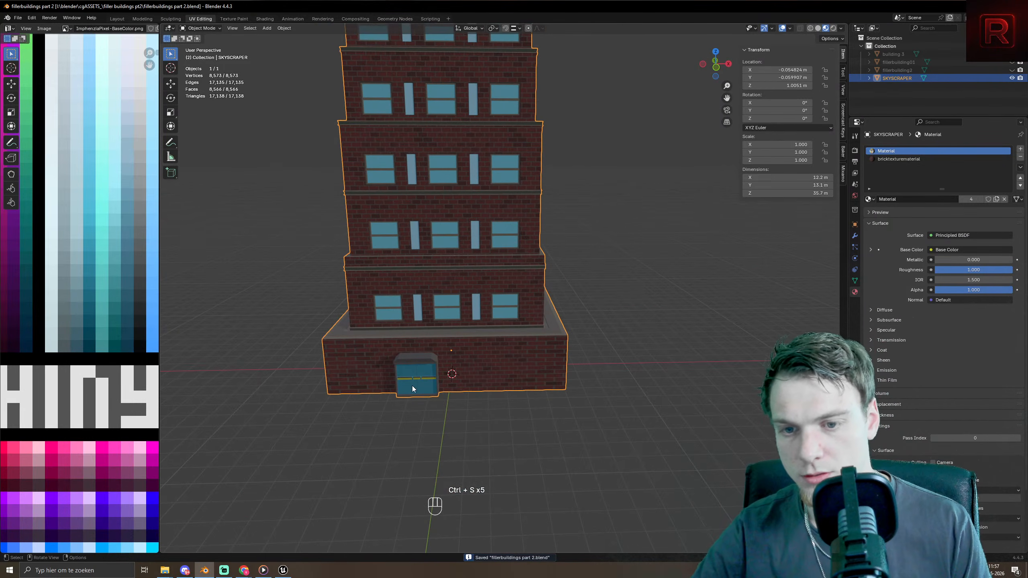
key(Tab)
key(l)
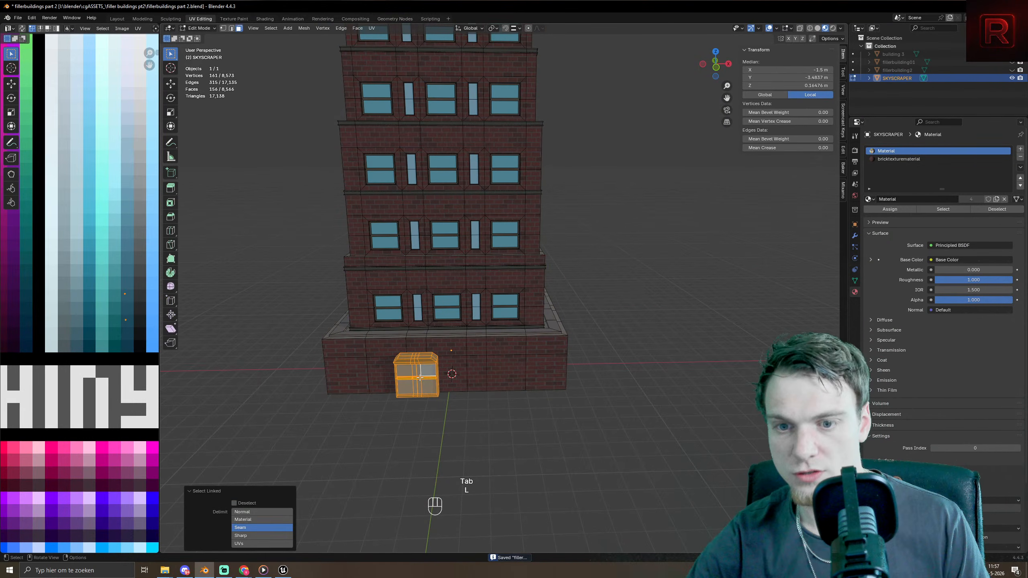
key(s)
key(x)
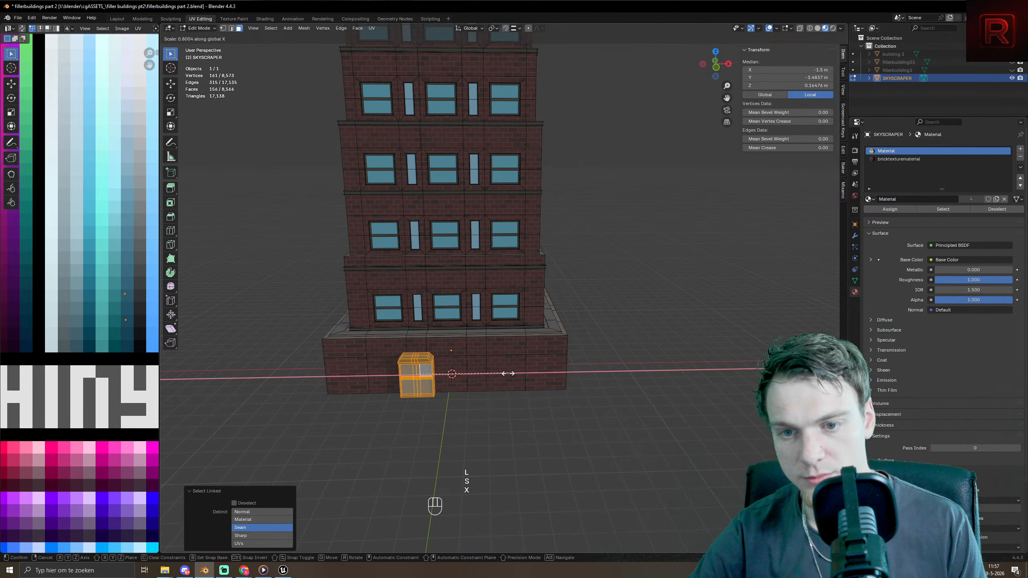
click(490, 373)
key(Tab)
- Scale the narrowed entrance slightly wider along the X axis to fine-tune its proportions
middle_drag(501, 385, 534, 400)
key(Tab)
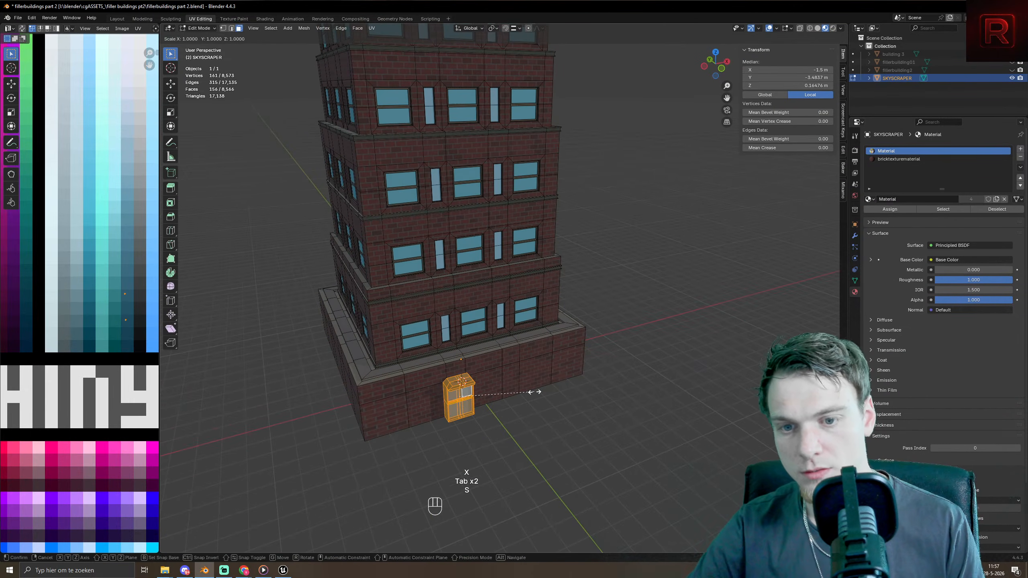
key(s)
key(x)
click(550, 386)
key(Tab)
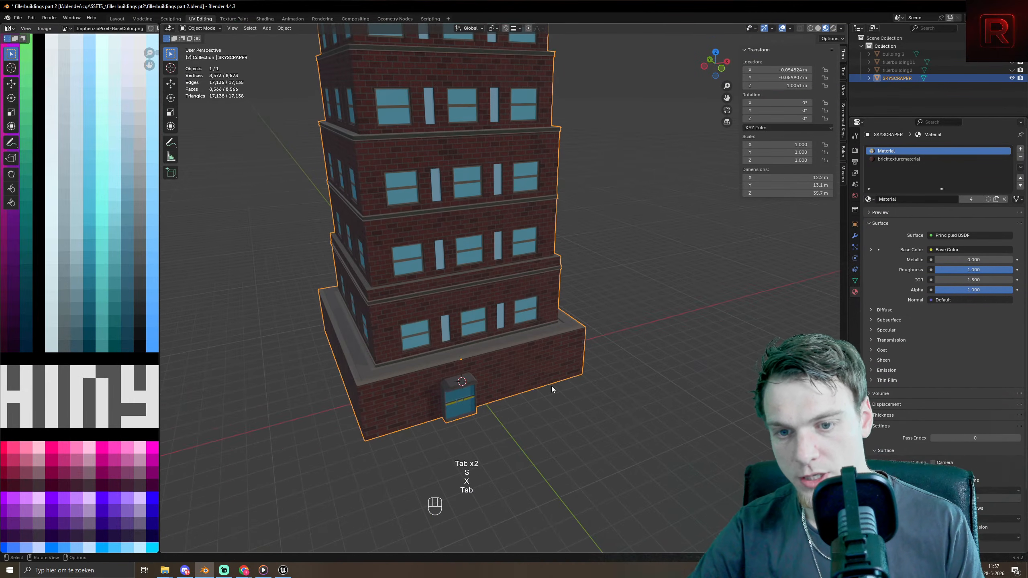
- Save the building file with the resized entrance and check the skyscraper as a whole
key(ctrl+s)
key(ctrl+s)
key(ctrl+s)
key(ctrl+s)
key(ctrl+s)
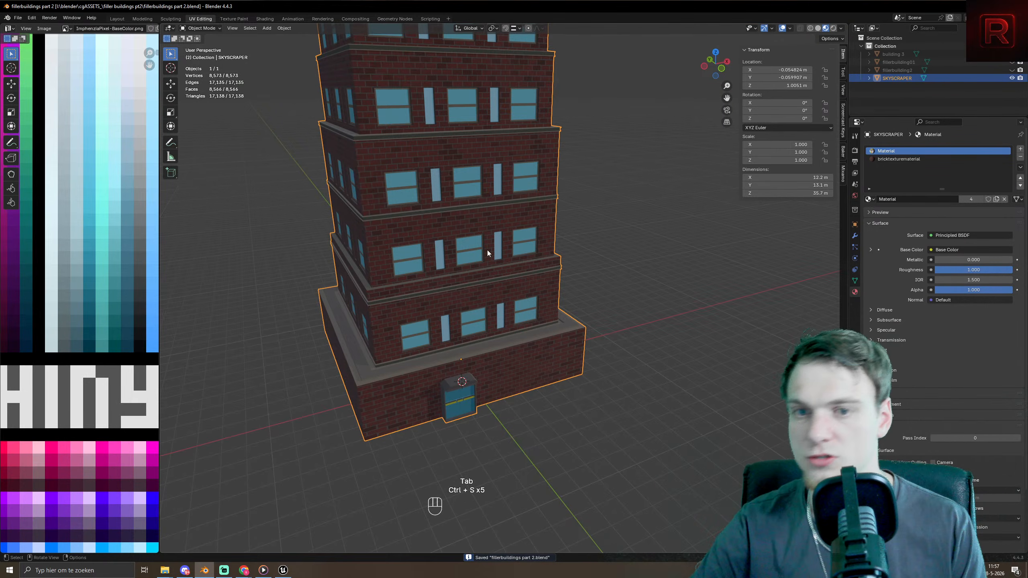
middle_drag(487, 250, 539, 202)
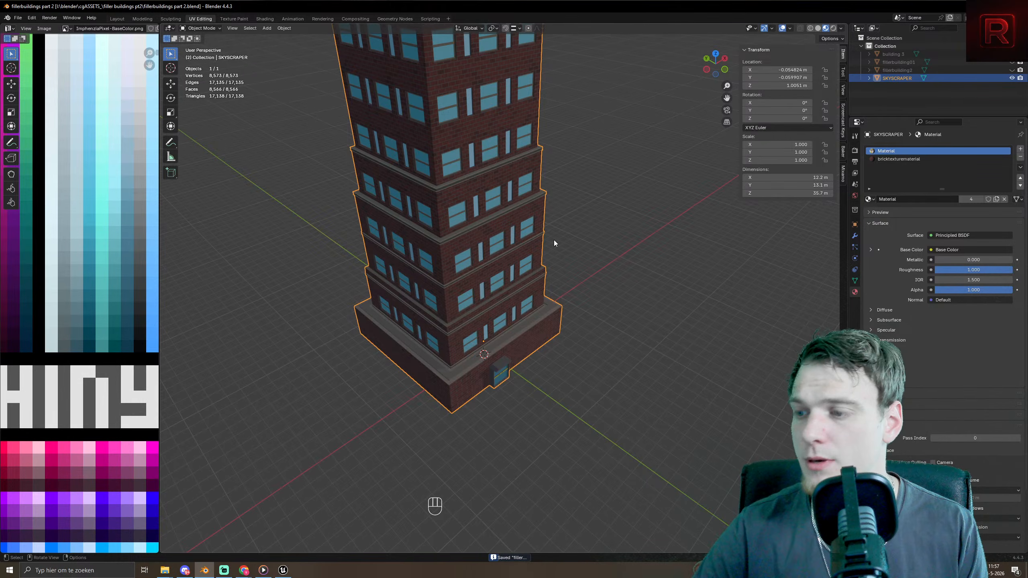
scroll(482, 257, down, 3)
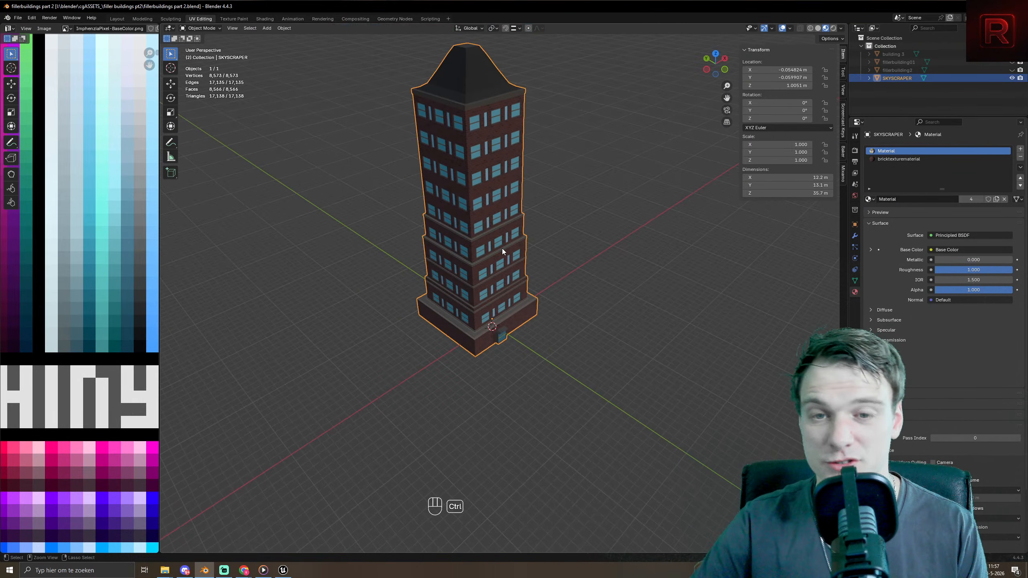
key(ctrl+s)
key(ctrl+s)
key(ctrl+s)
shift+middle_drag(501, 248, 559, 271)
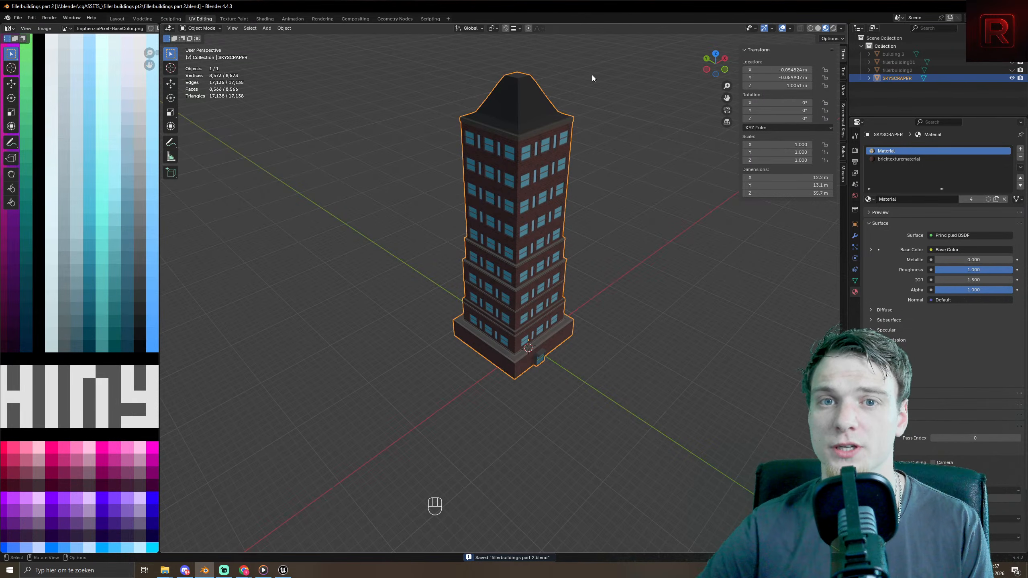
- Export the skyscraper as the glTF Binary file "fillerbuildings part 2.glb" into the "filler buildings pt2" folder
click(17, 18)
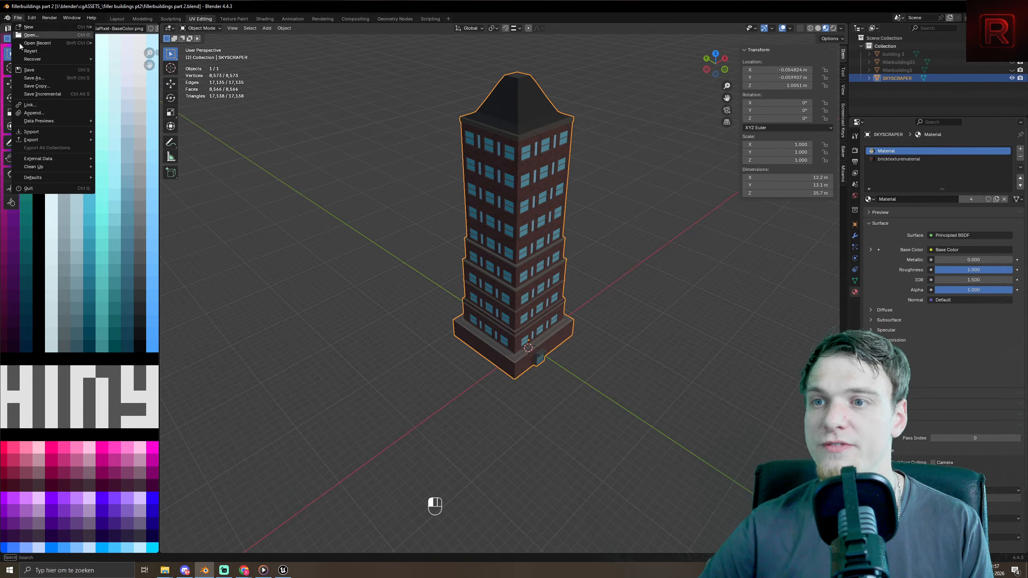
mouse_move(46, 140)
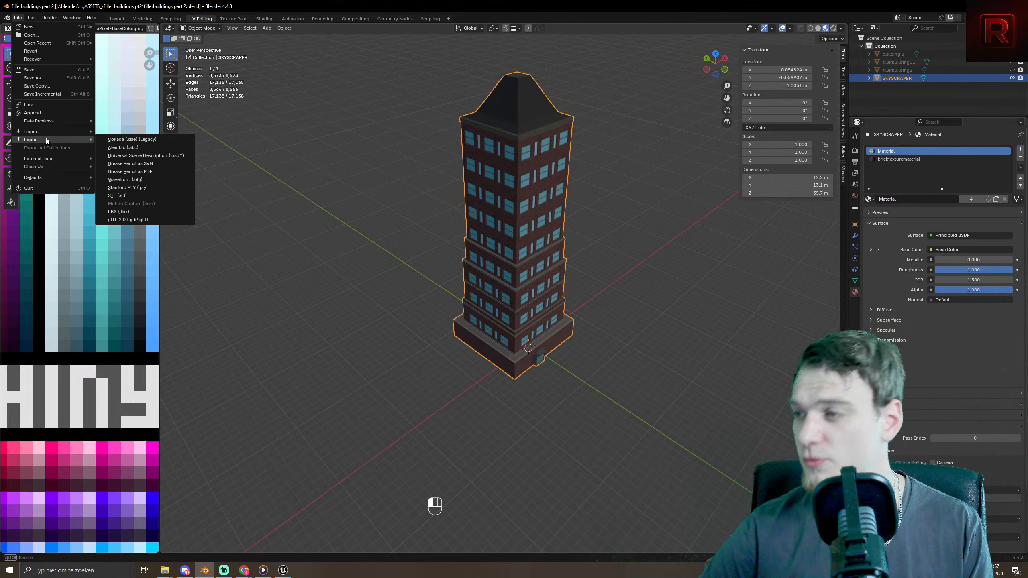
click(130, 221)
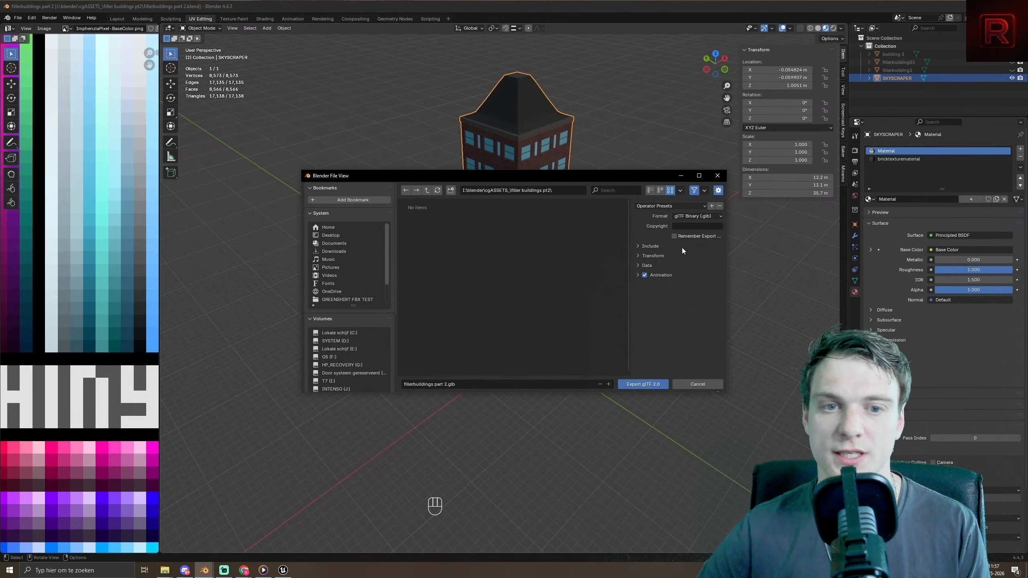
drag(649, 254, 647, 247)
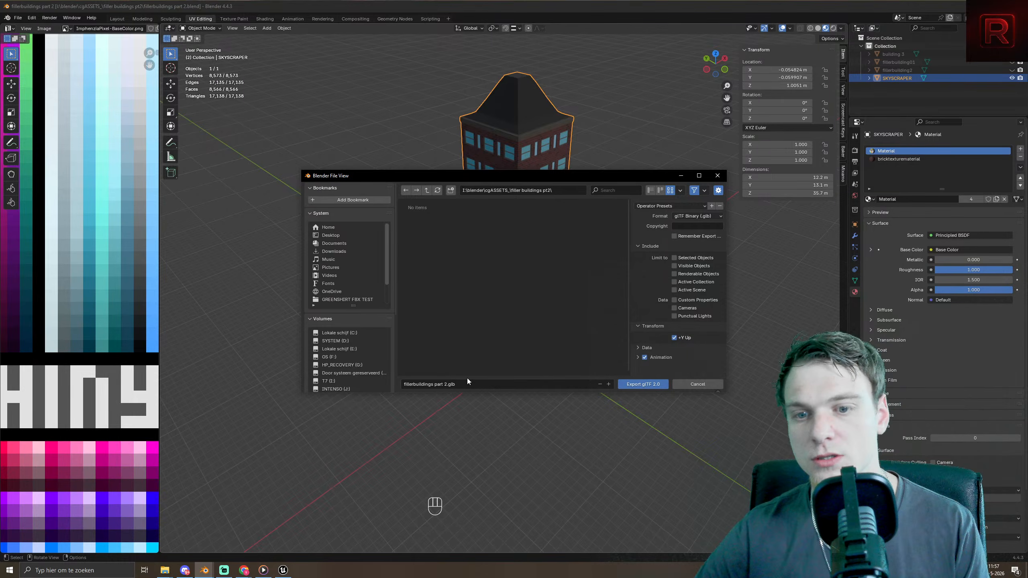
click(639, 386)
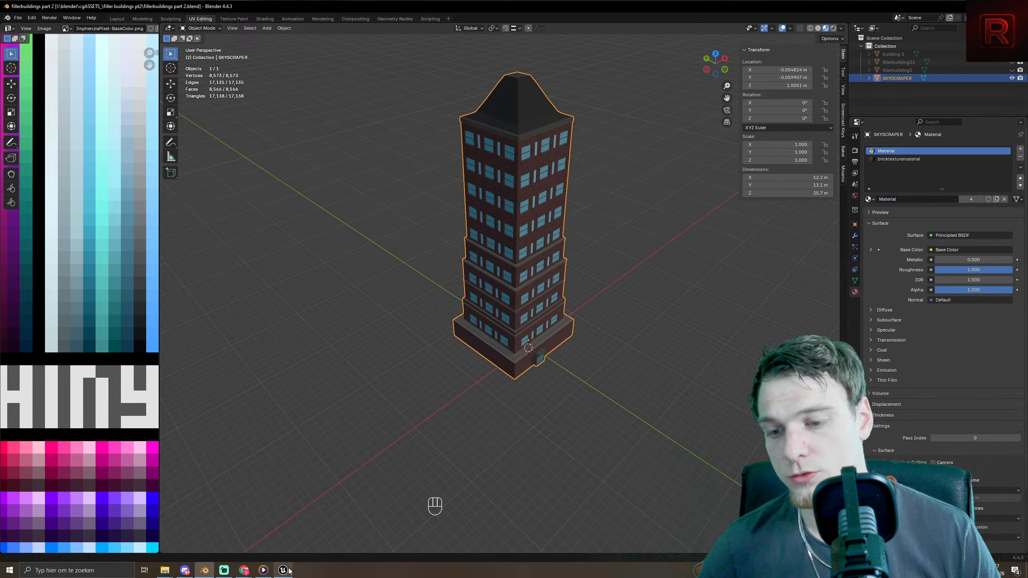
- Switch to the Unreal Editor and open the newASSETS/cgASSETS_ folder in the content browser
click(166, 571)
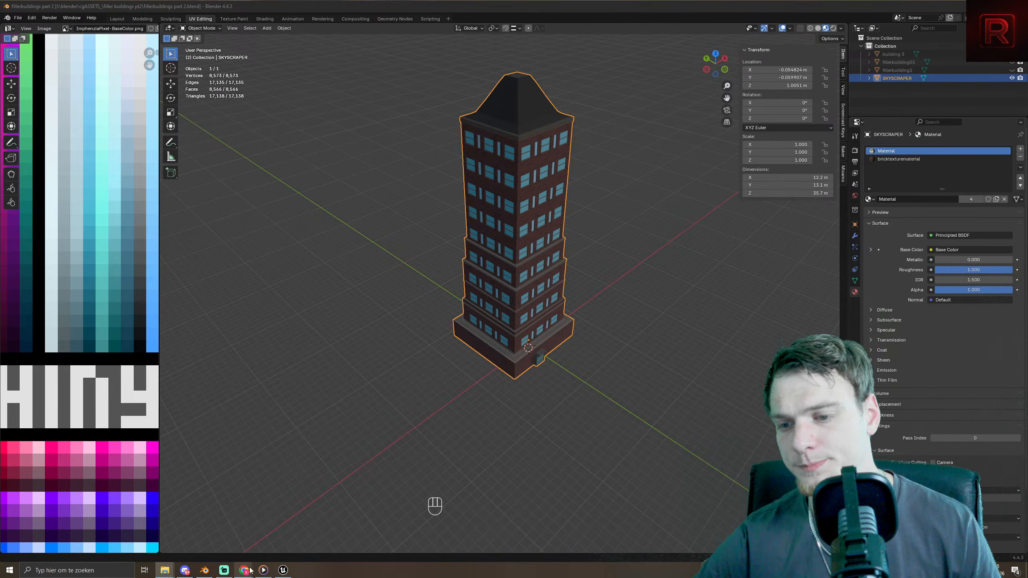
click(284, 570)
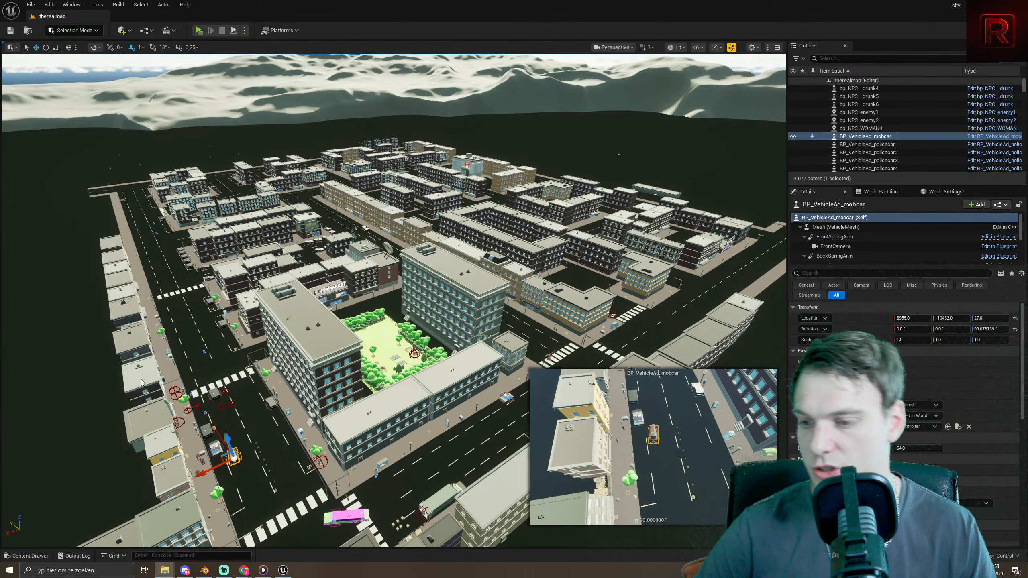
click(33, 557)
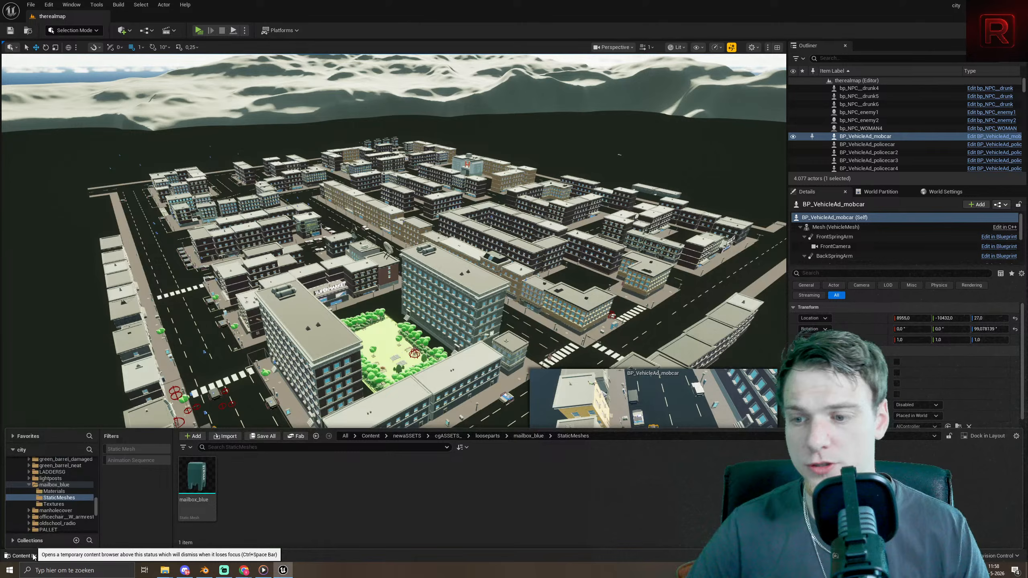
click(447, 435)
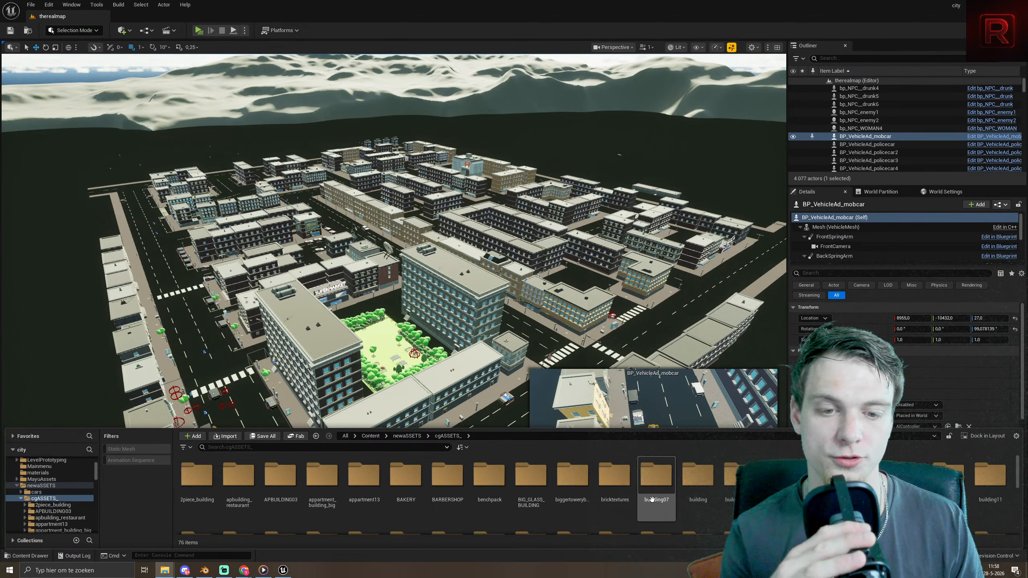
- Import "fillerbuildings part 2.glb" into the cgASSETS_ folder using the Default GLTF Assets Pipeline
scroll(631, 494, down, 3)
scroll(652, 500, down, 3)
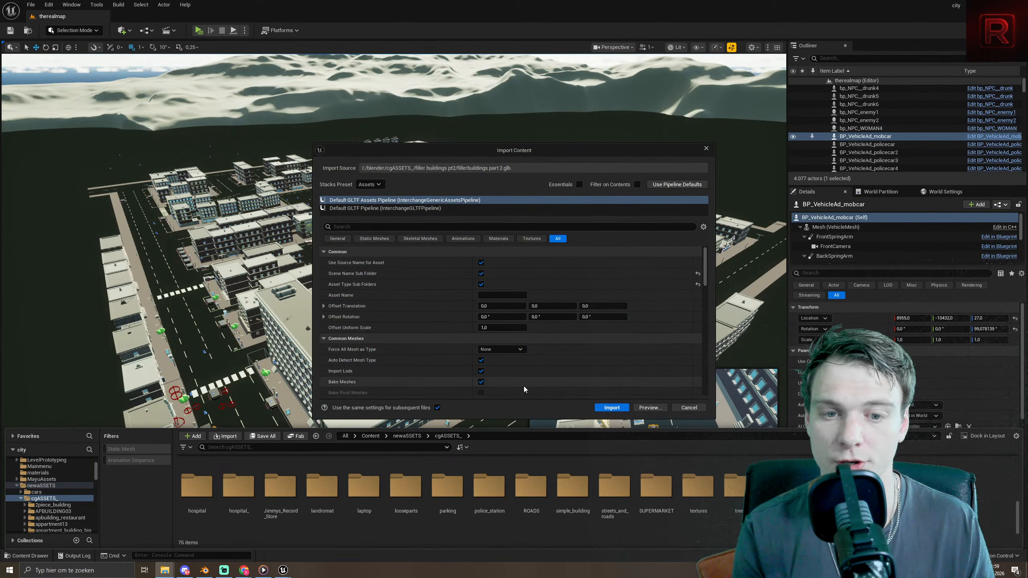
click(610, 405)
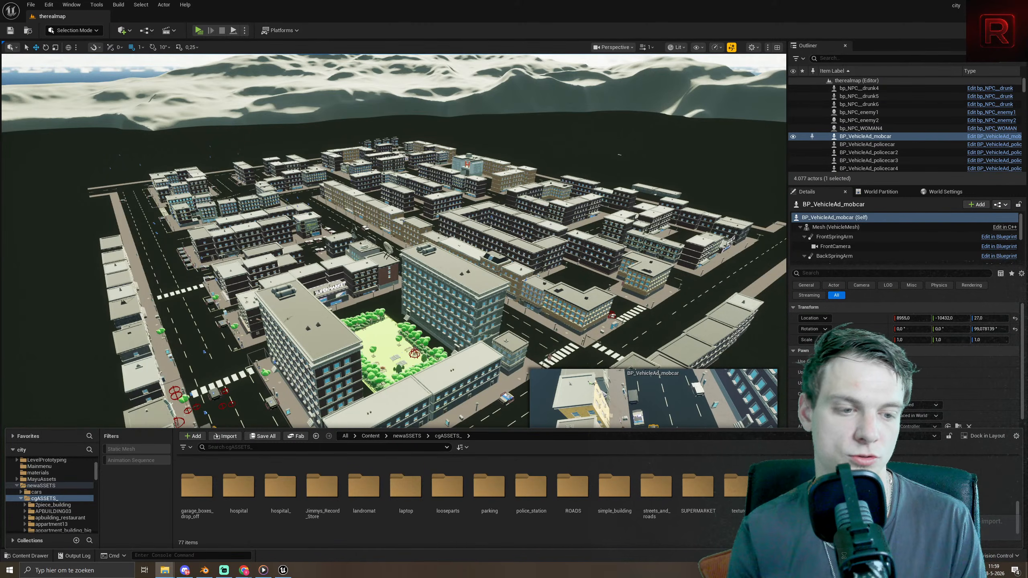
- Open the message log for the import and examine its Interchange Import entry
click(997, 530)
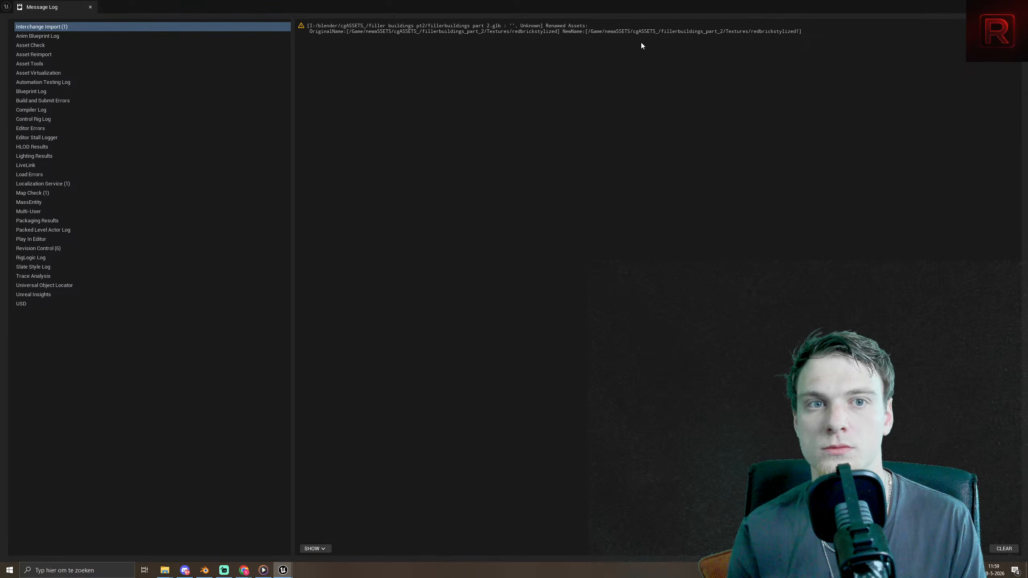
click(735, 28)
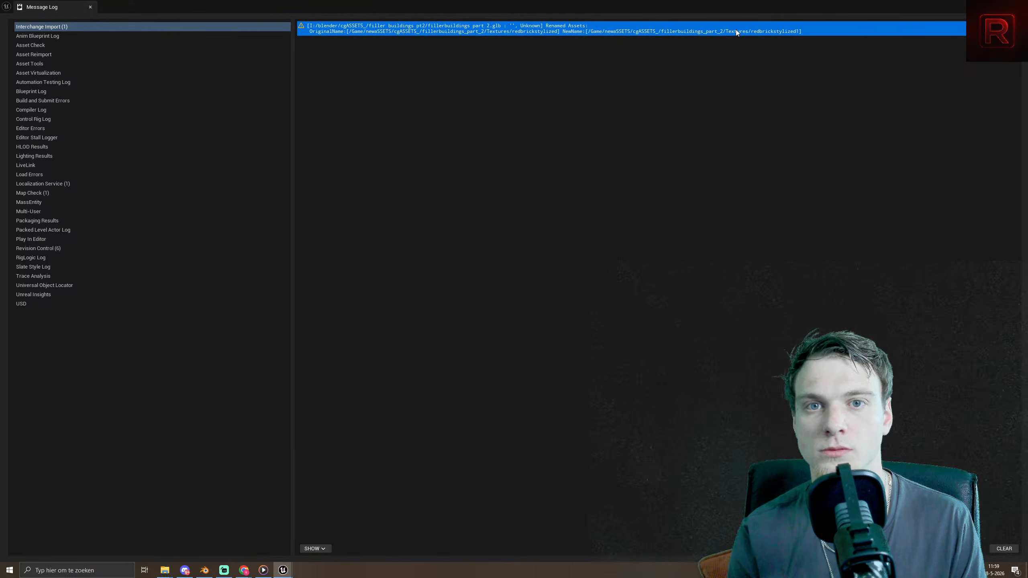
- Return to the level editor and open the StaticMeshes folder of the imported fillerbuildings_part_2 assets
key(alt+Tab)
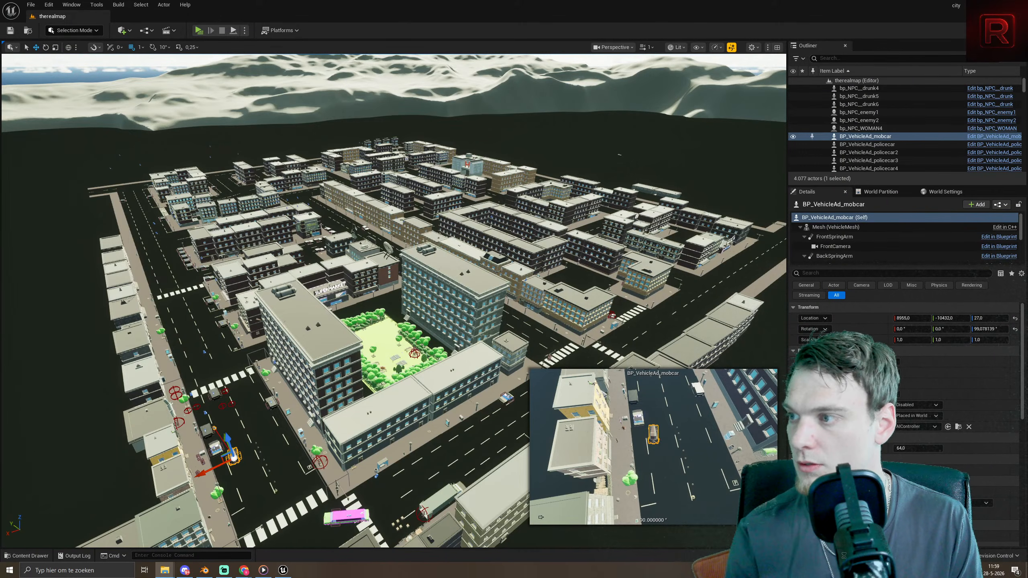
click(26, 556)
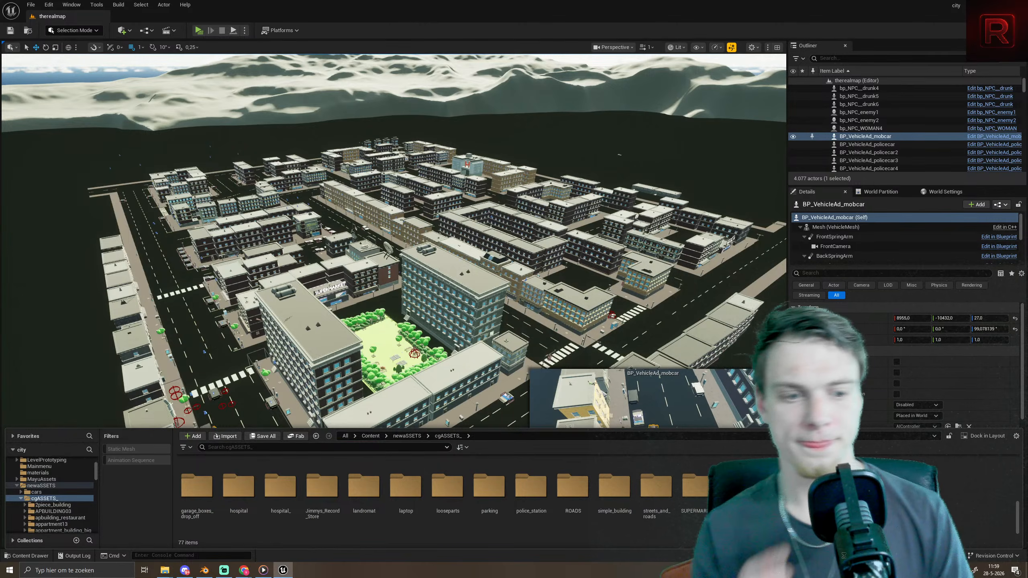
scroll(703, 522, up, 2)
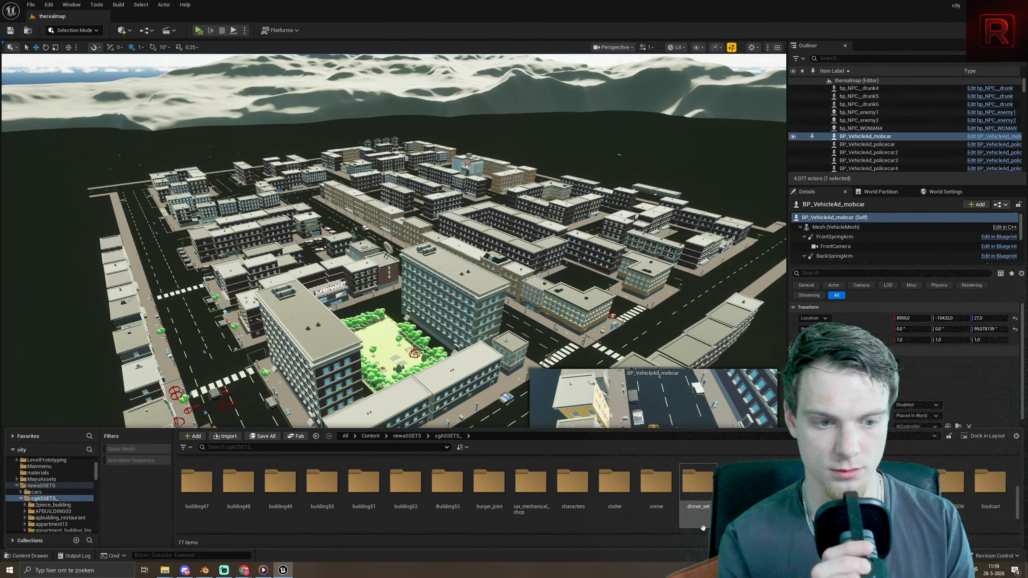
double_click(865, 486)
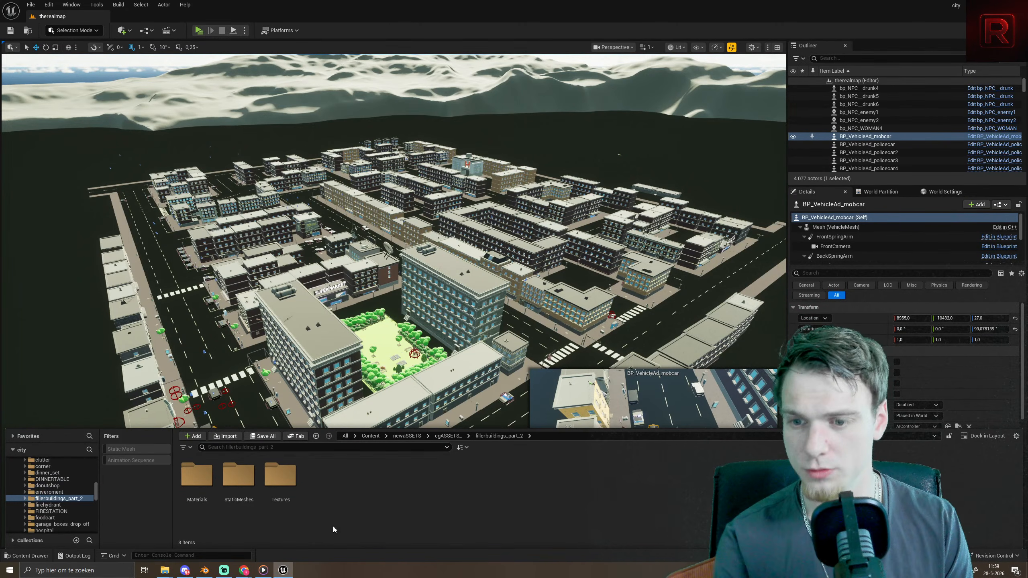
double_click(239, 476)
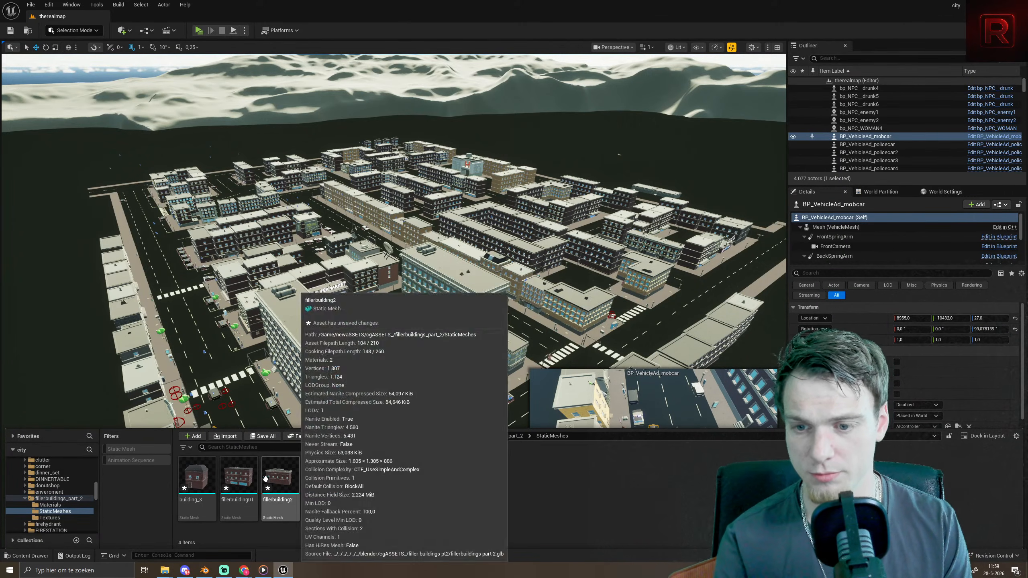
- Place building_3 on the empty ground along the outer sidewalk and rotate it about 90° around Z to face the road
drag(209, 495, 118, 215)
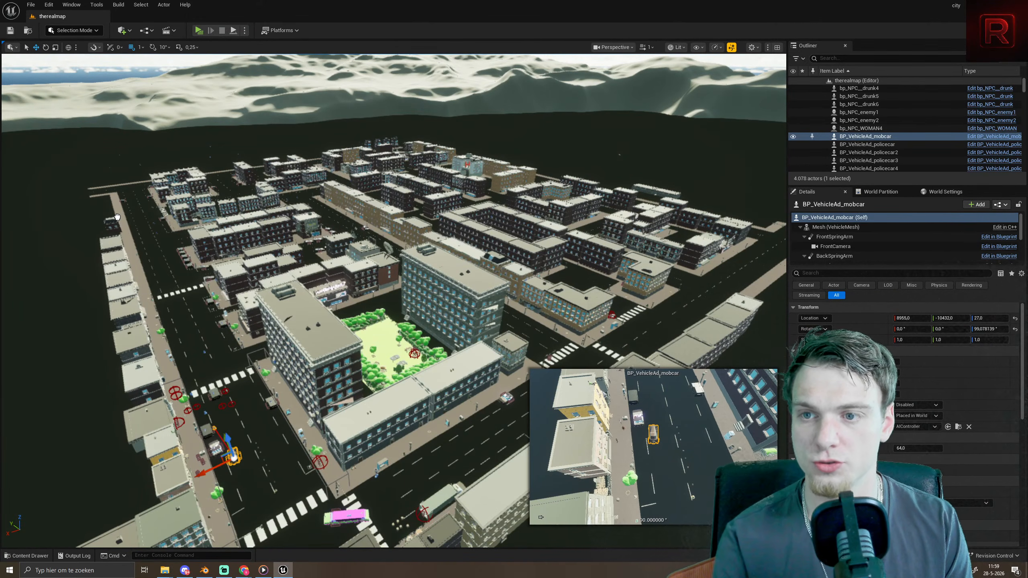
key(f)
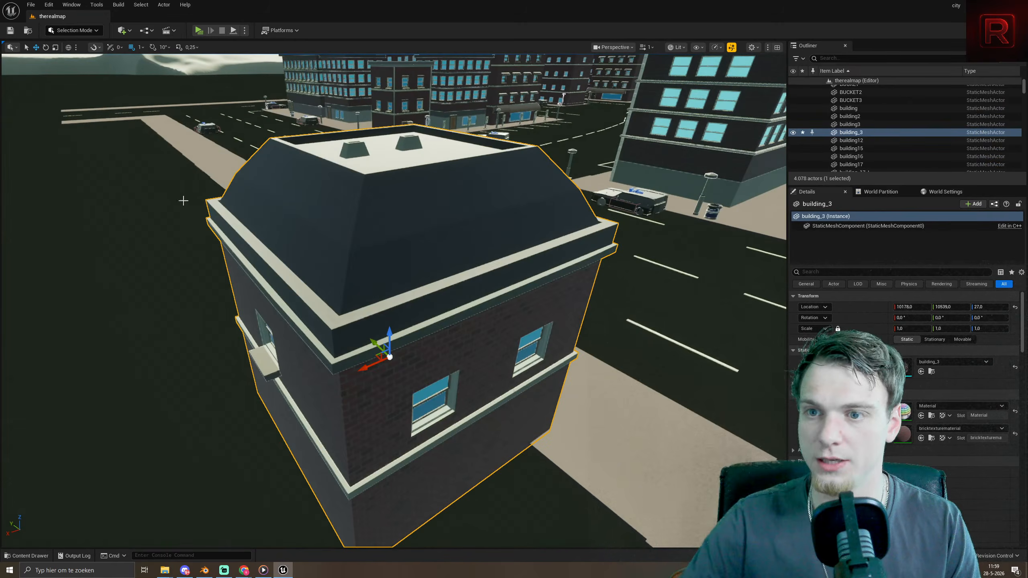
right_drag(120, 199, 607, 393)
key(e)
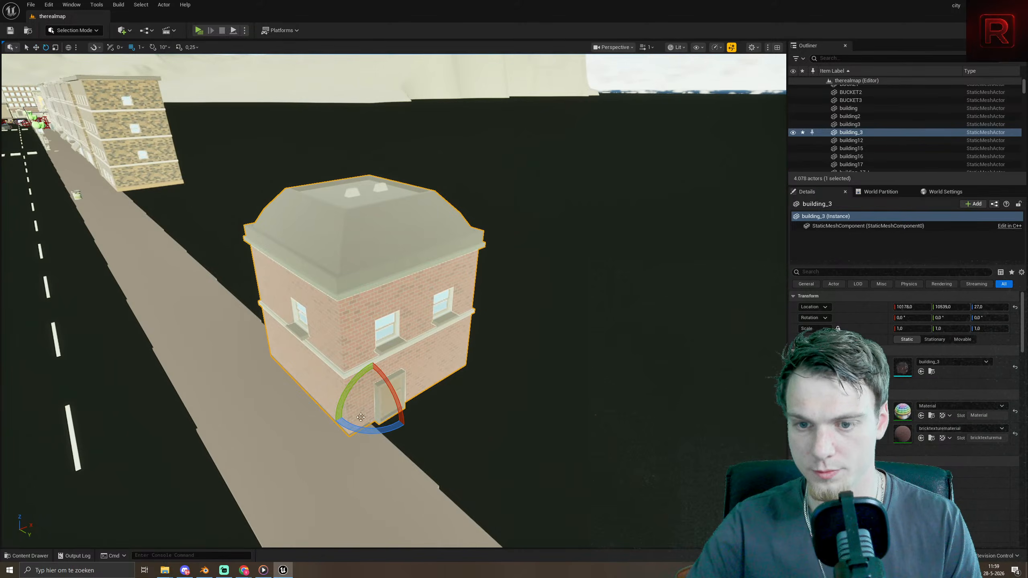
drag(411, 419, 382, 484)
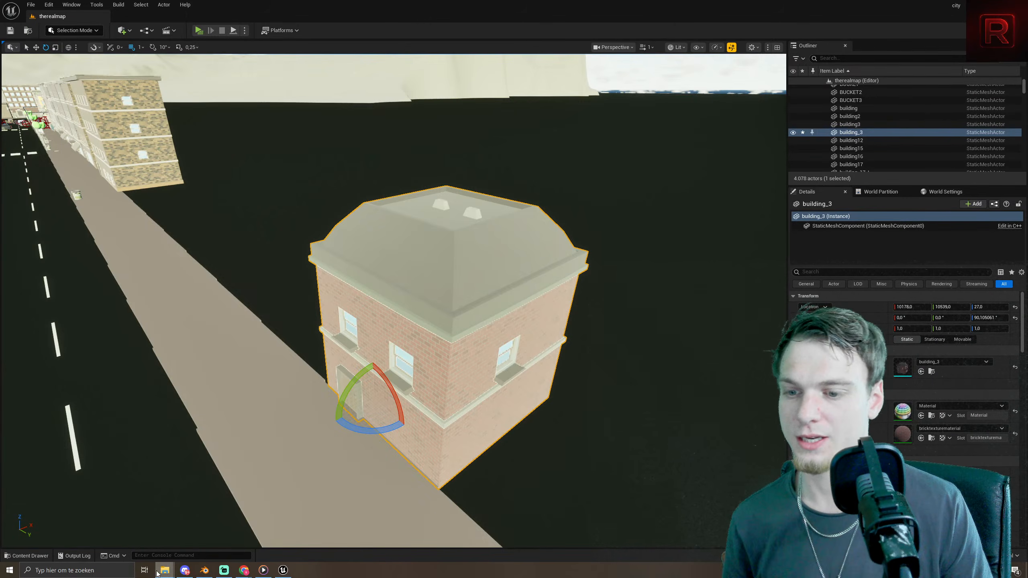
- Place fillerbuilding01 beside building_3 along the sidewalk and rotate it about 90° around Z to face the road
mouse_move(164, 569)
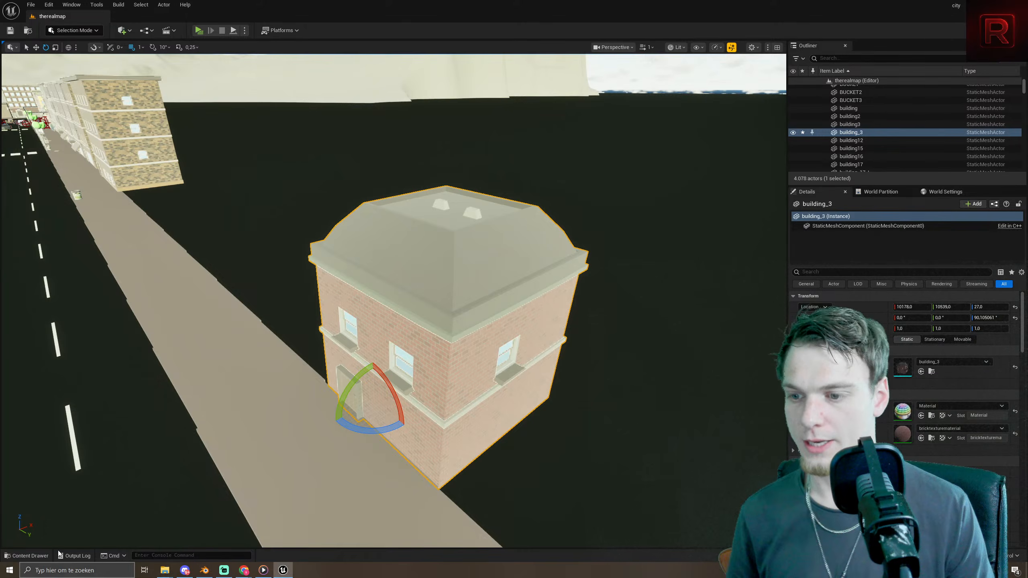
click(36, 556)
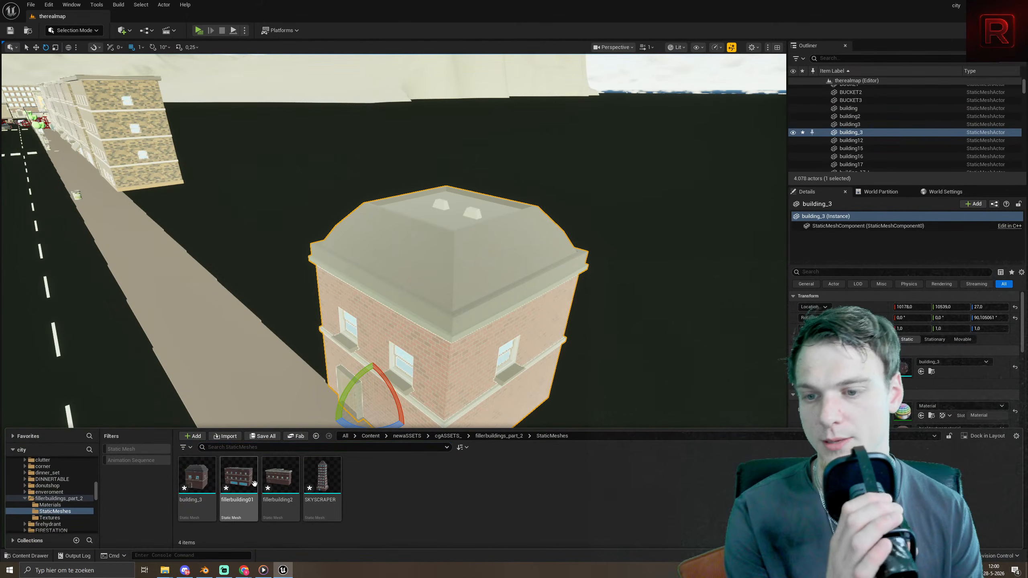
mouse_move(252, 483)
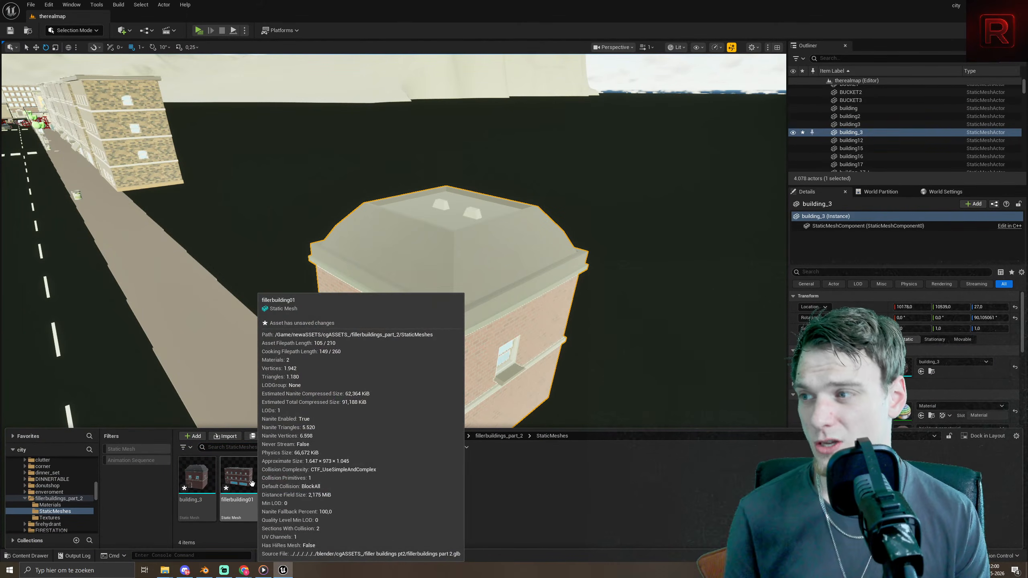
drag(252, 483, 288, 248)
key(w)
key(e)
right_drag(287, 320, 287, 321)
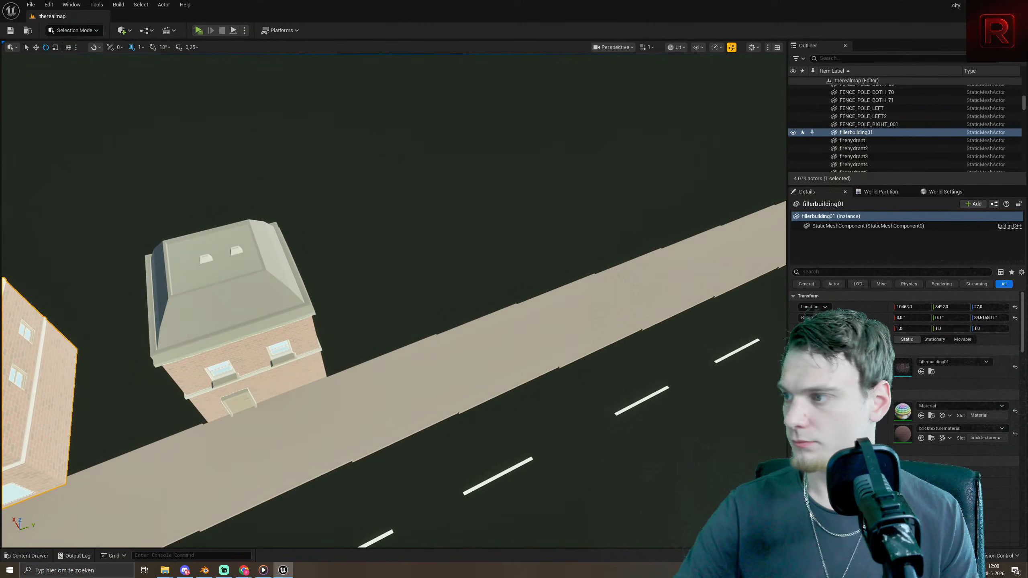
- Place fillerbuilding2 and the SKYSCRAPER mesh along the sidewalk beyond building_3, rotating the skyscraper about 90° around Z
click(27, 556)
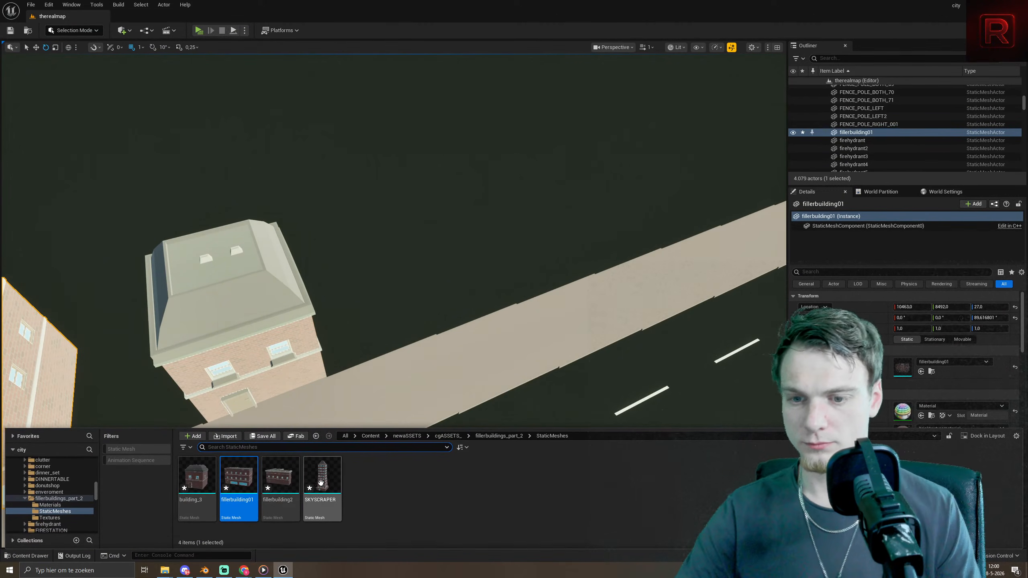
drag(279, 478, 494, 218)
click(27, 556)
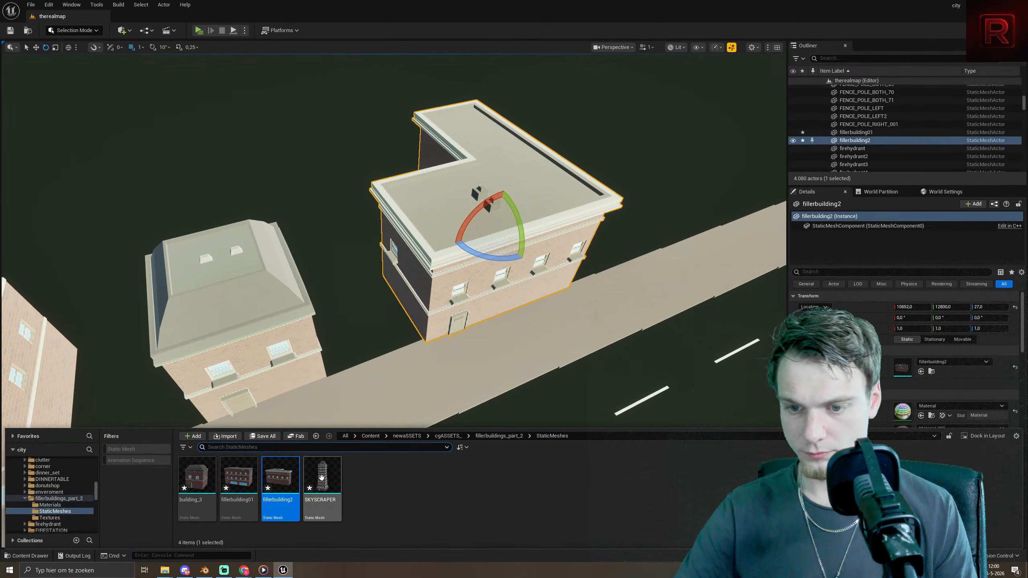
drag(321, 478, 671, 192)
key(w)
key(e)
key(w)
key(f)
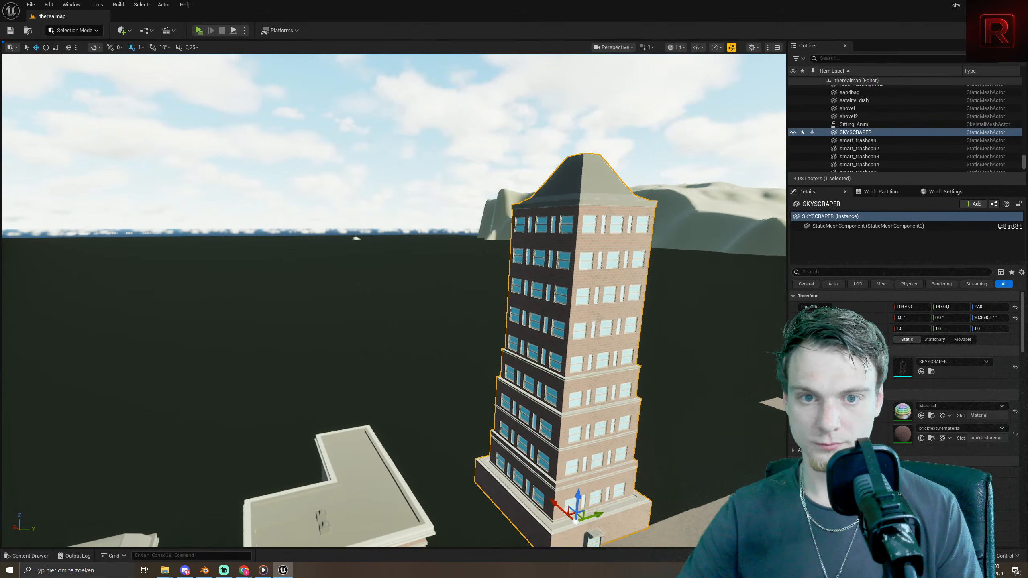
right_drag(485, 258, 329, 286)
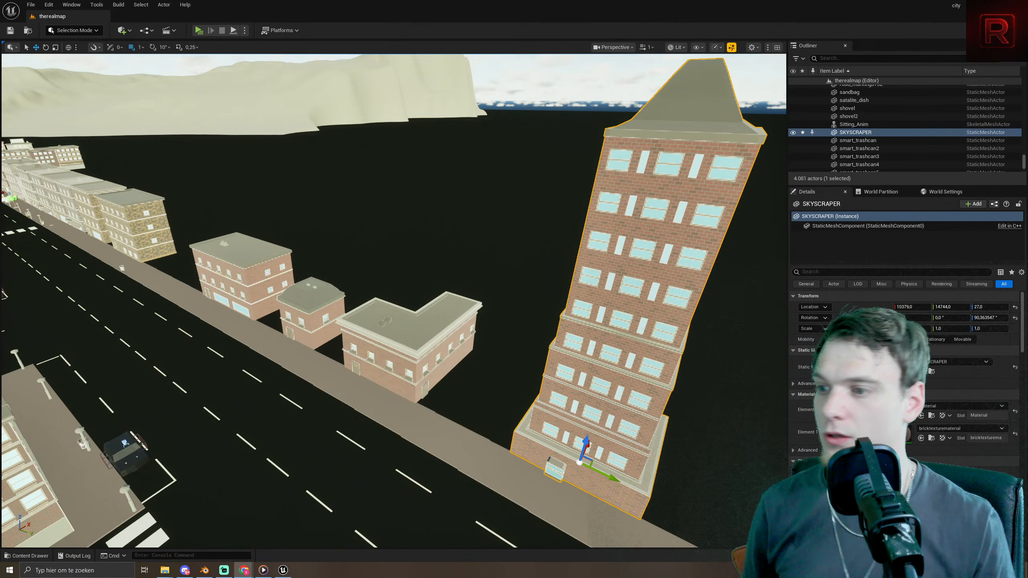
- Set all viewport scalability groups to the Medium quality preset
click(733, 48)
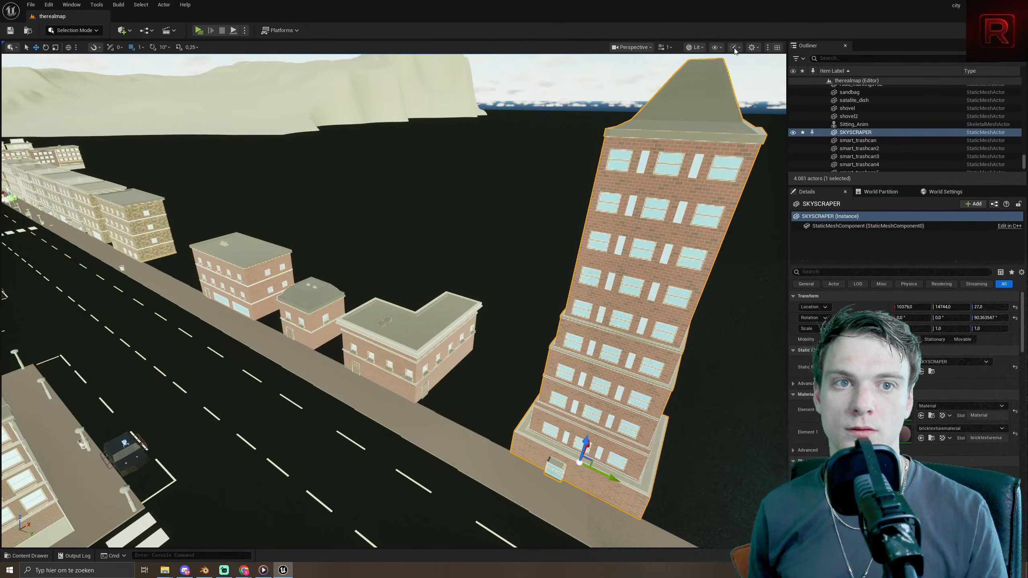
click(734, 48)
mouse_move(783, 106)
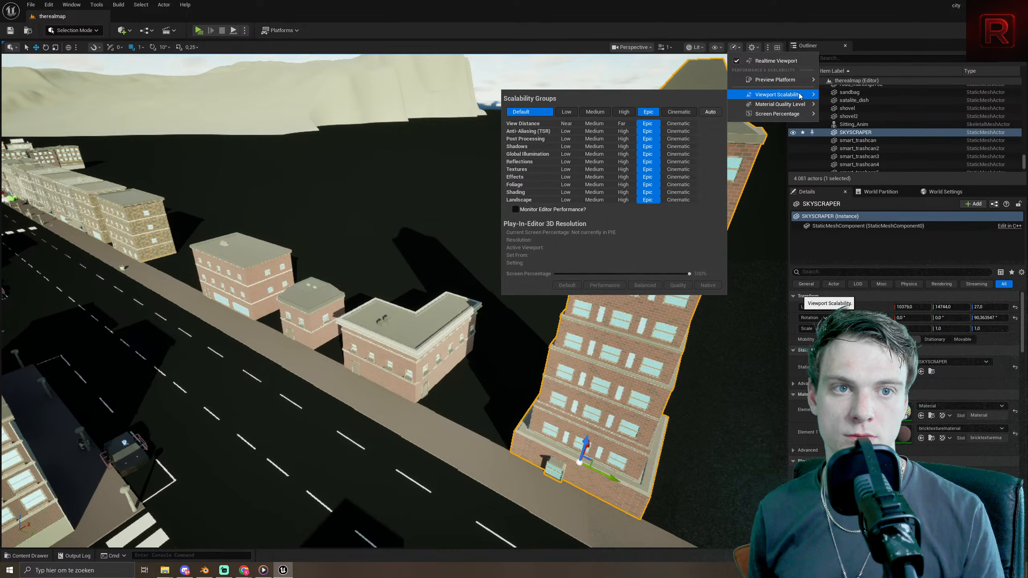
click(598, 114)
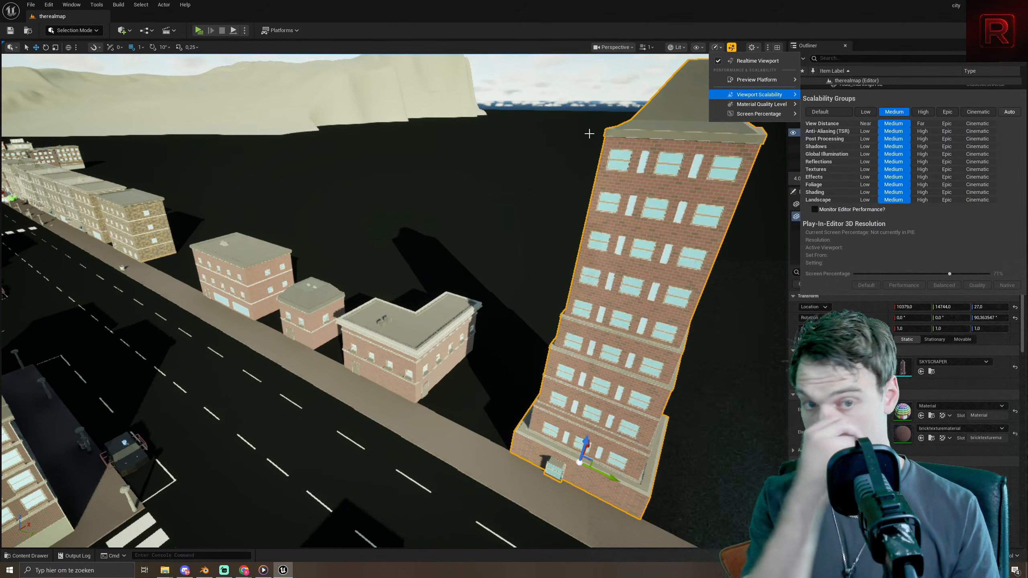
click(550, 16)
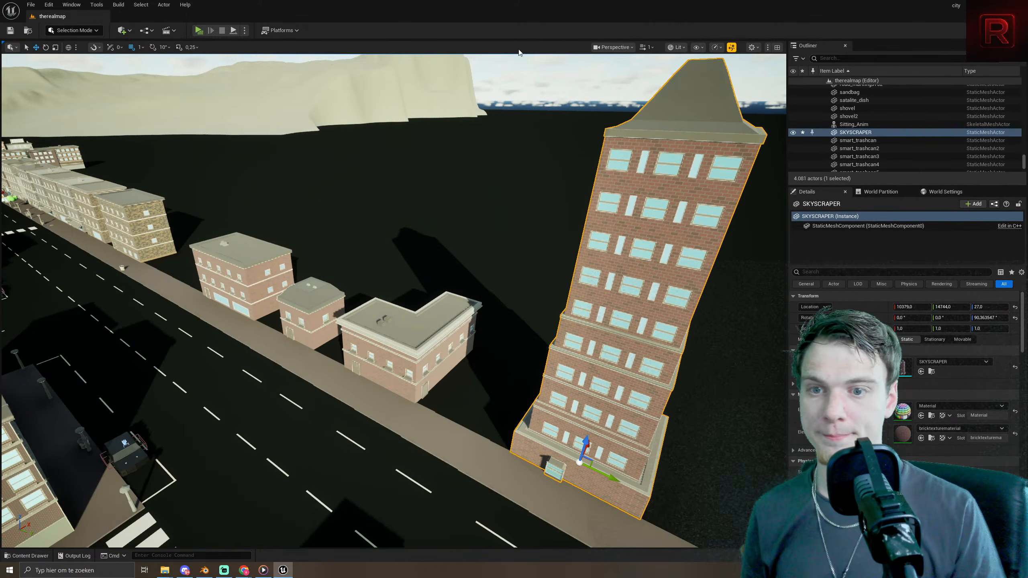
key(alt+Tab)
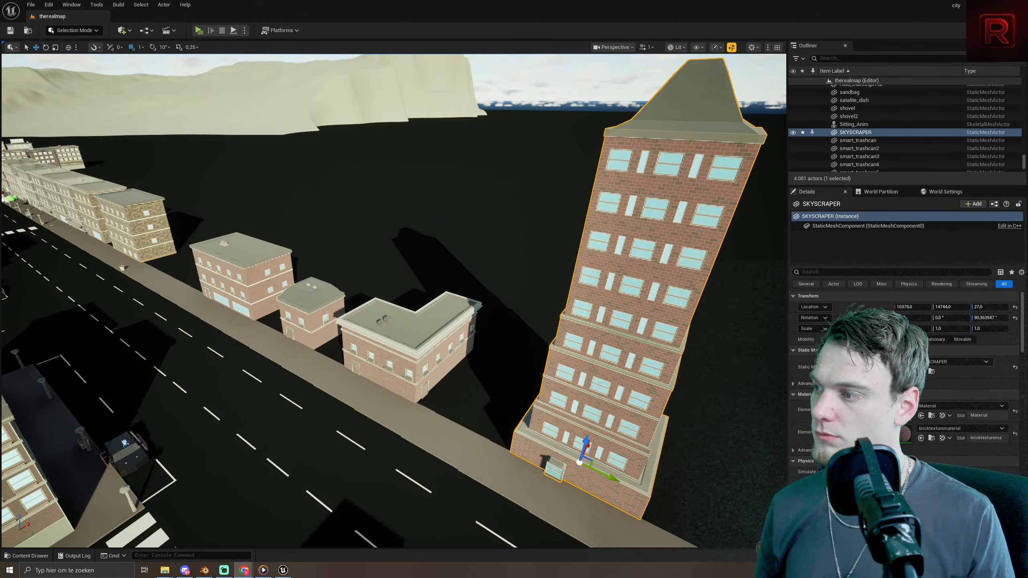